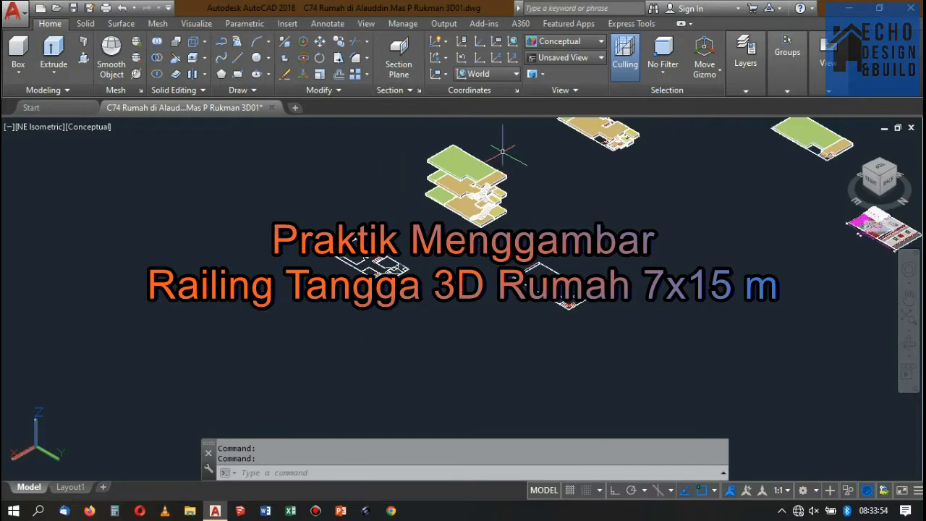
Examine the stacked 3D floor slabs and the staircases connecting the storeys.
scroll(512, 150, "up", 2)
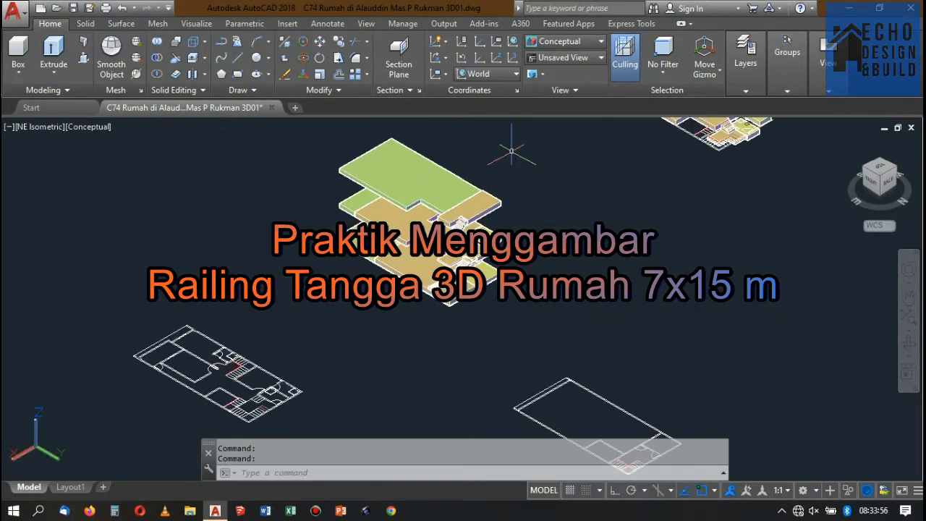
scroll(514, 151, "down", 3)
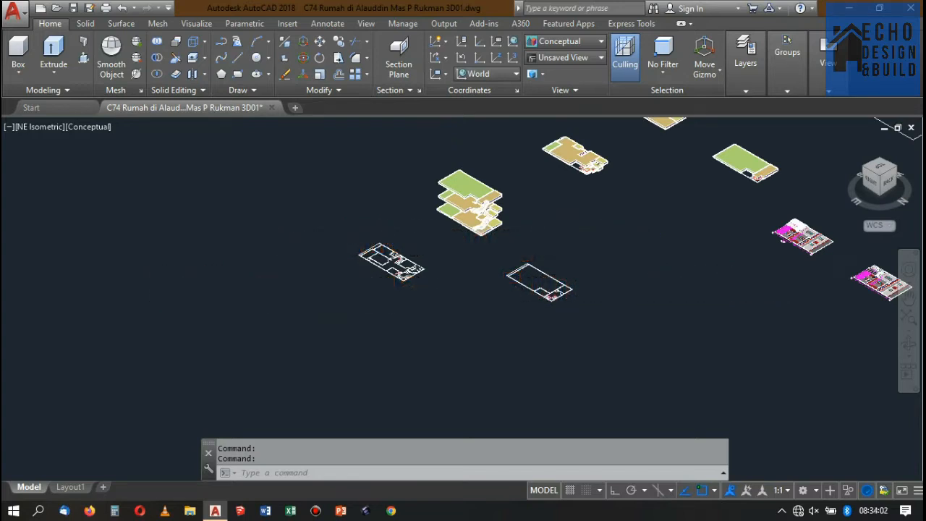
scroll(519, 177, "down", 1)
scroll(520, 178, "up", 2)
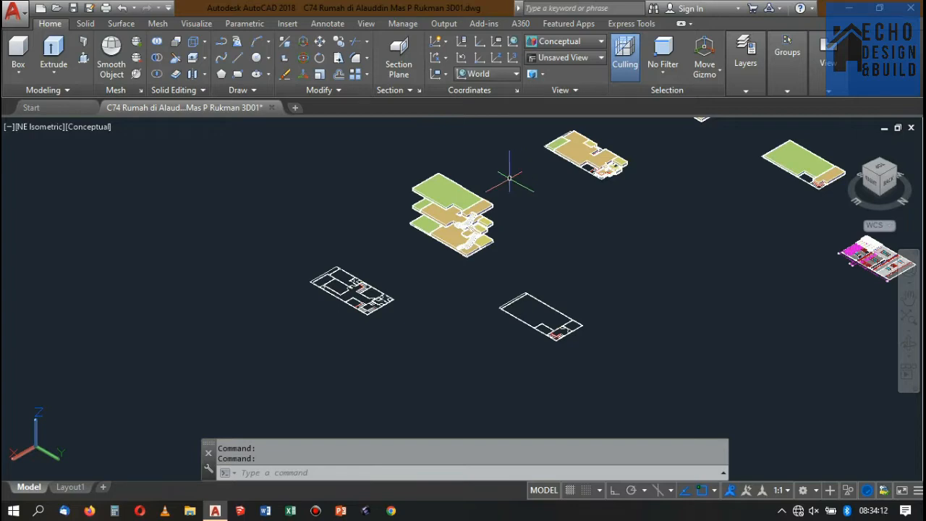
scroll(504, 182, "up", 8)
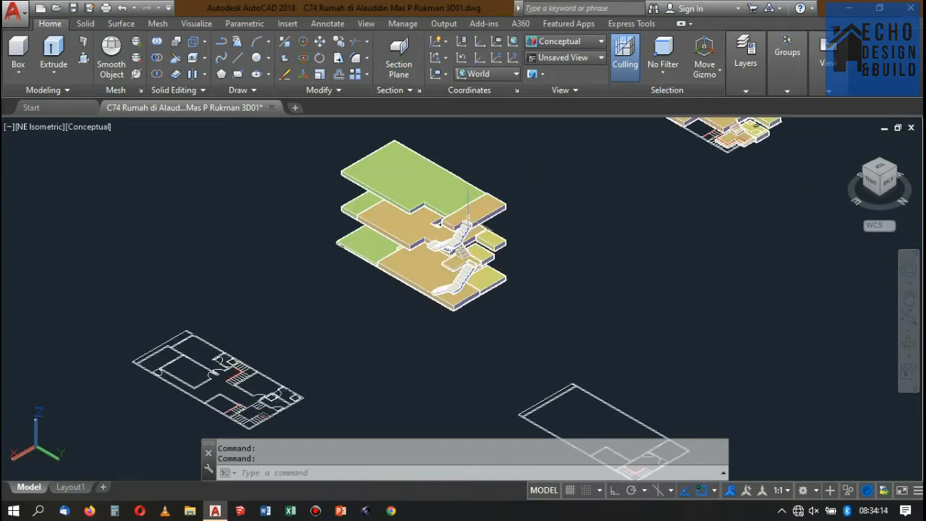
scroll(491, 203, "down", 6)
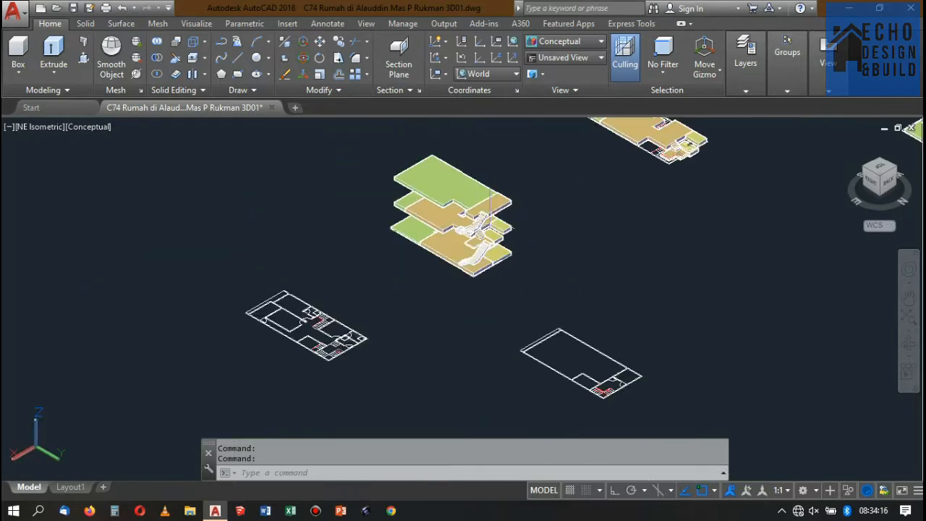
scroll(487, 235, "up", 3)
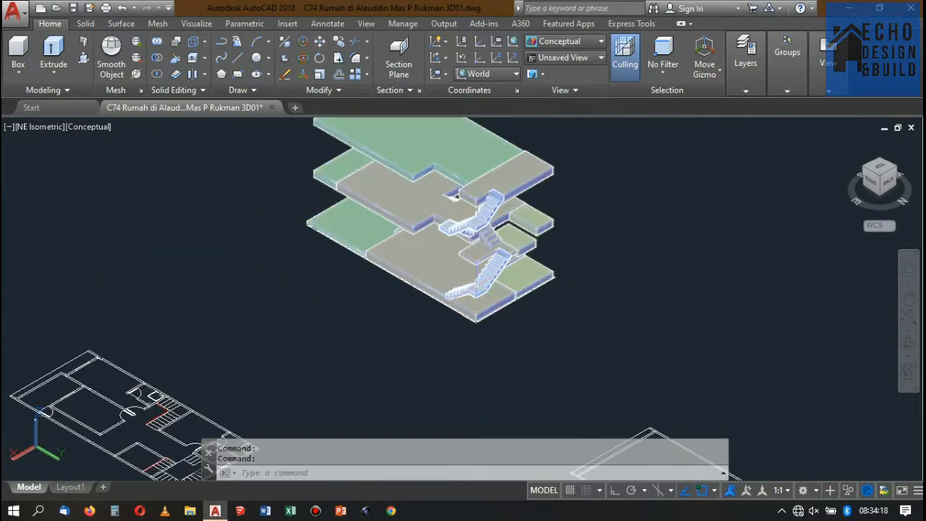
scroll(455, 197, "up", 4)
scroll(478, 214, "down", 5)
scroll(501, 225, "up", 3)
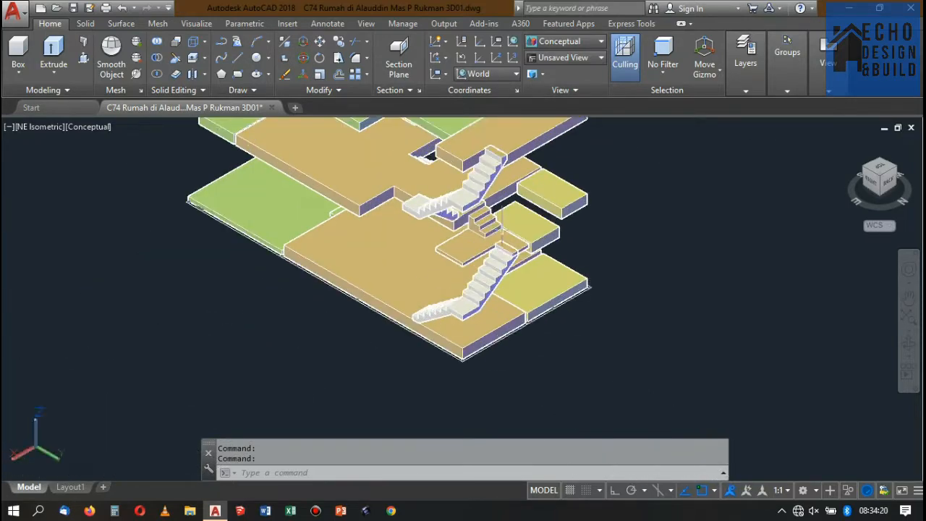
scroll(498, 221, "up", 2)
scroll(499, 218, "down", 8)
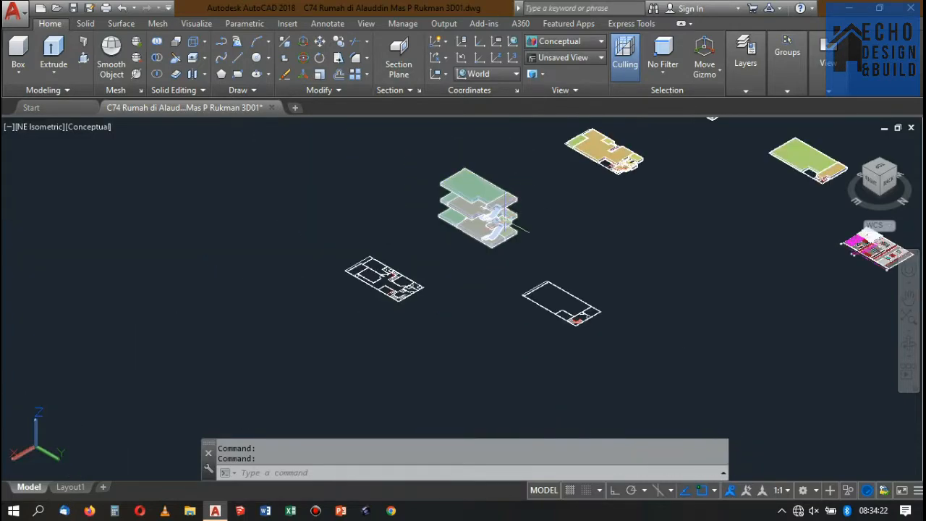
scroll(528, 192, "up", 5)
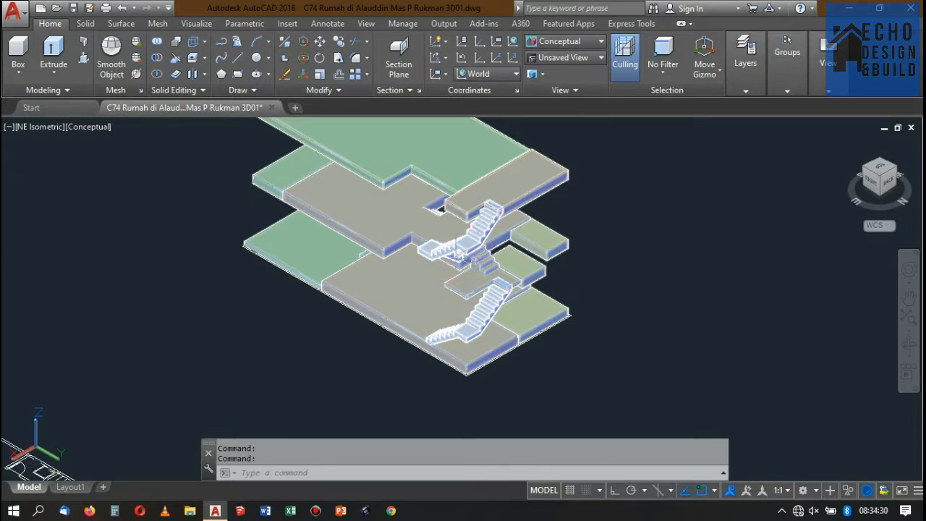
scroll(471, 322, "down", 4)
scroll(472, 321, "up", 2)
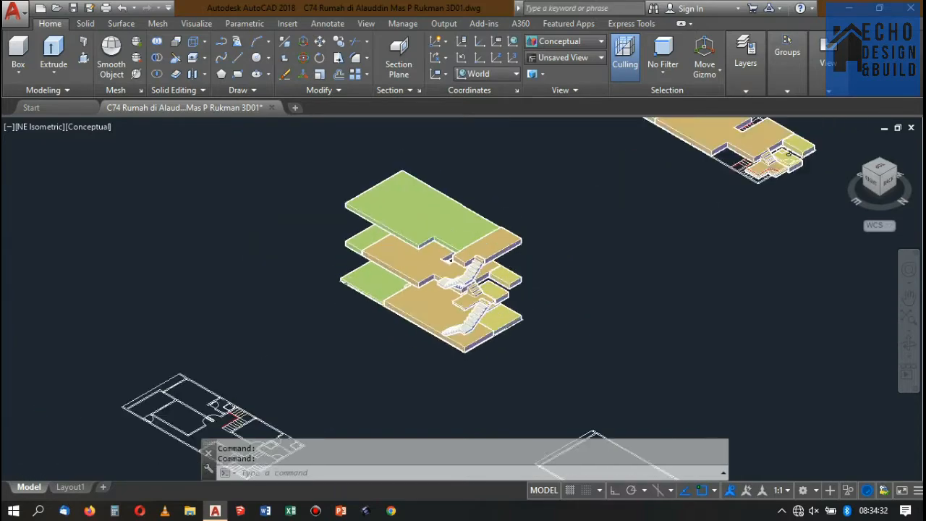
Switch the visual style to 2D Wireframe and select the floor model just behind the stacked slabs.
scroll(471, 322, "down", 3)
scroll(480, 310, "down", 4)
left_click(565, 42)
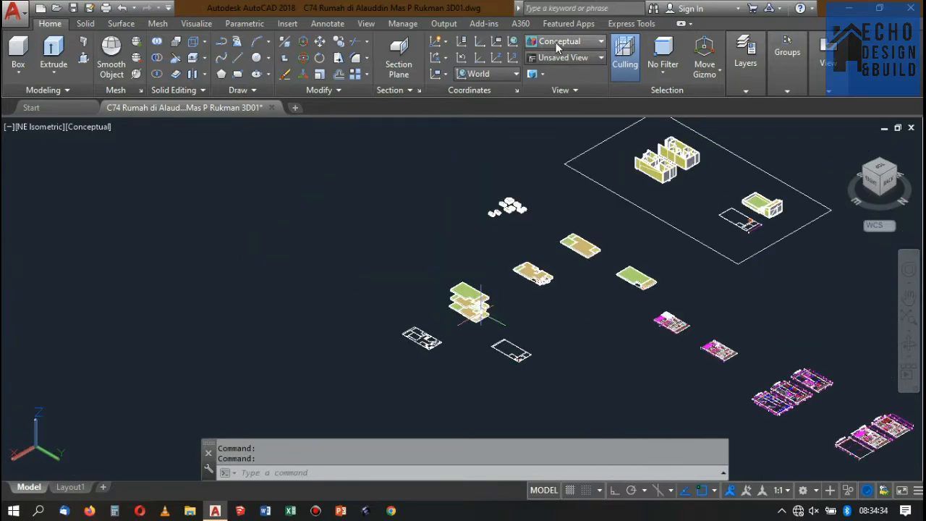
left_click(553, 72)
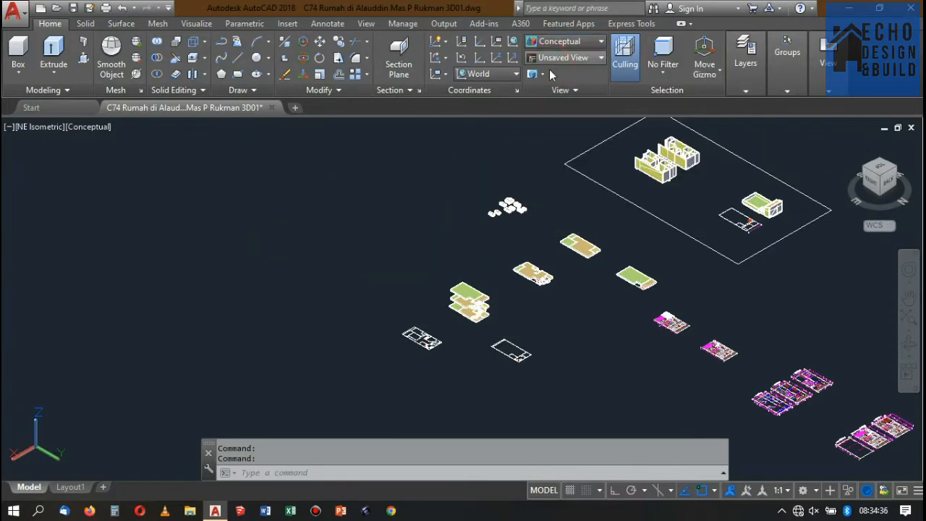
left_click(558, 291)
left_click(515, 255)
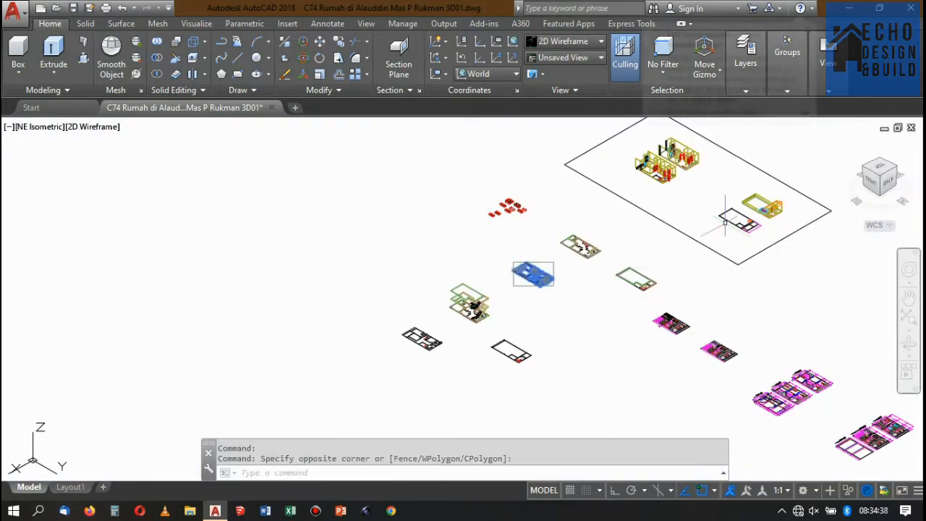
Reorient the model to the SE Isometric view.
left_click(866, 168)
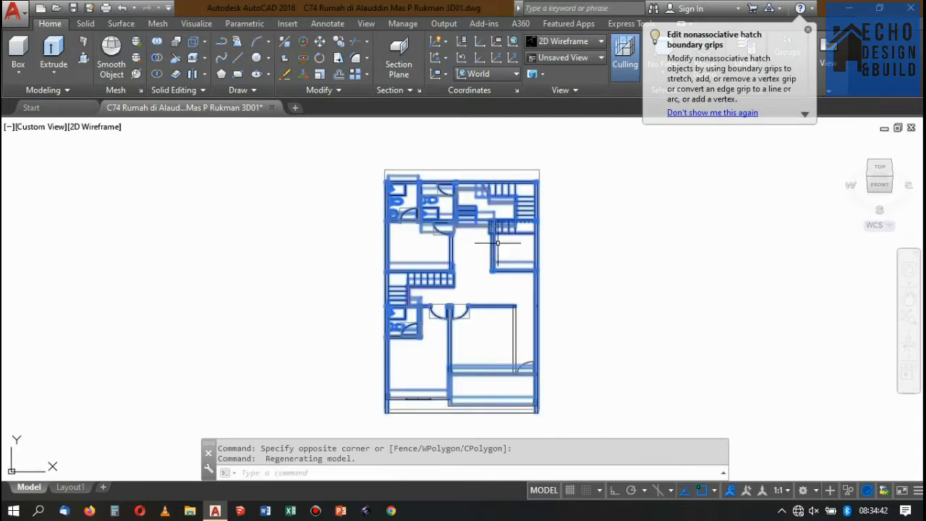
scroll(498, 243, "down", 8)
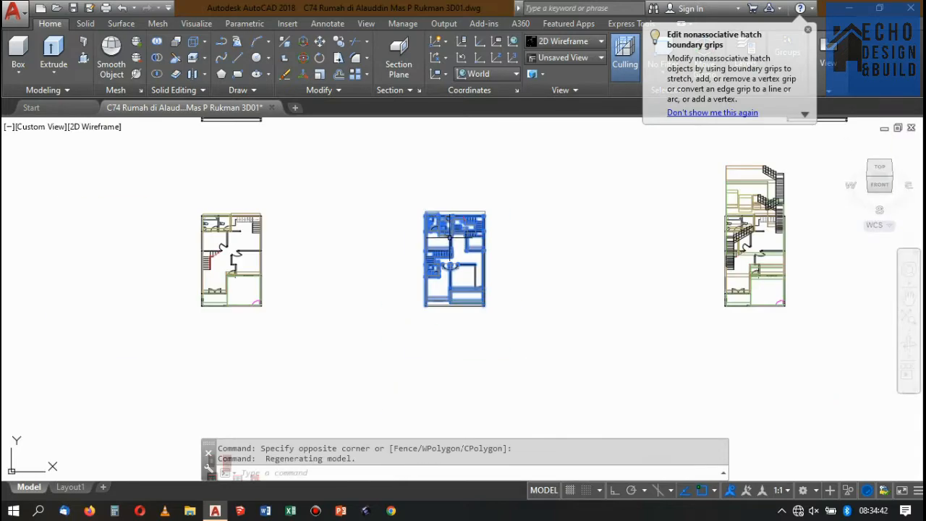
left_click(890, 178)
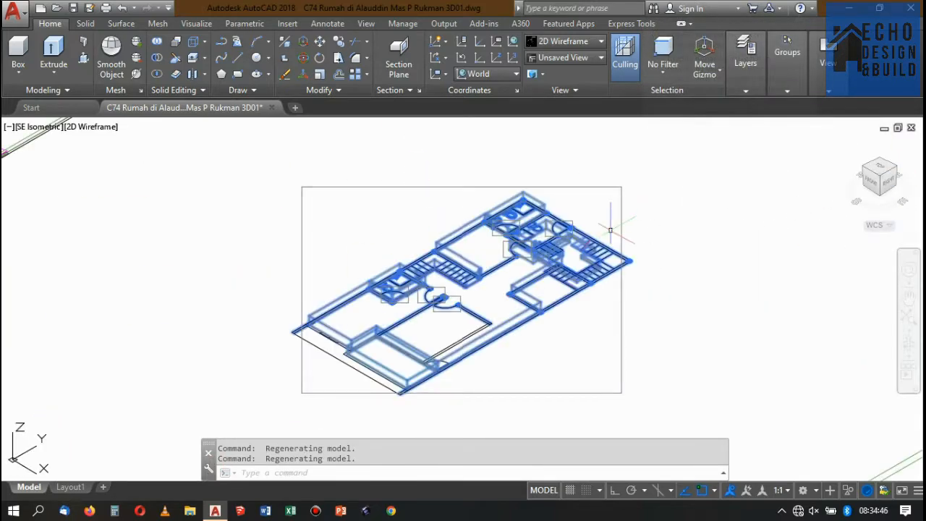
scroll(506, 257, "down", 7)
Examine the staircases in the first-floor plan, Denah Lantai 1 (Rencana).
middle_click_drag(503, 262, 414, 353)
scroll(638, 132, "up", 2)
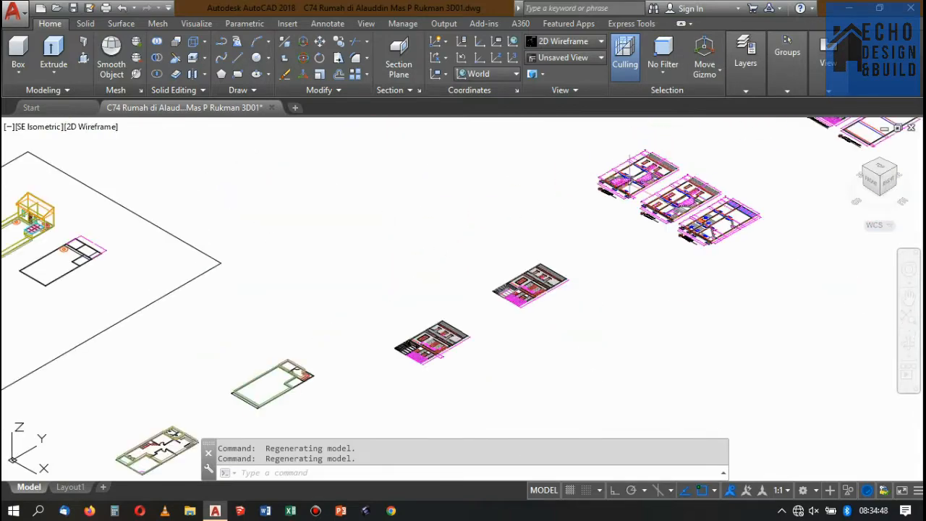
scroll(529, 277, "up", 2)
scroll(574, 247, "down", 3)
scroll(579, 239, "up", 2)
scroll(586, 229, "down", 4)
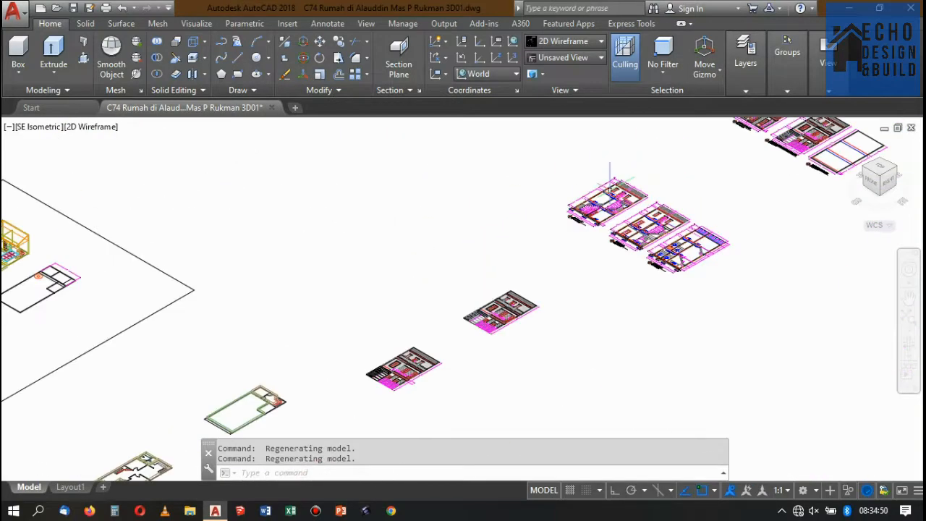
scroll(586, 228, "up", 10)
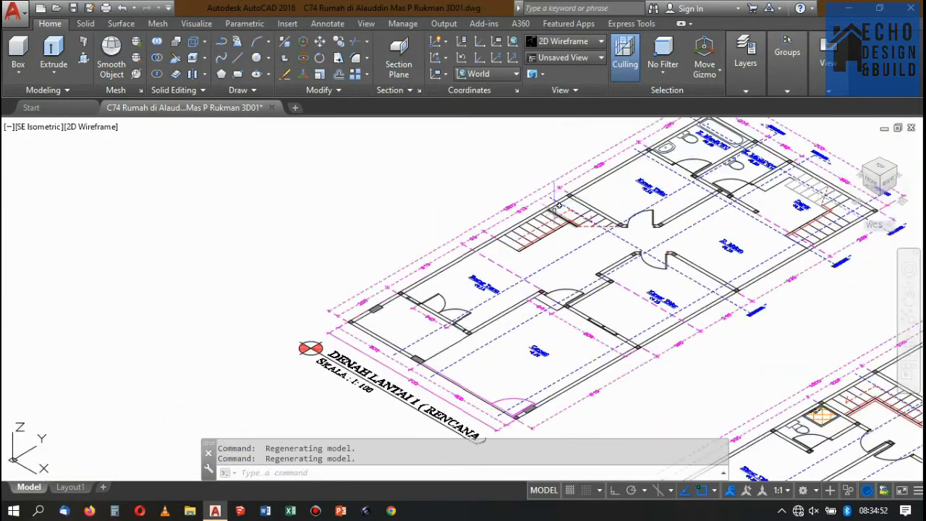
scroll(520, 221, "down", 8)
scroll(595, 226, "up", 3)
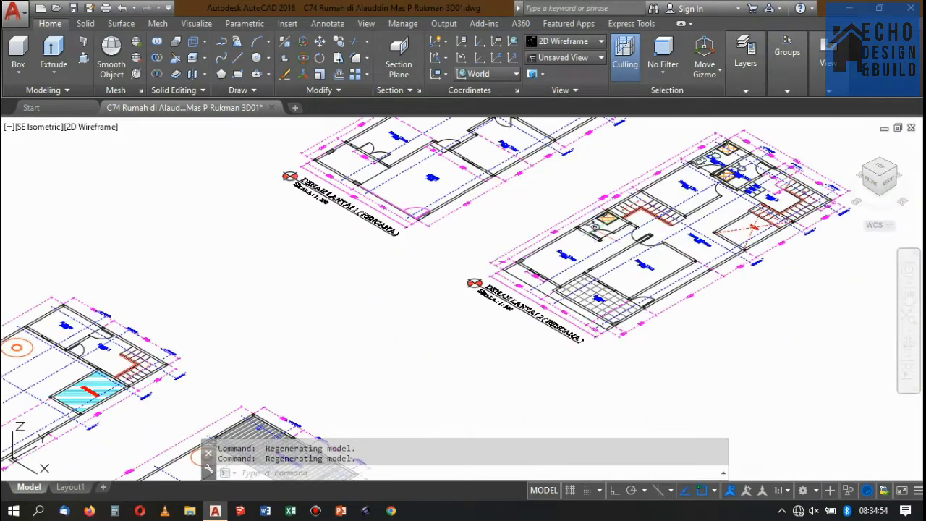
scroll(636, 186, "down", 5)
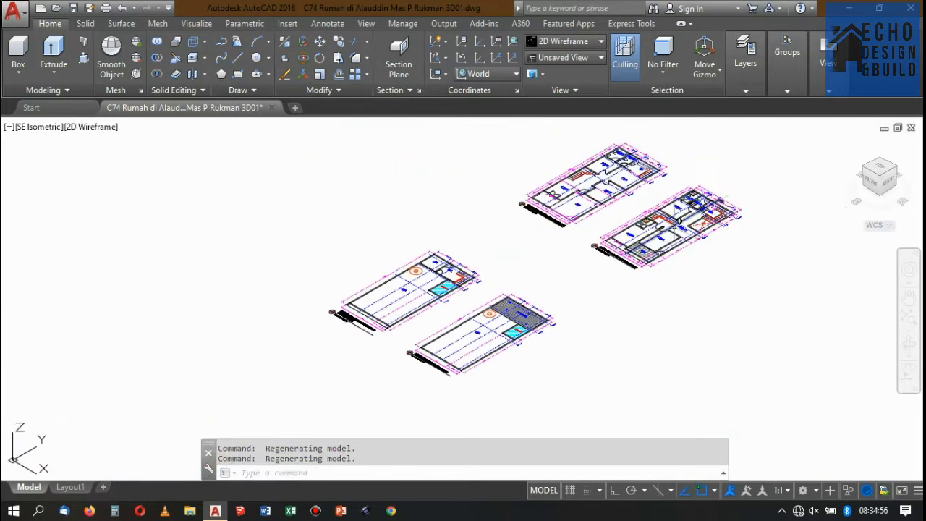
scroll(637, 187, "up", 7)
scroll(684, 312, "down", 2)
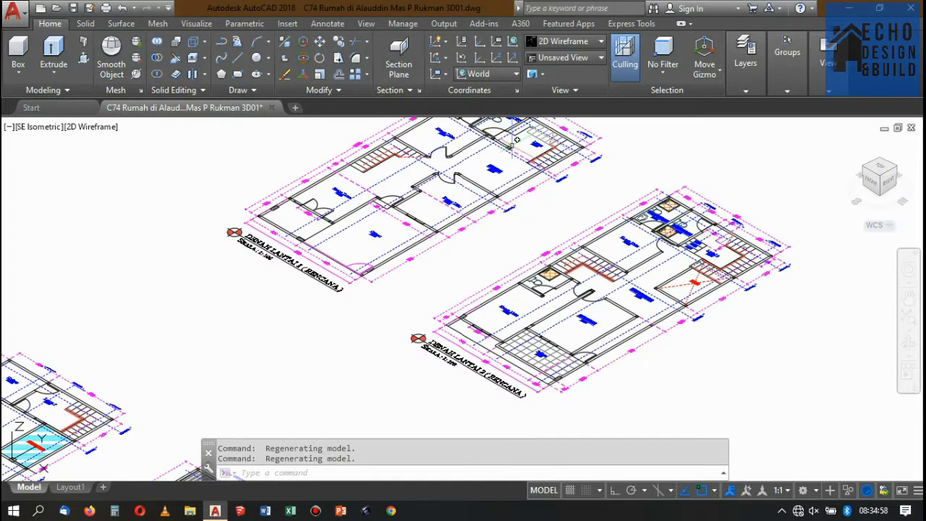
scroll(557, 180, "up", 3)
scroll(526, 264, "up", 2)
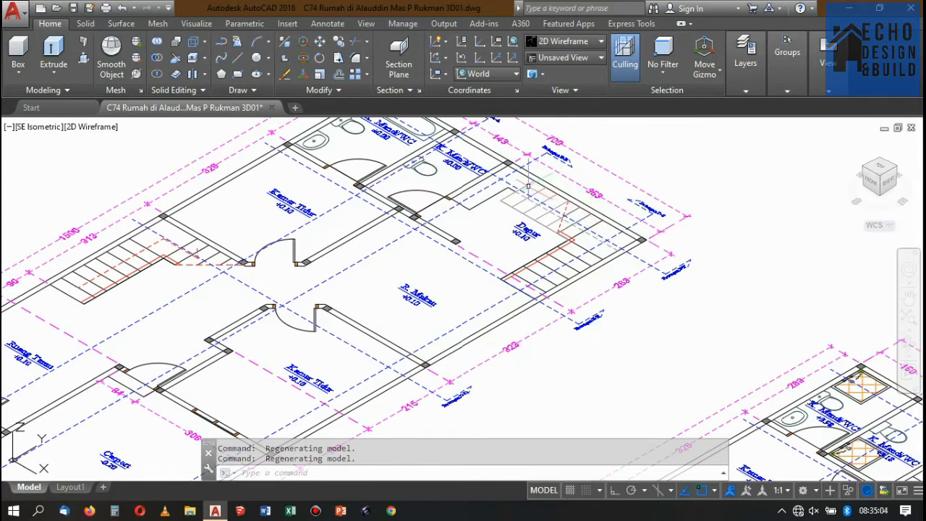
scroll(528, 186, "down", 3)
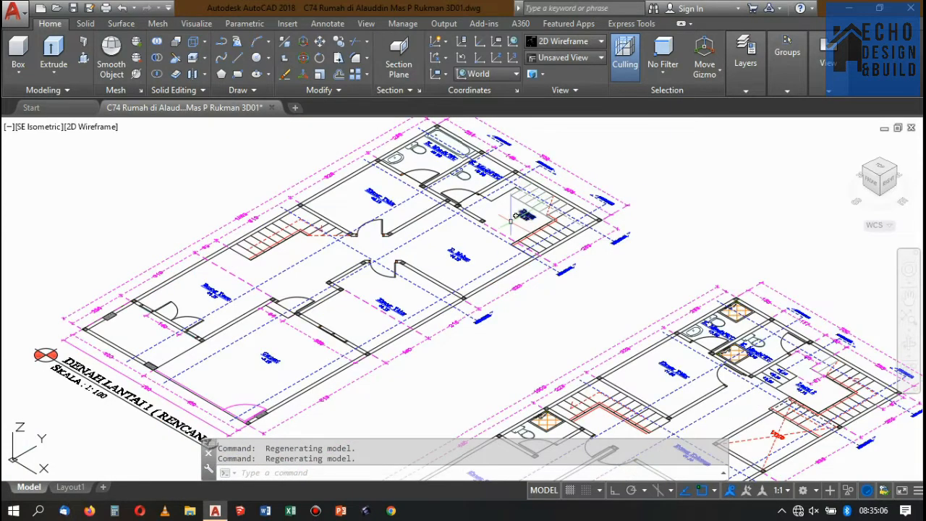
Examine the staircases, landing levels and void in the second-floor plan, Denah Lantai 2 (Rencana).
scroll(515, 216, "down", 2)
scroll(660, 308, "up", 3)
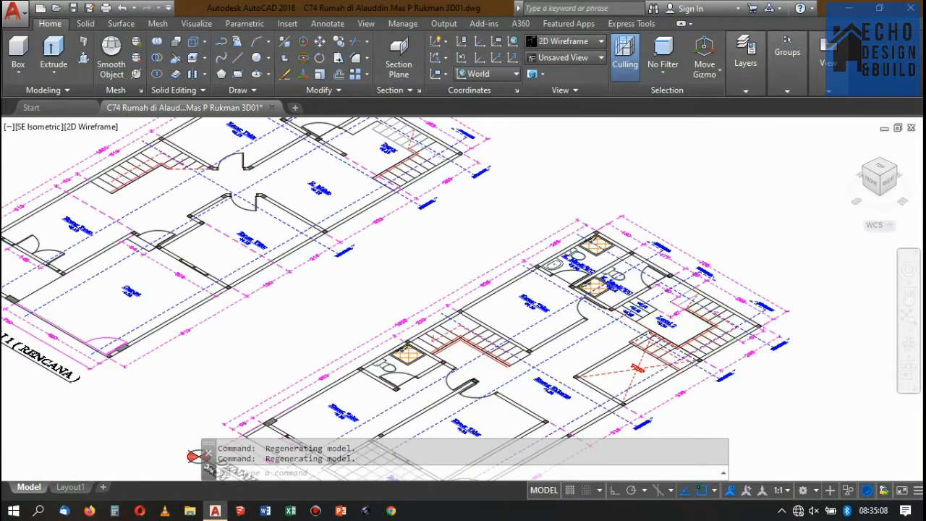
scroll(641, 326, "up", 4)
scroll(598, 302, "down", 4)
scroll(608, 307, "up", 4)
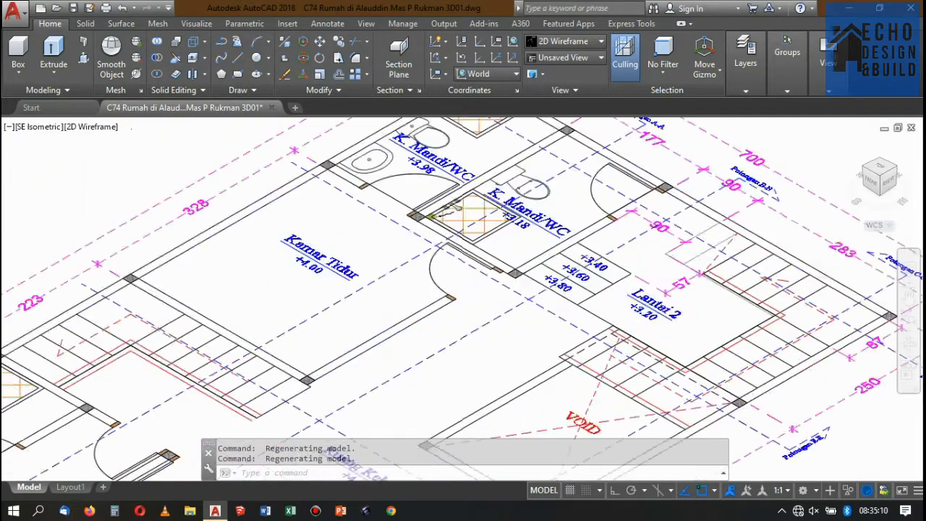
scroll(651, 282, "up", 2)
scroll(660, 293, "down", 1)
scroll(660, 295, "up", 2)
scroll(637, 290, "down", 4)
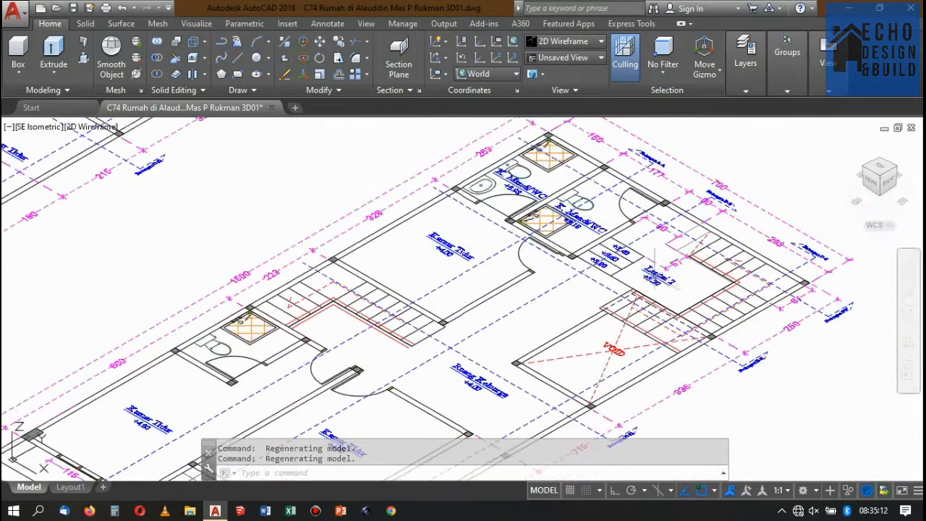
scroll(615, 286, "up", 2)
scroll(603, 282, "down", 1)
scroll(603, 282, "up", 2)
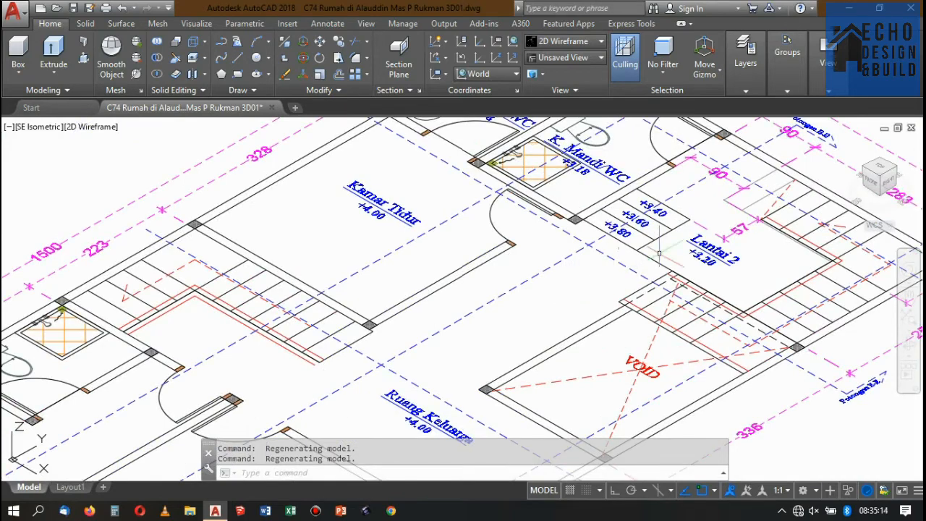
scroll(651, 218, "down", 1)
scroll(646, 298, "down", 4)
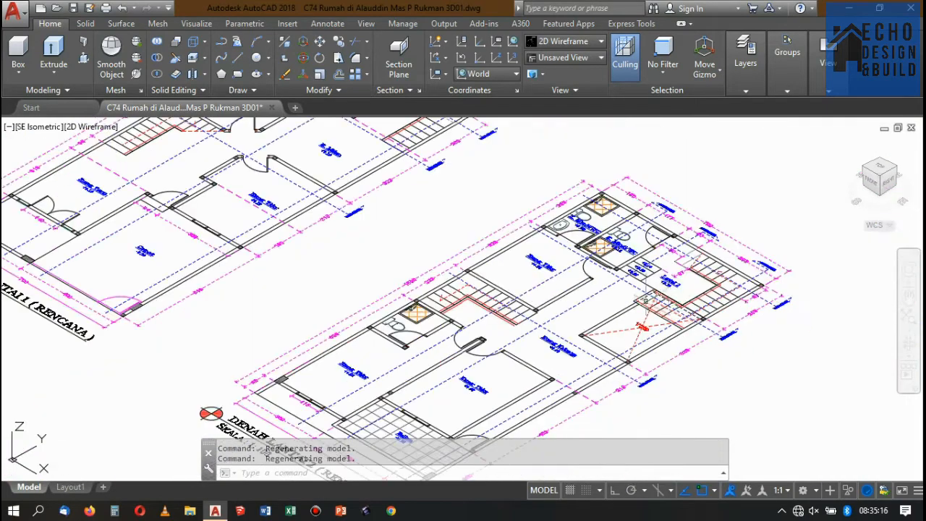
Examine the stairwell and skylight area in the third-floor and rooftop plan, Denah Lantai 3/Rooftop.
scroll(692, 262, "down", 5)
scroll(495, 270, "up", 4)
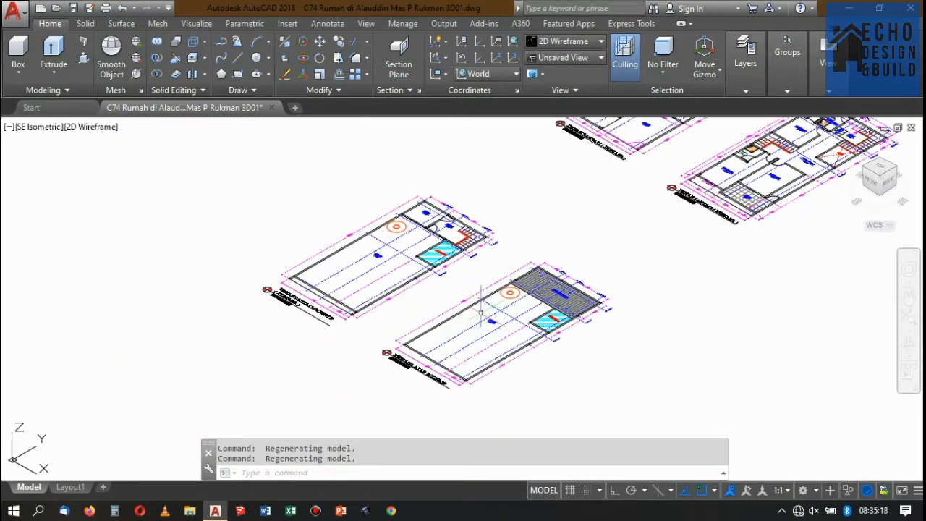
scroll(494, 270, "down", 3)
scroll(521, 268, "up", 10)
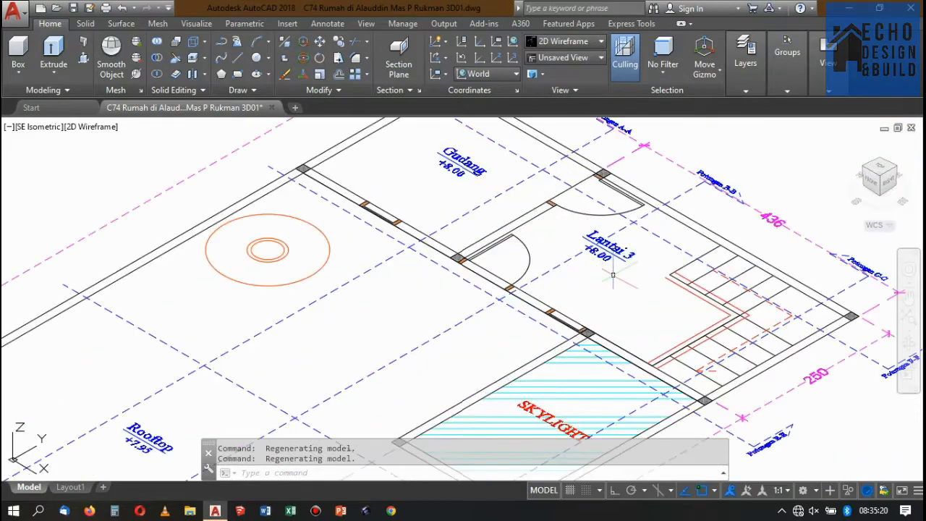
scroll(691, 245, "down", 3)
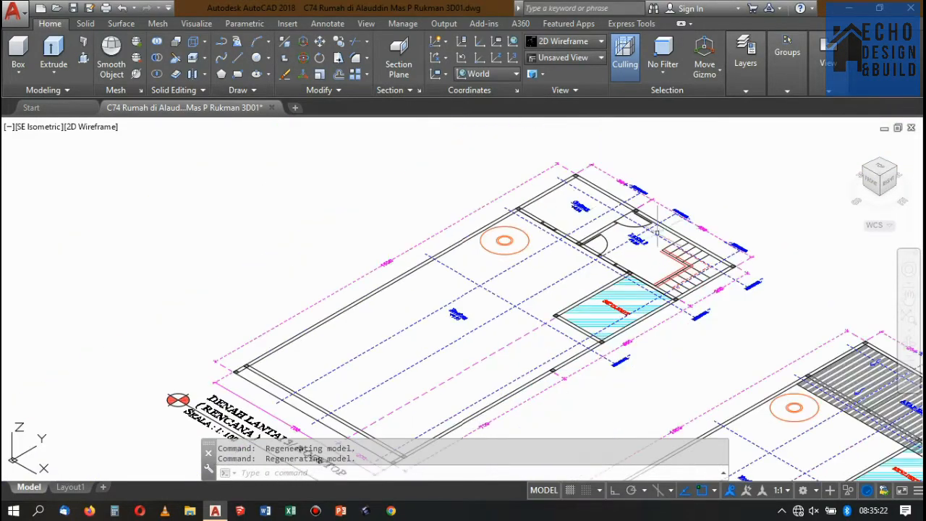
scroll(507, 260, "up", 2)
scroll(498, 258, "down", 5)
scroll(498, 259, "up", 3)
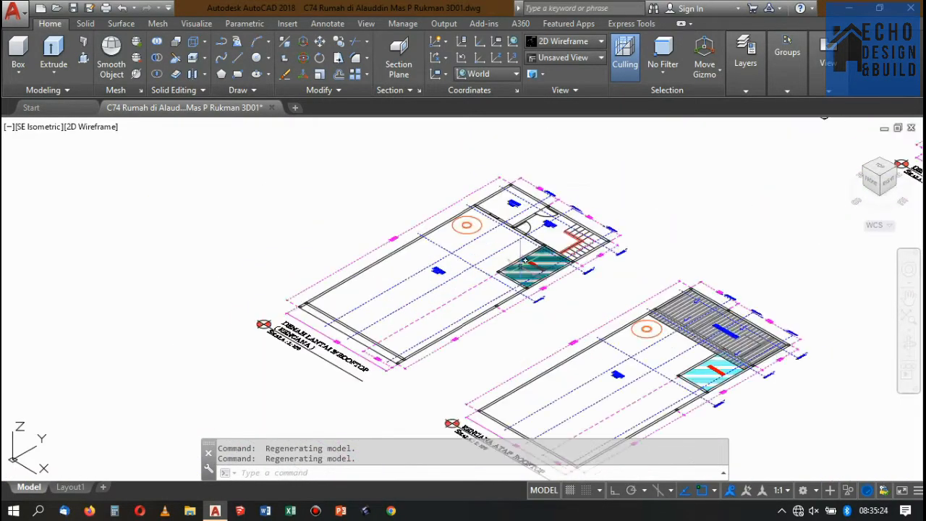
Examine the 3D staircases in the stacked multi-storey floor model.
scroll(497, 258, "down", 5)
scroll(621, 206, "up", 2)
scroll(621, 206, "down", 5)
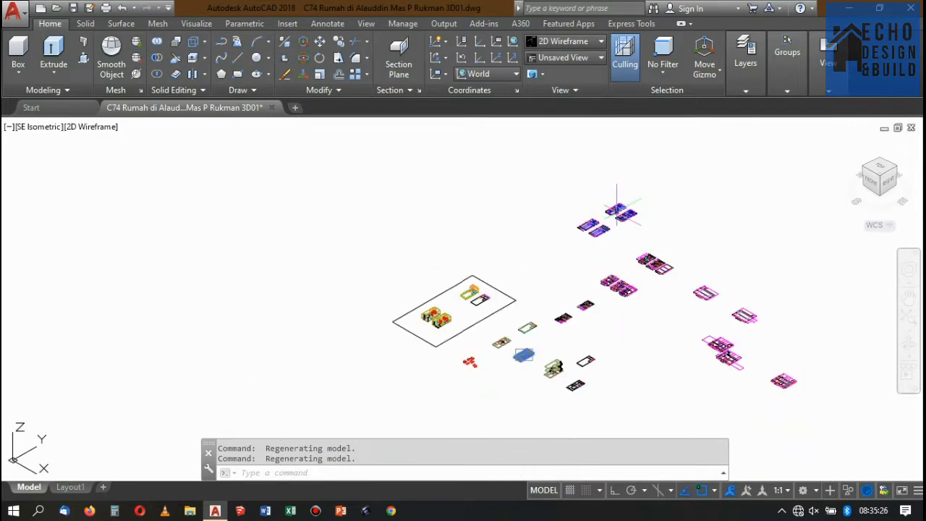
scroll(550, 293, "up", 4)
scroll(495, 221, "down", 3)
scroll(613, 258, "up", 4)
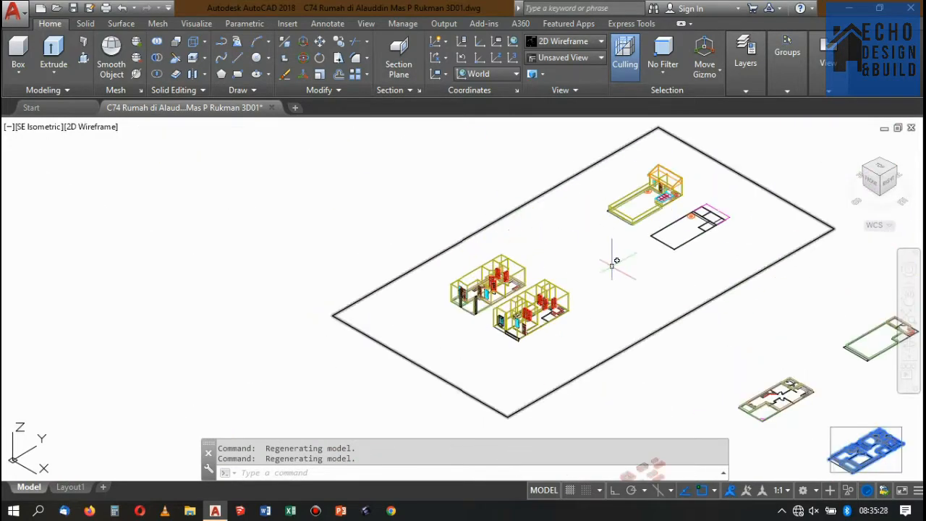
scroll(550, 223, "down", 5)
scroll(616, 275, "up", 5)
scroll(678, 288, "up", 5)
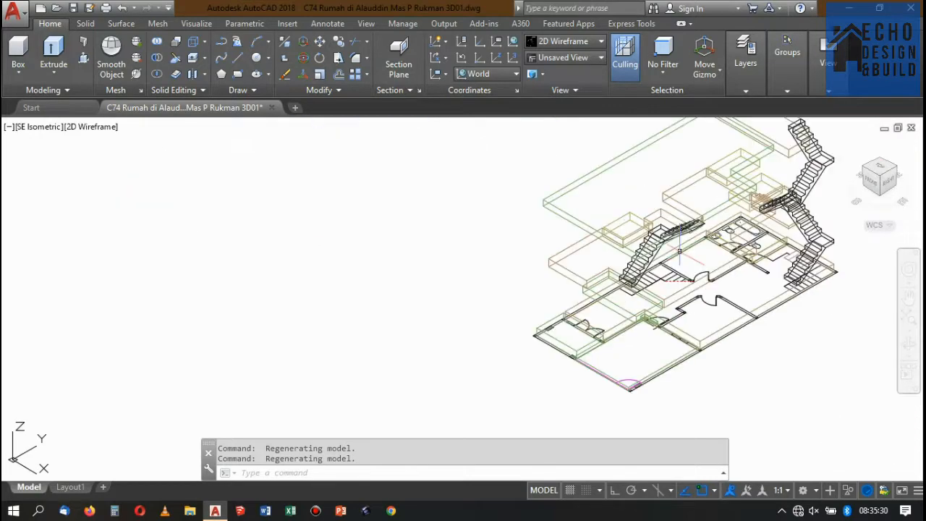
scroll(666, 268, "down", 6)
scroll(688, 246, "up", 4)
scroll(691, 253, "up", 4)
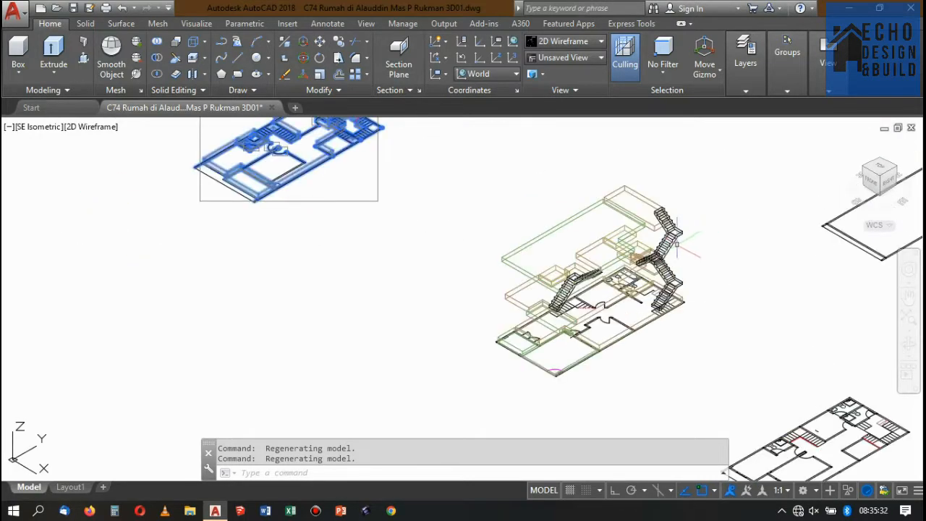
scroll(691, 271, "down", 6)
scroll(687, 269, "up", 5)
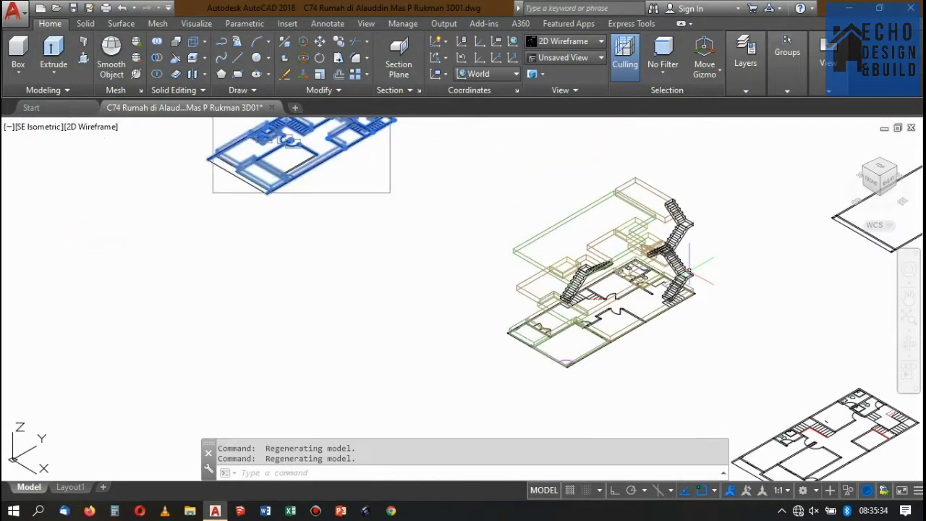
scroll(684, 260, "down", 7)
scroll(677, 246, "up", 4)
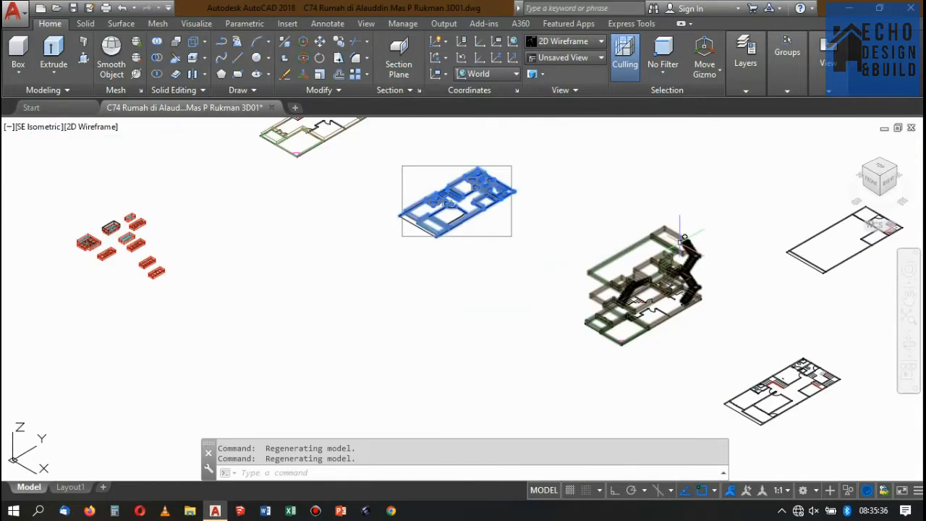
Highlight the grouped floor-slab and staircase model alone and inspect its stair flights from the ground floor to the rooftop.
left_click(677, 235)
scroll(677, 238, "down", 5)
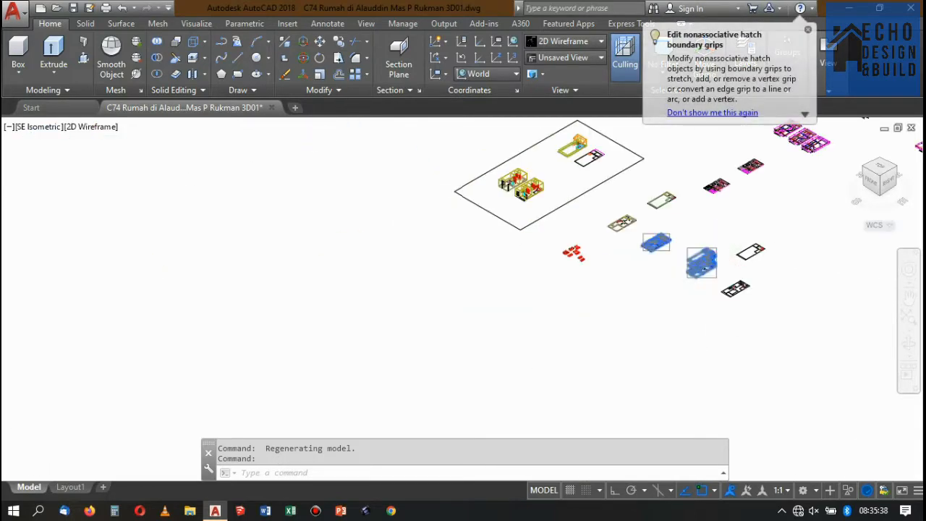
scroll(713, 249, "up", 5)
scroll(734, 235, "down", 4)
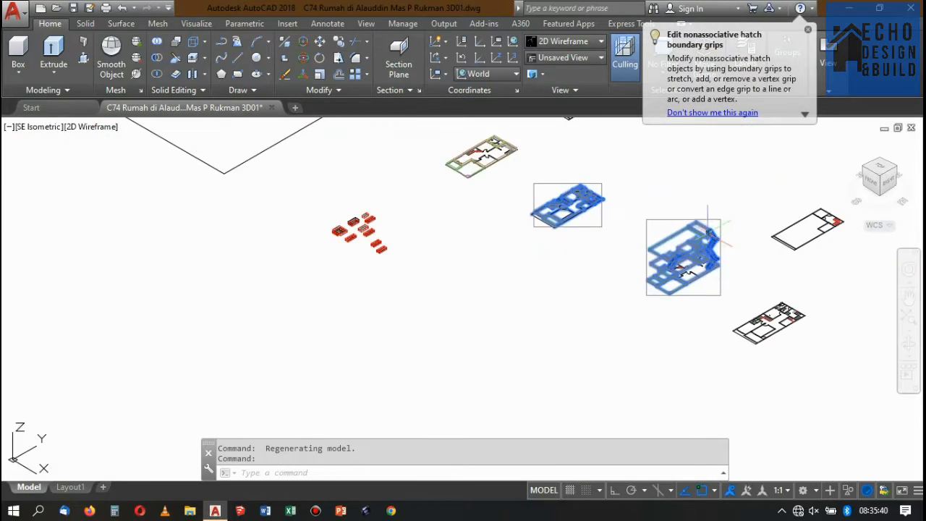
scroll(614, 190, "up", 2)
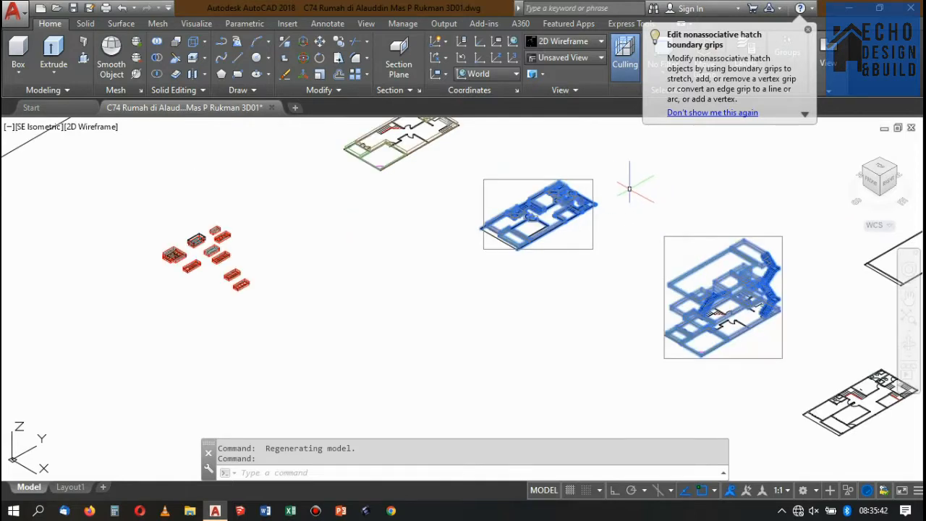
key("Escape")
left_click(684, 250)
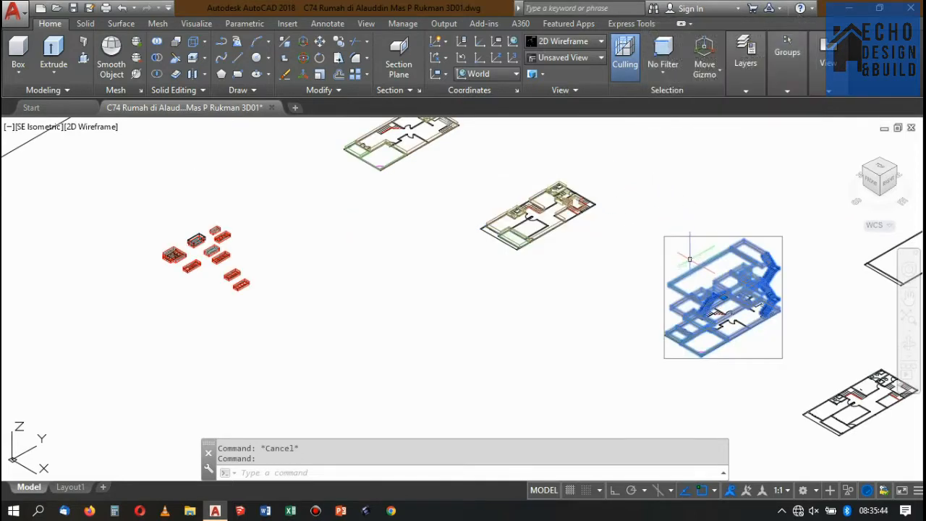
scroll(691, 257, "down", 2)
scroll(709, 261, "up", 4)
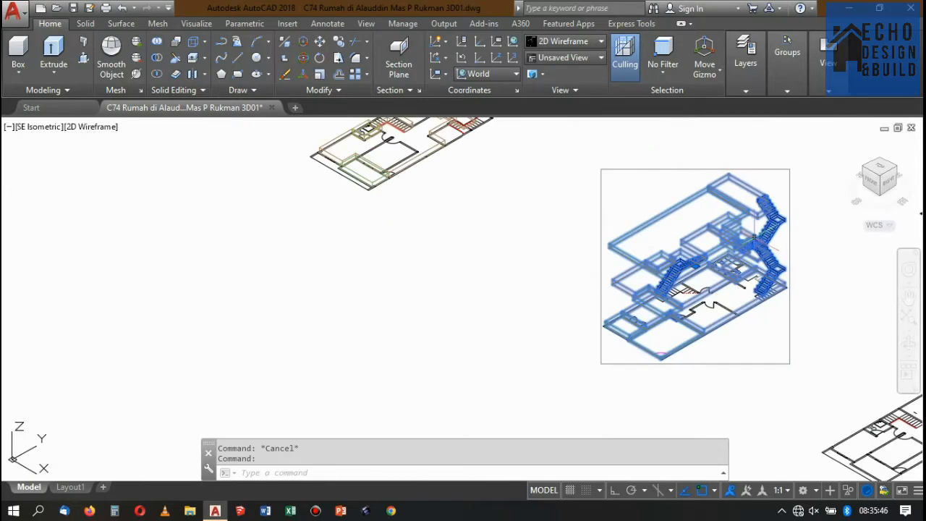
scroll(754, 238, "down", 4)
scroll(754, 239, "up", 6)
scroll(751, 268, "down", 1)
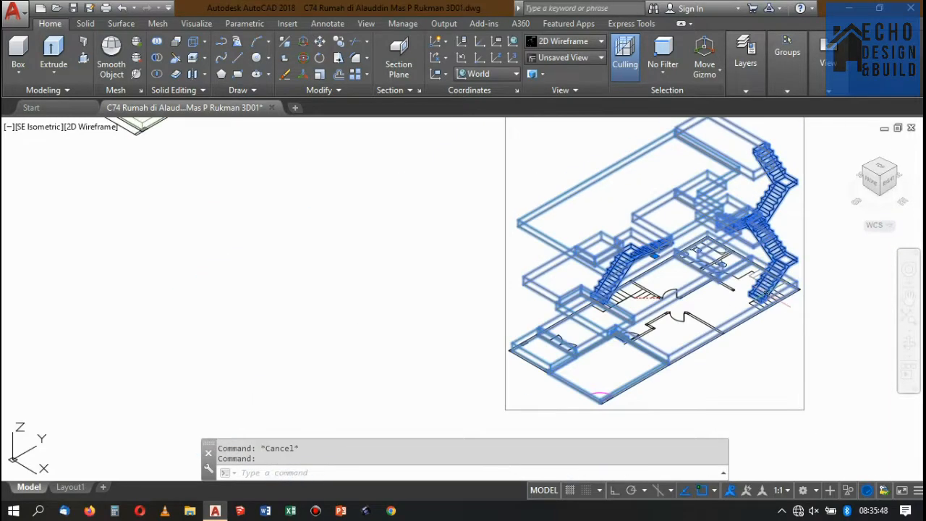
scroll(728, 269, "down", 4)
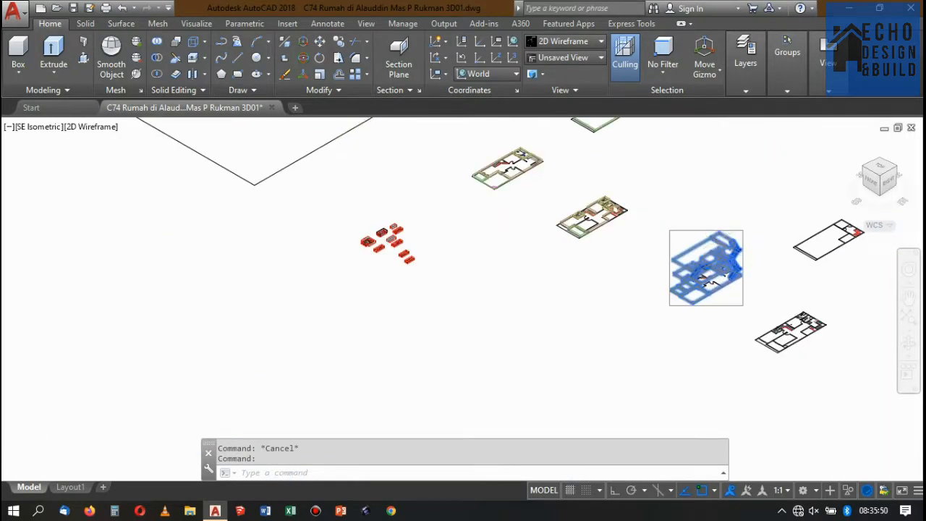
Examine the railing of the ground-floor staircase by Dapur / R.Makan in the section drawing Potongan E-E.
scroll(718, 240, "up", 2)
scroll(674, 296, "down", 5)
scroll(728, 257, "up", 3)
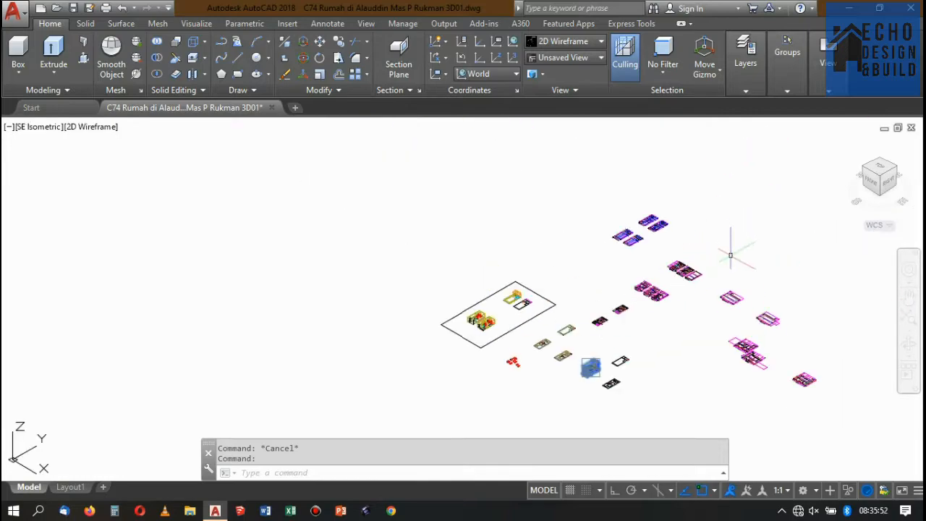
scroll(604, 221, "up", 3)
scroll(605, 221, "down", 4)
scroll(589, 248, "up", 8)
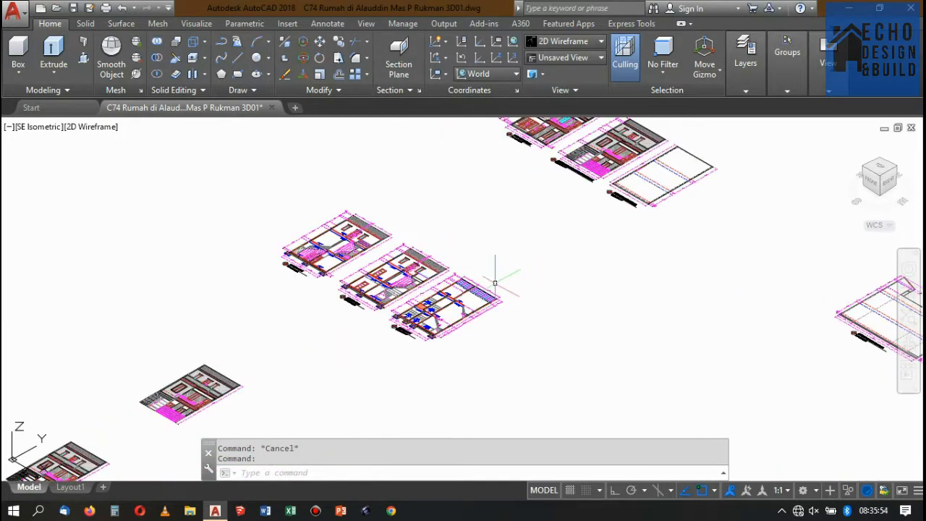
scroll(623, 244, "down", 5)
scroll(532, 246, "up", 2)
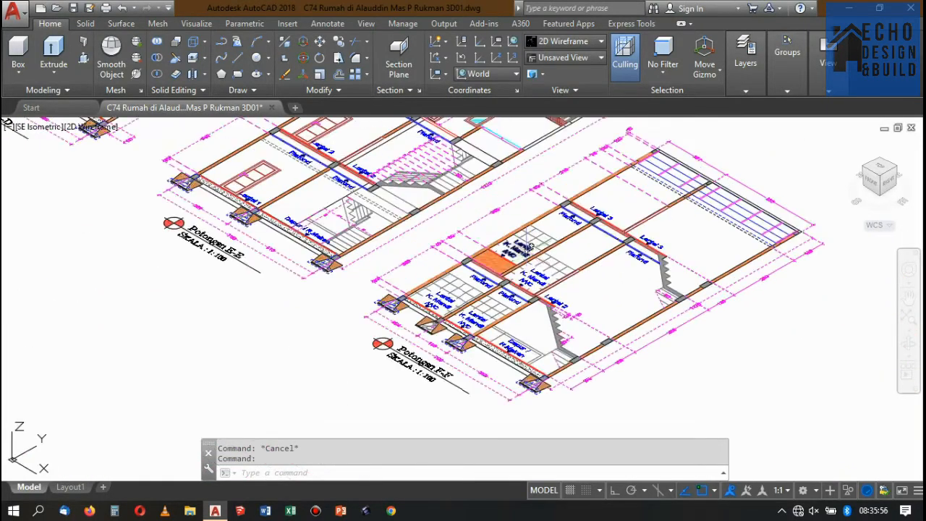
scroll(445, 232, "up", 8)
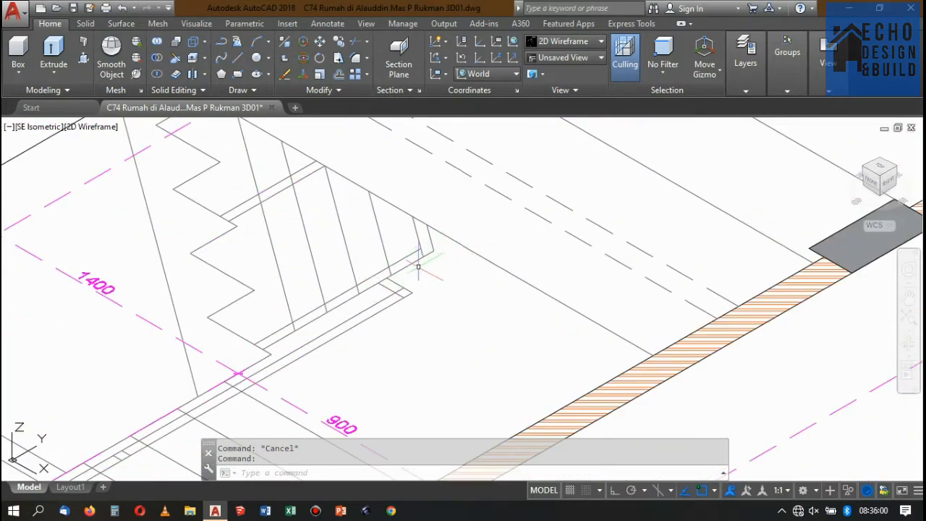
scroll(405, 275, "down", 2)
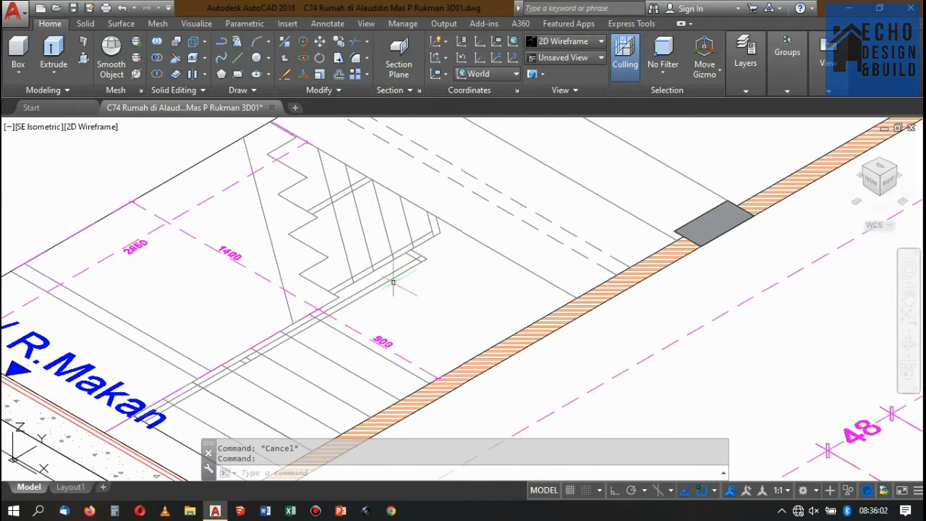
scroll(432, 255, "down", 4)
Examine the handrail, posts and intermediate rails of the Lantai 2 staircase in section Potongan E-E.
scroll(520, 189, "up", 2)
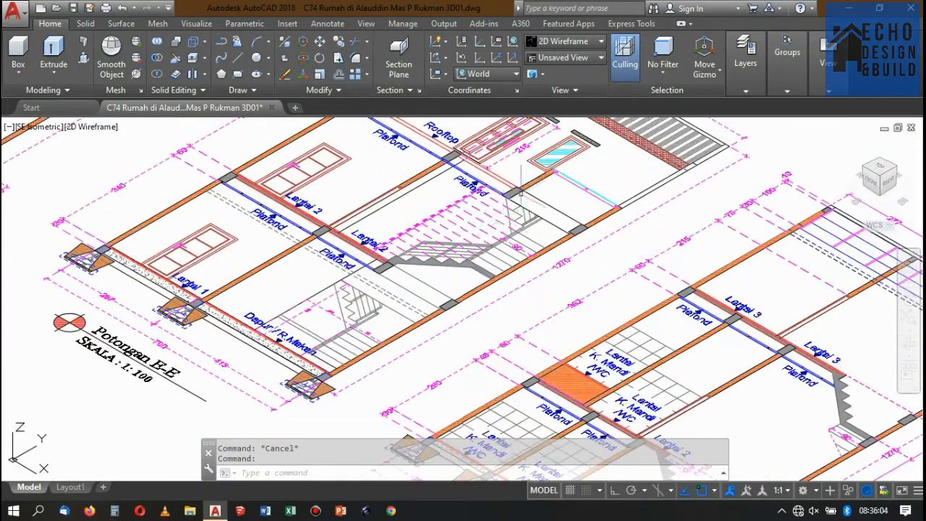
scroll(413, 244, "up", 6)
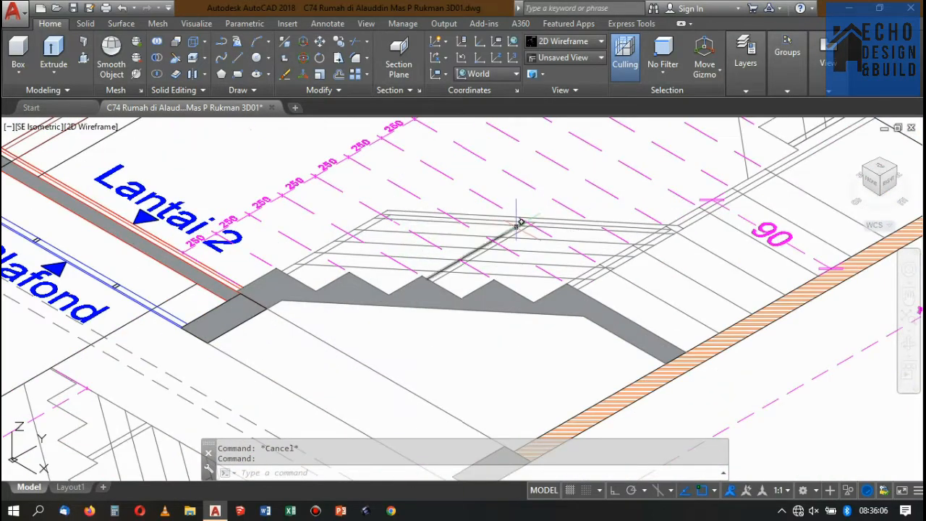
scroll(528, 219, "up", 2)
scroll(571, 213, "down", 2)
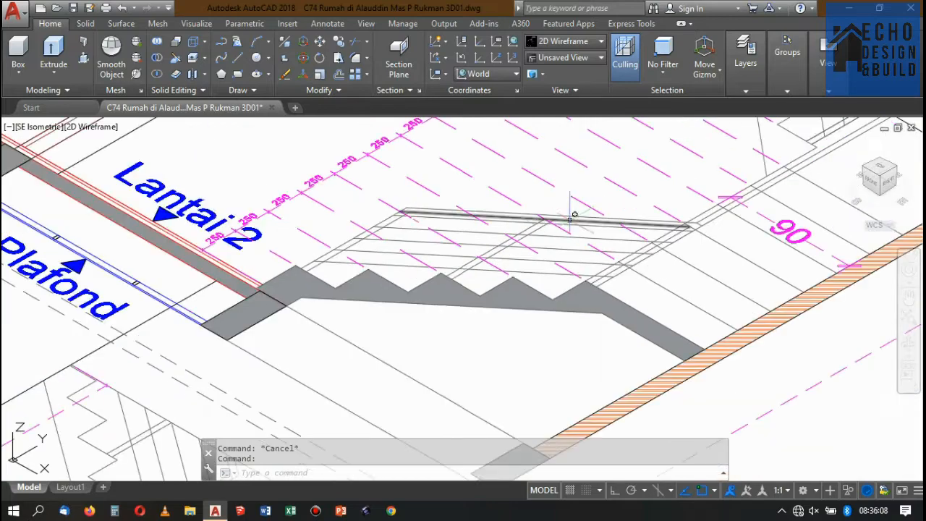
scroll(493, 212, "up", 2)
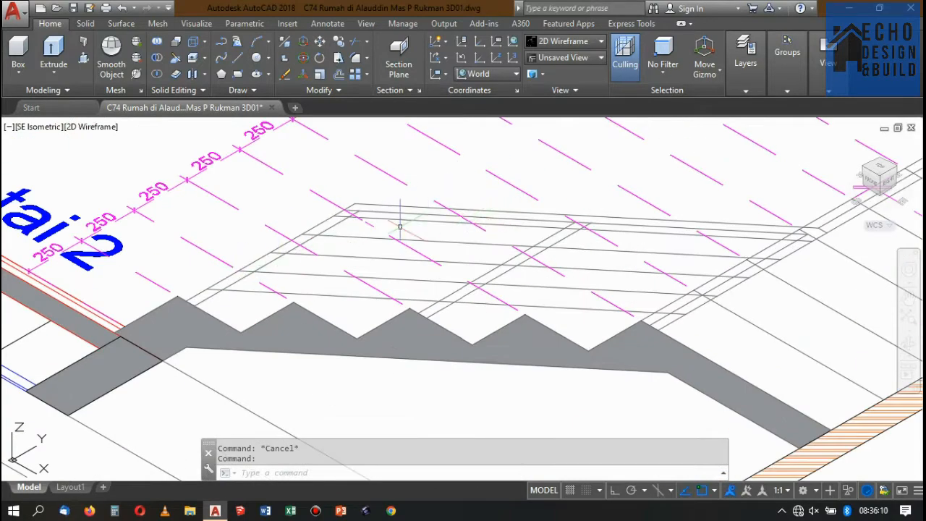
scroll(511, 197, "down", 4)
scroll(564, 207, "up", 2)
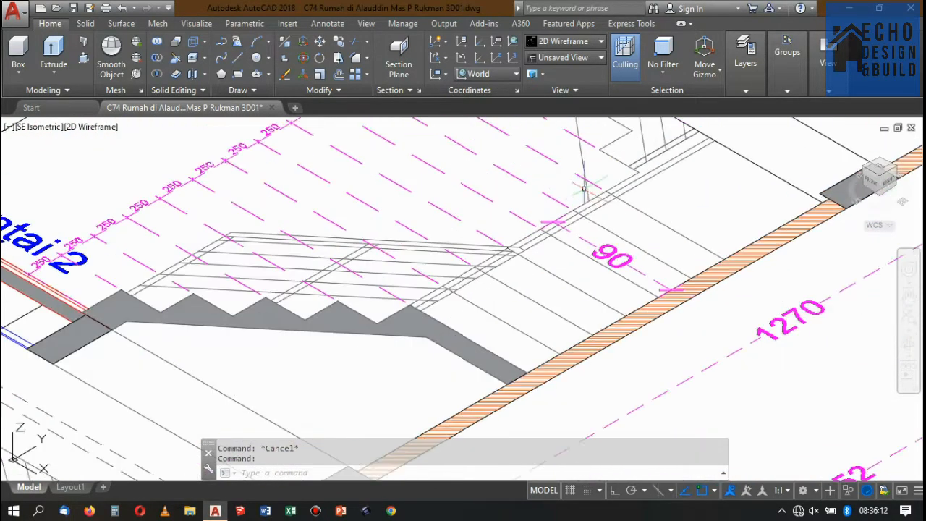
scroll(569, 208, "down", 2)
scroll(495, 203, "up", 2)
scroll(437, 243, "up", 4)
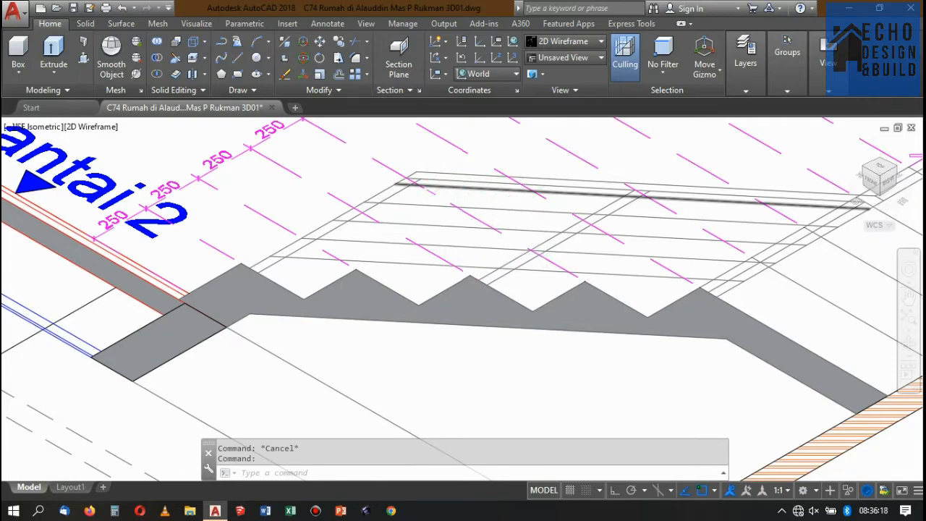
scroll(515, 190, "up", 3)
scroll(519, 201, "down", 3)
scroll(440, 201, "up", 2)
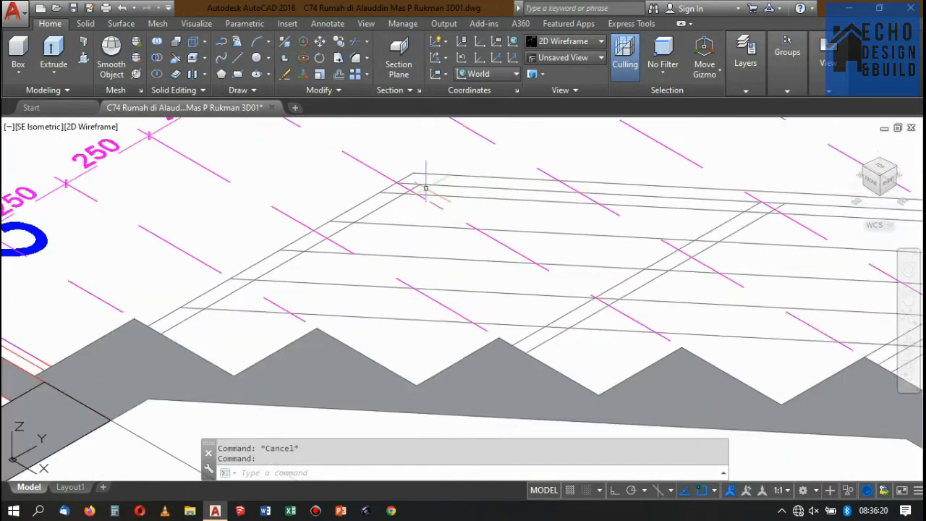
Compare the railing details of the ground-floor staircase with those of the Lantai 2 flight in section Potongan E-E.
scroll(427, 188, "down", 10)
scroll(444, 215, "up", 12)
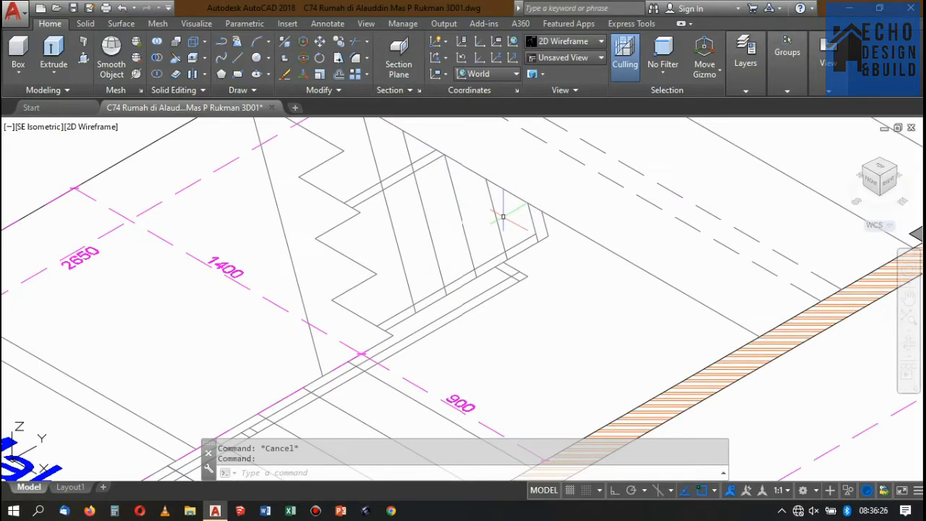
scroll(503, 216, "down", 5)
scroll(514, 226, "up", 3)
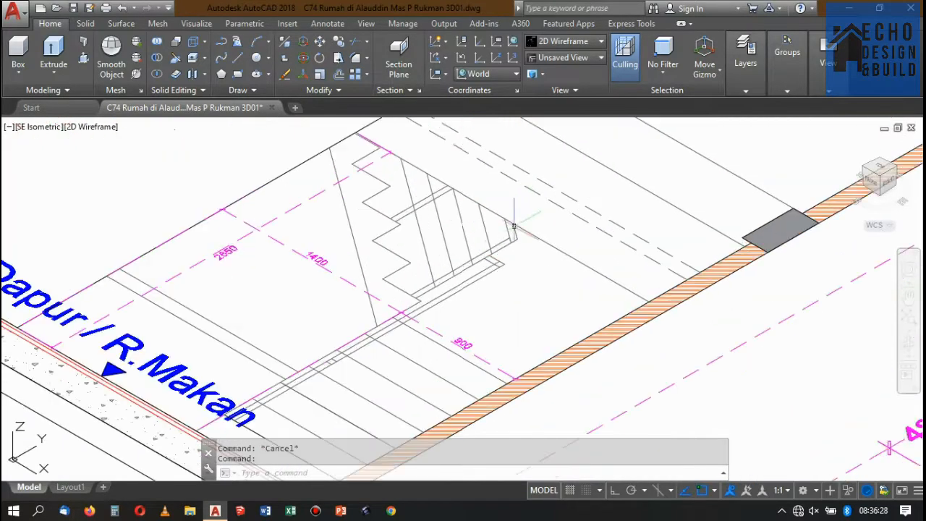
scroll(495, 233, "down", 8)
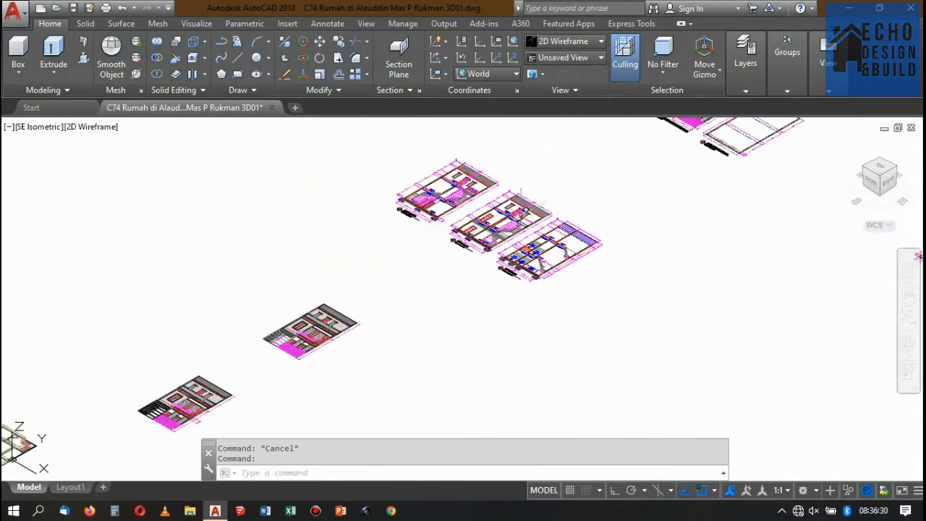
scroll(508, 230, "up", 4)
scroll(508, 225, "up", 9)
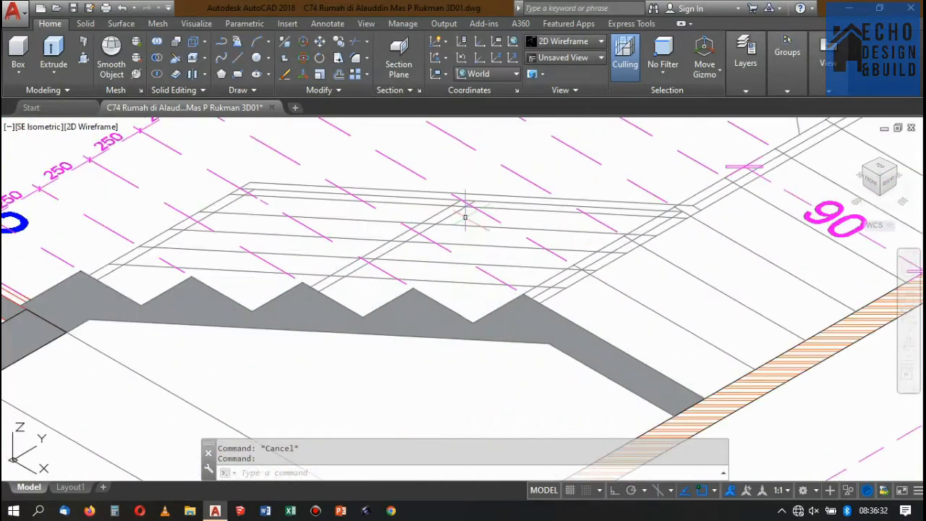
scroll(453, 238, "down", 8)
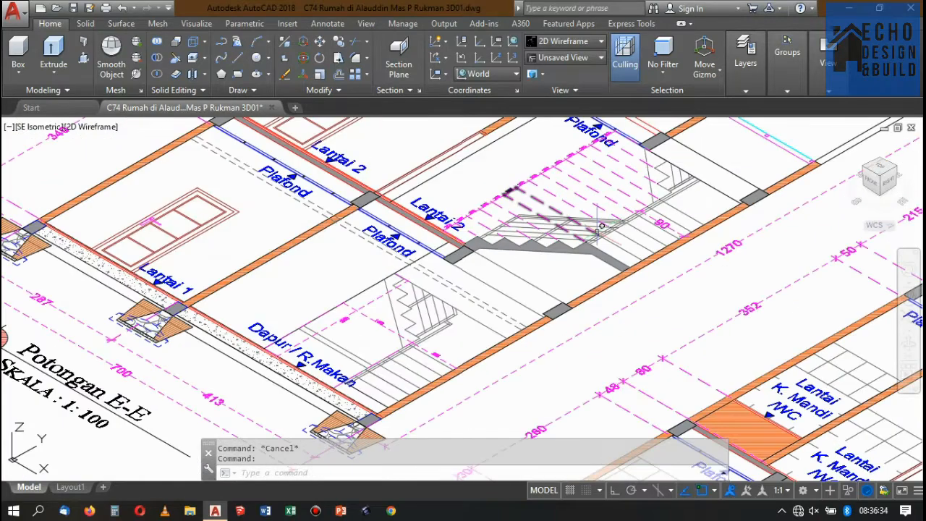
Copy the grouped floor-slab and staircase model about 60 units along the negative Y direction into the empty area, with Ortho on.
scroll(579, 253, "down", 3)
scroll(507, 311, "up", 6)
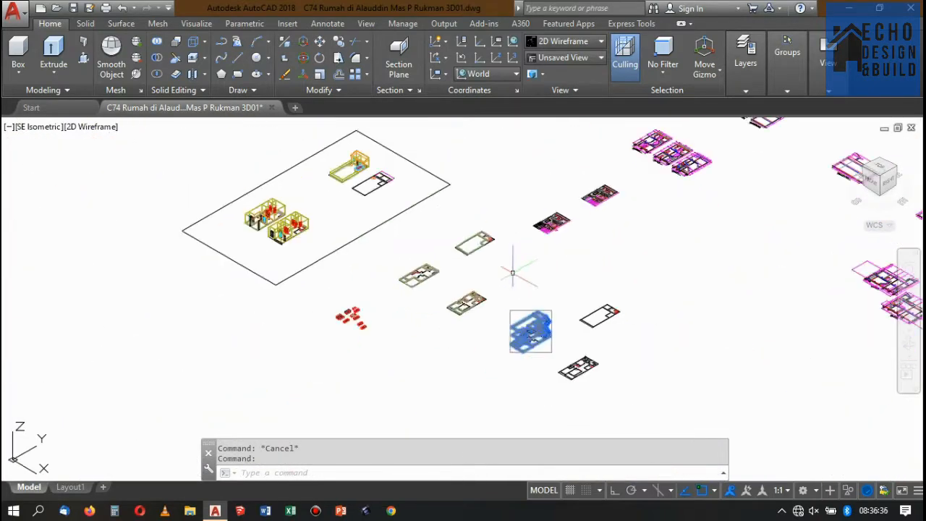
scroll(565, 313, "up", 6)
key("Escape")
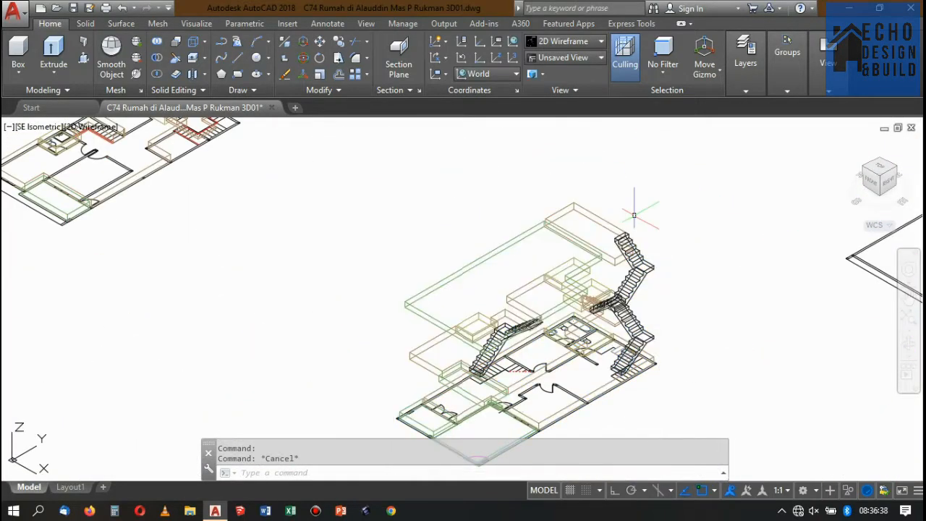
scroll(601, 232, "down", 5)
scroll(579, 210, "up", 3)
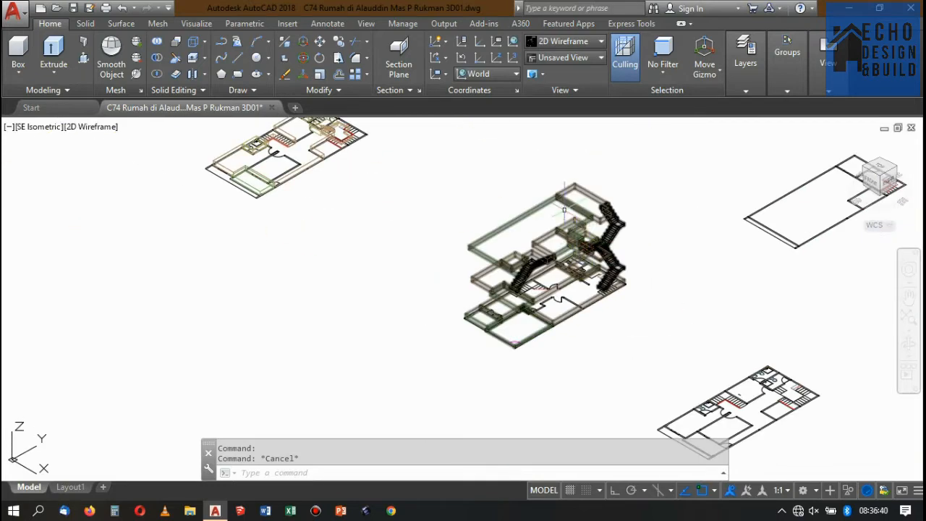
scroll(576, 206, "down", 4)
scroll(555, 139, "up", 3)
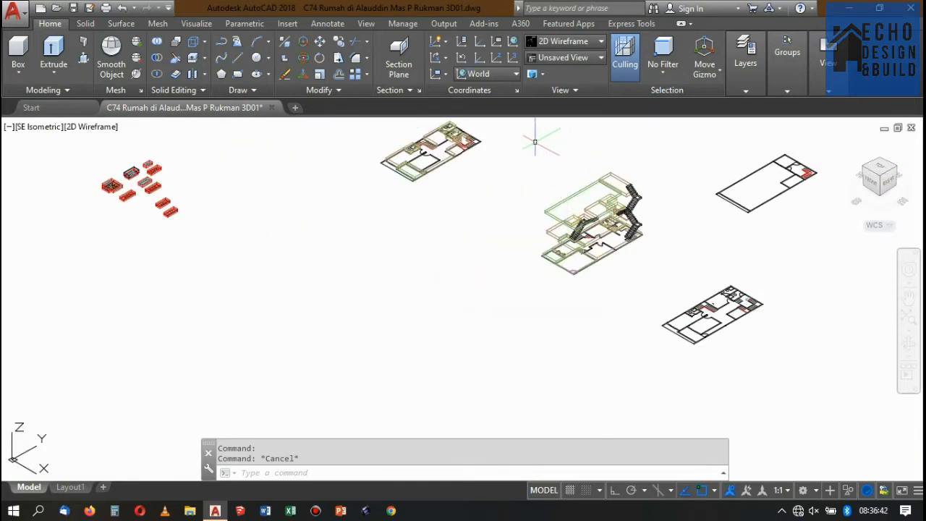
left_click(535, 142)
left_click(664, 286)
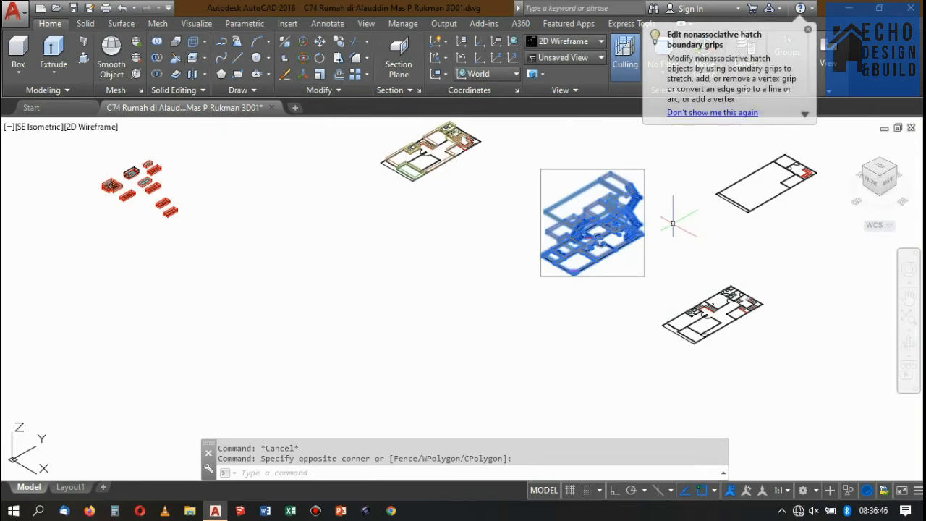
scroll(658, 217, "up", 3)
scroll(637, 239, "down", 3)
scroll(608, 257, "up", 3)
scroll(589, 253, "down", 3)
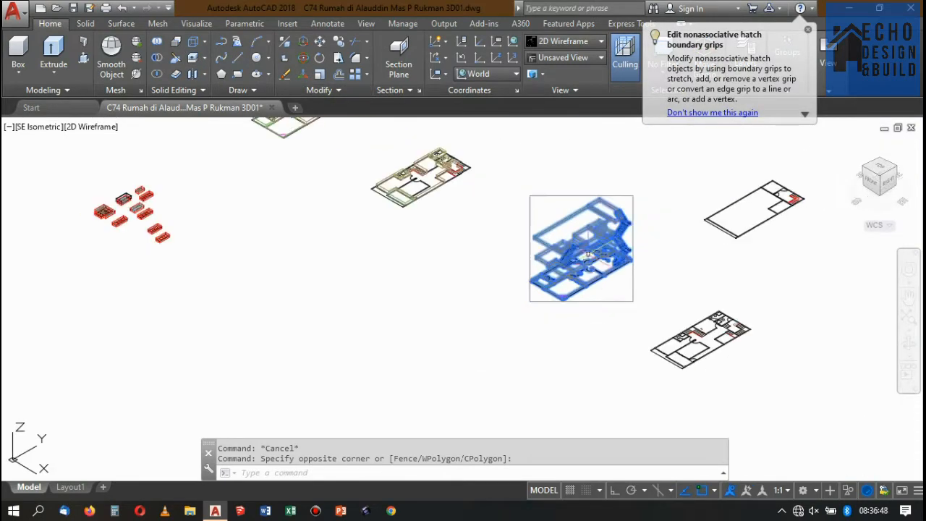
left_click(342, 46)
scroll(615, 250, "down", 4)
scroll(634, 253, "up", 2)
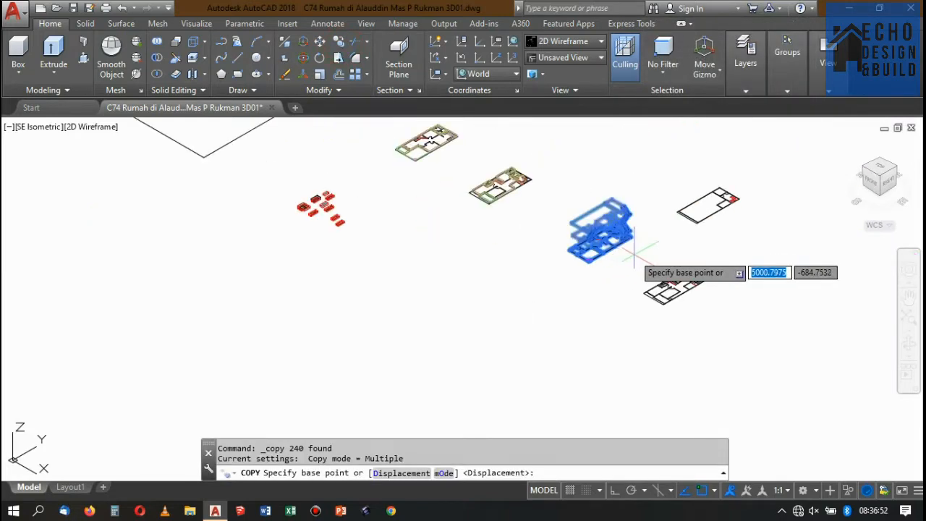
left_click(634, 254)
scroll(627, 257, "down", 5)
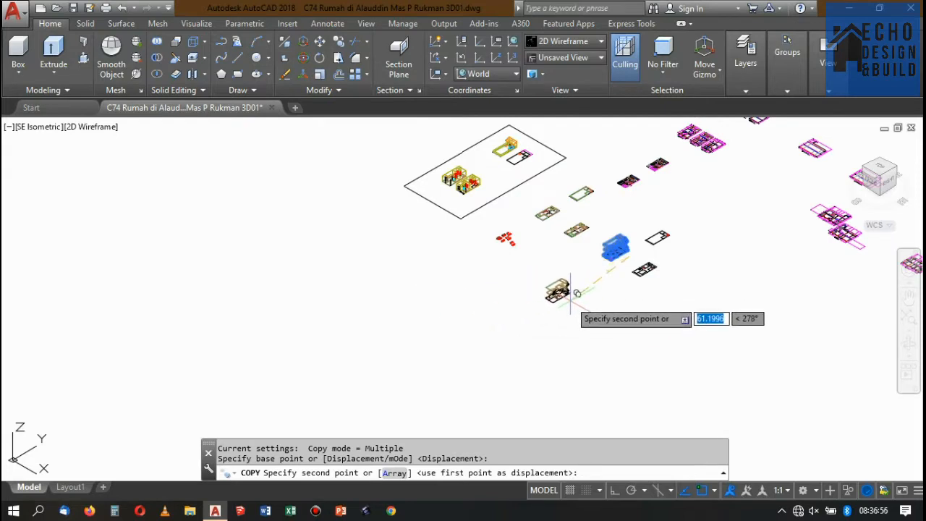
key("F8")
scroll(572, 292, "up", 3)
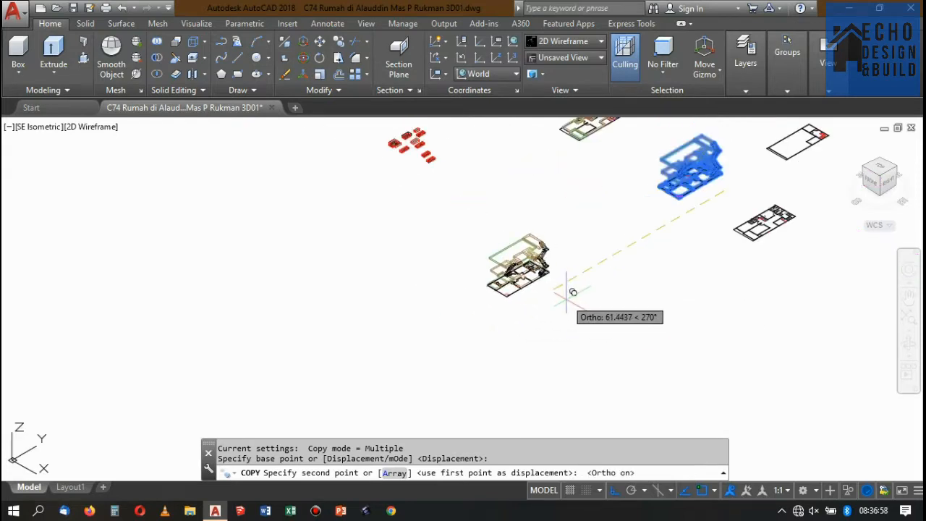
left_click(559, 289)
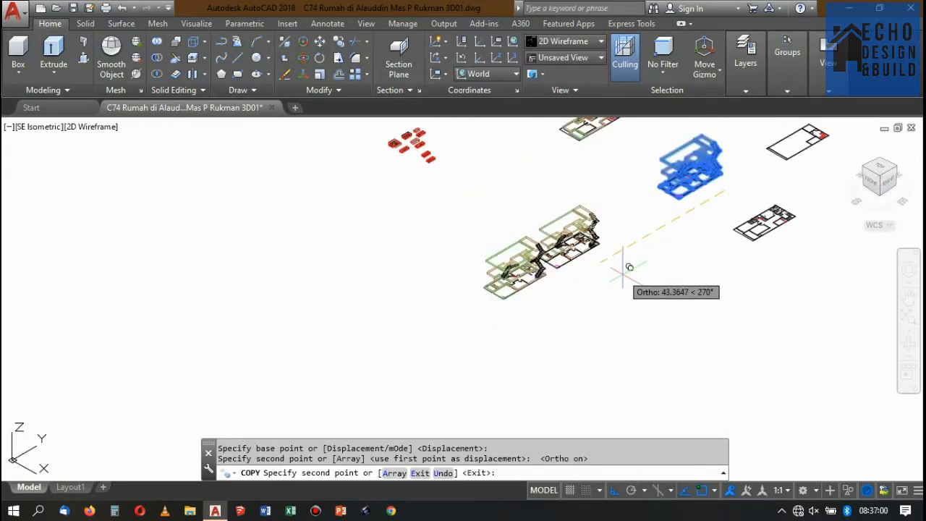
key("Escape")
Ungroup the copied floor-slab and staircase model.
scroll(589, 258, "up", 3)
scroll(481, 210, "down", 2)
left_click(488, 197)
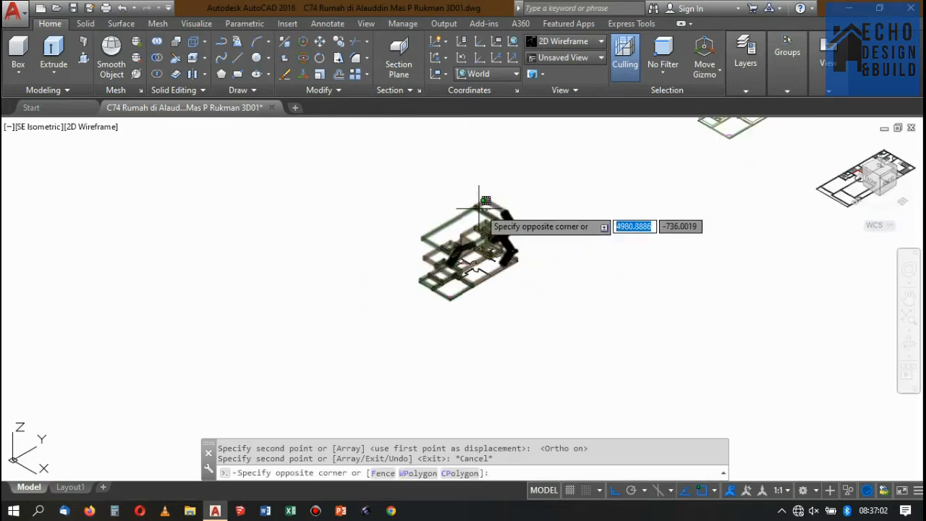
left_click(478, 209)
left_click(786, 58)
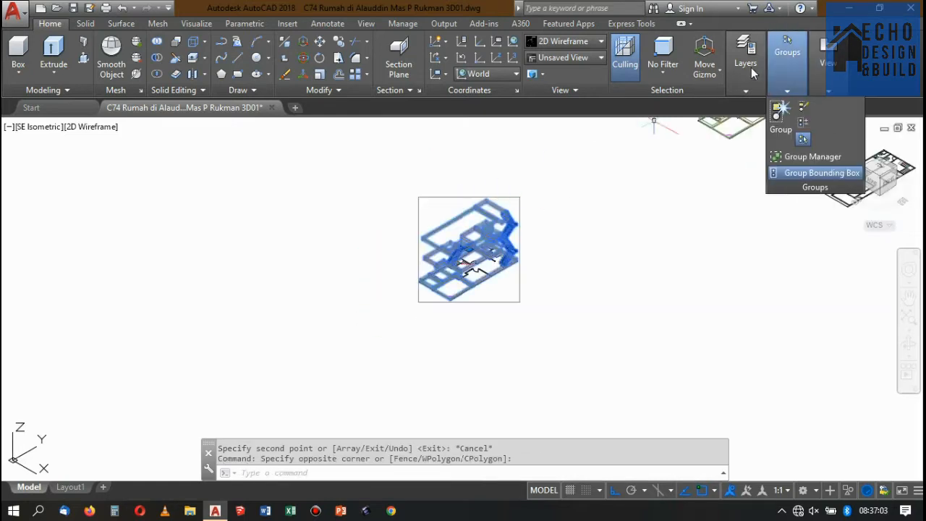
left_click(804, 107)
Examine the topmost stair flight of the ungrouped copy where it meets the rooftop slab.
scroll(473, 202, "up", 5)
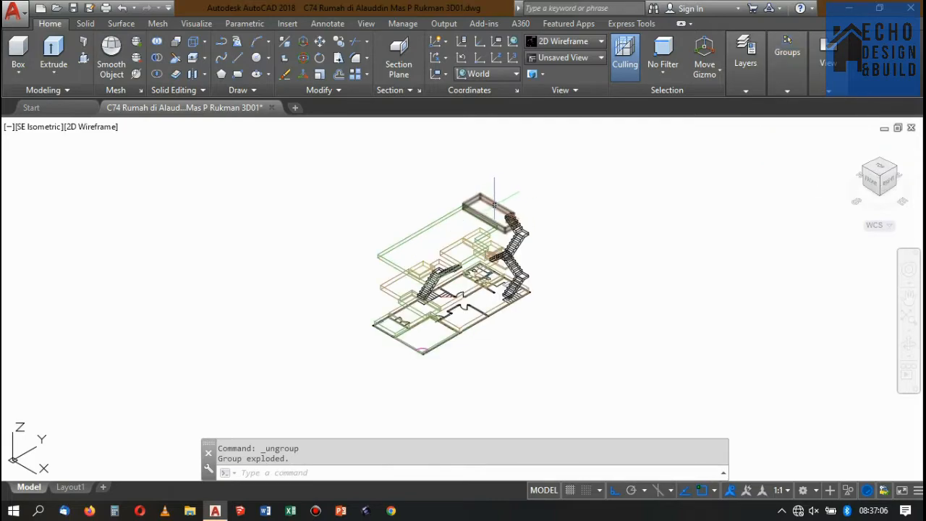
scroll(473, 202, "down", 4)
scroll(564, 195, "up", 9)
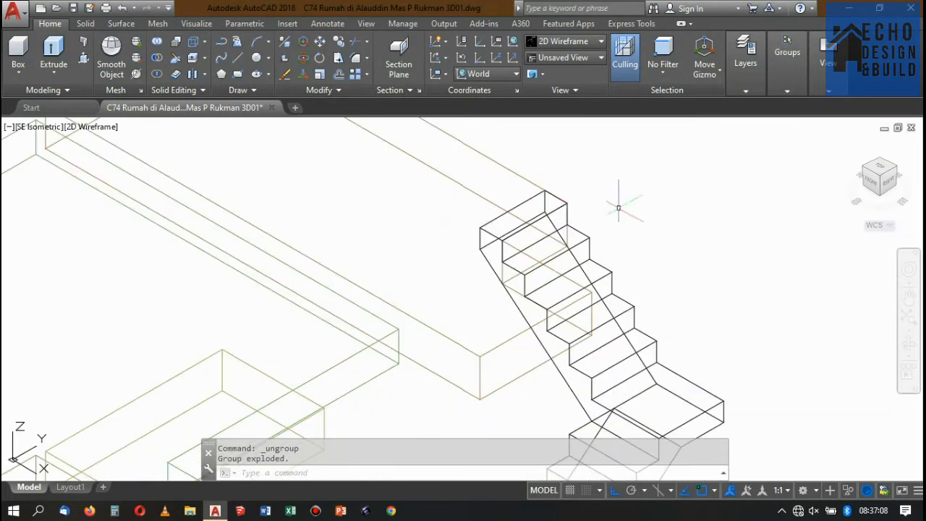
scroll(544, 185, "down", 8)
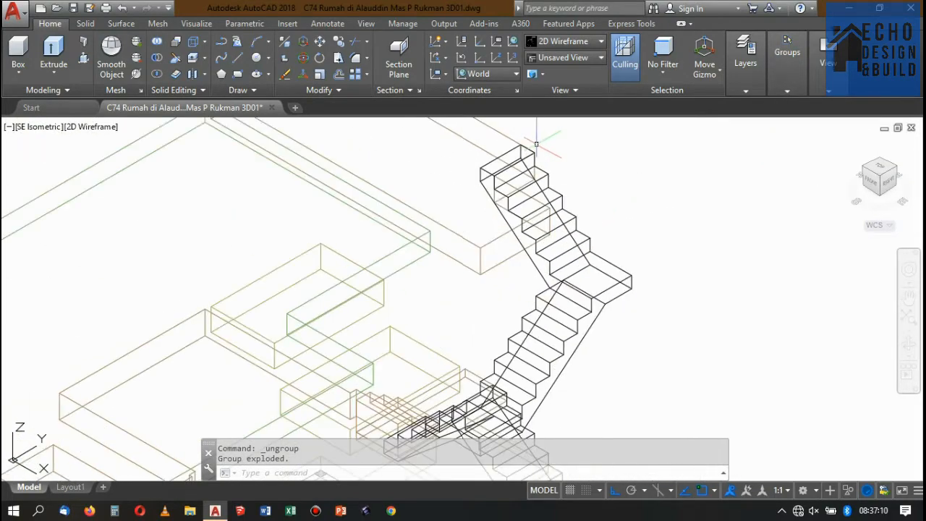
scroll(501, 192, "up", 2)
scroll(520, 182, "down", 4)
scroll(486, 177, "up", 2)
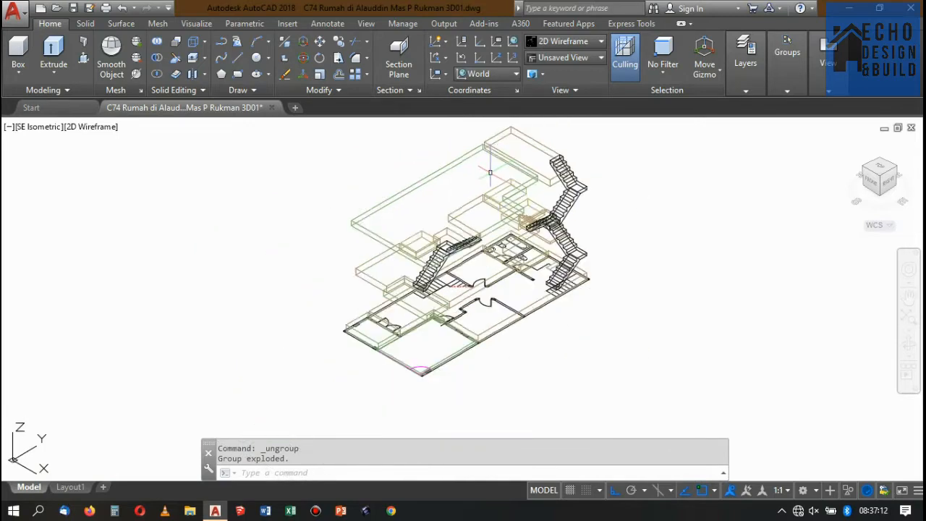
scroll(492, 173, "down", 2)
scroll(499, 181, "up", 2)
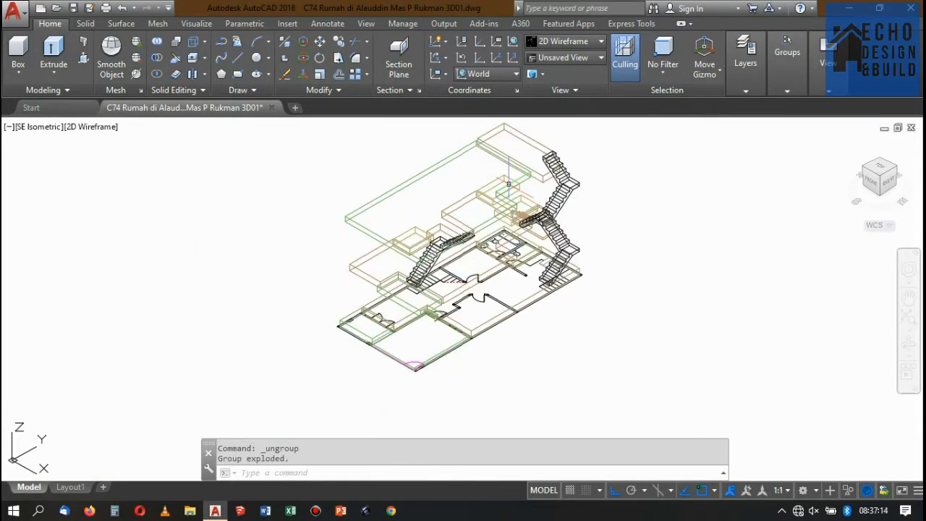
scroll(507, 188, "down", 3)
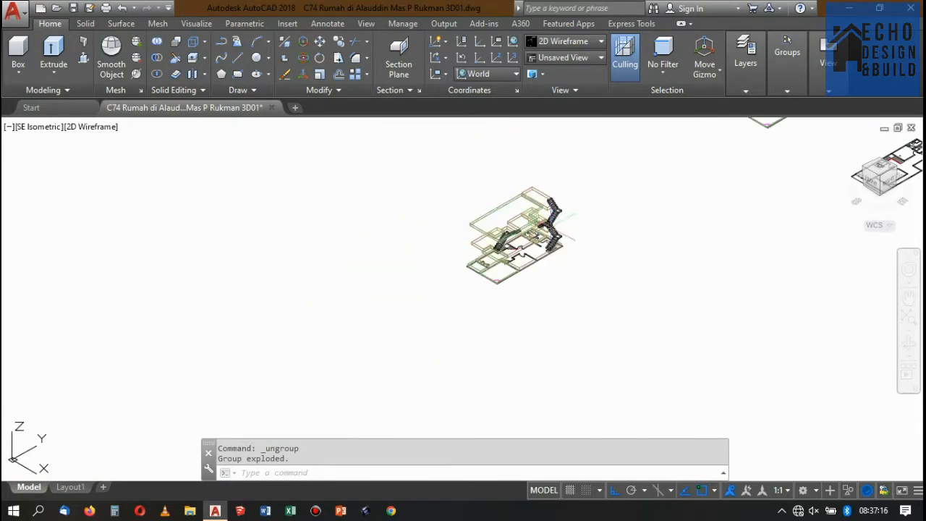
Examine the upper rear staircase of the copied model, following its flights and landing up to the rooftop slab.
scroll(525, 199, "up", 5)
scroll(525, 199, "down", 5)
scroll(526, 199, "up", 5)
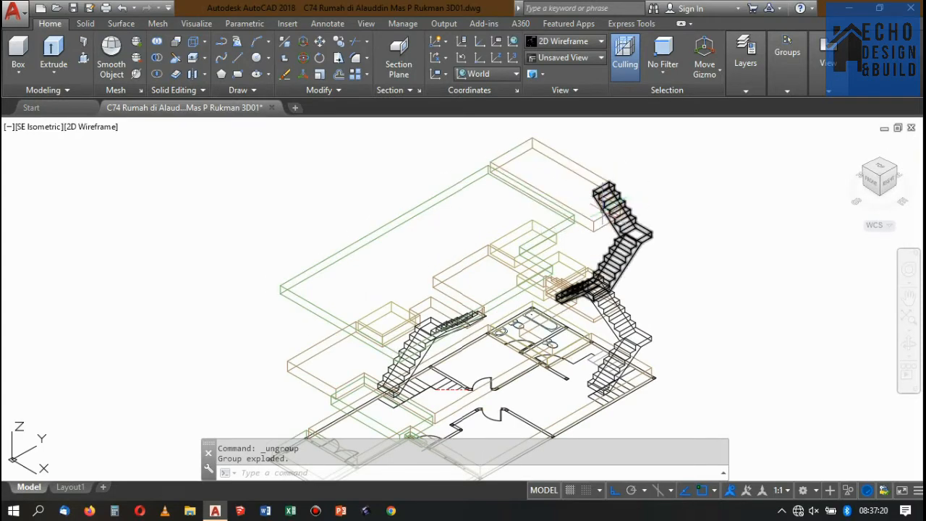
scroll(603, 205, "up", 2)
scroll(569, 235, "up", 3)
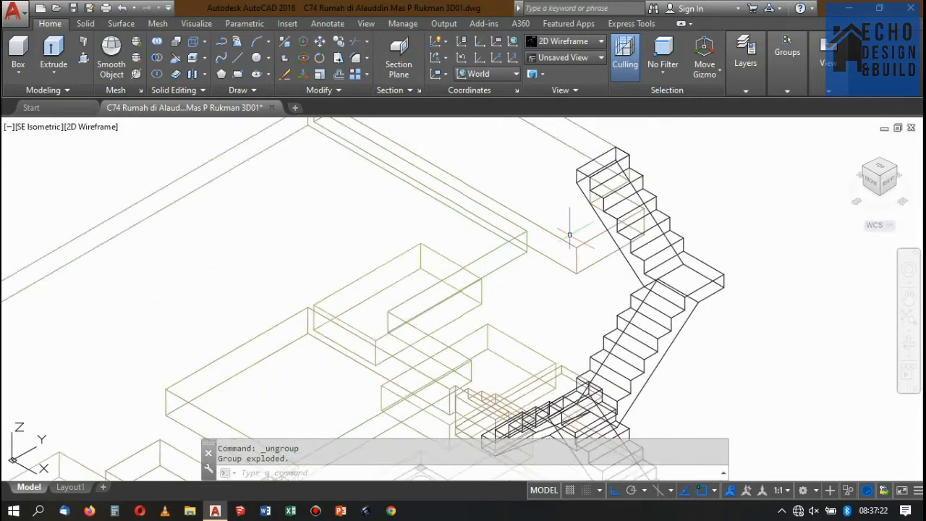
scroll(616, 224, "down", 3)
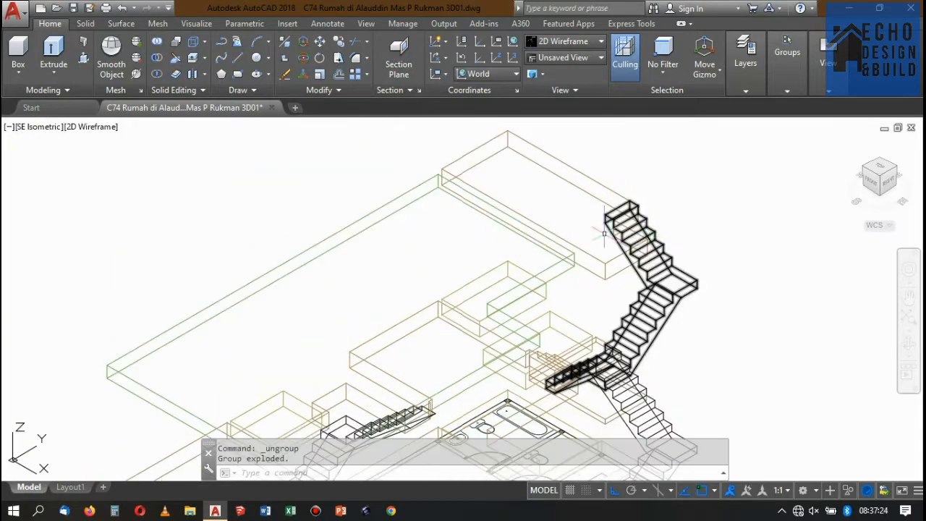
scroll(604, 233, "down", 3)
scroll(616, 242, "up", 3)
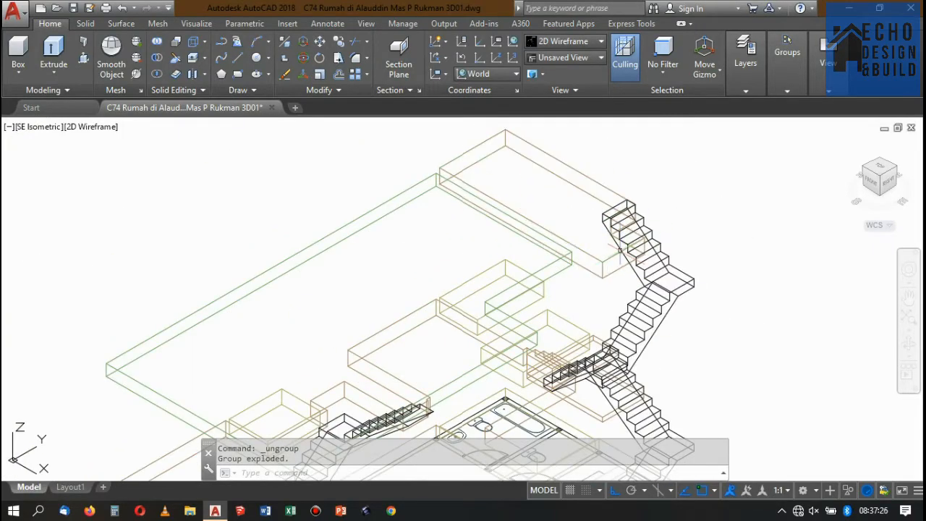
scroll(620, 250, "down", 4)
scroll(630, 244, "up", 5)
scroll(637, 241, "down", 2)
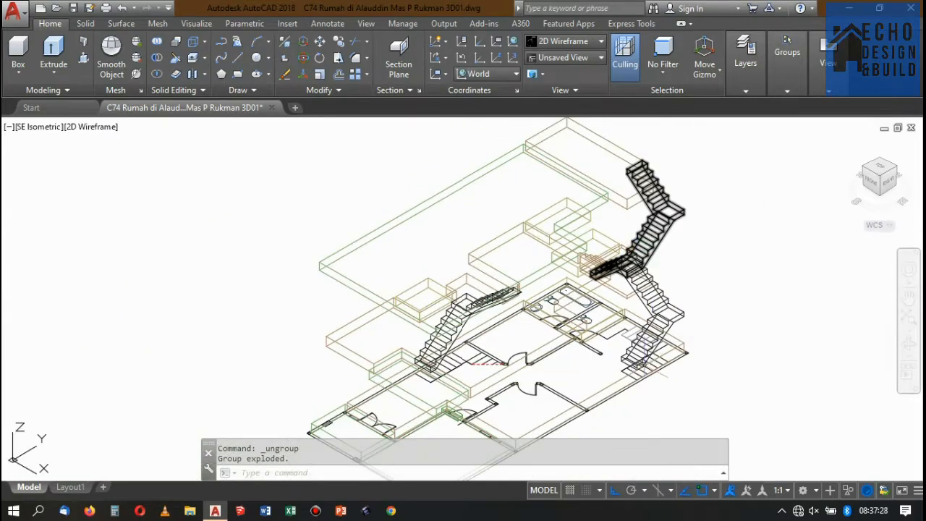
Examine the lower rear staircase flights beside the bathrooms and compare them with the flights above.
scroll(629, 243, "up", 4)
scroll(629, 242, "down", 3)
scroll(628, 240, "up", 5)
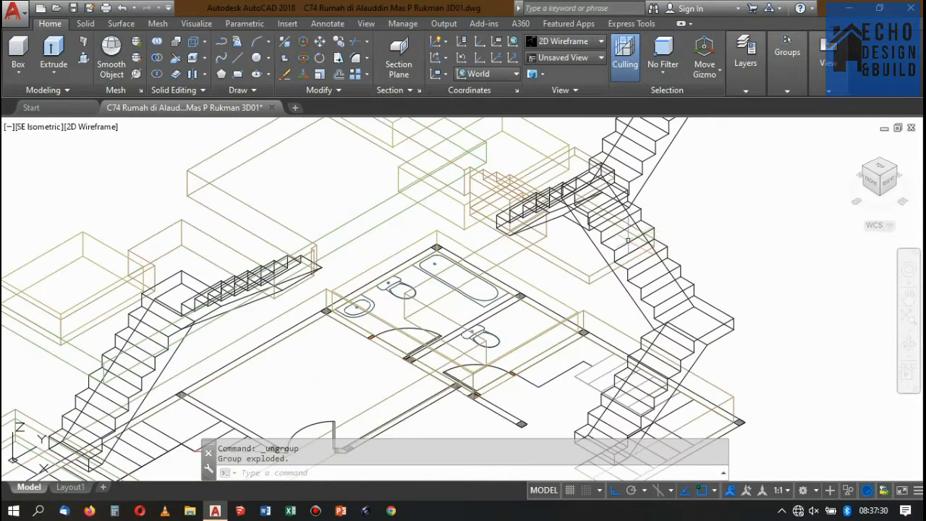
scroll(628, 240, "down", 3)
scroll(615, 218, "up", 5)
scroll(595, 154, "down", 4)
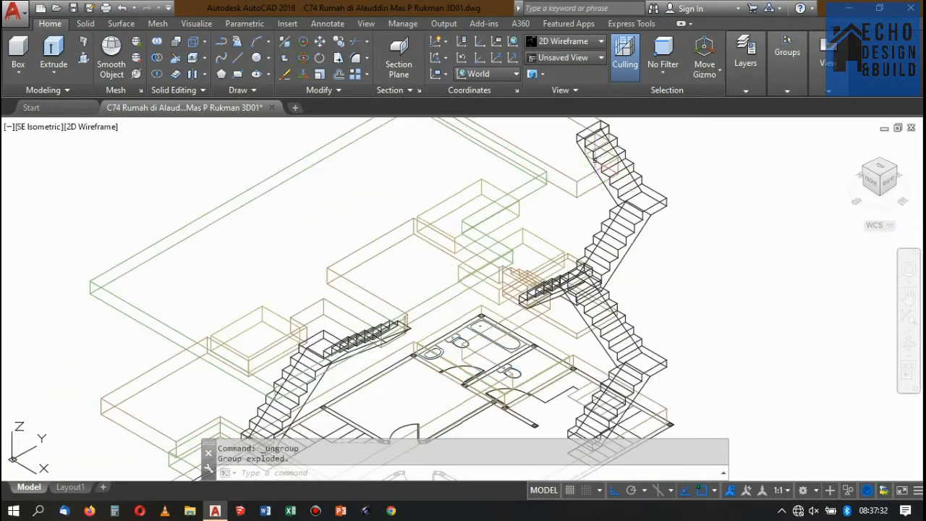
scroll(595, 154, "up", 2)
scroll(593, 156, "down", 3)
scroll(592, 159, "up", 3)
scroll(589, 162, "down", 2)
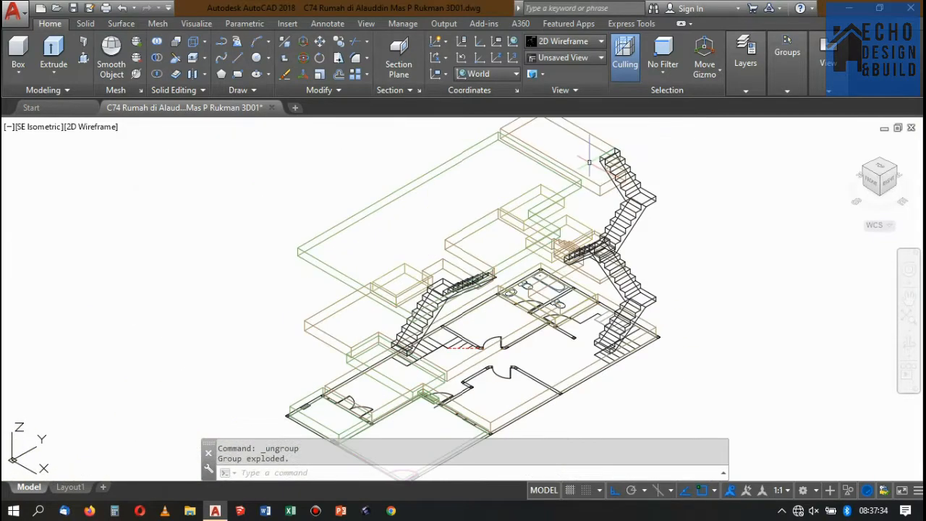
scroll(621, 217, "down", 3)
scroll(622, 224, "up", 2)
scroll(624, 233, "down", 3)
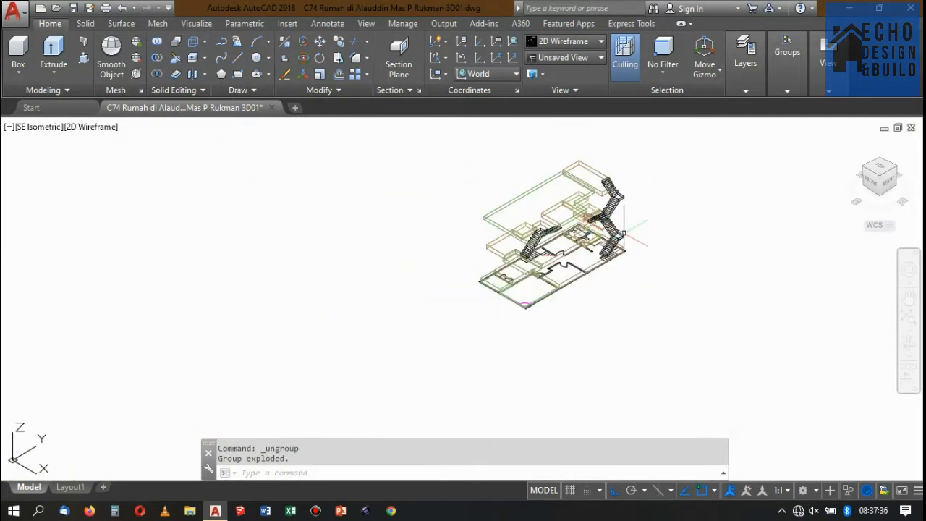
Draw a 0.04 x 0.04 rectangle in the empty space beside the ground-floor staircase of the copied model.
scroll(633, 268, "up", 4)
scroll(642, 264, "down", 3)
scroll(654, 283, "up", 2)
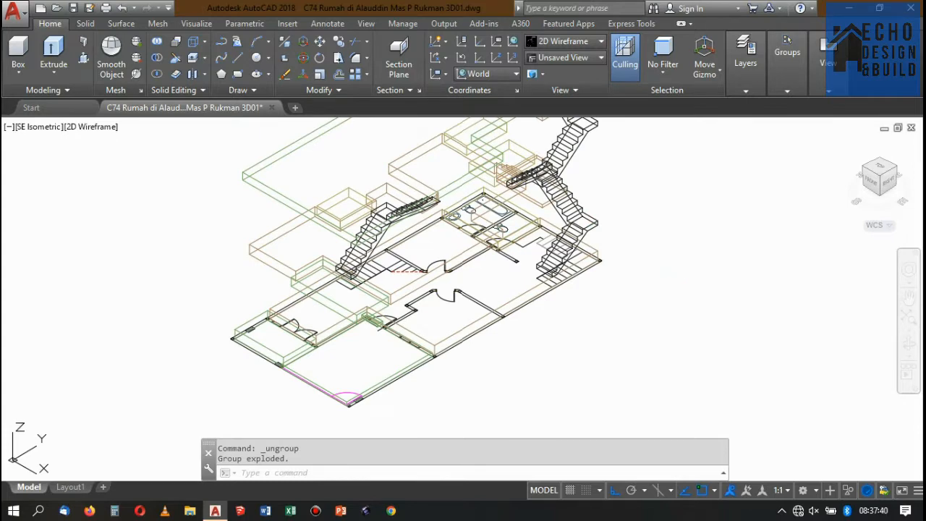
type("rec")
key("Return")
scroll(620, 268, "up", 3)
left_click(617, 270)
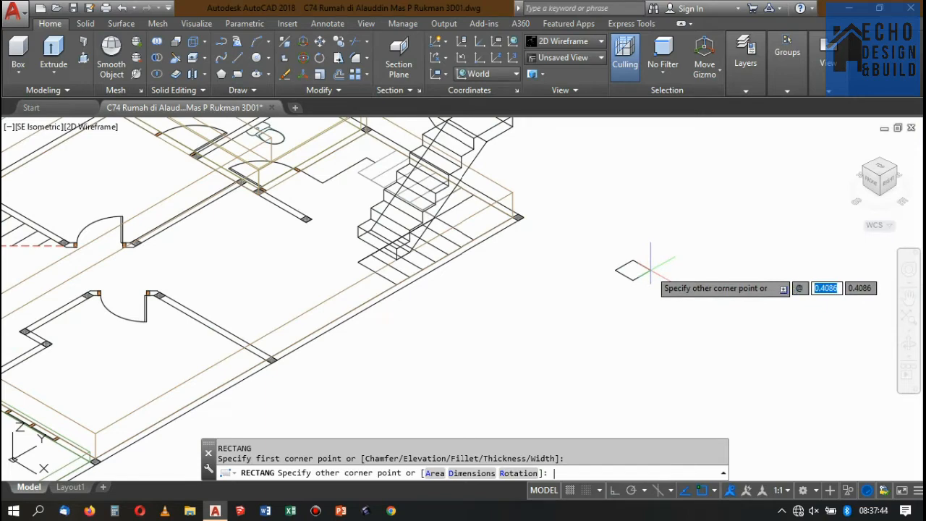
type("0.04")
key("Tab")
type("0")
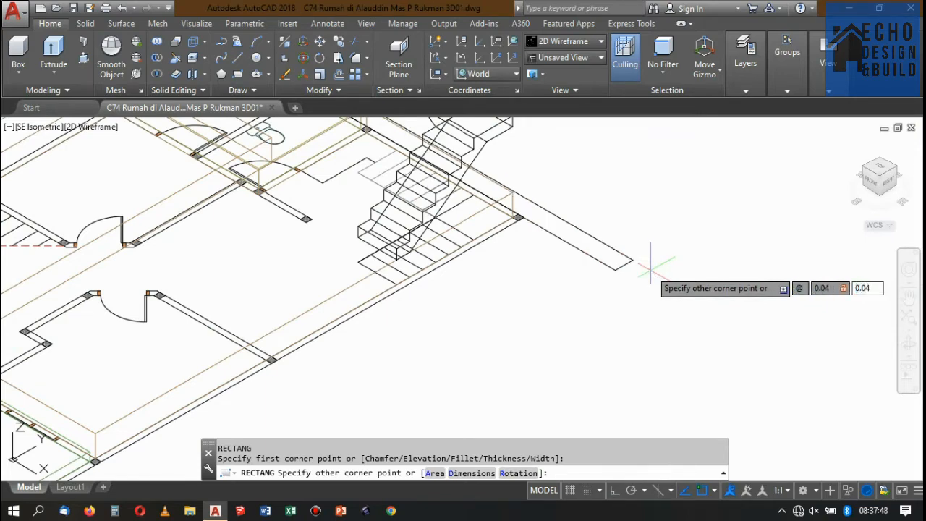
key("Return")
scroll(624, 259, "up", 5)
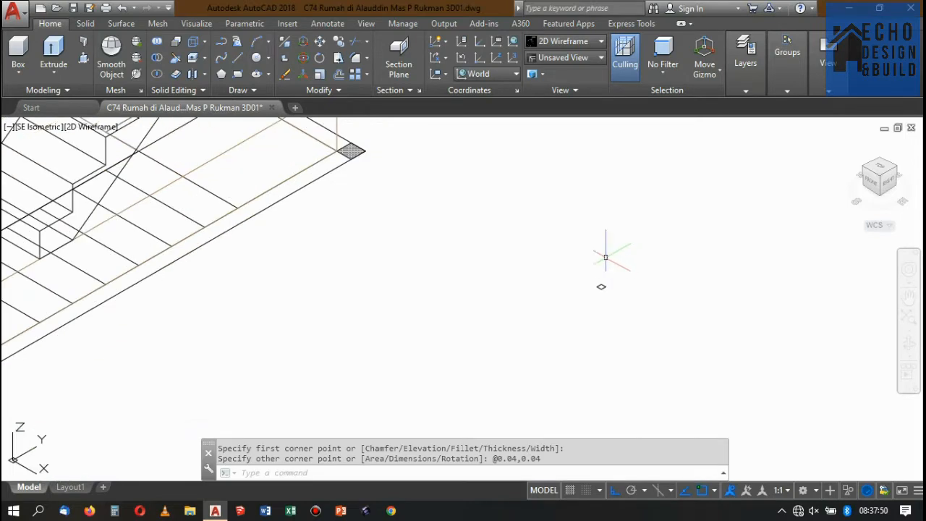
Examine the stair railings in the section drawings, comparing Potongan F-F with the staircase in Potongan D-D.
left_click(613, 316)
left_click(604, 296)
scroll(585, 275, "down", 7)
scroll(547, 265, "down", 5)
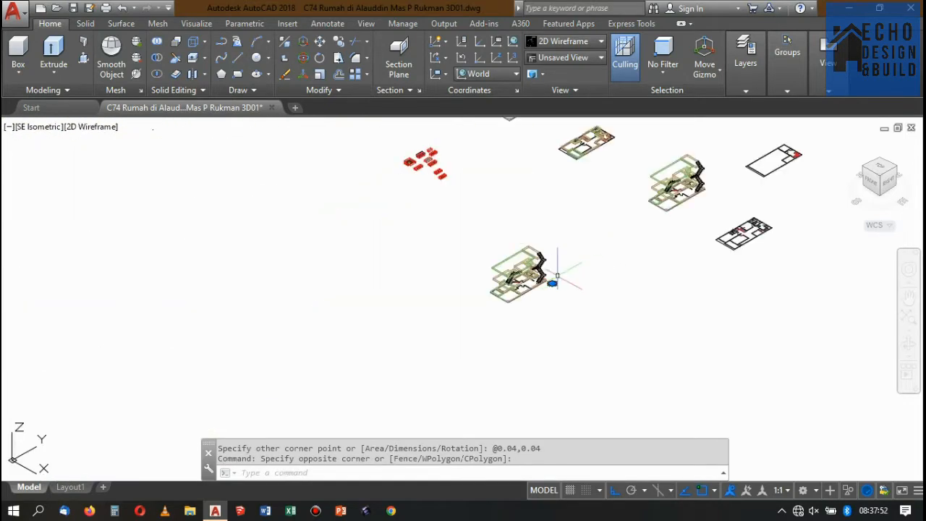
scroll(569, 247, "down", 5)
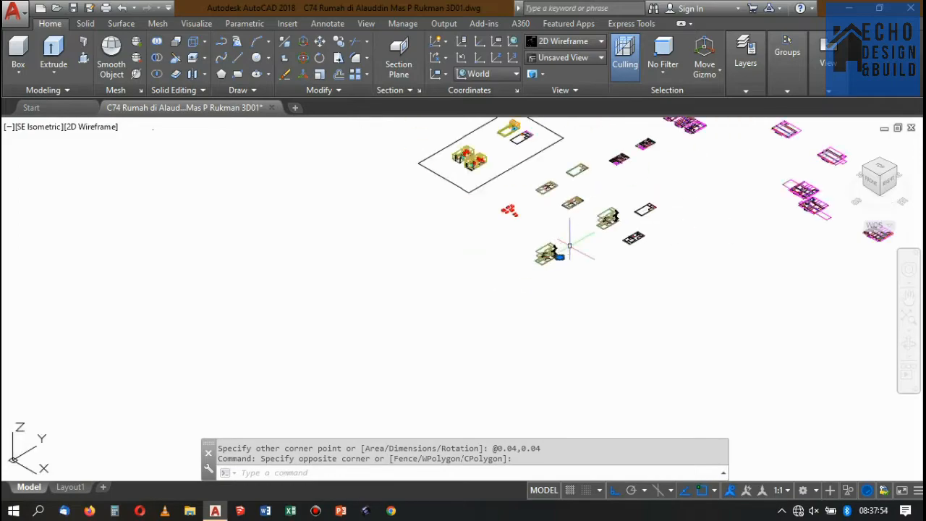
scroll(660, 279, "down", 5)
scroll(646, 142, "up", 10)
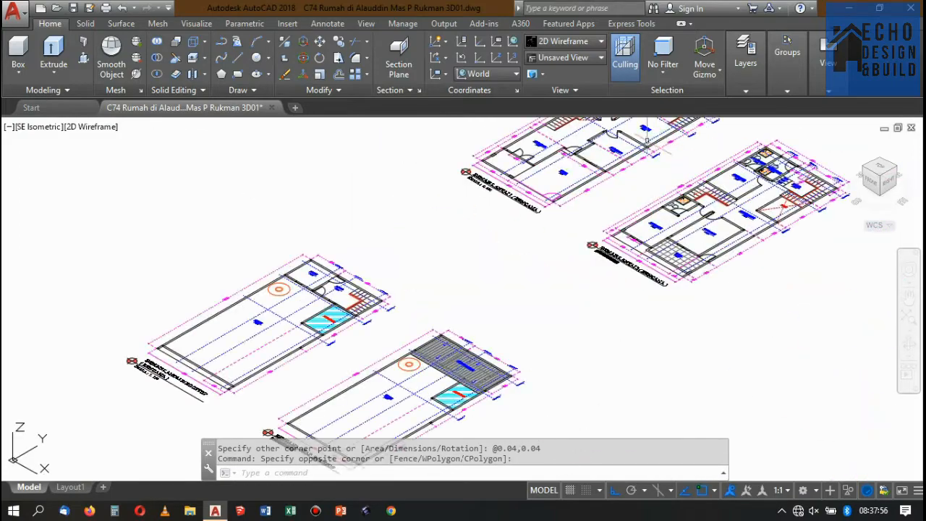
scroll(577, 162, "down", 5)
scroll(666, 314, "up", 8)
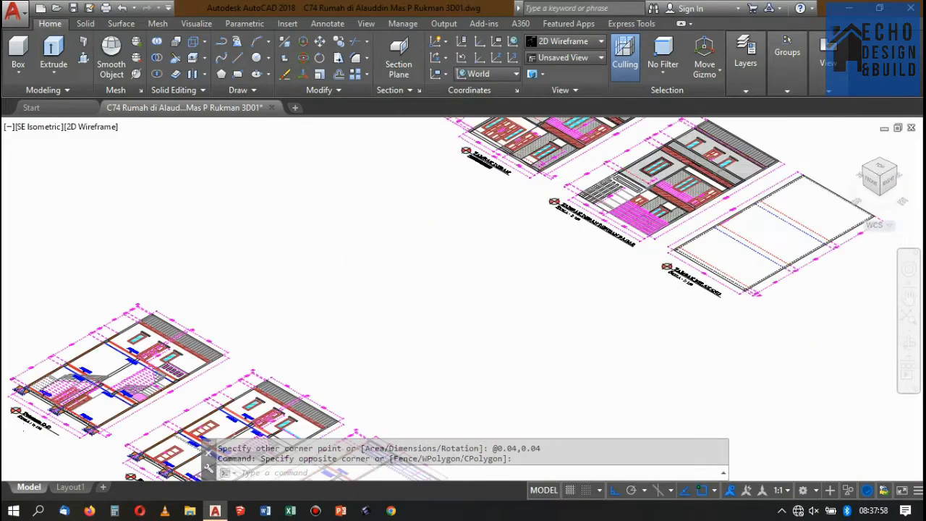
scroll(700, 184, "down", 2)
scroll(509, 352, "up", 2)
scroll(491, 319, "up", 3)
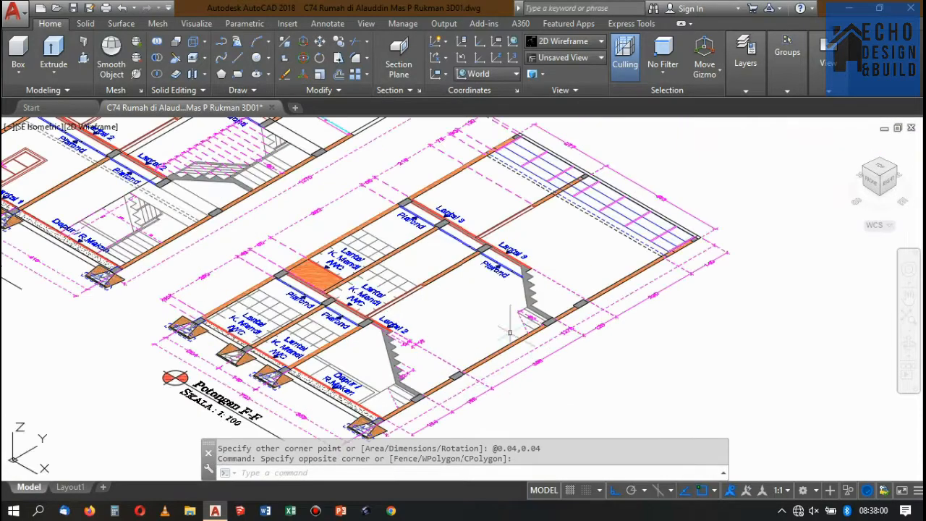
scroll(507, 319, "down", 5)
scroll(434, 238, "up", 5)
scroll(416, 220, "up", 5)
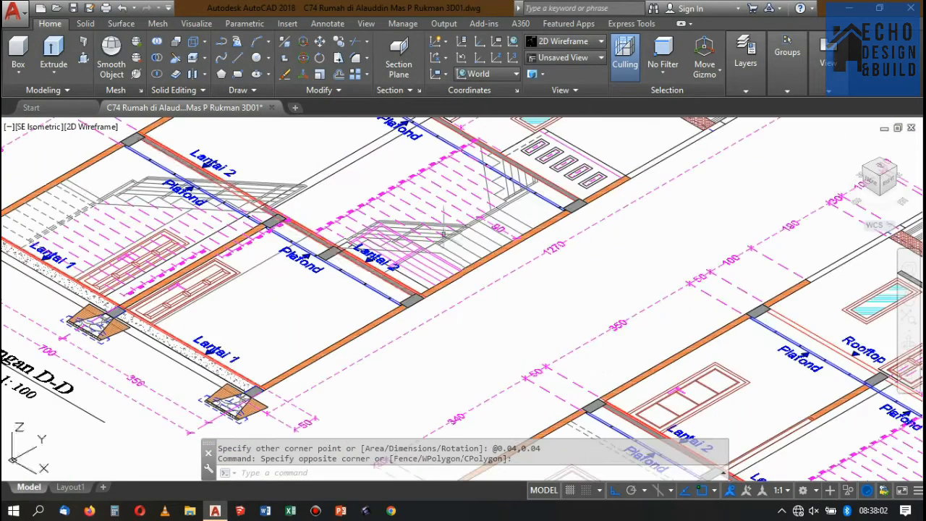
scroll(440, 232, "up", 2)
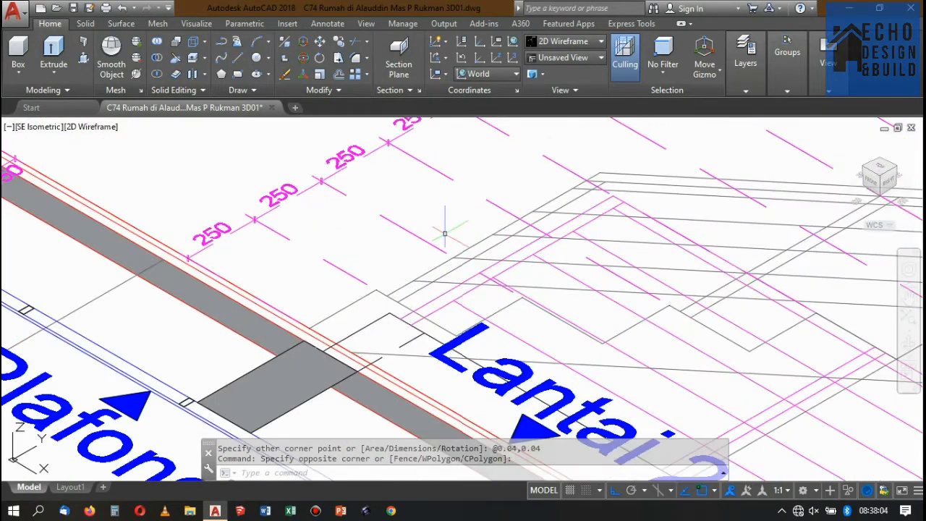
Add a linear dimension for the height of the stair railing at Lantai 2 in section Potongan D-D.
key("Escape")
type("dimlin")
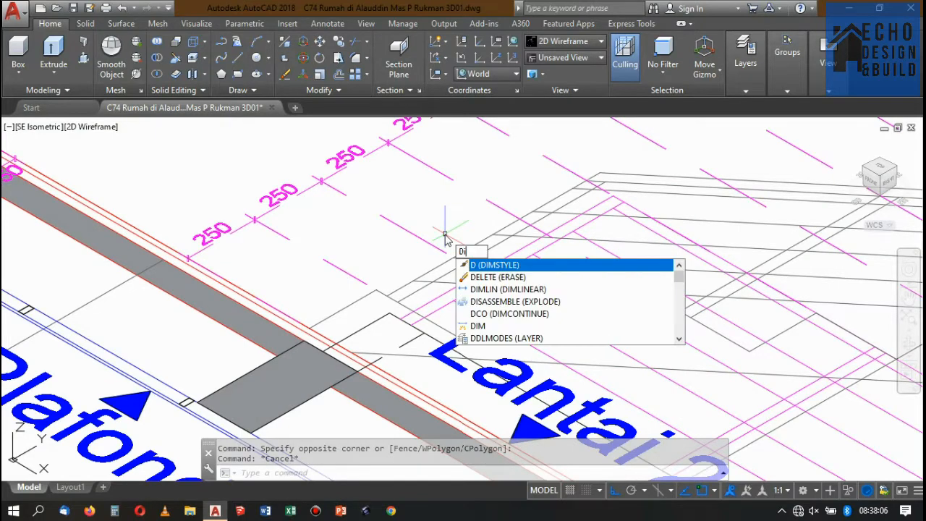
key("Return")
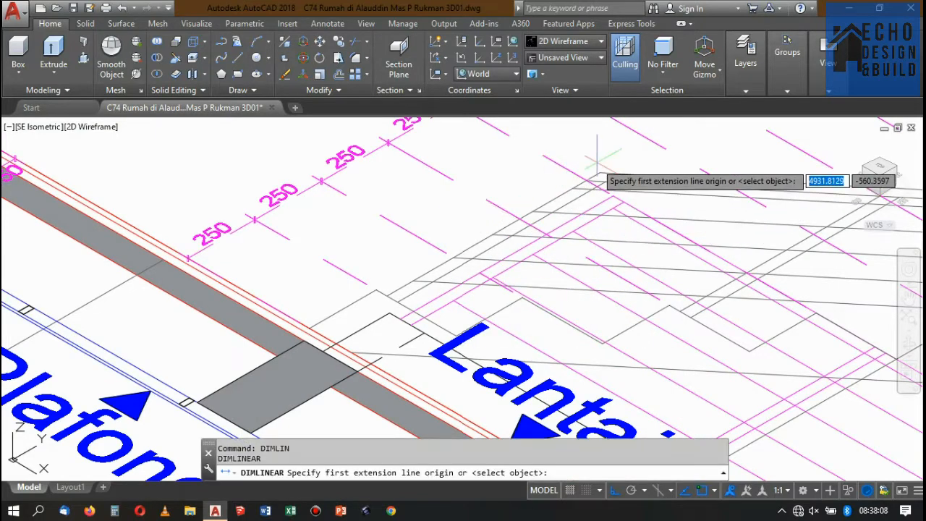
left_click(600, 174)
left_click(376, 288)
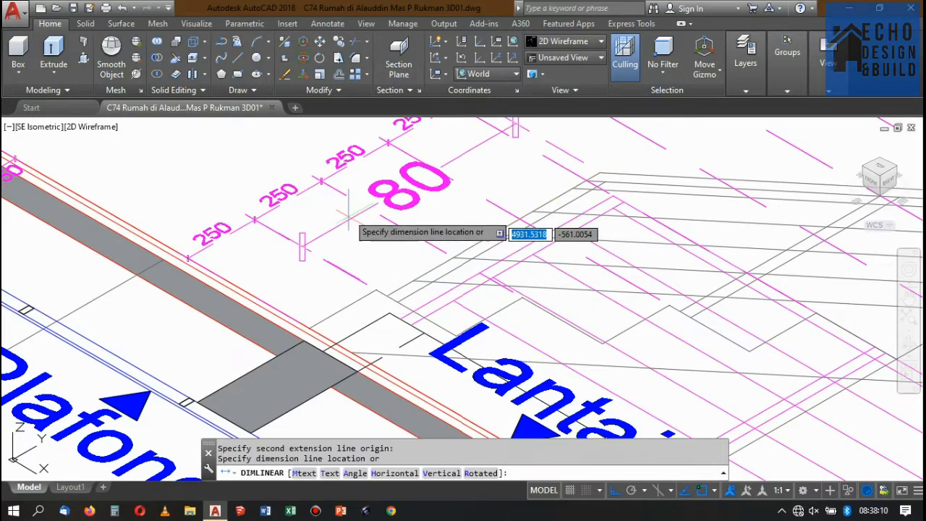
scroll(449, 279, "down", 2)
scroll(416, 217, "up", 4)
left_click(457, 176)
scroll(457, 175, "down", 10)
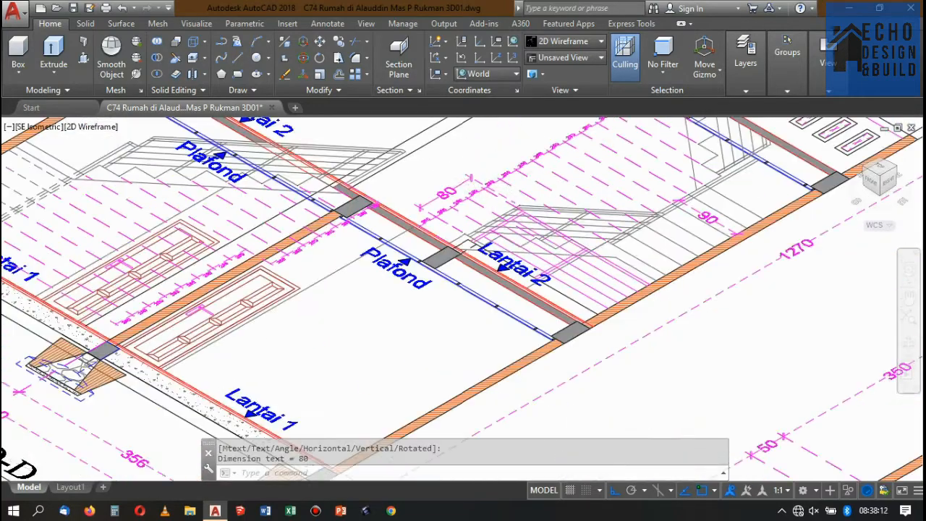
Extrude the small square beside the ground-floor staircase 0.8 high into a railing post.
scroll(351, 427, "up", 10)
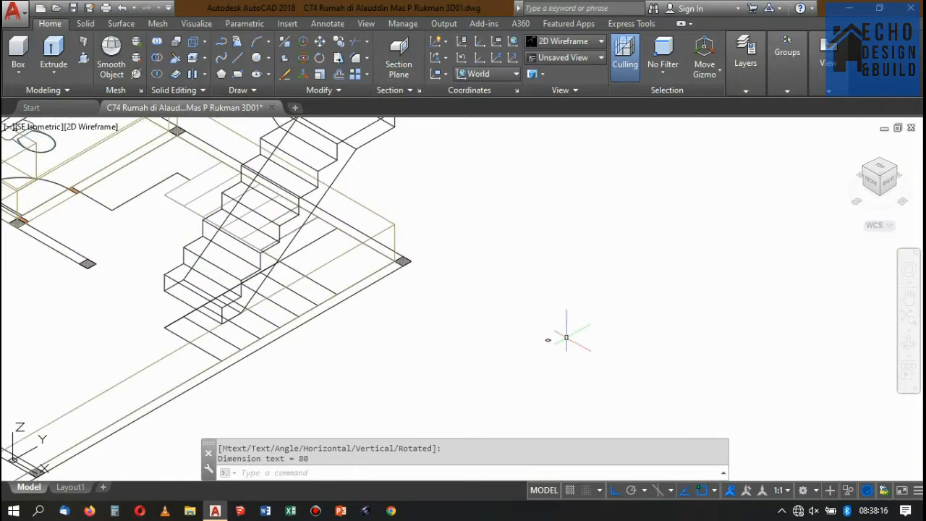
scroll(566, 337, "up", 3)
left_click(585, 340)
left_click(530, 281)
key("Escape")
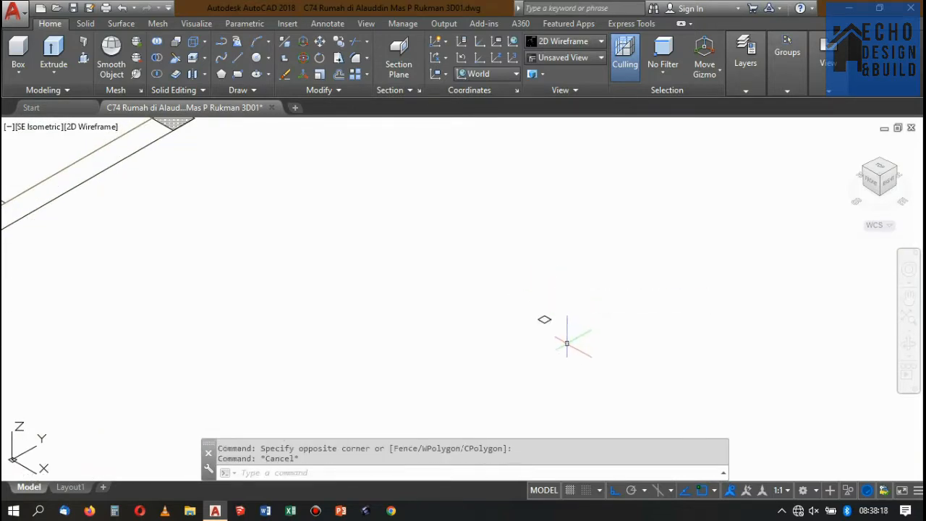
left_click(566, 343)
left_click(507, 264)
left_click(54, 48)
scroll(631, 319, "down", 3)
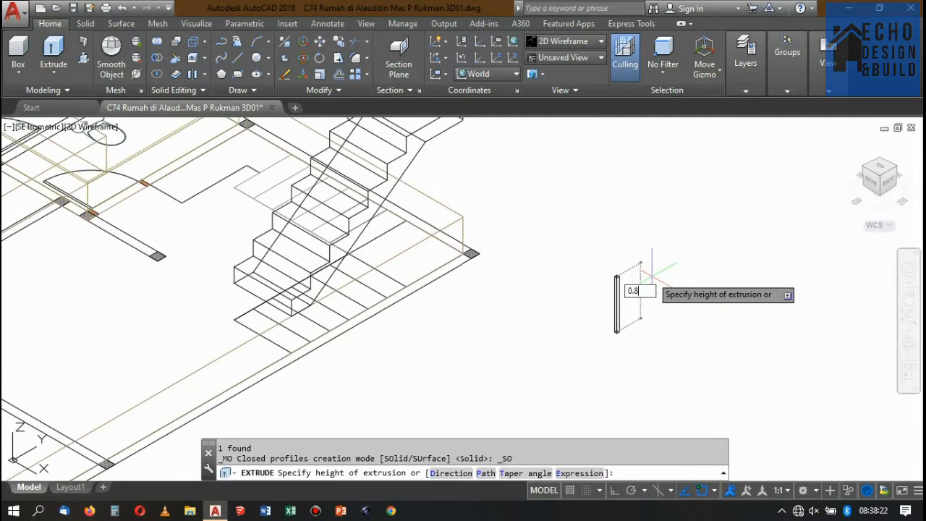
key("Return")
Create a new layer named railing tangga.
scroll(669, 273, "down", 4)
scroll(660, 280, "up", 6)
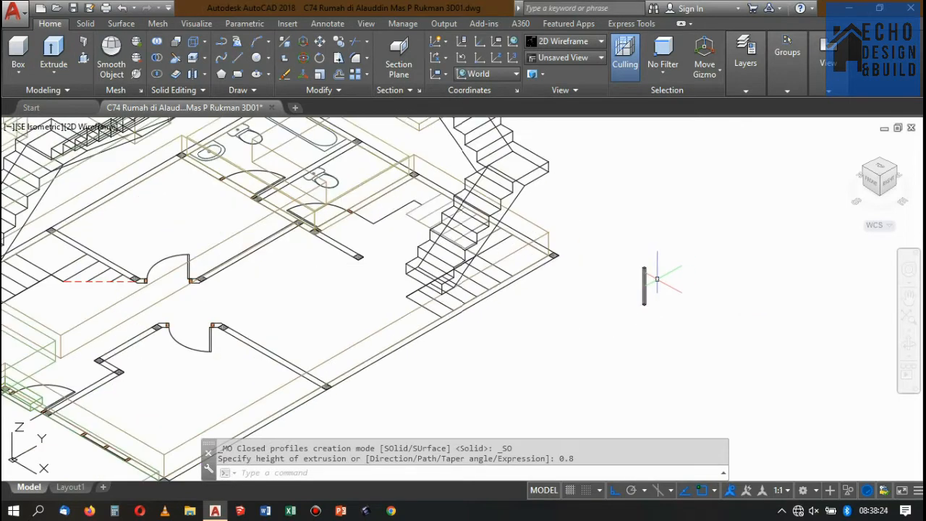
left_click(660, 286)
left_click(614, 263)
key("Escape")
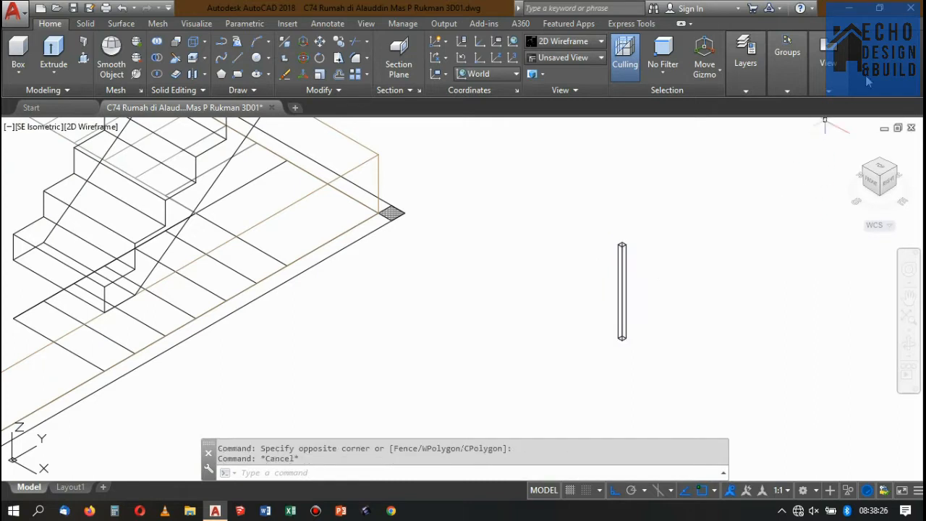
left_click(746, 54)
left_click(747, 114)
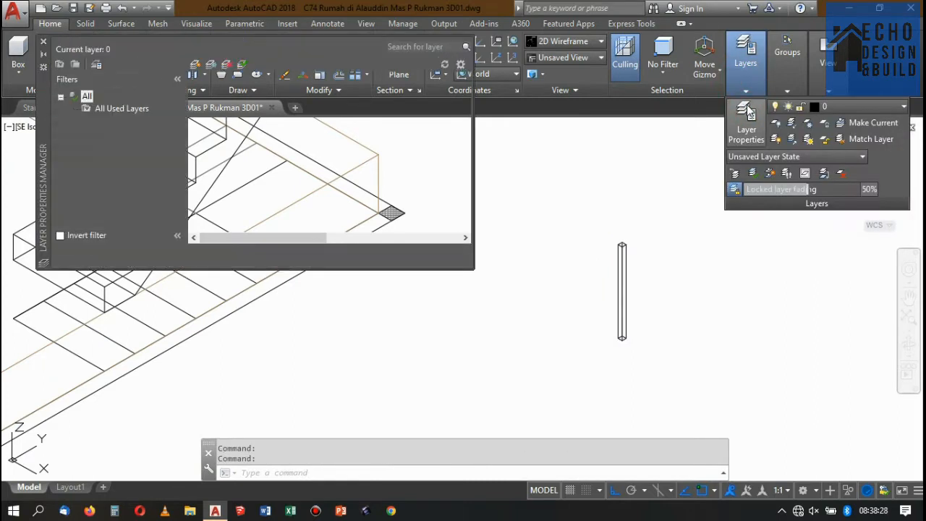
left_click(196, 65)
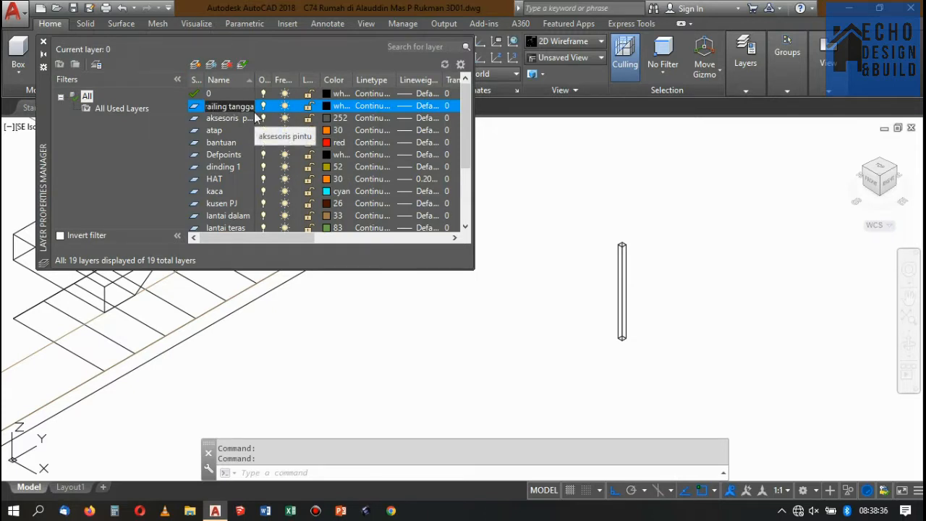
left_click(43, 44)
scroll(588, 270, "down", 4)
scroll(629, 304, "up", 4)
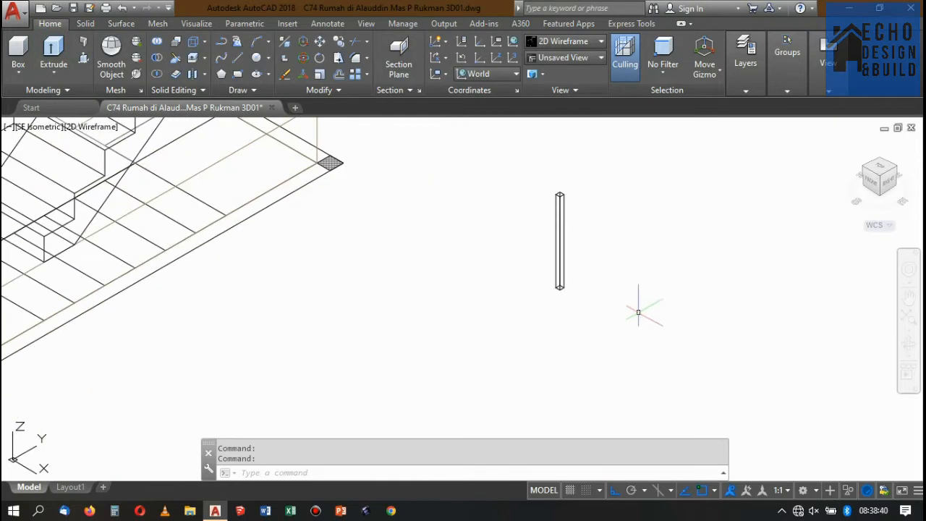
Set the colour of the railing tangga layer to index colour 200.
left_click(637, 312)
left_click(539, 193)
left_click(756, 89)
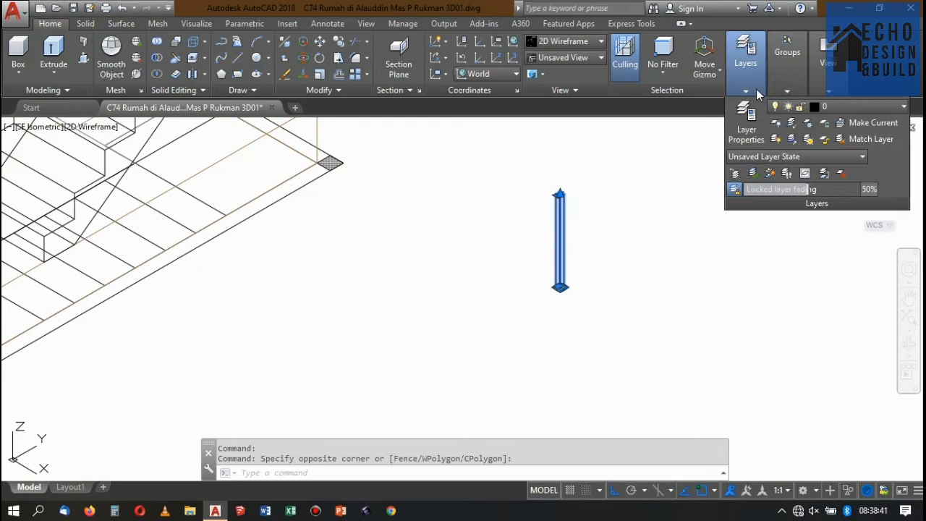
left_click(829, 110)
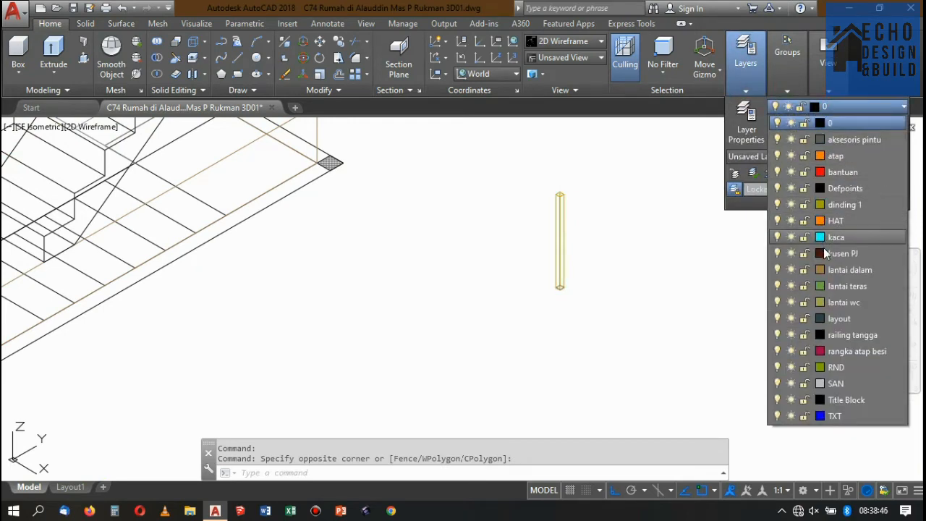
left_click(821, 342)
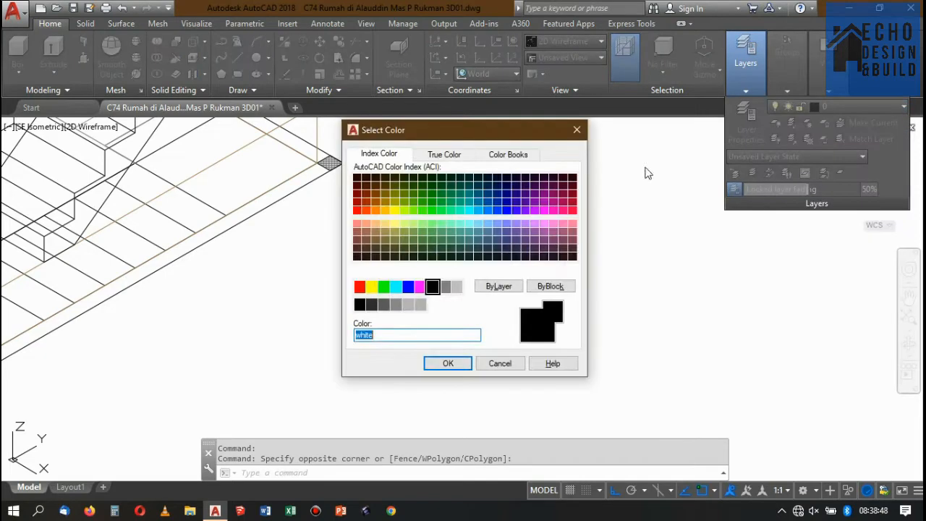
left_click(535, 210)
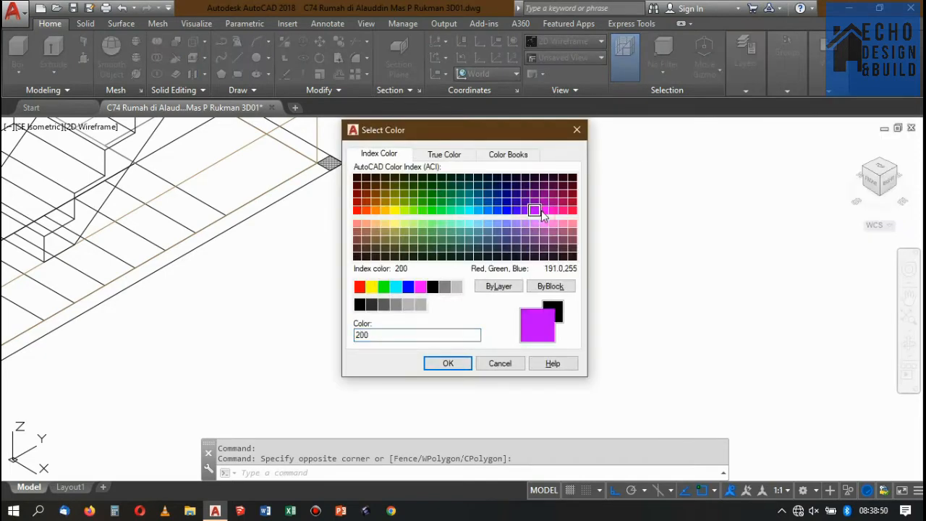
left_click(443, 364)
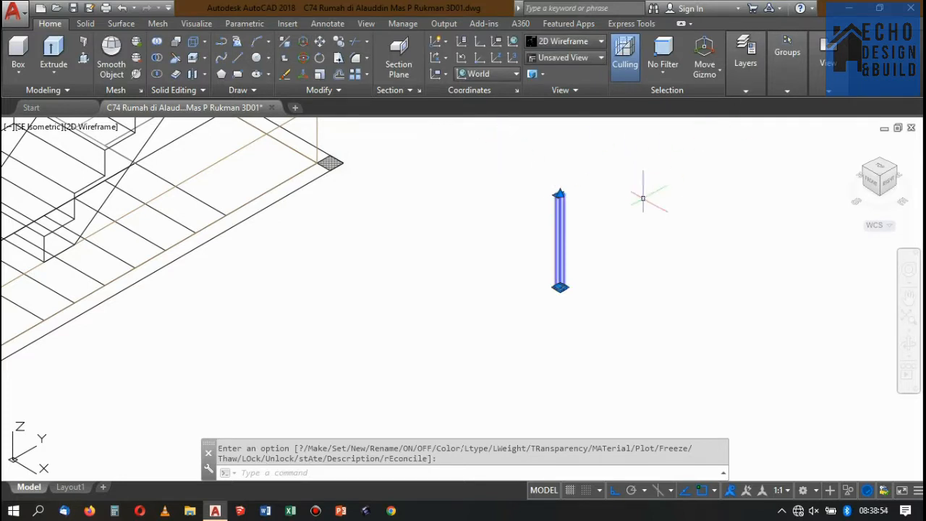
Assign the extruded railing post to the railing tangga layer.
scroll(643, 198, "up", 4)
key("Escape")
left_click(433, 201)
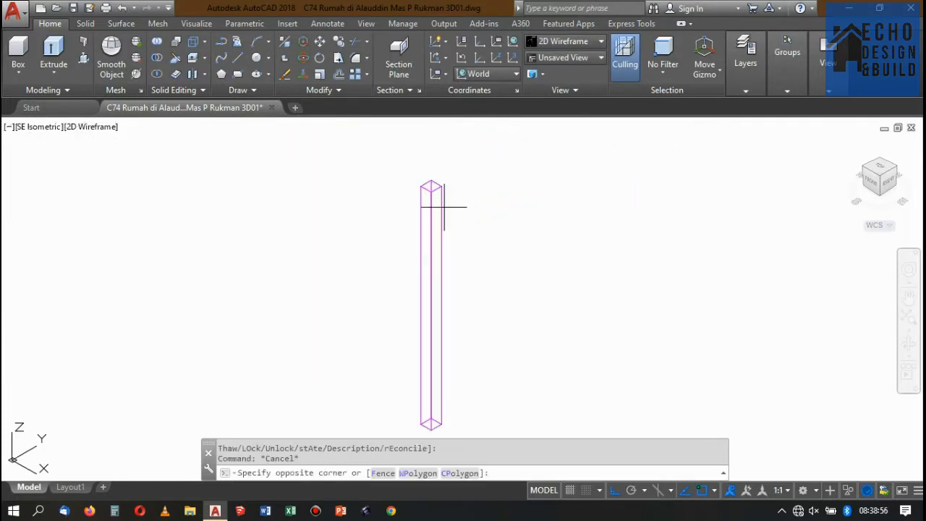
left_click(744, 90)
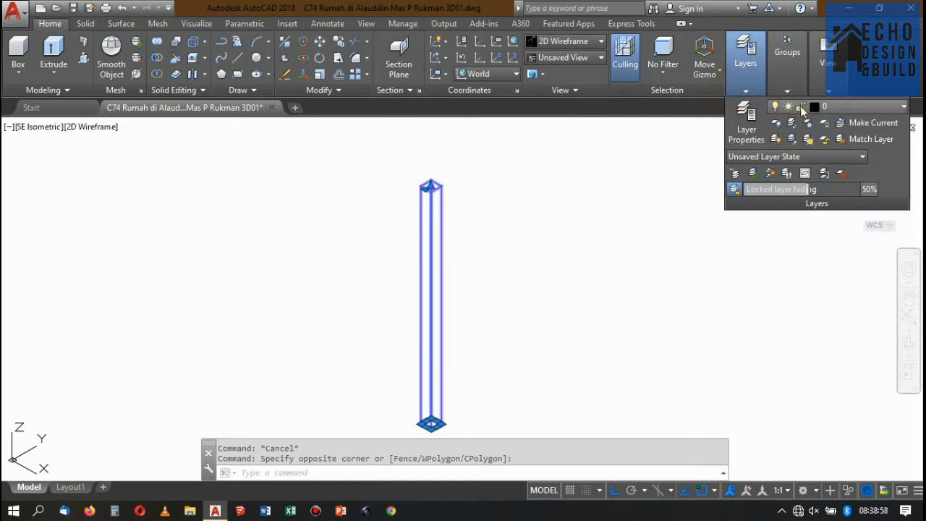
left_click(820, 110)
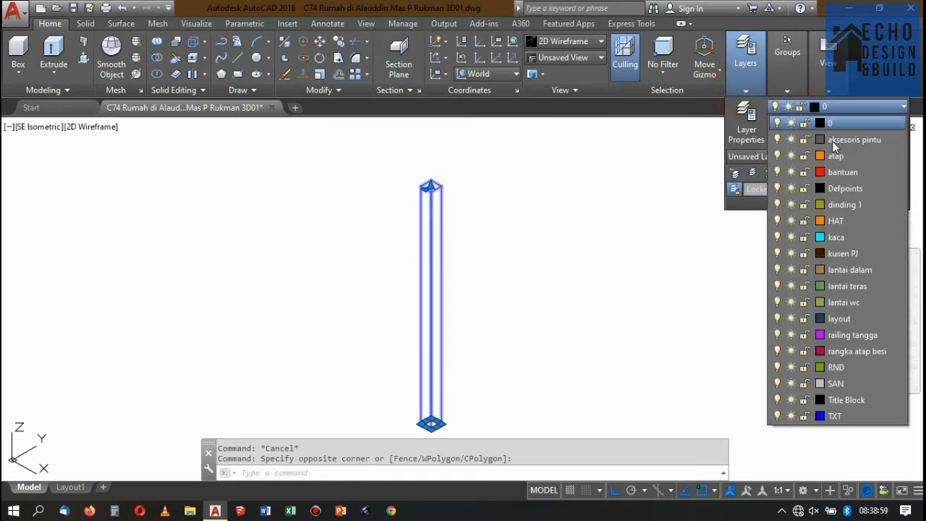
left_click(859, 338)
key("Escape")
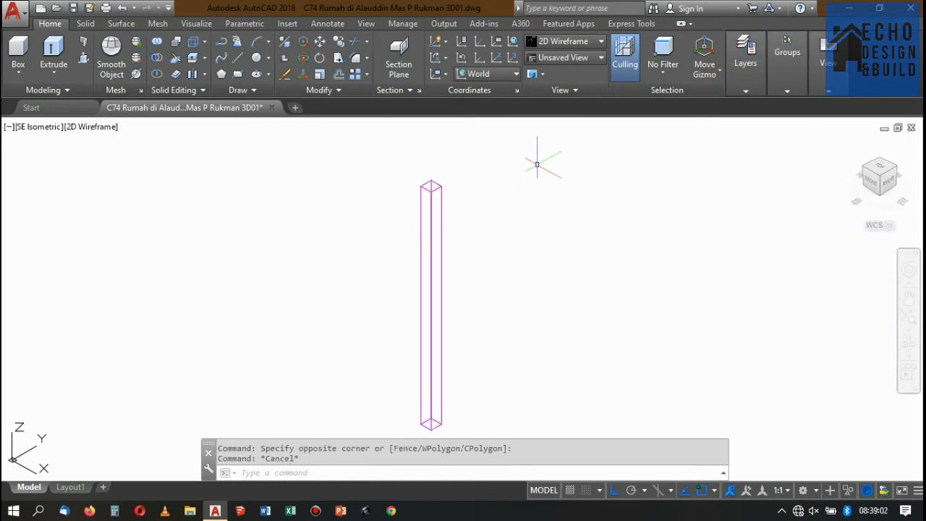
Check the railing post's layer against the list of available layers.
left_click(745, 89)
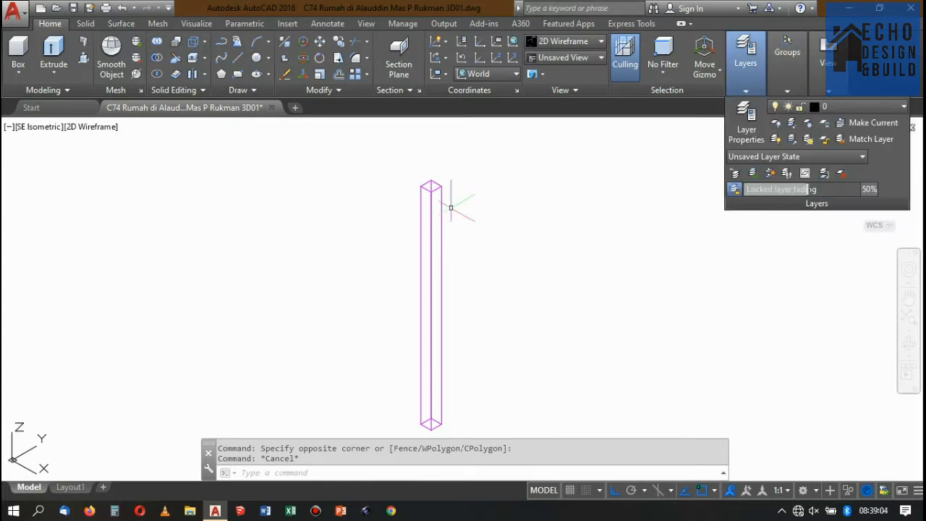
left_click(451, 208)
left_click(429, 187)
mouse_move(787, 92)
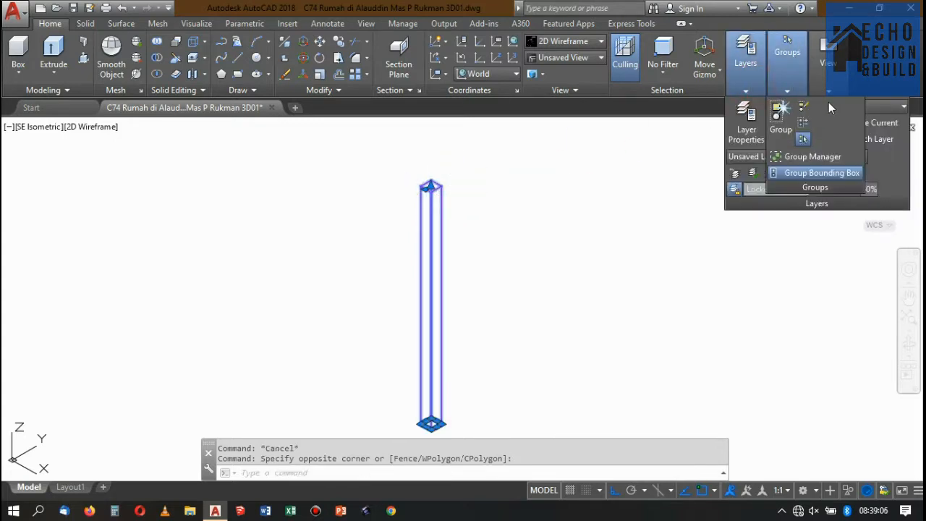
left_click(880, 107)
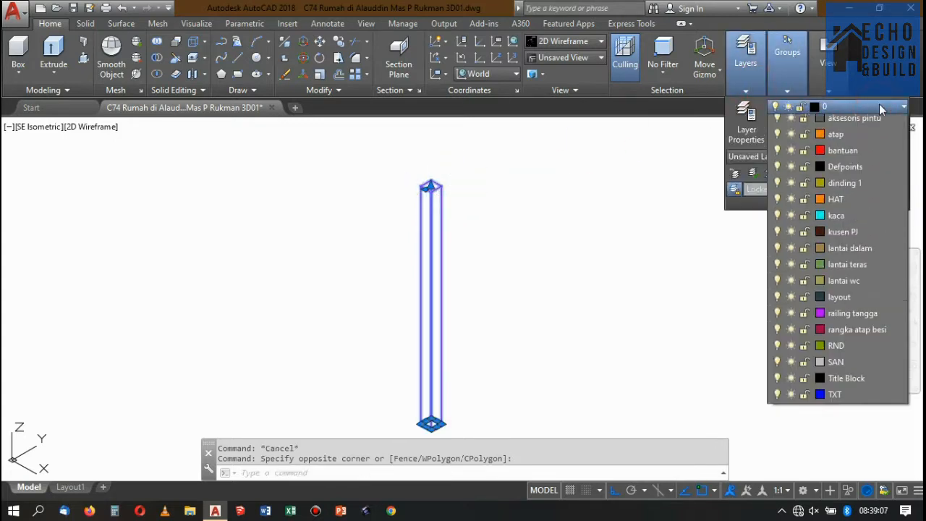
left_click(619, 207)
scroll(490, 250, "down", 6)
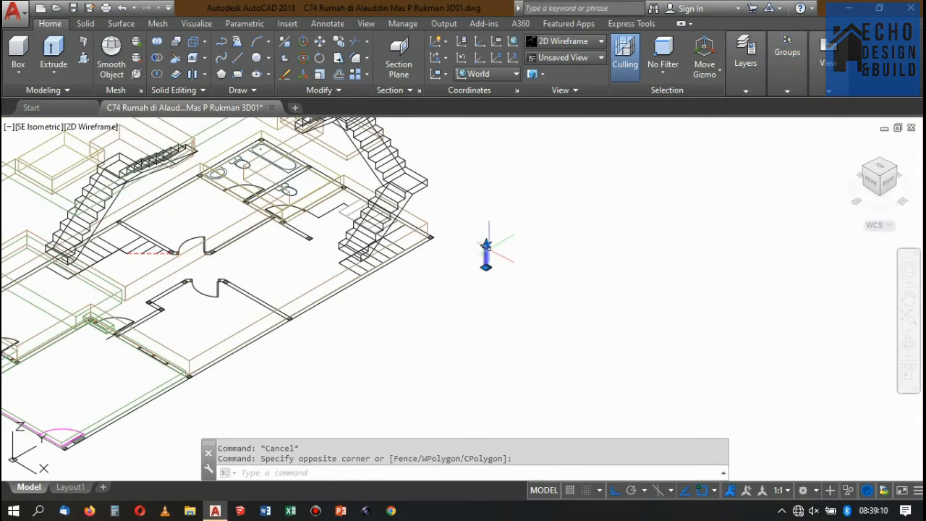
key("Escape")
Turn off the railing tangga layer to test whether the railing post belongs to it.
left_click(513, 260)
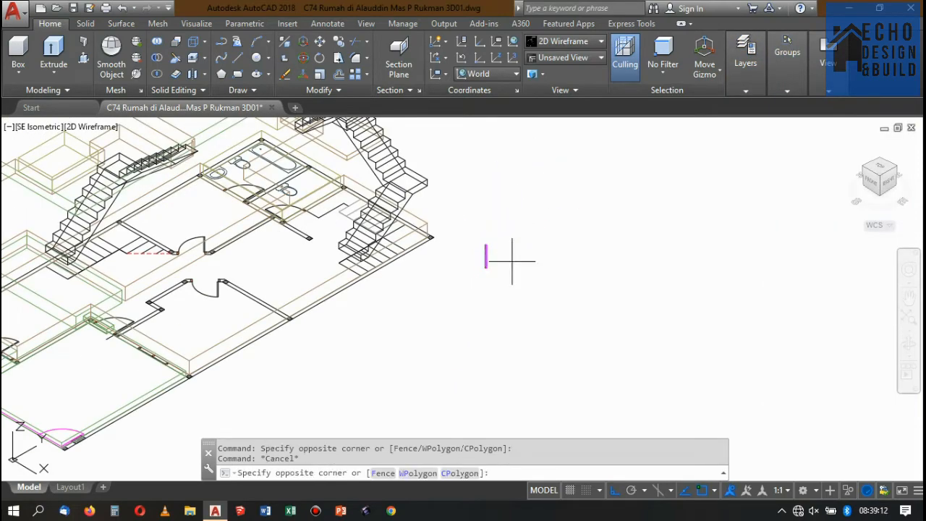
left_click(499, 237)
left_click(499, 249)
left_click(463, 221)
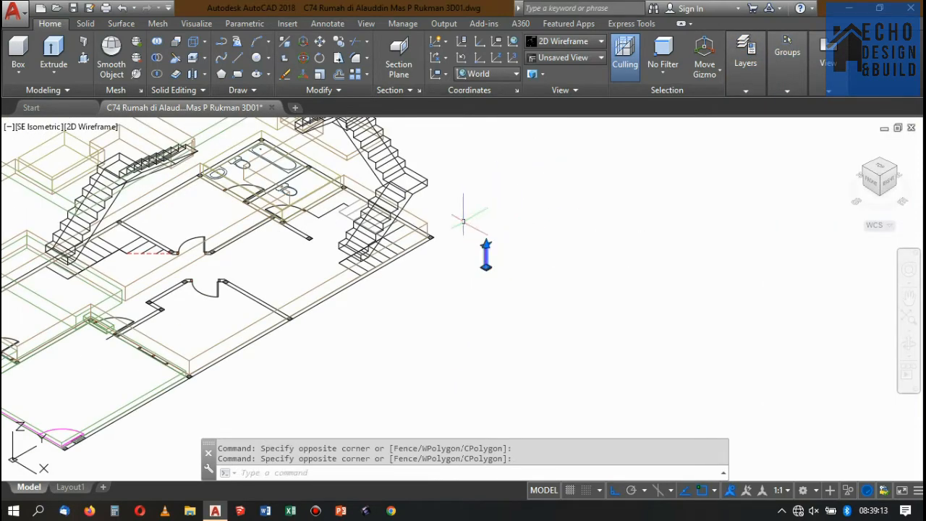
mouse_move(788, 87)
left_click(752, 90)
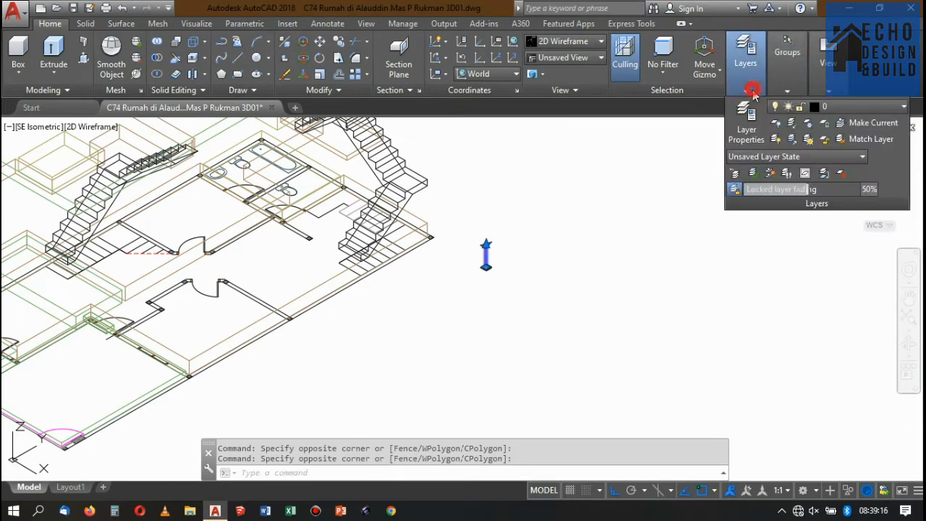
left_click(835, 109)
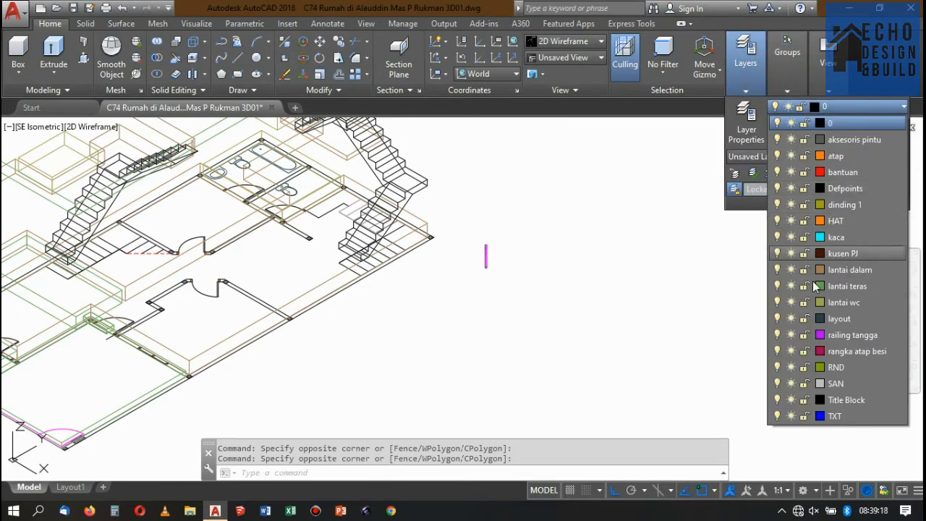
left_click(778, 335)
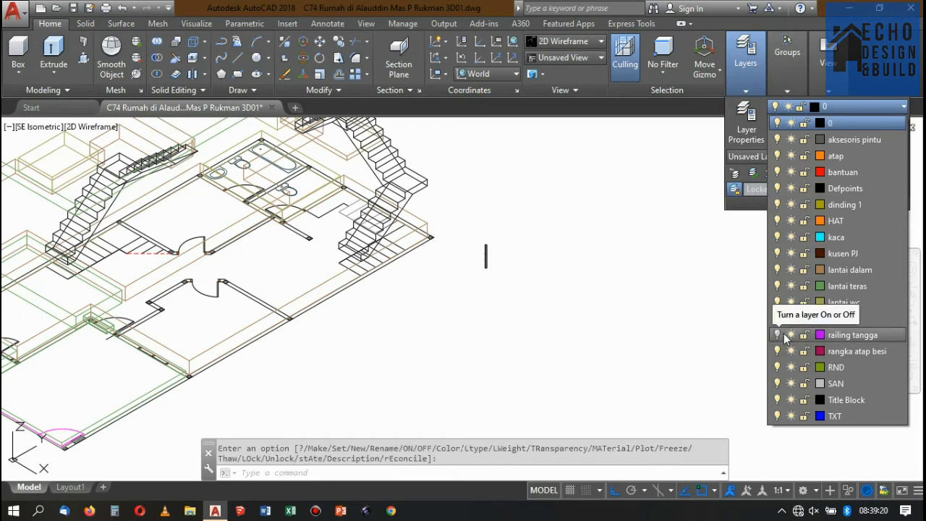
left_click(665, 289)
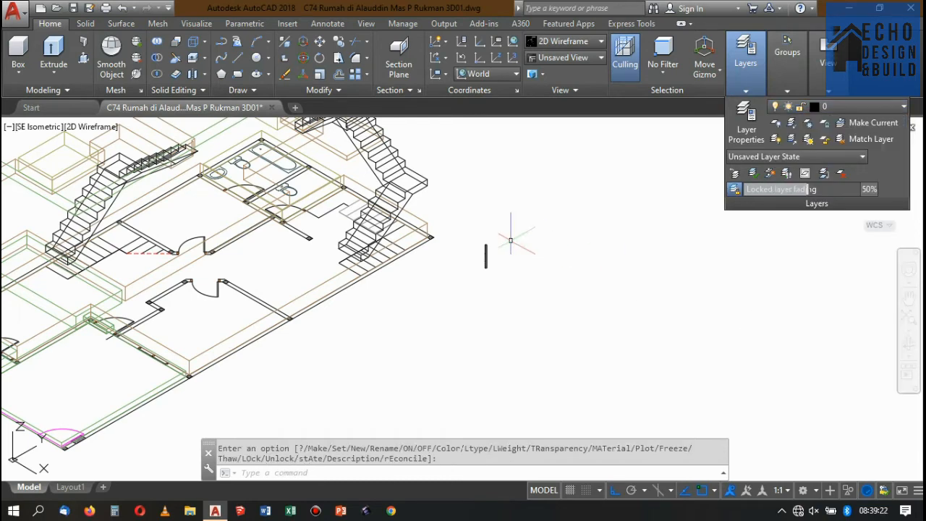
Turn the railing tangga layer back on.
scroll(465, 242, "up", 5)
left_click(564, 260)
left_click(544, 269)
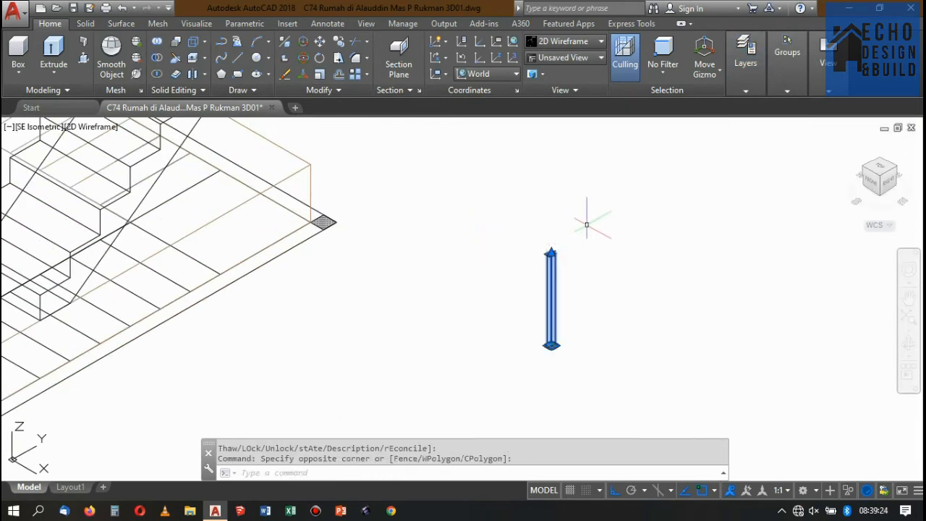
left_click(764, 70)
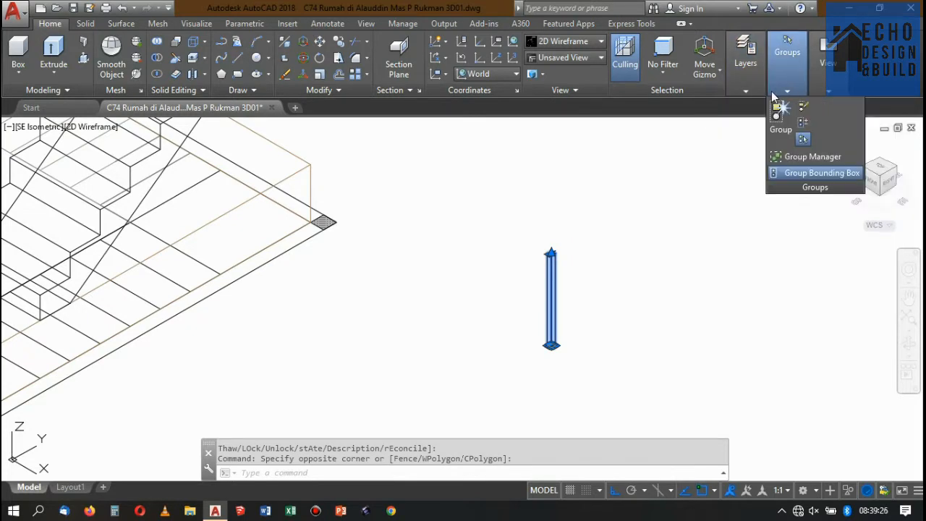
mouse_move(790, 84)
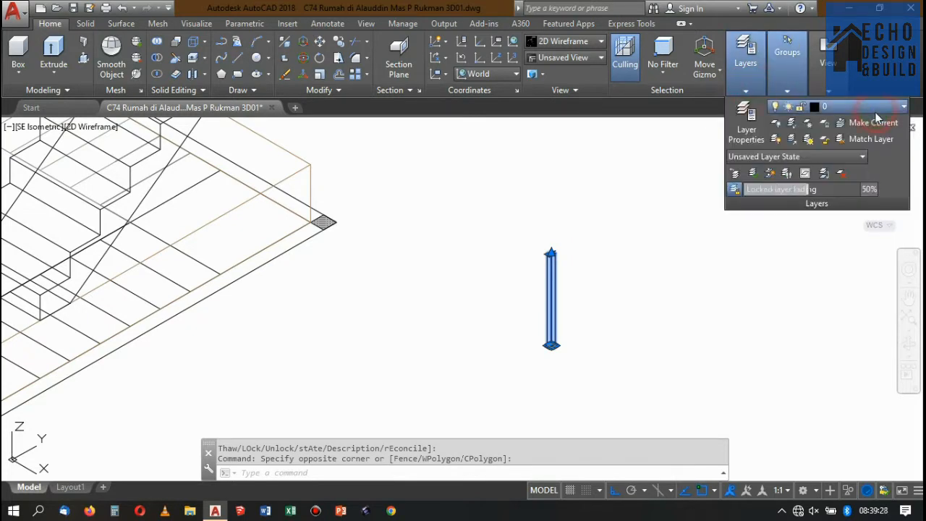
left_click(872, 107)
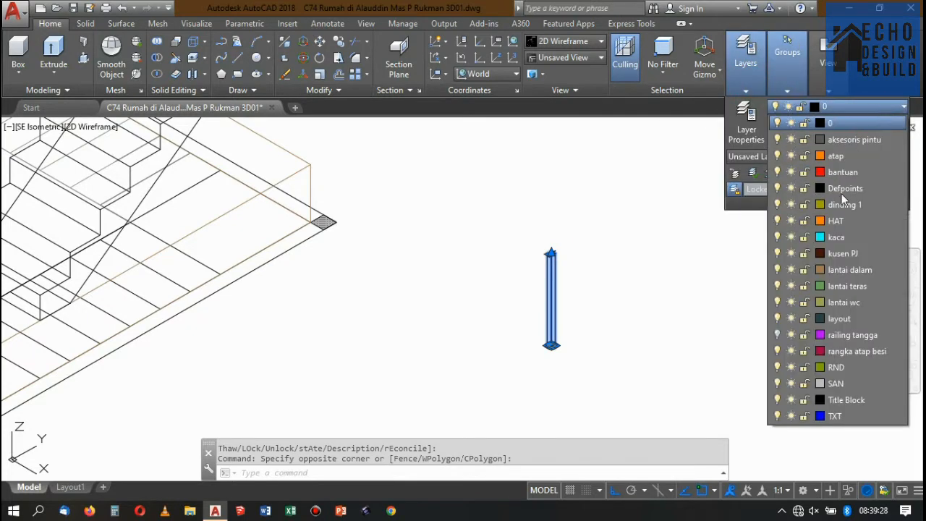
left_click(778, 335)
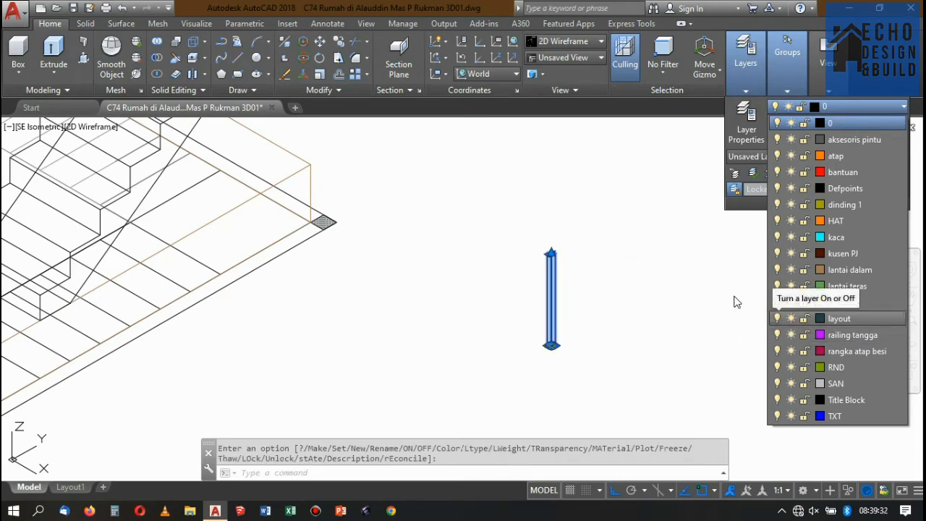
key("Escape")
key("Escape")
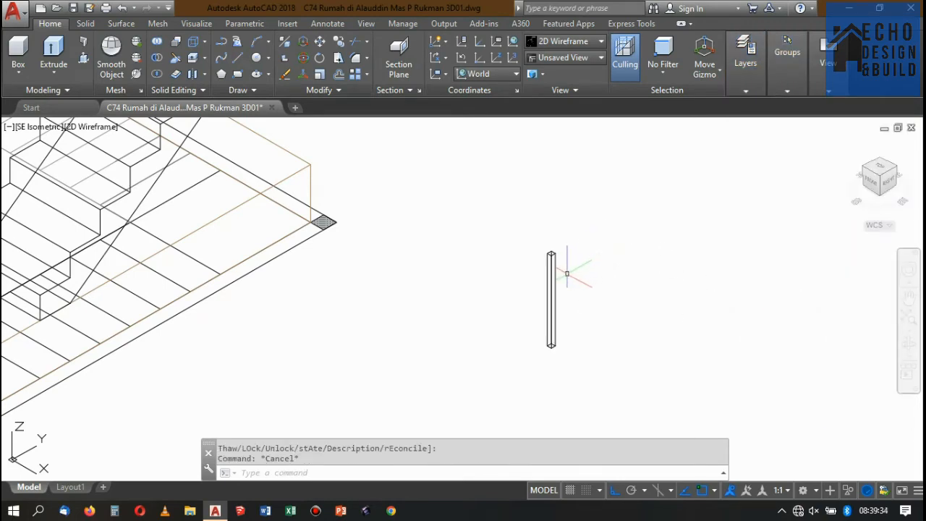
Assign the railing post to the railing tangga layer and reselect it to check its layer.
left_click_drag(566, 273, 529, 232)
left_click(745, 90)
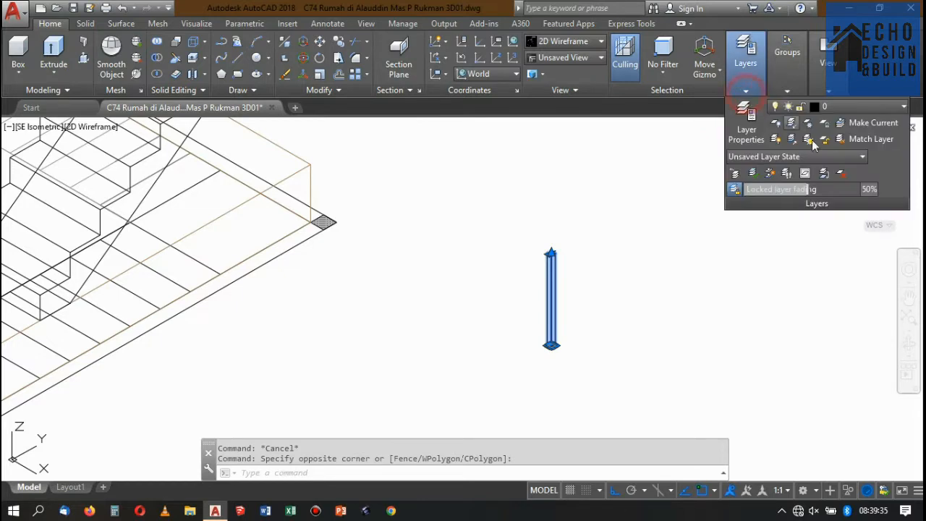
left_click(857, 107)
left_click(854, 335)
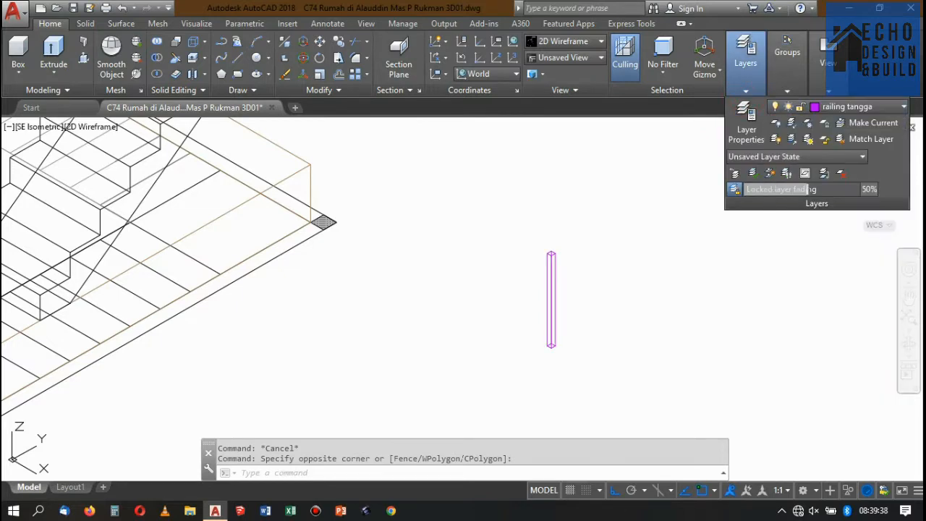
key("Escape")
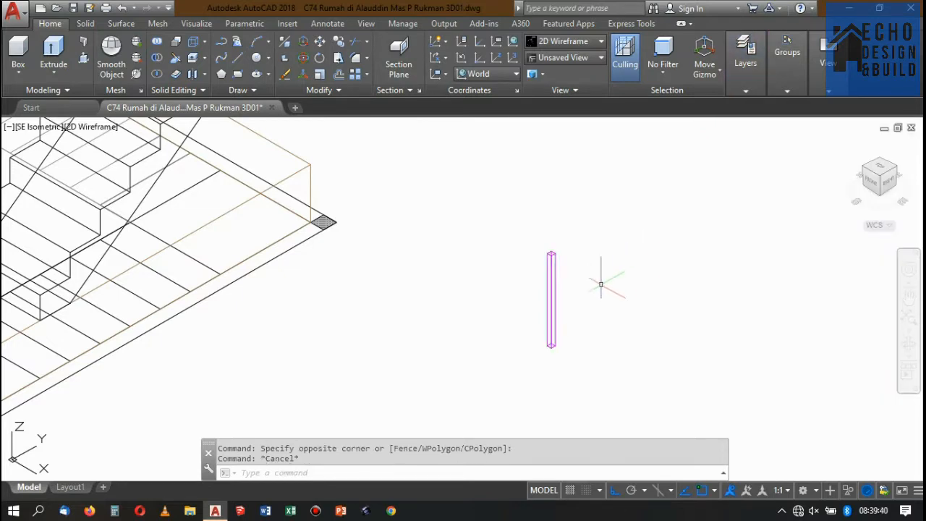
key("Escape")
left_click_drag(568, 278, 539, 230)
left_click(745, 90)
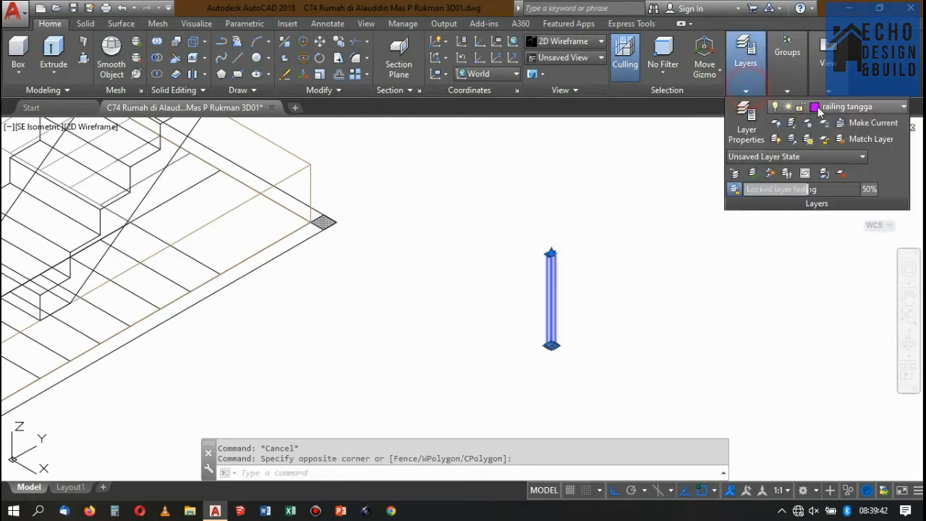
left_click(843, 107)
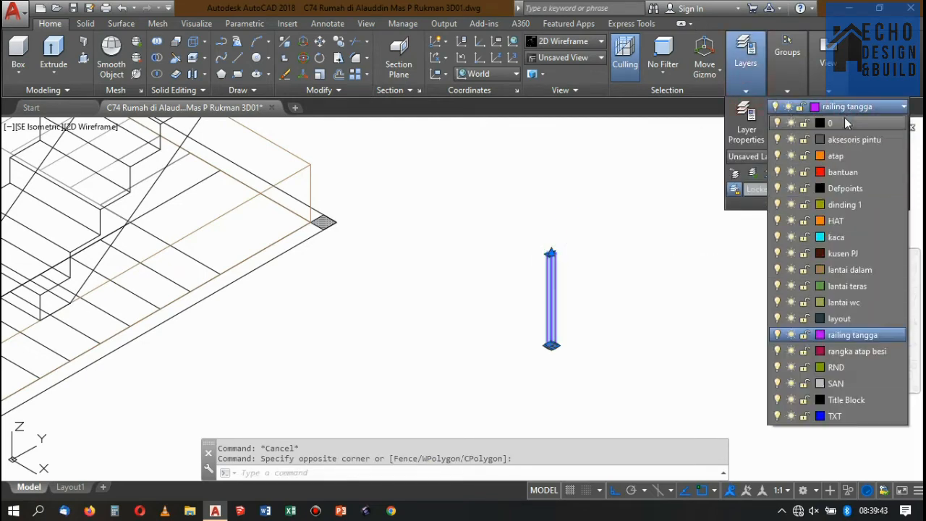
left_click(851, 335)
key("Escape")
Move the railing post by its outer base corner onto the top outer corner of the staircase's first step.
scroll(582, 252, "down", 7)
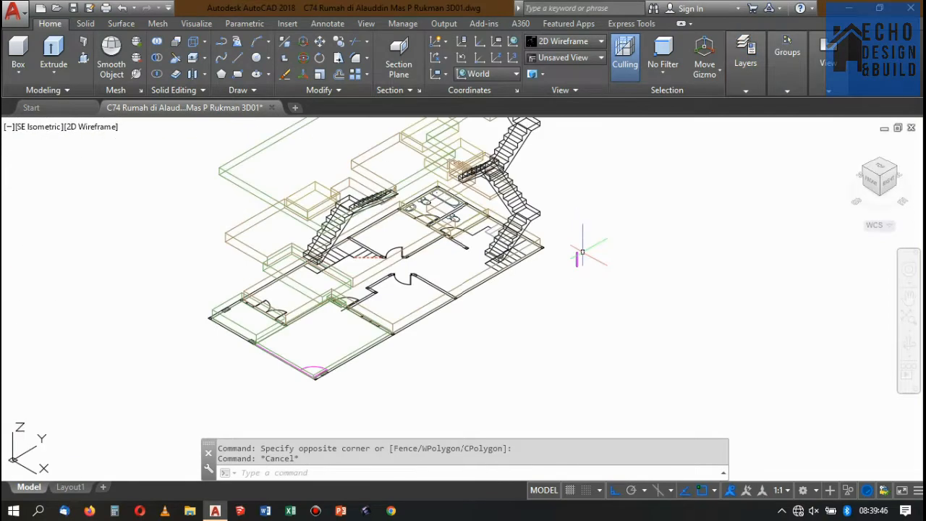
scroll(563, 270, "up", 6)
left_click(622, 290)
left_click(576, 230)
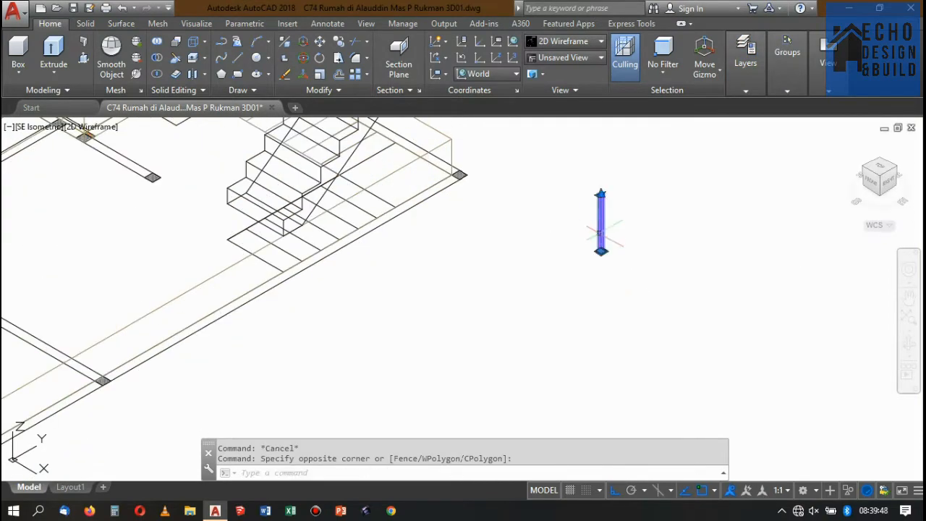
key("Return")
scroll(588, 258, "up", 7)
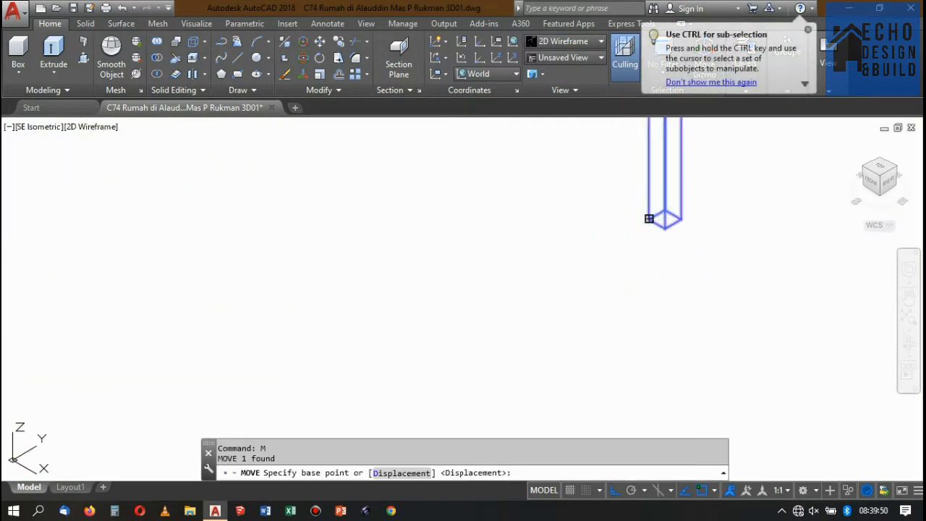
left_click(649, 218)
scroll(731, 264, "down", 5)
scroll(441, 196, "up", 6)
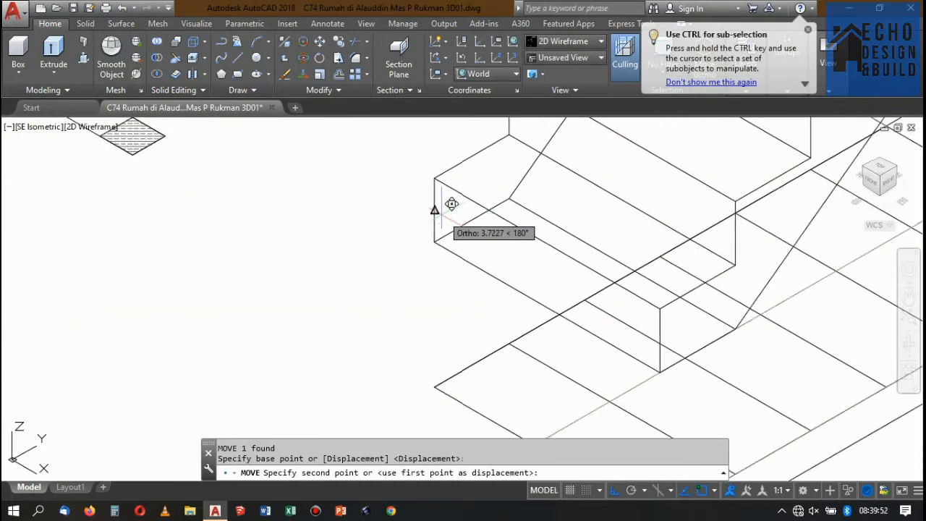
left_click(433, 168)
Move the post inward on the first tread by its base diagonal, from its outer base corner to the opposite one.
scroll(477, 189, "up", 3)
left_click(488, 165)
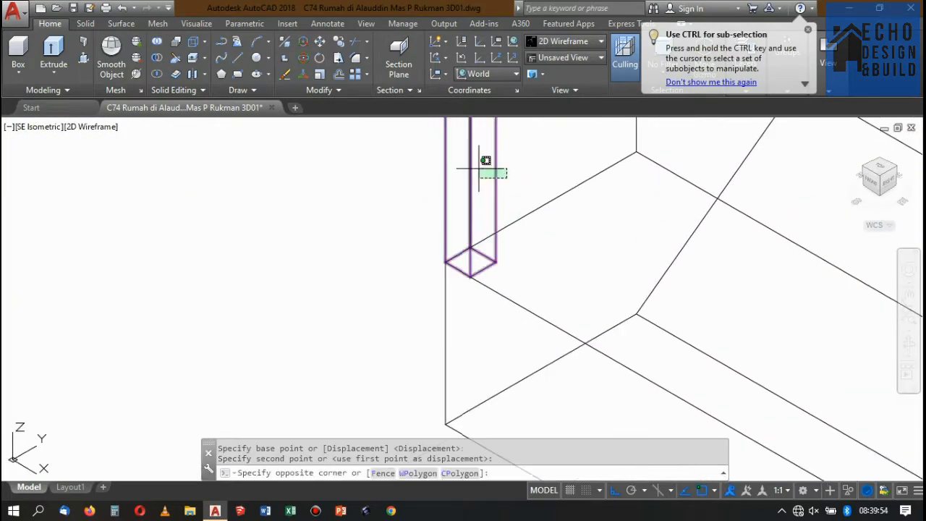
left_click(437, 243)
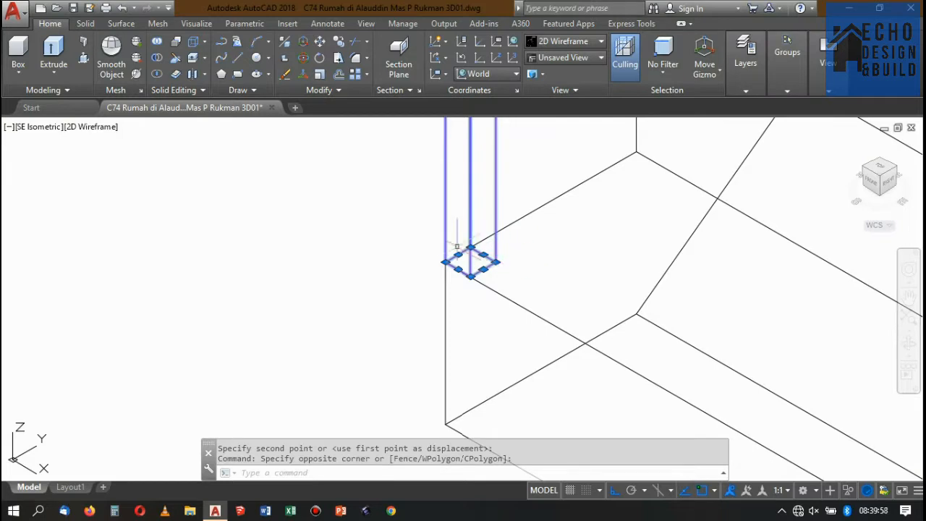
key("m")
key("Return")
scroll(432, 238, "up", 3)
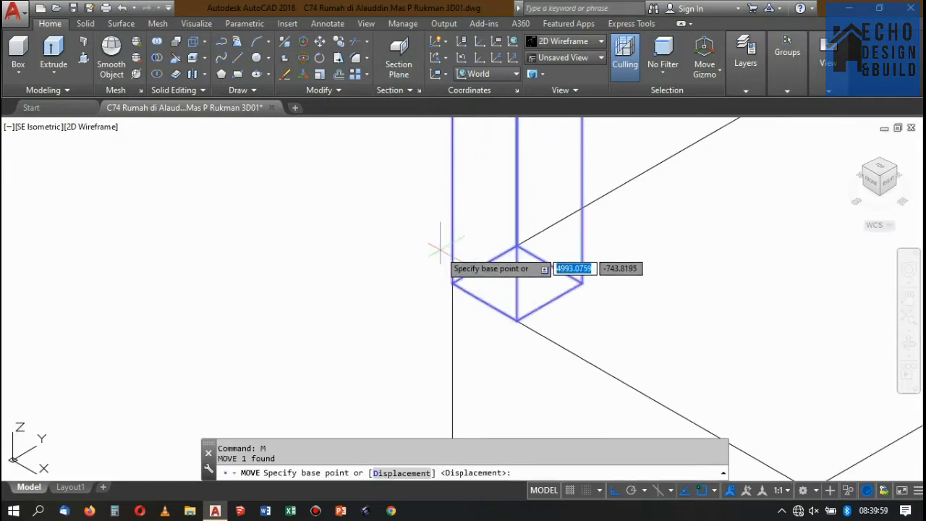
left_click(453, 283)
left_click(583, 282)
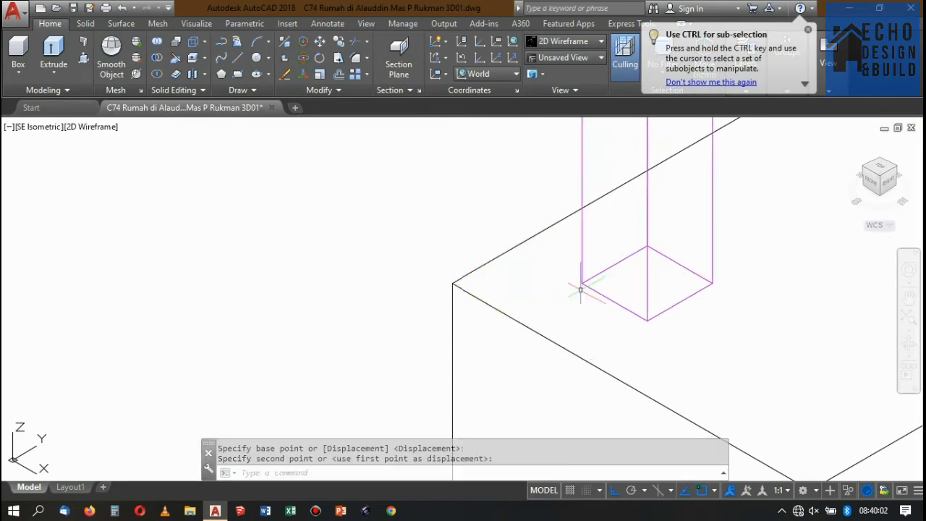
Inspect the post on the first step in the Conceptual visual style and return to 2D Wireframe.
scroll(610, 273, "down", 5)
scroll(609, 273, "down", 3)
scroll(614, 208, "up", 2)
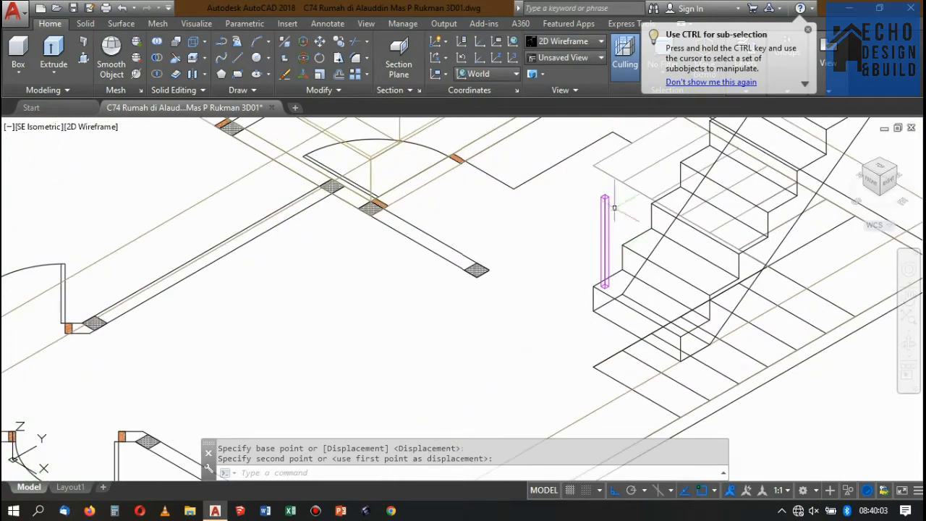
left_click(578, 42)
left_click(723, 86)
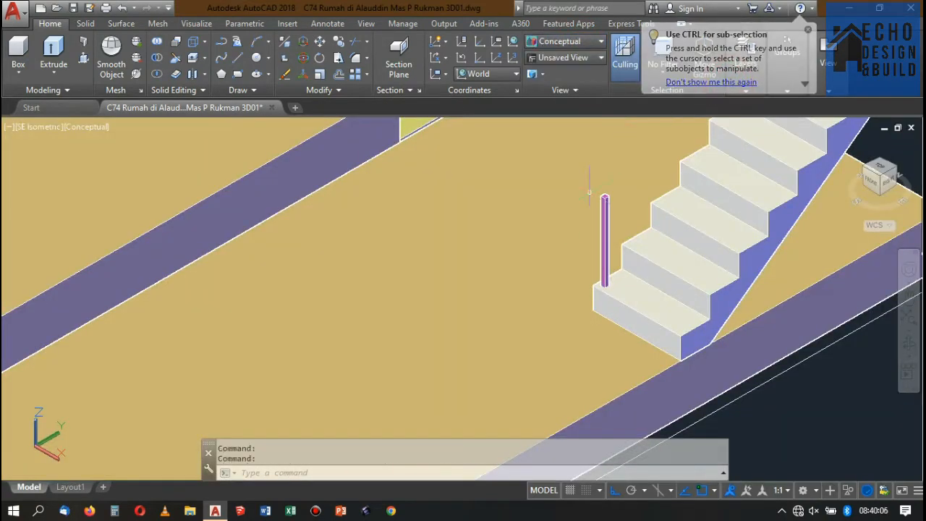
key("Escape")
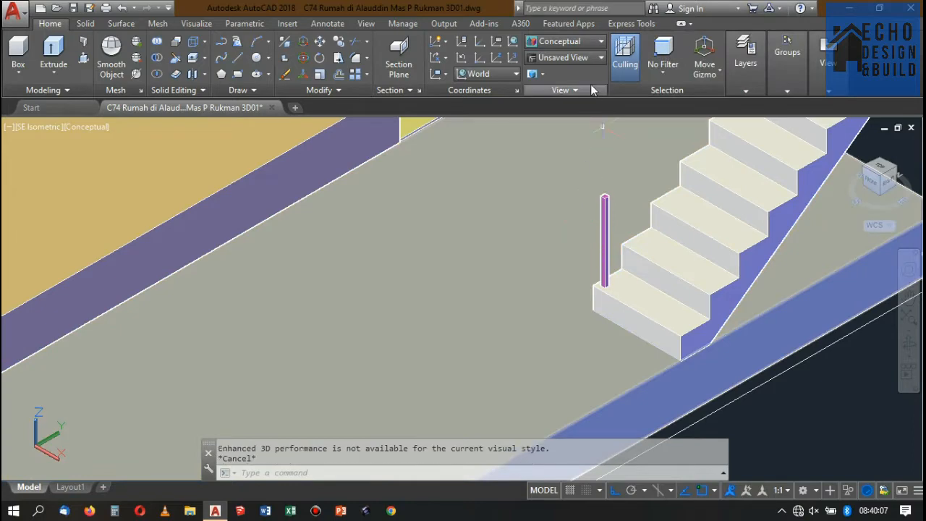
left_click(582, 42)
left_click(548, 90)
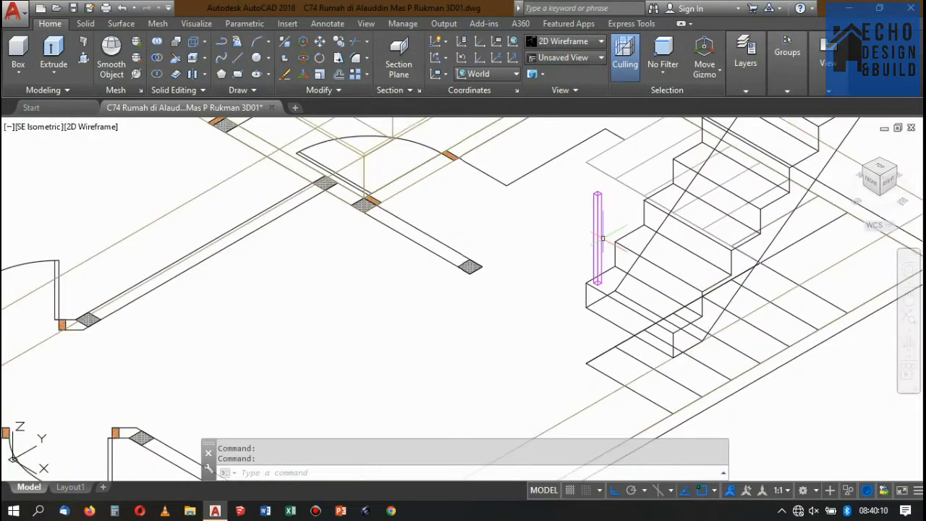
Copy the railing post from the first tread's outer corner to the matching corner of the fourth tread.
scroll(602, 238, "up", 2)
left_click(598, 259)
type("c")
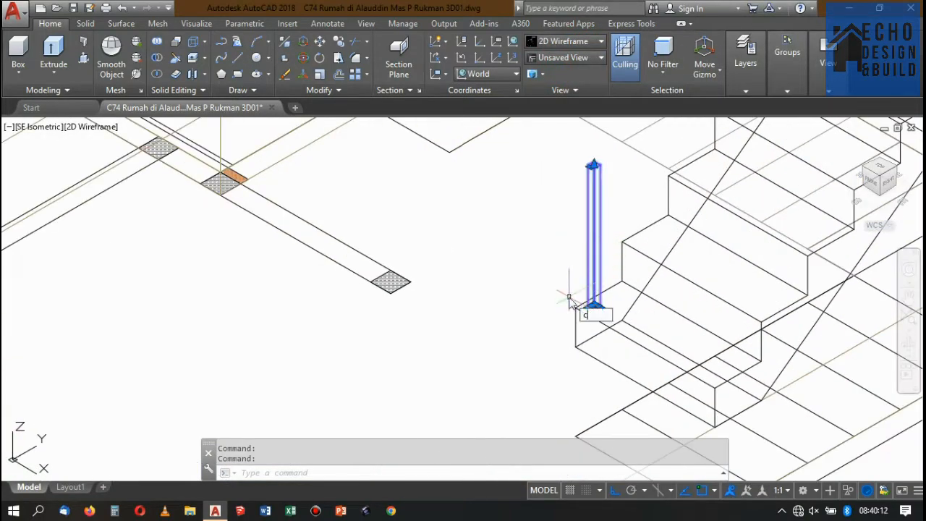
type("o")
key("Return")
scroll(569, 300, "up", 4)
left_click(579, 272)
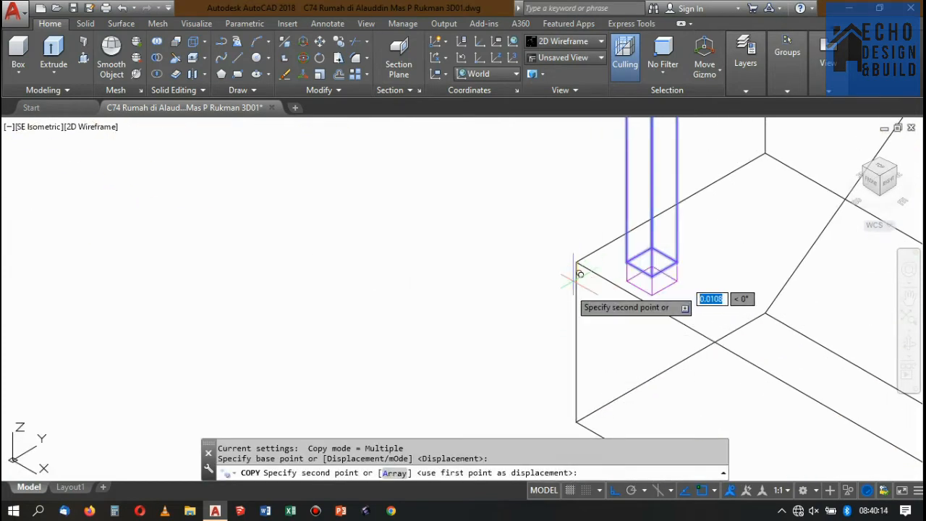
scroll(578, 273, "down", 5)
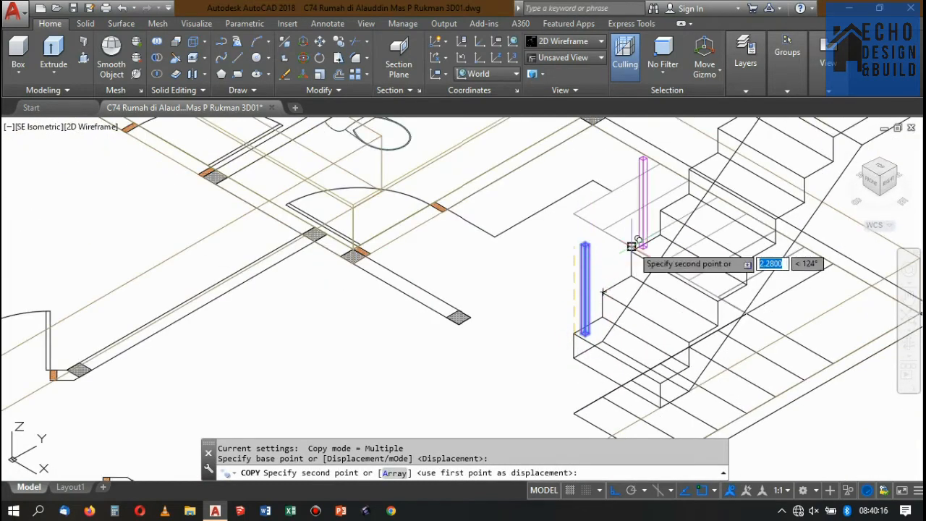
left_click(655, 214)
Place another copy of the post at the inner corner of the stair landing and finish copying.
scroll(652, 293, "down", 5)
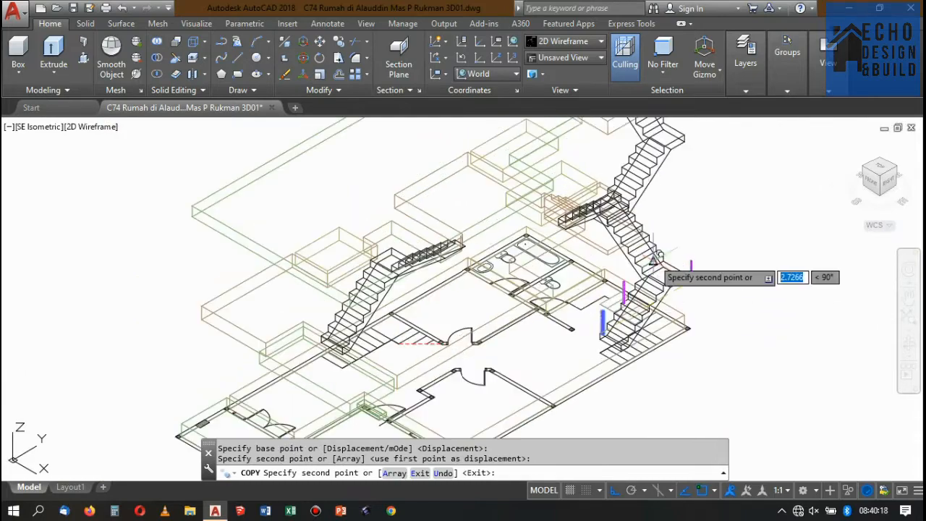
scroll(655, 257, "up", 5)
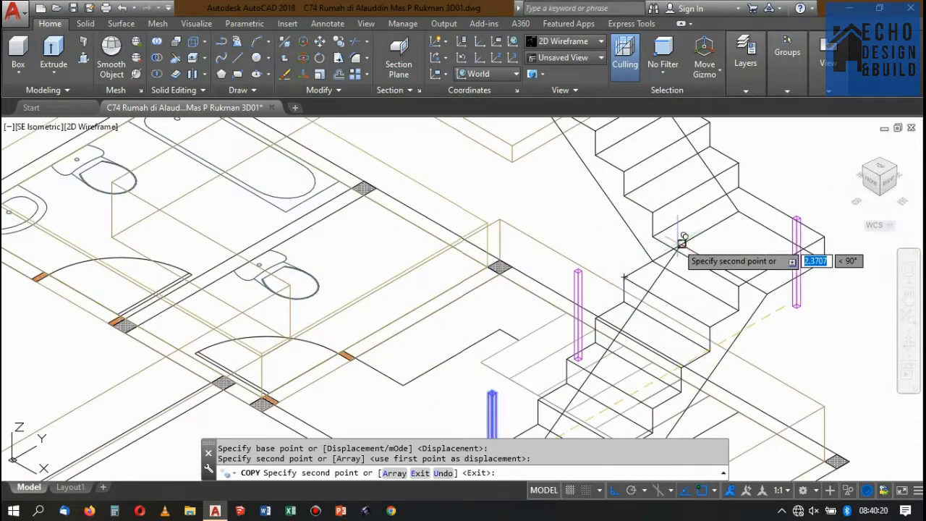
left_click(644, 232)
scroll(647, 239, "down", 8)
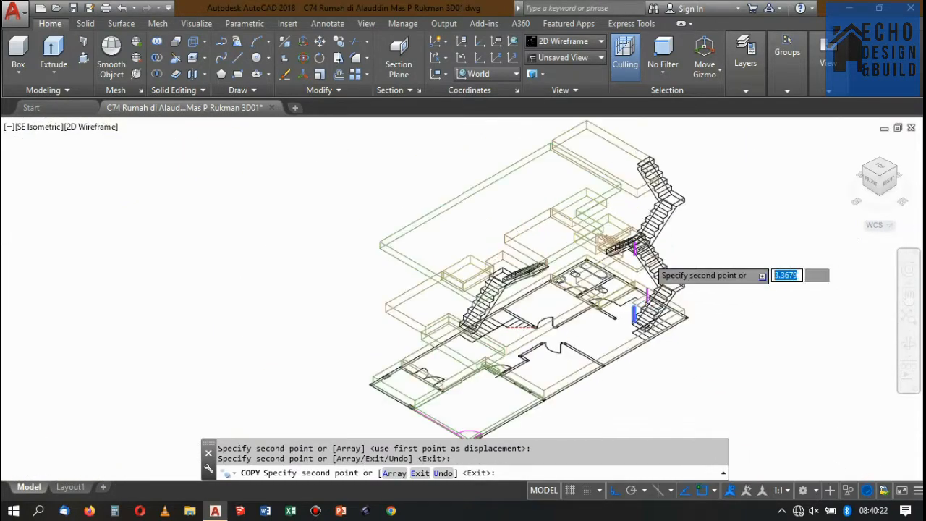
scroll(650, 258, "up", 8)
key("Return")
scroll(698, 254, "down", 6)
scroll(711, 283, "up", 4)
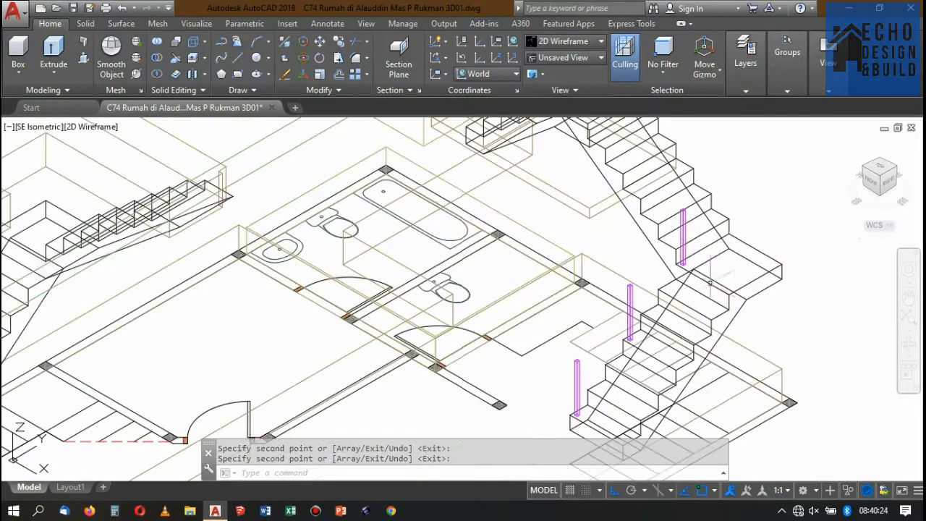
Copy the landing post up by one riser height, from the bottom to the top corner of the upper flight's first riser.
scroll(705, 279, "up", 3)
scroll(698, 275, "down", 2)
scroll(684, 272, "up", 5)
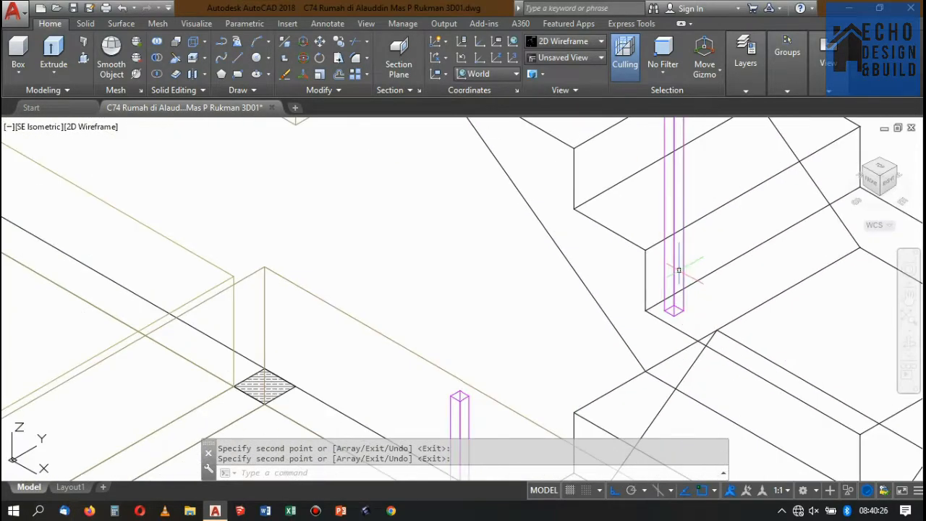
left_click(680, 290)
type("c")
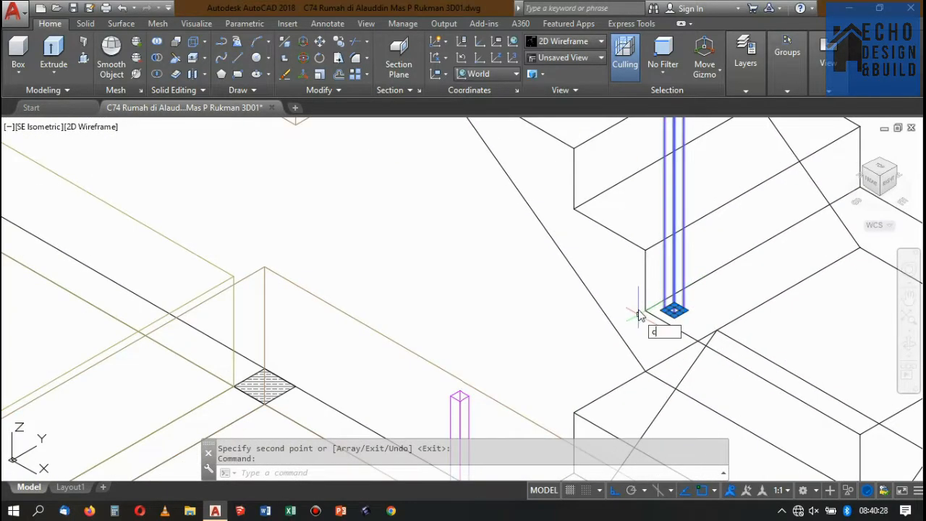
type("o")
key("Return")
scroll(636, 310, "up", 3)
left_click(656, 315)
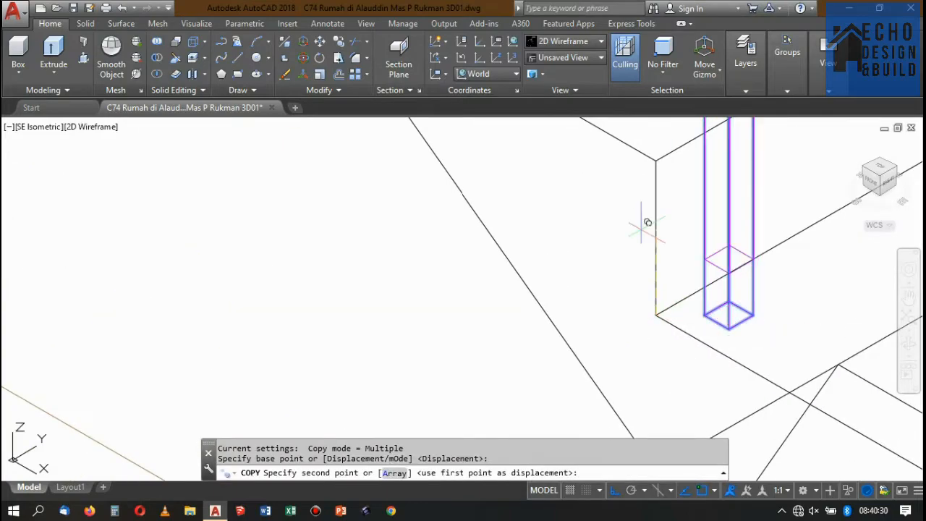
left_click(656, 160)
scroll(693, 275, "down", 5)
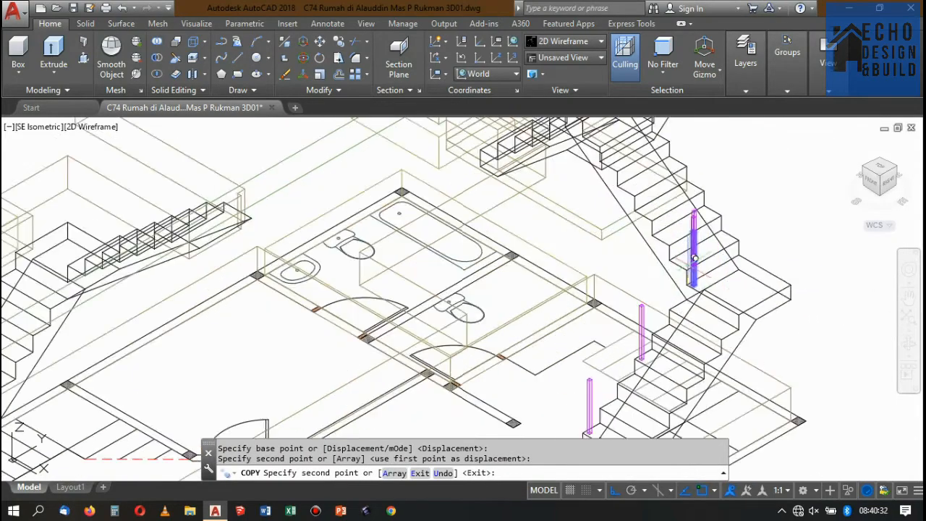
scroll(724, 279, "up", 5)
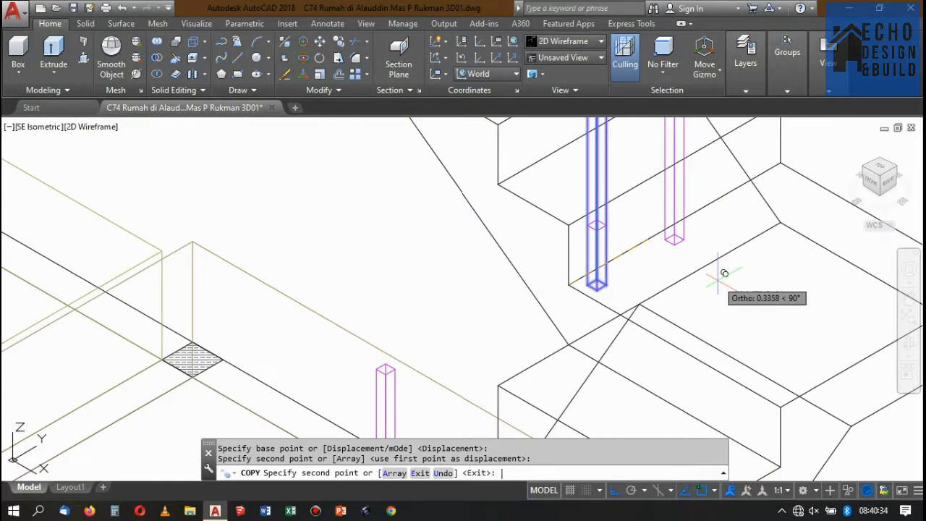
key("Return")
Move the raised post copy so its front base corner sits on the stairwell-side corner of the upper flight's first tread.
scroll(598, 224, "up", 4)
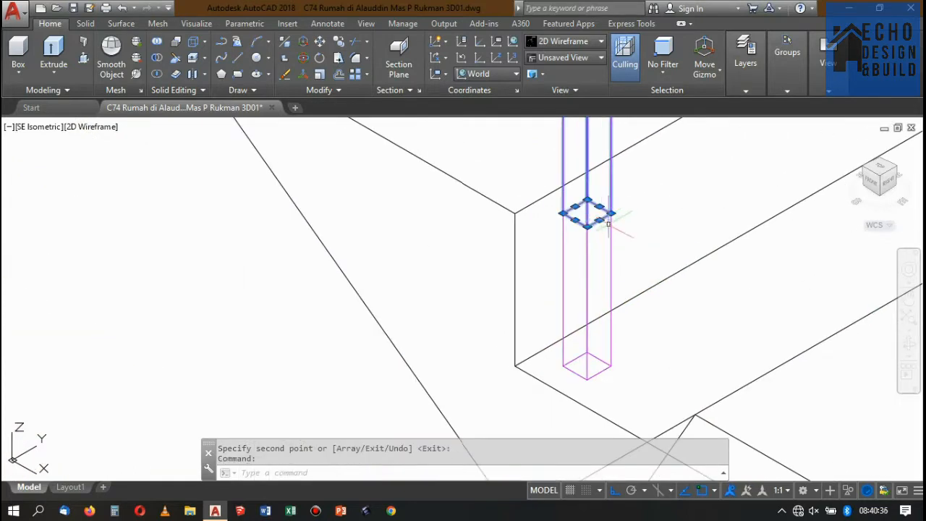
key("Return")
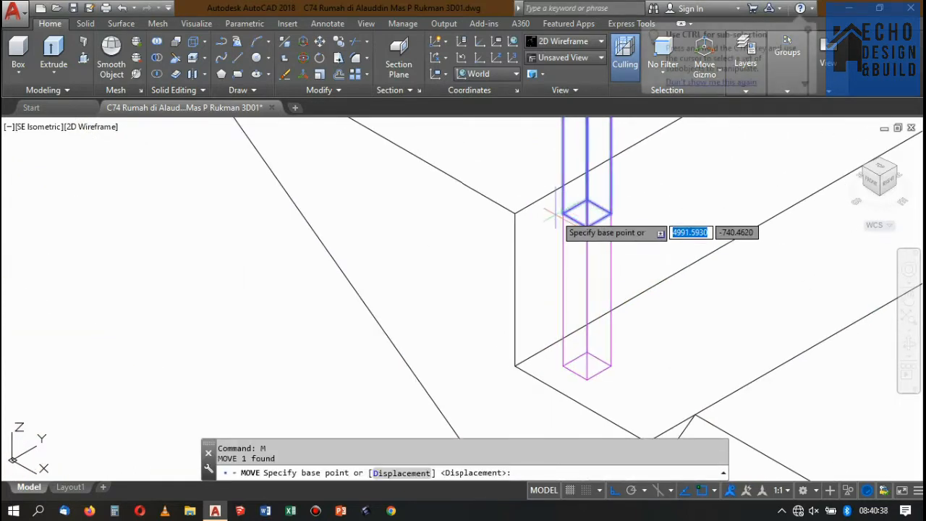
left_click(563, 212)
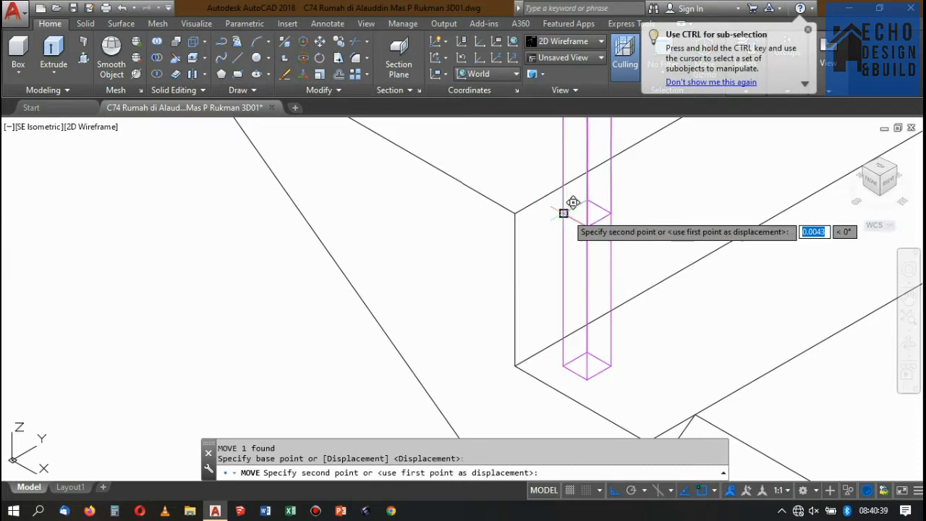
left_click(515, 213)
left_click(540, 222)
left_click(539, 235)
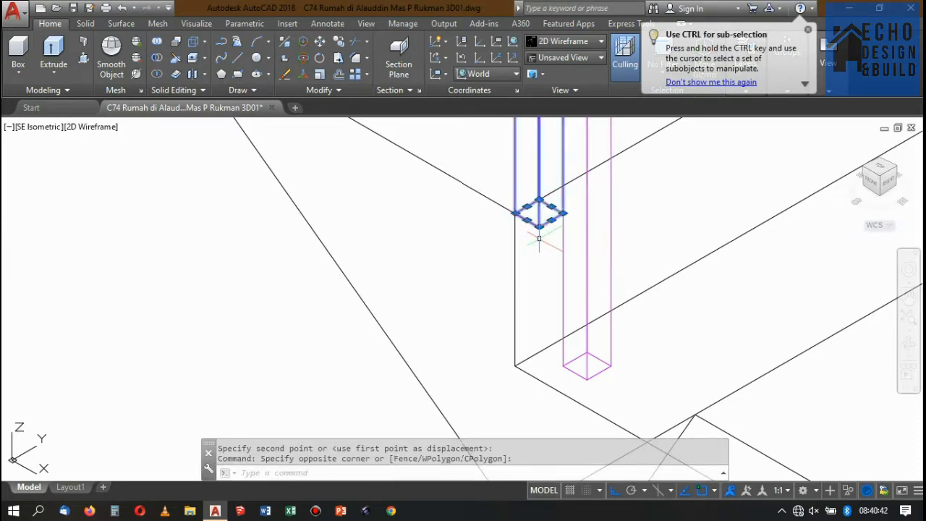
type("m")
key("Return")
left_click(539, 225)
left_click(515, 212)
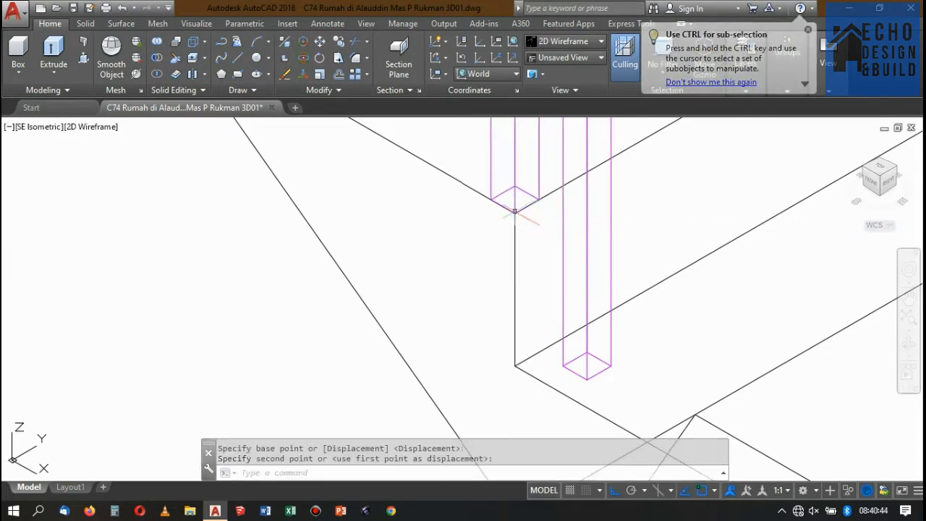
Move the post inward on the upper flight's first tread by its base diagonal, from the front base corner to the rear one.
key("Return")
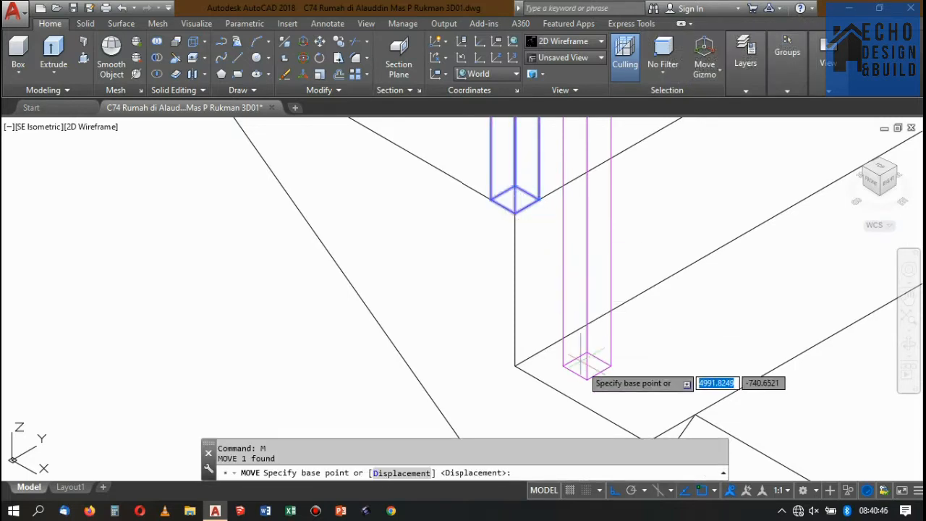
left_click(515, 209)
left_click(515, 184)
scroll(516, 194, "down", 5)
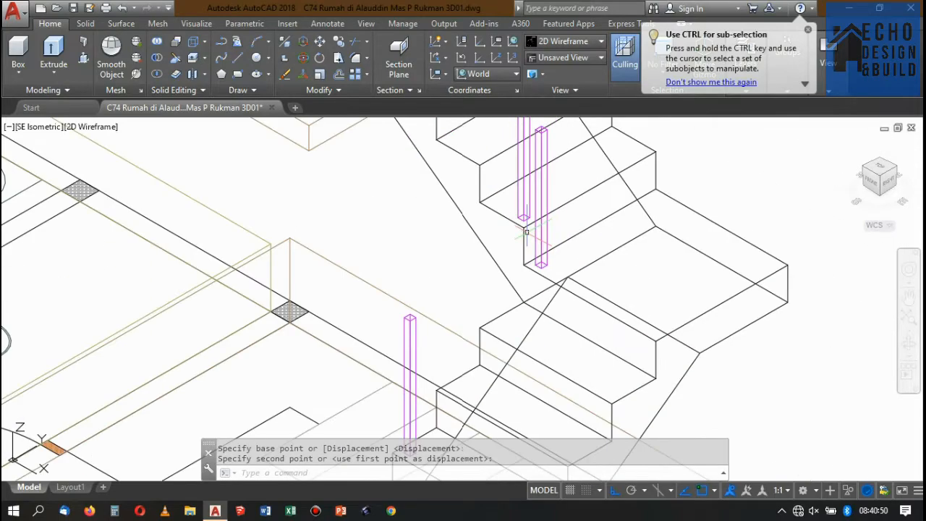
scroll(515, 204, "up", 3)
scroll(517, 207, "down", 1)
scroll(527, 219, "down", 2)
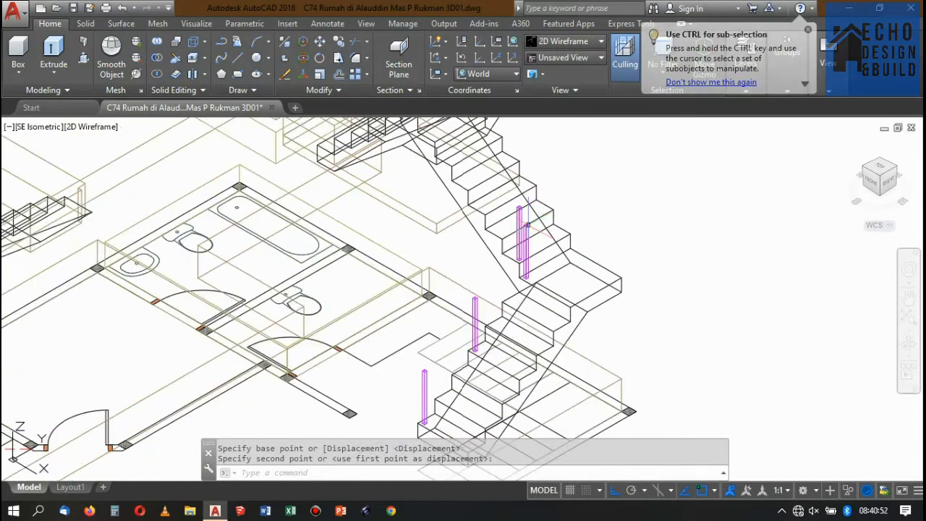
Check the alignment of the two posts beside the landing in Top view, return to SE Isometric and clear the selection.
left_click(532, 219)
left_click(516, 232)
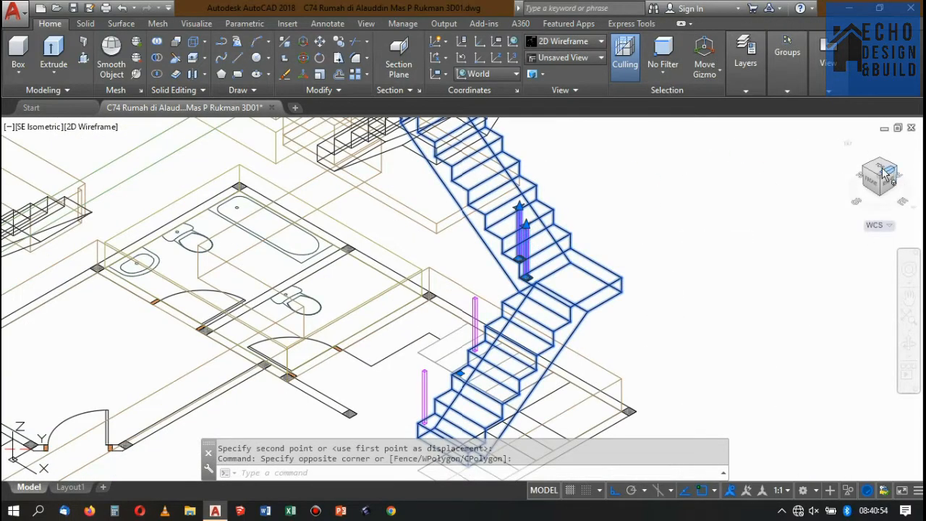
left_click(881, 168)
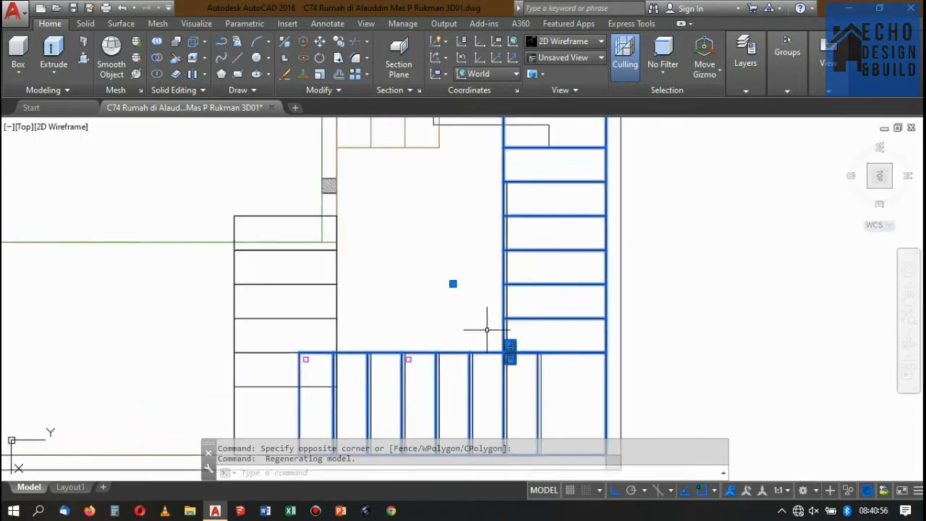
scroll(522, 374, "up", 5)
scroll(606, 252, "down", 4)
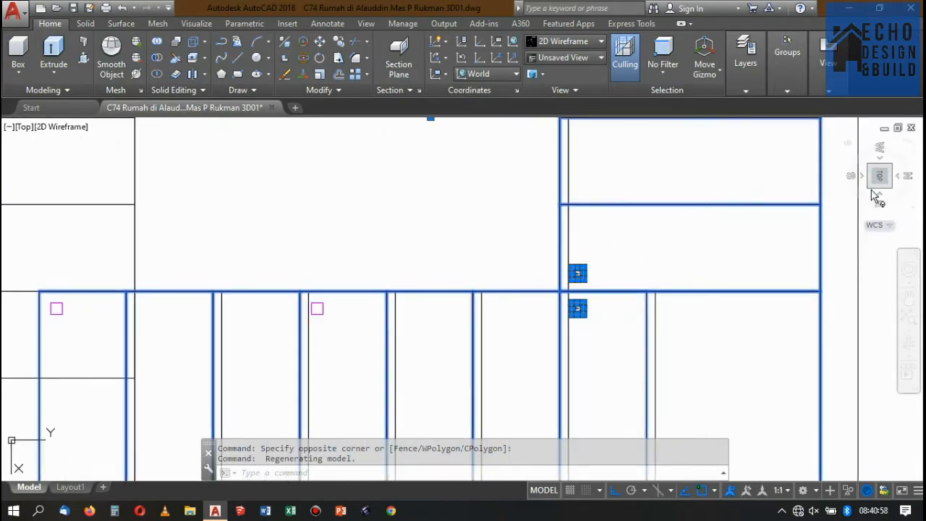
left_click(888, 187)
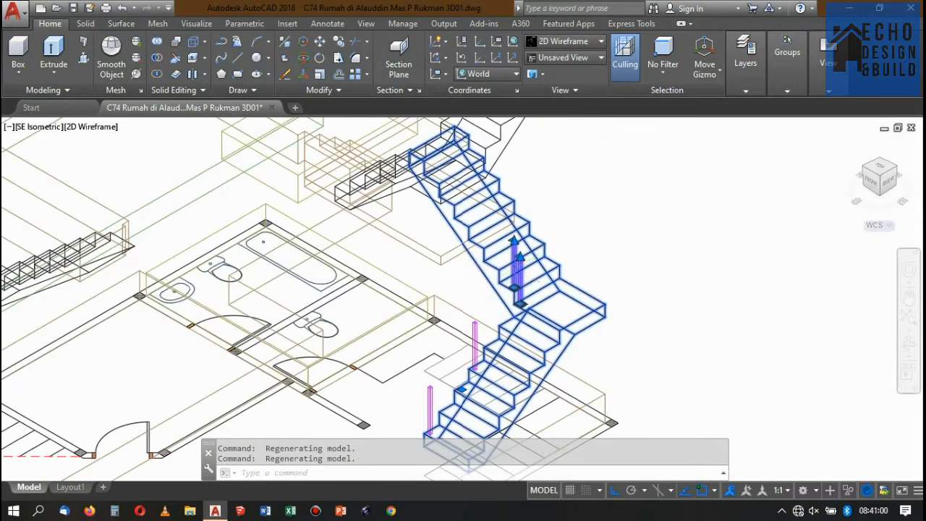
scroll(504, 269, "up", 7)
scroll(847, 256, "down", 4)
key("Escape")
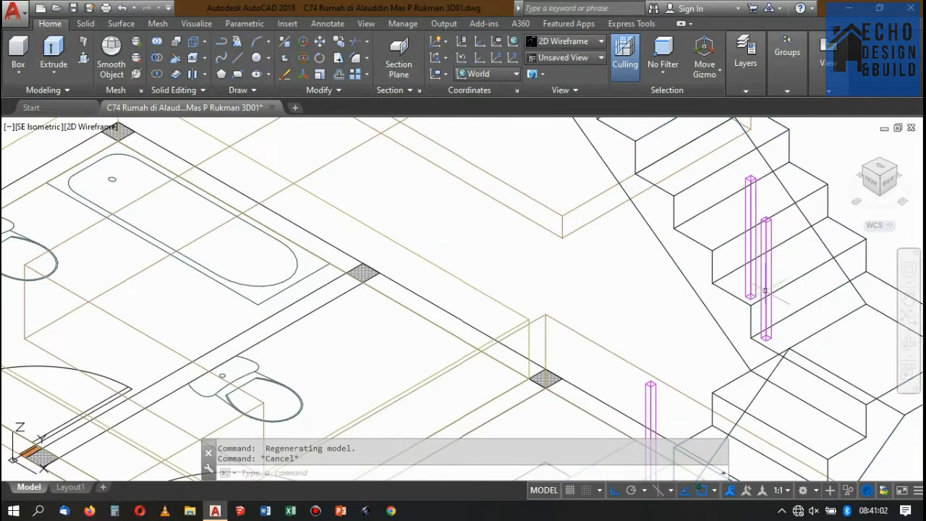
Copy the post from the first tread's stairwell-side corner to the matching corner of the upper flight's fourth tread.
scroll(781, 260, "up", 5)
left_click(756, 271)
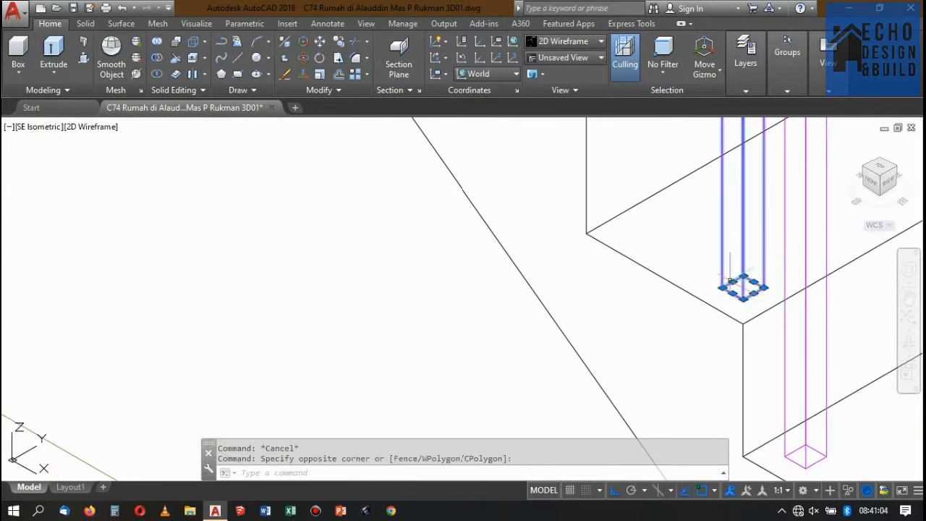
key("Return")
scroll(744, 303, "up", 2)
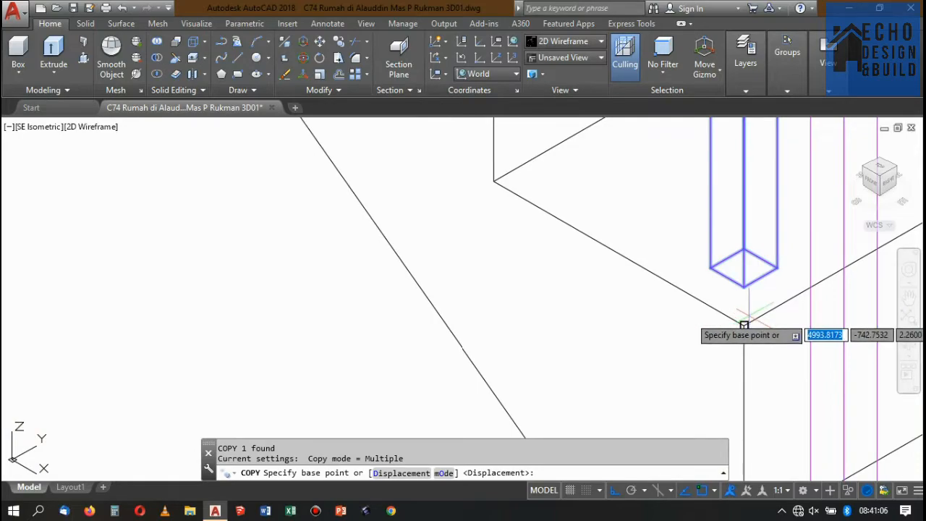
left_click(744, 325)
scroll(753, 362, "down", 4)
scroll(738, 319, "up", 3)
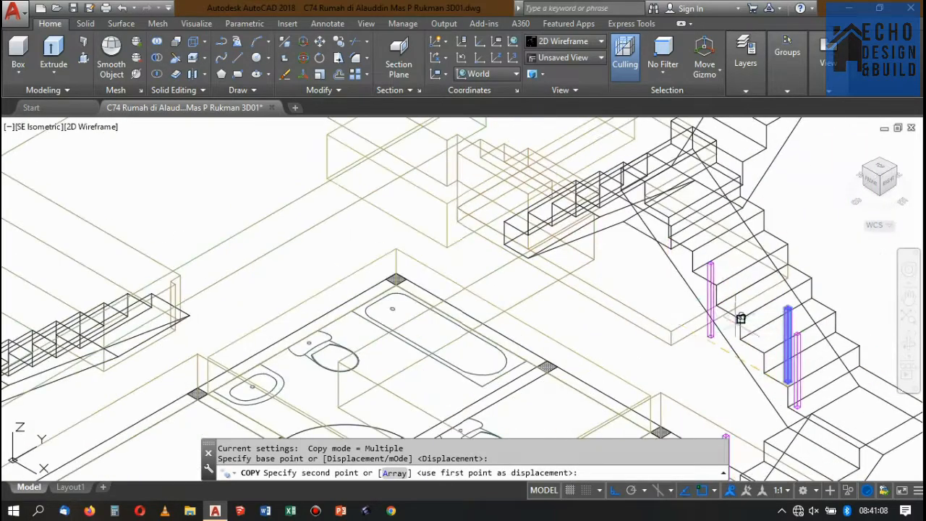
scroll(708, 279, "down", 3)
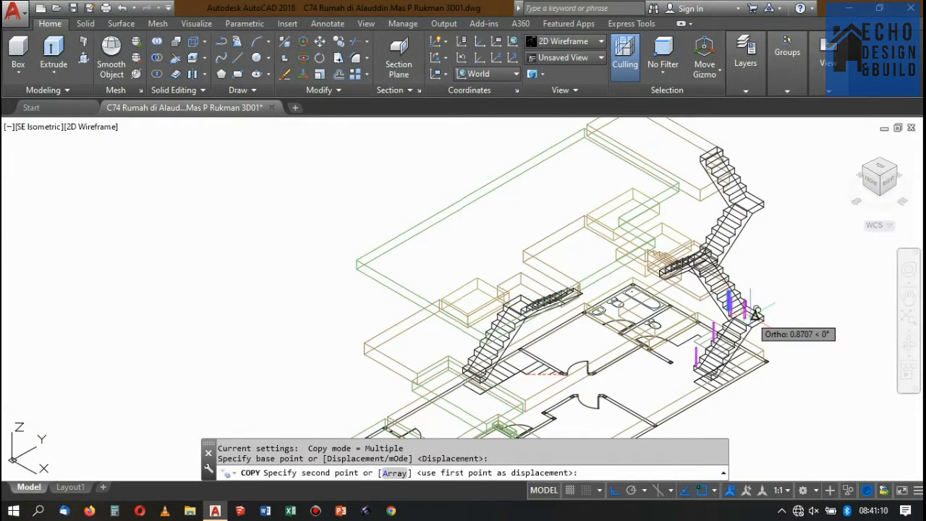
scroll(753, 311, "up", 2)
scroll(734, 308, "down", 2)
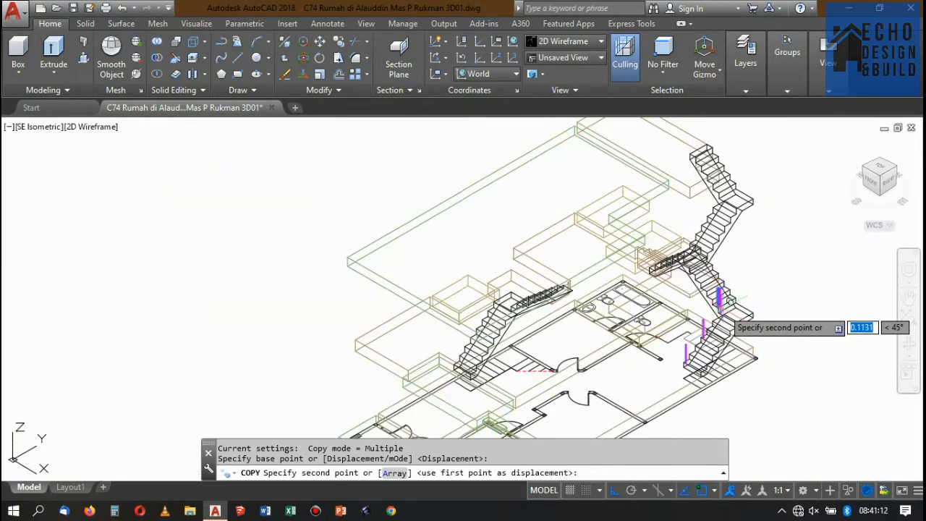
scroll(728, 308, "up", 5)
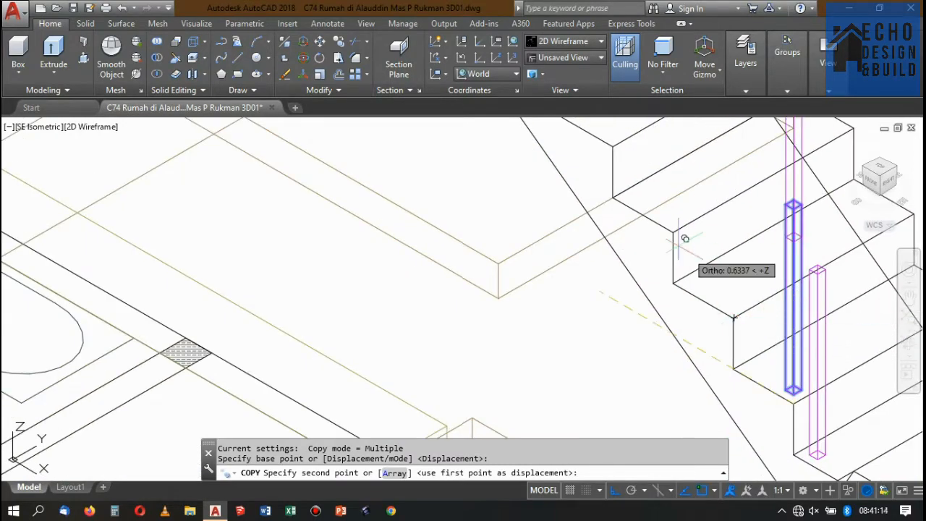
scroll(685, 239, "down", 5)
left_click(646, 211)
scroll(651, 236, "down", 2)
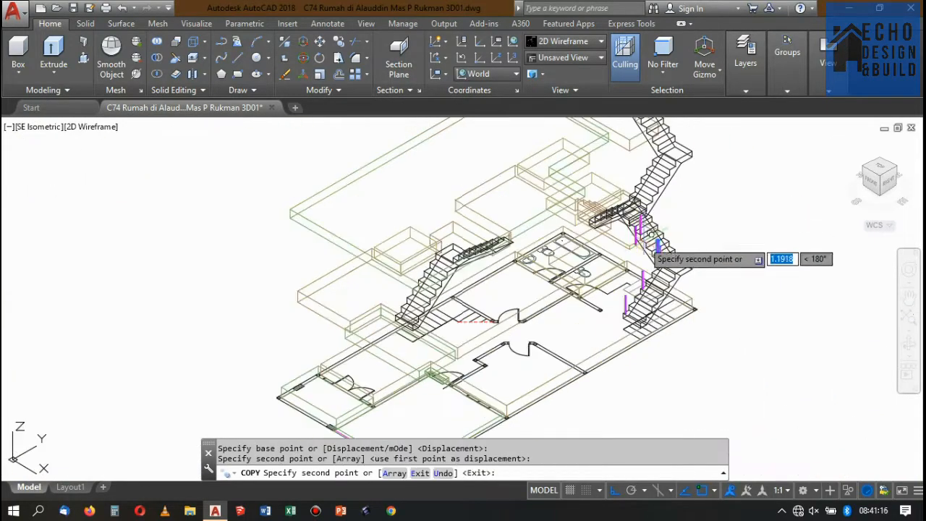
key("Return")
In NE Isometric view, copy the fourth tread's post from that tread's corner to the matching corner of the flight's topmost step.
scroll(630, 240, "up", 3)
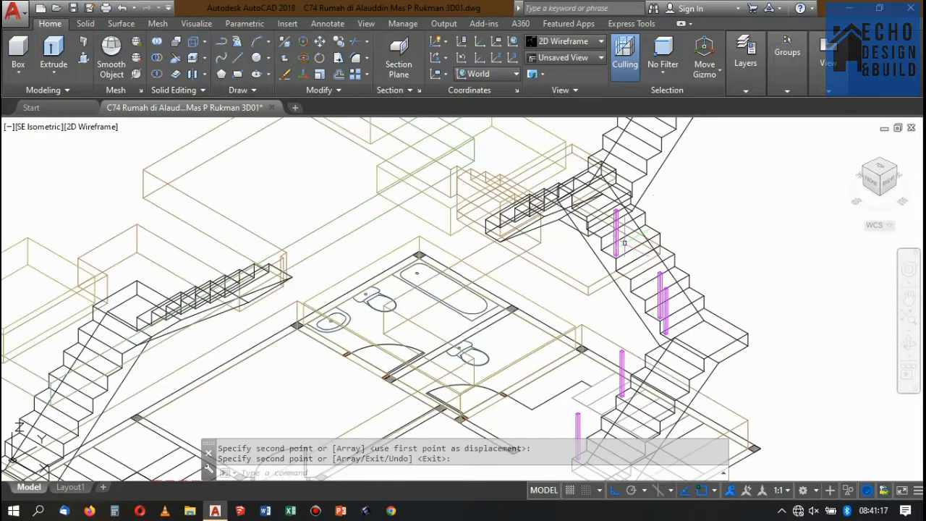
left_click(897, 168)
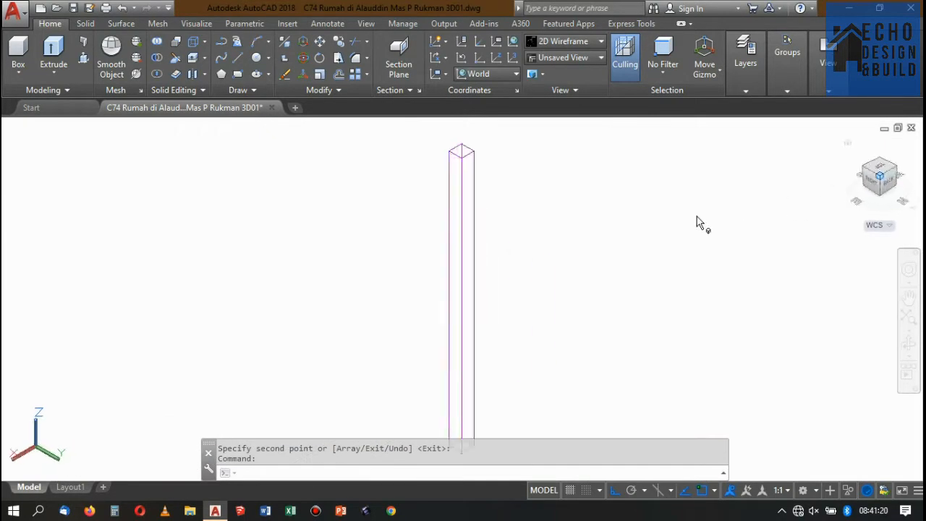
scroll(550, 217, "down", 3)
scroll(553, 215, "down", 3)
scroll(553, 216, "up", 10)
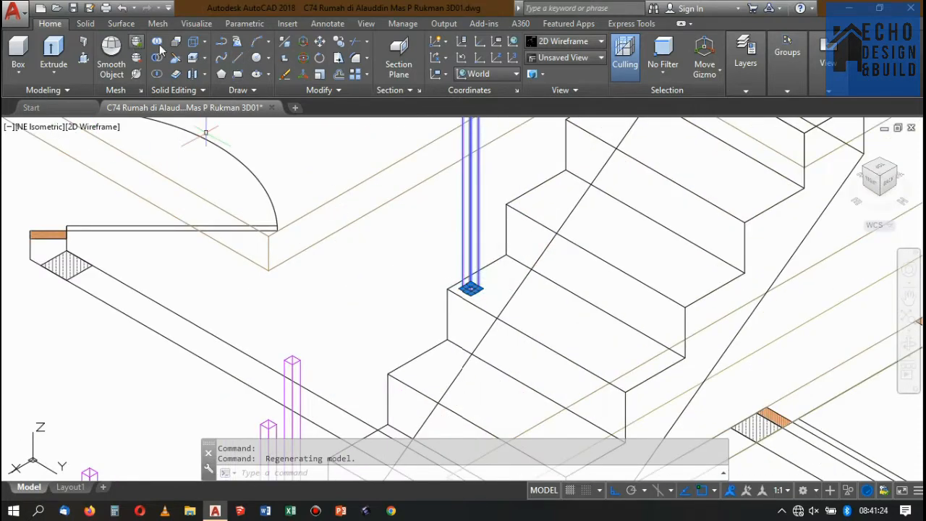
left_click(340, 45)
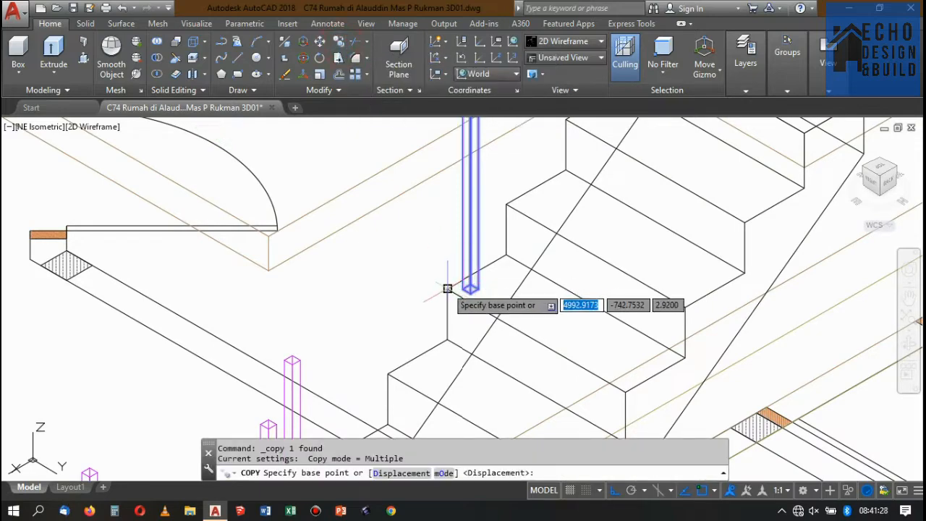
left_click(447, 289)
scroll(463, 292, "down", 4)
scroll(463, 291, "up", 3)
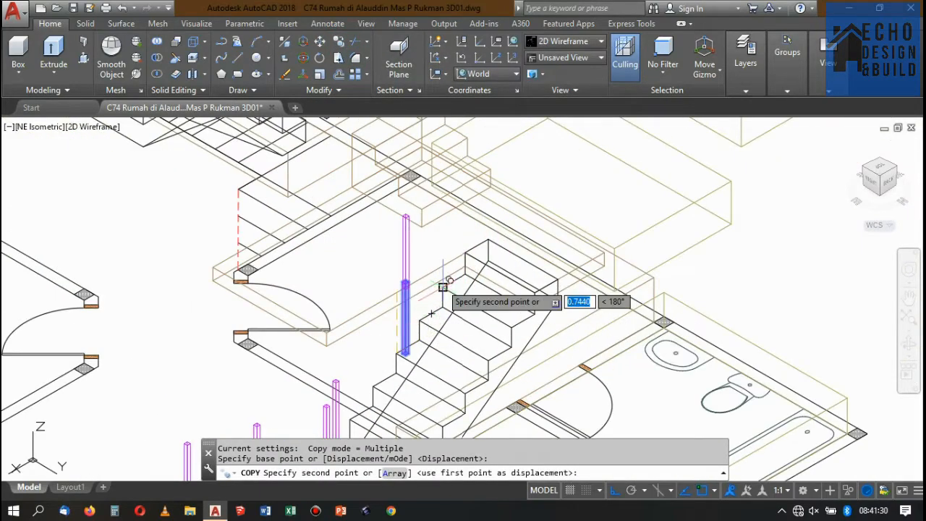
scroll(464, 253, "up", 4)
left_click(458, 260)
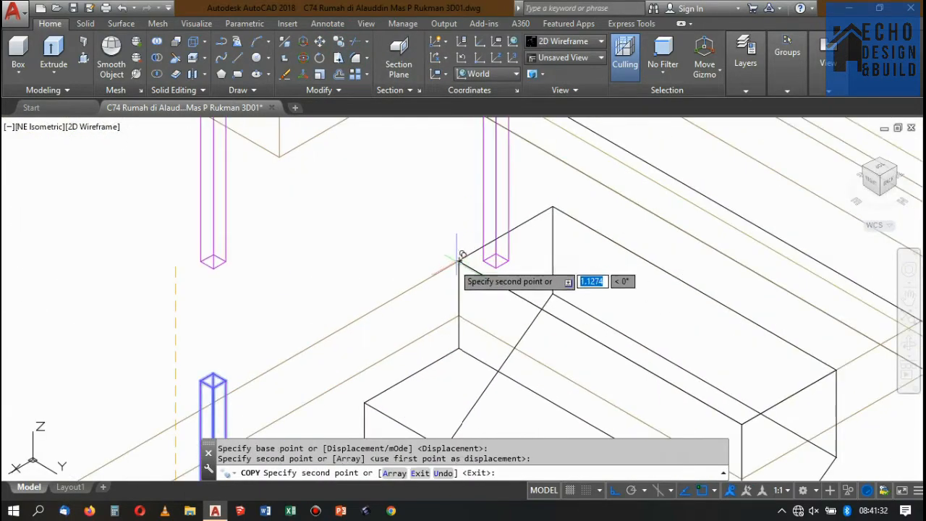
scroll(459, 259, "down", 10)
scroll(452, 232, "up", 10)
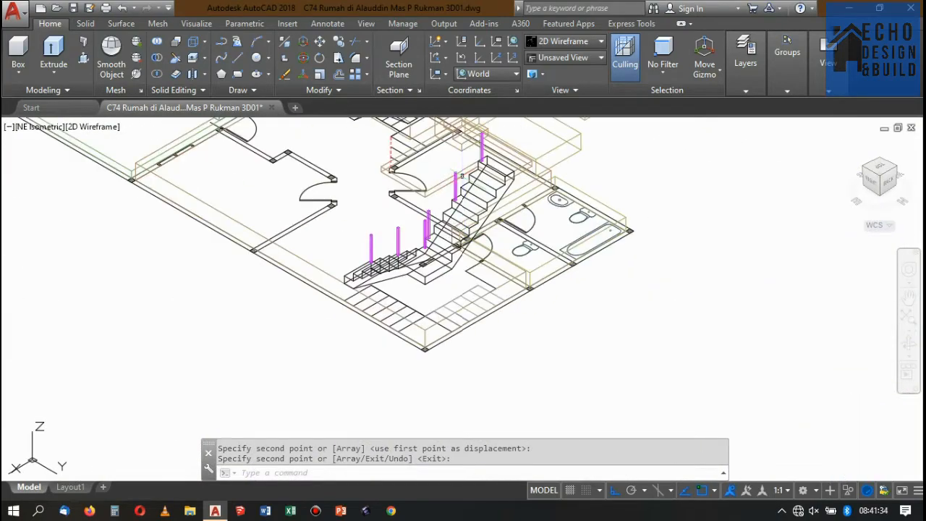
scroll(499, 202, "down", 2)
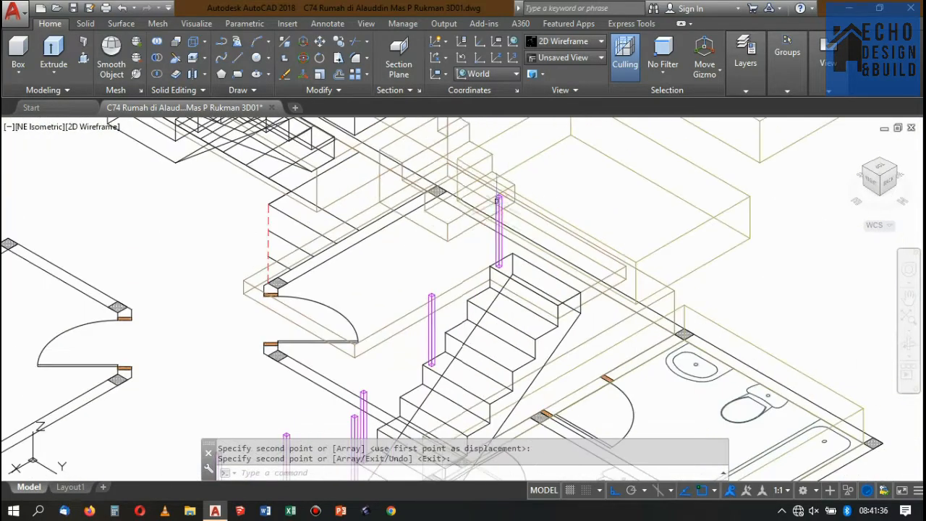
scroll(487, 298, "down", 2)
scroll(527, 244, "up", 4)
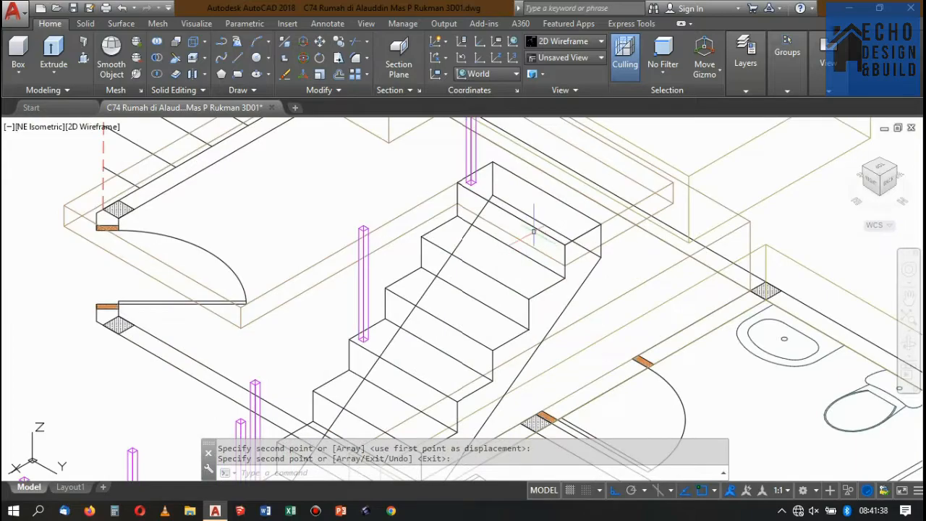
scroll(534, 232, "down", 2)
scroll(506, 246, "up", 2)
scroll(499, 253, "down", 2)
scroll(486, 270, "up", 2)
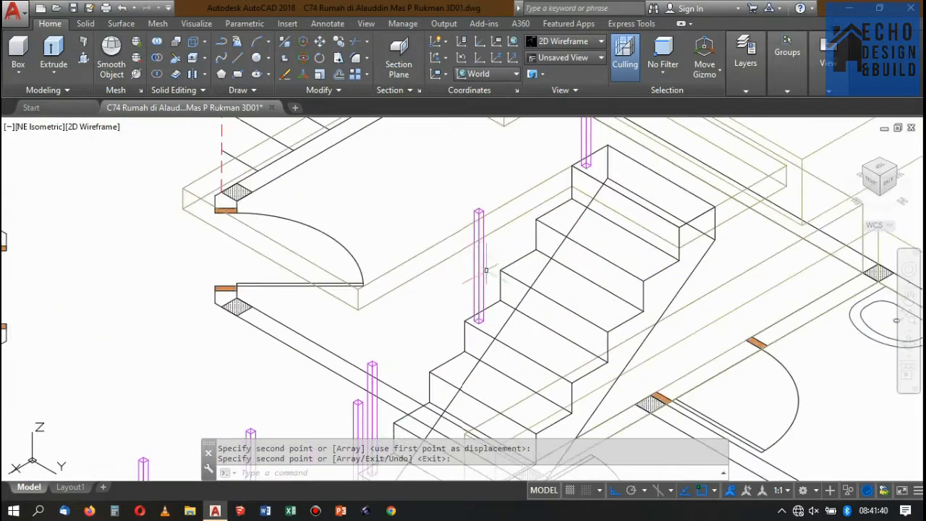
Copy the post on the upper flight's topmost step 0.12 sideways onto the adjoining upper floor slab.
scroll(486, 270, "down", 2)
scroll(496, 188, "up", 4)
scroll(499, 181, "down", 2)
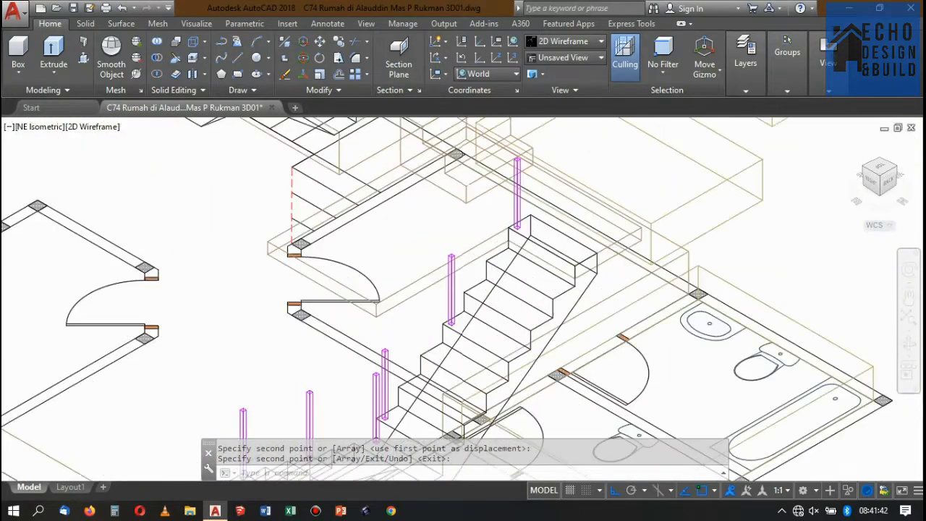
scroll(499, 210, "down", 3)
scroll(521, 217, "up", 6)
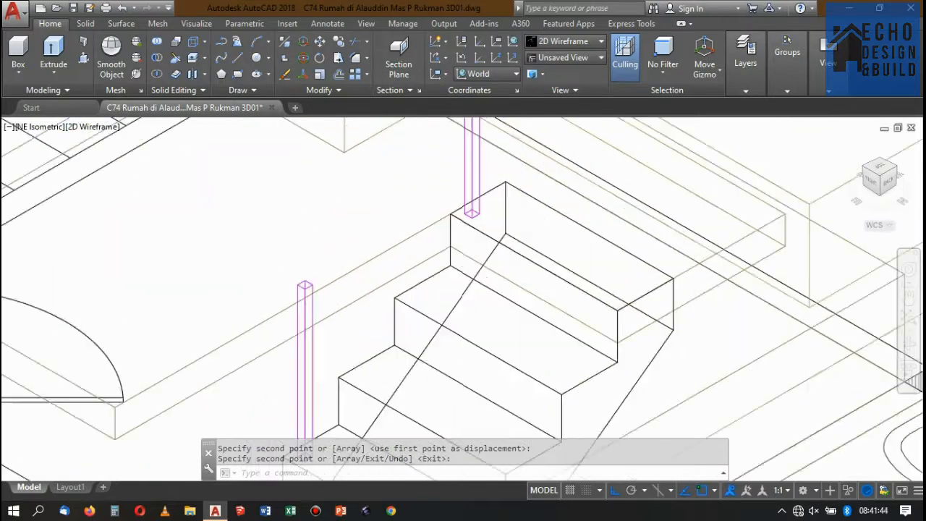
scroll(471, 214, "up", 2)
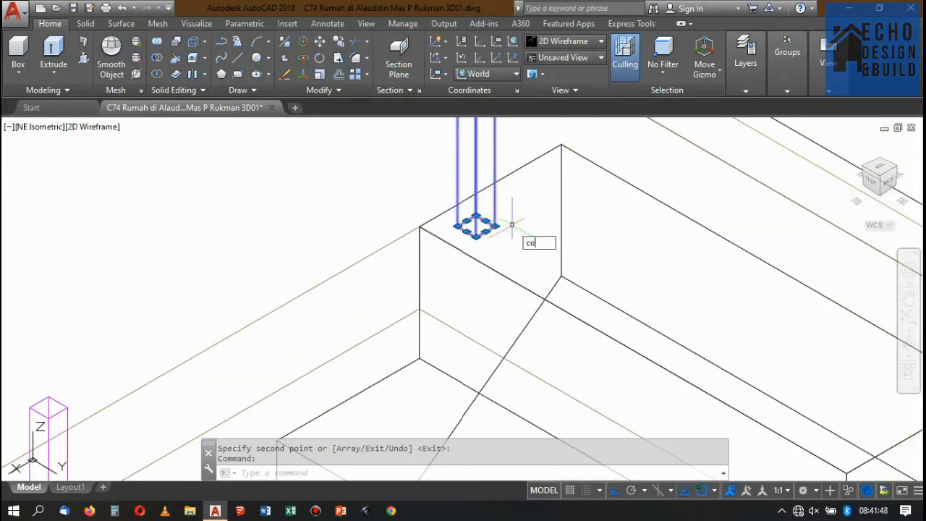
key("Return")
left_click(543, 215)
scroll(544, 213, "up", 2)
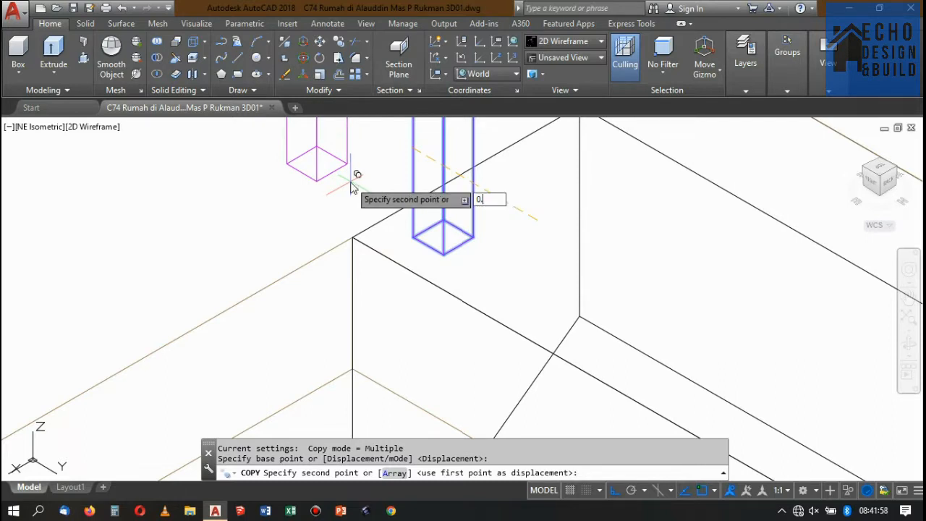
key("Return")
scroll(438, 195, "down", 2)
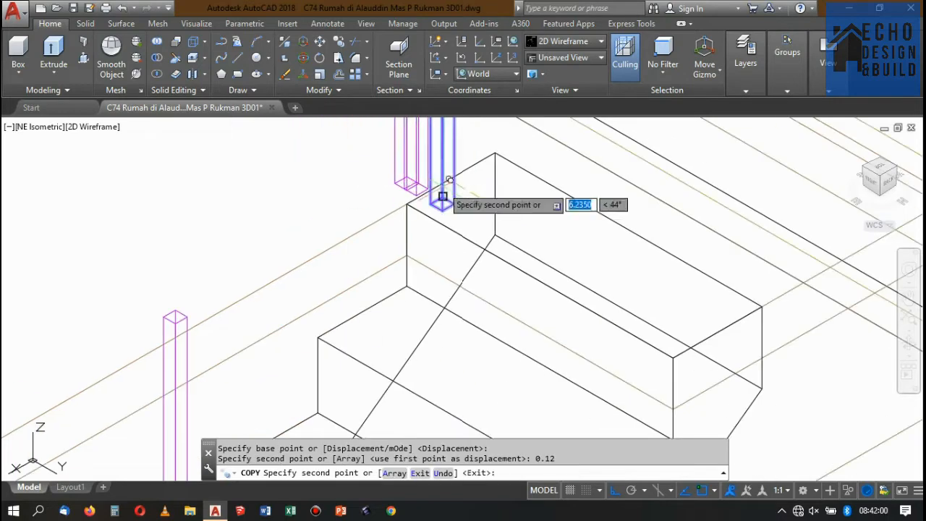
scroll(409, 199, "up", 3)
key("Return")
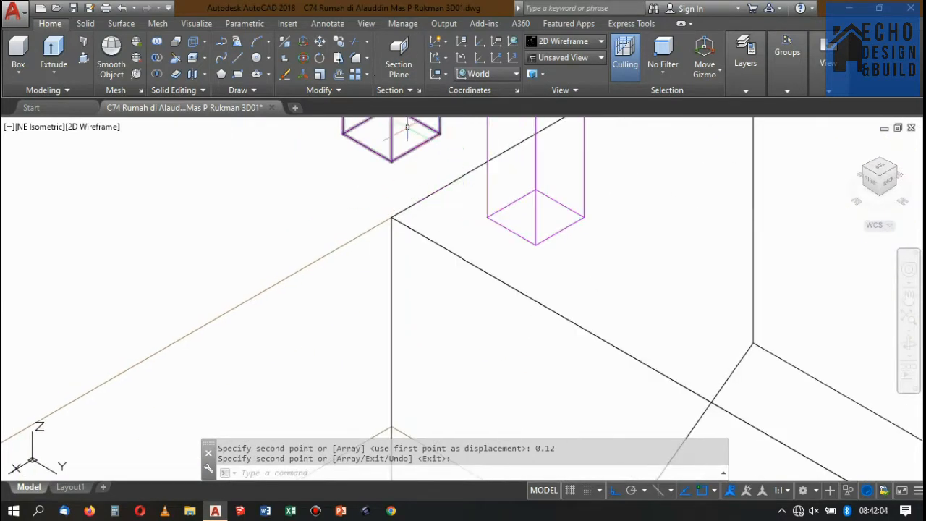
Copy the slab's new post from the topmost step's stairwell-side corner to the floor slab's outer corner along the stairwell edge.
scroll(442, 167, "down", 2)
scroll(462, 192, "up", 3)
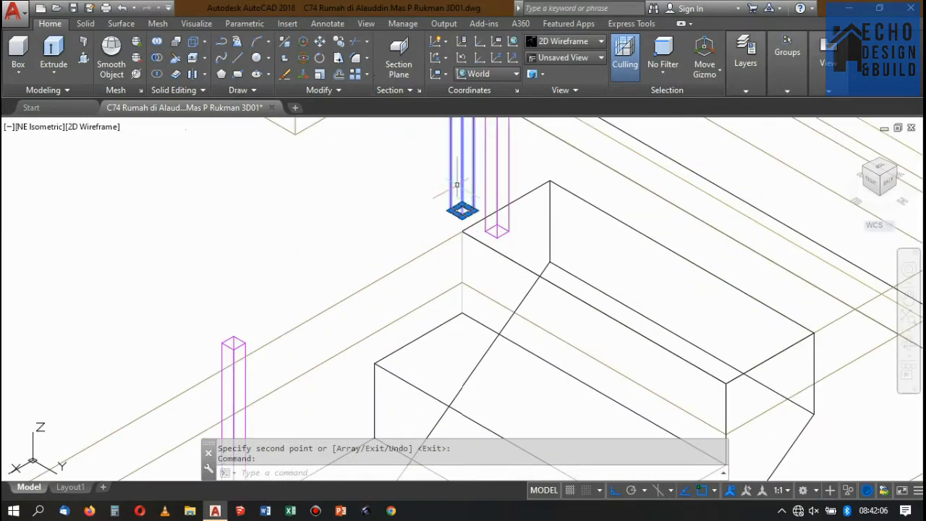
scroll(452, 194, "up", 2)
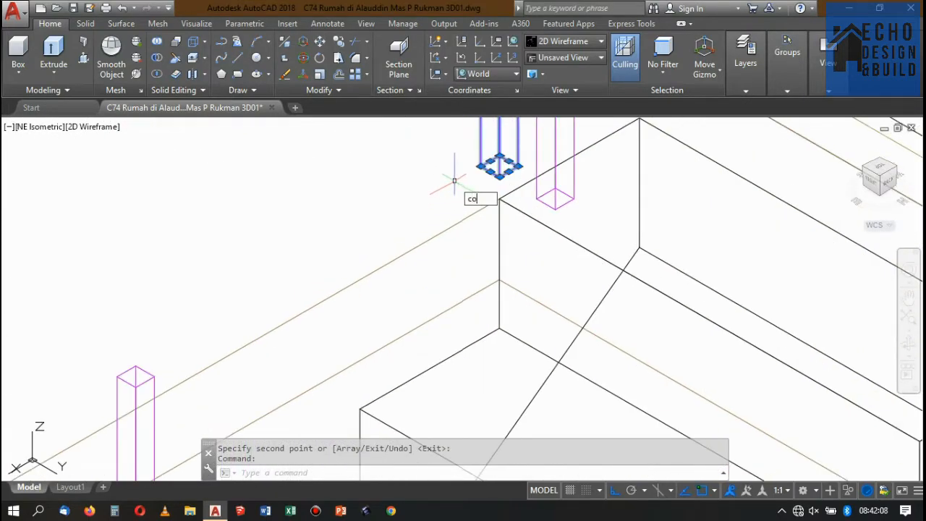
key("Return")
left_click(500, 200)
scroll(500, 199, "down", 4)
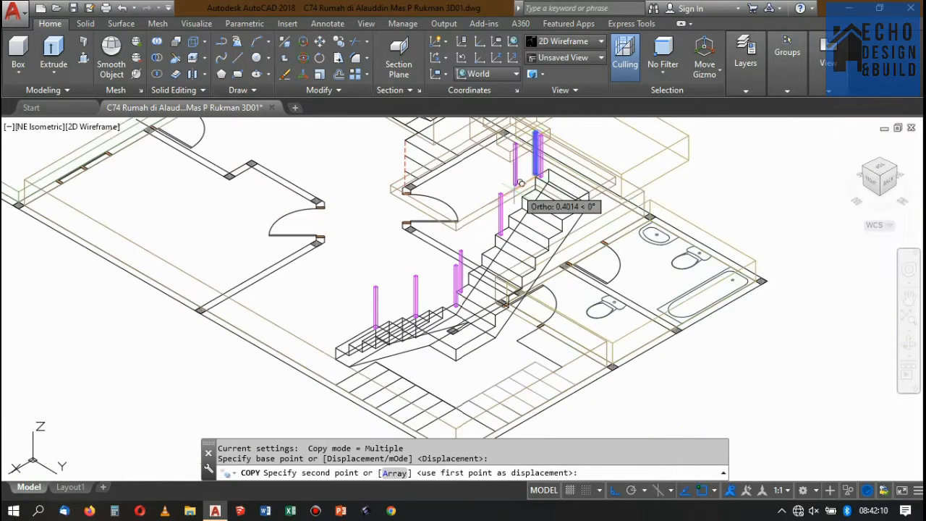
scroll(516, 187, "up", 5)
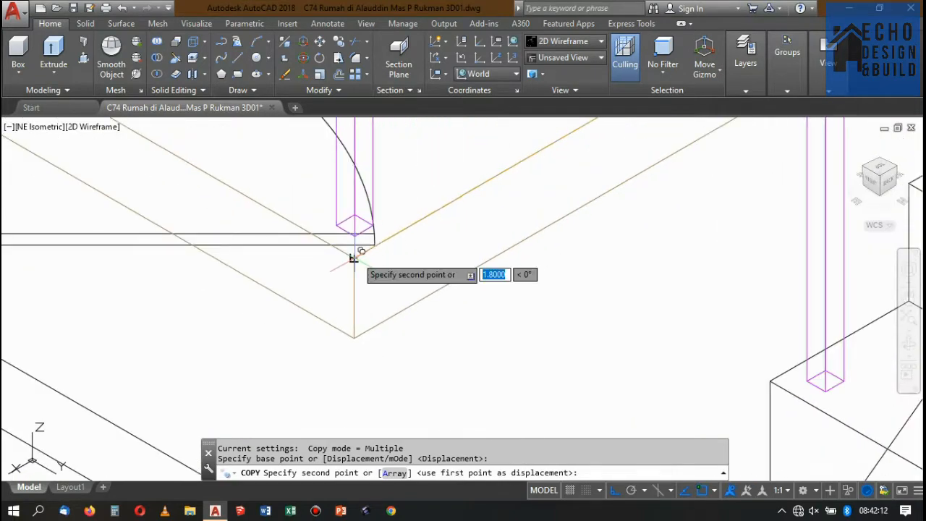
left_click(353, 258)
scroll(353, 259, "down", 5)
scroll(395, 250, "up", 4)
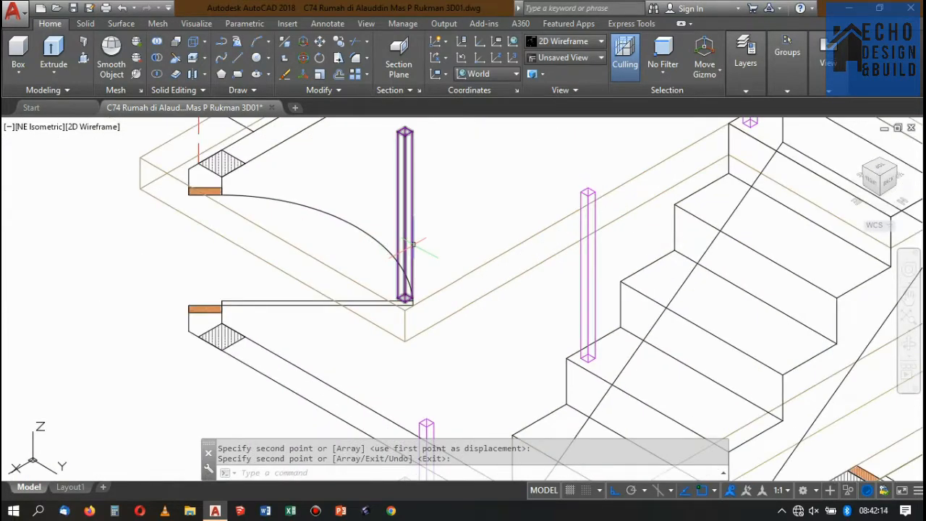
Copy the post at the slab's outer corner along the adjacent slab edge to that edge's far corner.
scroll(414, 245, "up", 2)
left_click(416, 244)
left_click(401, 230)
scroll(422, 249, "down", 6)
scroll(387, 244, "up", 4)
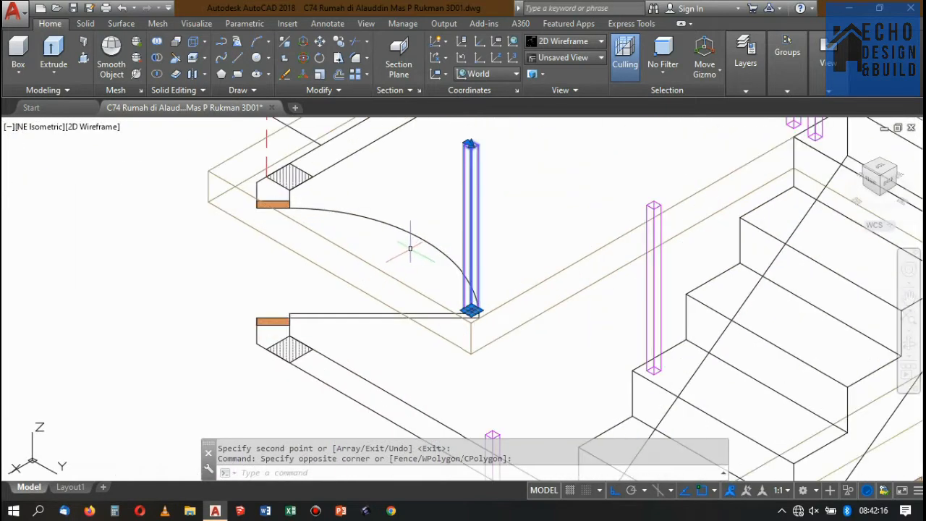
key("Return")
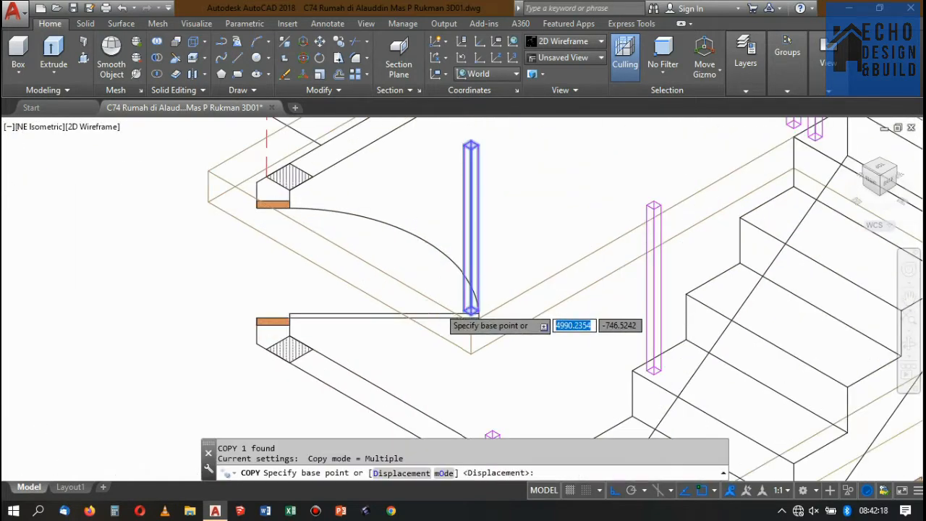
scroll(470, 318, "up", 4)
left_click(512, 309)
scroll(520, 306, "down", 5)
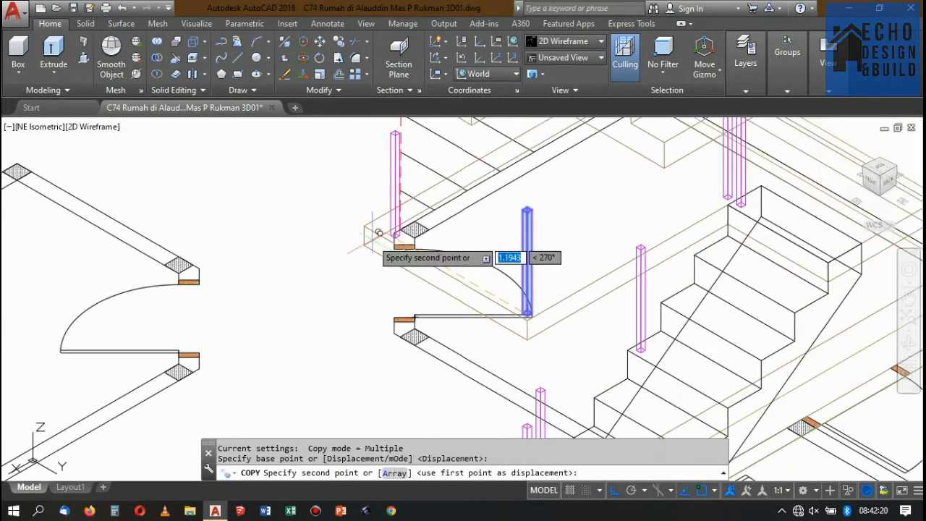
scroll(373, 238, "up", 4)
left_click(352, 199)
scroll(362, 198, "up", 4)
key("Return")
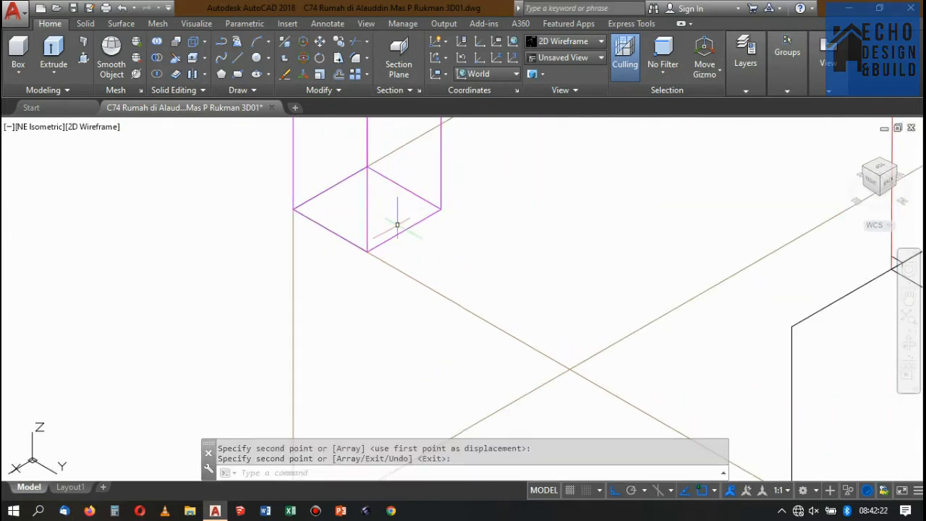
Move the far corner's post inward from the slab edge, using its outer base corner as the base point.
left_click(421, 251)
left_click(397, 206)
key("Return")
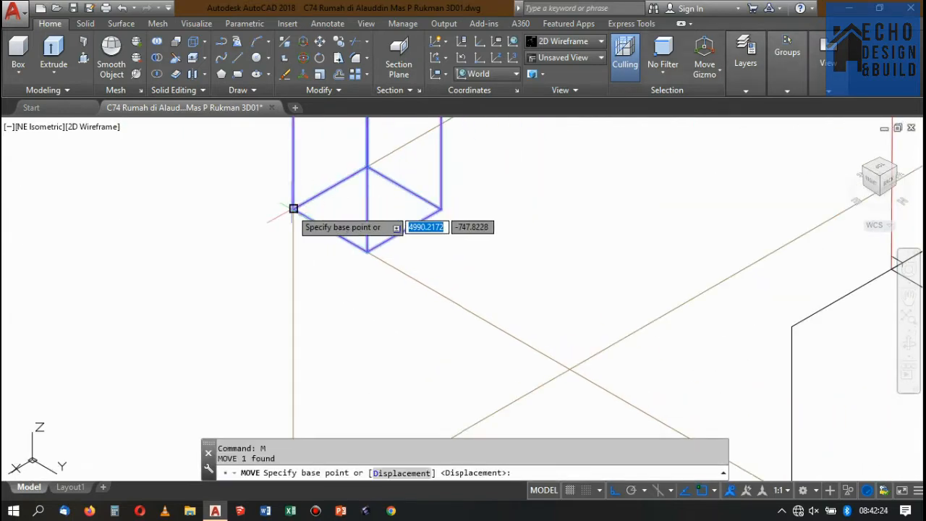
left_click(293, 209)
scroll(439, 215, "down", 4)
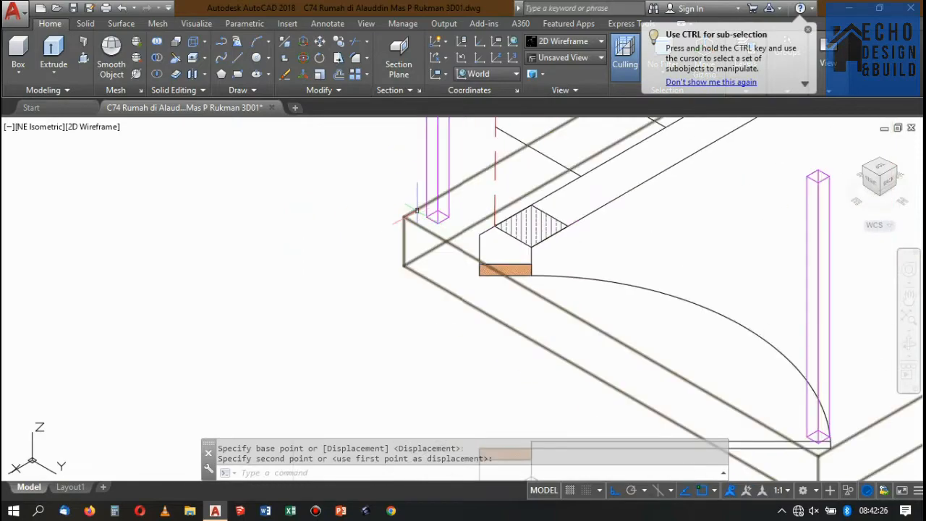
scroll(509, 200, "up", 3)
scroll(509, 200, "down", 4)
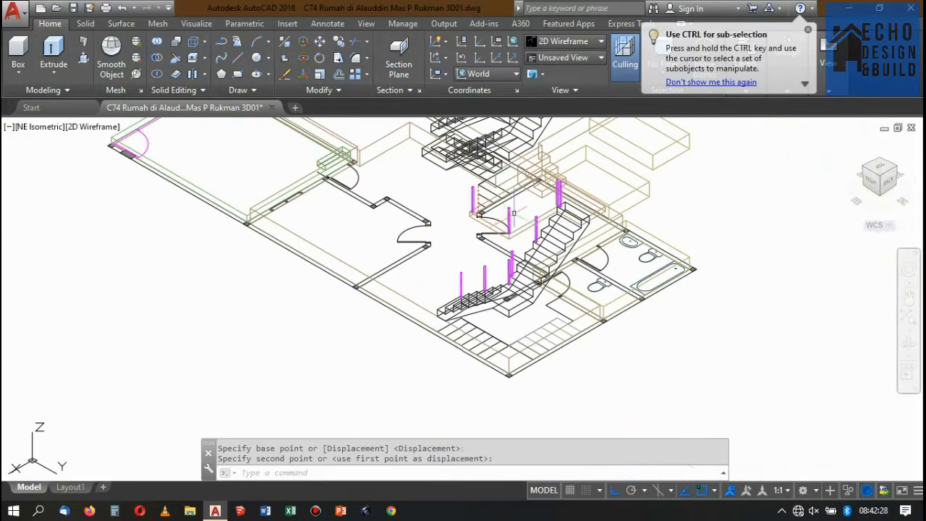
scroll(509, 199, "up", 4)
scroll(477, 204, "down", 4)
scroll(447, 201, "up", 4)
scroll(447, 201, "up", 3)
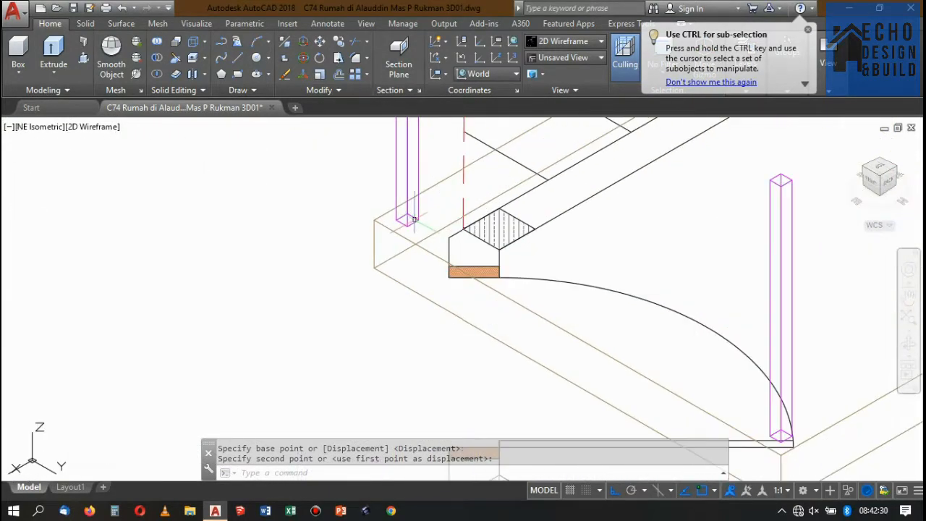
Draw a guide line along the short slab edge from the far corner post's base toward the outer corner post.
left_click(407, 226)
type("L")
key("Return")
left_click(408, 225)
scroll(440, 261, "down", 4)
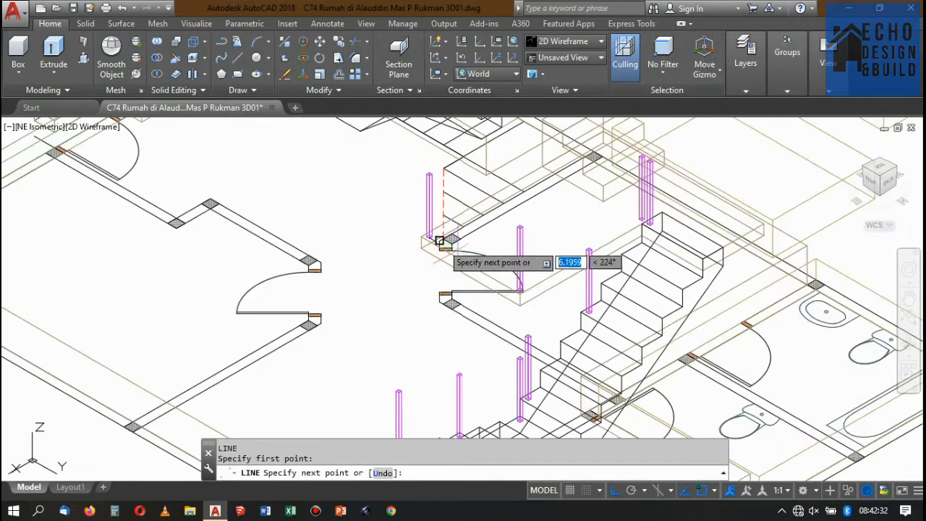
scroll(440, 287, "up", 6)
scroll(560, 276, "down", 4)
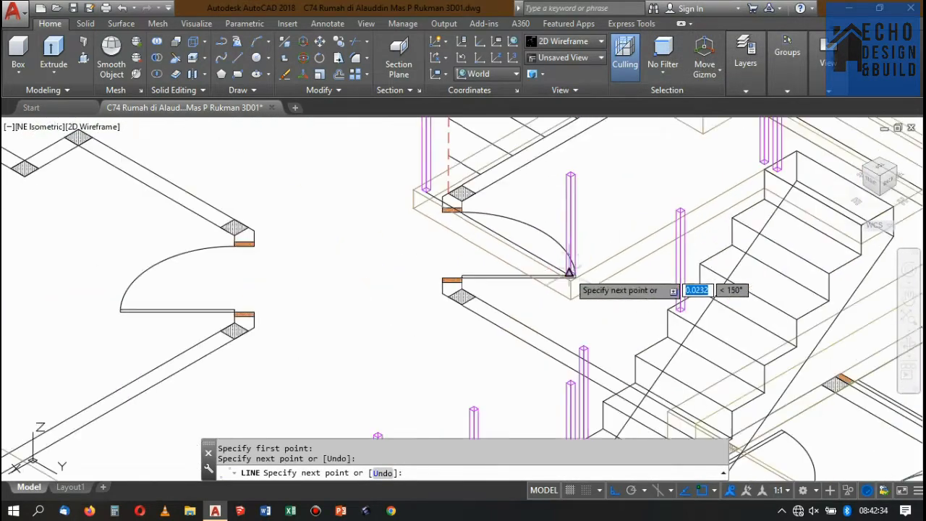
left_click(564, 268)
scroll(568, 269, "up", 4)
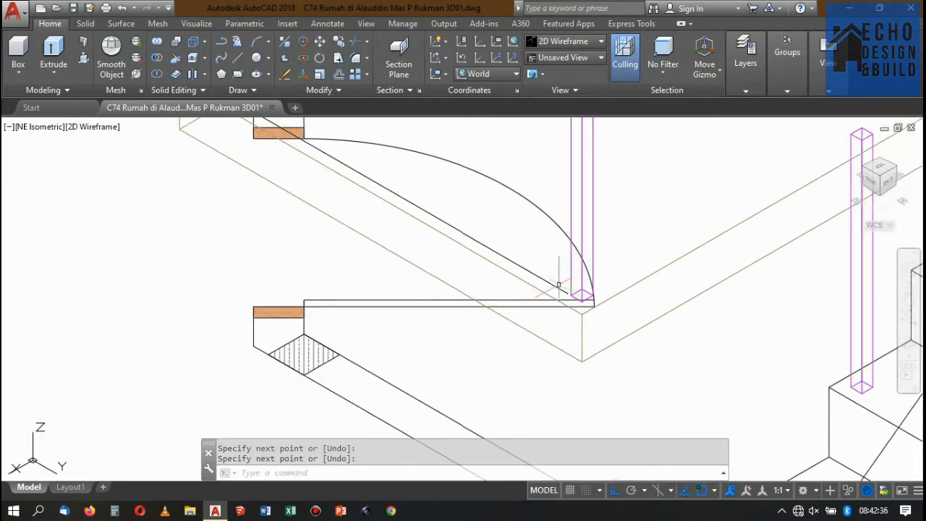
key("Return")
Stretch the guide line's loose end to the facing base corner of the outer corner post.
left_click(558, 285)
scroll(557, 285, "up", 6)
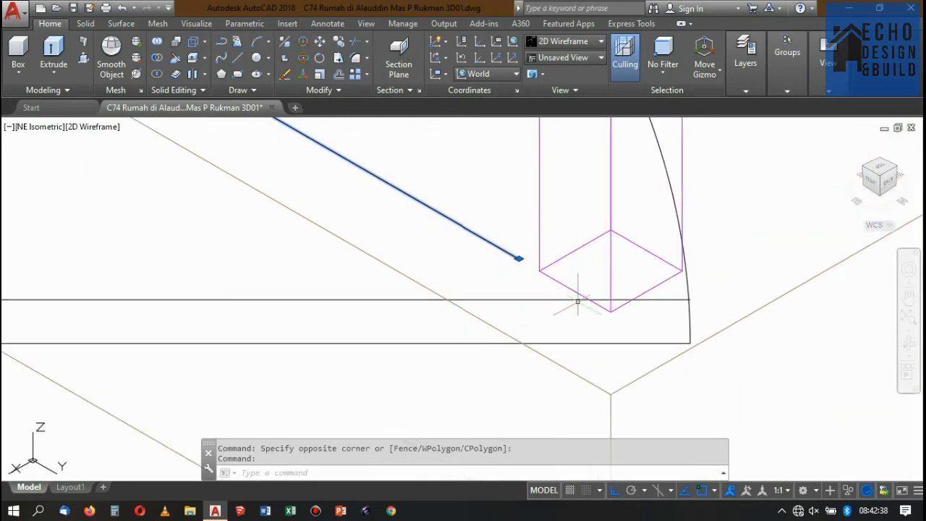
left_click(518, 258)
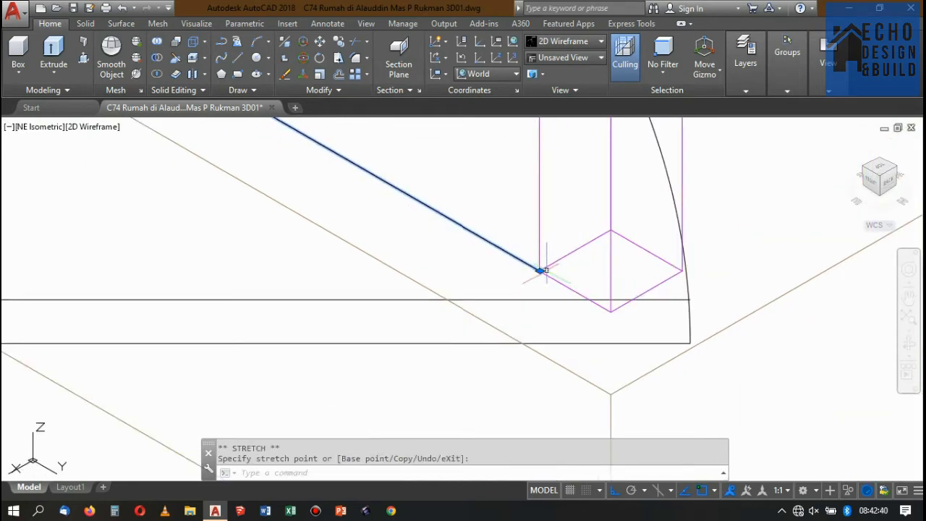
Copy the outer corner post by its base edge midpoint to the guide line's midpoint, and erase the guide line.
scroll(564, 252, "down", 2)
left_click(555, 205)
left_click(539, 191)
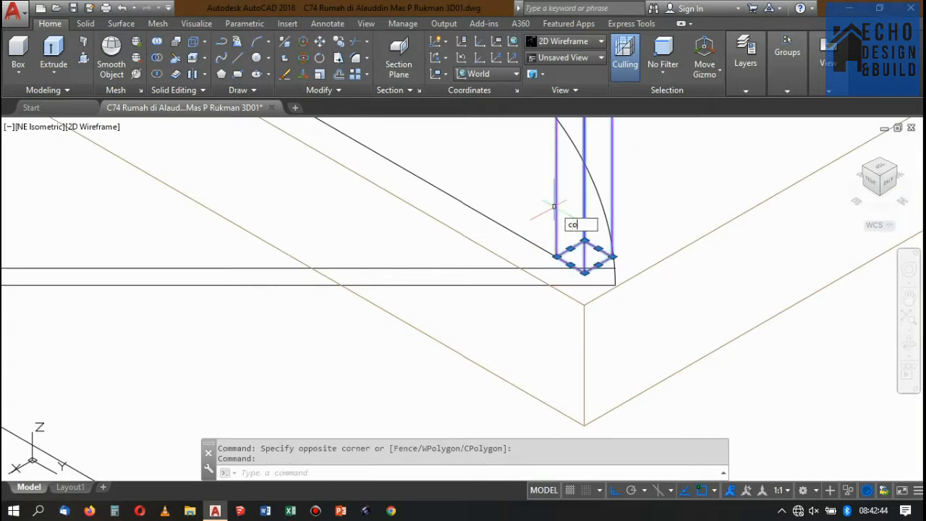
type("co")
key("Return")
left_click(571, 263)
scroll(589, 275, "down", 2)
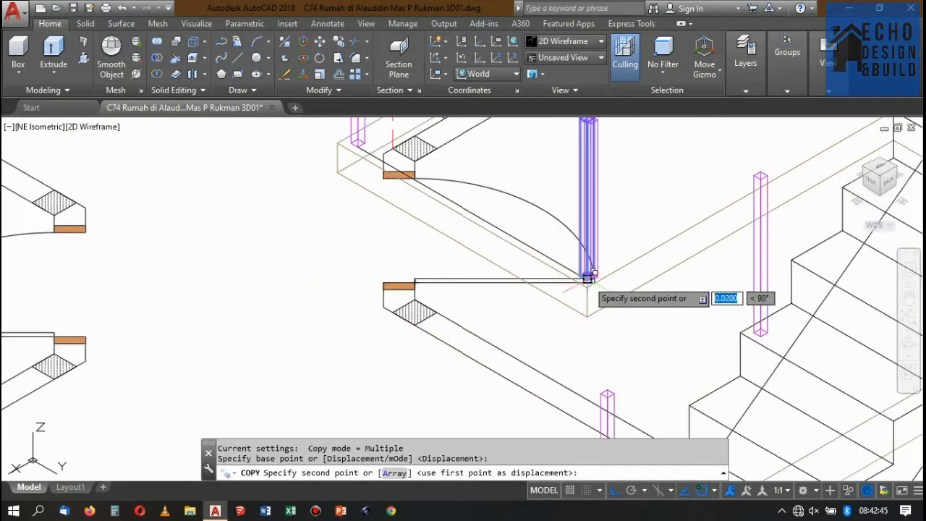
left_click(482, 207)
scroll(487, 204, "down", 4)
scroll(497, 218, "up", 3)
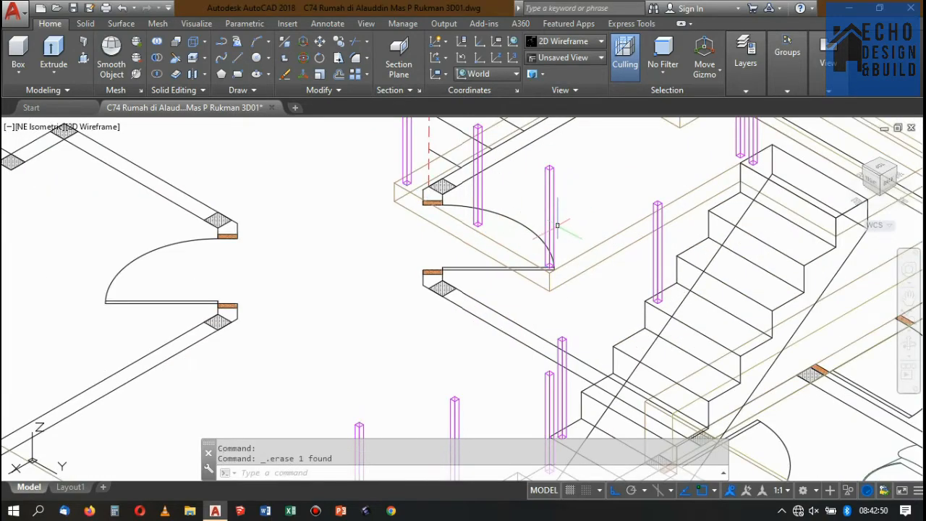
scroll(558, 226, "down", 3)
scroll(620, 224, "up", 4)
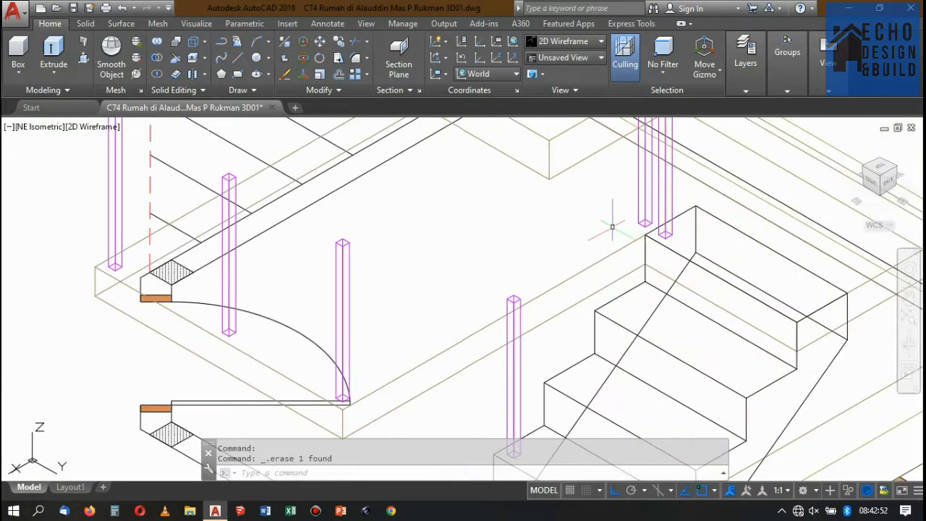
Draw a guide line along the stairwell edge from the slab post beside the topmost step to the outer corner post's facing base corner.
type("l")
key("Return")
scroll(662, 225, "up", 3)
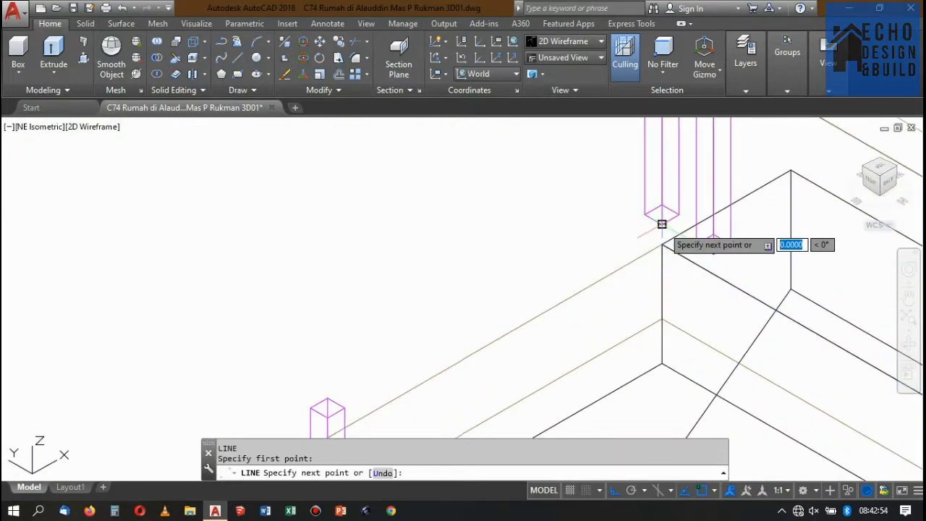
scroll(662, 225, "down", 3)
scroll(589, 280, "up", 5)
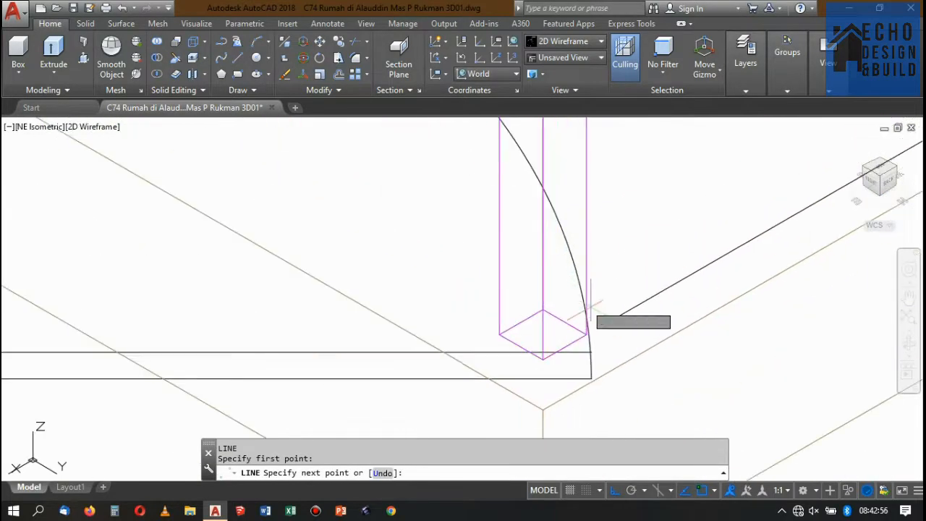
left_click(586, 336)
scroll(541, 315, "down", 3)
key("Return")
scroll(543, 272, "up", 5)
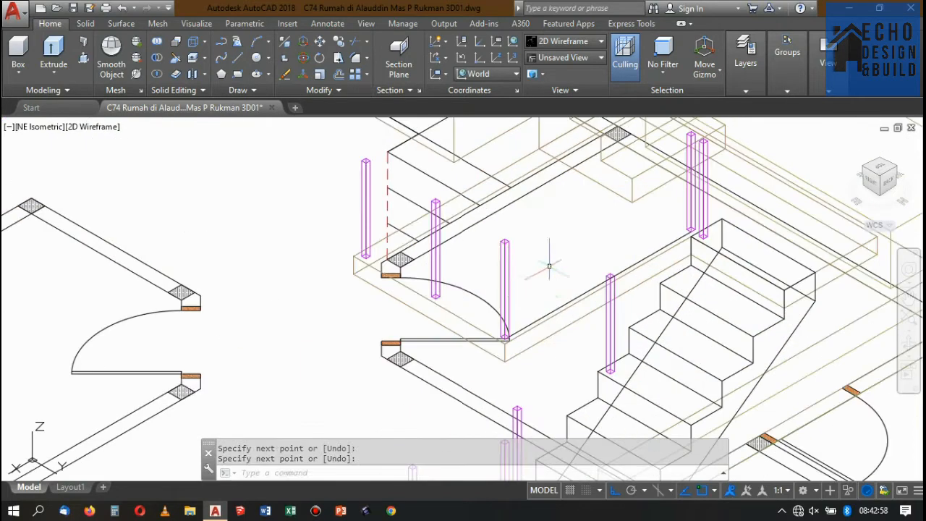
Copy the outer corner post by its base edge midpoint to the midpoint of the guide line along the stairwell edge.
left_click(504, 254)
left_click(493, 231)
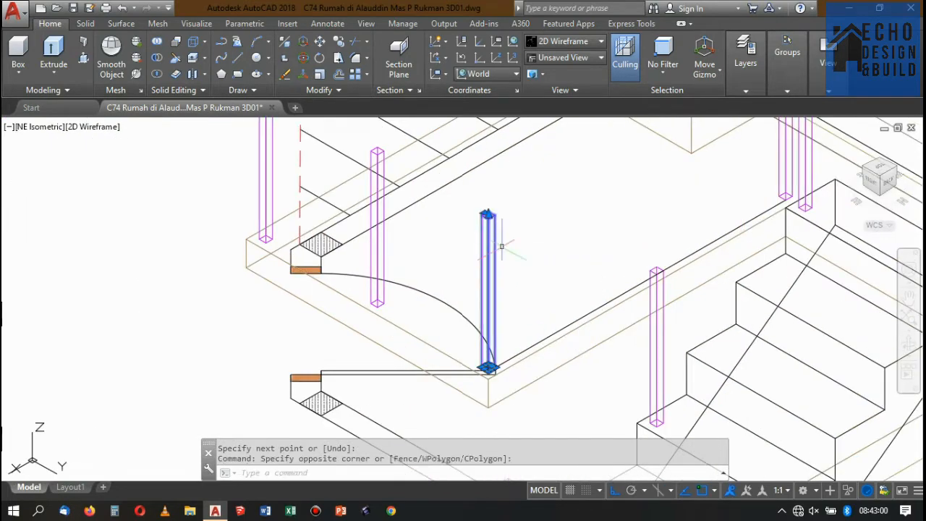
left_click(338, 41)
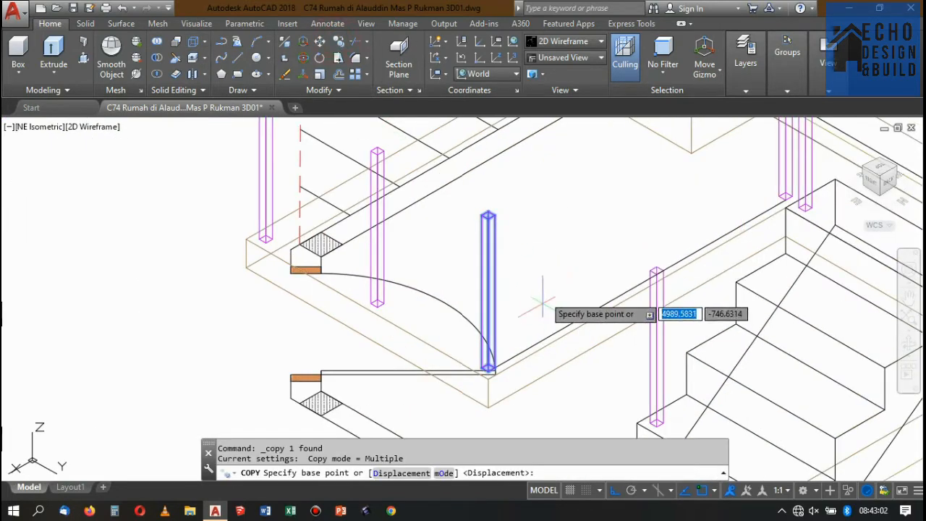
scroll(503, 355, "up", 4)
scroll(467, 389, "up", 6)
left_click(526, 374)
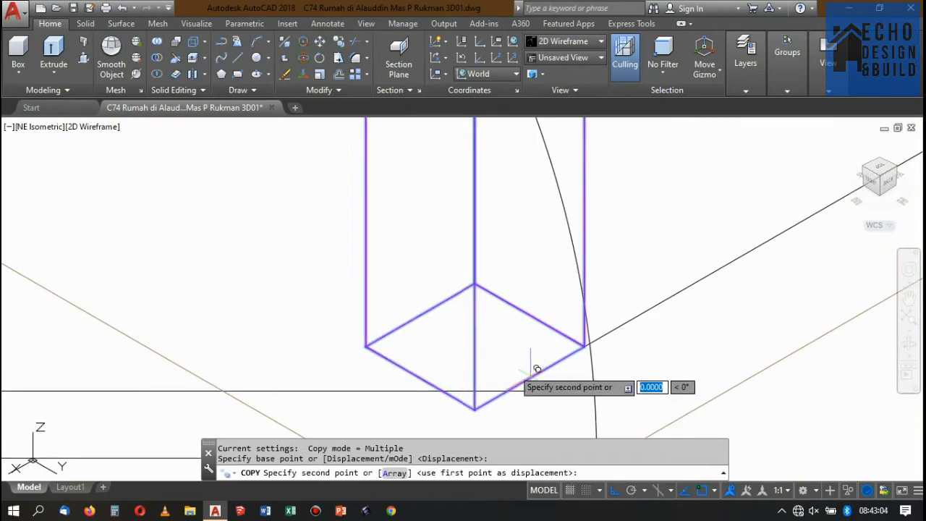
scroll(479, 362, "down", 6)
scroll(600, 300, "up", 5)
scroll(604, 301, "up", 4)
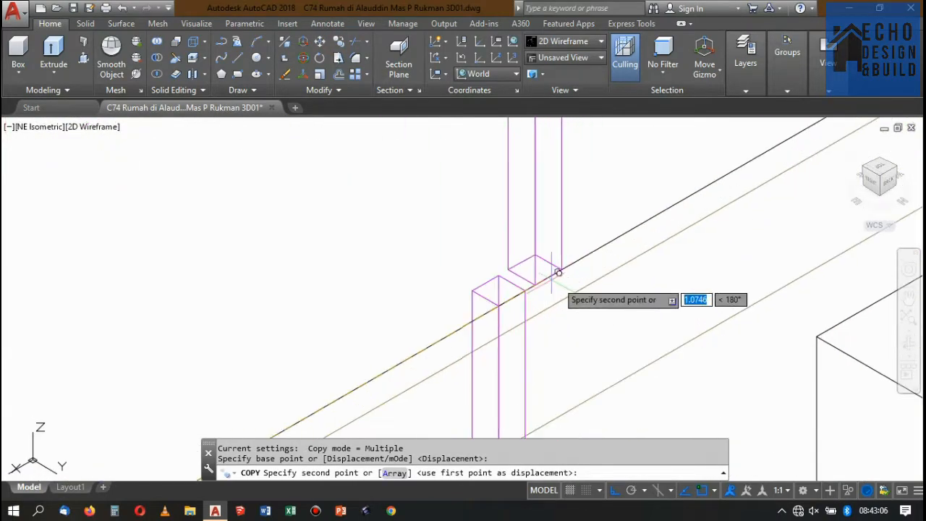
left_click(434, 342)
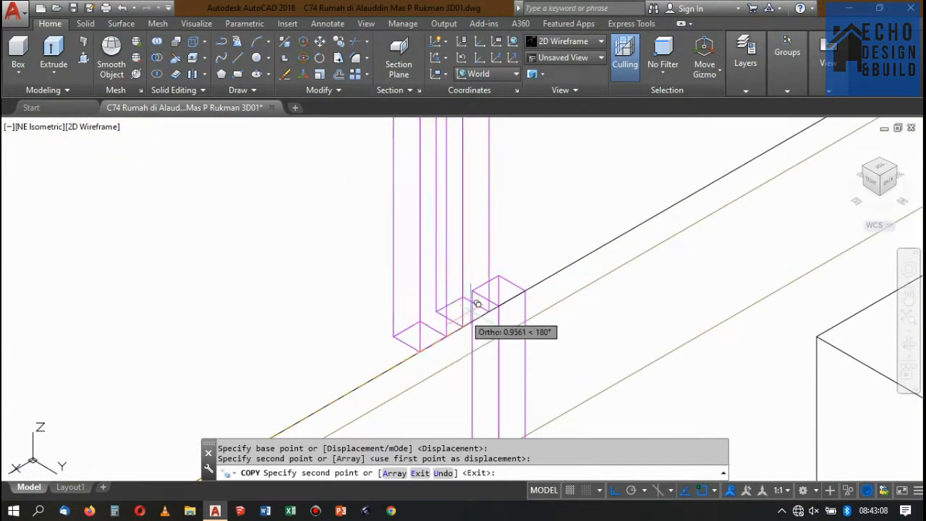
scroll(506, 304, "down", 5)
key("Return")
scroll(511, 298, "up", 3)
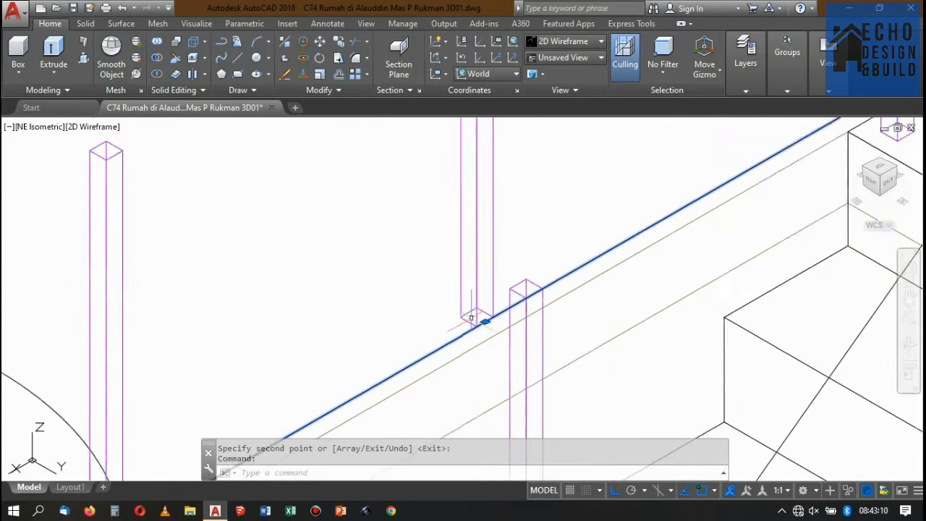
scroll(471, 316, "down", 4)
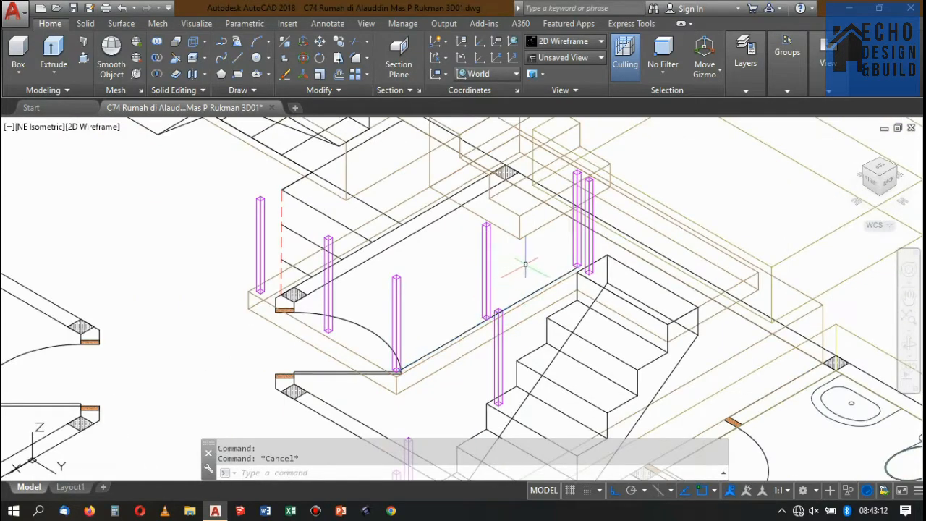
scroll(507, 278, "down", 3)
scroll(478, 295, "up", 5)
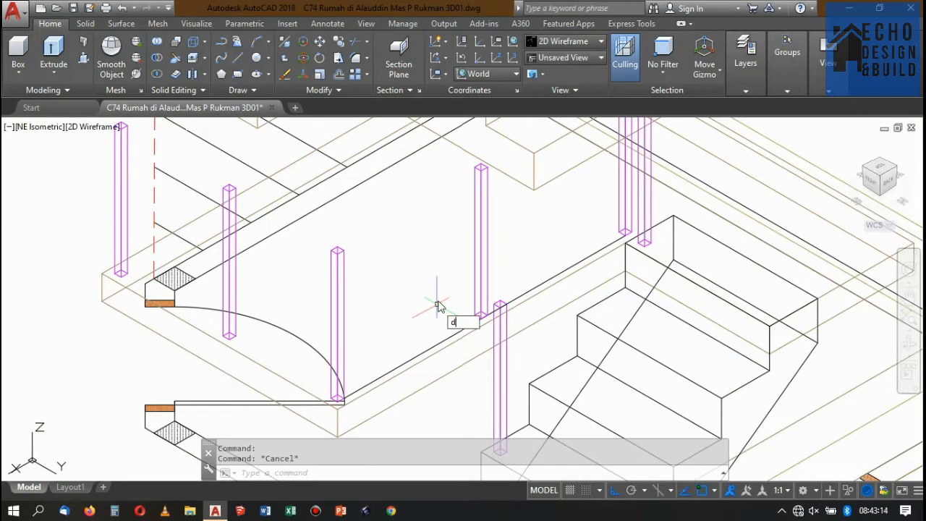
key("Return")
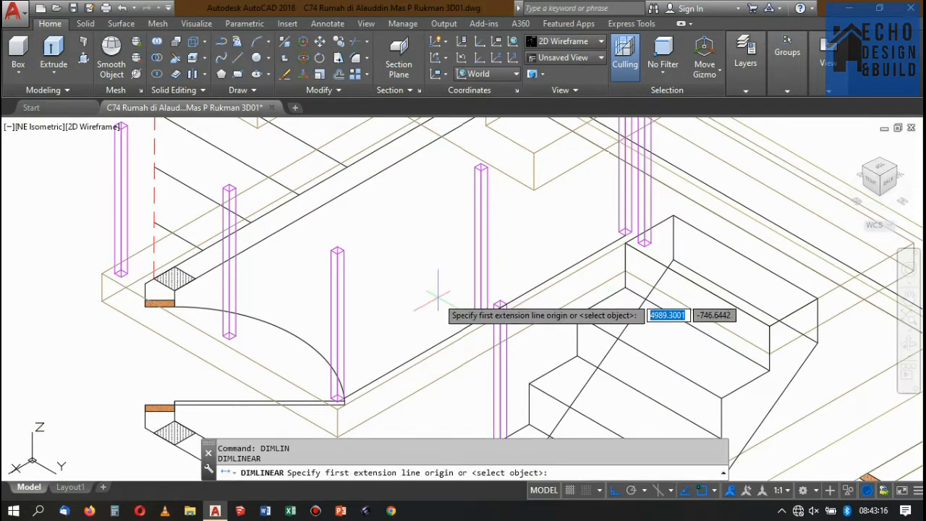
scroll(470, 304, "down", 3)
scroll(398, 347, "up", 6)
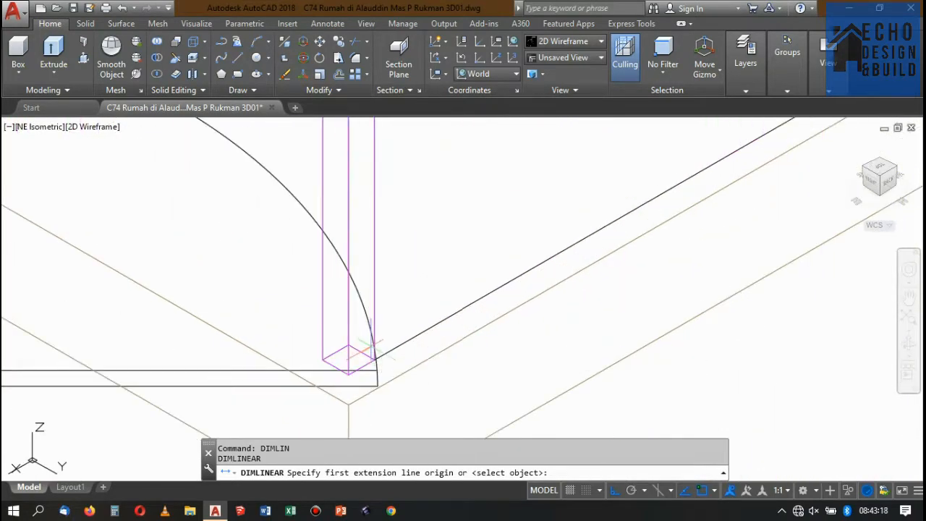
left_click(375, 359)
scroll(375, 359, "down", 5)
scroll(499, 269, "up", 3)
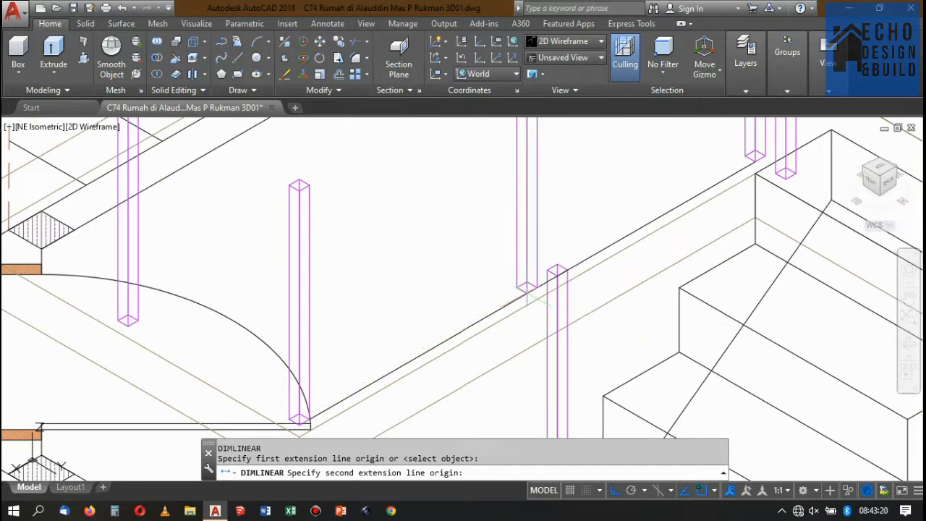
left_click(526, 290)
scroll(462, 269, "down", 2)
key("Escape")
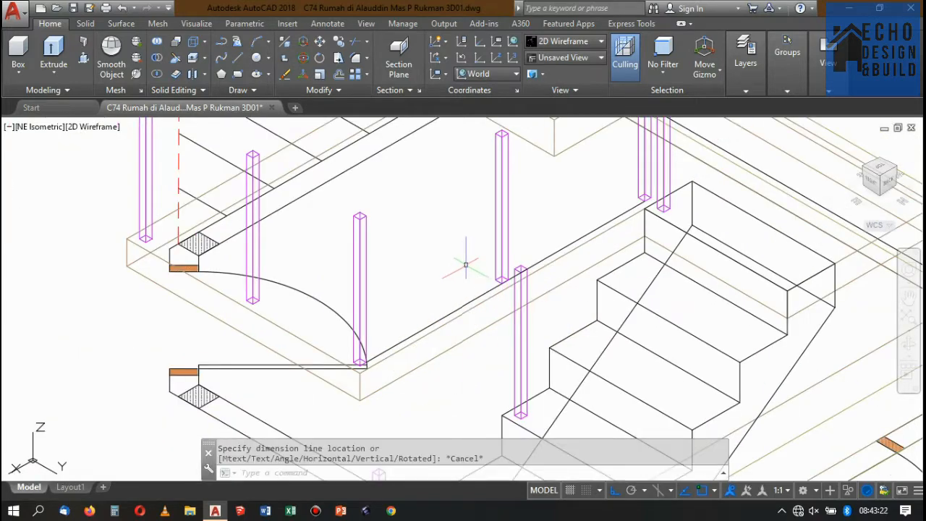
Reset the user coordinate system to World.
type("ucs")
key("Return")
type("w")
key("Return")
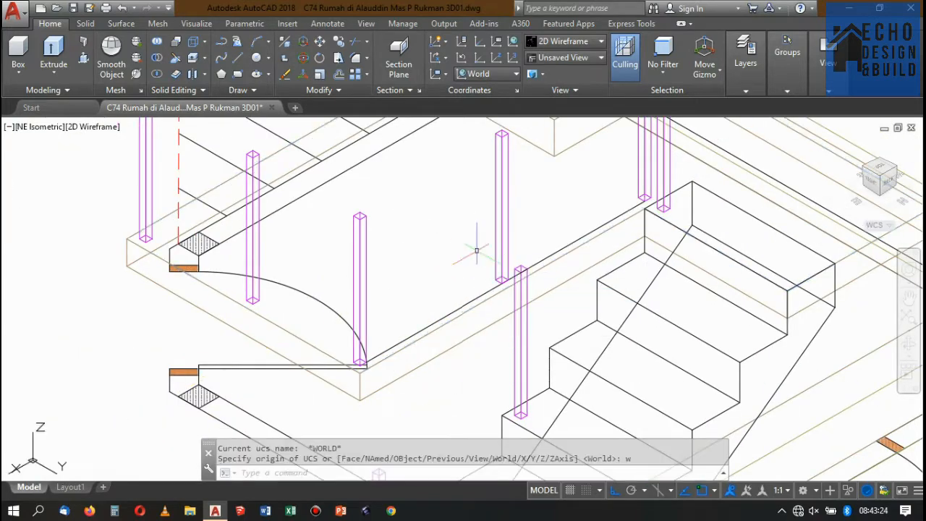
Measure the gap between the middle post and the outer corner post along the stairwell edge with a temporary linear dimension.
scroll(491, 275, "up", 2)
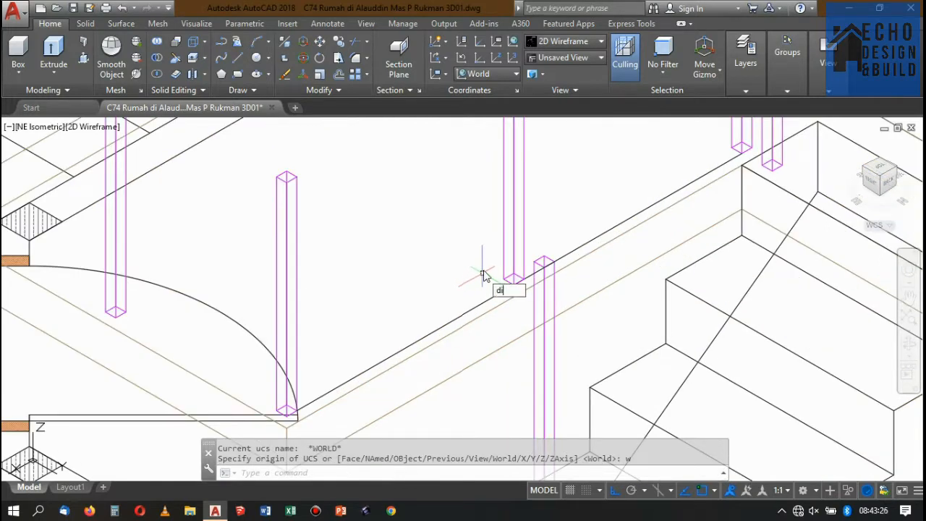
type("dimlin")
key("Return")
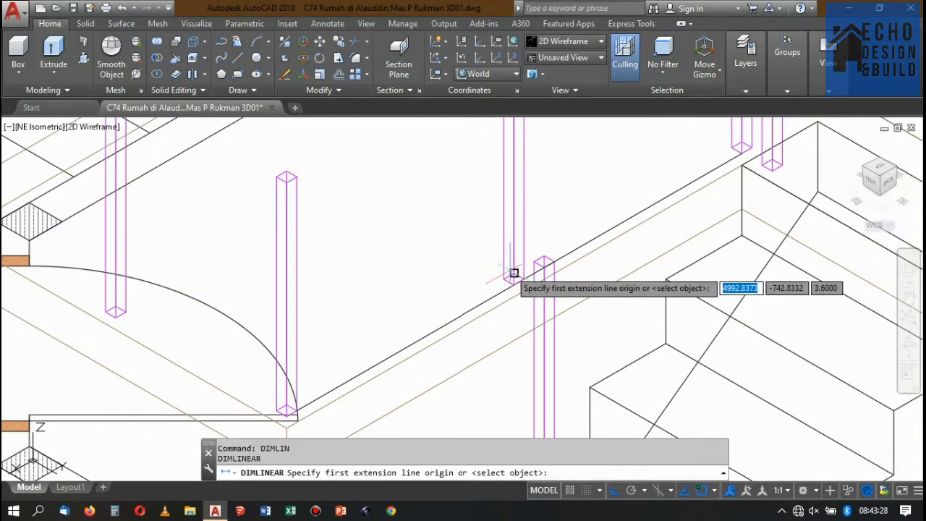
left_click(514, 284)
scroll(318, 390, "up", 2)
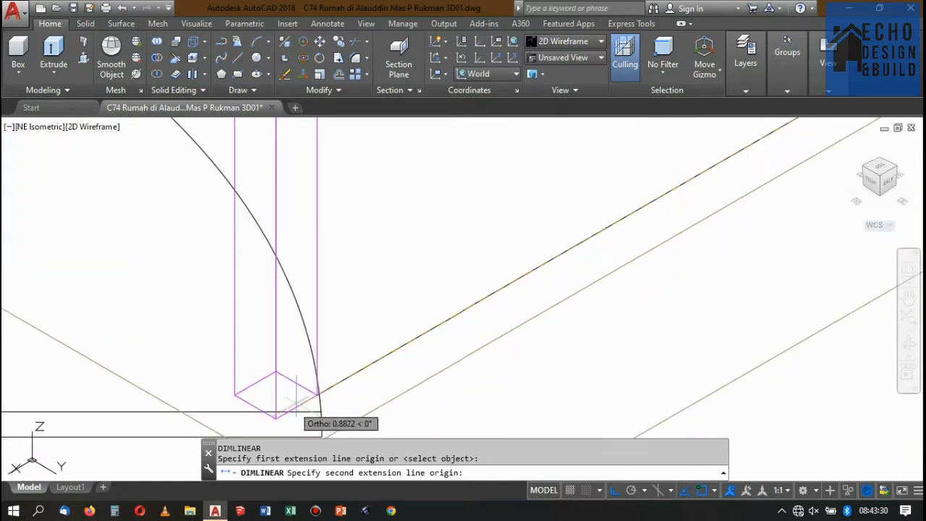
left_click(317, 394)
scroll(317, 395, "down", 8)
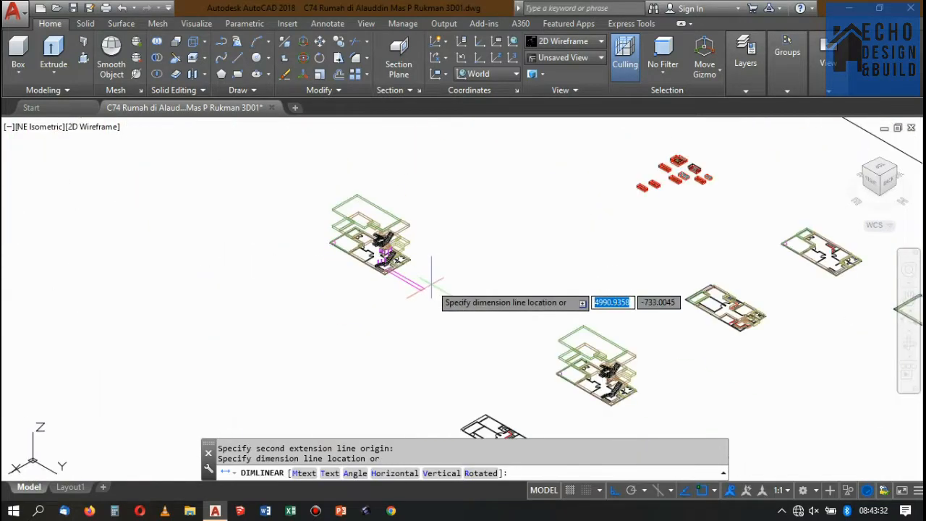
scroll(369, 196, "up", 6)
scroll(356, 291, "down", 8)
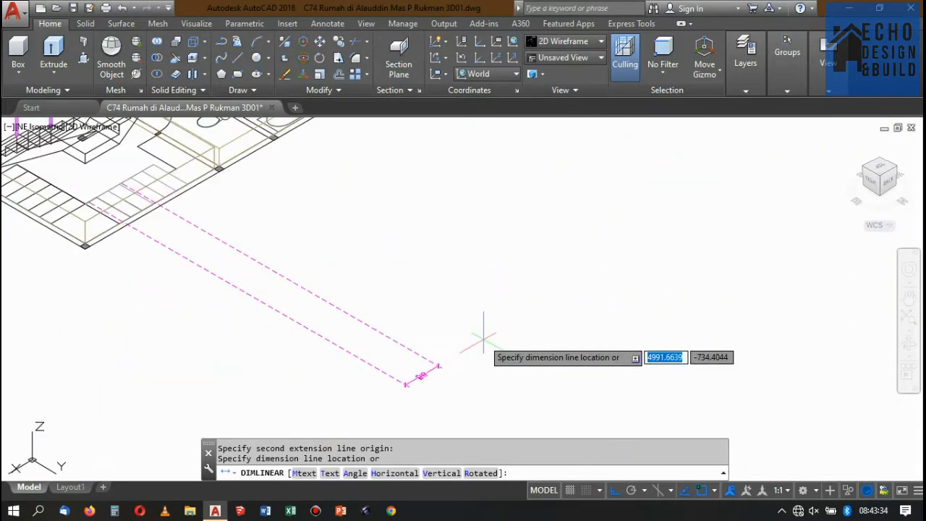
key("Escape")
Measure the distance between the far corner post and the outer corner post along the short slab edge with a temporary linear dimension.
scroll(455, 275, "up", 5)
scroll(455, 281, "up", 8)
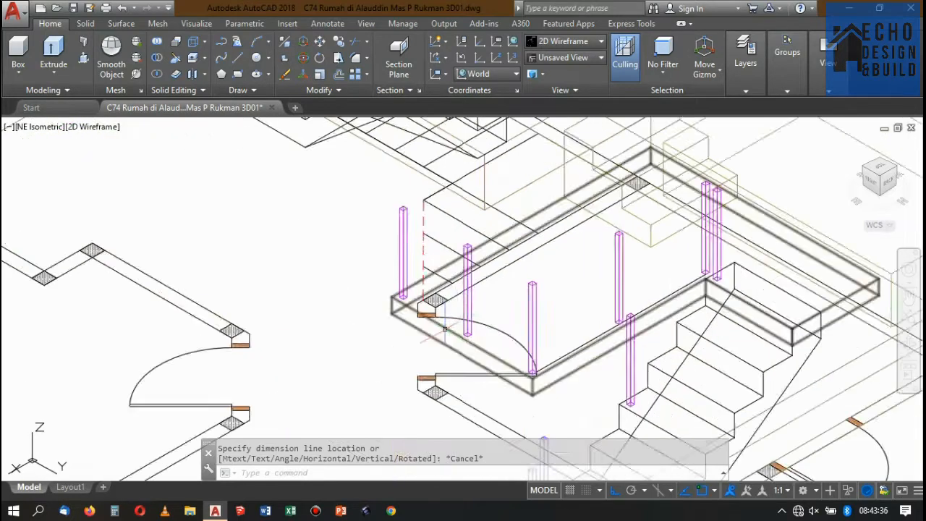
scroll(362, 244, "down", 2)
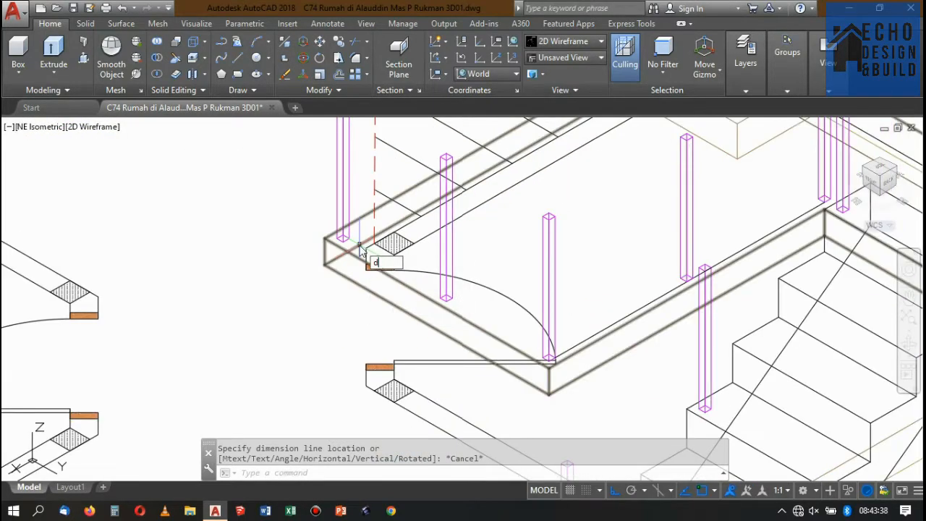
type("dimlin")
key("Return")
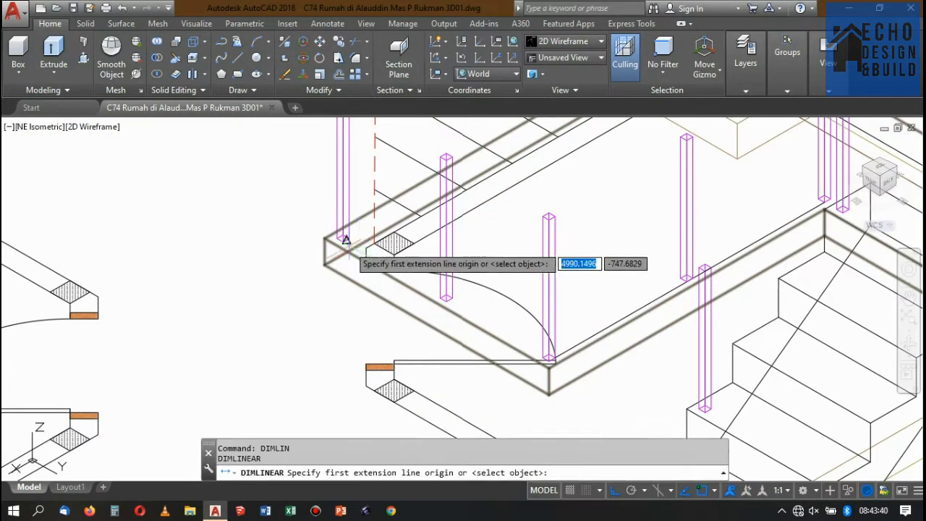
scroll(348, 243, "up", 3)
left_click(341, 228)
scroll(486, 248, "down", 4)
scroll(485, 248, "up", 4)
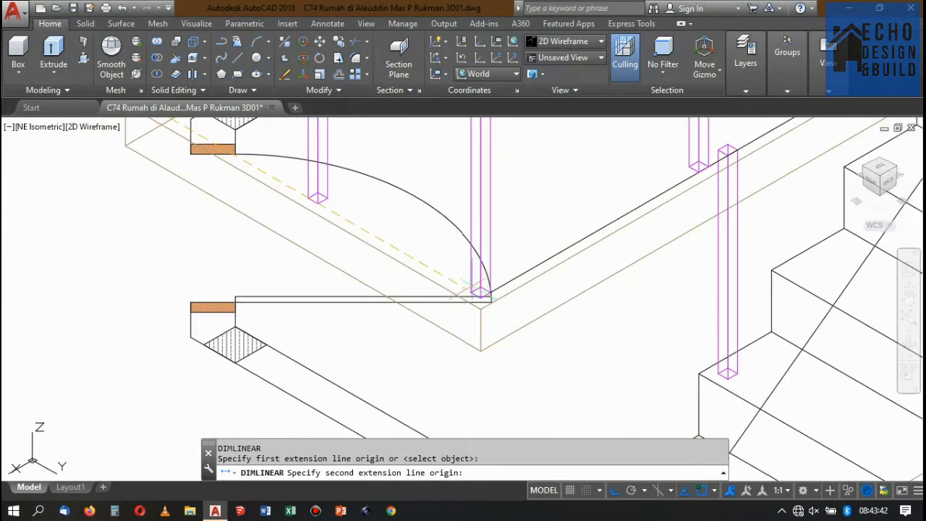
left_click(471, 283)
scroll(506, 225, "down", 4)
scroll(500, 232, "down", 3)
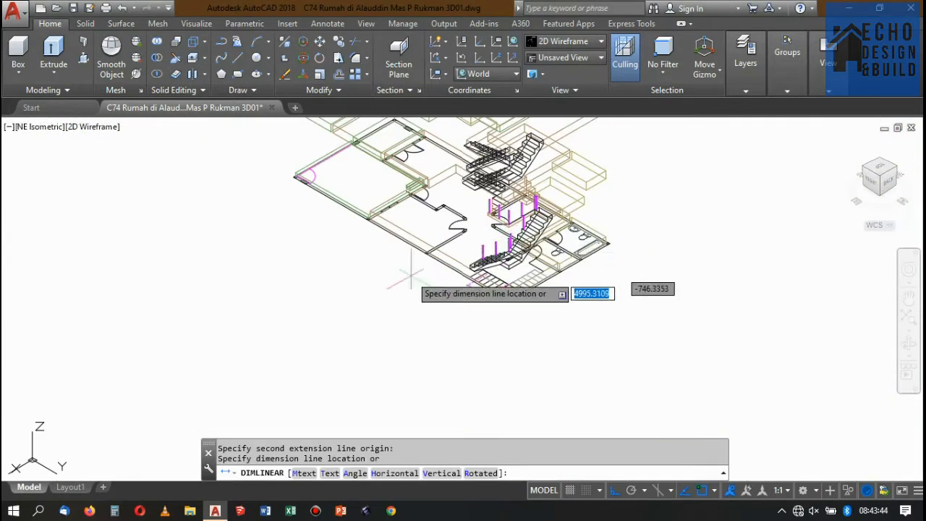
scroll(406, 304, "up", 5)
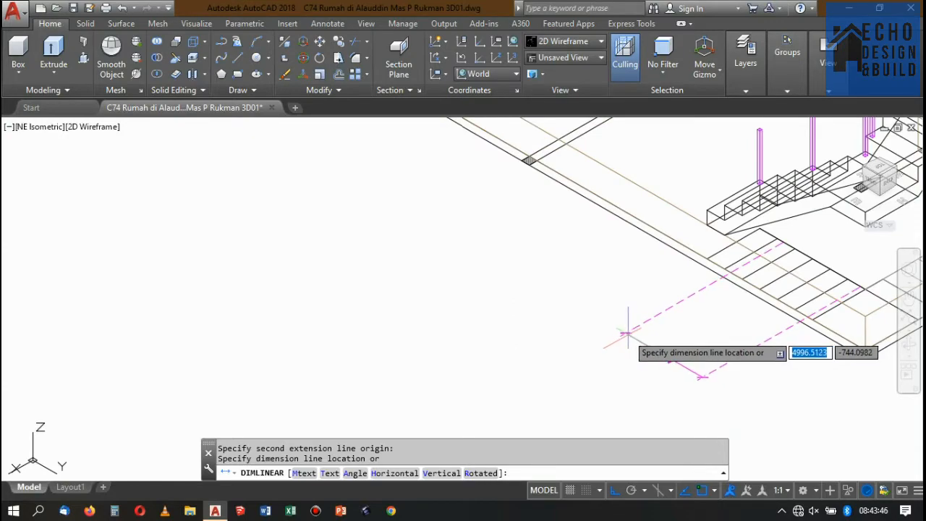
key("Escape")
Examine the placed railing posts around the upper floor's stairwell edges and along the staircase flights.
scroll(603, 321, "down", 3)
scroll(651, 275, "up", 6)
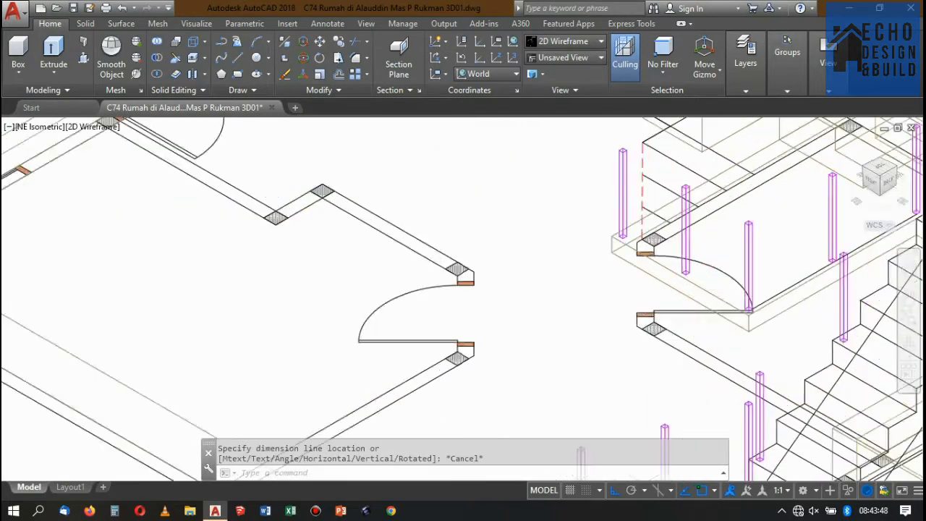
scroll(678, 230, "up", 3)
scroll(678, 232, "down", 5)
scroll(687, 237, "up", 6)
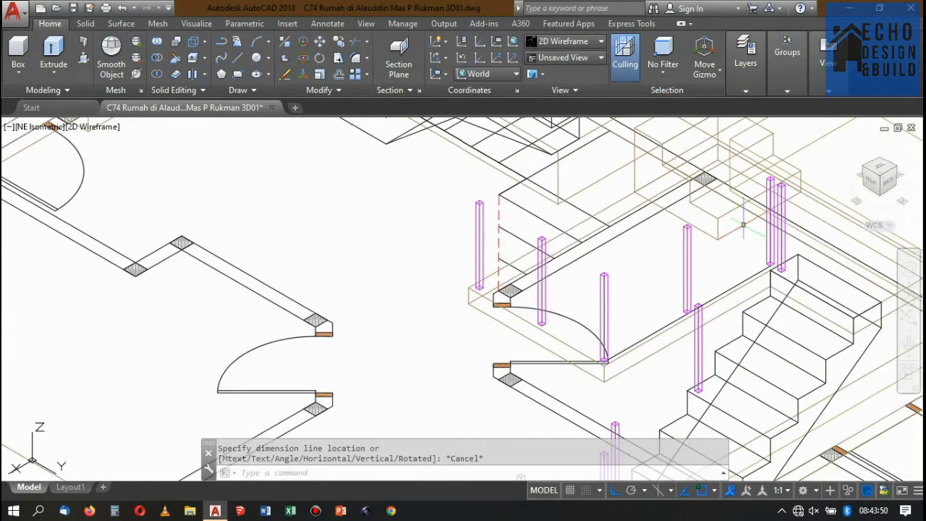
scroll(701, 242, "down", 2)
scroll(707, 241, "down", 4)
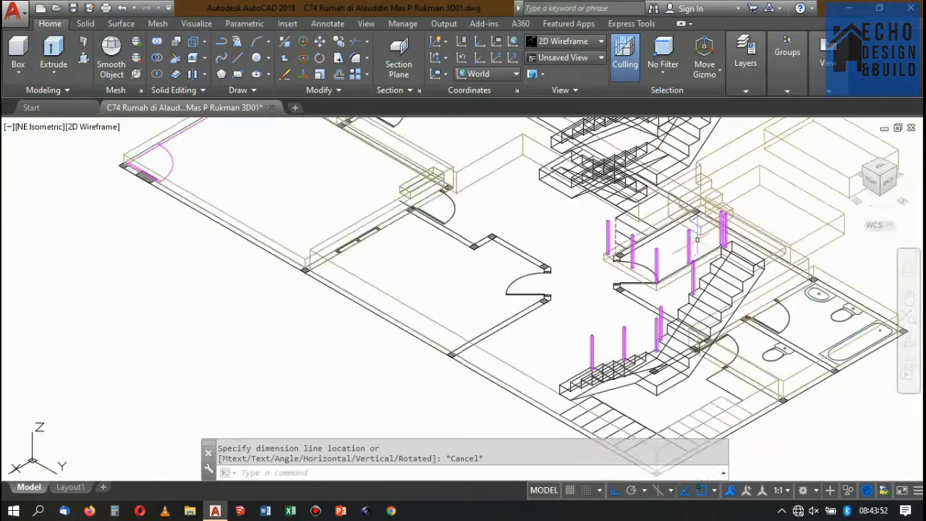
scroll(699, 236, "up", 4)
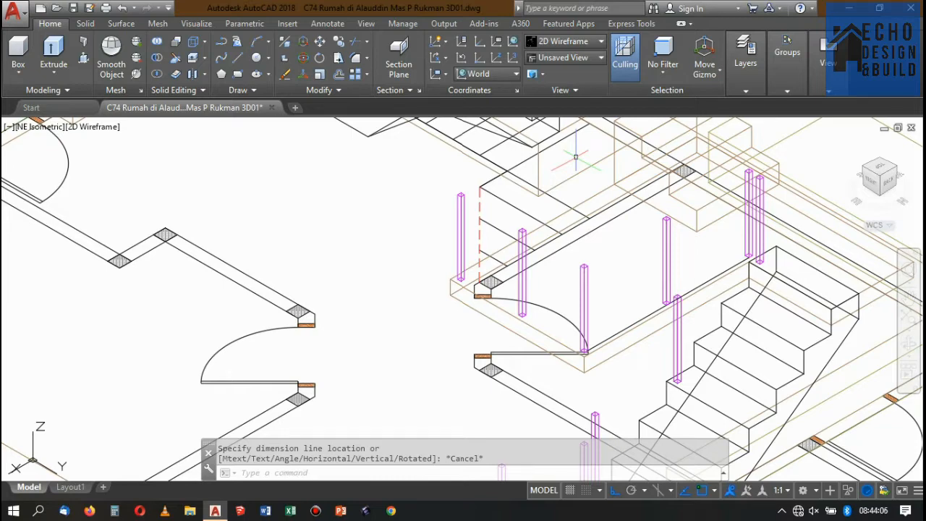
Copy the lowest railing post of the railed lower flight to the outer corner of the bottom step on the other staircase.
scroll(575, 156, "down", 6)
scroll(673, 190, "up", 3)
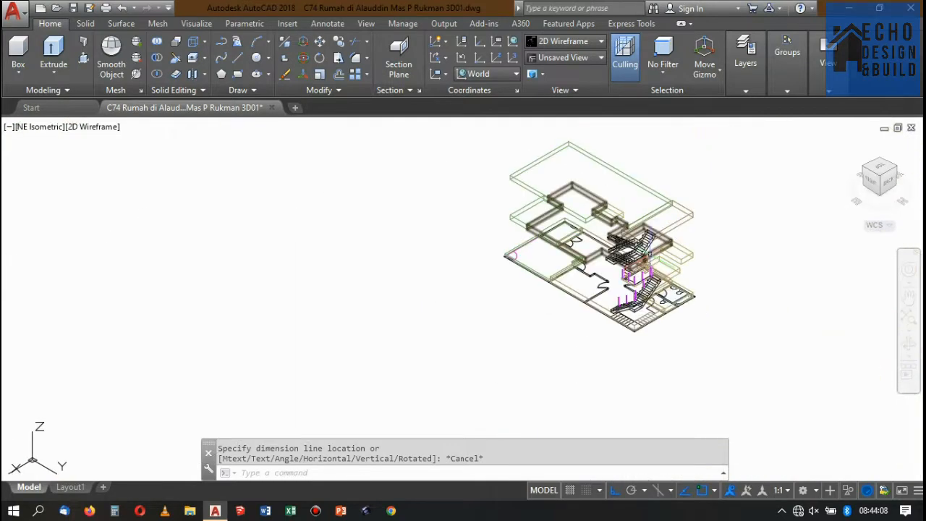
scroll(673, 190, "down", 5)
scroll(678, 217, "up", 3)
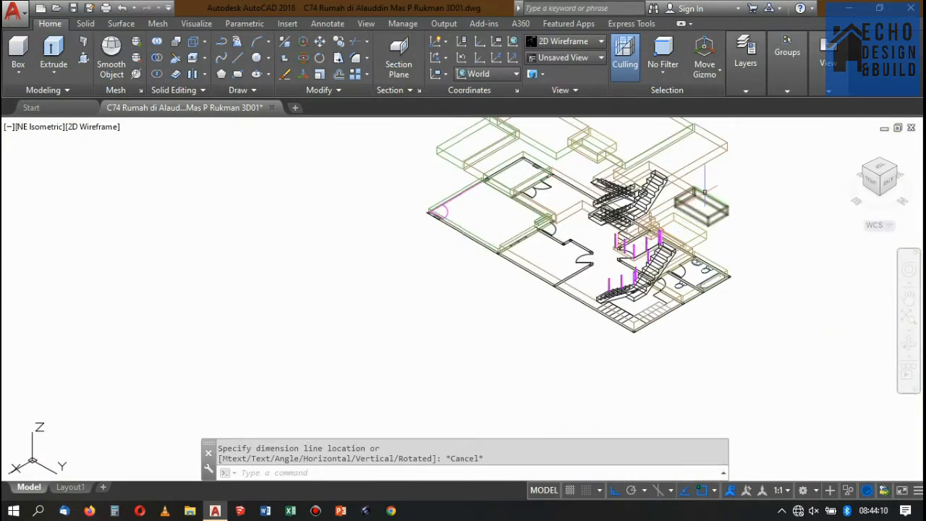
scroll(600, 285, "up", 5)
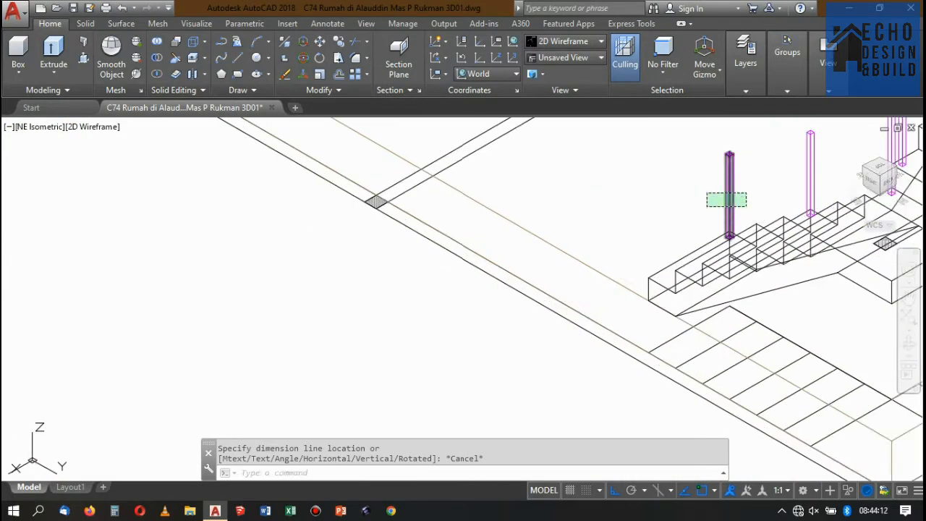
left_click(727, 199)
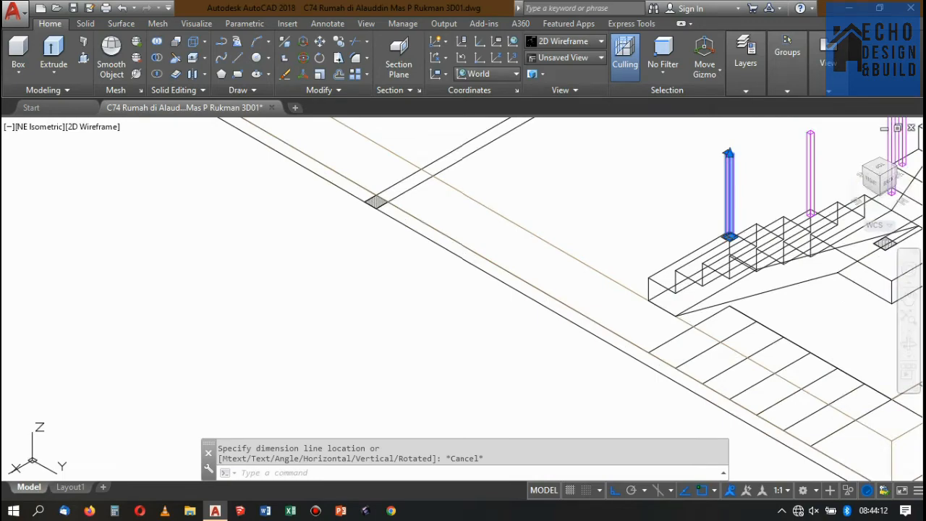
left_click(880, 160)
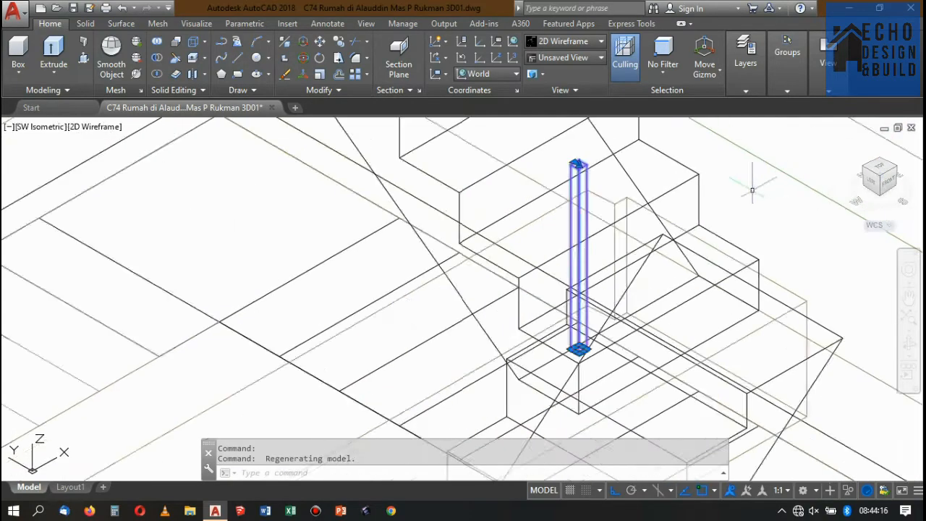
scroll(715, 207, "up", 6)
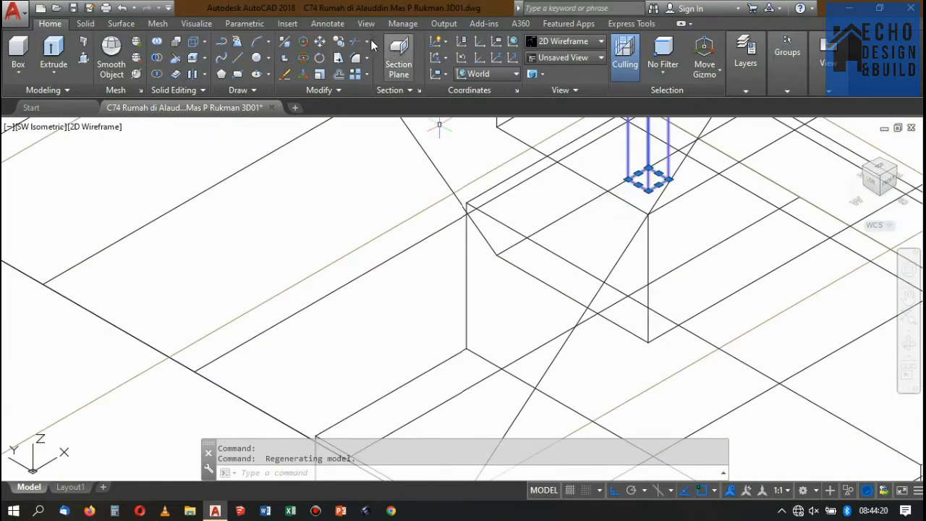
left_click(340, 42)
scroll(651, 210, "up", 2)
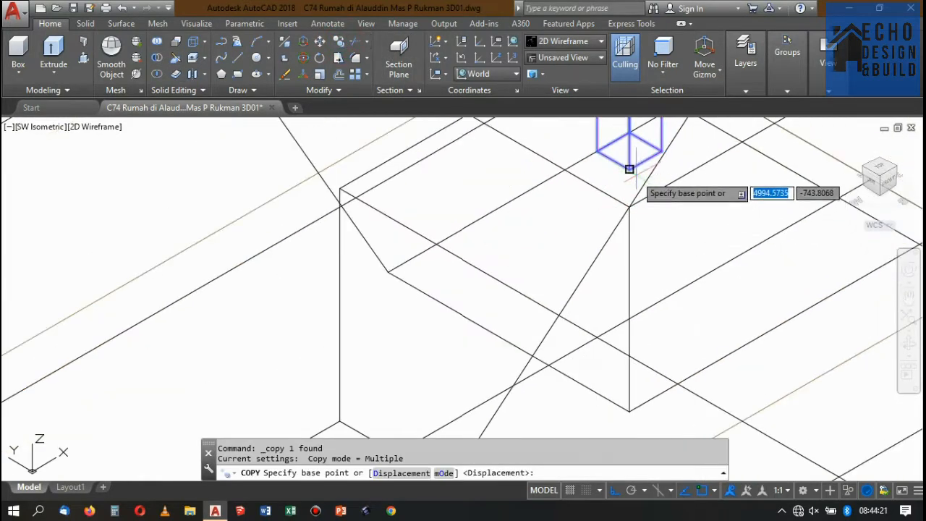
left_click(661, 150)
scroll(438, 130, "down", 5)
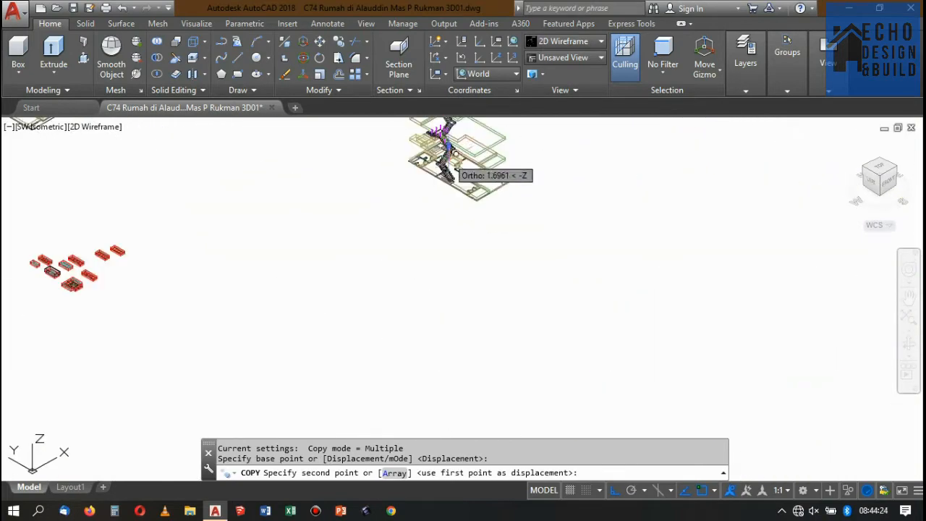
scroll(455, 201, "up", 4)
scroll(451, 199, "up", 3)
left_click(459, 196)
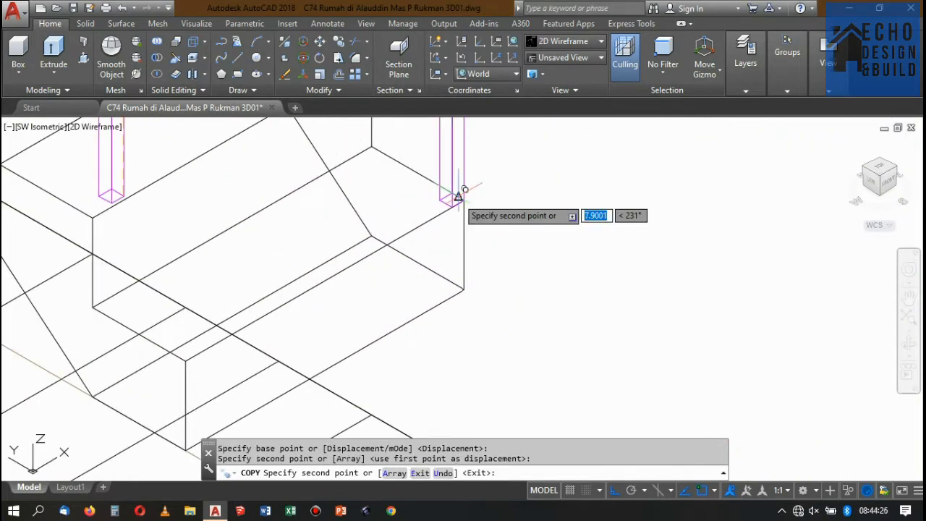
scroll(459, 196, "down", 2)
scroll(419, 234, "up", 2)
key("Return")
scroll(449, 217, "down", 3)
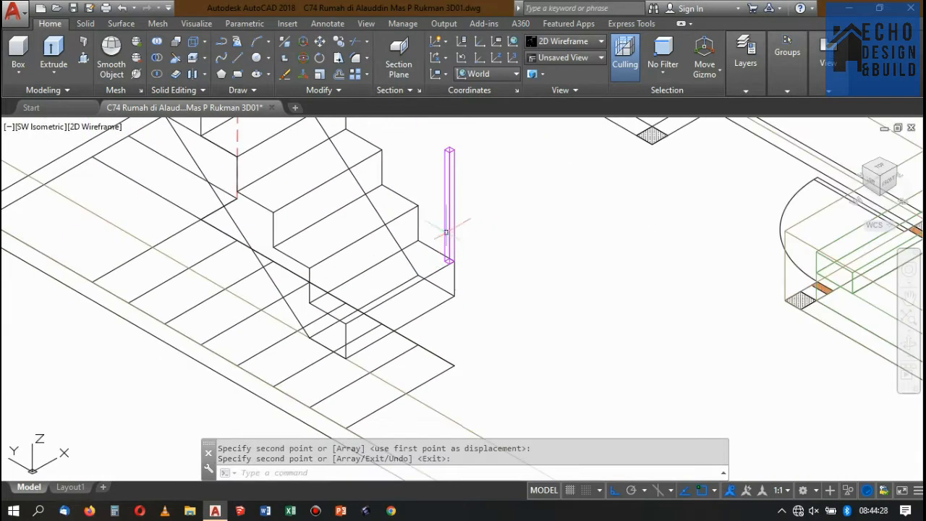
Examine the staircases and their railing lines in the ground-floor and upper-floor plans.
scroll(493, 271, "up", 3)
scroll(492, 271, "down", 5)
scroll(207, 197, "down", 4)
scroll(217, 260, "up", 5)
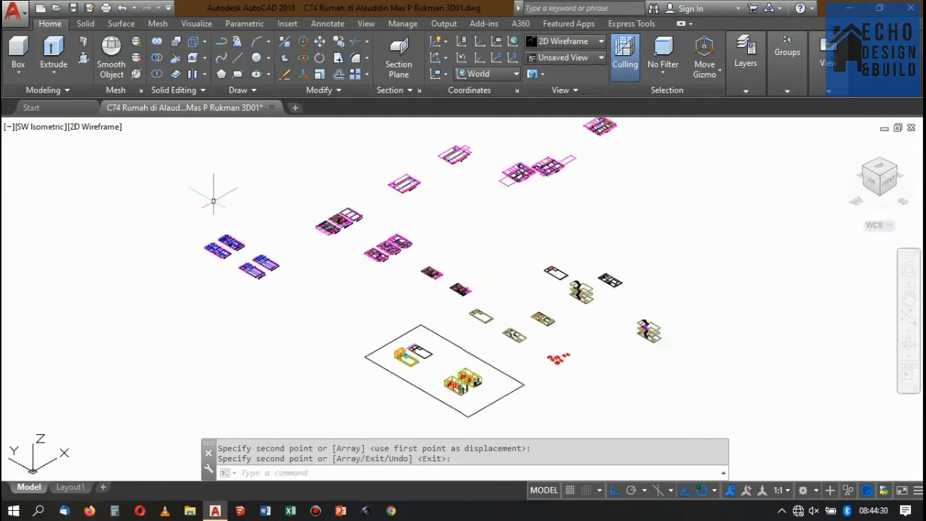
scroll(383, 263, "up", 6)
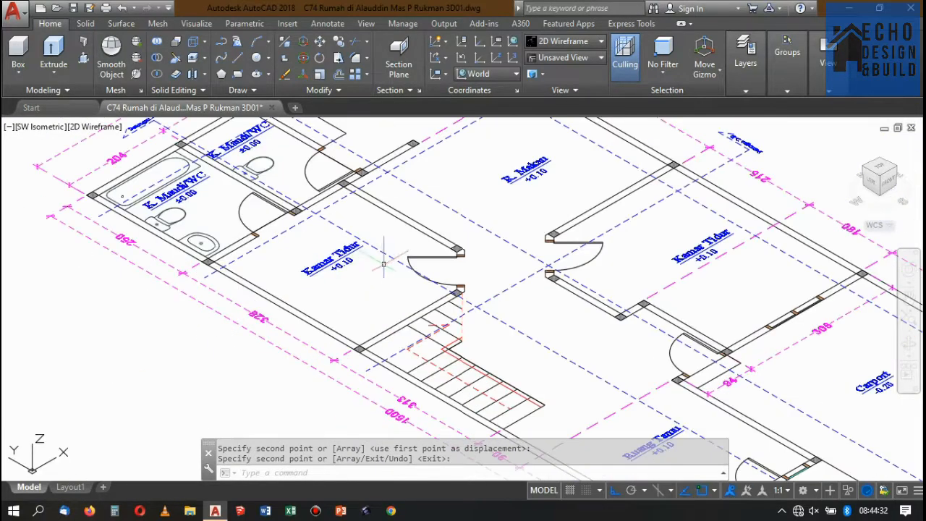
scroll(511, 414, "up", 3)
scroll(407, 238, "down", 5)
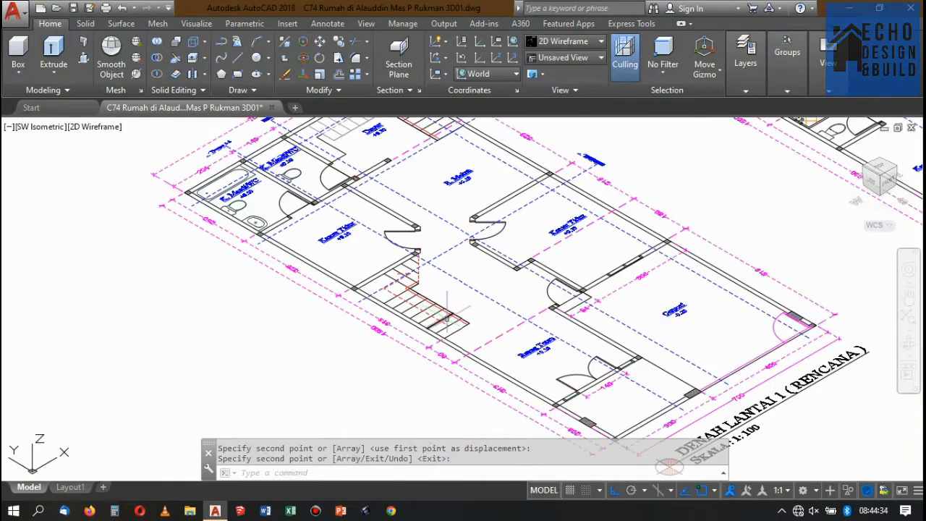
scroll(465, 307, "up", 4)
scroll(446, 318, "down", 5)
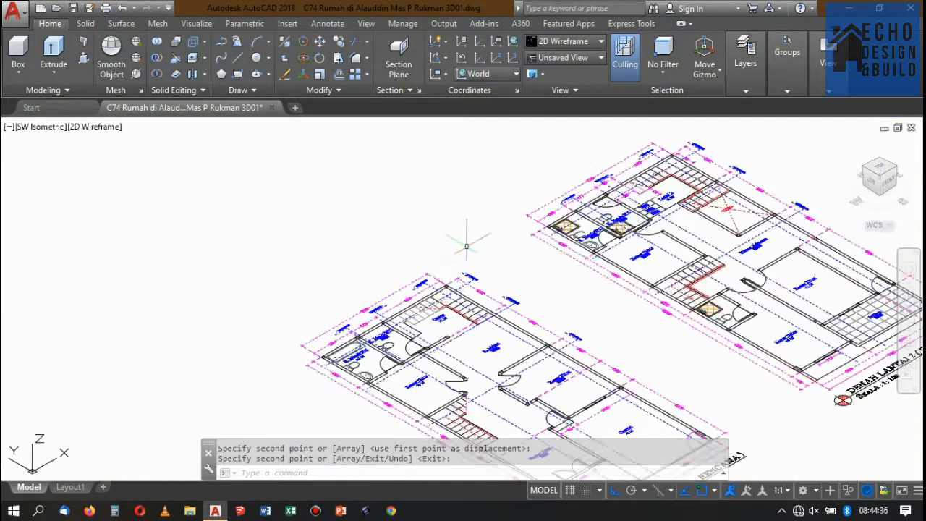
scroll(532, 295, "up", 5)
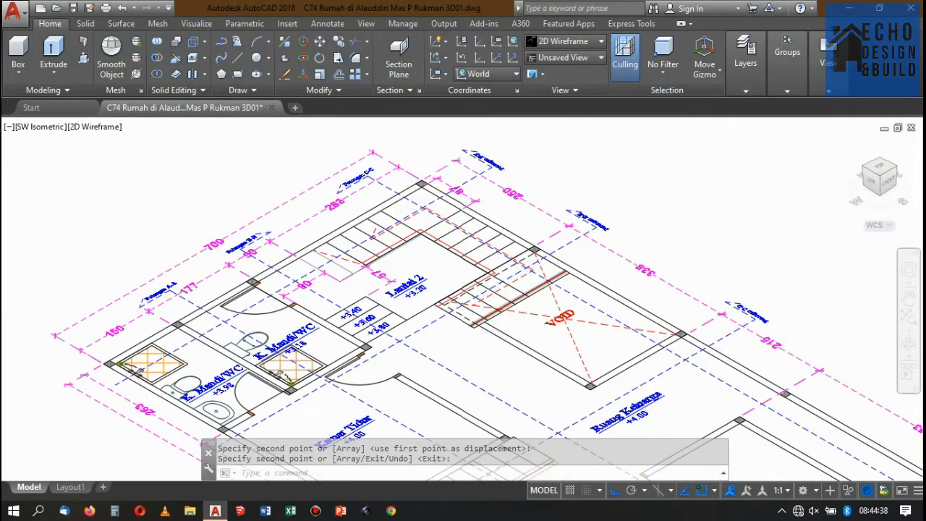
scroll(441, 326, "up", 5)
scroll(444, 346, "down", 3)
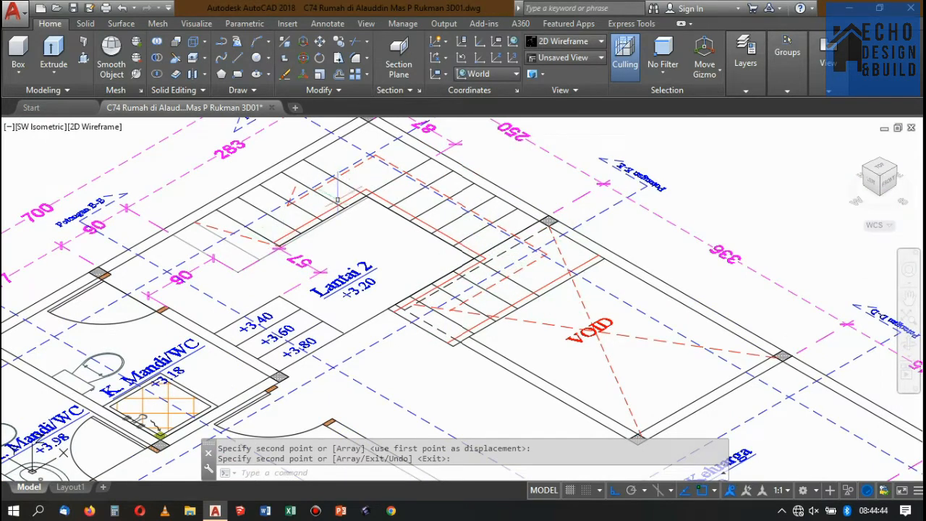
Look over the elevation and section drawings of the house for reference on the stairs.
scroll(337, 199, "down", 8)
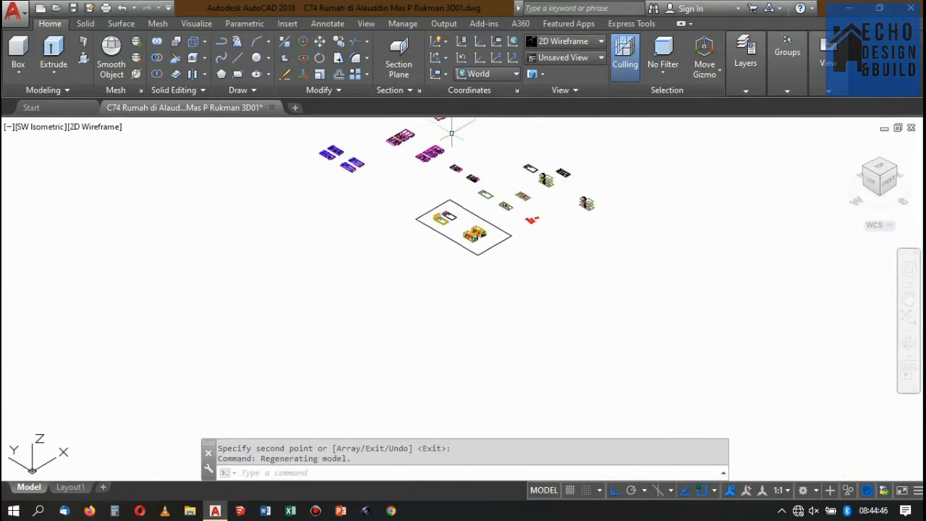
scroll(427, 188, "up", 8)
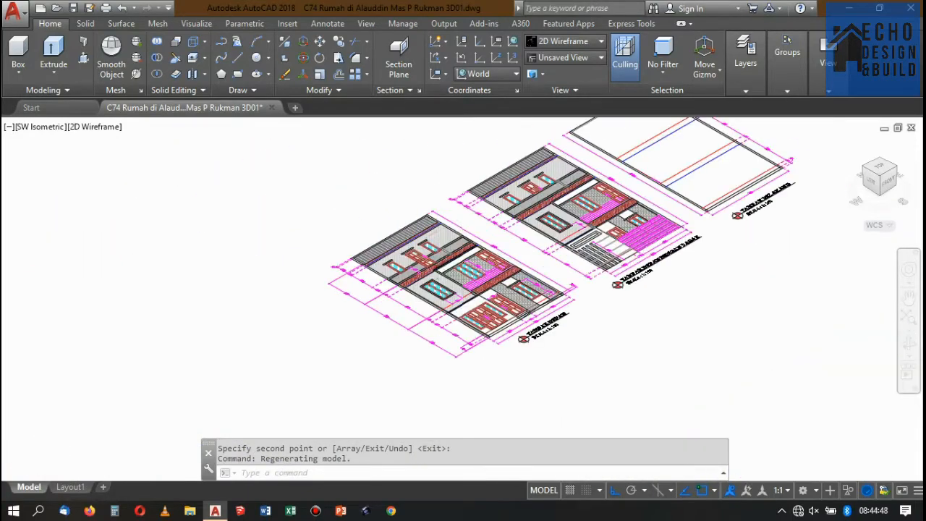
scroll(464, 255, "down", 6)
scroll(355, 196, "up", 6)
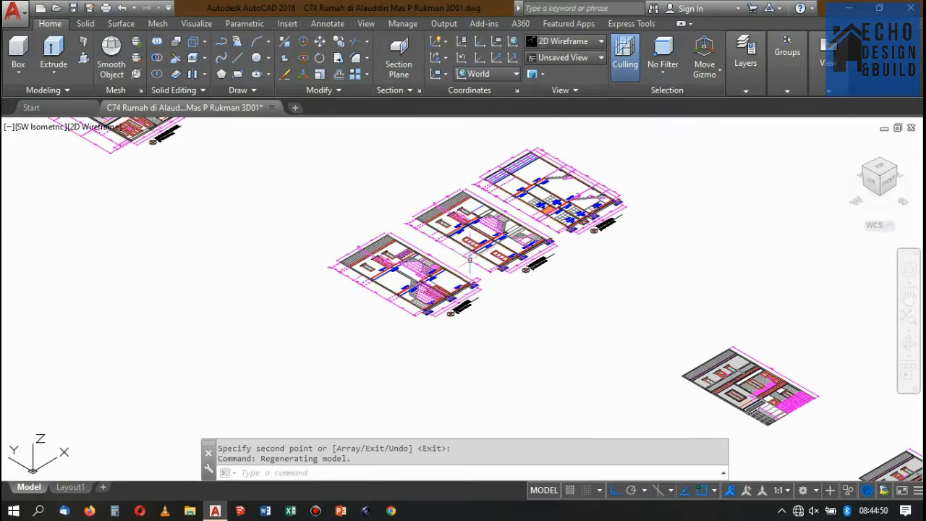
scroll(470, 260, "down", 6)
scroll(413, 200, "up", 6)
scroll(506, 275, "down", 6)
scroll(586, 306, "up", 2)
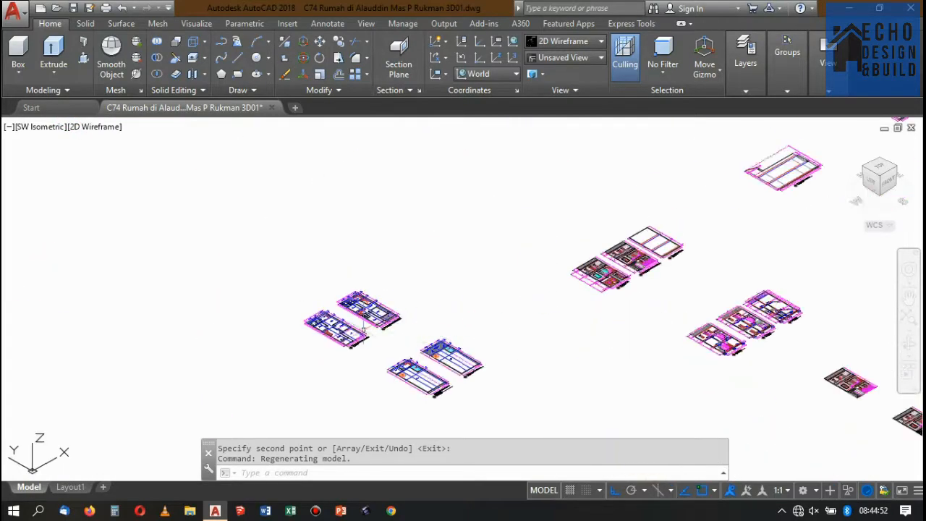
Examine the stairs beside the kitchen (Dapur) in the ground-floor plan and around Lantai 2 in the upper-floor plan.
scroll(364, 329, "up", 10)
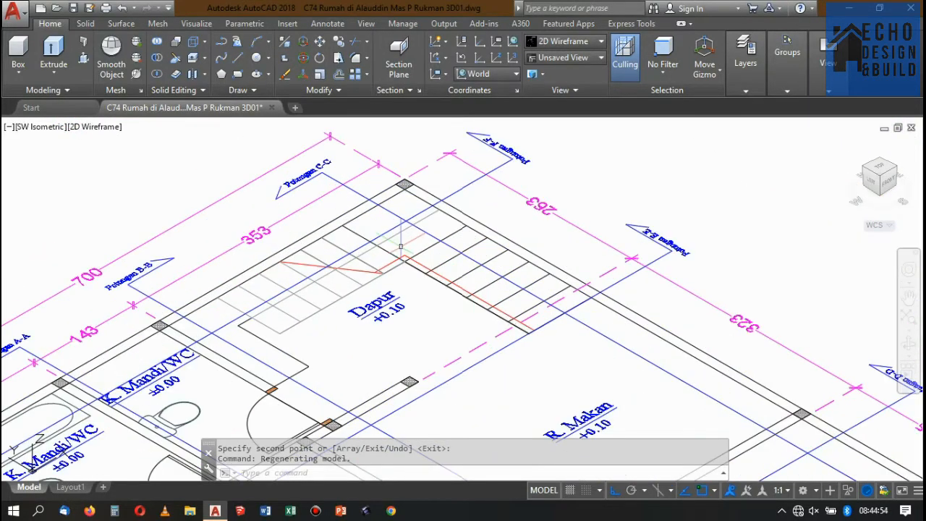
scroll(401, 246, "up", 2)
scroll(394, 253, "down", 8)
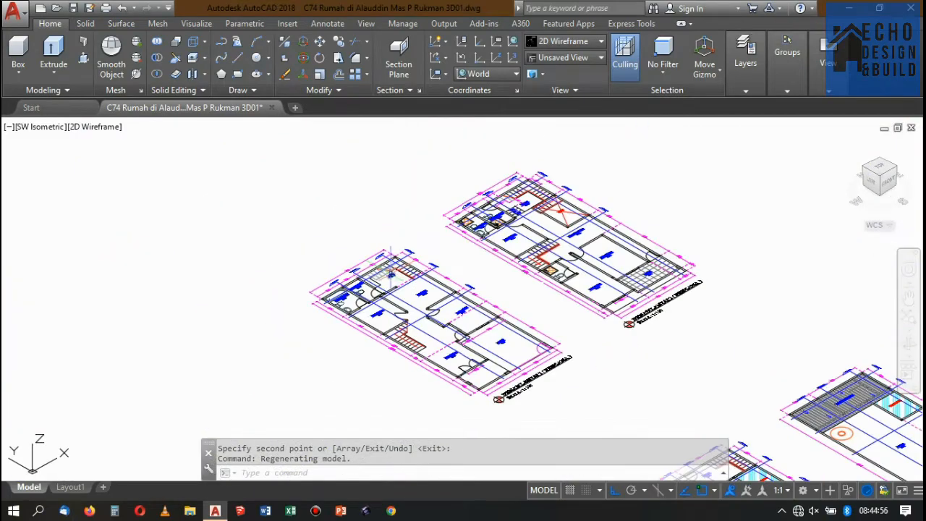
scroll(389, 272, "up", 6)
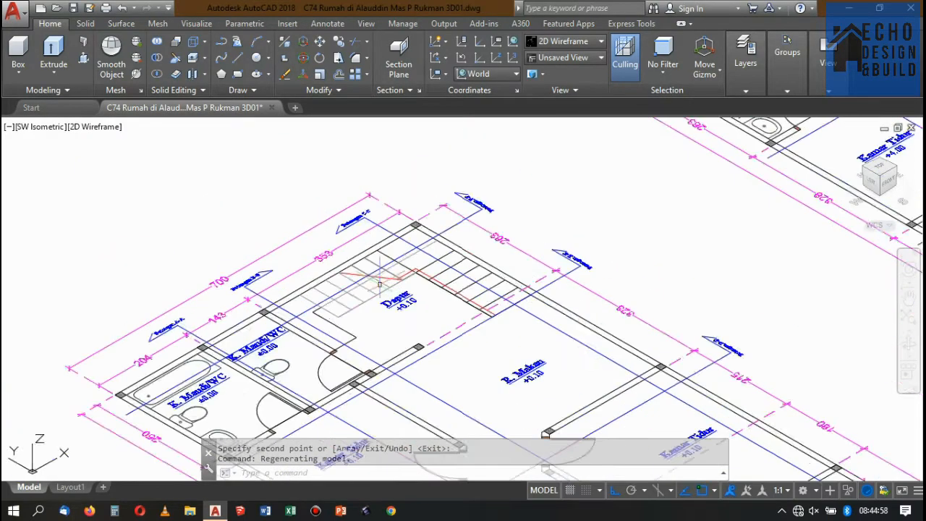
scroll(379, 279, "up", 2)
scroll(399, 265, "down", 9)
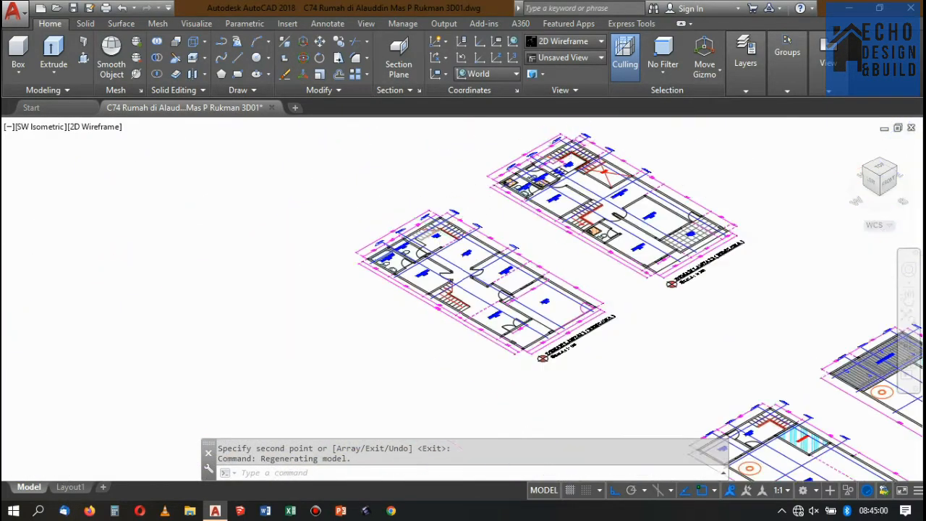
scroll(432, 246, "up", 8)
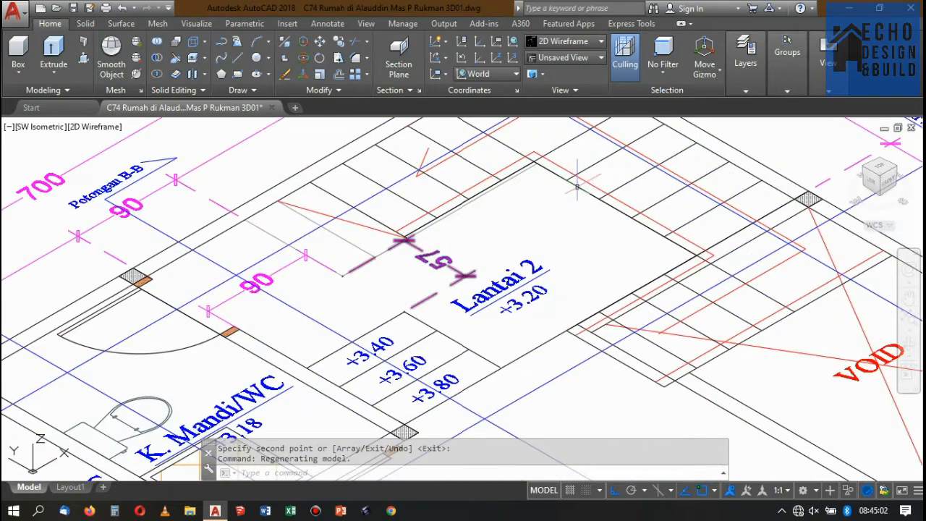
scroll(613, 211, "down", 10)
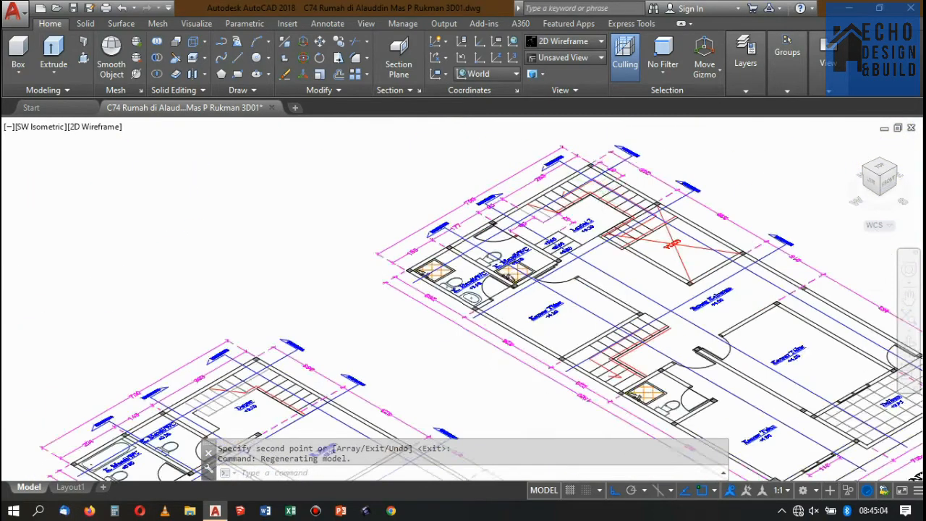
scroll(579, 177, "up", 6)
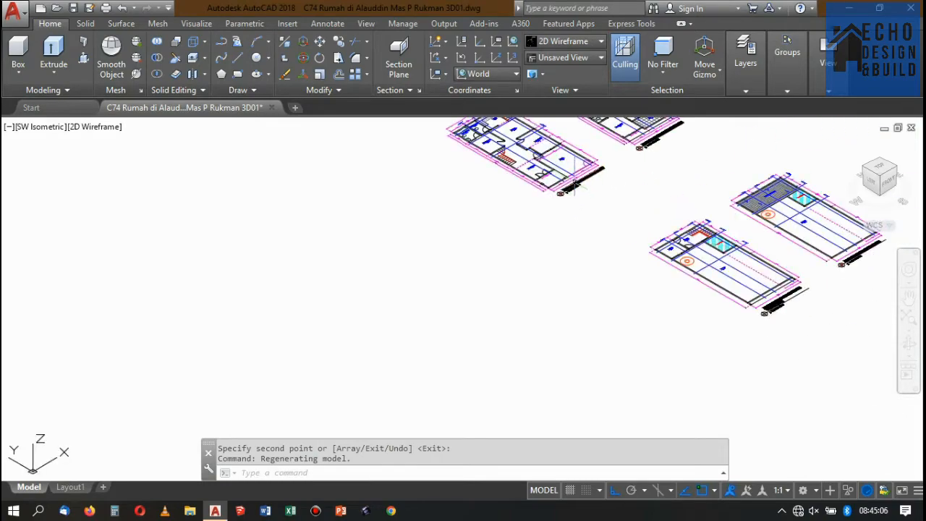
Look over the separate 3D floor models and the stacked house models in the drawing.
scroll(581, 178, "down", 9)
scroll(581, 178, "up", 6)
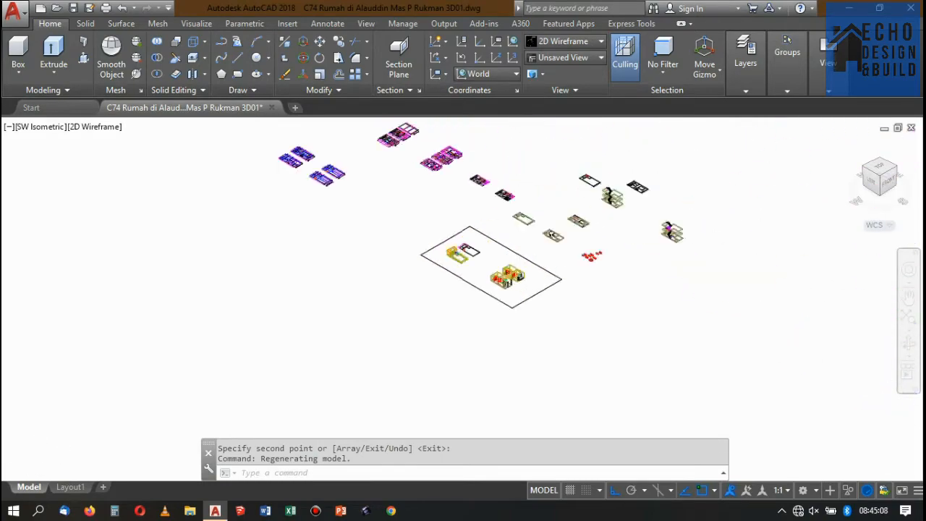
scroll(517, 226, "down", 1)
scroll(532, 244, "up", 1)
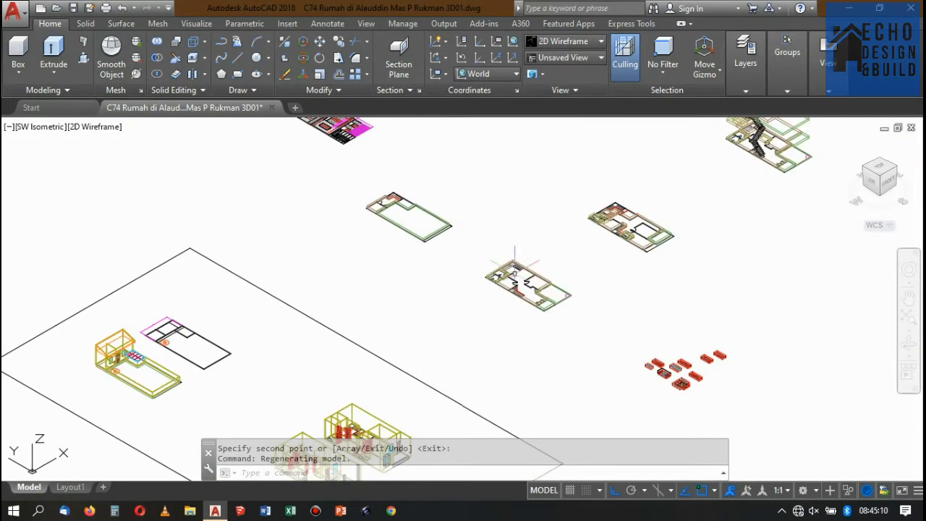
scroll(514, 273, "up", 3)
scroll(515, 236, "down", 6)
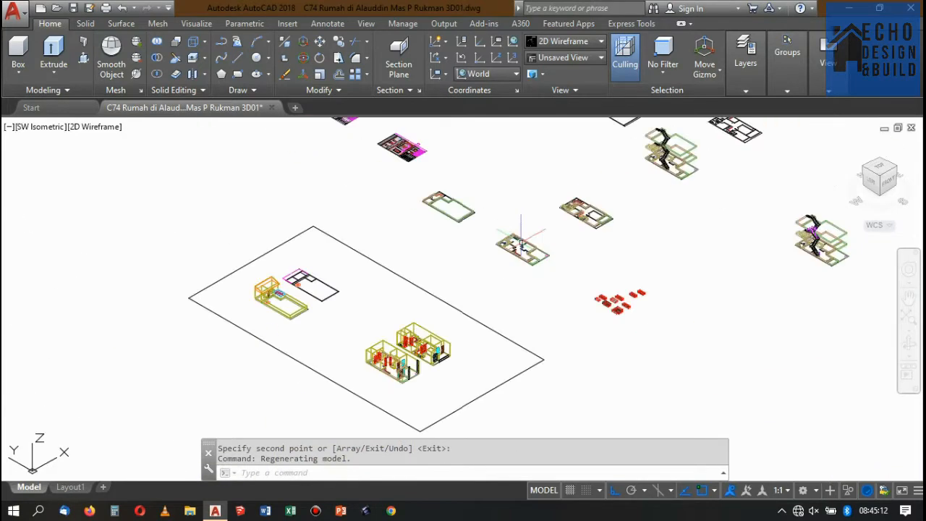
scroll(434, 329, "up", 3)
scroll(434, 329, "down", 2)
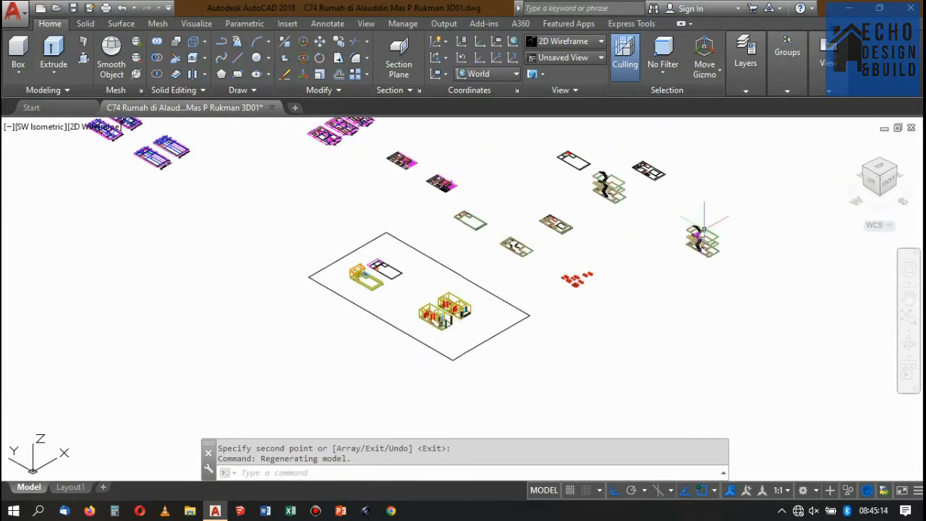
scroll(703, 221, "up", 6)
scroll(535, 269, "down", 4)
scroll(506, 194, "down", 3)
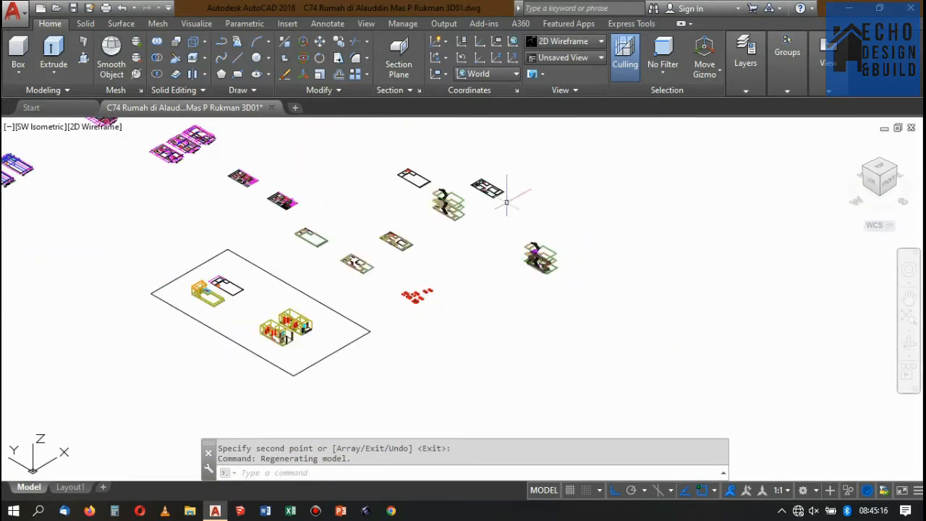
Move the railing post on the first flight's bottom tread inward from the tread's outer corner.
scroll(593, 302, "up", 6)
scroll(569, 293, "up", 8)
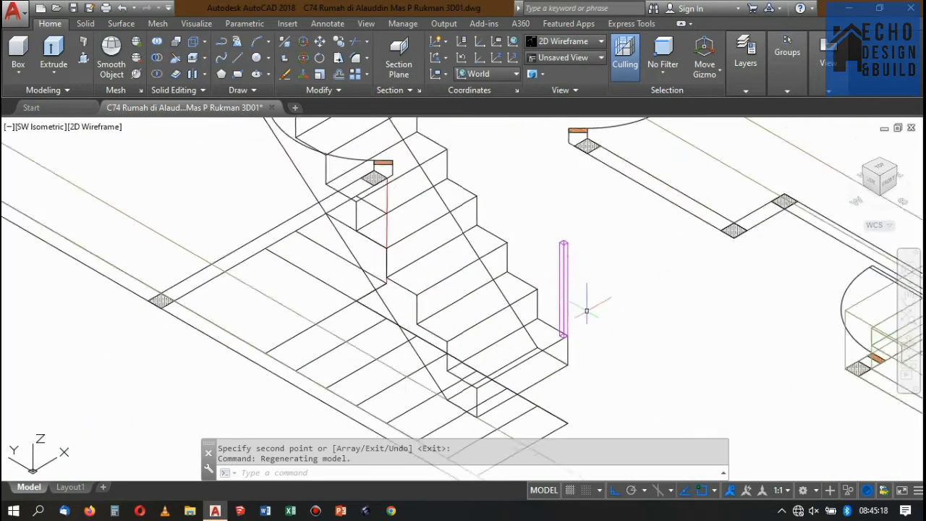
left_click(564, 302)
left_click(553, 285)
scroll(571, 327, "up", 2)
scroll(570, 327, "up", 3)
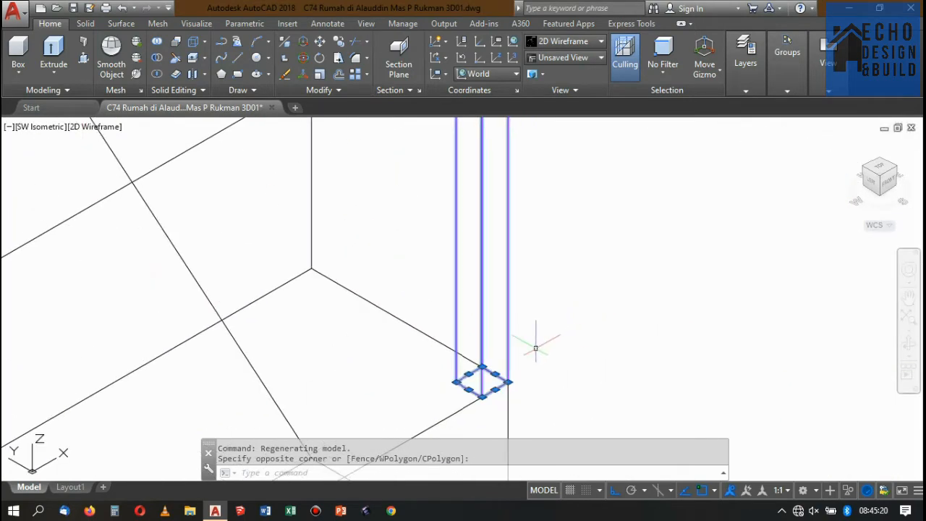
type("m")
key("Return")
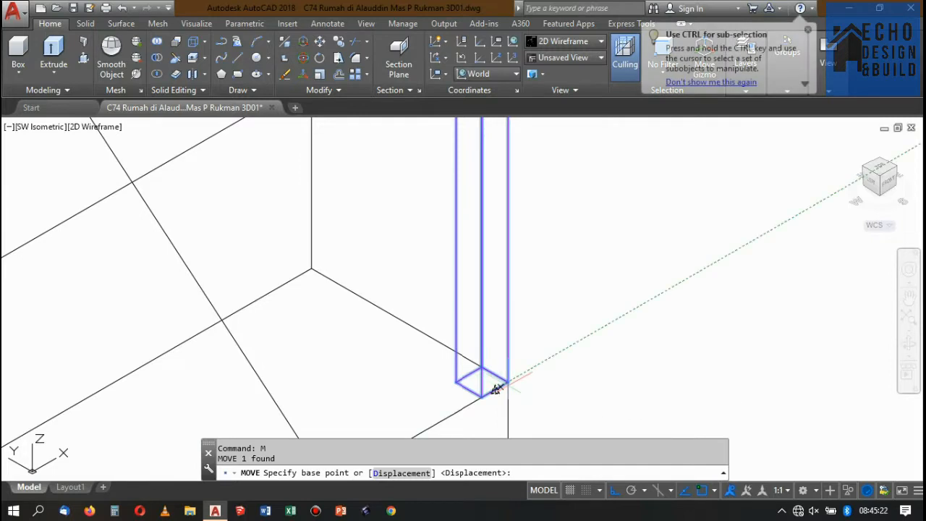
left_click(509, 382)
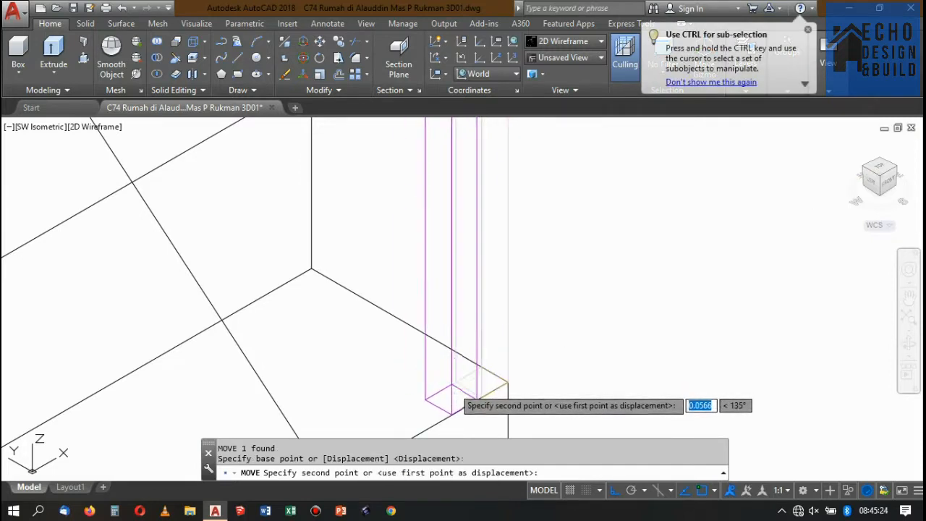
left_click(495, 364)
scroll(495, 364, "down", 5)
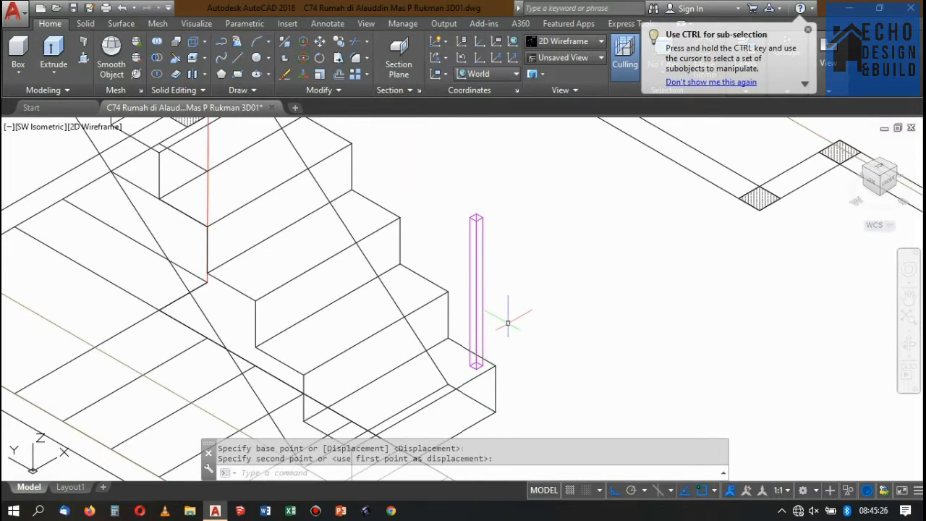
Copy the bottom railing post to the outer corner of the third tread, with Ortho off and the bottom tread's corner as base point.
key("F8")
left_click(506, 292)
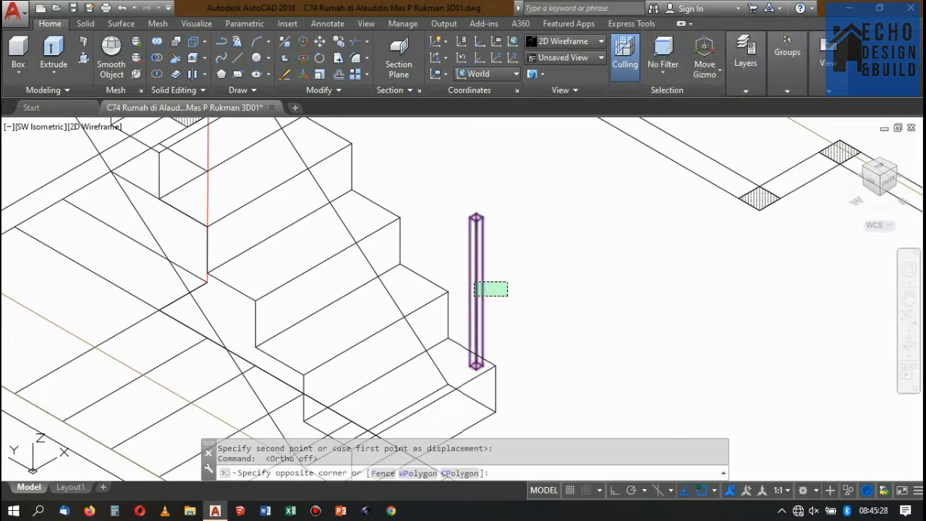
left_click(474, 282)
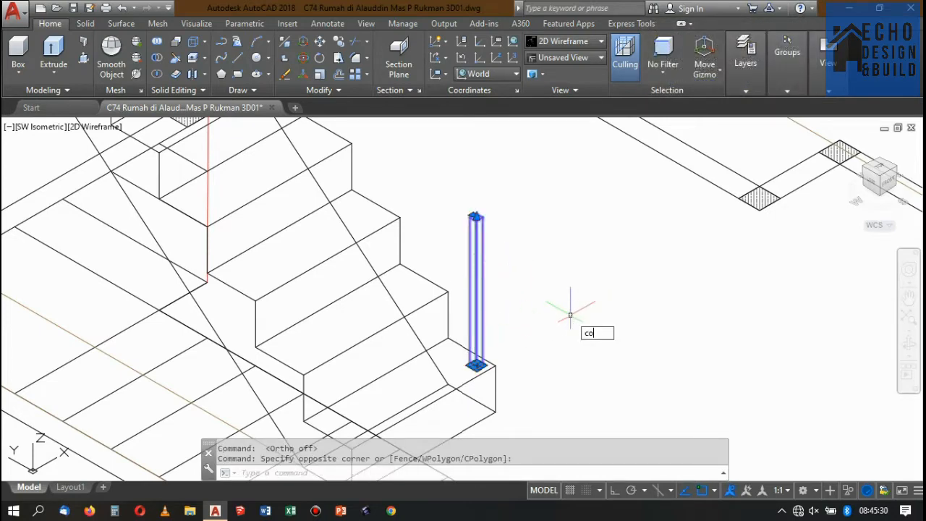
type("co")
key("Return")
scroll(506, 369, "up", 5)
left_click(482, 389)
scroll(483, 390, "down", 4)
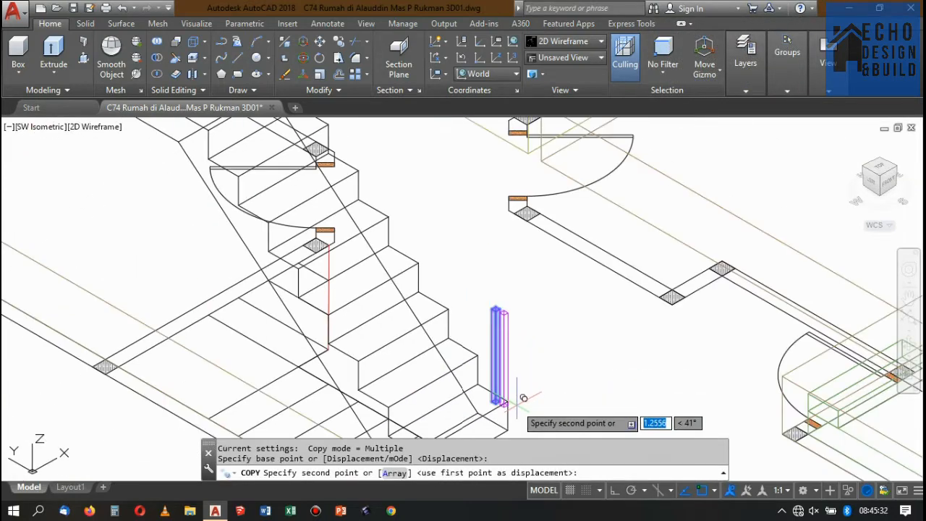
scroll(443, 348, "up", 2)
scroll(449, 282, "down", 2)
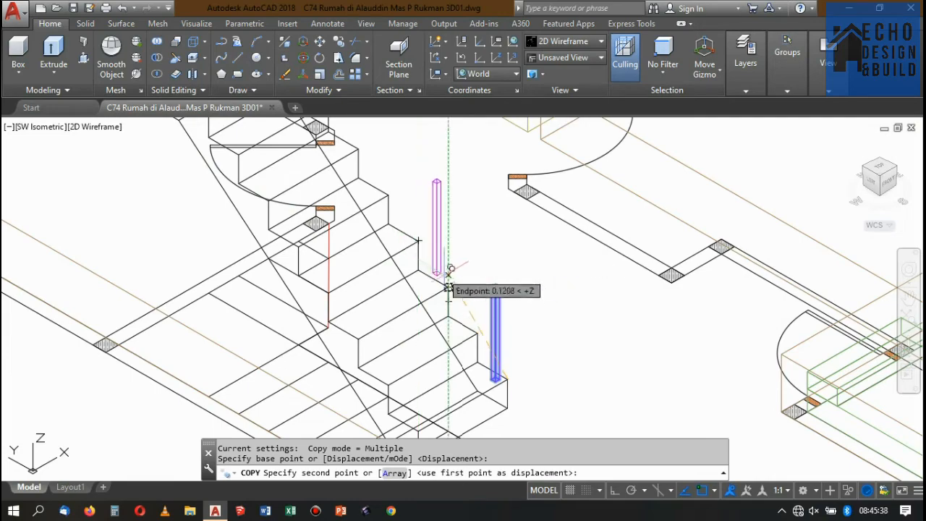
left_click(447, 287)
Place further post copies on the fifth and seventh treads of the first flight and the first tread above the landing.
scroll(459, 300, "down", 3)
scroll(459, 297, "up", 5)
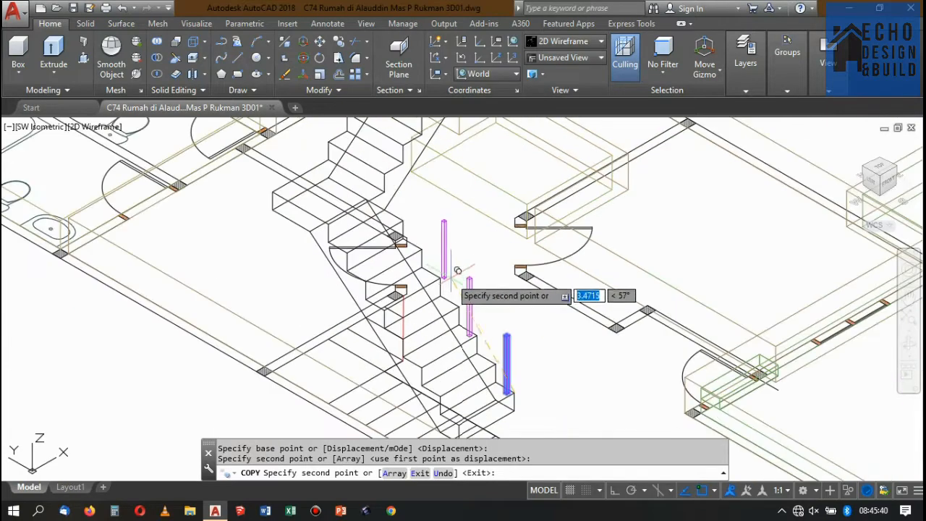
scroll(458, 296, "up", 4)
left_click(424, 262)
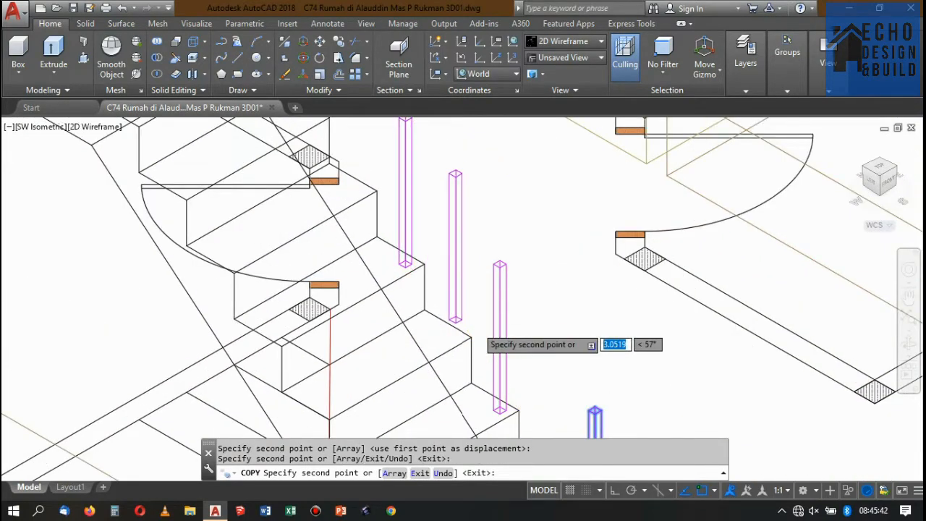
scroll(477, 329, "down", 4)
scroll(452, 274, "up", 5)
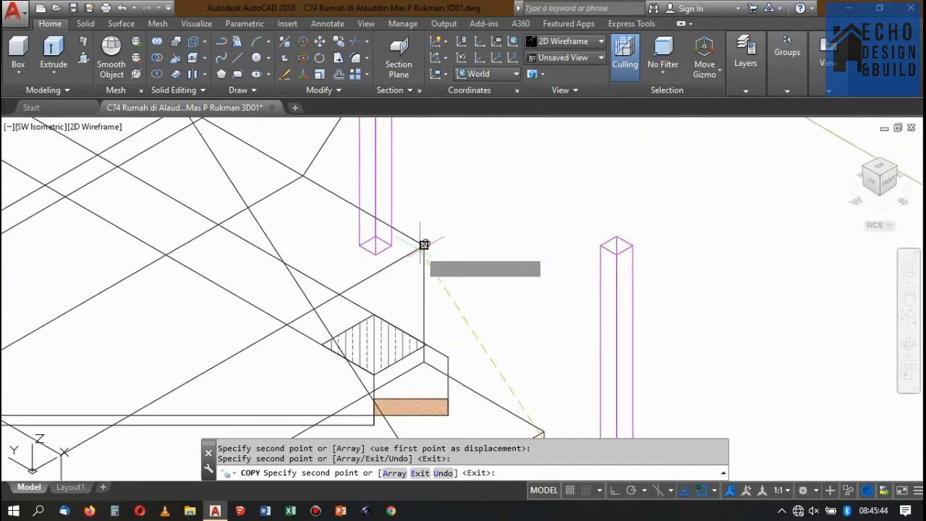
left_click(424, 244)
scroll(444, 289, "down", 5)
scroll(427, 290, "up", 6)
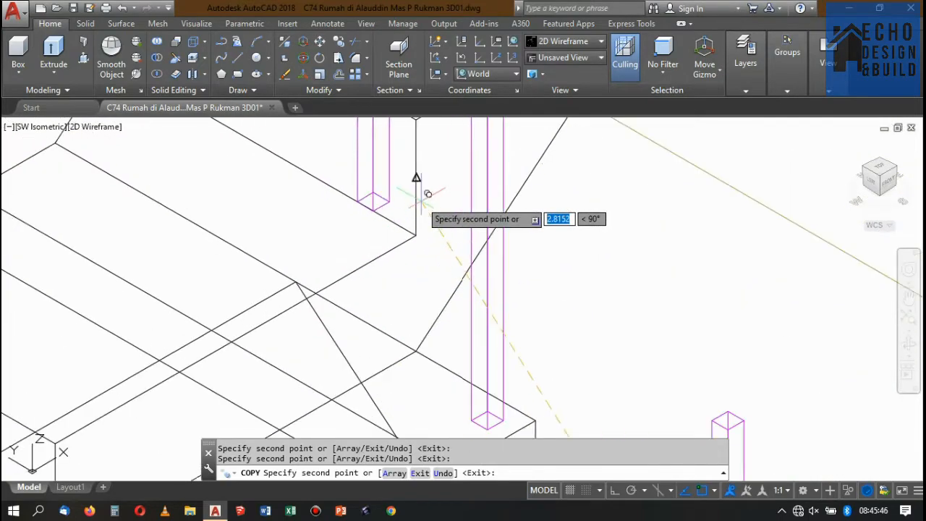
scroll(416, 235, "down", 6)
scroll(416, 239, "up", 3)
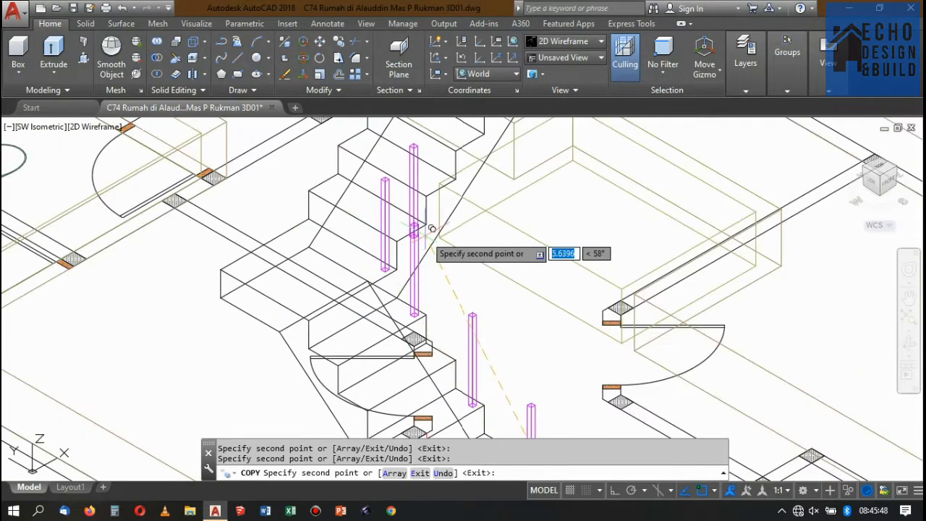
key("Return")
Copy the post on the second flight's first tread to the outer corner of the next tread up.
scroll(387, 267, "up", 6)
left_click(415, 292)
left_click(400, 285)
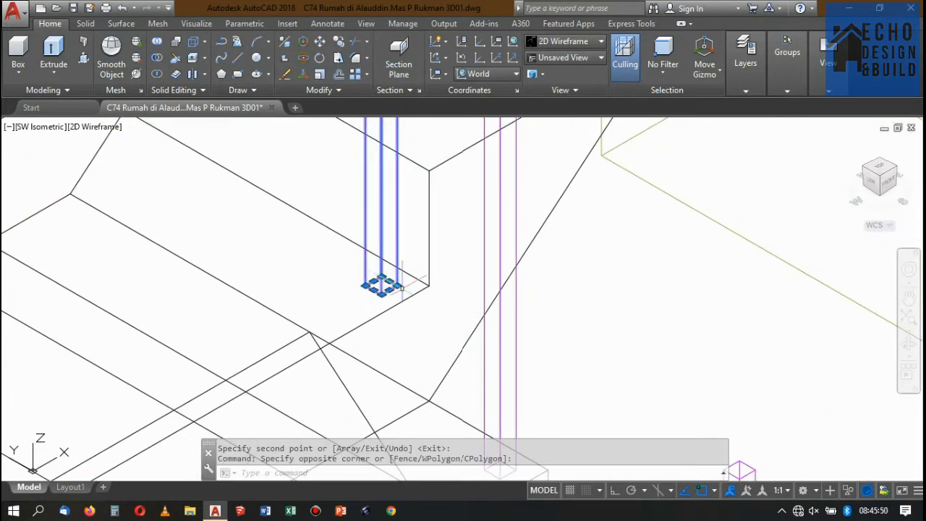
type("co")
key("Return")
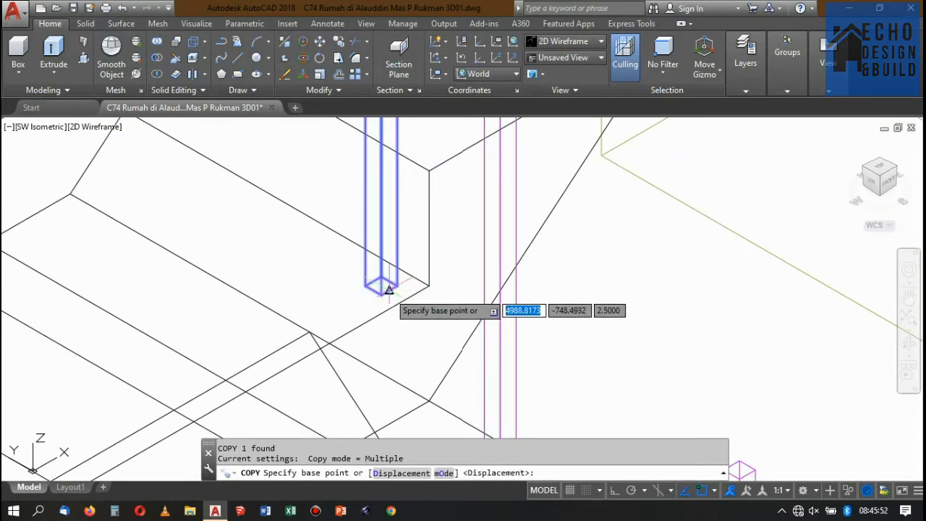
left_click(382, 289)
left_click(429, 170)
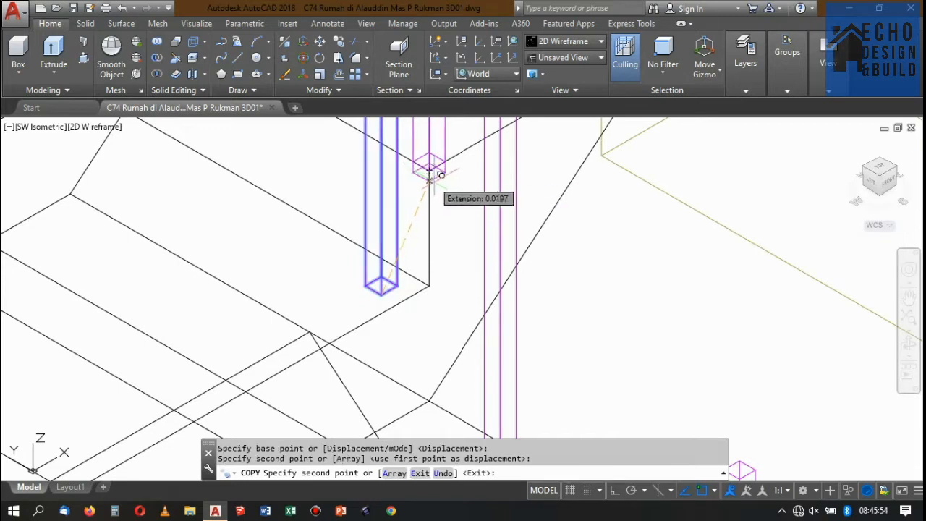
scroll(426, 168, "down", 3)
scroll(463, 195, "up", 4)
key("Return")
Move the new post on the second flight inward from the tread's outer corner.
left_click(484, 187)
left_click(454, 210)
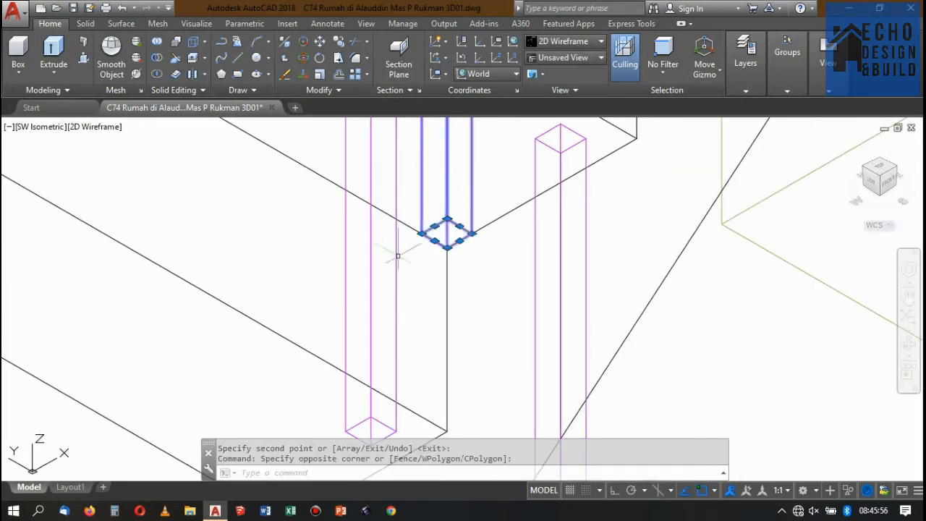
type("m")
key("Return")
left_click(447, 247)
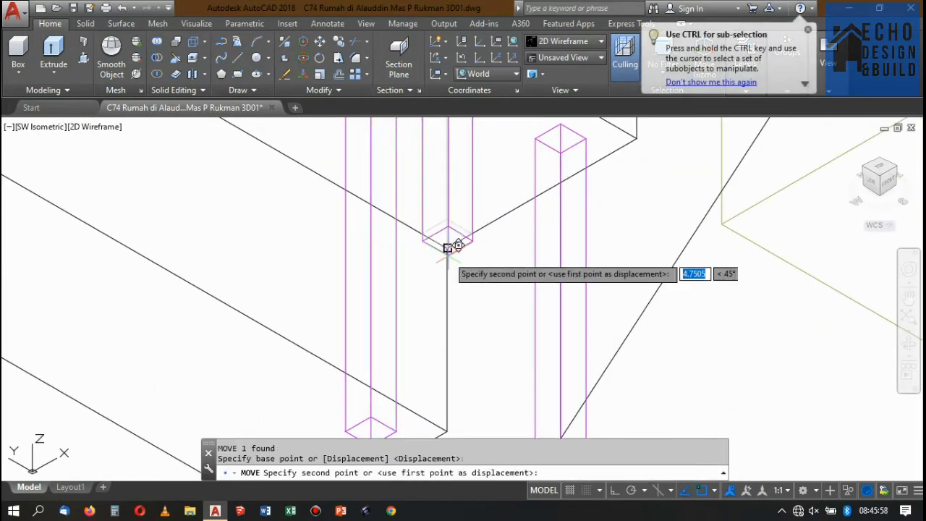
left_click(450, 221)
scroll(449, 221, "down", 4)
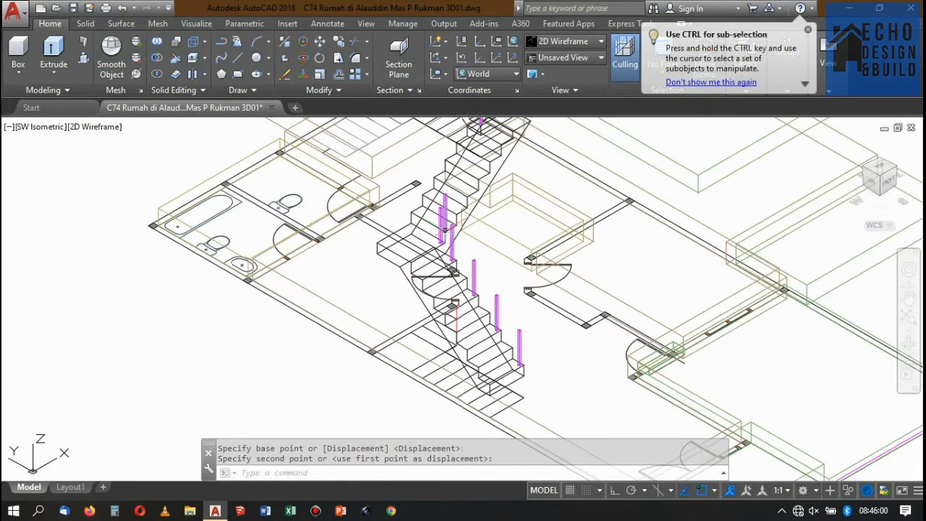
Check the selected post's position against the tread edges and neighbouring posts in the top and SW isometric views.
scroll(443, 195, "up", 3)
left_click(434, 207)
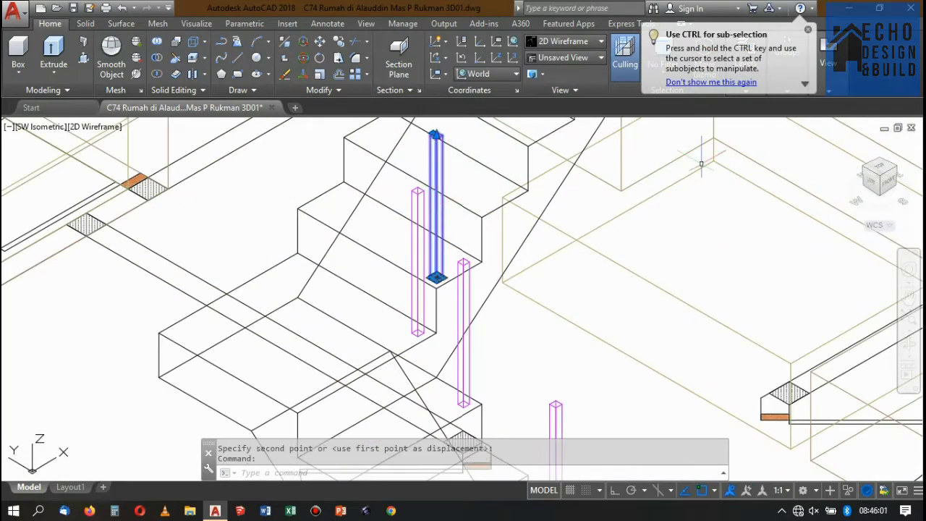
left_click(881, 168)
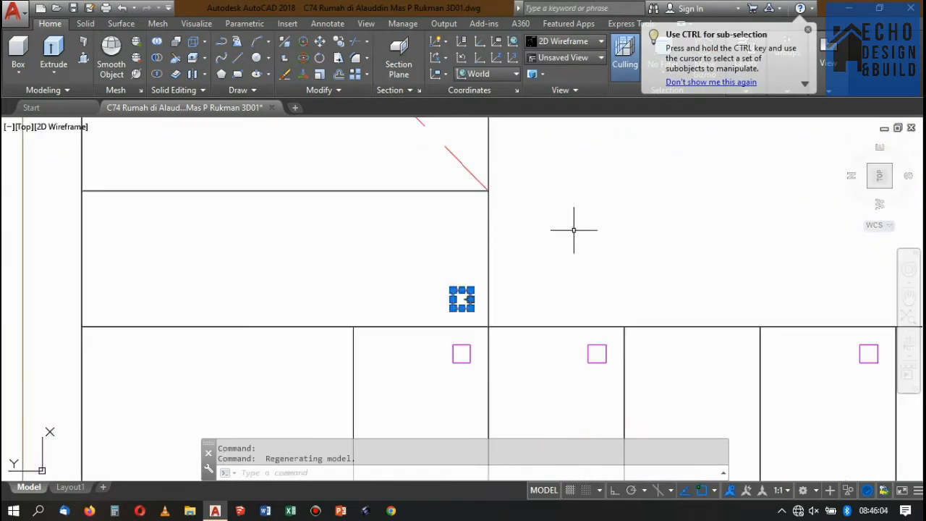
scroll(575, 230, "down", 4)
scroll(539, 286, "up", 2)
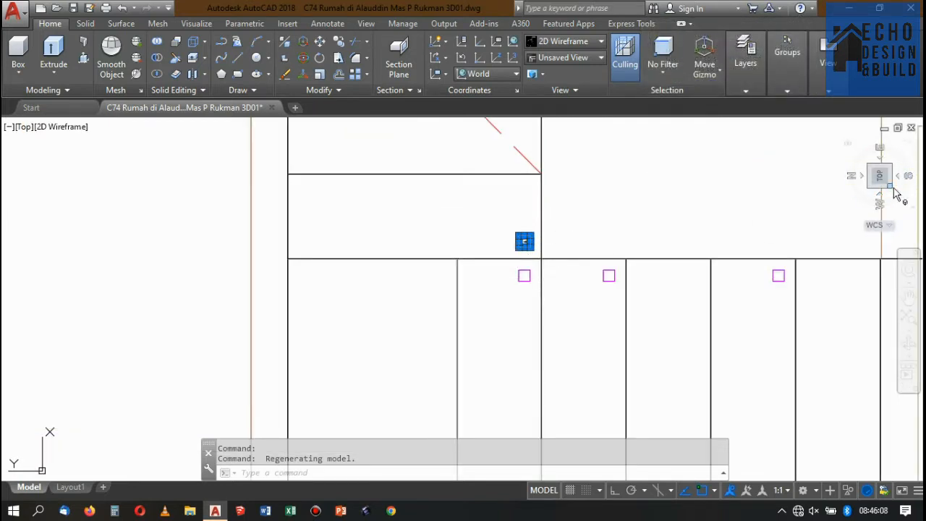
left_click(890, 188)
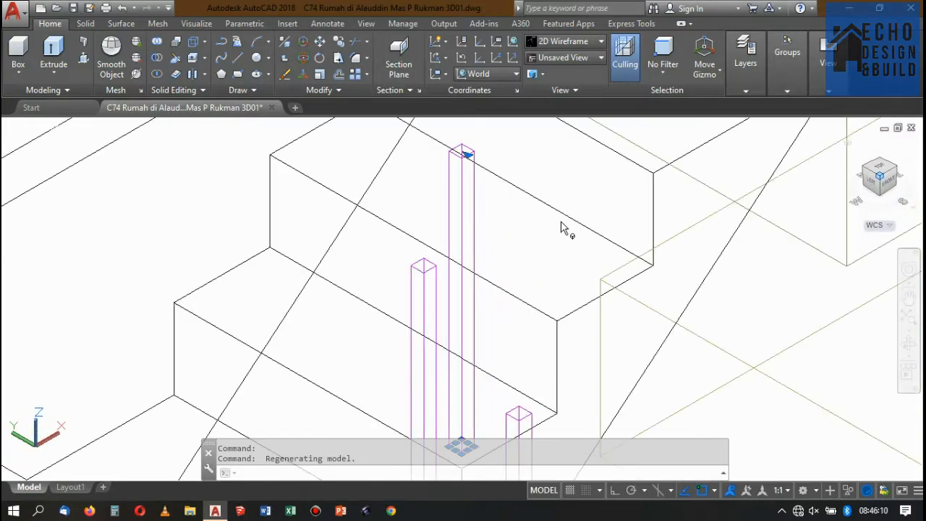
scroll(549, 231, "up", 2)
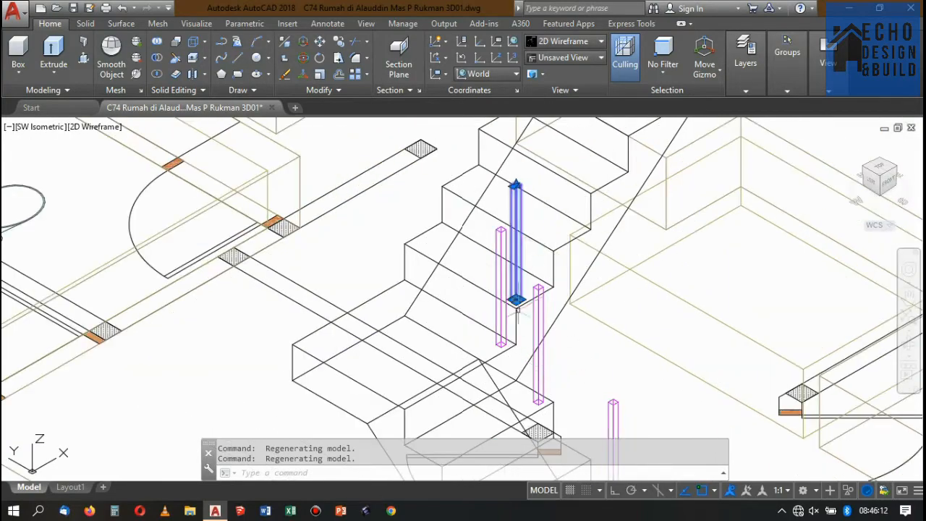
scroll(495, 228, "down", 3)
scroll(506, 239, "up", 5)
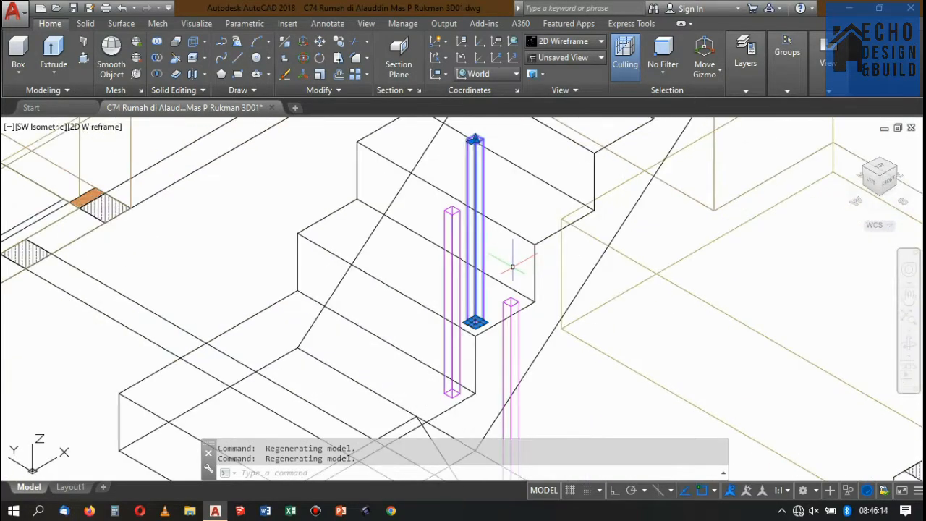
Copy the selected second-flight post two treads up, keeping its offset from the tread's outer corner.
type("co")
key("Return")
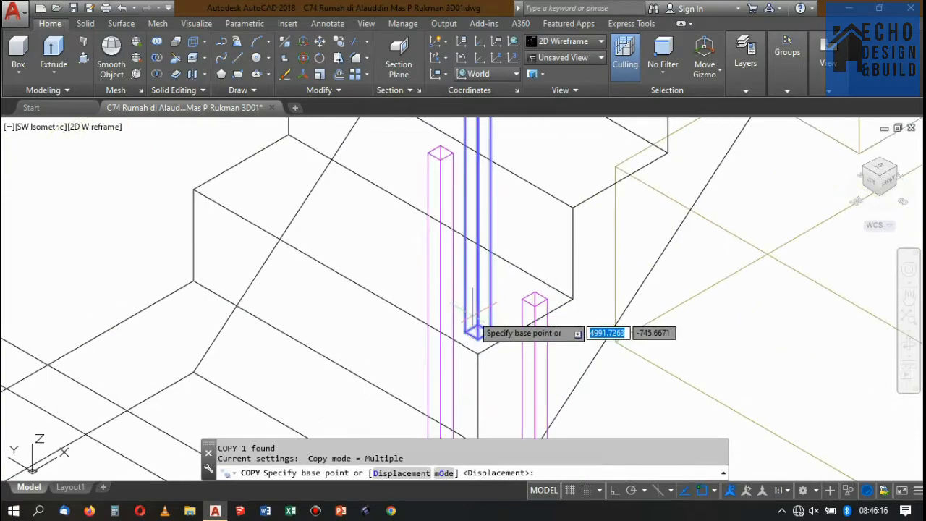
left_click(473, 327)
scroll(478, 340, "down", 3)
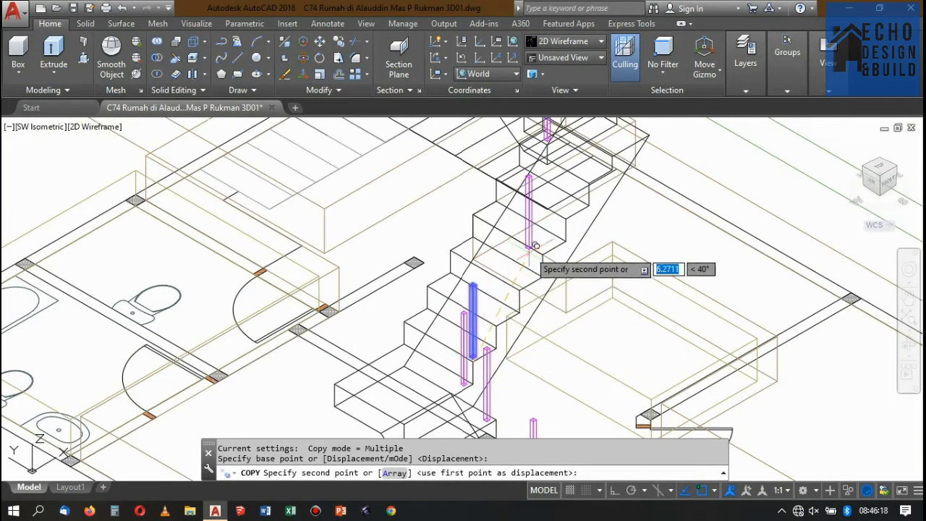
scroll(554, 256, "up", 2)
scroll(561, 255, "down", 5)
scroll(566, 255, "up", 3)
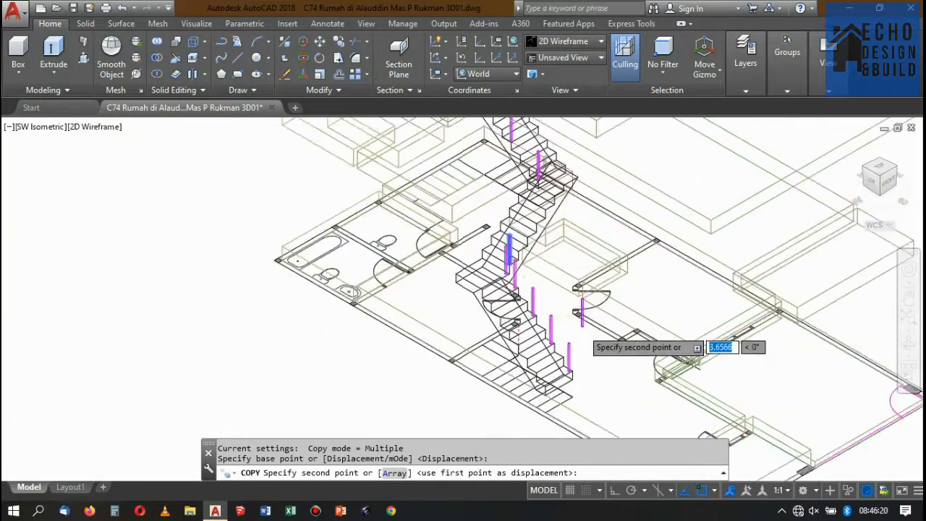
scroll(571, 329, "down", 2)
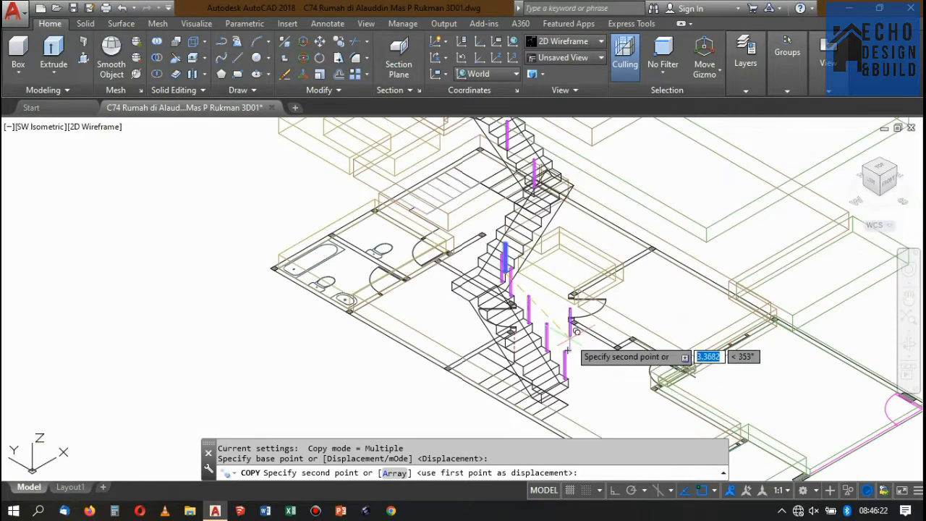
scroll(568, 351, "up", 4)
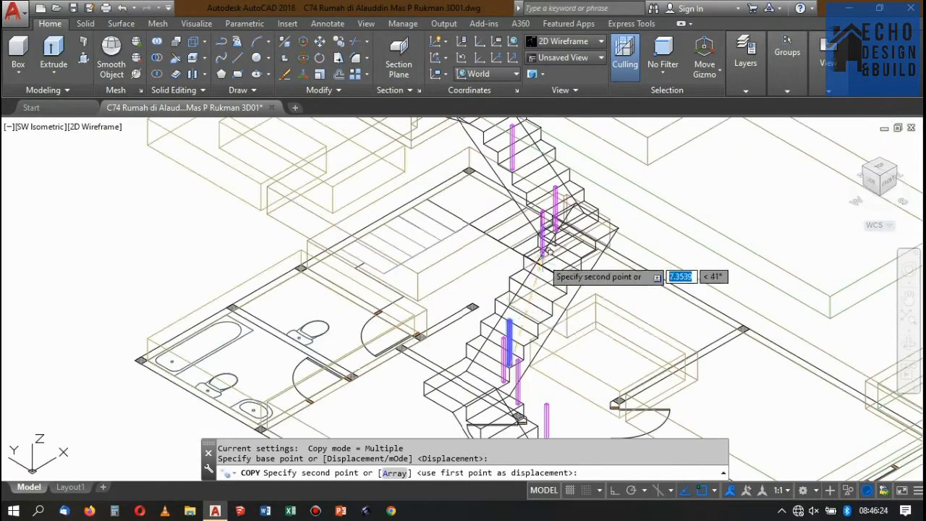
scroll(565, 300, "up", 2)
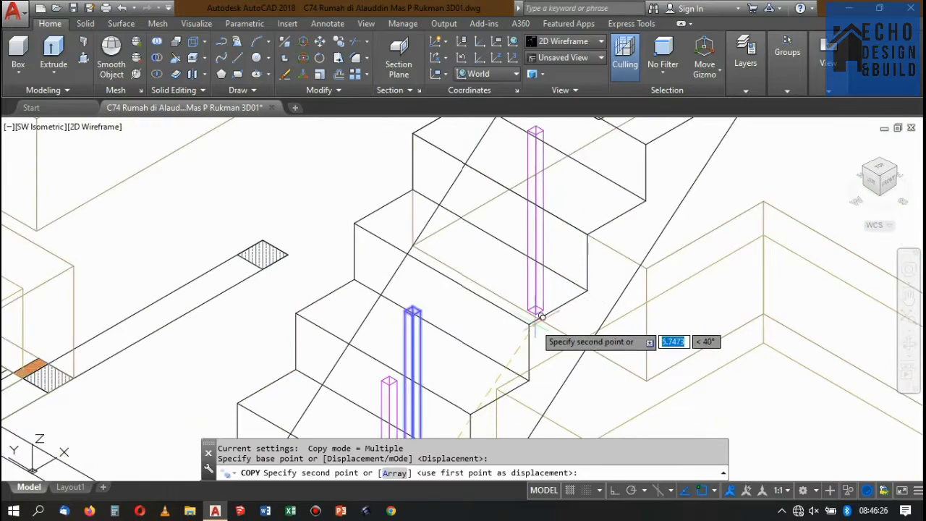
left_click(544, 322)
Place two more post copies on every second tread up to the top of the second flight.
scroll(539, 324, "down", 2)
scroll(586, 267, "up", 2)
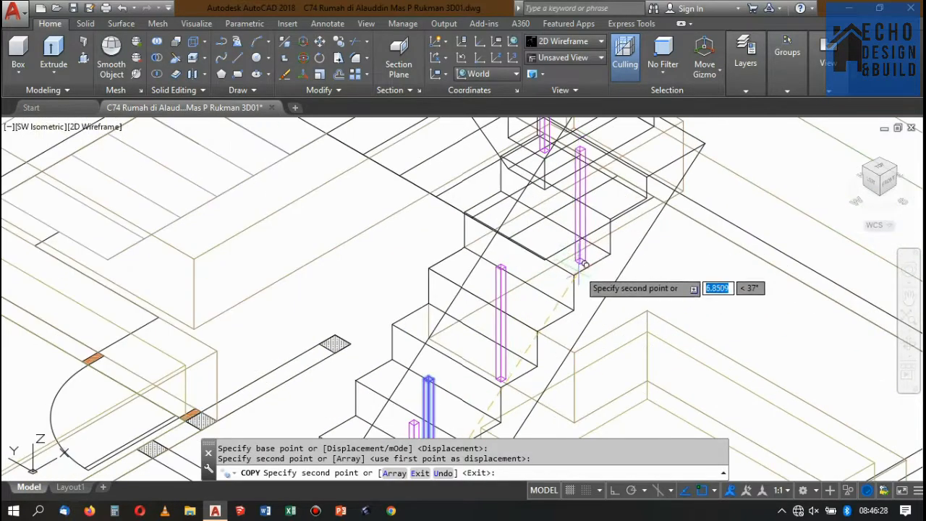
left_click(582, 273)
scroll(586, 273, "down", 2)
scroll(589, 273, "up", 4)
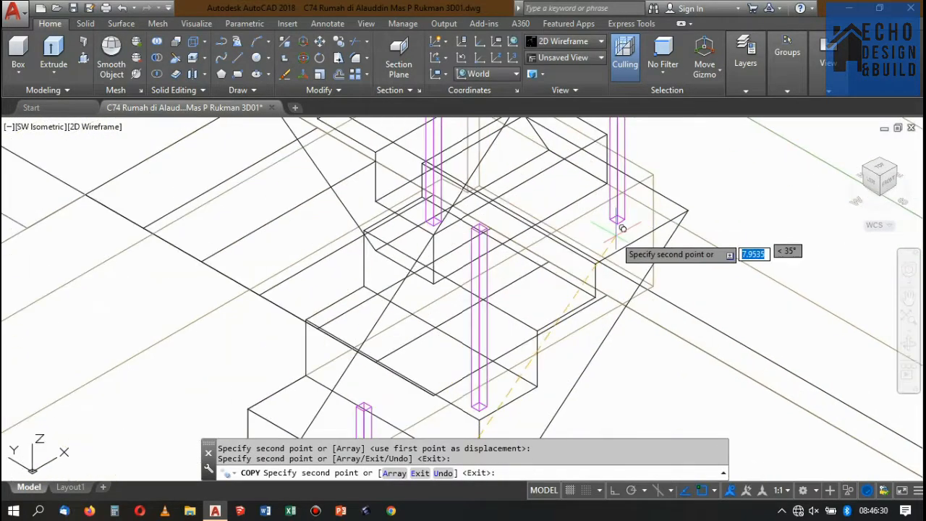
left_click(586, 272)
scroll(587, 273, "down", 4)
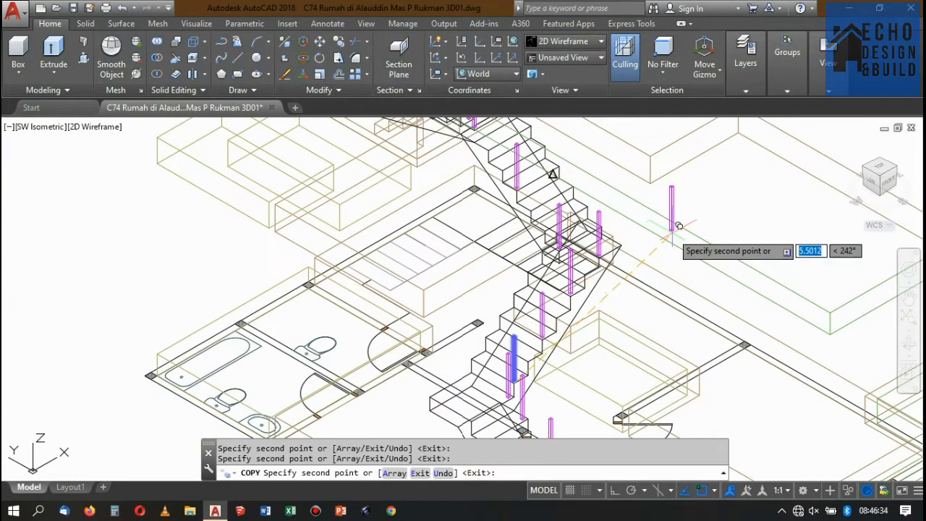
Inspect the second flight's railing posts in the Conceptual visual style from the SW and NW isometric views.
key("Return")
scroll(618, 237, "down", 2)
scroll(696, 132, "down", 1)
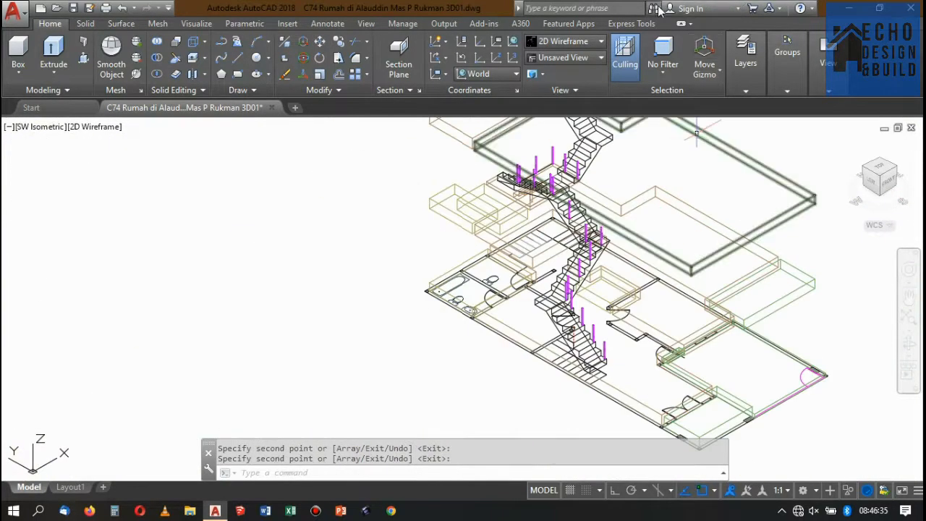
left_click(582, 42)
left_click(732, 72)
scroll(519, 236, "up", 2)
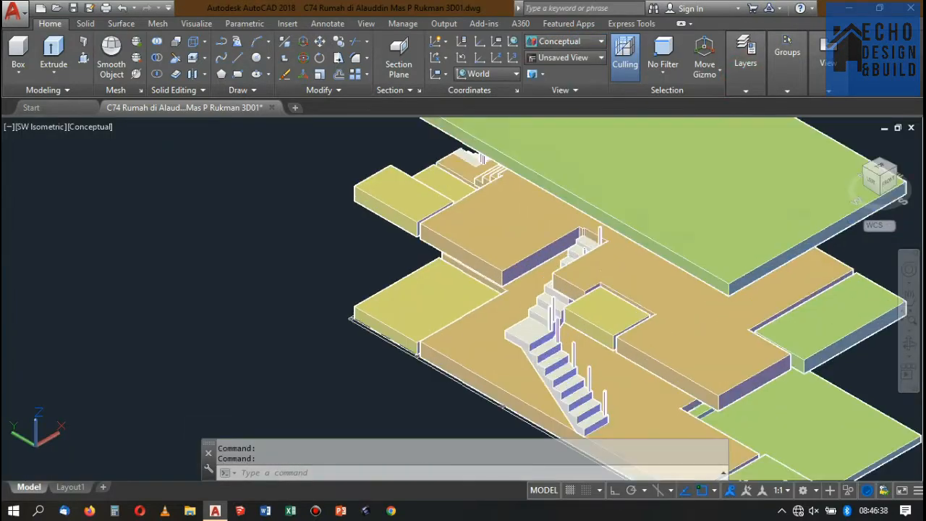
scroll(572, 238, "up", 4)
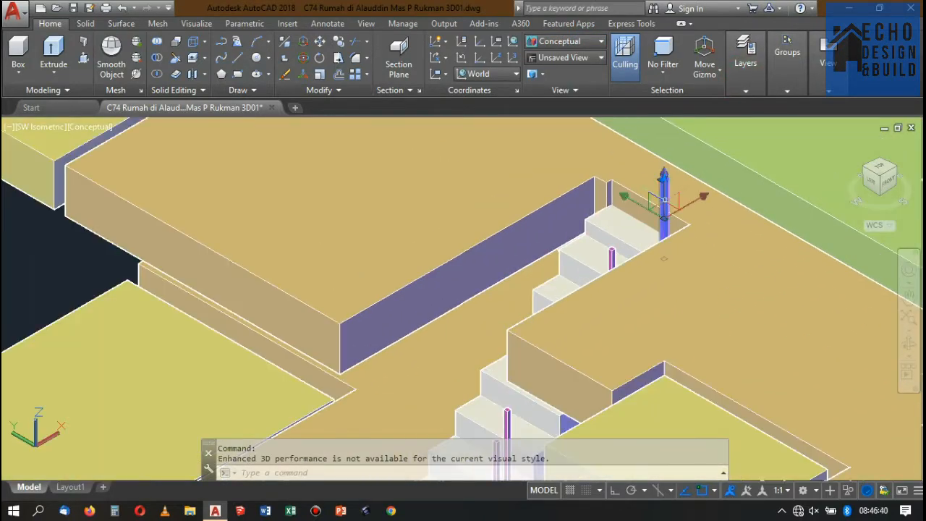
scroll(796, 152, "down", 3)
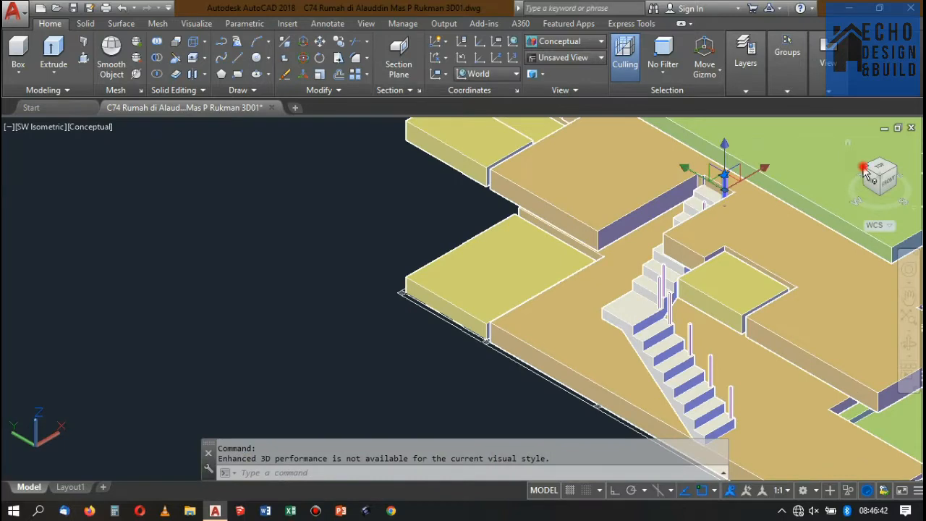
left_click(864, 169)
scroll(473, 222, "down", 3)
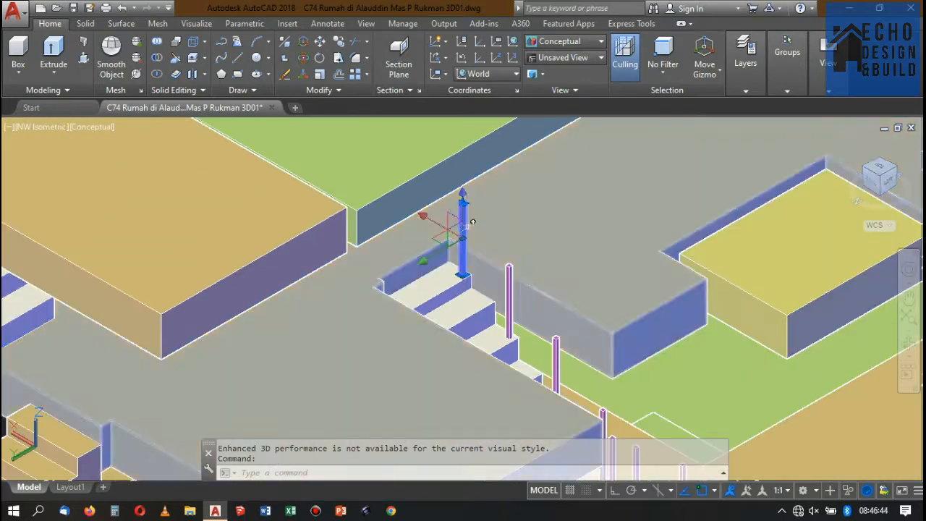
scroll(472, 224, "up", 6)
scroll(469, 262, "down", 5)
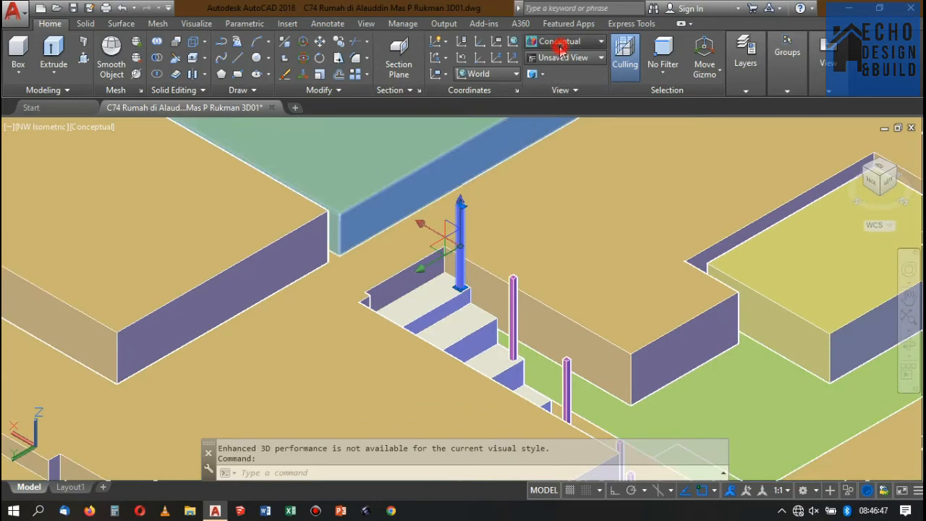
In 2D Wireframe, copy the second flight's top post from the tread's outer corner to the upper slab's corner beside the stair.
left_click(561, 44)
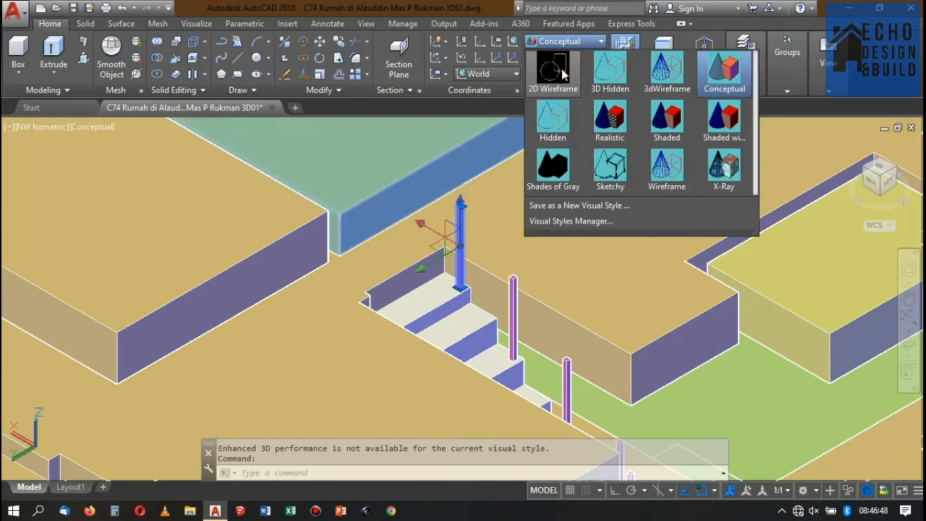
left_click(557, 70)
scroll(464, 276, "up", 3)
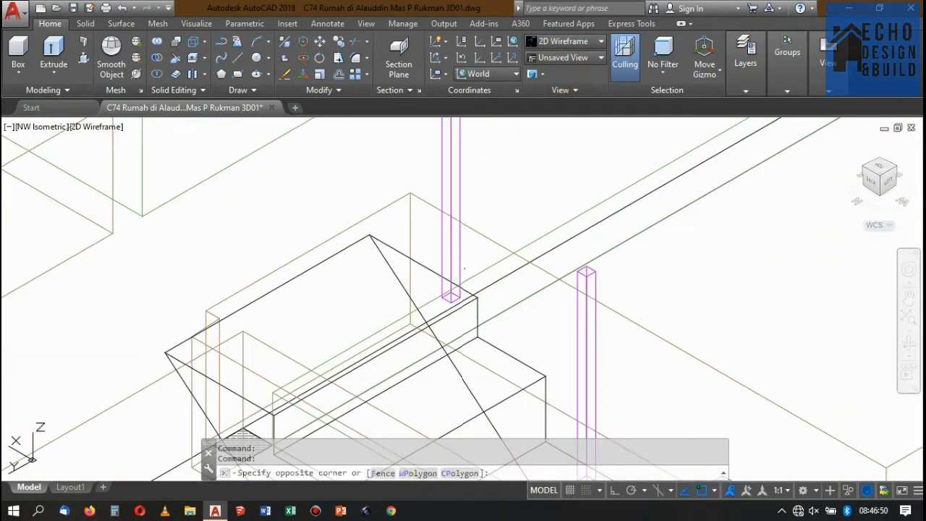
left_click(466, 235)
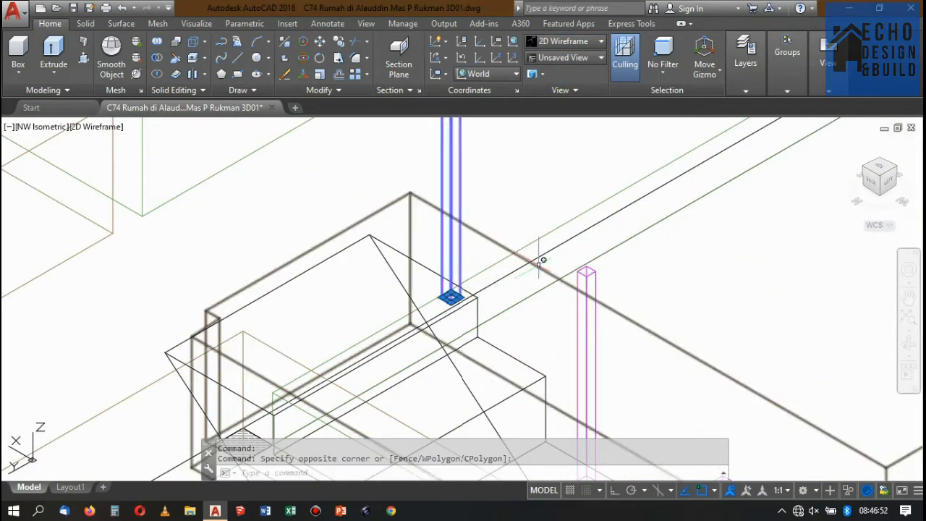
type("co")
key("Return")
scroll(465, 300, "up", 3)
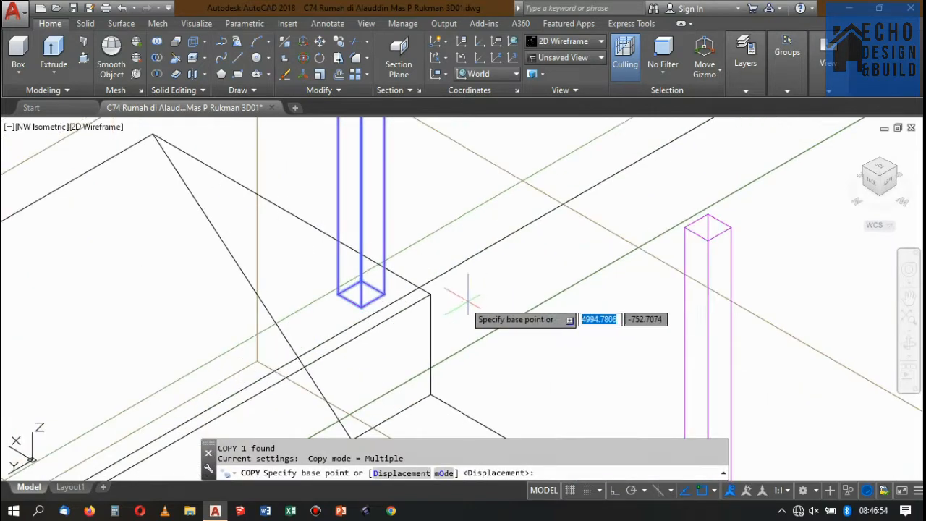
left_click(430, 294)
scroll(403, 268, "down", 3)
scroll(424, 252, "up", 4)
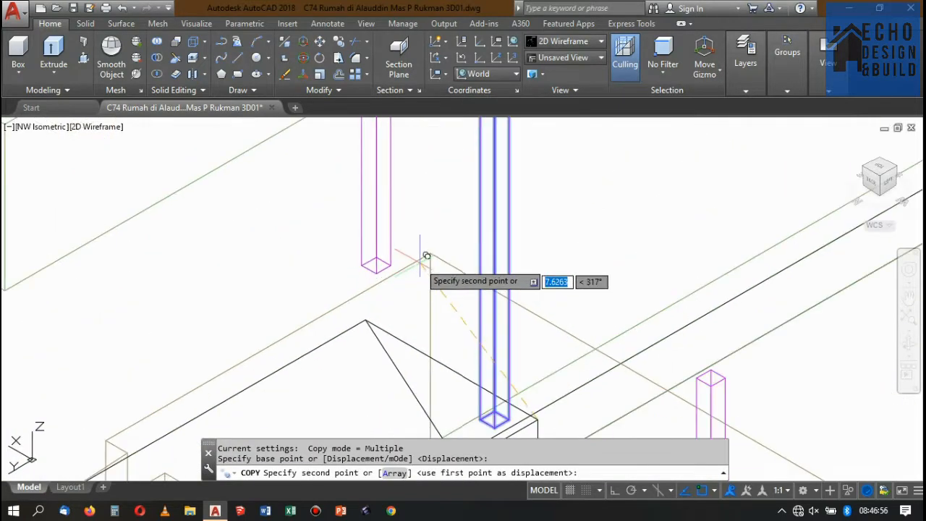
left_click(431, 253)
key("Return")
Copy the post at the slab corner 0.12 at 270° with Ortho on.
left_click(407, 232)
left_click(350, 210)
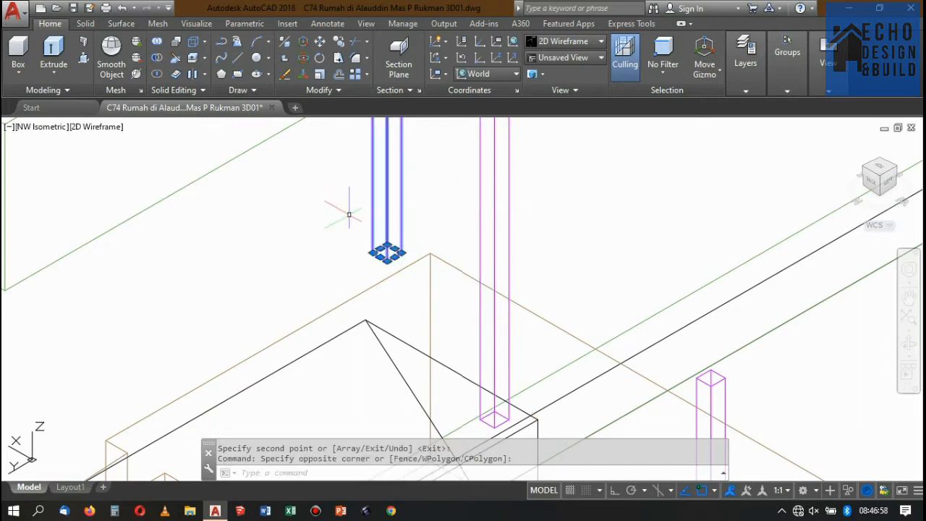
left_click(339, 45)
left_click(560, 225)
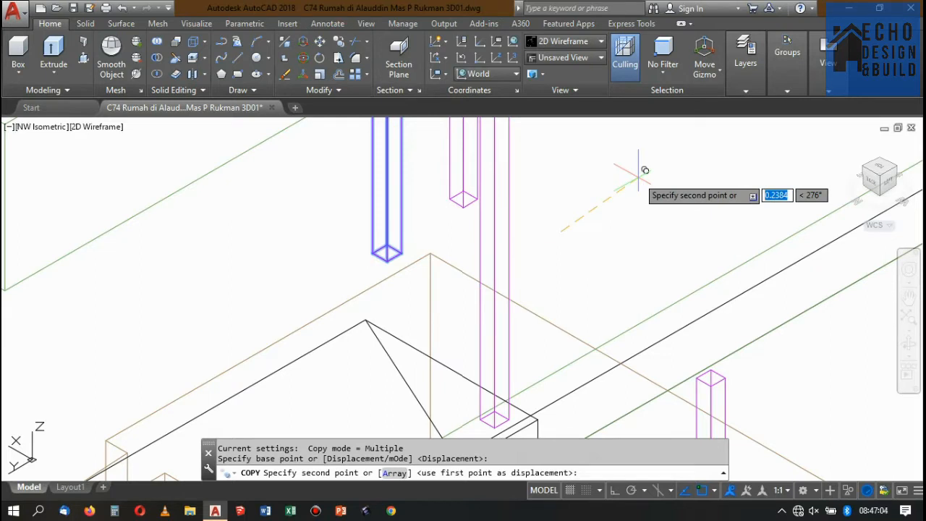
key("F8")
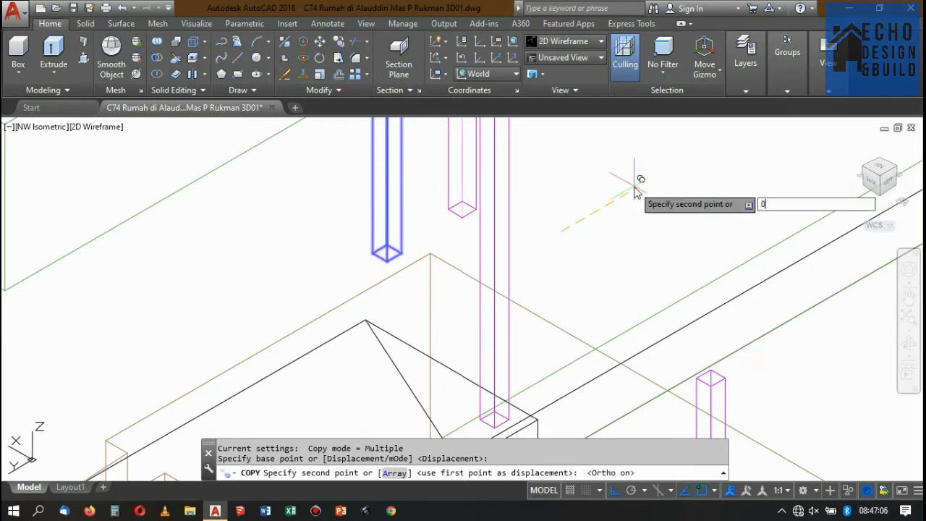
type("0.12")
key("Return")
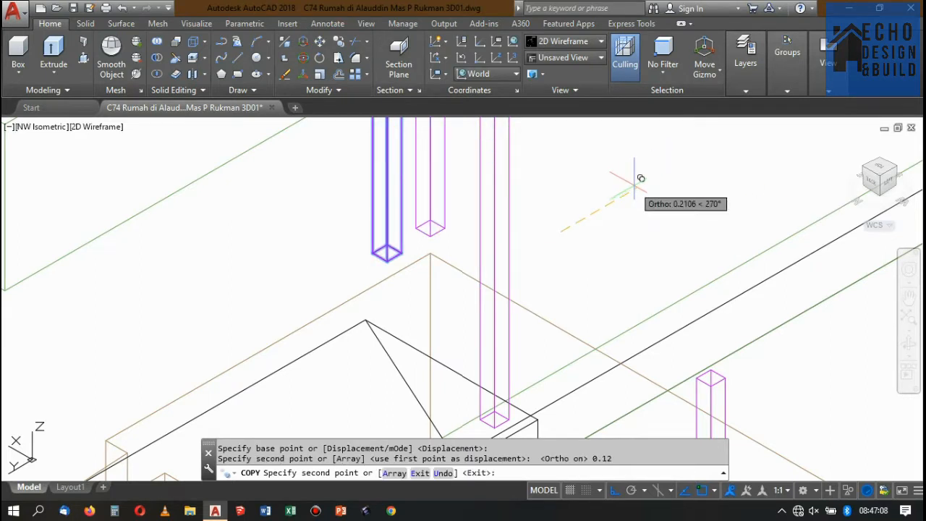
scroll(642, 168, "down", 2)
key("Return")
Copy the newest post 2.10 along the slab edge, from the corner beside the stair to the slab's opposite corner.
scroll(542, 201, "up", 3)
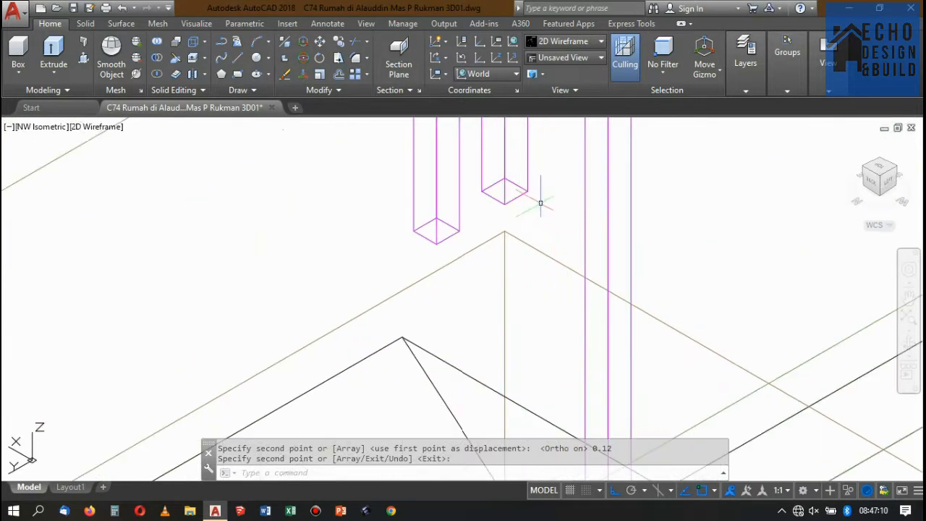
left_click(499, 190)
scroll(556, 195, "down", 3)
scroll(586, 206, "up", 2)
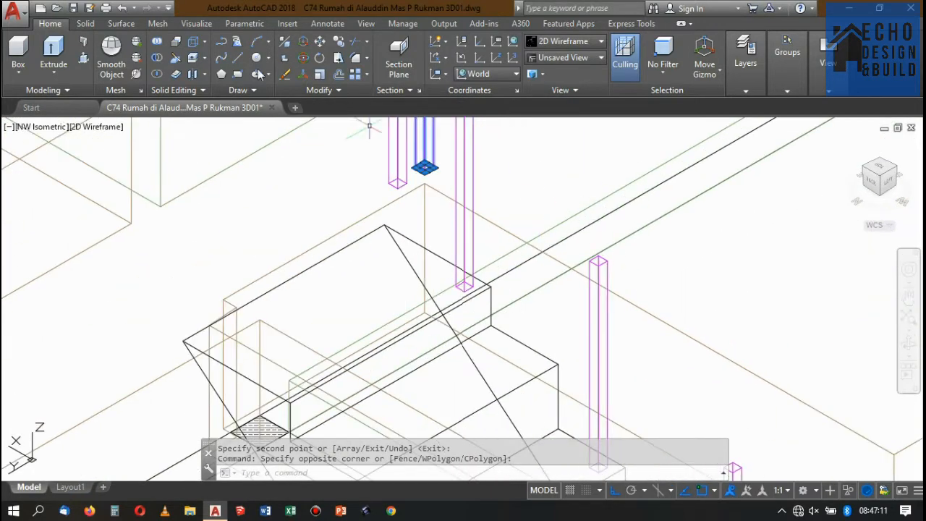
left_click(339, 58)
scroll(467, 148, "down", 3)
scroll(589, 226, "up", 6)
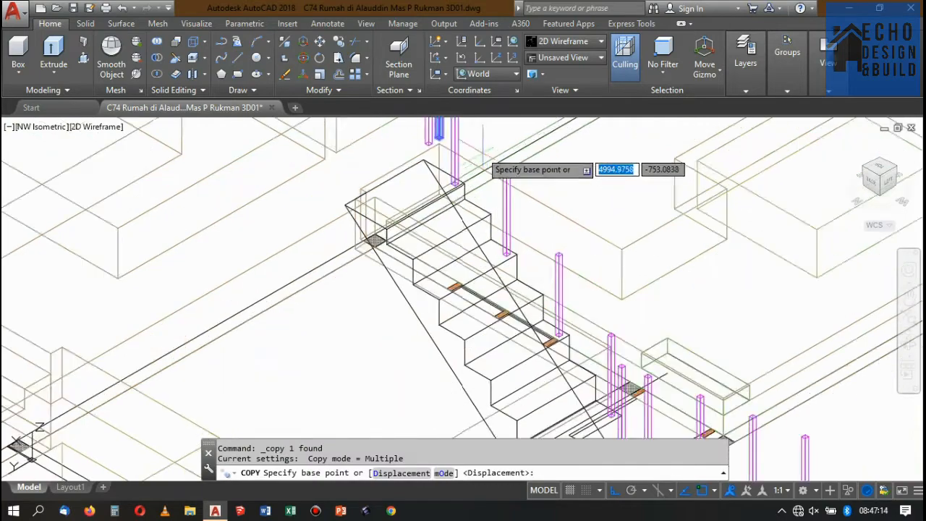
left_click(433, 148)
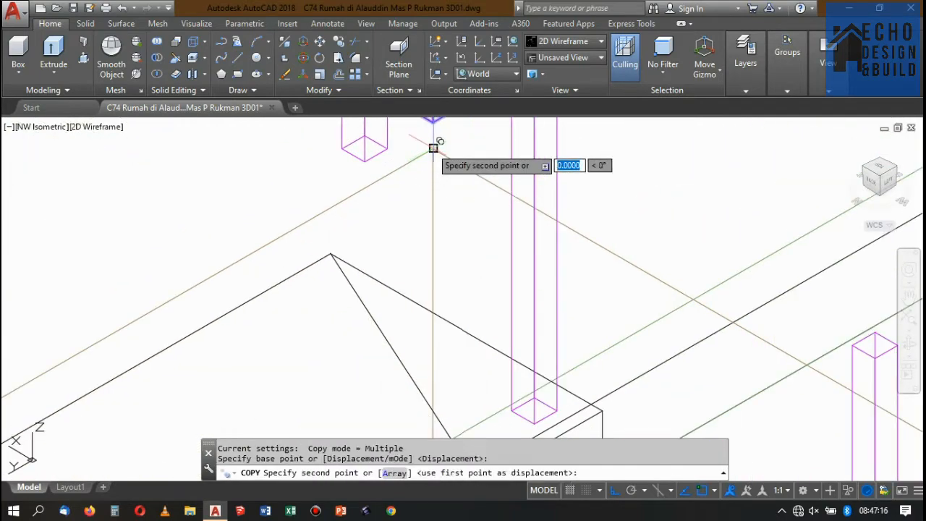
scroll(434, 147, "down", 6)
scroll(535, 202, "up", 3)
scroll(544, 219, "up", 2)
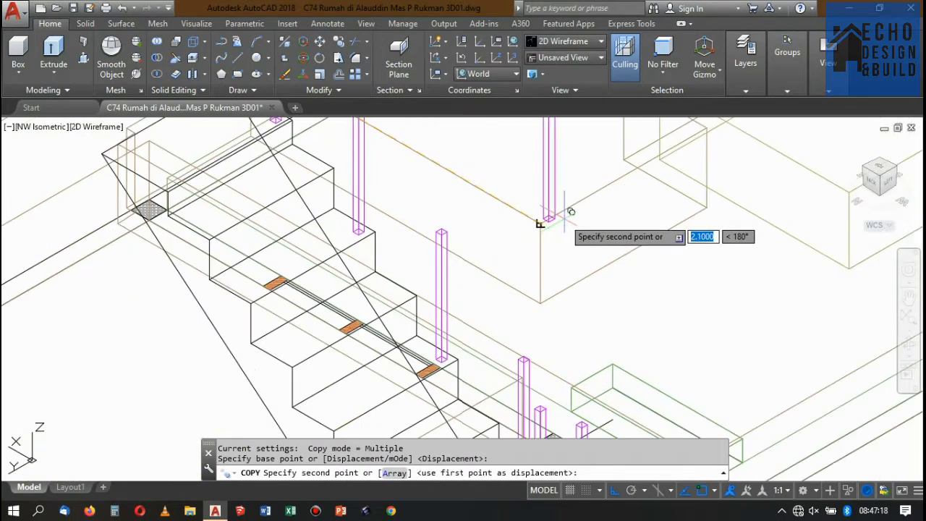
scroll(542, 215, "up", 3)
left_click(527, 241)
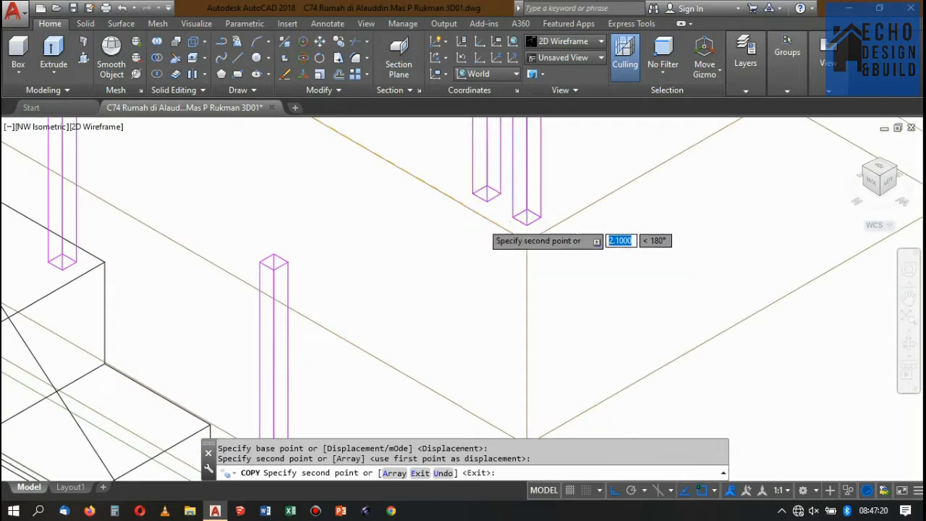
scroll(505, 220, "down", 4)
scroll(509, 211, "up", 4)
scroll(511, 213, "down", 3)
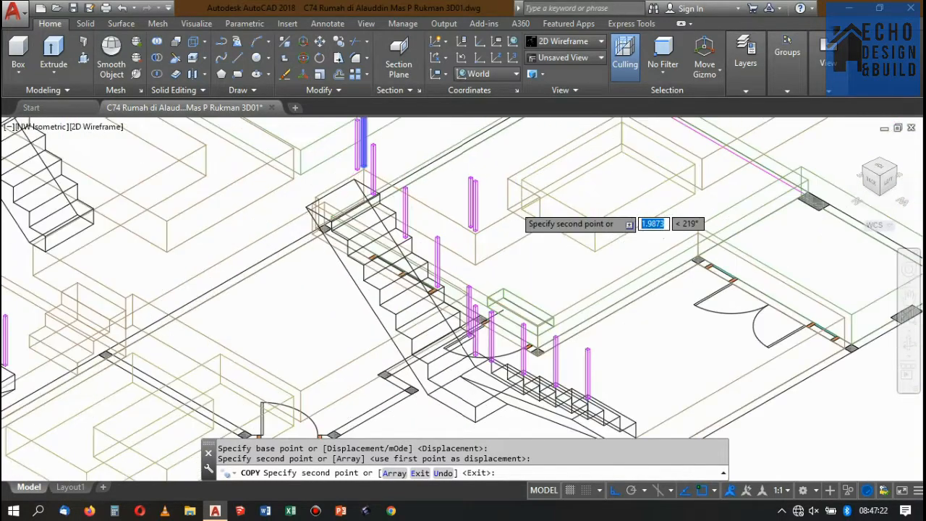
scroll(513, 208, "up", 2)
key("space")
Copy the post at the slab's far corner to the next outer corner along the adjoining slab edge.
scroll(464, 191, "up", 2)
left_click(472, 203)
left_click(449, 190)
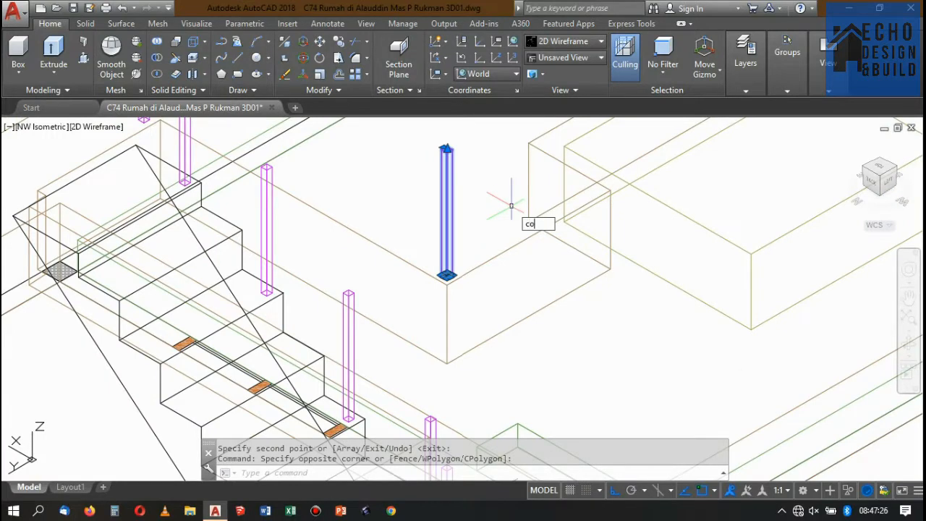
type("co")
key("space")
scroll(478, 246, "up", 3)
left_click(417, 308)
scroll(424, 253, "down", 3)
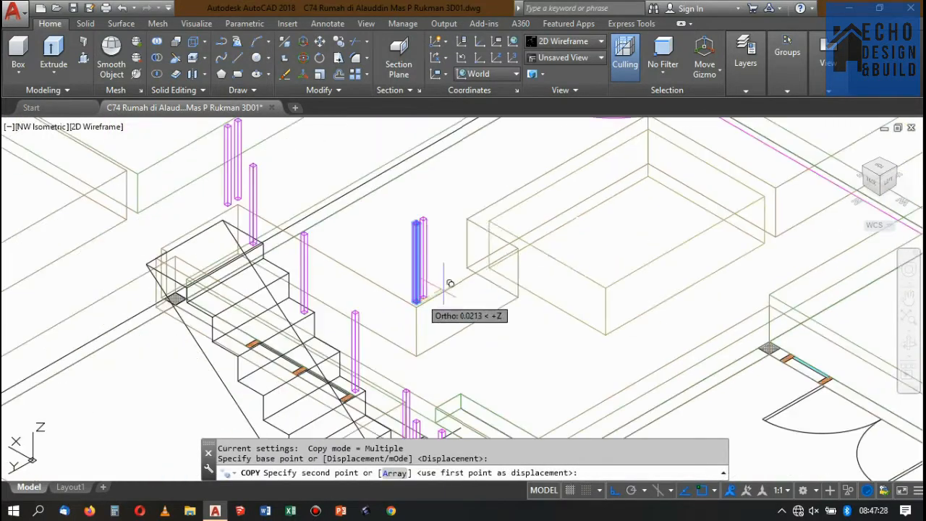
scroll(507, 261, "up", 4)
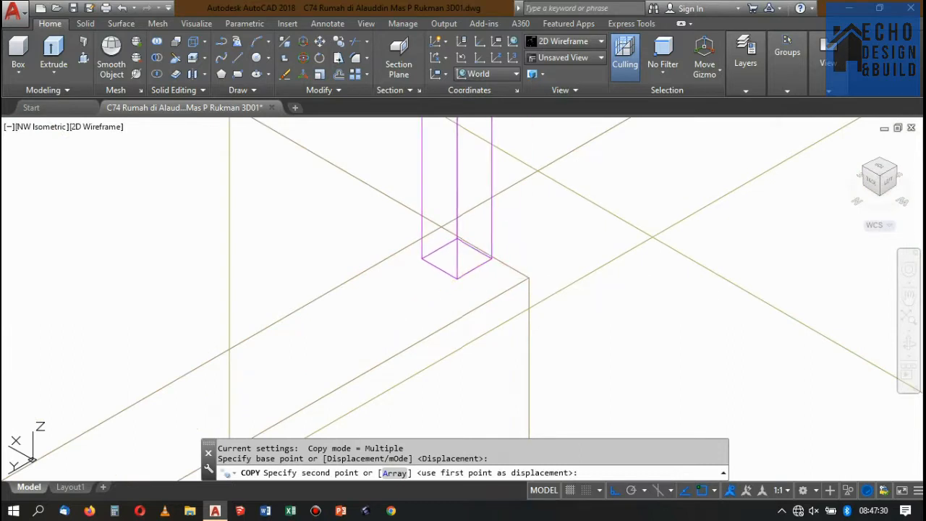
left_click(529, 277)
key("space")
Move the new post about 0.05 back along the slab edge, away from the outer corner.
left_click(494, 275)
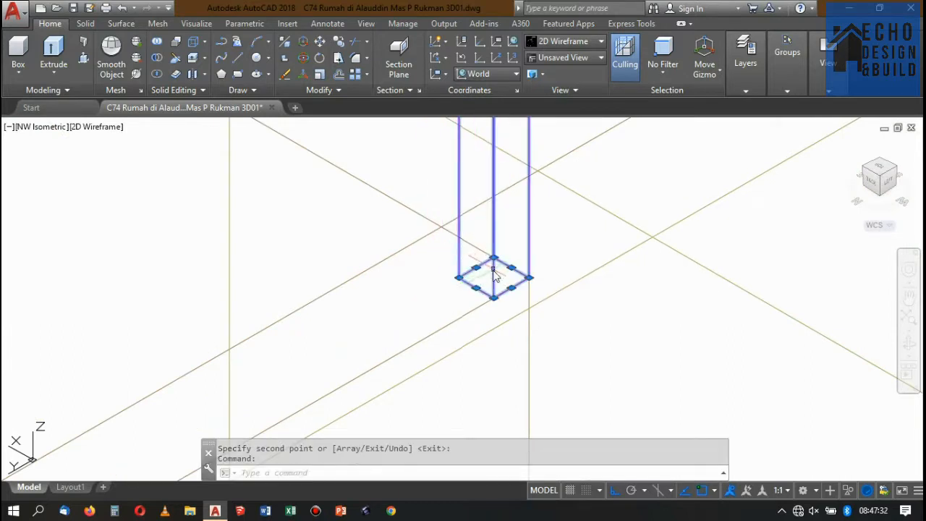
type("m")
key("space")
scroll(528, 289, "up", 2)
left_click(535, 270)
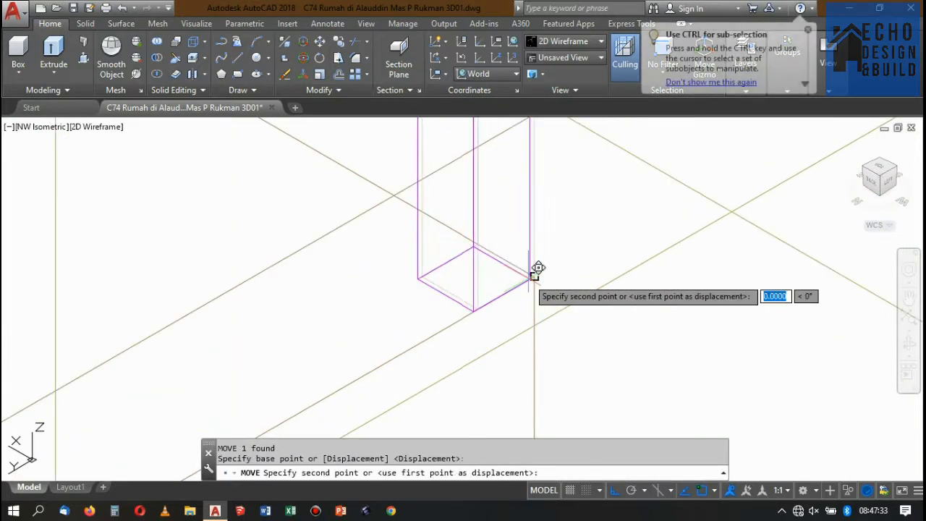
left_click(414, 278)
Examine the stair and railing layout in the upper-floor 2D plan and return to the 3D house models.
scroll(511, 242, "down", 6)
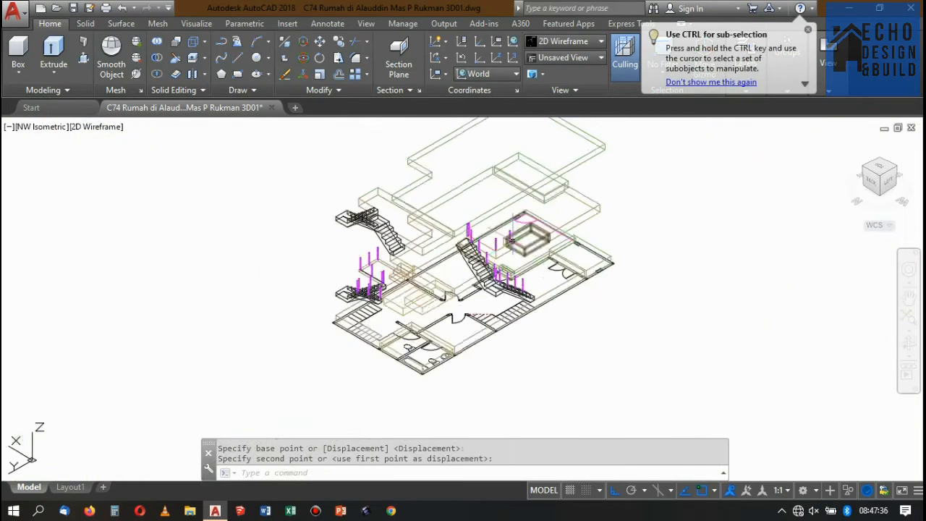
scroll(512, 241, "down", 10)
scroll(465, 326, "up", 2)
scroll(371, 443, "up", 1)
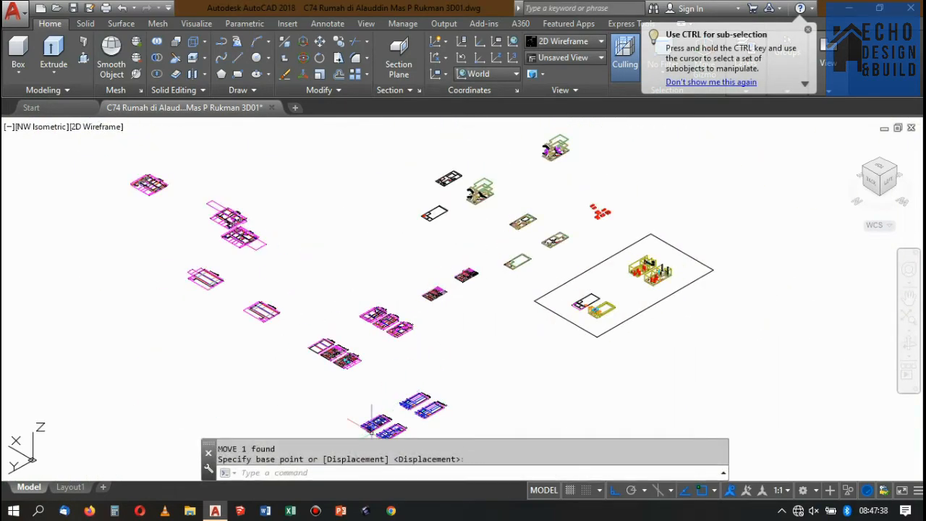
scroll(358, 394, "up", 5)
scroll(550, 203, "down", 5)
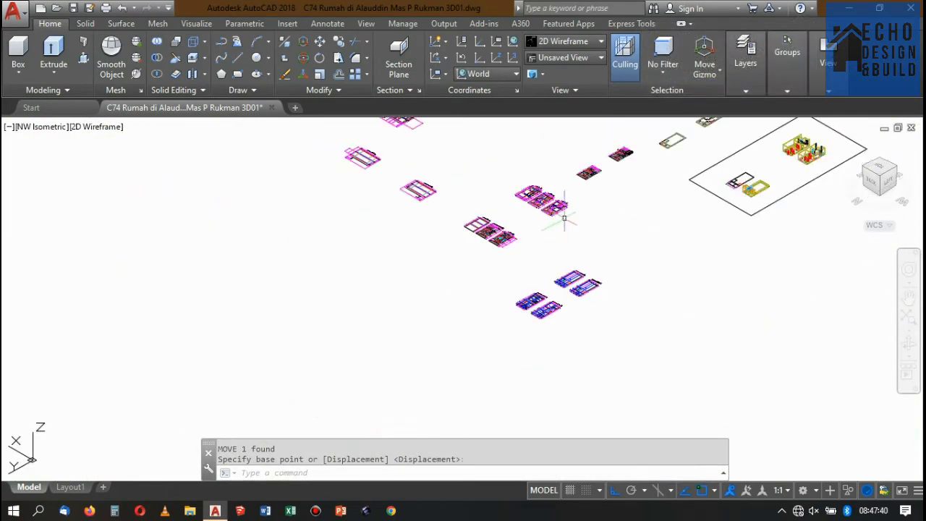
scroll(601, 158, "up", 6)
scroll(569, 207, "down", 8)
scroll(528, 304, "up", 6)
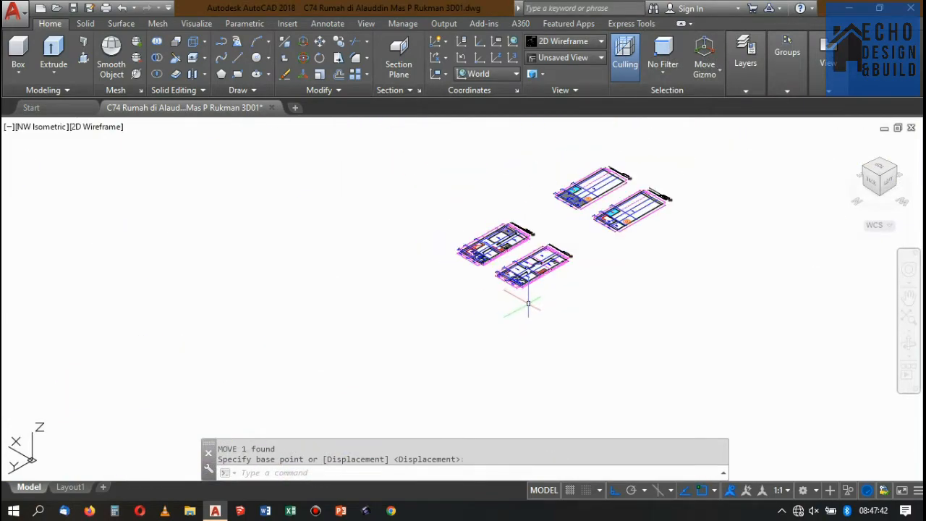
scroll(528, 304, "up", 4)
scroll(466, 259, "up", 8)
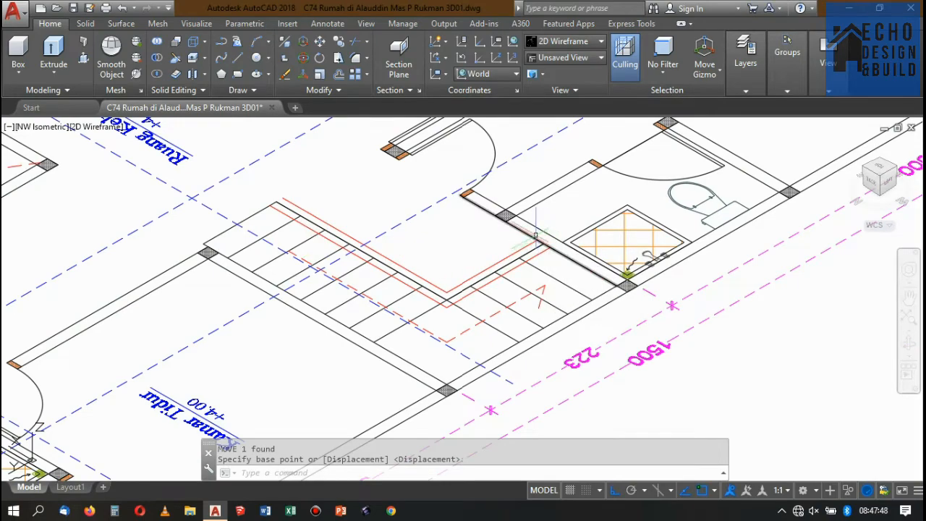
scroll(535, 236, "down", 10)
scroll(574, 158, "up", 5)
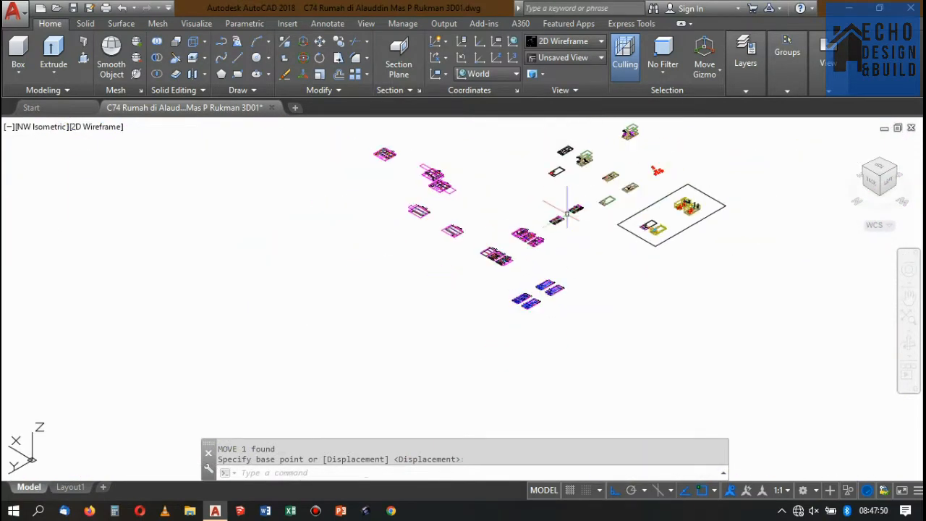
scroll(523, 215, "up", 4)
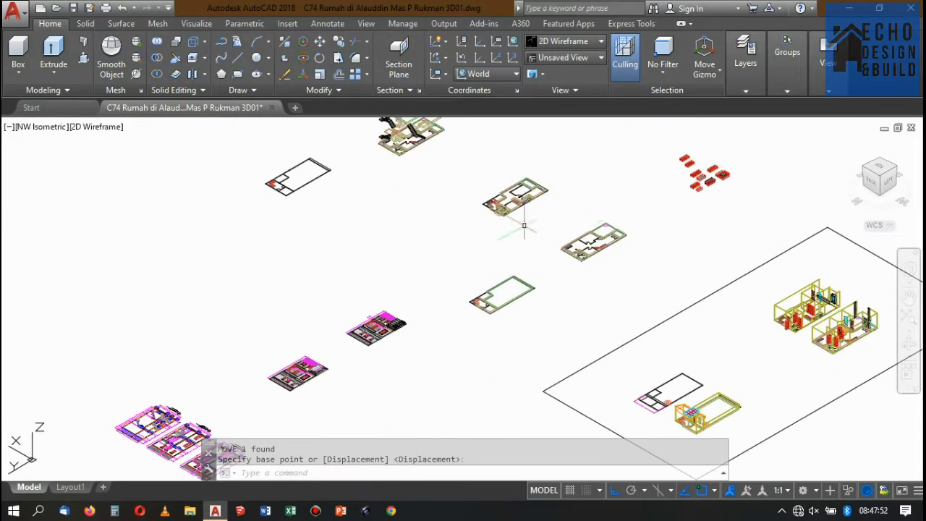
scroll(523, 215, "down", 4)
scroll(464, 210, "up", 6)
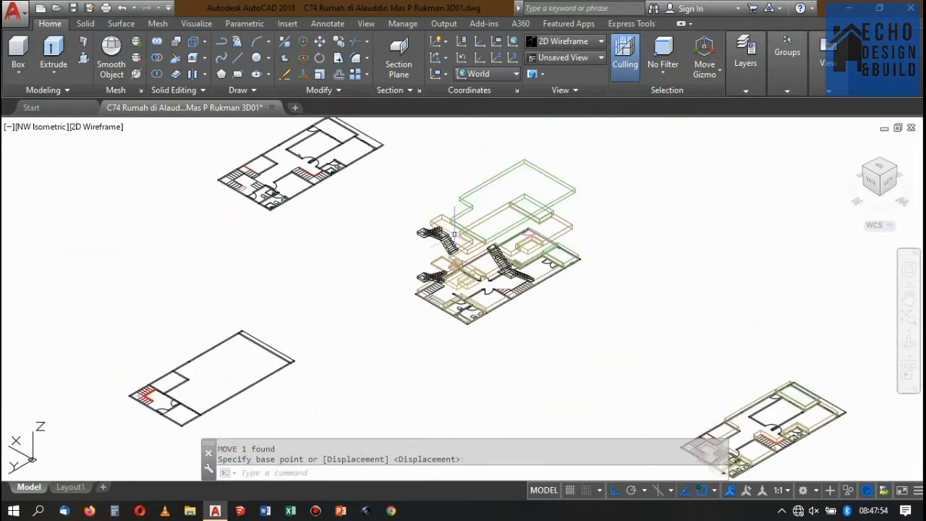
Examine the 3D house models and the railing posts around the stair and the upper slab edge.
scroll(534, 291, "up", 2)
scroll(514, 237, "down", 9)
scroll(537, 216, "up", 13)
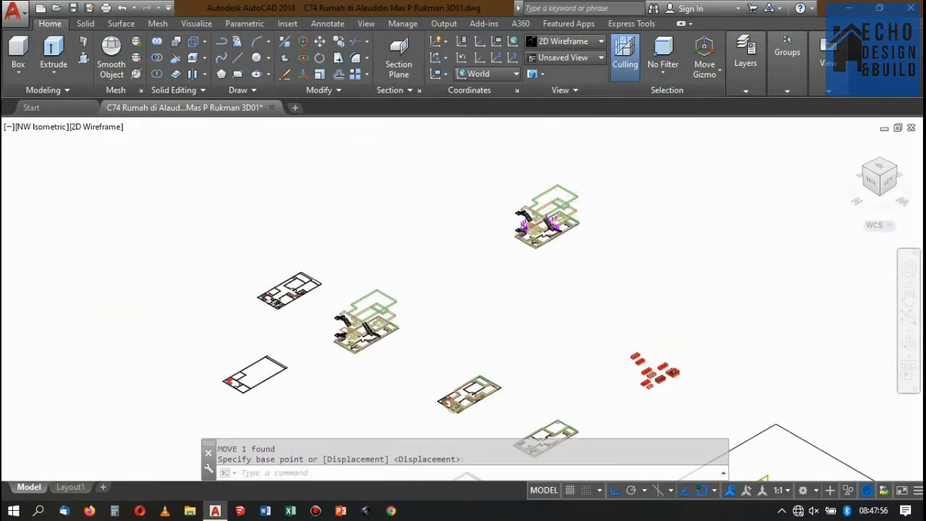
scroll(532, 224, "down", 5)
scroll(528, 226, "up", 6)
scroll(527, 226, "down", 6)
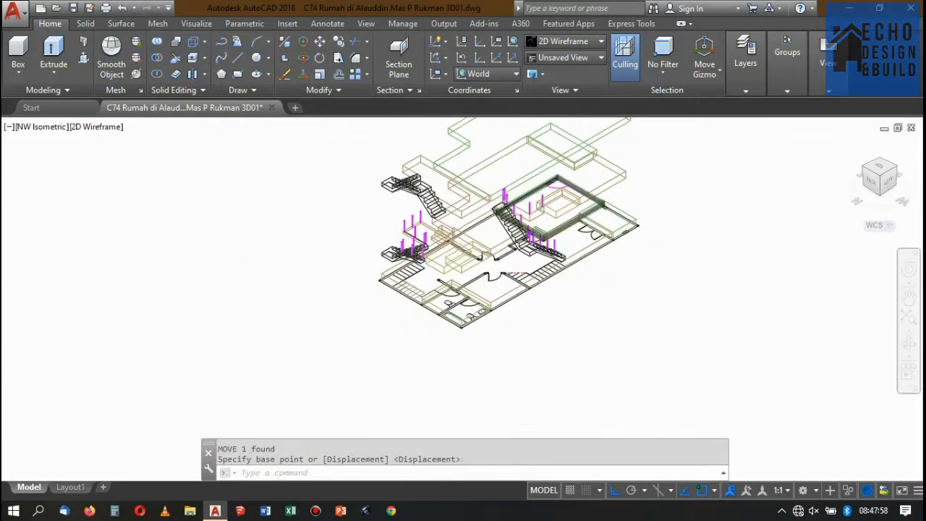
scroll(522, 228, "up", 7)
scroll(522, 226, "up", 4)
scroll(536, 213, "down", 4)
scroll(506, 217, "up", 3)
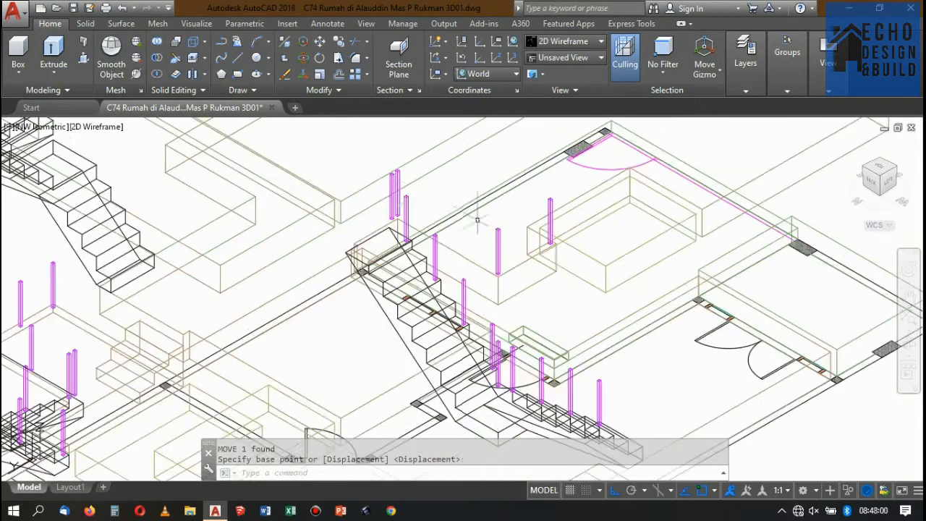
scroll(426, 204, "up", 2)
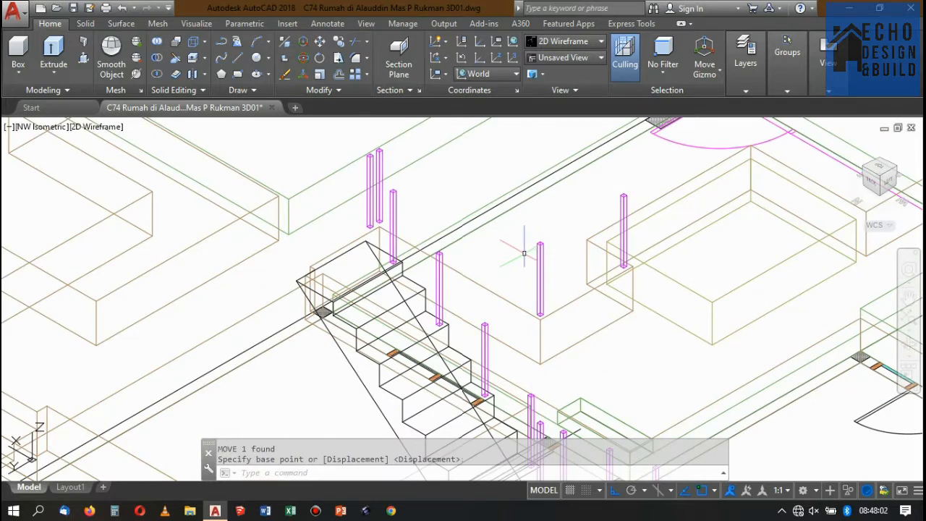
Draw a line about 2.06 long along the slab edge, from the base of the post beside the stair to the corner post's base.
type("L")
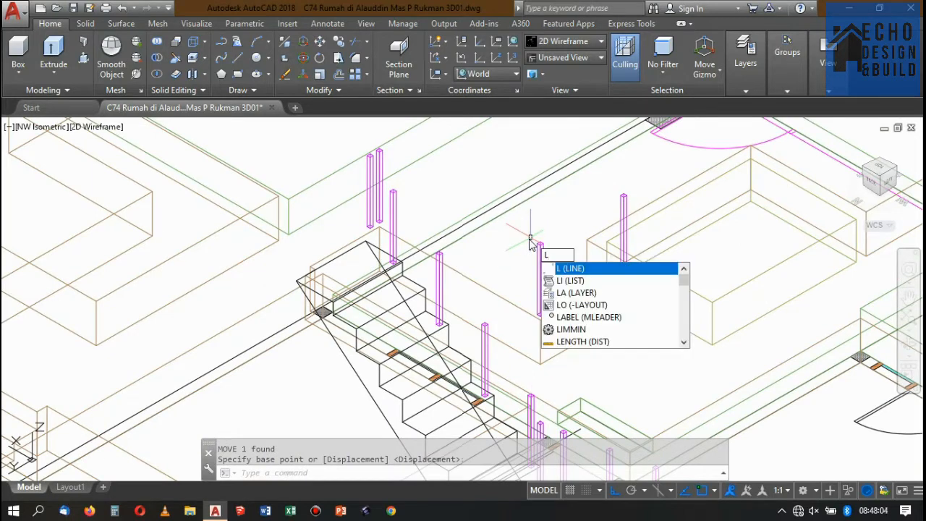
key("Return")
scroll(377, 219, "up", 2)
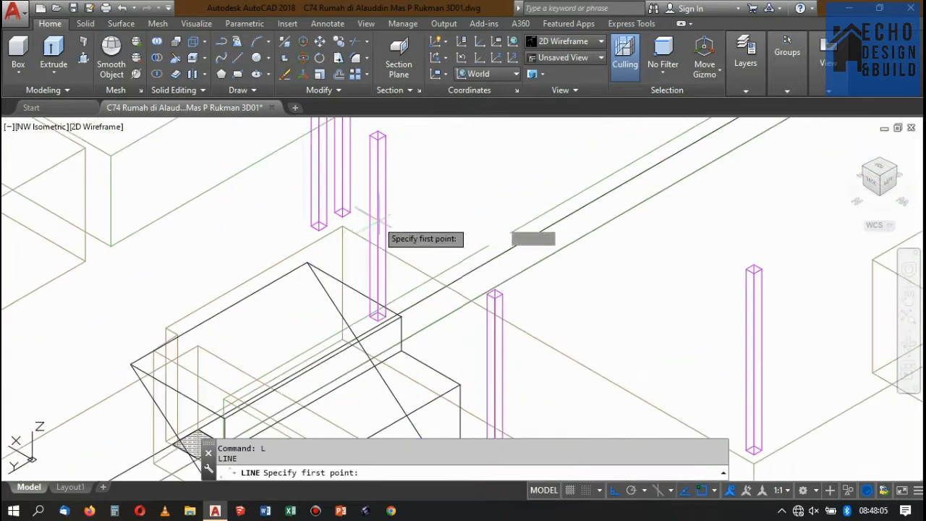
left_click(342, 216)
scroll(399, 239, "down", 4)
scroll(536, 303, "up", 2)
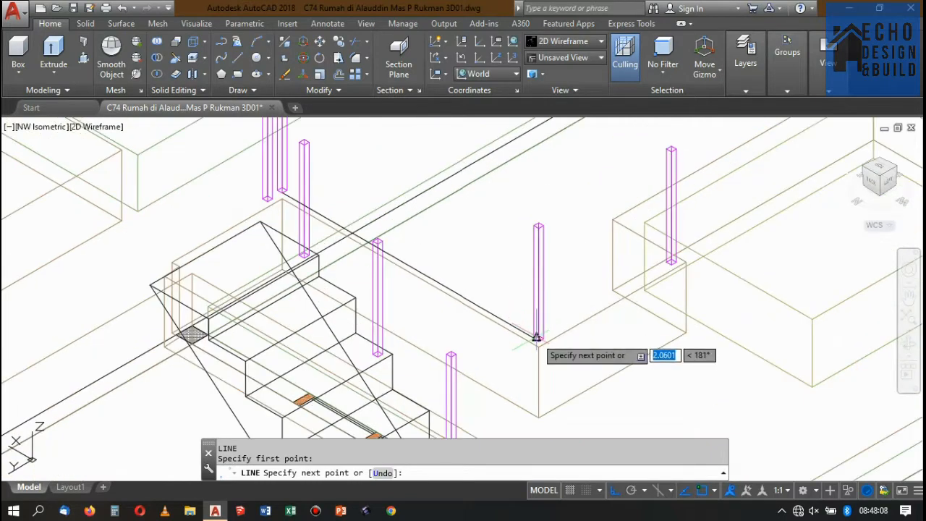
scroll(537, 337, "up", 4)
left_click(515, 327)
key("Return")
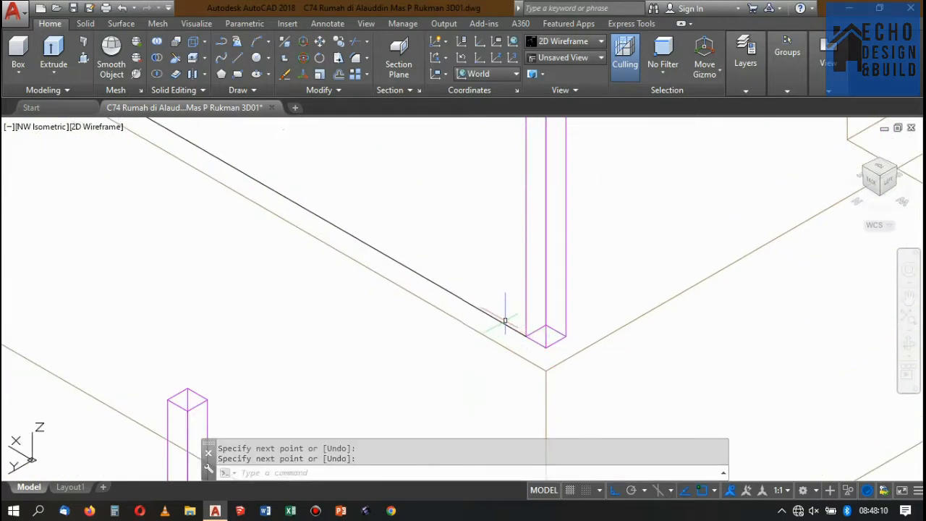
List the properties of the new line between the two post bases to read its length.
type("LS")
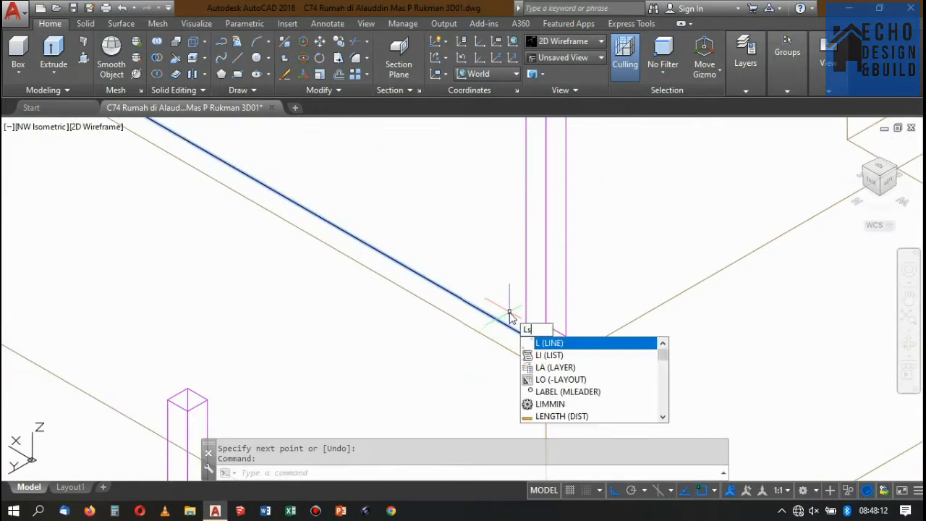
key("Return")
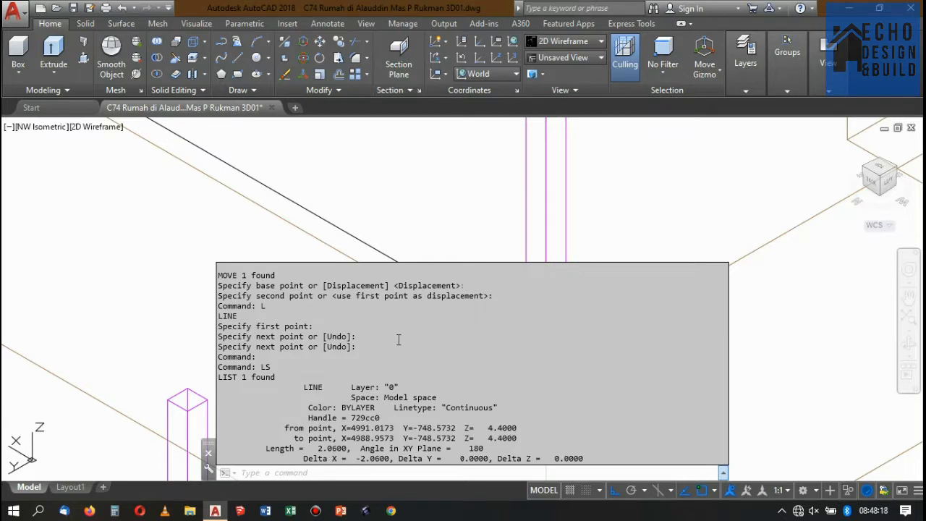
key("Escape")
left_click(452, 233)
scroll(518, 252, "down", 6)
scroll(518, 243, "up", 2)
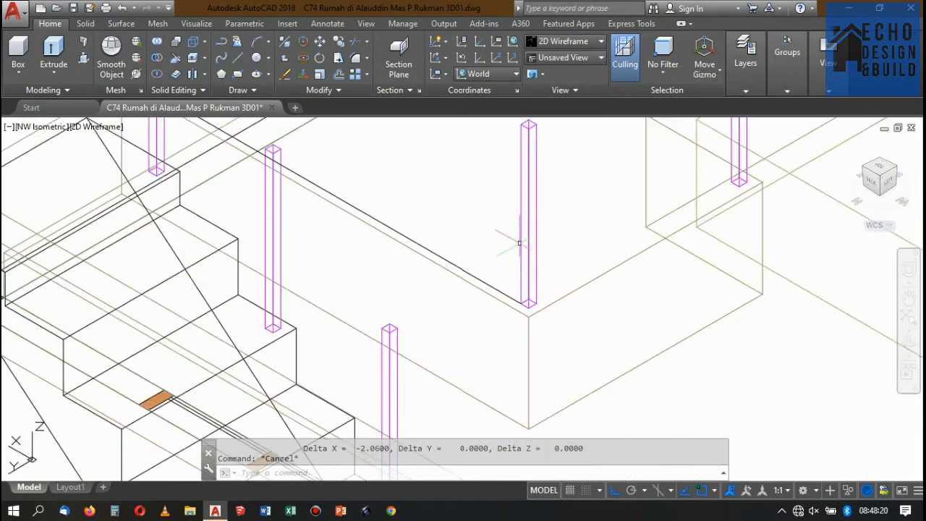
Copy the slab's corner post to the midpoint of the line along the slab edge.
left_click(541, 244)
left_click(511, 237)
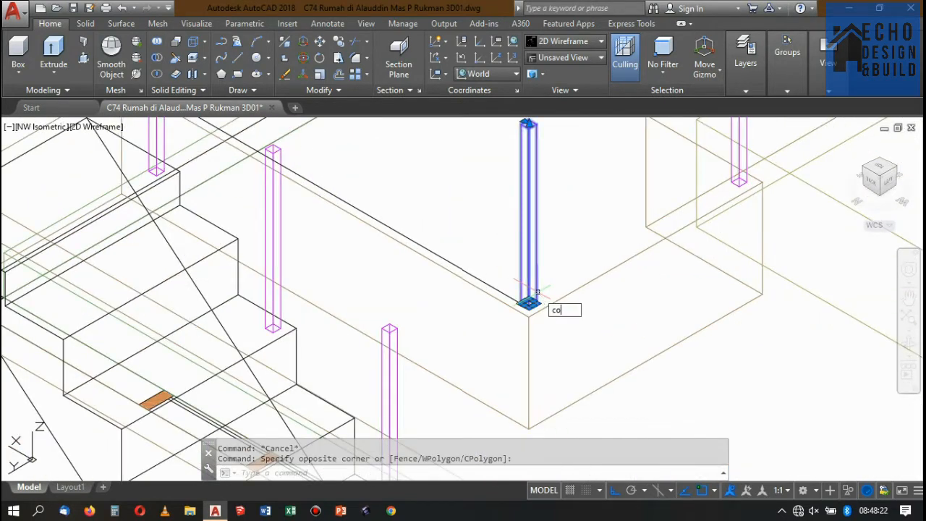
key("space")
scroll(510, 296, "up", 6)
left_click(568, 324)
scroll(600, 330, "down", 2)
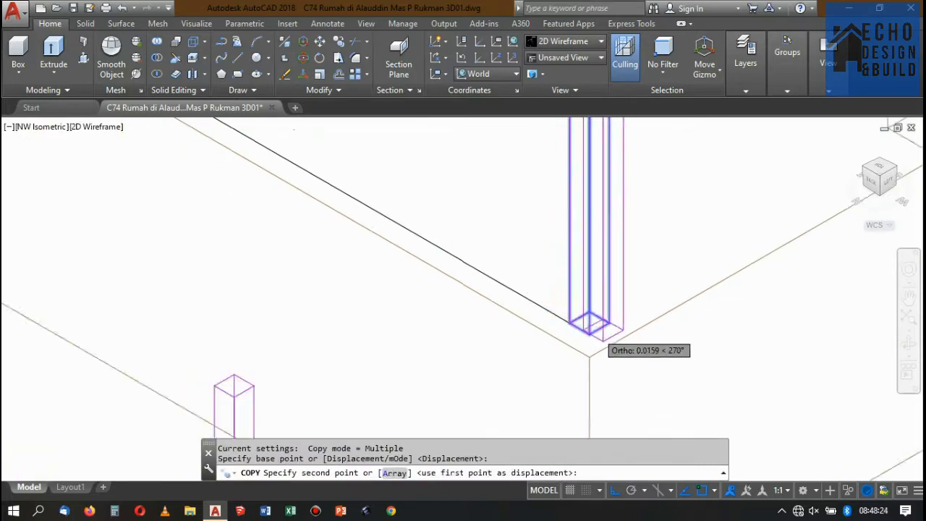
scroll(517, 263, "down", 5)
left_click(471, 257)
scroll(492, 251, "down", 3)
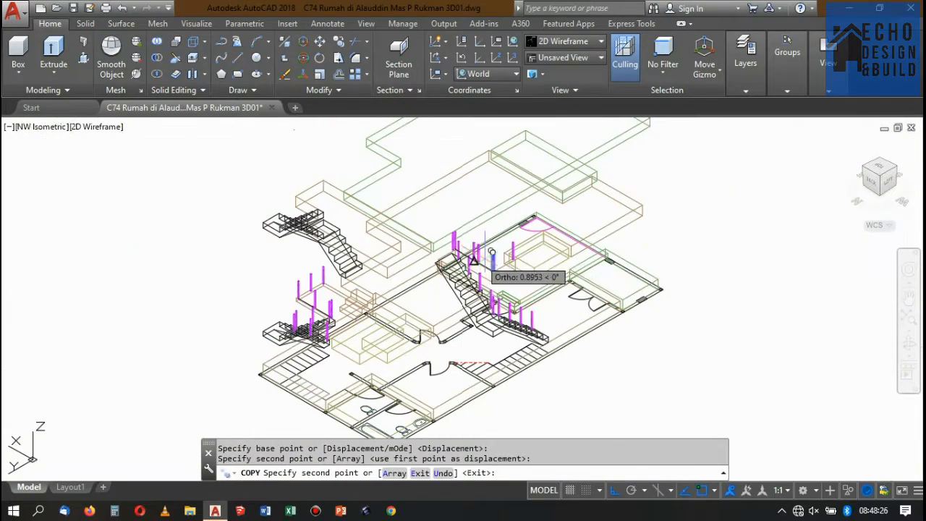
key("space")
Examine the railing posts on both stairs and slab edges, including the upper flight that has no posts.
scroll(480, 259, "up", 6)
scroll(471, 258, "down", 3)
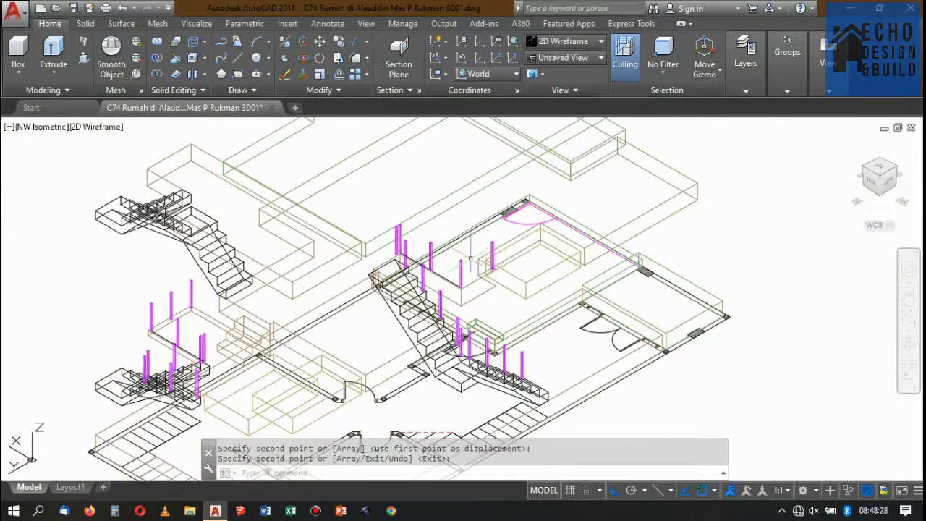
scroll(470, 259, "down", 4)
scroll(506, 250, "up", 4)
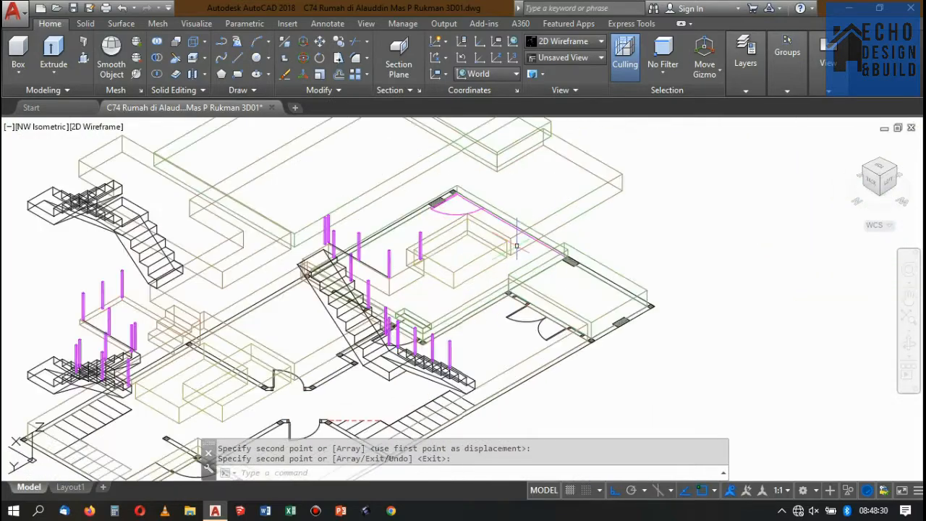
scroll(516, 246, "up", 3)
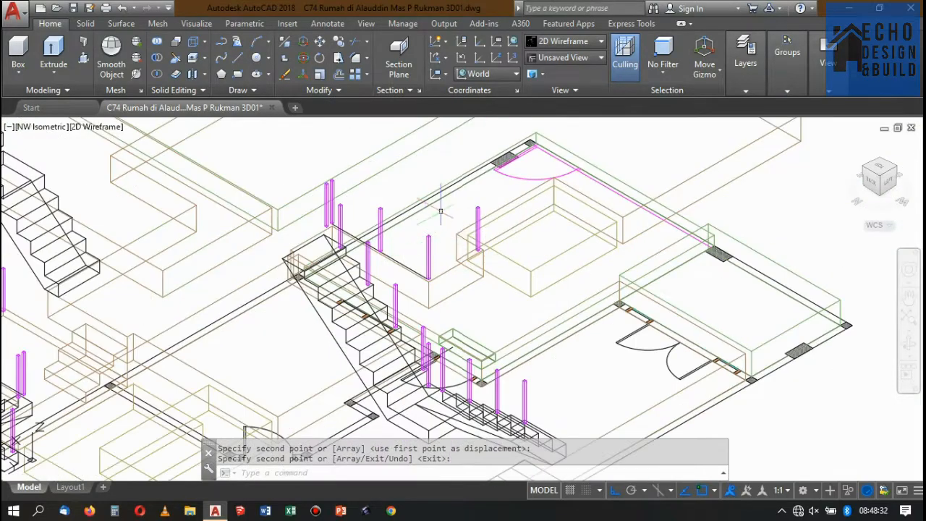
scroll(441, 212, "up", 2)
scroll(469, 248, "down", 6)
scroll(455, 273, "up", 4)
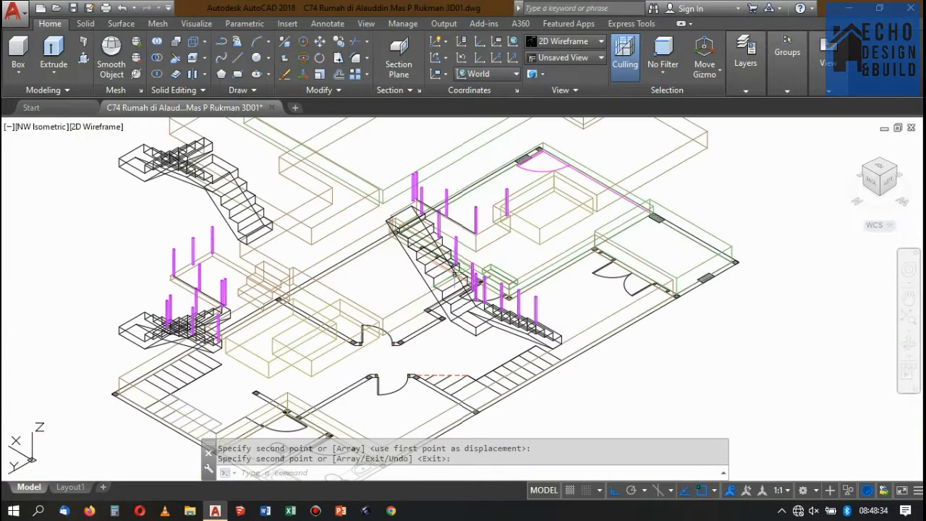
scroll(455, 272, "down", 4)
scroll(477, 273, "up", 4)
scroll(506, 275, "down", 4)
scroll(521, 275, "up", 2)
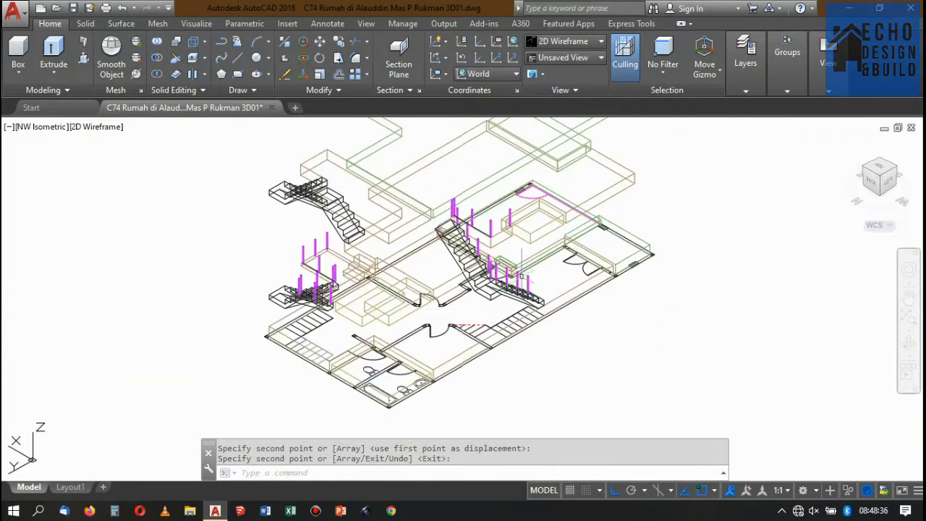
scroll(521, 275, "up", 5)
scroll(542, 279, "down", 6)
scroll(419, 280, "up", 3)
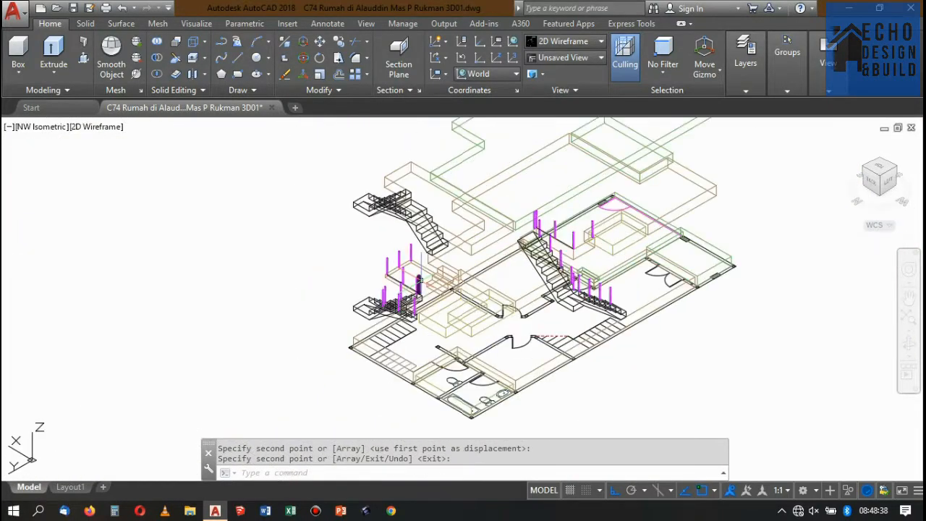
Copy the post at the small slab's back corner to the outer corner of a lower tread on the upper stair flight.
scroll(419, 280, "up", 6)
left_click(408, 210)
left_click(384, 230)
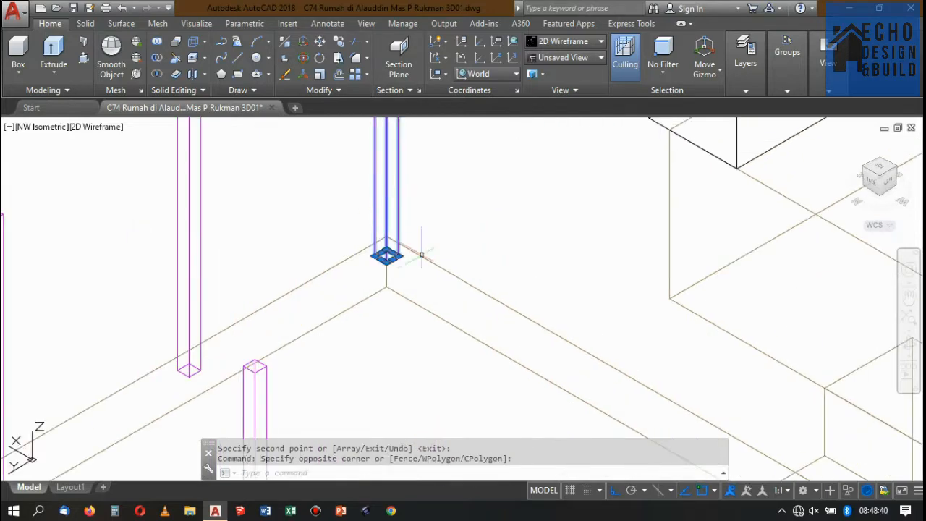
left_click(337, 44)
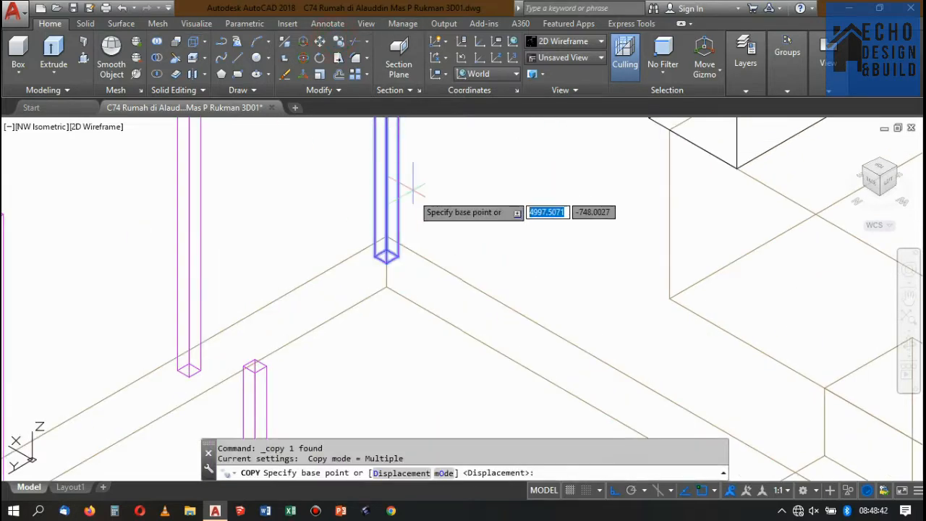
scroll(384, 253, "up", 2)
left_click(394, 250)
scroll(377, 242, "down", 4)
scroll(376, 242, "down", 2)
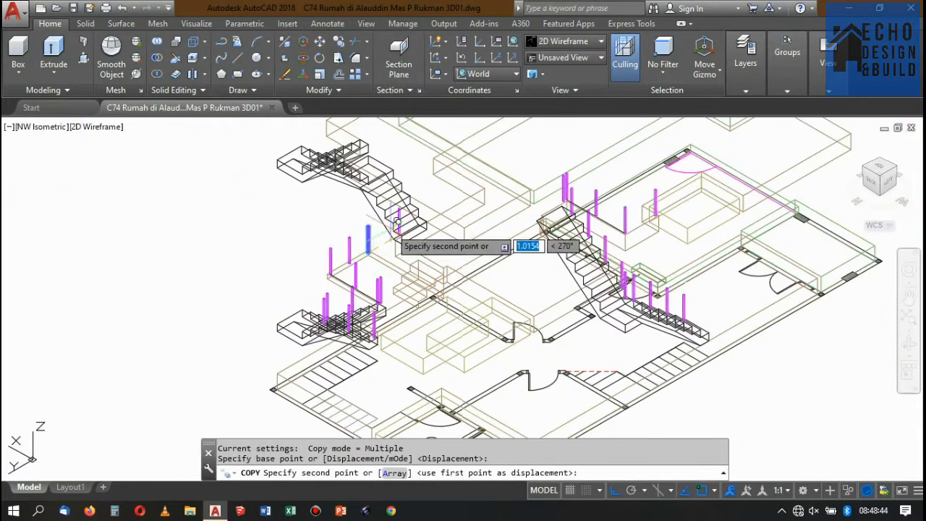
scroll(419, 201, "up", 7)
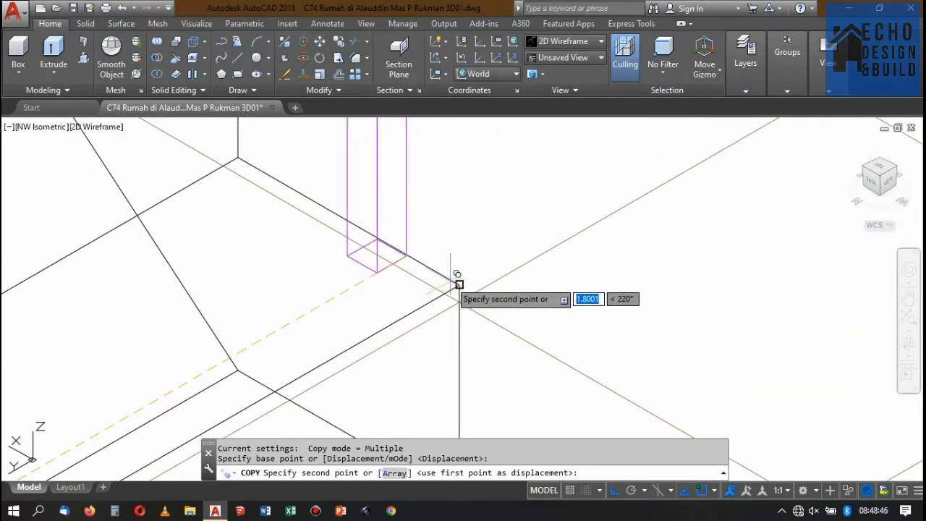
left_click(459, 285)
scroll(463, 224, "down", 3)
scroll(463, 231, "up", 3)
key("Return")
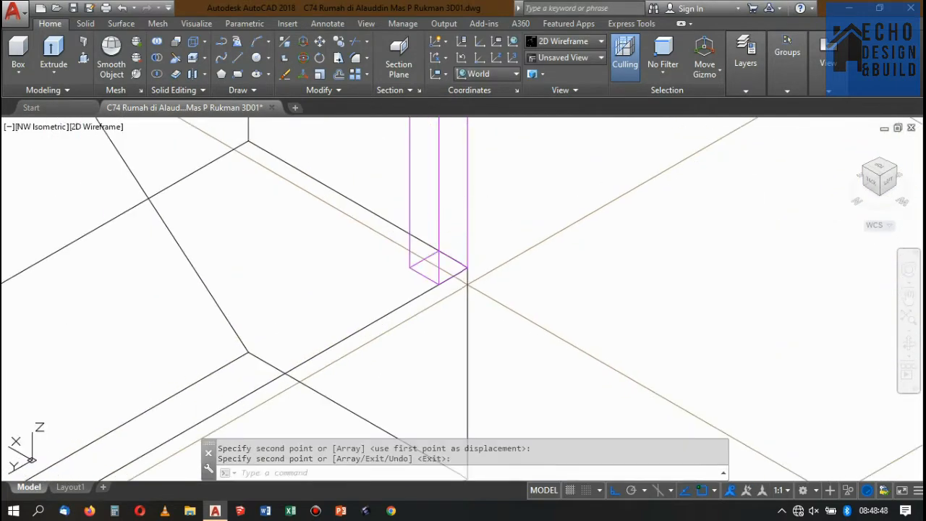
Move the copied post inward from the tread corner by the diagonal of its own base.
left_click(447, 199)
type("m")
key("Return")
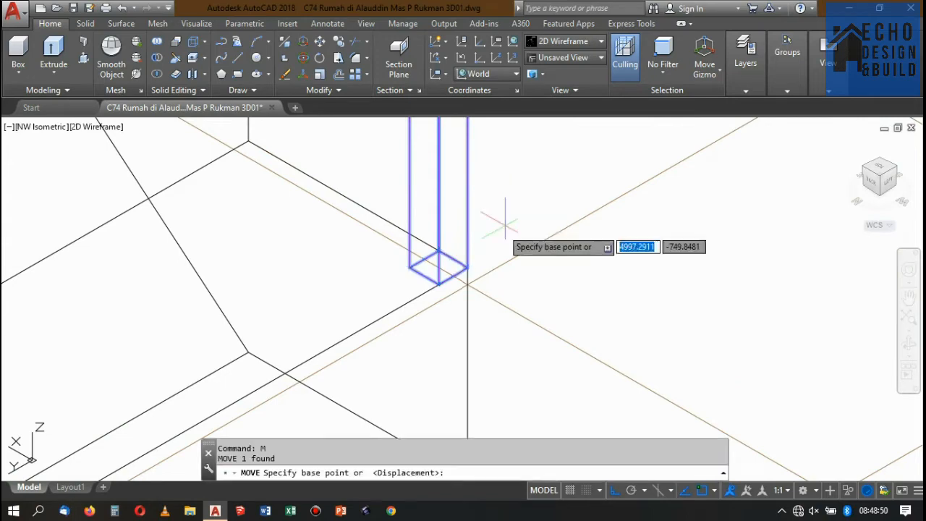
left_click(467, 267)
left_click(409, 267)
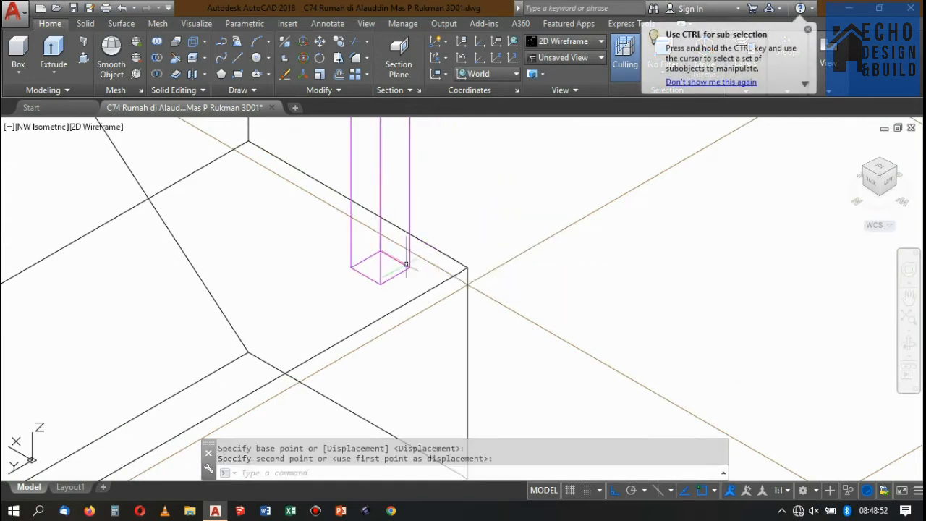
Copy the inset post twice up the flight, from its tread corner to the matching corners of every second tread.
scroll(445, 288, "down", 6)
scroll(442, 273, "up", 3)
left_click(448, 244)
left_click(418, 225)
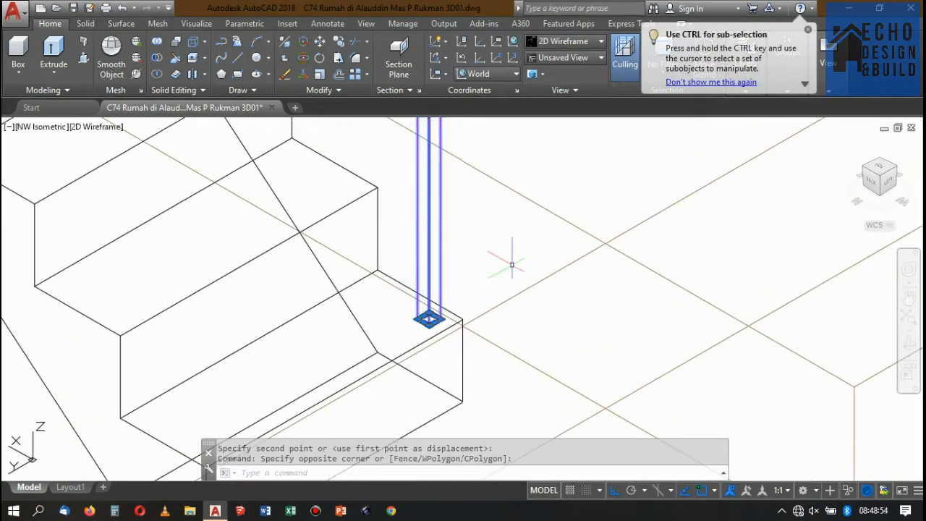
key("Return")
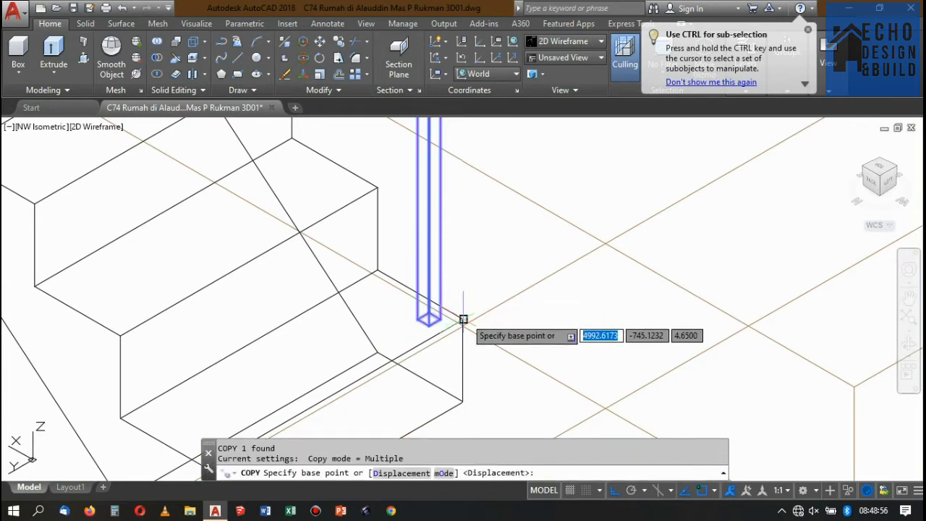
left_click(461, 320)
scroll(489, 331, "down", 3)
scroll(422, 234, "up", 2)
scroll(416, 230, "up", 5)
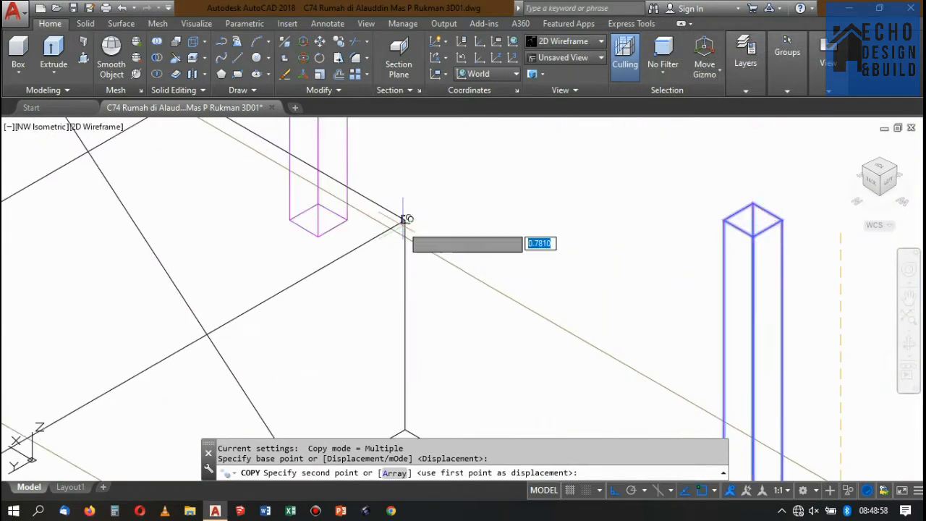
left_click(410, 220)
scroll(427, 261, "down", 8)
scroll(411, 233, "up", 3)
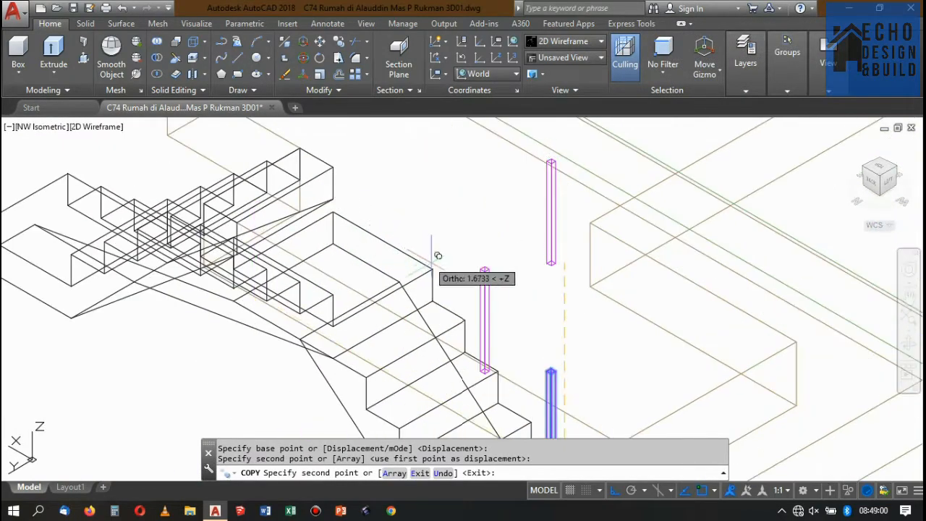
left_click(433, 270)
key("Return")
Copy the post at the outer front corner of the upper stair's landing to the landing's outer back corner.
left_click(437, 245)
left_click(407, 219)
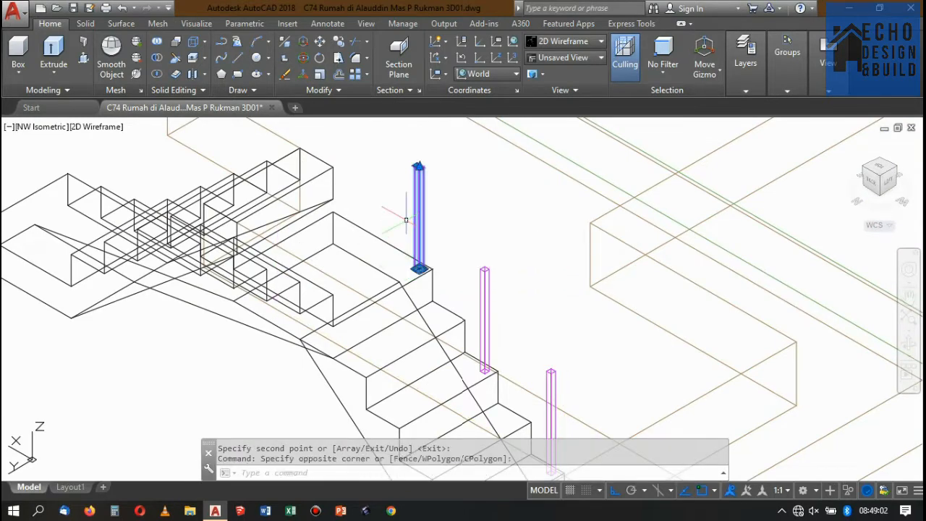
scroll(364, 210, "up", 2)
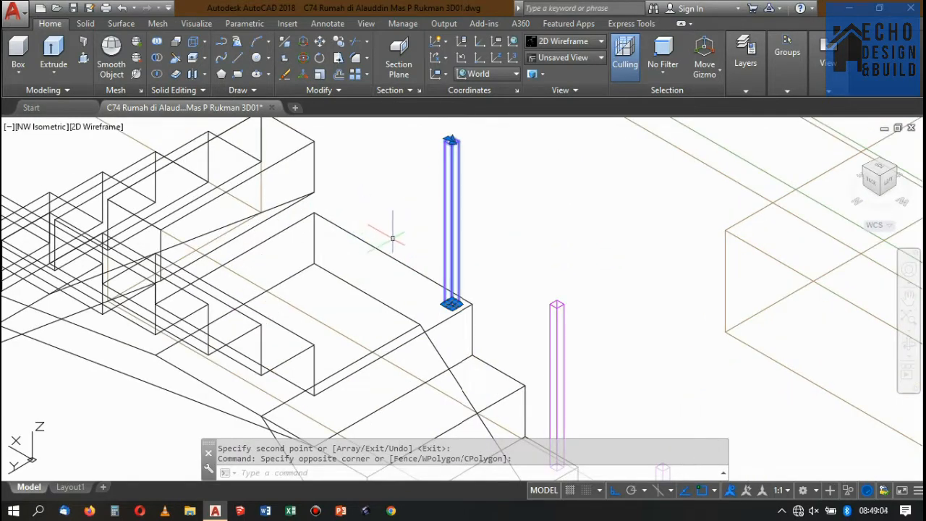
type("co")
key("Return")
scroll(456, 304, "up", 4)
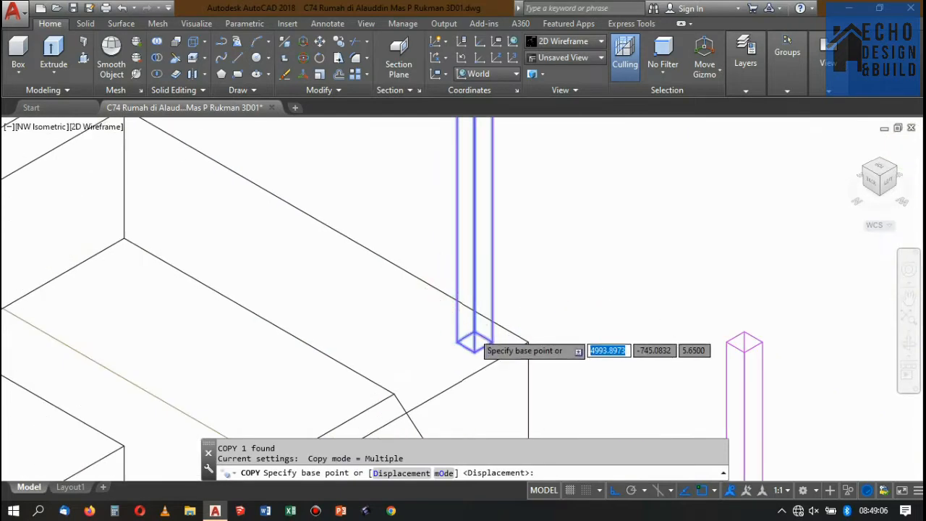
scroll(461, 323, "down", 2)
scroll(467, 325, "up", 1)
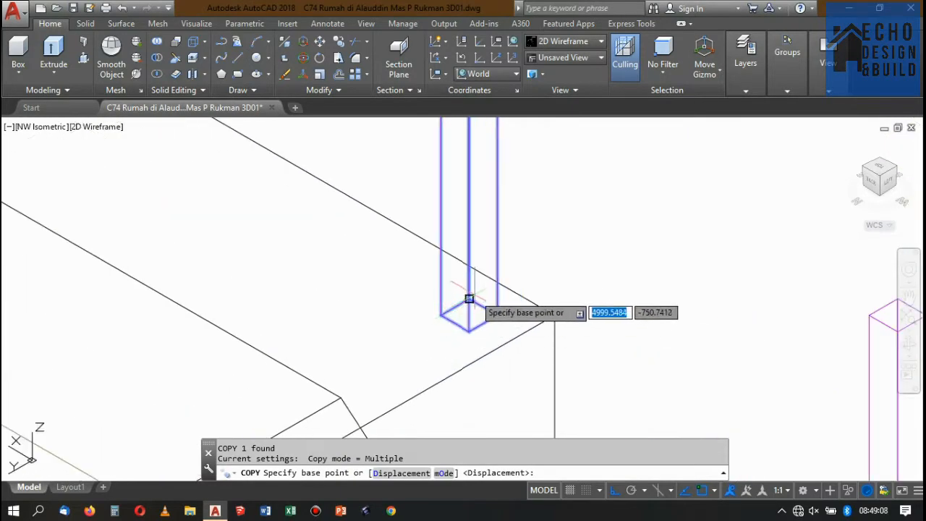
left_click(470, 299)
scroll(487, 318, "down", 6)
scroll(363, 238, "up", 4)
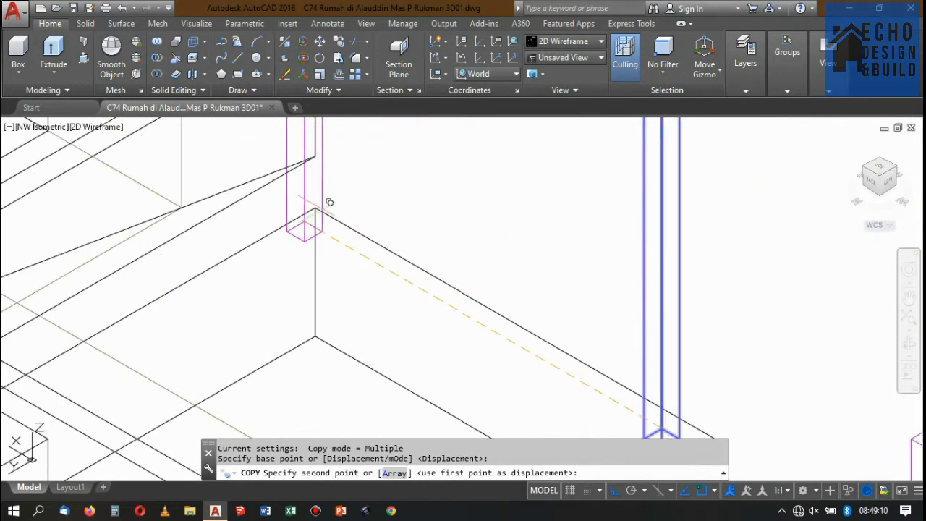
left_click(316, 209)
key("Return")
Move the new landing post inward by its own base diagonal, from the base's back corner to its front corner.
left_click(347, 197)
left_click(330, 200)
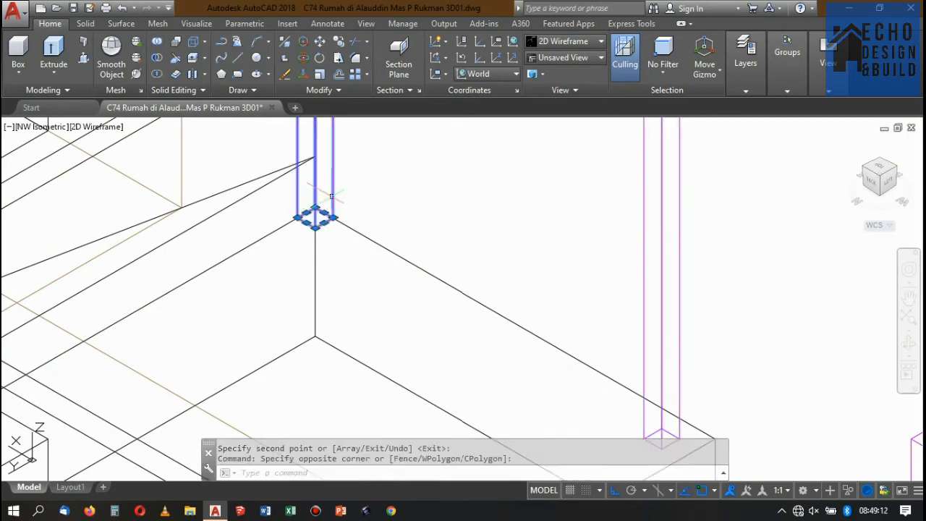
type("m")
key("Return")
scroll(327, 205, "up", 2)
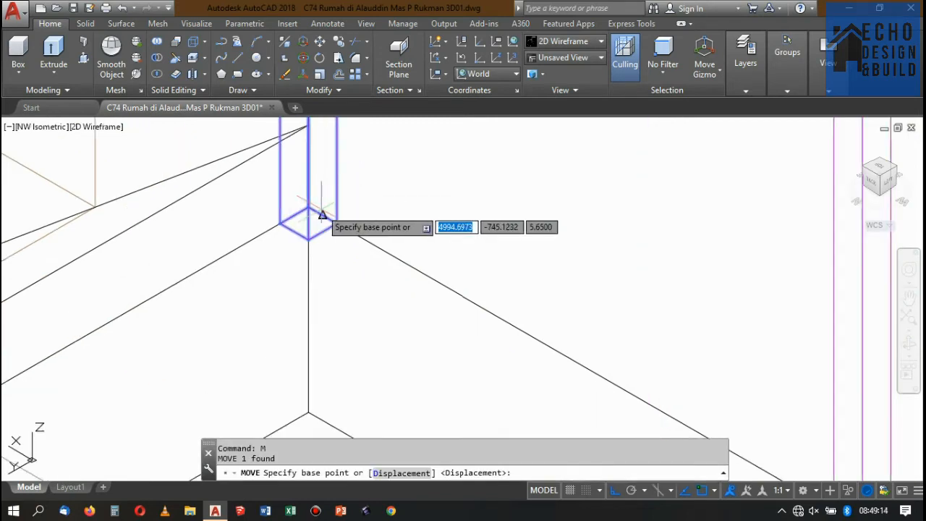
left_click(308, 208)
left_click(308, 240)
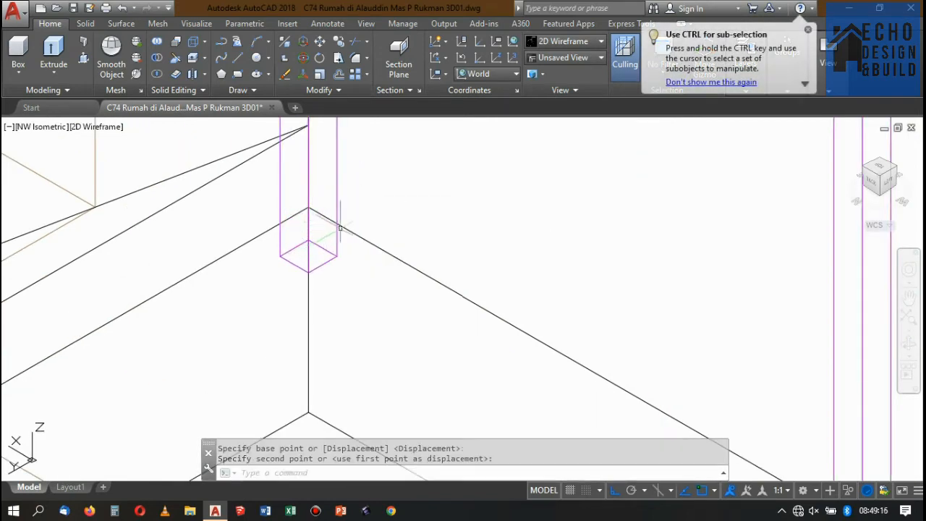
scroll(502, 135, "down", 6)
Examine the stair railing posts in the Conceptual style from the NW and SE isometric views, returning to NW Isometric in 2D Wireframe.
left_click(573, 42)
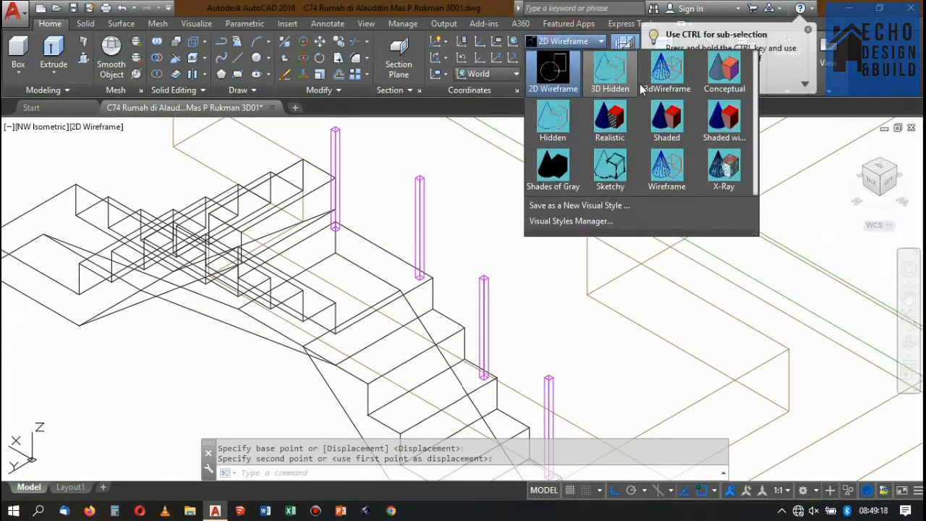
left_click(725, 75)
scroll(400, 176, "down", 5)
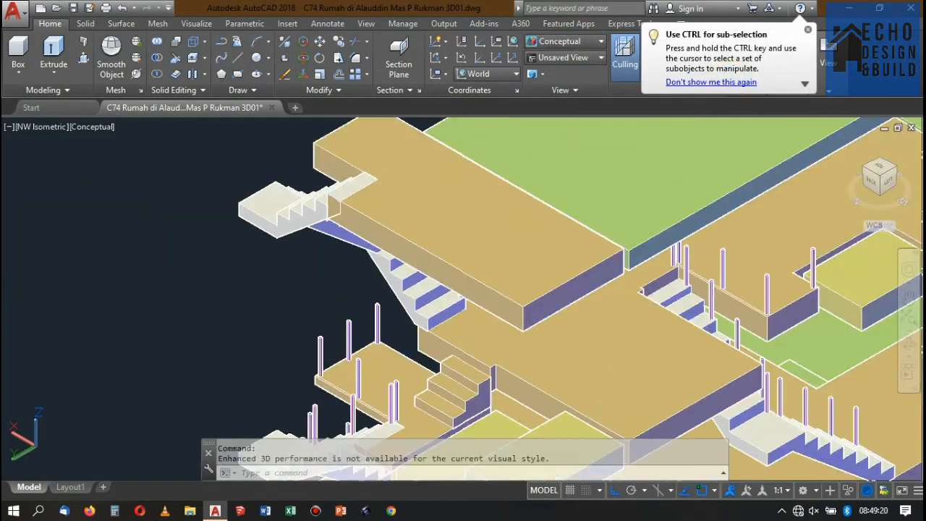
left_click(434, 192)
left_click(866, 168)
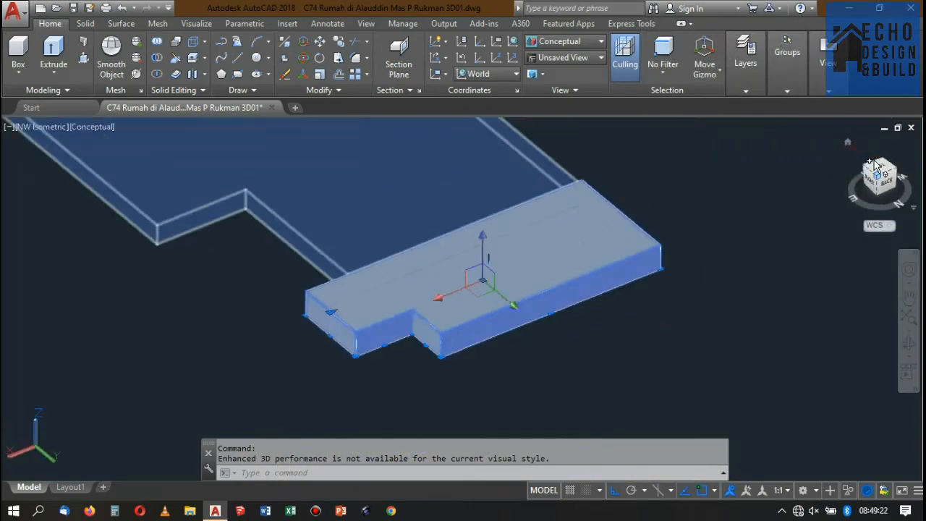
left_click(866, 169)
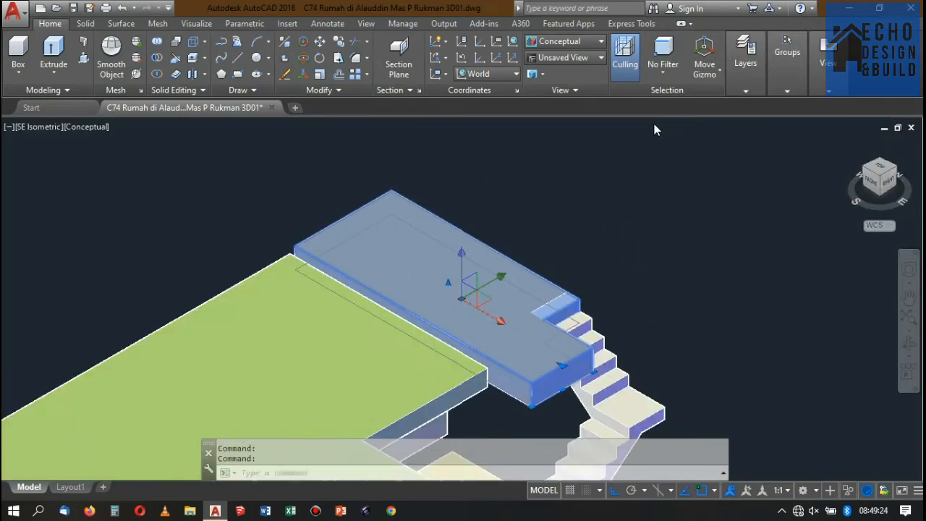
scroll(615, 189, "up", 5)
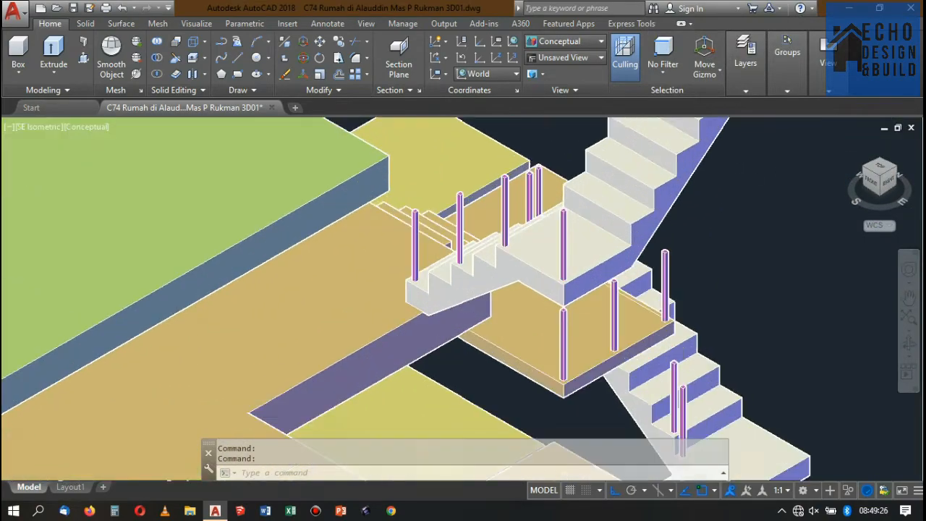
scroll(517, 257, "down", 2)
scroll(516, 258, "up", 4)
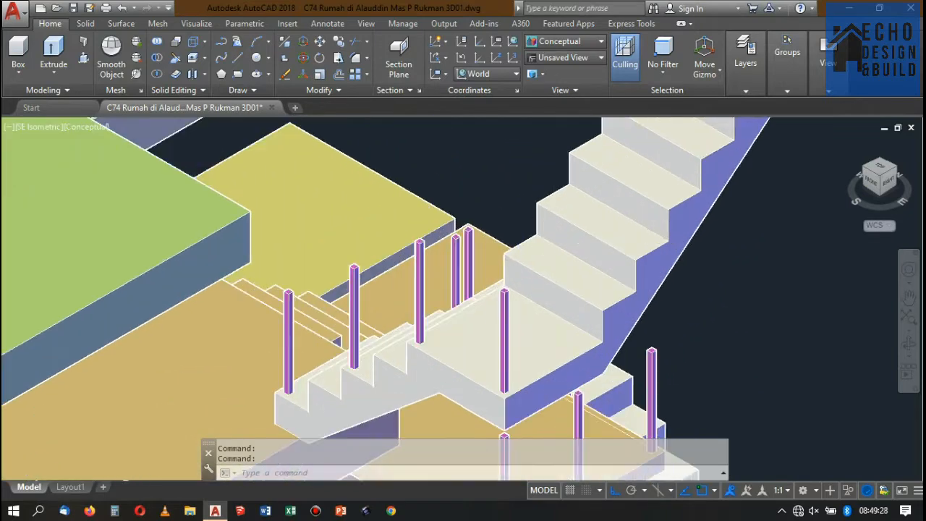
scroll(510, 258, "down", 5)
scroll(499, 255, "up", 5)
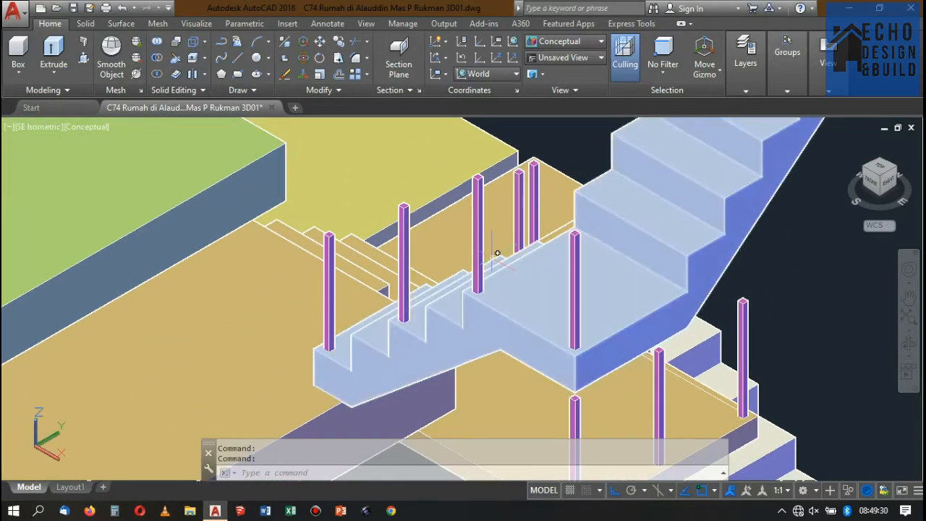
left_click(882, 162)
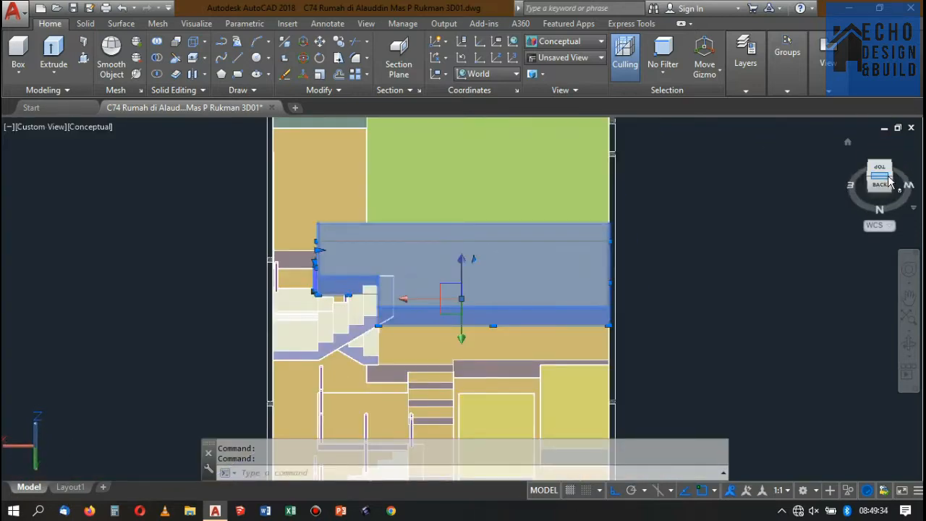
left_click(890, 176)
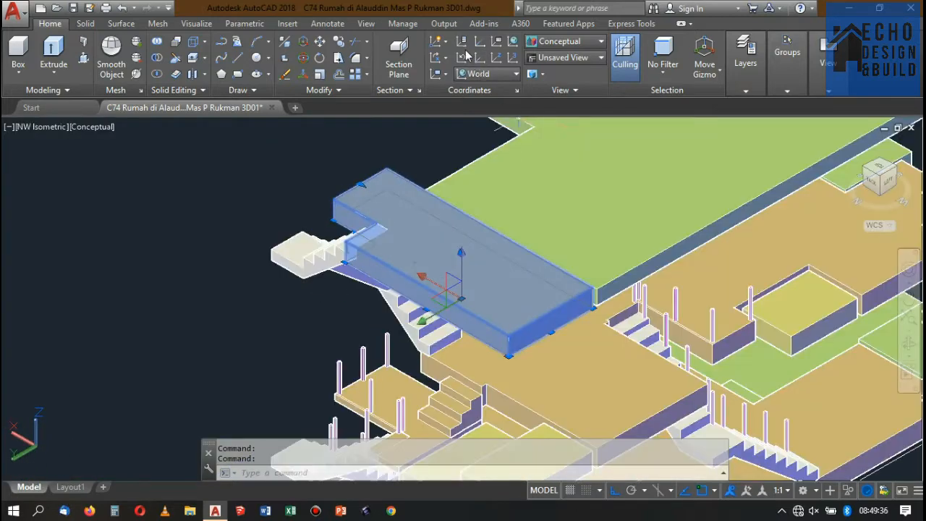
left_click(543, 45)
left_click(551, 66)
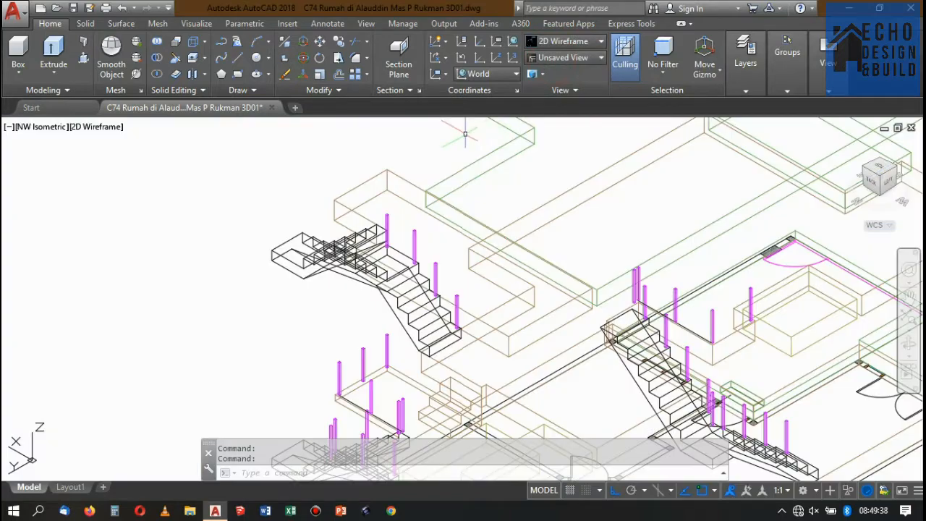
scroll(469, 211, "down", 4)
scroll(469, 212, "up", 6)
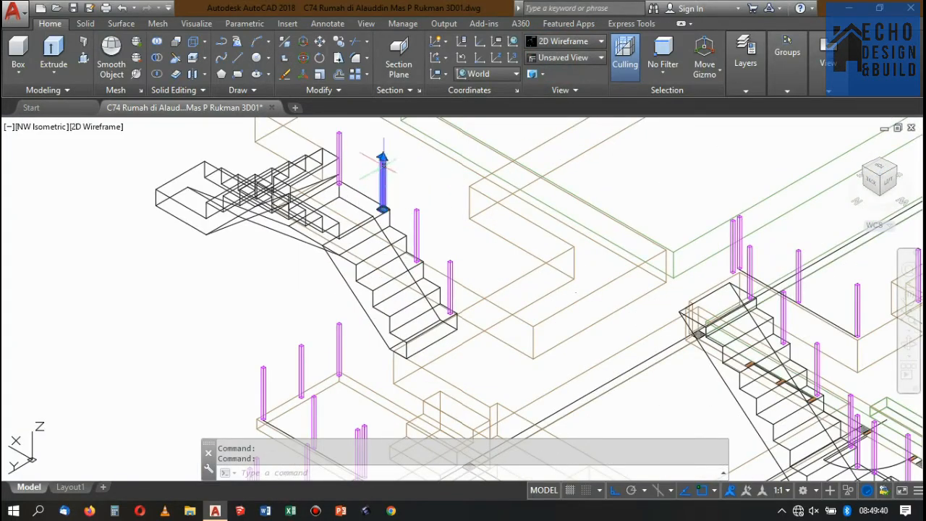
left_click(455, 258)
left_click(452, 255)
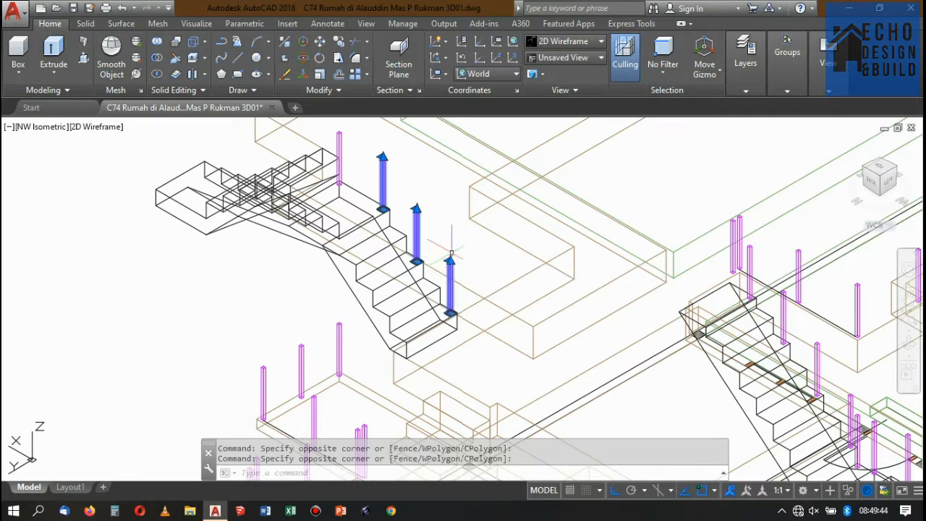
key("Return")
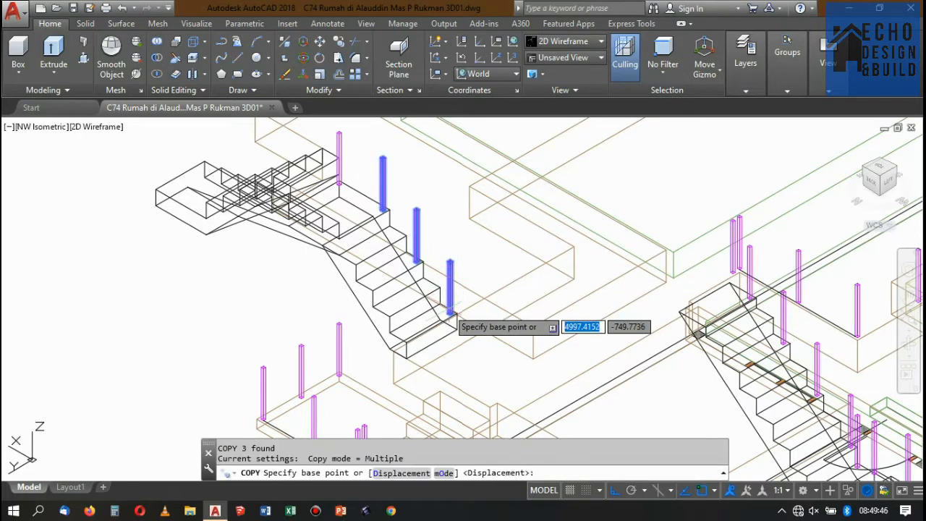
scroll(444, 362, "up", 3)
scroll(439, 320, "down", 4)
scroll(459, 310, "up", 2)
key("Escape")
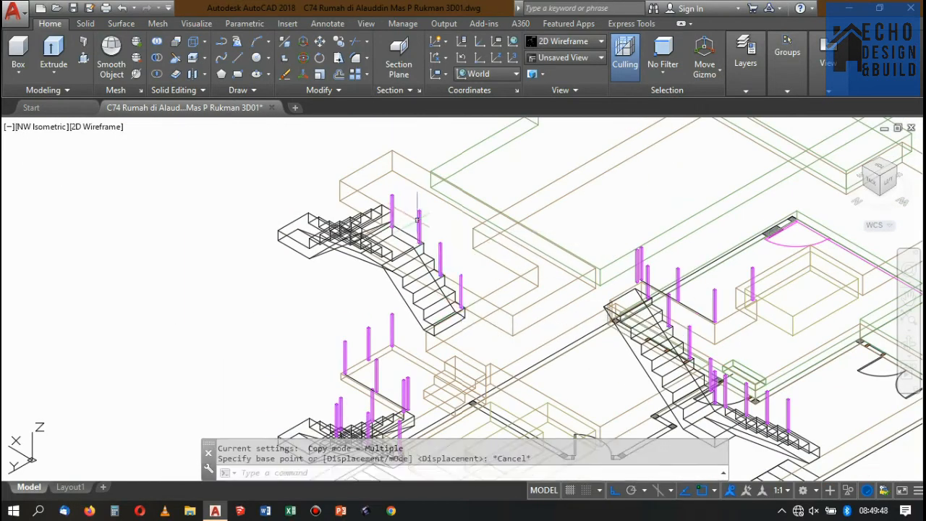
scroll(449, 260, "up", 3)
left_click(443, 240)
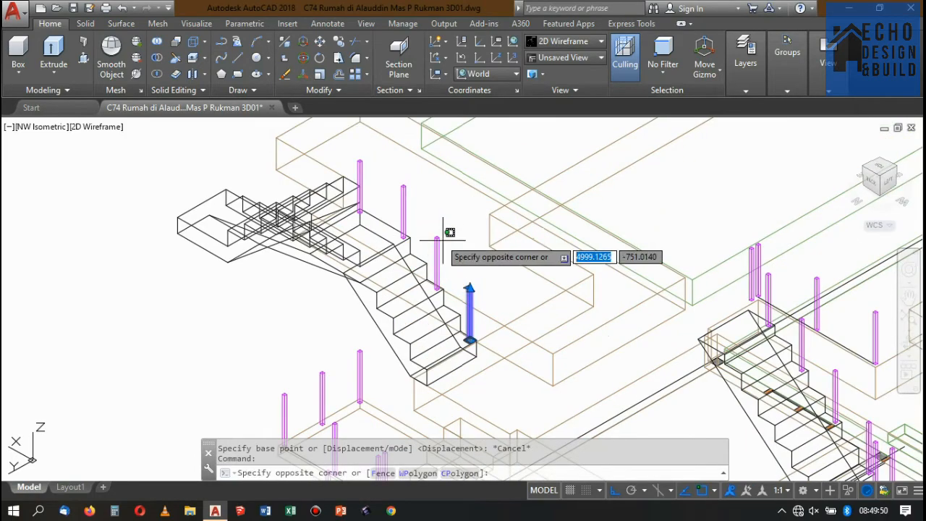
left_click(434, 250)
left_click(426, 199)
left_click(402, 183)
scroll(431, 193, "down", 4)
scroll(433, 202, "up", 4)
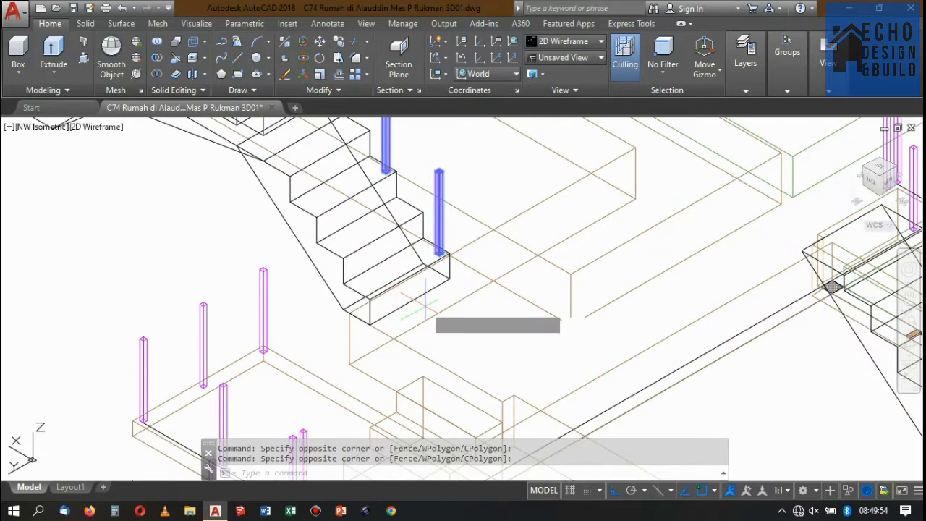
type("mi")
key("Return")
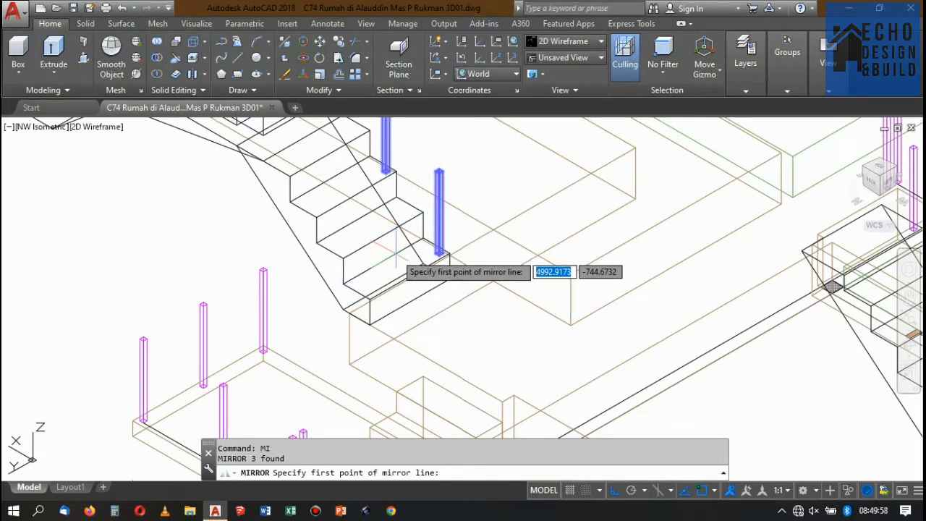
key("Escape")
Align the UCS to the top face of a tread on the upper stair's lower flight.
type("ucs")
key("Return")
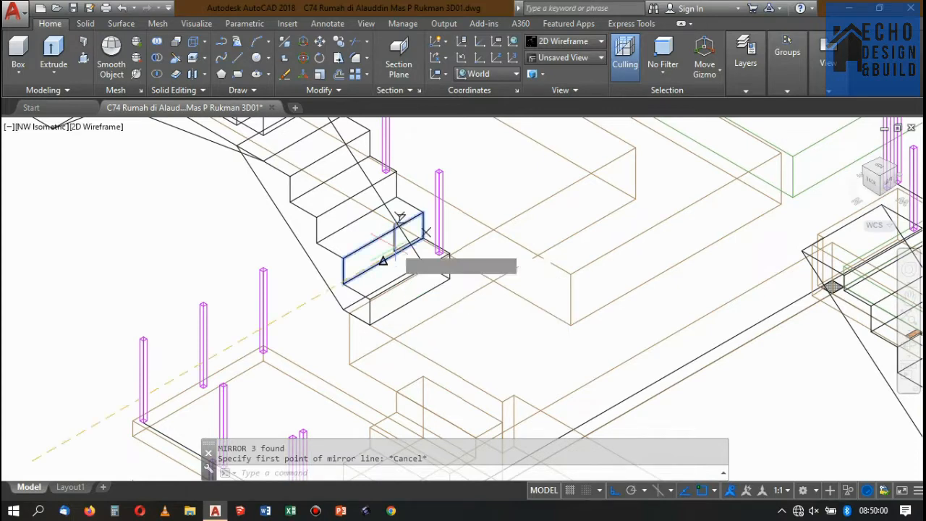
type("f")
key("Return")
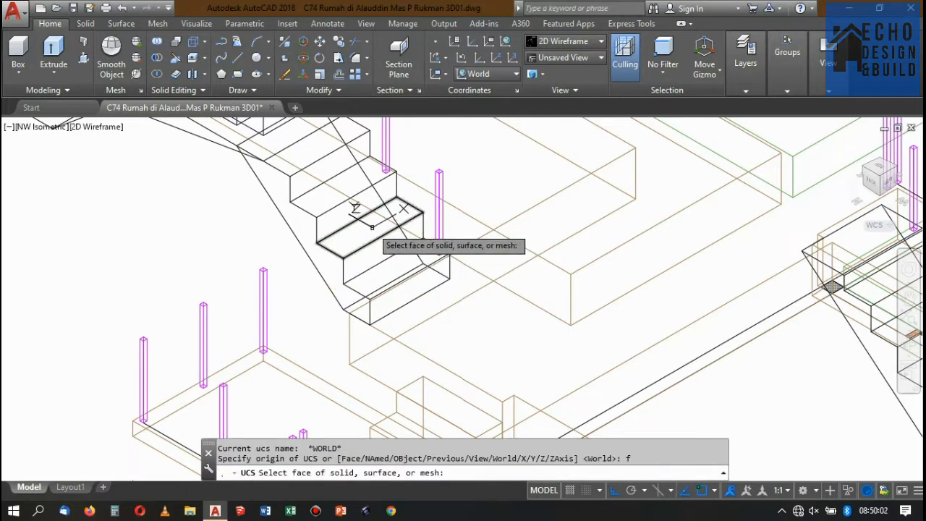
left_click(372, 227)
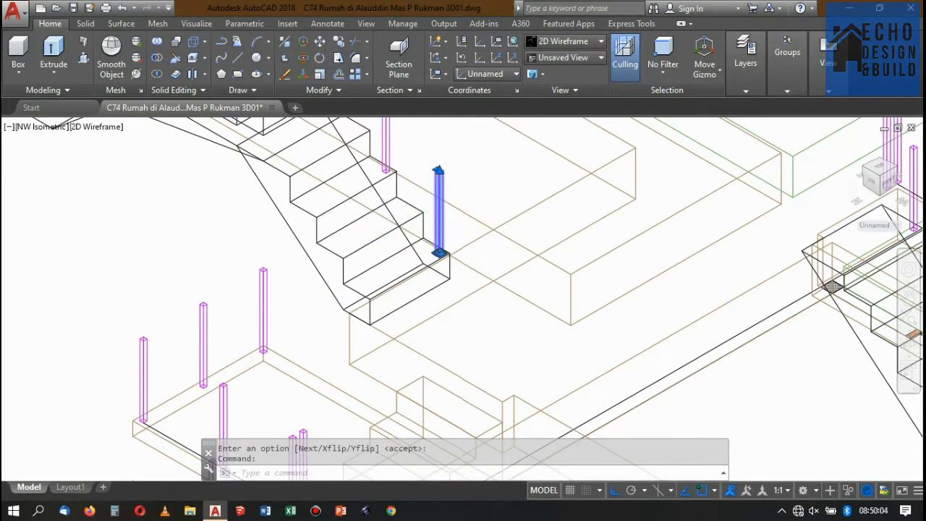
Mirror the three posts along the flight across the line joining the tread's front and back edge midpoints, keeping the originals.
middle_click_drag(411, 114, 439, 208)
left_click(437, 201)
left_click(411, 180)
middle_click_drag(390, 141, 417, 191)
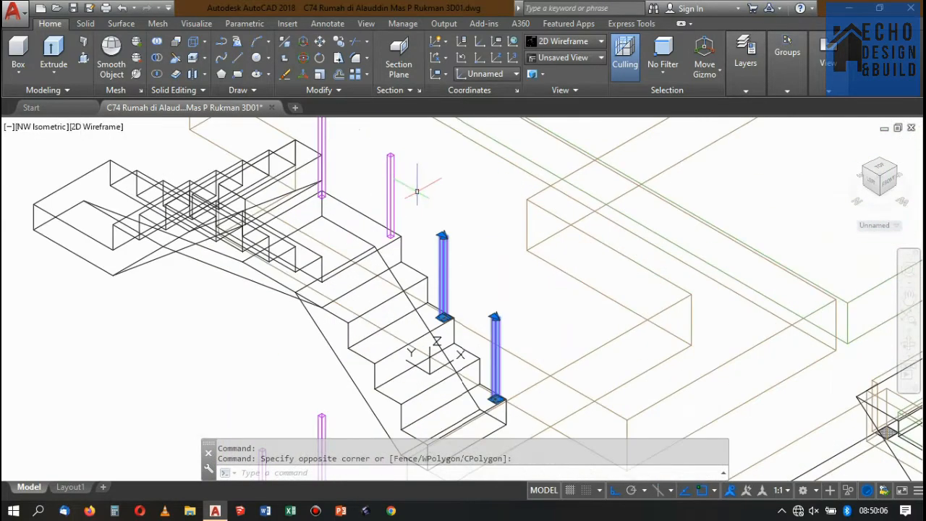
left_click(385, 186)
scroll(434, 208, "down", 3)
scroll(437, 248, "up", 3)
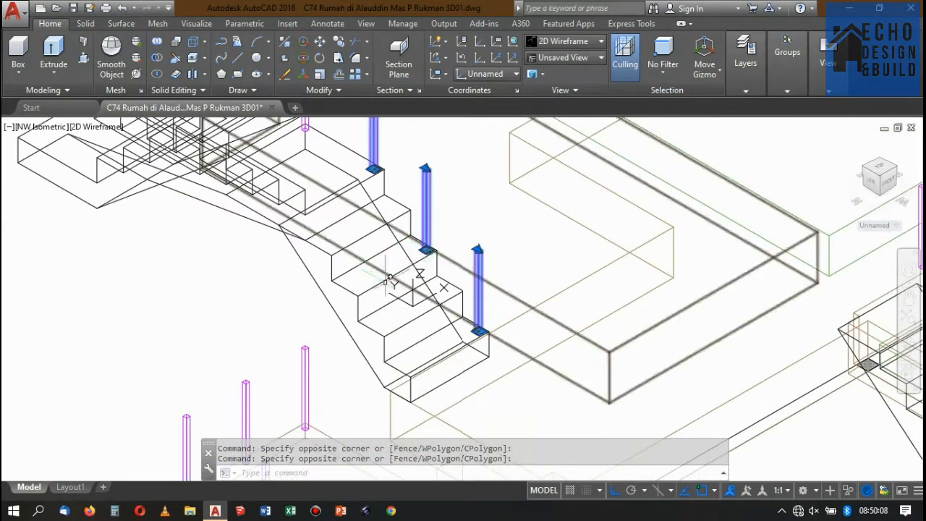
scroll(403, 304, "up", 3)
type("i")
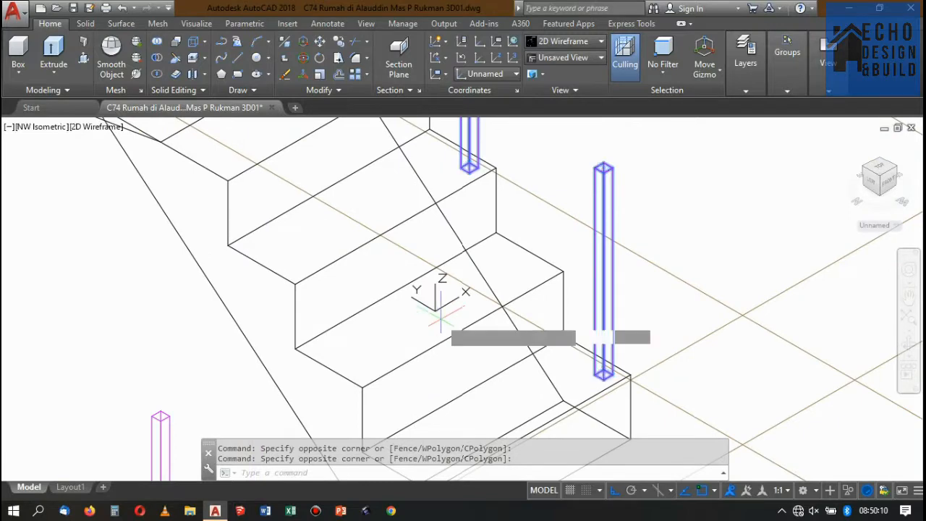
key("Return")
left_click(456, 332)
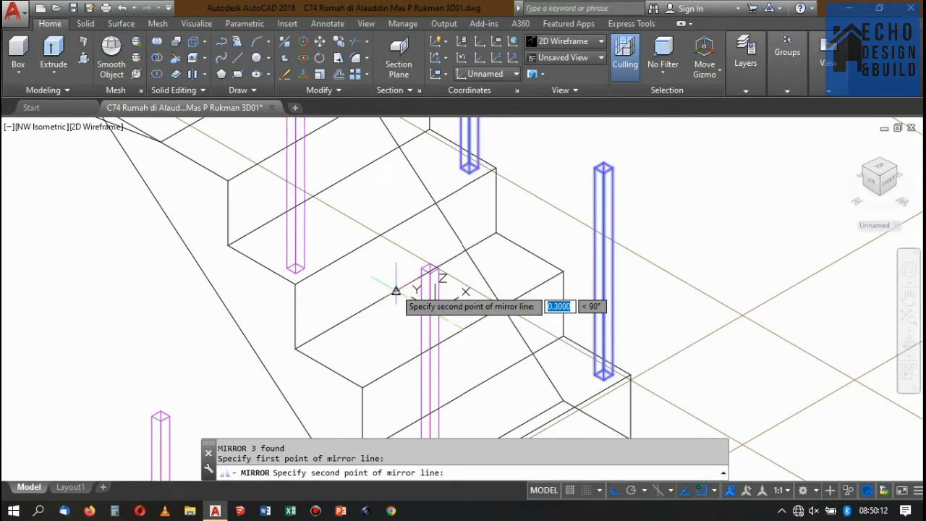
left_click(396, 291)
key("Return")
Examine the mirrored posts and the upper stair in the Conceptual style from the NW, NE and SE isometric views.
scroll(406, 271, "down", 3)
scroll(439, 233, "up", 2)
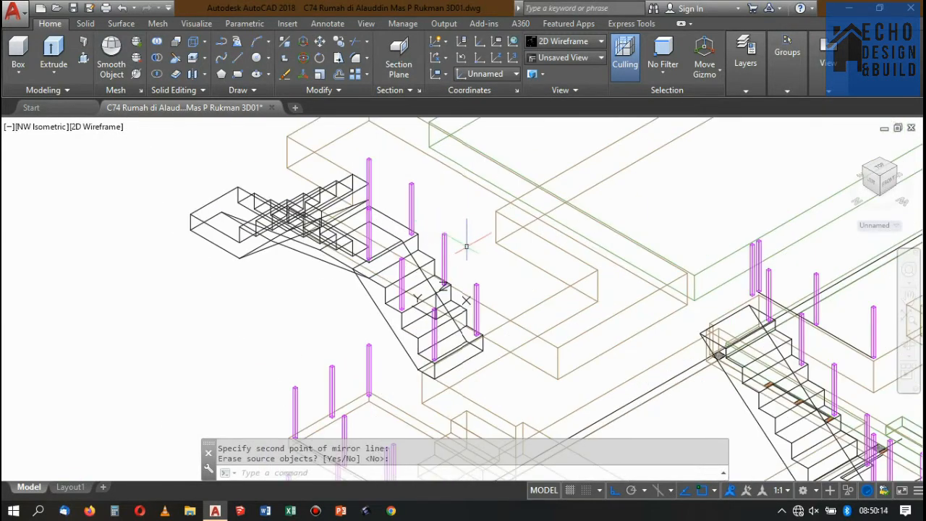
left_click(557, 41)
left_click(722, 72)
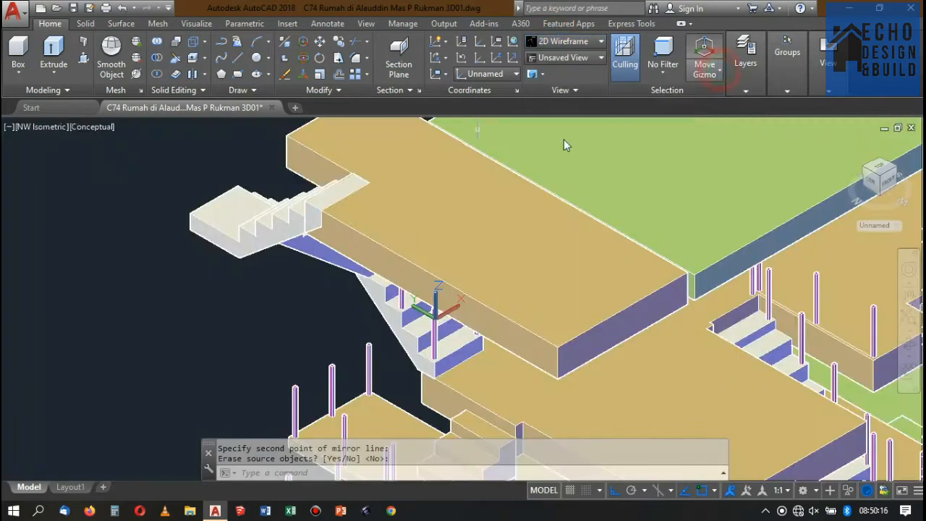
scroll(382, 297, "up", 2)
left_click(272, 150)
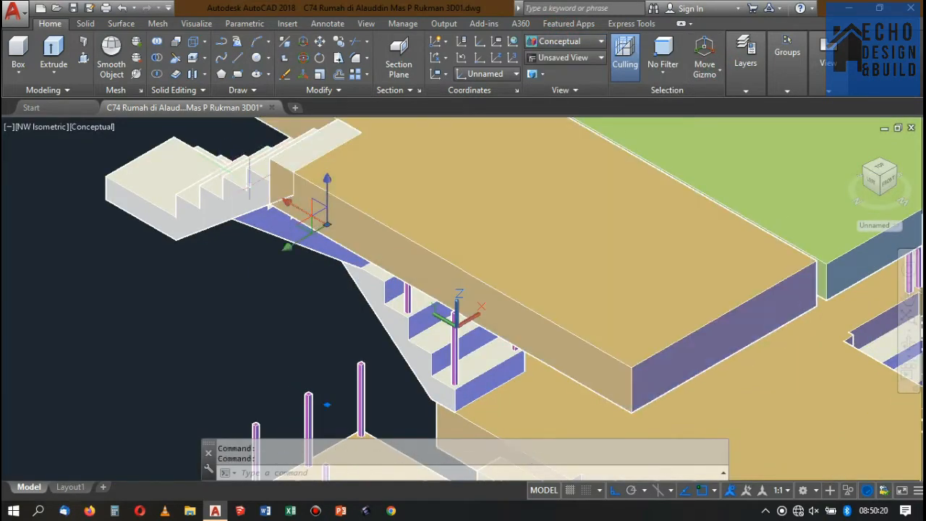
left_click(248, 175)
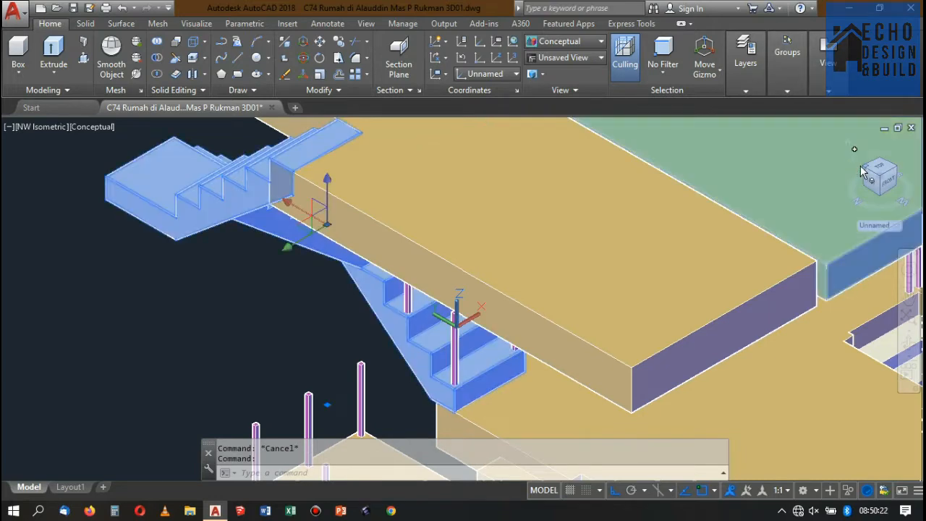
left_click(856, 161)
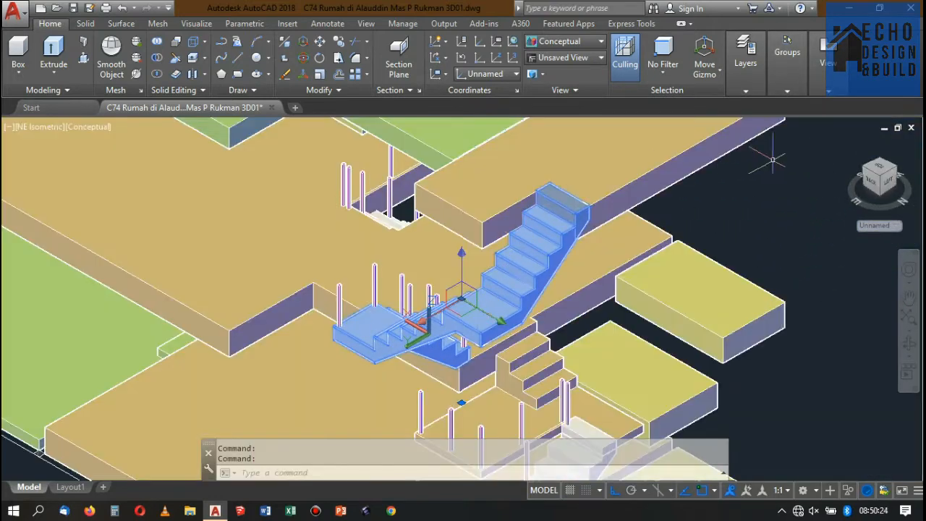
left_click(863, 169)
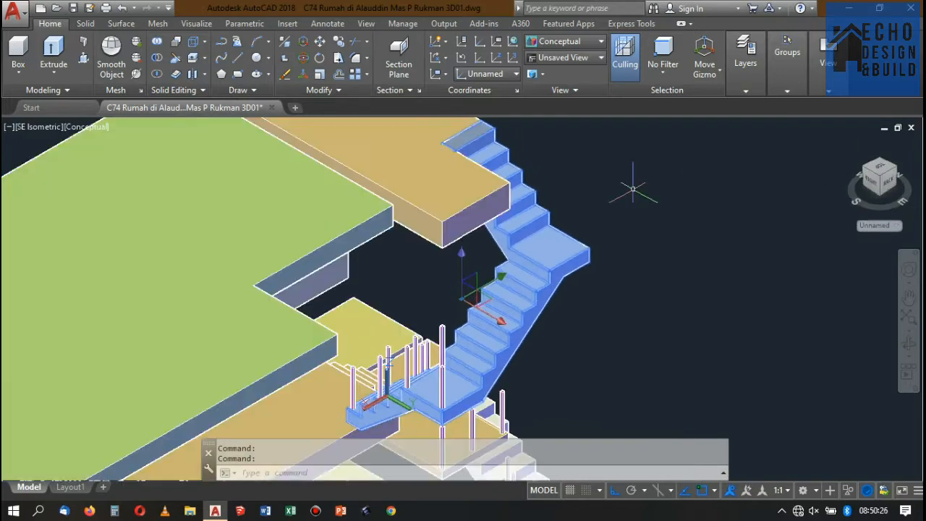
scroll(492, 322, "up", 4)
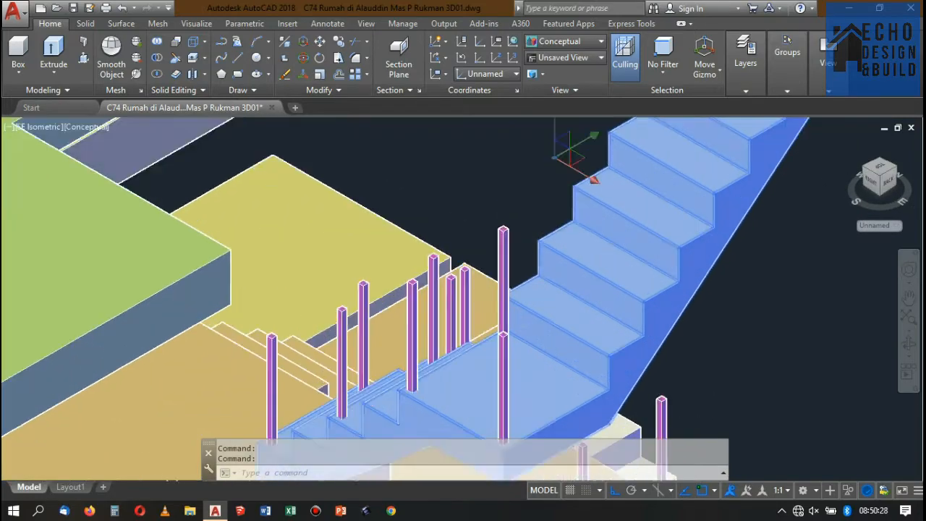
In 2D Wireframe and SW Isometric, copy the landing corner post by its base's front corner to the outer front corner of the next flight's first tread.
left_click(510, 248)
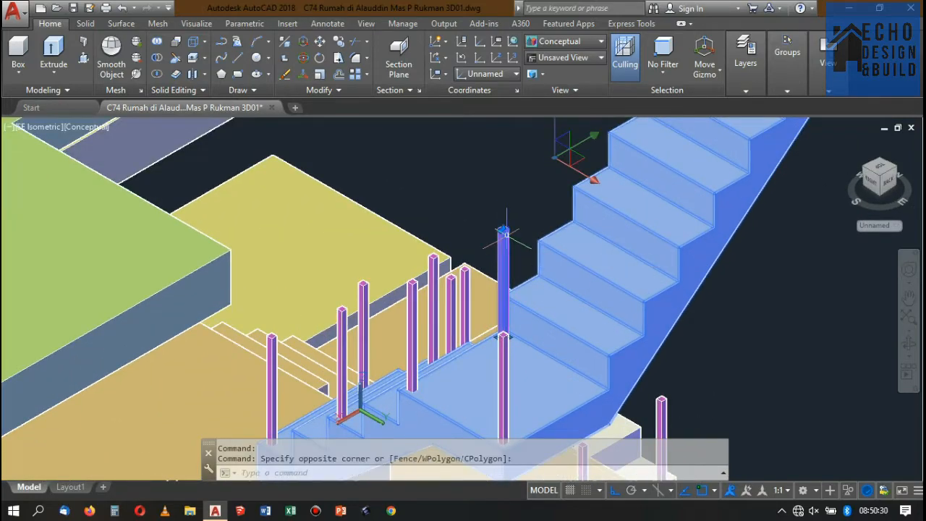
left_click(568, 41)
left_click(544, 122)
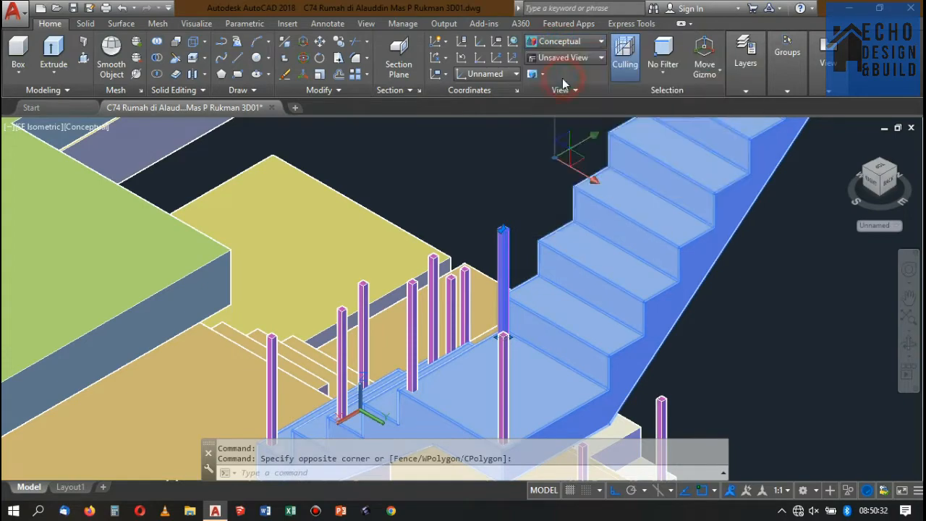
scroll(515, 260, "up", 3)
left_click(485, 212)
scroll(484, 212, "down", 5)
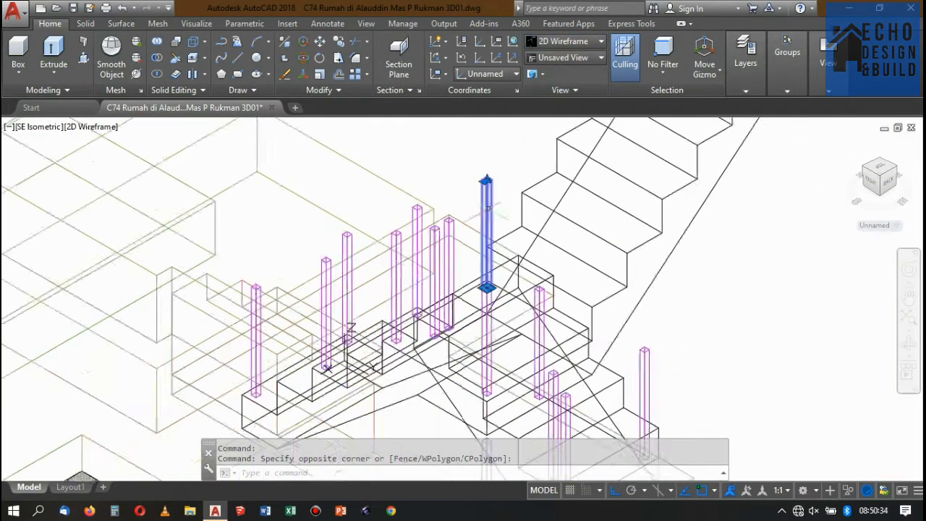
left_click(897, 169)
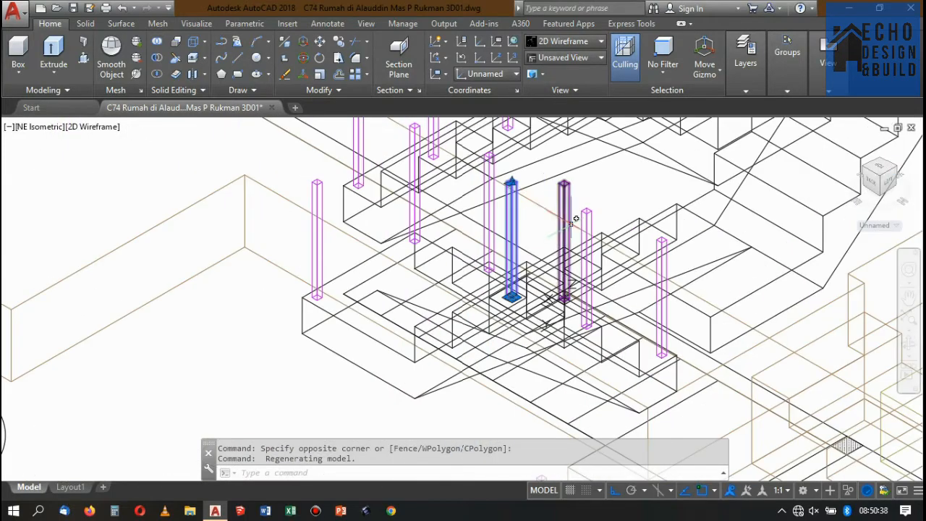
left_click(897, 168)
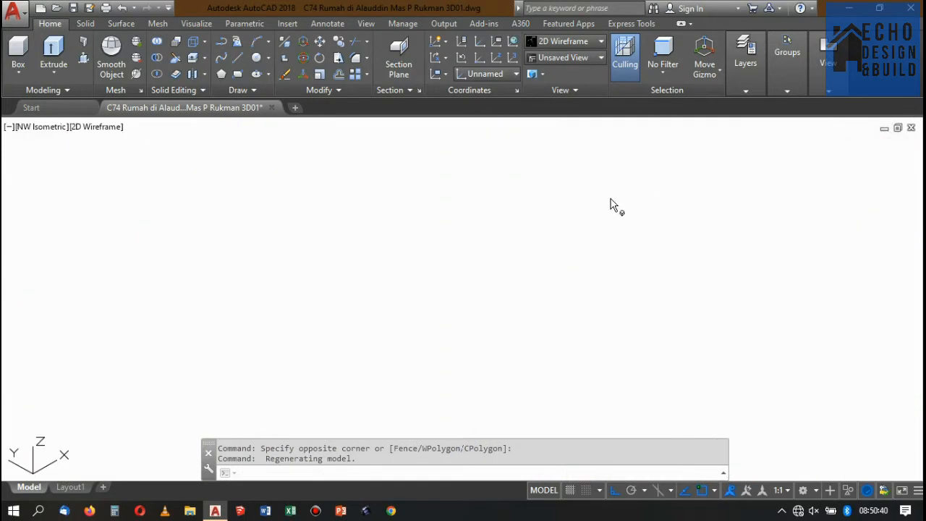
scroll(532, 208, "down", 3)
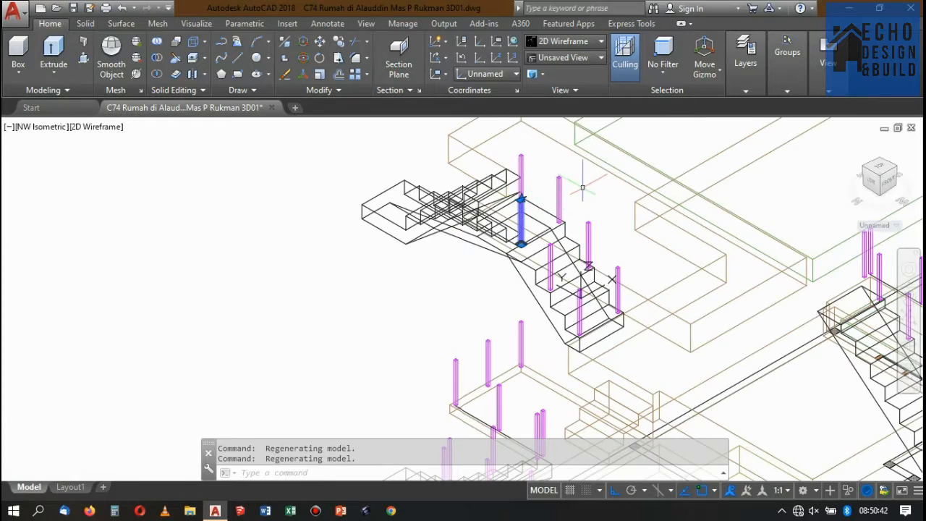
left_click(898, 170)
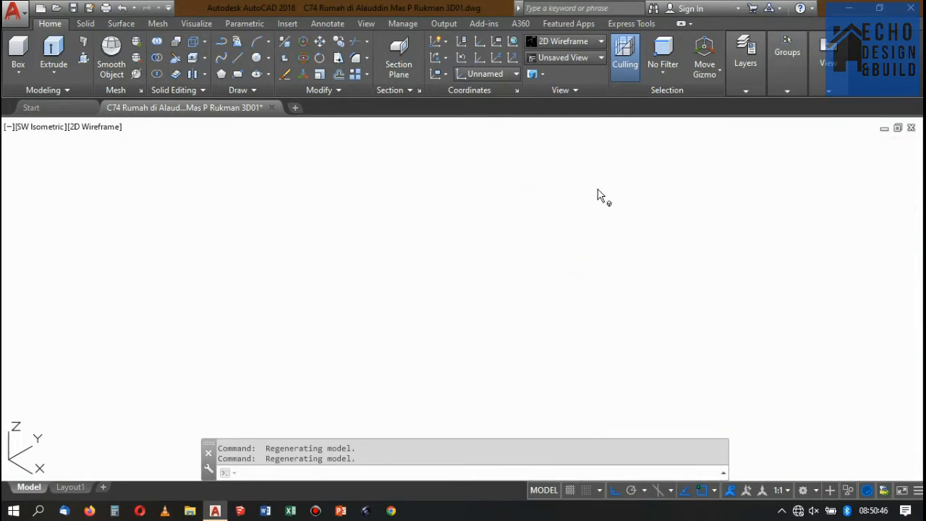
scroll(539, 177, "down", 3)
scroll(476, 272, "up", 3)
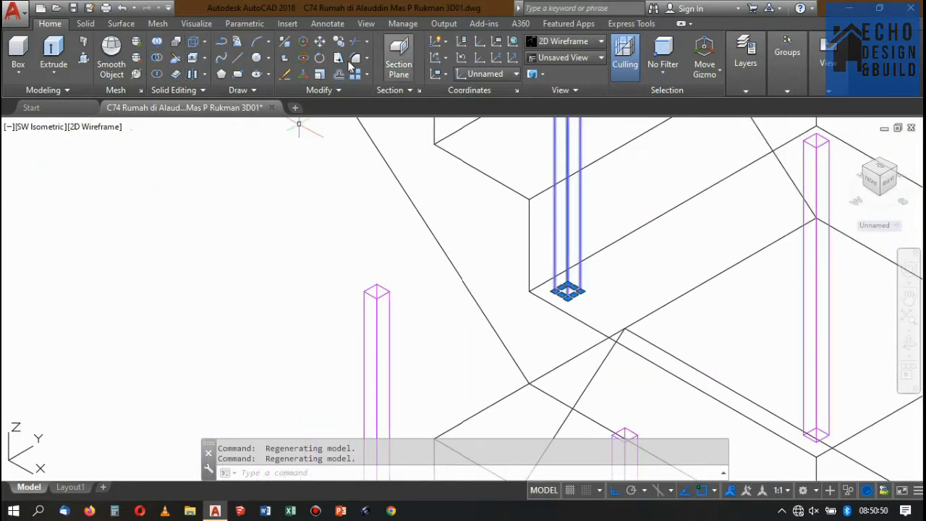
left_click(567, 298)
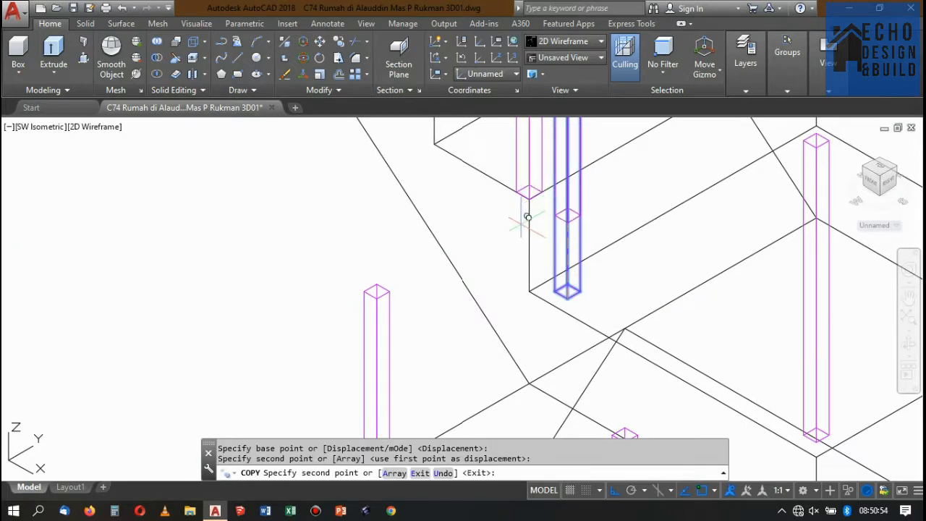
scroll(531, 213, "down", 3)
key("Escape")
Move the new tread post inward by its own base diagonal, from the base's front corner to its back corner.
scroll(534, 217, "up", 5)
left_click(533, 238)
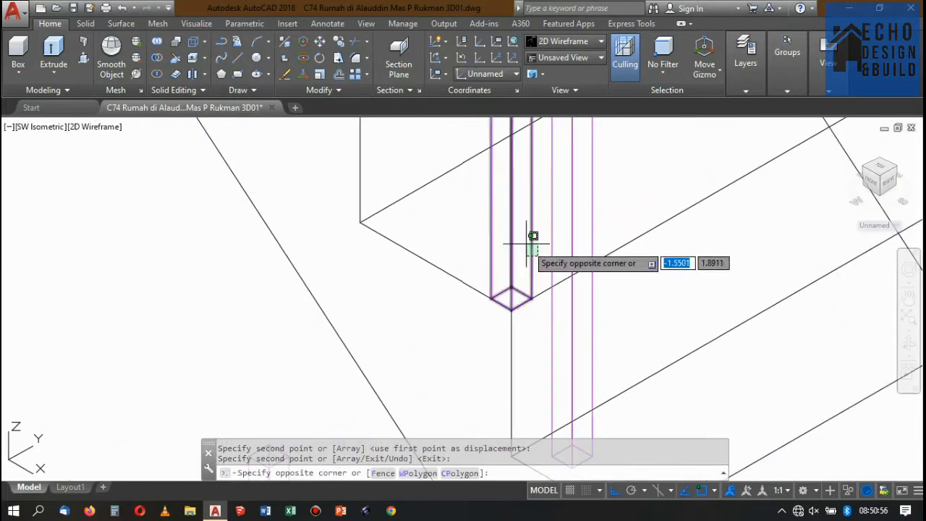
left_click(528, 247)
type("m")
key("Return")
scroll(507, 298, "up", 4)
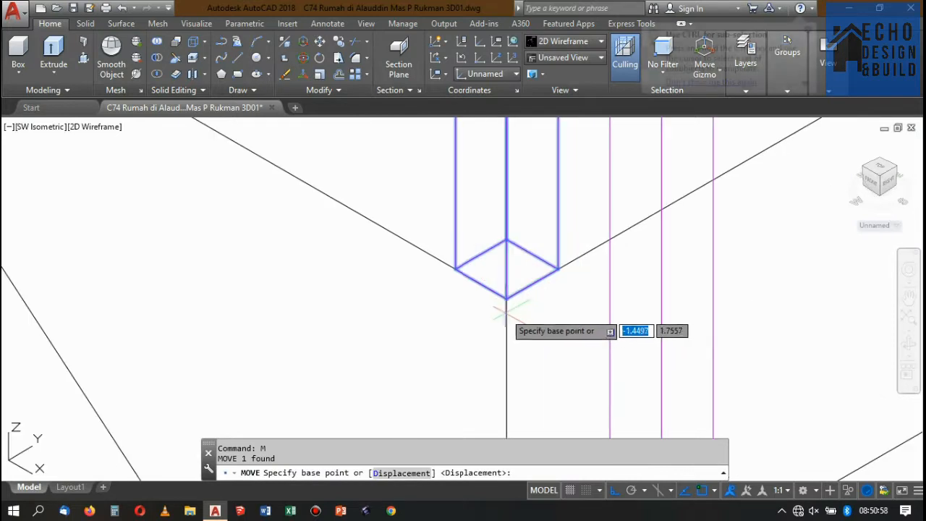
left_click(506, 297)
left_click(506, 238)
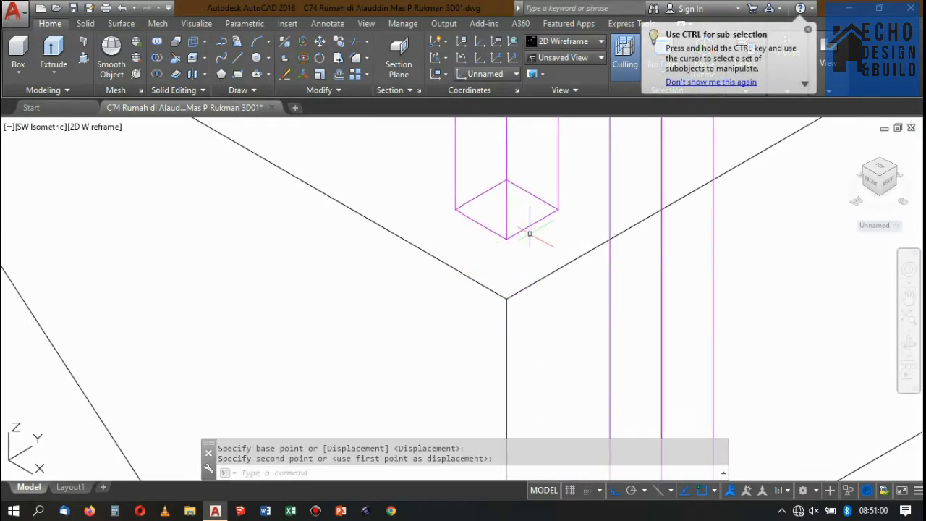
Select the moved tread post and check its alignment with the neighbouring posts from the Top view, returning to SW Isometric.
left_click(531, 227)
left_click(521, 209)
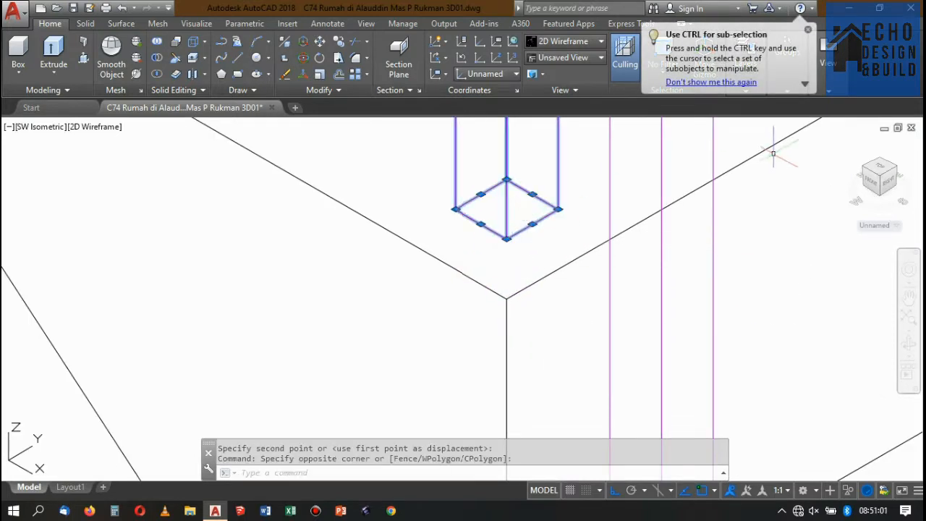
left_click(880, 168)
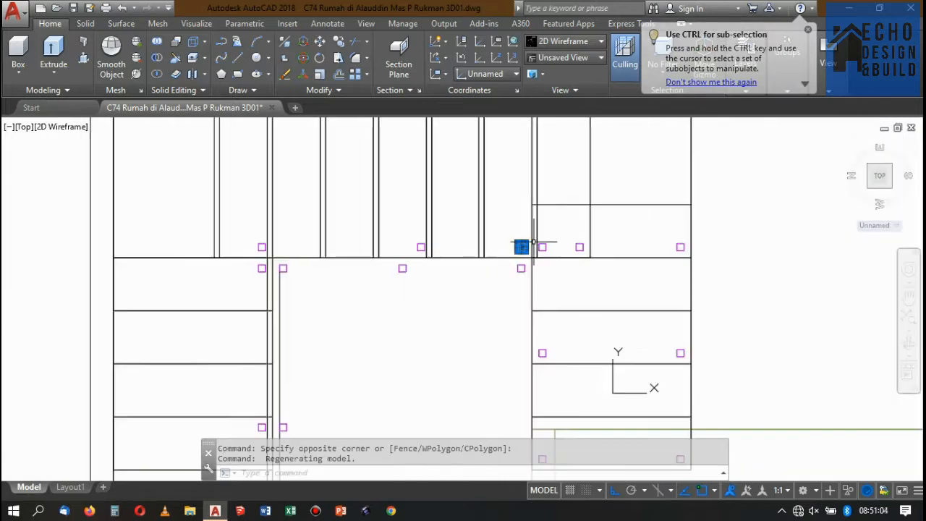
scroll(535, 290, "down", 4)
scroll(552, 249, "up", 2)
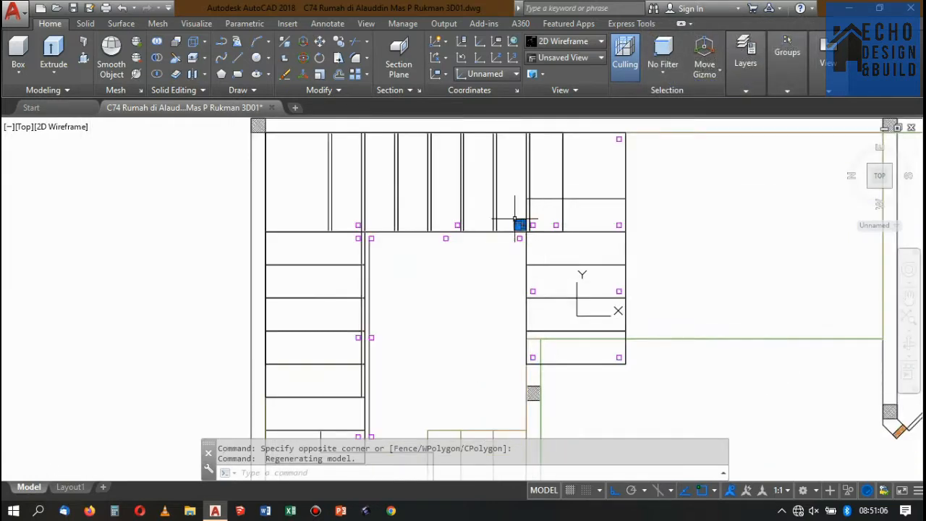
scroll(515, 217, "up", 4)
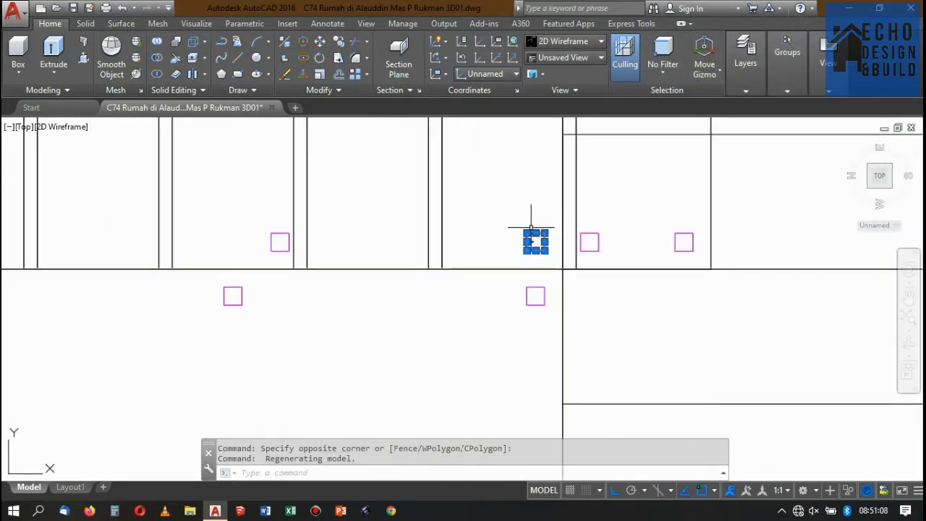
scroll(532, 228, "down", 2)
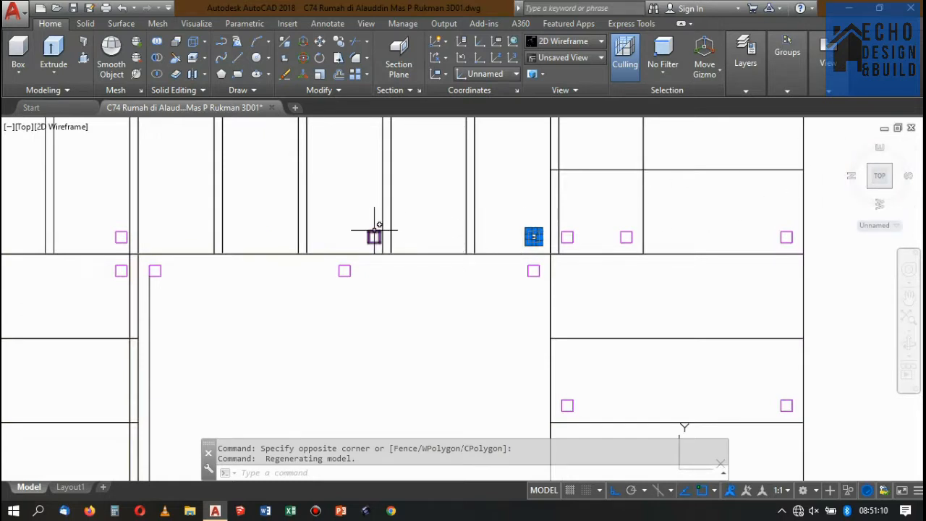
left_click(890, 188)
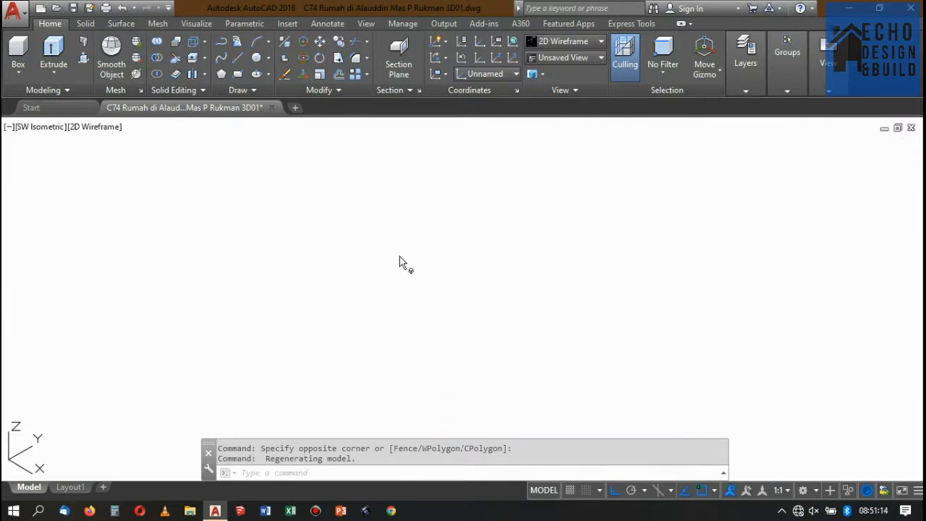
scroll(396, 255, "up", 3)
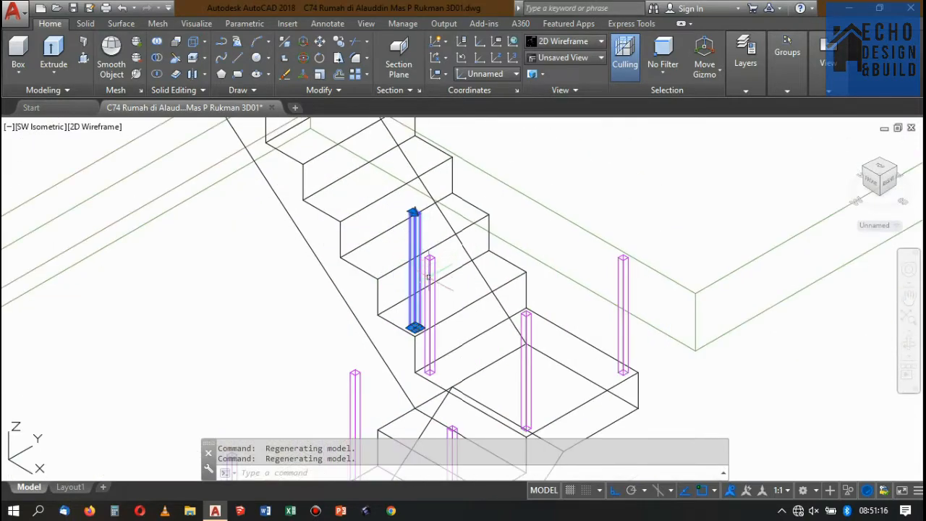
Copy the post from its tread's outer front corner to the matching corners of every second tread up the flight and of the upper landing.
left_click(338, 45)
scroll(398, 347, "up", 3)
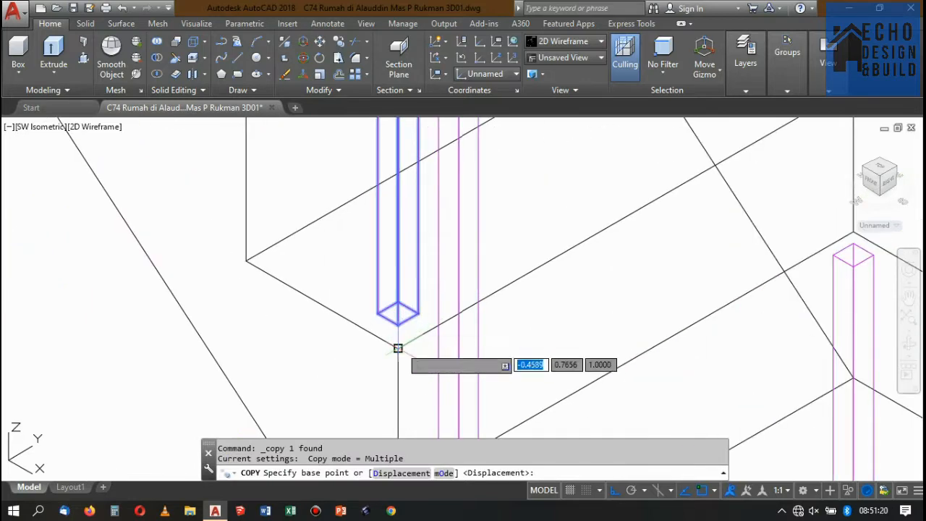
left_click(398, 348)
scroll(405, 351, "down", 3)
scroll(387, 278, "up", 3)
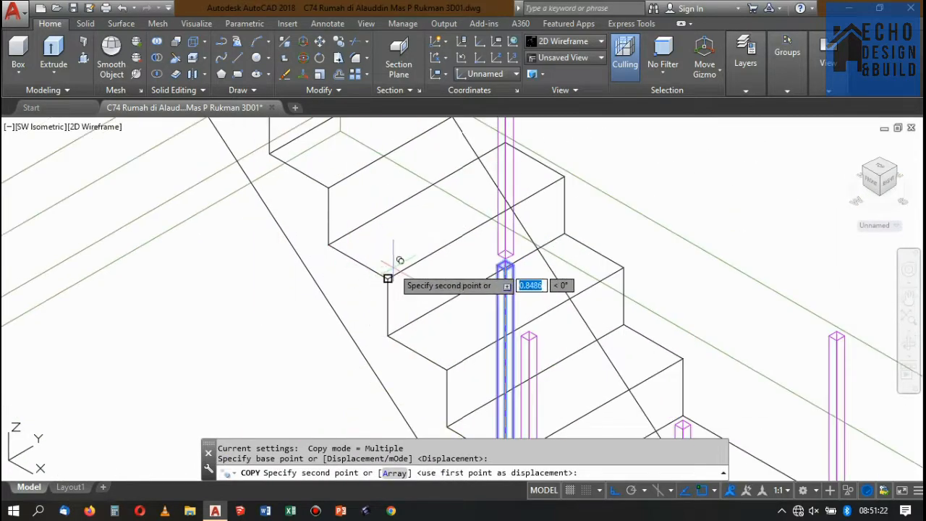
left_click(393, 263)
scroll(395, 278, "down", 3)
scroll(373, 243, "up", 5)
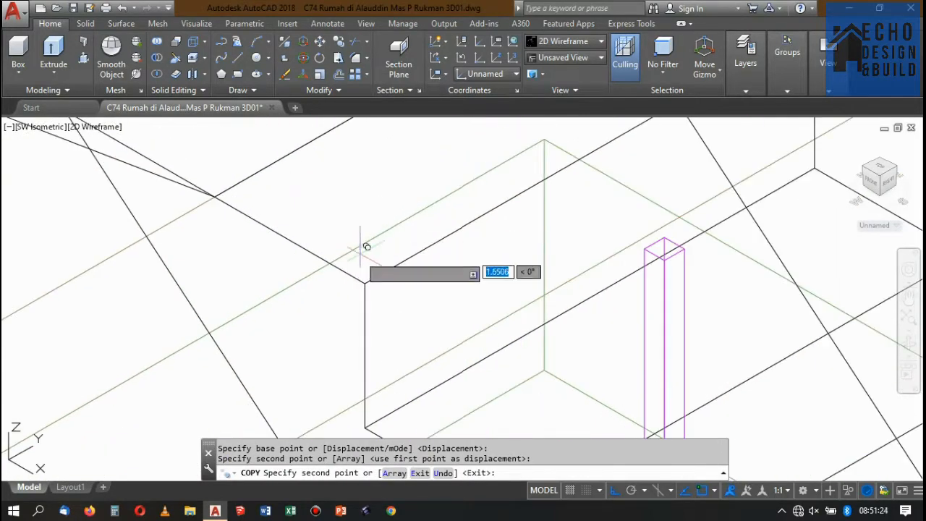
left_click(365, 282)
scroll(366, 279, "down", 3)
scroll(370, 261, "up", 3)
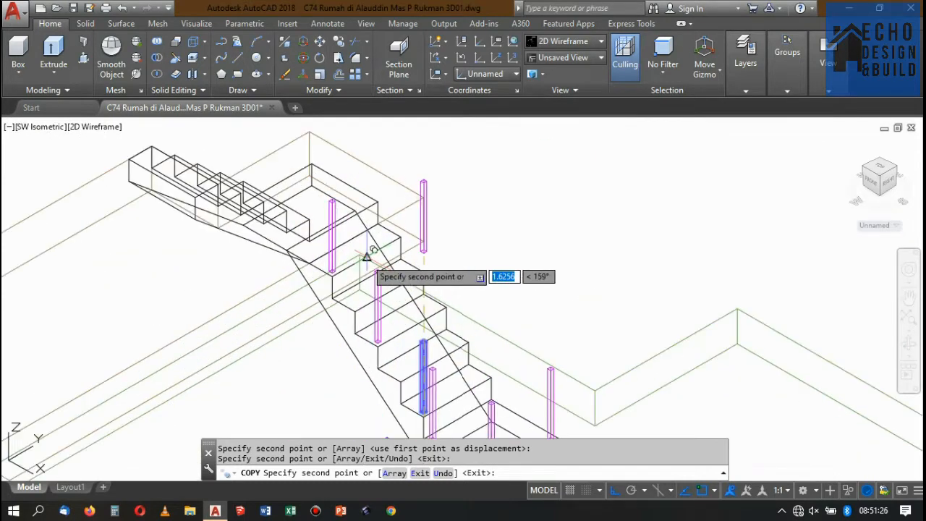
scroll(322, 222, "up", 5)
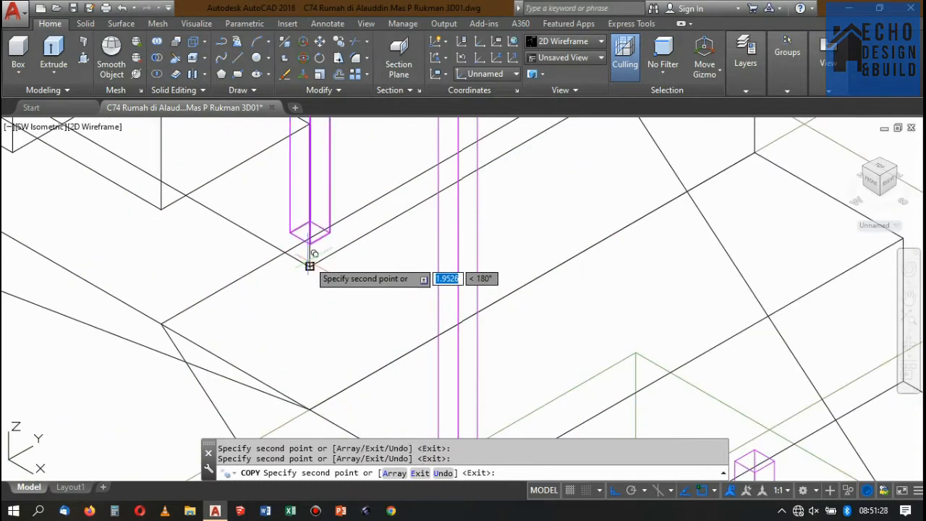
scroll(311, 268, "down", 5)
key("Return")
scroll(358, 290, "up", 5)
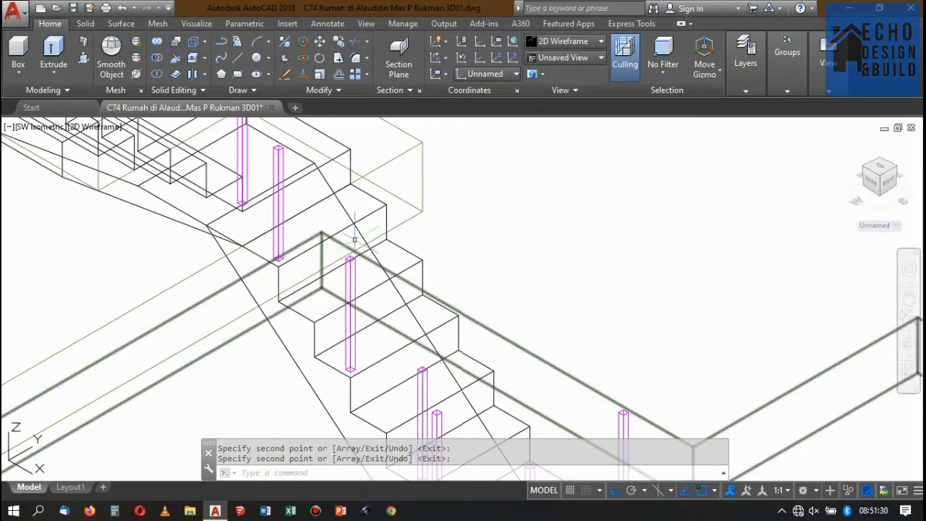
Examine the copied posts at the top of the flight and at the upper landing's corner.
scroll(355, 239, "down", 5)
scroll(333, 210, "up", 5)
scroll(314, 181, "down", 5)
scroll(320, 205, "up", 5)
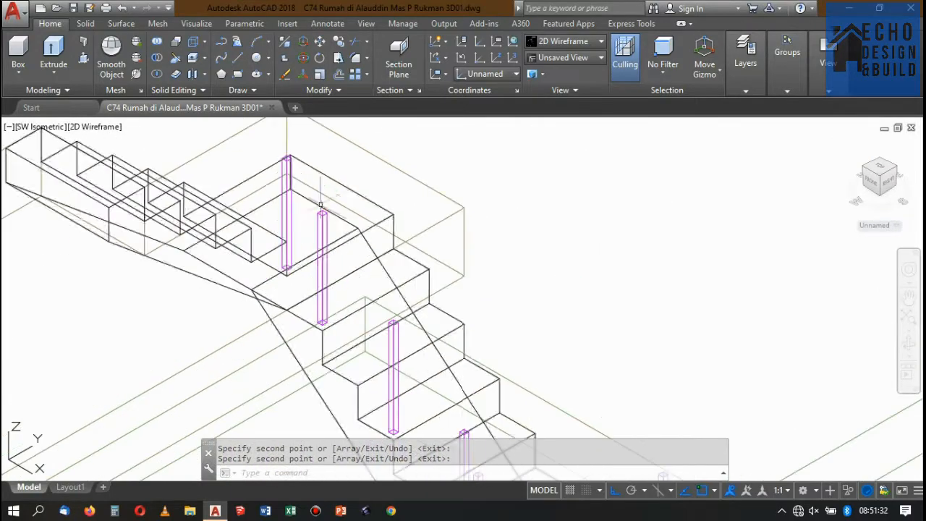
scroll(321, 205, "up", 3)
scroll(304, 196, "down", 5)
scroll(317, 201, "up", 5)
scroll(326, 208, "down", 2)
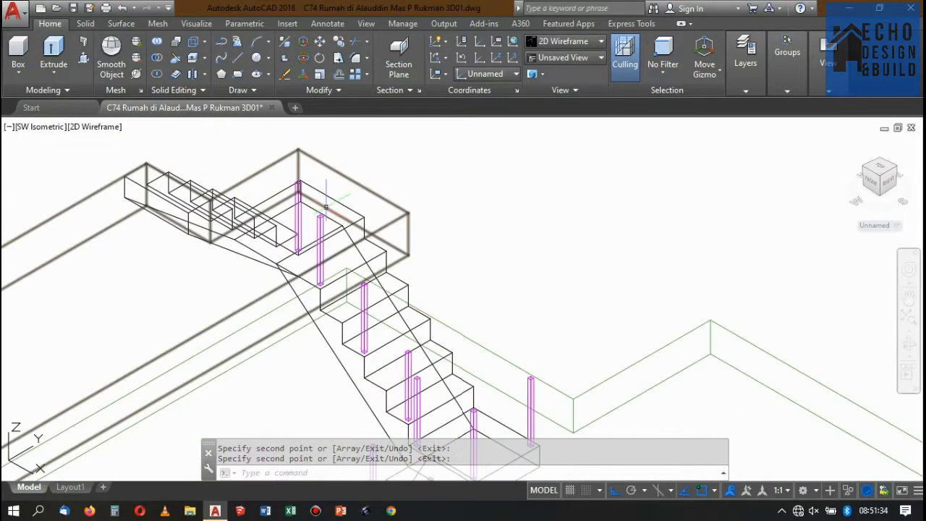
scroll(318, 204, "up", 3)
scroll(293, 214, "down", 3)
scroll(279, 223, "up", 3)
scroll(278, 230, "down", 2)
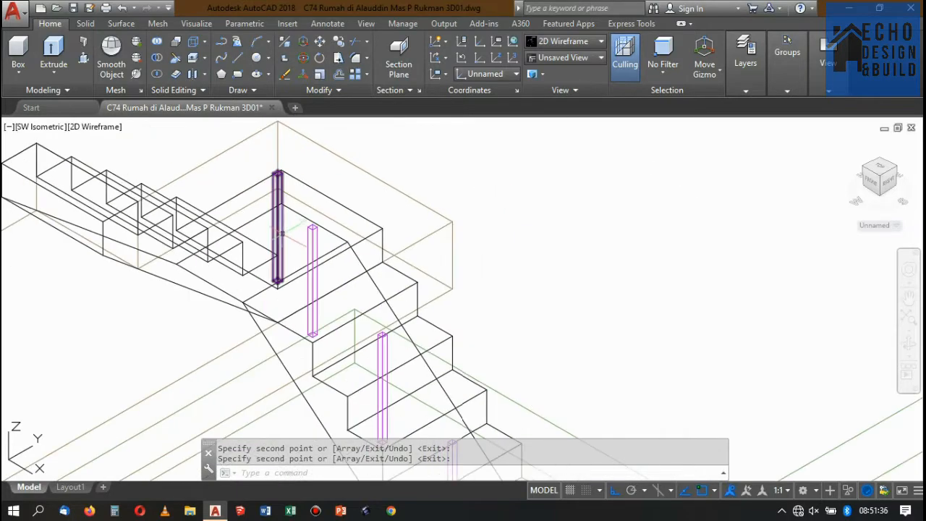
scroll(290, 217, "down", 5)
scroll(308, 231, "up", 5)
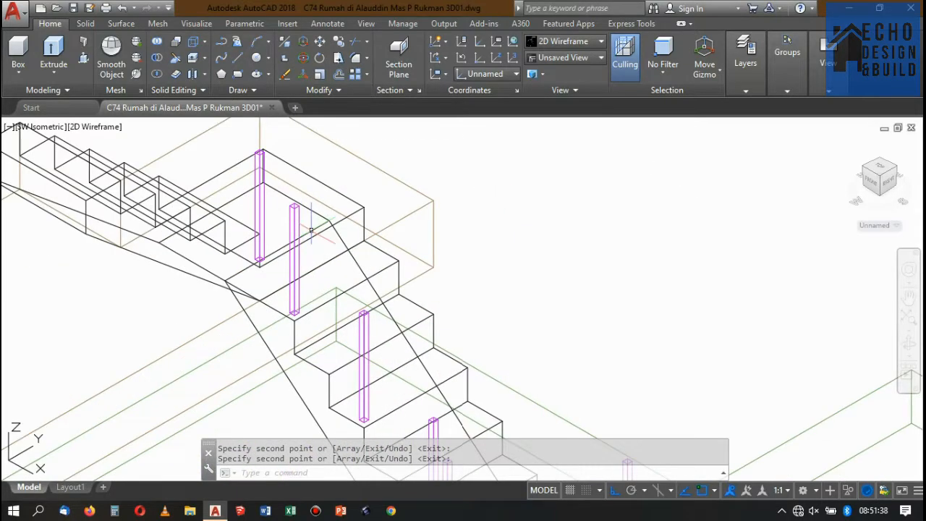
Inspect the copied posts along the flight between the upper and lower landings.
scroll(312, 230, "down", 5)
scroll(311, 239, "up", 5)
scroll(310, 242, "down", 5)
scroll(311, 240, "up", 4)
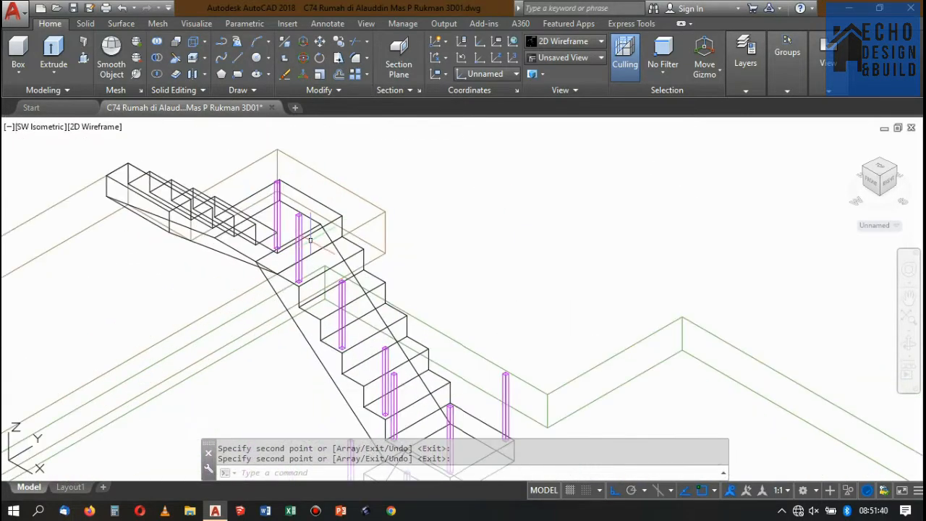
scroll(312, 246, "down", 5)
scroll(345, 302, "up", 6)
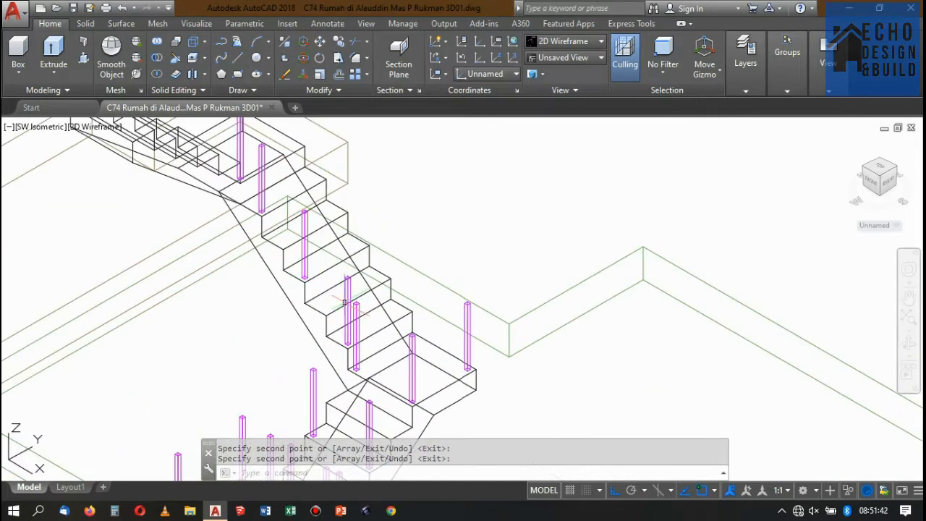
scroll(254, 156, "up", 2)
In SE Isometric, copy the upper landing's corner post from its base's front corner to the outer corner of the next flight's first tread.
left_click(251, 154)
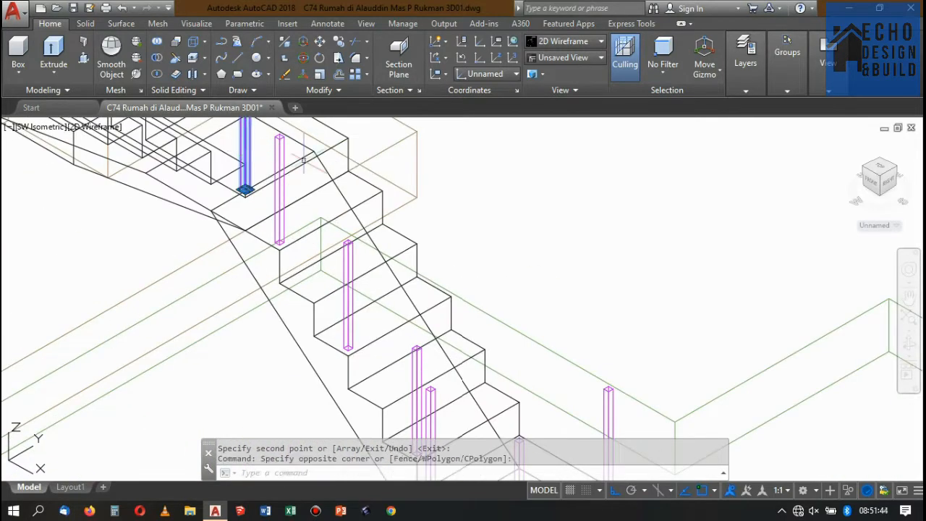
left_click(896, 168)
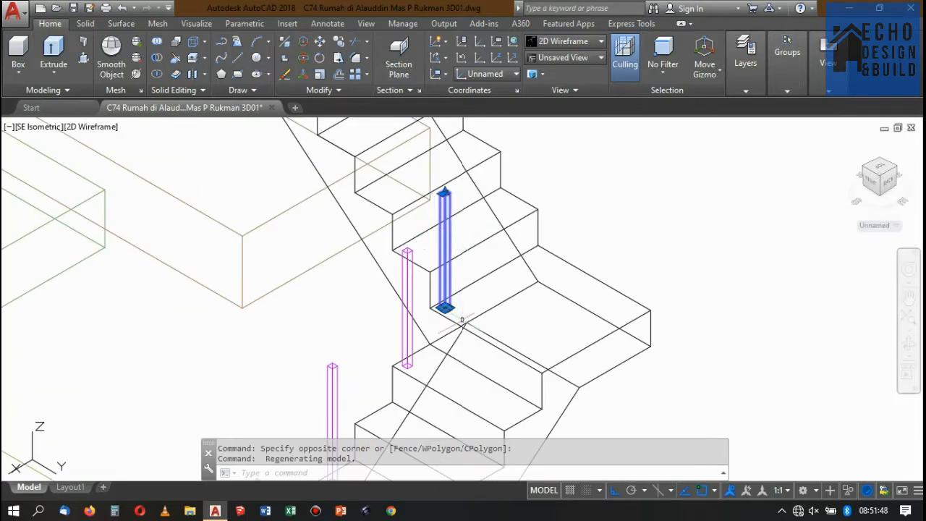
scroll(462, 319, "up", 4)
scroll(432, 282, "down", 2)
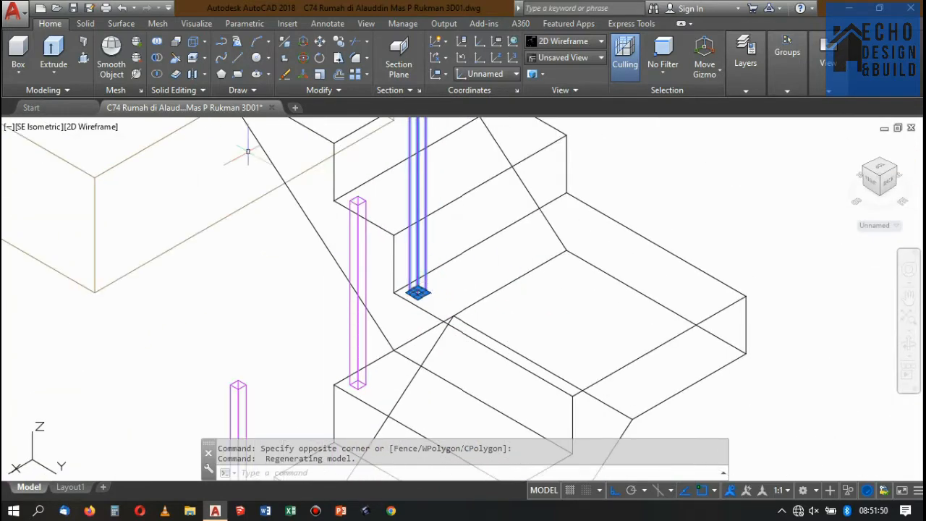
left_click(343, 42)
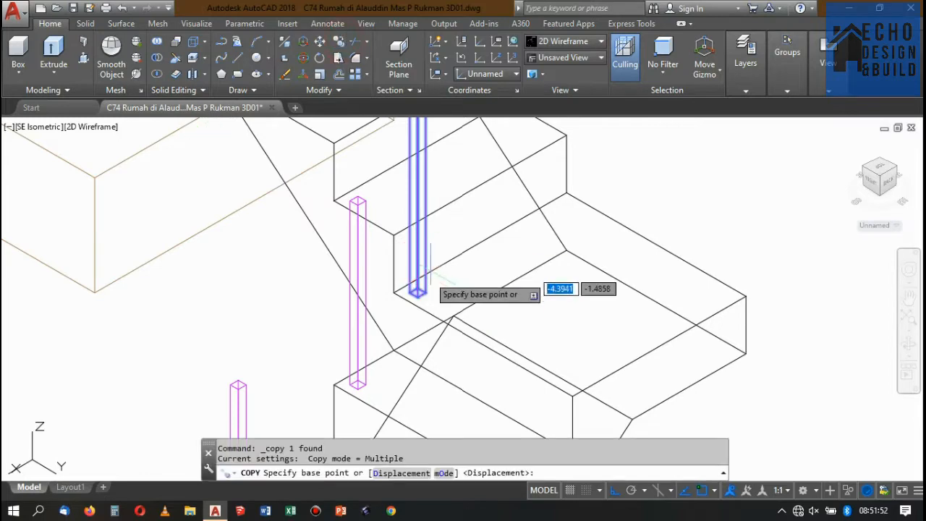
scroll(423, 293, "up", 2)
left_click(438, 291)
left_click(377, 142)
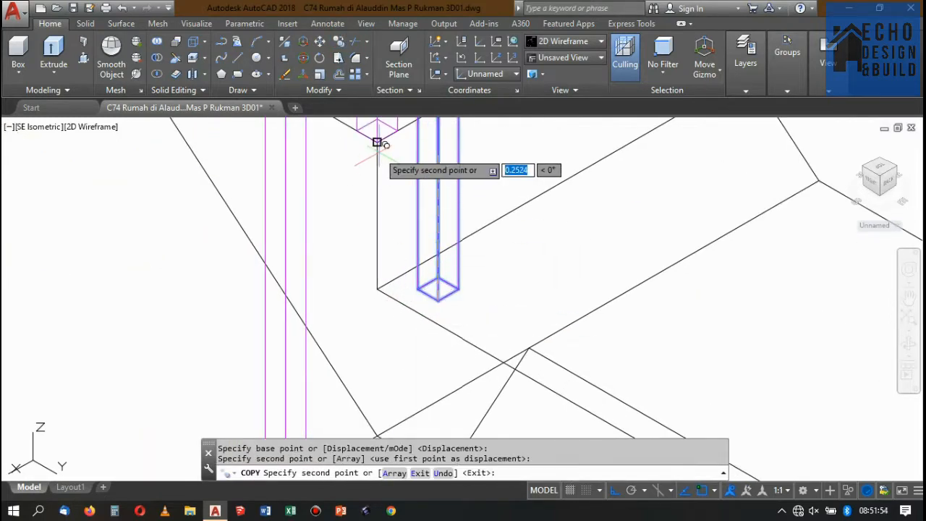
scroll(424, 265, "down", 2)
key("Return")
Move the copied first-tread post inward by its own base diagonal, from the base's front corner to its back corner.
scroll(421, 181, "up", 2)
left_click_drag(421, 181, 400, 164)
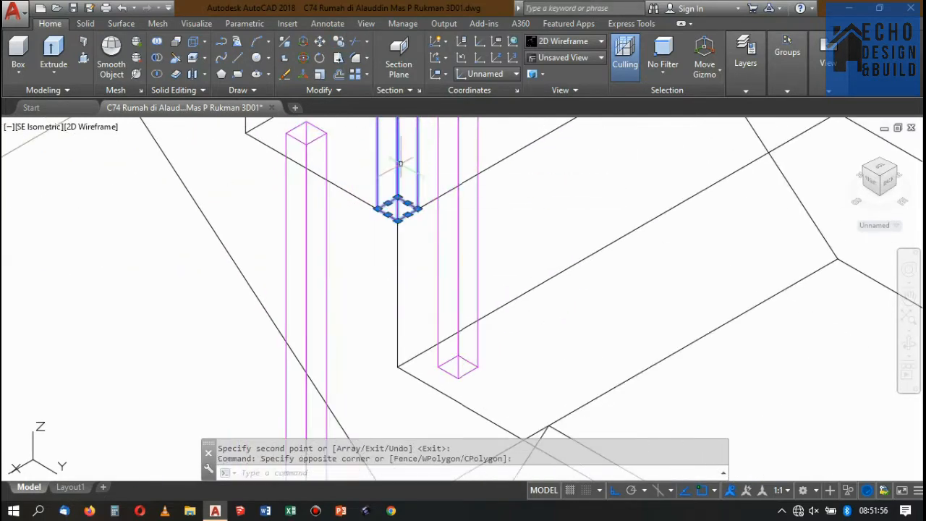
type("m")
key("Return")
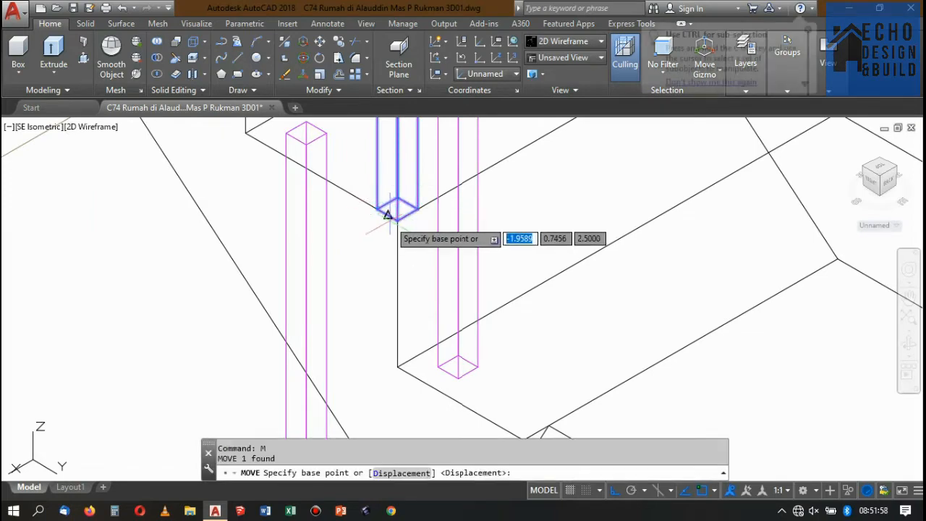
left_click(397, 209)
left_click(397, 198)
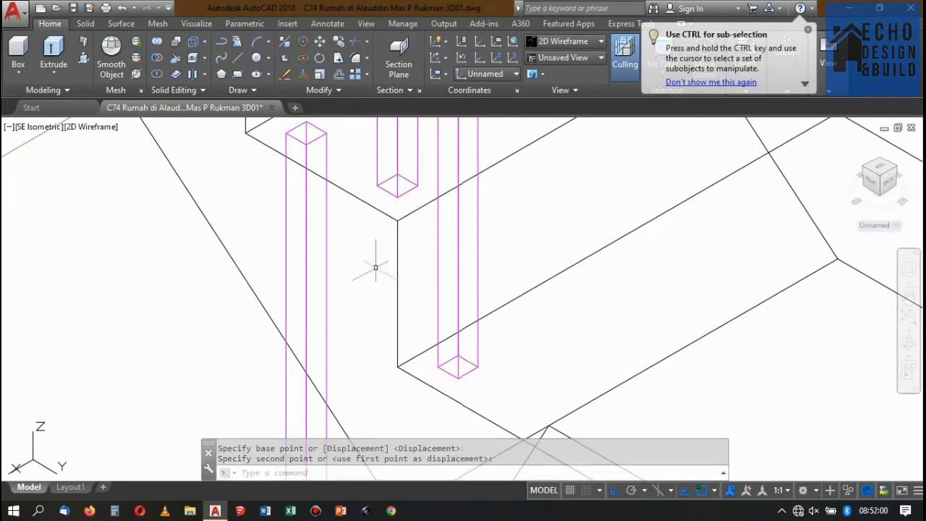
Check the moved first-tread post's alignment with the neighbouring posts from the Top view, returning to SE Isometric.
scroll(377, 269, "down", 5)
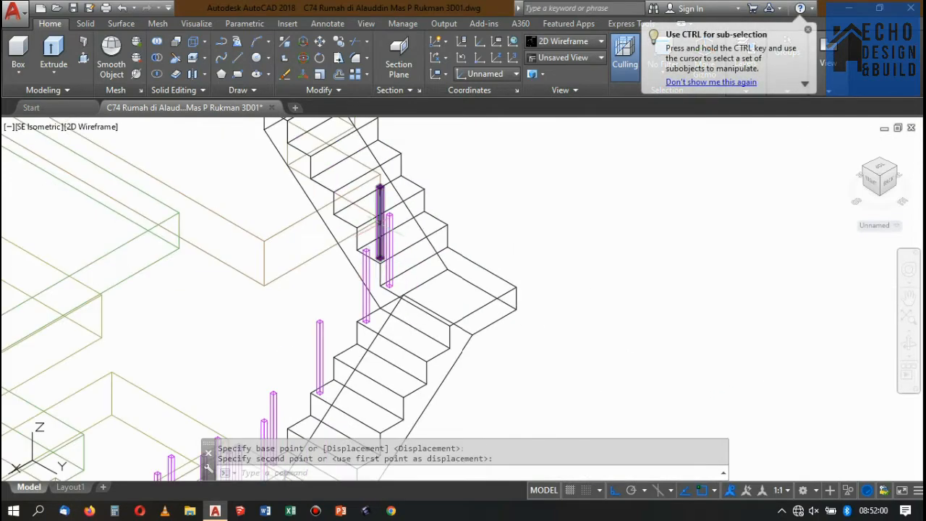
left_click(880, 170)
scroll(480, 203, "up", 5)
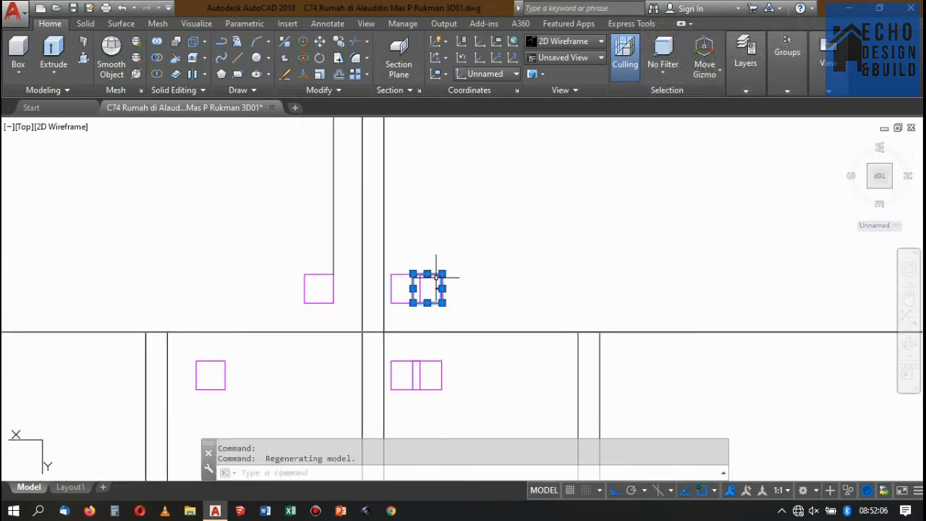
scroll(439, 288, "down", 4)
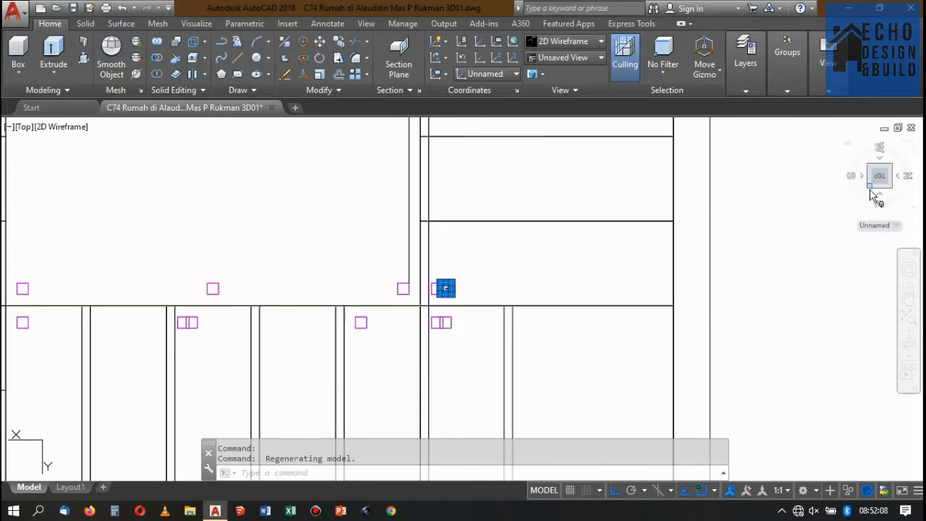
left_click(871, 189)
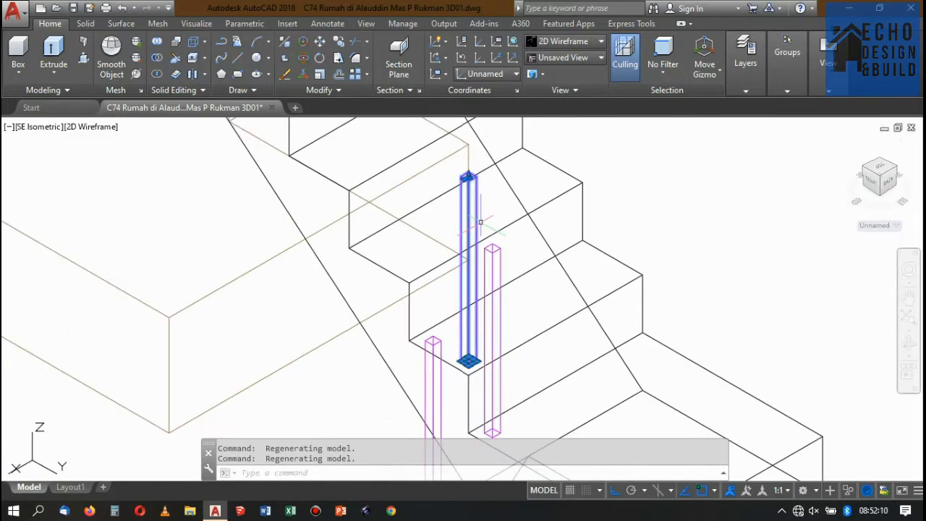
Copy the first-tread post from its tread's outer front corner to the matching corners of every second tread up to the flight's top.
scroll(480, 222, "down", 3)
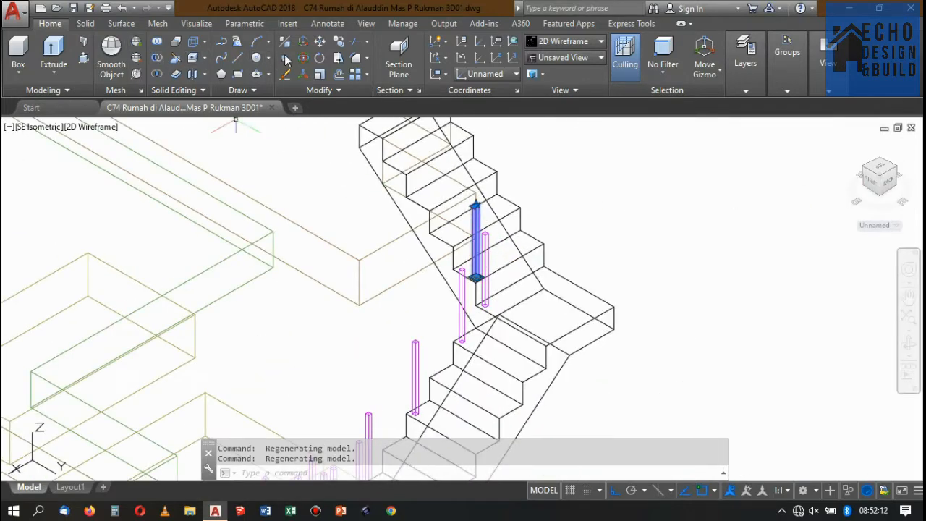
left_click(338, 42)
scroll(485, 289, "up", 5)
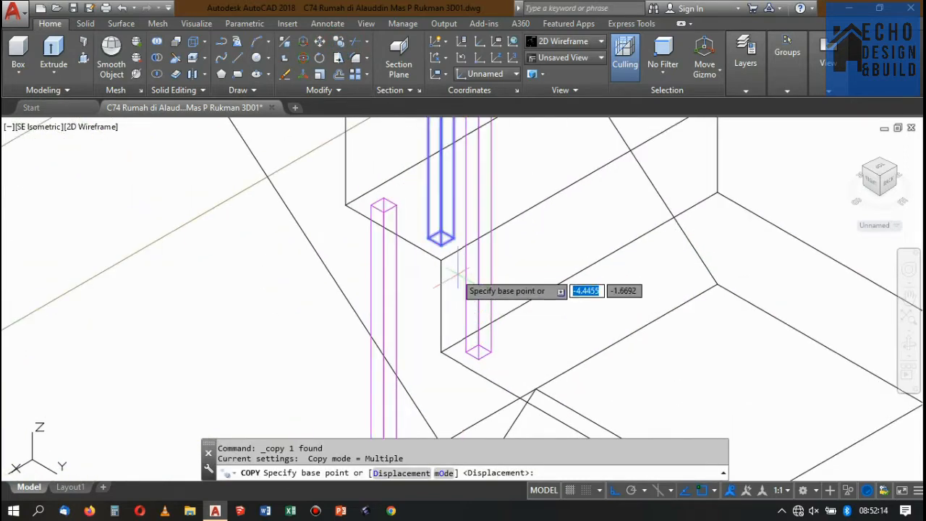
left_click(441, 259)
scroll(500, 324, "down", 3)
scroll(406, 183, "up", 3)
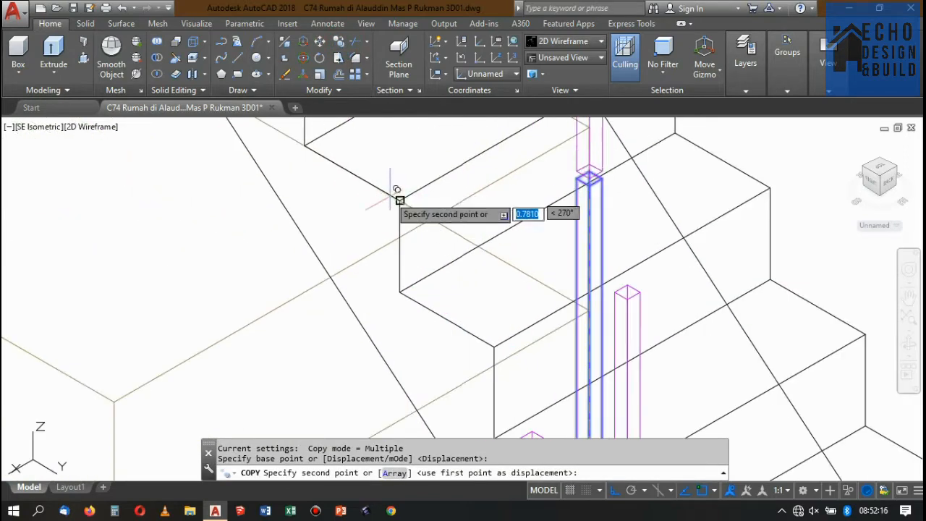
scroll(432, 190, "down", 4)
scroll(422, 174, "up", 2)
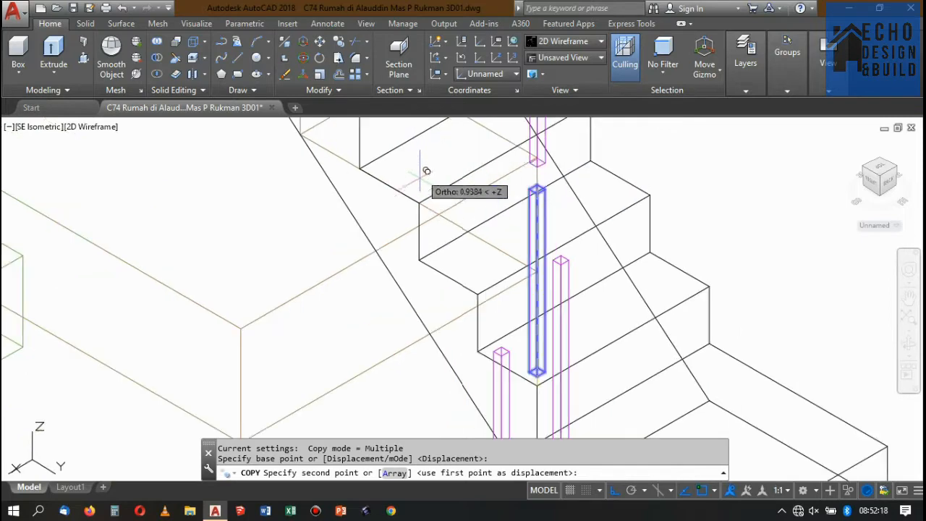
left_click(419, 202)
scroll(463, 252, "down", 4)
scroll(480, 240, "up", 6)
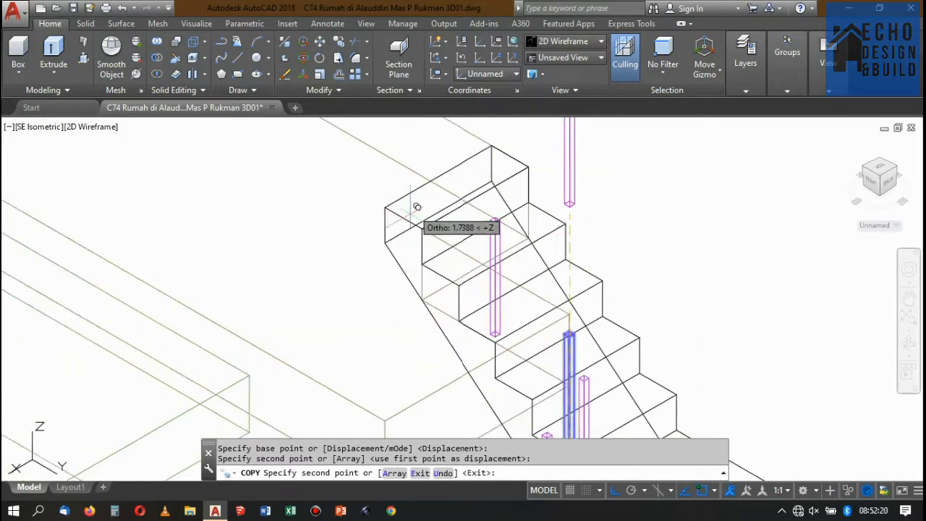
scroll(442, 233, "up", 2)
left_click(468, 269)
scroll(428, 221, "down", 6)
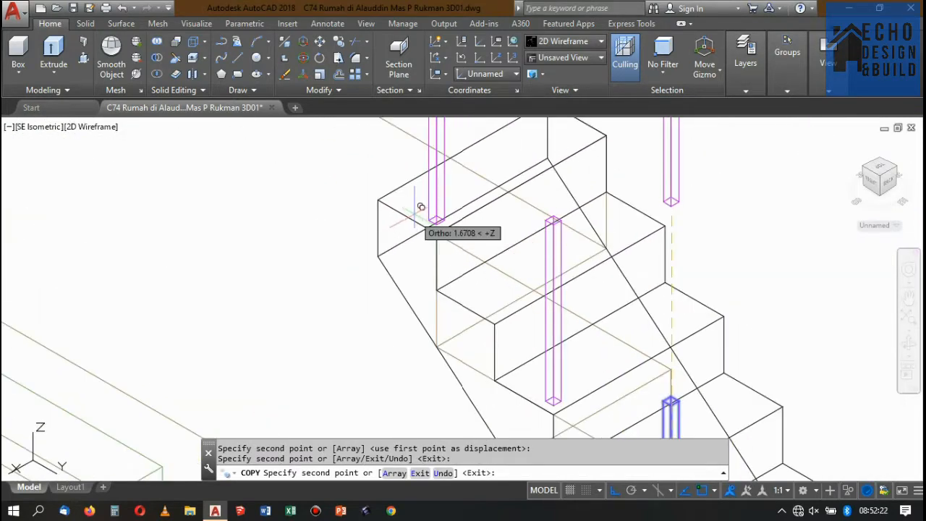
key("Return")
Examine the new posts on the top flight and the railing posts across all the building's stairs.
scroll(447, 213, "up", 3)
scroll(434, 202, "down", 3)
scroll(420, 187, "up", 1)
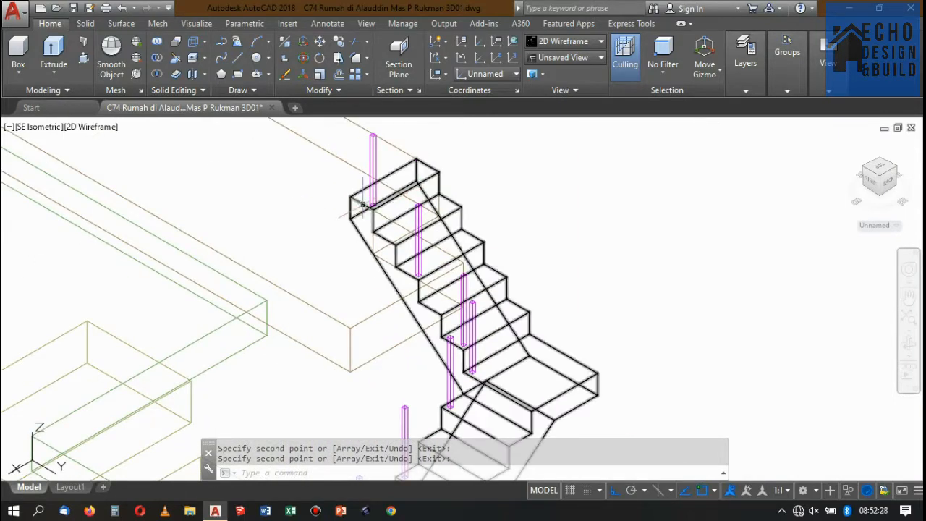
scroll(432, 181, "down", 5)
scroll(405, 238, "up", 3)
scroll(428, 197, "down", 2)
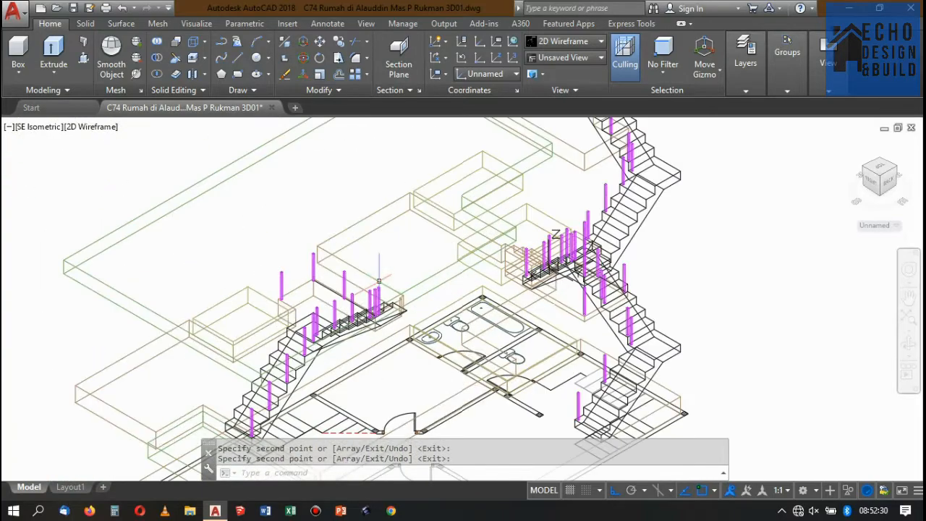
scroll(427, 210, "up", 2)
scroll(434, 224, "down", 4)
scroll(445, 239, "up", 1)
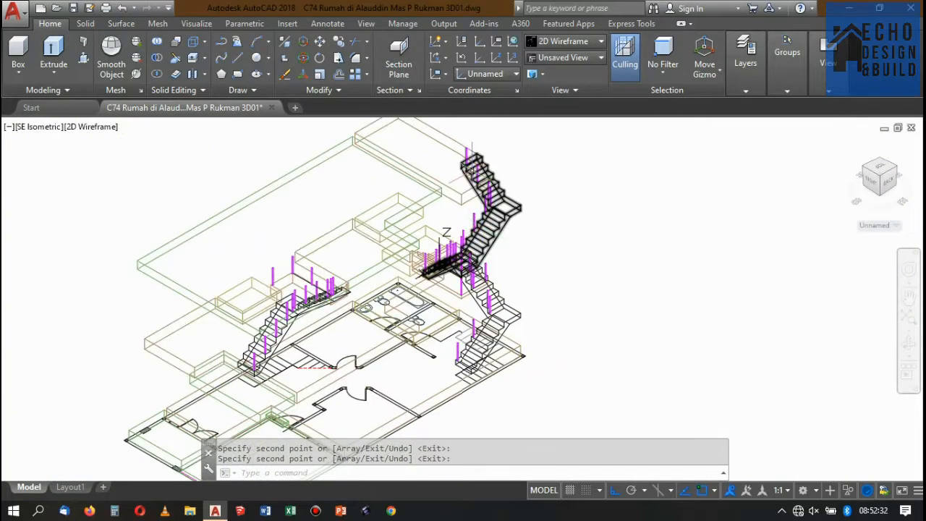
scroll(467, 156, "up", 3)
scroll(499, 130, "down", 3)
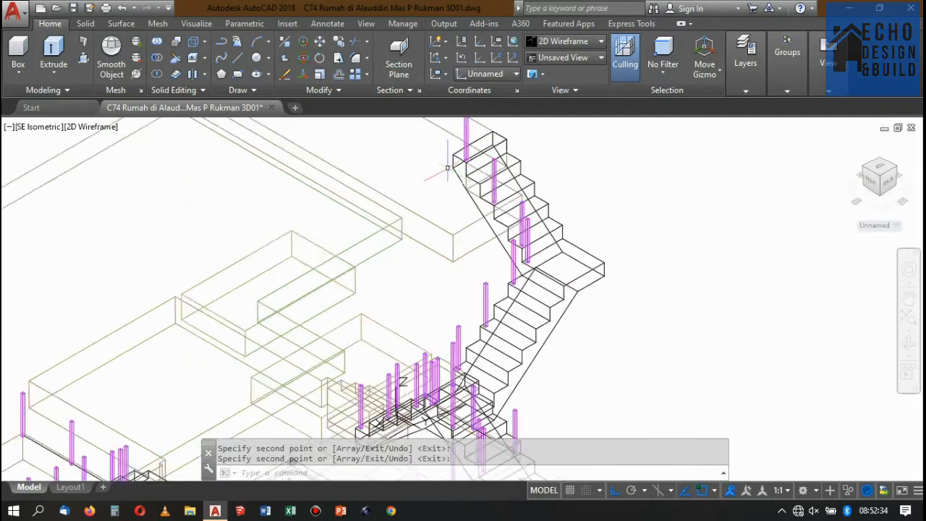
Set the visual style to Conceptual and view the top flight's posts against the upper slab.
left_click(587, 47)
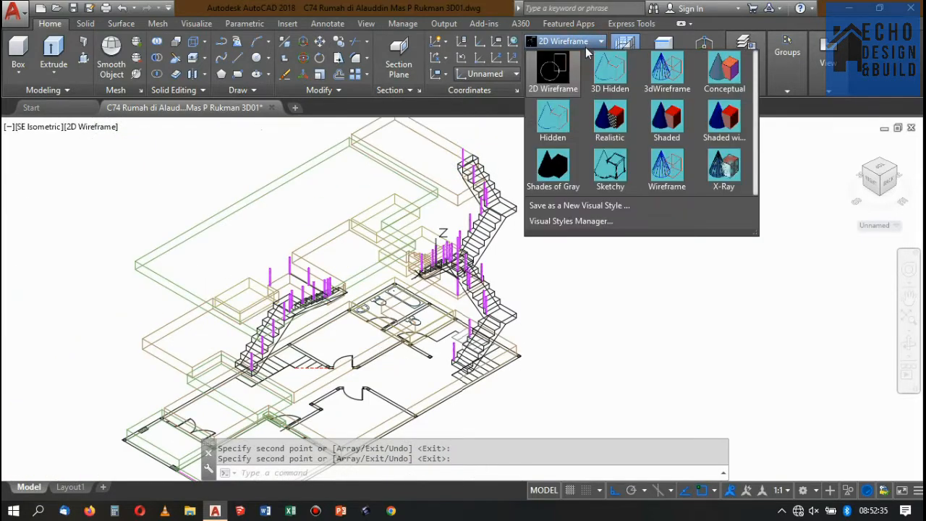
left_click(722, 77)
scroll(477, 135, "up", 6)
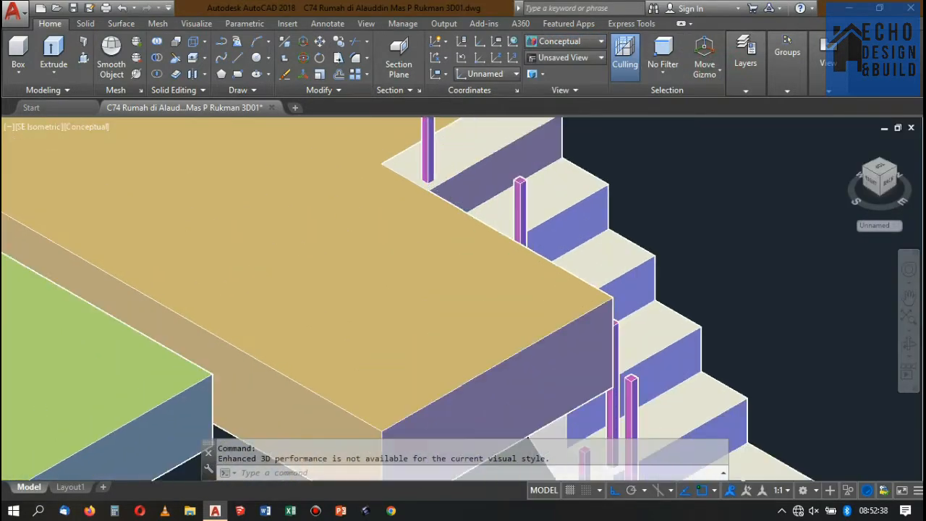
Start copying the top flight's uppermost post, using a free point beside the stairs as the base point.
scroll(413, 174, "down", 6)
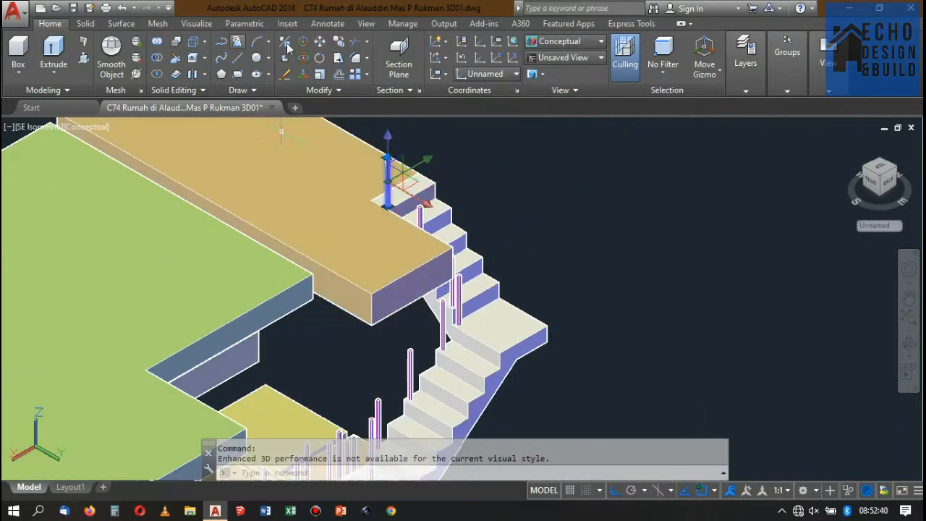
left_click(340, 48)
left_click(660, 171)
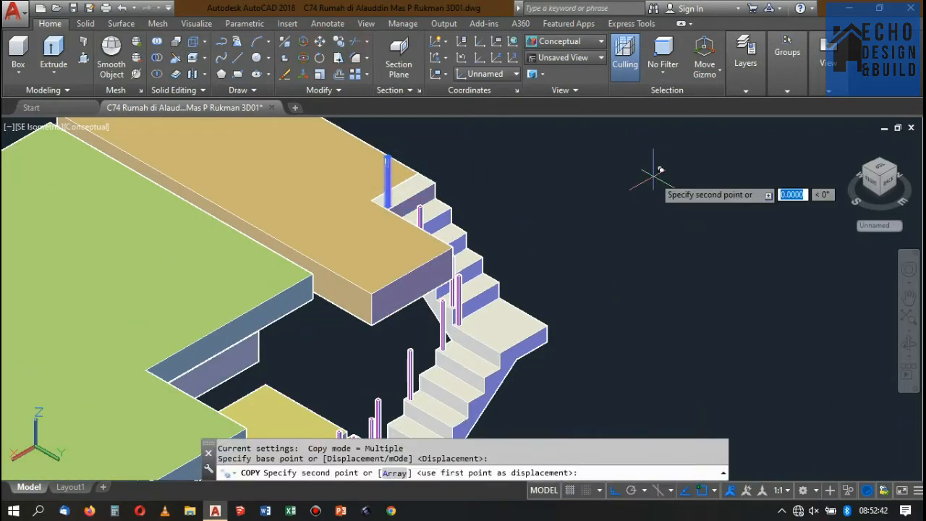
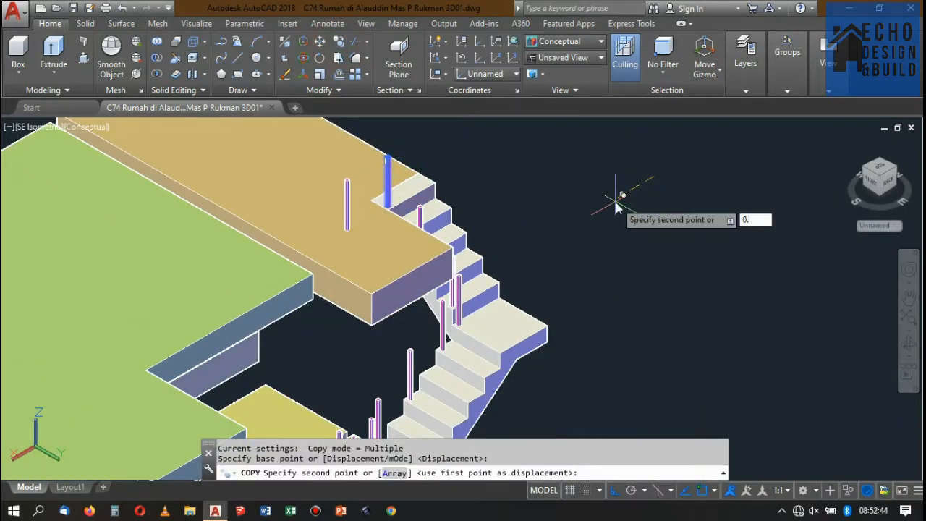
Place a copy of the top flight's uppermost post 0.12 m away on the upper slab.
type("0.12")
key("Return")
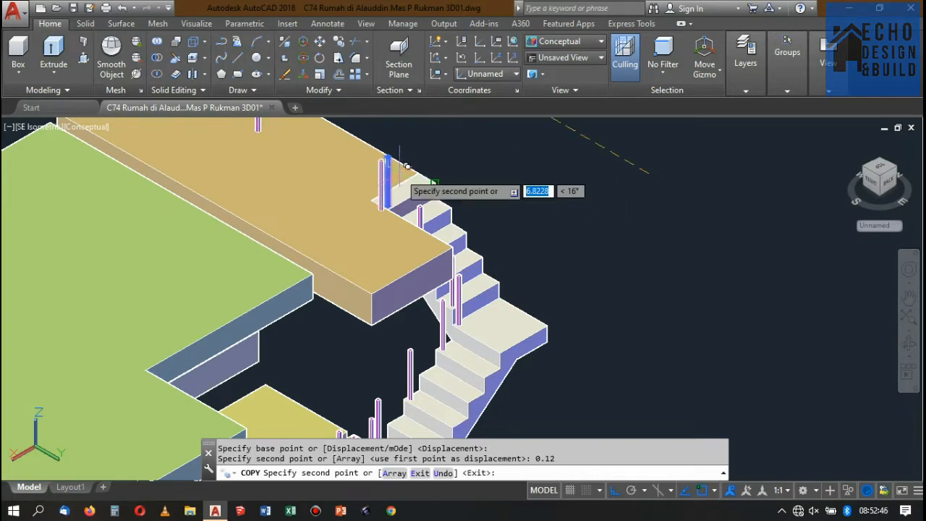
key("Return")
Copy the new upper-slab post from its base corner to the slab's outer corner beside the top flight.
scroll(412, 192, "up", 4)
scroll(359, 210, "down", 3)
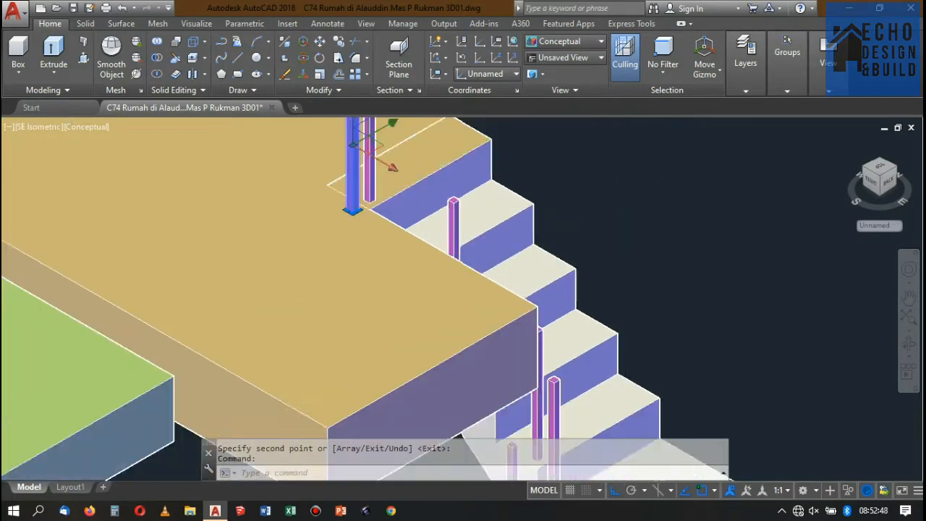
left_click(344, 43)
scroll(343, 208, "up", 4)
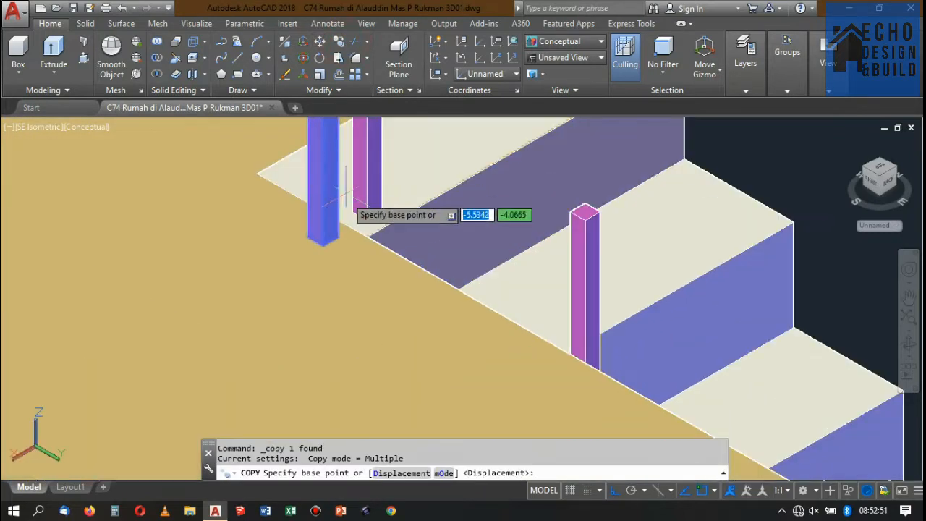
left_click(335, 236)
scroll(478, 260, "down", 3)
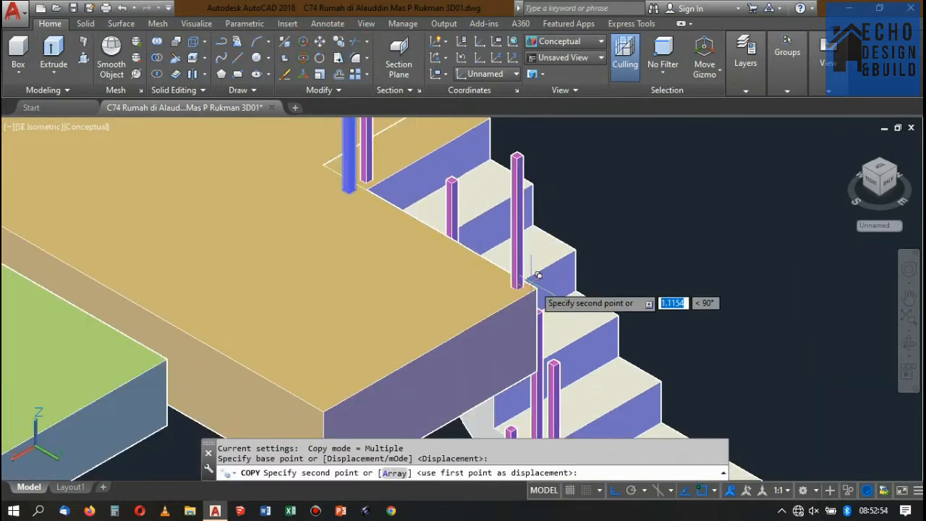
scroll(544, 287, "up", 3)
left_click(541, 291)
key("Return")
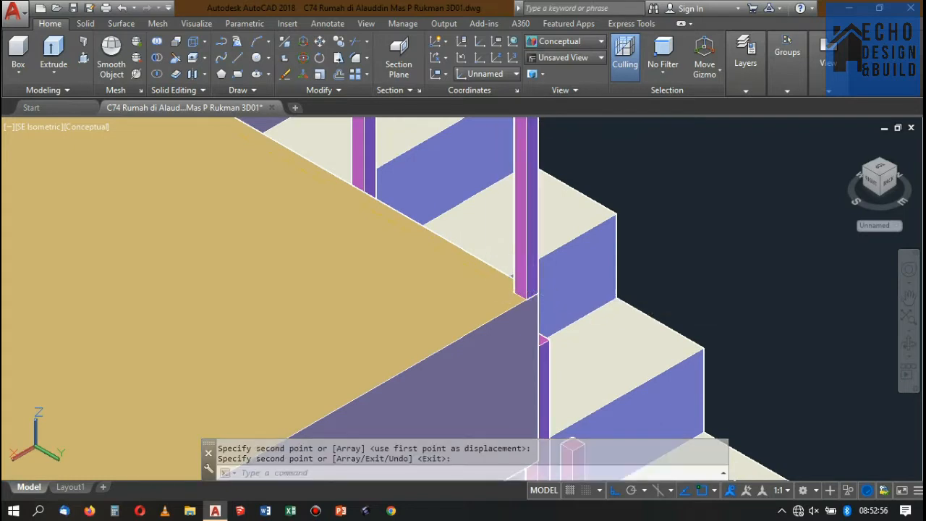
Move the slab-corner post diagonally inward by its own width, using opposite corners of its base as the reference points.
left_click(517, 272)
type("m")
key("Return")
scroll(513, 283, "up", 3)
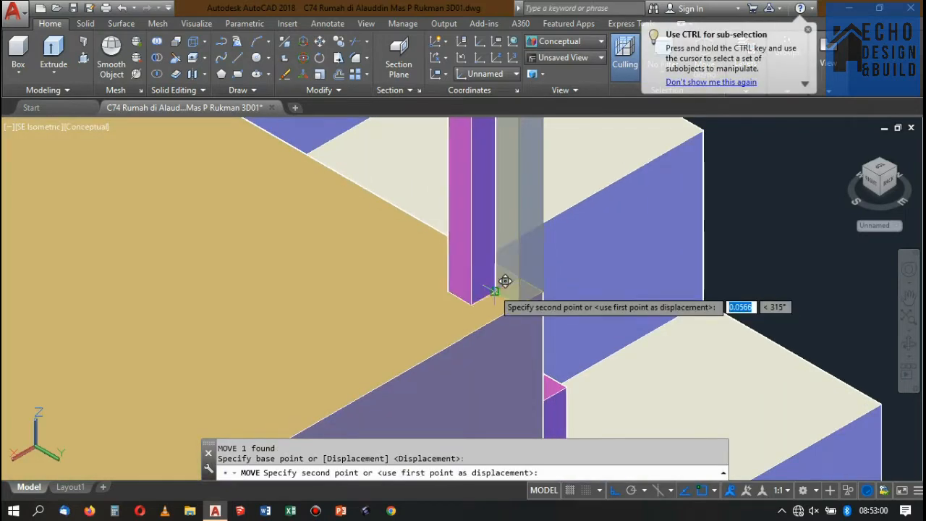
left_click(502, 282)
scroll(500, 286, "down", 2)
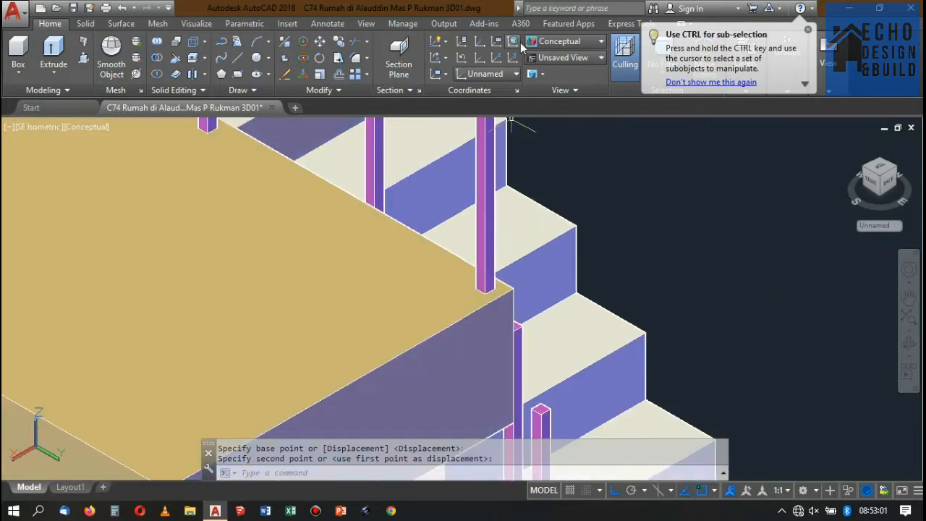
Set the visual style to 2D Wireframe and examine the top flight's posts and the railing posts across the building.
left_click(568, 42)
left_click(553, 69)
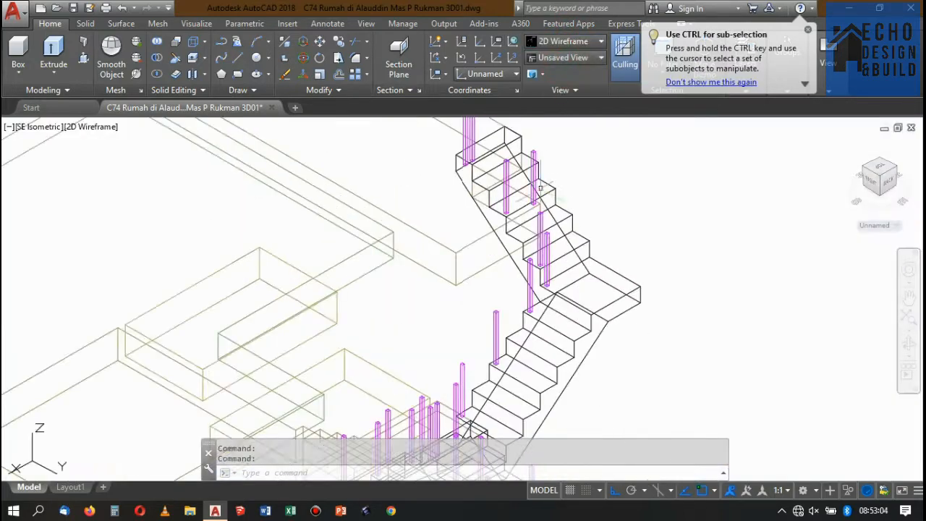
scroll(529, 283, "down", 3)
scroll(529, 283, "up", 4)
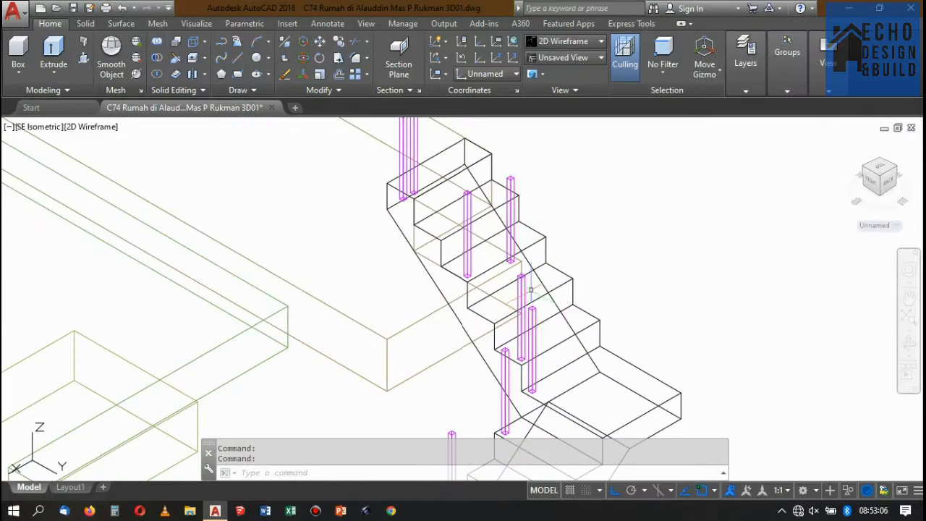
scroll(517, 269, "down", 4)
scroll(506, 239, "up", 3)
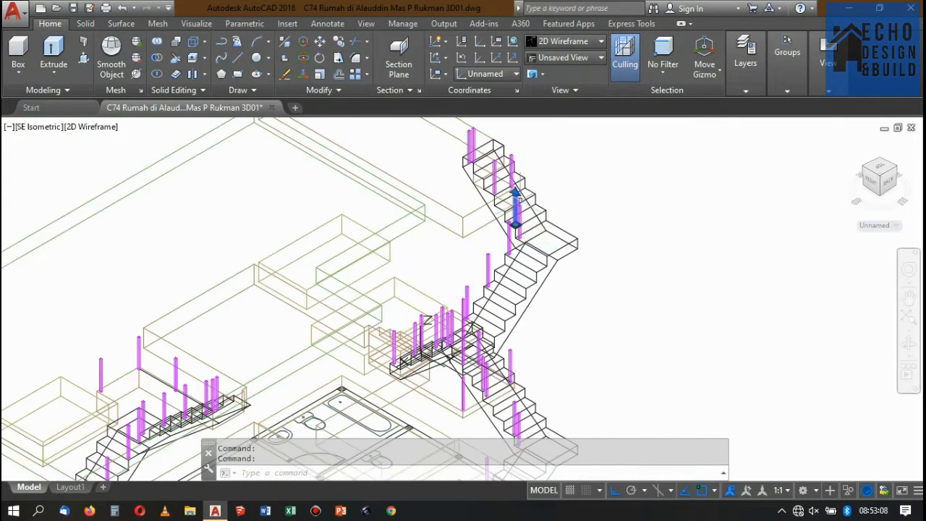
scroll(492, 217, "down", 3)
scroll(453, 188, "up", 2)
scroll(455, 187, "down", 10)
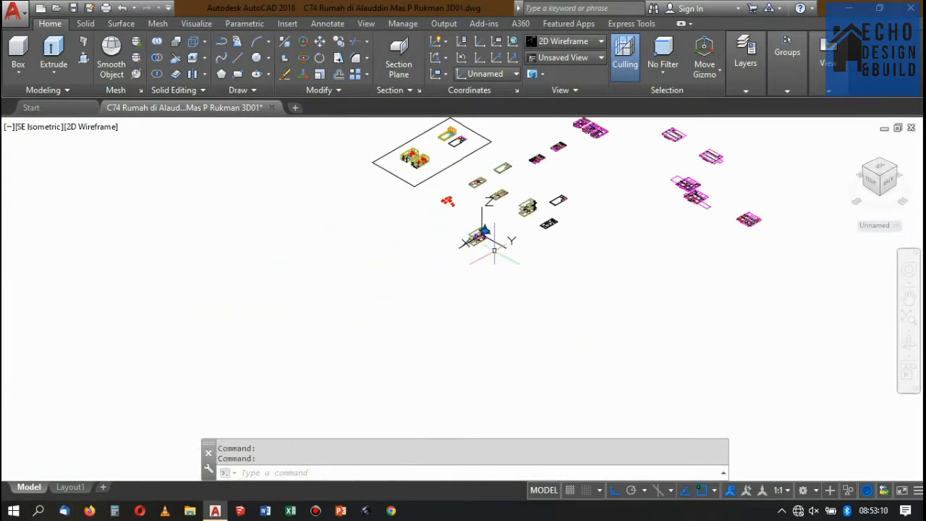
scroll(527, 197, "up", 8)
scroll(448, 232, "down", 5)
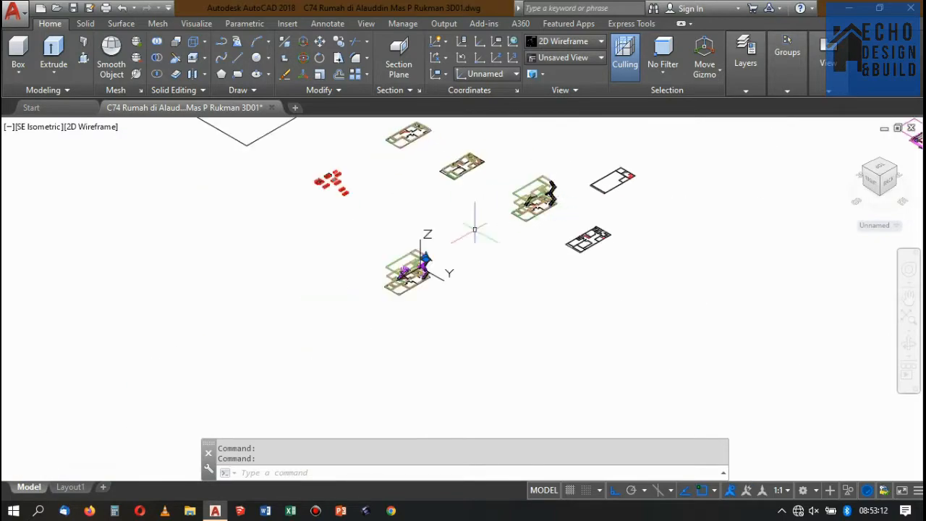
scroll(448, 230, "up", 7)
scroll(448, 230, "down", 2)
scroll(470, 209, "up", 1)
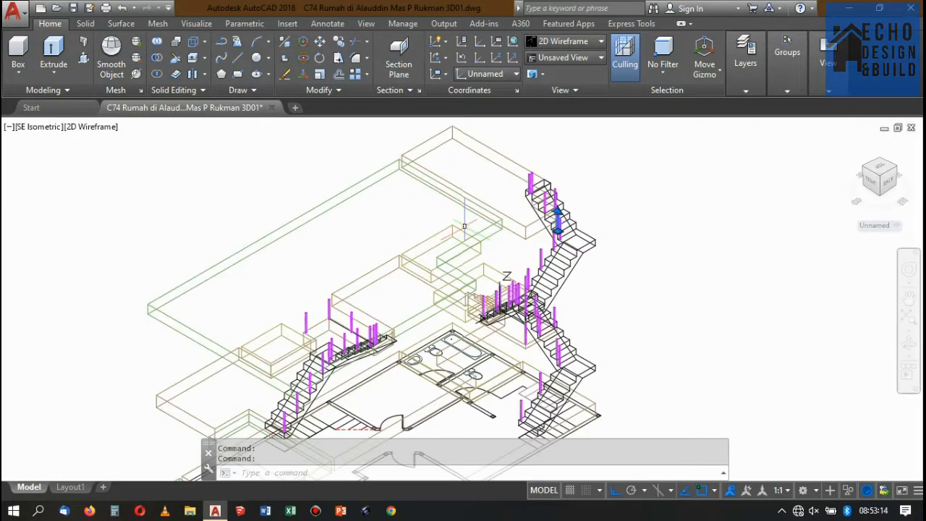
scroll(497, 194, "down", 3)
scroll(438, 266, "up", 2)
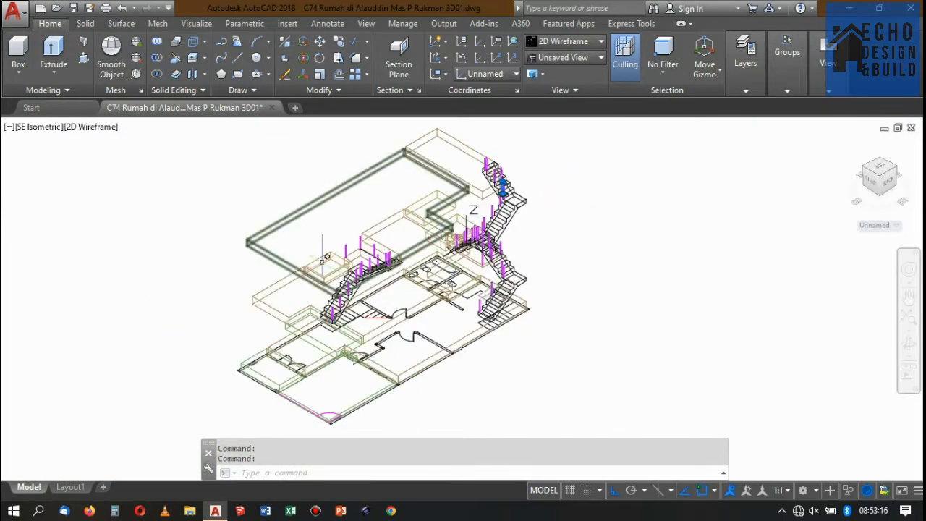
scroll(347, 264, "down", 4)
scroll(405, 290, "up", 6)
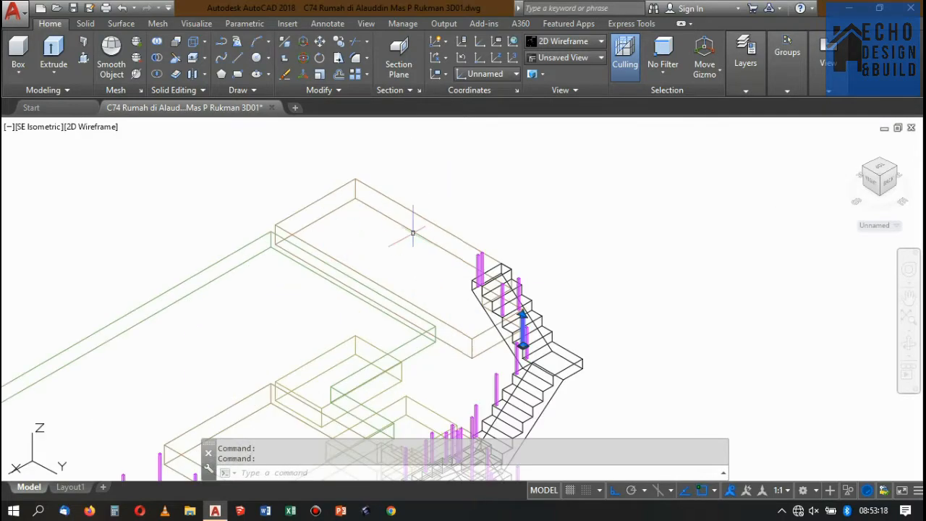
scroll(507, 250, "down", 2)
scroll(478, 242, "up", 3)
scroll(407, 247, "down", 4)
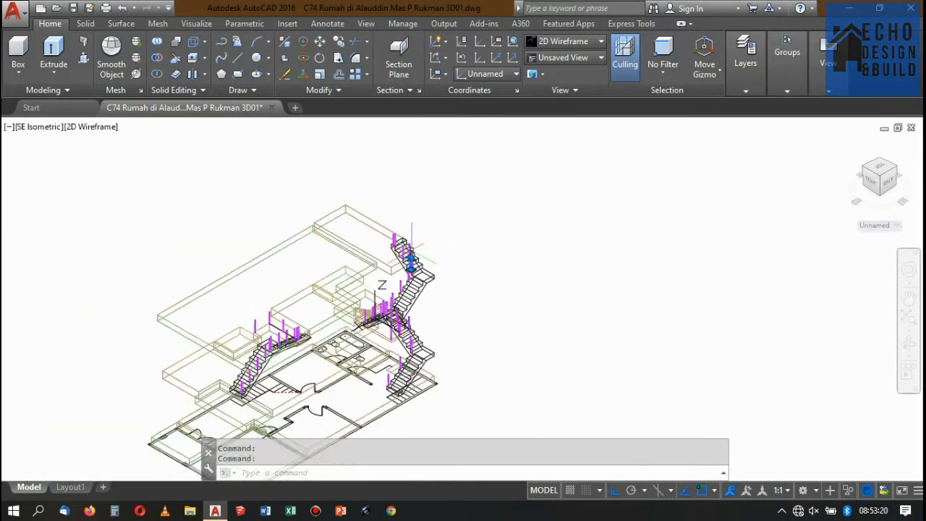
scroll(408, 246, "up", 4)
scroll(398, 226, "down", 3)
scroll(389, 225, "up", 3)
scroll(389, 221, "up", 3)
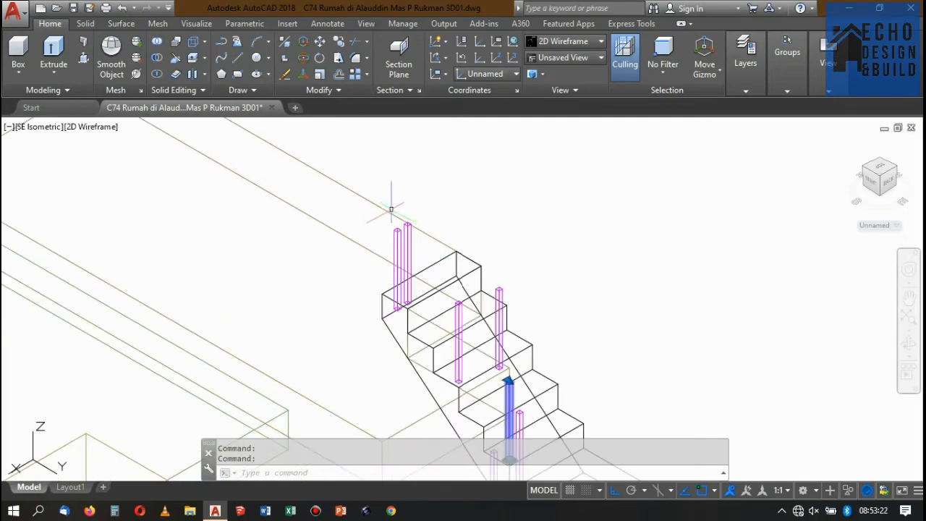
scroll(389, 210, "down", 4)
scroll(391, 210, "up", 4)
scroll(409, 211, "down", 3)
scroll(412, 210, "down", 3)
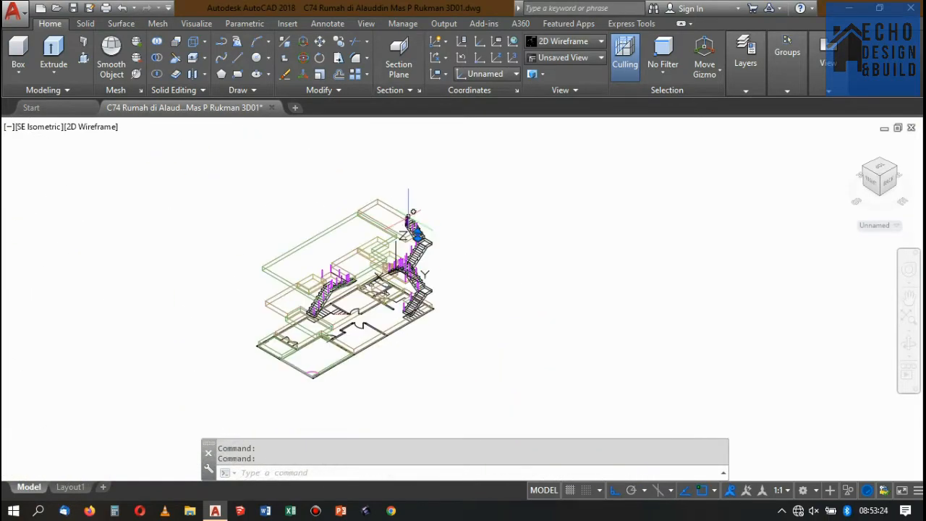
scroll(409, 217, "up", 6)
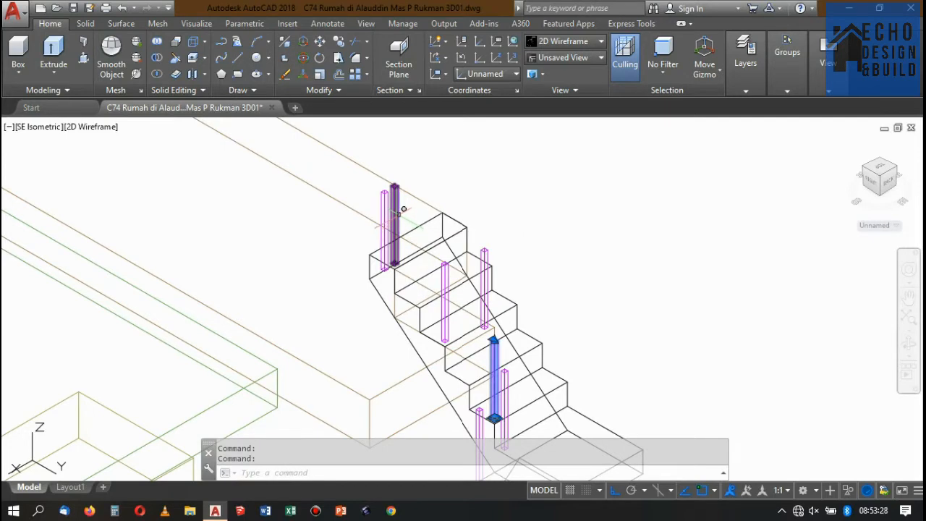
scroll(403, 210, "down", 3)
scroll(402, 211, "up", 3)
scroll(402, 212, "down", 3)
scroll(401, 214, "up", 3)
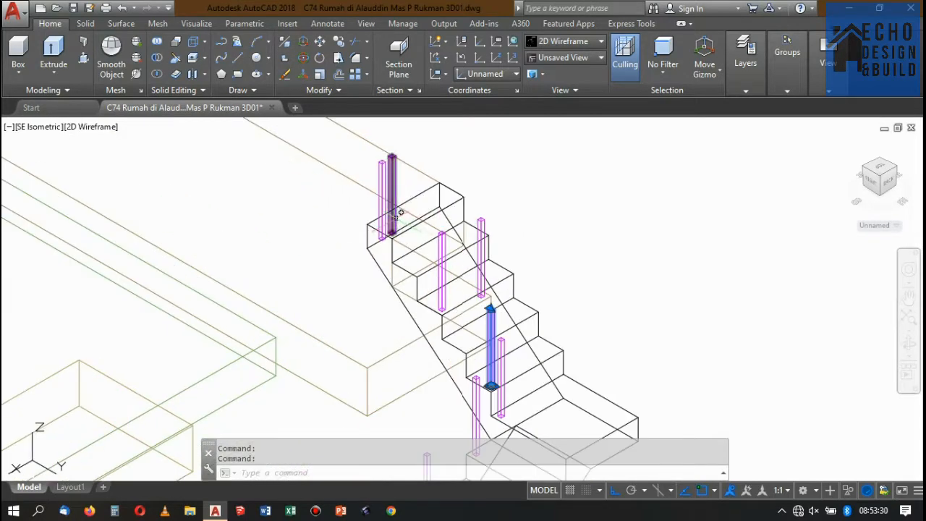
scroll(402, 213, "down", 2)
scroll(434, 181, "up", 2)
View the top flight's posts against the upper slab in the Conceptual style, and return to 2D Wireframe.
left_click(572, 43)
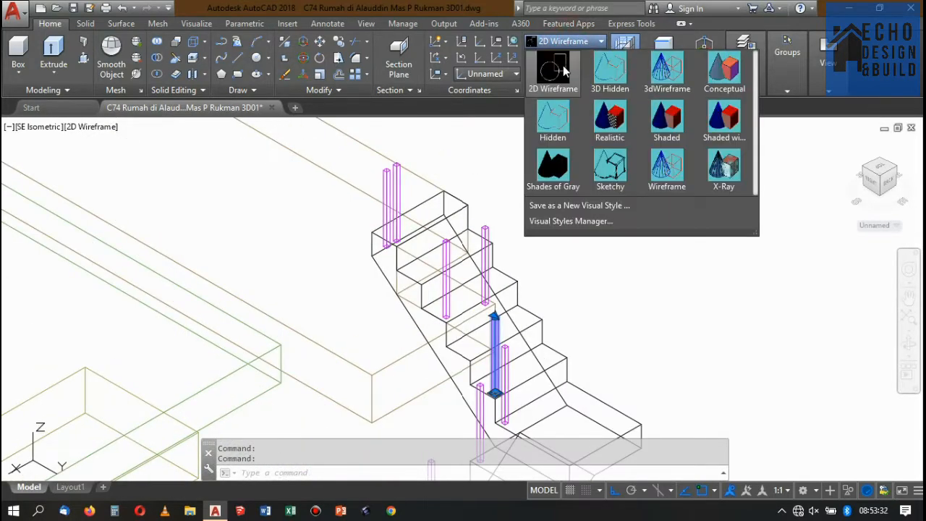
scroll(293, 253, "down", 3)
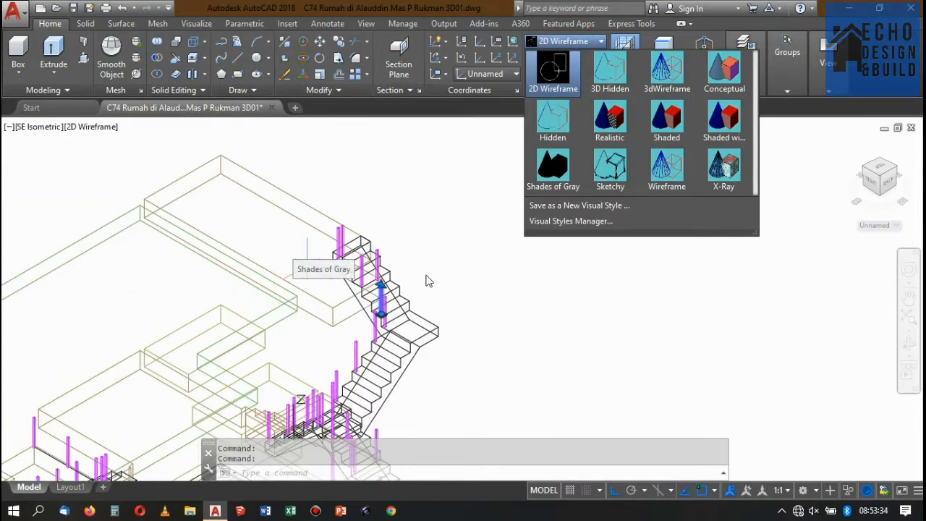
scroll(347, 266, "up", 4)
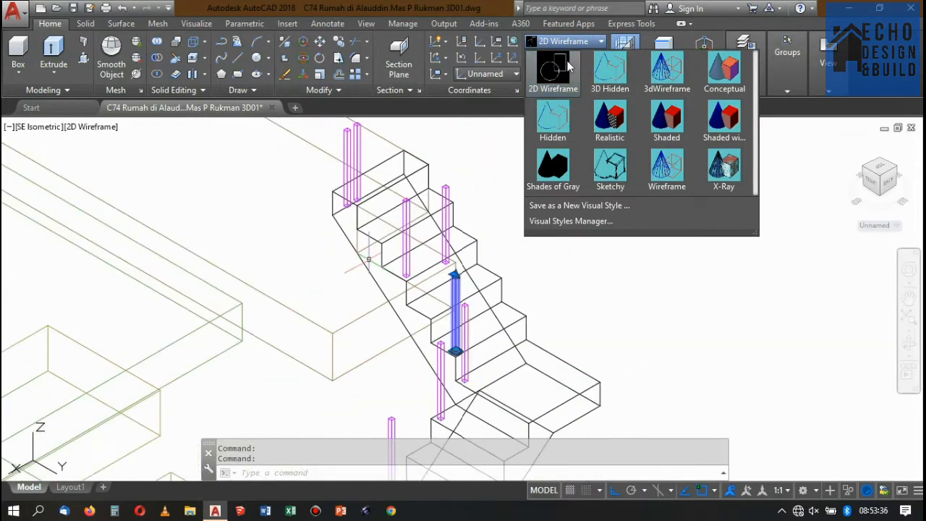
left_click(724, 70)
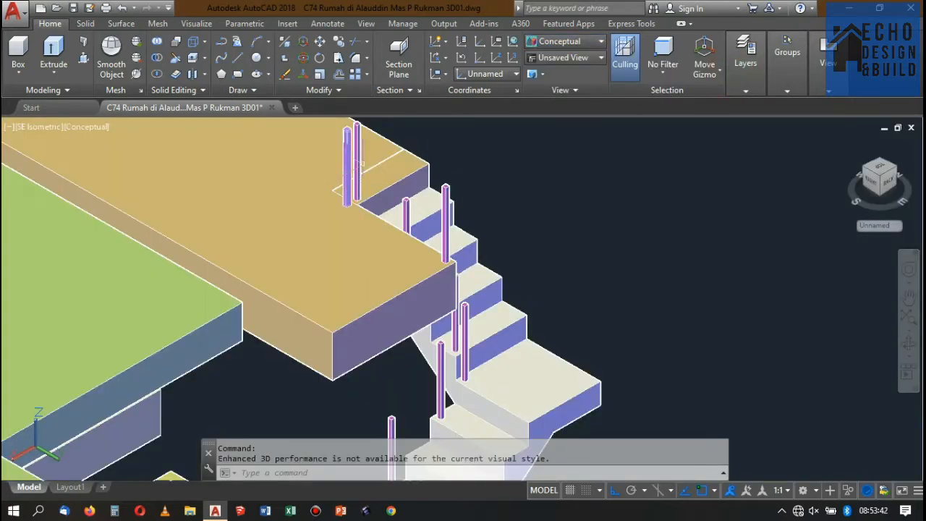
left_click(582, 43)
left_click(551, 66)
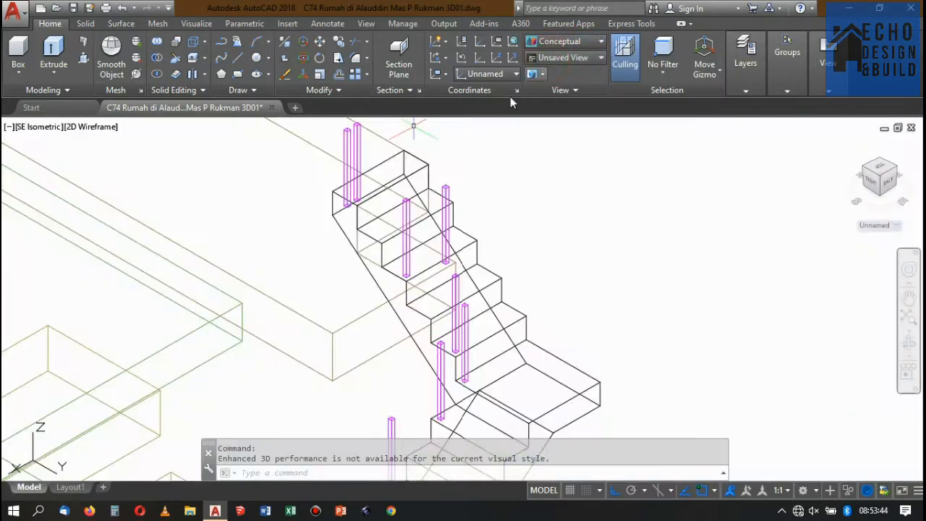
Examine the stair and railing layout in the 2D floor plans, including the Lantai 3 plan.
scroll(406, 241, "down", 3)
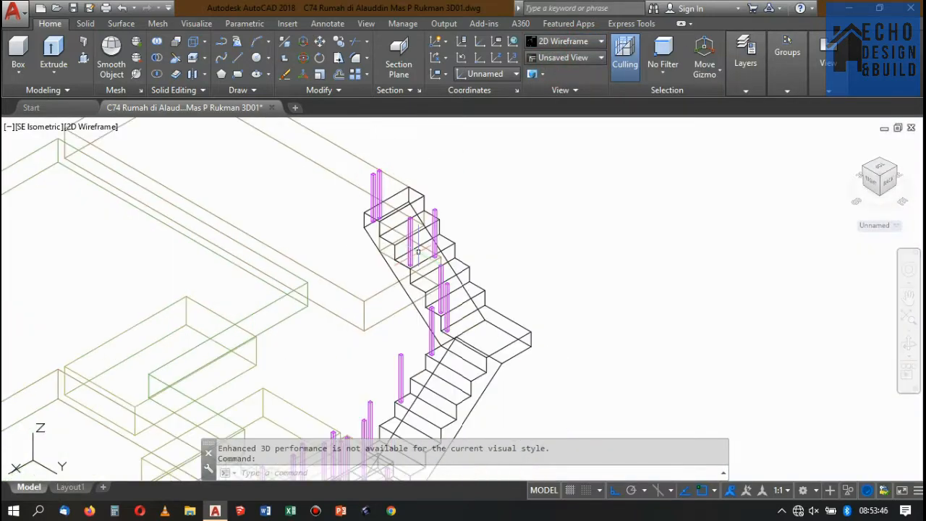
scroll(418, 252, "up", 5)
scroll(418, 253, "down", 10)
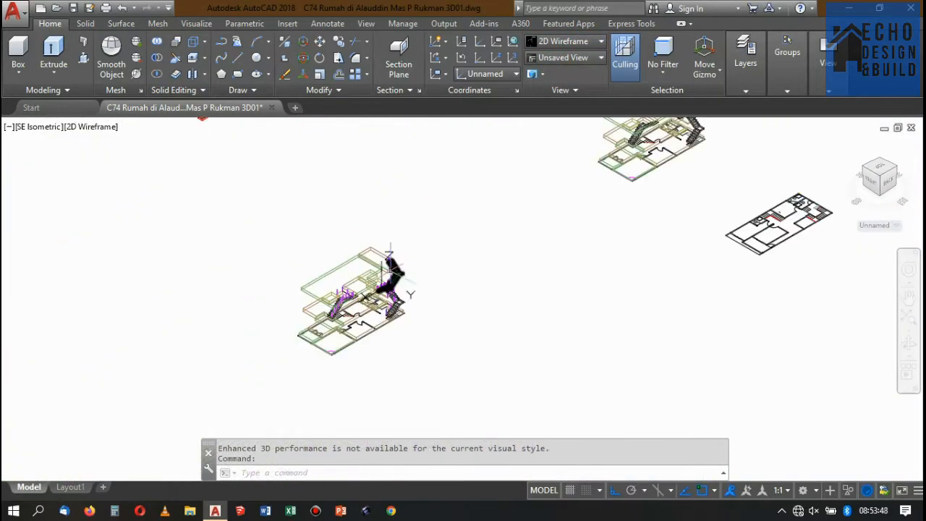
scroll(541, 132, "up", 4)
scroll(485, 249, "down", 6)
scroll(492, 174, "up", 6)
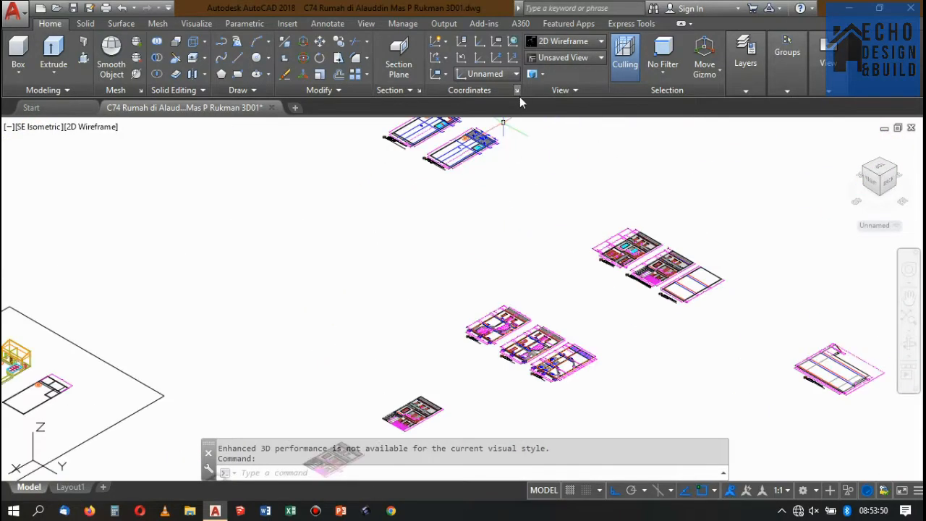
scroll(472, 287, "down", 4)
scroll(511, 207, "up", 10)
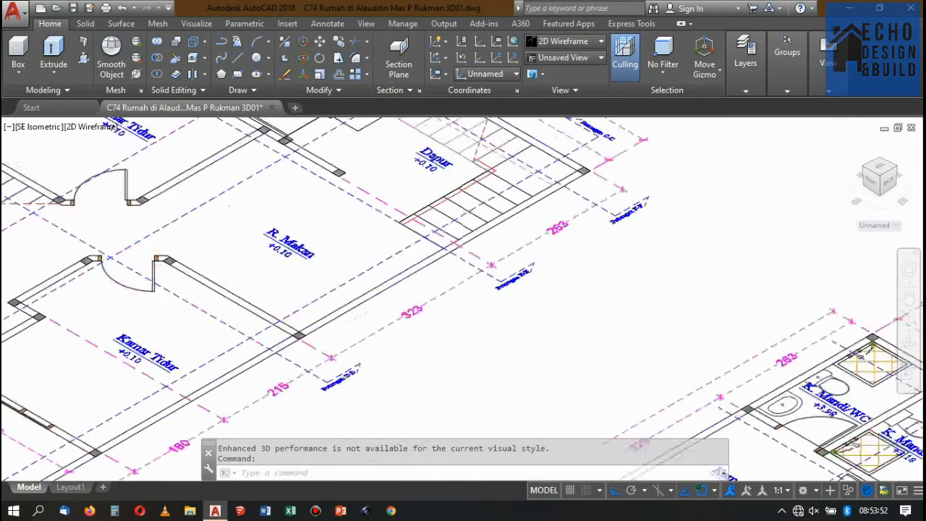
scroll(459, 216, "down", 4)
scroll(516, 210, "down", 5)
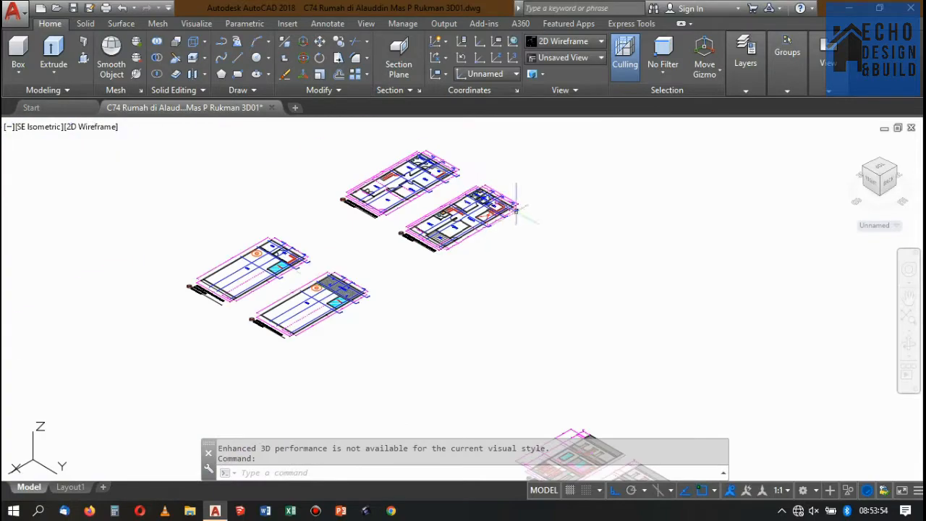
scroll(295, 206, "up", 10)
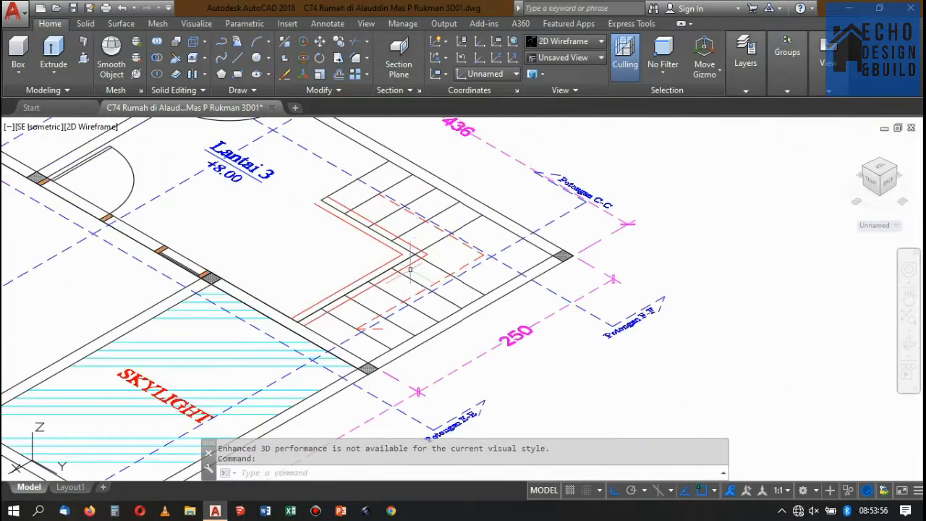
scroll(316, 307, "down", 12)
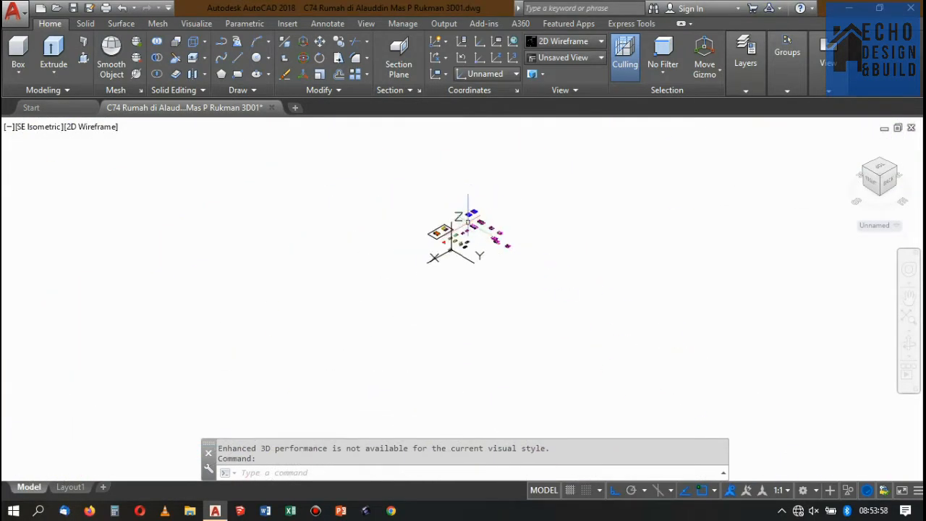
Return to the 3D model and examine the posts along the top flight and the upper slab's edge.
scroll(436, 235, "up", 3)
scroll(463, 246, "down", 3)
scroll(477, 188, "up", 8)
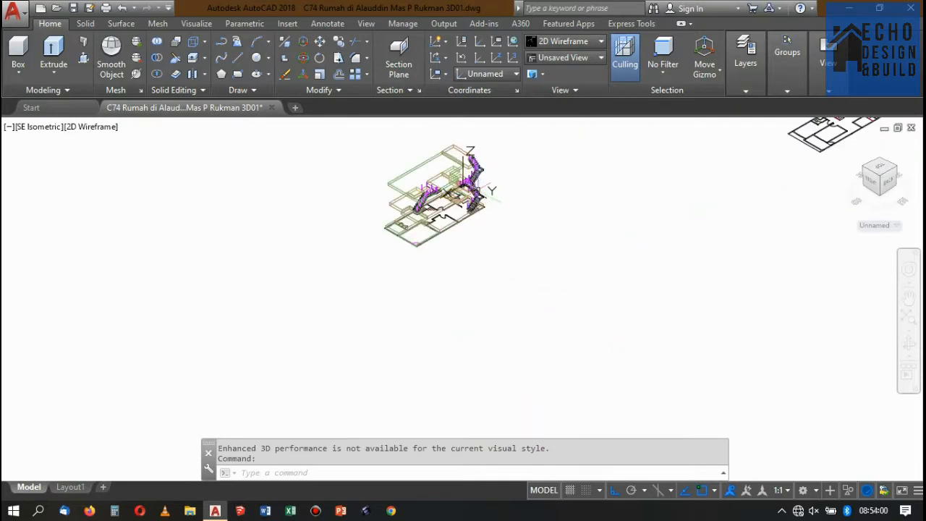
scroll(491, 155, "up", 6)
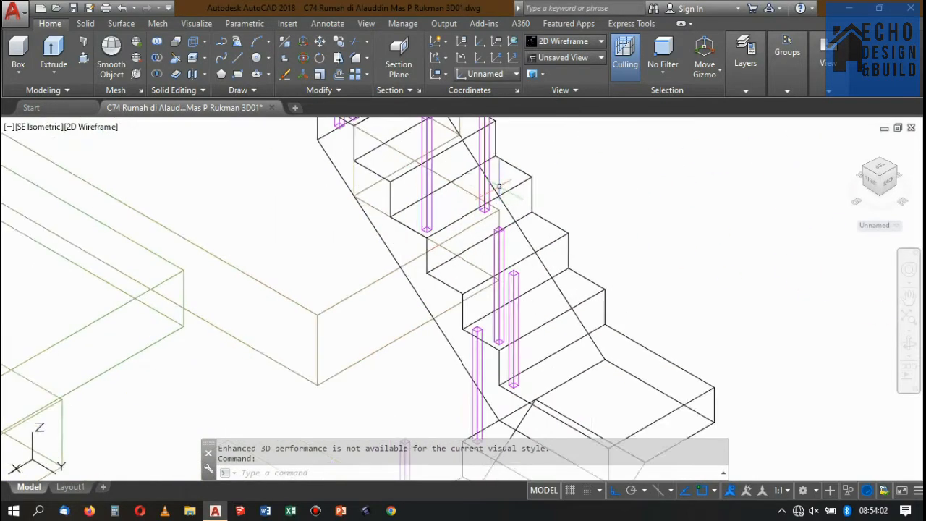
scroll(515, 203, "down", 2)
scroll(510, 209, "up", 2)
scroll(499, 217, "down", 4)
scroll(471, 224, "up", 2)
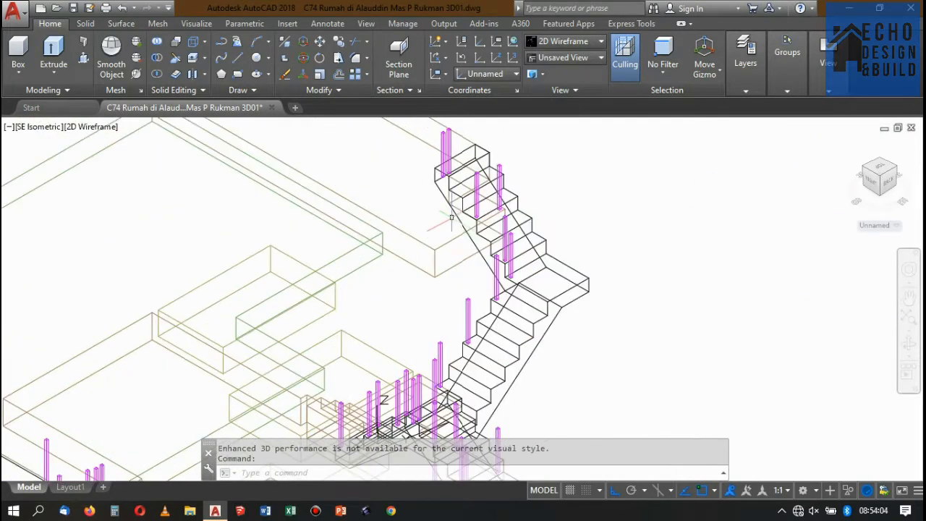
Select the upper slab and examine its outline against the stair flights and railing posts from the top view.
left_click(445, 238)
left_click(445, 237)
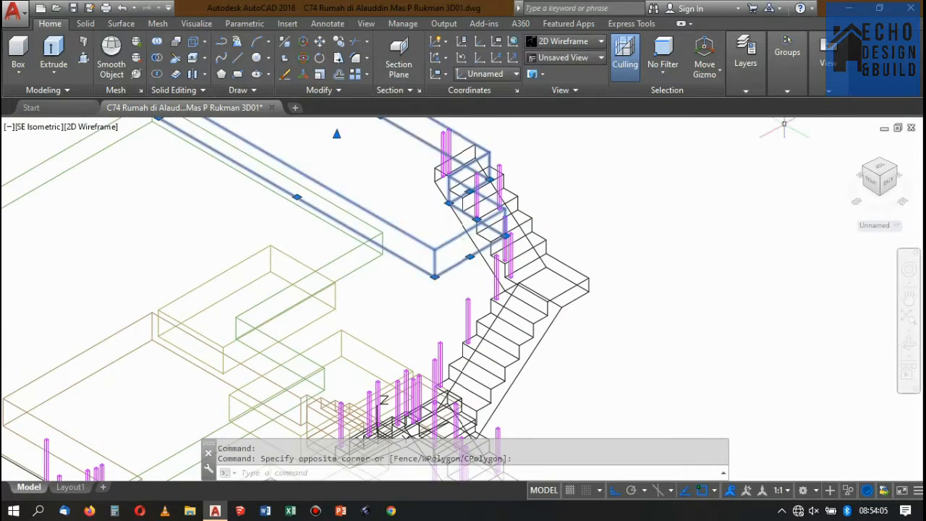
left_click(882, 168)
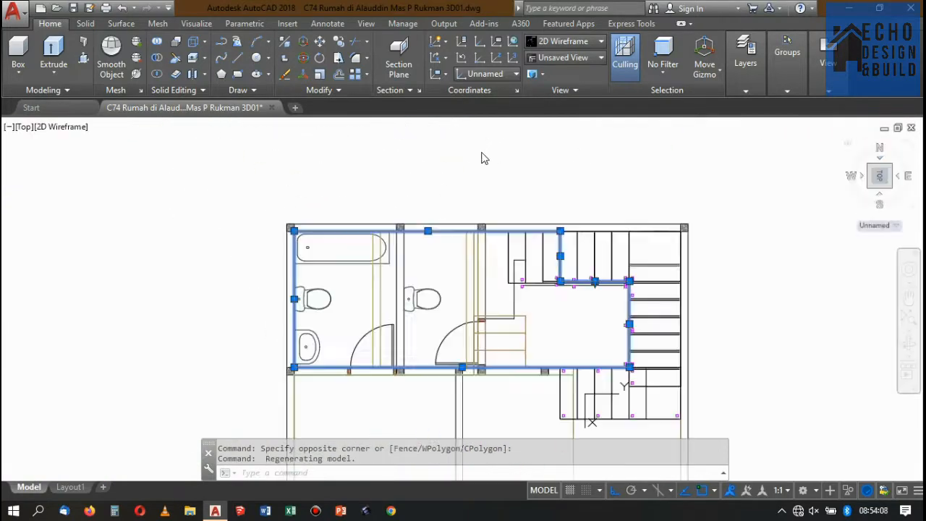
scroll(605, 234, "up", 5)
scroll(576, 254, "down", 2)
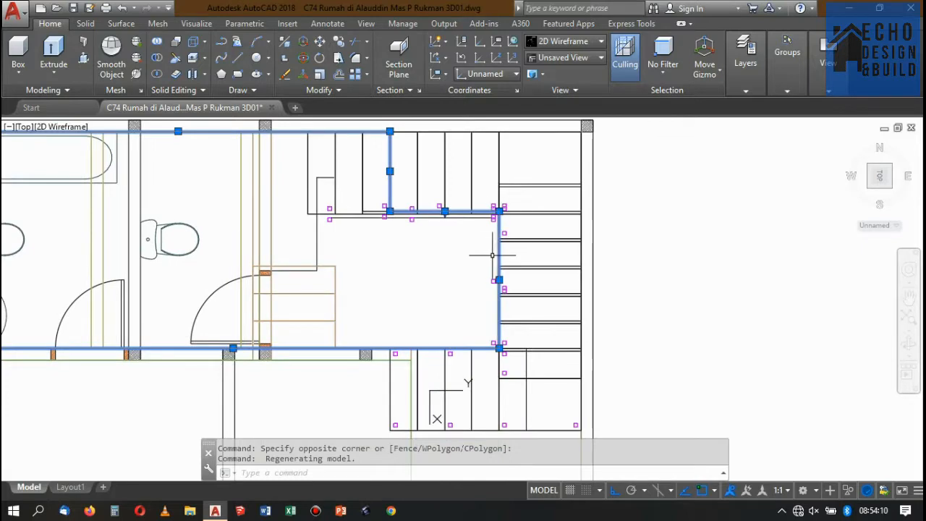
scroll(490, 242, "up", 2)
scroll(516, 297, "down", 4)
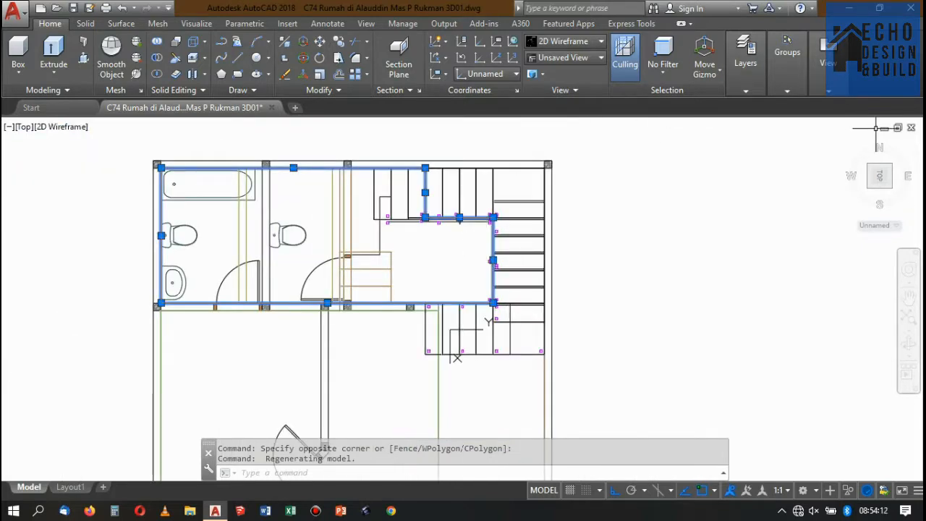
Return to the SE Isometric view and examine the upper slab's edges beside the top flight's posts.
left_click(890, 190)
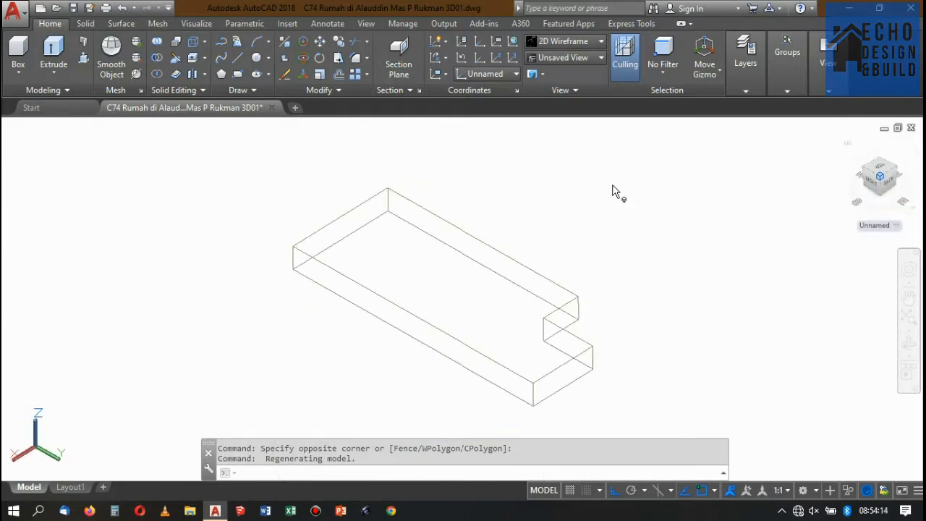
scroll(551, 258, "up", 3)
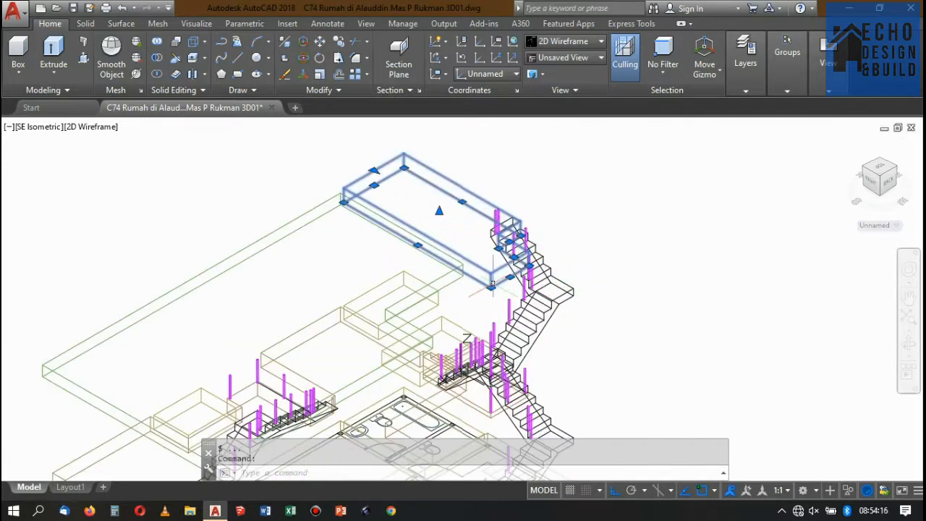
scroll(492, 285, "up", 3)
scroll(500, 268, "down", 3)
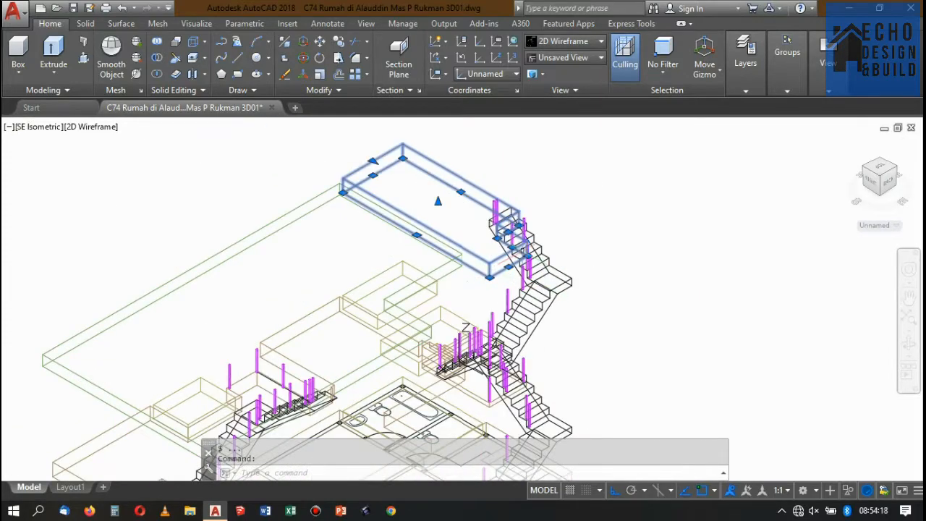
scroll(499, 255, "up", 4)
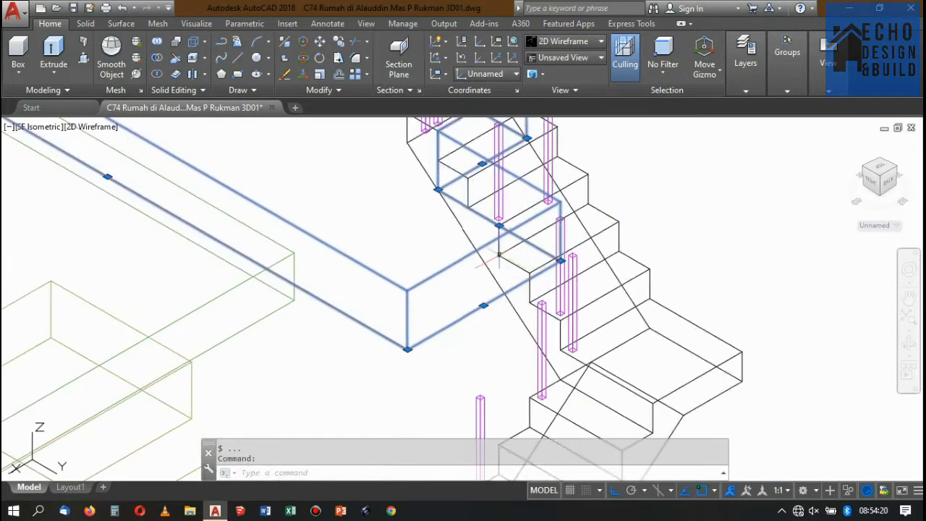
scroll(498, 255, "down", 4)
scroll(520, 236, "up", 3)
key("Escape")
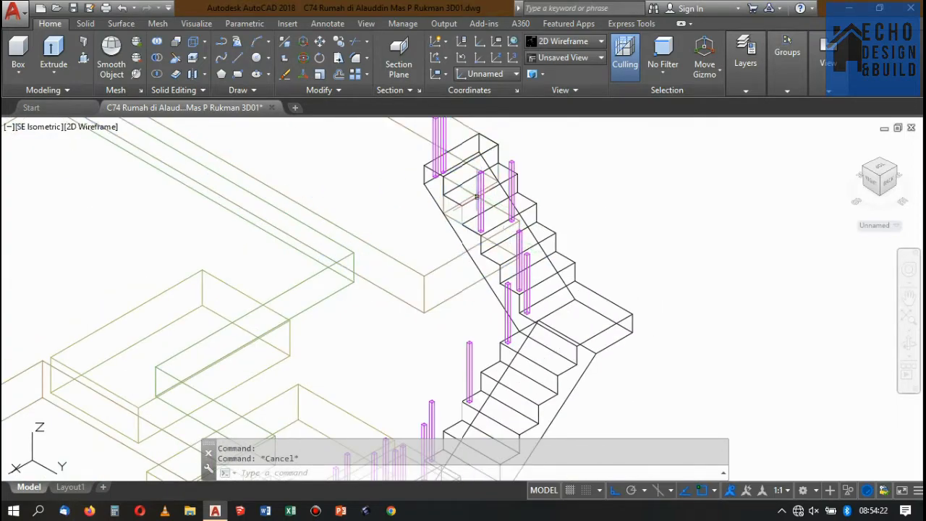
Copy the railing post at the slab corner beside the top flight to the opposite corner of the same slab edge.
scroll(479, 230, "down", 2)
scroll(476, 233, "up", 3)
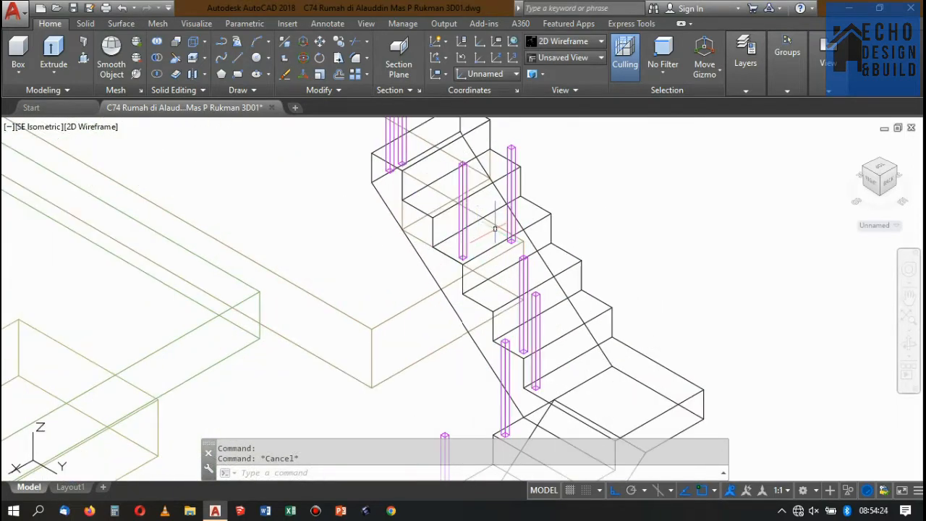
scroll(495, 229, "up", 4)
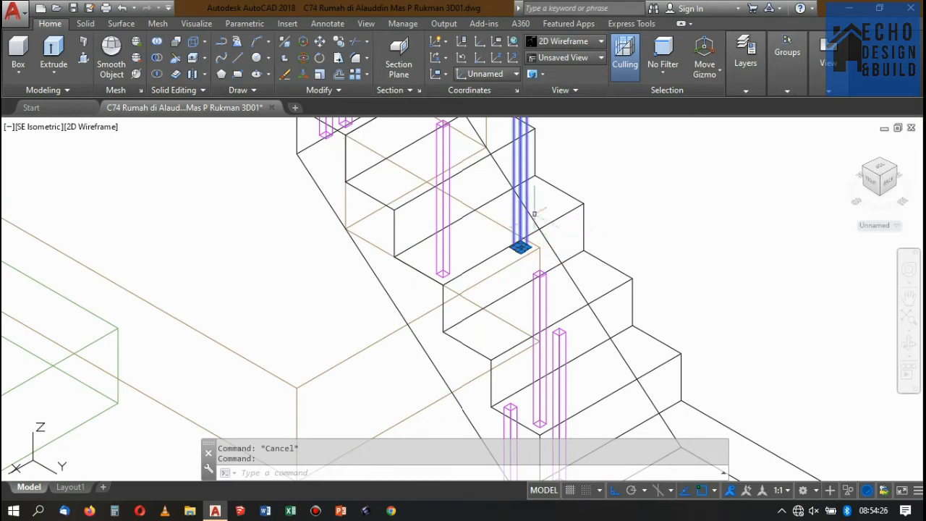
left_click(339, 44)
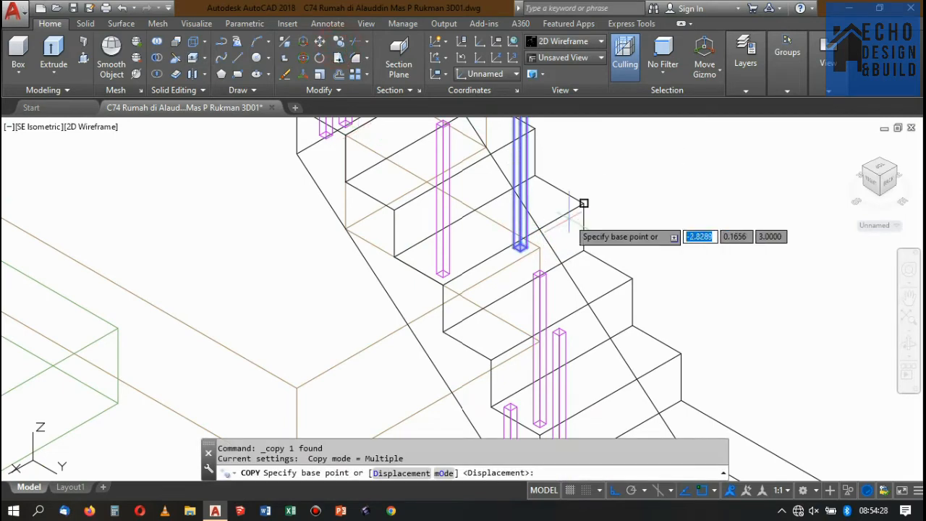
scroll(506, 242, "up", 3)
left_click(495, 243)
scroll(495, 242, "down", 3)
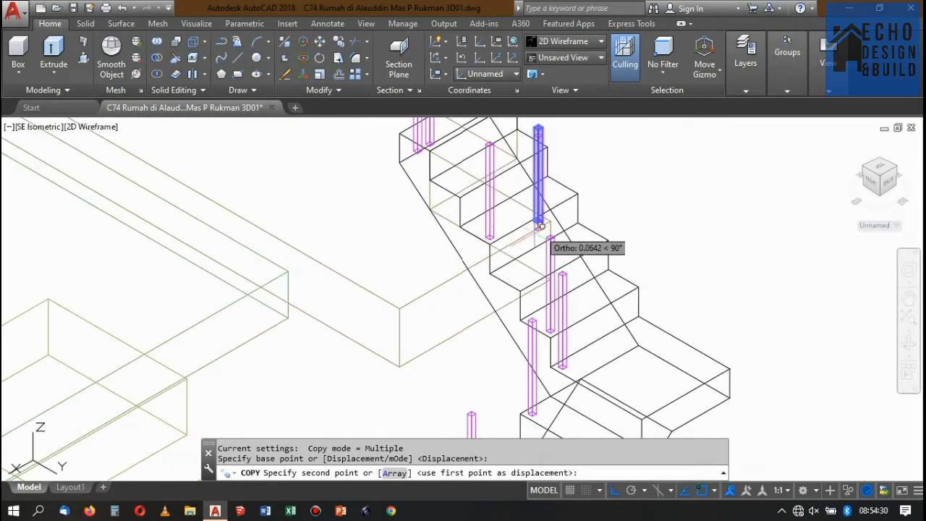
scroll(463, 232, "up", 3)
scroll(492, 221, "down", 3)
scroll(402, 290, "up", 2)
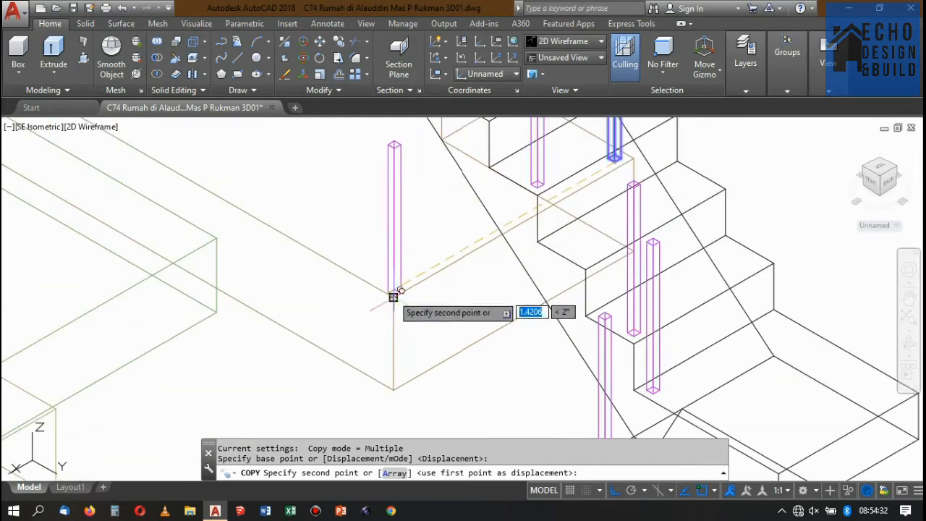
left_click(393, 291)
key("Return")
Move the copied post inward from the slab corner by the diagonal of its own base.
left_click_drag(397, 261, 372, 235)
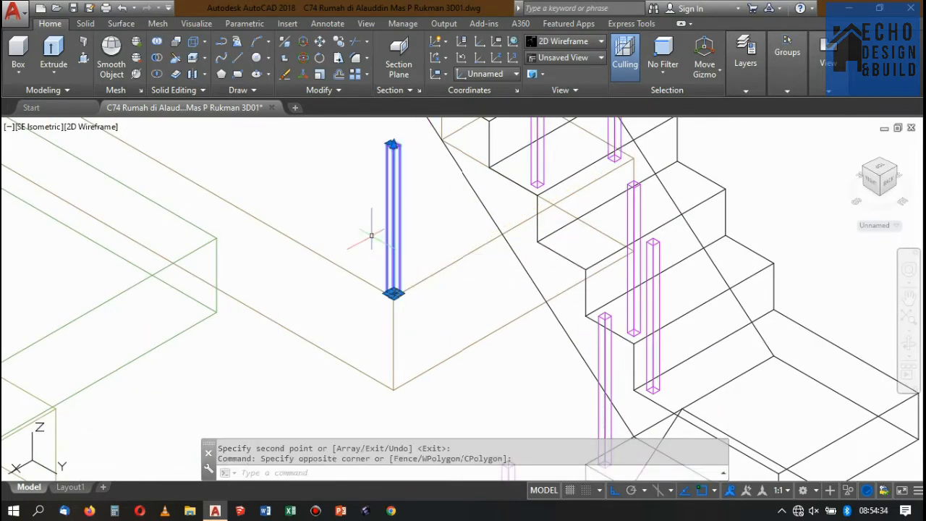
type("m")
key("Return")
scroll(387, 282, "up", 3)
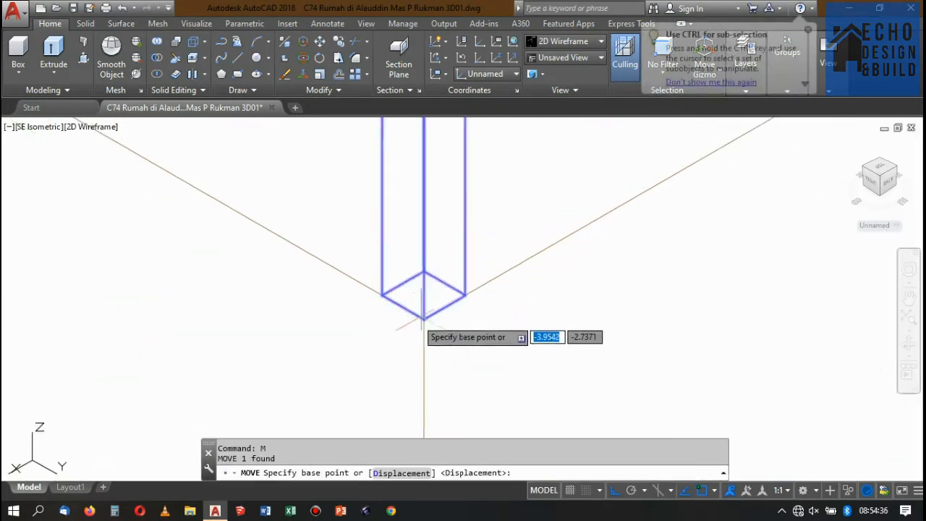
left_click(423, 319)
left_click(425, 269)
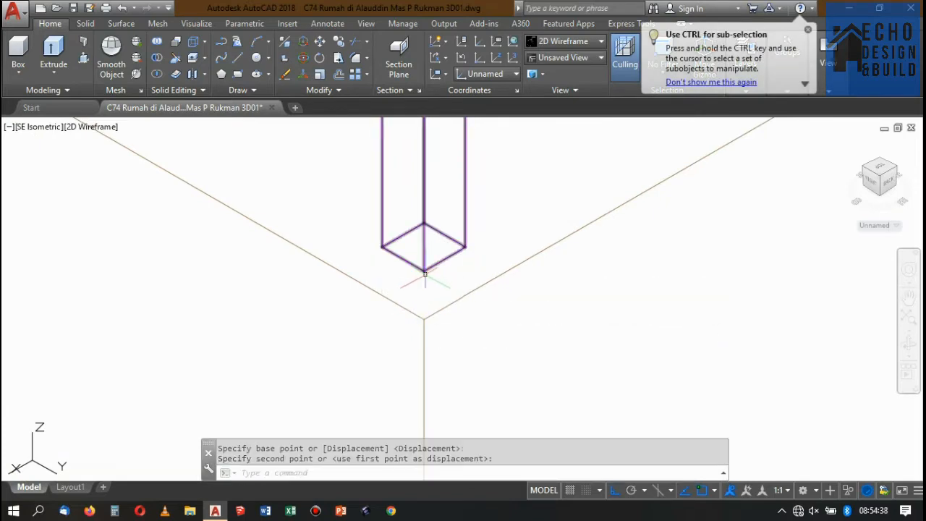
Draw a guide line between the bases of the two corner posts along the upper slab's edge.
scroll(426, 269, "down", 4)
scroll(419, 266, "up", 4)
scroll(420, 266, "down", 4)
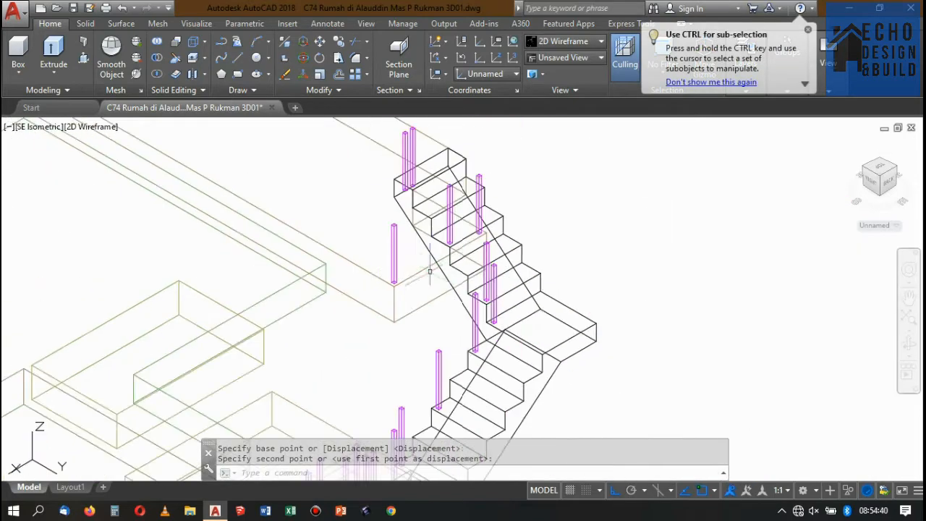
scroll(420, 267, "up", 4)
type("l")
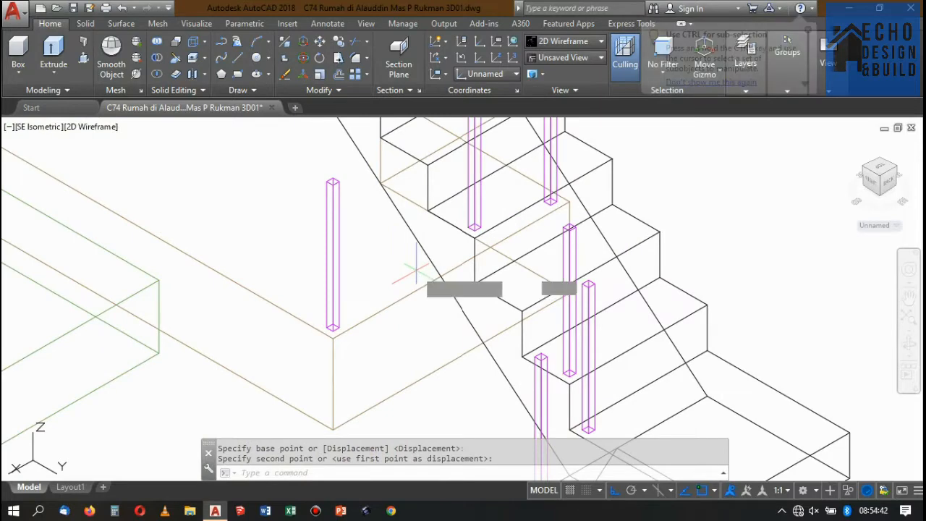
key("Return")
scroll(347, 319, "up", 4)
scroll(438, 277, "down", 4)
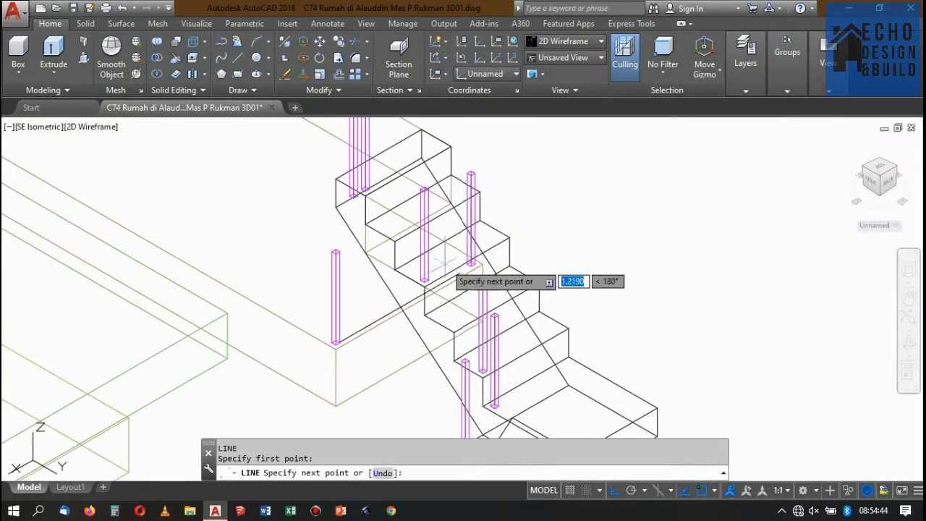
scroll(481, 277, "up", 4)
left_click(471, 282)
key("Return")
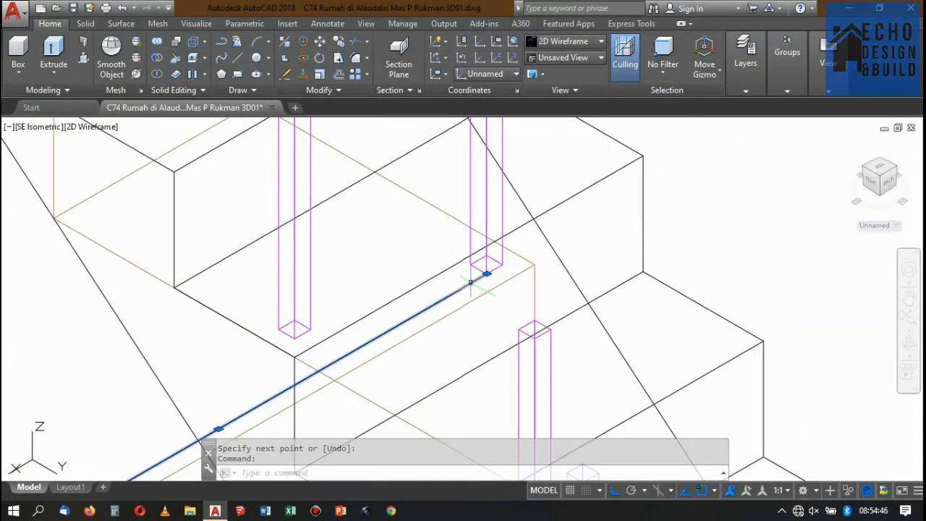
List the guide line's properties to check its length.
type("ls")
key("Return")
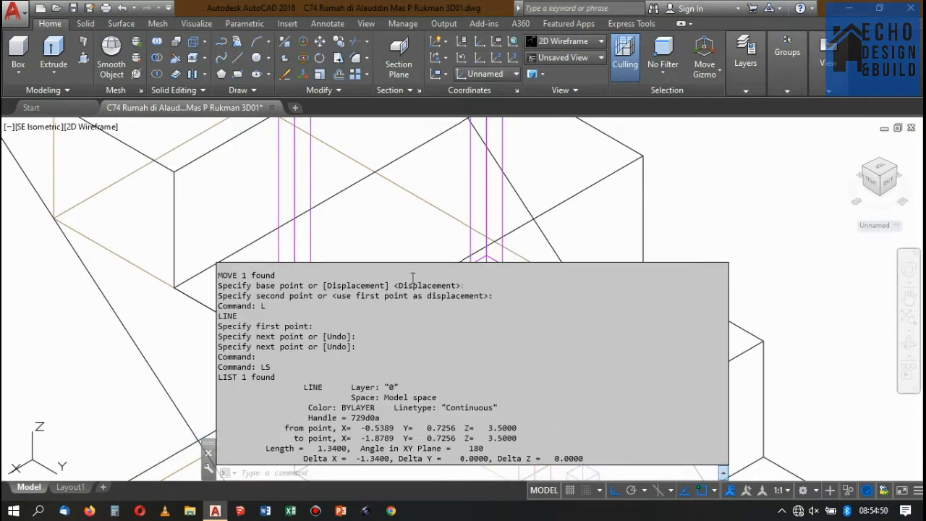
key("Escape")
Copy the corner post beside the stairs to the midpoint of the guide line, and erase the guide line.
scroll(528, 233, "down", 3)
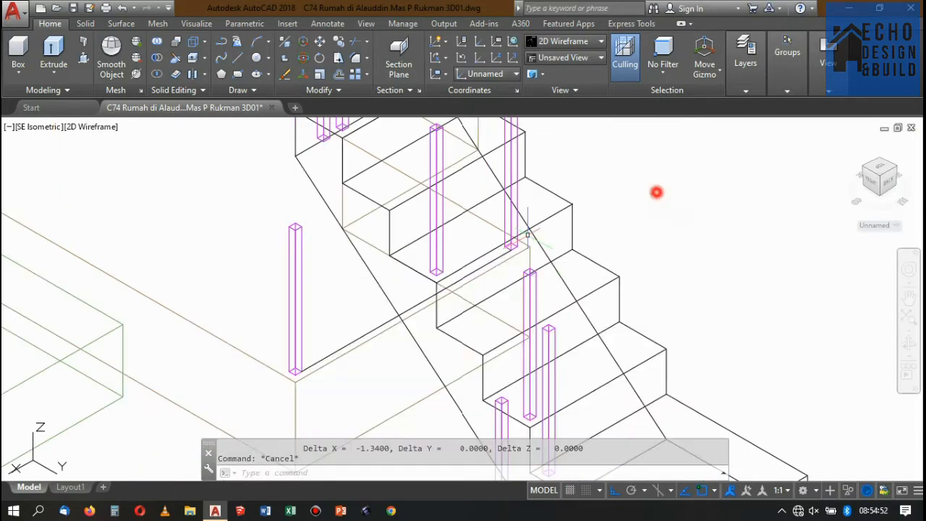
scroll(510, 237, "up", 5)
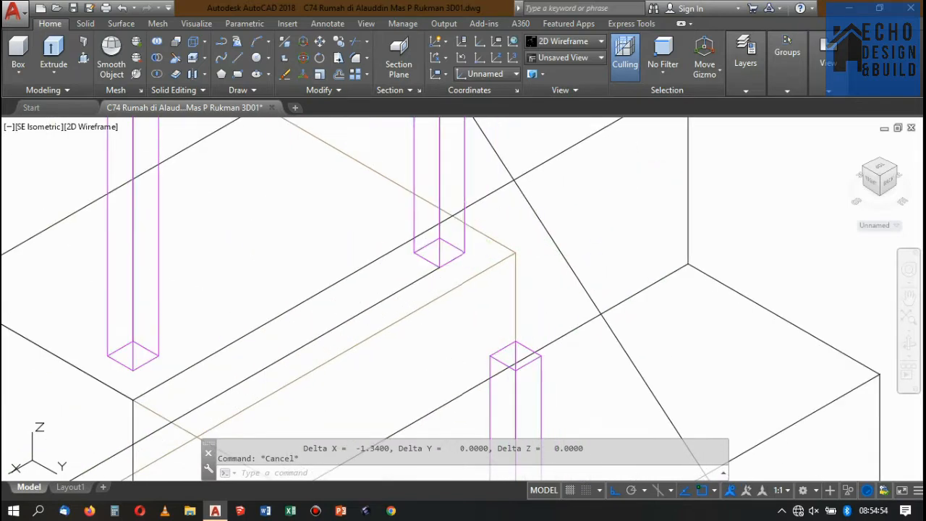
left_click(464, 240)
scroll(522, 223, "down", 4)
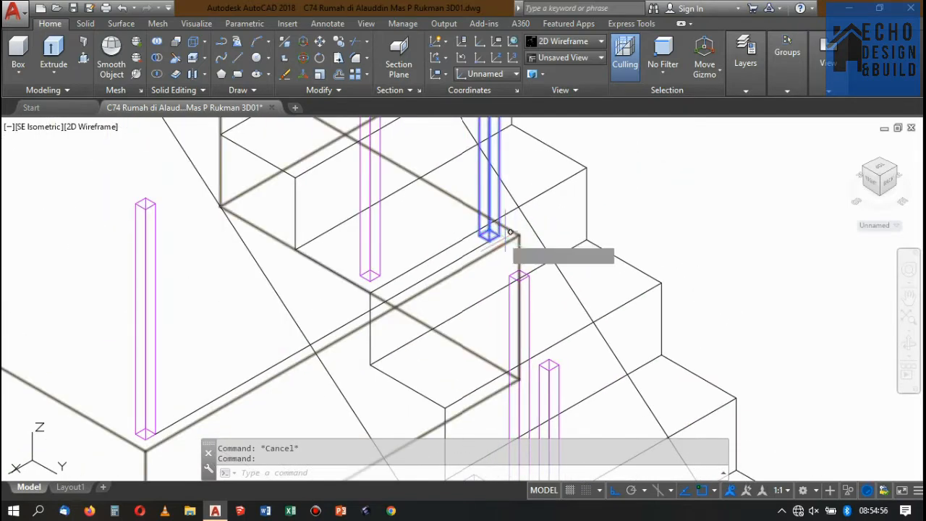
type("co")
key("Return")
scroll(510, 233, "up", 3)
left_click(511, 232)
scroll(511, 232, "down", 4)
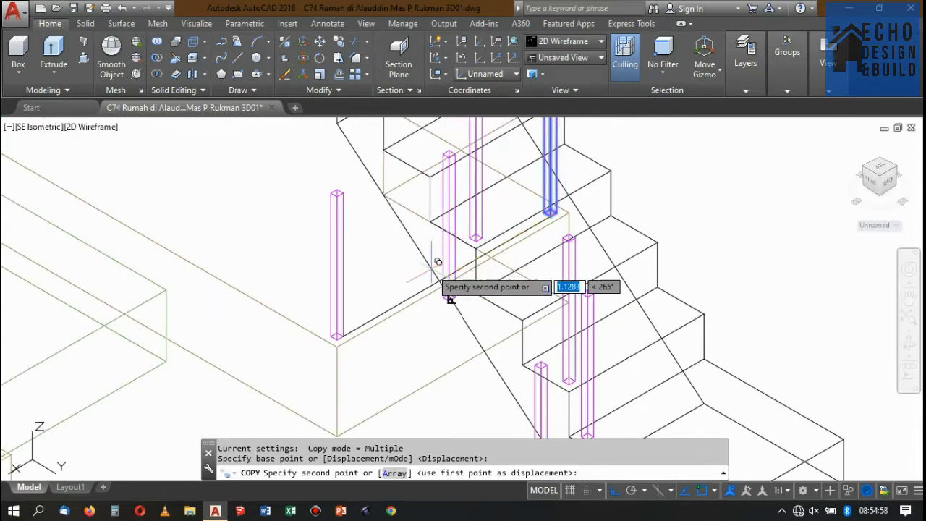
scroll(488, 268, "up", 3)
left_click(488, 294)
scroll(489, 279, "down", 2)
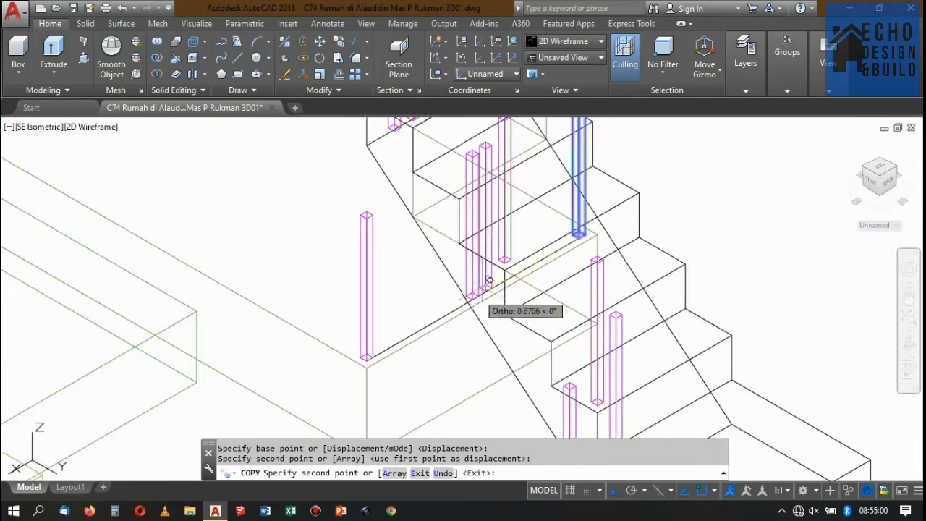
key("Return")
key("Delete")
scroll(496, 273, "down", 4)
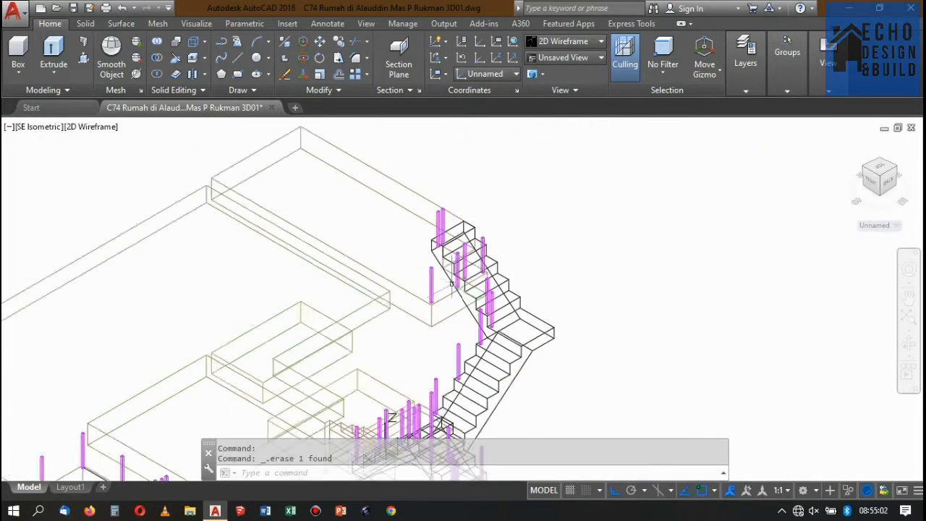
View the upper slab's corner posts and the top flight from the NE Isometric view in the Conceptual style.
scroll(439, 238, "up", 5)
left_click(516, 231)
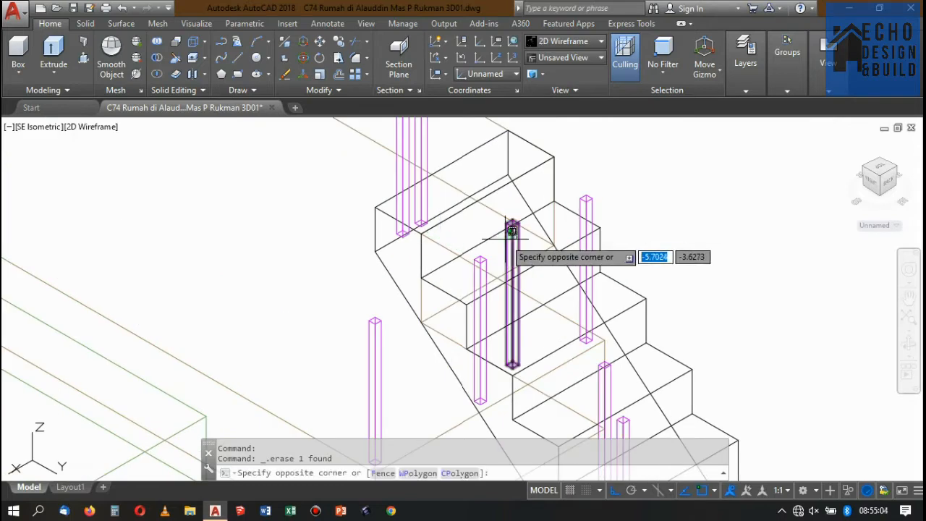
left_click(509, 244)
left_click(898, 167)
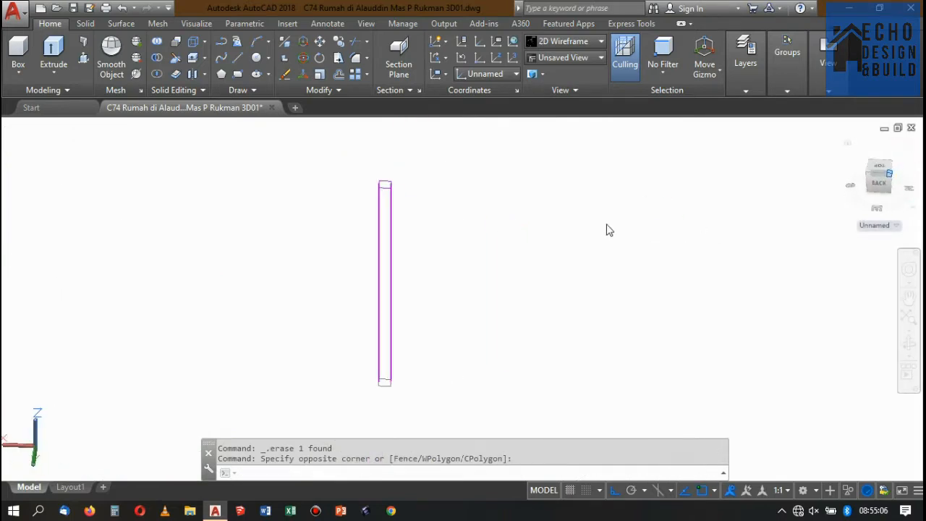
left_click(582, 46)
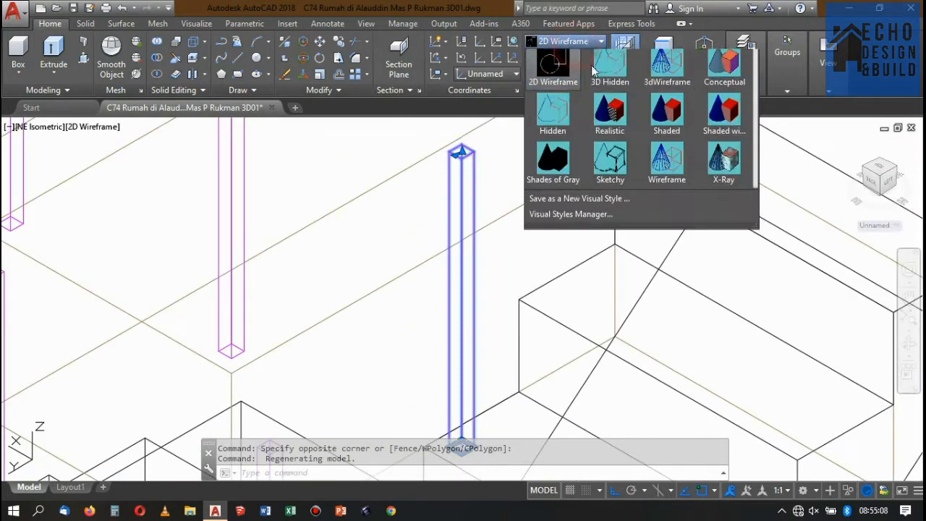
left_click(716, 72)
scroll(403, 203, "down", 6)
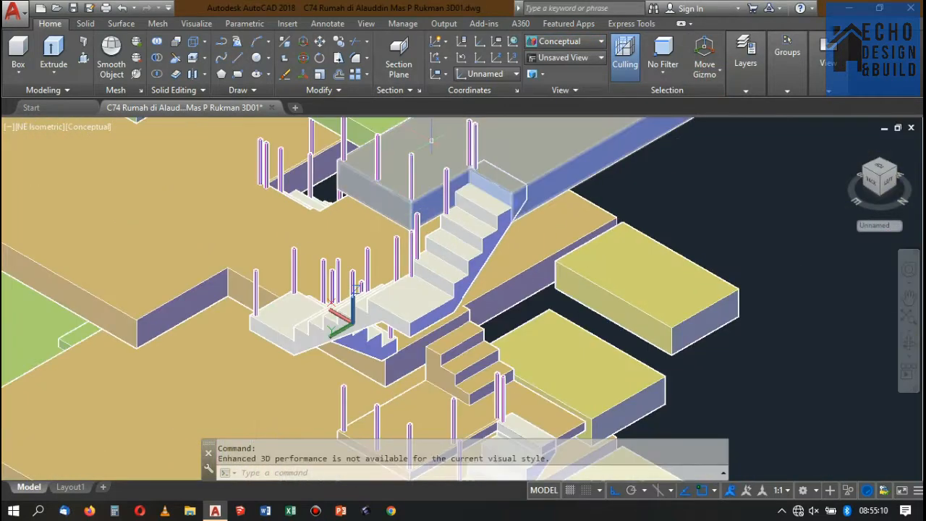
scroll(424, 143, "up", 7)
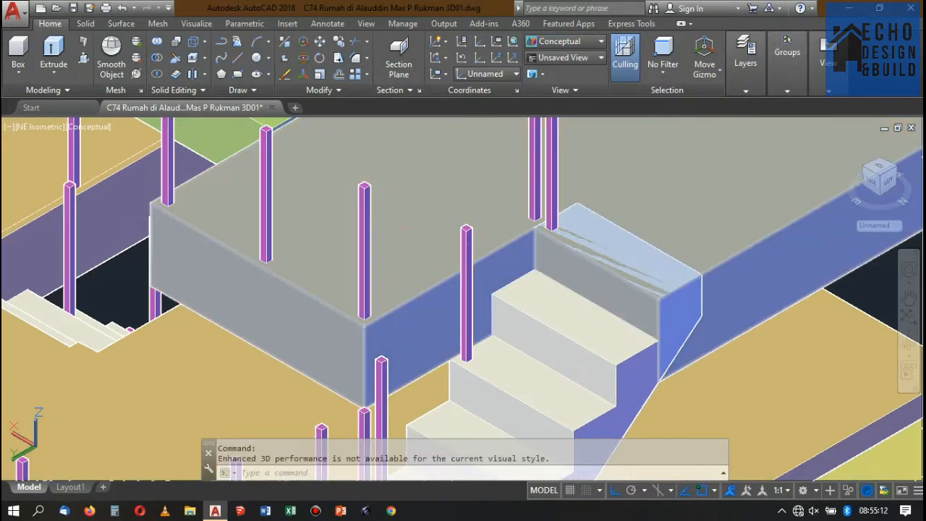
Draw a guide line about 1.16 m long between the bases of the slab's corner post and the post beside the stairs.
type("l")
key("Return")
scroll(391, 318, "up", 5)
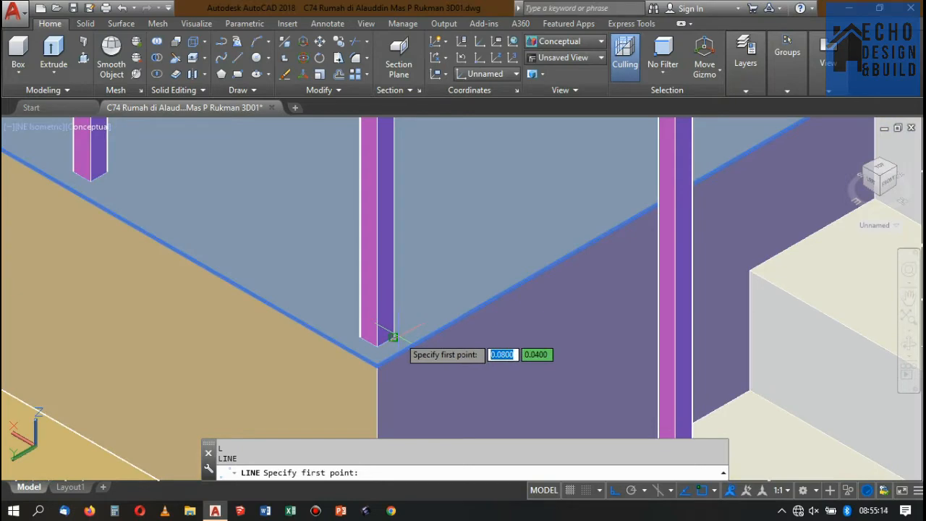
left_click(393, 337)
scroll(383, 316, "down", 5)
scroll(408, 309, "up", 4)
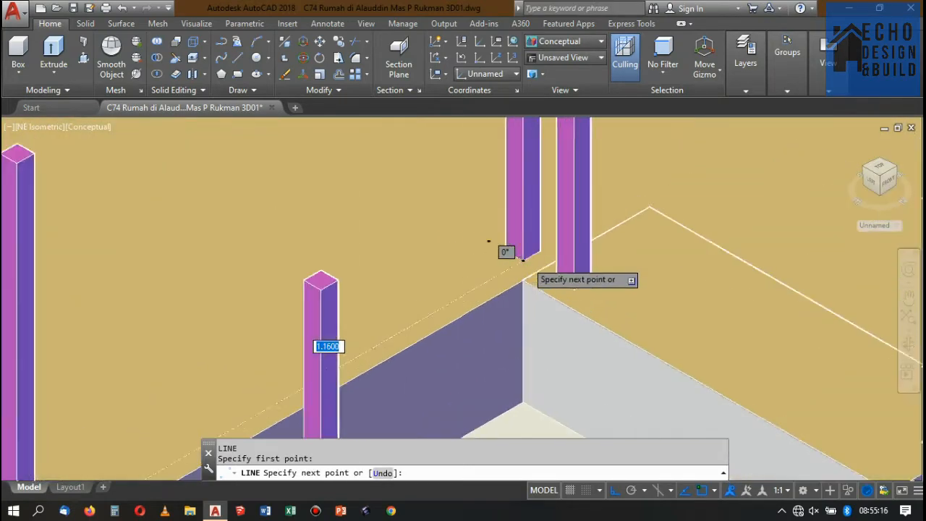
scroll(523, 259, "up", 2)
key("Return")
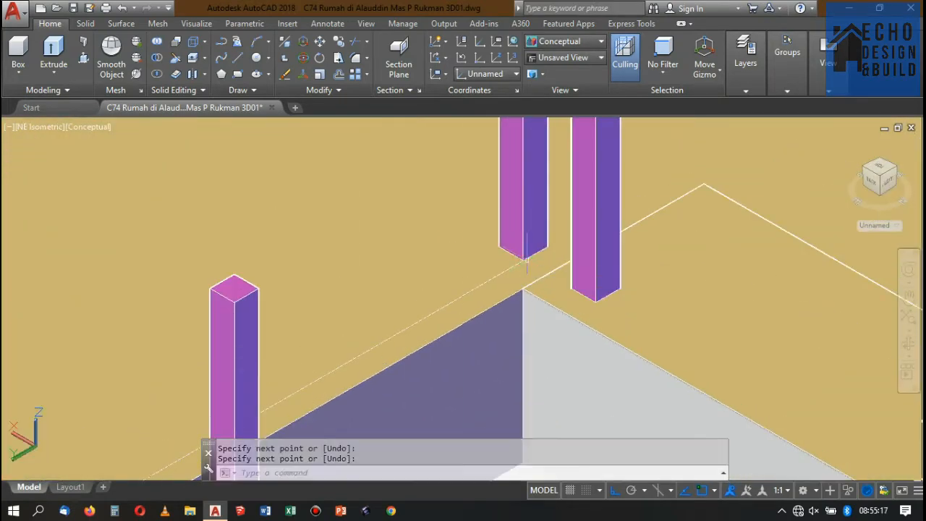
Switch to the 2D Wireframe style and list the guide line's properties to check its length.
left_click(530, 44)
left_click(554, 90)
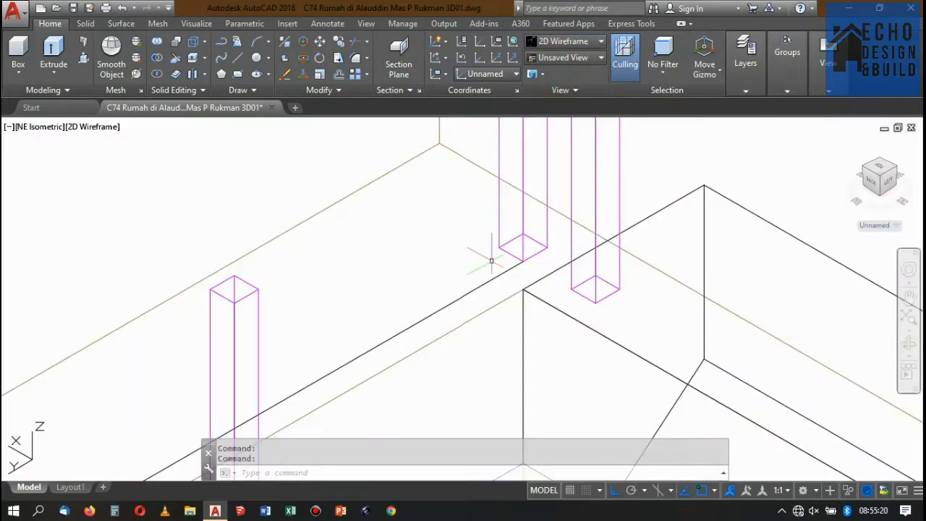
scroll(506, 231, "down", 5)
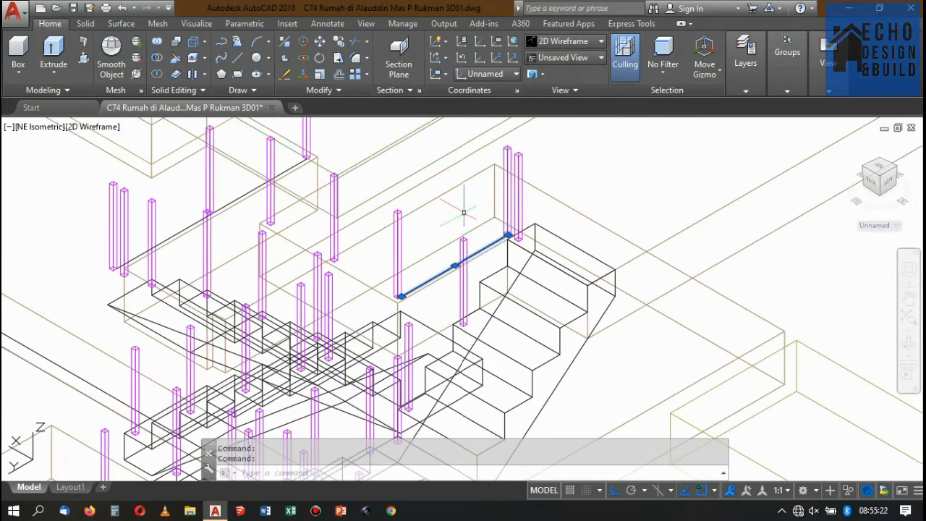
type("ls")
key("Return")
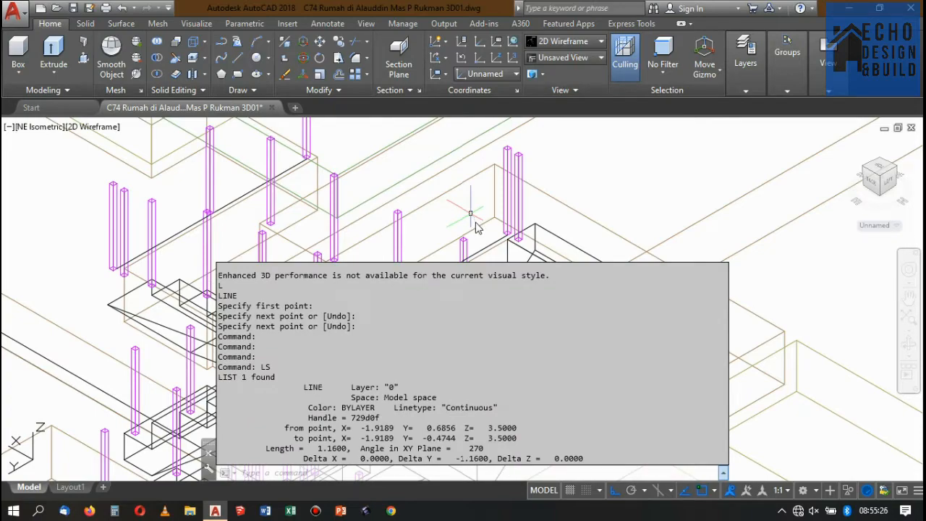
key("Escape")
Erase the guide line between the post bases along the upper slab's edge.
scroll(510, 214, "up", 3)
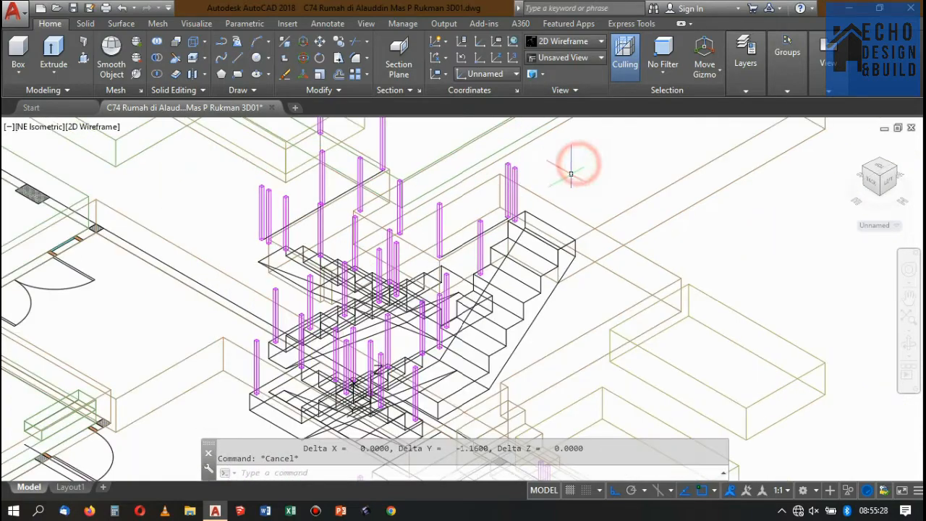
scroll(511, 213, "up", 2)
scroll(496, 218, "down", 4)
scroll(489, 231, "up", 3)
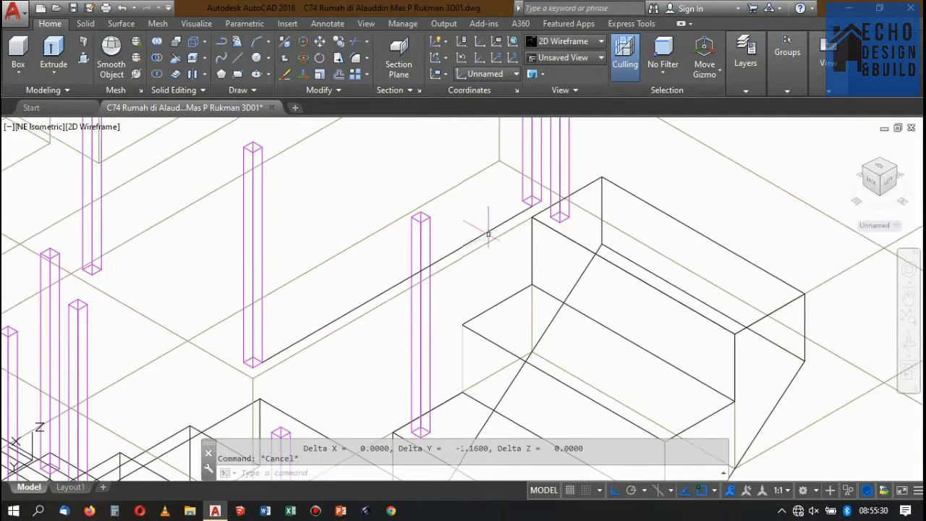
left_click(489, 233)
left_click(487, 230)
key("Delete")
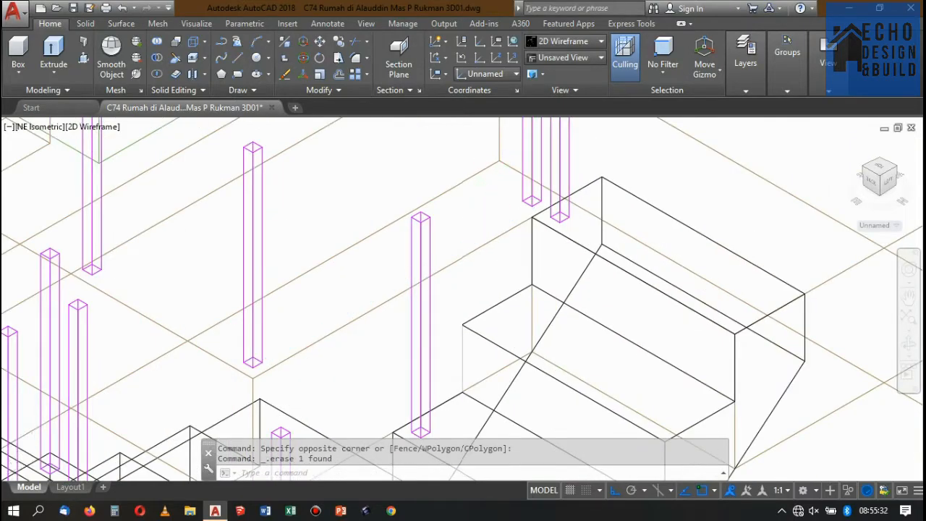
Examine the stairs, slabs and railing posts of the whole house model in the Conceptual style.
scroll(505, 196, "down", 4)
scroll(511, 213, "up", 2)
scroll(507, 208, "up", 3)
scroll(509, 217, "down", 3)
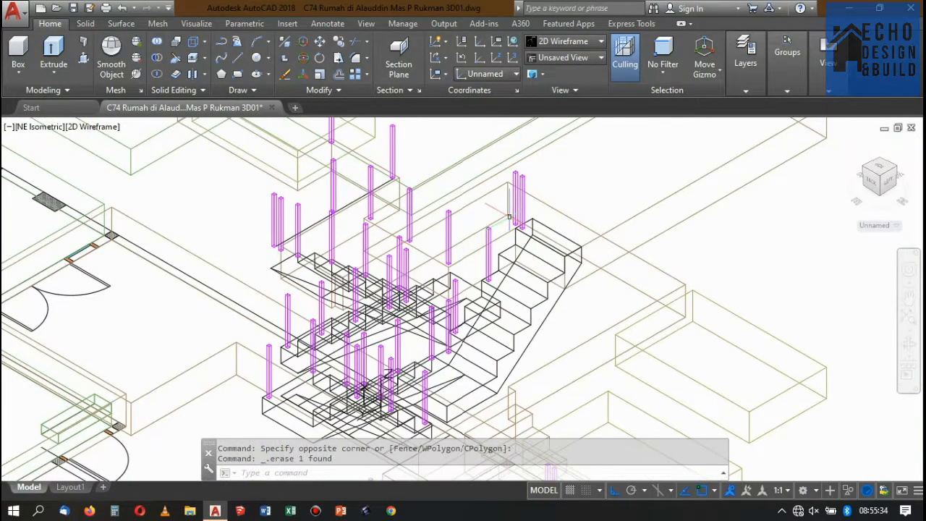
scroll(463, 228, "down", 2)
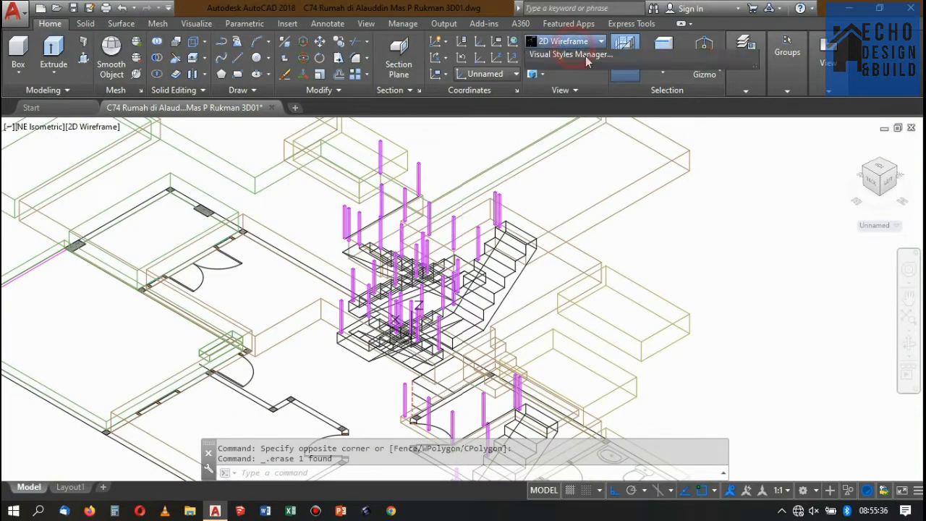
left_click(585, 56)
left_click(724, 78)
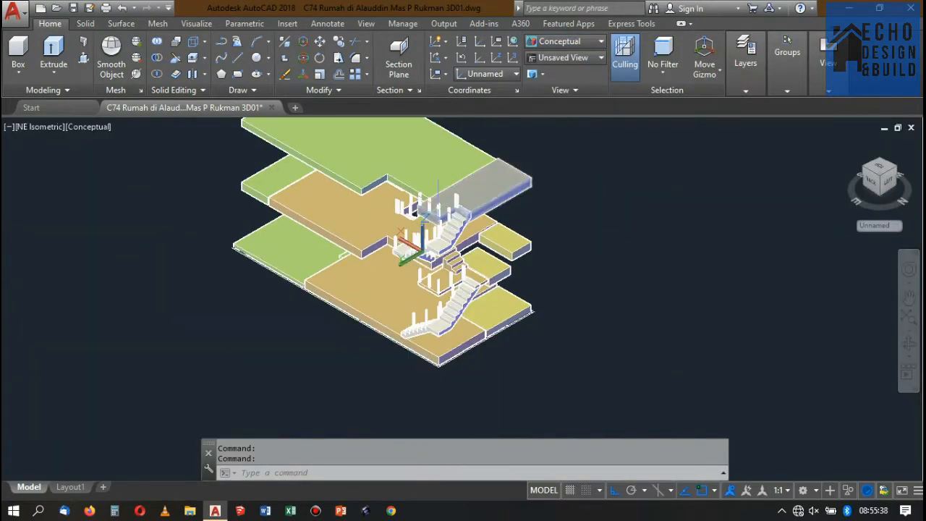
scroll(409, 242, "up", 3)
scroll(416, 250, "down", 5)
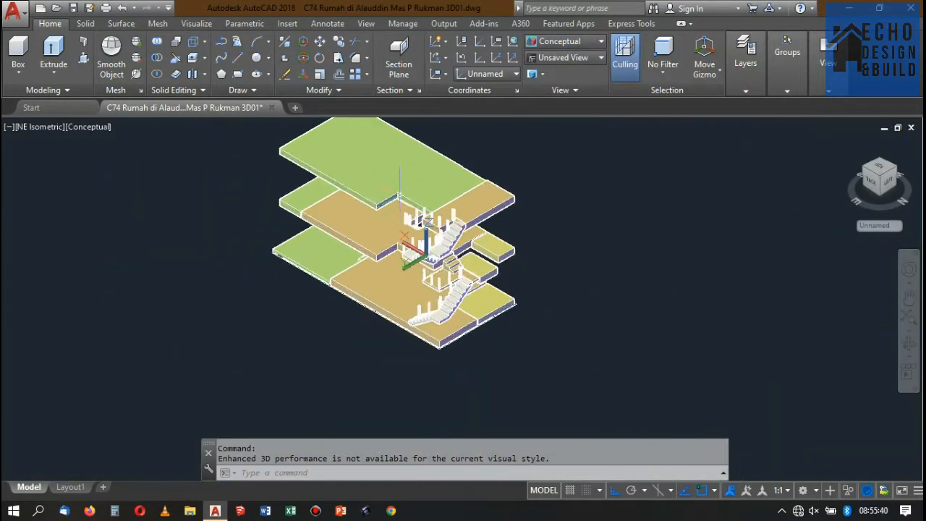
scroll(399, 197, "up", 5)
scroll(412, 206, "down", 2)
scroll(427, 217, "up", 1)
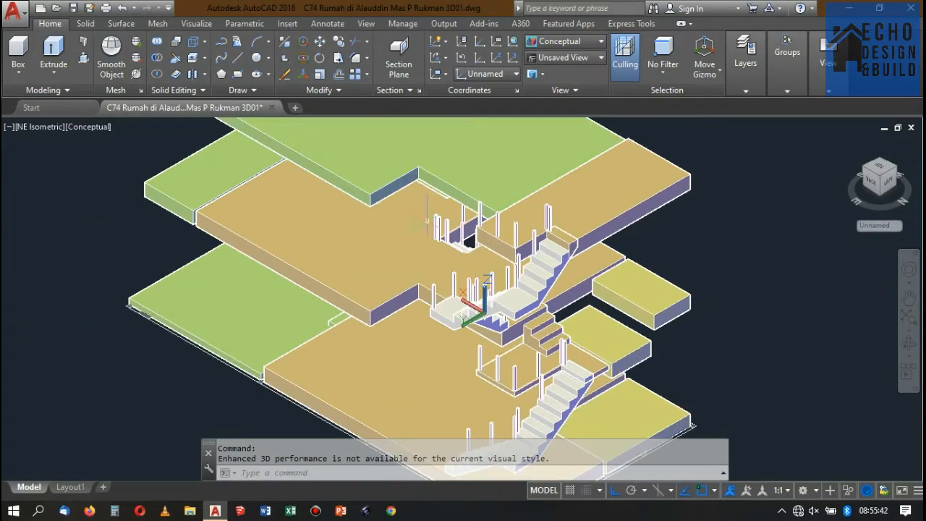
scroll(427, 223, "down", 4)
scroll(434, 224, "up", 6)
scroll(449, 226, "down", 5)
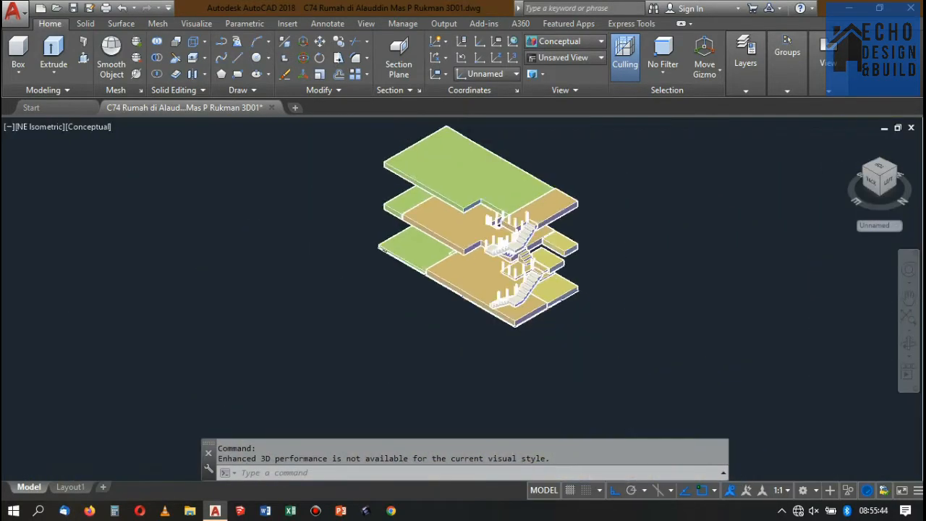
scroll(497, 244, "up", 5)
scroll(507, 235, "down", 6)
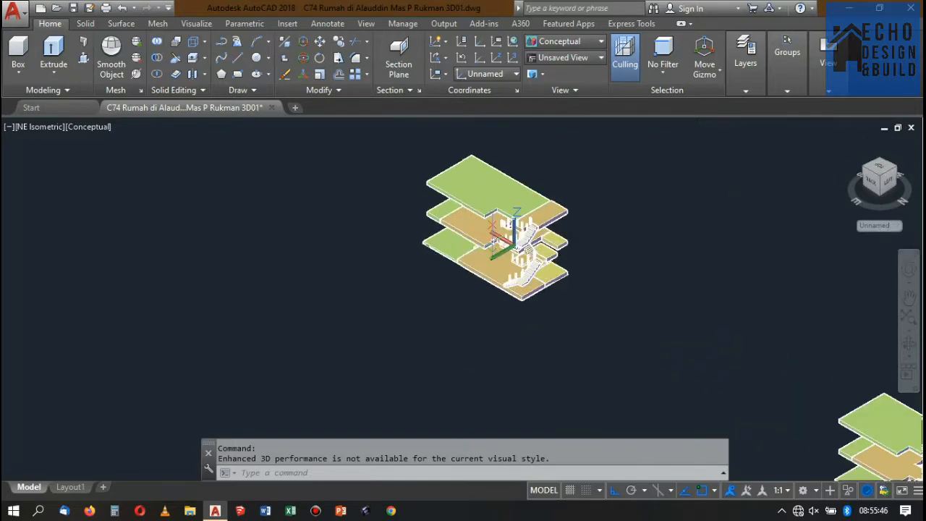
scroll(492, 224, "up", 5)
scroll(492, 217, "down", 4)
scroll(491, 208, "up", 3)
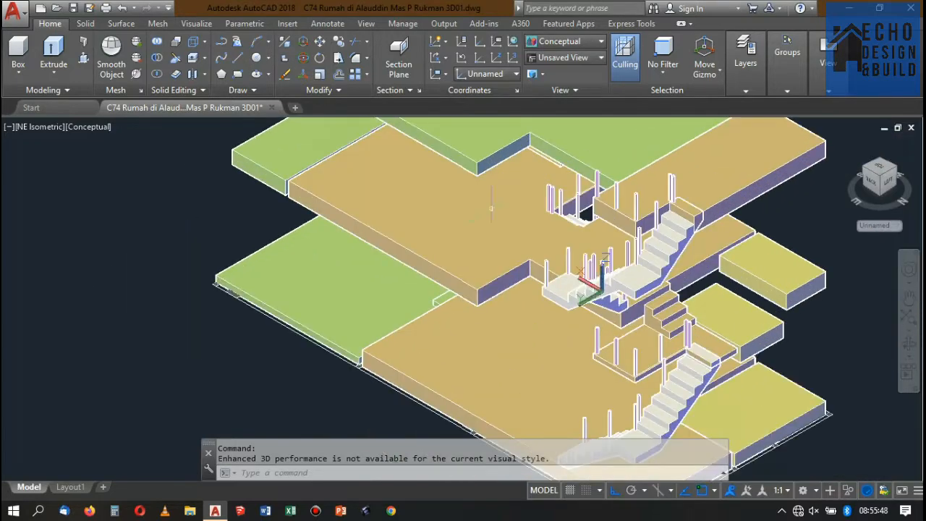
scroll(492, 209, "up", 2)
scroll(503, 293, "down", 10)
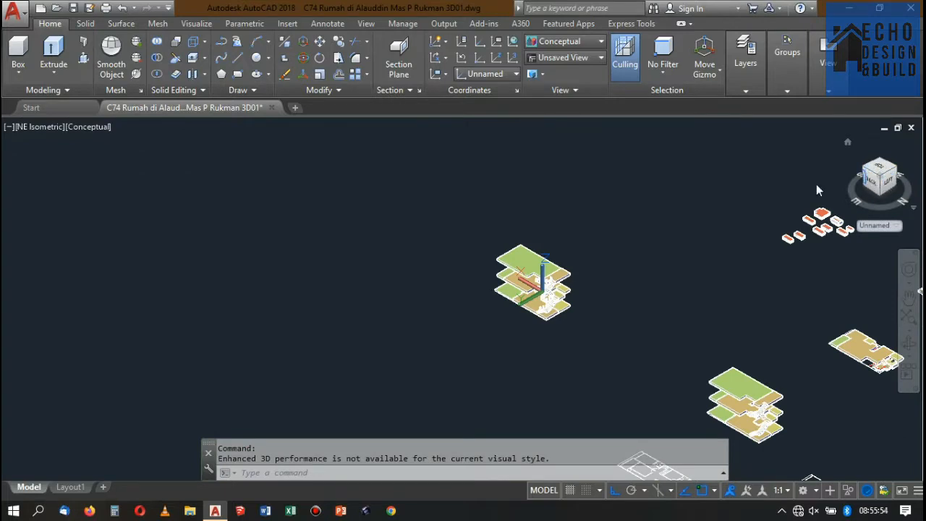
Reset the user coordinate system to World.
type("cs")
key("Return")
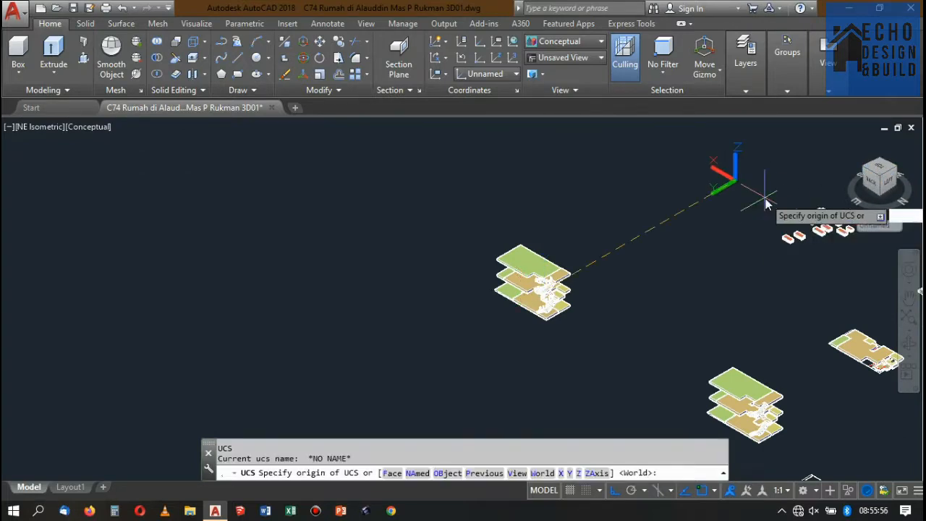
type("w")
key("Return")
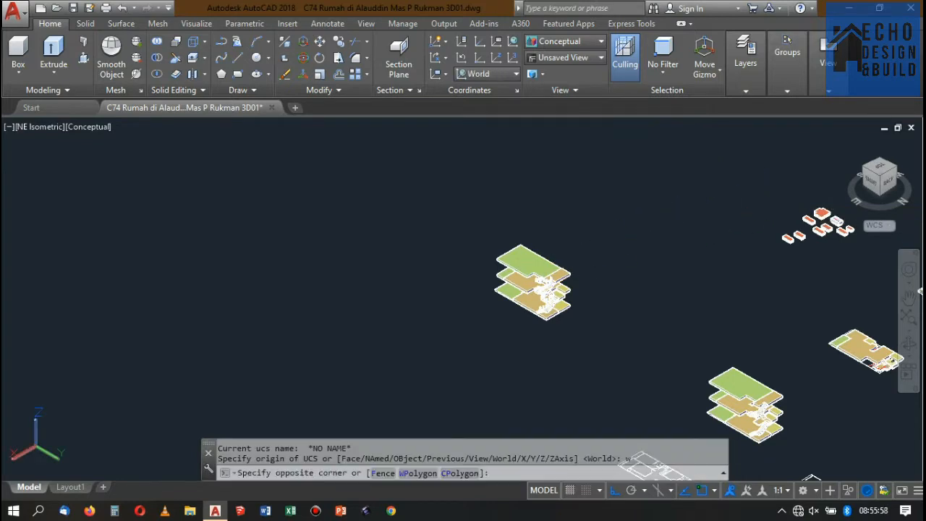
View the house model from the SE Isometric direction with nothing selected.
left_click(537, 262)
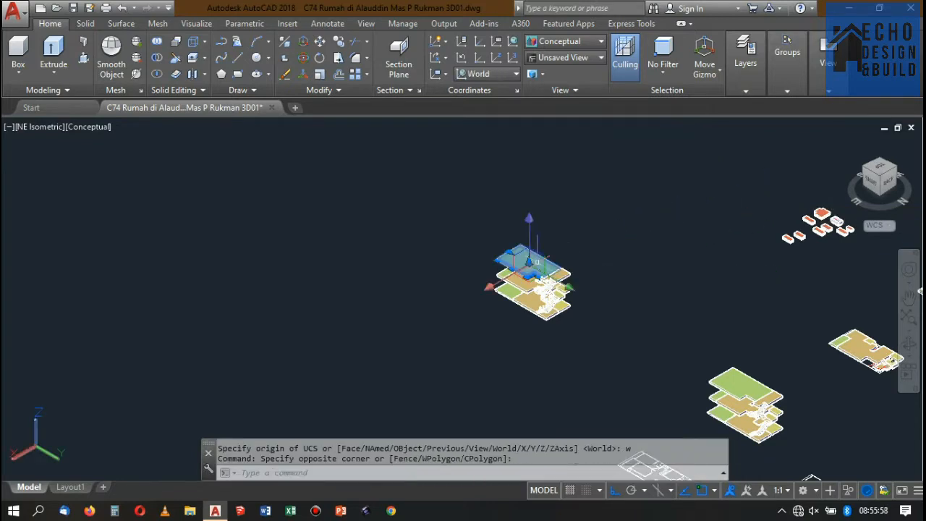
left_click(866, 168)
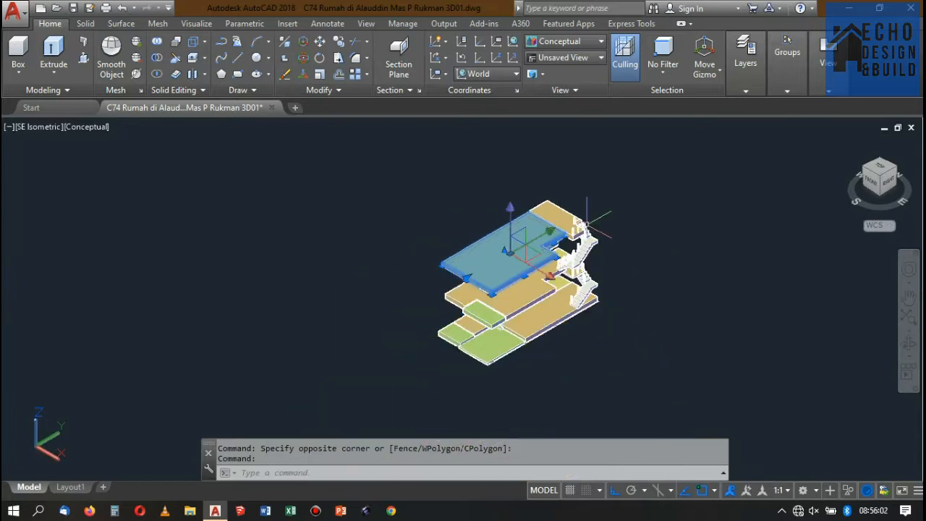
scroll(587, 223, "up", 3)
key("Escape")
scroll(523, 284, "up", 4)
scroll(499, 263, "down", 6)
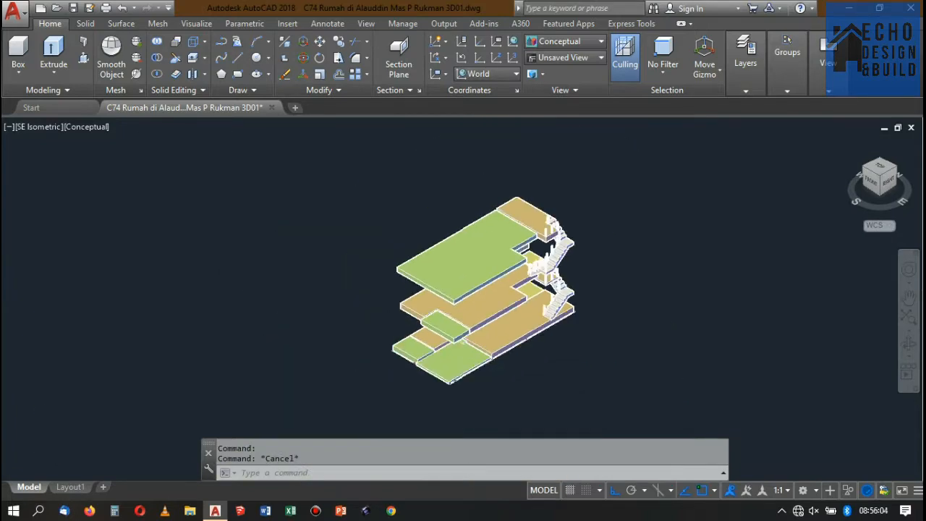
Switch to the 2D Wireframe style and examine the floor plan around the void and the stairs.
left_click(557, 45)
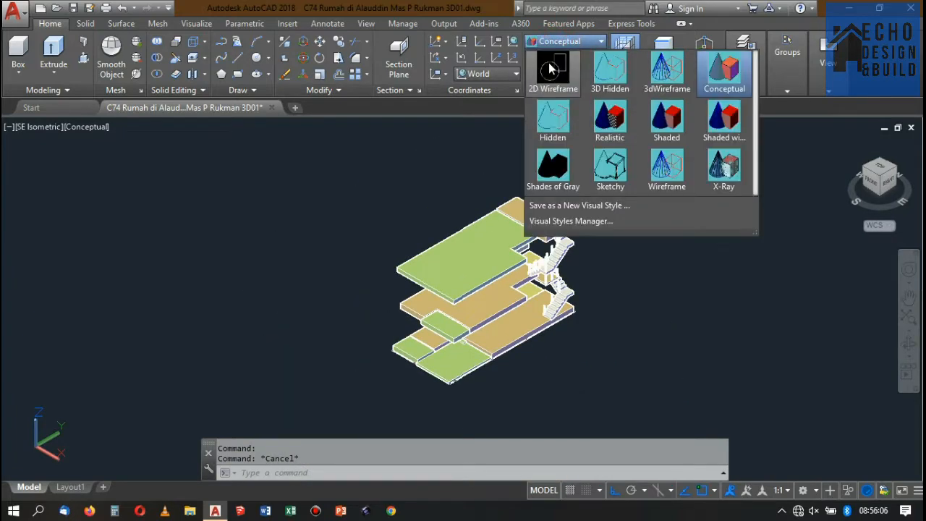
left_click(549, 71)
scroll(512, 278, "down", 10)
scroll(577, 148, "up", 4)
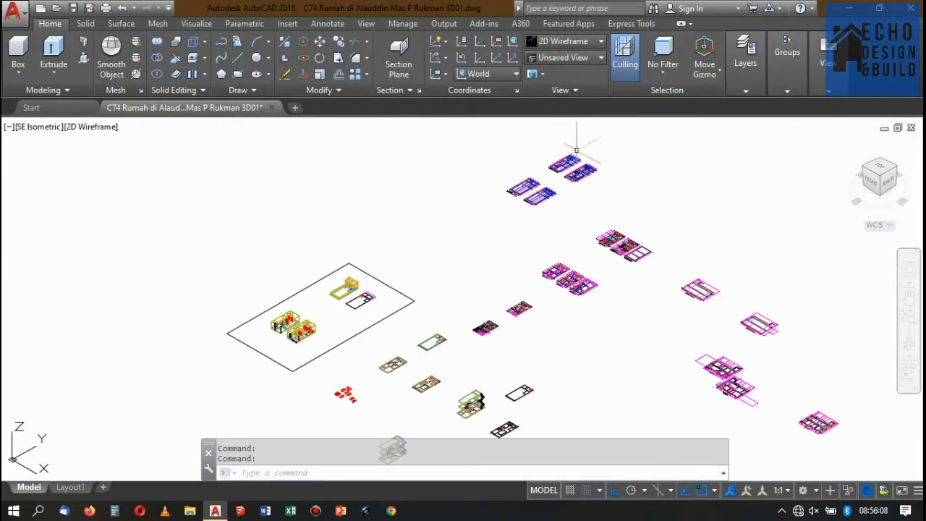
scroll(586, 182, "down", 6)
scroll(579, 166, "up", 9)
scroll(578, 166, "down", 6)
scroll(609, 206, "up", 14)
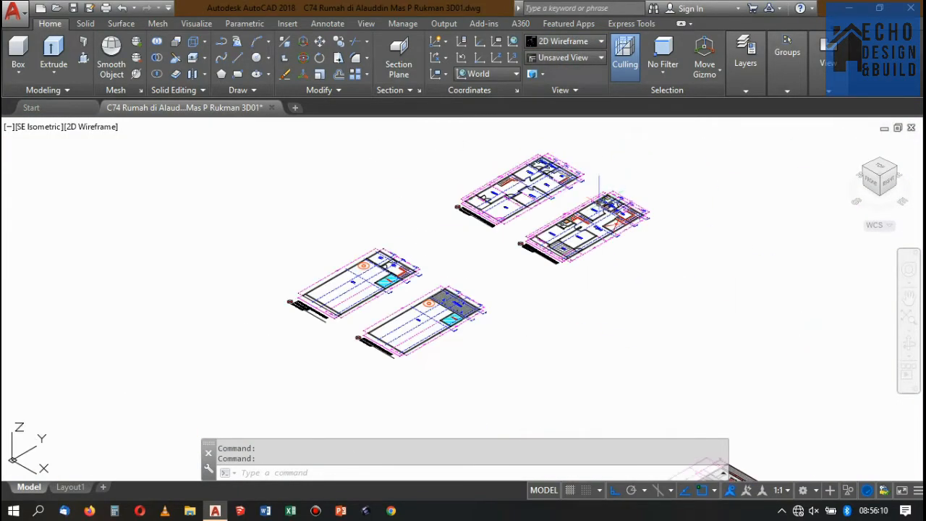
scroll(615, 183, "down", 6)
scroll(641, 204, "up", 5)
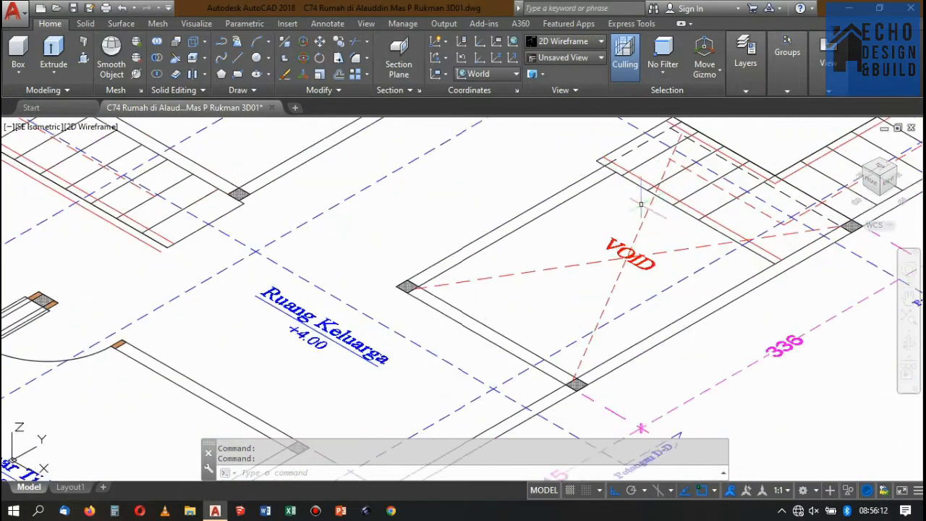
scroll(595, 188, "down", 12)
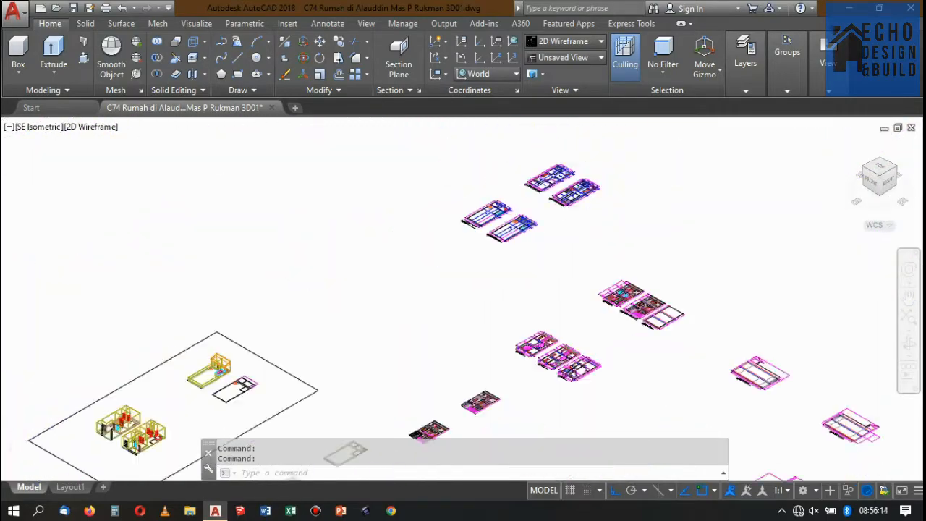
Measure the short vertical edge below the railing at Lantai 2 in the section drawing with a linear dimension, without placing it.
scroll(606, 379, "up", 15)
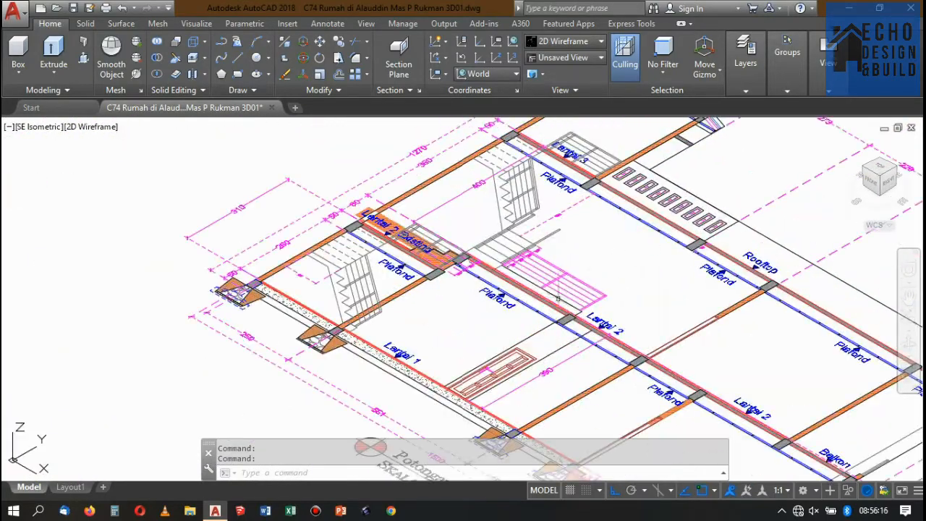
scroll(634, 228, "up", 2)
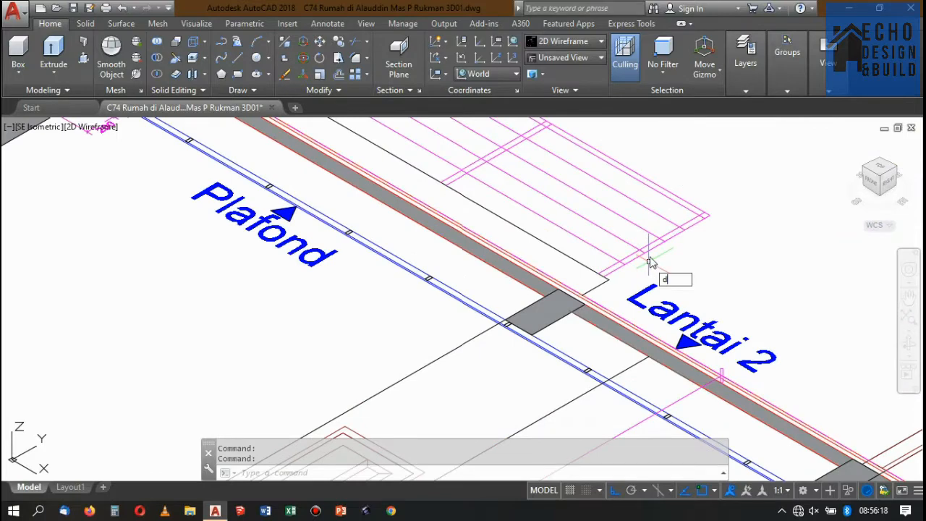
type("n")
key("Return")
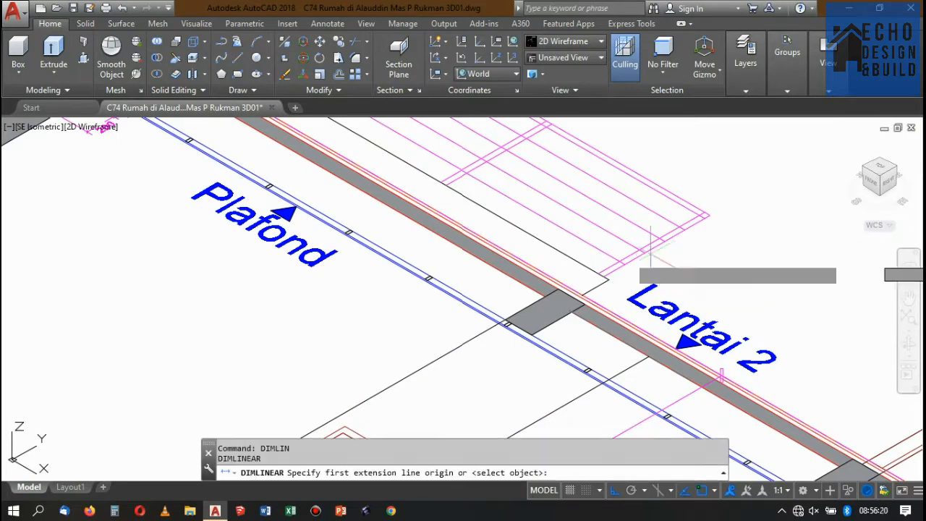
scroll(619, 285, "up", 3)
left_click(523, 302)
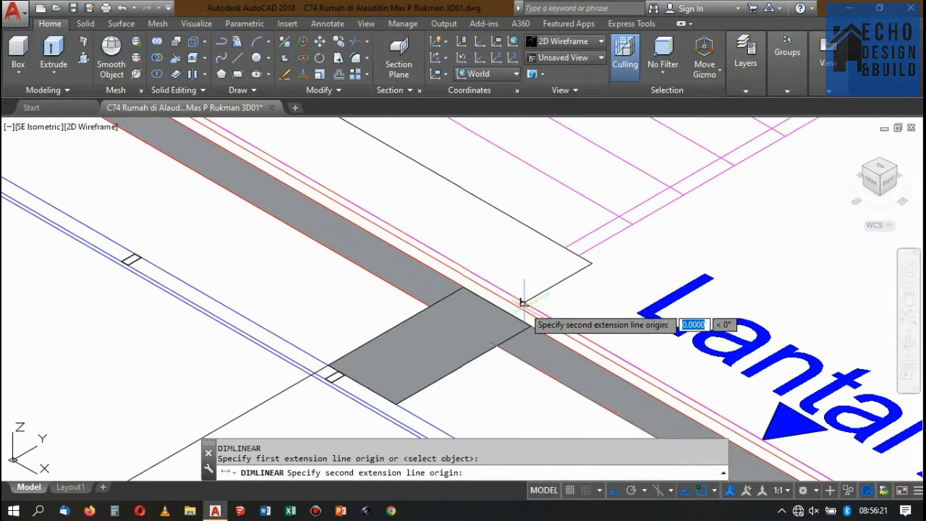
left_click(591, 263)
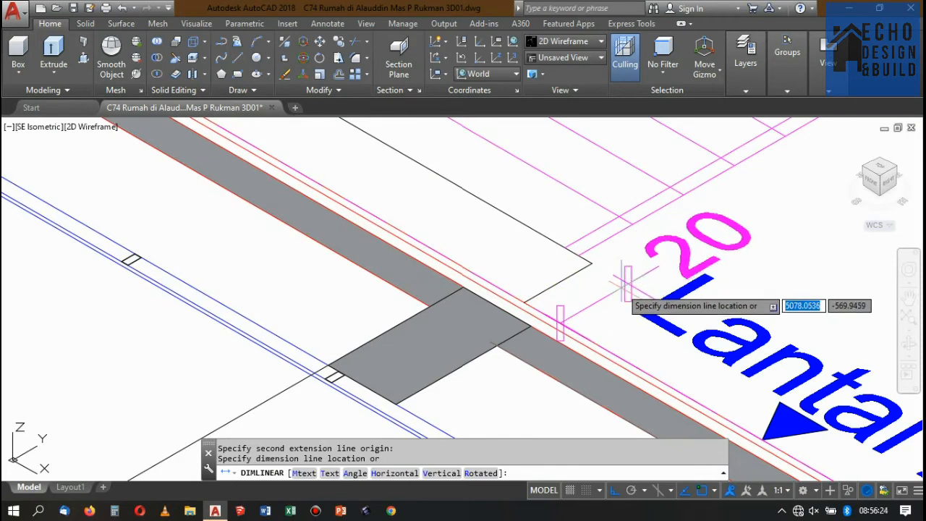
key("Escape")
Measure the height of the railing panel above Lantai 2 in the section drawing with a linear dimension, without placing it.
scroll(576, 278, "down", 3)
scroll(659, 250, "up", 2)
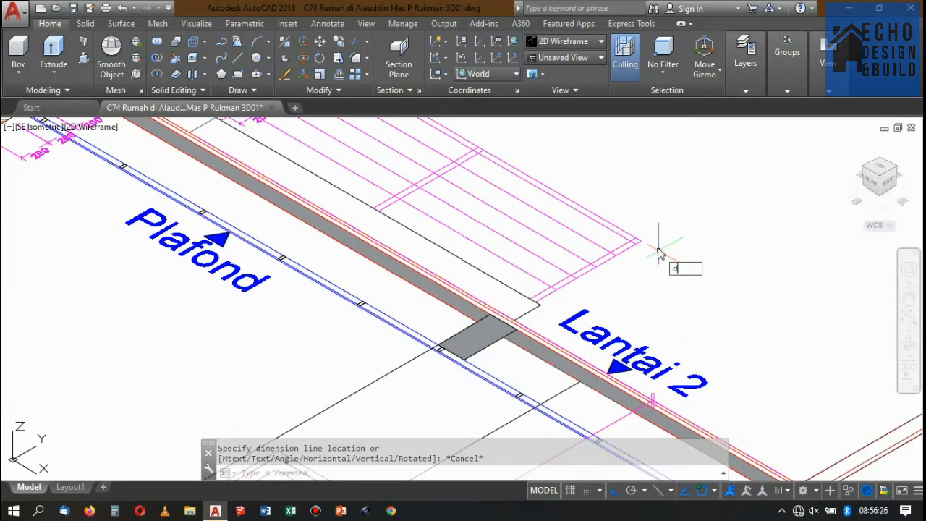
key("Return")
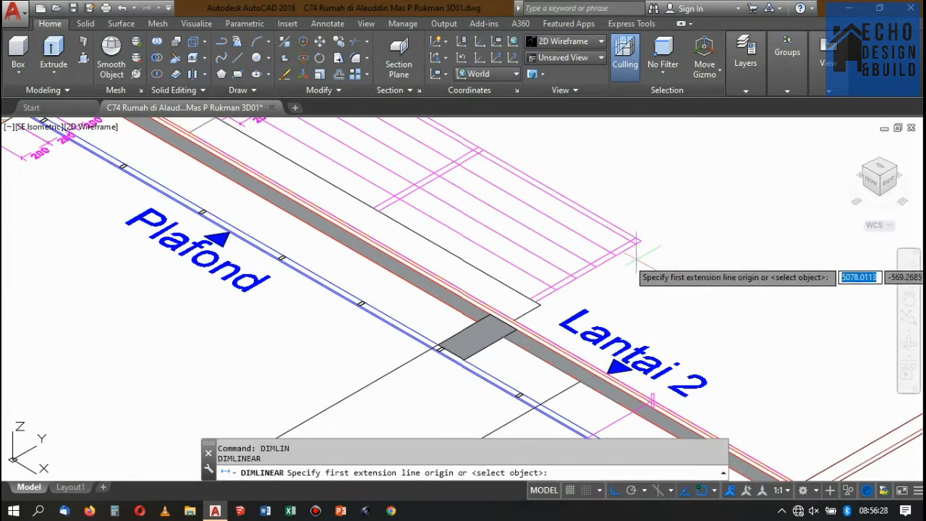
scroll(655, 249, "up", 2)
left_click(640, 223)
scroll(628, 251, "down", 3)
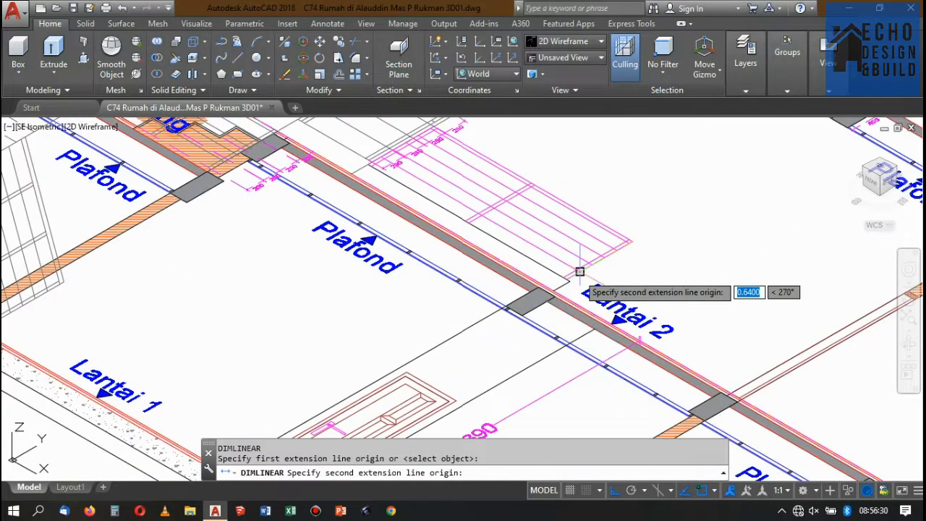
scroll(575, 278, "up", 3)
left_click(544, 291)
scroll(571, 277, "down", 3)
scroll(637, 250, "down", 2)
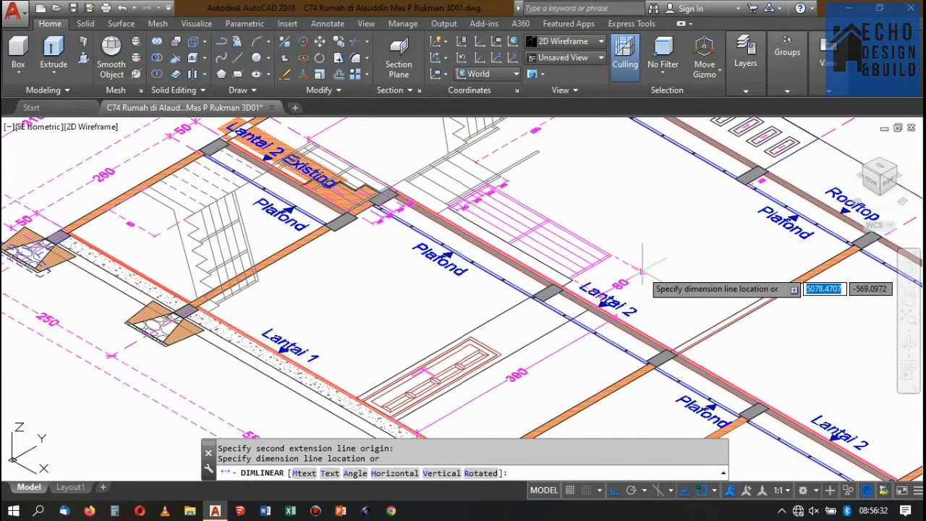
key("Escape")
Look through the house models and floor plans to locate the L-shaped wall beside the stairs in the plan.
scroll(640, 257, "down", 5)
scroll(591, 239, "down", 2)
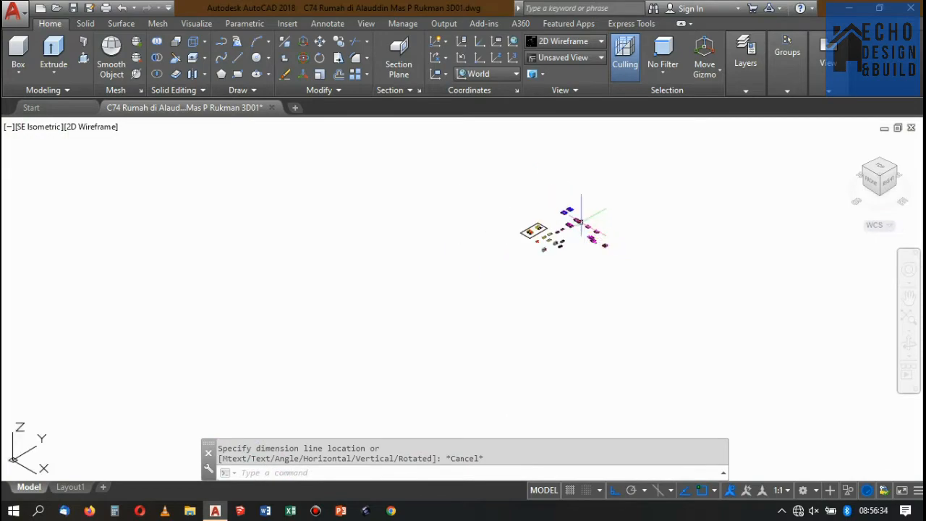
scroll(578, 217, "up", 8)
scroll(650, 227, "down", 8)
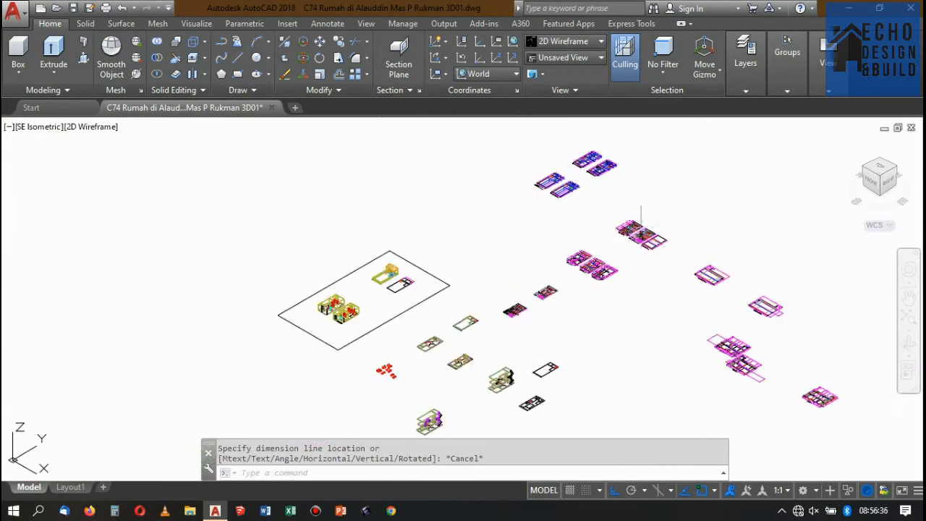
scroll(589, 268, "up", 5)
scroll(544, 249, "up", 3)
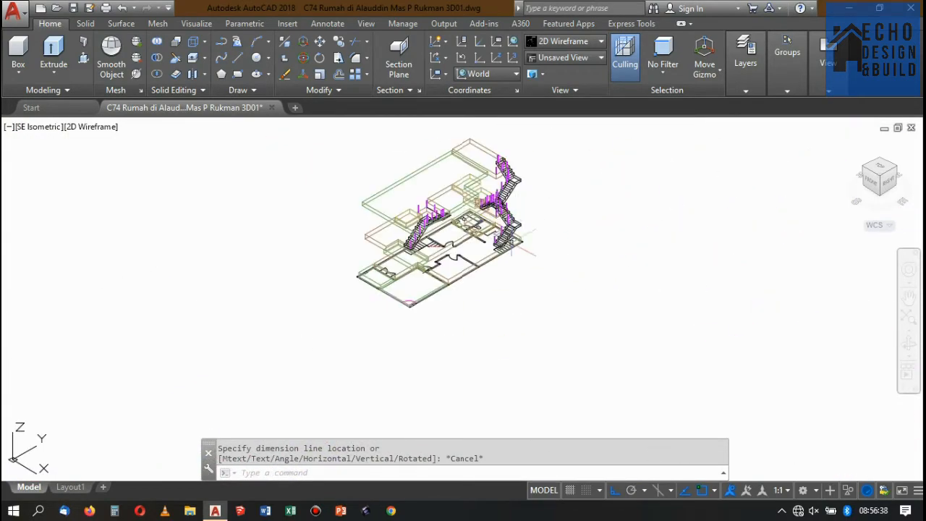
scroll(601, 184, "down", 5)
scroll(575, 205, "up", 4)
scroll(579, 209, "down", 5)
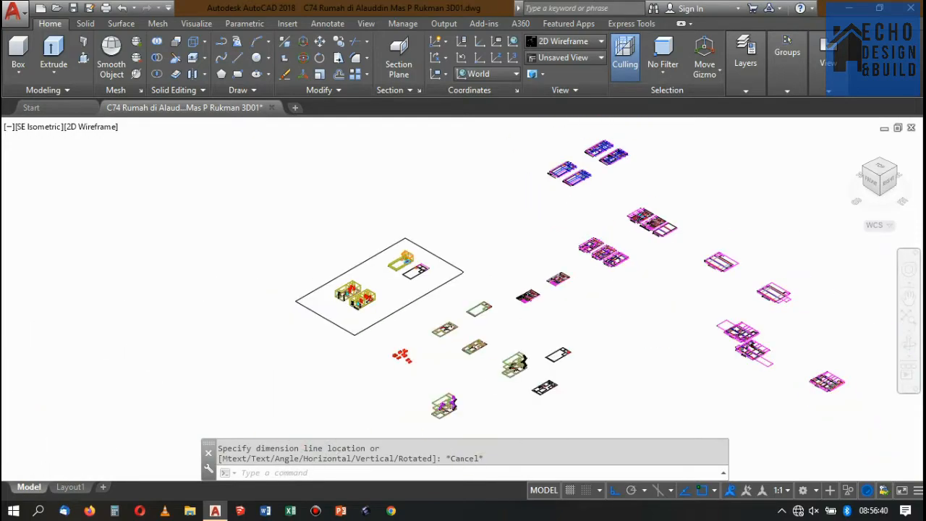
scroll(480, 314, "up", 5)
scroll(597, 210, "down", 5)
scroll(585, 239, "up", 5)
scroll(597, 213, "down", 5)
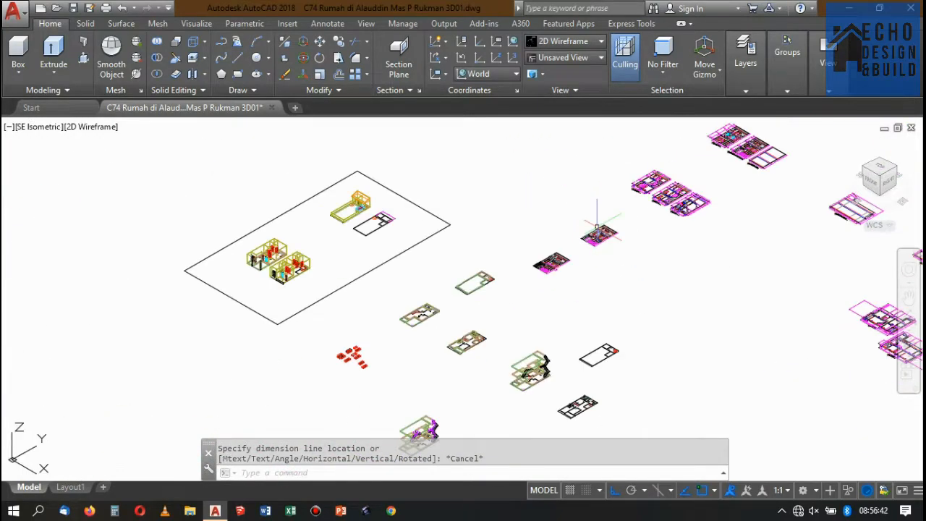
scroll(610, 227, "up", 7)
scroll(626, 205, "up", 2)
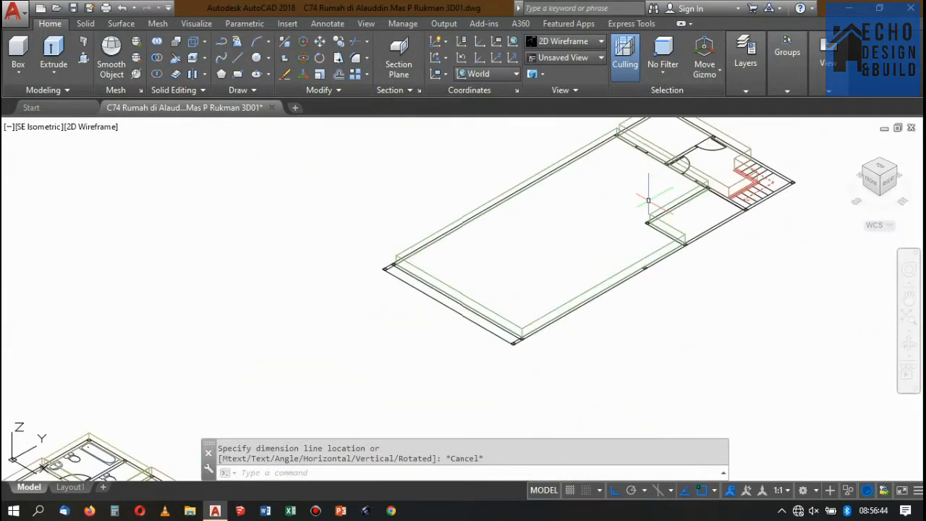
scroll(647, 203, "down", 5)
scroll(714, 262, "down", 3)
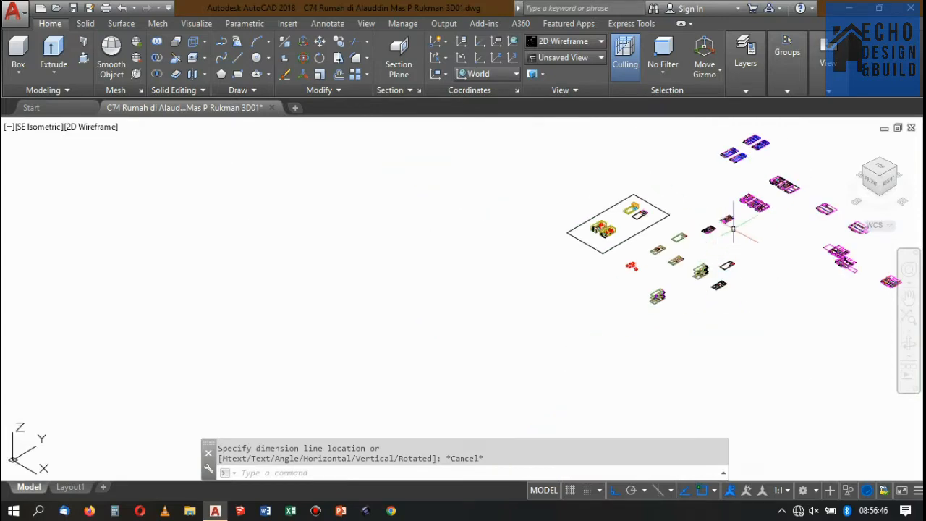
scroll(696, 287, "up", 8)
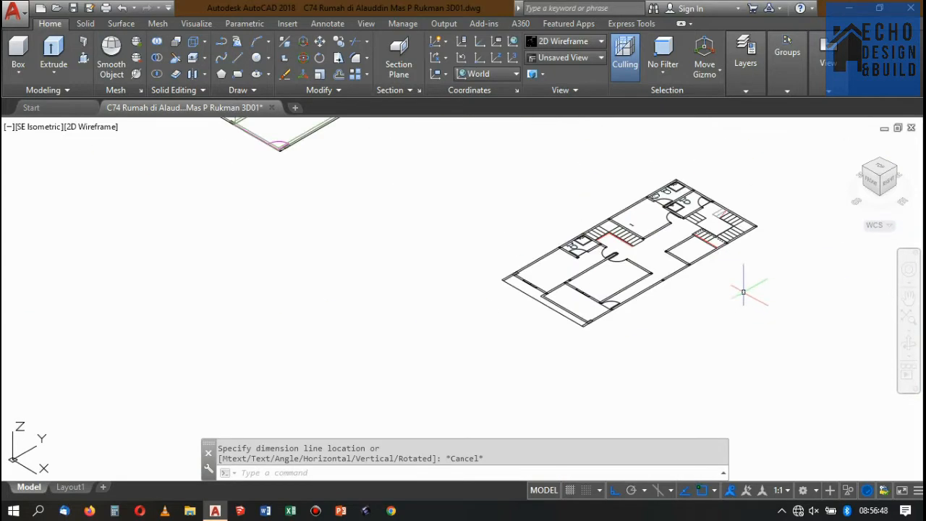
scroll(696, 255, "down", 5)
scroll(680, 202, "up", 7)
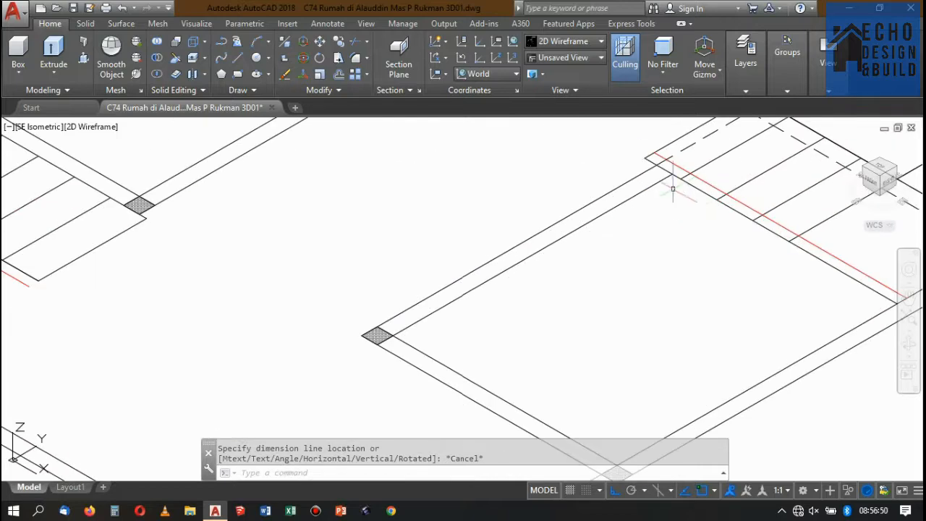
scroll(655, 178, "down", 1)
scroll(664, 202, "up", 2)
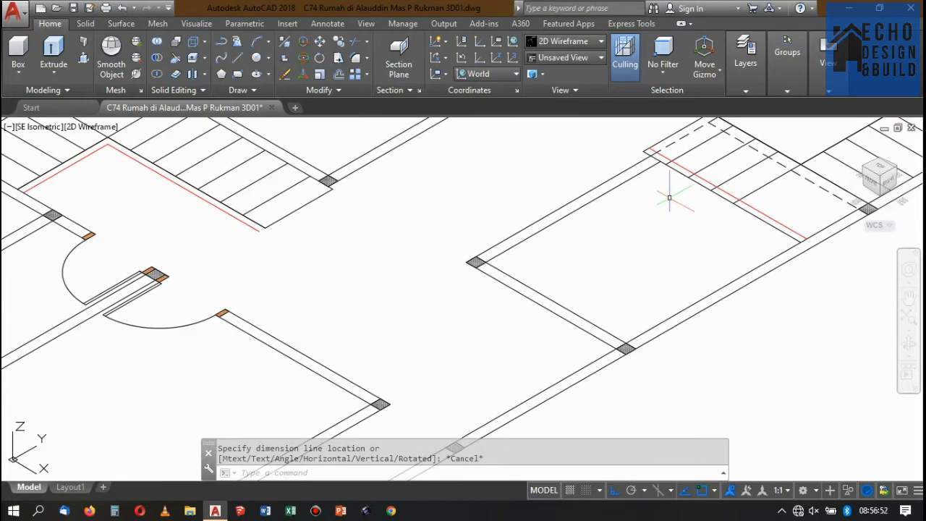
Trace the L-shaped wall beside the stairs in the floor plan with a closed polyline through its inner and outer corners.
key("Return")
scroll(669, 152, "up", 5)
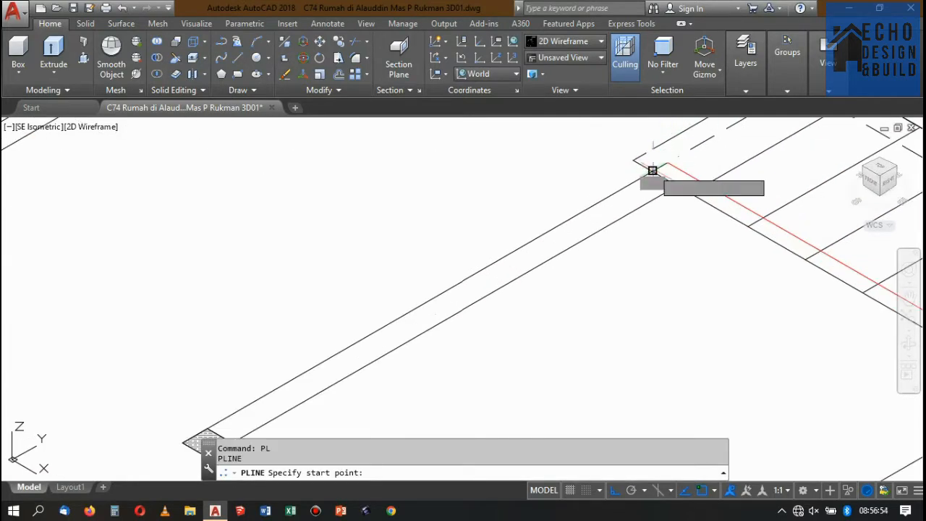
left_click(653, 172)
left_click(677, 186)
scroll(630, 192, "down", 5)
scroll(535, 250, "up", 6)
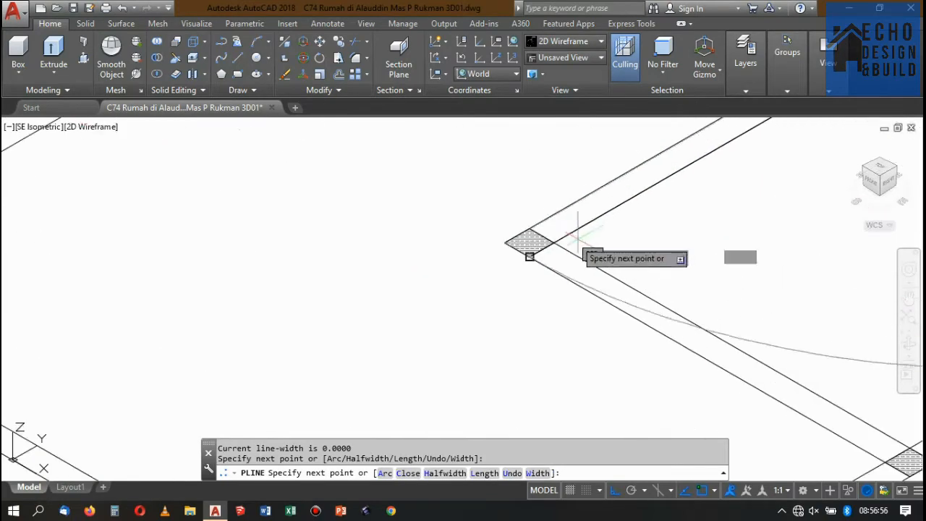
left_click(553, 243)
scroll(705, 282, "down", 5)
scroll(735, 335, "up", 5)
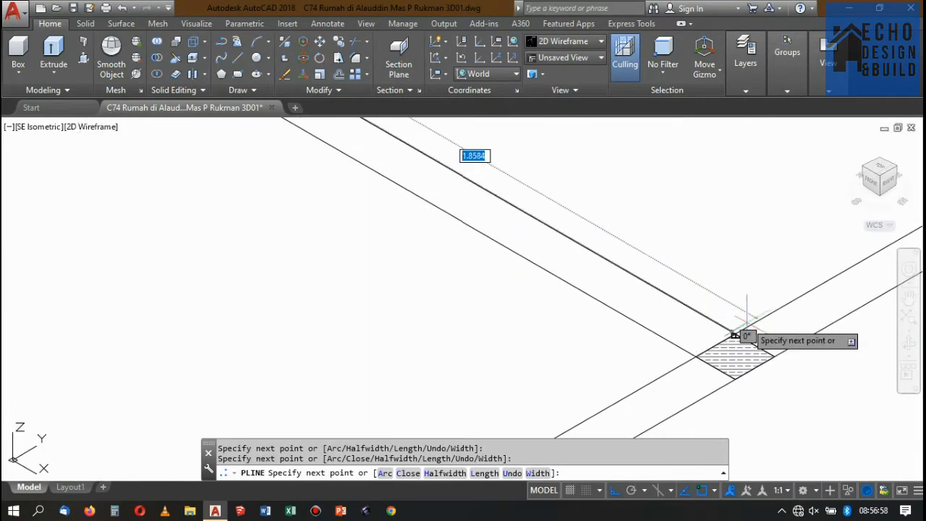
left_click(734, 334)
scroll(730, 308, "down", 5)
scroll(733, 319, "up", 5)
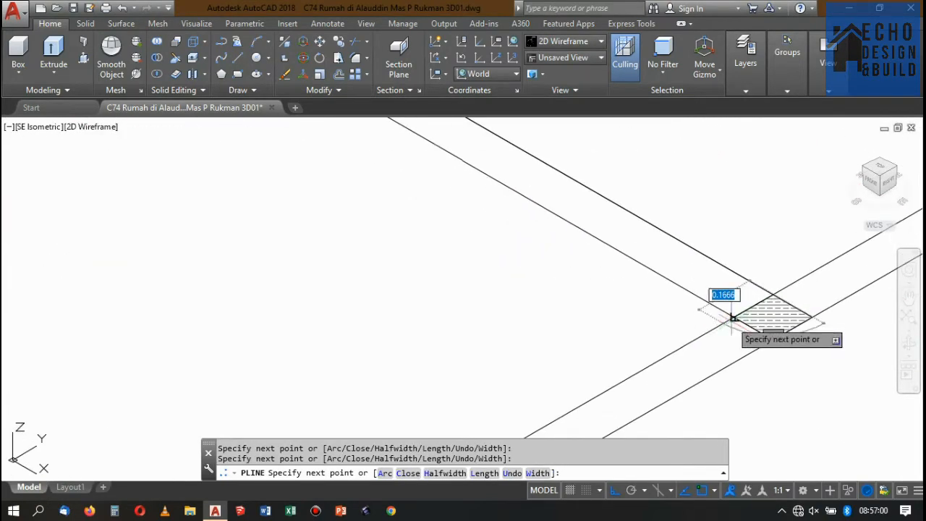
left_click(734, 316)
scroll(723, 322, "down", 5)
scroll(536, 192, "up", 5)
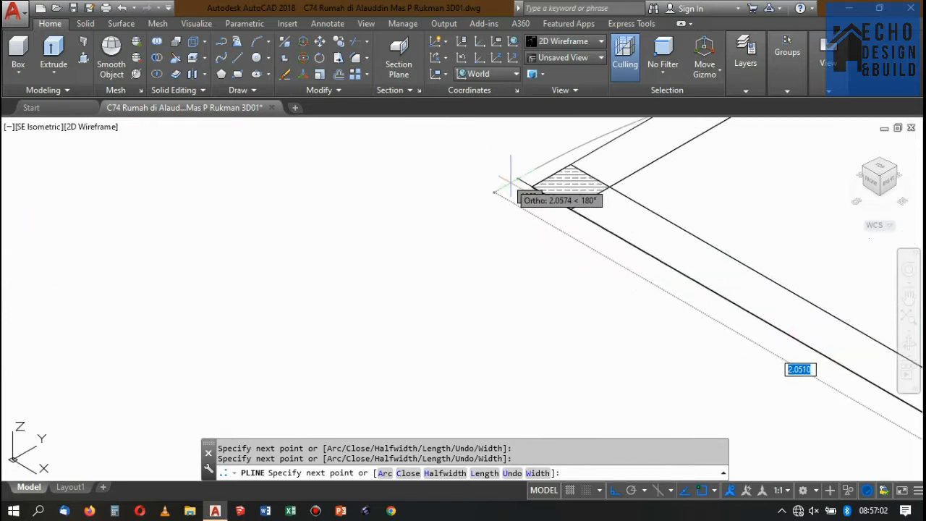
left_click(532, 186)
scroll(536, 181, "down", 5)
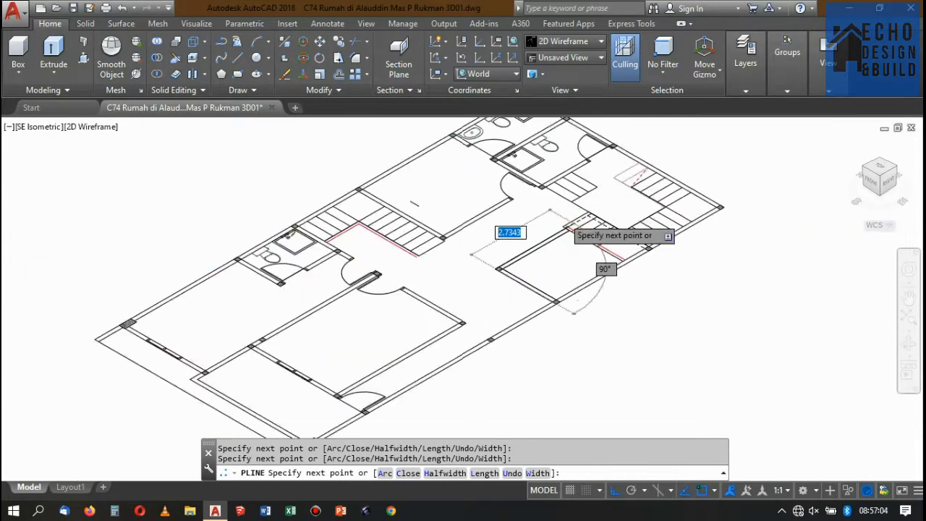
scroll(568, 242, "up", 5)
left_click(565, 233)
scroll(565, 233, "up", 3)
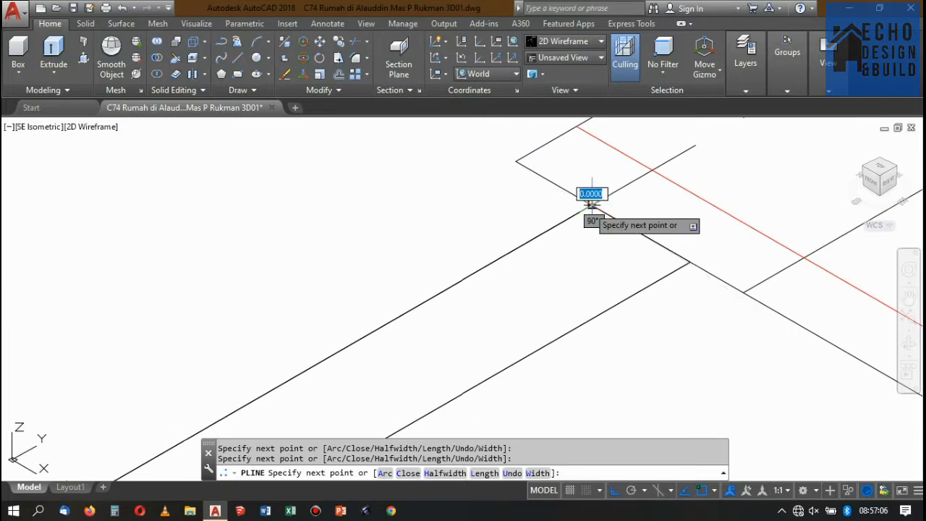
type("c")
key("Return")
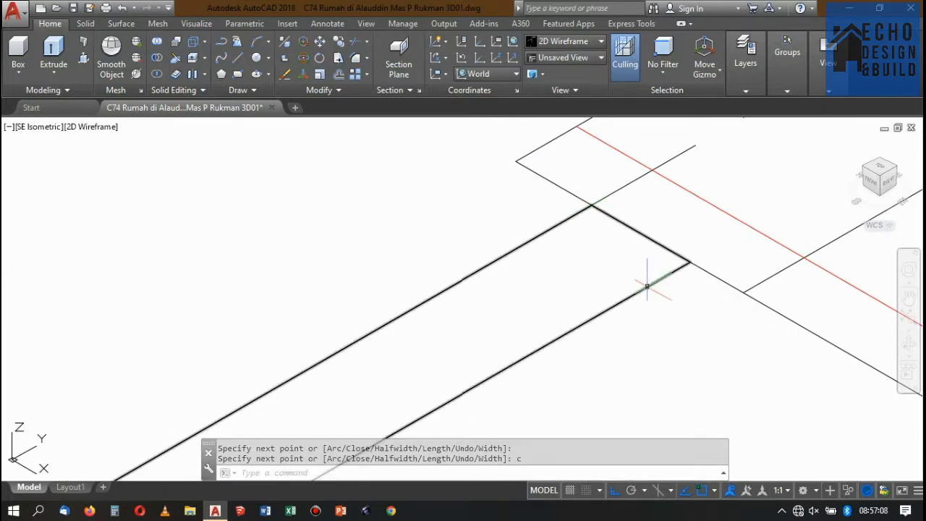
Extrude the closed L-shaped wall outline to a height of 0.2.
left_click(643, 277)
scroll(615, 239, "down", 4)
left_click(63, 47)
scroll(490, 269, "down", 3)
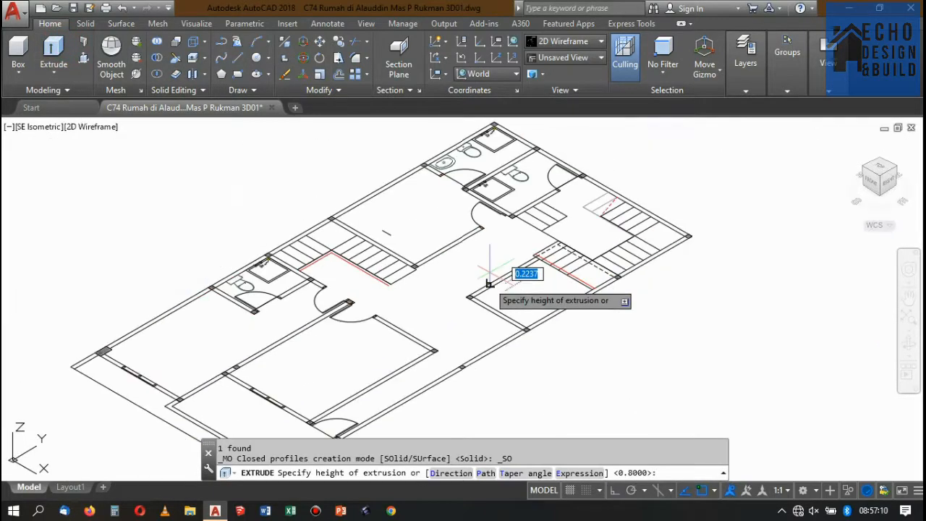
scroll(492, 252, "up", 2)
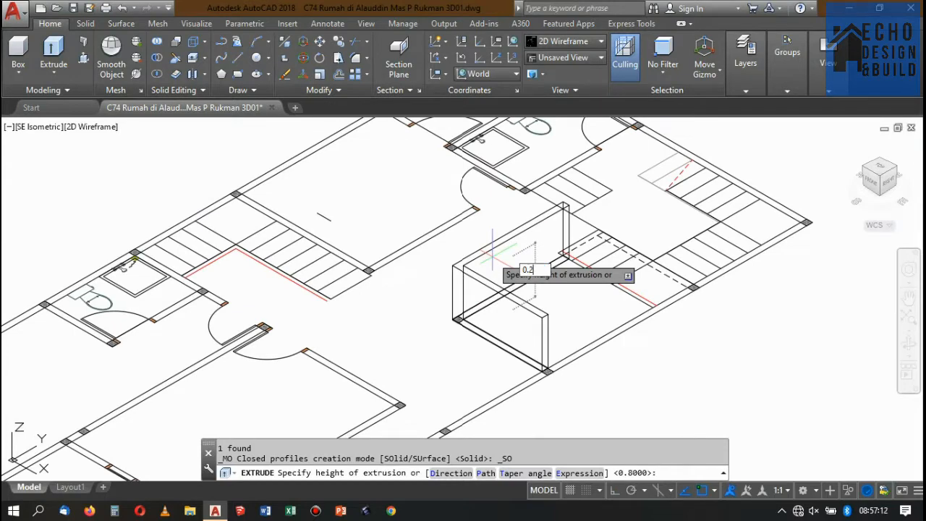
type("0.2")
key("Return")
Move the L-shaped solid from its stair-side corner onto the void edge of the 3D house model, at the foot of the stair flight.
left_click(481, 292)
left_click(468, 272)
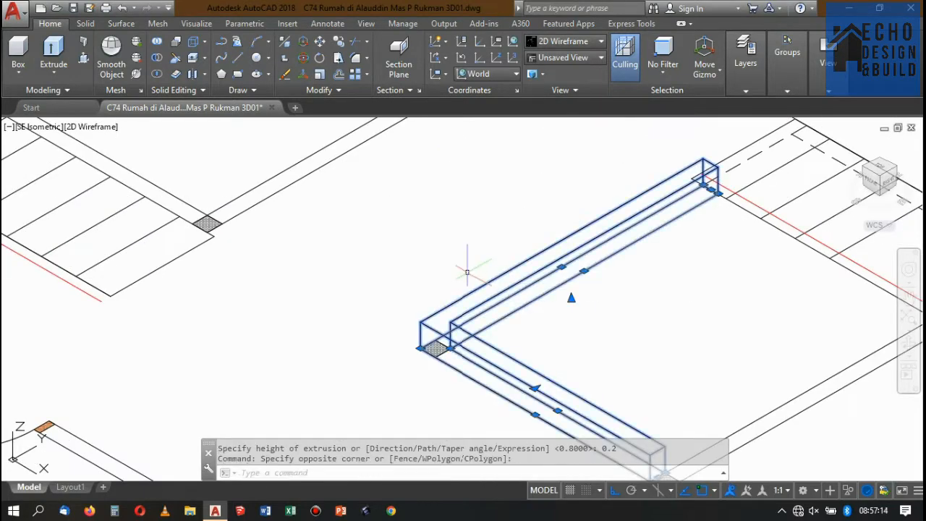
scroll(523, 258, "down", 5)
scroll(591, 233, "up", 4)
key("Return")
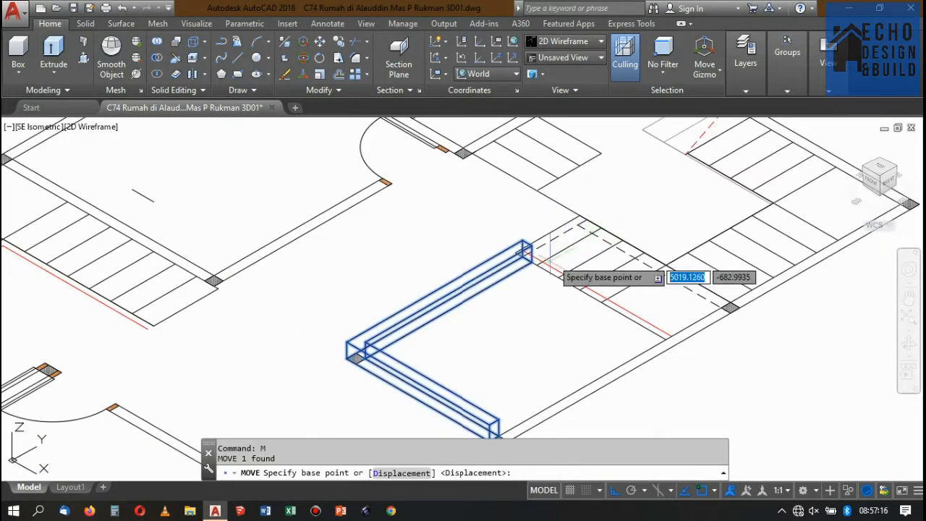
scroll(506, 238, "up", 5)
left_click(449, 212)
scroll(586, 231, "down", 10)
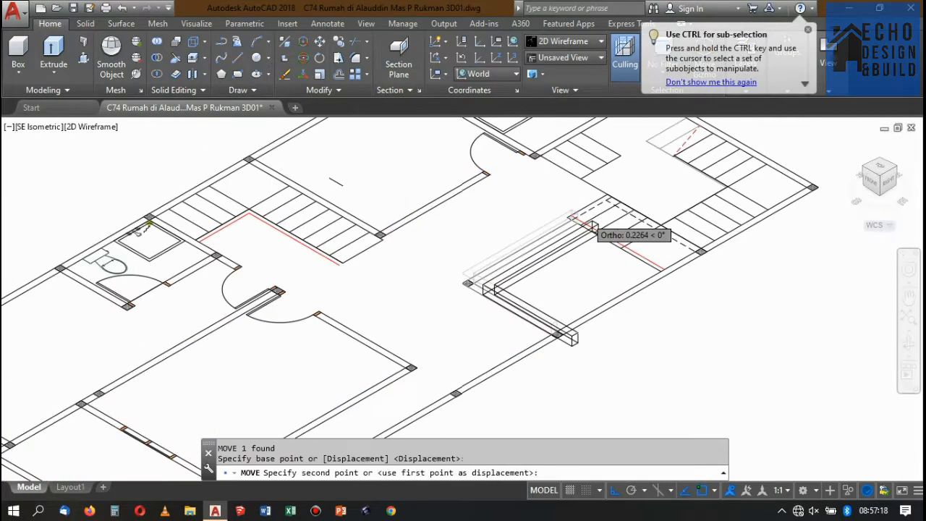
scroll(615, 275, "up", 10)
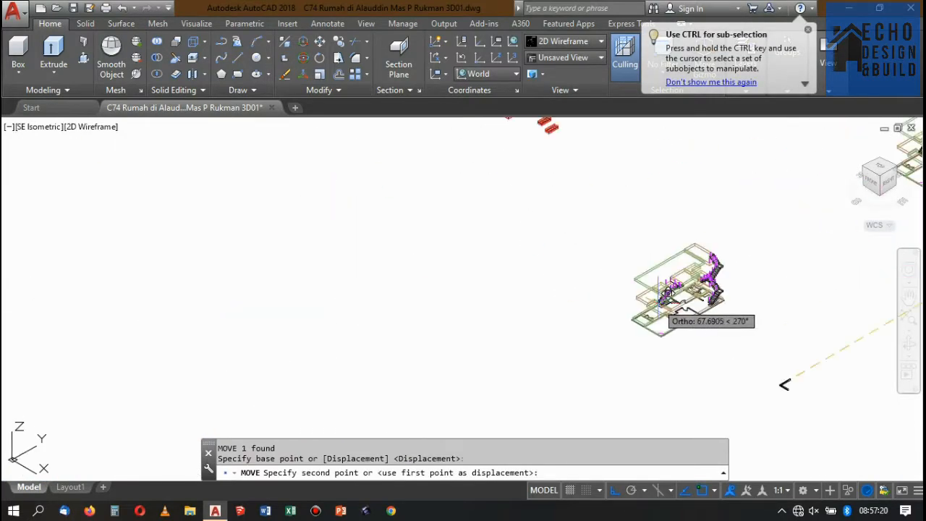
scroll(764, 233, "up", 5)
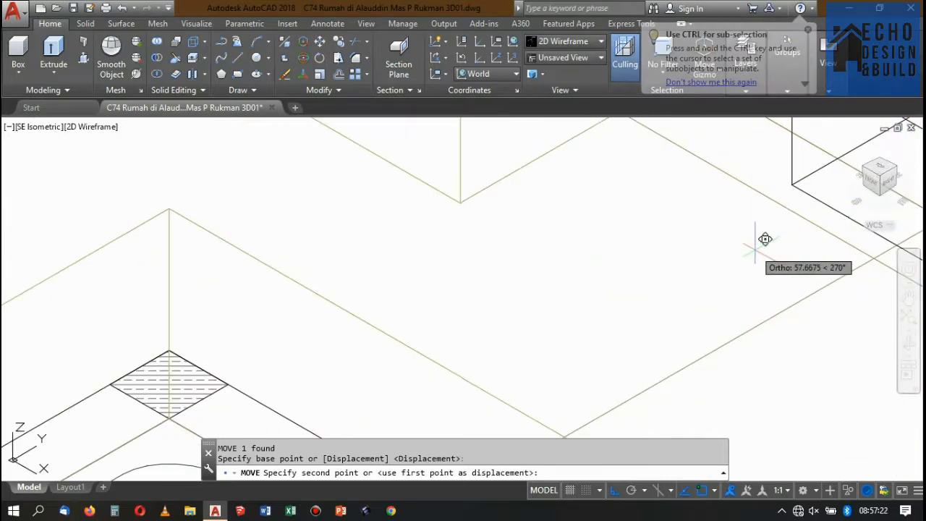
left_click(796, 181)
scroll(767, 202, "down", 5)
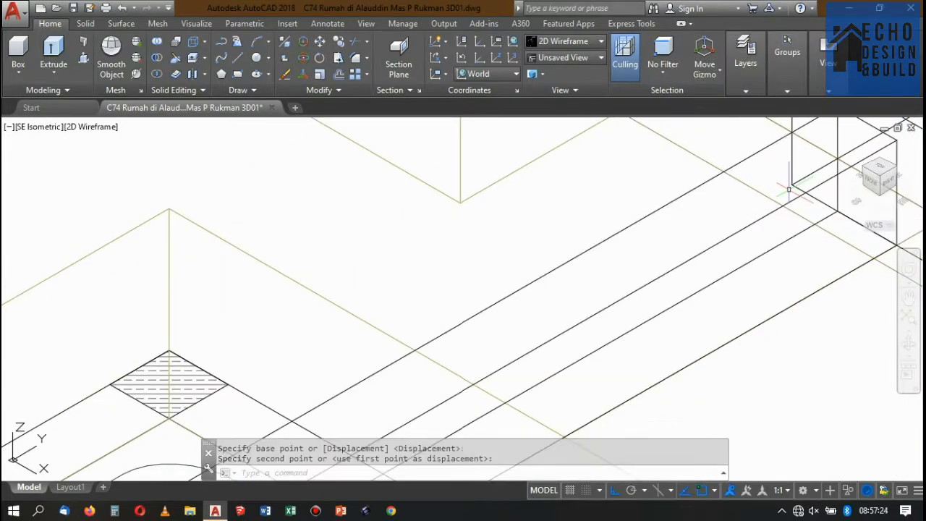
Switch to the Conceptual visual style and examine the L-shaped curb along the void and the stair railing posts beside it.
left_click(557, 42)
left_click(724, 76)
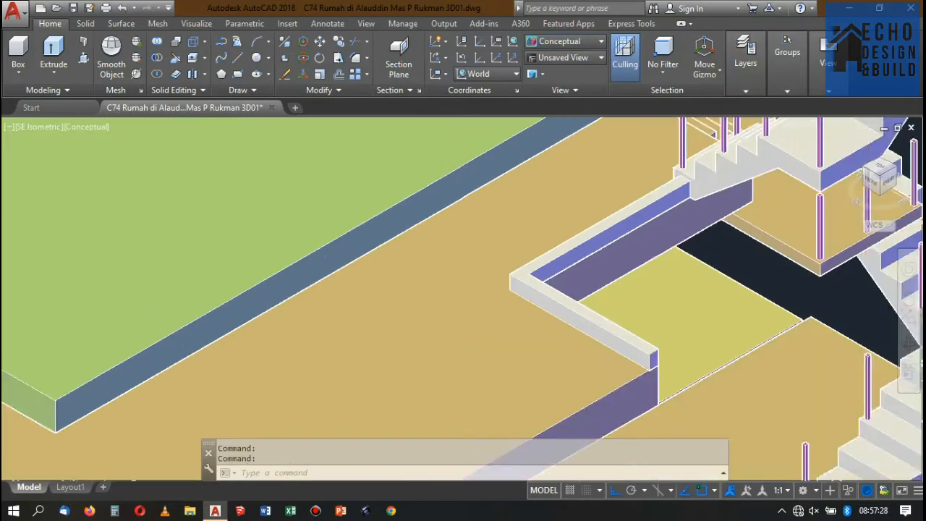
scroll(564, 181, "down", 4)
scroll(608, 192, "up", 3)
scroll(605, 194, "down", 5)
scroll(637, 170, "up", 6)
scroll(579, 189, "down", 4)
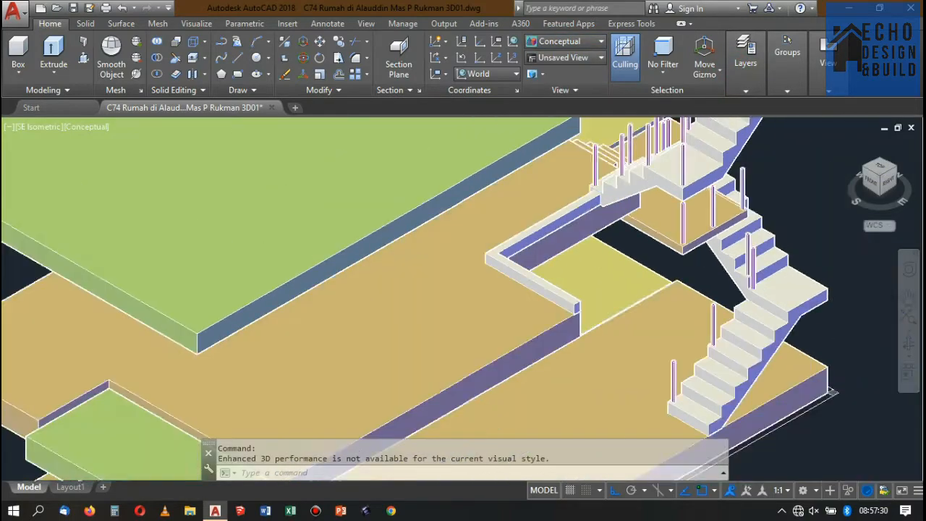
scroll(496, 250, "up", 4)
scroll(492, 238, "down", 2)
scroll(491, 247, "up", 2)
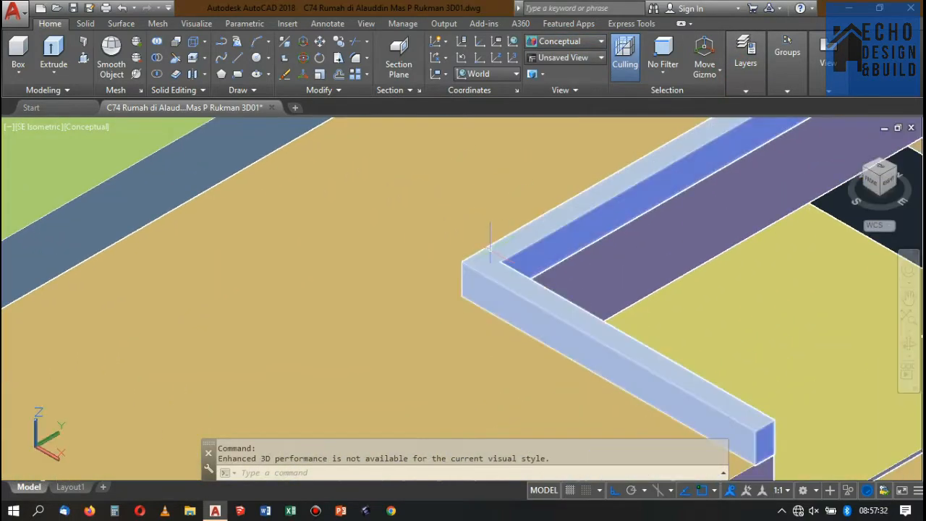
scroll(490, 246, "down", 5)
scroll(534, 239, "up", 2)
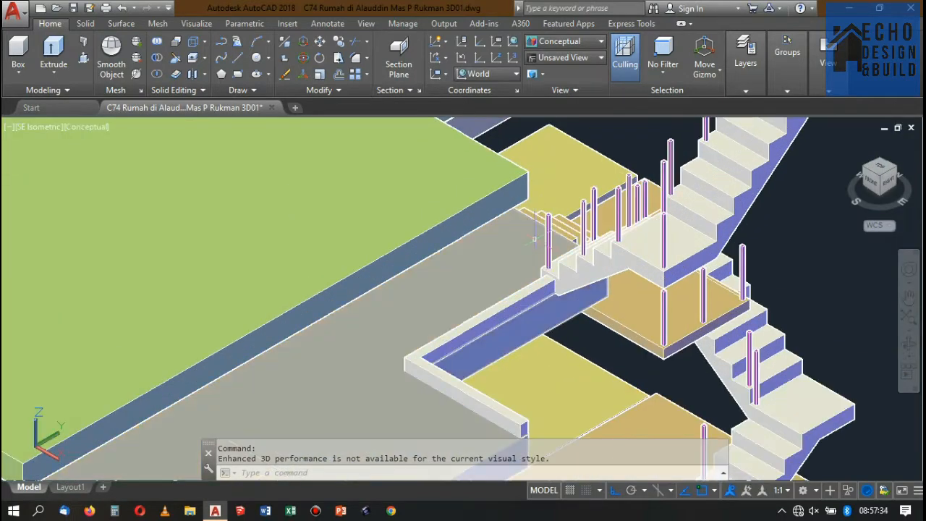
scroll(543, 247, "up", 2)
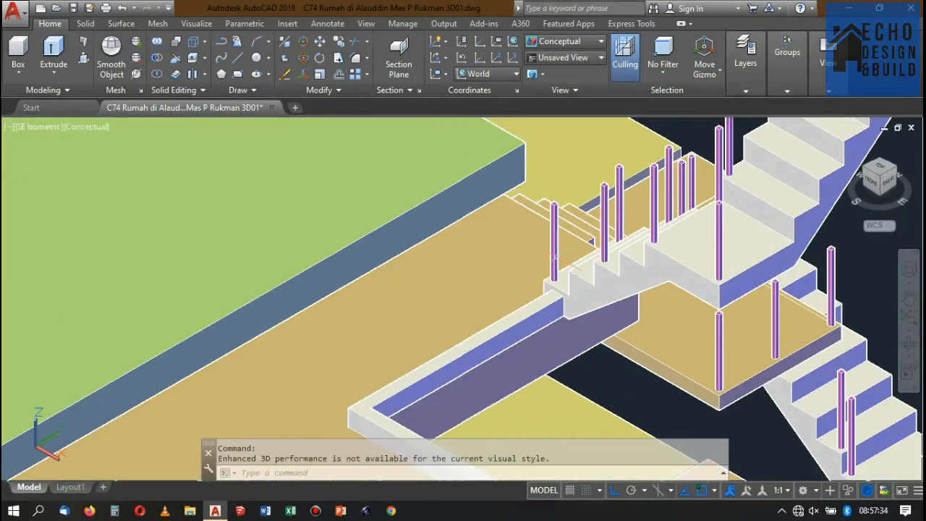
Copy the railing post at the foot of the stair flight onto the outer corner of the L-shaped curb.
left_click(341, 45)
scroll(554, 285, "up", 3)
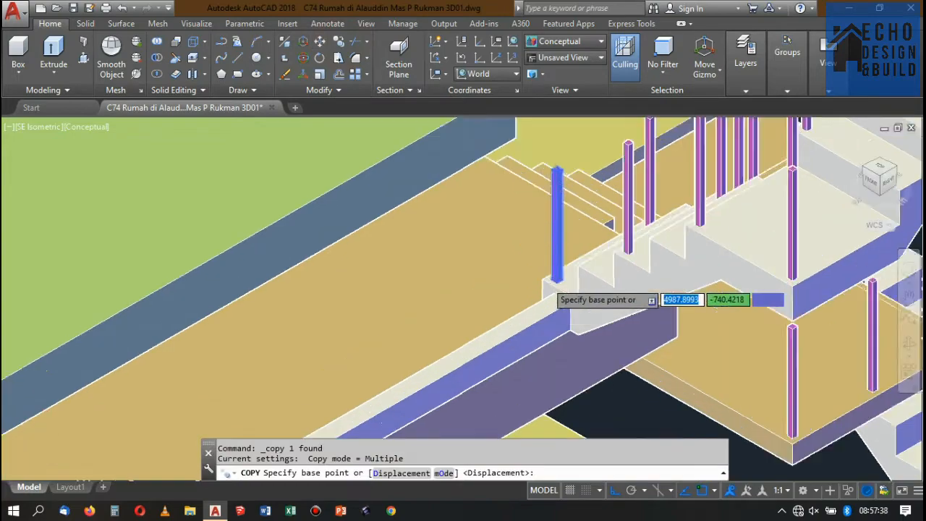
left_click(534, 273)
scroll(601, 203, "down", 5)
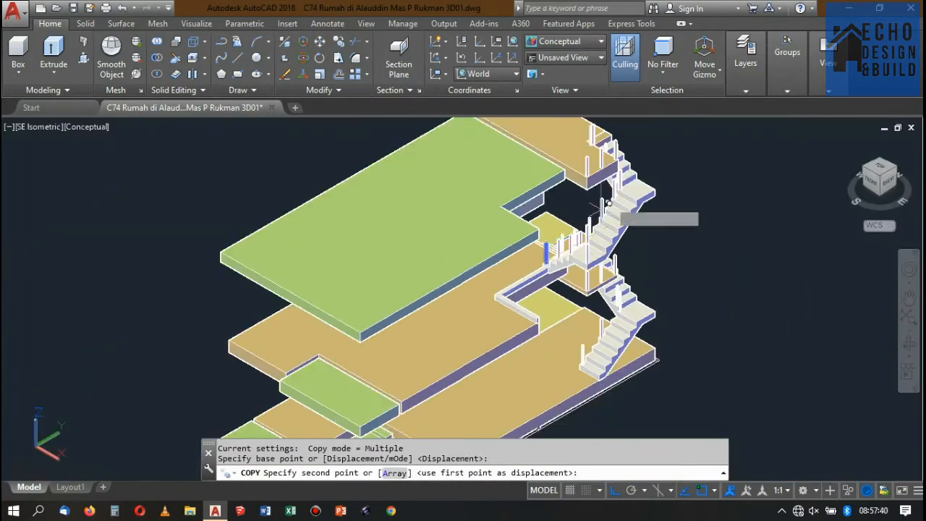
scroll(514, 261, "up", 4)
scroll(511, 296, "up", 6)
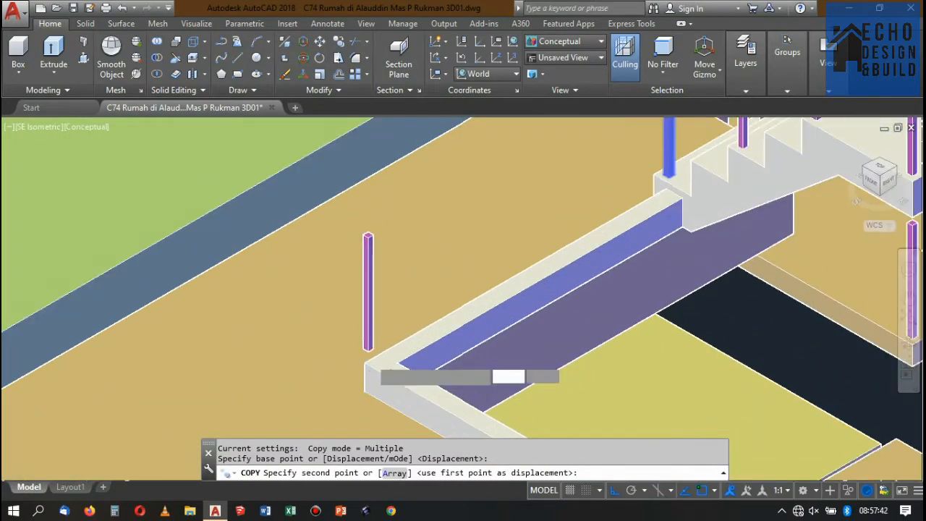
left_click(360, 369)
scroll(405, 340, "down", 6)
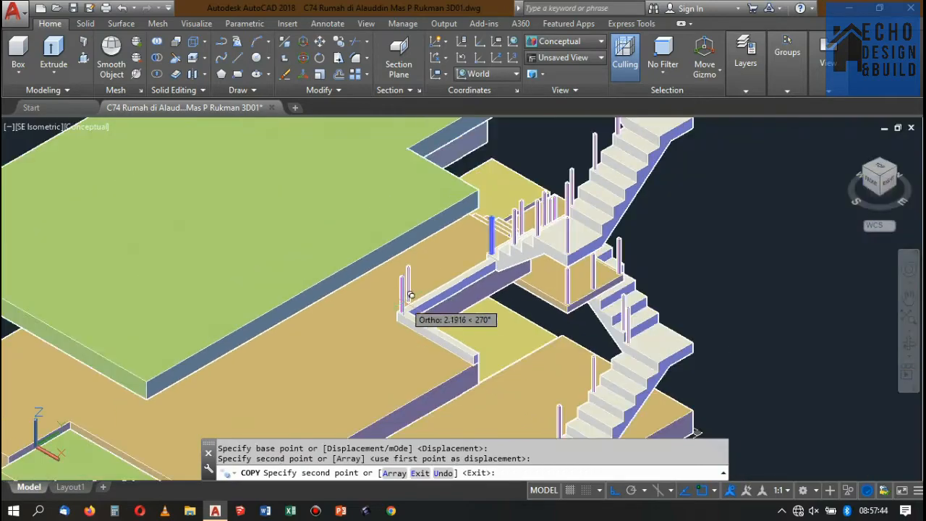
key("Return")
Display the model in the 2D Wireframe visual style at the curb's corner post.
left_click(533, 42)
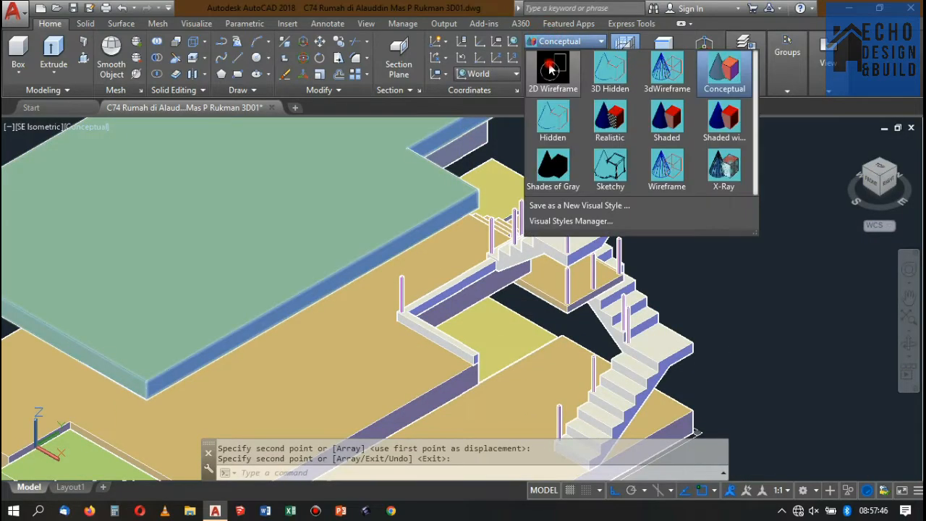
left_click(543, 79)
scroll(384, 329, "up", 8)
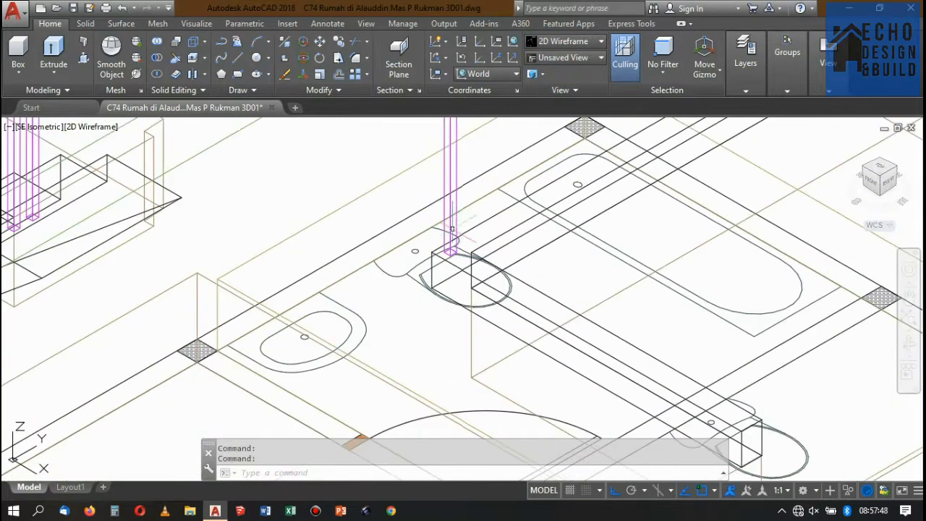
left_click(456, 206)
left_click(456, 214)
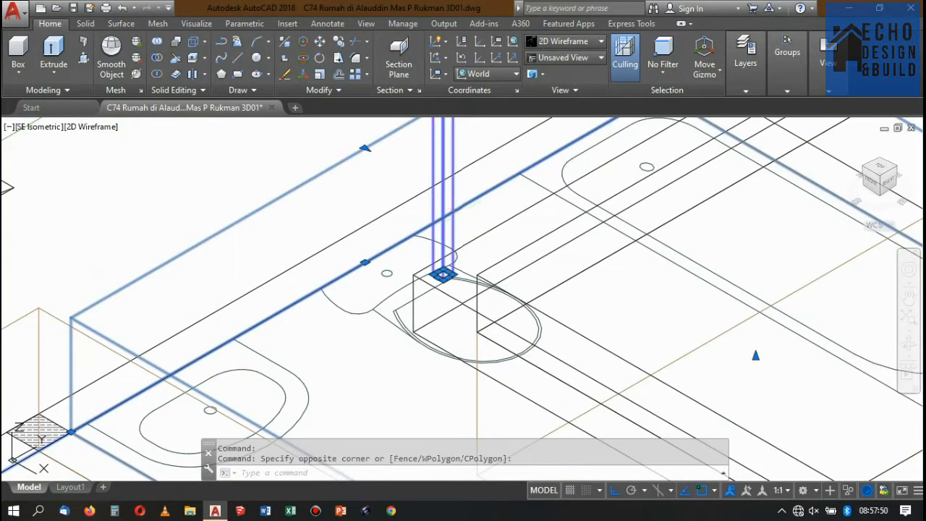
key("Escape")
scroll(460, 239, "up", 4)
left_click(456, 235)
left_click(445, 211)
left_click(447, 210)
left_click(443, 205)
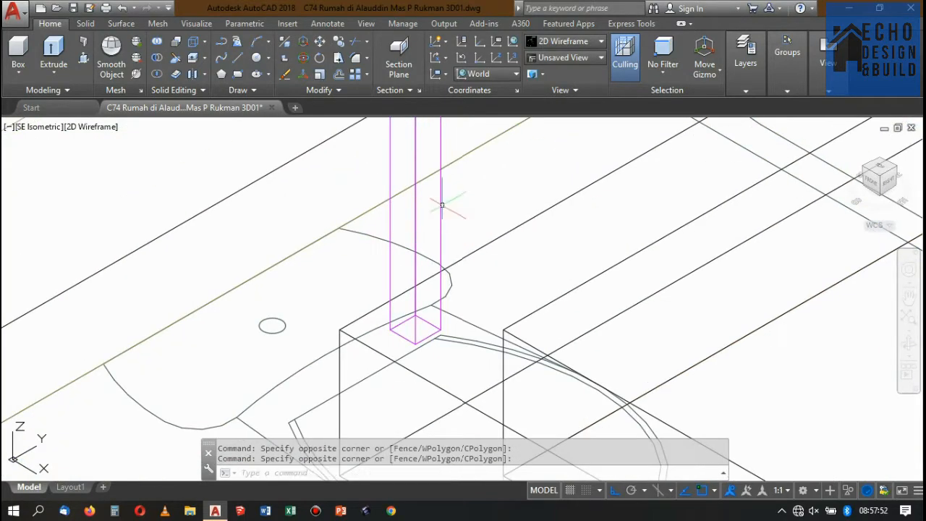
left_click(452, 198)
scroll(487, 221, "down", 3)
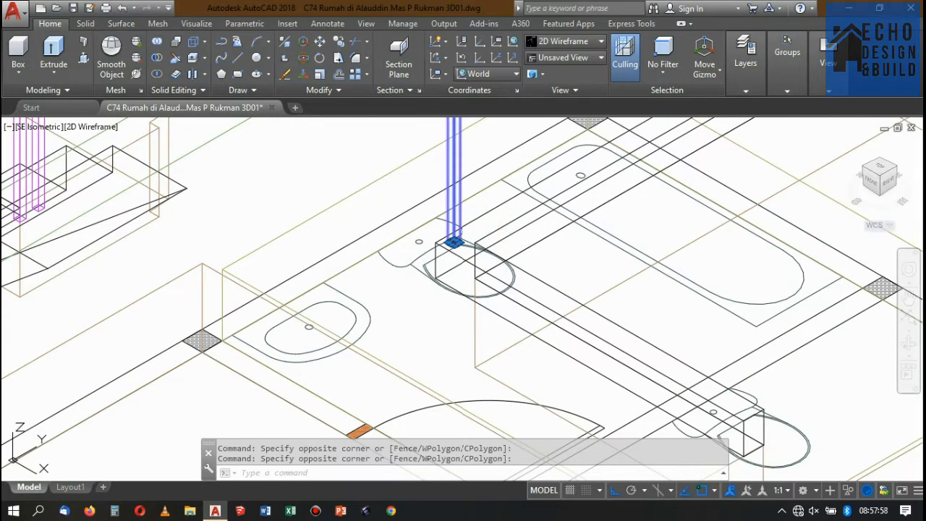
key("ctrl+c")
key("Escape")
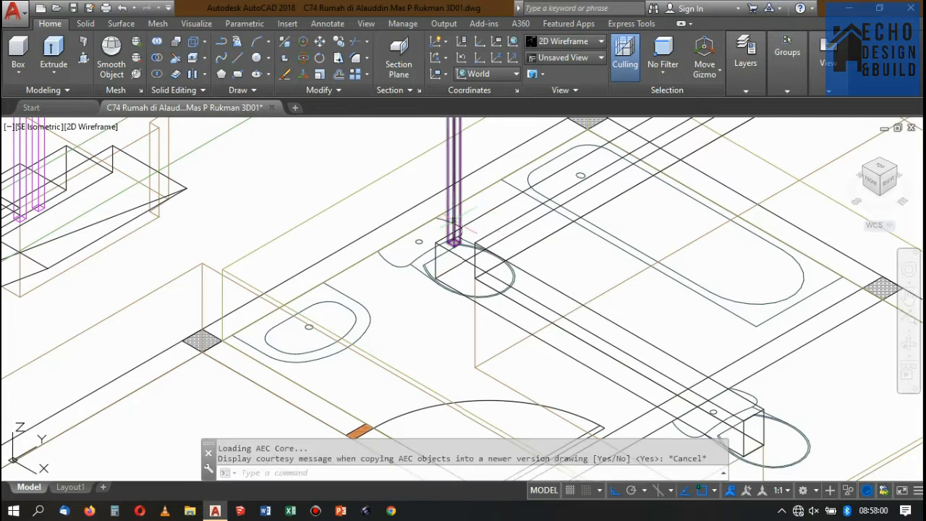
Save the drawing and copy the curb's corner post to the near top corner at the curb's free end.
left_click(74, 9)
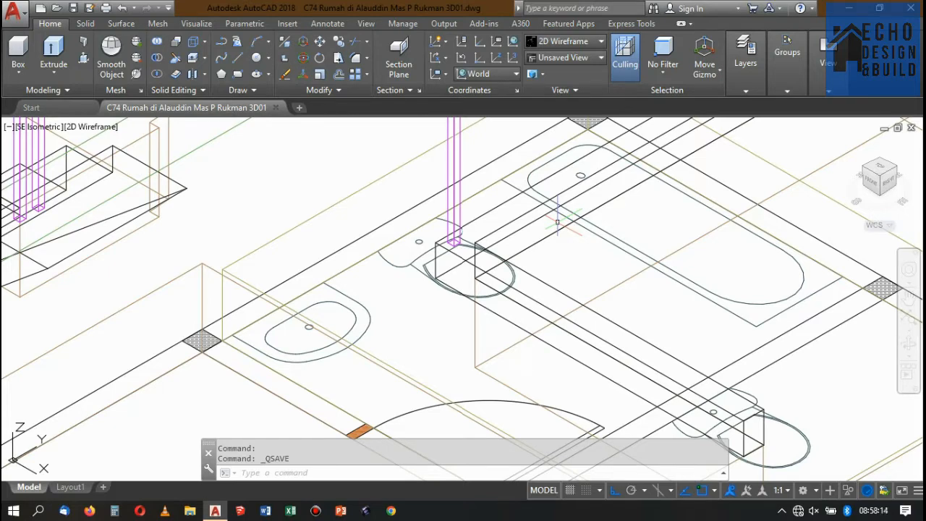
scroll(445, 220, "up", 5)
left_click(512, 198)
scroll(427, 126, "down", 5)
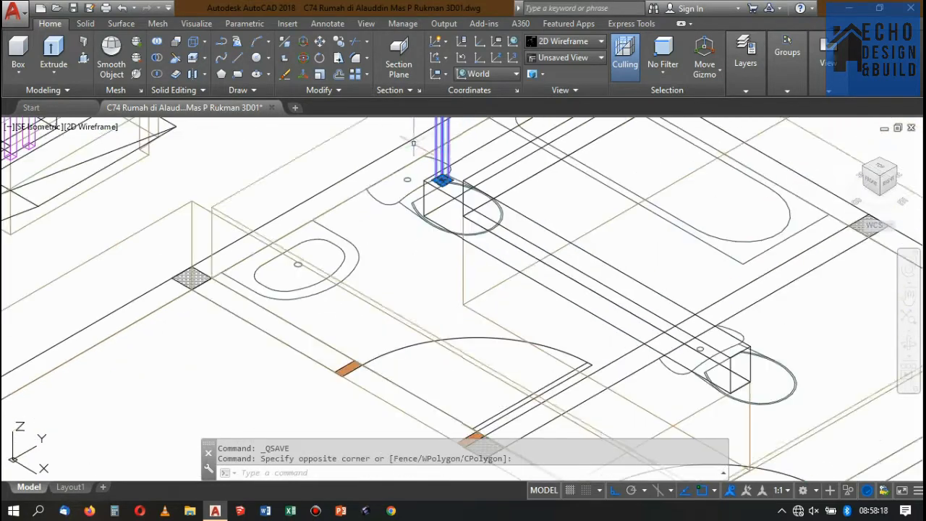
left_click(340, 48)
scroll(421, 124, "up", 5)
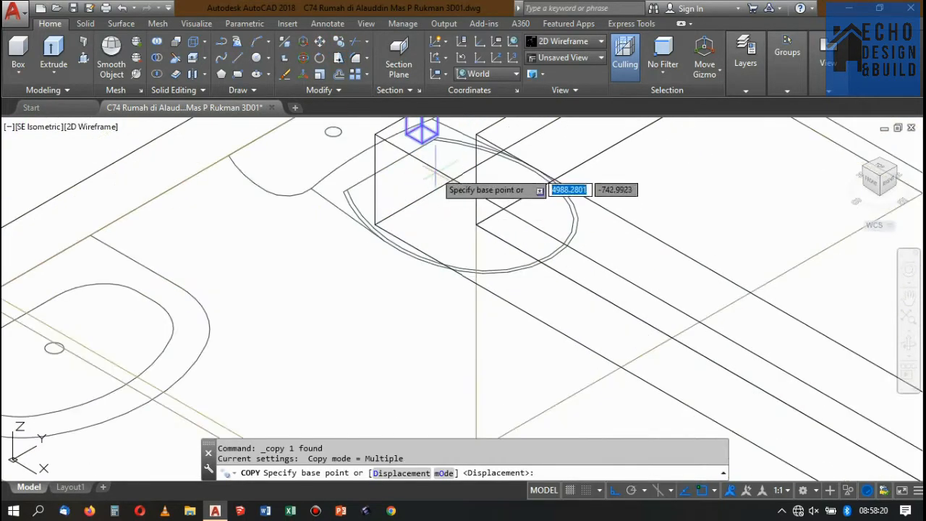
left_click(424, 127)
scroll(306, 120, "down", 5)
scroll(517, 234, "up", 6)
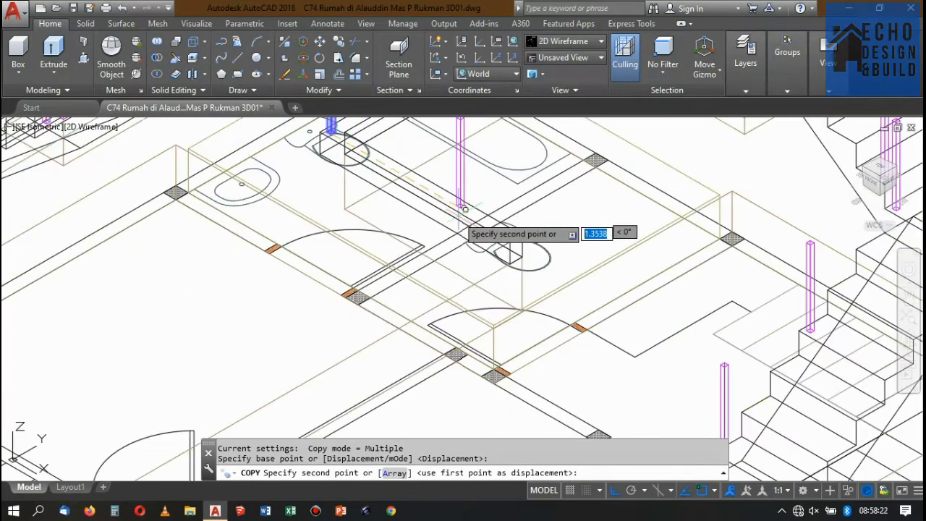
left_click(545, 253)
scroll(542, 225, "down", 4)
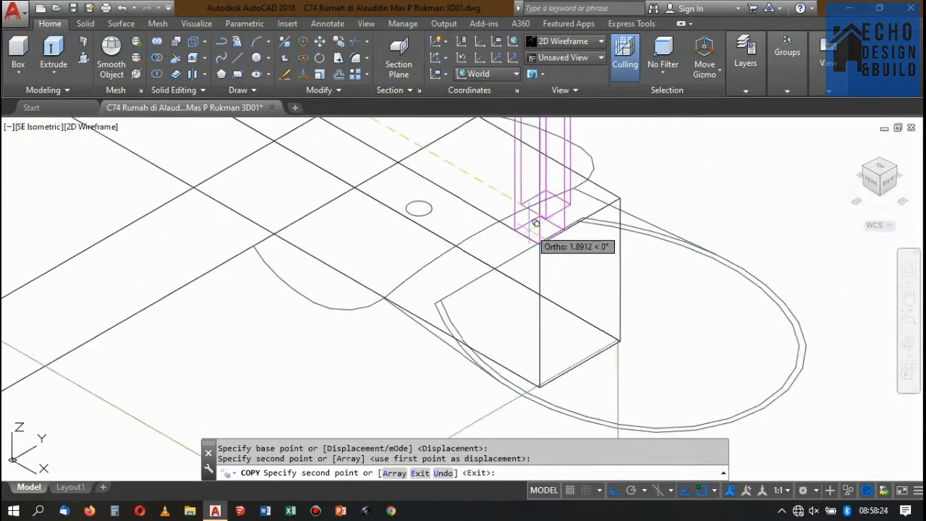
key("Return")
Move the new post 0.04 along the curb's end edge, inward from the curb corner.
scroll(548, 217, "up", 2)
left_click(553, 210)
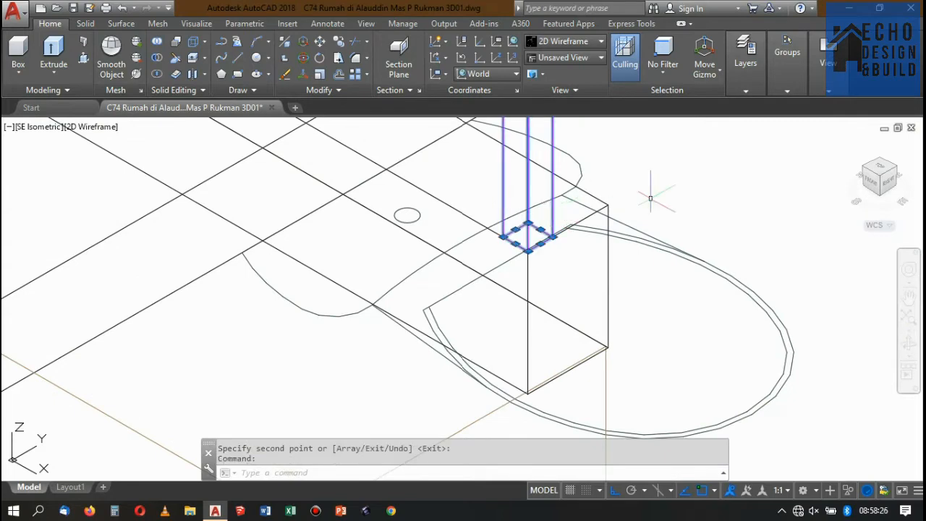
type("m")
key("Return")
scroll(535, 250, "up", 5)
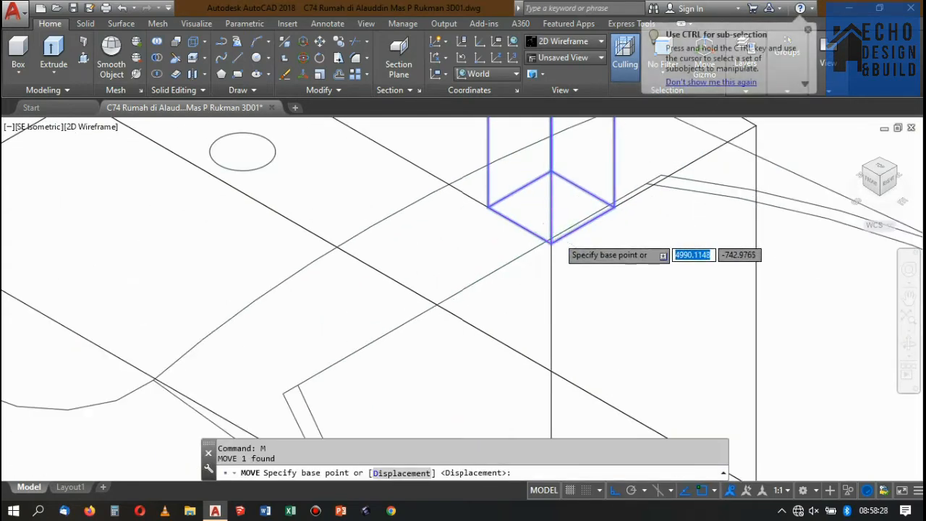
left_click(545, 244)
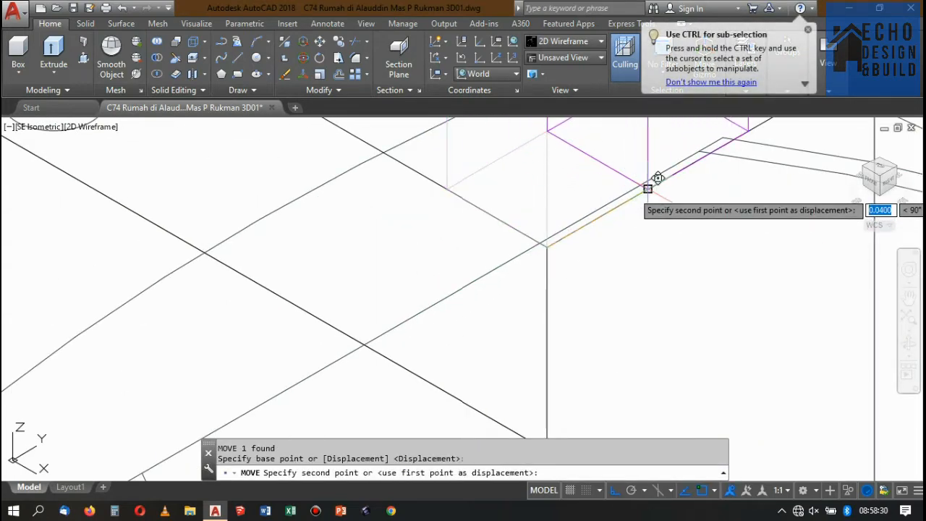
left_click(655, 181)
scroll(504, 210, "down", 3)
scroll(502, 228, "down", 2)
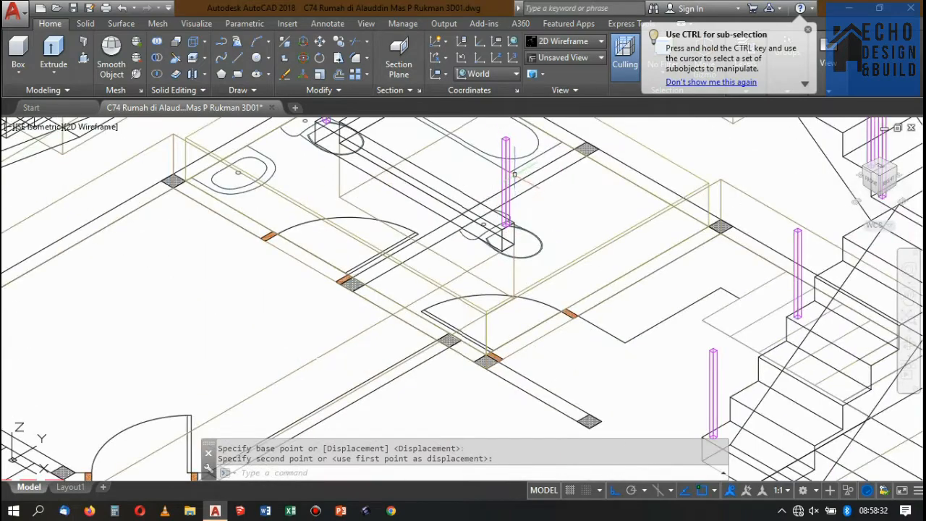
scroll(558, 191, "down", 3)
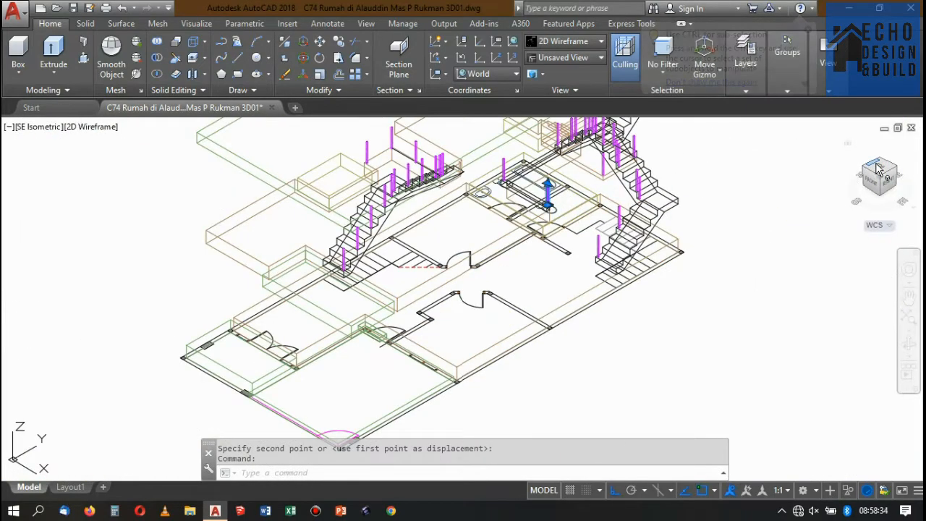
left_click(878, 168)
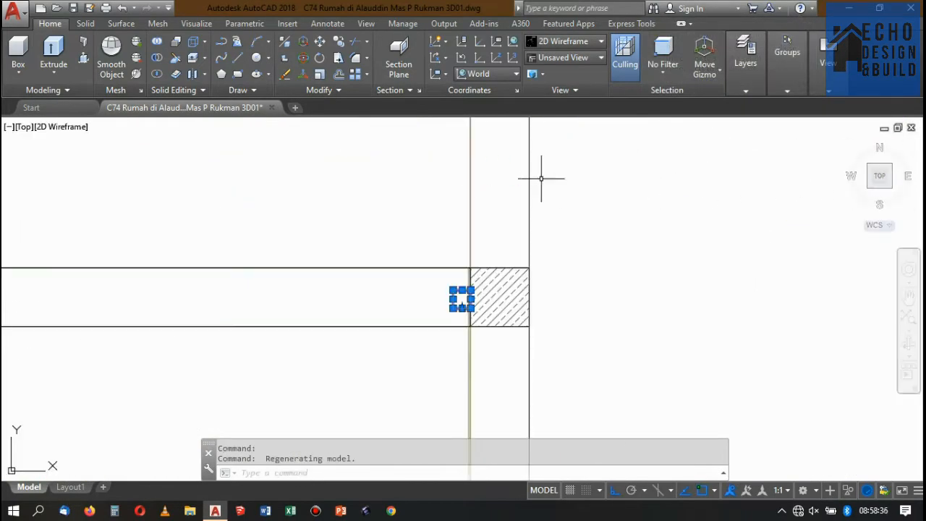
scroll(401, 287, "up", 6)
scroll(666, 190, "down", 12)
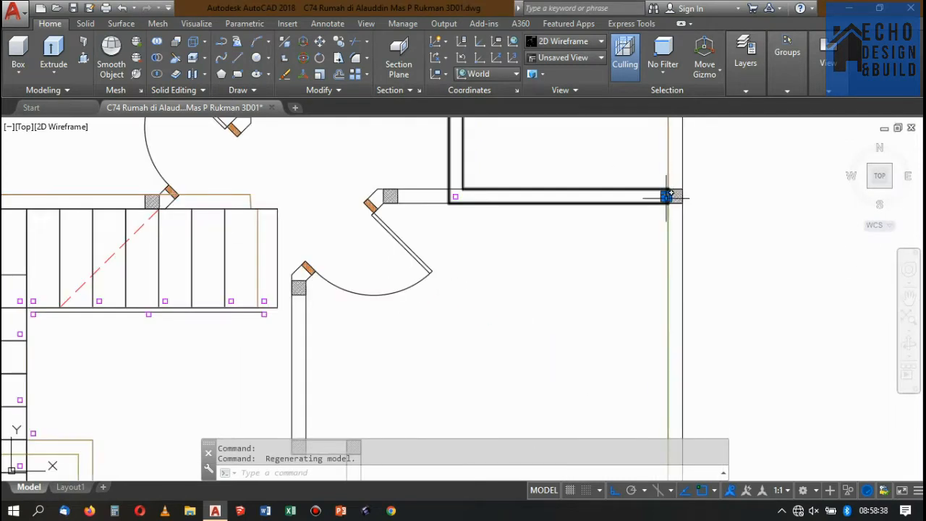
scroll(474, 189, "up", 2)
scroll(453, 196, "up", 4)
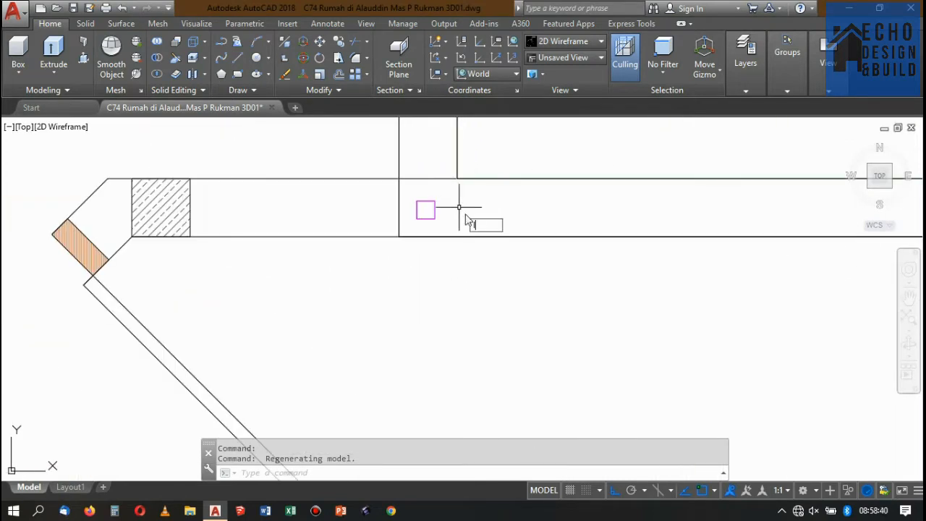
type("l")
key("Return")
left_click(426, 210)
scroll(426, 210, "down", 9)
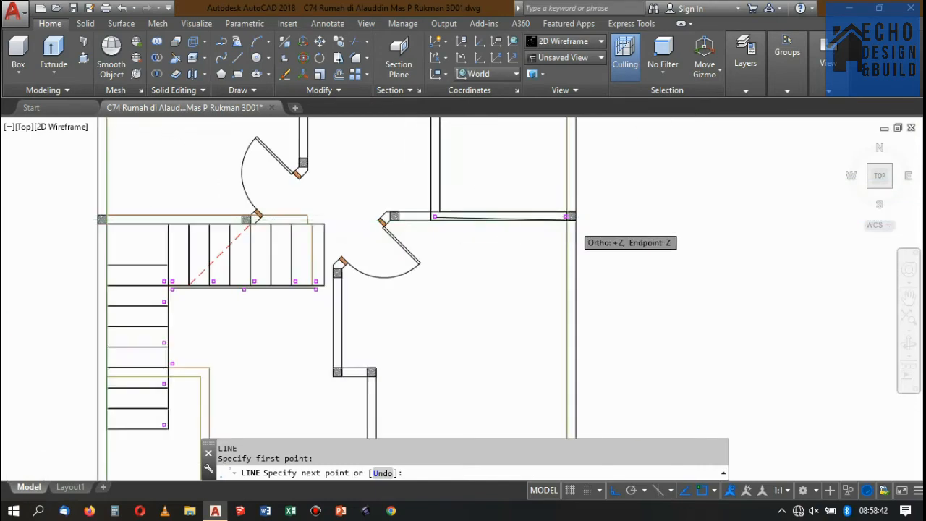
scroll(579, 213, "up", 6)
scroll(600, 195, "up", 2)
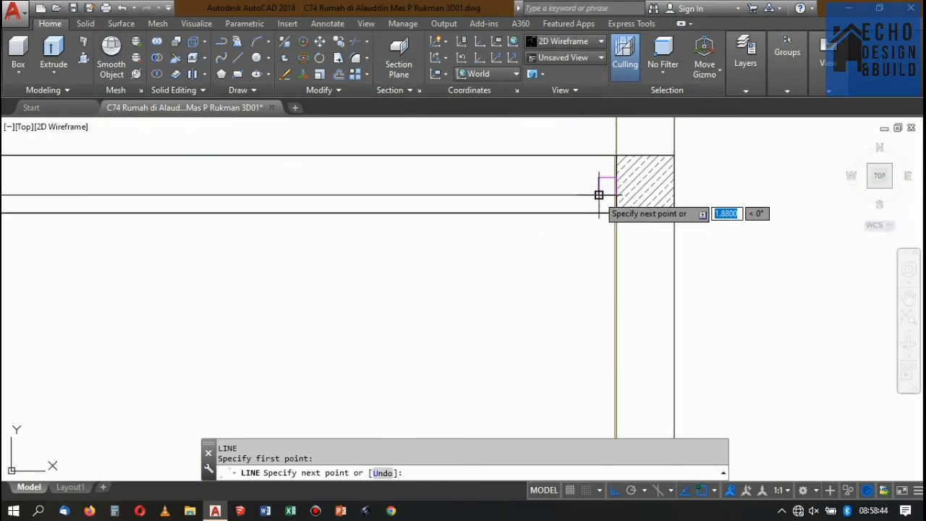
key("Escape")
scroll(600, 194, "down", 5)
scroll(596, 195, "up", 3)
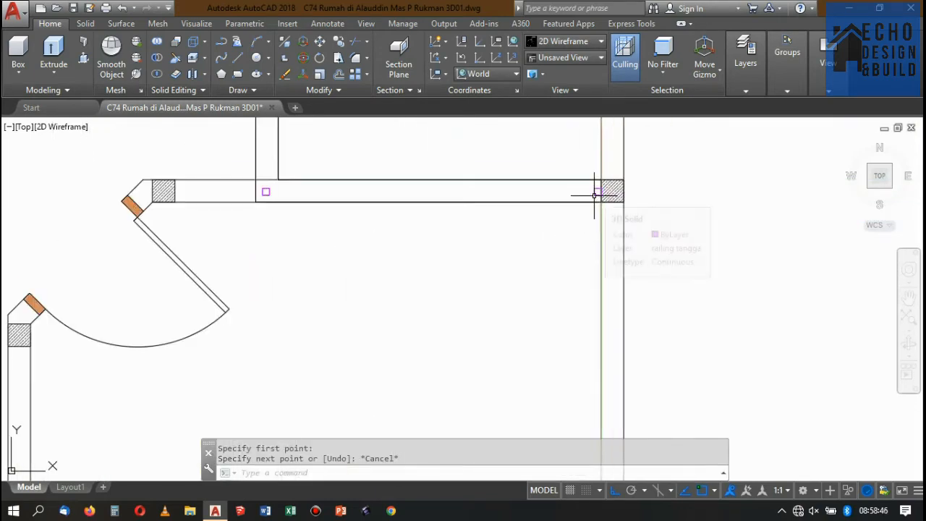
Draw a line along the curb's top in the SE isometric view, joining the bases of the corner post and the end post.
scroll(482, 165, "down", 2)
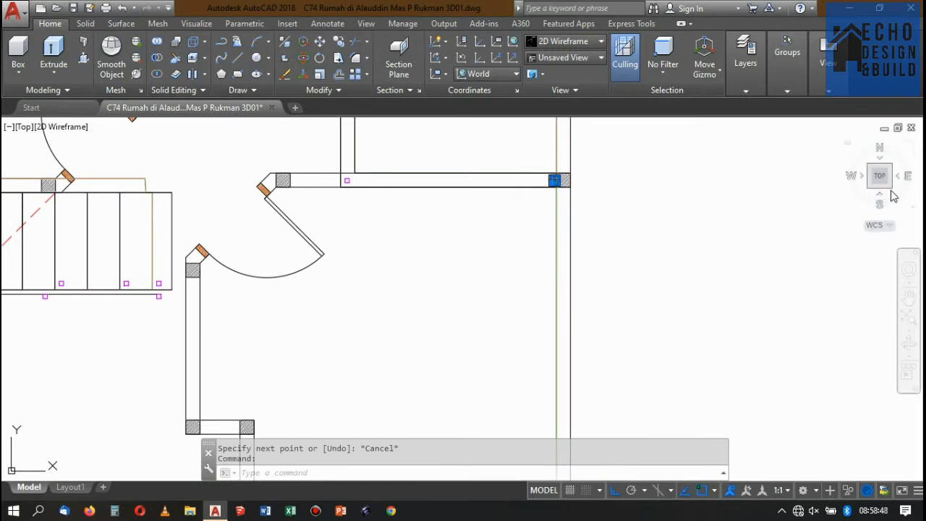
left_click(895, 190)
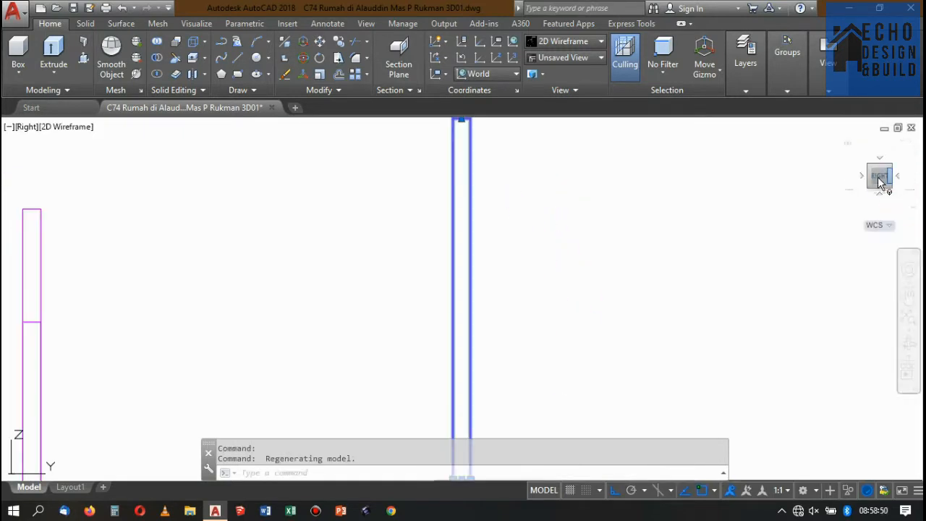
left_click(871, 170)
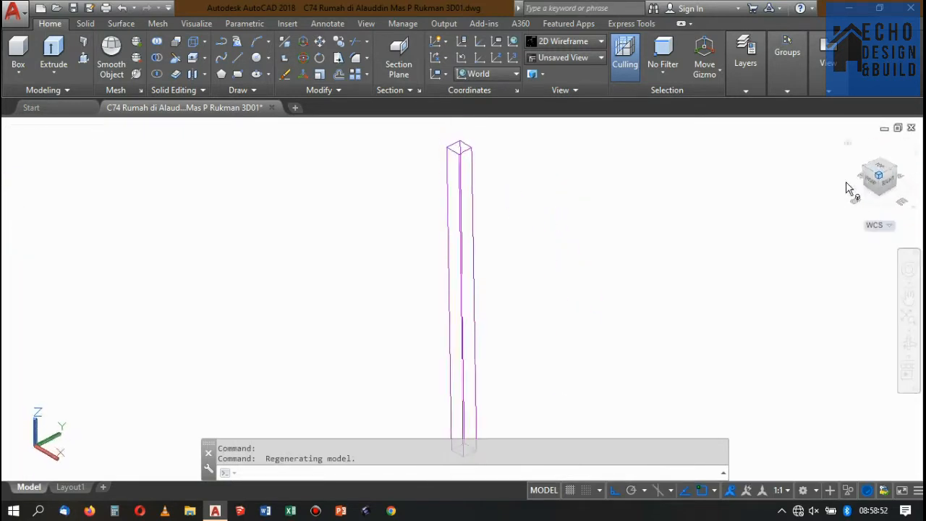
scroll(593, 194, "down", 4)
scroll(533, 230, "up", 4)
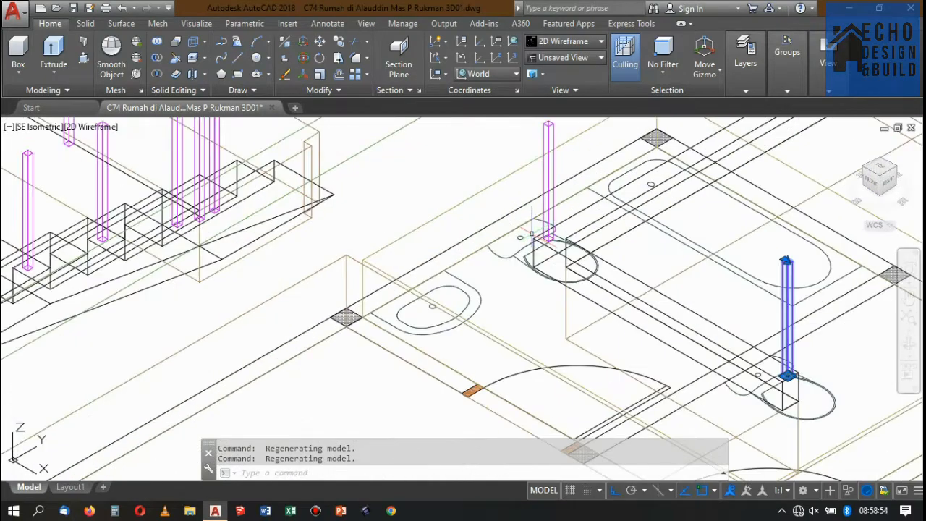
type("l")
key("Return")
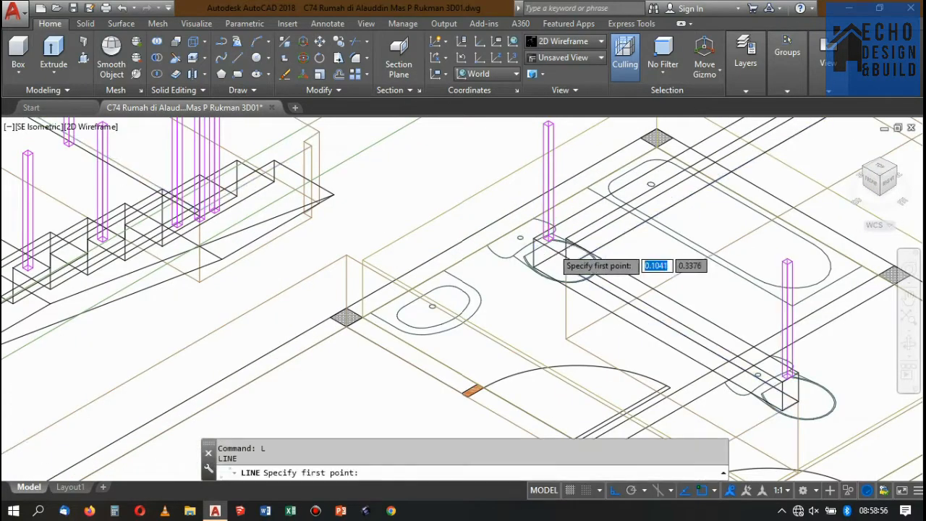
scroll(539, 240, "up", 5)
left_click(531, 209)
scroll(457, 155, "down", 4)
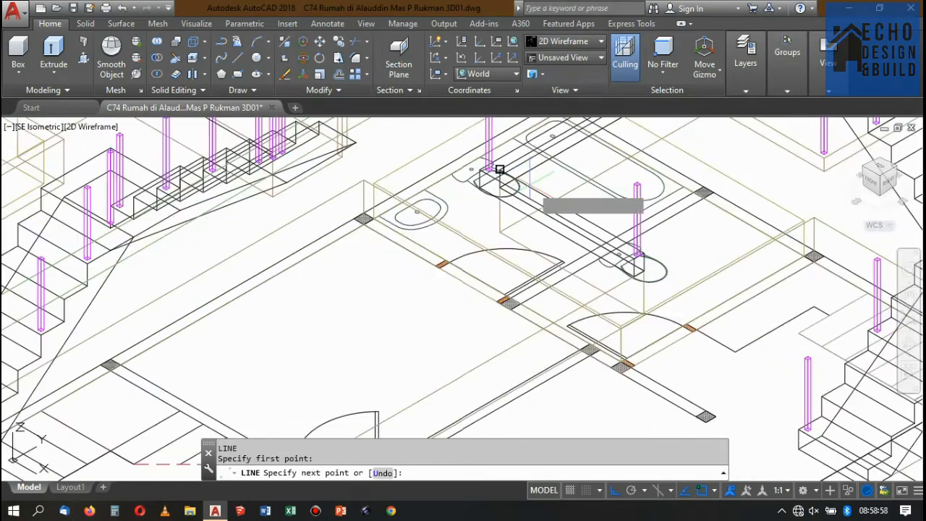
scroll(497, 169, "up", 5)
left_click(610, 273)
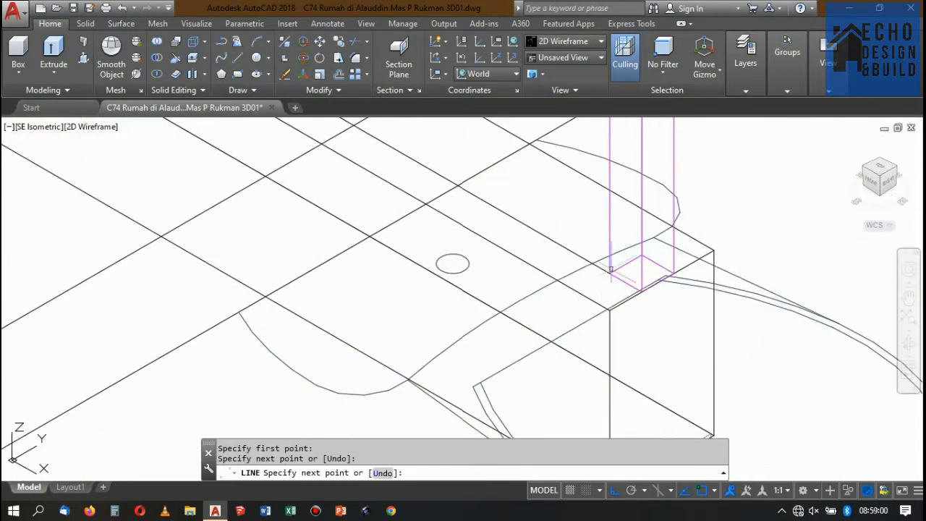
key("Return")
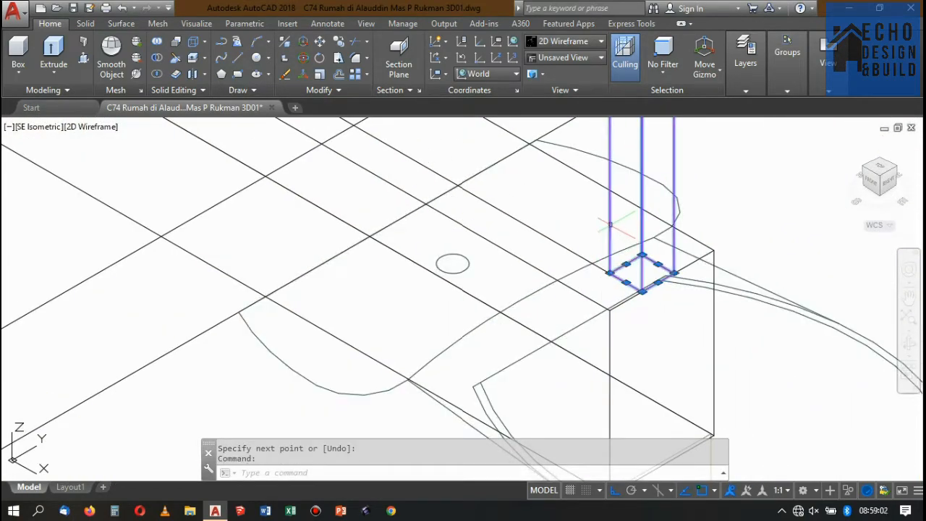
Copy the end post to the midpoint of the line that joins the curb's corner post and end post.
type("co")
key("Return")
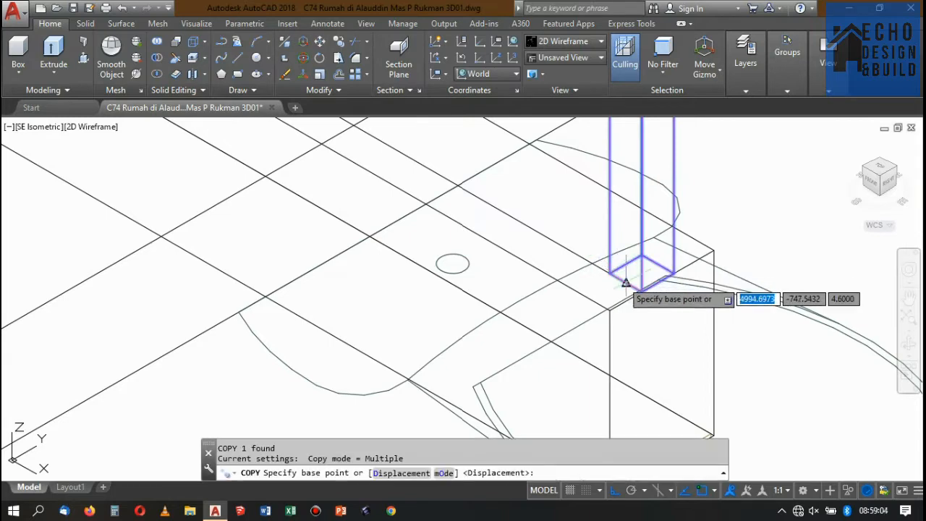
left_click(641, 291)
scroll(616, 268, "down", 3)
scroll(616, 268, "up", 3)
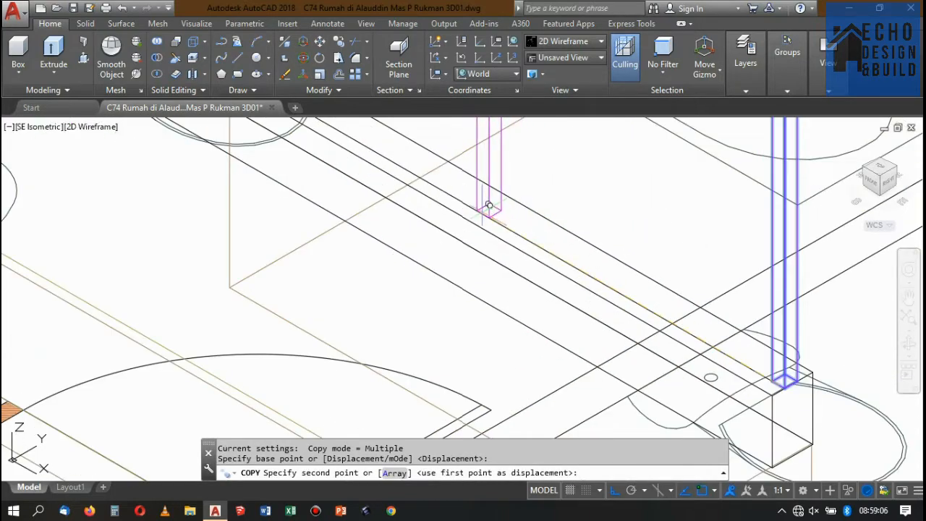
left_click(479, 210)
key("Return")
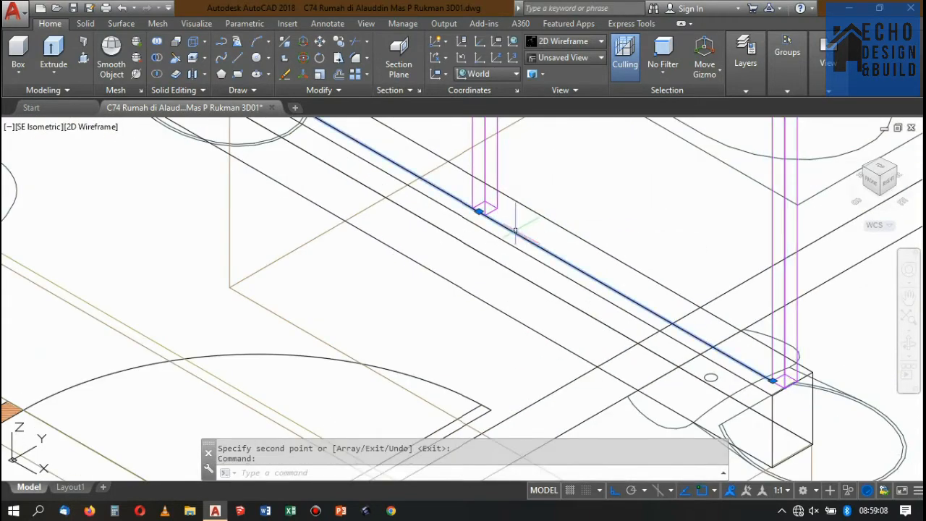
List the properties of the line between the corner post and the end post to check its length.
type("ls")
key("Return")
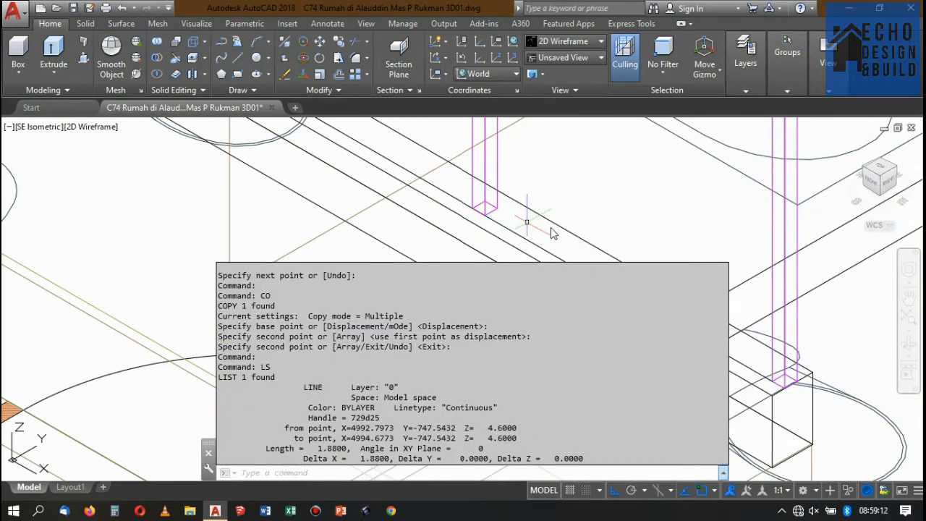
key("Escape")
scroll(604, 188, "down", 6)
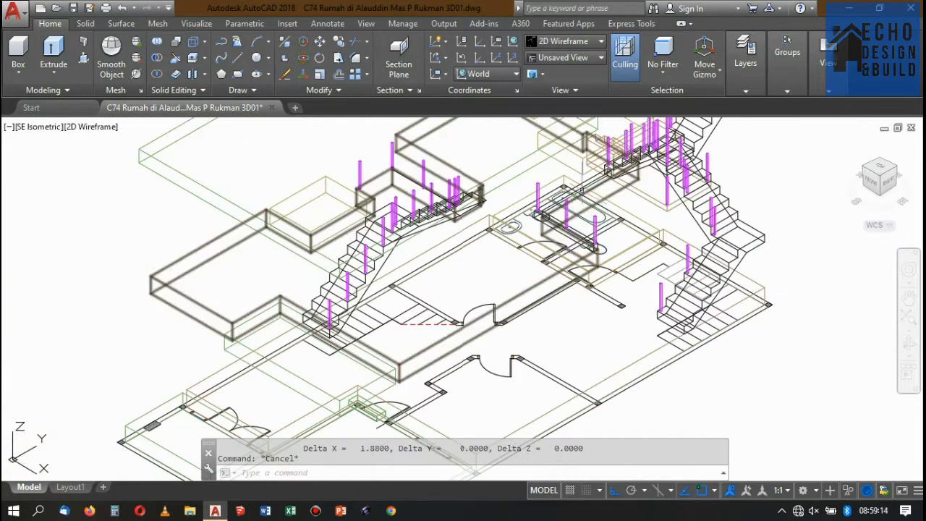
Copy the curb's corner post to the inner top corner at the curb's other end, beside the stairs.
scroll(602, 177, "up", 8)
scroll(614, 194, "down", 6)
scroll(596, 192, "up", 2)
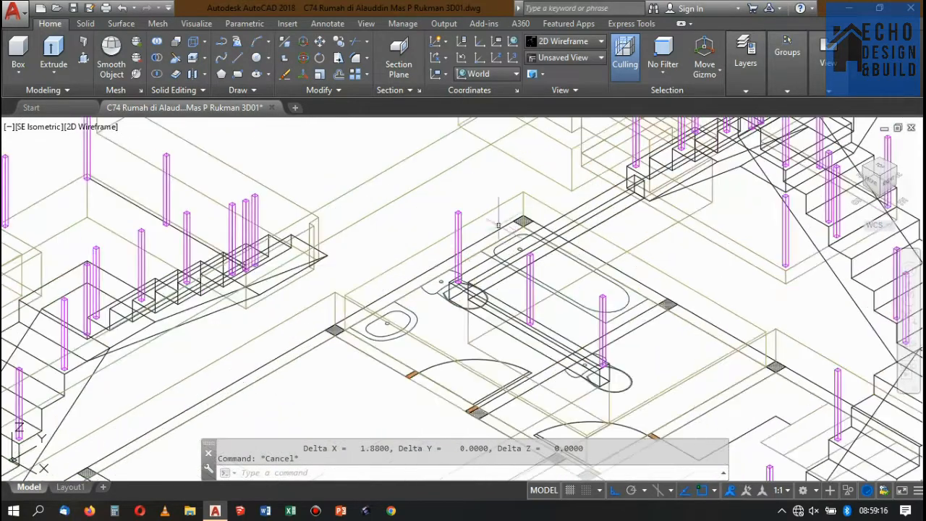
scroll(463, 270, "up", 4)
left_click(487, 274)
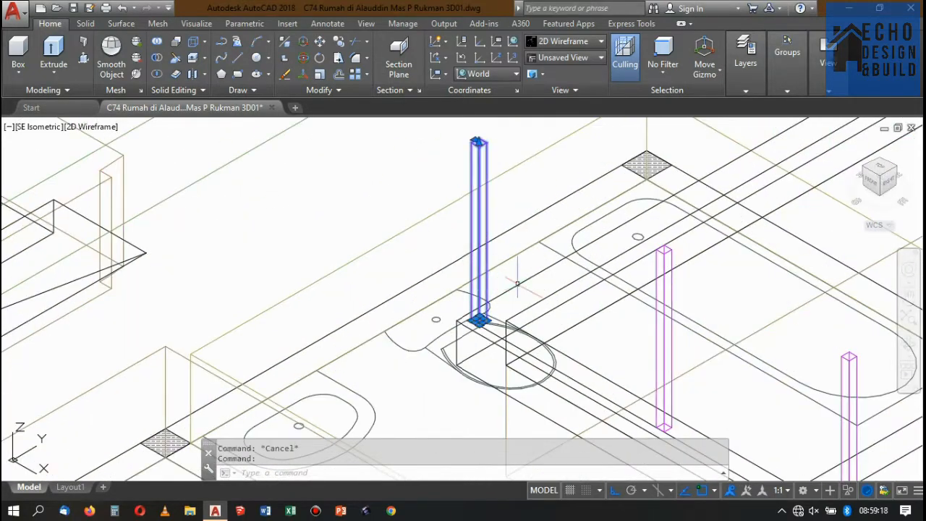
type("o")
key("Return")
scroll(479, 321, "up", 5)
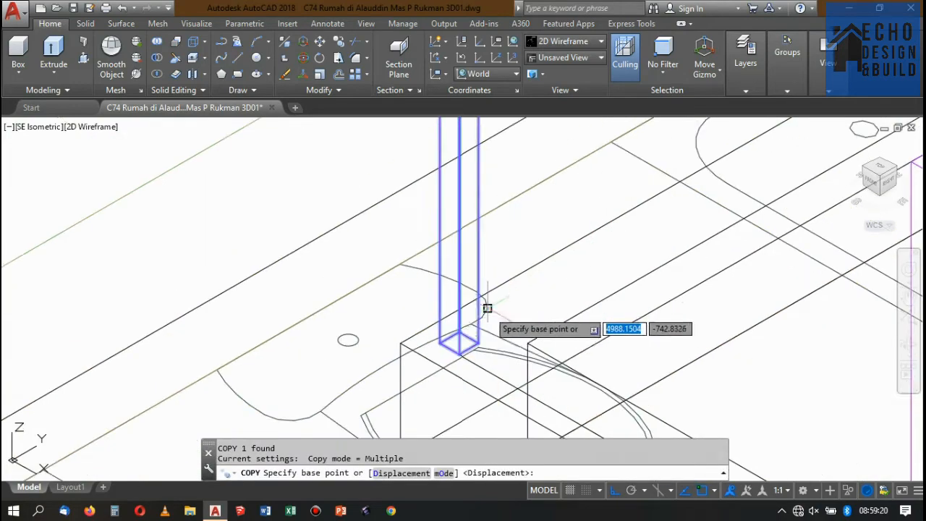
left_click(490, 361)
scroll(463, 347, "down", 6)
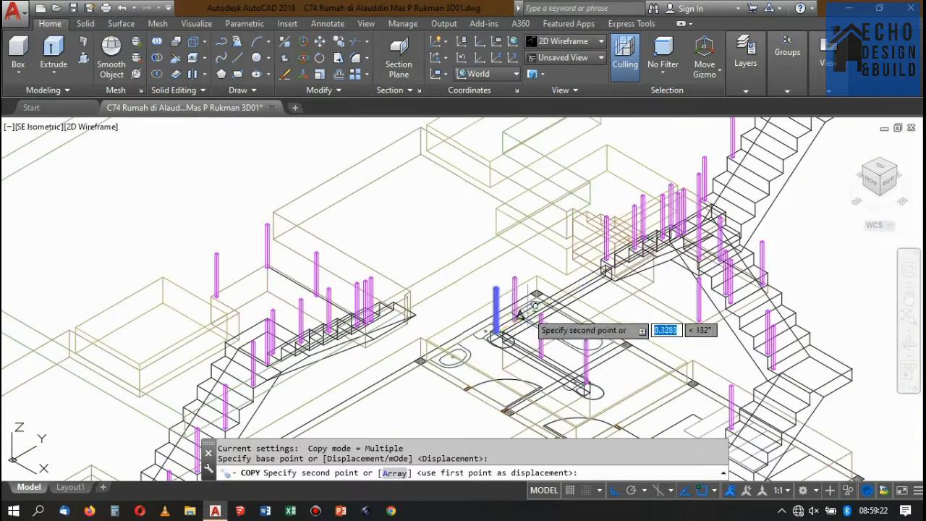
scroll(615, 282, "up", 6)
scroll(572, 289, "up", 4)
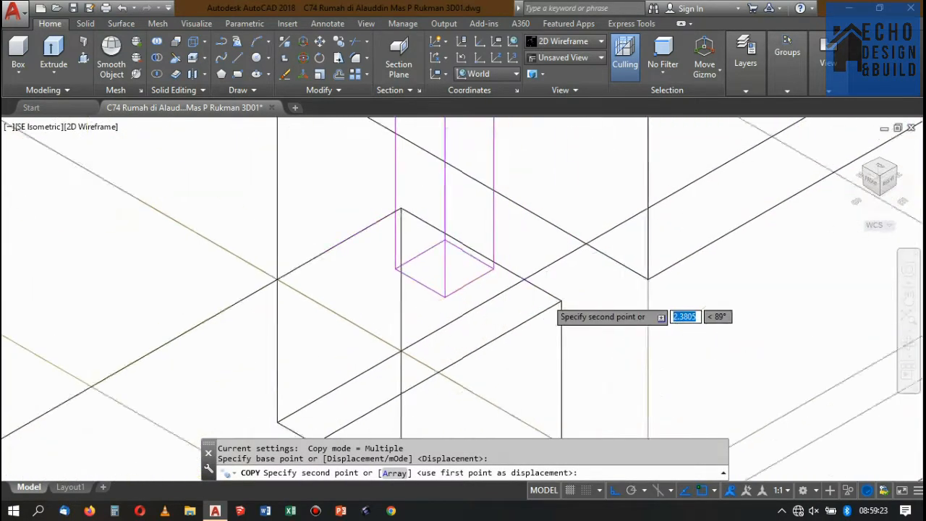
left_click(570, 302)
key("Return")
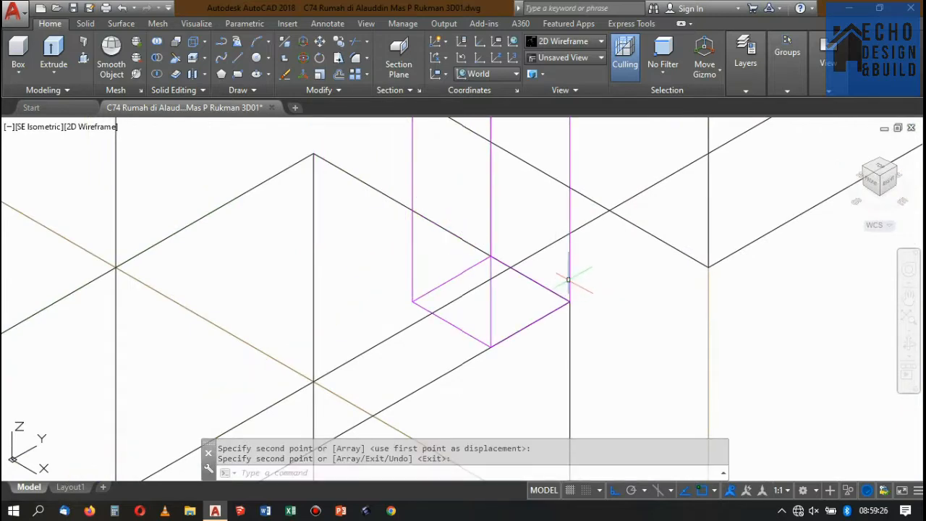
Move the new stair-side post along the curb's end edge, inward from the curb corner.
left_click(568, 279)
type("m")
key("Return")
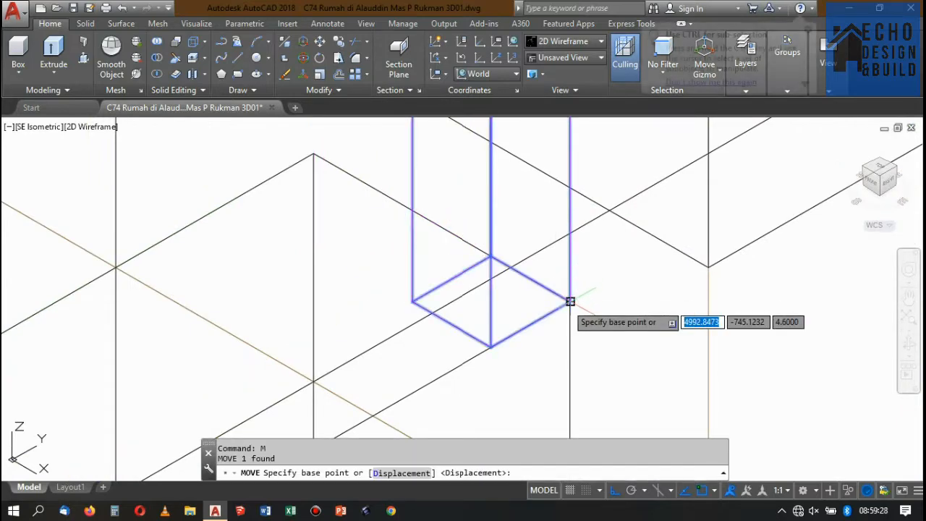
left_click(568, 302)
scroll(490, 253, "down", 3)
scroll(525, 245, "down", 4)
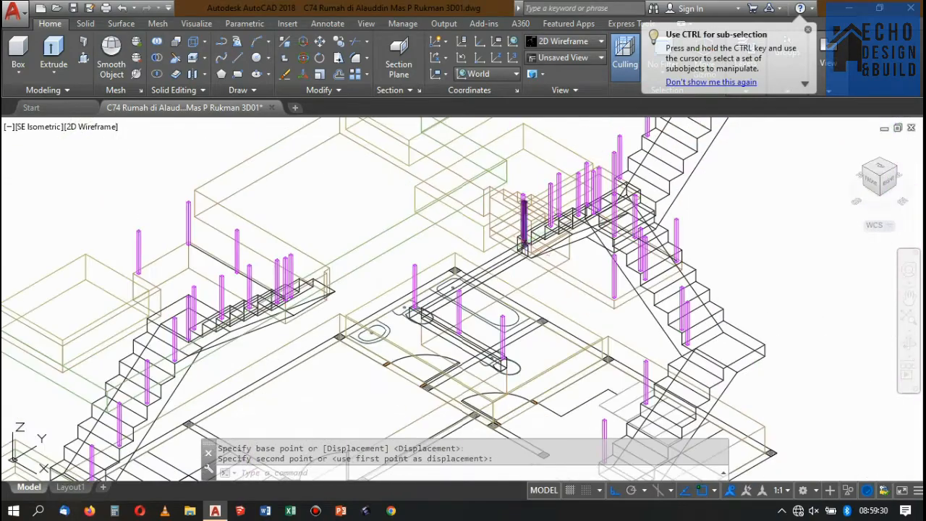
Draw a line along the curb's top from the base of the corner post to the base of the stair-side end post.
scroll(525, 246, "up", 2)
scroll(525, 246, "down", 2)
scroll(444, 286, "up", 2)
scroll(395, 326, "up", 3)
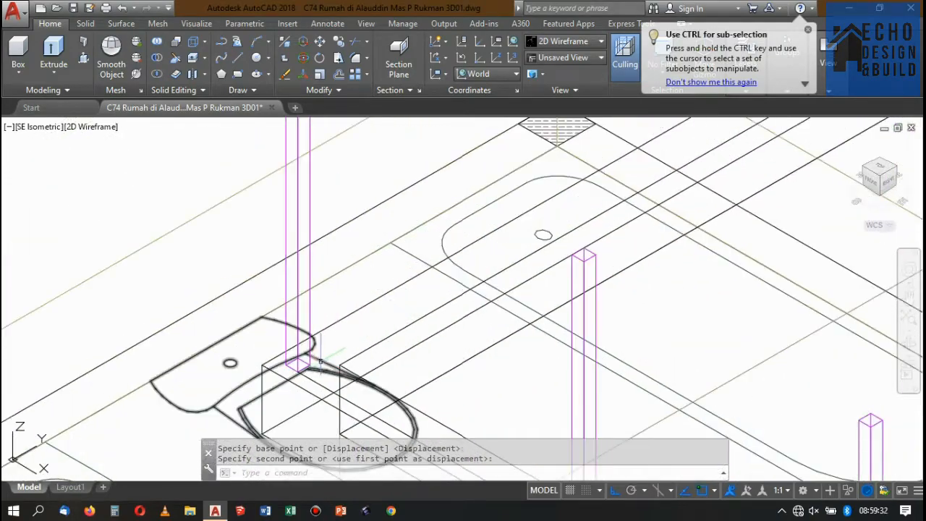
key("Escape")
type("l")
key("Return")
scroll(326, 369, "up", 4)
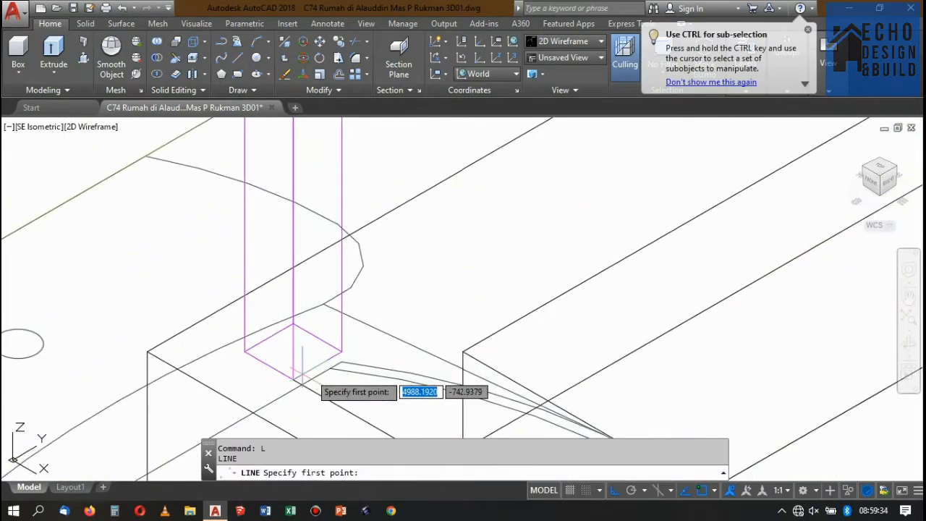
left_click(342, 351)
scroll(341, 352, "down", 3)
scroll(470, 325, "up", 5)
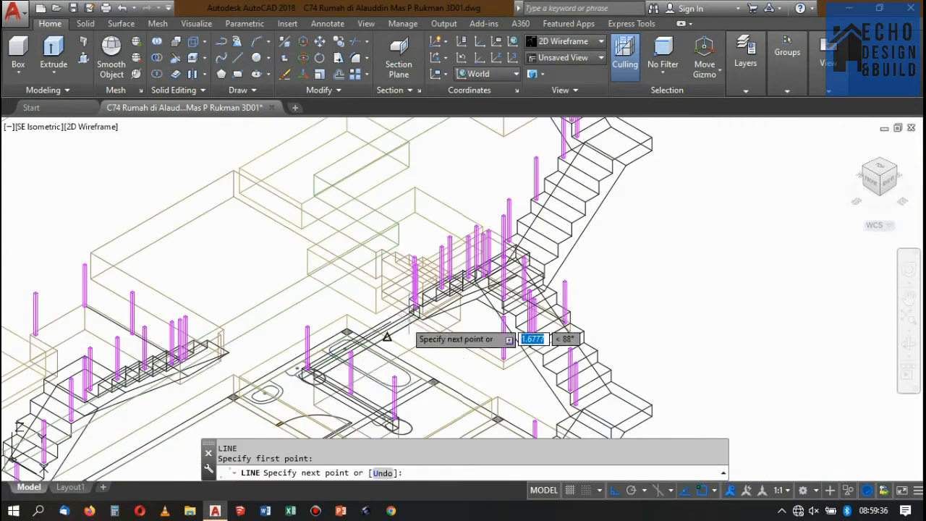
scroll(436, 222, "up", 3)
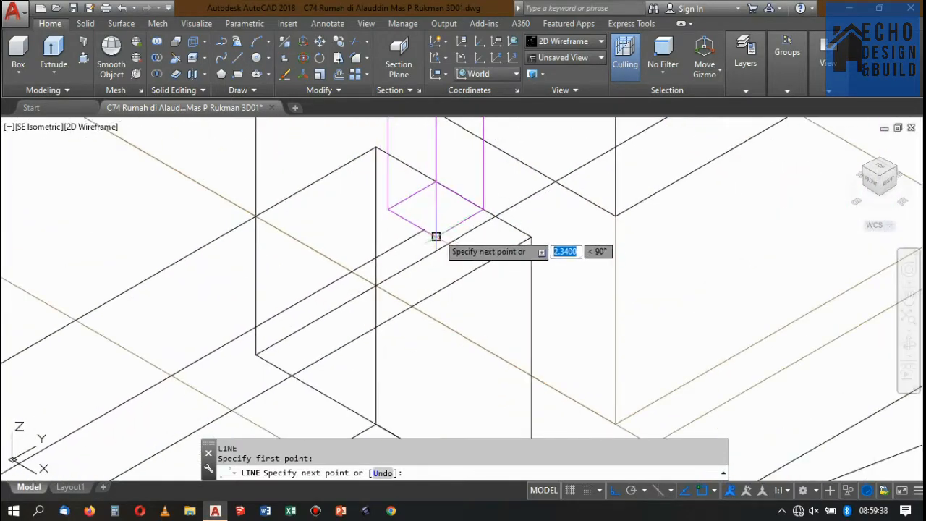
left_click(436, 236)
key("Escape")
scroll(452, 230, "down", 2)
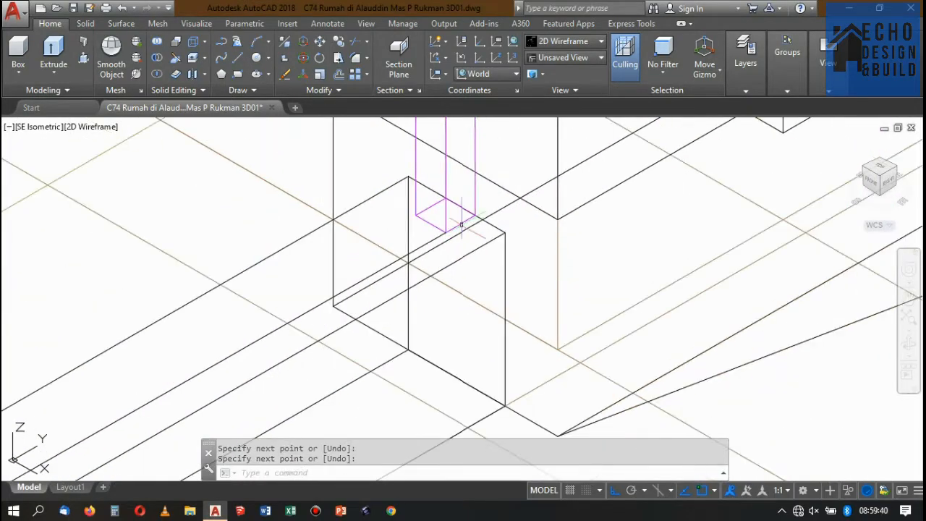
Examine in the Top view how the stair-side end post and the line align with the corner post, and return to SE Isometric.
left_click(882, 168)
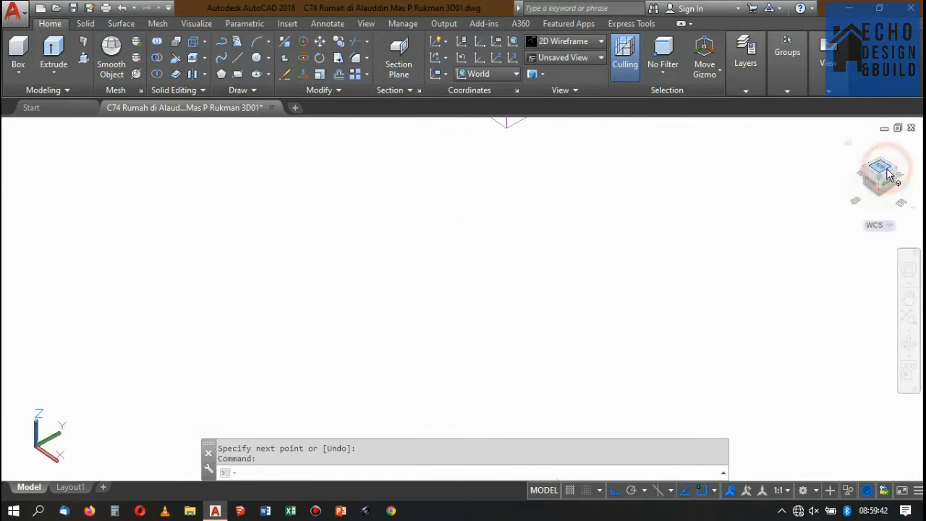
scroll(628, 183, "down", 5)
scroll(624, 192, "down", 2)
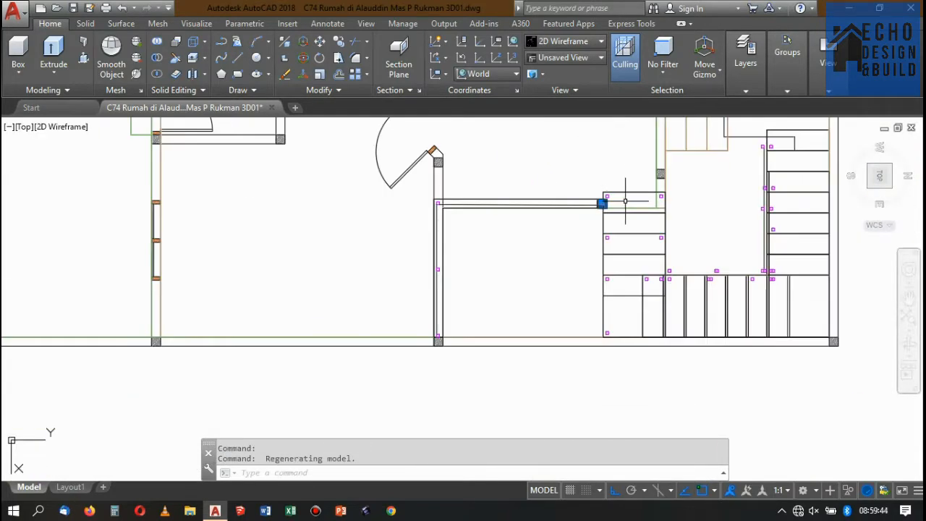
scroll(616, 199, "up", 8)
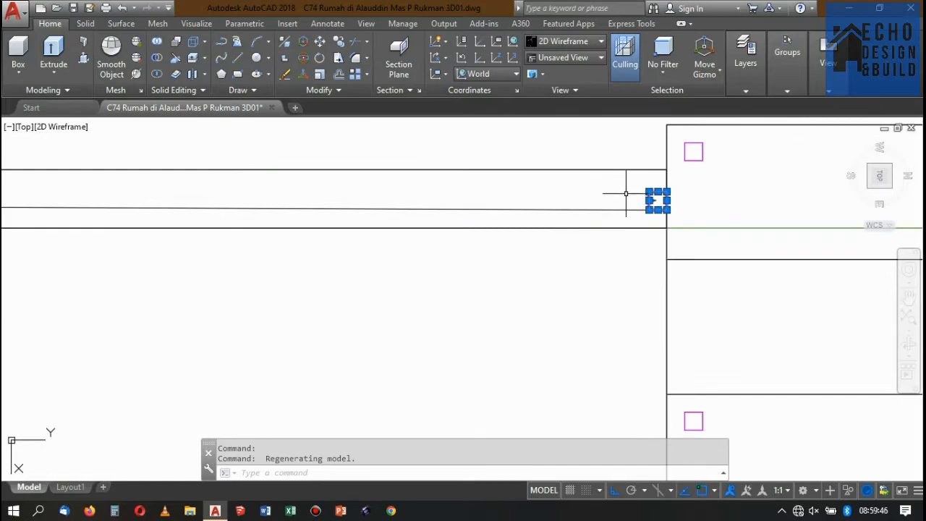
scroll(626, 193, "down", 4)
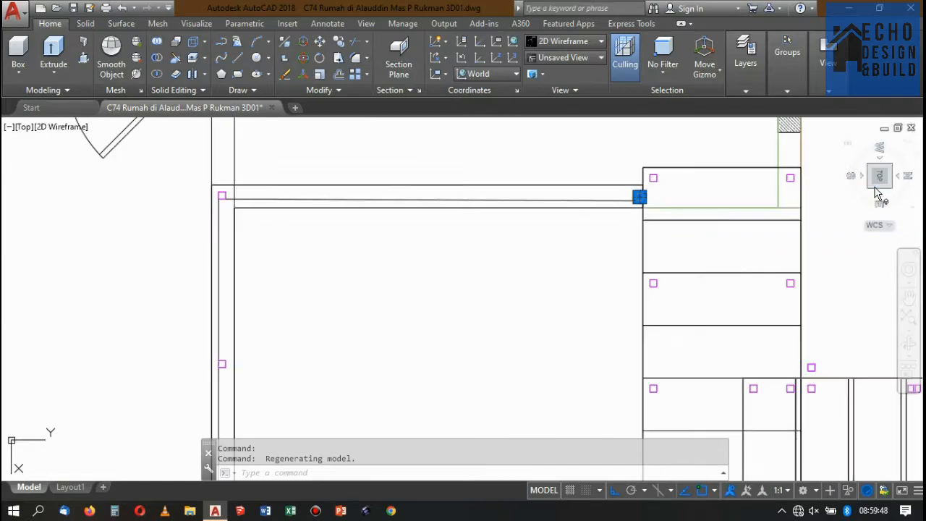
left_click(873, 188)
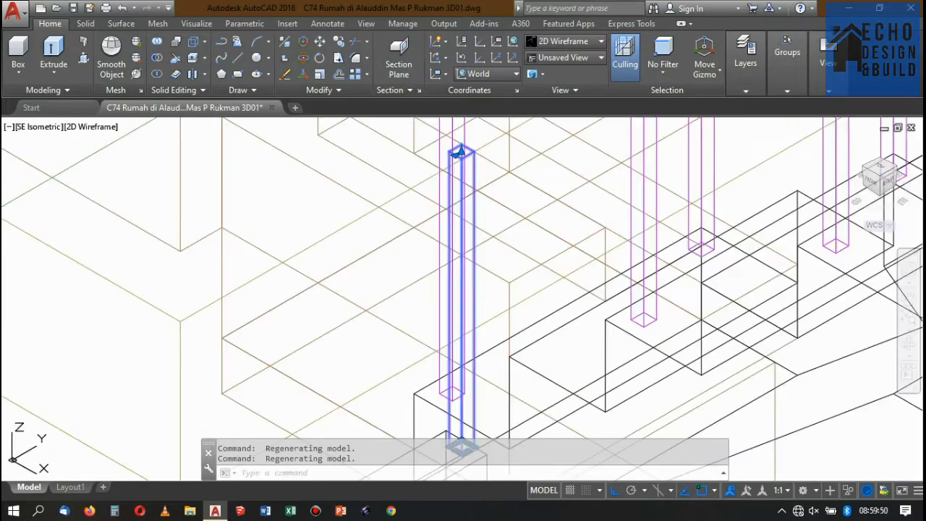
Examine the stair-side end post against the curb and corner post in the Right view, and return to the SE Isometric view.
scroll(615, 165, "down", 3)
scroll(518, 243, "up", 3)
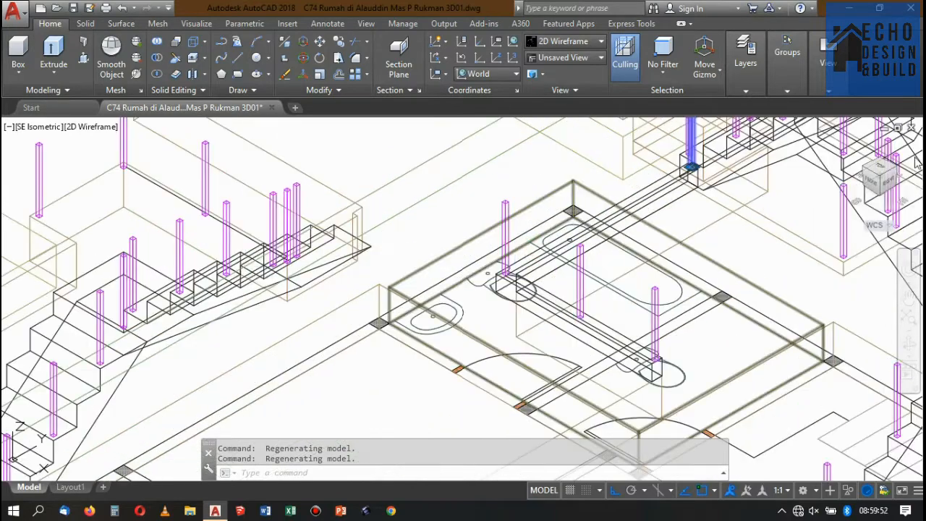
left_click(894, 185)
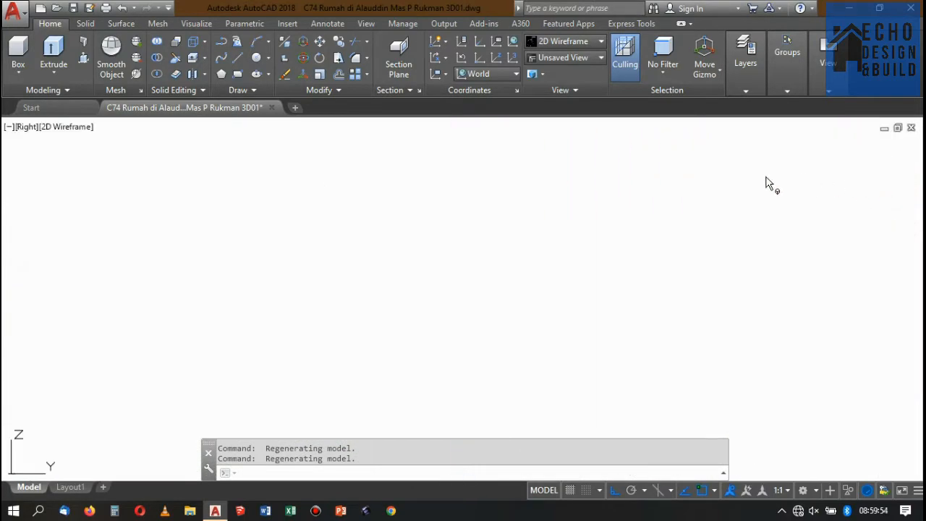
scroll(662, 192, "down", 2)
scroll(356, 238, "up", 2)
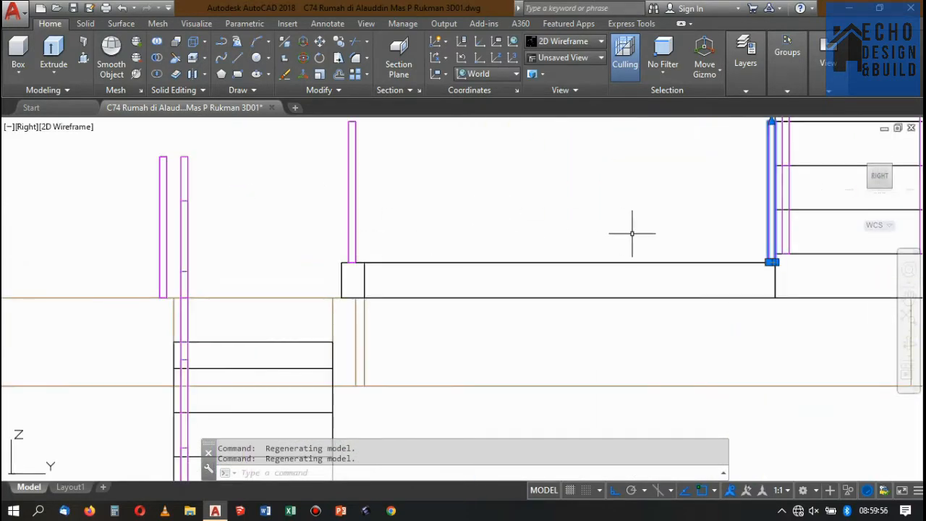
scroll(714, 177, "down", 2)
scroll(738, 148, "up", 2)
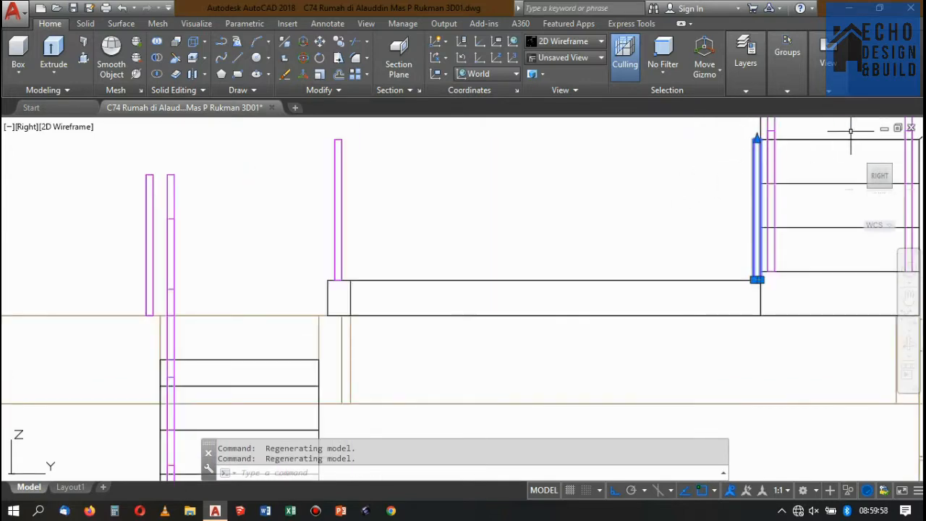
left_click(872, 172)
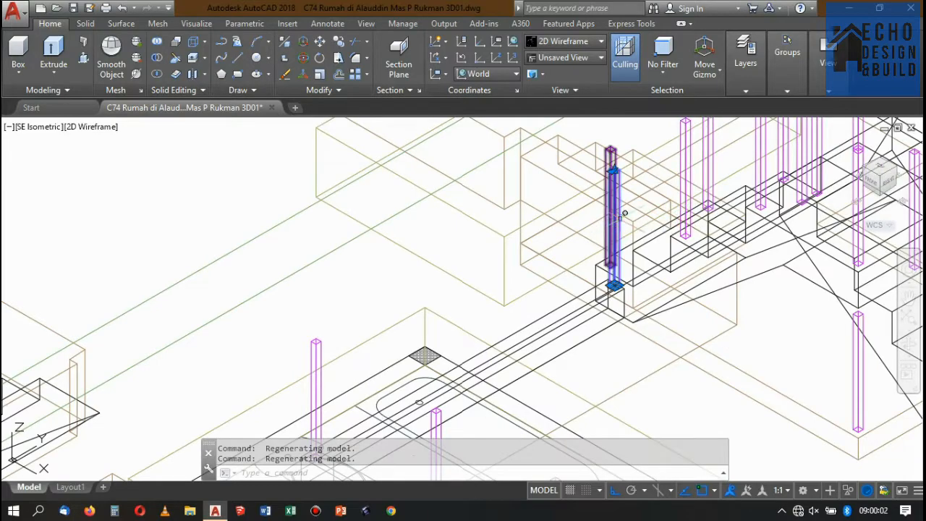
scroll(624, 213, "down", 2)
scroll(555, 290, "up", 4)
key("Escape")
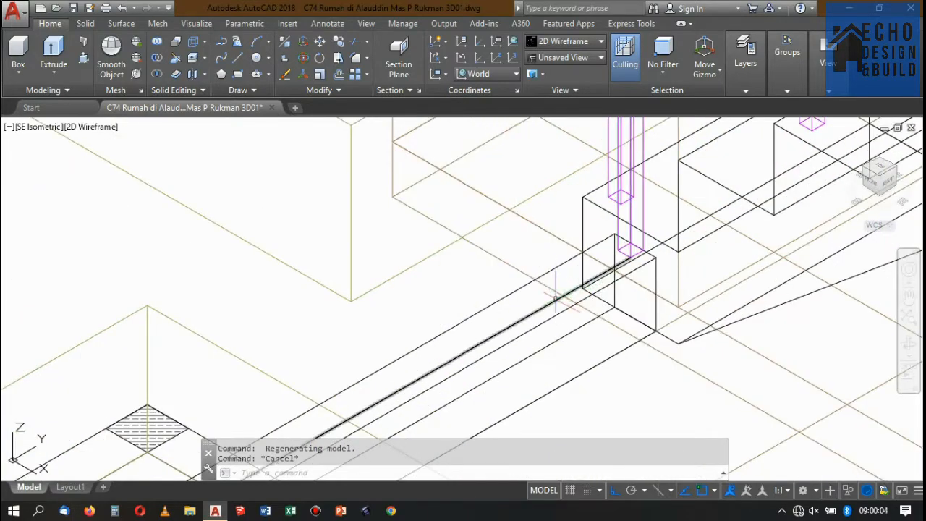
Delete the line joining the corner post and the stair-side end post.
scroll(640, 265, "up", 4)
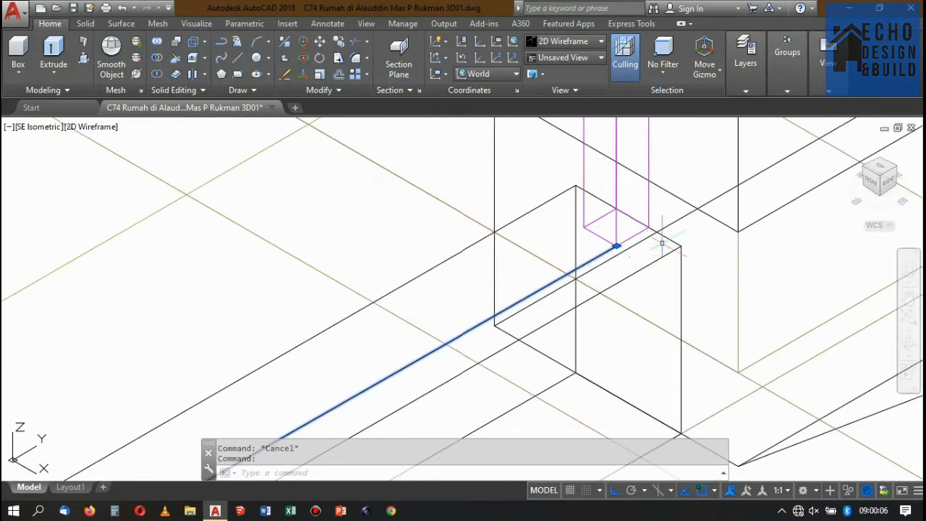
key("Delete")
scroll(666, 222, "down", 3)
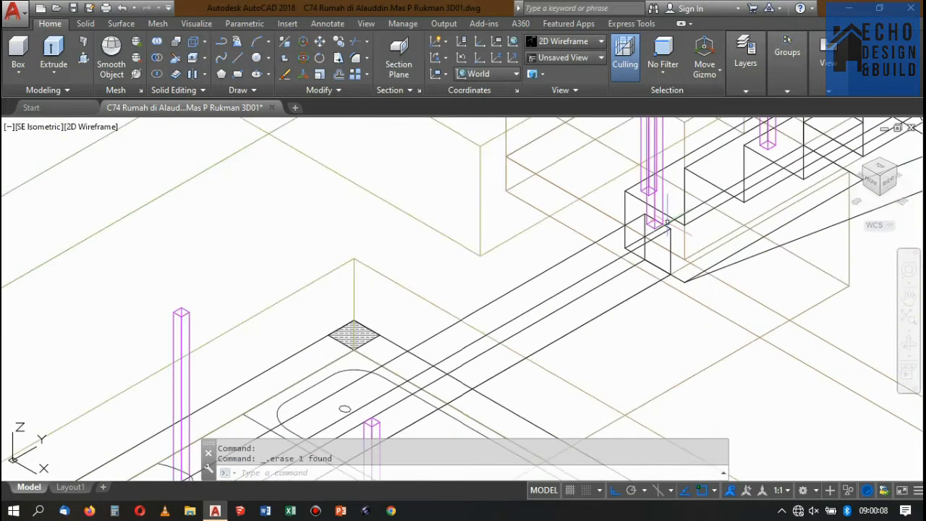
scroll(635, 233, "up", 5)
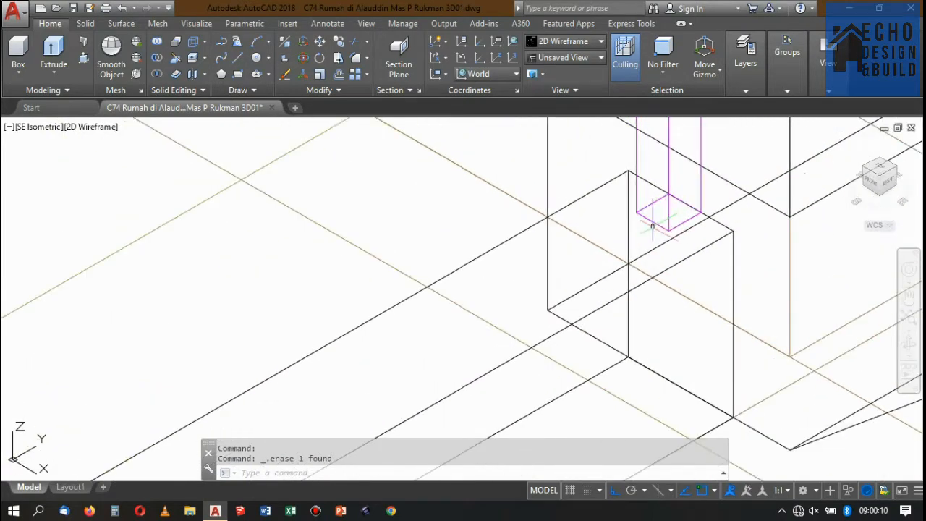
type("l")
key("Return")
key("Escape")
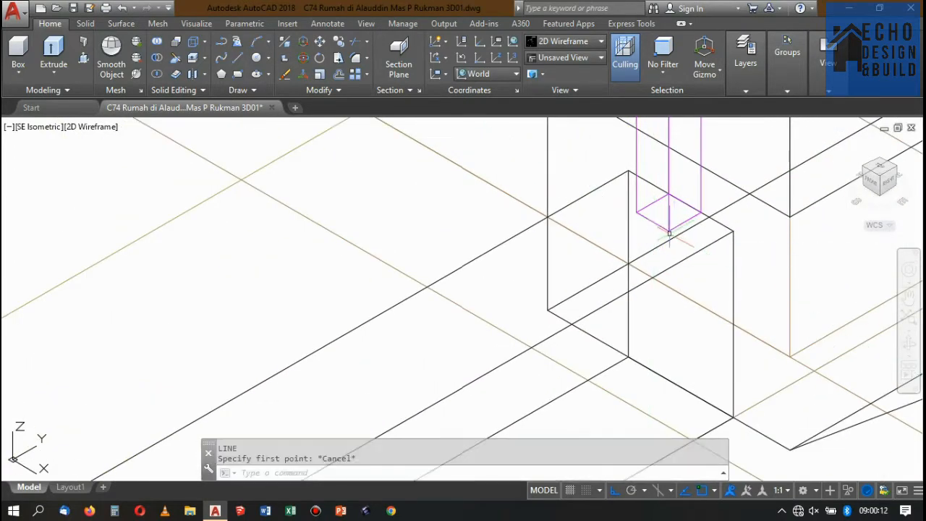
Align the UCS to the top face of the void curb beneath the stair-side end post.
type("ucs")
key("Return")
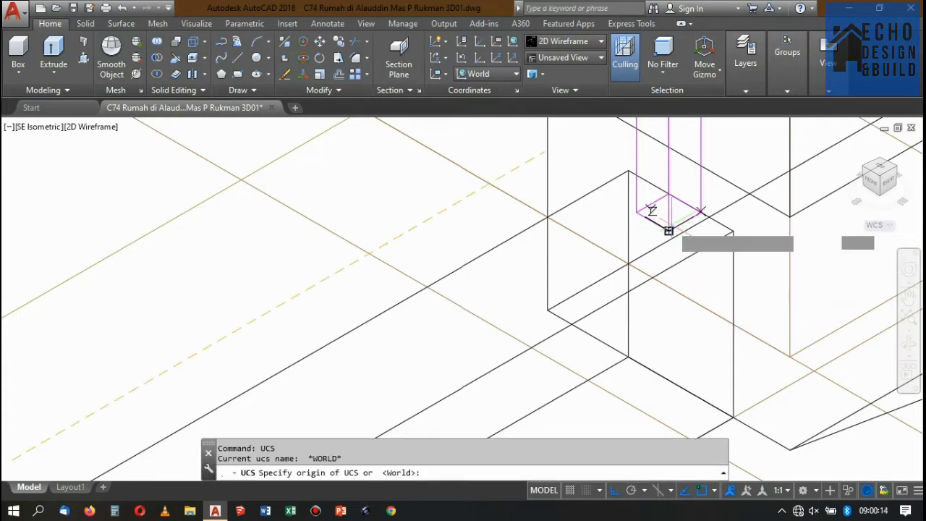
type("f")
key("Return")
left_click(488, 307)
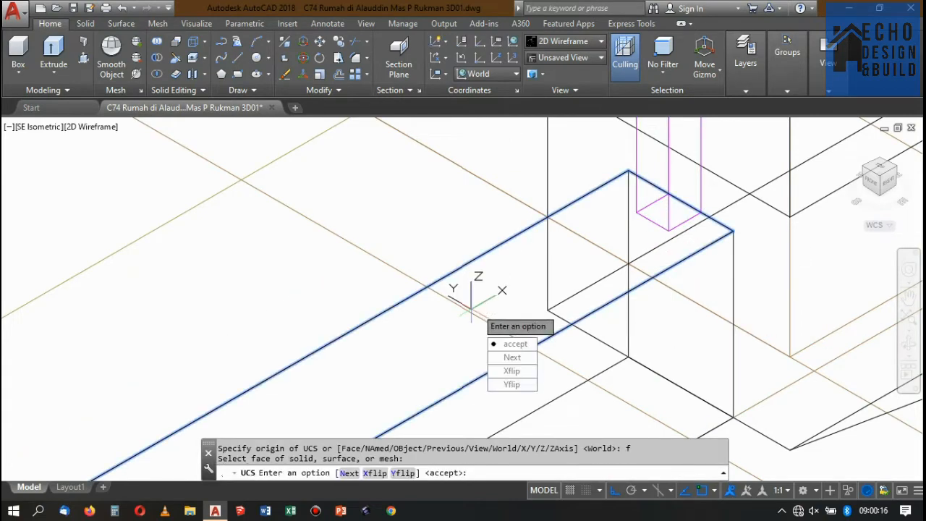
key("Return")
scroll(587, 259, "down", 3)
scroll(622, 252, "up", 3)
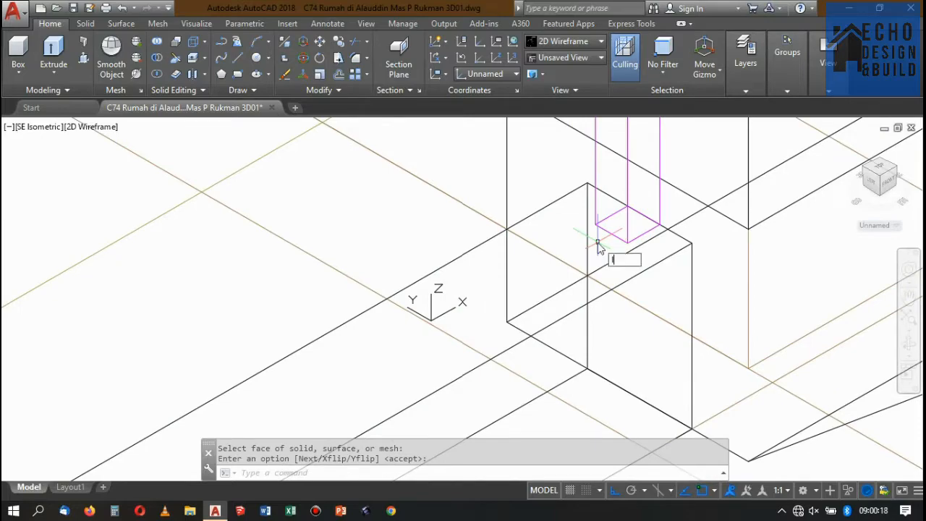
type("l")
key("Return")
left_click(627, 236)
scroll(629, 230, "down", 8)
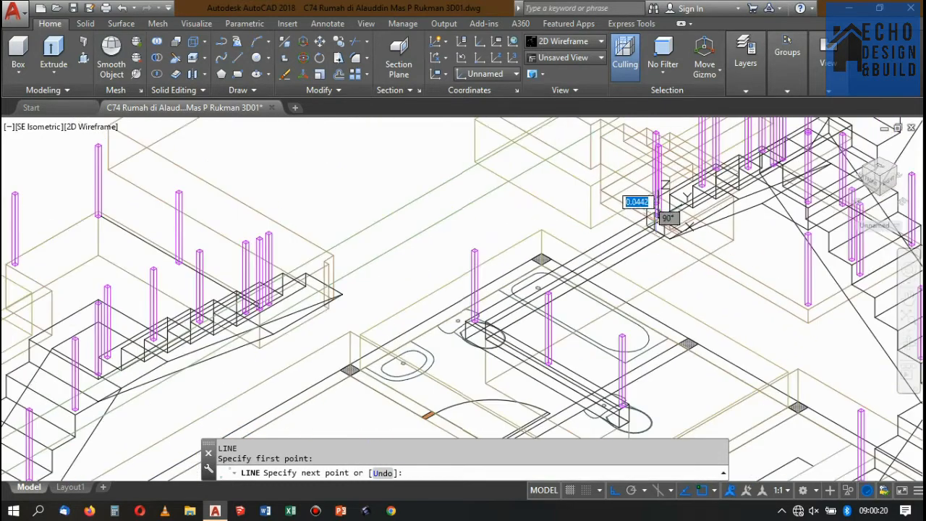
scroll(550, 362, "up", 10)
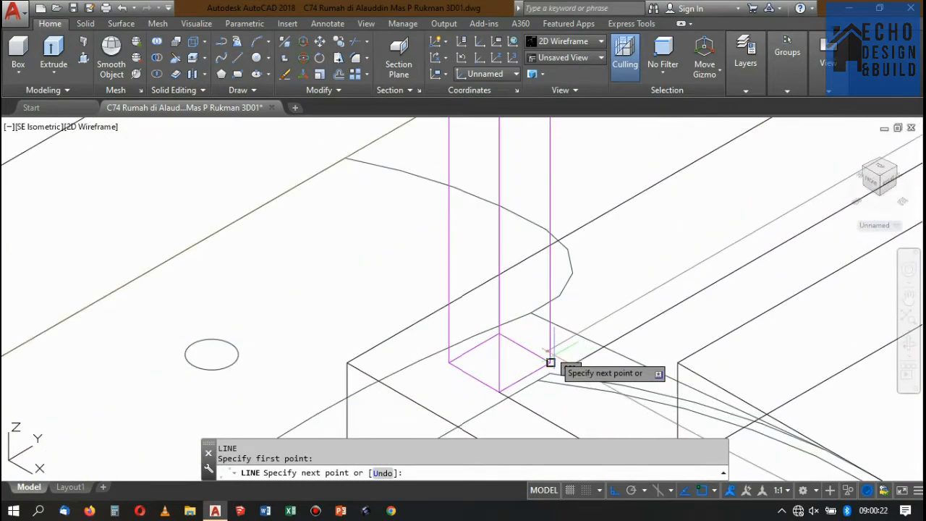
scroll(552, 355, "up", 2)
scroll(586, 333, "down", 4)
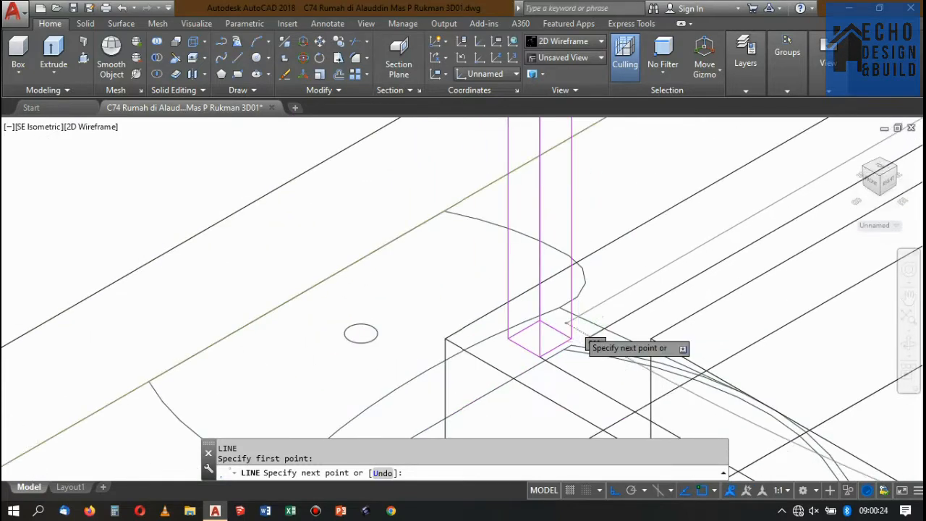
scroll(590, 340, "down", 3)
key("Escape")
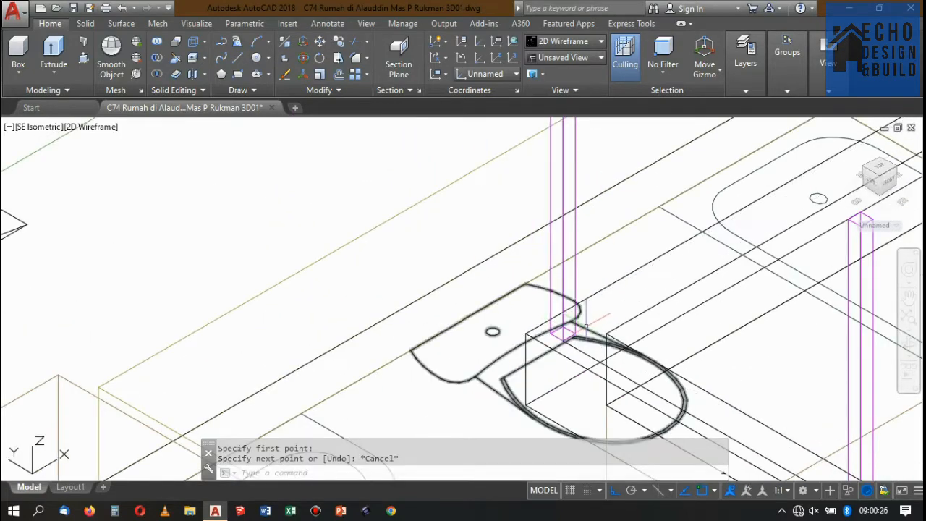
Move the stair-side end post so that the back corner of its base sits on the curb's end corner.
scroll(539, 331, "down", 3)
scroll(724, 239, "up", 5)
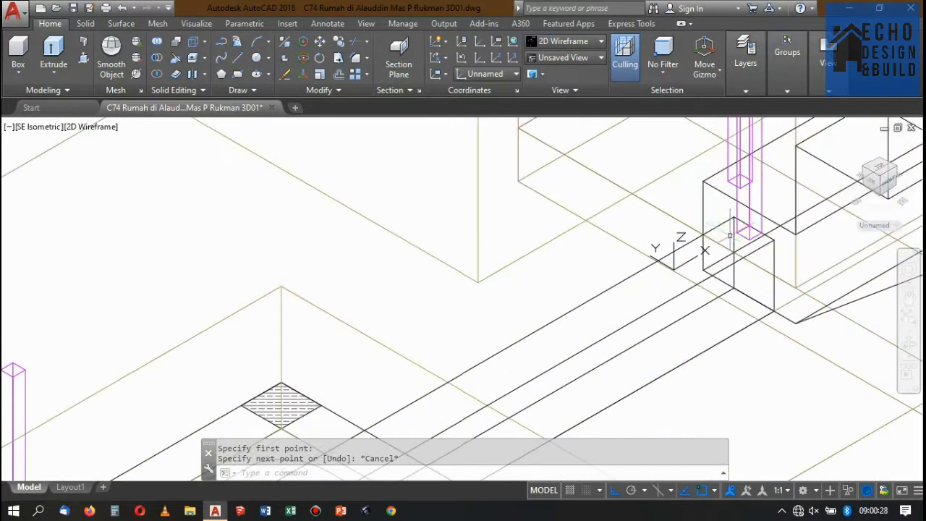
left_click(743, 252)
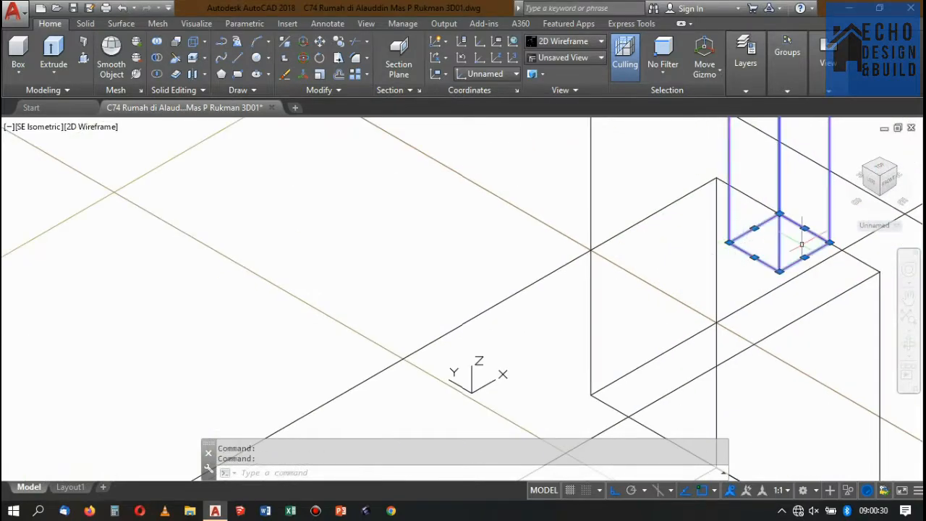
type("m")
key("Return")
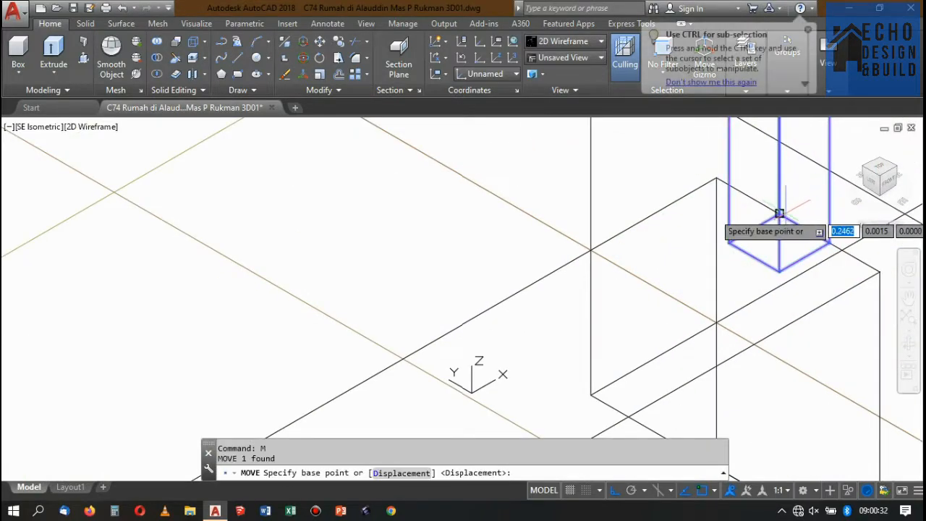
left_click(783, 202)
left_click(721, 217)
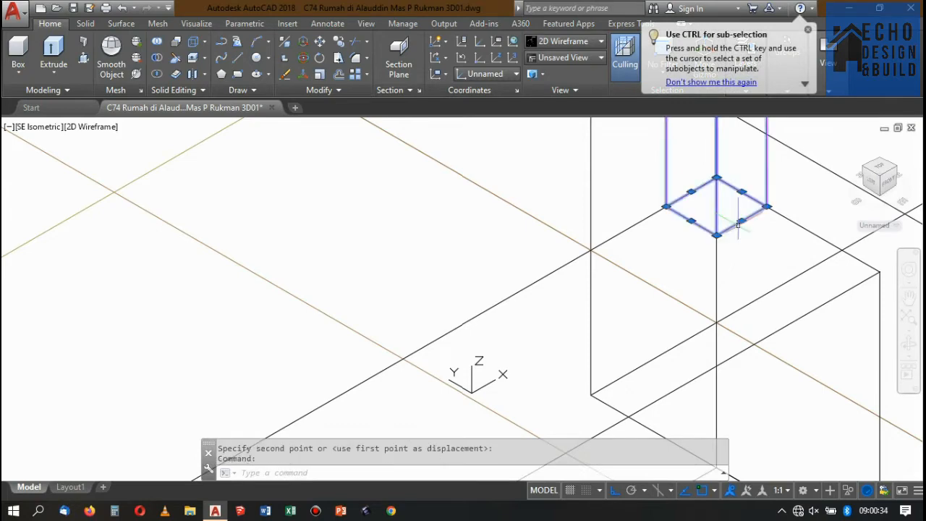
Move the stair-side end post one post width inward along the curb's end edge.
key("Return")
scroll(716, 177, "up", 4)
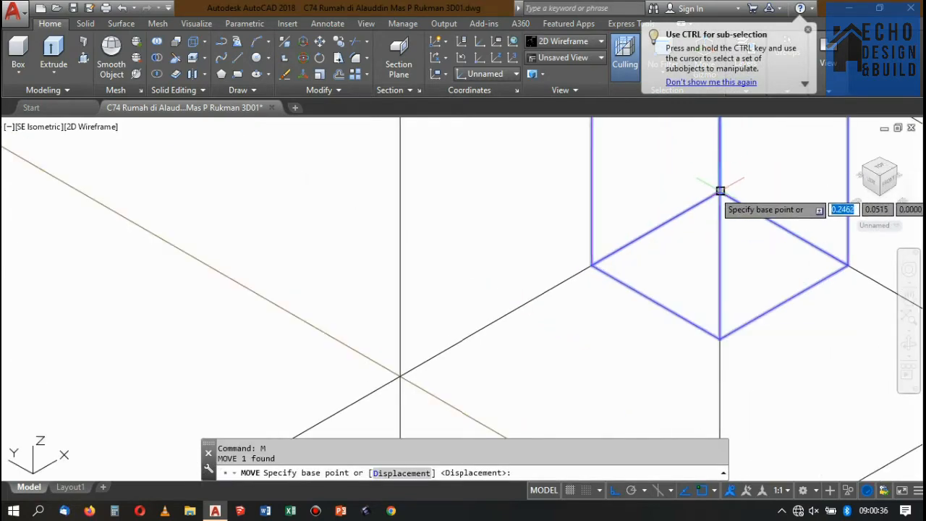
left_click(720, 192)
left_click(859, 269)
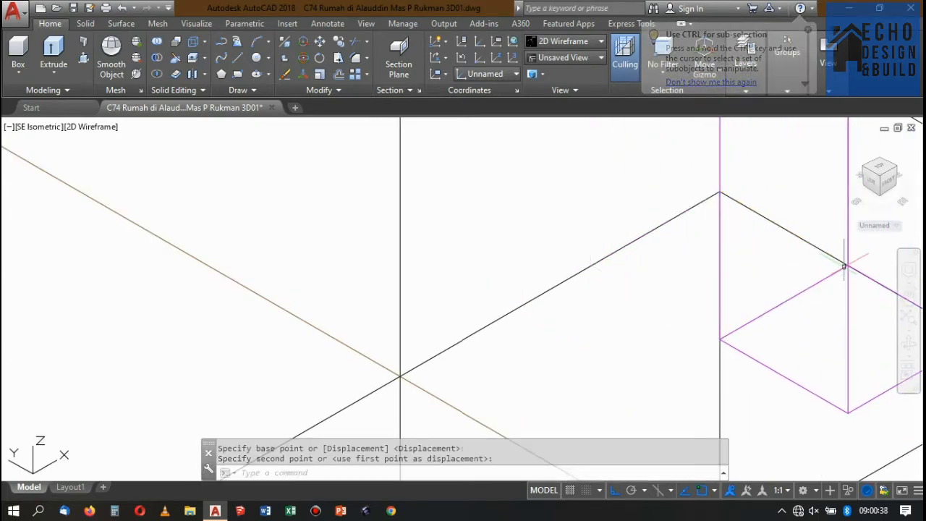
scroll(757, 243, "down", 5)
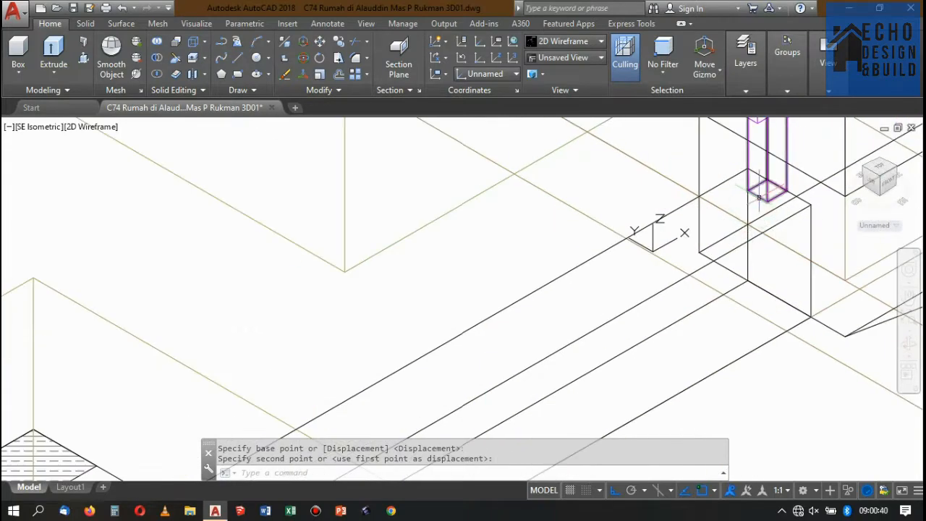
Draw a line along the curb's top from the stair-side end post's base corner to the corner post's facing base corner.
type("l")
key("Return")
left_click(775, 190)
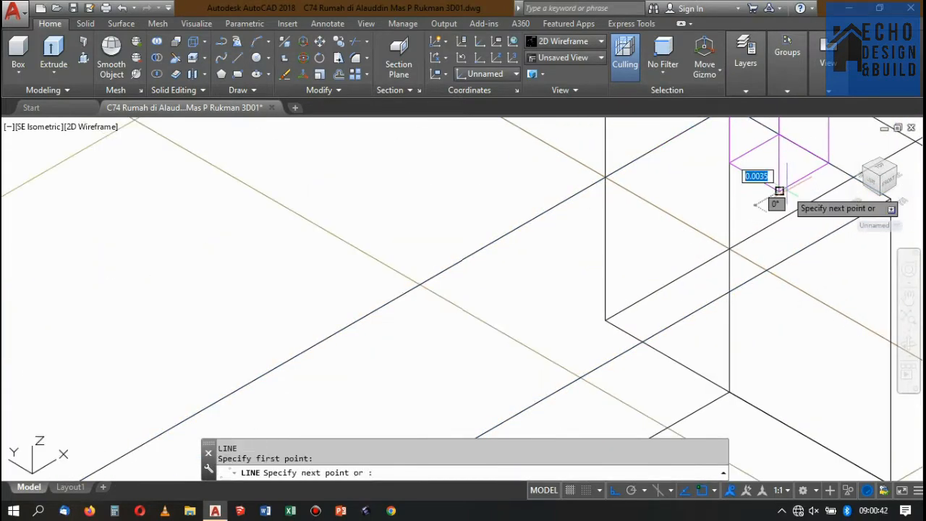
middle_click_drag(775, 189, 808, 149)
scroll(808, 149, "down", 3)
scroll(589, 269, "up", 6)
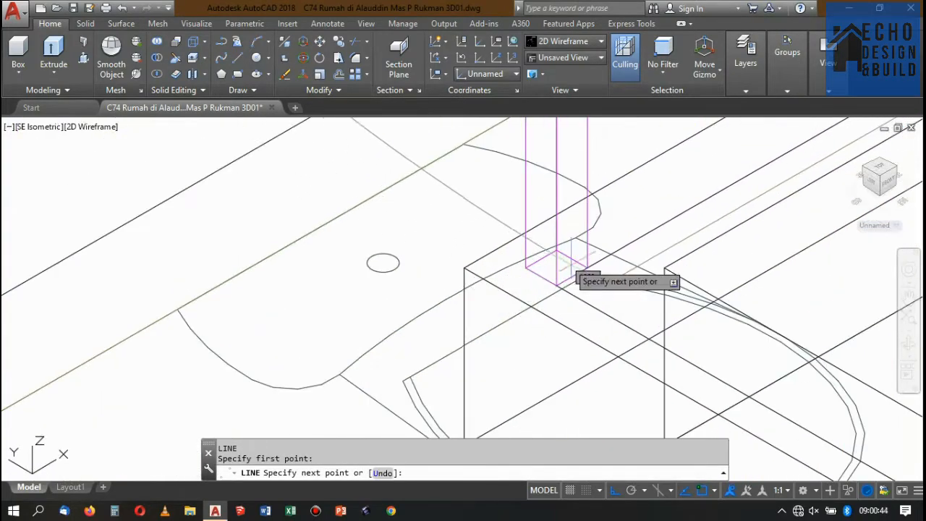
left_click(588, 272)
scroll(572, 273, "down", 2)
key("Return")
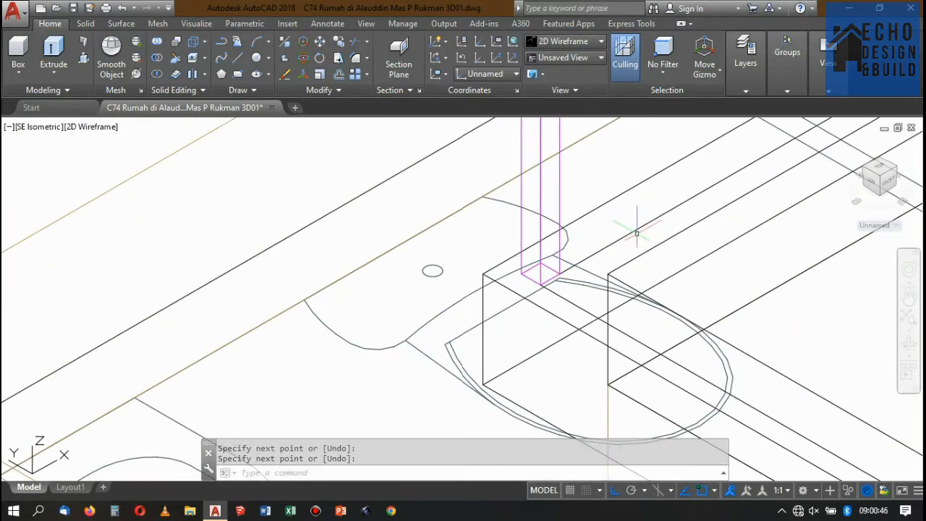
List the properties of the line between the end post and the corner post to read its length.
type("ls")
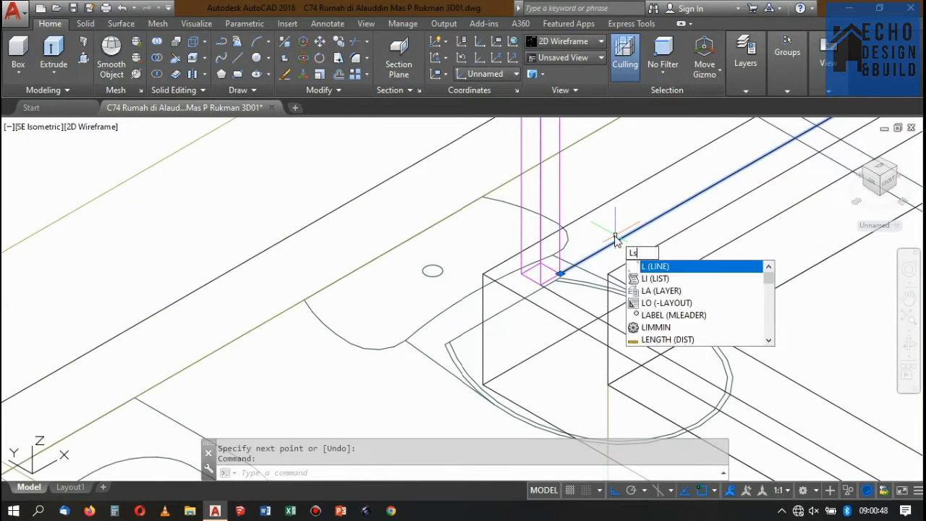
key("Return")
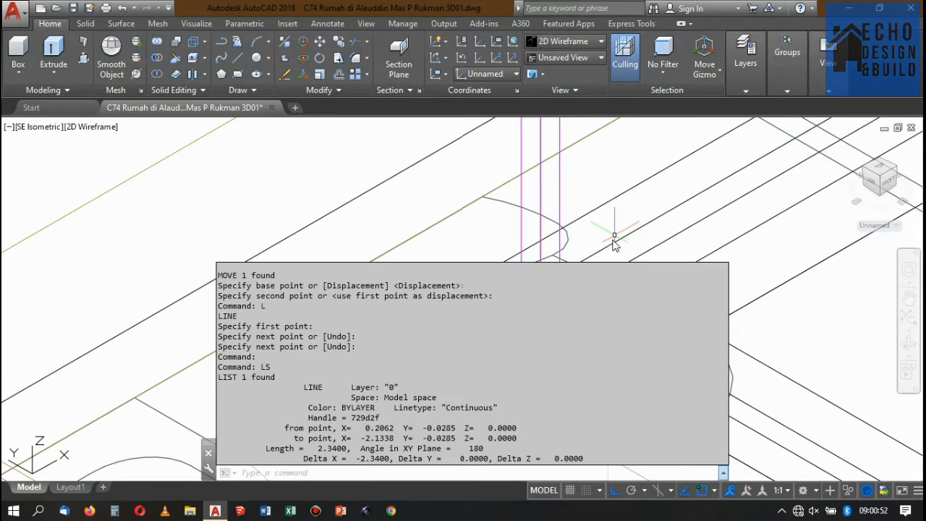
key("Escape")
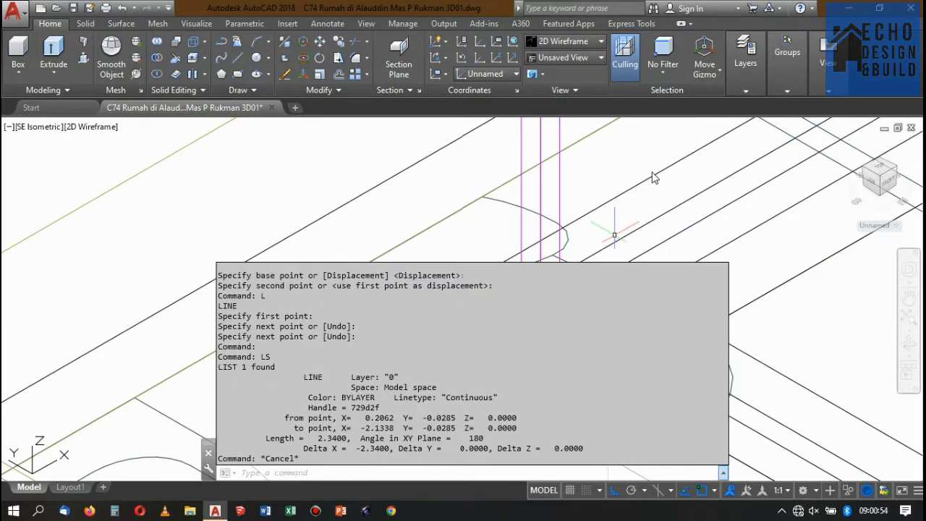
Copy the stair-side end post from its base edge midpoint to the midpoint of the joining line, 1.19 along the curb.
scroll(615, 181, "down", 6)
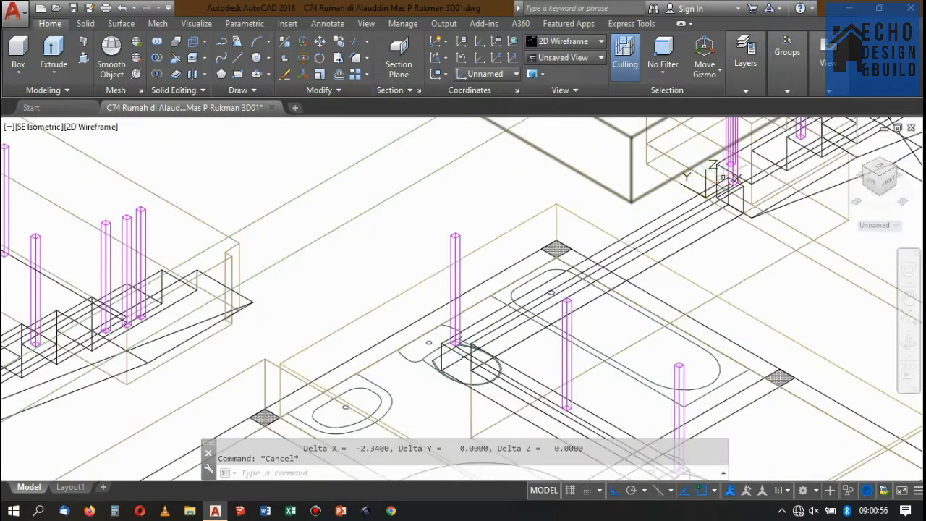
scroll(735, 180, "up", 6)
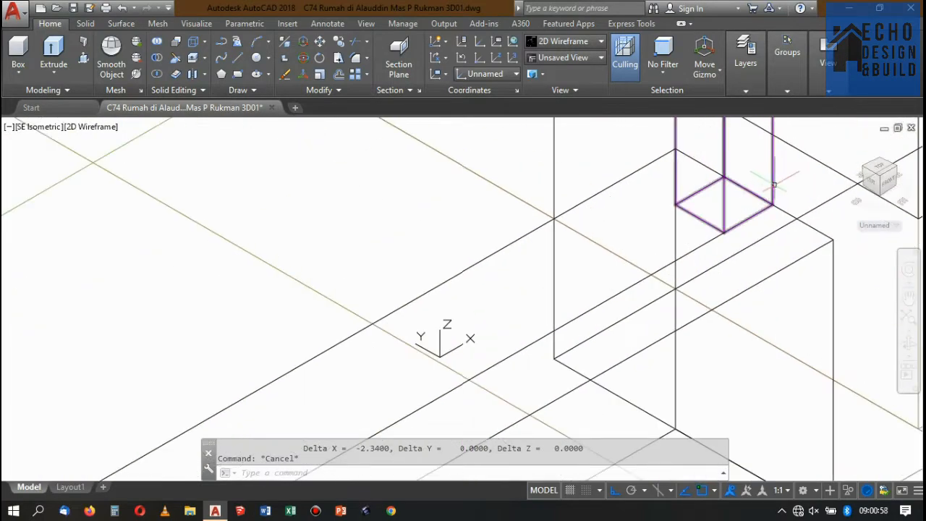
left_click(769, 187)
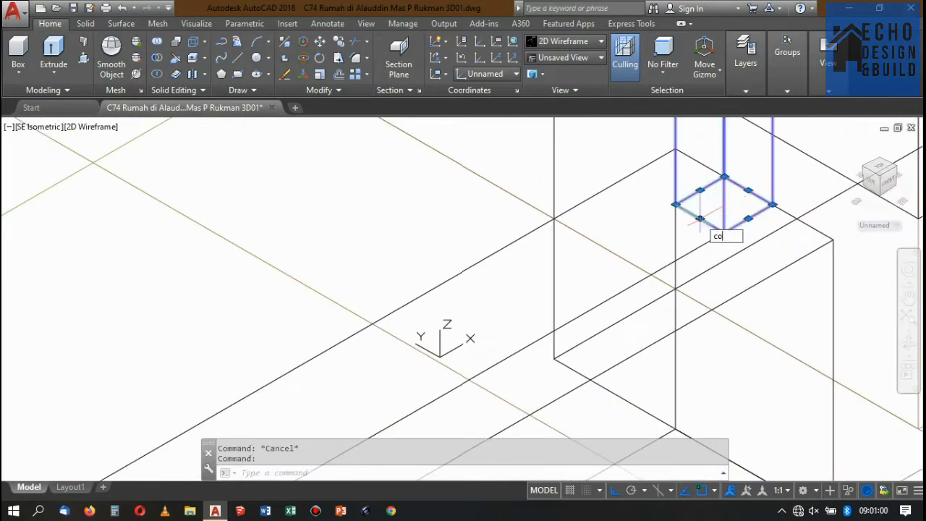
type("co")
key("Return")
scroll(723, 221, "up", 4)
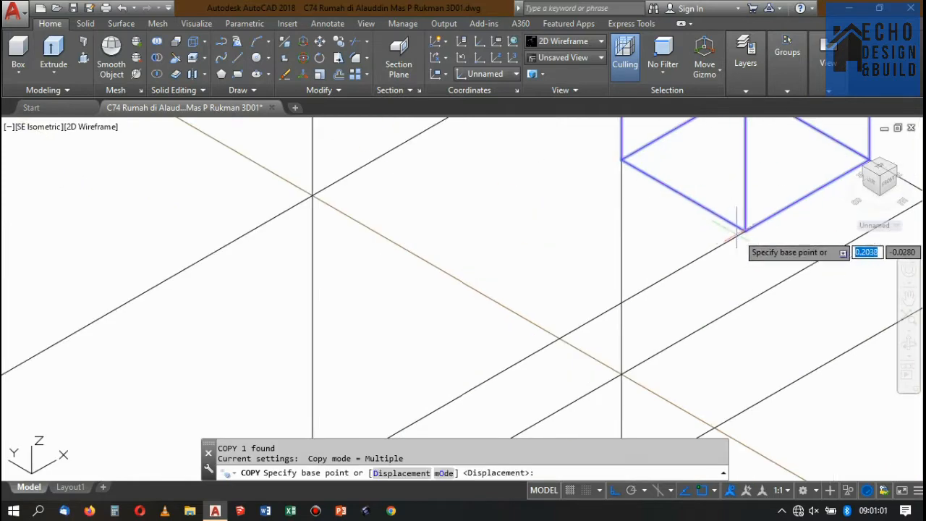
left_click(806, 194)
scroll(767, 173, "down", 6)
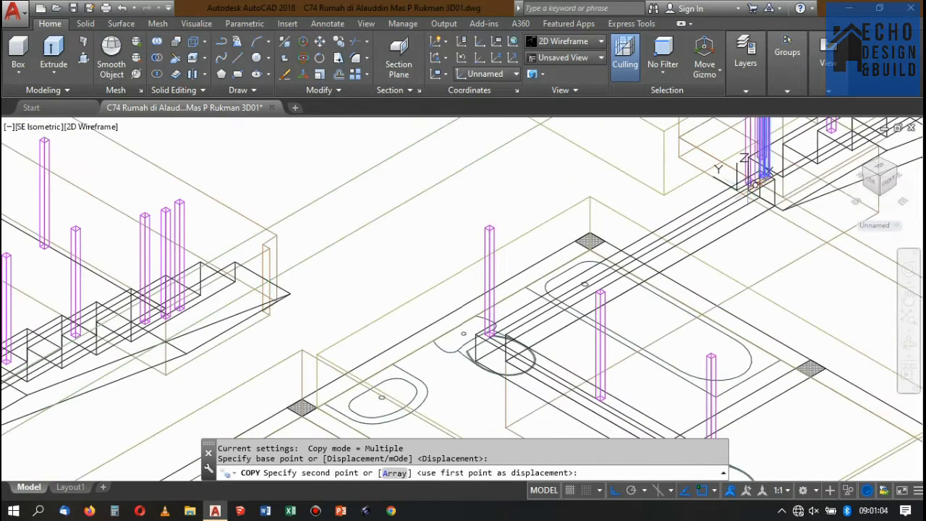
scroll(631, 239, "up", 6)
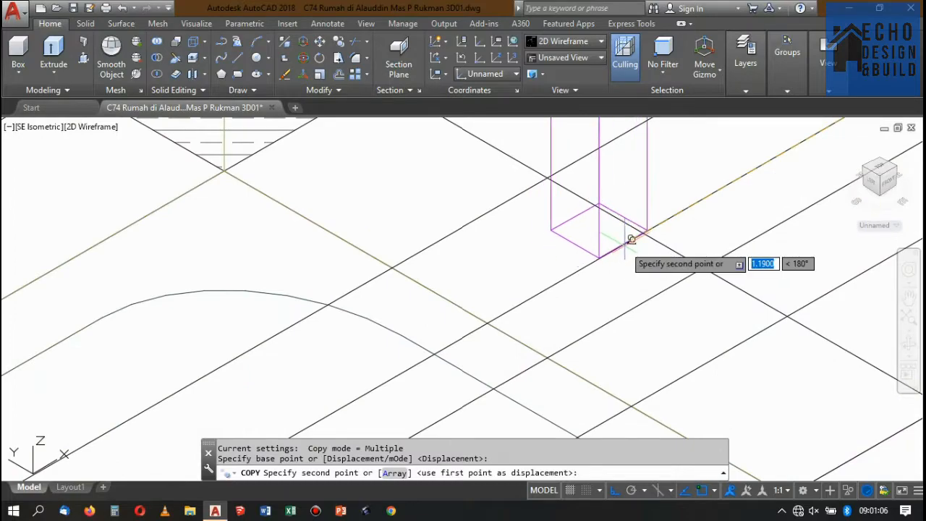
left_click(631, 239)
scroll(631, 236, "down", 6)
key("Return")
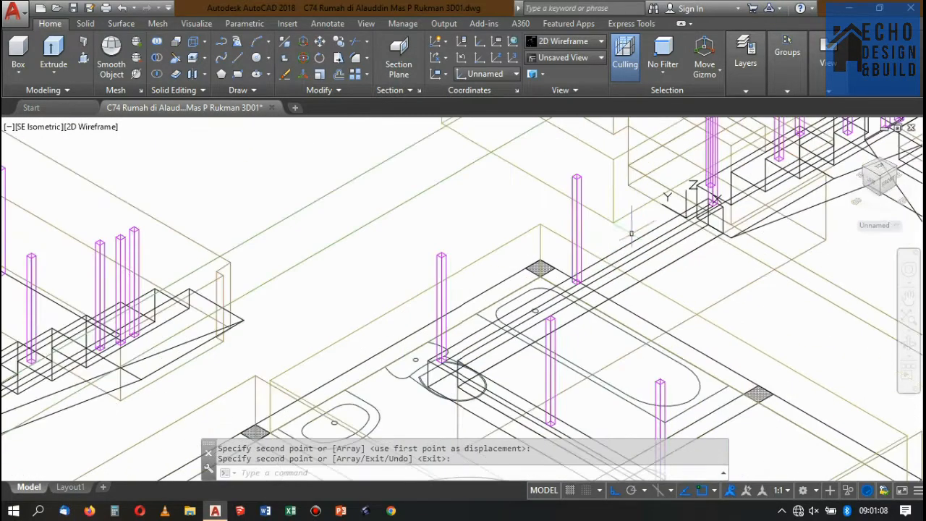
Delete the line joining the stair-side end post and the corner post.
scroll(631, 233, "up", 3)
key("Return")
left_click(627, 257)
key("Delete")
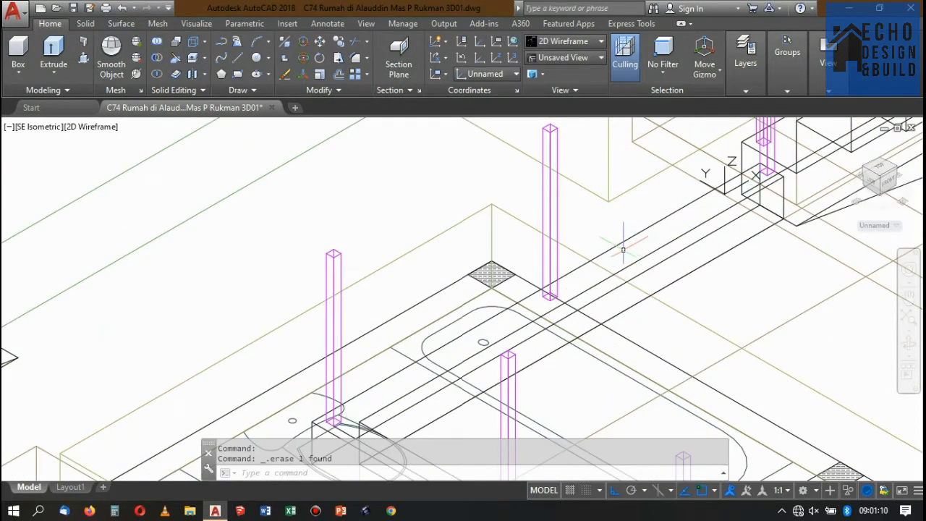
Draw a line from the copied middle post's base corner to the stair-side end post's facing base corner.
scroll(627, 250, "down", 3)
scroll(606, 259, "up", 3)
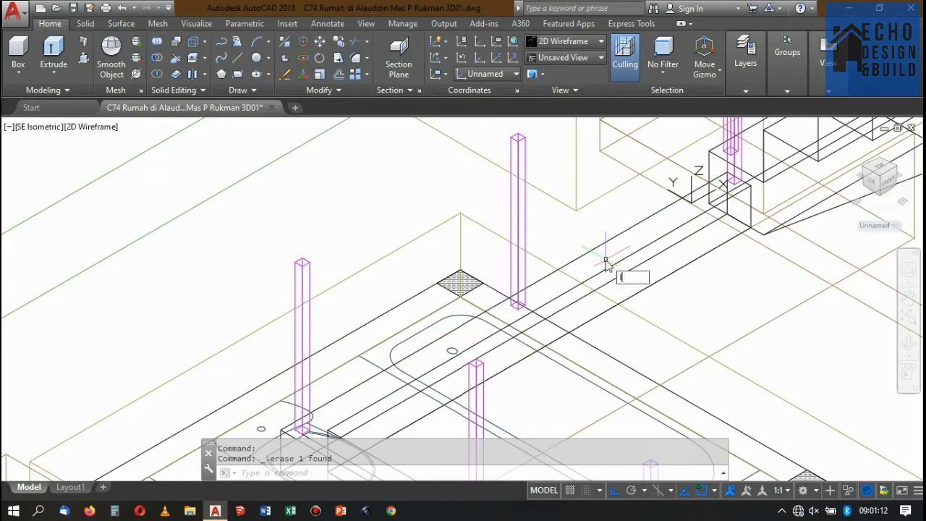
type("l")
key("Return")
scroll(550, 298, "up", 3)
left_click(489, 321)
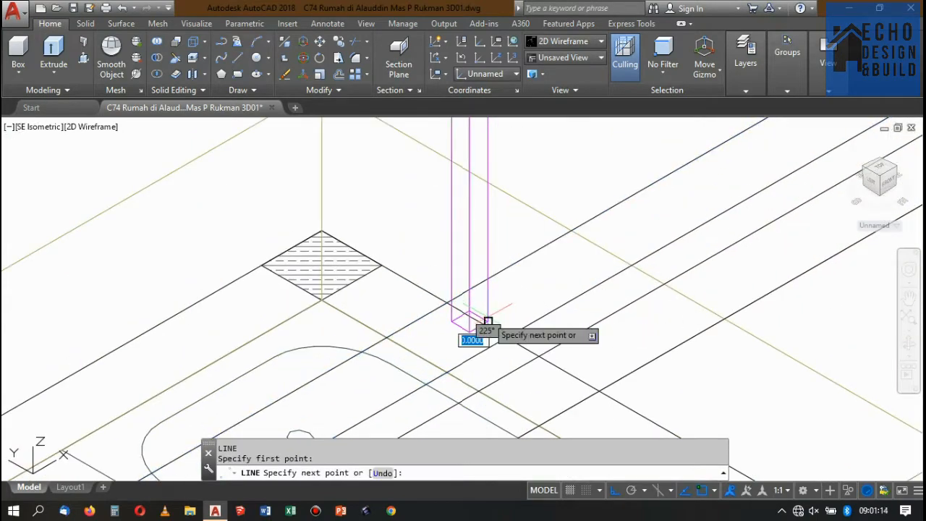
scroll(621, 231, "down", 3)
scroll(651, 232, "up", 5)
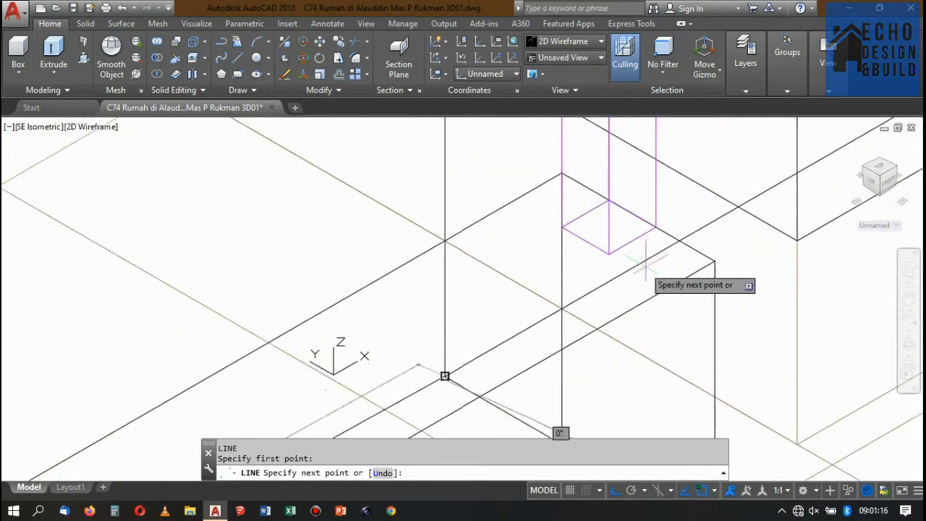
left_click(608, 252)
scroll(610, 239, "up", 2)
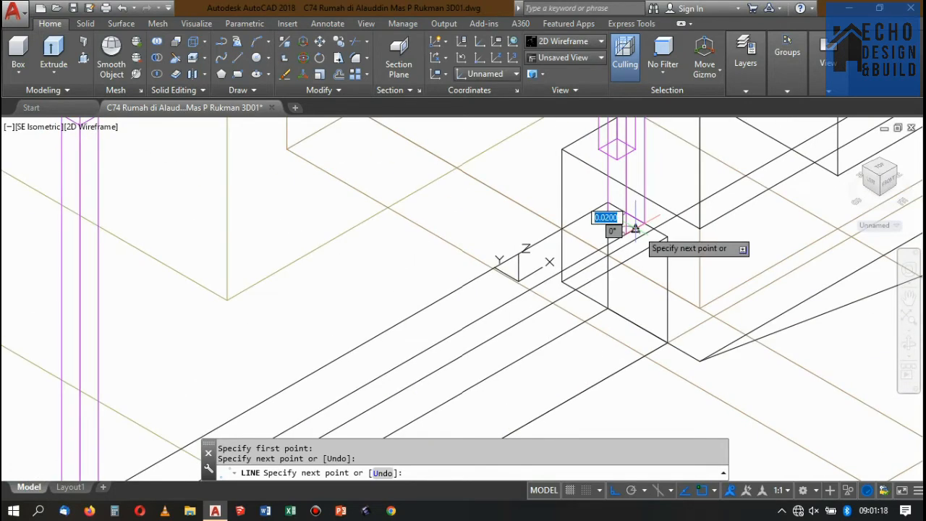
key("Return")
List the properties of the line between the middle post and the stair-side end post to check the gap.
left_click(589, 256)
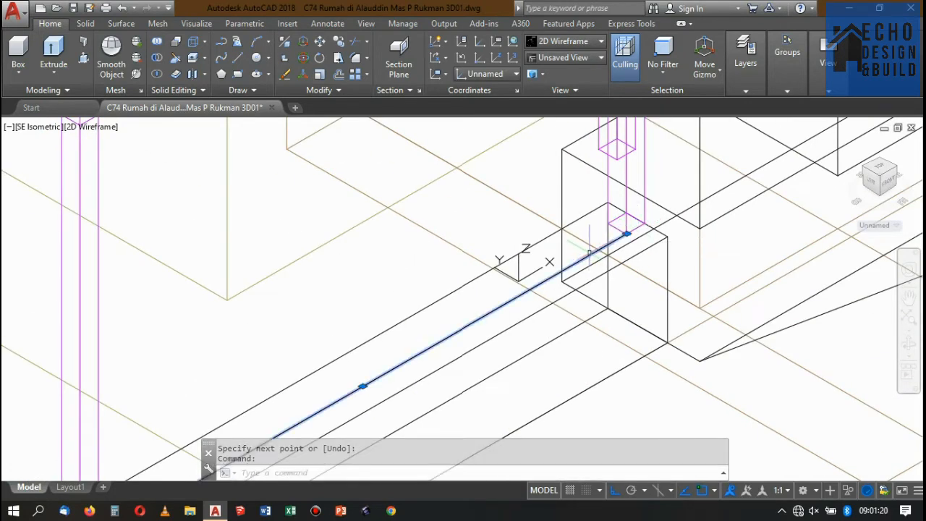
type("LS")
key("Return")
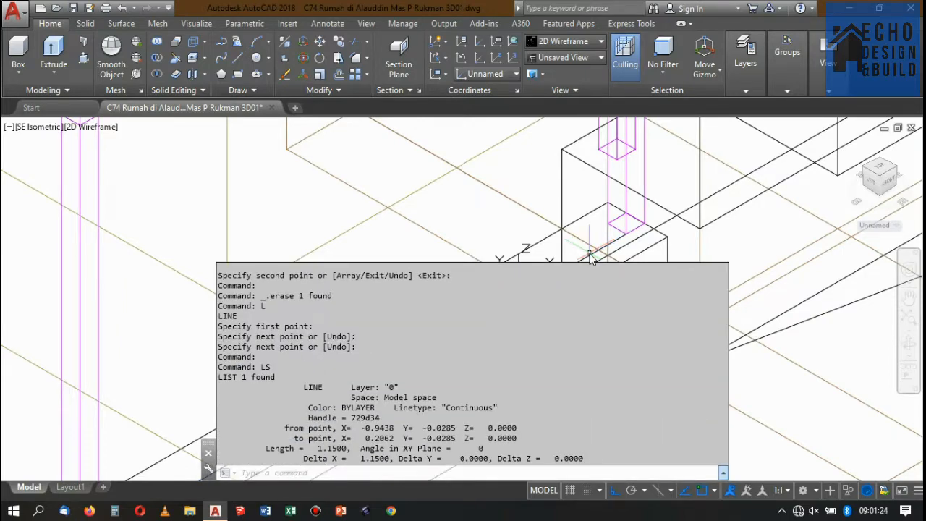
key("Escape")
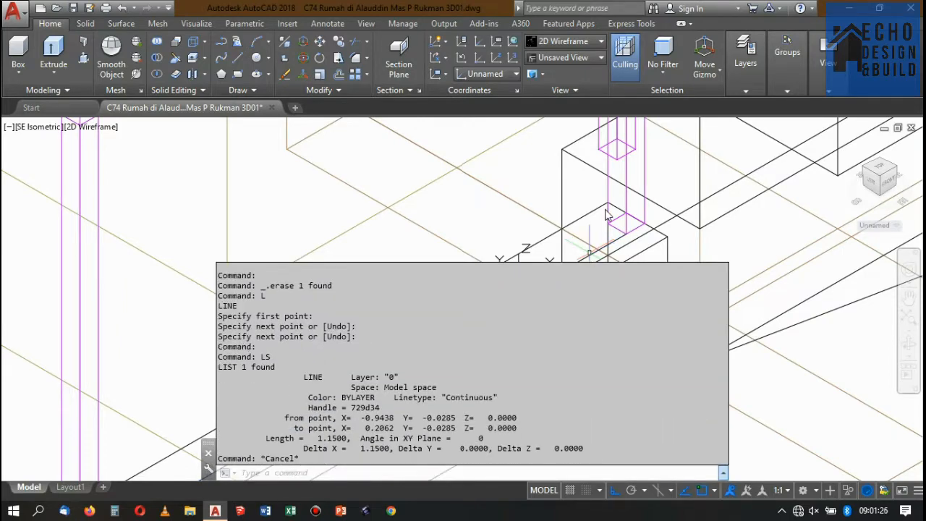
Copy the middle post of the void curb's longer arm 1 unit along the curb toward the stair.
scroll(510, 188, "down", 3)
scroll(533, 213, "up", 5)
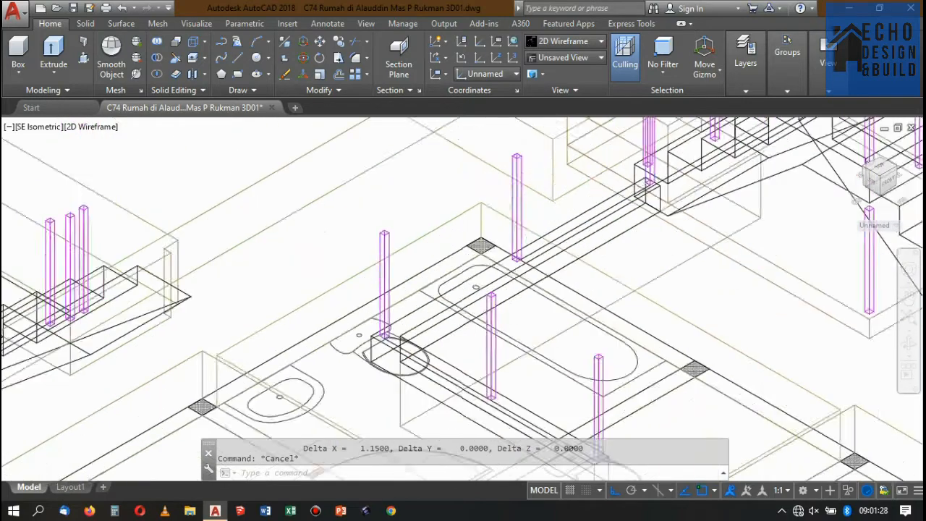
left_click(533, 214)
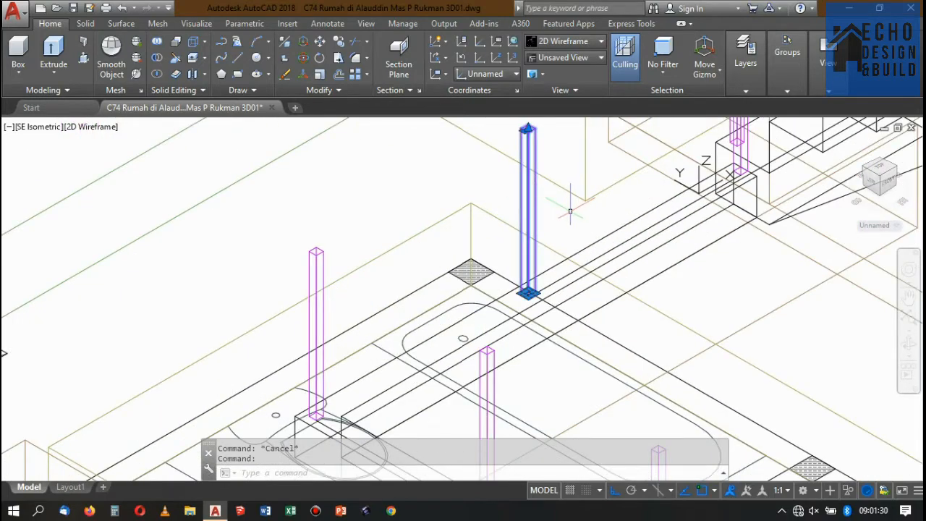
type("co")
key("space")
scroll(562, 224, "up", 4)
left_click(568, 245)
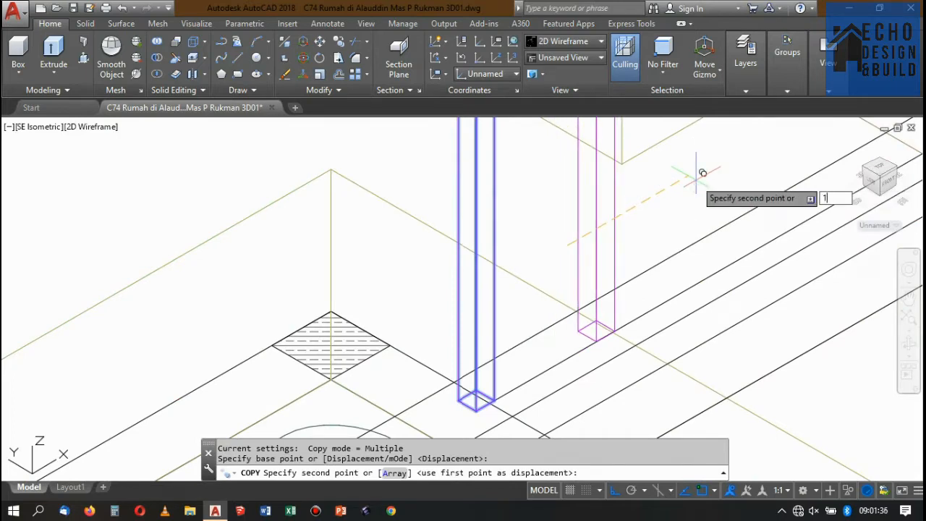
type("1")
key("Return")
scroll(684, 207, "down", 5)
key("Return")
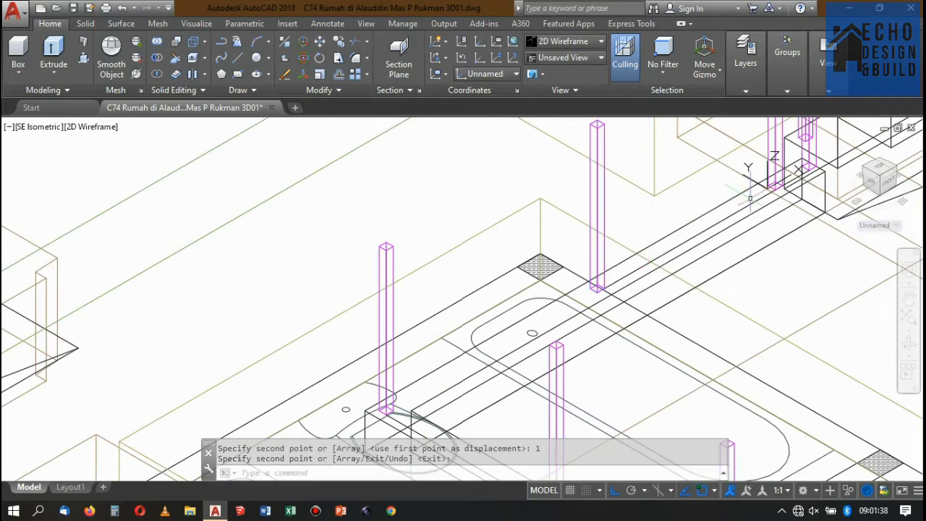
Move the middle post and its stair-side copy 0.5 along the curb toward the corner post.
scroll(767, 167, "down", 3)
scroll(753, 188, "up", 6)
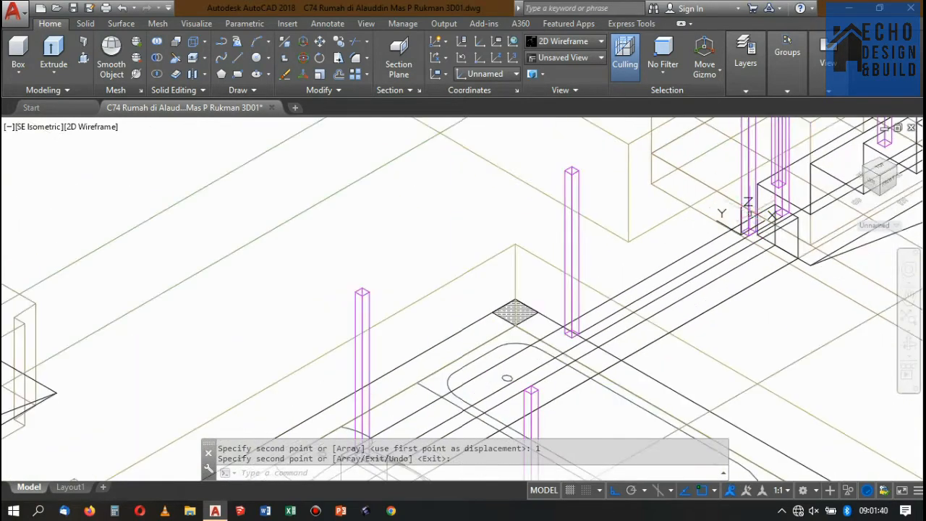
scroll(665, 215, "down", 5)
scroll(673, 217, "up", 8)
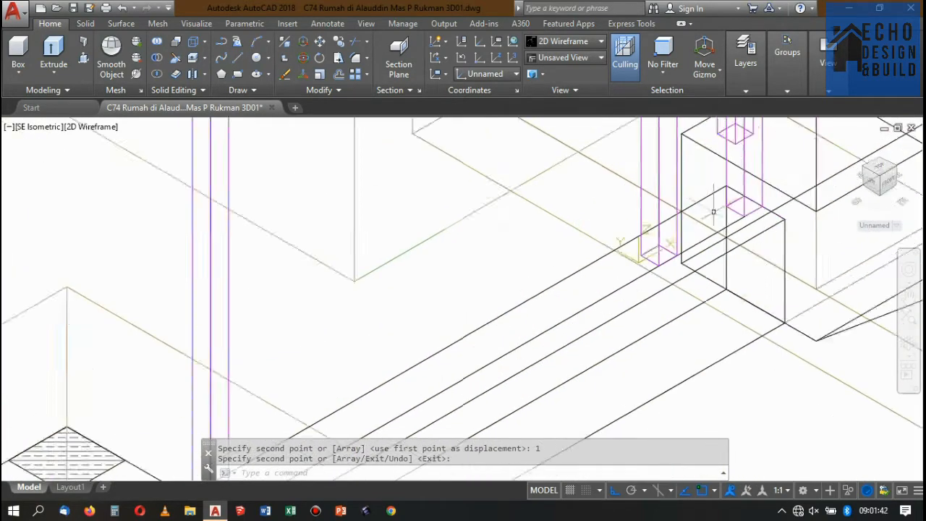
key("Return")
scroll(654, 238, "down", 6)
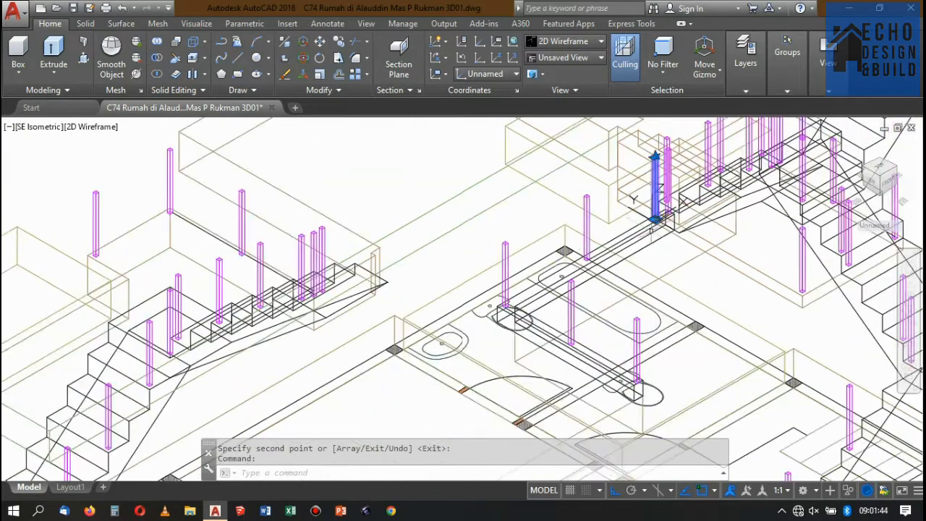
scroll(598, 227, "up", 3)
left_click(587, 209)
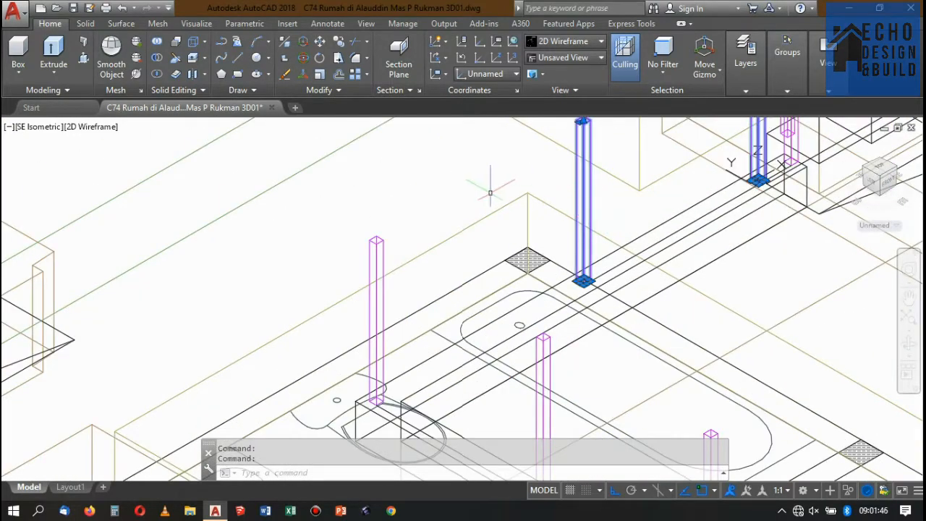
type("m")
key("Return")
left_click(500, 165)
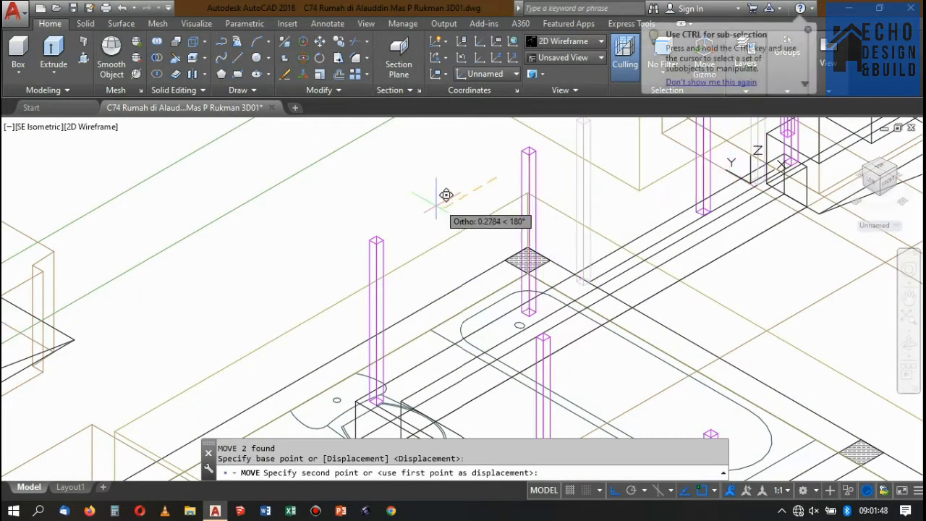
type("0.5")
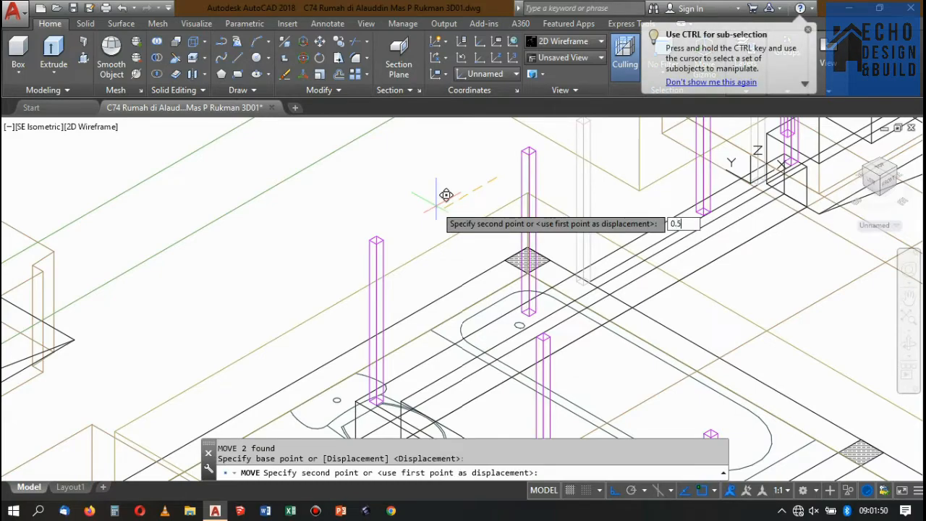
key("Return")
scroll(435, 201, "down", 3)
scroll(560, 176, "up", 2)
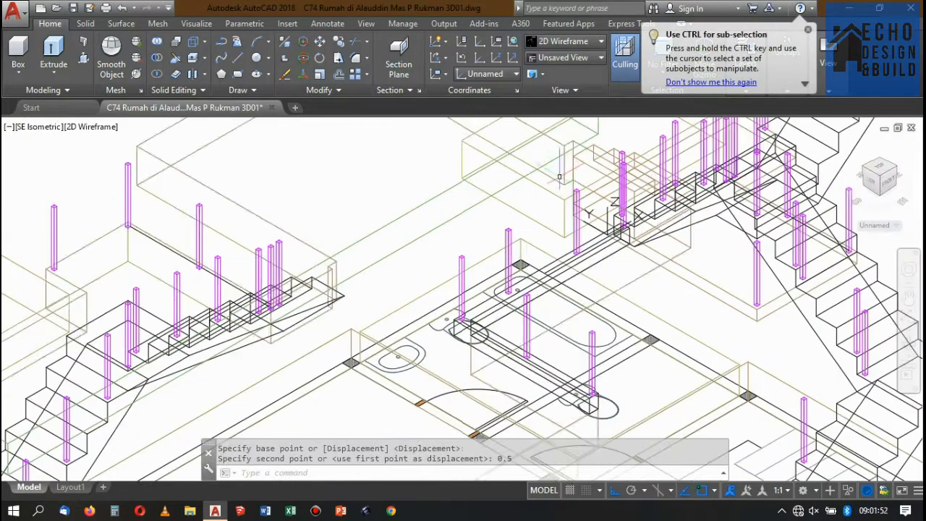
Switch the visual style to Conceptual and examine the post spacing along the L-shaped void curb.
left_click(563, 41)
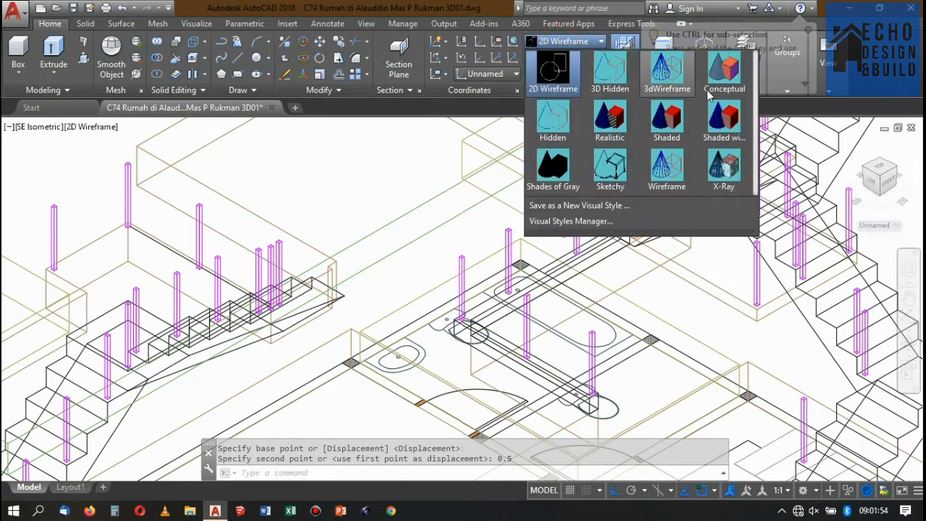
left_click(722, 74)
scroll(576, 220, "up", 2)
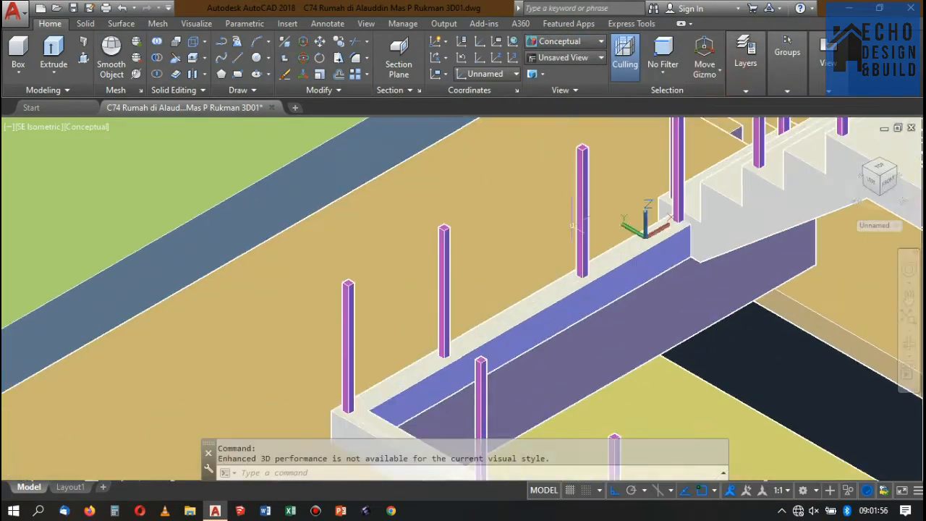
scroll(576, 195, "down", 3)
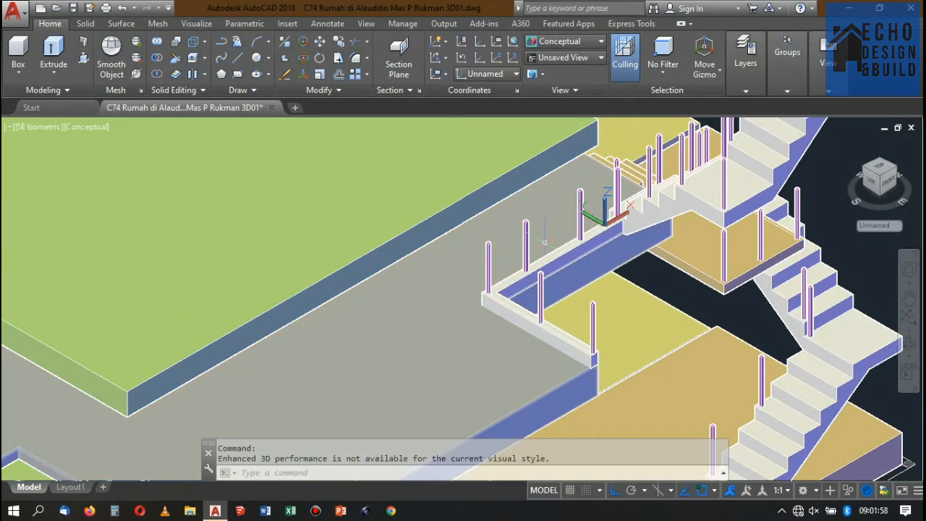
scroll(580, 226, "up", 2)
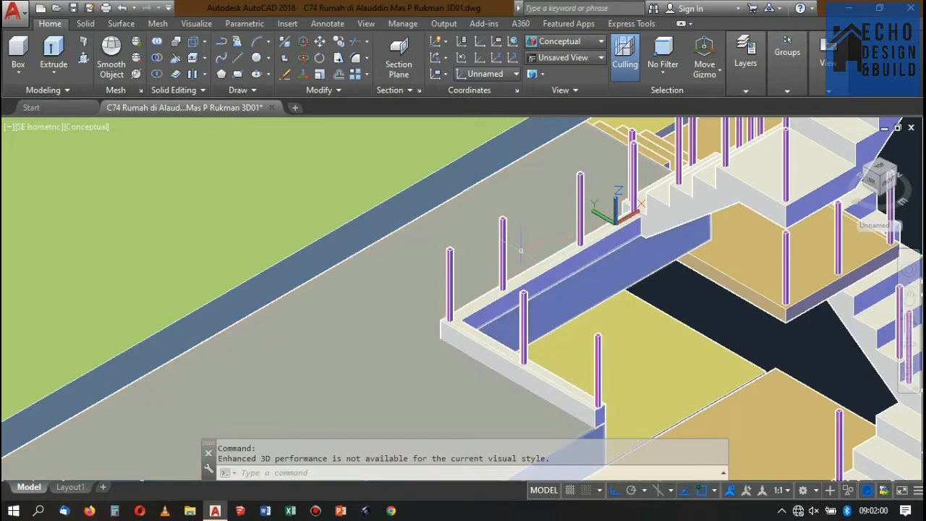
scroll(521, 250, "down", 3)
scroll(554, 232, "up", 2)
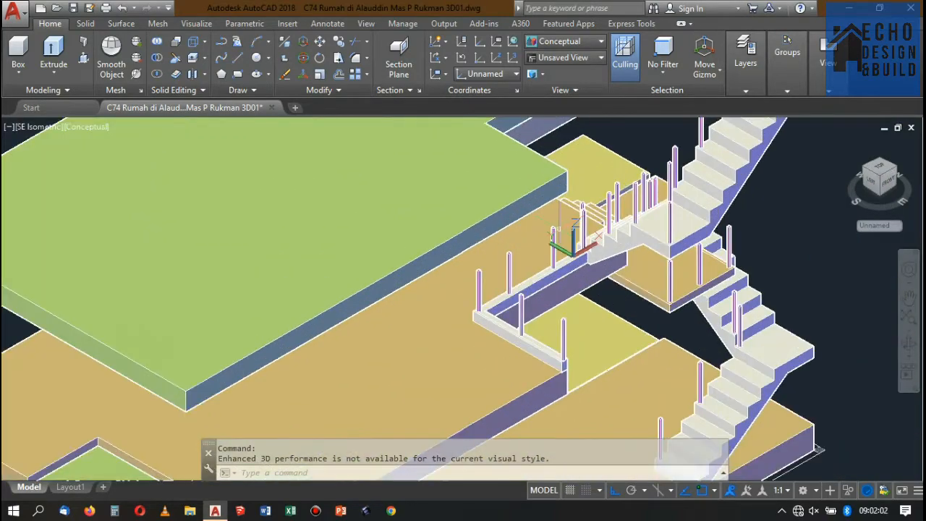
scroll(575, 224, "up", 2)
scroll(601, 217, "down", 4)
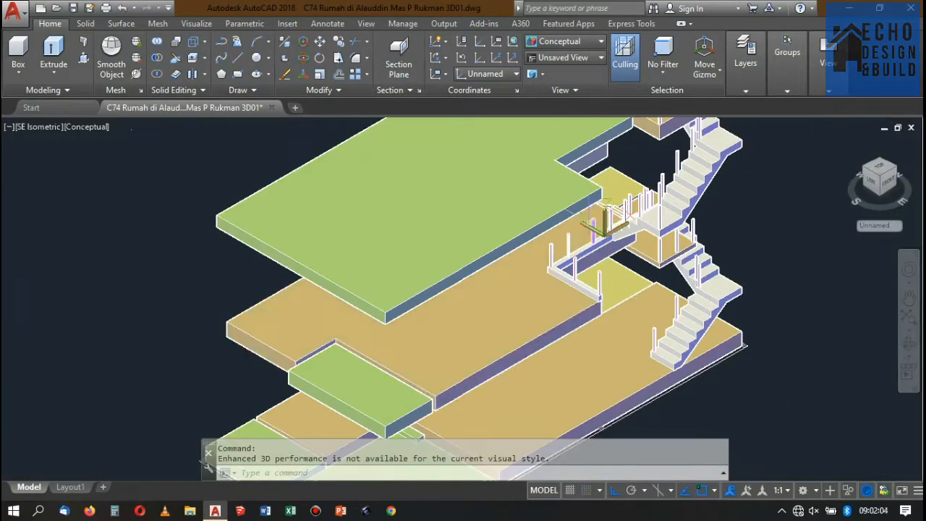
scroll(607, 230, "up", 2)
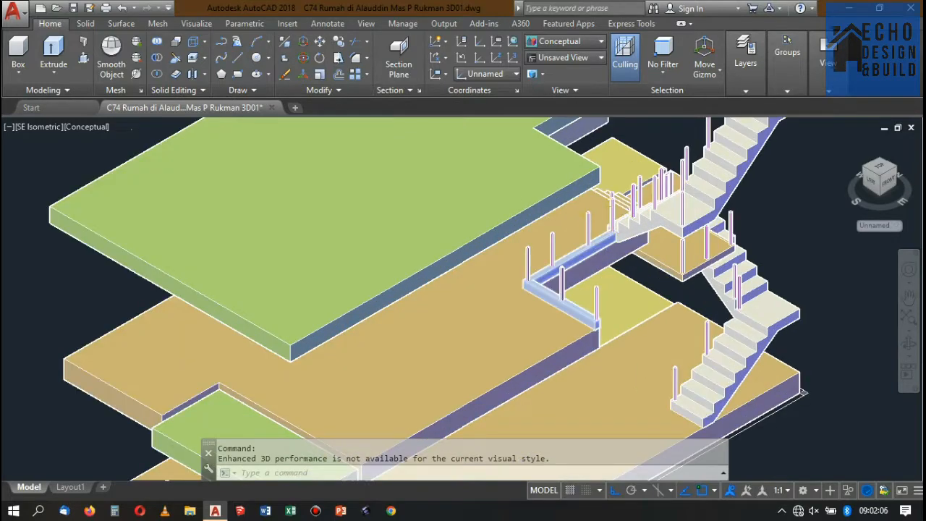
Examine the whole shaded house model, checking the floor slabs, the stairs and the void railing posts together.
scroll(607, 241, "down", 5)
scroll(615, 223, "up", 2)
scroll(608, 221, "down", 3)
scroll(628, 250, "up", 4)
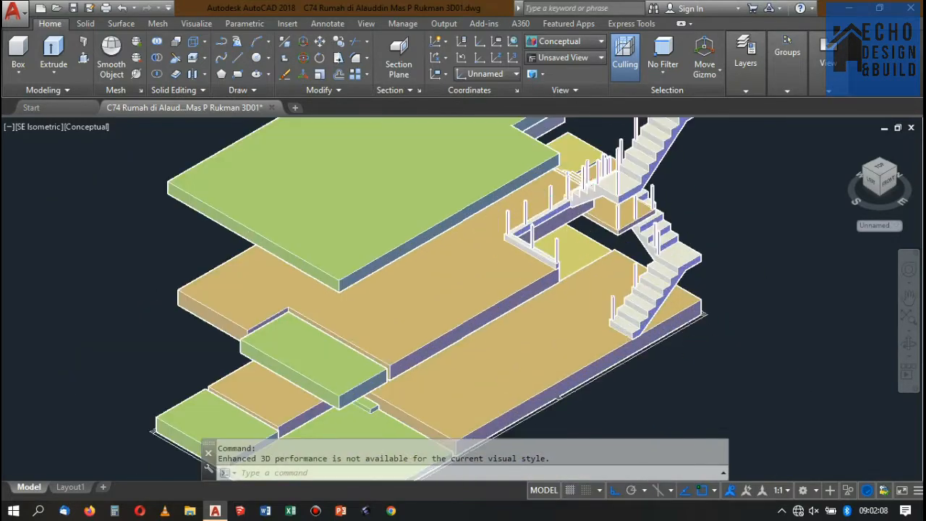
scroll(662, 314, "up", 4)
scroll(623, 297, "down", 6)
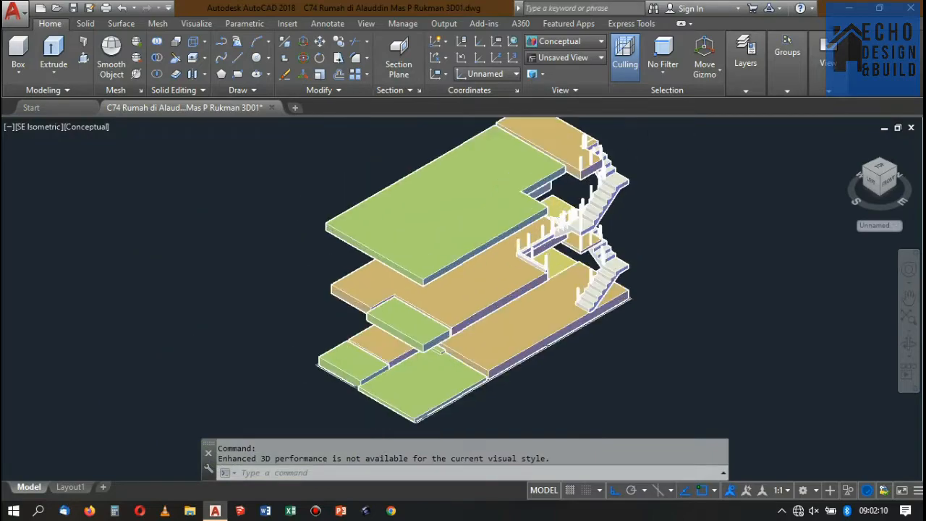
scroll(622, 297, "up", 4)
scroll(553, 225, "down", 4)
scroll(500, 246, "up", 4)
scroll(557, 268, "down", 4)
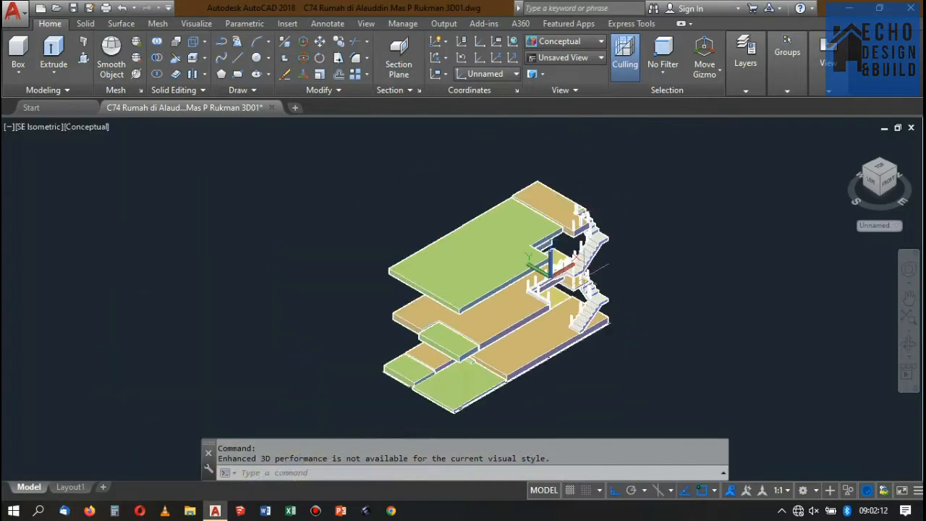
scroll(601, 224, "up", 5)
scroll(575, 226, "down", 6)
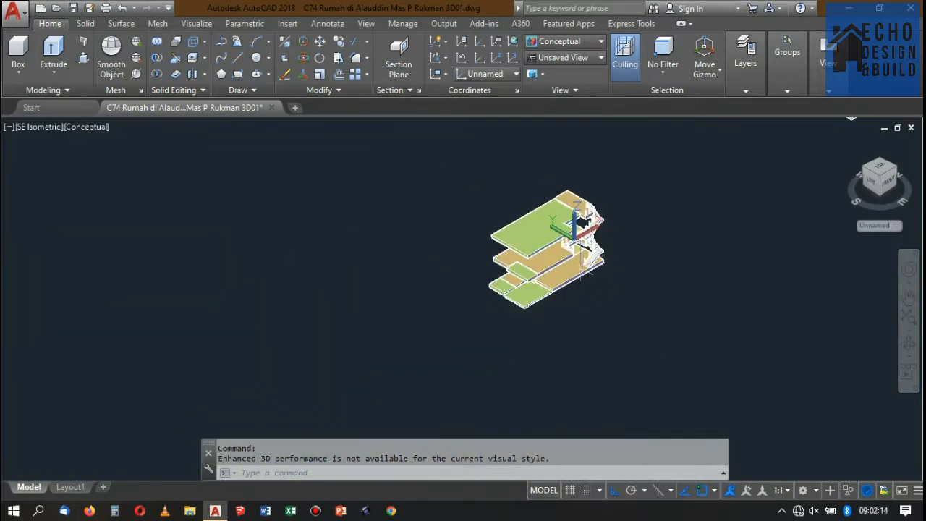
Examine the railing posts on the lowest stair flight and their position relative to the ground floor.
scroll(579, 242, "up", 6)
scroll(579, 243, "down", 2)
scroll(579, 243, "up", 2)
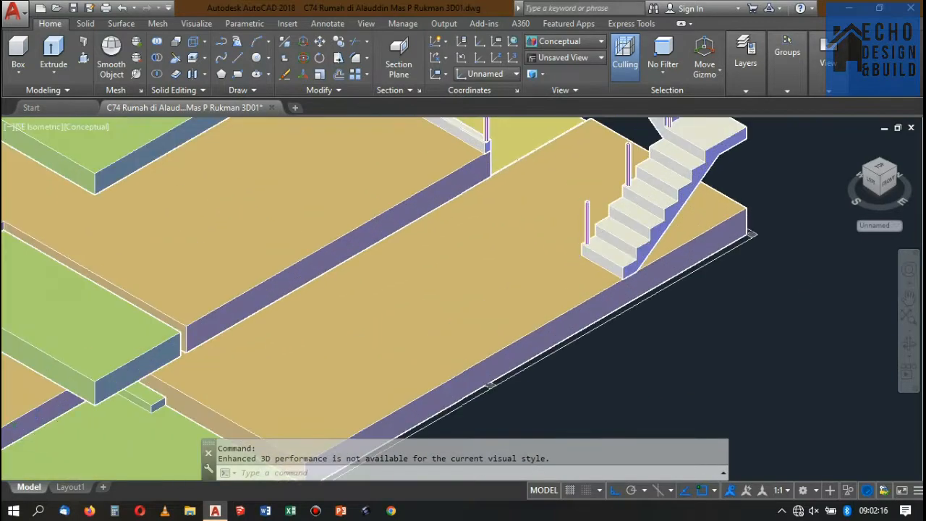
scroll(604, 201, "up", 5)
scroll(604, 201, "down", 5)
scroll(604, 201, "up", 2)
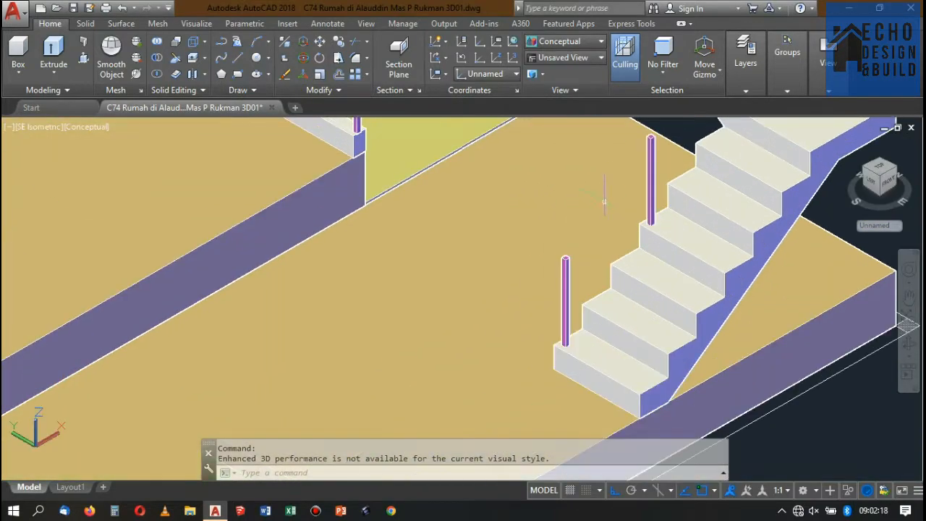
scroll(604, 201, "down", 4)
scroll(639, 190, "up", 2)
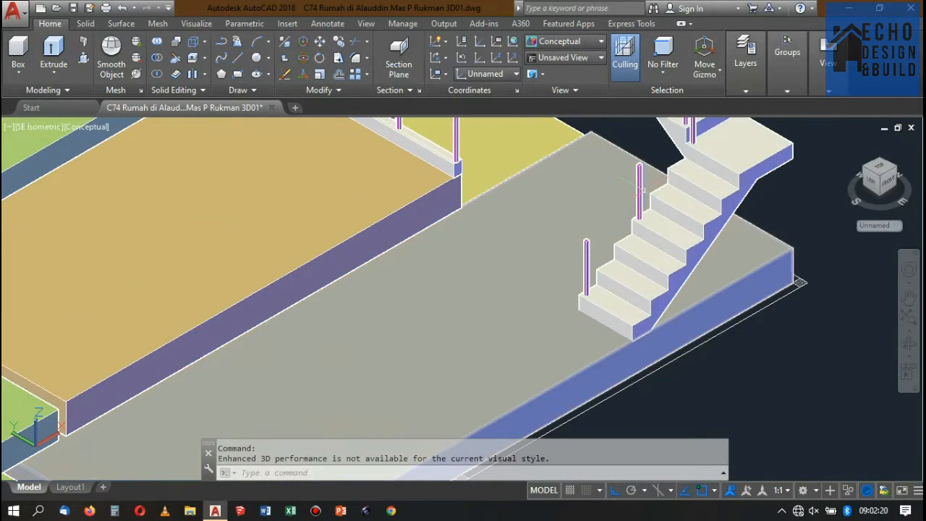
scroll(639, 189, "down", 4)
scroll(639, 190, "up", 4)
scroll(601, 207, "down", 5)
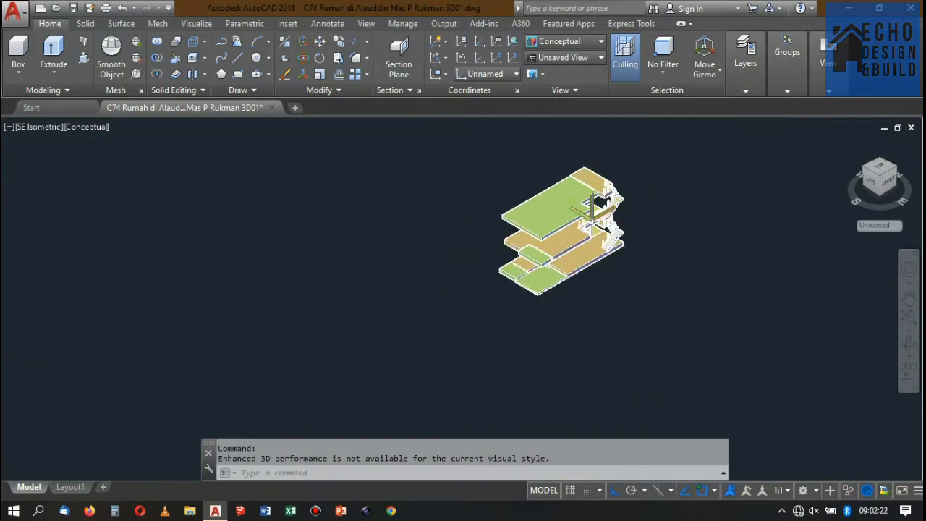
scroll(608, 159, "up", 3)
Return the visual style to 2D Wireframe.
left_click(548, 42)
left_click(549, 94)
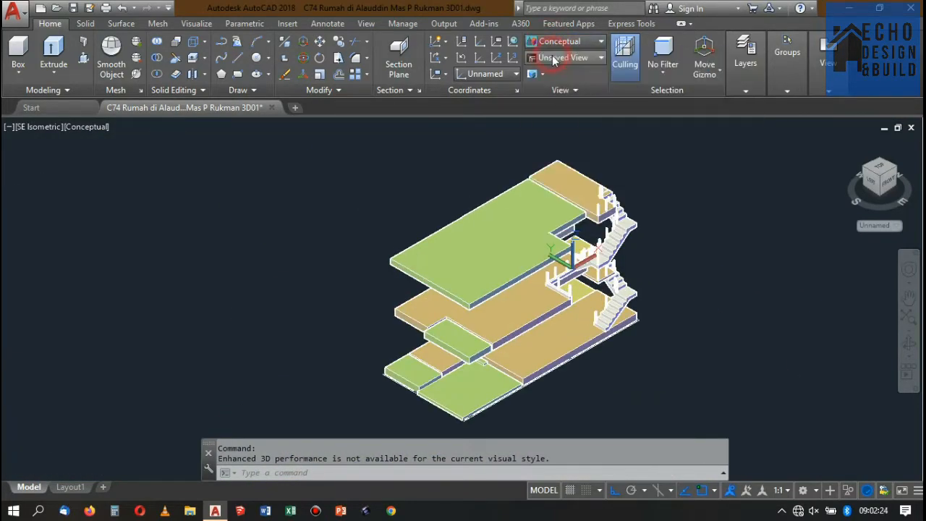
scroll(569, 177, "down", 3)
scroll(569, 175, "up", 6)
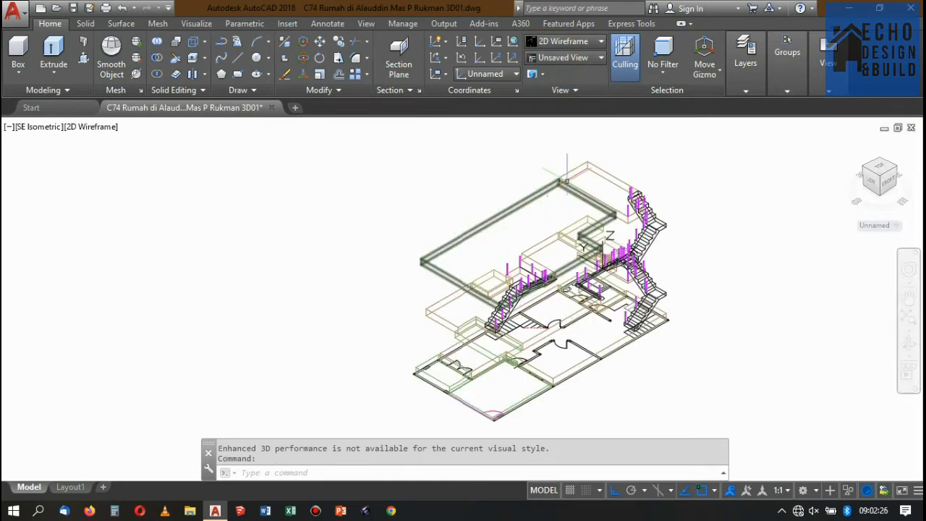
Delete the four slabs of the upper two floor levels.
left_click(576, 214)
left_click(544, 138)
scroll(544, 138, "down", 5)
scroll(562, 226, "up", 3)
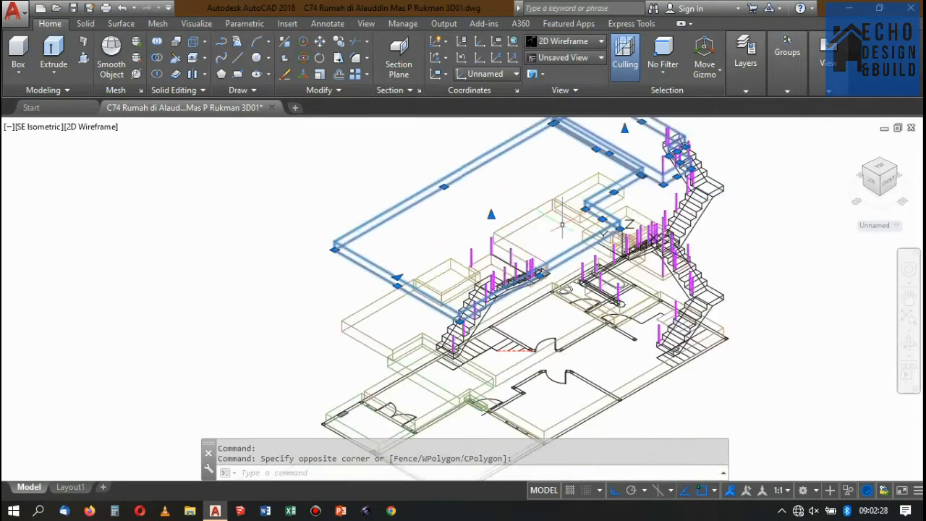
left_click(559, 217)
left_click(543, 174)
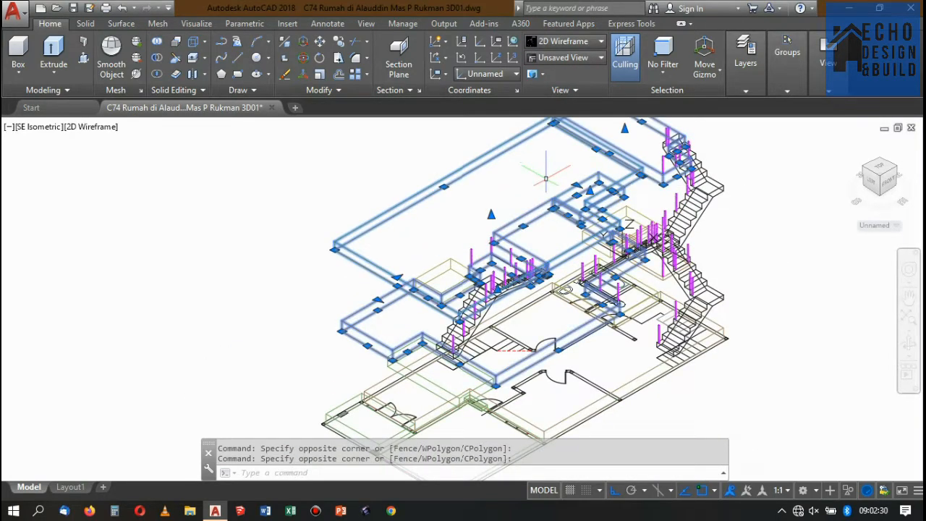
key("Delete")
scroll(546, 177, "down", 3)
scroll(499, 254, "up", 6)
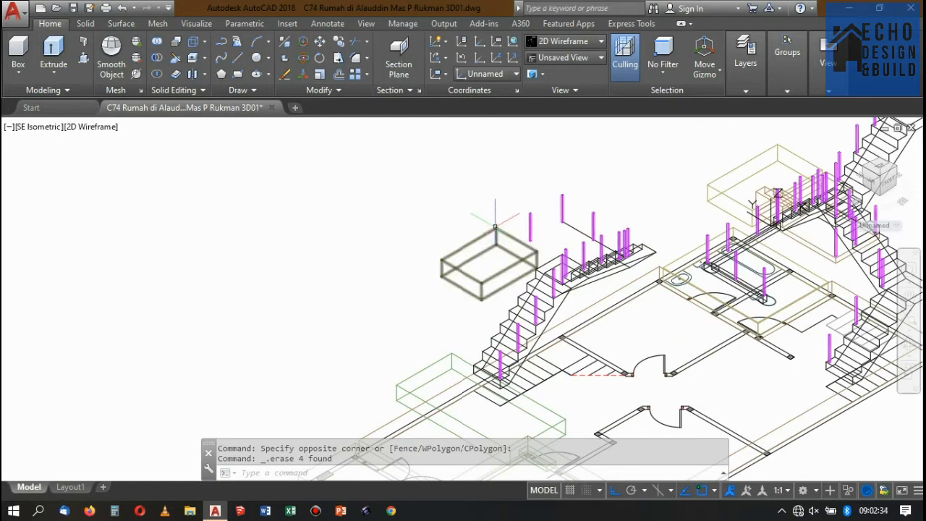
Undo the deletion of the four upper floor slabs.
key("ctrl+z")
key("ctrl+z")
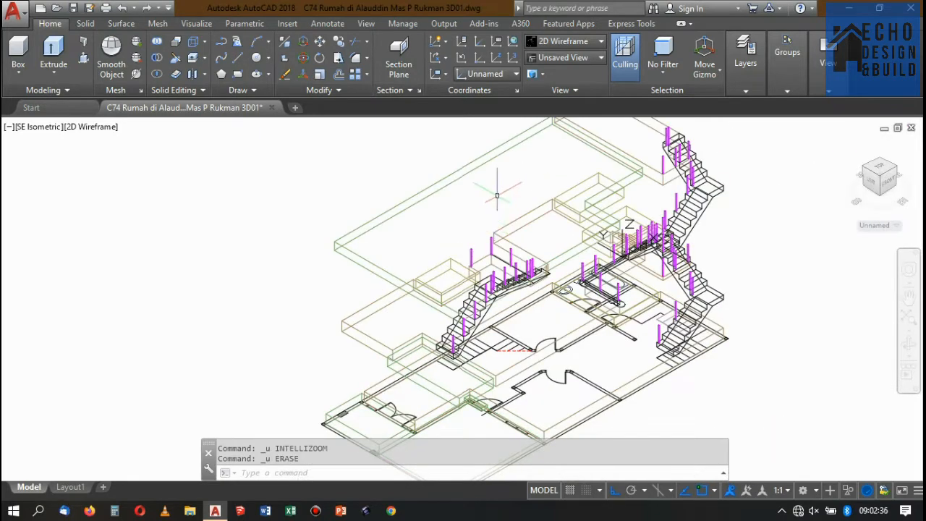
scroll(492, 207, "down", 4)
scroll(613, 148, "up", 5)
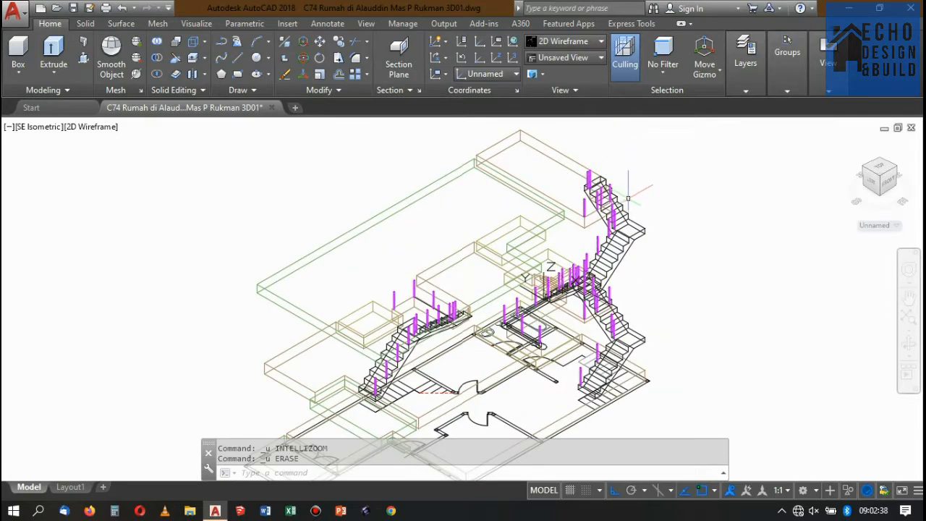
scroll(623, 181, "down", 2)
scroll(520, 290, "up", 4)
scroll(588, 261, "down", 2)
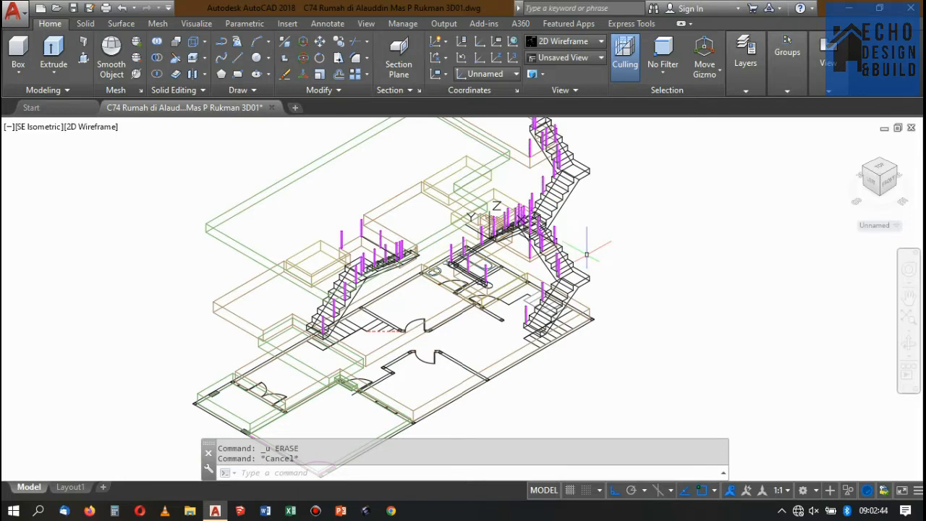
scroll(615, 231, "up", 2)
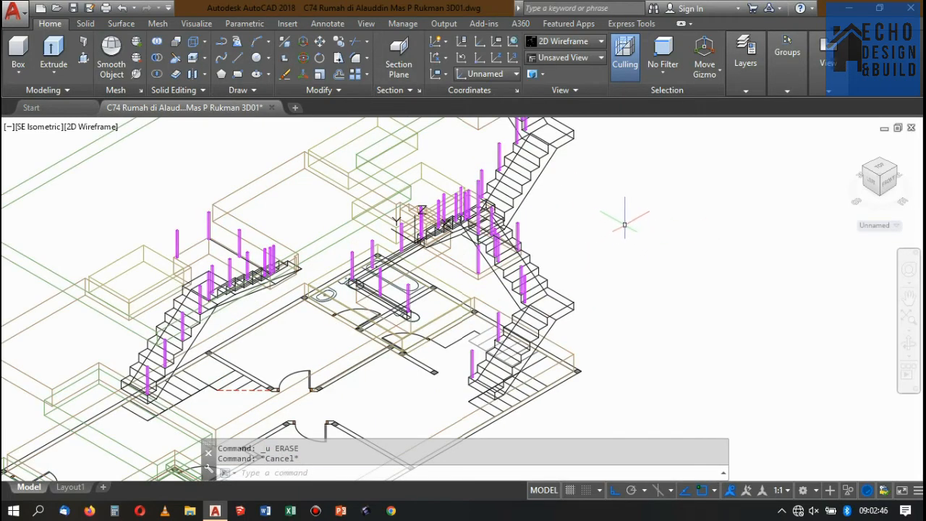
Start a 3D polyline from the top-edge midpoint of the lowest stair post to the matching midpoint on the second post.
scroll(558, 278, "up", 2)
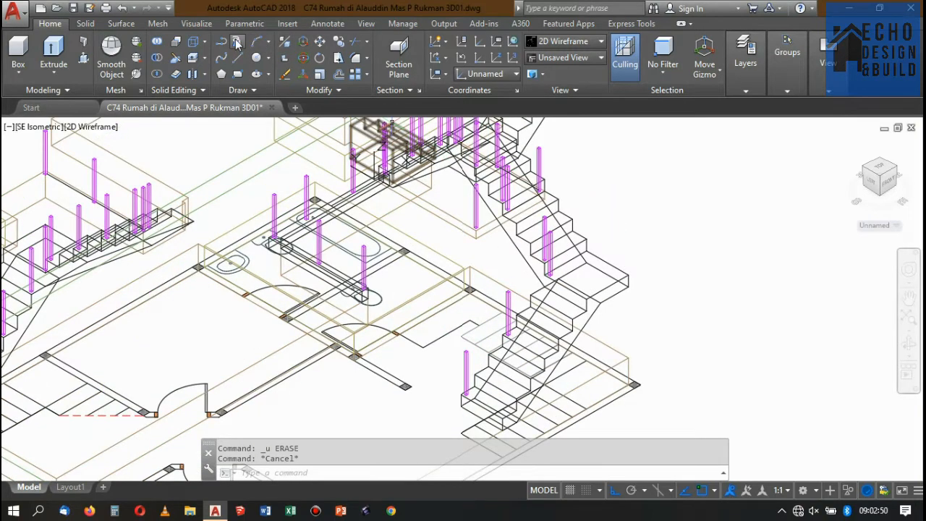
left_click(237, 44)
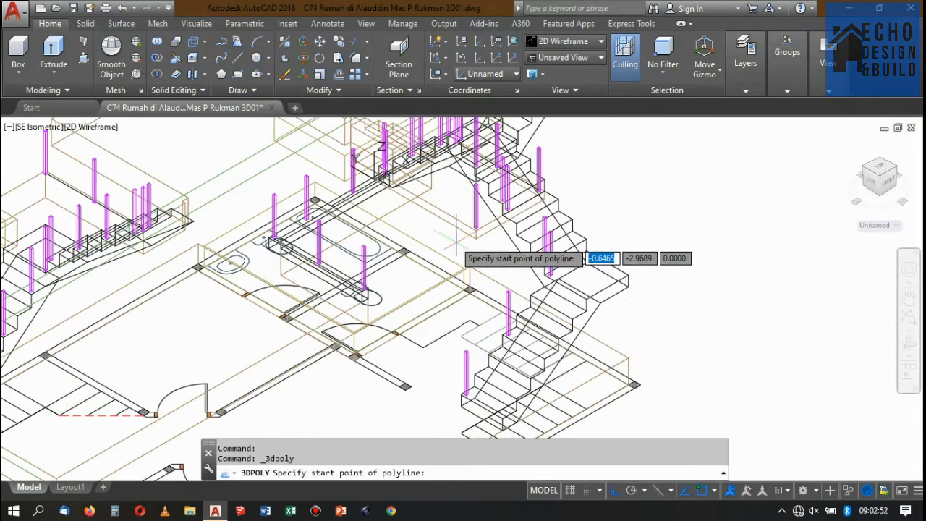
scroll(448, 326, "up", 5)
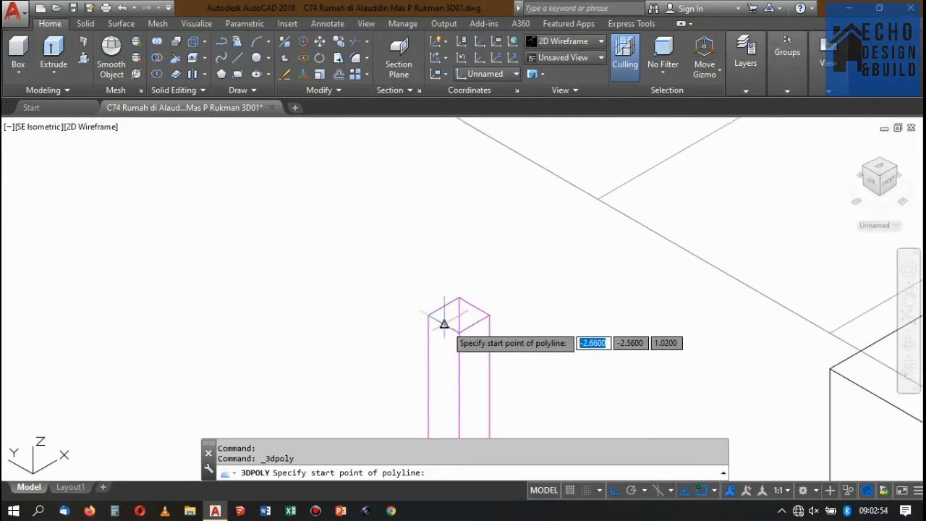
left_click(445, 324)
scroll(444, 323, "down", 5)
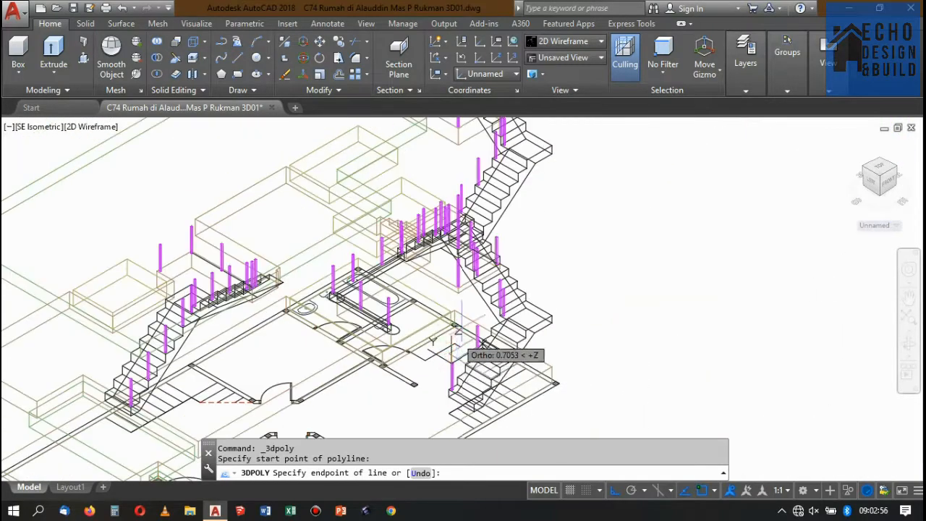
scroll(458, 330, "up", 6)
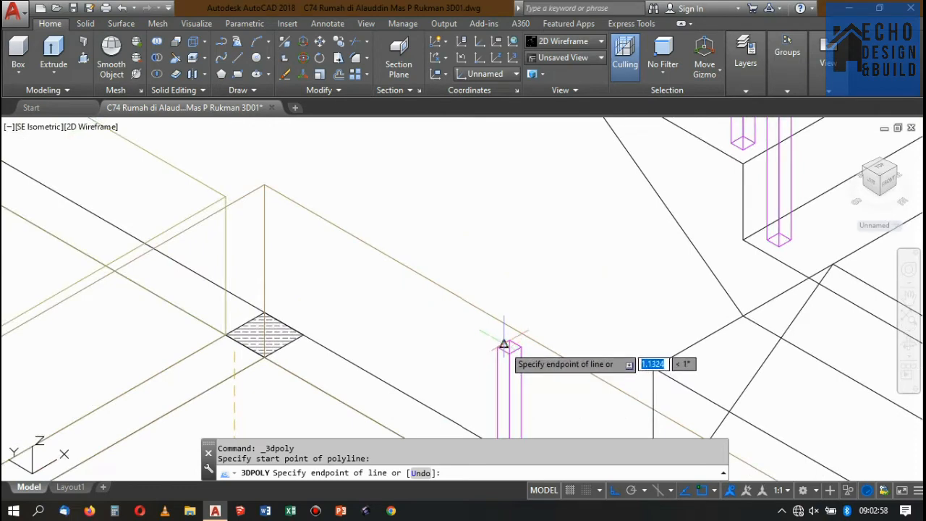
left_click(504, 346)
scroll(504, 346, "down", 5)
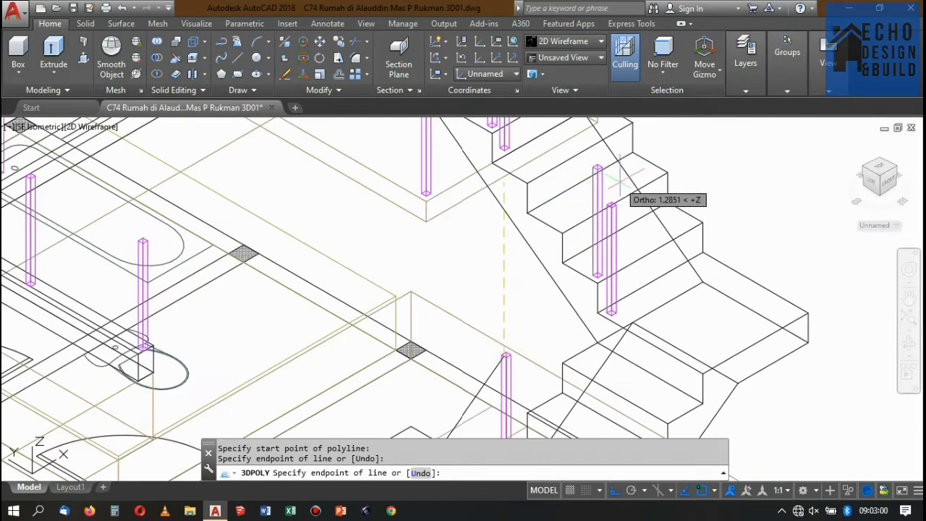
Continue the 3D polyline to the top of the post beside the landing, cross to its opposite edge midpoint and finish.
scroll(601, 227, "up", 6)
left_click(563, 234)
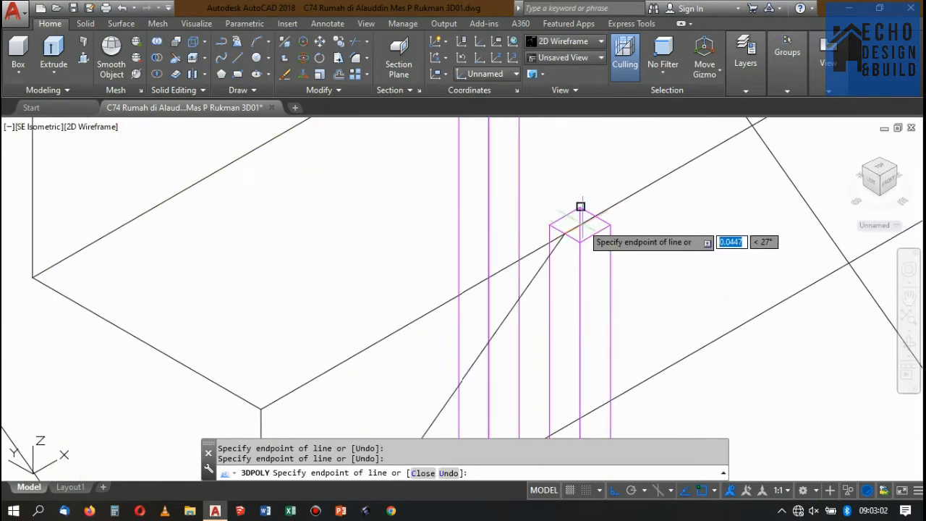
scroll(590, 210, "up", 2)
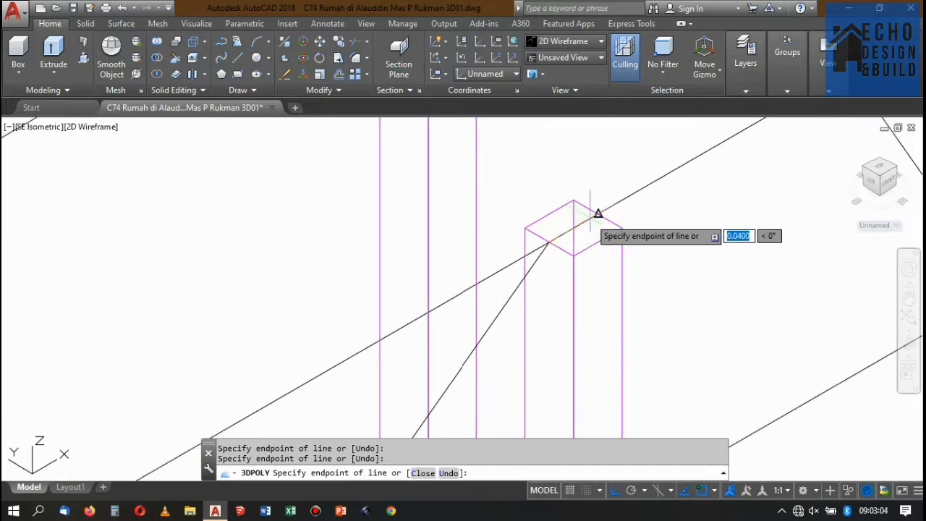
scroll(598, 213, "up", 5)
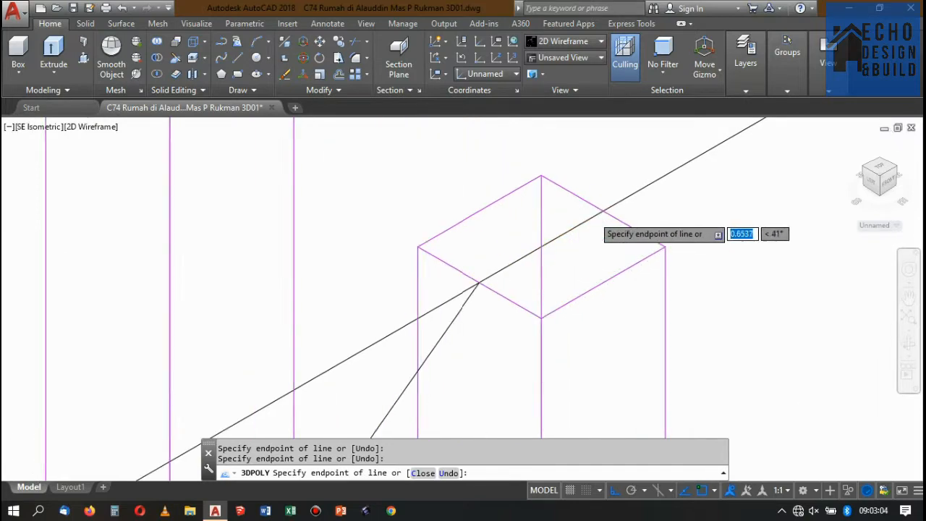
left_click(612, 208)
scroll(613, 208, "down", 9)
key("Return")
scroll(620, 210, "down", 5)
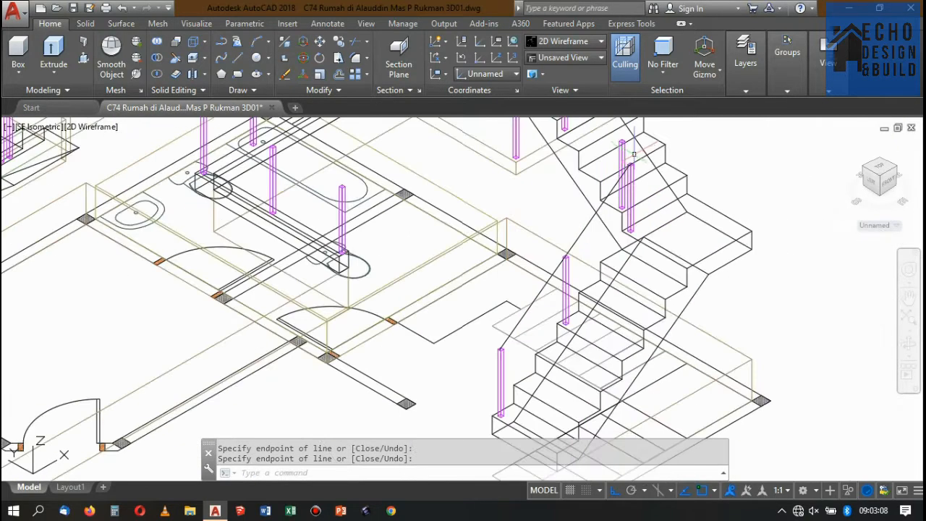
scroll(619, 210, "up", 1)
scroll(550, 286, "up", 5)
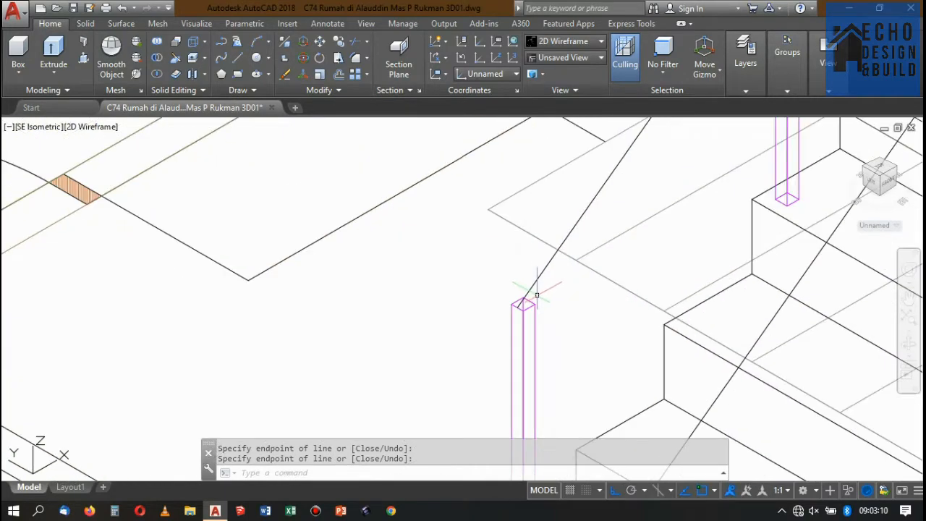
scroll(535, 296, "down", 4)
scroll(620, 182, "up", 2)
scroll(602, 207, "down", 3)
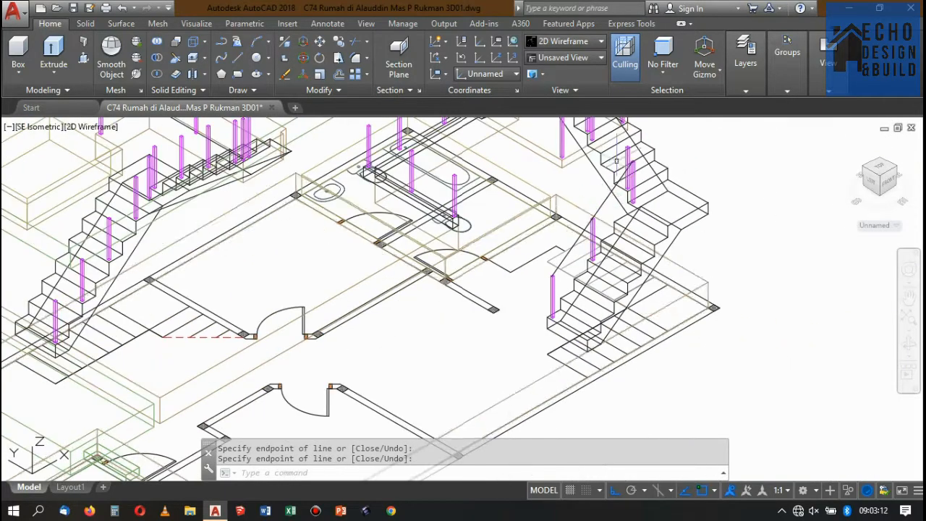
scroll(661, 137, "up", 5)
key("Return")
scroll(637, 207, "up", 5)
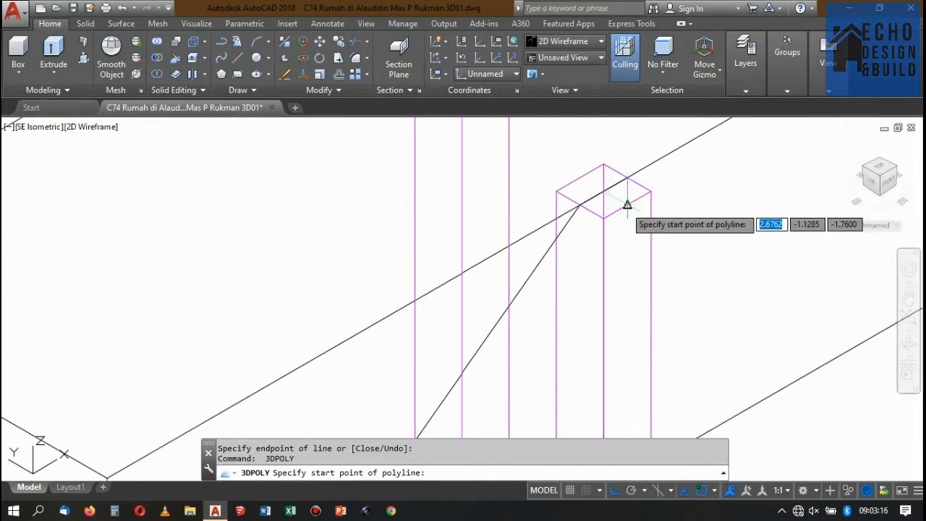
scroll(626, 206, "down", 3)
key("Escape")
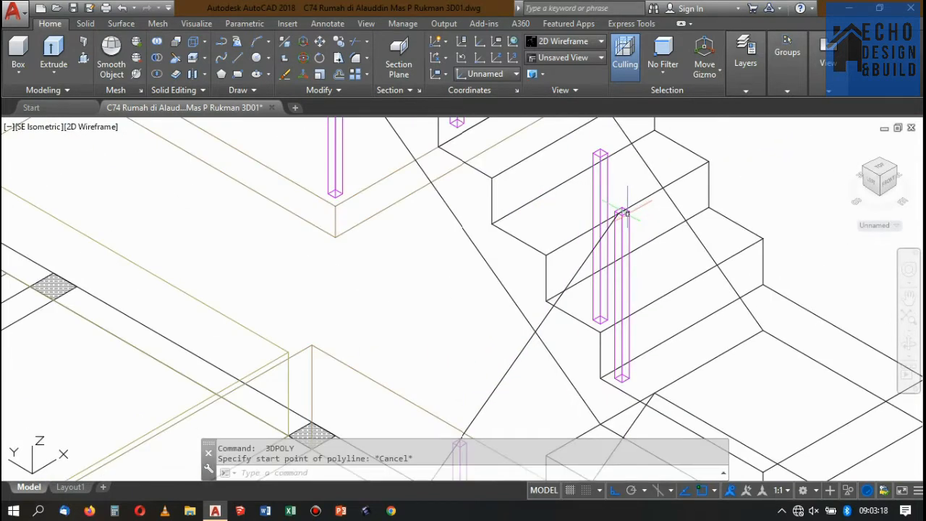
Delete the 3D polyline joining the post tops of the lowest stair flight.
left_click(579, 265)
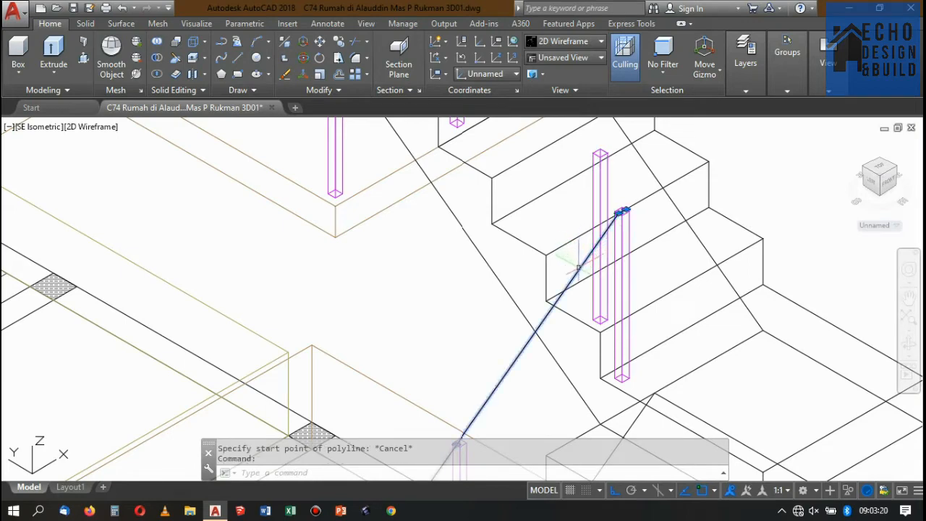
key("Delete")
scroll(647, 176, "down", 4)
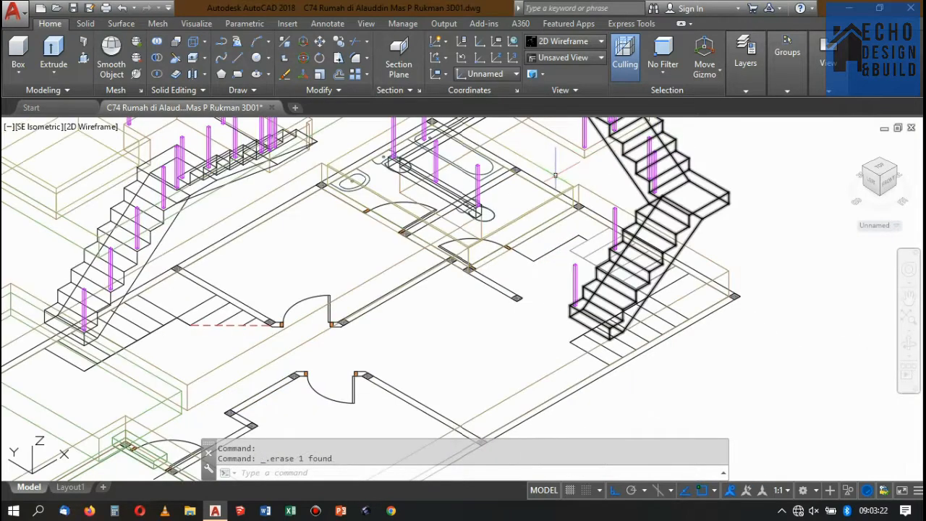
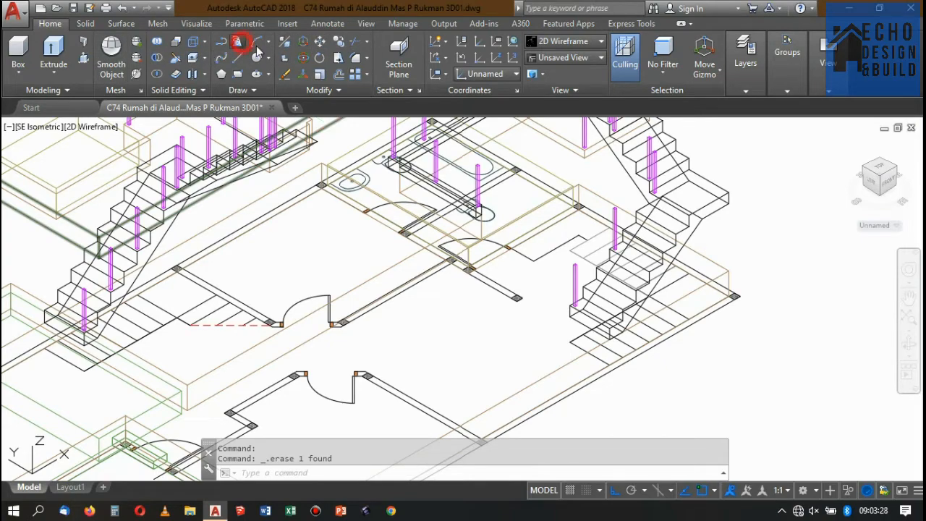
Start a 3D polyline at the lowest stair post's top-edge midpoint and run it to the matching midpoint on the second post.
left_click(237, 41)
scroll(582, 250, "up", 6)
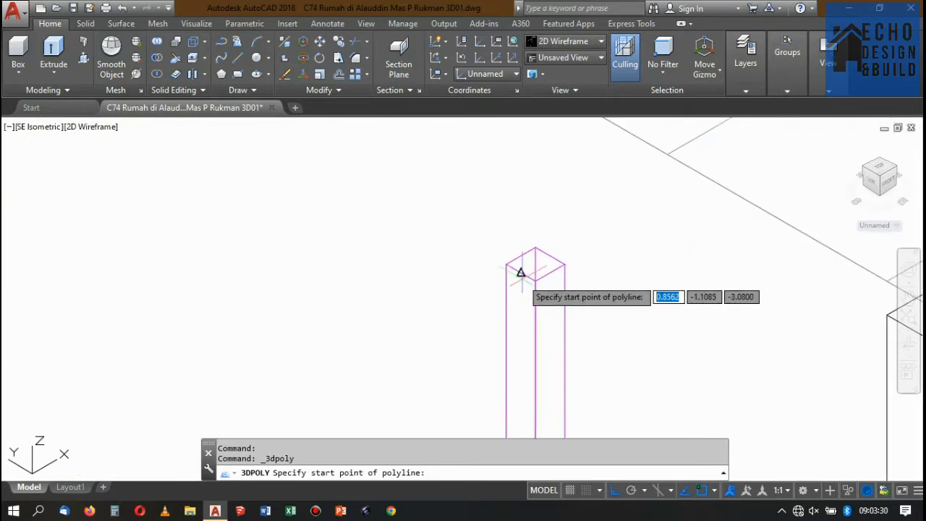
scroll(521, 274, "up", 4)
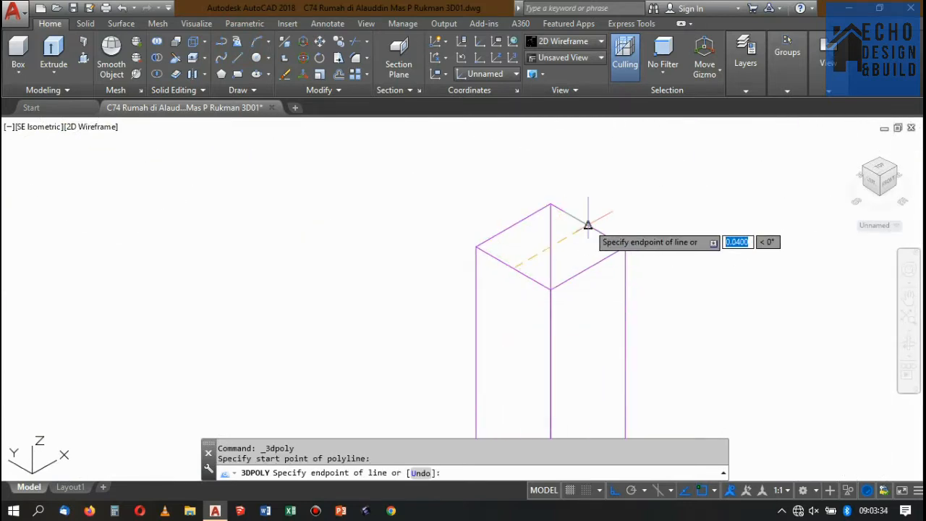
left_click(564, 254)
scroll(563, 263, "down", 8)
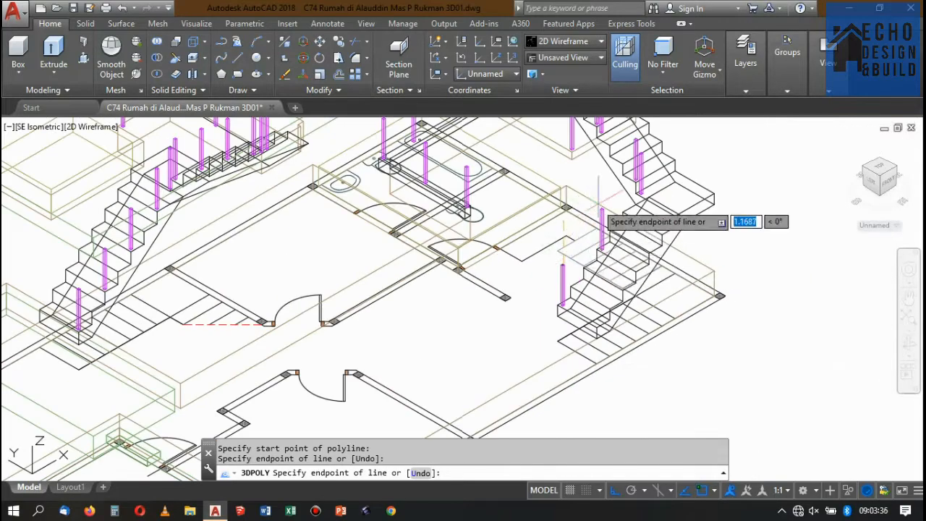
scroll(588, 232, "up", 8)
scroll(589, 232, "down", 8)
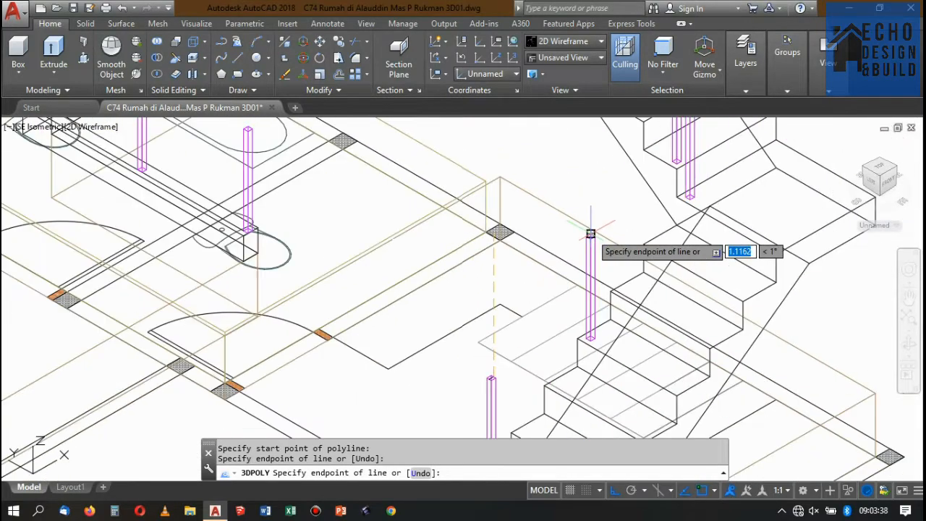
scroll(585, 242, "up", 6)
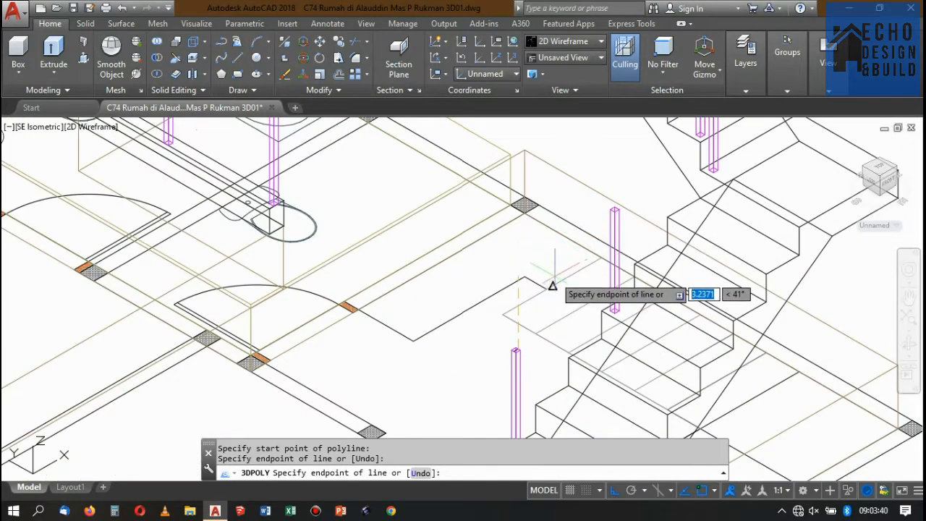
scroll(568, 304, "down", 3)
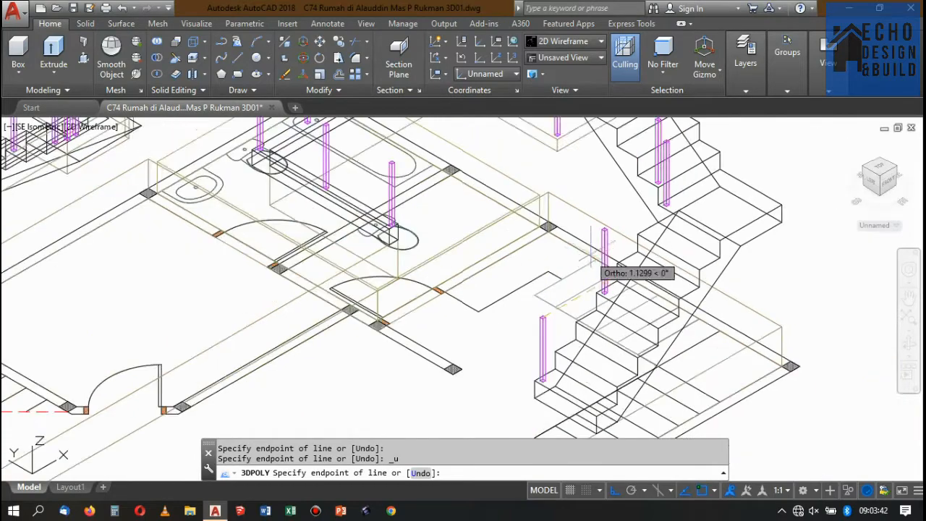
scroll(589, 238, "up", 7)
scroll(595, 229, "down", 5)
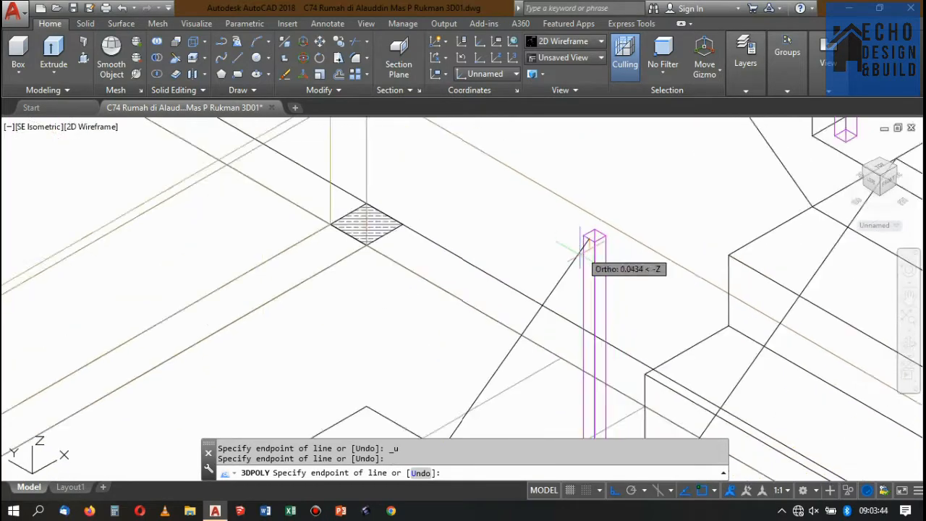
Continue the 3D polyline to the top-edge midpoint of the post beside the landing and on to the centre of its top.
scroll(629, 203, "up", 5)
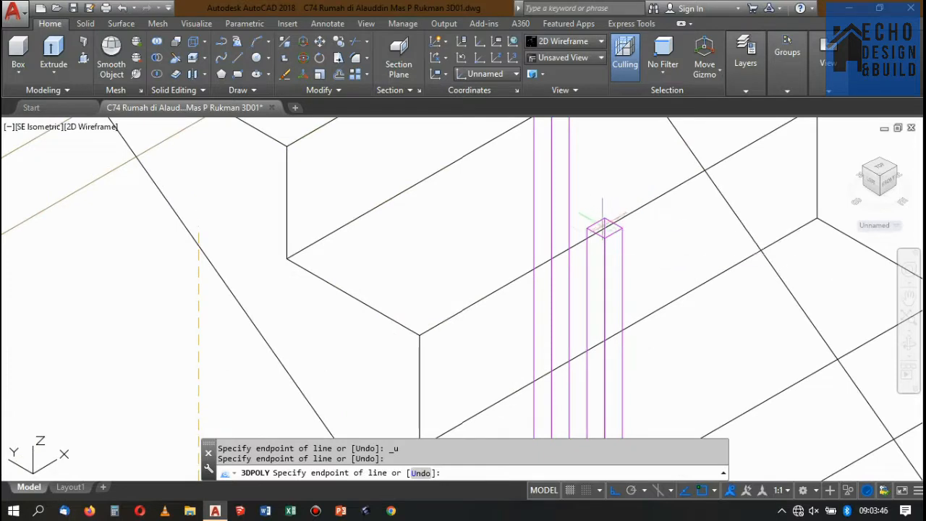
scroll(603, 224, "up", 5)
left_click(600, 209)
scroll(600, 208, "down", 3)
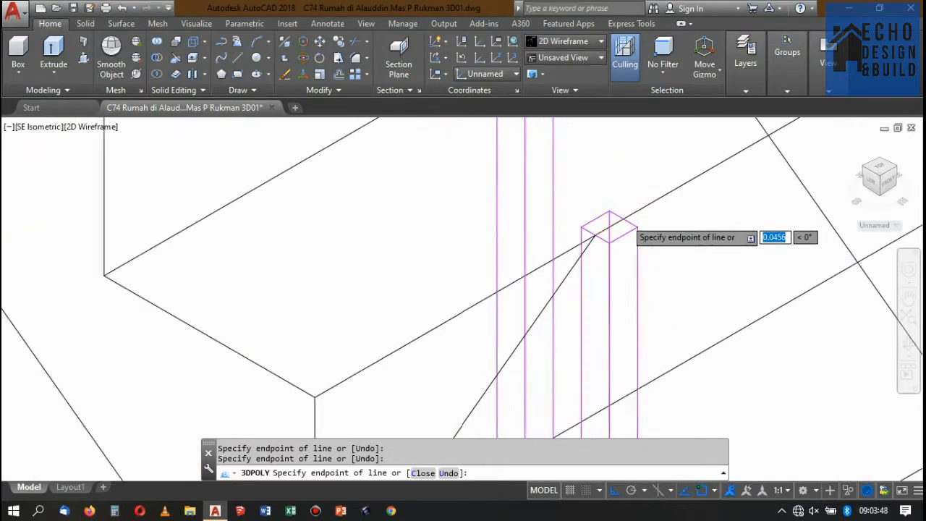
scroll(606, 232, "up", 2)
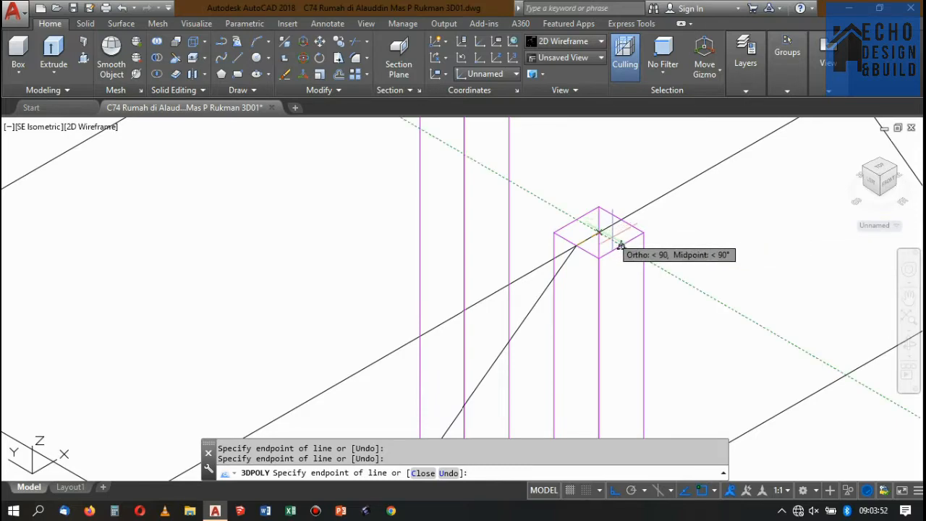
scroll(586, 235, "up", 3)
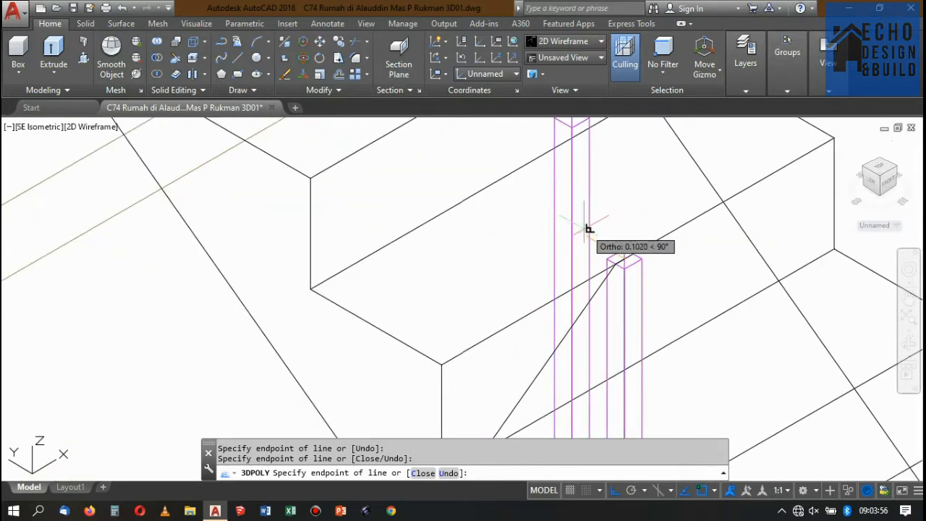
Check the alignment with the taller neighbouring post and end the 3D polyline at the centre of the landing post's top.
scroll(584, 231, "up", 3)
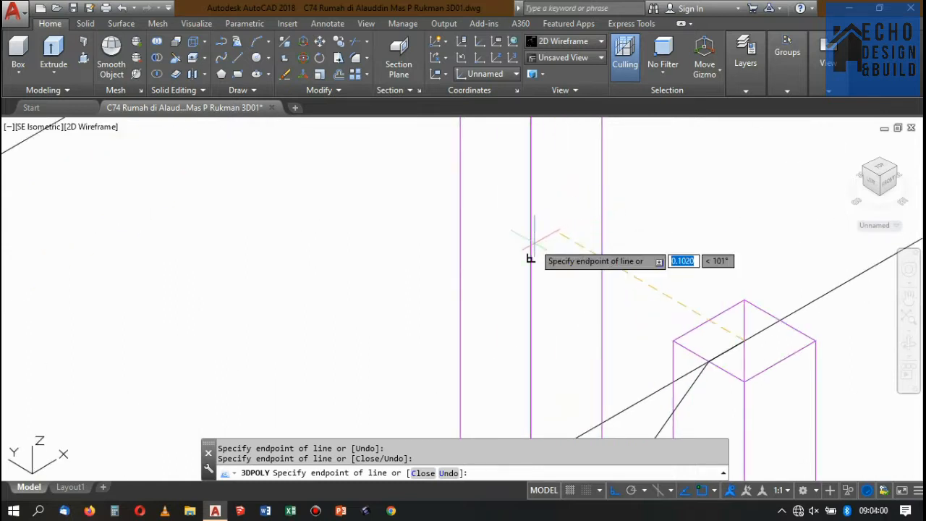
scroll(560, 250, "down", 2)
scroll(560, 241, "down", 4)
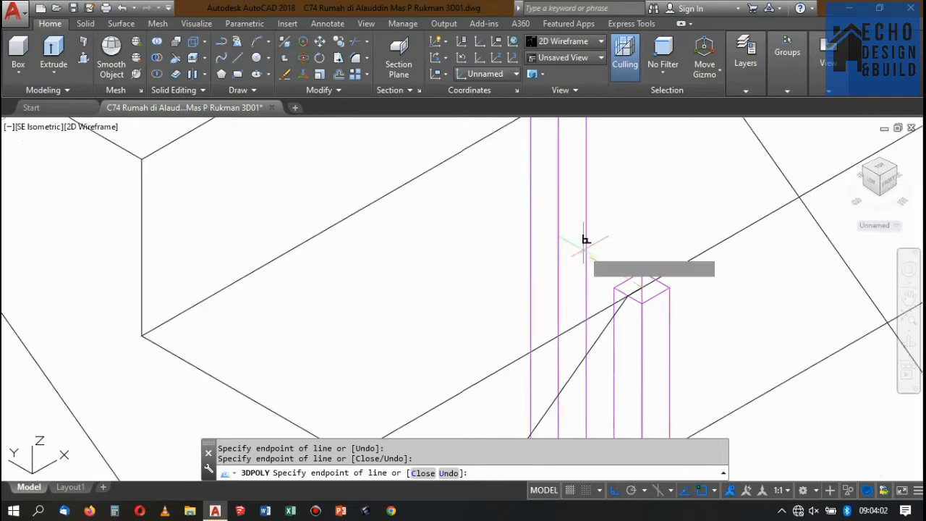
scroll(595, 244, "up", 3)
scroll(564, 151, "up", 2)
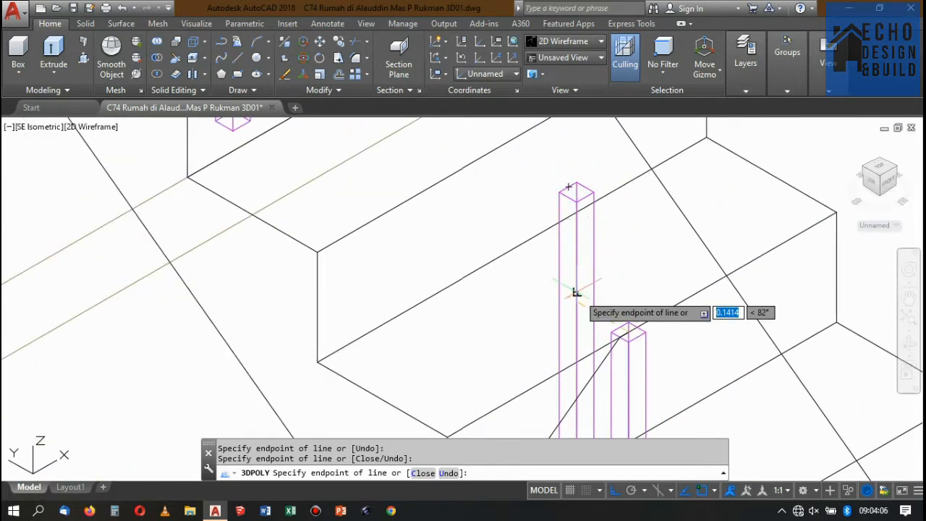
scroll(592, 304, "up", 2)
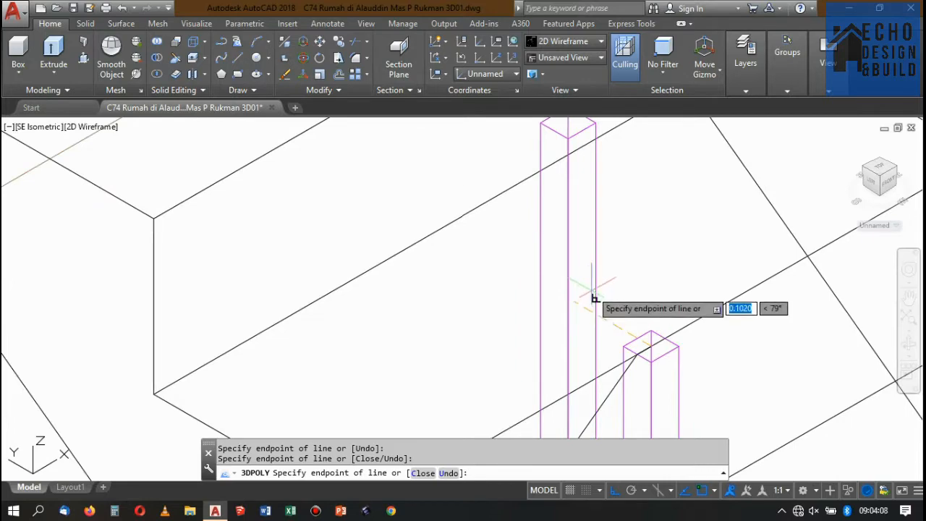
scroll(576, 307, "down", 3)
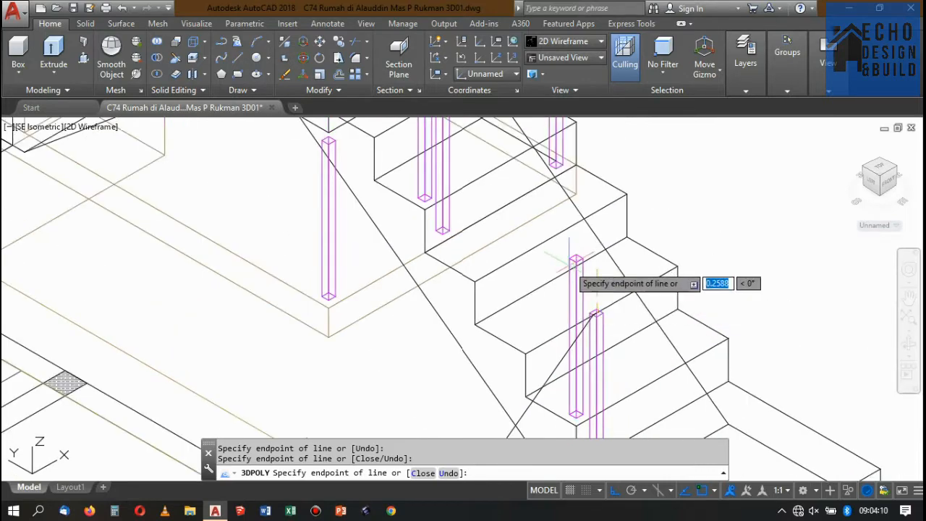
scroll(614, 290, "up", 4)
scroll(582, 244, "down", 4)
key("Return")
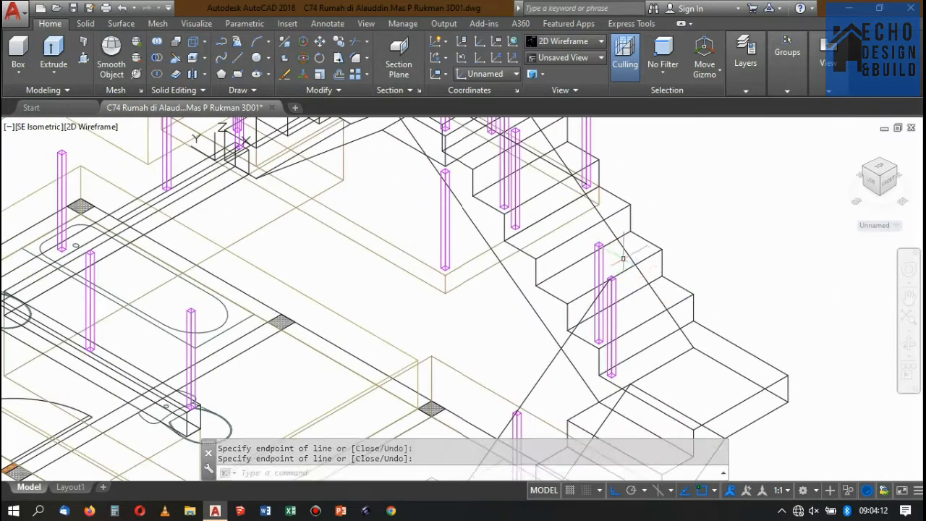
scroll(604, 253, "up", 2)
scroll(592, 247, "up", 5)
key("Return")
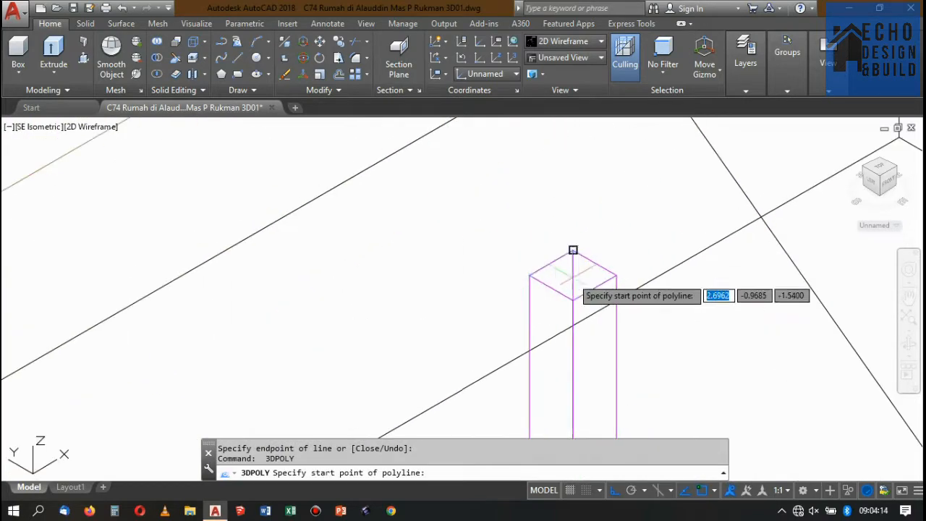
left_click(595, 288)
scroll(621, 313, "down", 4)
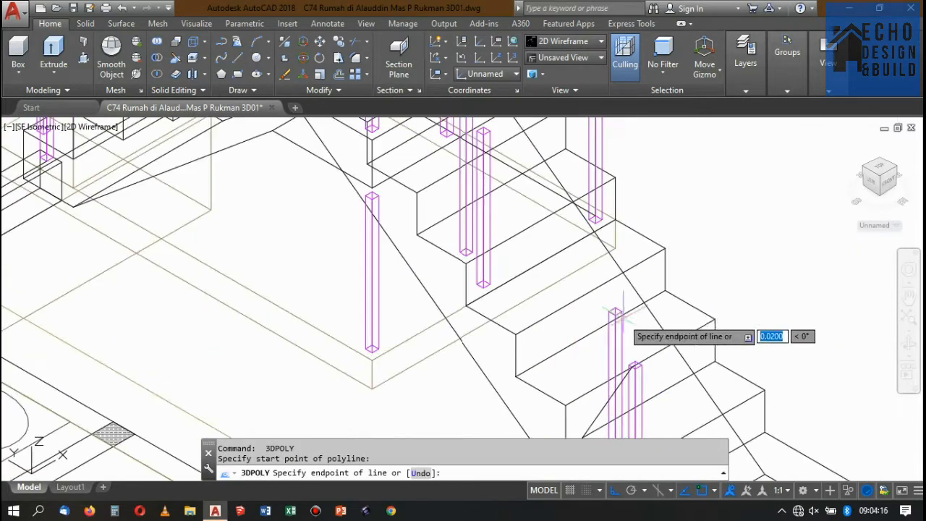
scroll(561, 220, "up", 4)
scroll(580, 208, "down", 5)
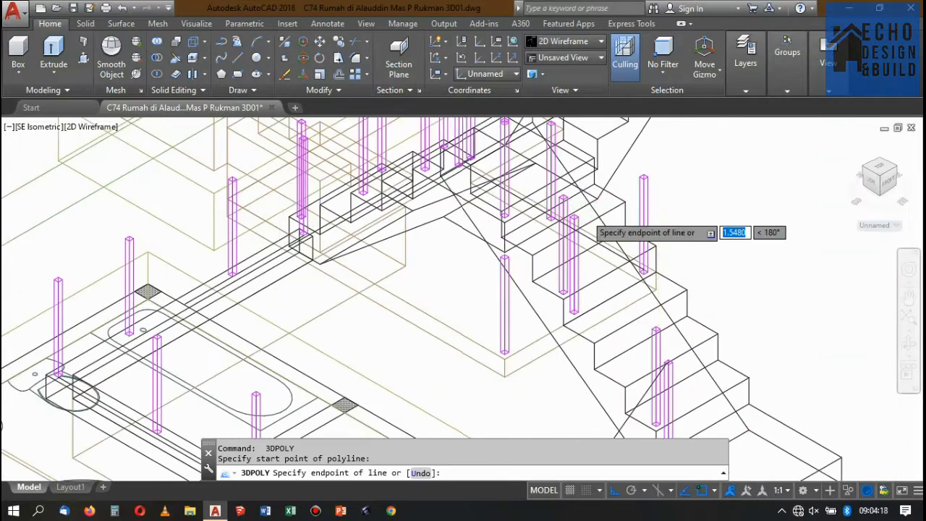
left_click(896, 171)
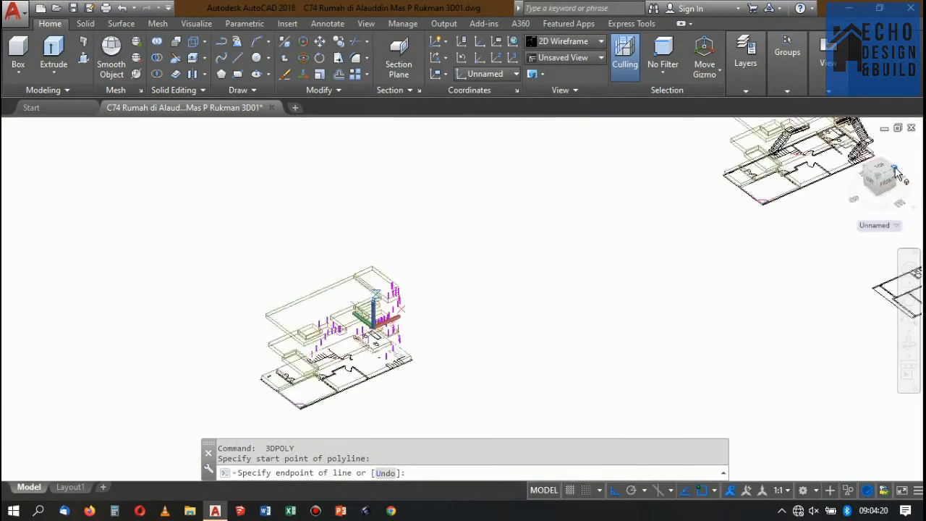
scroll(416, 230, "up", 8)
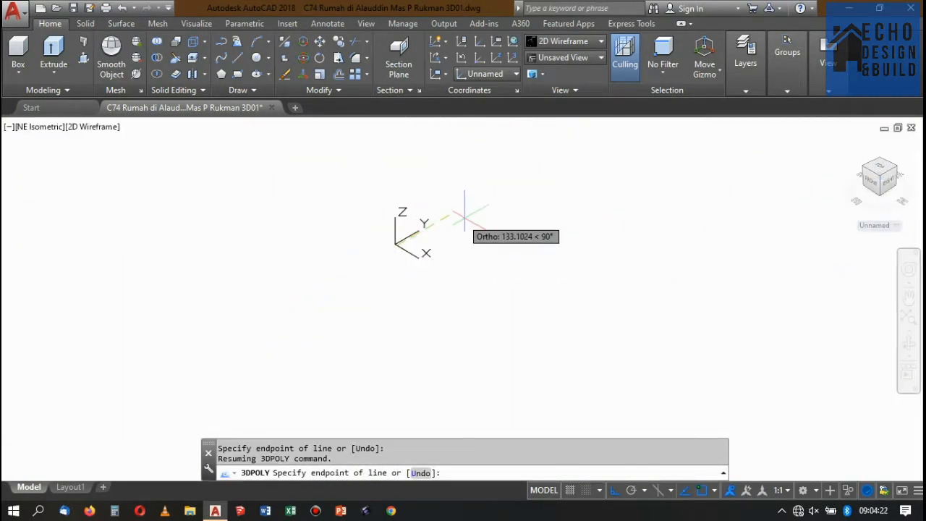
scroll(463, 233, "down", 4)
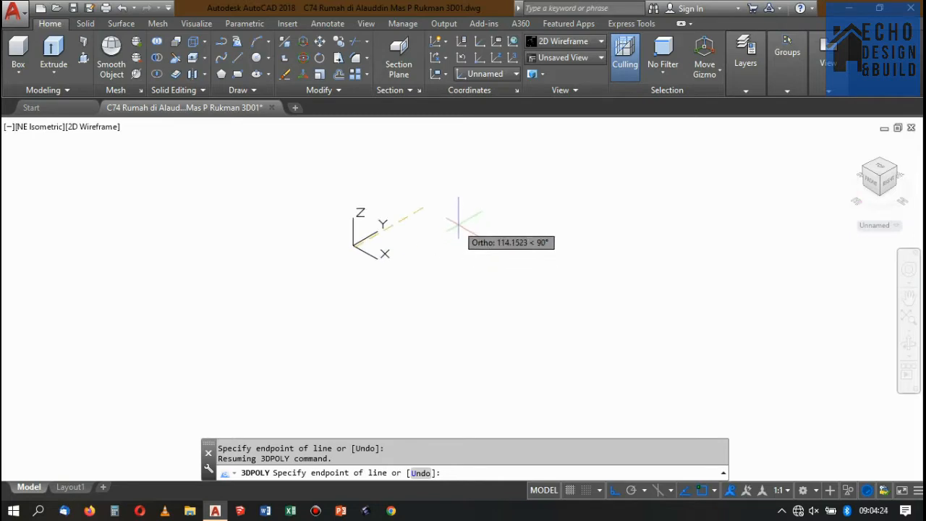
key("Escape")
Examine the lower stair flights and the traced handrail path from the NE isometric view.
scroll(756, 165, "up", 10)
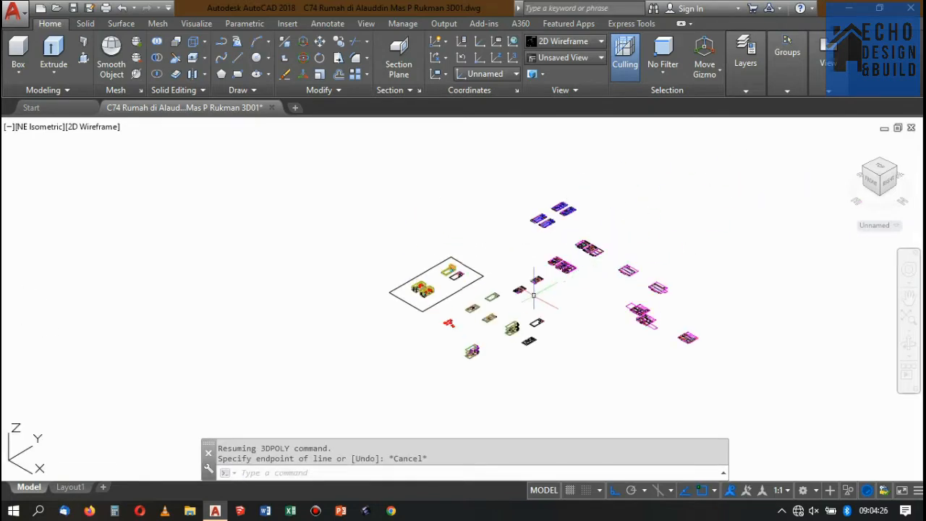
scroll(575, 266, "down", 3)
scroll(548, 310, "up", 10)
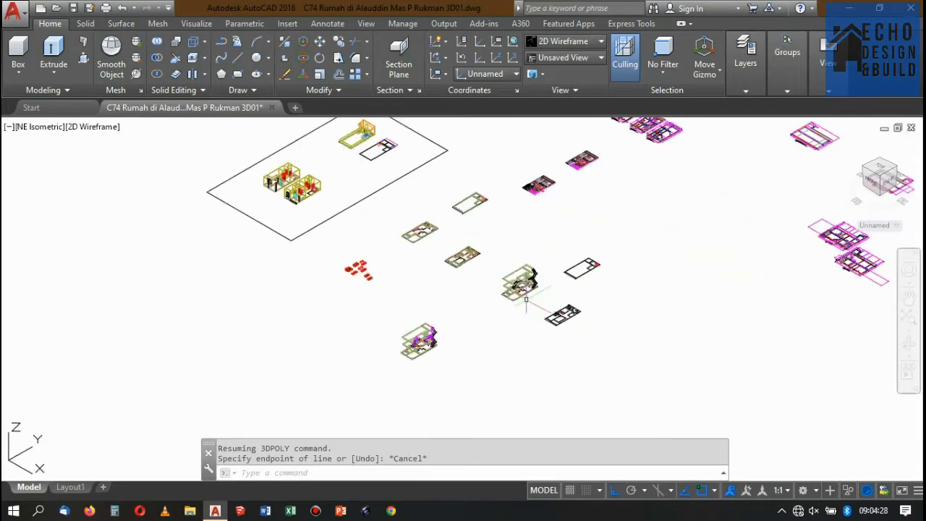
scroll(589, 236, "down", 5)
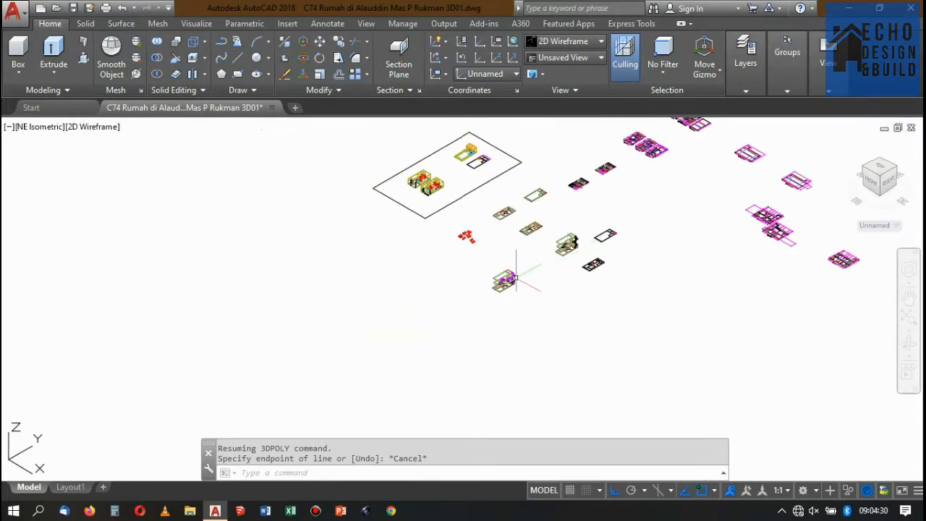
scroll(511, 275, "up", 8)
left_click(511, 286)
left_click(478, 255)
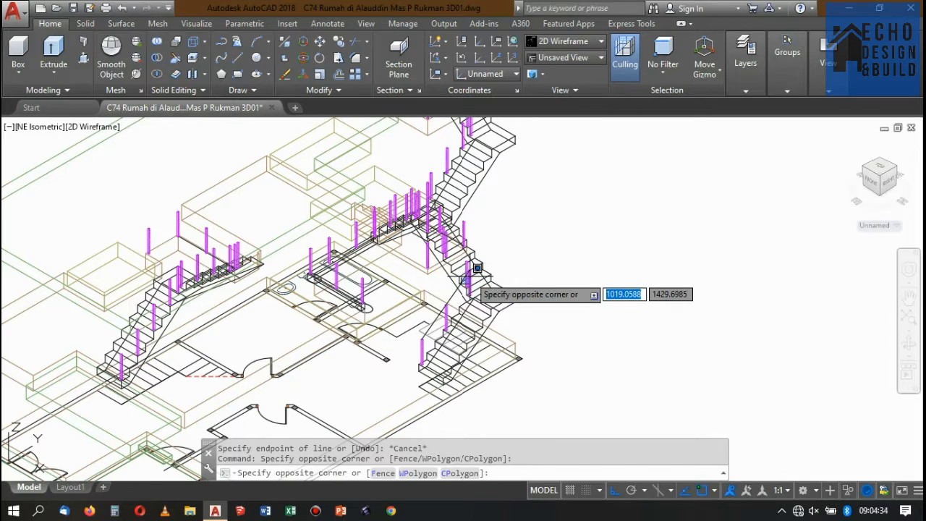
key("Escape")
scroll(461, 276, "up", 3)
left_click(464, 283)
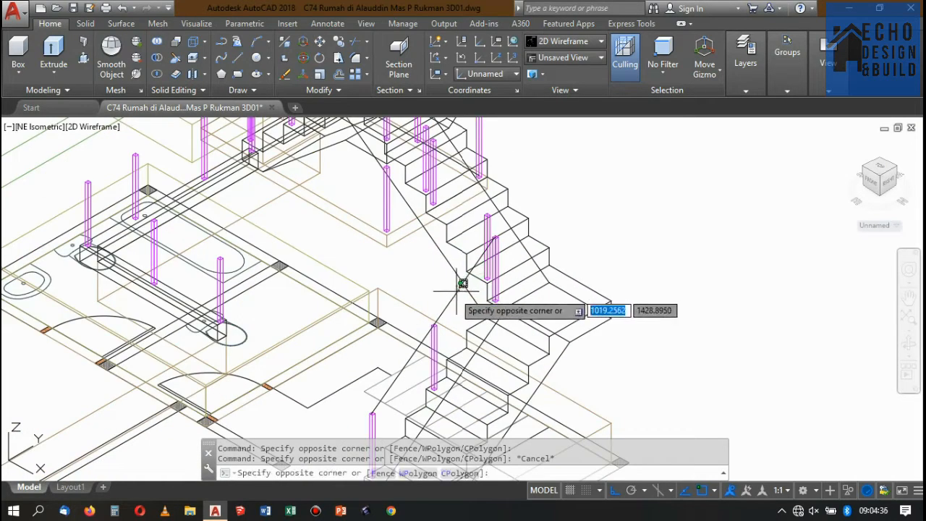
key("Escape")
left_click(459, 299)
key("Escape")
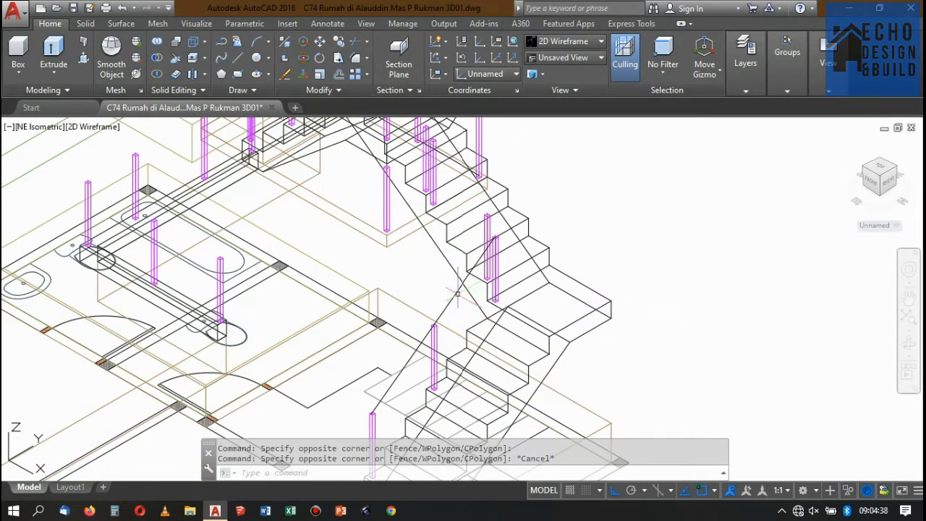
left_click(449, 294)
key("Escape")
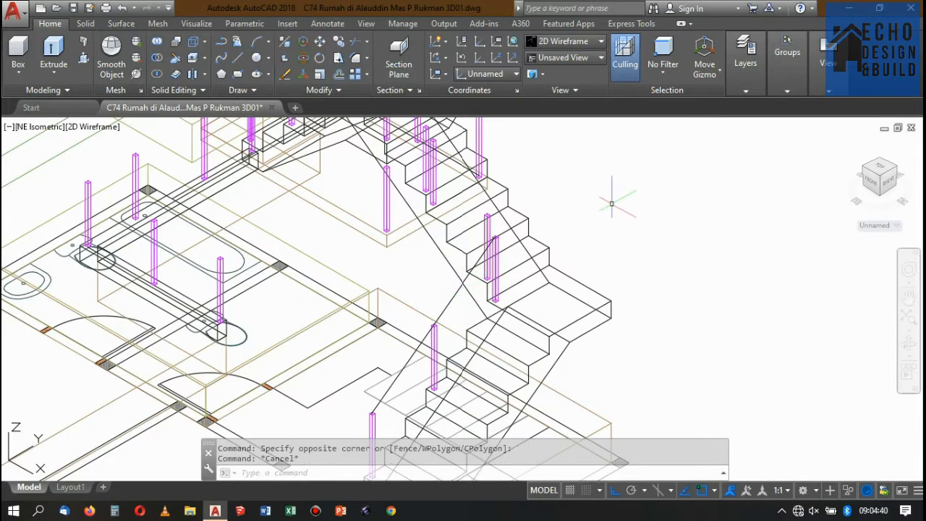
left_click(526, 231)
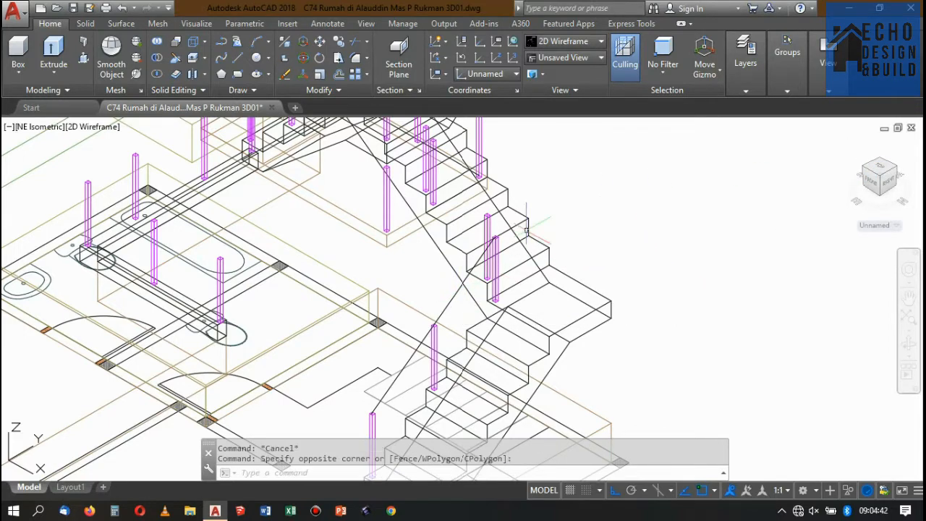
key("Escape")
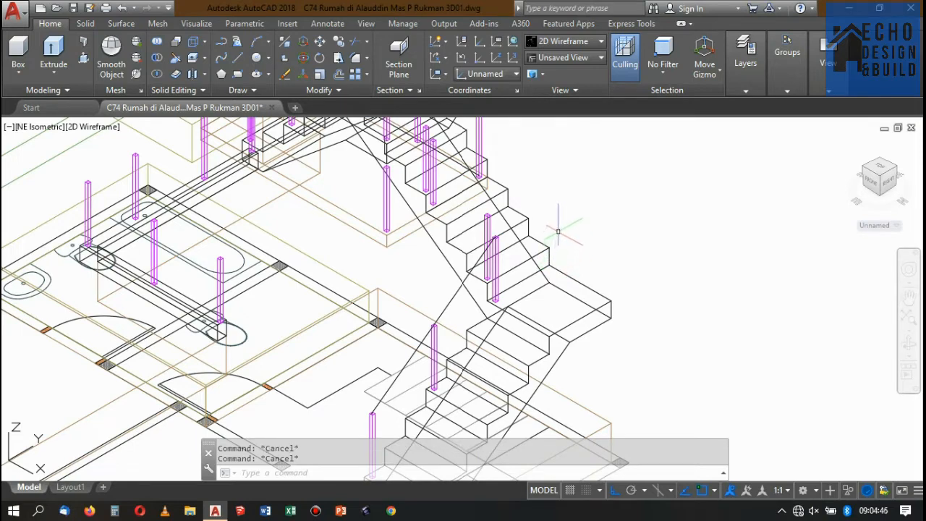
Switch to the NW isometric view to examine the stair flights and railing posts from the opposite side.
scroll(680, 205, "down", 5)
left_click(647, 190)
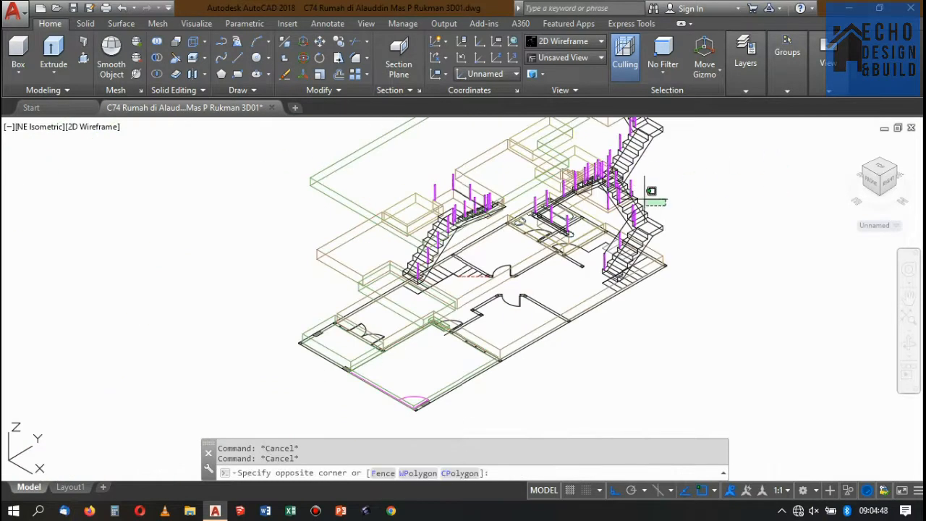
left_click(897, 169)
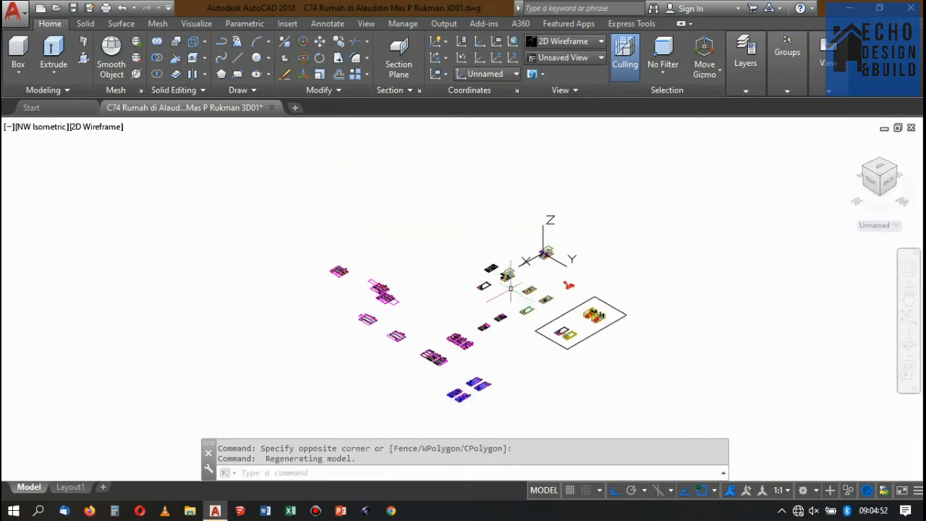
scroll(560, 260, "up", 5)
scroll(502, 219, "up", 4)
scroll(419, 228, "up", 3)
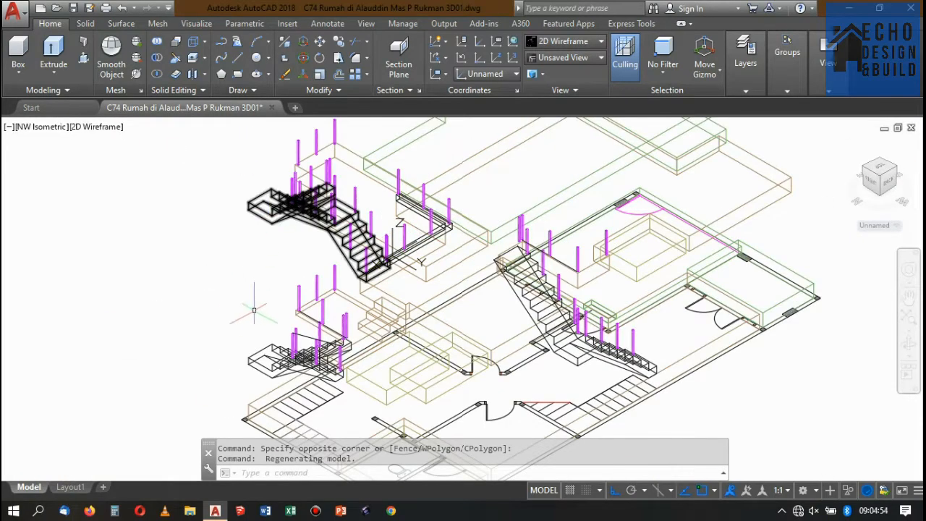
Display the lower stair and its railing posts in the Conceptual visual style.
scroll(257, 311, "up", 4)
scroll(349, 282, "down", 3)
scroll(354, 311, "up", 3)
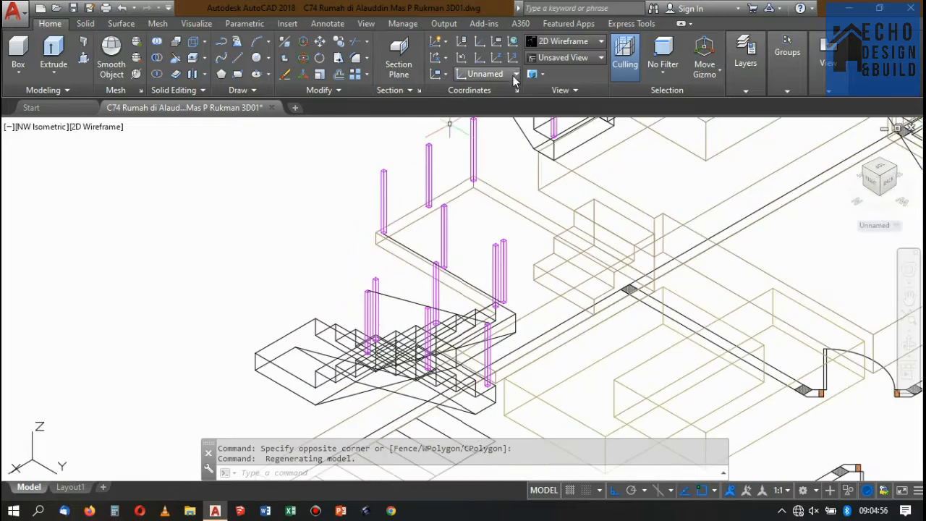
left_click(546, 44)
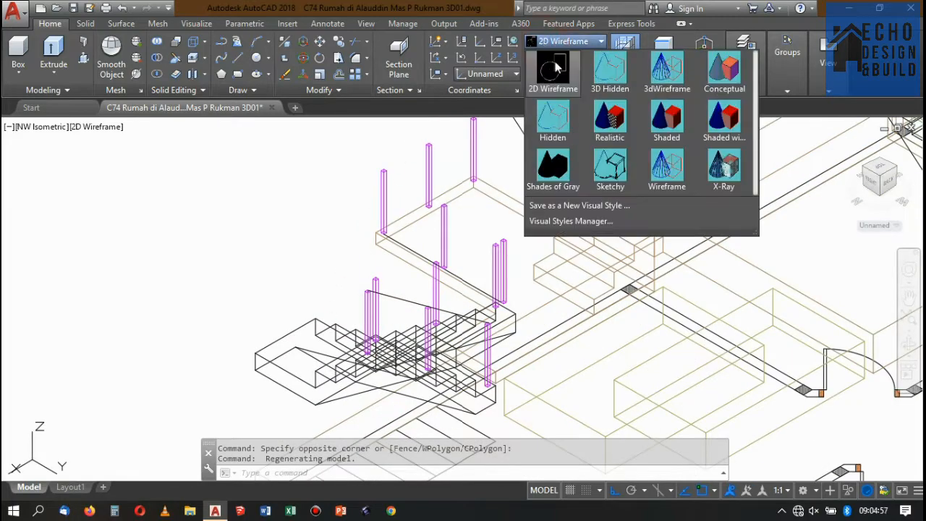
left_click(725, 69)
Examine the tops of the two landing posts and the existing handrail path between them and the lower flight.
scroll(420, 298, "up", 5)
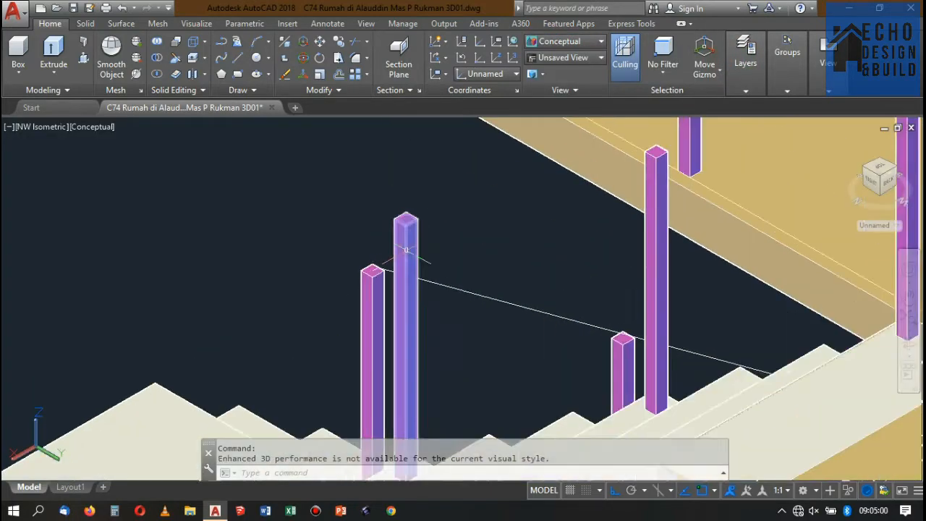
scroll(413, 227, "down", 3)
scroll(372, 311, "up", 3)
scroll(372, 312, "up", 4)
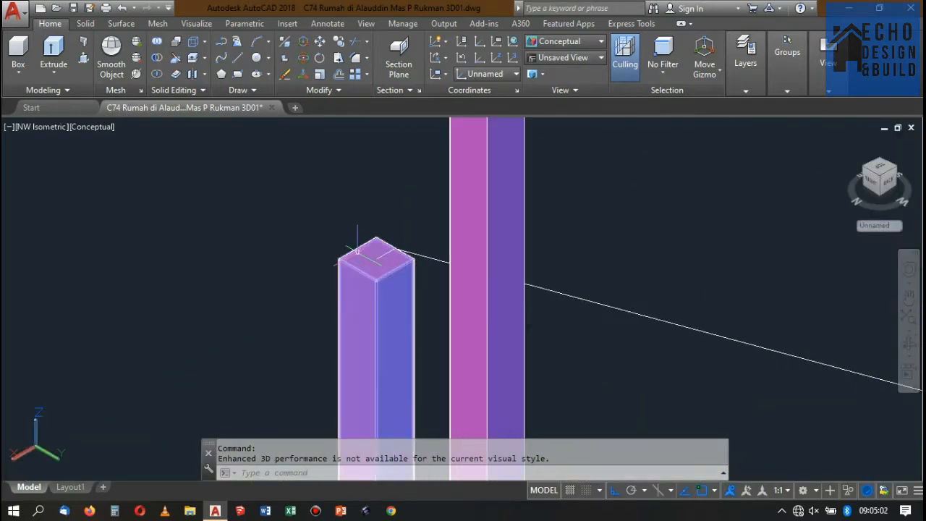
scroll(454, 285, "down", 5)
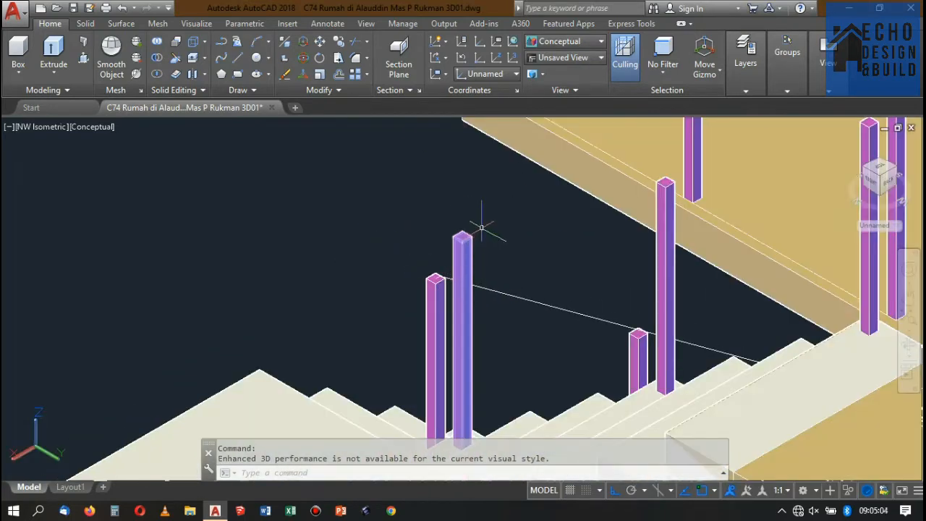
scroll(472, 230, "up", 2)
scroll(463, 232, "up", 2)
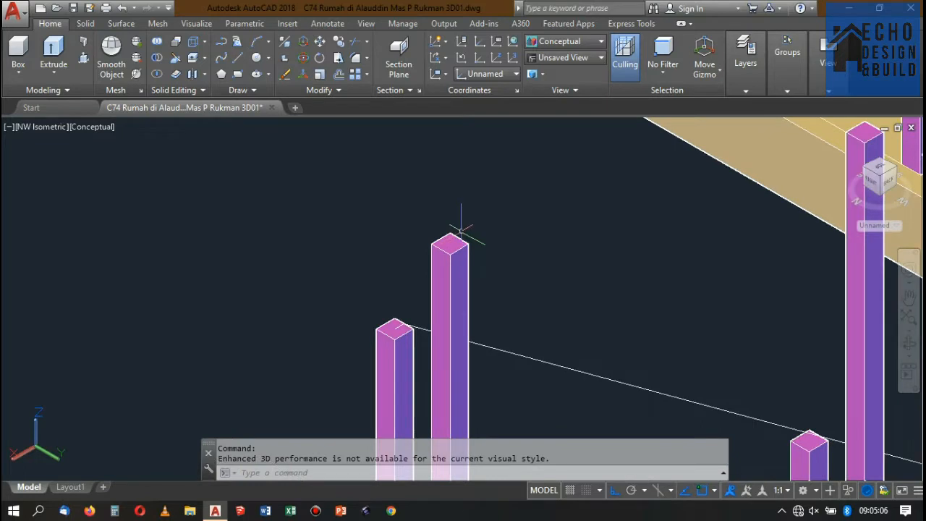
scroll(461, 232, "down", 3)
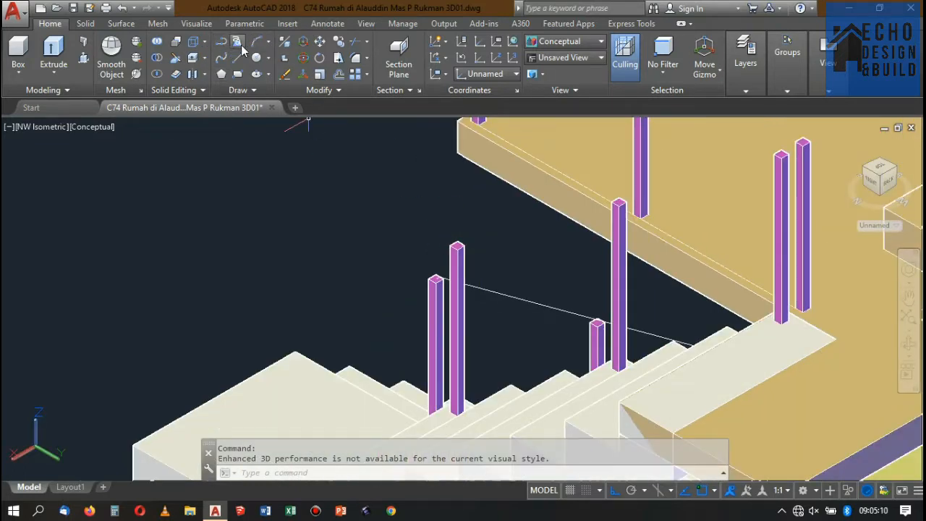
Start a 3D polyline at the top-edge midpoint of the taller landing post and run it to the flight's middle post.
left_click(237, 42)
scroll(463, 238, "up", 4)
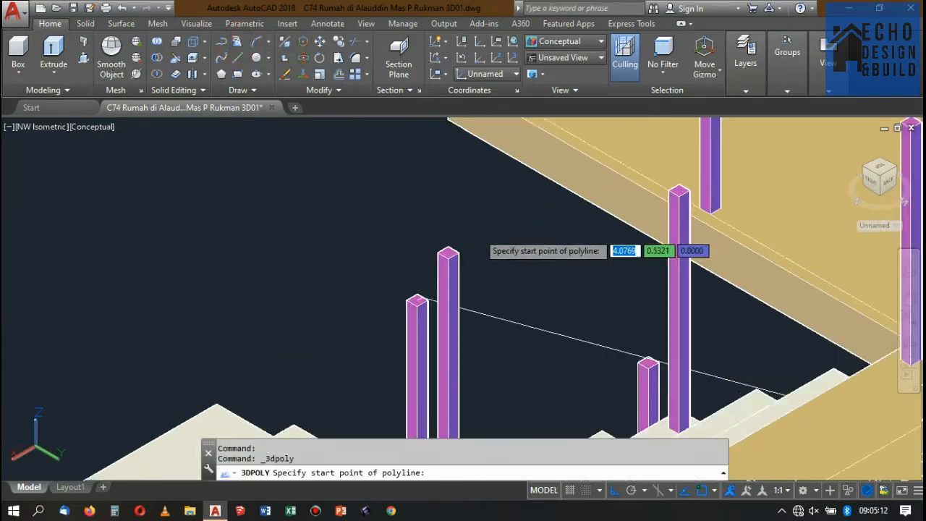
left_click(427, 258)
scroll(478, 242, "down", 3)
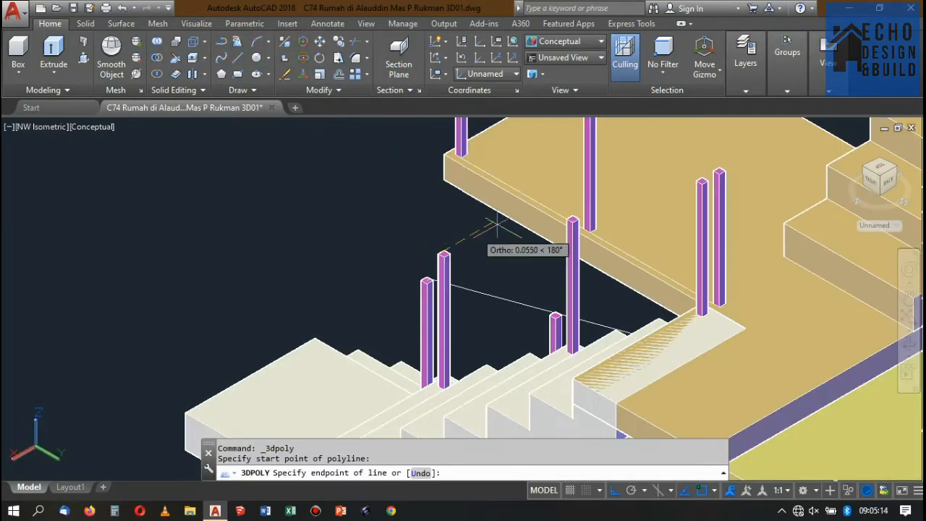
scroll(572, 325, "up", 5)
left_click(559, 230)
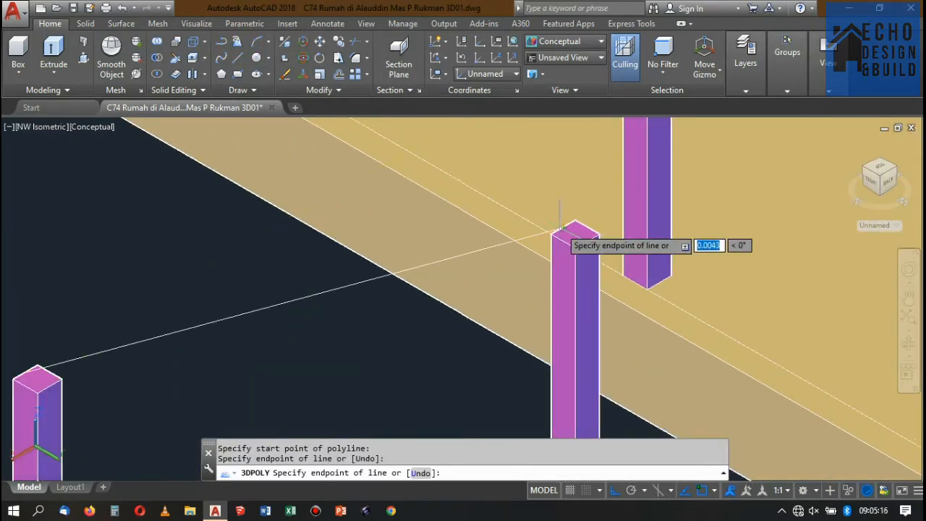
Continue the 3D polyline to the flight's uppermost post, end it at the opposite edge midpoint of that post's top.
scroll(568, 226, "down", 3)
scroll(662, 206, "up", 5)
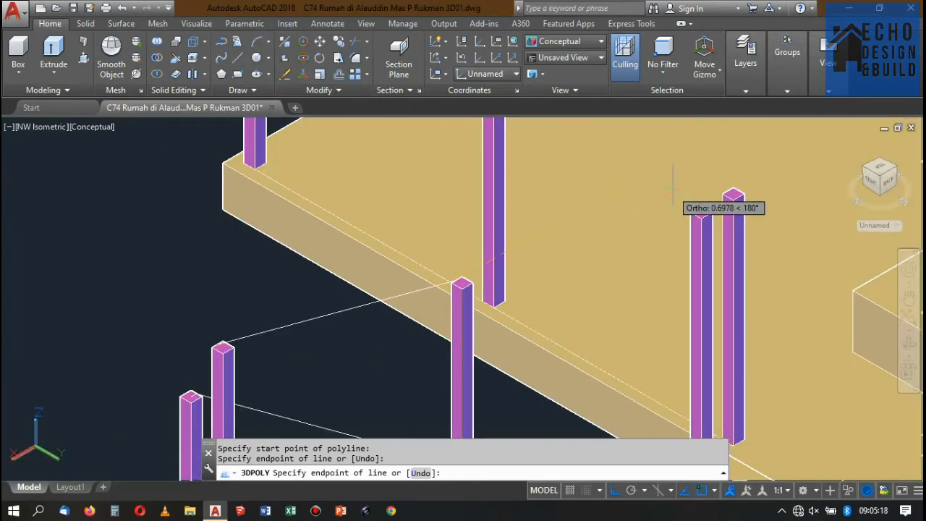
left_click(724, 230)
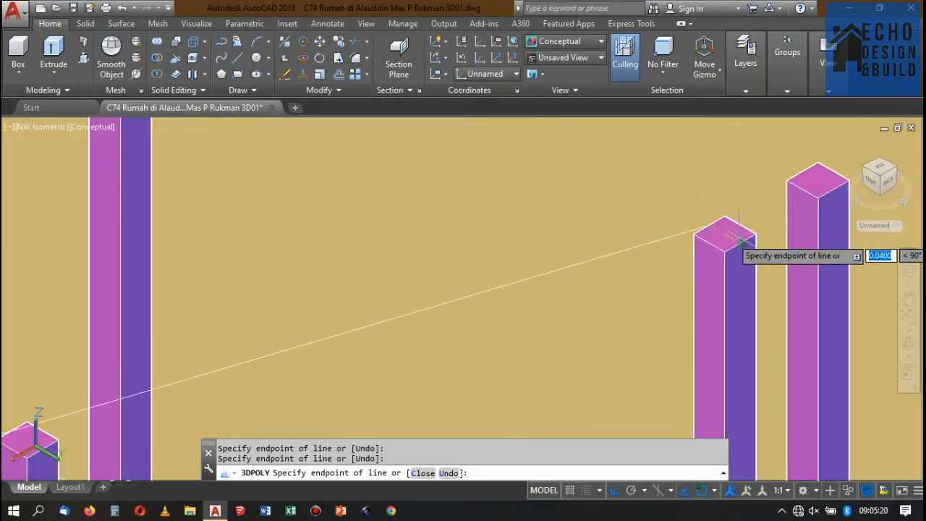
scroll(739, 246, "down", 5)
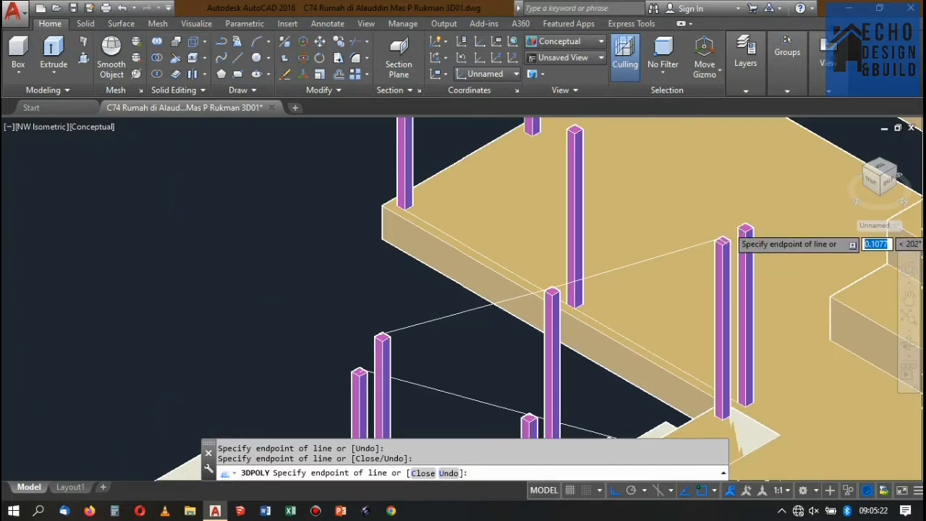
scroll(746, 239, "up", 3)
key("Return")
scroll(745, 239, "down", 5)
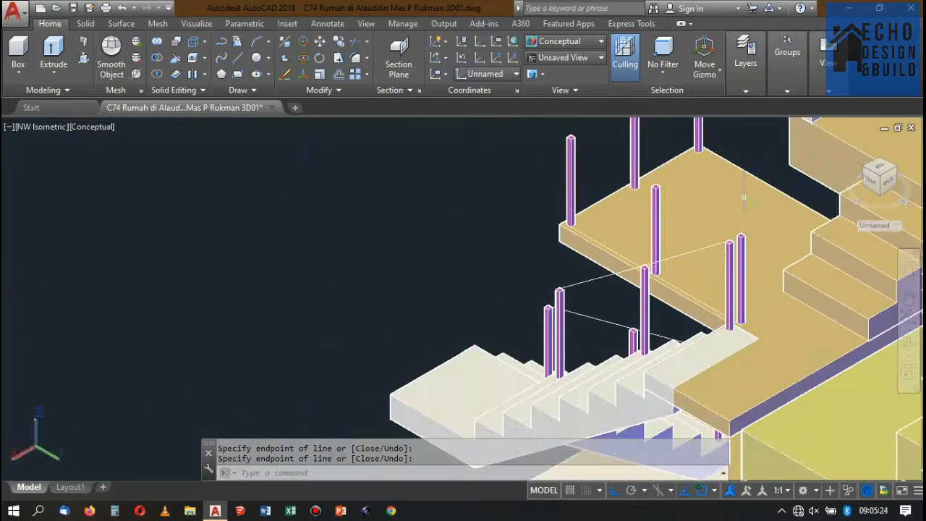
Start another 3D polyline at the adjacent void post's top-edge midpoint and run it to the centre of the corner post's top.
key("Return")
scroll(740, 249, "up", 5)
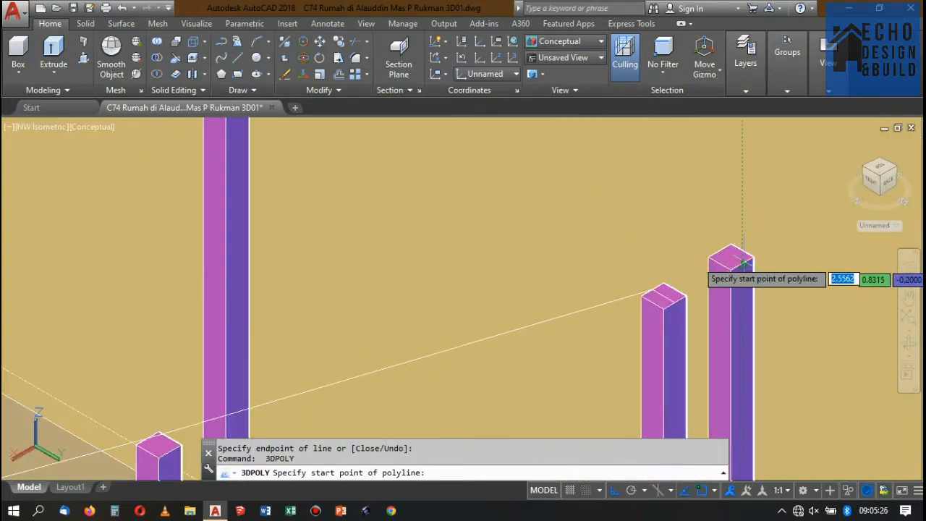
left_click(743, 262)
scroll(745, 253, "down", 8)
scroll(723, 250, "up", 2)
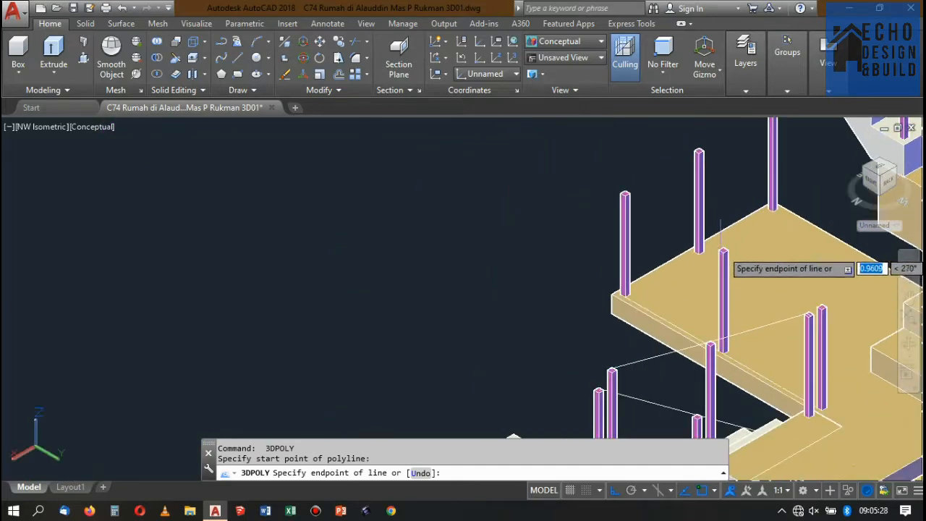
scroll(721, 224, "up", 3)
scroll(702, 244, "down", 4)
scroll(666, 227, "up", 6)
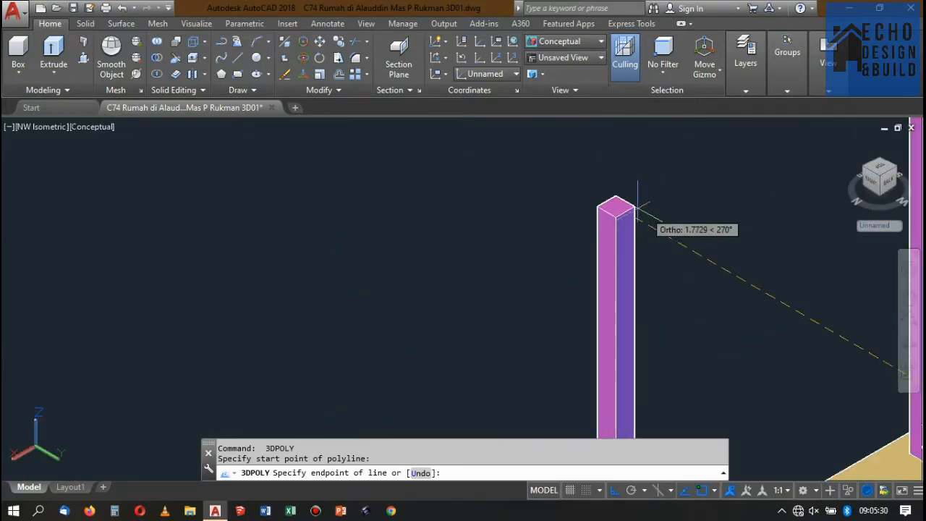
scroll(634, 206, "up", 3)
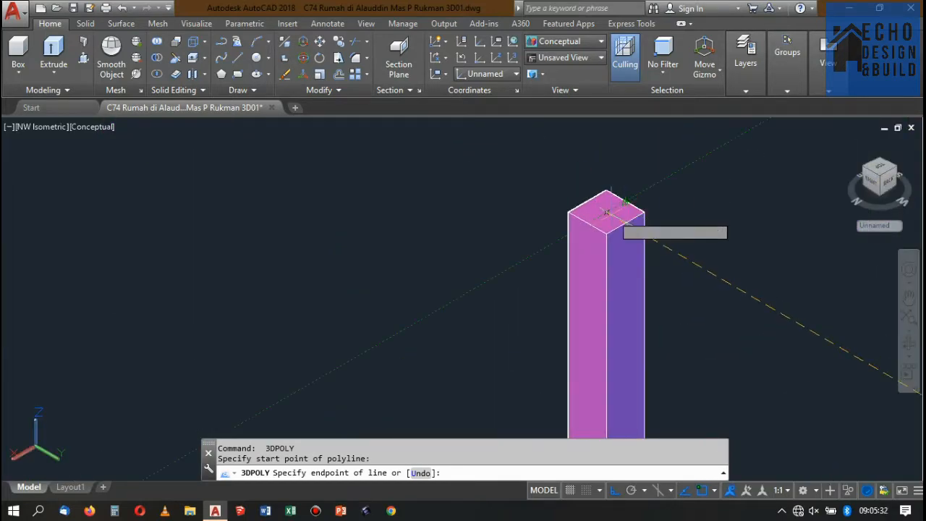
left_click(606, 212)
Continue the void railing's 3D polyline to the far corner post's outer top-edge midpoint and end it there.
scroll(579, 260, "down", 10)
scroll(651, 224, "up", 4)
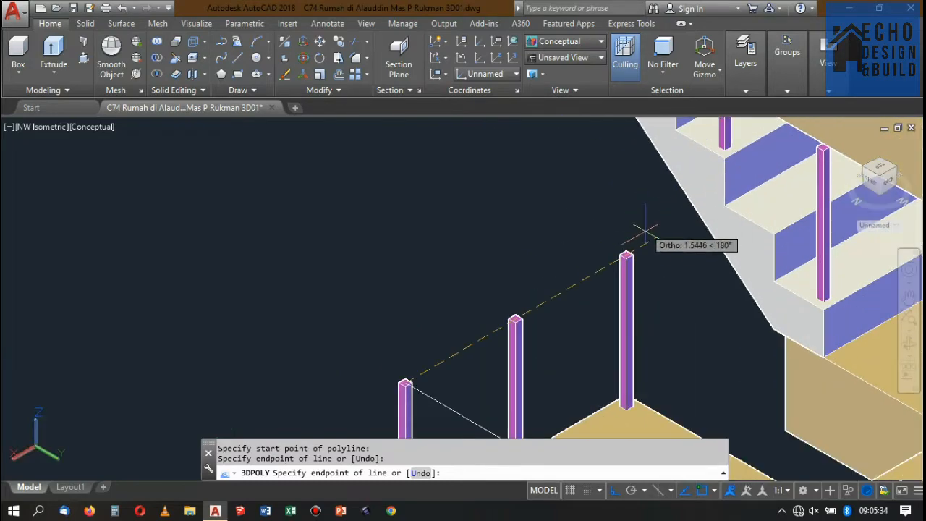
scroll(644, 230, "up", 5)
left_click(604, 277)
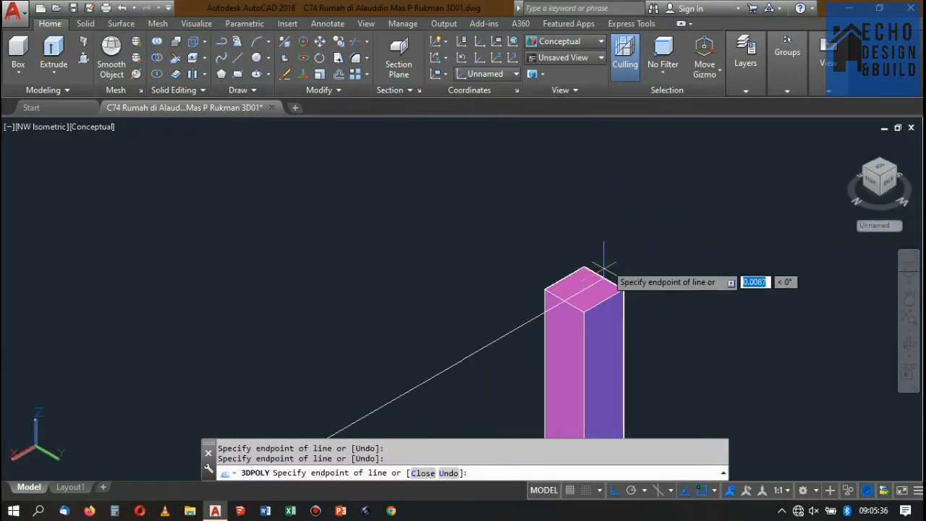
scroll(605, 268, "down", 8)
key("Return")
scroll(640, 250, "down", 2)
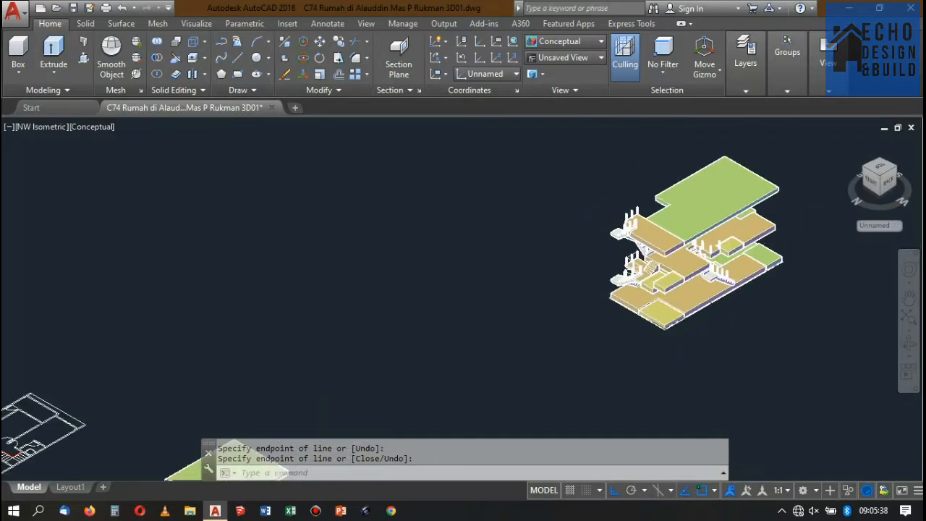
Select the lower flight's handrail path, inspect it from the NE and SE isometric views, and clear the selection.
scroll(629, 299, "up", 7)
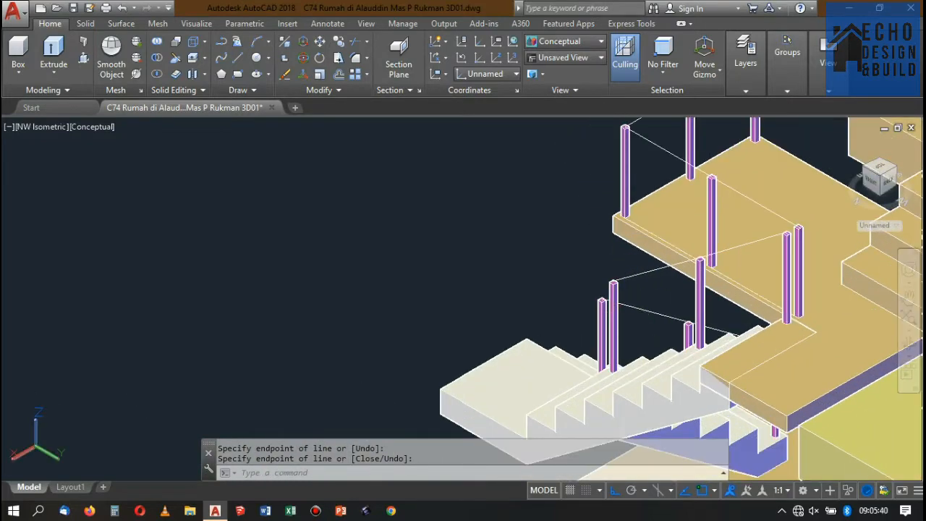
left_click(736, 335)
left_click(636, 315)
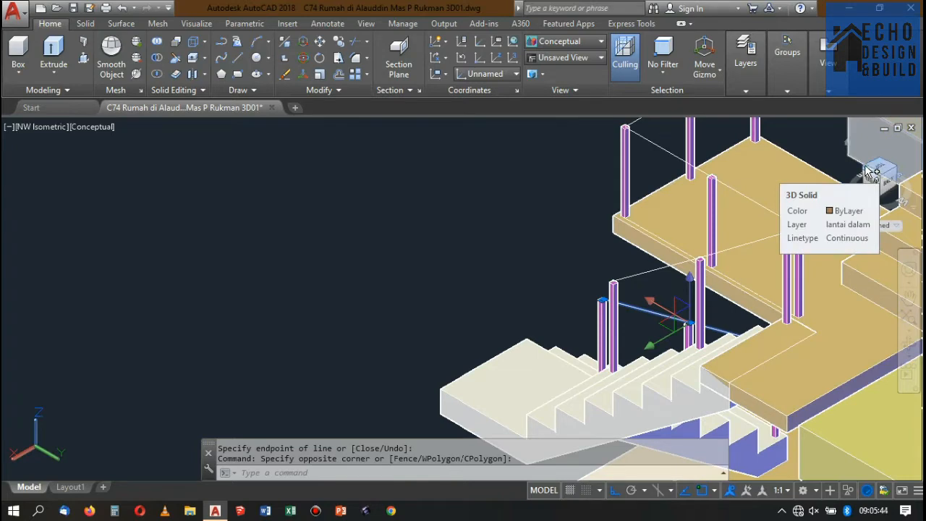
left_click(869, 174)
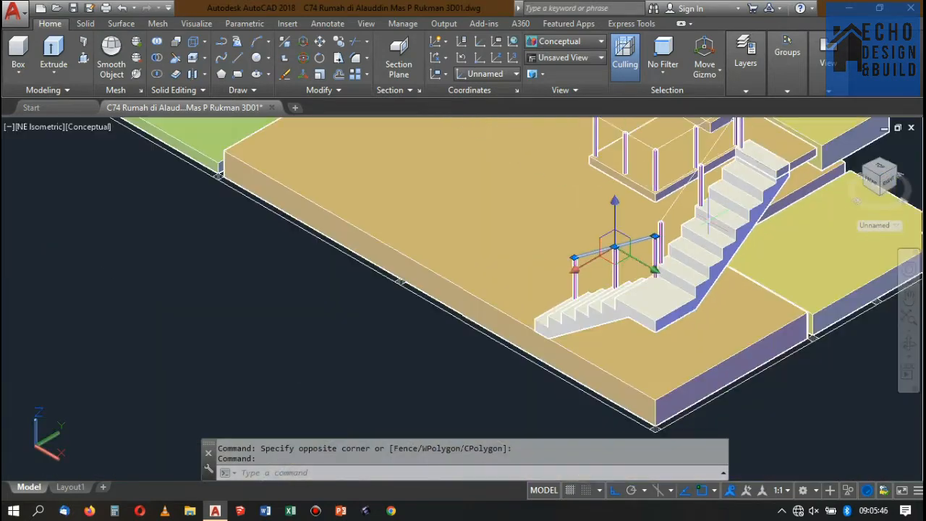
scroll(726, 186, "down", 5)
scroll(726, 187, "up", 2)
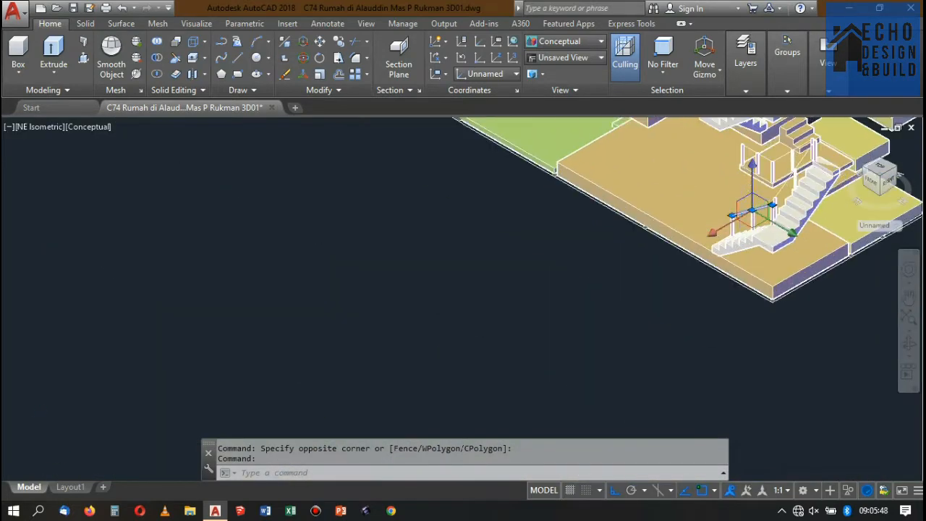
left_click(872, 175)
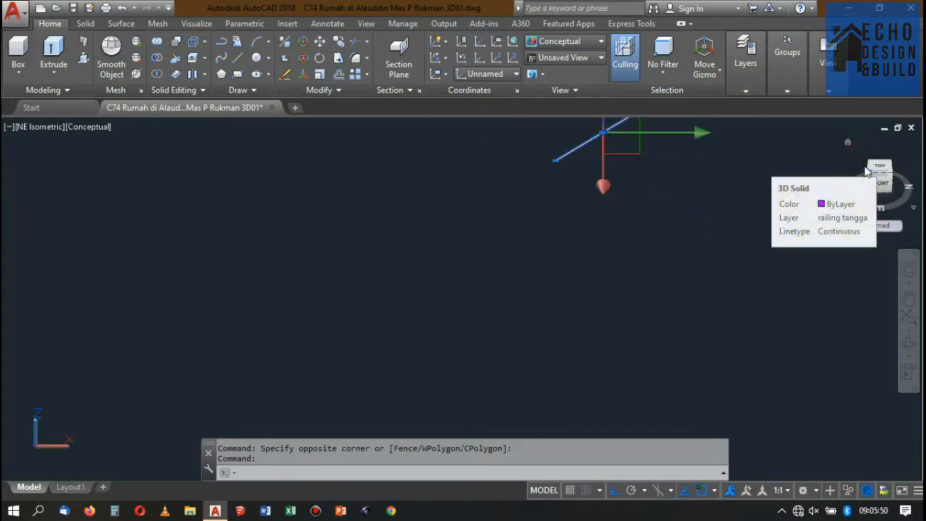
scroll(789, 170, "down", 3)
scroll(723, 227, "up", 4)
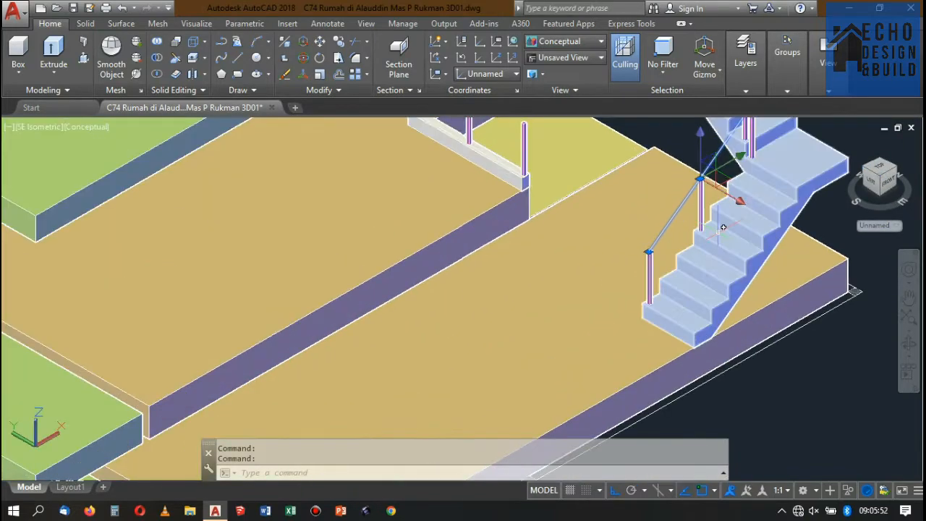
key("Escape")
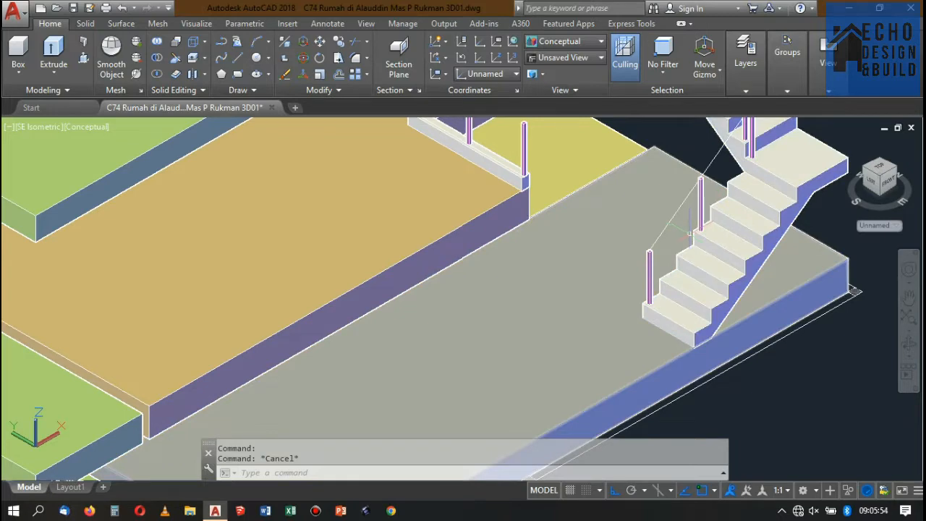
Check where the handrail path starts on the top of the lower flight's bottom post.
scroll(651, 257, "up", 6)
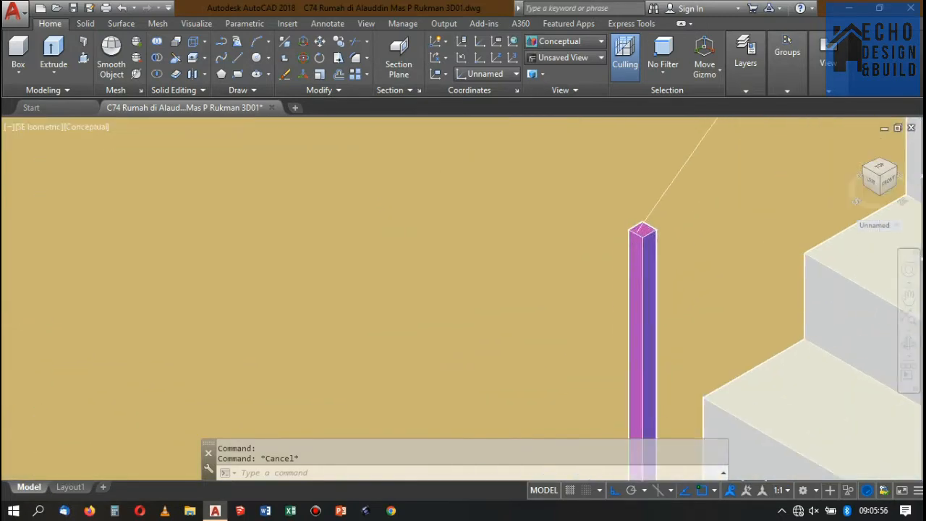
scroll(658, 239, "down", 5)
scroll(658, 239, "up", 6)
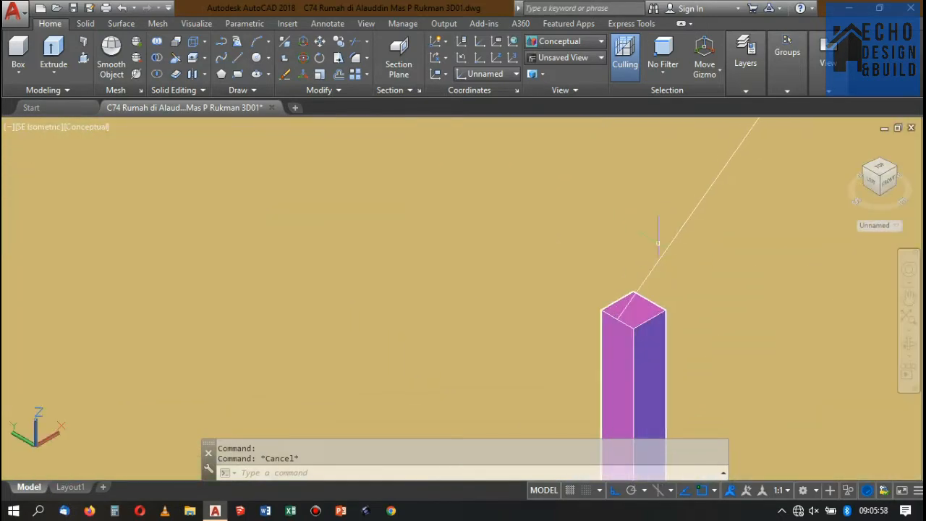
scroll(658, 239, "down", 8)
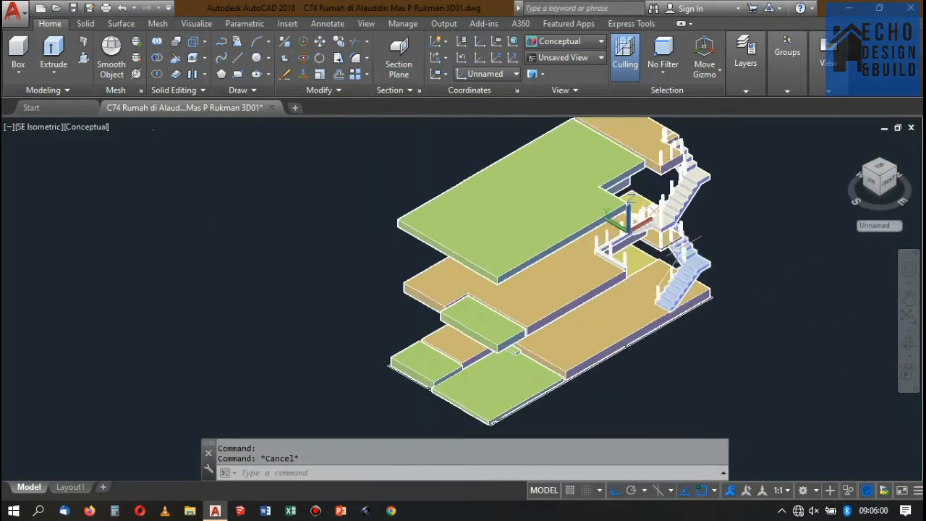
Return the model to the 2D Wireframe visual style.
scroll(637, 217, "up", 3)
left_click(564, 41)
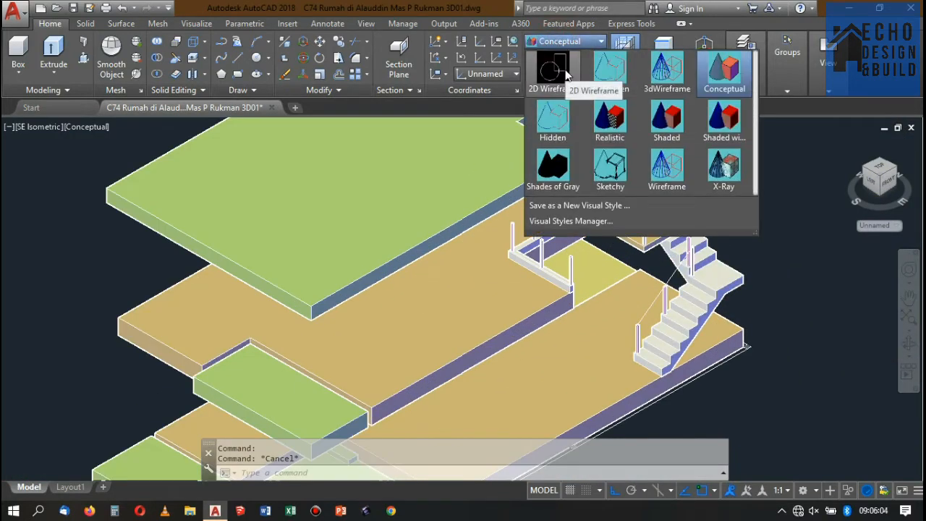
left_click(566, 74)
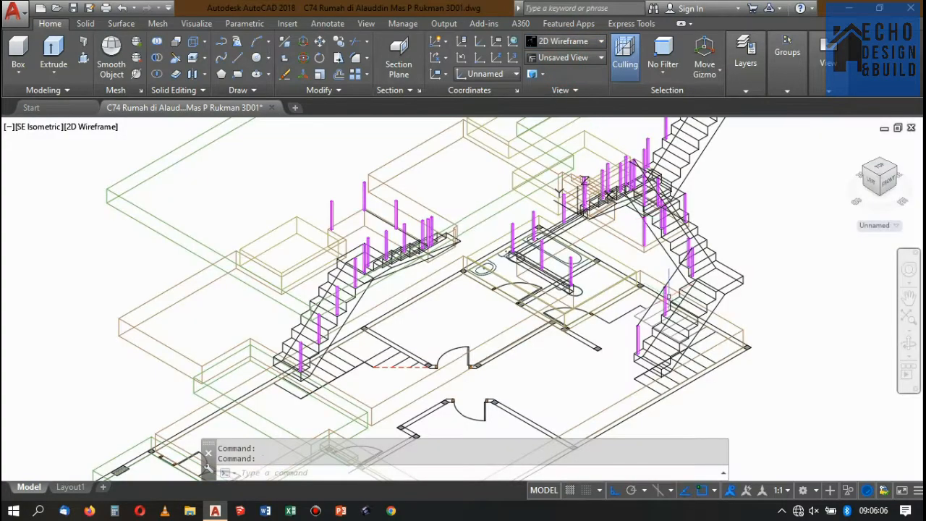
Align the UCS by Z-axis, with its origin at the handrail path's start on the lower flight's bottom post and Z along the path to its upper end.
scroll(644, 331, "up", 4)
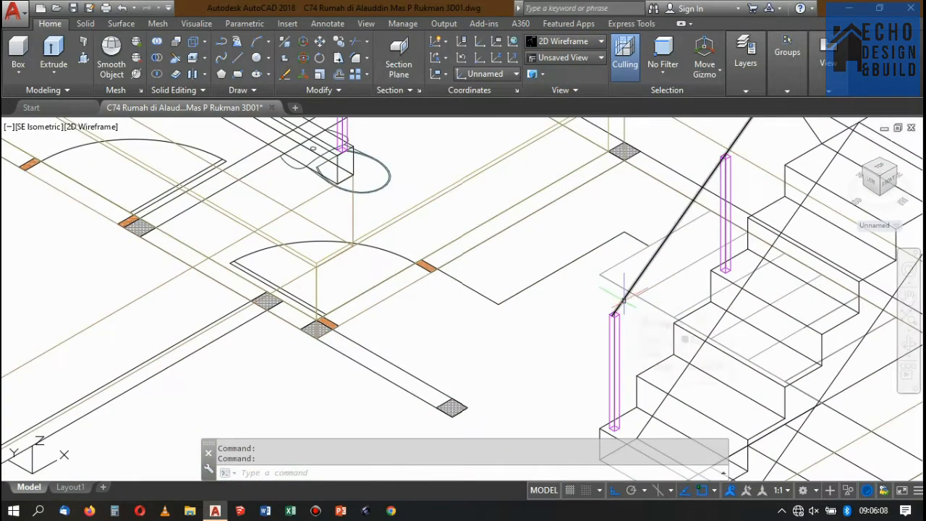
type("cs")
key("Return")
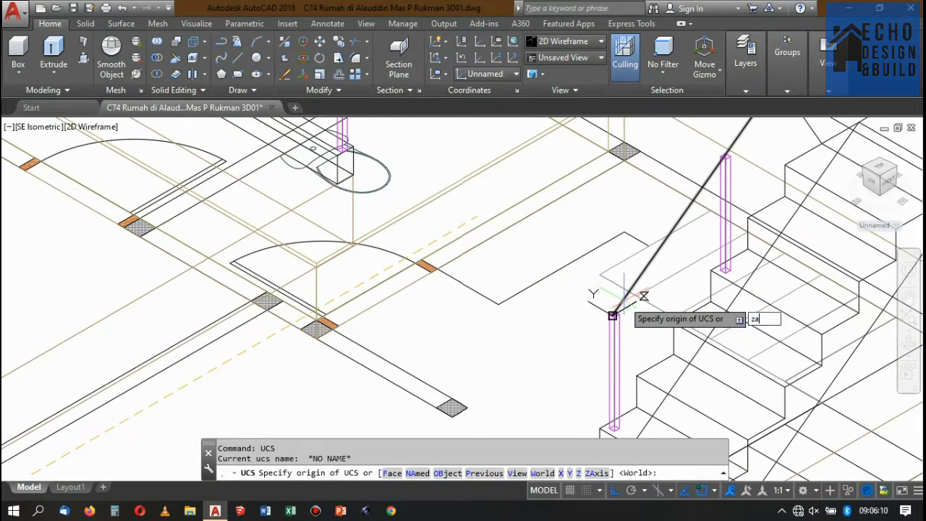
type("za")
key("Return")
scroll(612, 314, "up", 8)
left_click(610, 334)
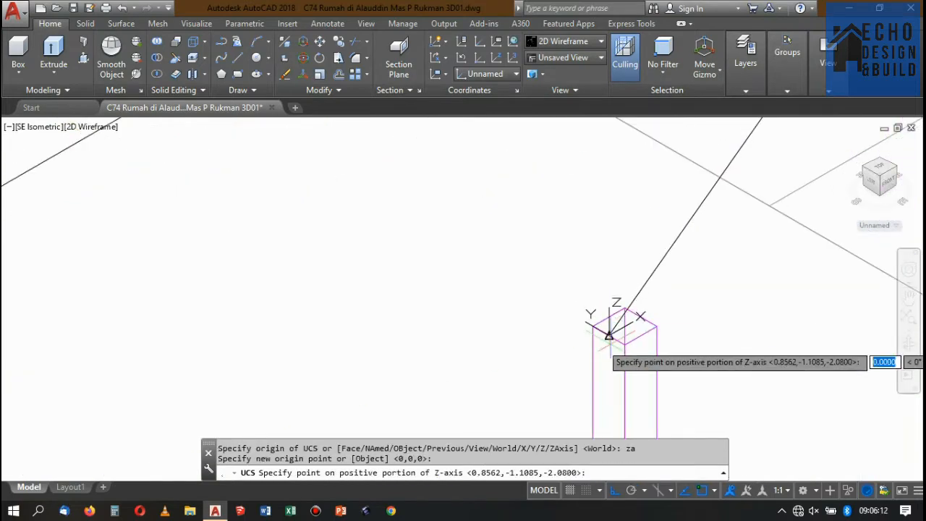
scroll(609, 334, "down", 6)
scroll(739, 216, "up", 4)
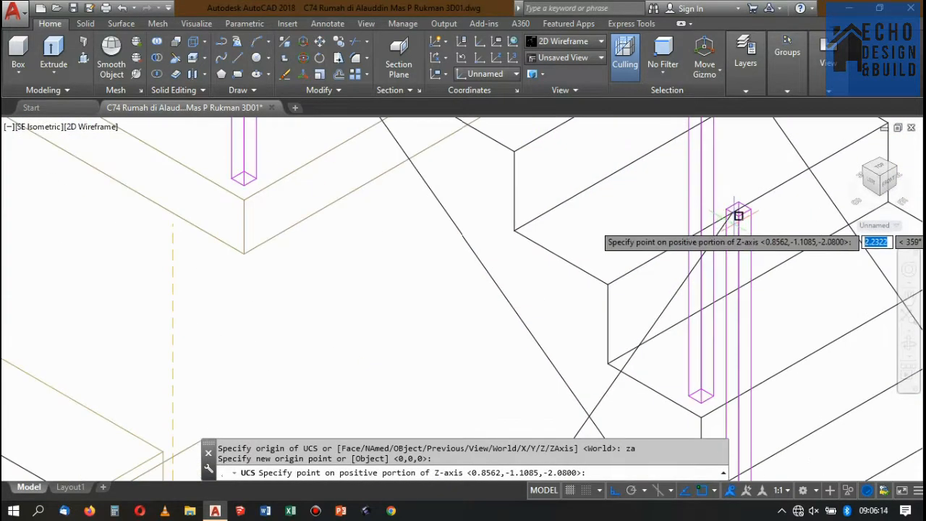
scroll(735, 225, "up", 5)
left_click(727, 174)
scroll(731, 173, "down", 5)
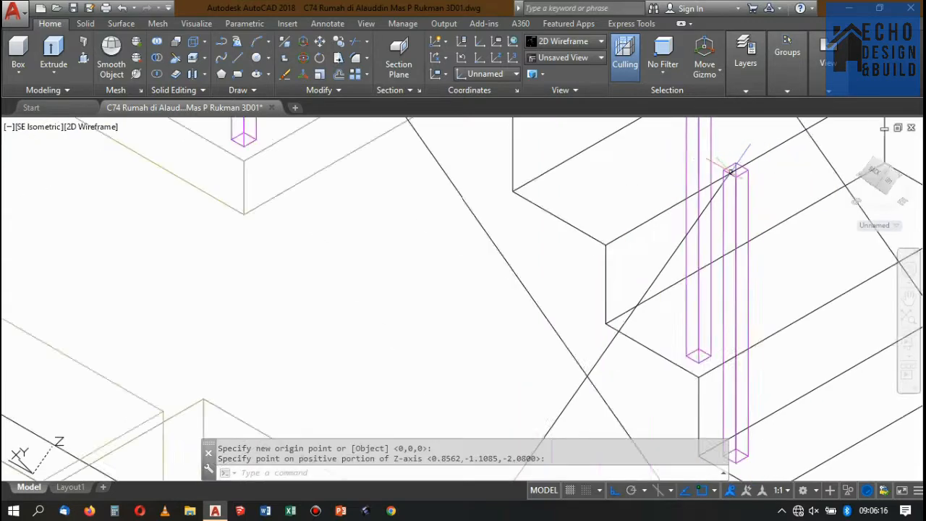
scroll(732, 171, "down", 5)
scroll(625, 338, "up", 8)
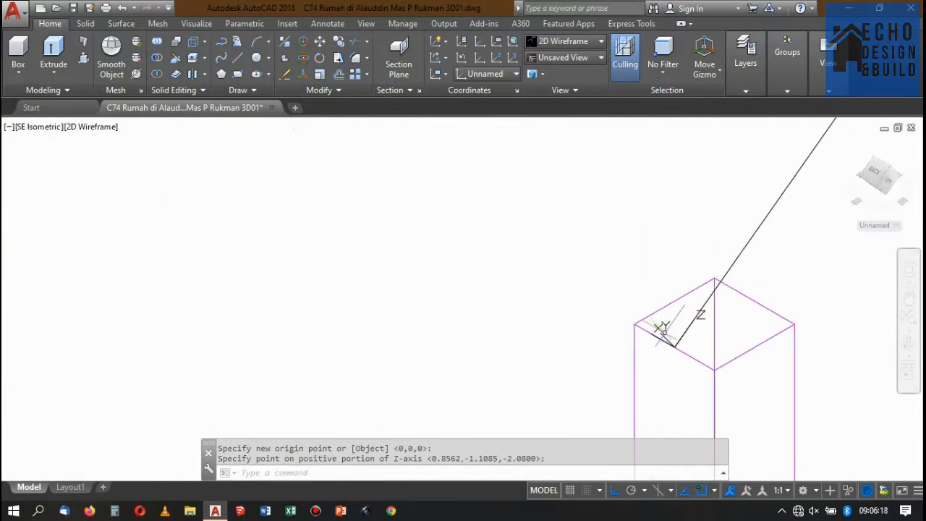
Draw a 0.04 by 0.04 rectangle from the handrail path's start point as the handrail profile.
key("Return")
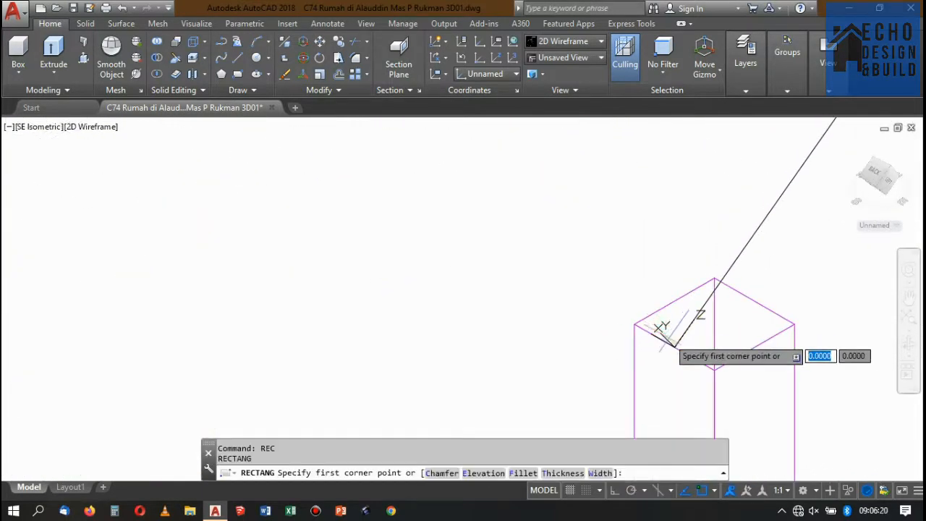
left_click(677, 348)
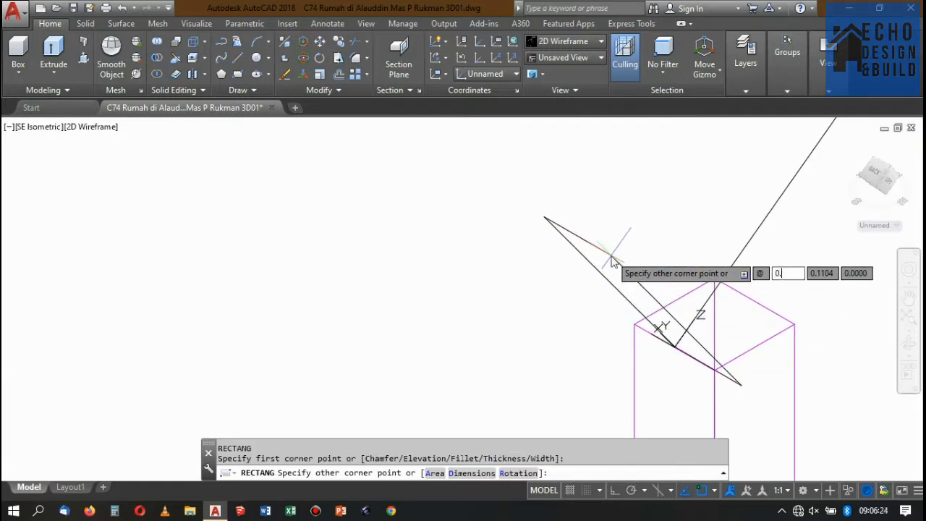
key("Tab")
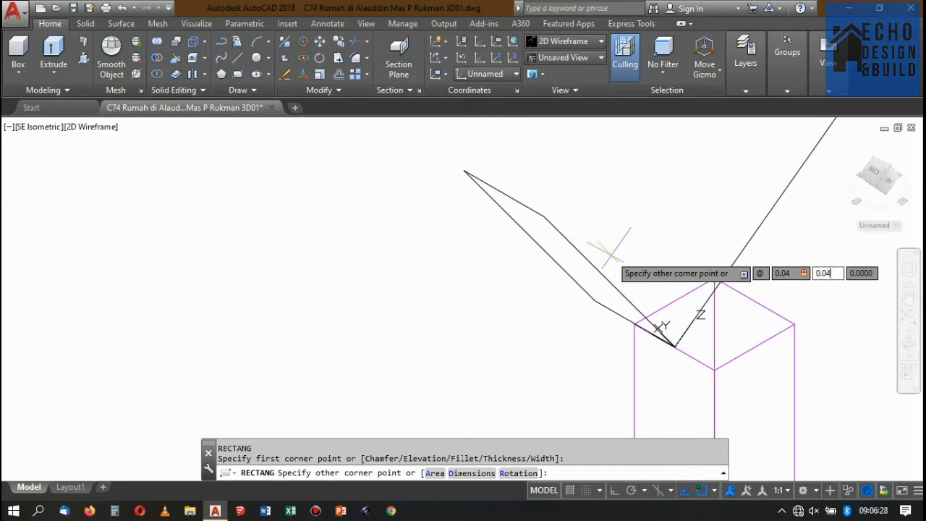
key("Return")
key("F8")
scroll(659, 268, "down", 2)
scroll(649, 295, "up", 2)
Move the square profile by its far edge's midpoint onto the start of the handrail path.
left_click(602, 270)
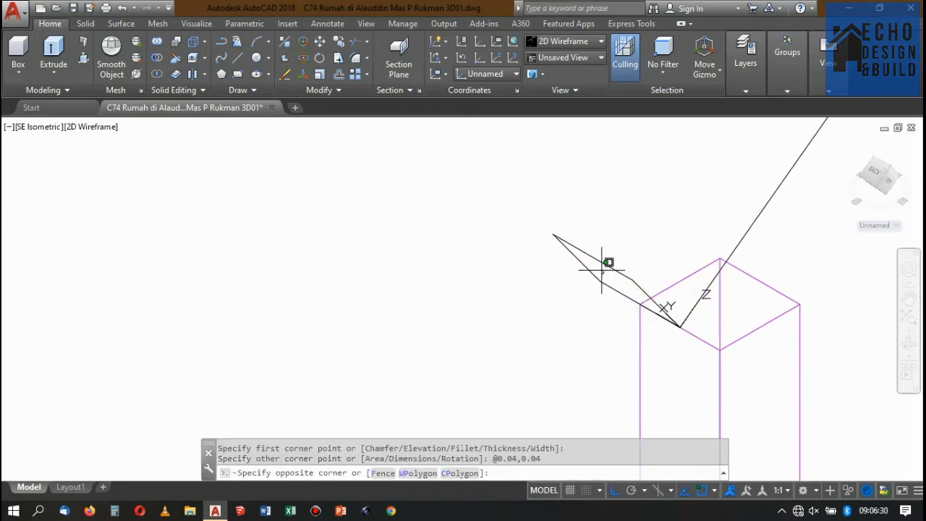
left_click(587, 236)
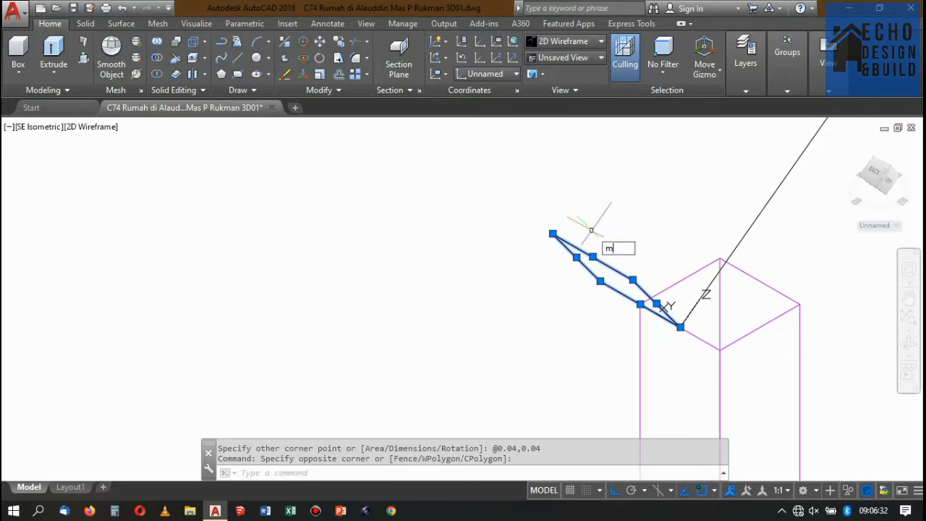
key("Return")
left_click(593, 256)
scroll(660, 343, "up", 2)
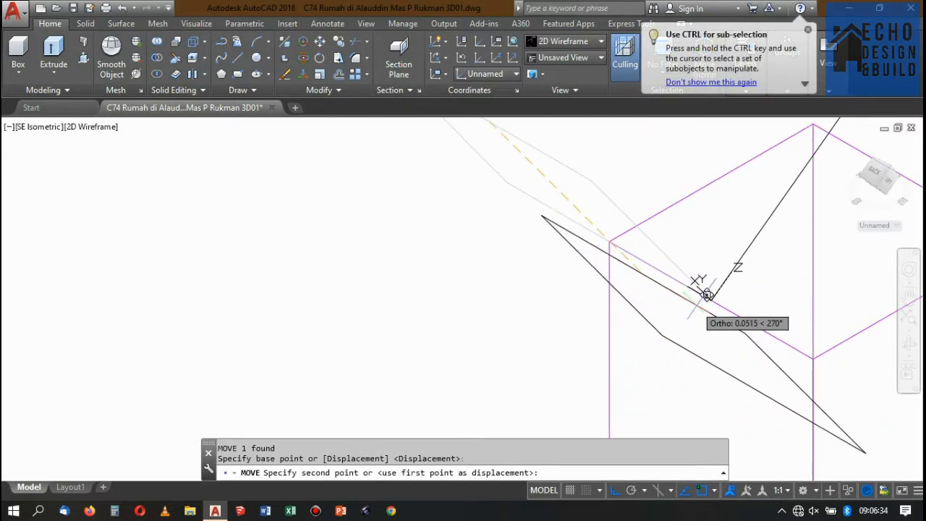
left_click(707, 294)
scroll(705, 293, "down", 3)
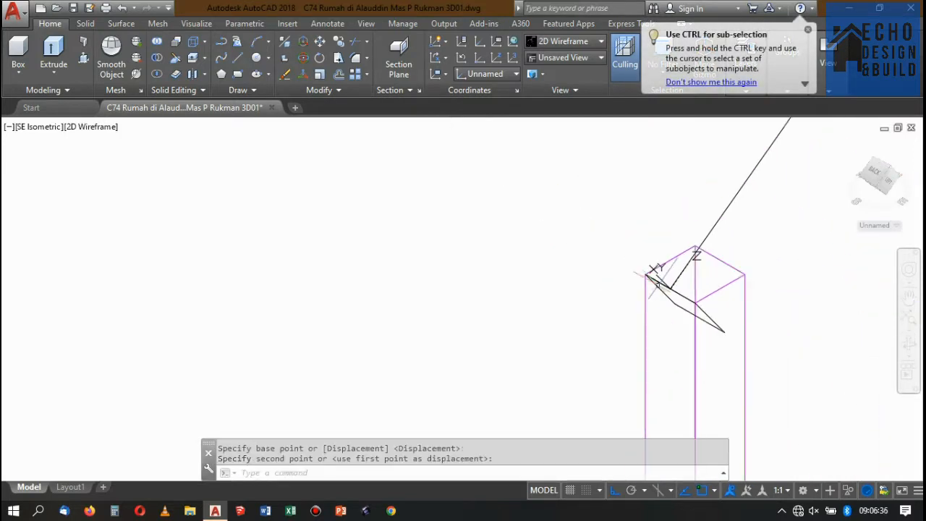
Sweep the square profile along the lower flight's handrail path as a solid.
scroll(638, 349, "down", 8)
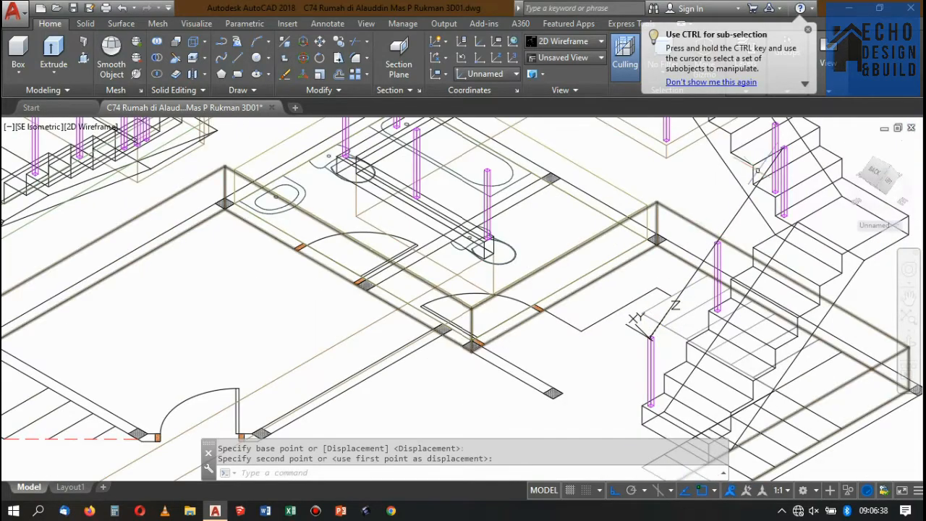
scroll(774, 161, "up", 4)
scroll(796, 124, "down", 3)
scroll(734, 196, "up", 4)
scroll(738, 194, "down", 3)
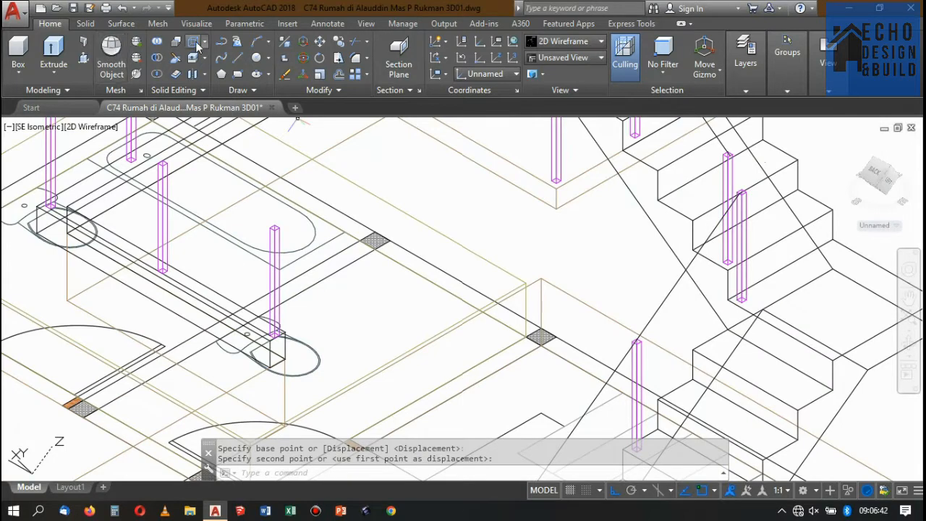
left_click(87, 24)
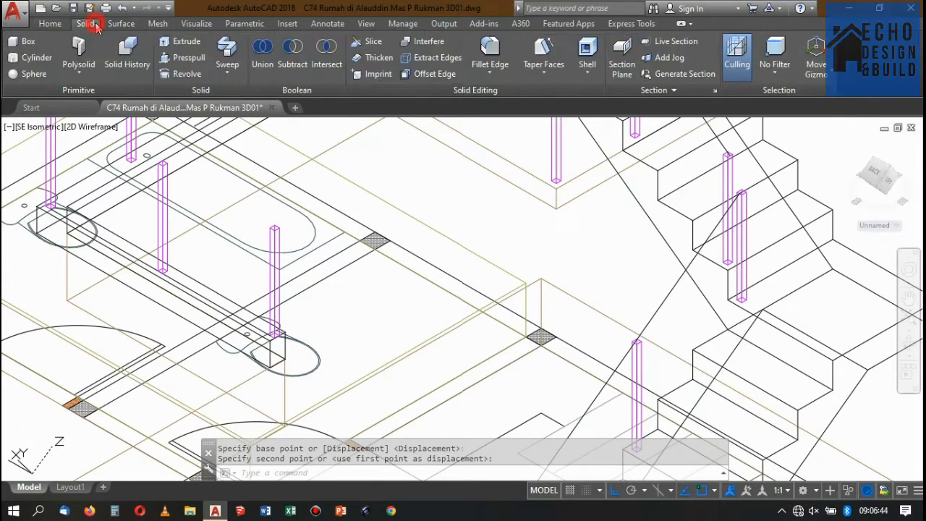
left_click(226, 48)
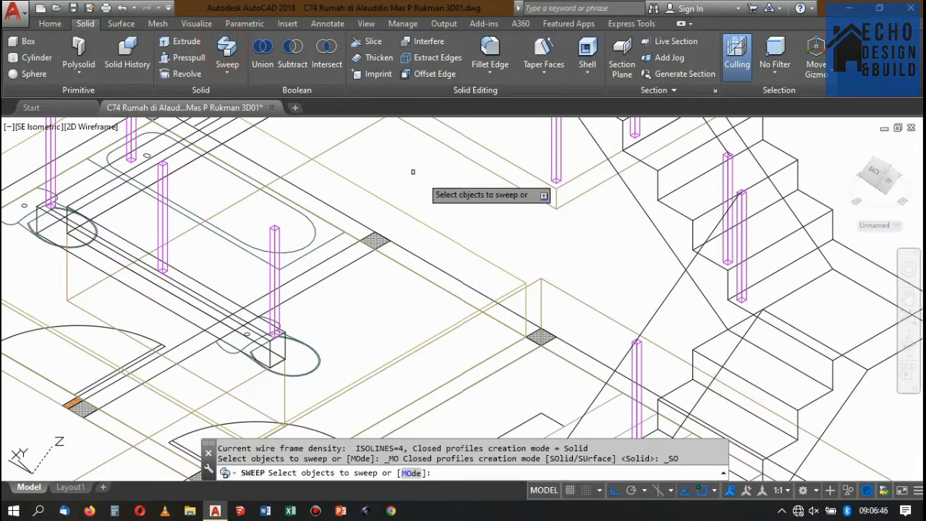
scroll(572, 225, "down", 5)
scroll(576, 281, "up", 4)
scroll(536, 246, "up", 8)
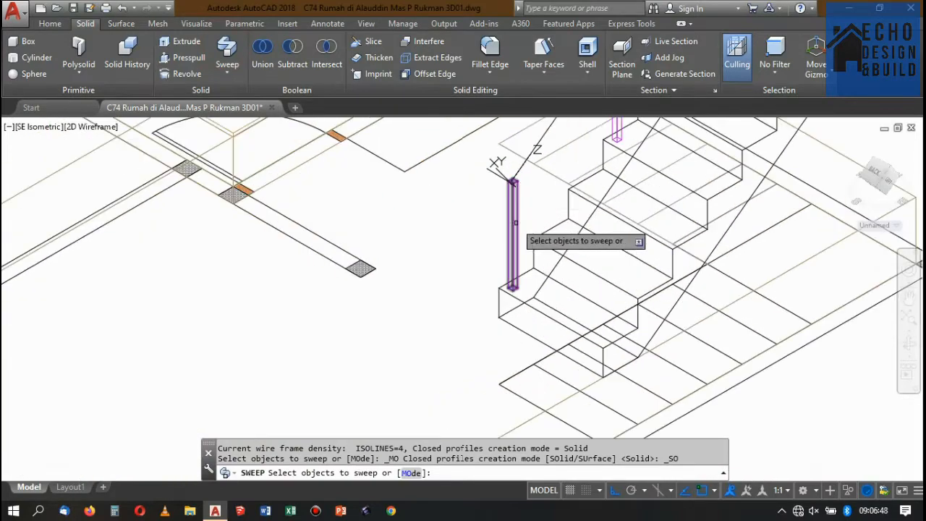
left_click(498, 214)
scroll(492, 221, "down", 5)
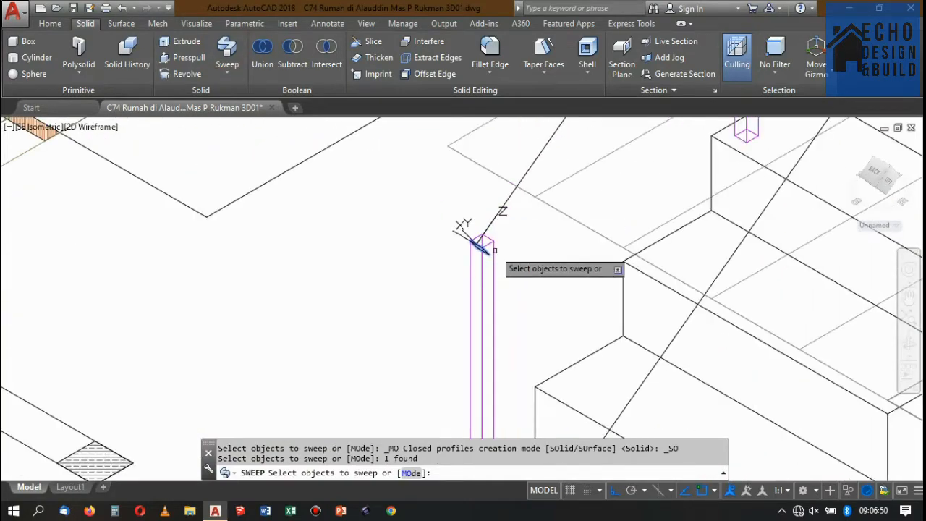
key("Return")
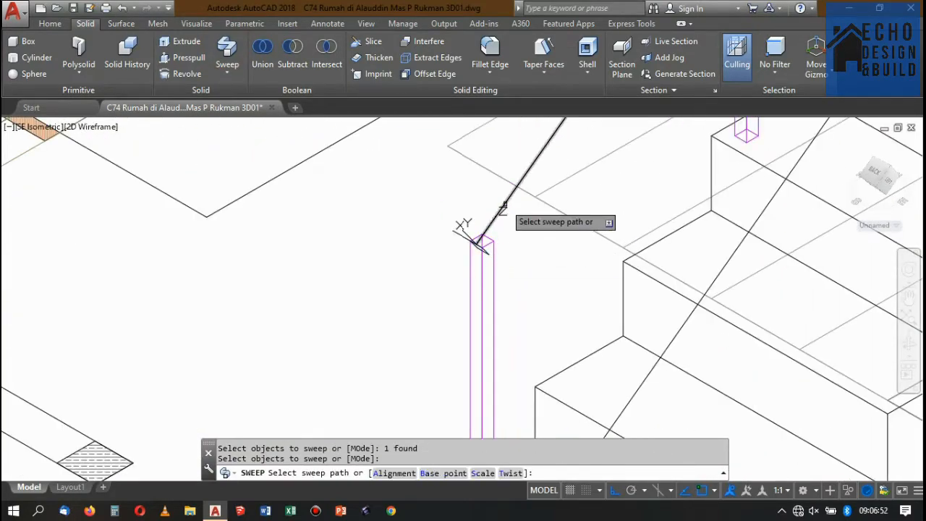
scroll(486, 249, "up", 2)
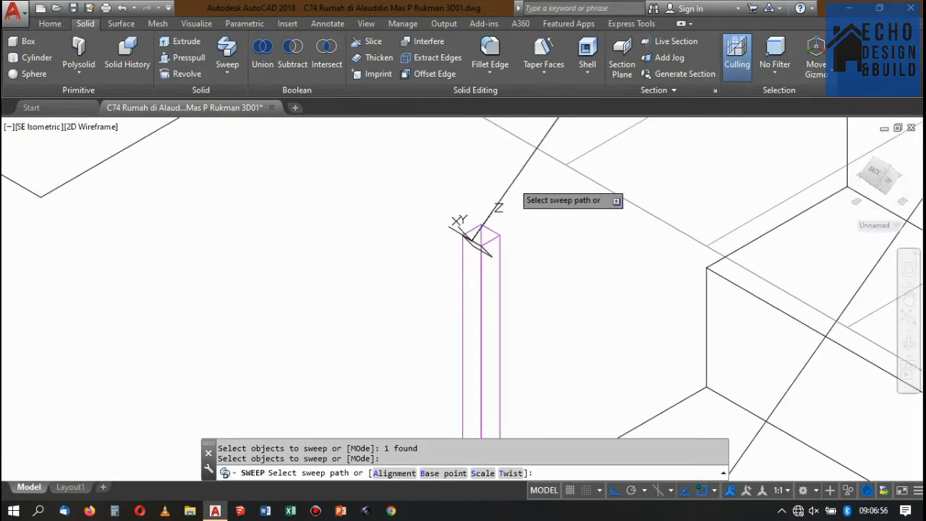
left_click(475, 234)
scroll(485, 238, "down", 4)
scroll(579, 225, "up", 6)
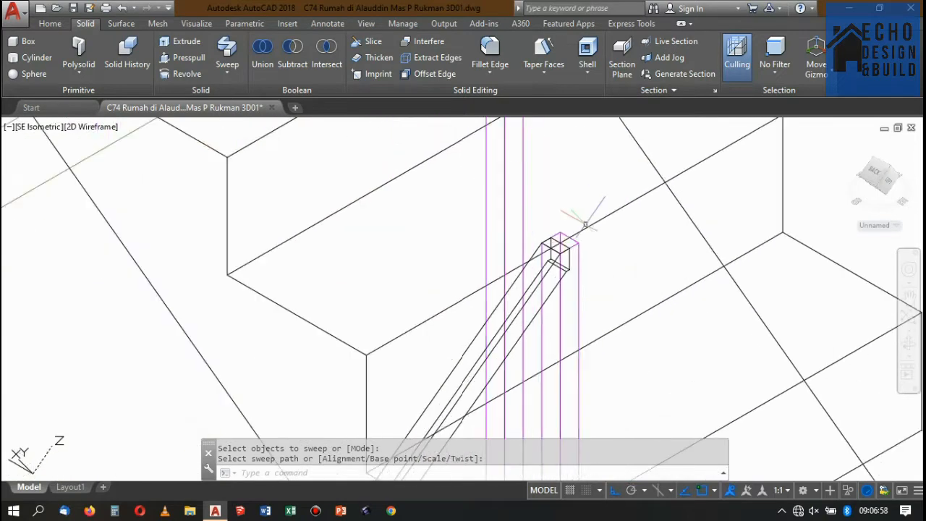
Match the properties of the magenta railing post to the swept handrail of the lower flight.
scroll(585, 224, "up", 2)
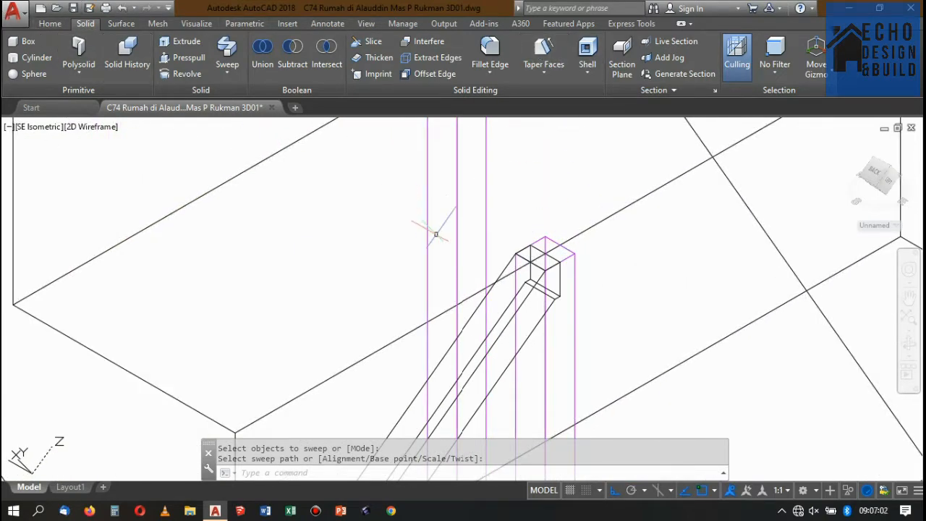
scroll(463, 260, "down", 3)
scroll(541, 259, "up", 4)
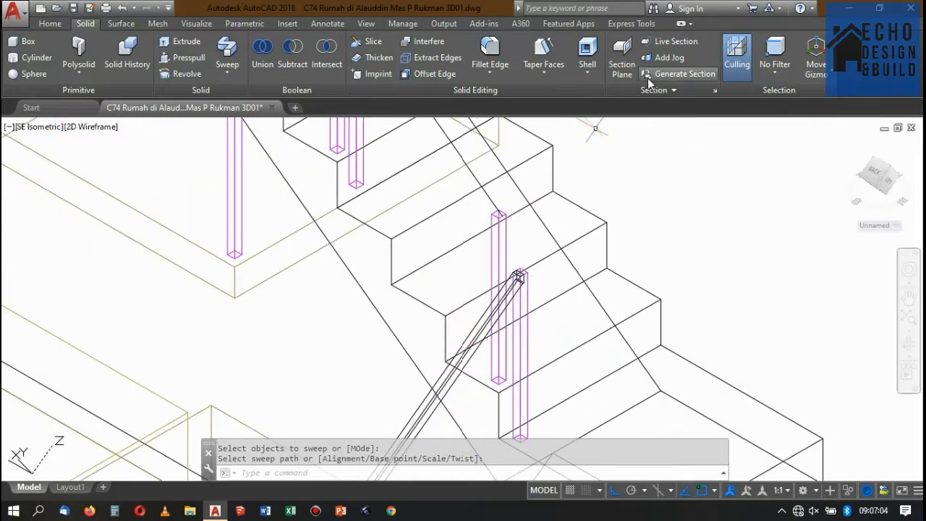
type("m")
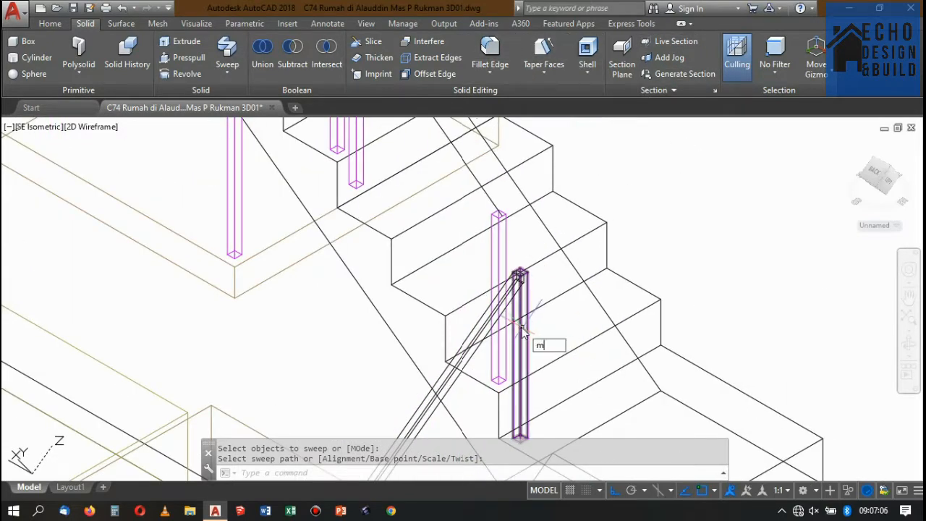
type("a")
key("Return")
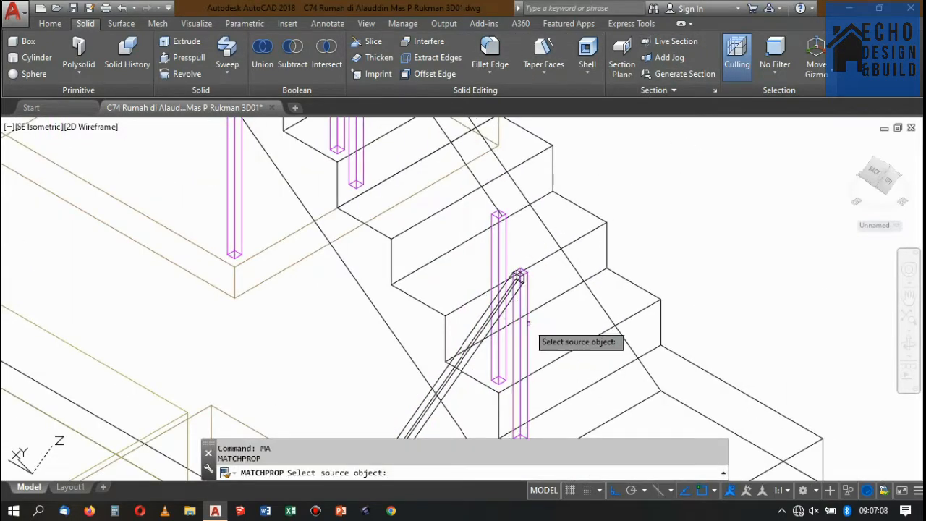
left_click(519, 277)
scroll(505, 319, "up", 3)
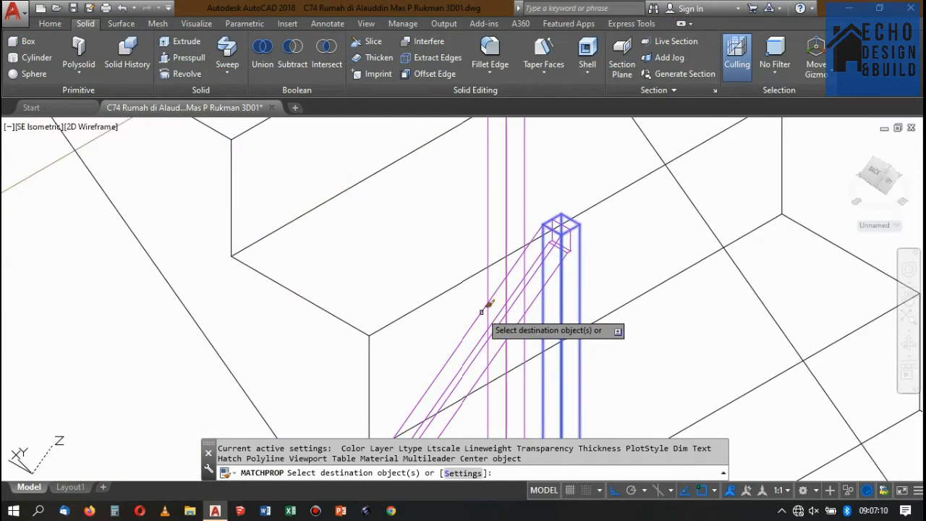
left_click(483, 308)
scroll(588, 217, "down", 8)
key("Return")
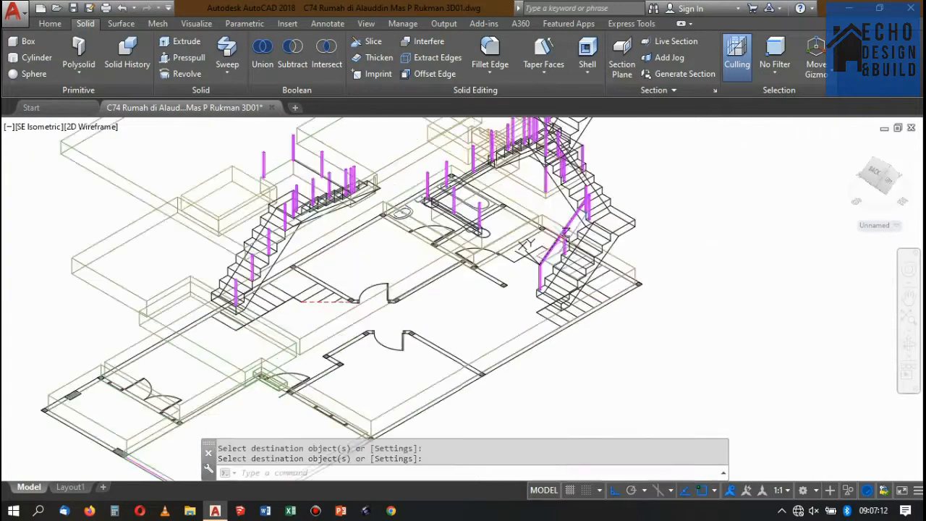
Undo the property match and the handrail sweep on the lower flight.
scroll(565, 231, "up", 8)
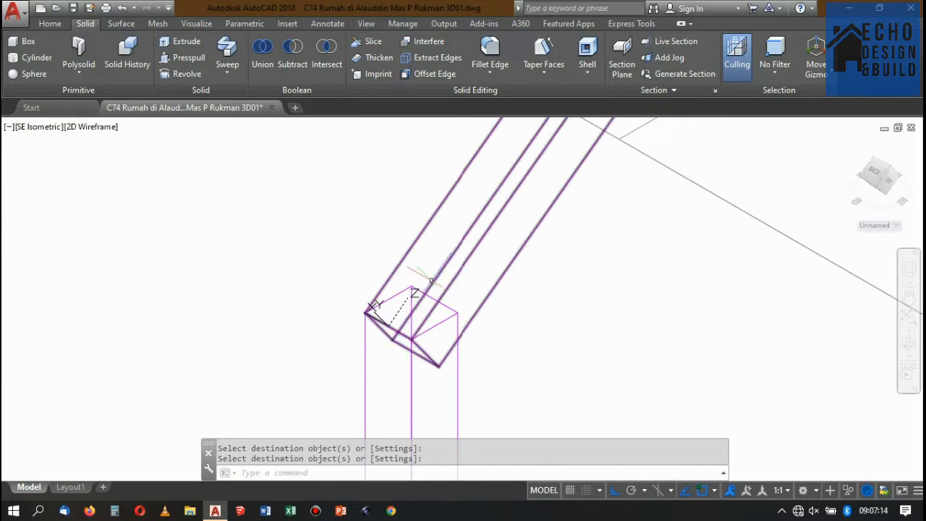
scroll(434, 295, "down", 4)
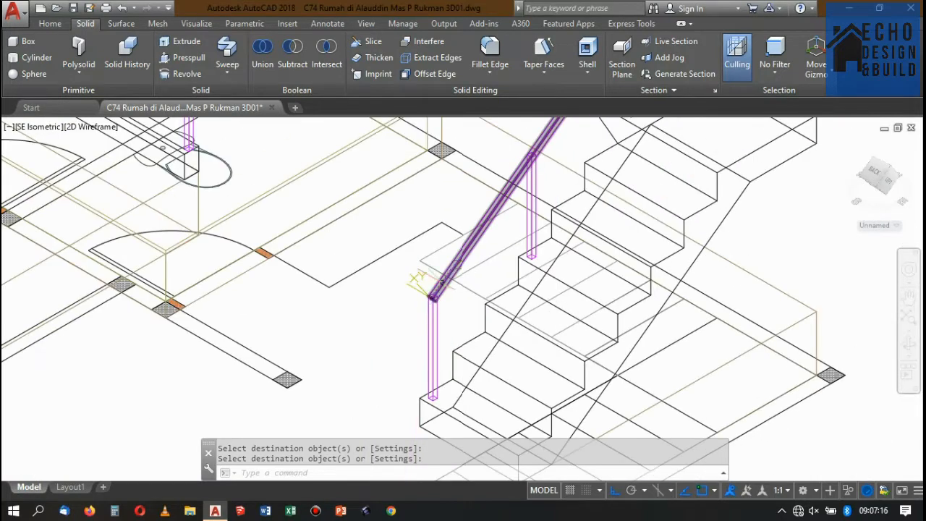
key("ctrl+z")
key("ctrl+z")
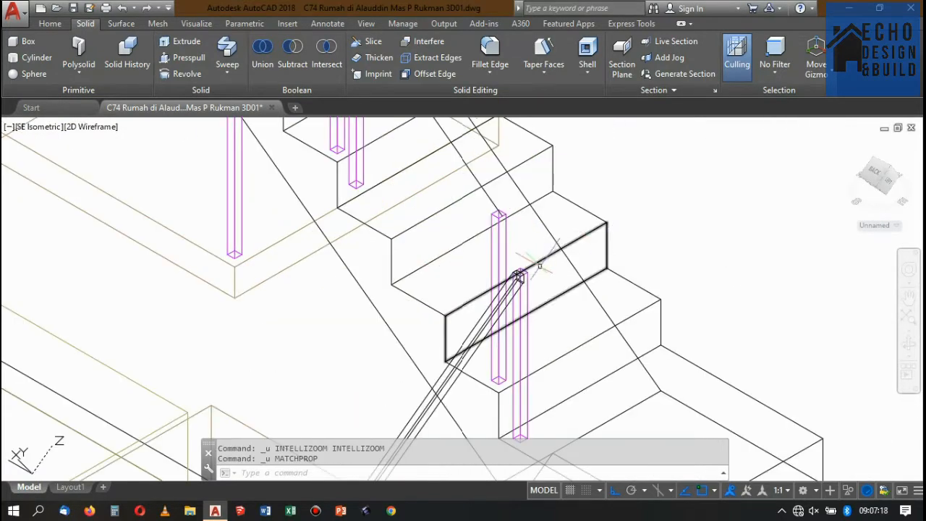
key("ctrl+z")
key("ctrl+z")
Copy the lower flight's handrail path line to the empty space beside the house.
scroll(549, 250, "down", 5)
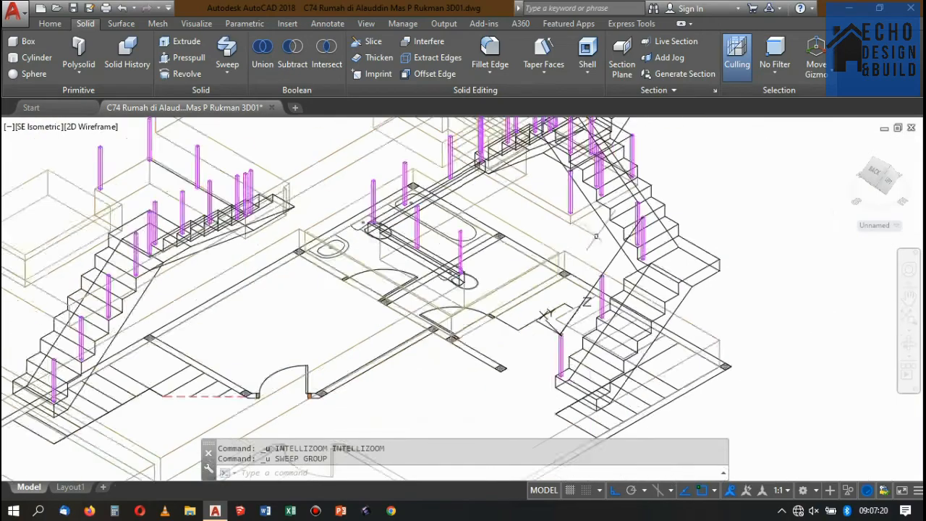
scroll(607, 261, "up", 6)
left_click(608, 261)
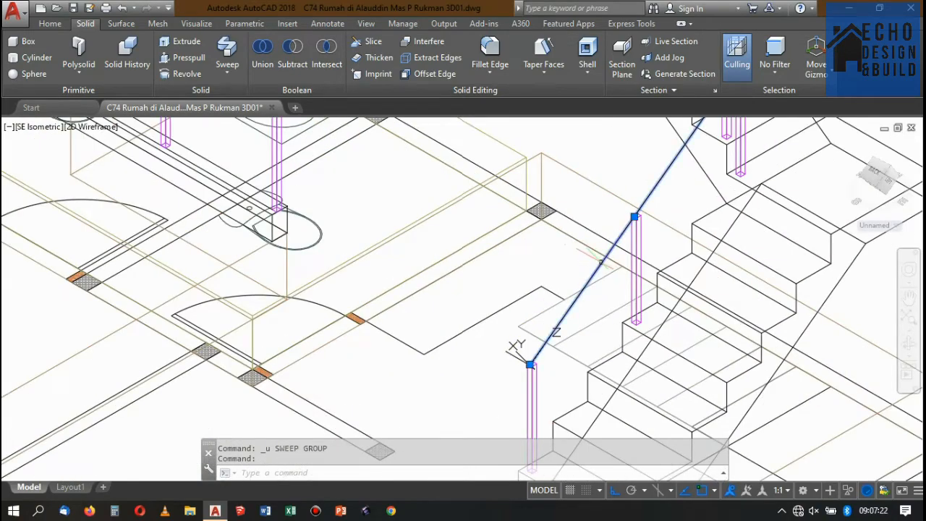
scroll(607, 260, "down", 8)
scroll(623, 251, "up", 3)
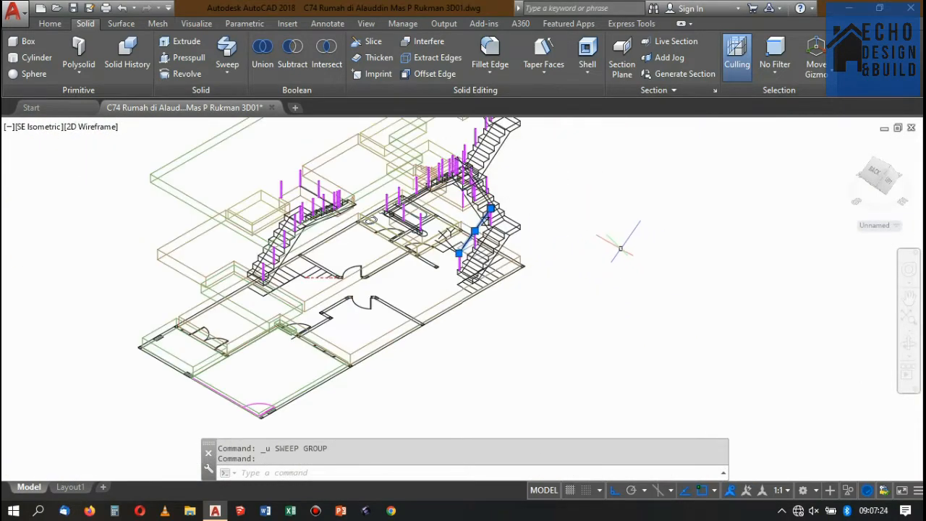
key("Return")
left_click(615, 244)
scroll(668, 263, "down", 5)
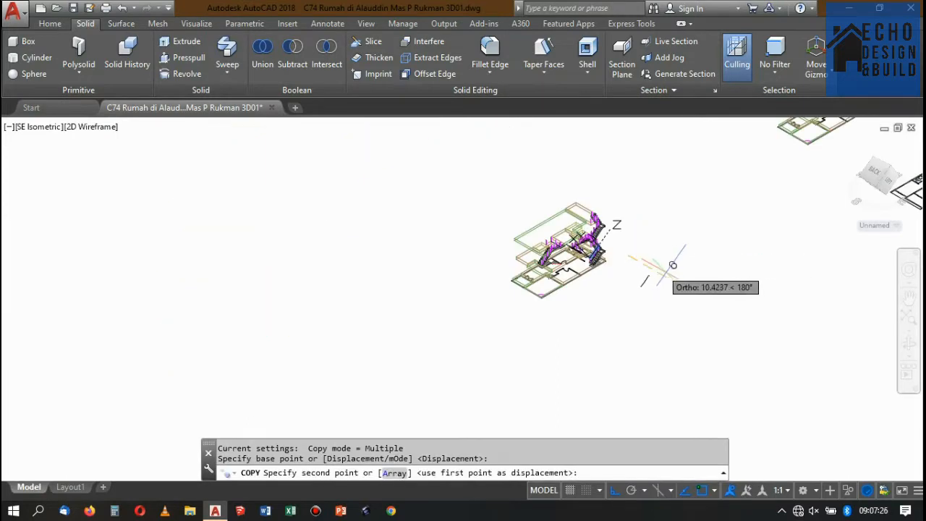
left_click(660, 263)
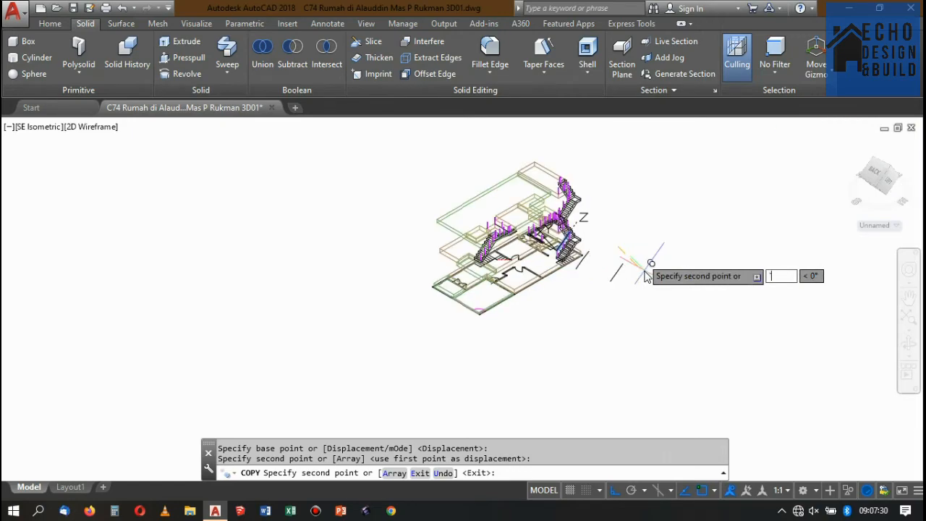
key("Escape")
Set the UCS by Z axis, with the origin at the copied path's lower end and Z pointing toward its upper end.
scroll(618, 273, "up", 6)
scroll(604, 318, "down", 3)
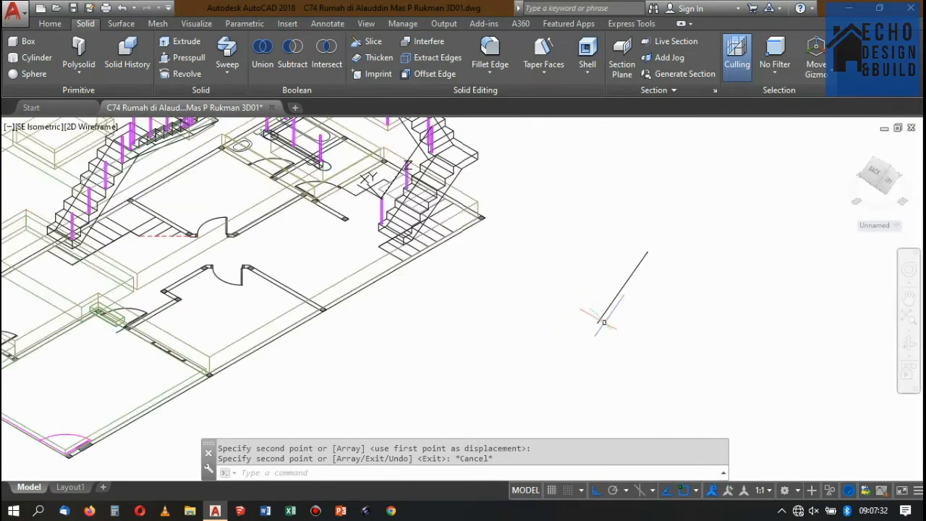
scroll(634, 263, "up", 3)
scroll(655, 254, "down", 2)
scroll(647, 271, "up", 2)
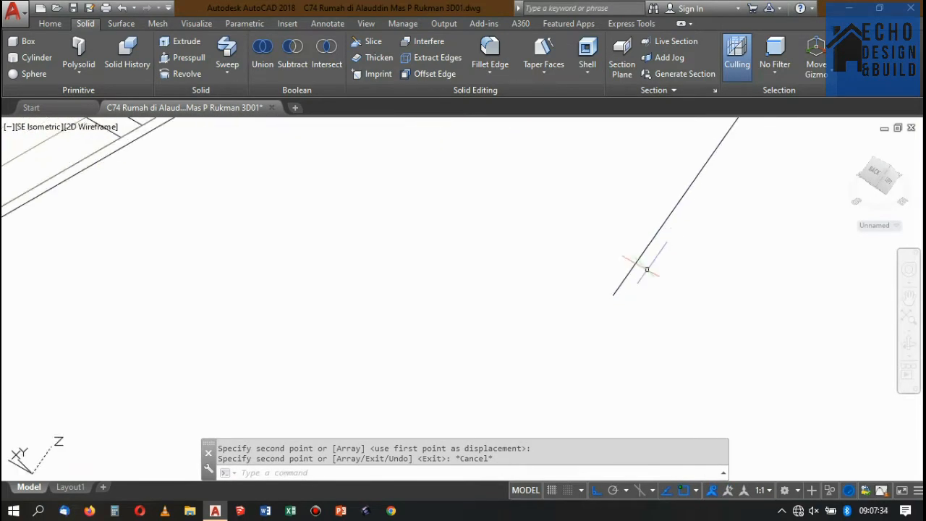
type("c")
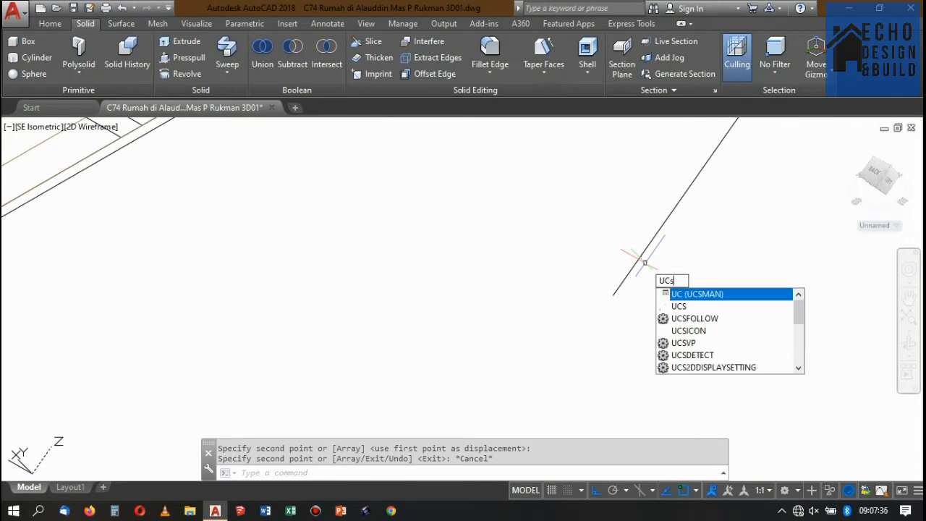
key("Return")
key("Return")
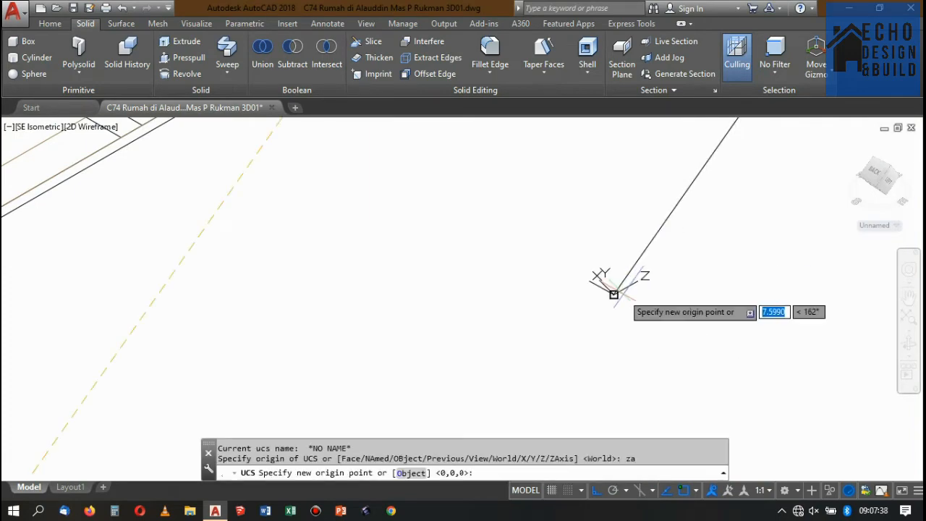
left_click(615, 292)
scroll(630, 290, "down", 5)
scroll(641, 276, "up", 8)
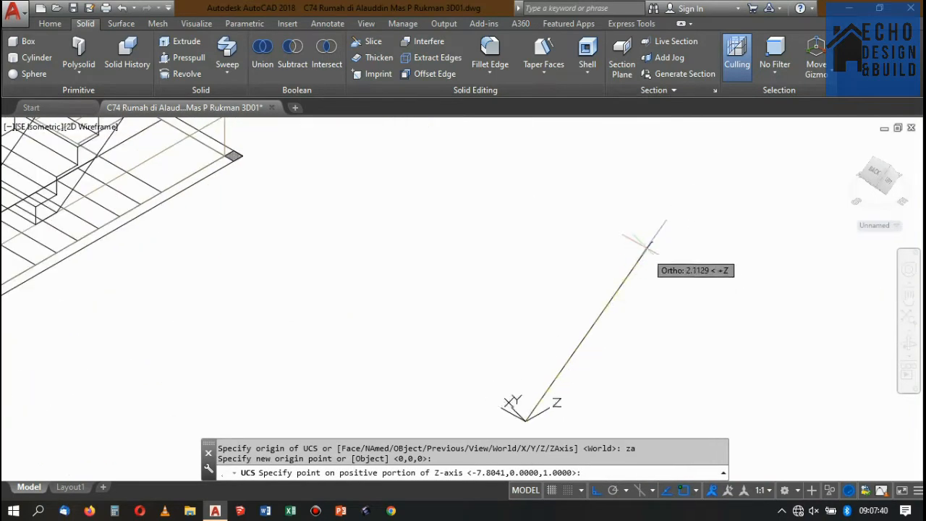
left_click(632, 248)
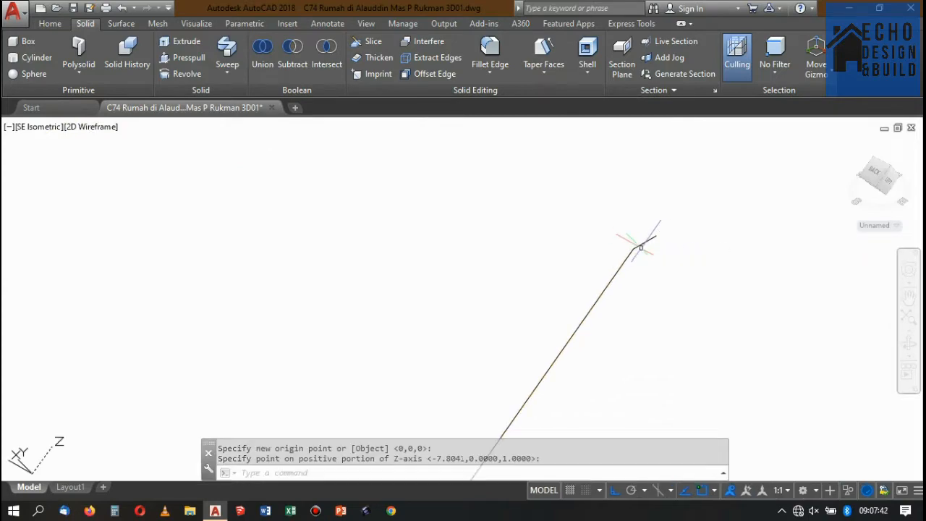
scroll(651, 242, "down", 8)
scroll(671, 239, "up", 8)
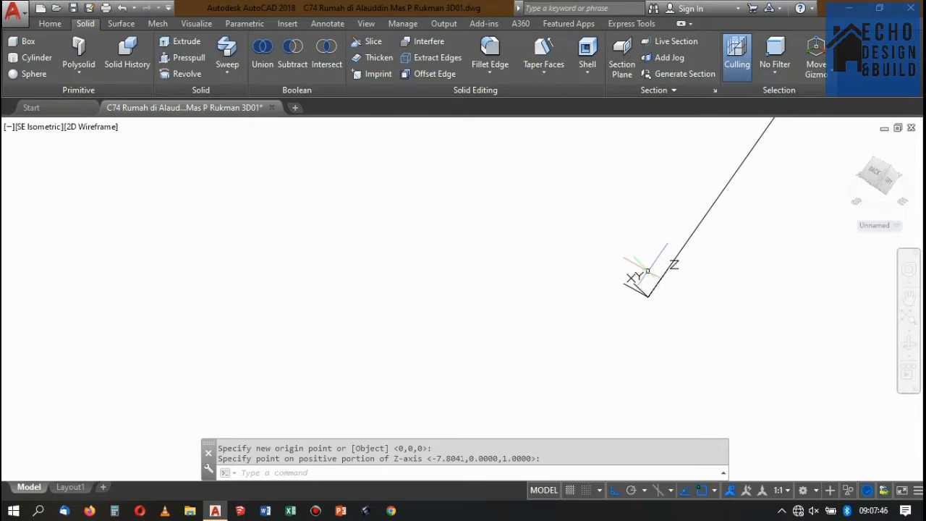
scroll(665, 289, "down", 5)
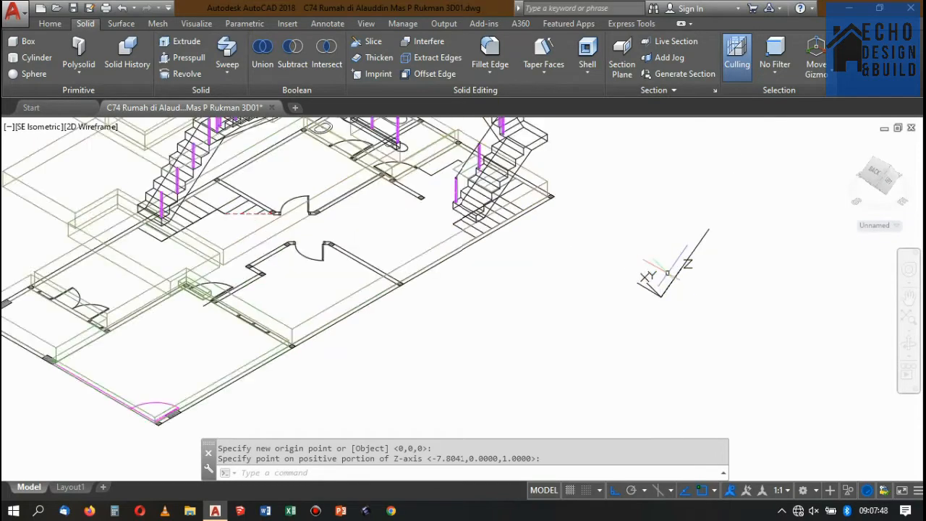
scroll(667, 273, "down", 4)
scroll(684, 260, "up", 6)
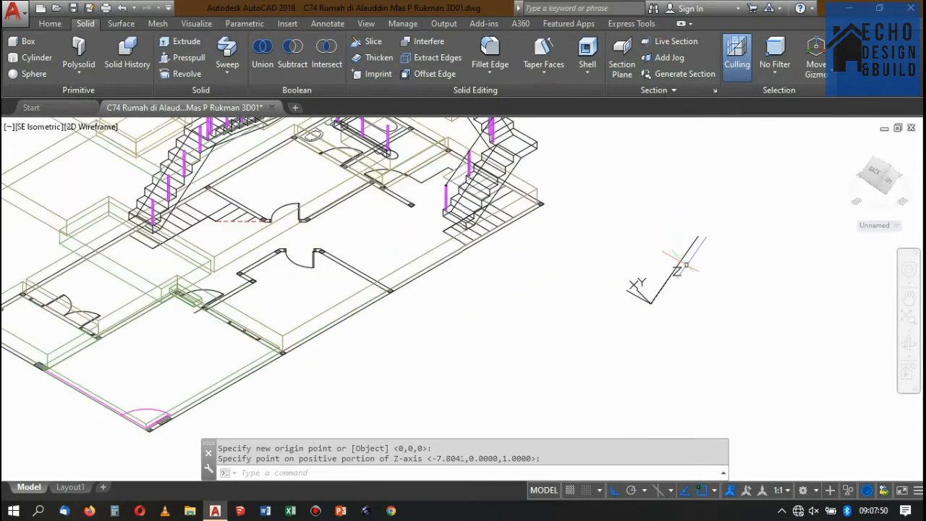
scroll(687, 275, "down", 5)
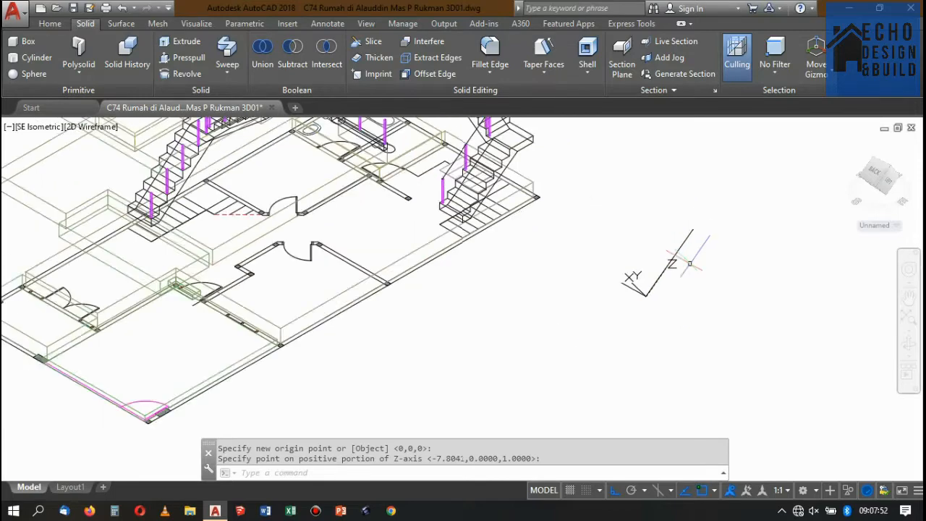
Draw a 0.04 by 0.04 m square profile from the lower end of the copied path.
scroll(678, 268, "up", 5)
scroll(682, 258, "down", 5)
scroll(671, 269, "up", 5)
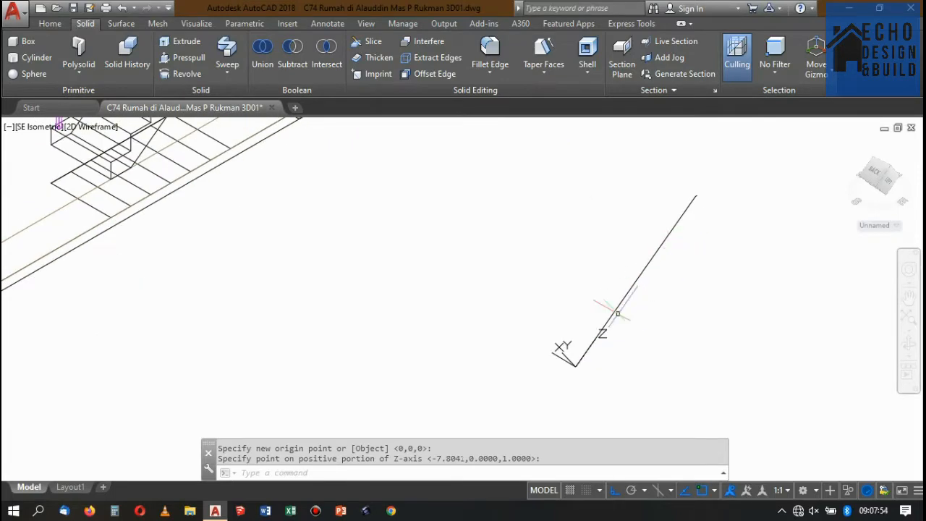
scroll(554, 385, "up", 5)
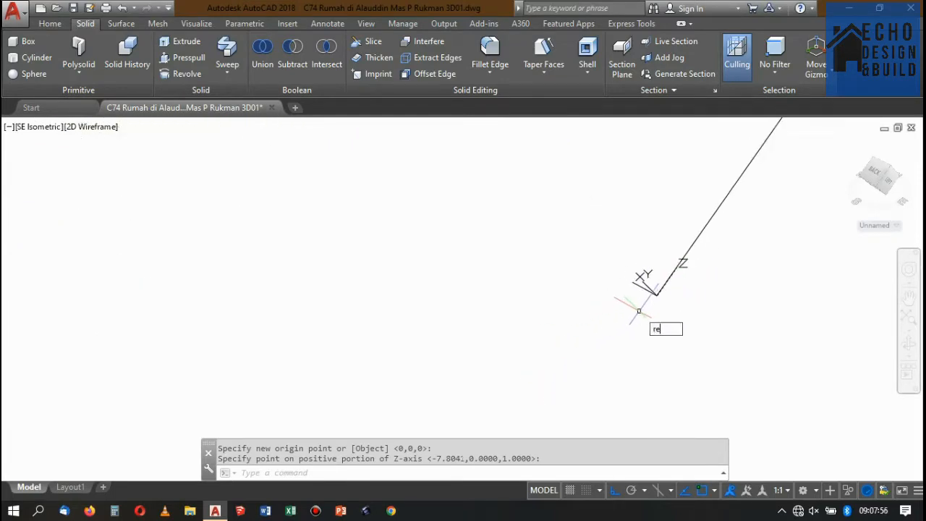
key("Return")
left_click(655, 293)
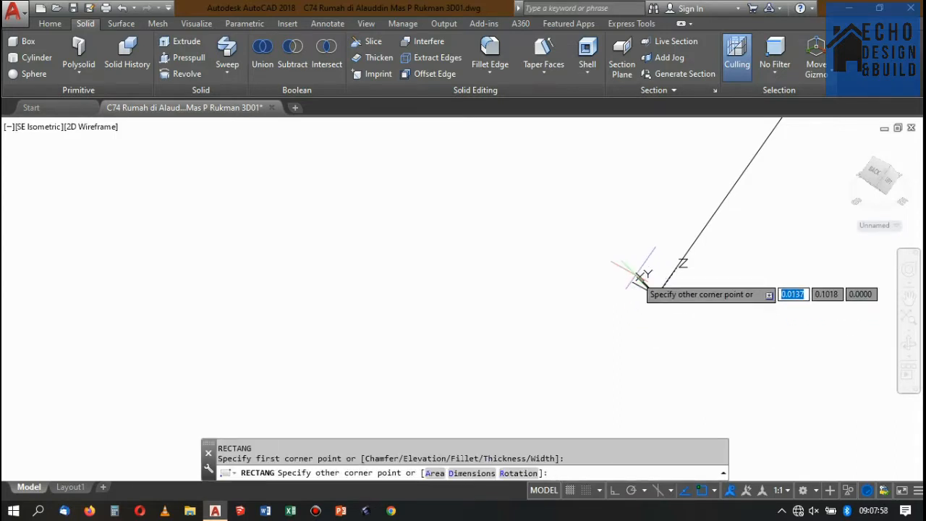
scroll(665, 282, "up", 2)
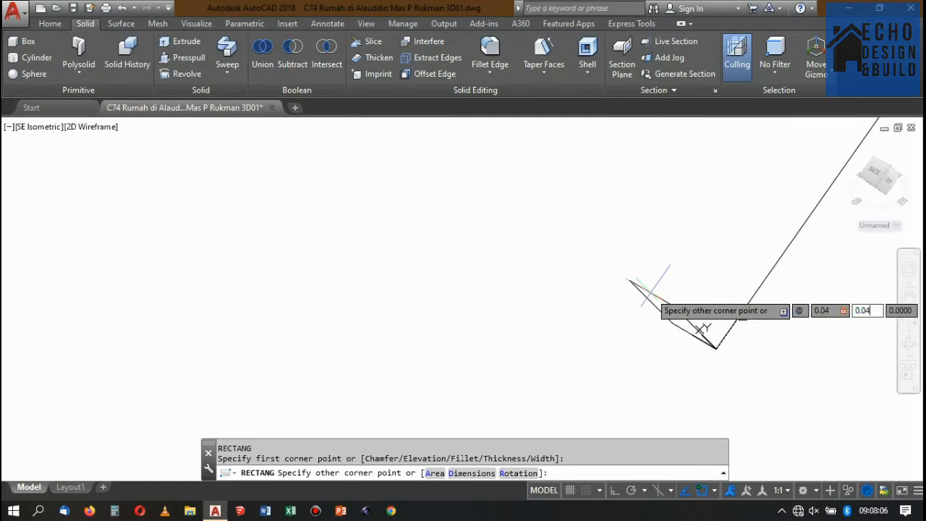
key("Return")
Move the square by its far edge's midpoint onto the lower end of the copied path.
scroll(702, 323, "down", 4)
scroll(701, 322, "up", 5)
left_click(691, 333)
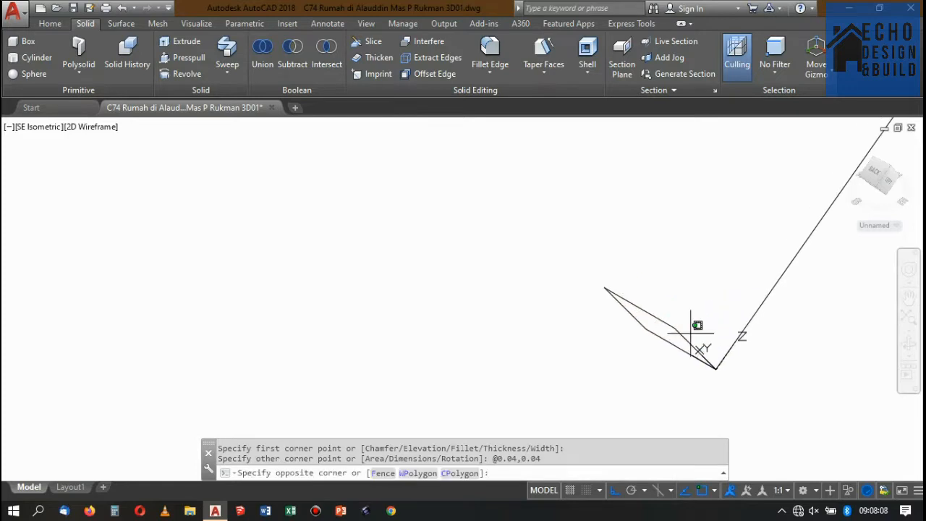
left_click(664, 290)
type("m")
key("Return")
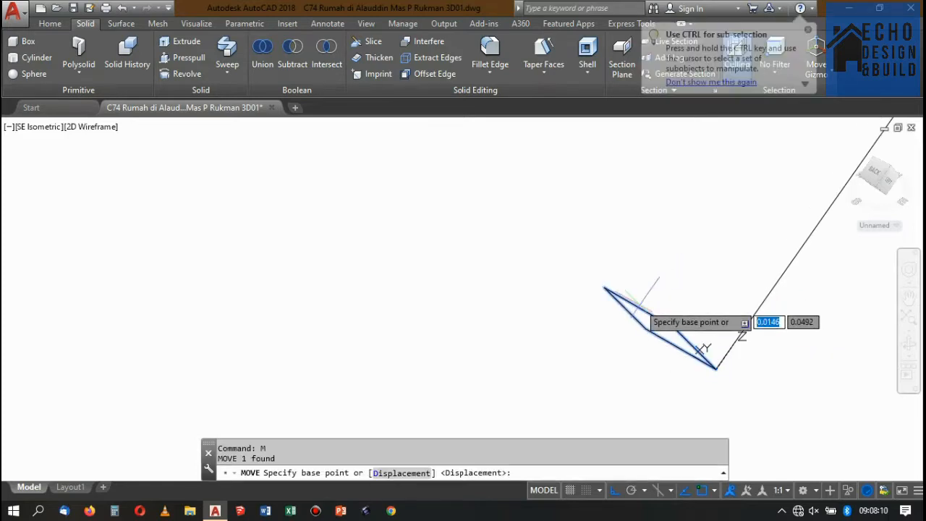
left_click(640, 306)
scroll(711, 367, "up", 4)
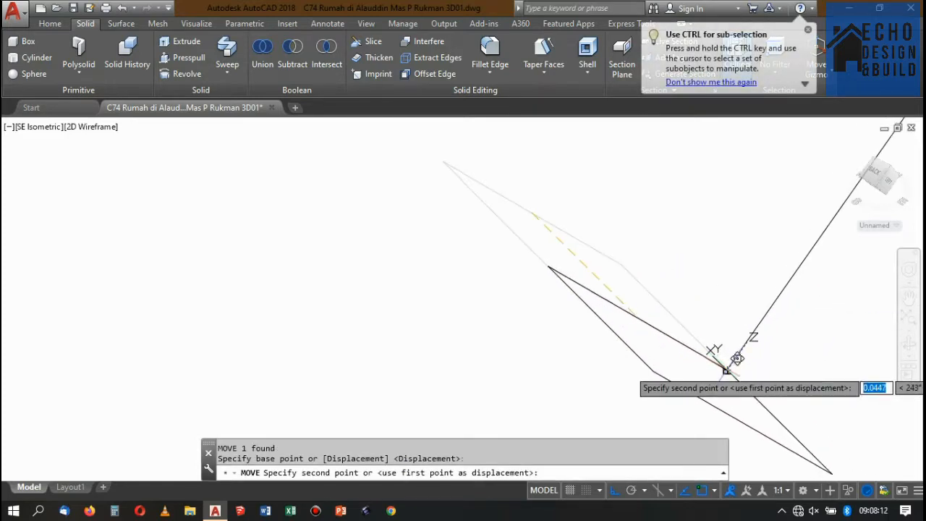
left_click(731, 368)
scroll(695, 366, "down", 3)
Sweep the square profile along the copied handrail path as a solid.
left_click(672, 375)
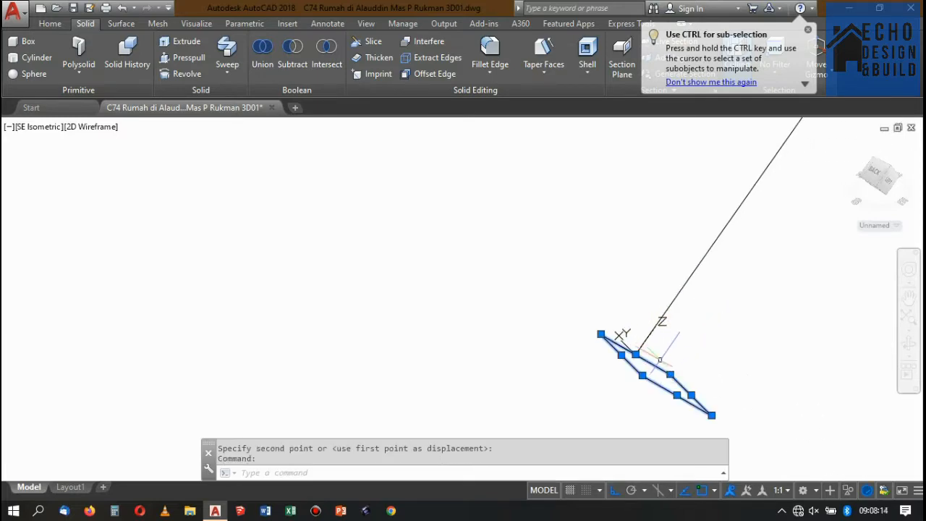
scroll(678, 332, "down", 10)
scroll(698, 310, "up", 4)
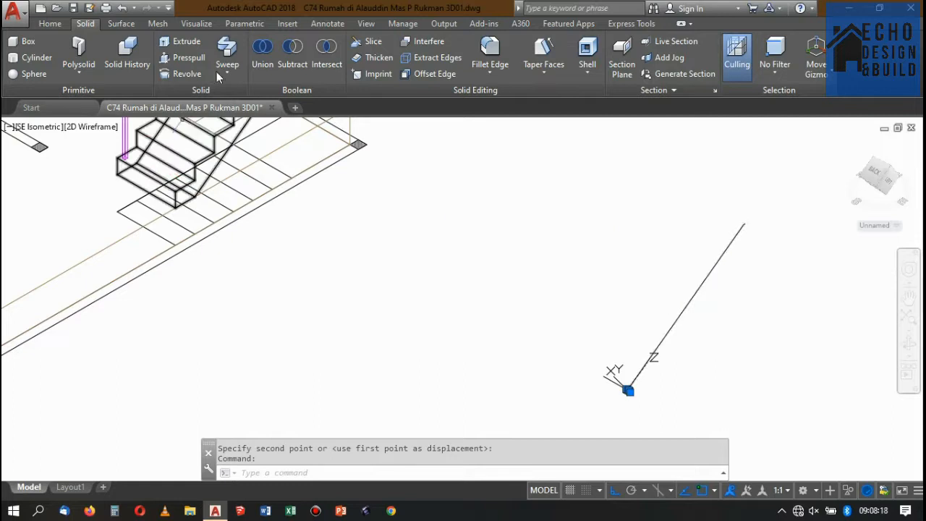
left_click(229, 47)
scroll(629, 394, "up", 2)
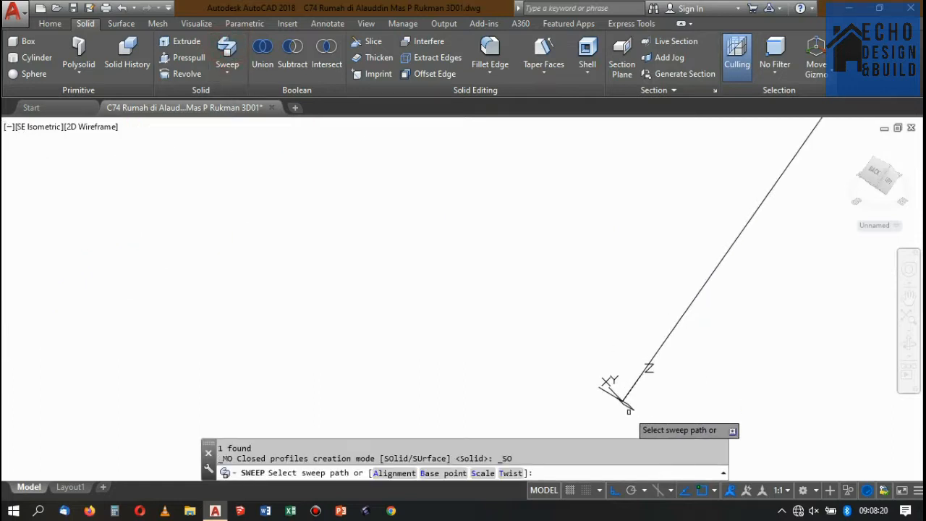
left_click(628, 406)
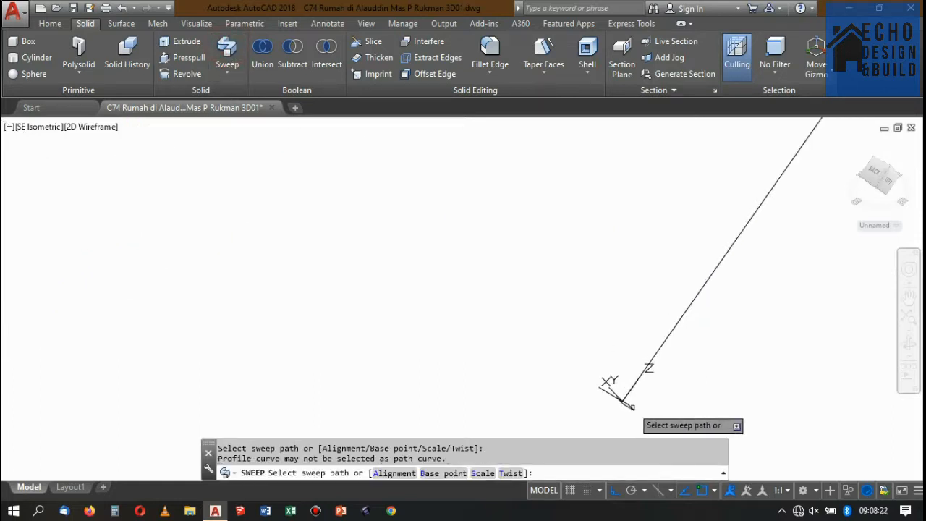
left_click(624, 400)
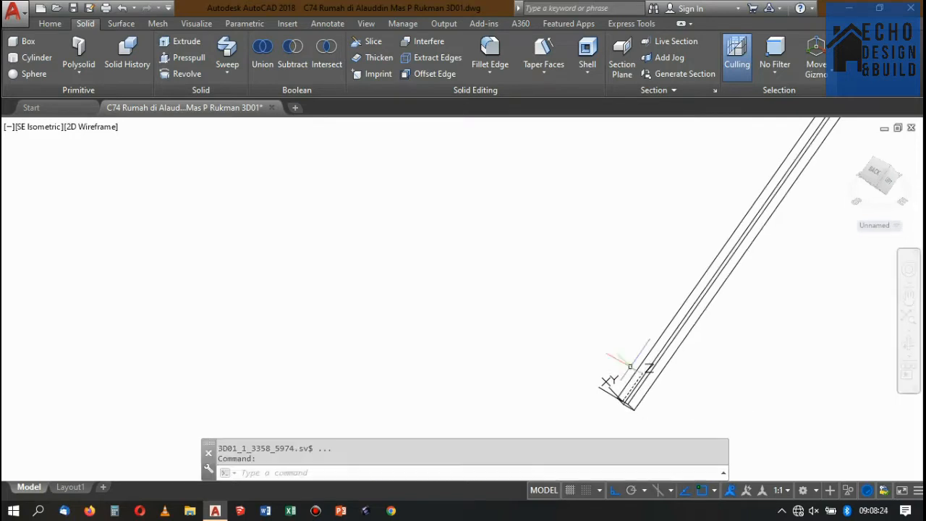
Examine both ends of the swept handrail copy and how its section sits on the path.
scroll(629, 329, "down", 2)
scroll(720, 260, "up", 3)
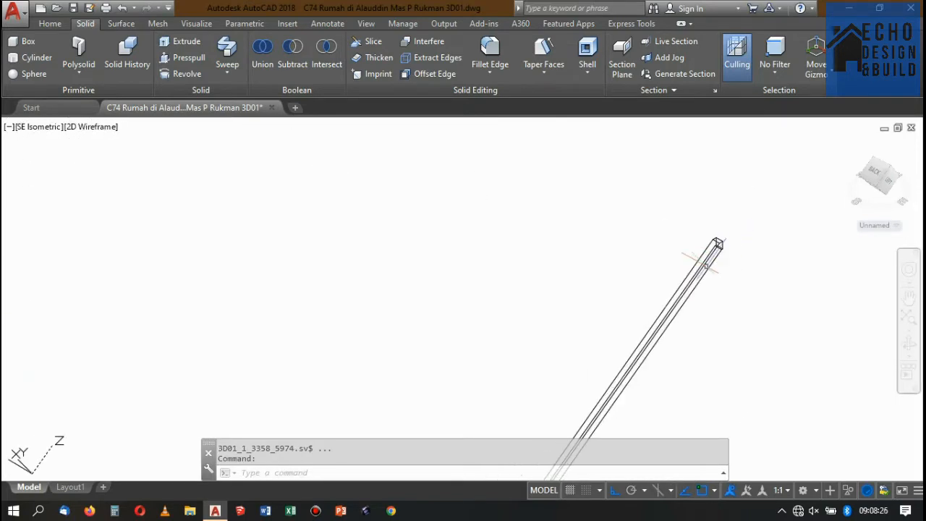
scroll(586, 393, "down", 3)
scroll(598, 378, "up", 4)
scroll(606, 400, "up", 2)
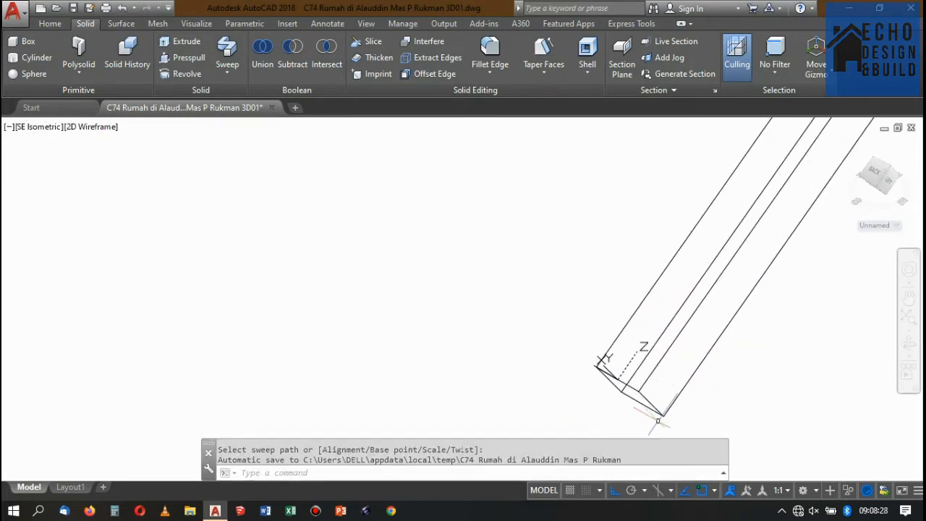
left_click(624, 389)
left_click(602, 362)
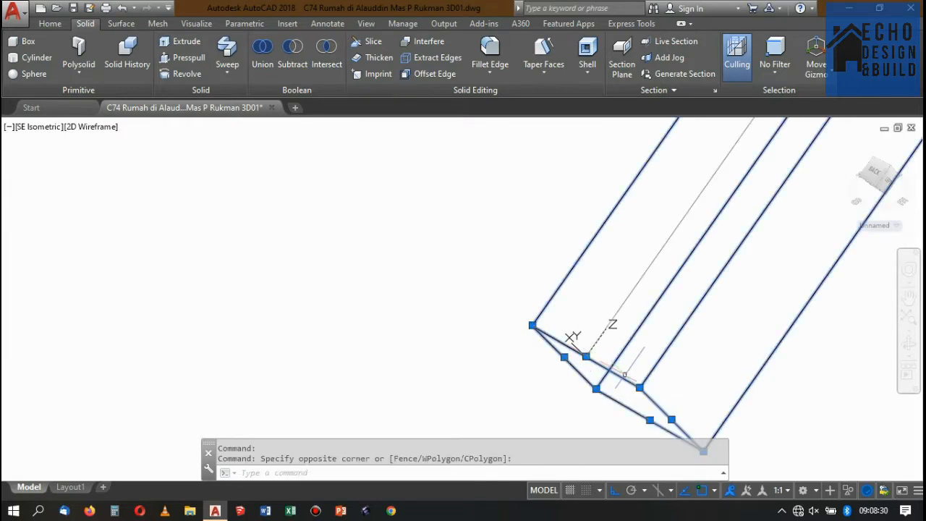
key("Escape")
left_click(598, 358)
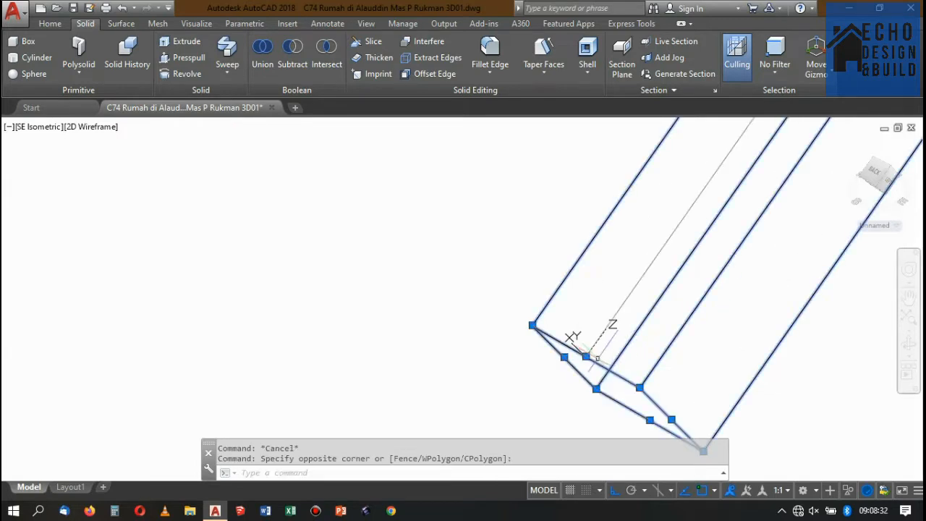
scroll(627, 325, "down", 10)
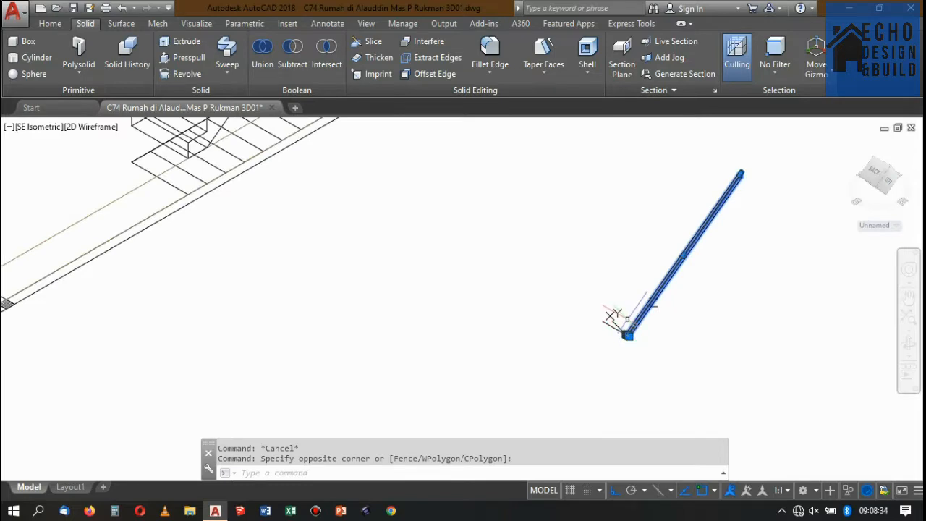
Delete the leftover square profile at the top of the stair's lowest railing post.
scroll(639, 313, "down", 1)
scroll(634, 316, "up", 3)
scroll(635, 315, "down", 3)
scroll(415, 148, "up", 1)
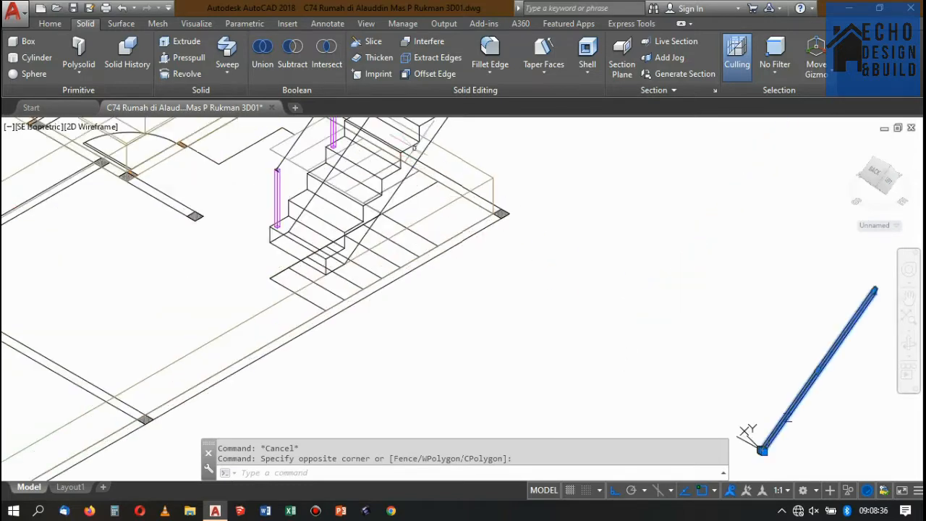
key("Escape")
scroll(442, 246, "down", 3)
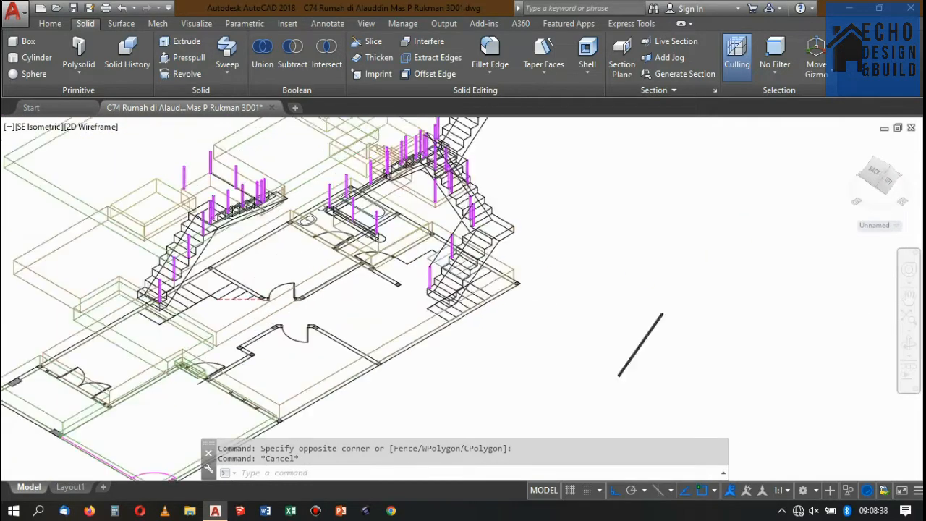
scroll(442, 265, "up", 5)
scroll(416, 400, "up", 2)
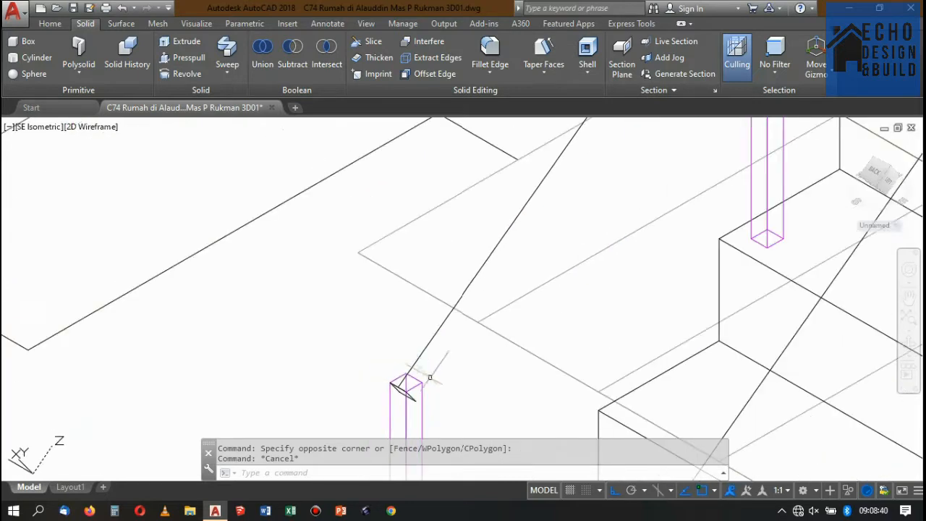
left_click(425, 343)
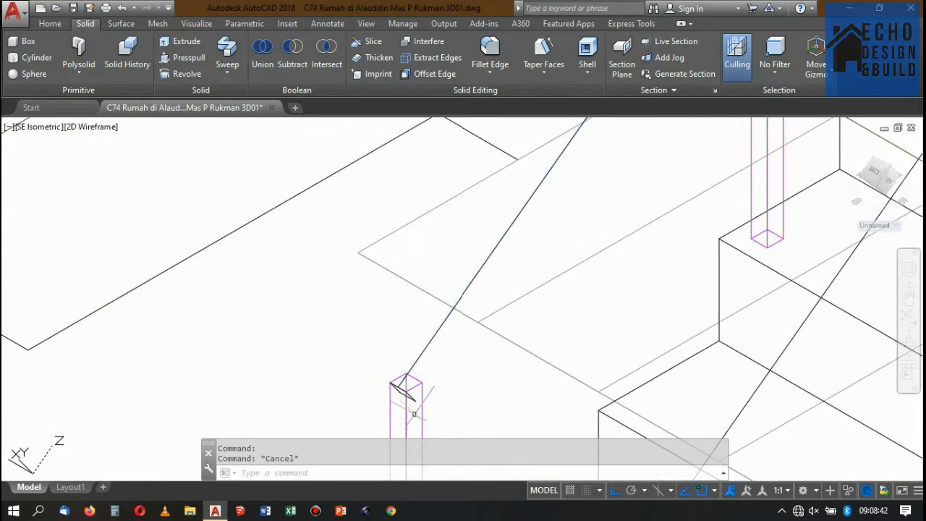
scroll(418, 422, "up", 3)
left_click(424, 359)
left_click(415, 354)
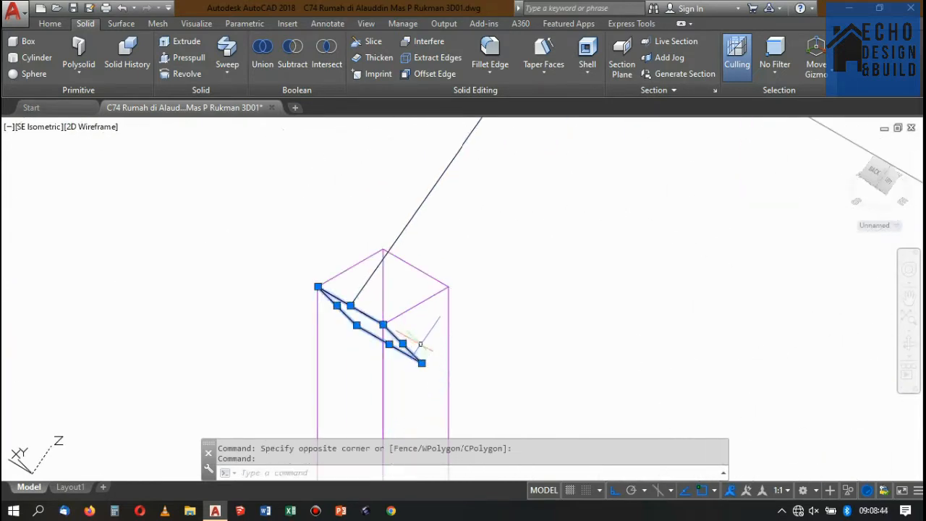
key("Delete")
Copy the handrail path from its lower end on the lowest post to the empty space beside the swept handrail.
scroll(420, 344, "down", 3)
left_click(447, 279)
scroll(457, 288, "up", 3)
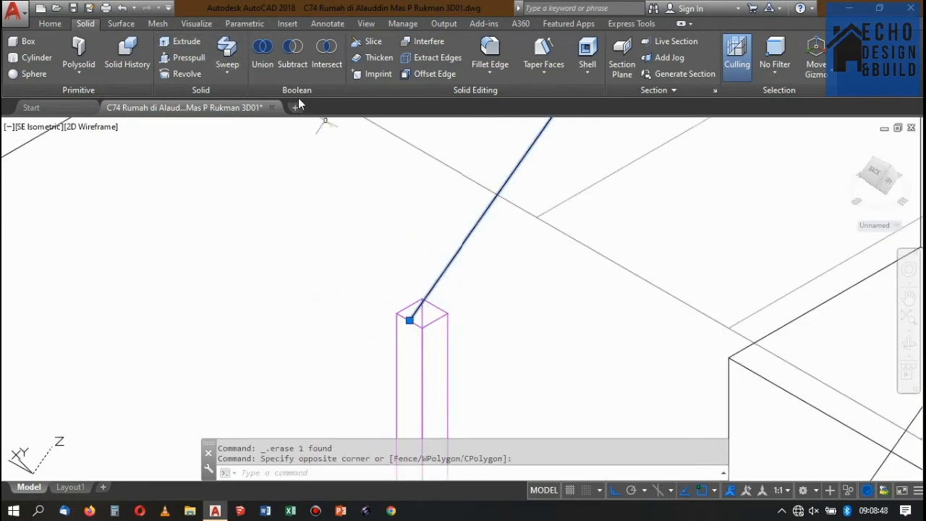
type("co")
key("Return")
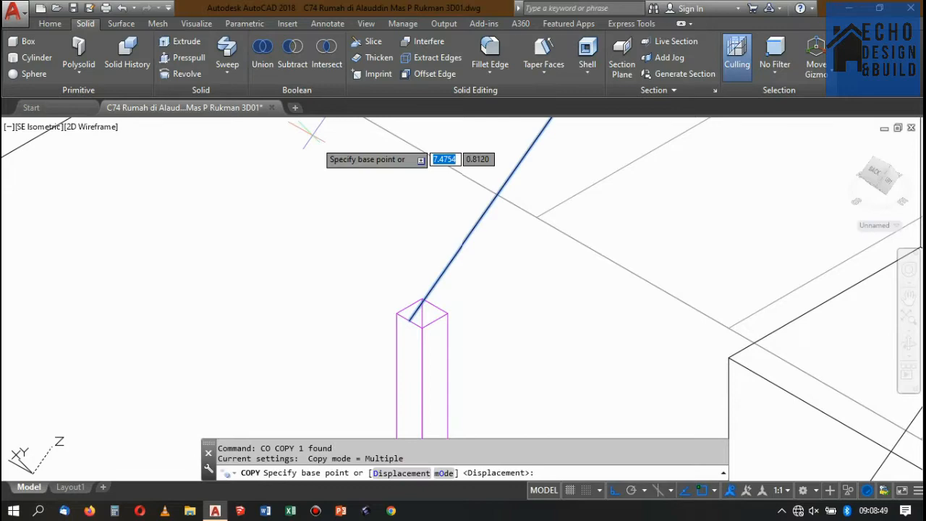
left_click(409, 317)
scroll(403, 140, "down", 5)
scroll(543, 202, "up", 3)
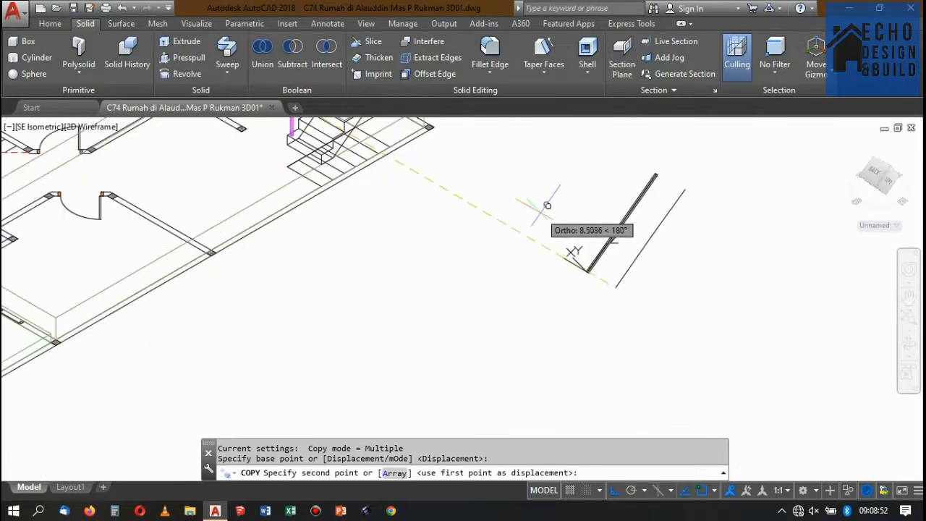
left_click(481, 175)
key("Return")
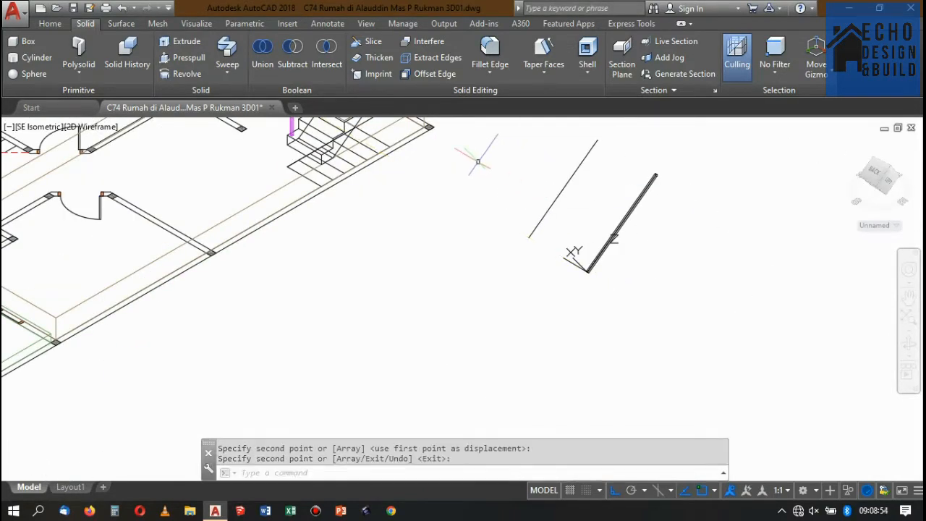
Set the UCS origin at the lower end of the new path copy, with the Z axis pointing along the path.
type("ucs")
key("Return")
type("za")
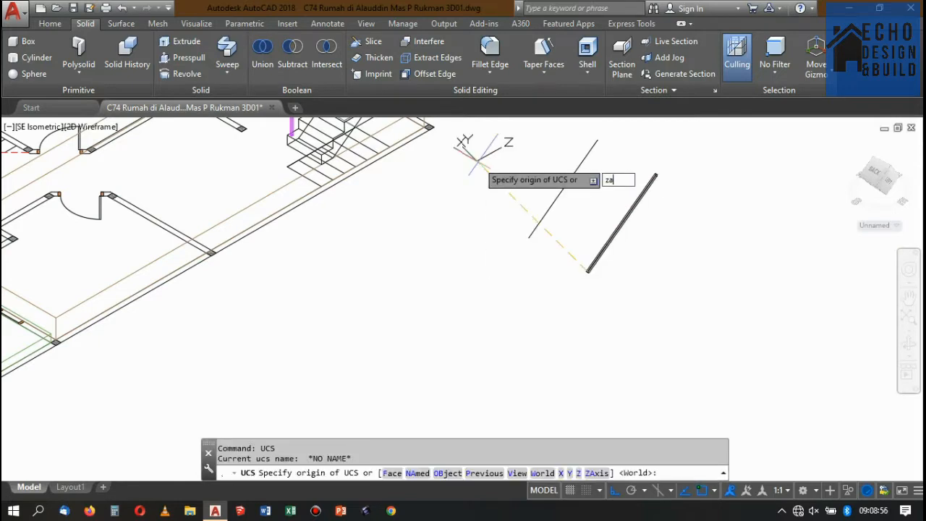
key("Return")
left_click(529, 237)
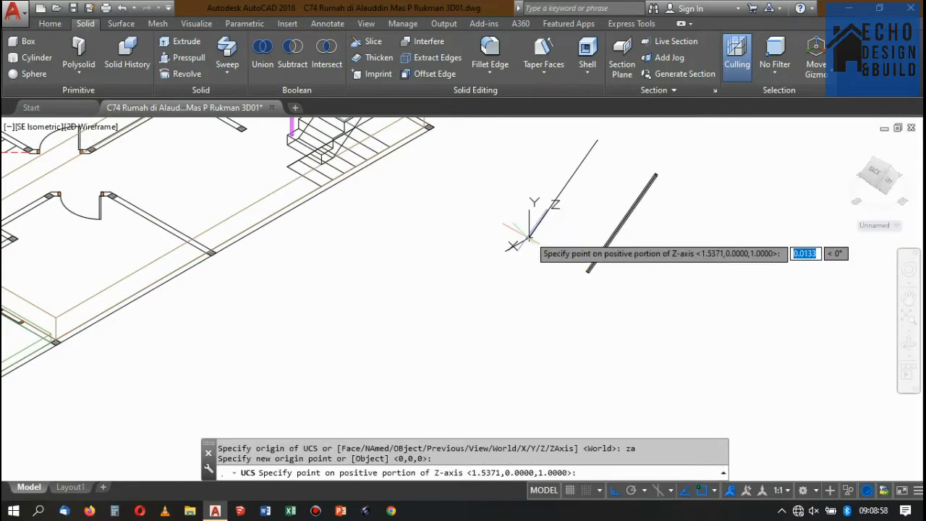
scroll(579, 128, "up", 4)
scroll(629, 159, "up", 2)
left_click(705, 190)
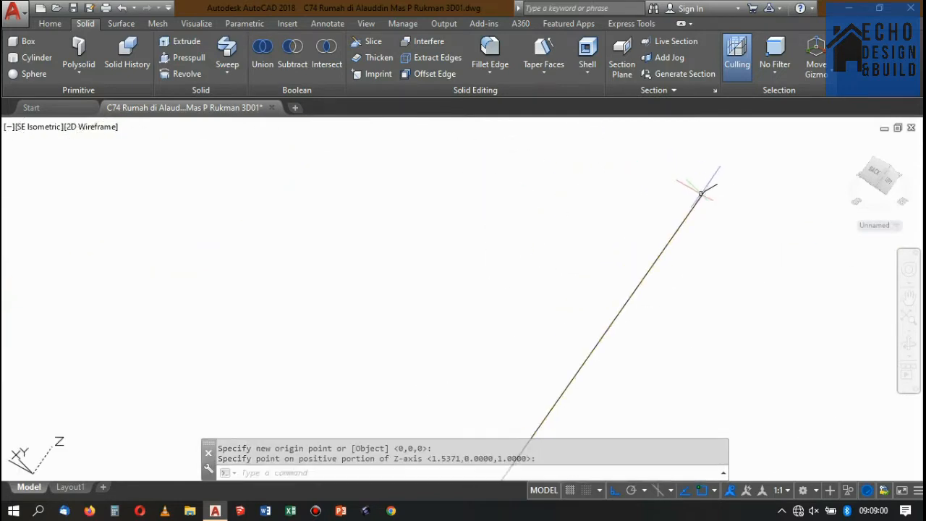
scroll(666, 145, "down", 4)
scroll(568, 283, "up", 5)
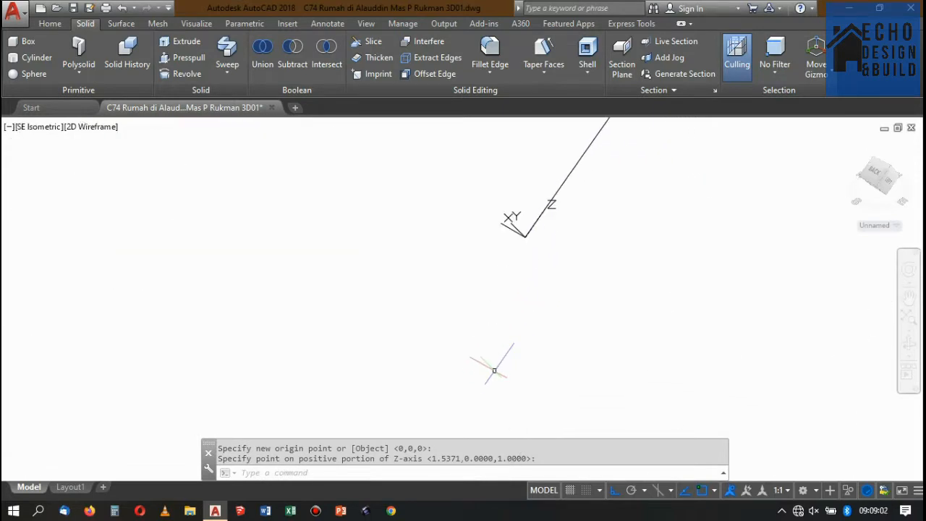
Draw a circle of radius 0.005 m centred on the lower end of the copied path.
type("c")
key("Return")
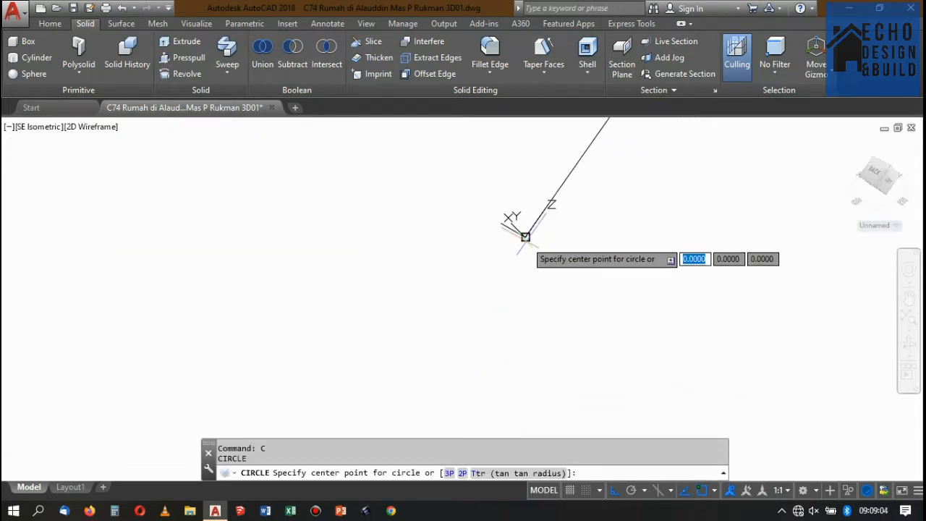
left_click(525, 235)
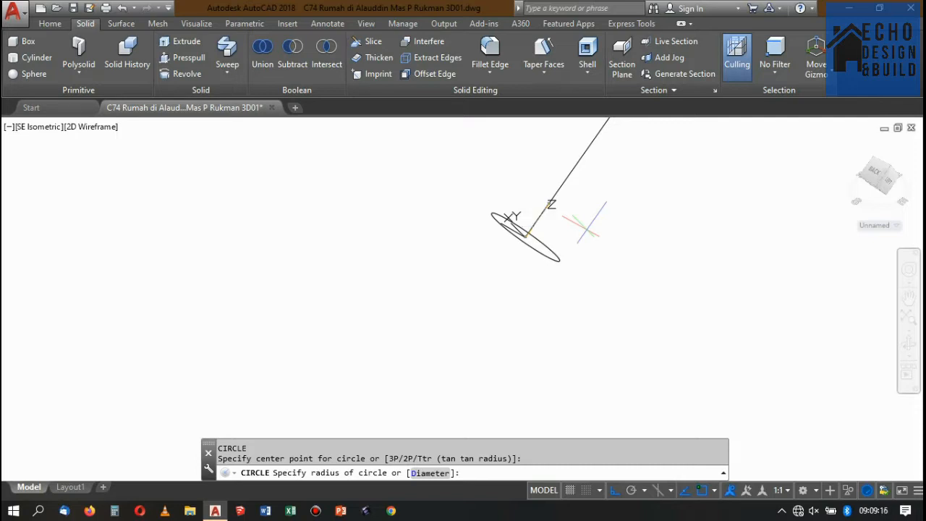
type("0.005")
key("Return")
scroll(529, 225, "down", 4)
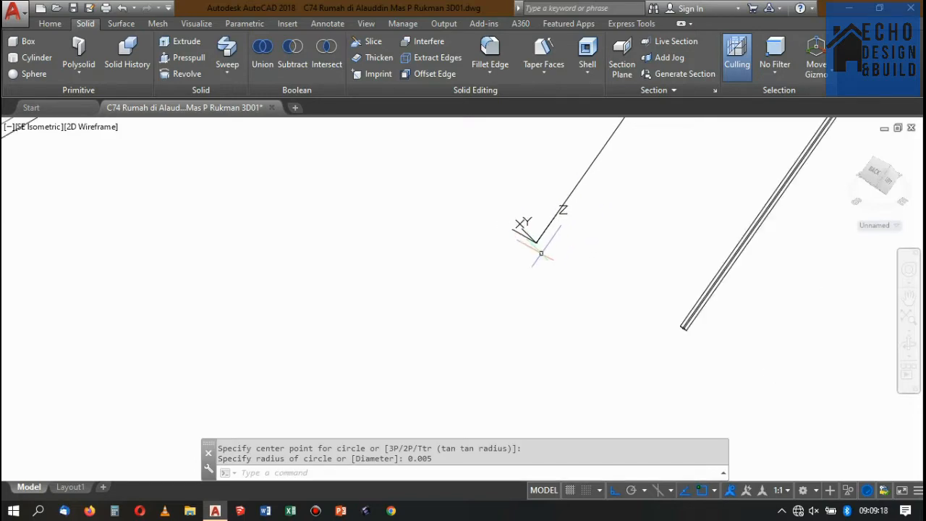
scroll(556, 193, "up", 2)
scroll(562, 194, "down", 2)
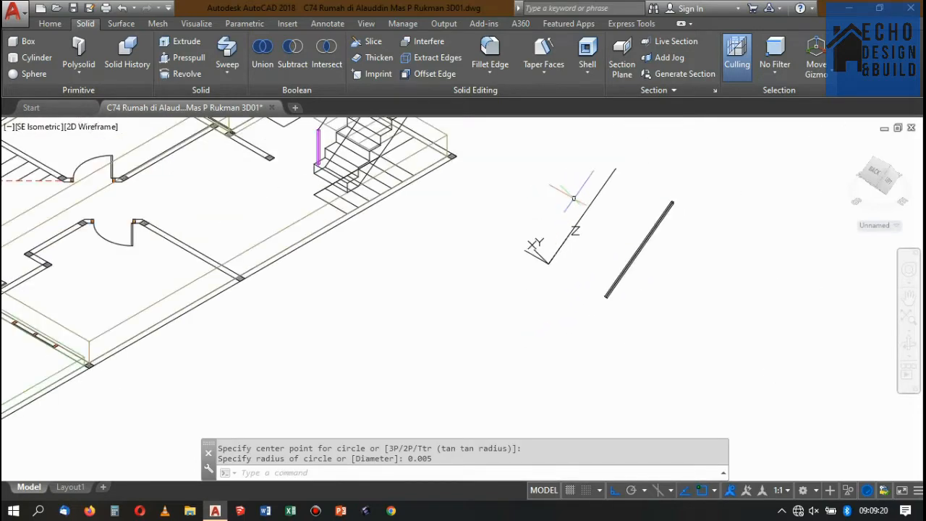
scroll(591, 168, "up", 2)
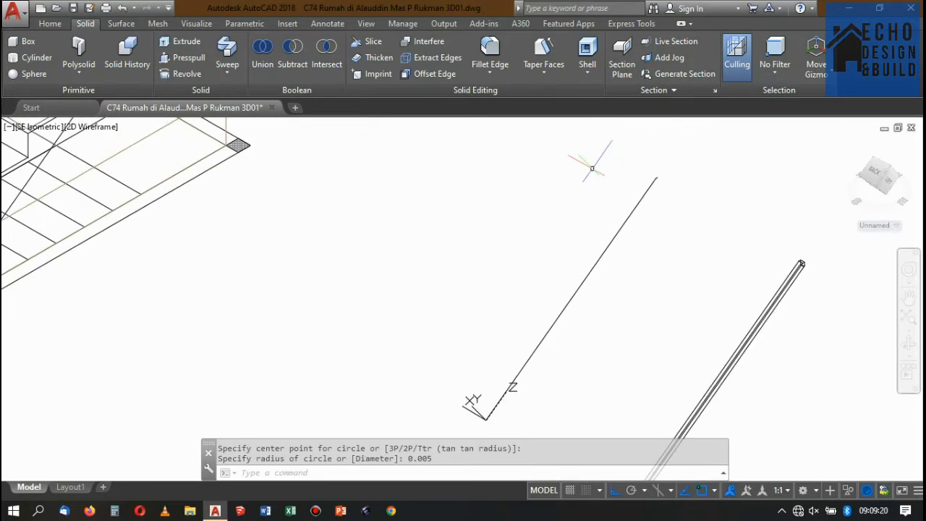
Sweep the circle along the copied path as a solid round rail.
left_click(227, 51)
scroll(630, 268, "down", 2)
scroll(576, 312, "up", 2)
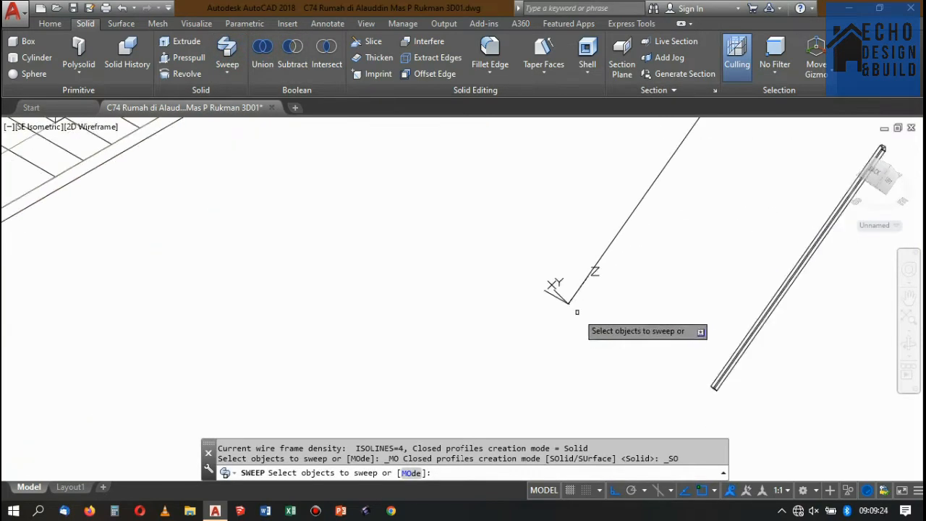
scroll(577, 312, "up", 4)
scroll(555, 294, "up", 2)
left_click(496, 246)
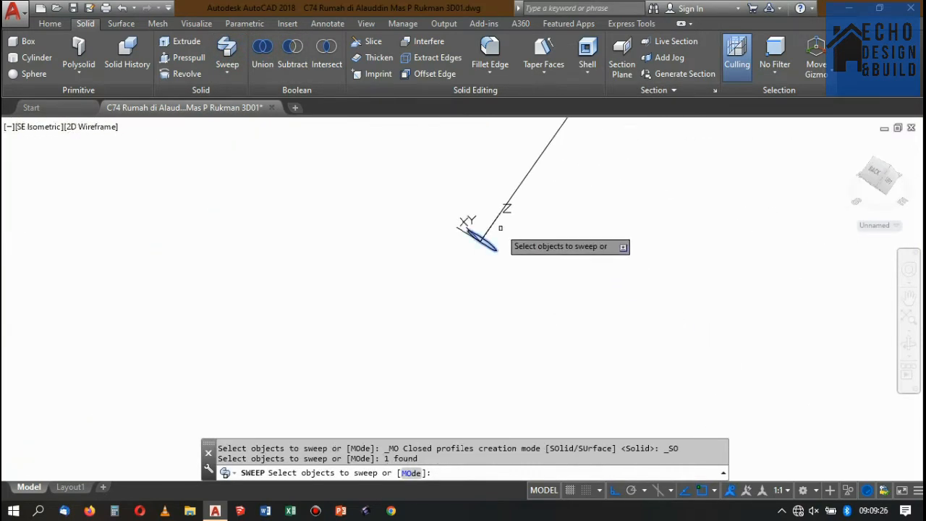
key("Return")
scroll(497, 247, "down", 5)
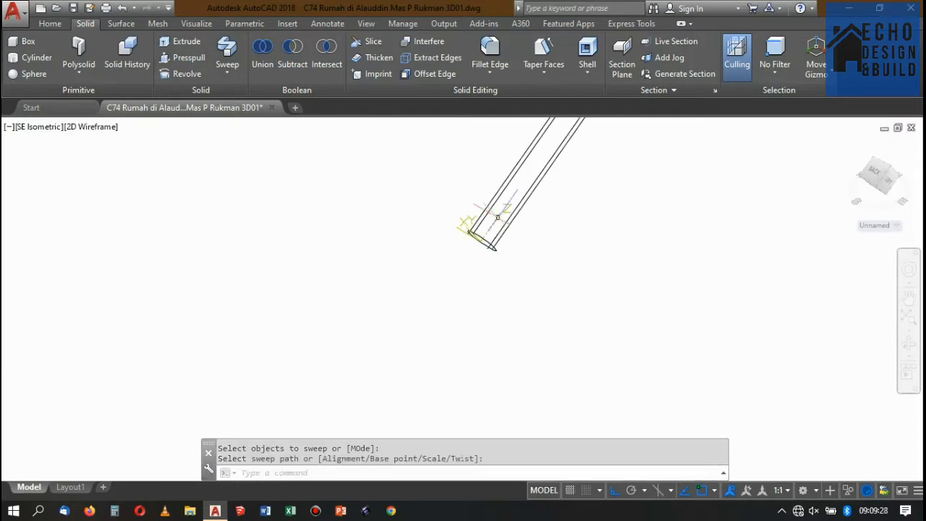
scroll(570, 246, "up", 2)
scroll(582, 245, "down", 1)
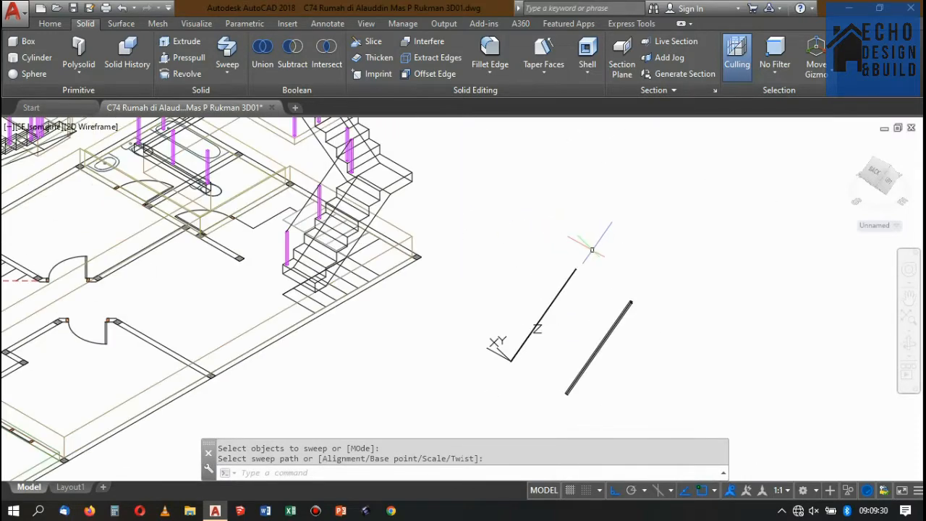
Move the round rail by its lower end centre onto the lower end of the original path on the lowest post.
scroll(590, 253, "up", 2)
scroll(594, 239, "down", 1)
scroll(579, 238, "up", 1)
left_click(585, 276)
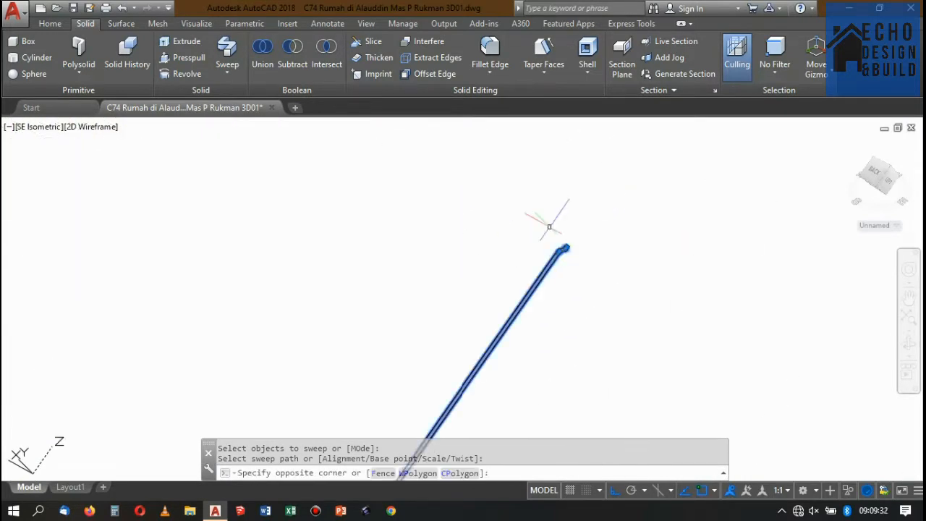
left_click(550, 225)
middle_click_drag(582, 250, 649, 200)
scroll(658, 217, "down", 3)
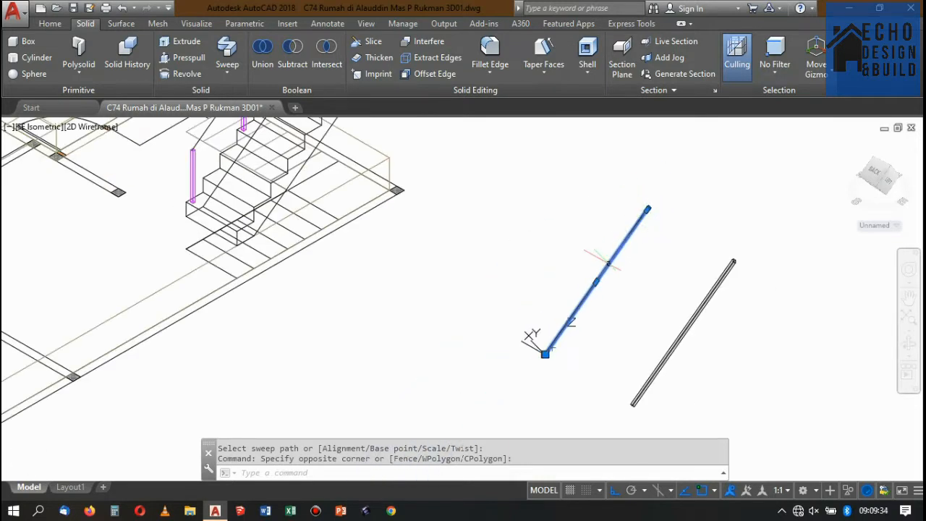
type("m")
key("Return")
scroll(550, 348, "up", 5)
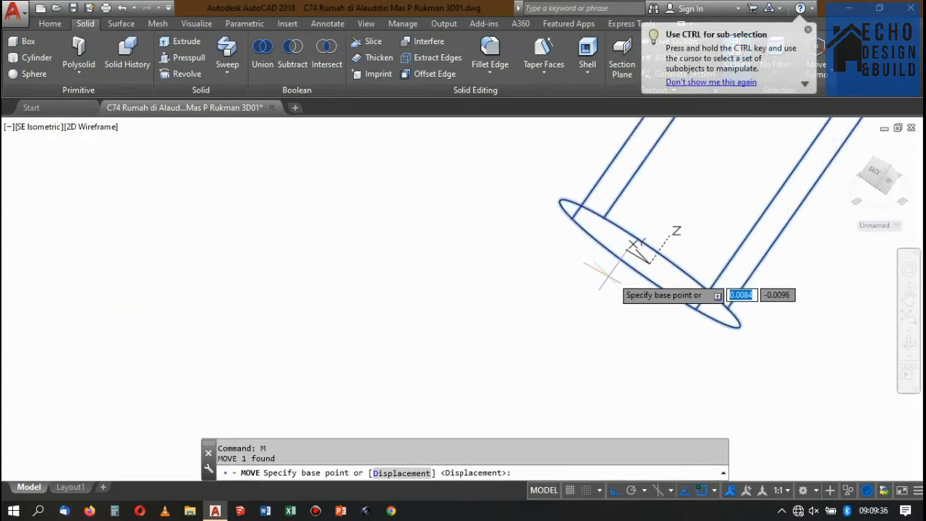
scroll(652, 269, "down", 3)
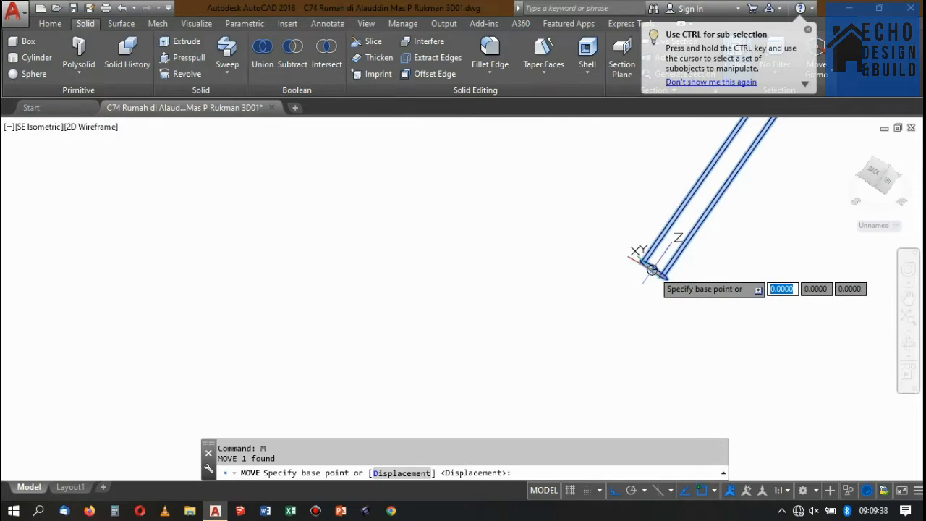
left_click(652, 269)
scroll(695, 275, "down", 5)
scroll(702, 246, "up", 5)
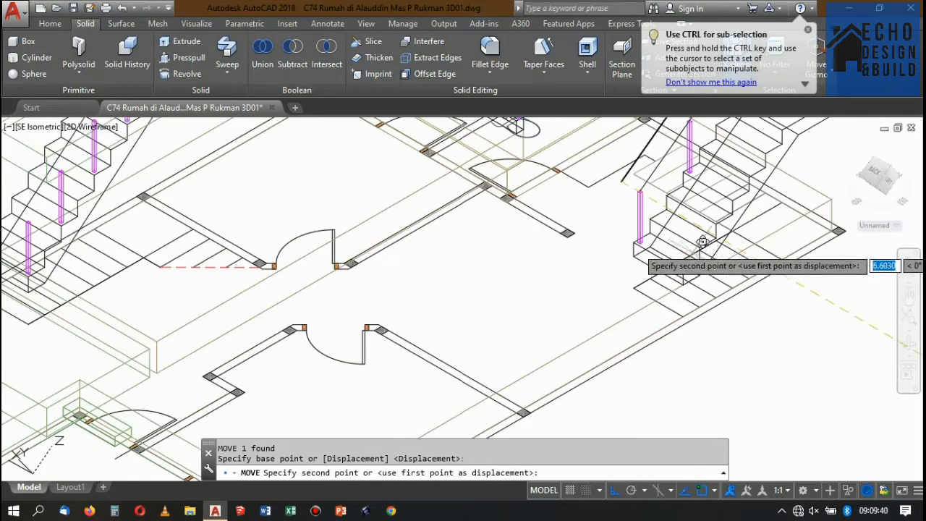
scroll(653, 203, "up", 8)
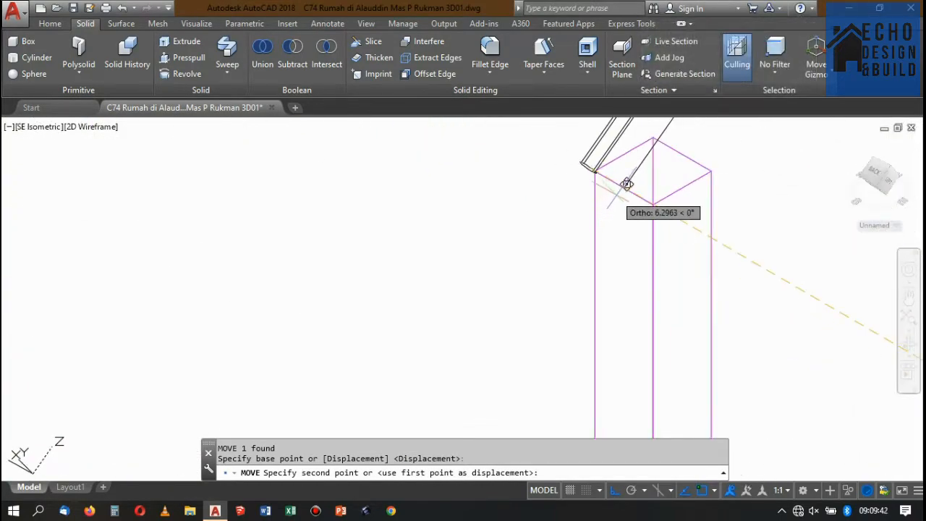
left_click(625, 181)
scroll(633, 159, "up", 3)
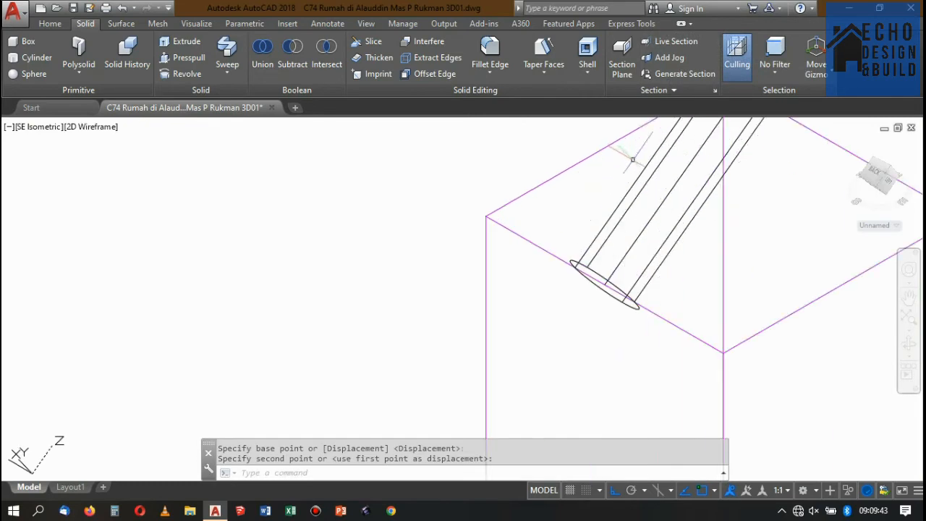
left_click(621, 257)
scroll(602, 264, "down", 3)
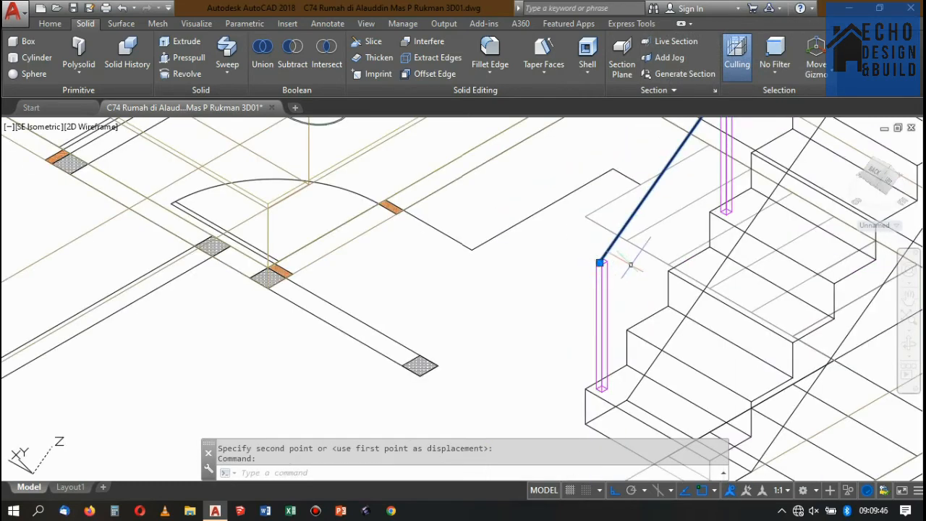
scroll(629, 252, "up", 4)
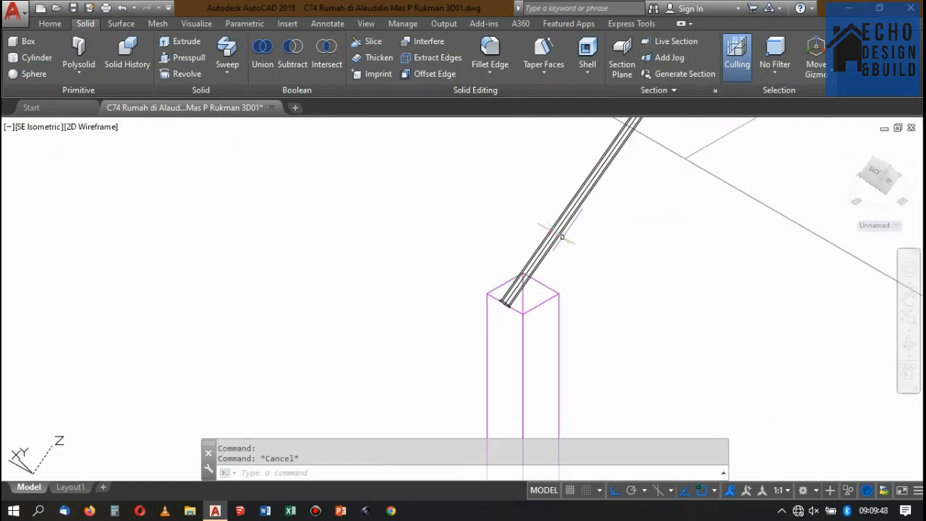
left_click(562, 237)
scroll(637, 236, "down", 3)
scroll(644, 255, "up", 2)
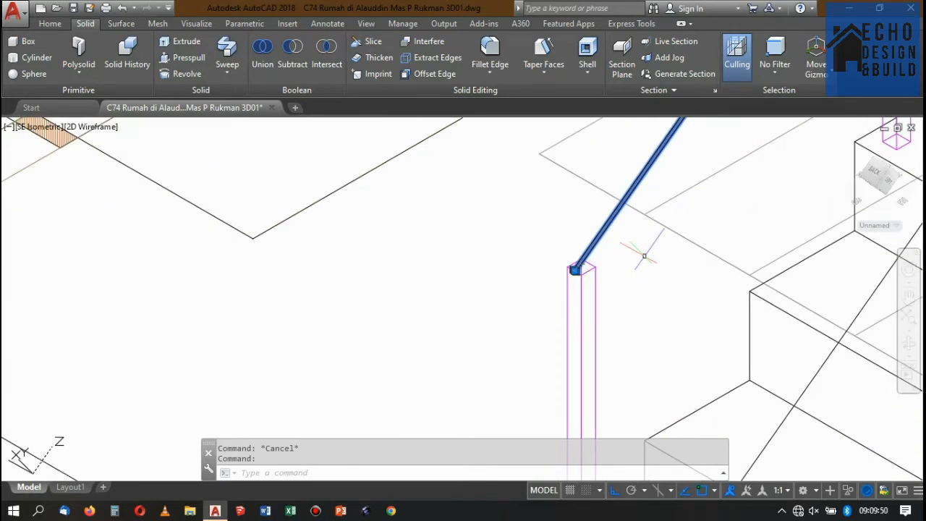
scroll(637, 269, "down", 3)
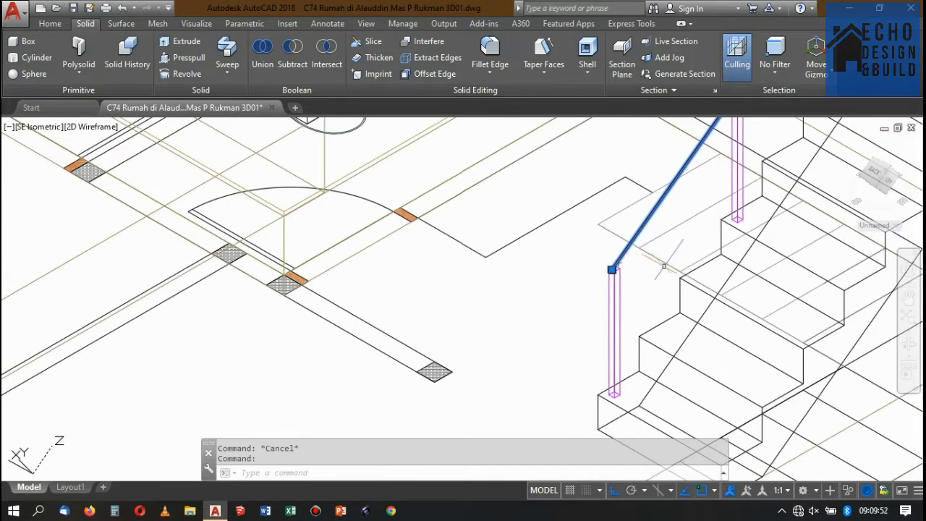
type("m")
key("Return")
scroll(644, 265, "up", 2)
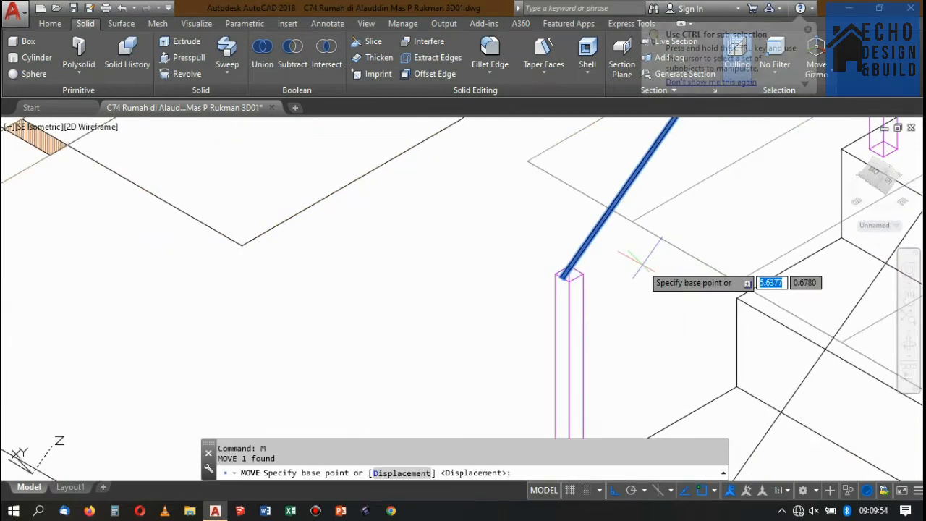
key("Escape")
Reset the UCS to World.
type("u")
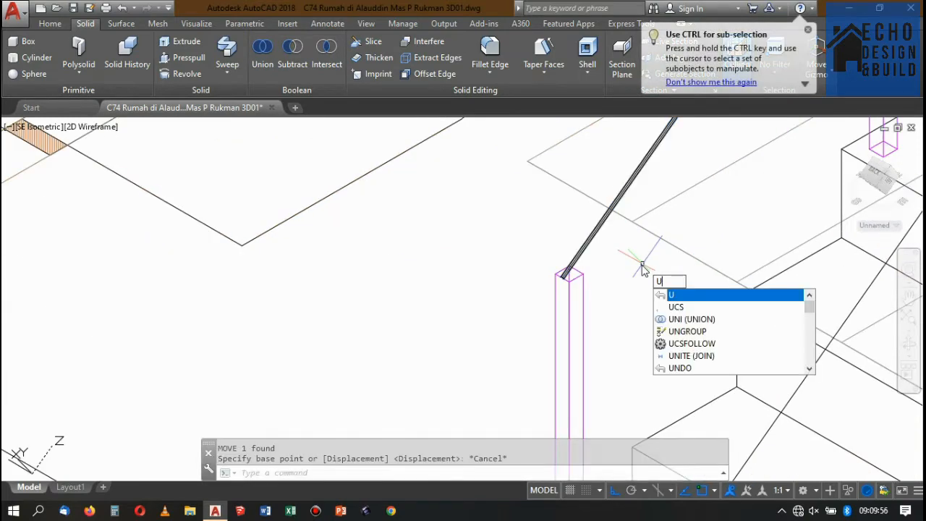
type("cs")
key("Return")
type("w")
key("Return")
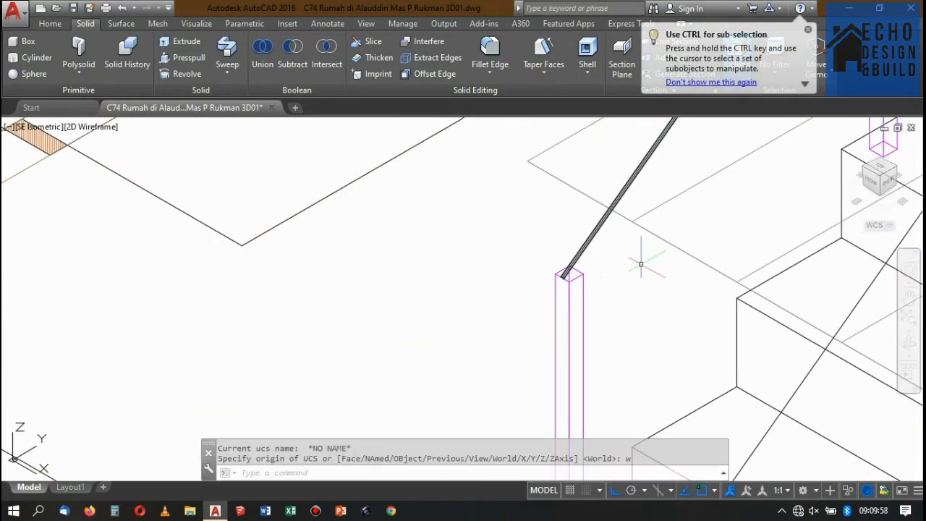
Move the round rail straight down 0.15 m from the top of the lowest stair post.
left_click(598, 235)
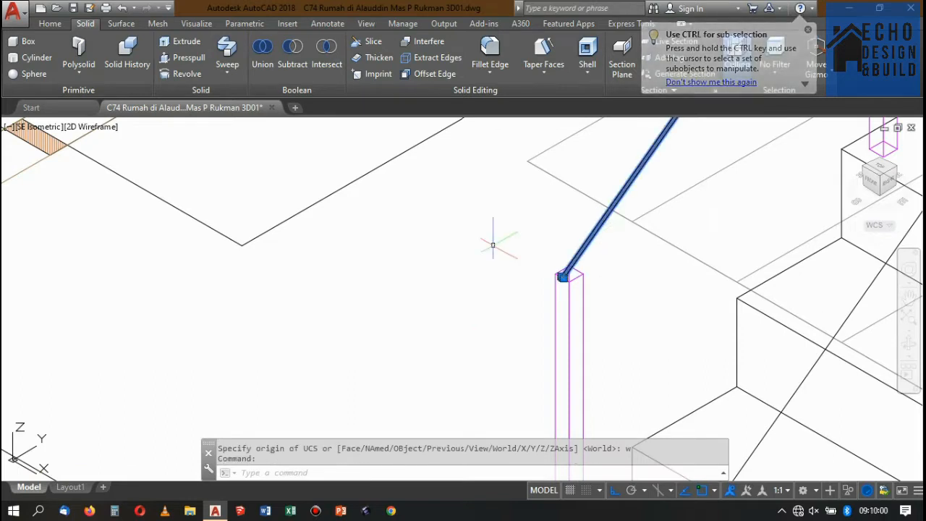
type("m")
key("Return")
left_click(471, 191)
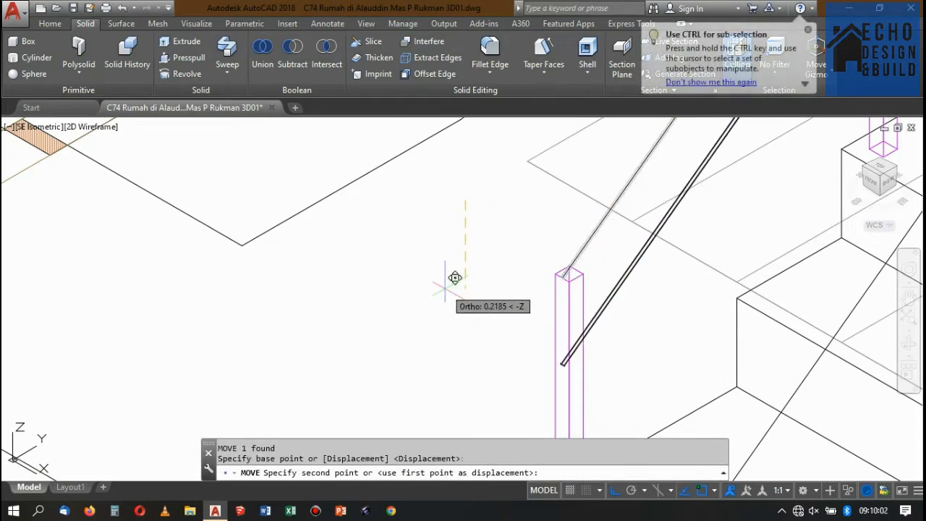
type("0.15")
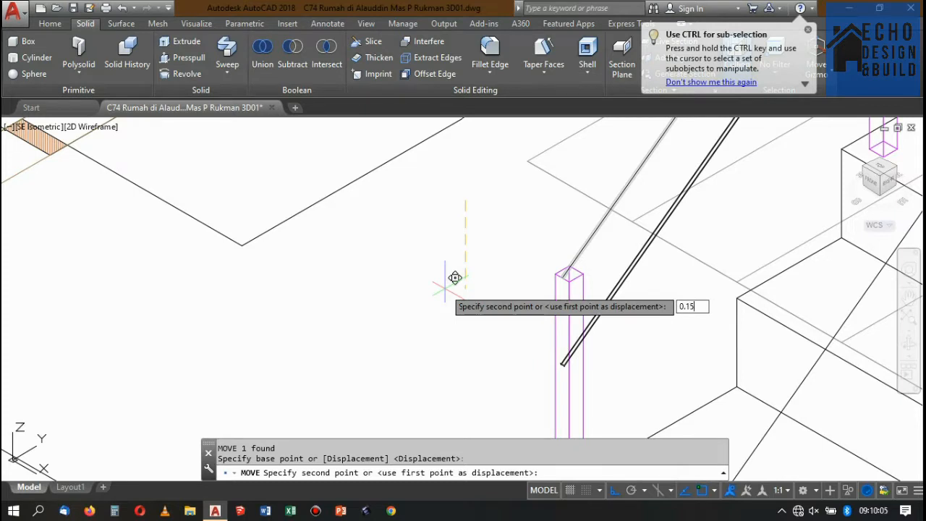
key("Return")
scroll(571, 279, "down", 2)
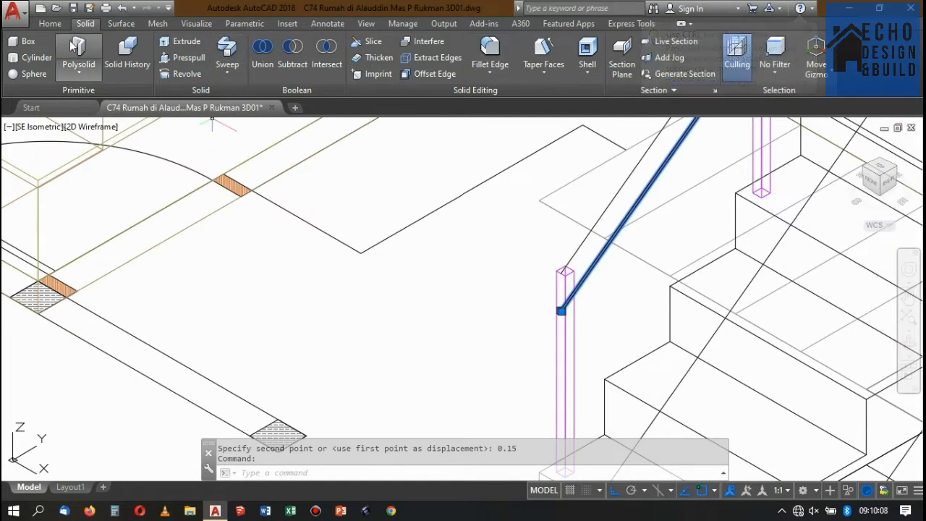
Copy the round rail straight down four times, at distances of 0.15, 0.3, 0.45 and 0.6 m.
left_click(50, 23)
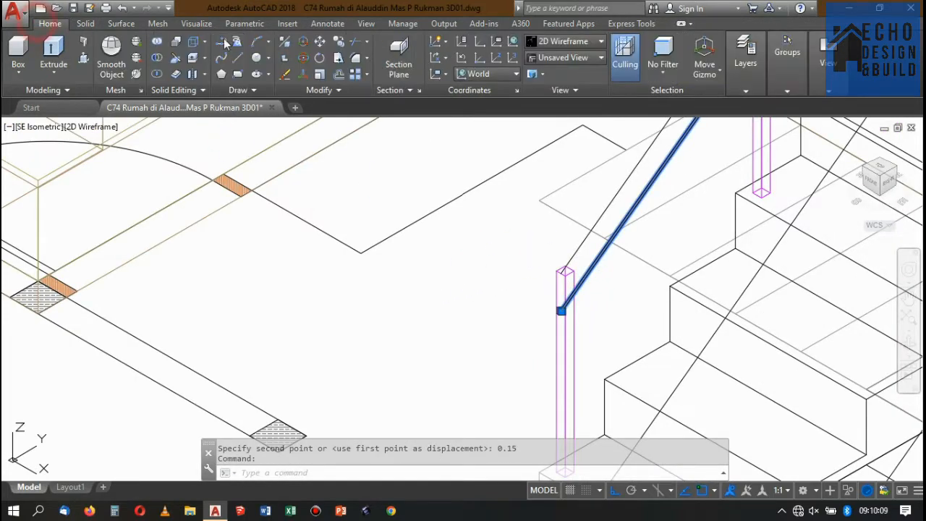
left_click(339, 40)
left_click(466, 243)
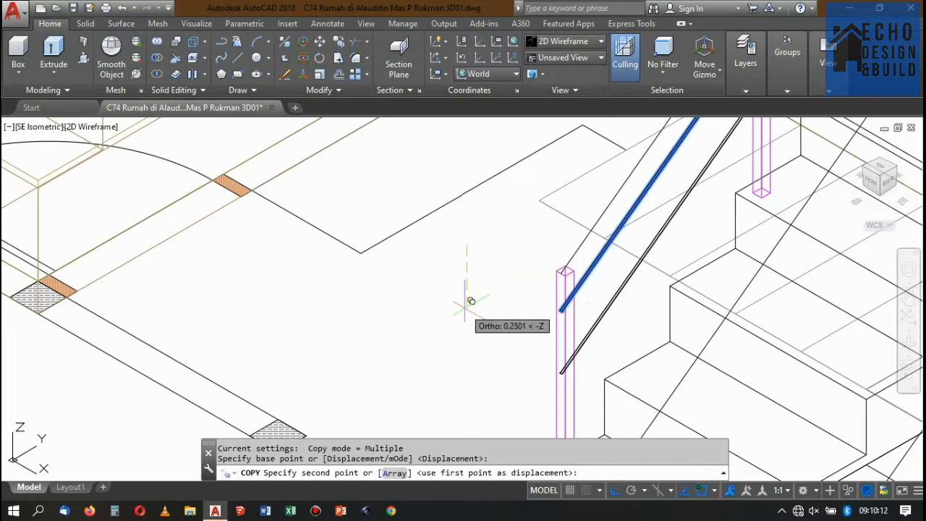
type("0.15")
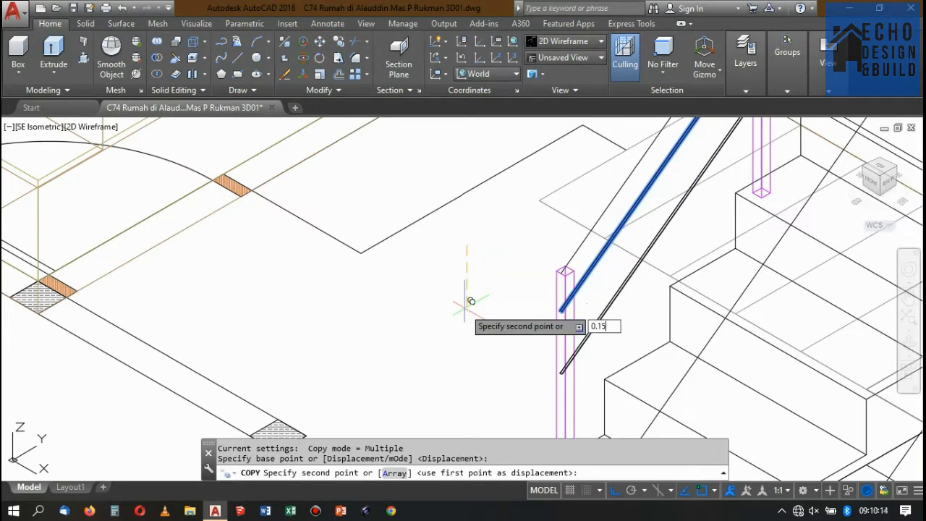
key("Return")
type("0")
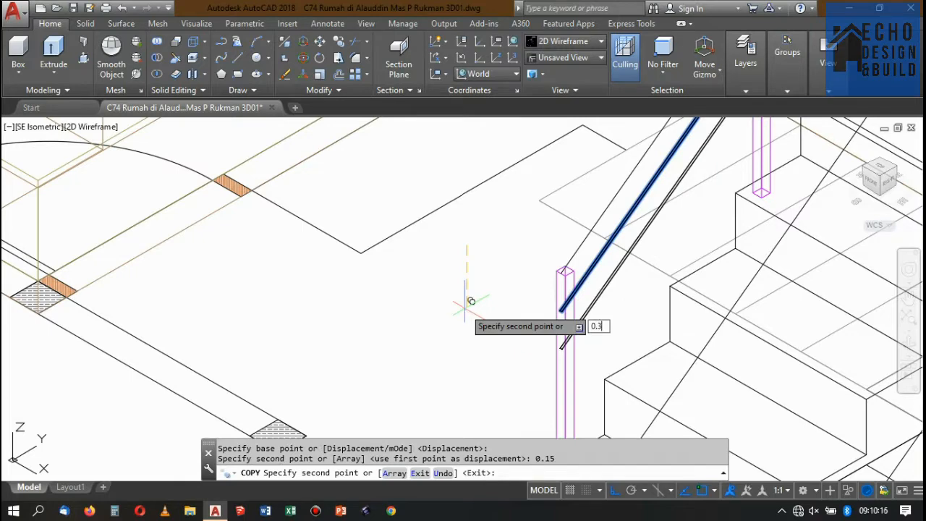
type(".3")
key("Return")
type("0.")
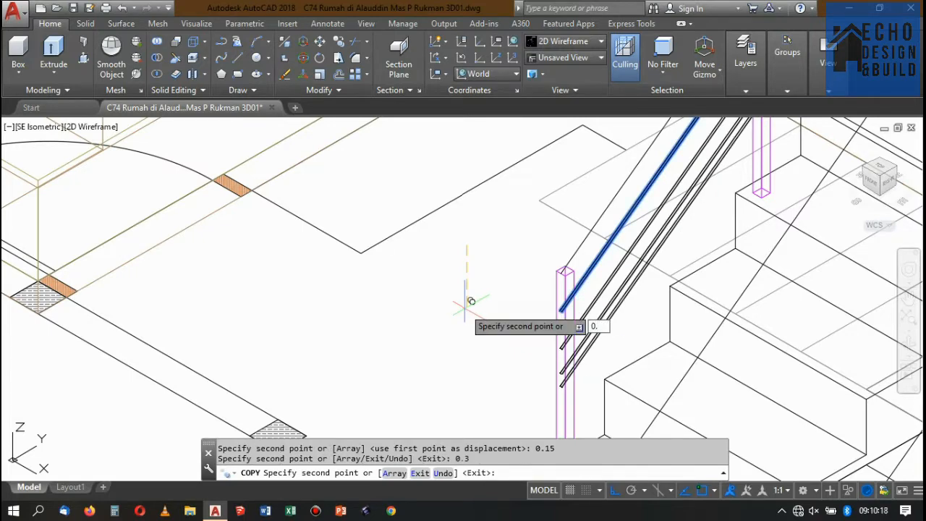
type("45")
key("Return")
scroll(539, 286, "down", 2)
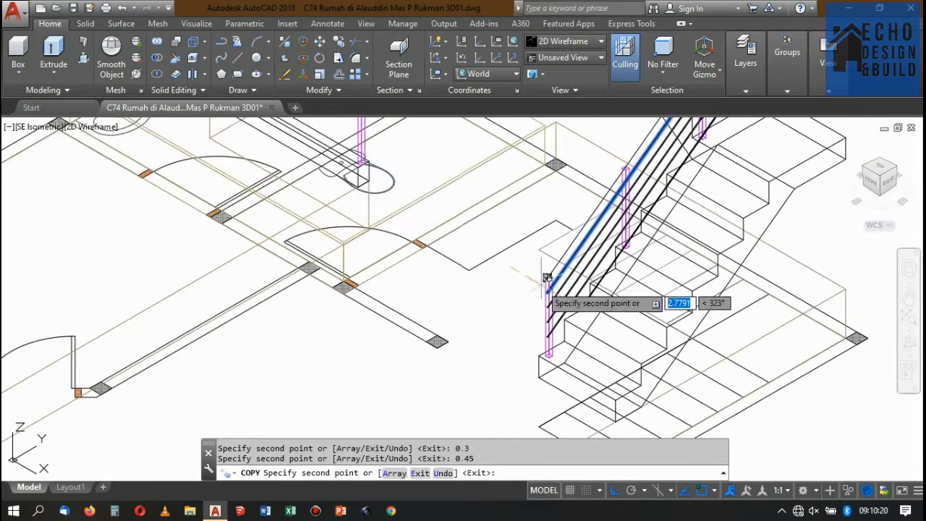
scroll(516, 318, "up", 2)
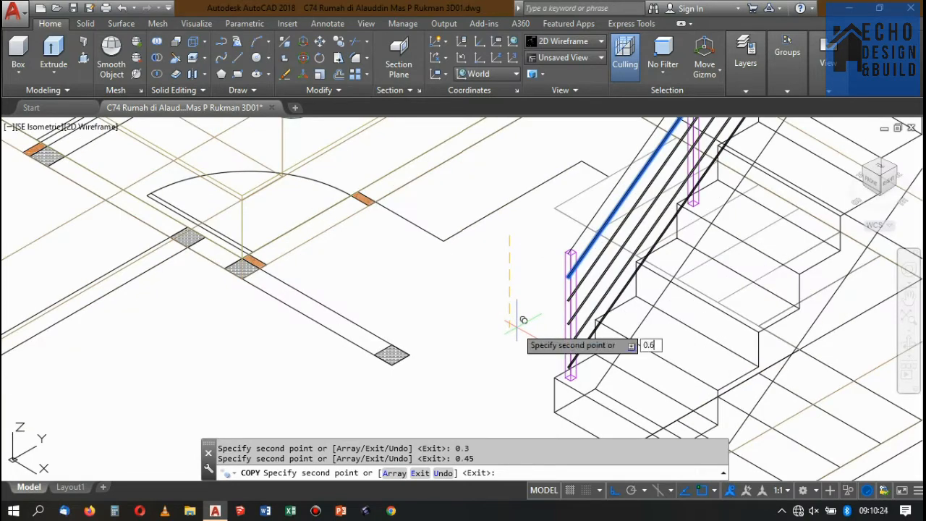
key("Return")
scroll(571, 303, "down", 1)
key("Return")
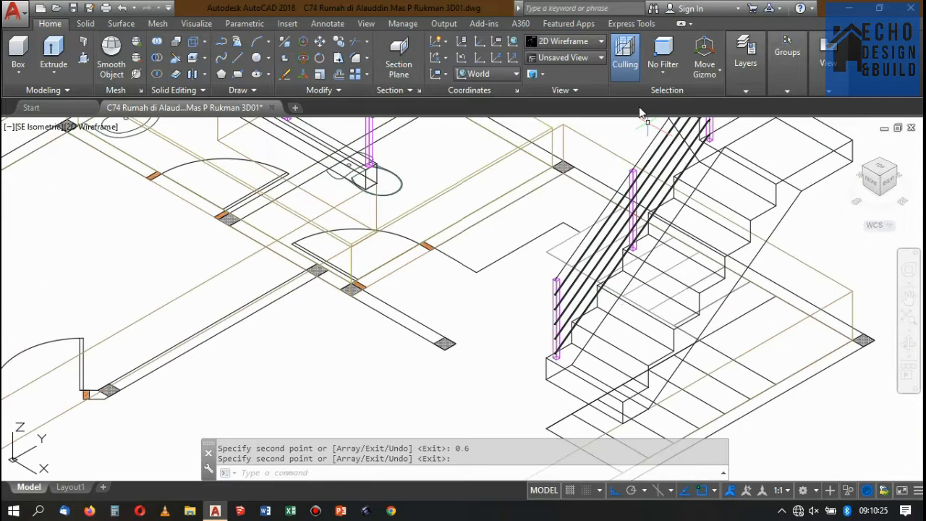
Switch to the Conceptual visual style and examine where the round rails meet the lowest stair post.
left_click(576, 42)
left_click(706, 85)
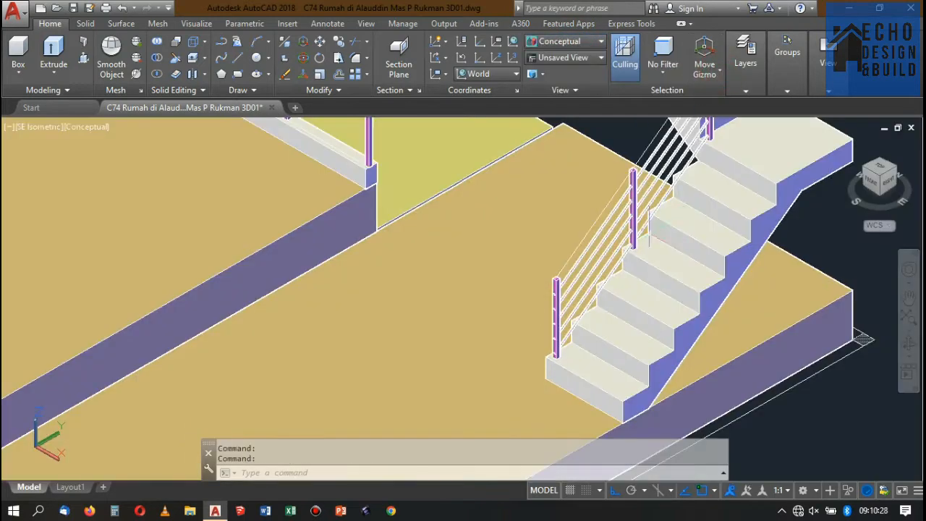
scroll(646, 239, "up", 5)
scroll(645, 239, "down", 8)
scroll(646, 238, "up", 3)
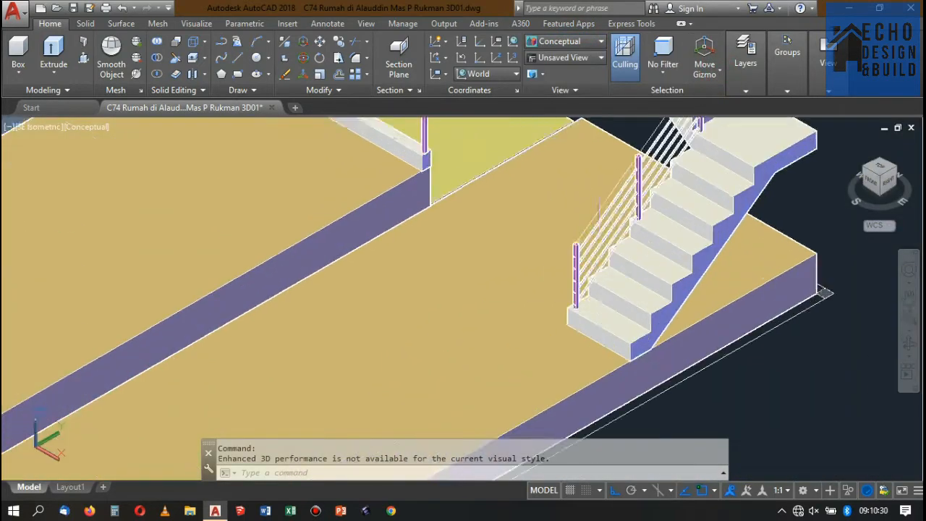
scroll(579, 217, "up", 4)
scroll(571, 221, "down", 2)
scroll(570, 220, "up", 1)
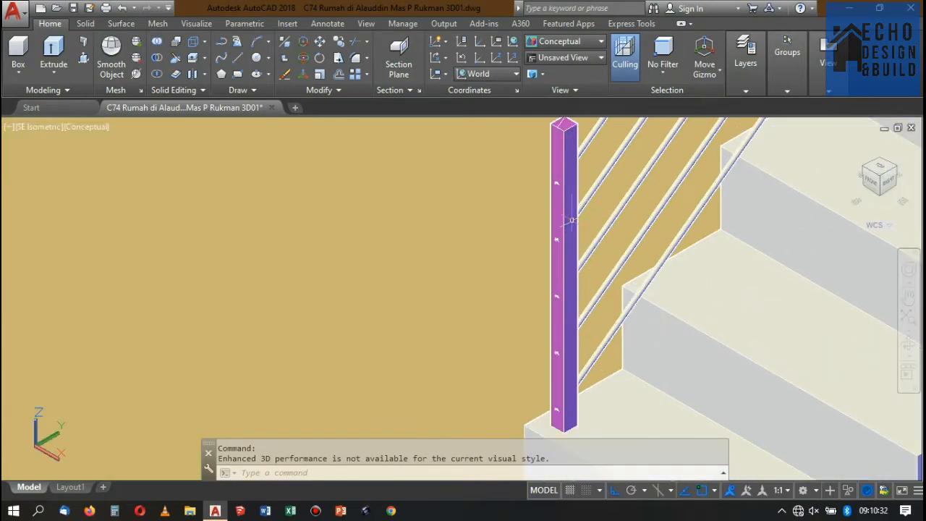
scroll(572, 221, "down", 7)
scroll(583, 180, "up", 3)
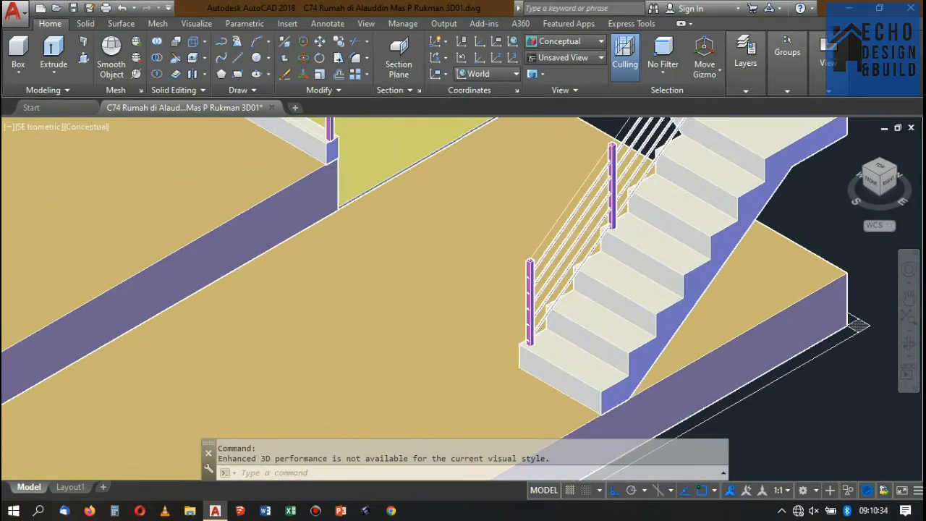
scroll(575, 191, "down", 3)
scroll(543, 224, "up", 9)
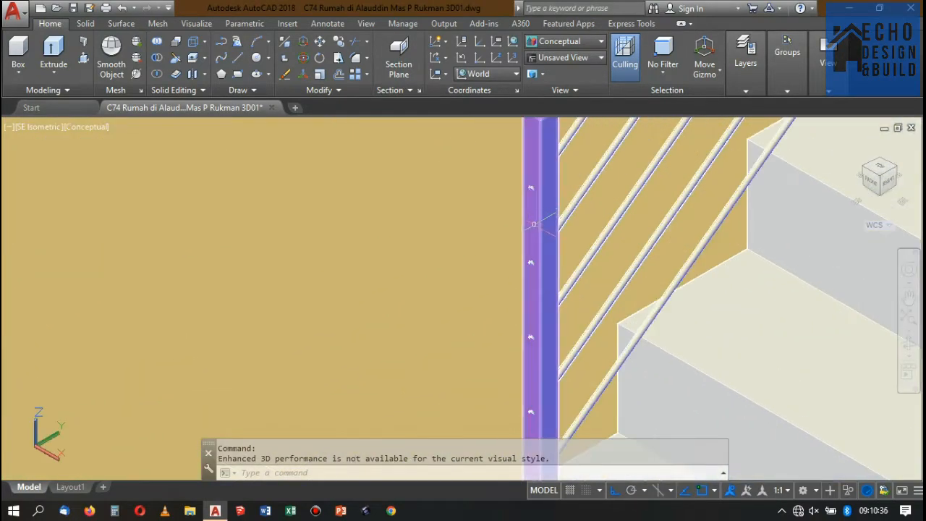
Match the properties of the lowest stair post onto all five round rails of the lower flight.
scroll(533, 225, "down", 5)
scroll(533, 202, "up", 4)
type("a")
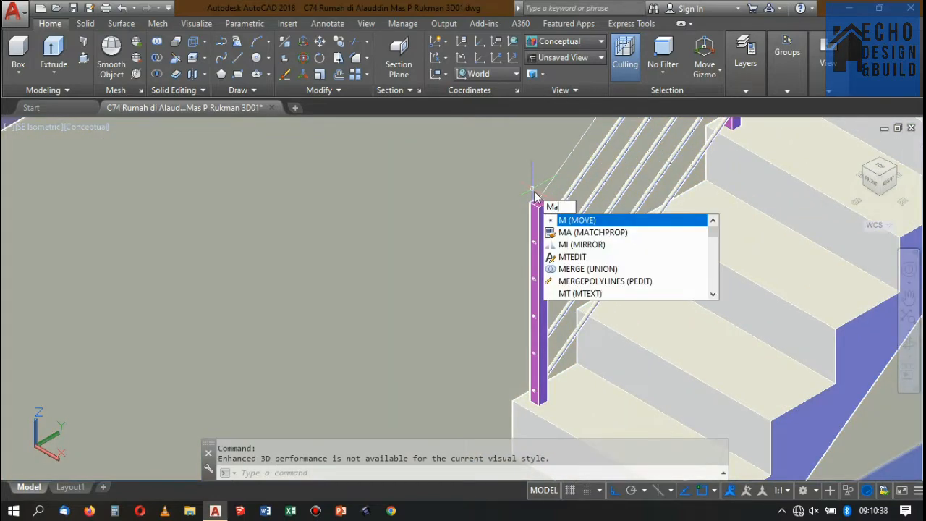
key("Return")
left_click(538, 210)
left_click(569, 202)
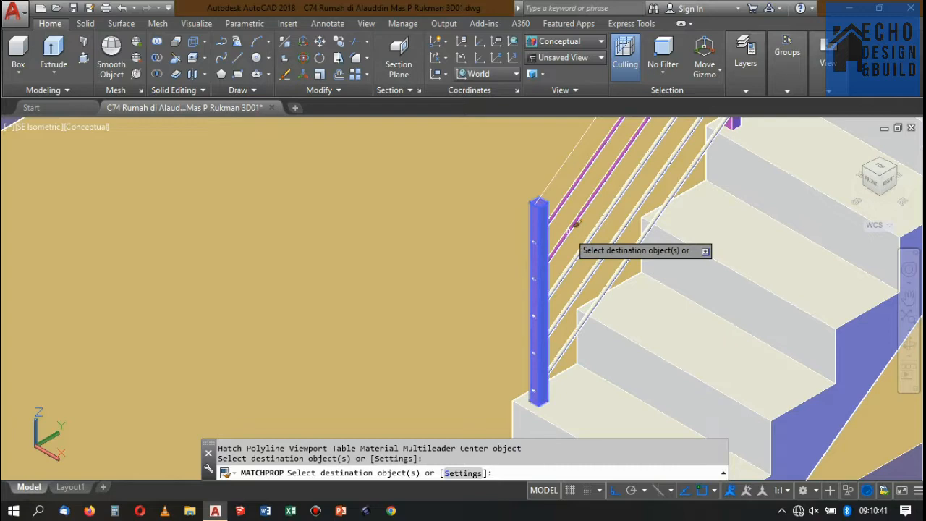
left_click(594, 240)
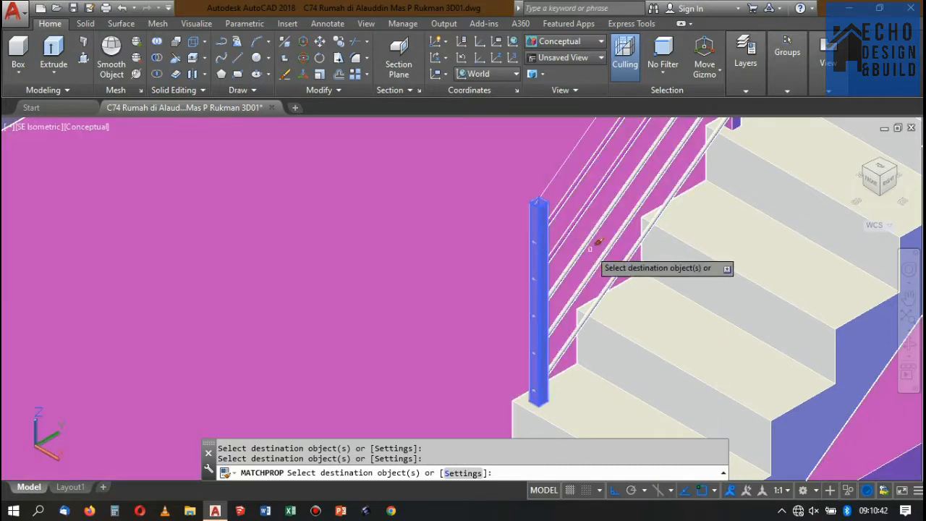
left_click(607, 252)
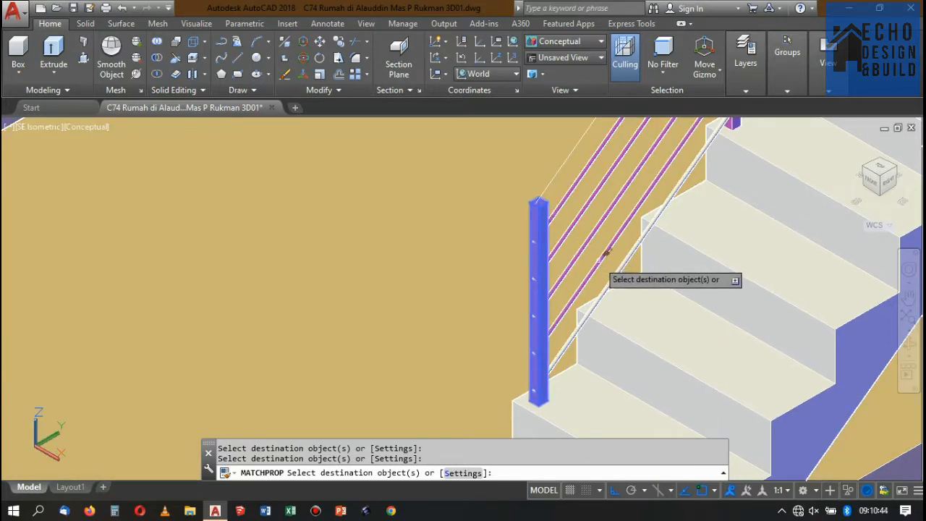
left_click(622, 269)
scroll(621, 270, "down", 5)
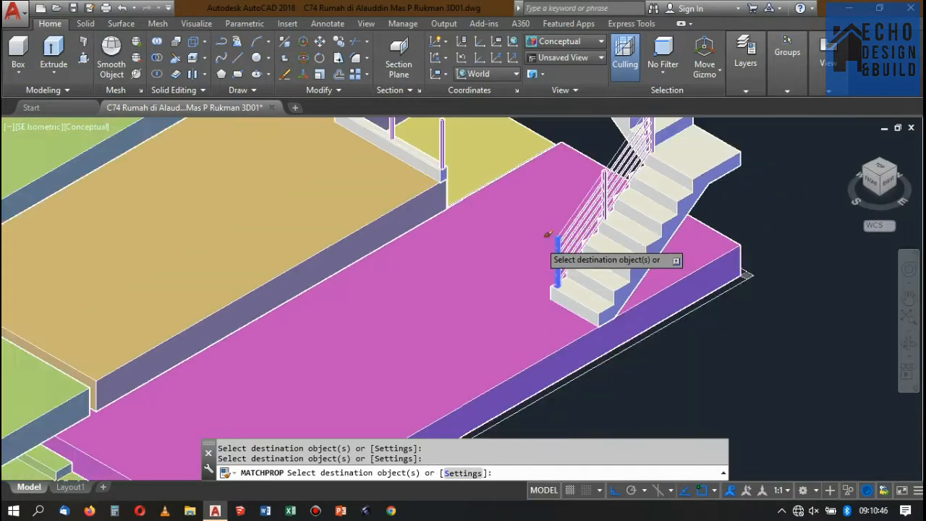
key("Return")
Set the visual style back to 2D Wireframe.
scroll(769, 328, "up", 3)
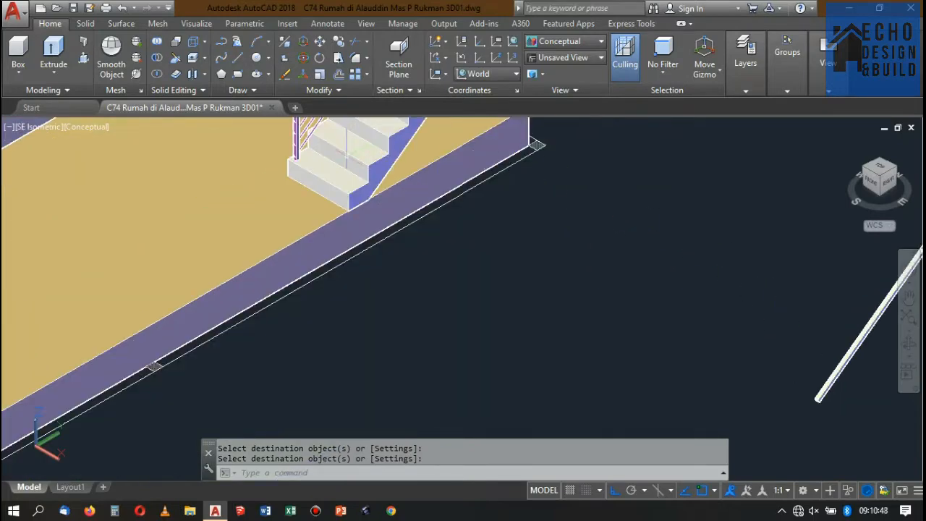
scroll(473, 253, "down", 5)
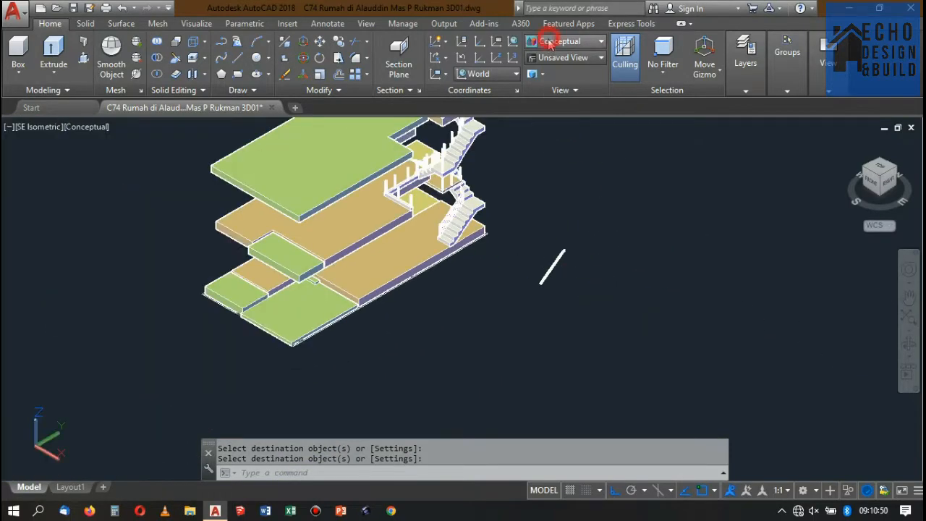
left_click(548, 42)
left_click(548, 97)
Move the square handrail beside the house by its lower end's upper-edge midpoint onto the top-edge midpoint of the lowest stair post.
scroll(543, 280, "up", 6)
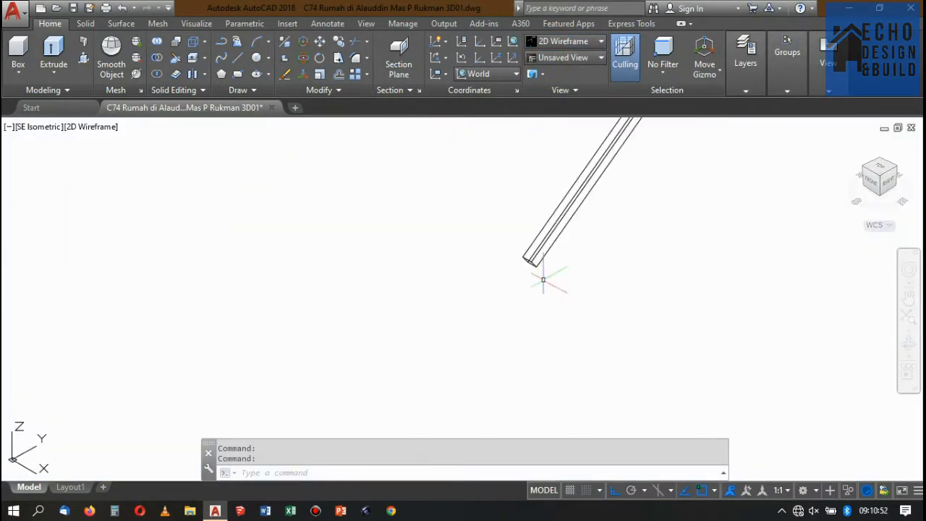
scroll(543, 280, "up", 2)
left_click(546, 335)
left_click(488, 252)
scroll(557, 300, "up", 3)
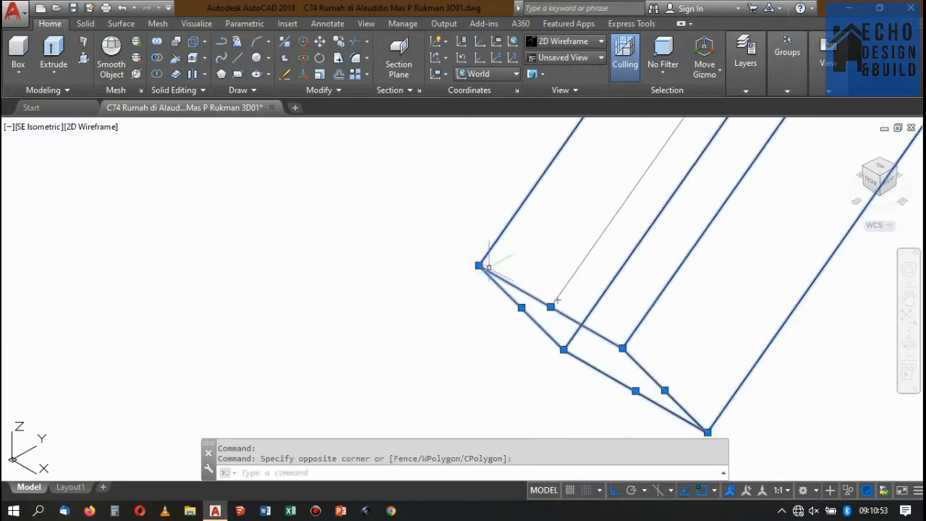
type("m")
key("Return")
left_click(551, 307)
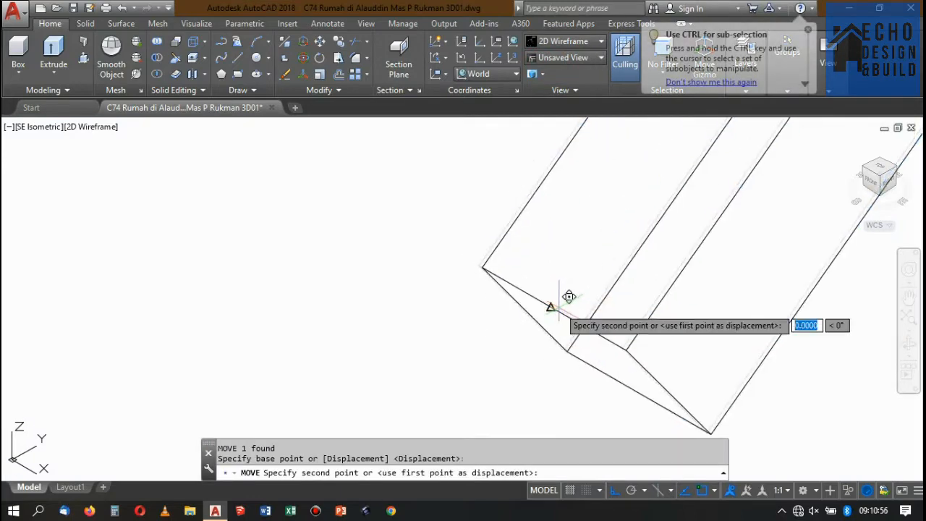
scroll(557, 303, "down", 2)
scroll(652, 314, "down", 5)
scroll(535, 249, "up", 6)
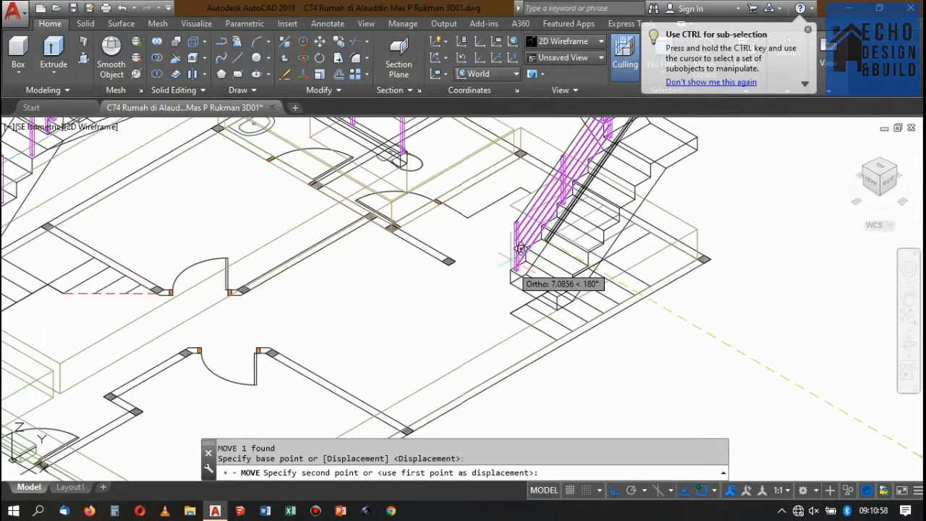
scroll(539, 232, "up", 7)
scroll(594, 181, "down", 3)
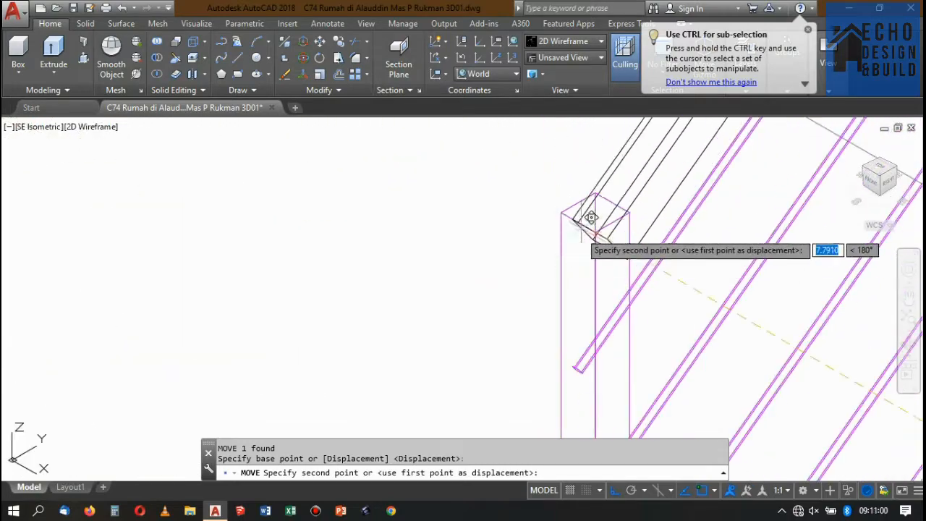
scroll(583, 221, "up", 3)
left_click(543, 240)
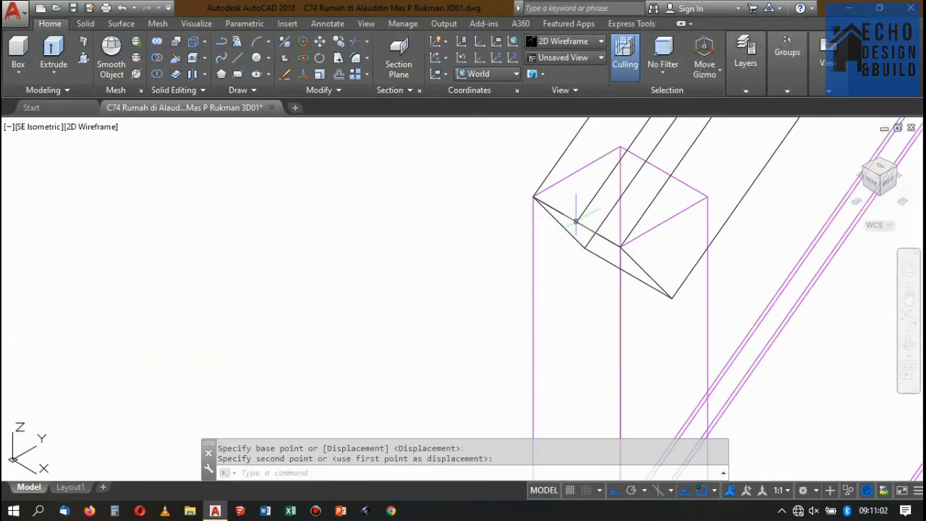
Inspect the placed handrail and round rails at the upper and lower ends of the first stair flight.
scroll(556, 306, "down", 3)
scroll(556, 307, "down", 5)
scroll(601, 246, "up", 6)
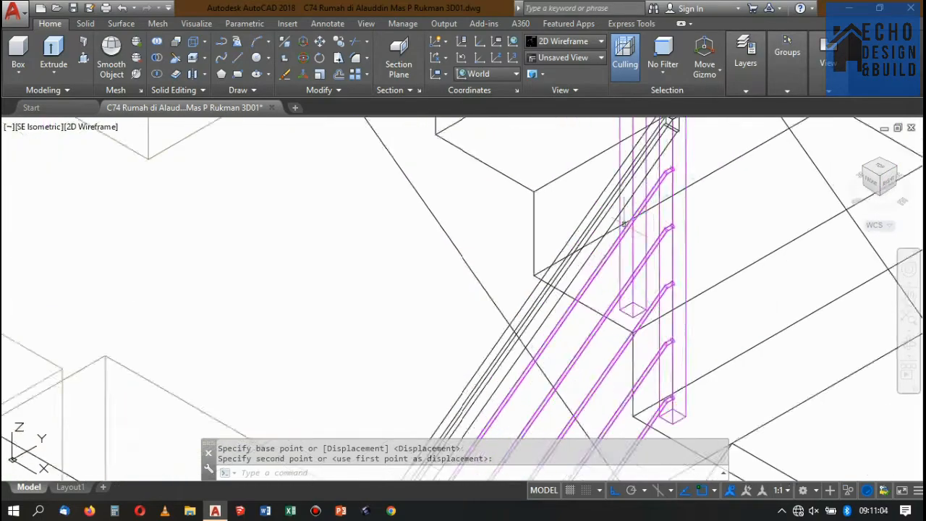
scroll(621, 217, "down", 3)
scroll(611, 268, "down", 5)
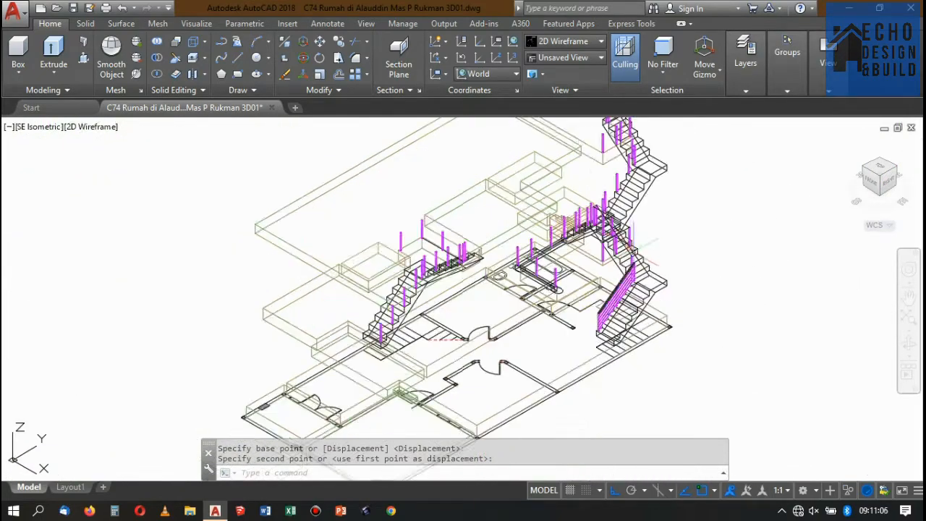
scroll(594, 312, "up", 5)
scroll(593, 311, "up", 3)
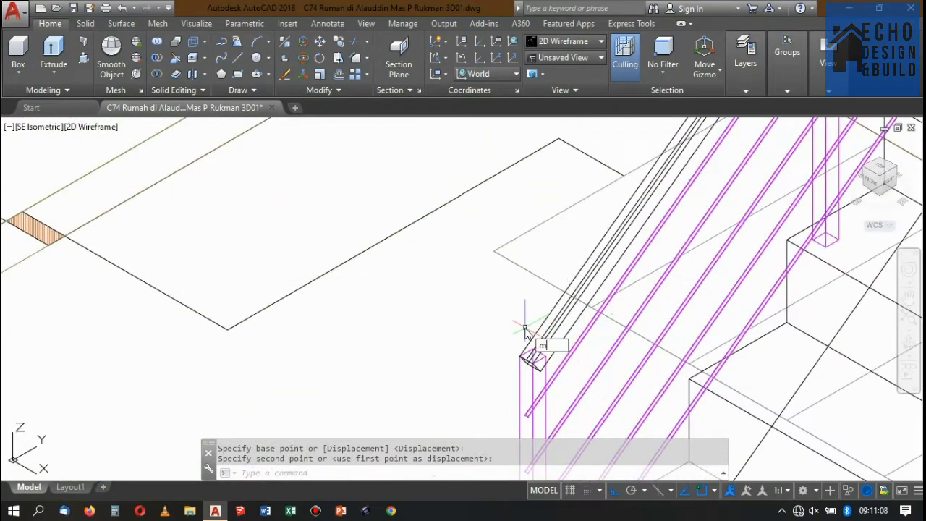
Match the properties of the lowest stair post onto the square handrail of the lower flight.
key("Escape")
type("ma")
key("Return")
left_click(534, 377)
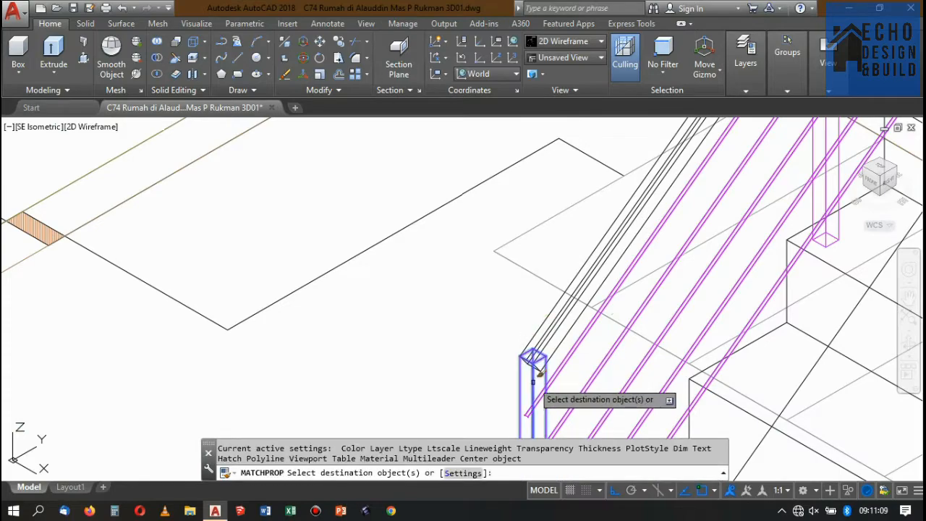
left_click(534, 330)
key("Return")
scroll(535, 326, "down", 5)
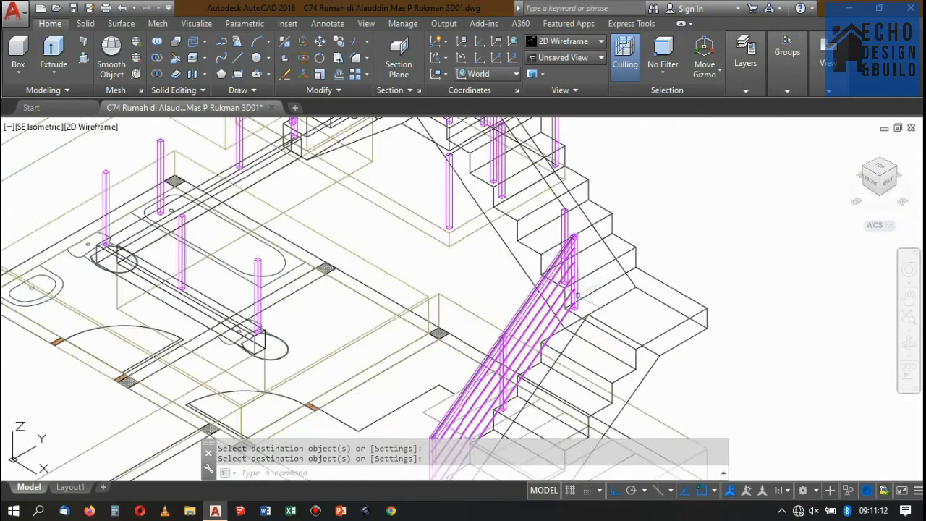
Inspect the matched railing of the lower stair flight at its upper and lower ends.
scroll(542, 207, "up", 5)
scroll(542, 198, "down", 4)
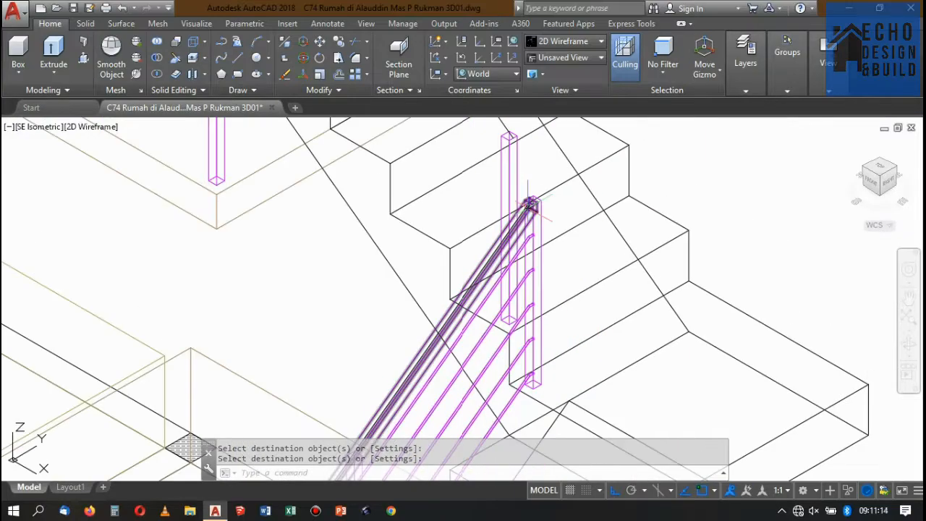
scroll(532, 203, "up", 2)
scroll(535, 188, "down", 2)
scroll(550, 174, "up", 2)
scroll(579, 152, "down", 5)
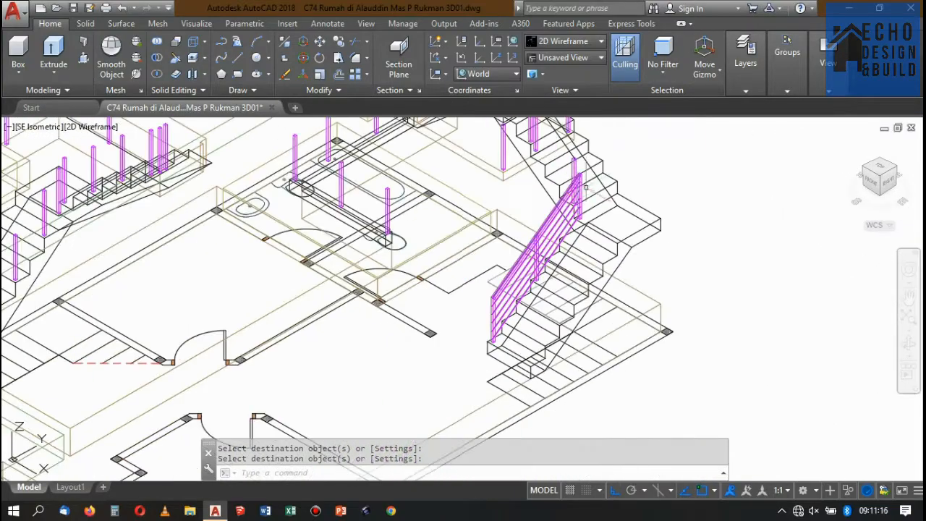
scroll(586, 186, "up", 4)
scroll(585, 206, "down", 2)
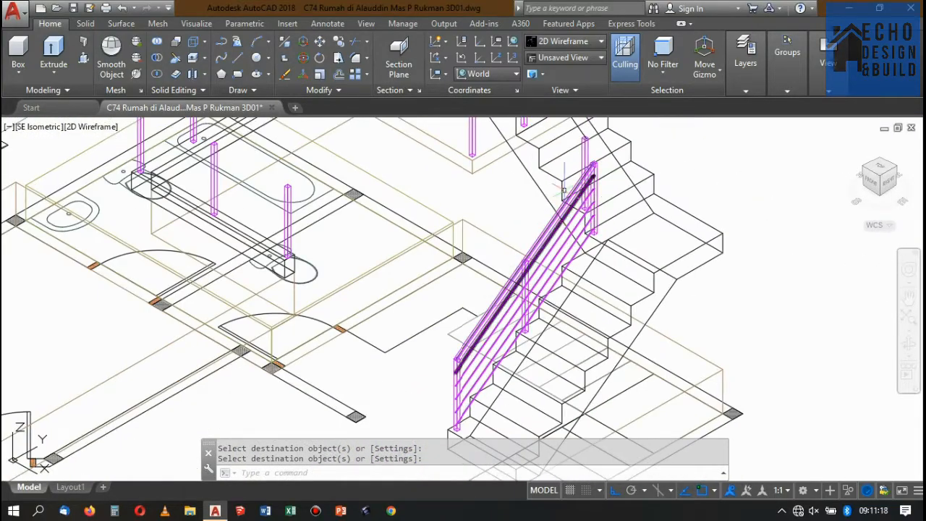
scroll(564, 189, "up", 1)
scroll(522, 249, "down", 4)
scroll(539, 266, "up", 4)
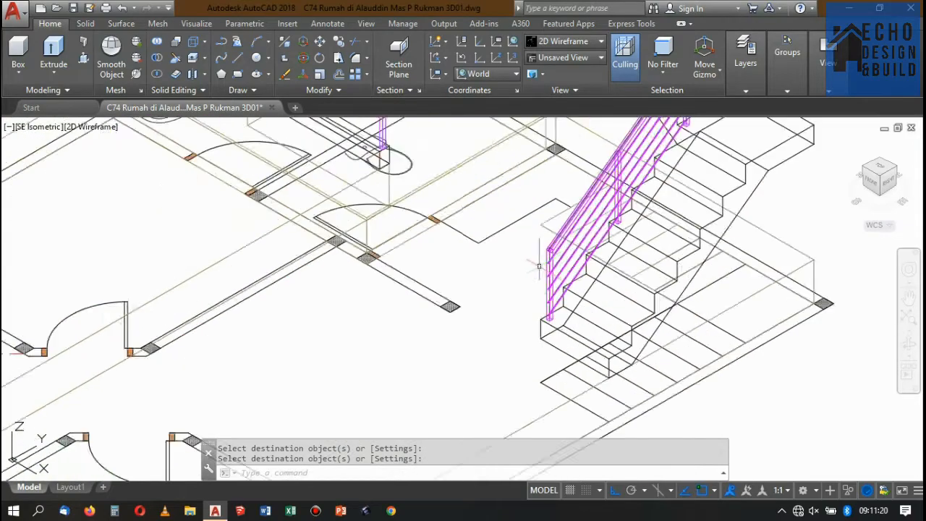
scroll(539, 266, "up", 3)
scroll(542, 282, "down", 5)
scroll(547, 307, "up", 4)
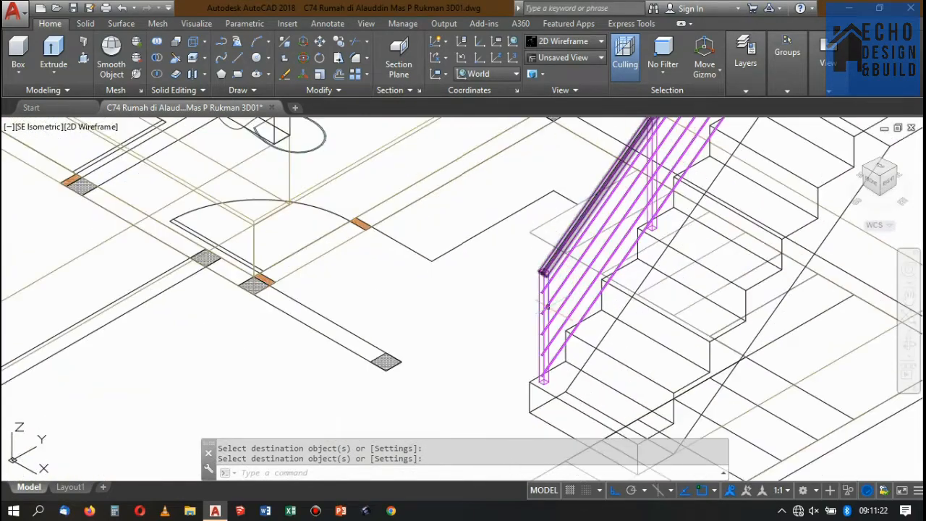
scroll(547, 307, "up", 4)
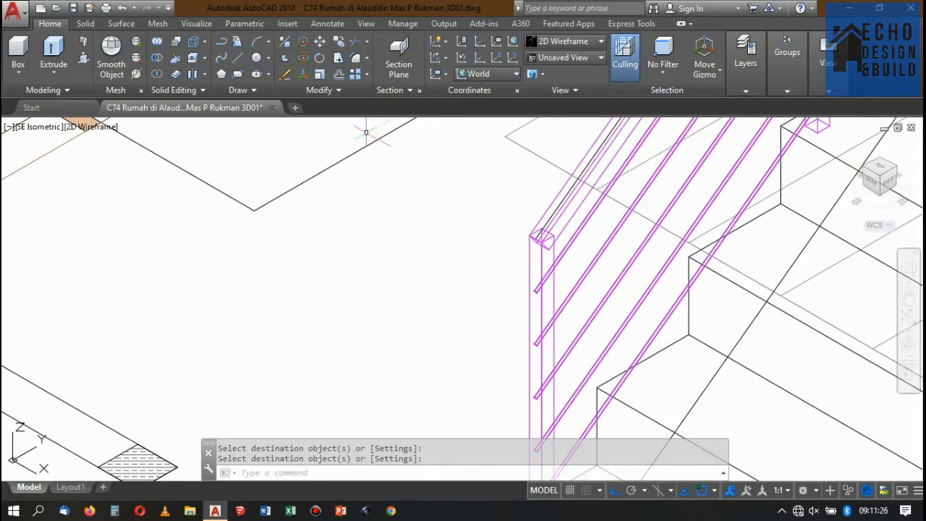
Review the whole house model and the stair posts above the finished lower-flight railing.
scroll(419, 241, "down", 6)
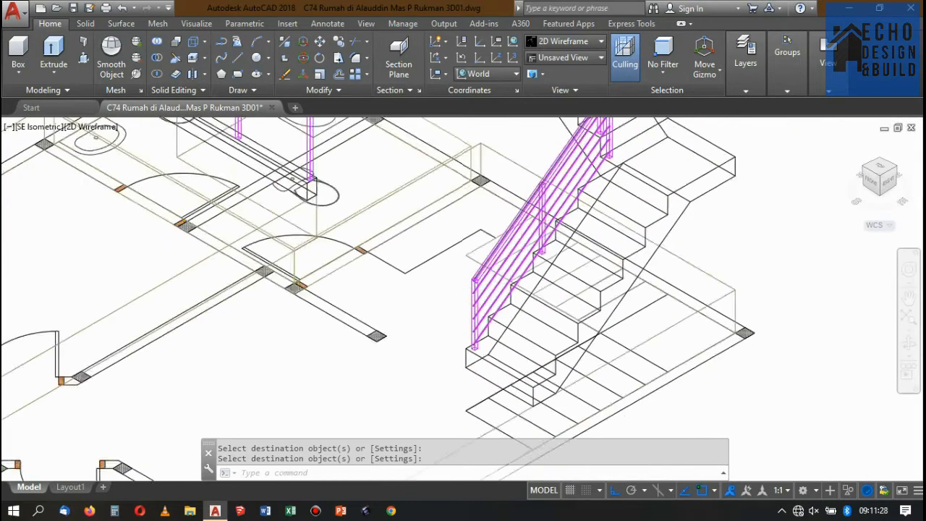
scroll(449, 217, "up", 2)
scroll(506, 275, "down", 2)
scroll(518, 287, "up", 3)
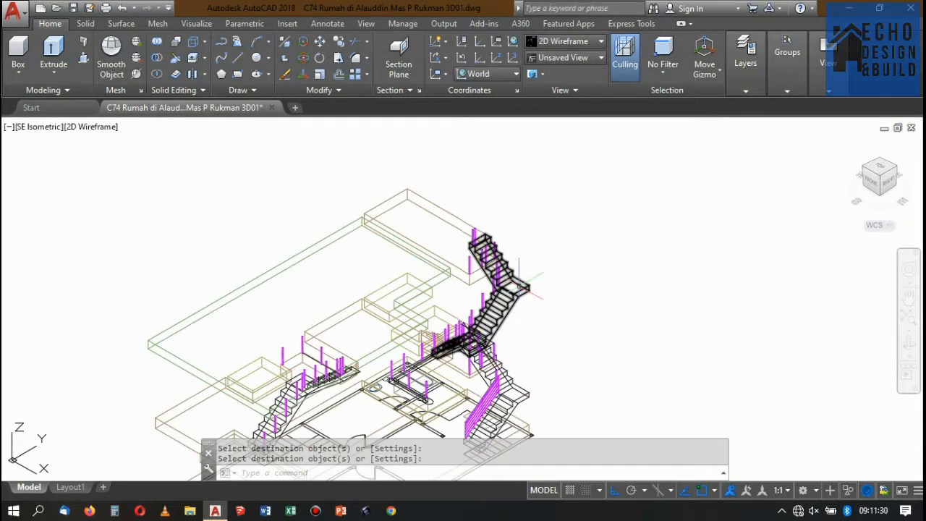
middle_click_drag(557, 261, 597, 249)
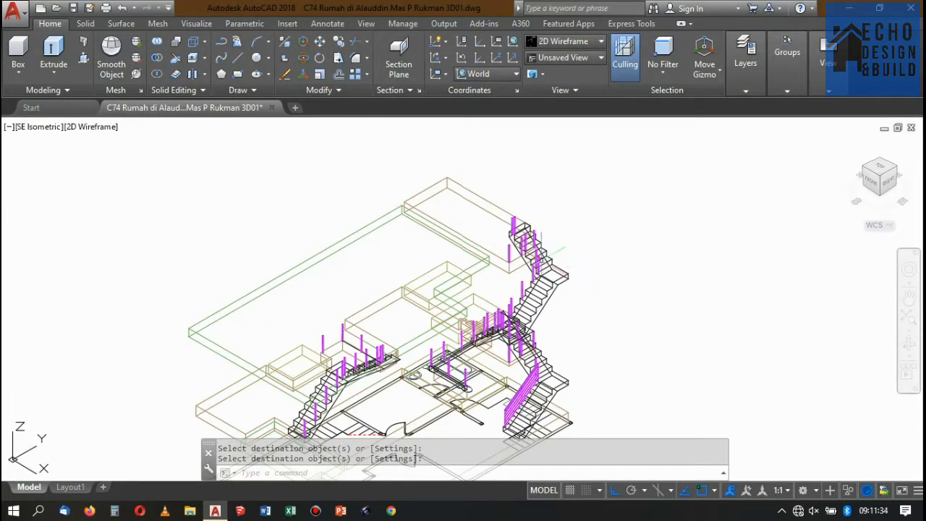
scroll(597, 249, "up", 5)
scroll(595, 246, "down", 7)
scroll(594, 243, "up", 2)
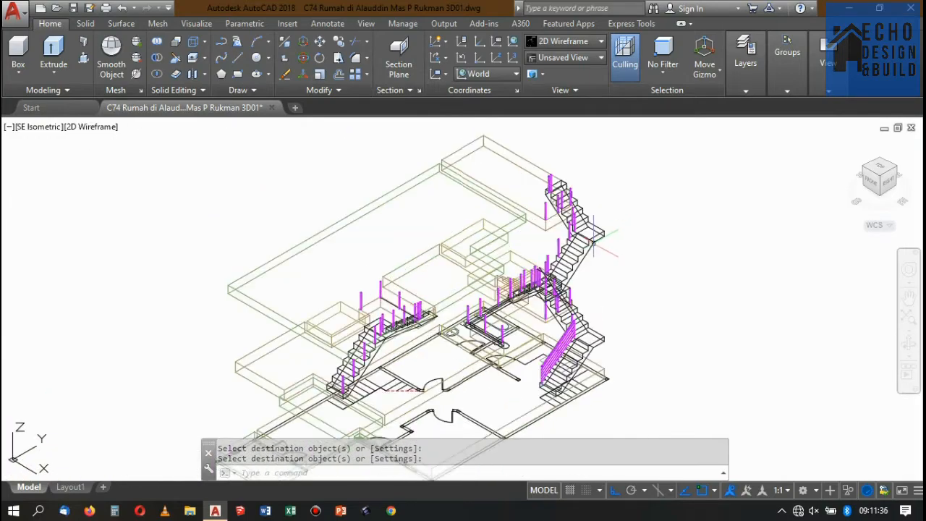
scroll(633, 248, "up", 7)
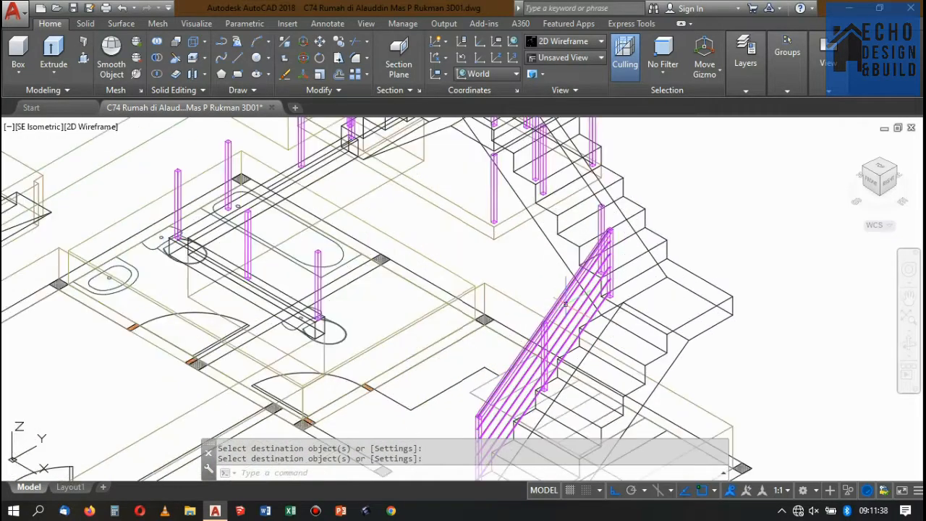
scroll(637, 249, "down", 6)
scroll(640, 252, "up", 4)
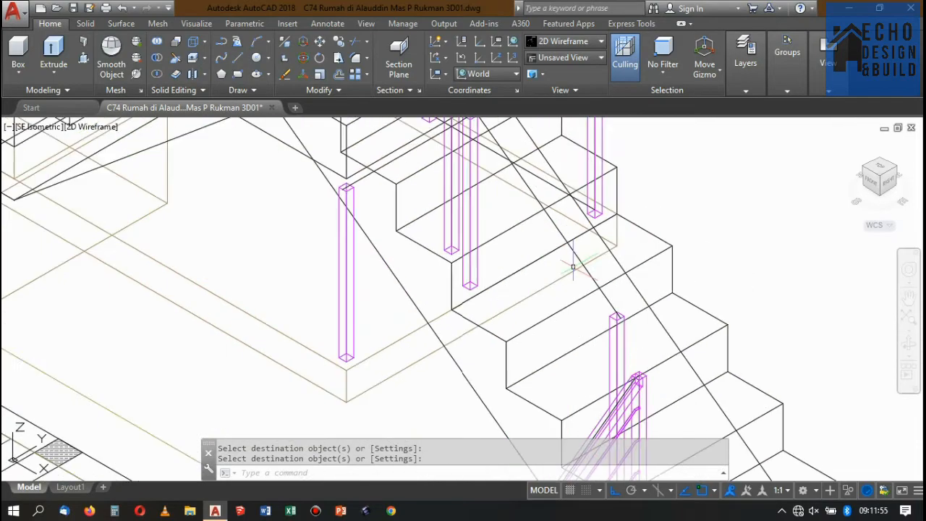
Copy the line joining the second flight's post tops from its lower end to the open space beside the house.
left_click(597, 267)
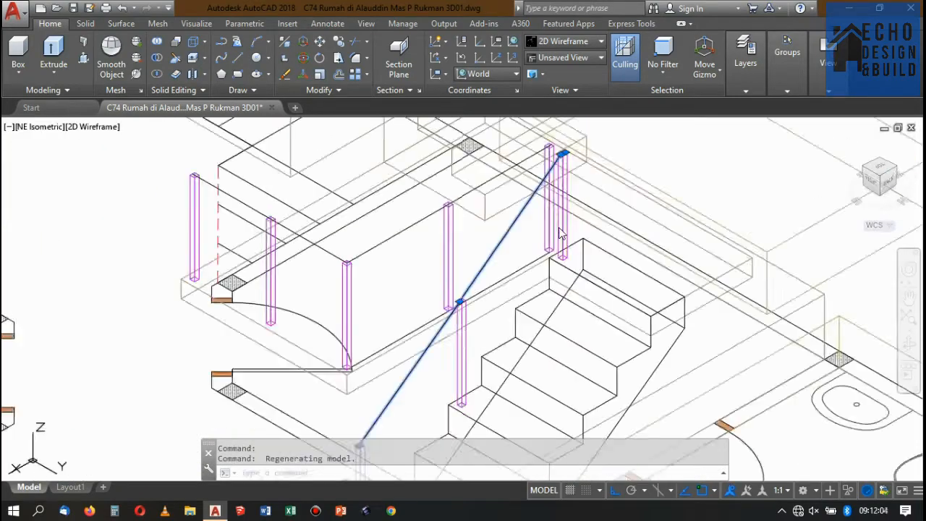
middle_click_drag(363, 439, 532, 282)
scroll(531, 283, "up", 8)
left_click(339, 41)
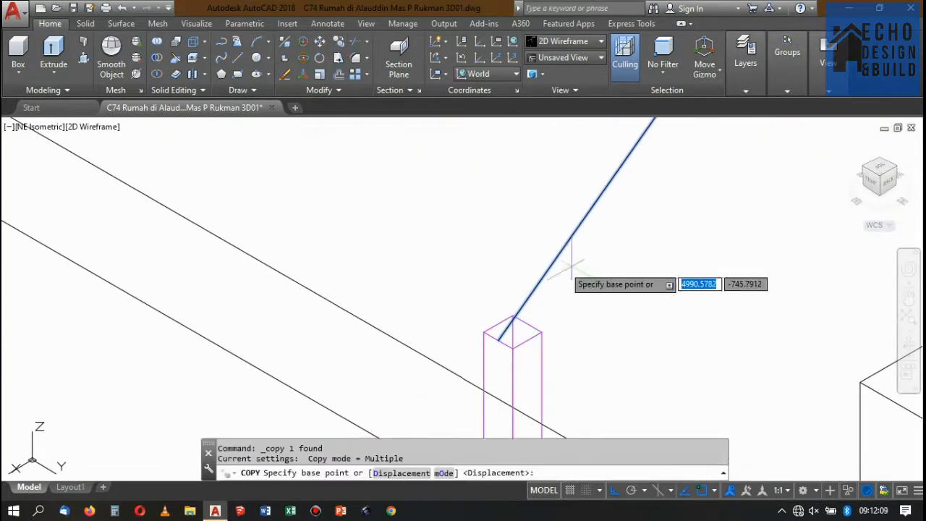
left_click(498, 341)
scroll(507, 224, "down", 15)
left_click(637, 279)
key("Return")
scroll(680, 233, "up", 2)
scroll(597, 260, "up", 6)
scroll(576, 246, "down", 4)
Make a second parallel copy of the sloped path line next to the first one beside the house.
type("u")
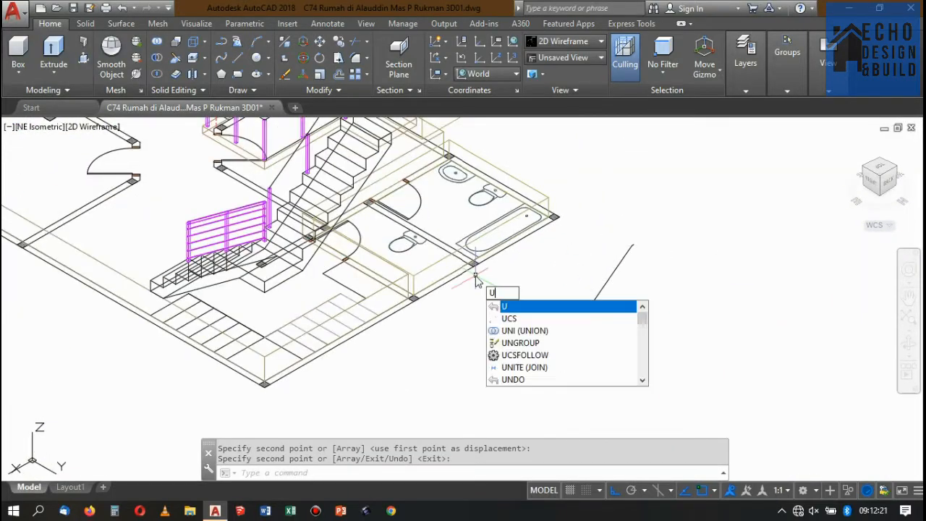
key("Escape")
left_click(575, 290)
type("co")
left_click(670, 210)
scroll(643, 201, "down", 4)
scroll(532, 170, "up", 10)
scroll(532, 169, "down", 8)
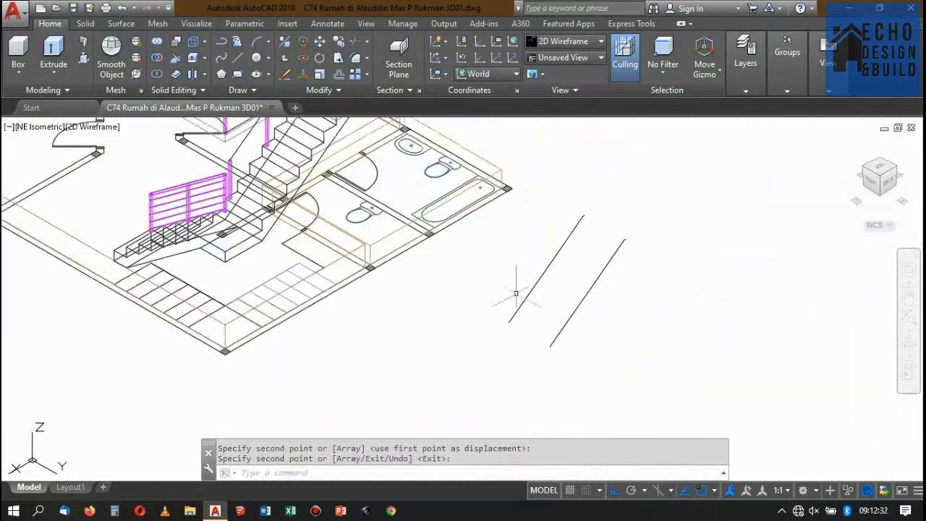
Set the UCS origin at the first path line's lower end with its Z axis pointing up along the line.
scroll(537, 308, "up", 3)
type("ucs")
key("Return")
type("za")
key("Return")
left_click(494, 332)
left_click(561, 236)
scroll(495, 321, "up", 5)
scroll(588, 236, "down", 5)
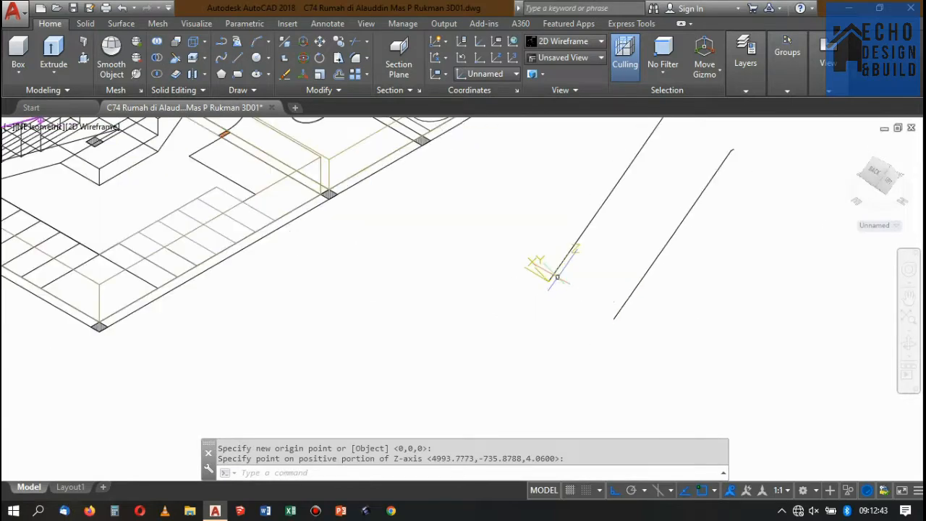
Draw a 0.04 x 0.04 rectangle from the lower end of the first path line.
type("rec")
key("Return")
scroll(558, 273, "up", 5)
left_click(551, 281)
type("0.0")
key("Return")
scroll(550, 281, "up", 10)
Move the square profile by an edge midpoint onto the lower end of the first path line.
left_click(533, 240)
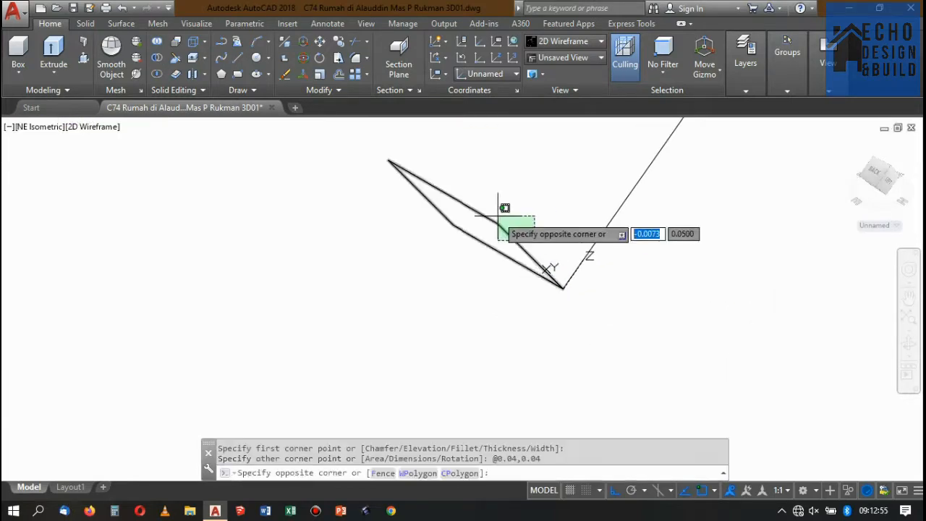
left_click(497, 214)
type("m")
left_click(541, 234)
left_click(587, 273)
scroll(434, 246, "down", 10)
left_click(85, 24)
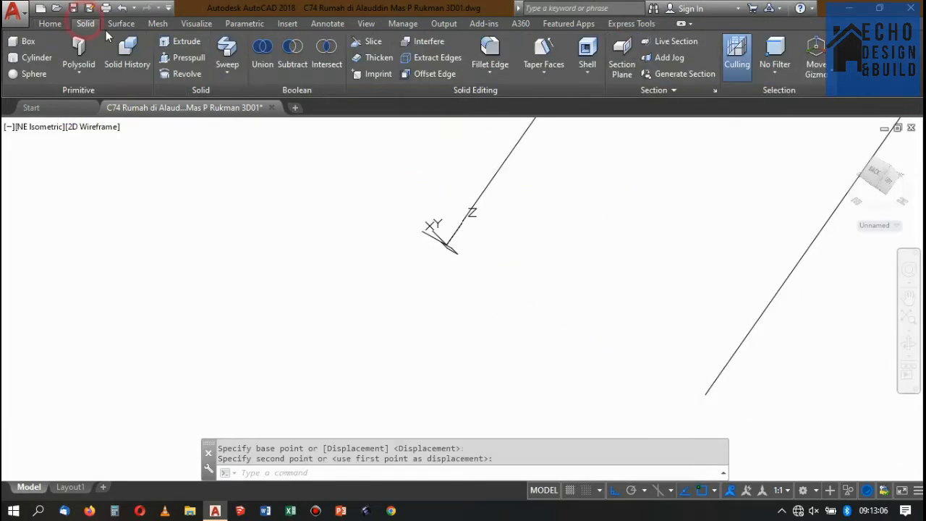
left_click(227, 49)
scroll(499, 239, "up", 4)
left_click(405, 254)
left_click(406, 183)
key("Return")
left_click(405, 184)
key("Escape")
Sweep the square profile along the first path line as a solid handrail.
key("Return")
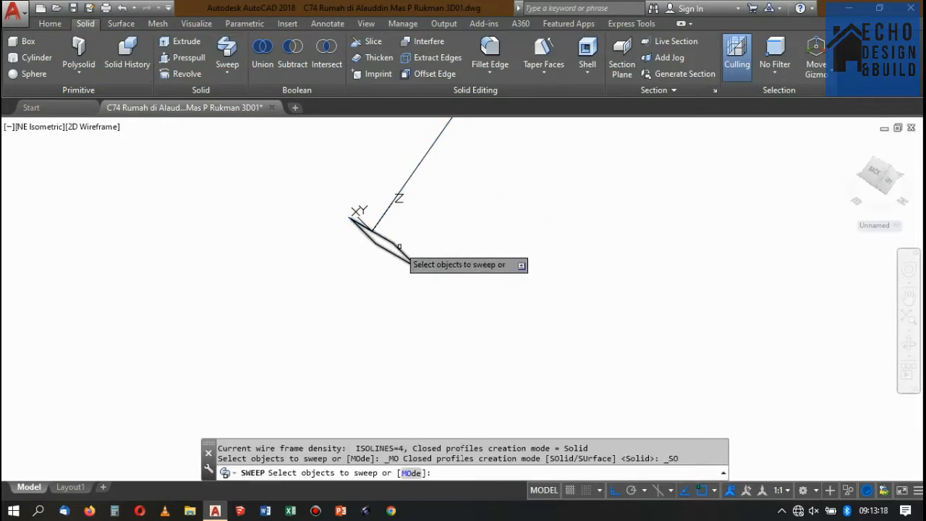
left_click(399, 248)
key("Return")
left_click(385, 213)
scroll(411, 253, "down", 10)
Draw a circle of radius 0.005 centred on the lower end of the second path line.
type("c")
scroll(455, 277, "up", 6)
left_click(427, 253)
scroll(454, 249, "up", 5)
type("0.0")
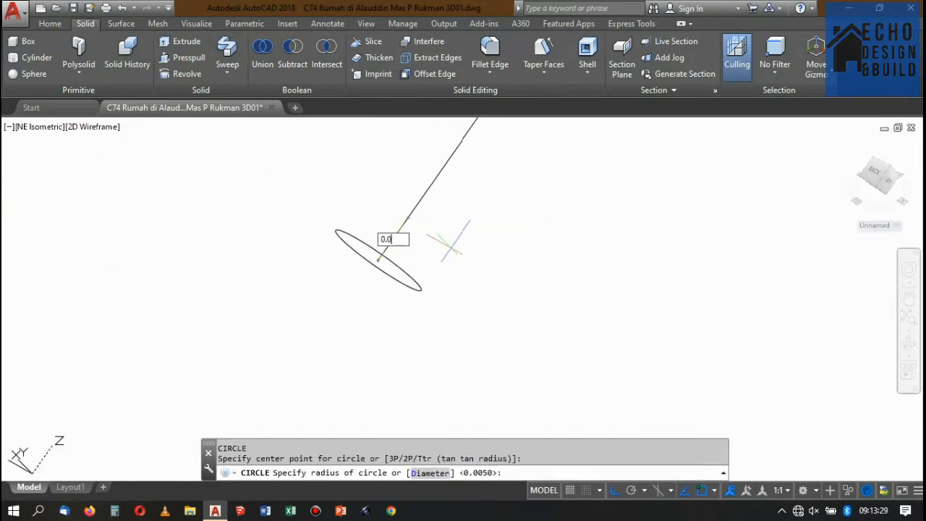
type("05")
key("Return")
Sweep the small circle along the second path line as a solid round rail.
scroll(452, 248, "down", 5)
scroll(393, 254, "up", 1)
left_click(227, 49)
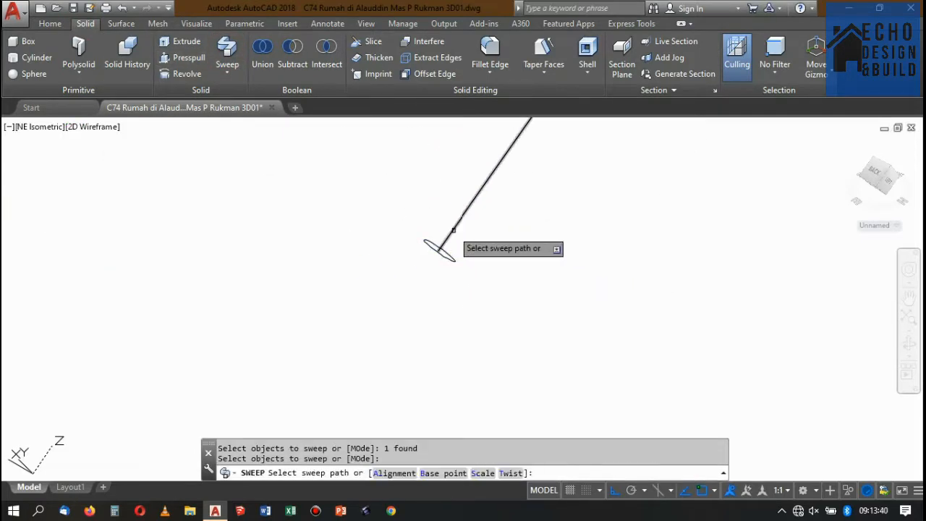
left_click(454, 230)
scroll(454, 230, "down", 10)
scroll(427, 326, "up", 10)
Move the round rail by its lower end onto the lower end of the square handrail.
left_click(539, 170)
left_click(474, 193)
type("m")
left_click(517, 155)
scroll(492, 174, "down", 10)
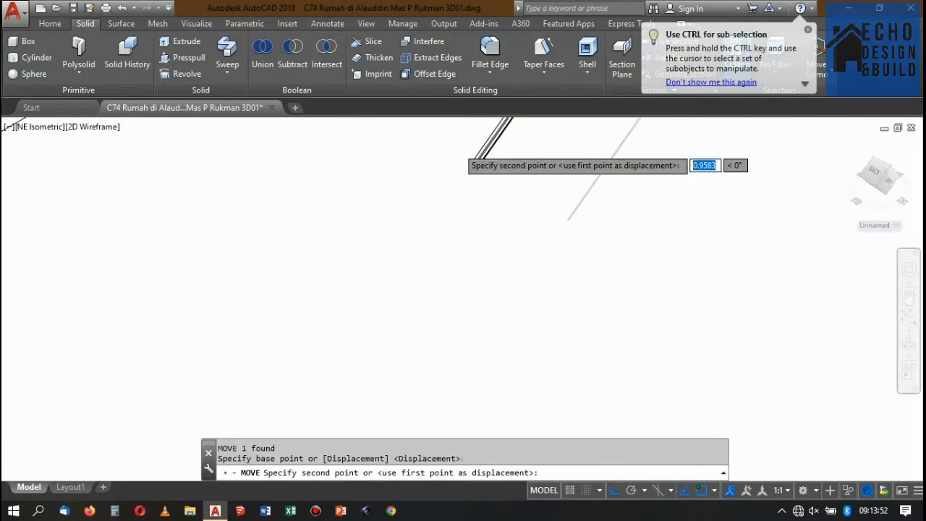
scroll(463, 148, "up", 5)
left_click(551, 206)
Move the square handrail and round rail together by their lower end onto the second flight's lowest post top.
left_click(615, 163)
left_click(578, 187)
type("m")
scroll(554, 177, "up", 4)
left_click(547, 172)
scroll(565, 185, "down", 10)
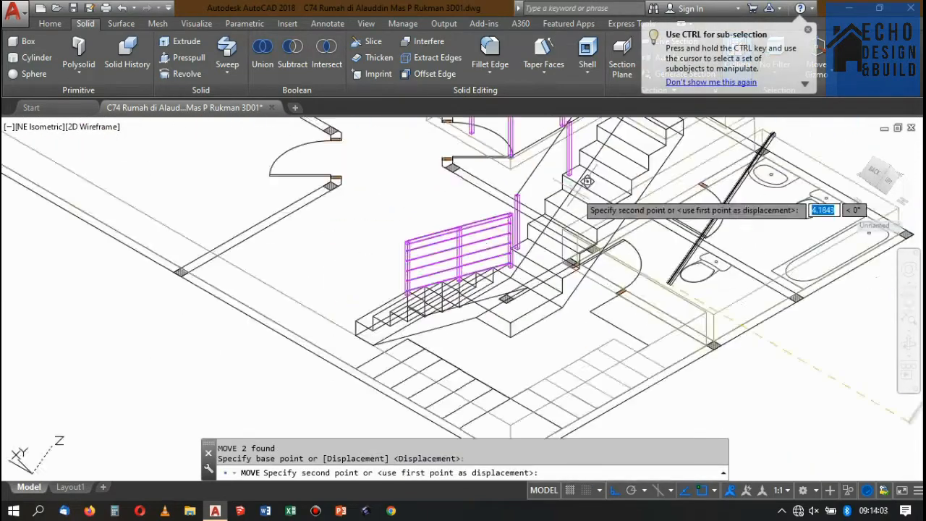
scroll(554, 249, "up", 15)
left_click(564, 235)
scroll(551, 233, "down", 15)
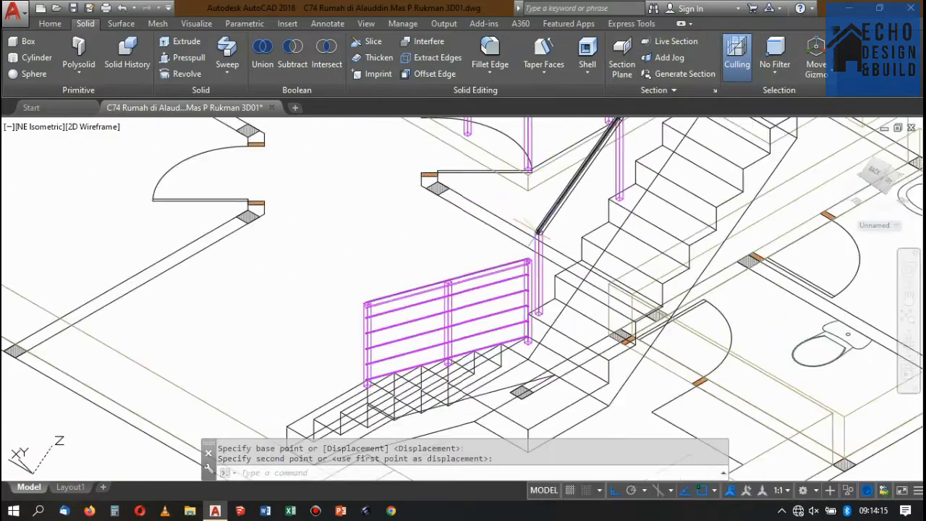
Reset the UCS to World and move the second flight's round rail straight down 0.15.
scroll(539, 233, "up", 10)
type("ucs w")
left_click(521, 232)
scroll(520, 233, "down", 10)
scroll(520, 235, "down", 3)
type("m")
left_click(796, 174)
type("0.")
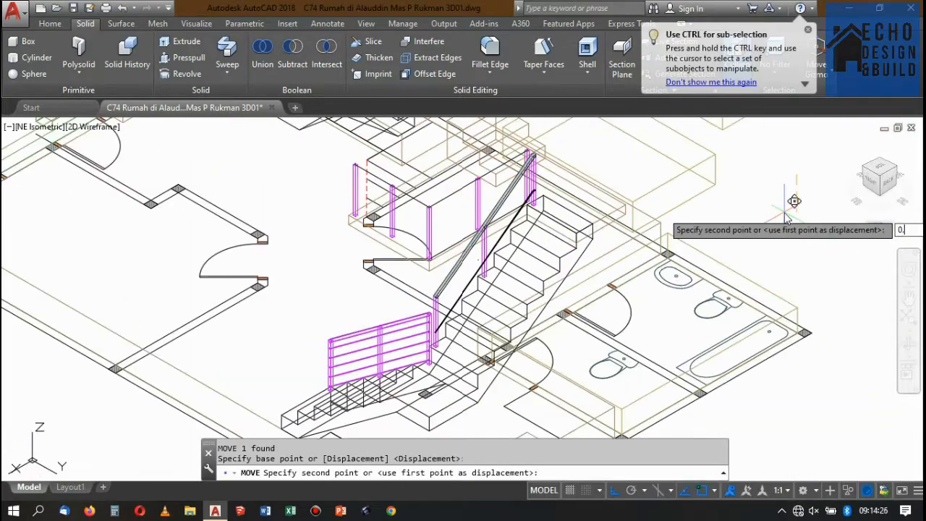
type("15")
Match the properties of a stair post onto the second flight's square handrail and round rail.
scroll(427, 311, "up", 14)
type("ma")
left_click(463, 235)
scroll(554, 231, "down", 7)
key("space")
Copy the second flight's round rail straight down at 0.15 intervals as far as 0.6.
left_click(563, 243)
scroll(564, 244, "down", 8)
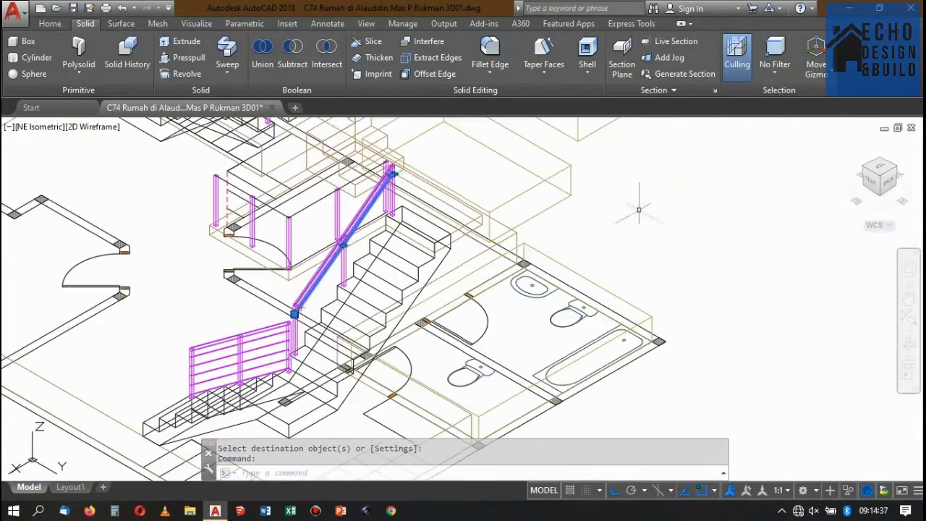
type("co")
left_click(655, 210)
type("0.")
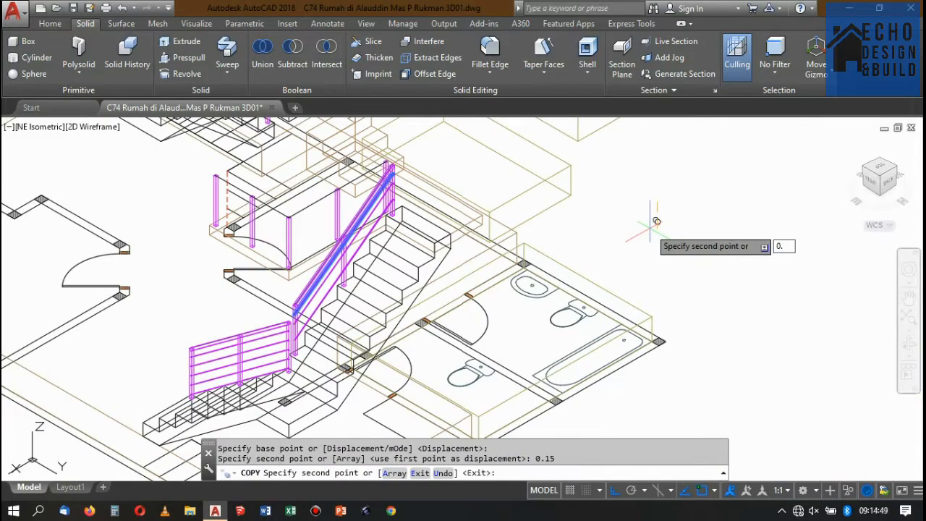
type("15 0.45 0.6")
Inspect the second flight's railing in the Conceptual visual style and restore 2D Wireframe.
scroll(355, 242, "up", 6)
scroll(507, 264, "down", 6)
left_click(50, 24)
left_click(568, 41)
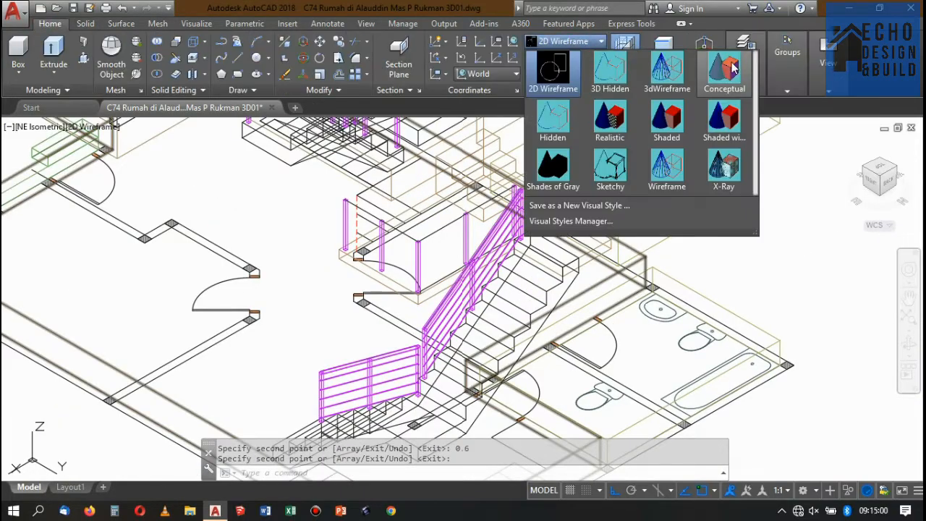
left_click(731, 69)
scroll(550, 229, "down", 5)
scroll(550, 223, "up", 5)
scroll(507, 246, "down", 4)
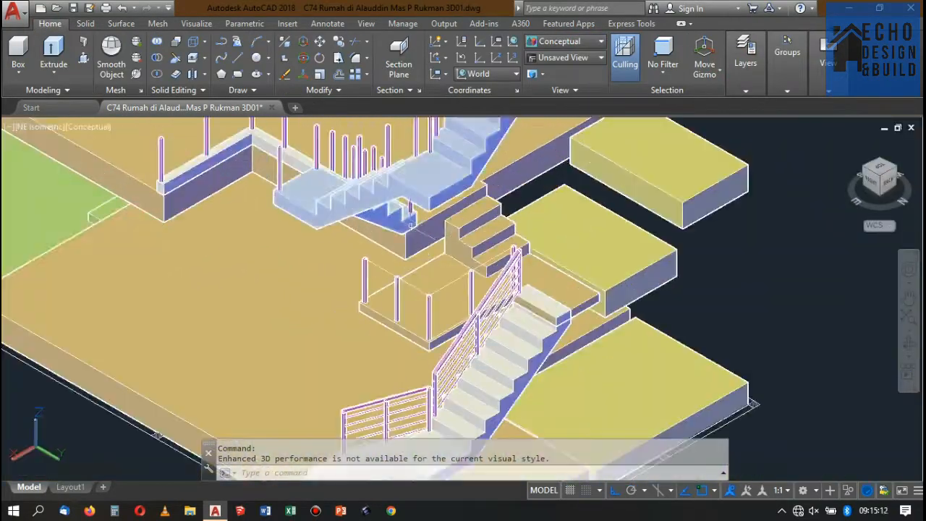
scroll(443, 269, "up", 8)
left_click(568, 42)
left_click(556, 68)
Copy the L-shaped path line over the landing void's post tops to the open space beside the house.
left_click(471, 259)
scroll(452, 194, "down", 7)
type("co")
left_click(411, 153)
scroll(415, 188, "down", 8)
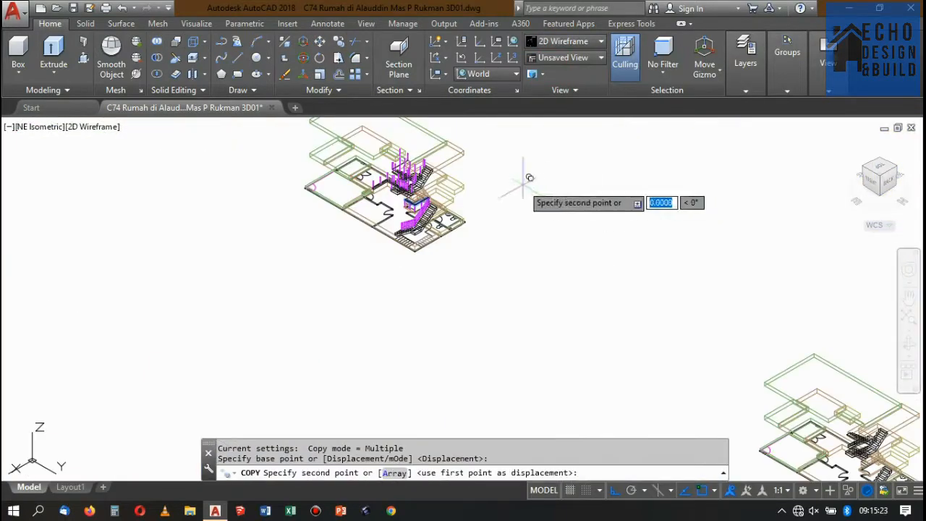
left_click(573, 199)
scroll(630, 251, "up", 6)
type("ucs")
key("Return")
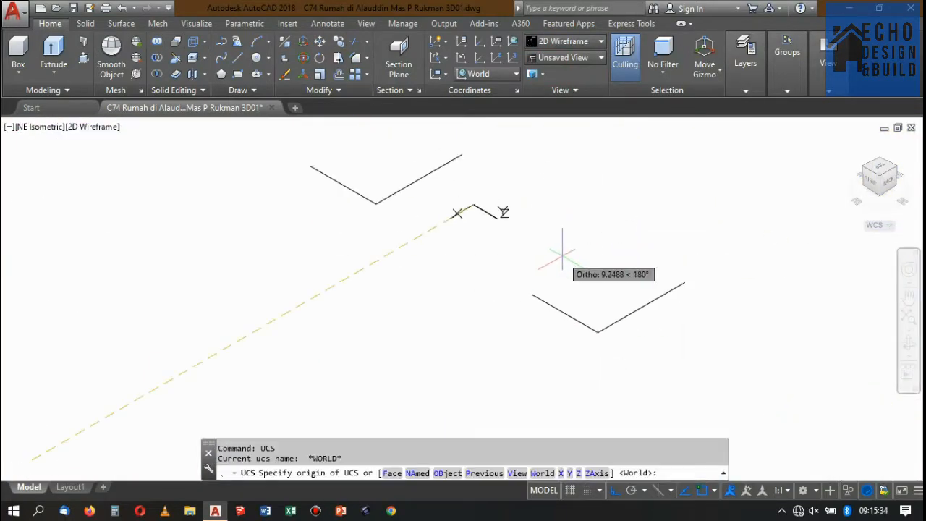
type("za")
left_click(483, 183)
left_click(438, 208)
scroll(497, 192, "up", 5)
type("ucs")
key("space")
scroll(319, 258, "down", 5)
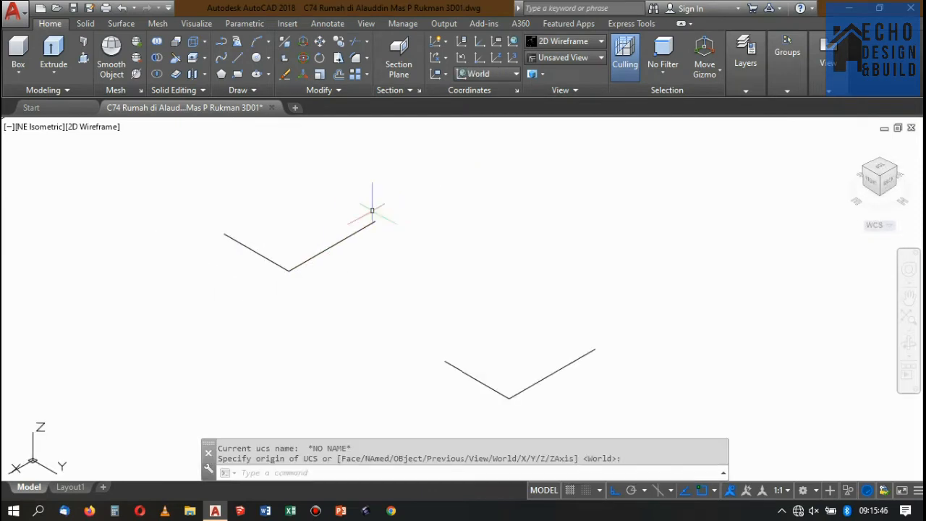
Set a UCS at the end of one copied L-shaped path with its Z axis running along the path.
type("ucs za")
left_click(374, 221)
scroll(289, 264, "up", 2)
left_click(352, 267)
scroll(505, 196, "up", 2)
scroll(474, 195, "up", 4)
left_click(479, 176)
type("rec")
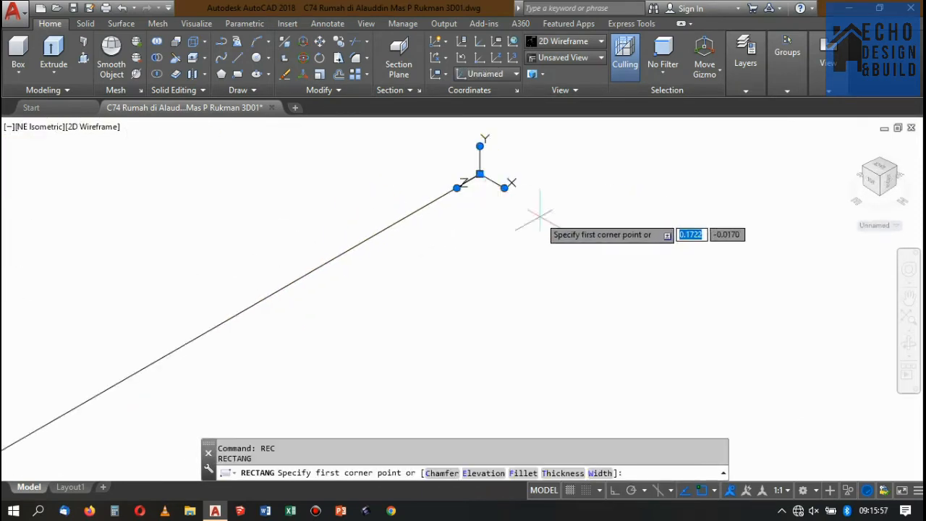
scroll(539, 211, "down", 2)
type("@0.04,0.04")
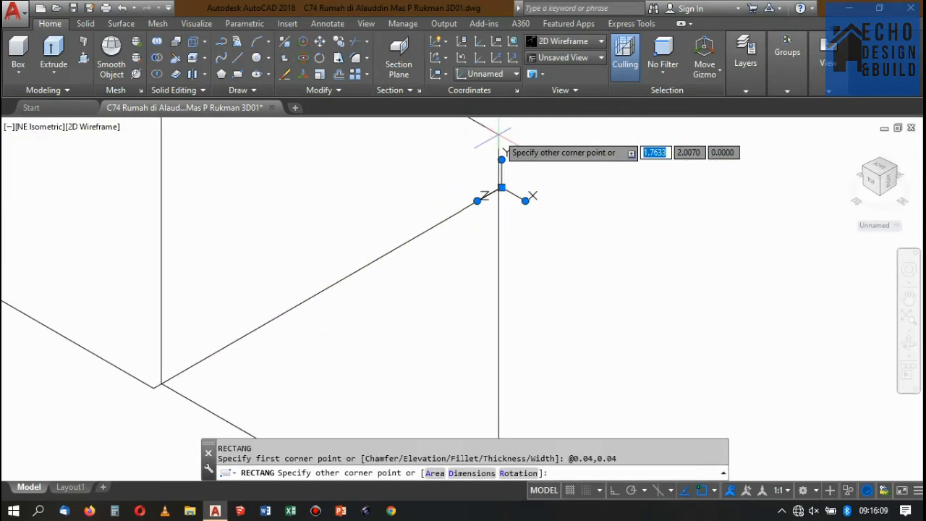
key("Escape")
Draw a 0.04 x 0.04 square handrail profile from the end of the L-shaped path.
scroll(547, 218, "down", 8)
scroll(547, 210, "up", 8)
type("rec")
left_click(509, 244)
type("0.04,0.04")
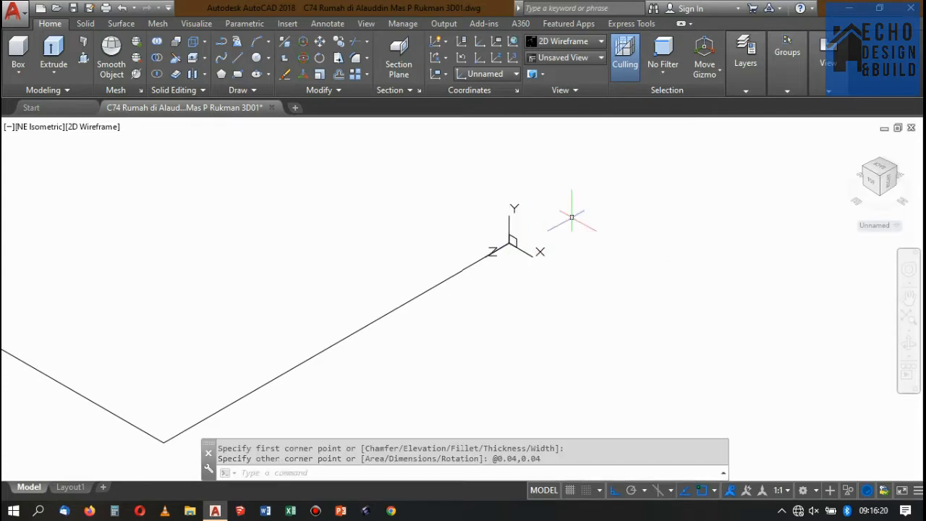
Move the square handrail profile so that it is centred on the path's end.
scroll(528, 239, "up", 10)
left_click(345, 293)
left_click(383, 186)
type("m")
left_click(374, 223)
left_click(333, 292)
scroll(429, 272, "down", 8)
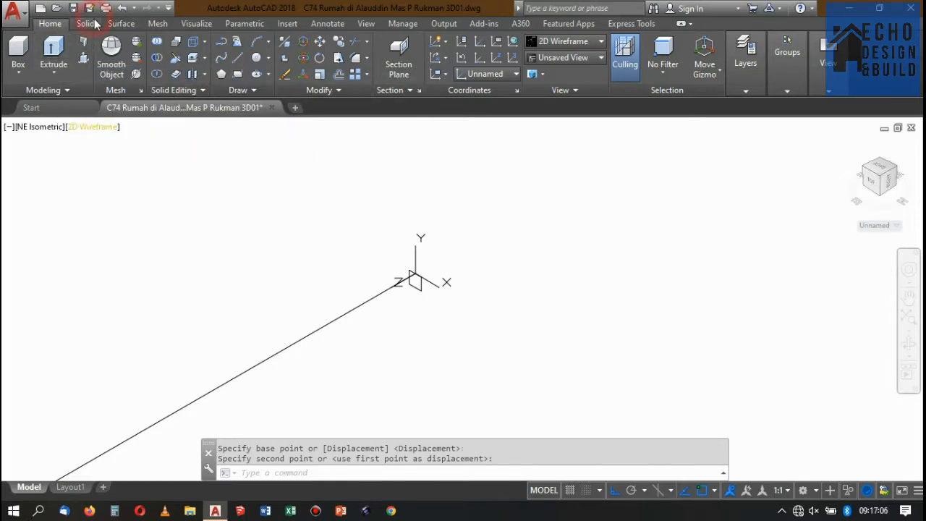
Sweep the square profile along its path and draw the round rail's circle at the end of the second L-shaped path.
left_click(94, 24)
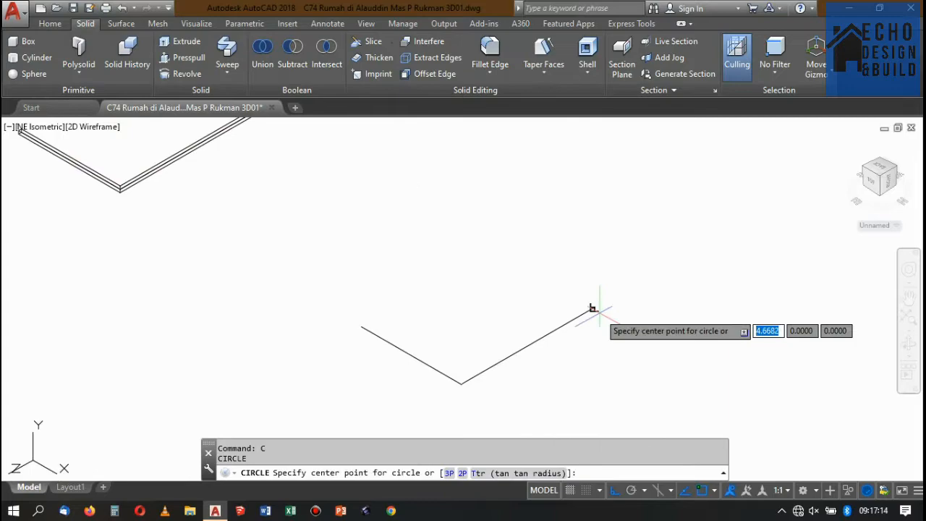
left_click(589, 312)
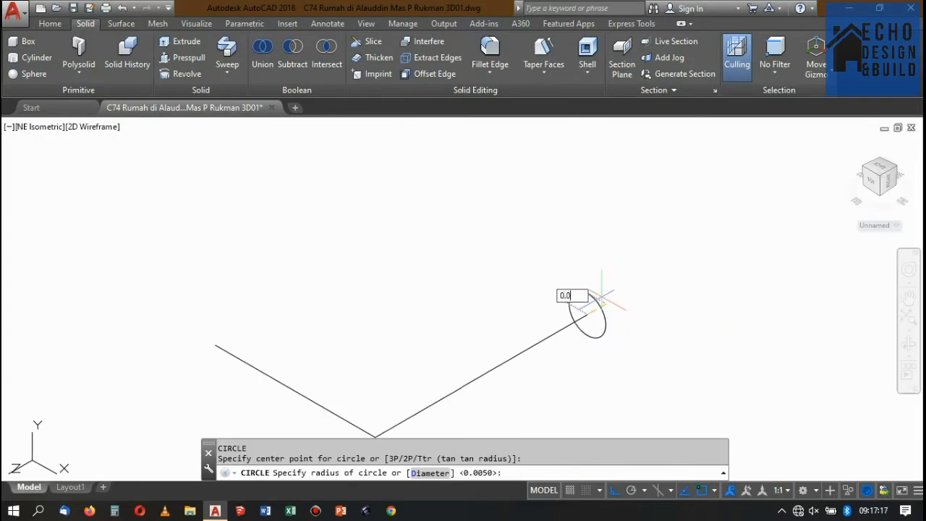
Copy the landing void's L-shaped round rail straight down at 0.15 intervals between the posts.
left_click(501, 236)
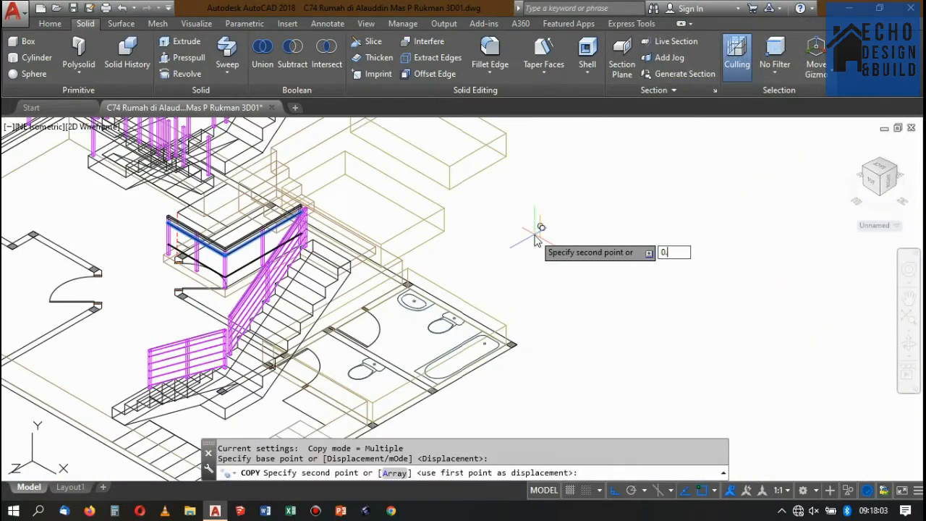
key("Return")
type("0.1652")
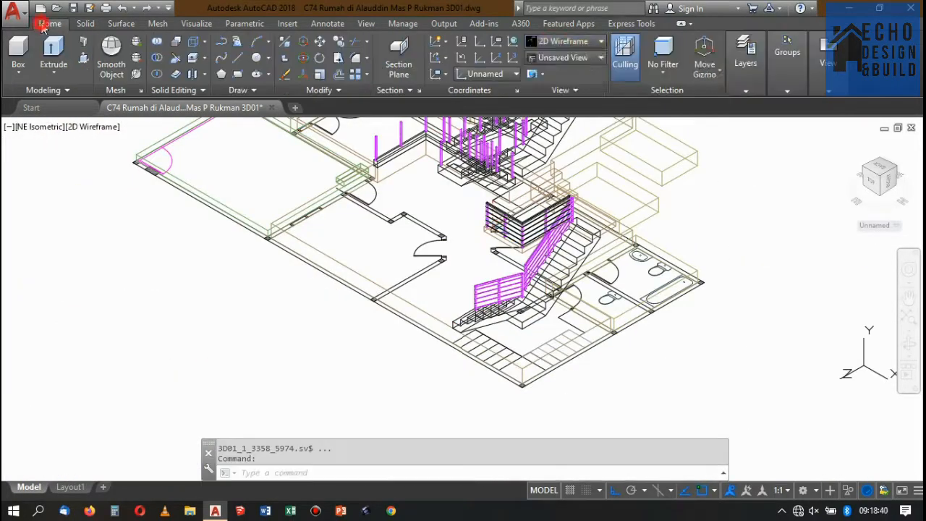
Inspect the landing void's stacked rails in the Conceptual visual style and restore 2D Wireframe.
left_click(564, 41)
left_click(725, 72)
scroll(507, 275, "up", 5)
left_click(565, 41)
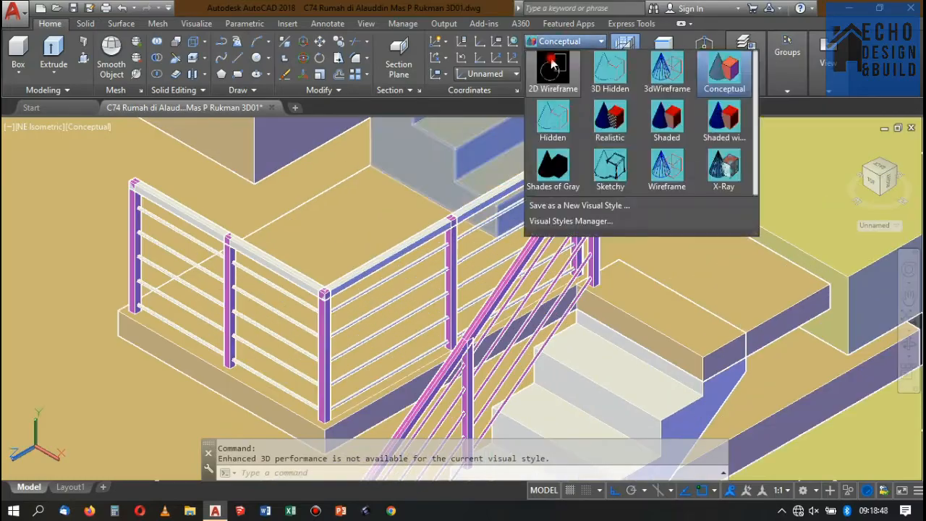
left_click(552, 66)
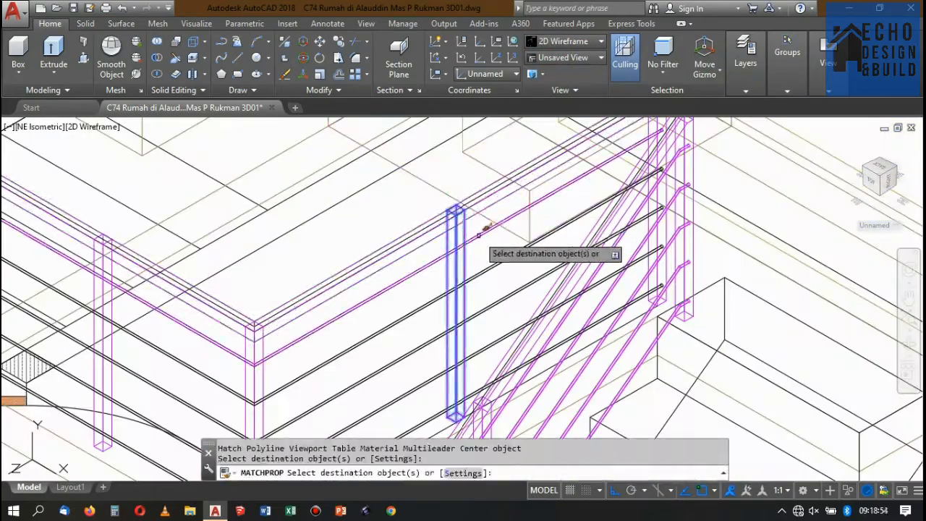
scroll(496, 293, "down", 3)
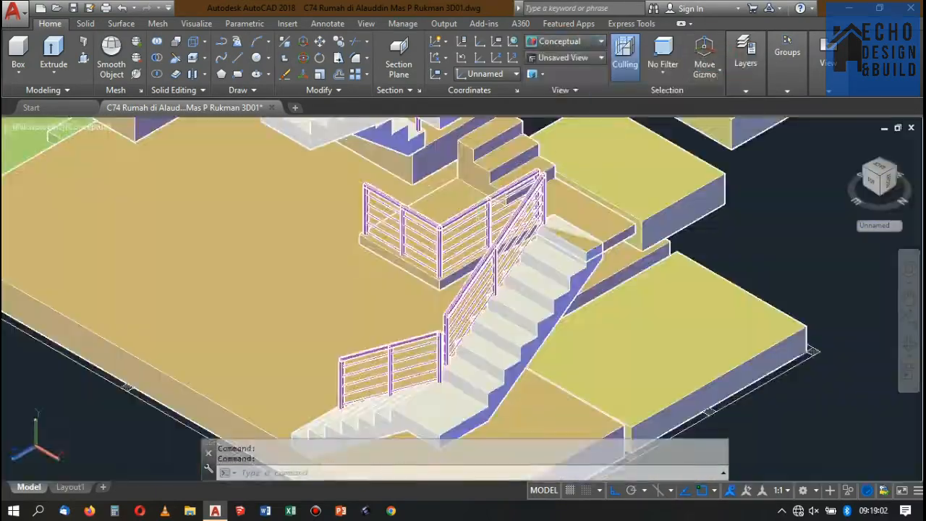
Examine the landing void's matched handrail, round rails and post joints up close in the Conceptual visual style.
scroll(528, 210, "up", 5)
scroll(528, 210, "down", 4)
scroll(528, 210, "up", 2)
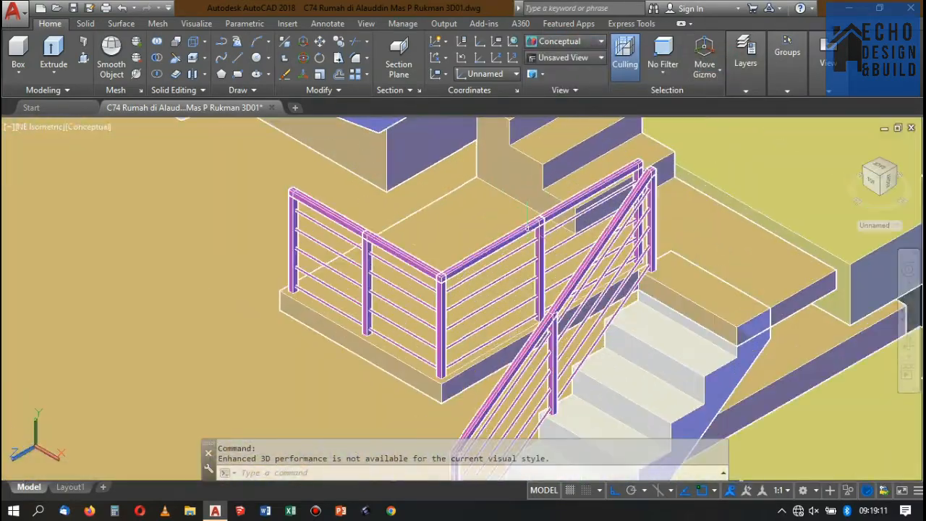
scroll(526, 209, "up", 5)
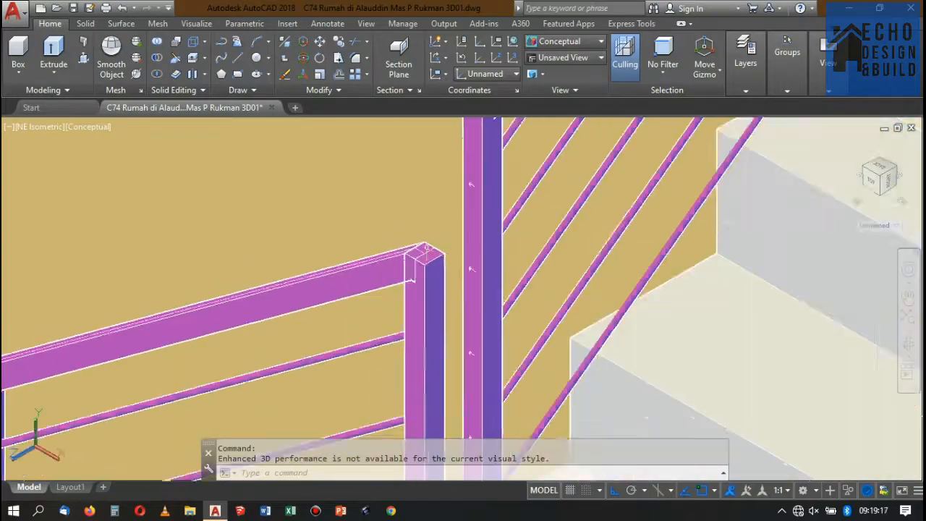
scroll(527, 209, "down", 5)
scroll(526, 209, "up", 3)
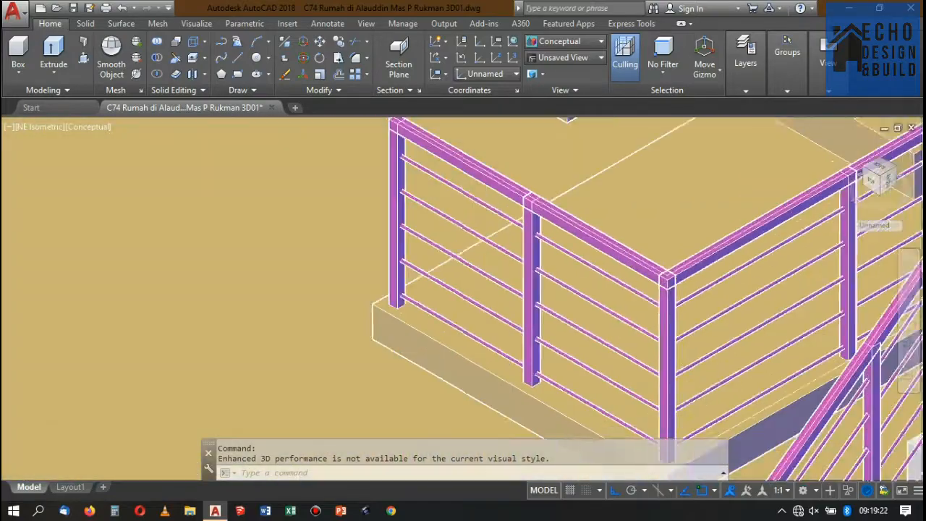
scroll(463, 289, "down", 3)
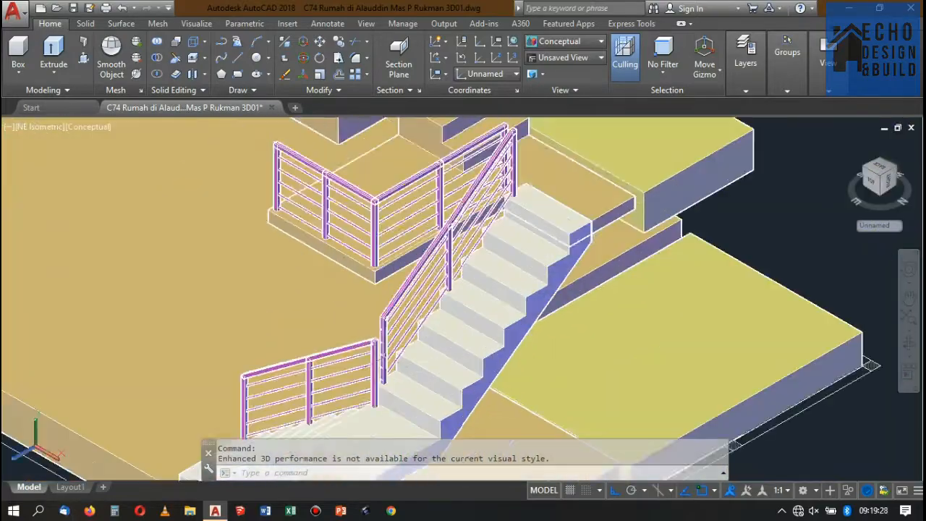
scroll(463, 290, "down", 4)
Restore the World UCS and clear the selection of the upper slabs.
left_click(743, 184)
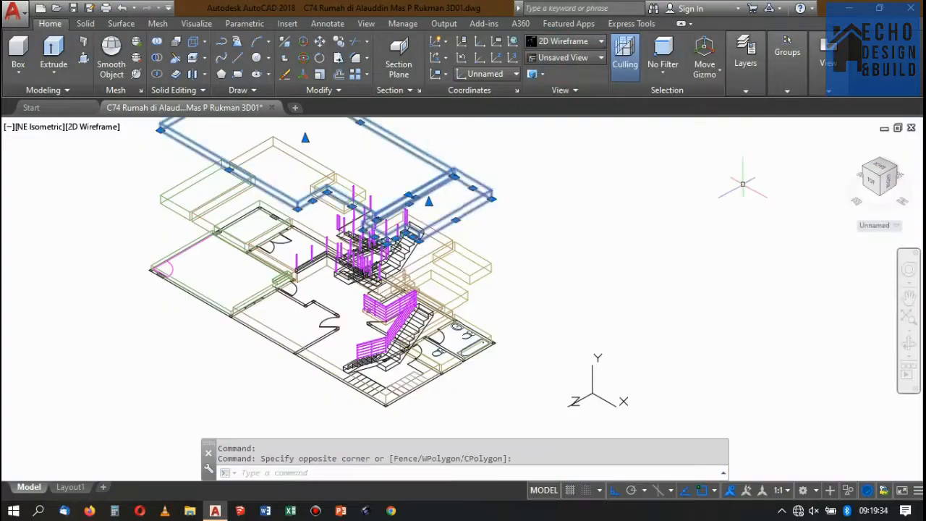
type("w")
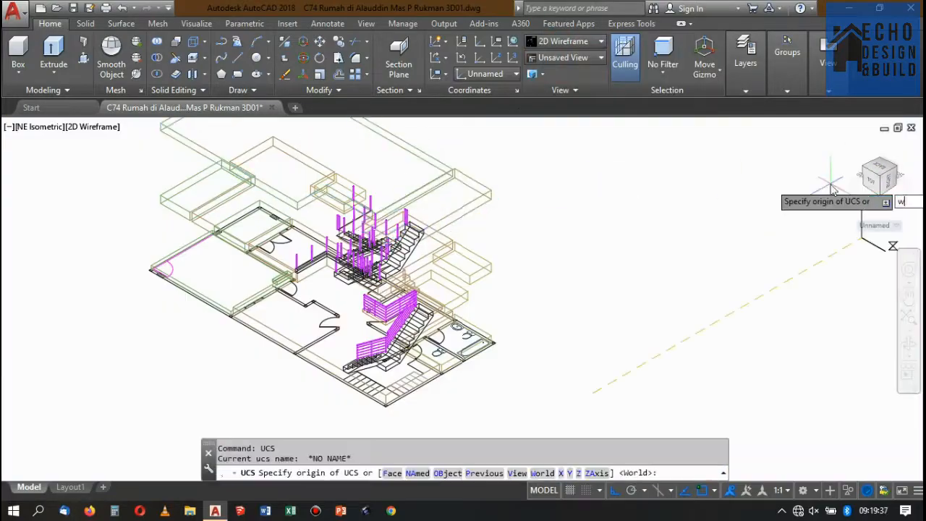
key("Return")
key("Escape")
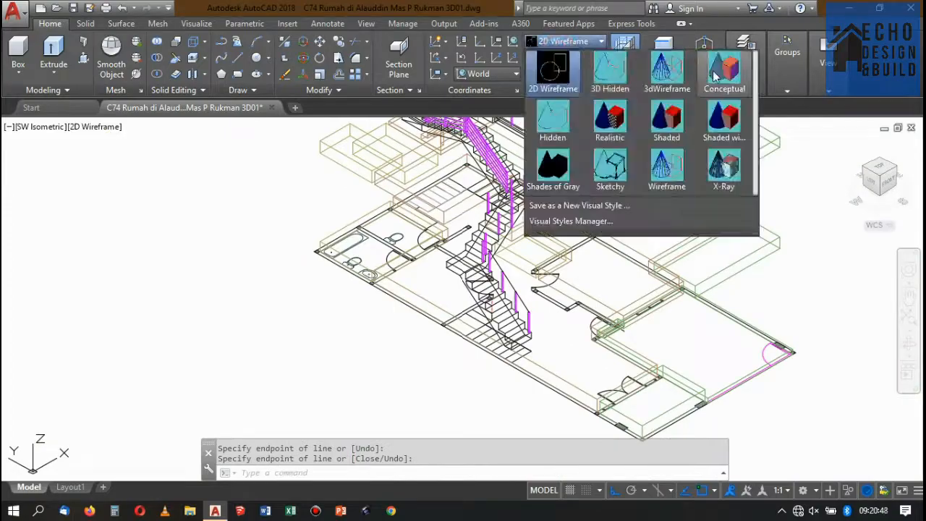
Inspect the remaining stair posts in the Conceptual visual style.
left_click(726, 73)
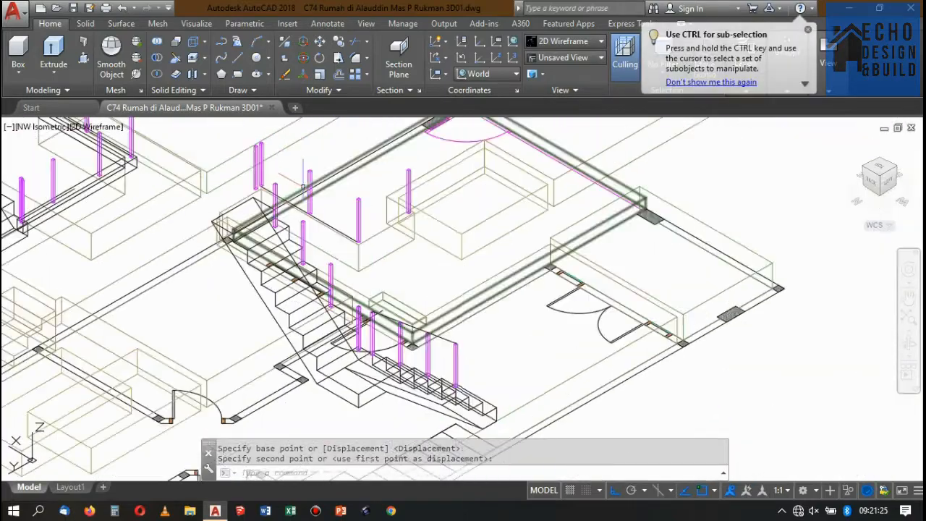
left_click(565, 42)
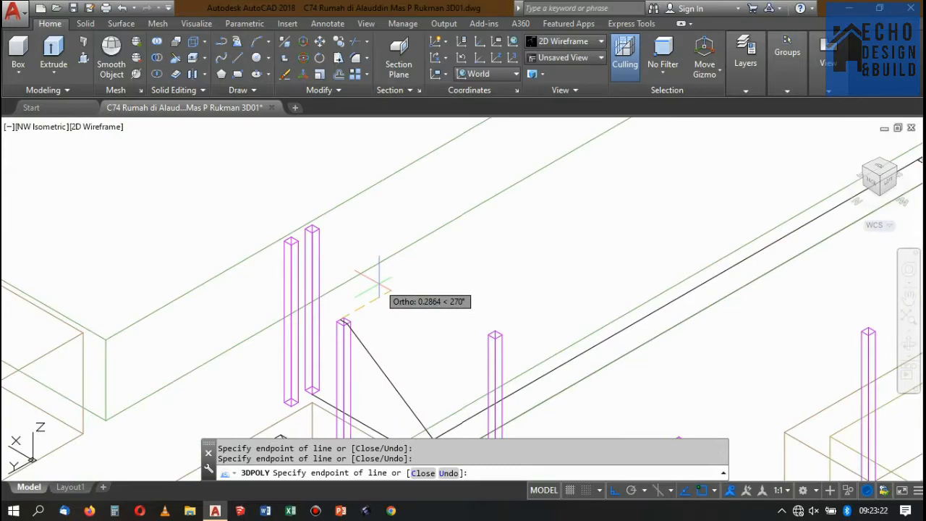
Finish the 3D polyline path over the post tops of the stair's upper flight.
key("Return")
scroll(373, 240, "down", 9)
scroll(366, 250, "up", 11)
scroll(363, 243, "down", 5)
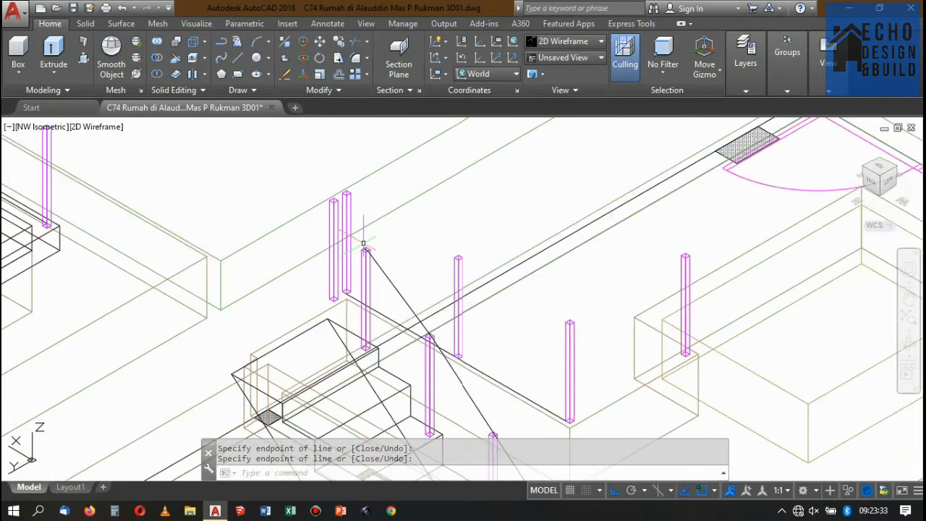
Draw a polyline path through the post-top centres around the void, from the paired end posts round the corner to the last post.
scroll(361, 243, "up", 8)
type("pl")
key("Return")
left_click(201, 285)
left_click(287, 232)
scroll(298, 220, "down", 6)
scroll(298, 220, "up", 8)
key("ctrl+z")
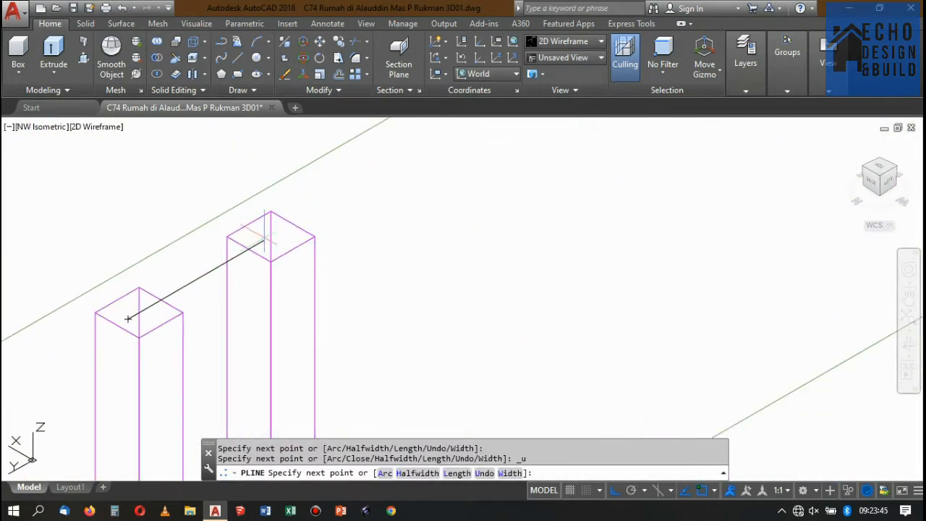
left_click(271, 237)
scroll(286, 233, "down", 8)
scroll(389, 292, "up", 8)
left_click(389, 292)
scroll(423, 257, "down", 5)
left_click(427, 254)
key("Return")
scroll(439, 208, "down", 10)
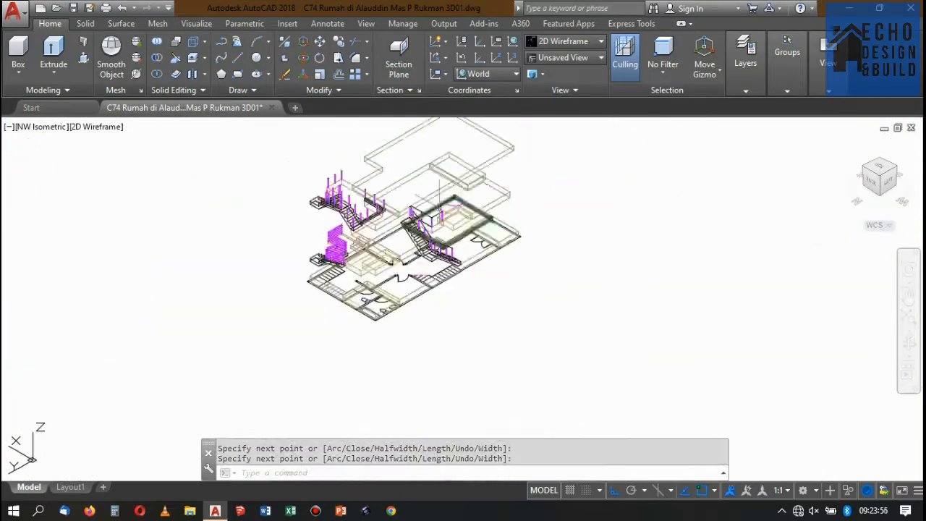
Copy the void path and both stair path lines to two places in the open space beside the house.
scroll(439, 207, "up", 12)
left_click(370, 274)
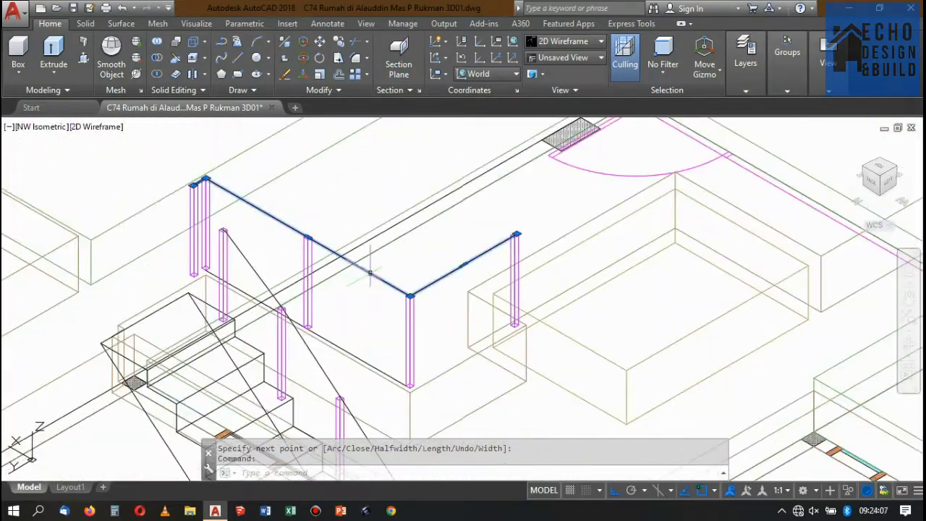
left_click(300, 340)
left_click(341, 263)
scroll(341, 263, "down", 10)
left_click(338, 41)
left_click(269, 234)
left_click(384, 303)
left_click(465, 358)
key("Return")
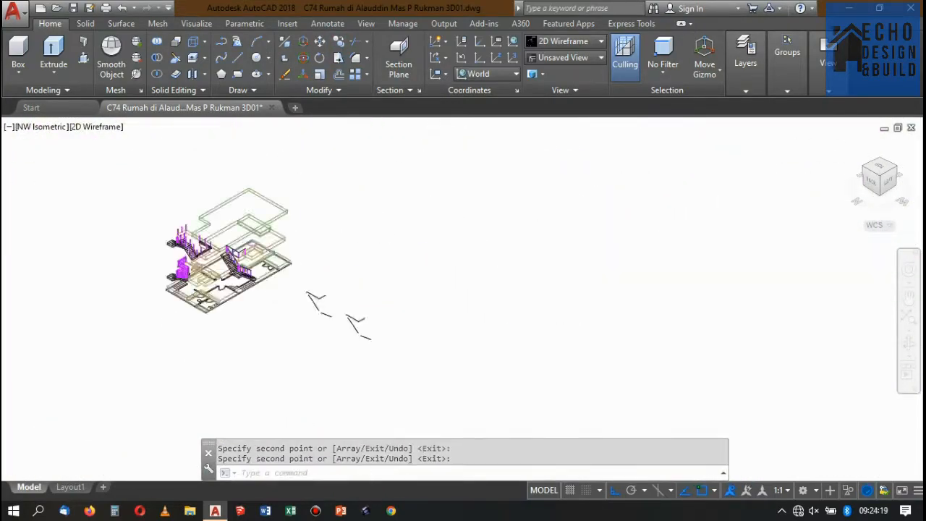
Switch the view of the copied path lines to SW Isometric and clear the selection.
scroll(226, 250, "up", 10)
scroll(279, 242, "down", 8)
scroll(425, 329, "up", 4)
left_click(311, 257)
left_click(268, 233)
left_click(899, 170)
scroll(425, 250, "down", 6)
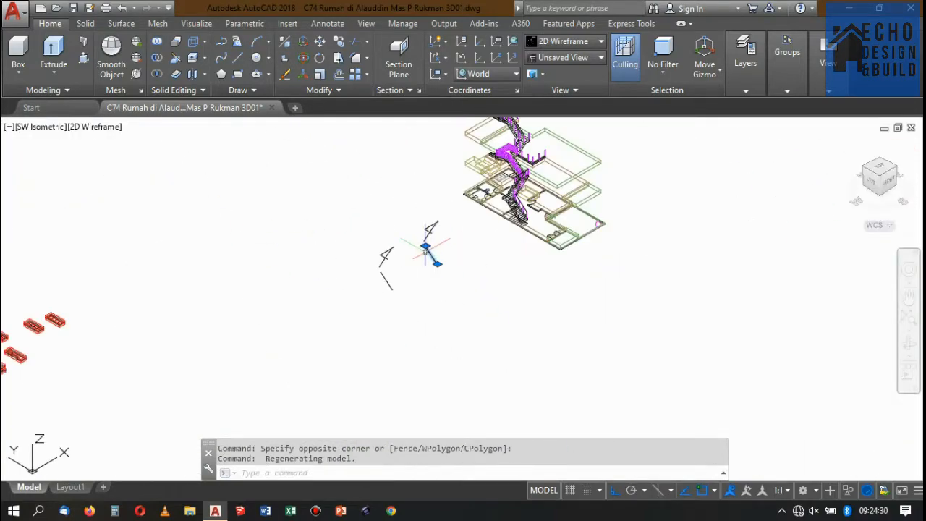
key("Escape")
Align the UCS Z axis with one copy of the lower flight's path and draw a 0.005 radius circle at its end.
scroll(434, 247, "up", 6)
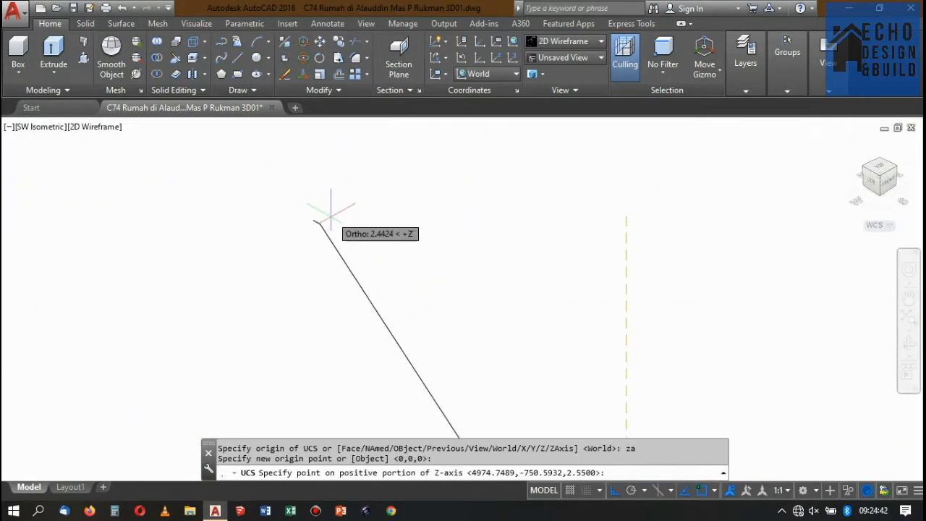
key("Return")
scroll(411, 282, "up", 5)
left_click(405, 247)
scroll(416, 235, "up", 5)
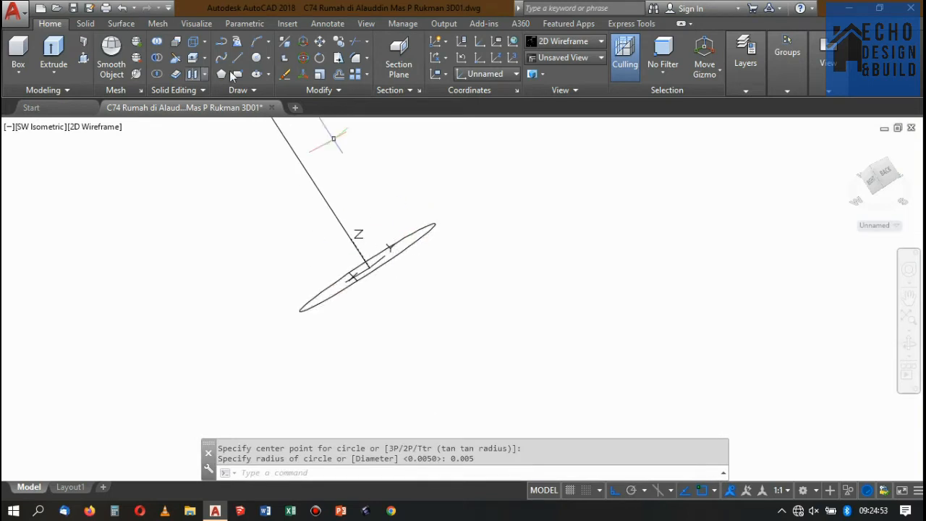
Sweep the circle along the lower flight's path to form a thin round rail.
left_click(86, 26)
left_click(227, 52)
left_click(404, 232)
left_click(419, 226)
key("Return")
scroll(419, 224, "down", 10)
left_click(403, 201)
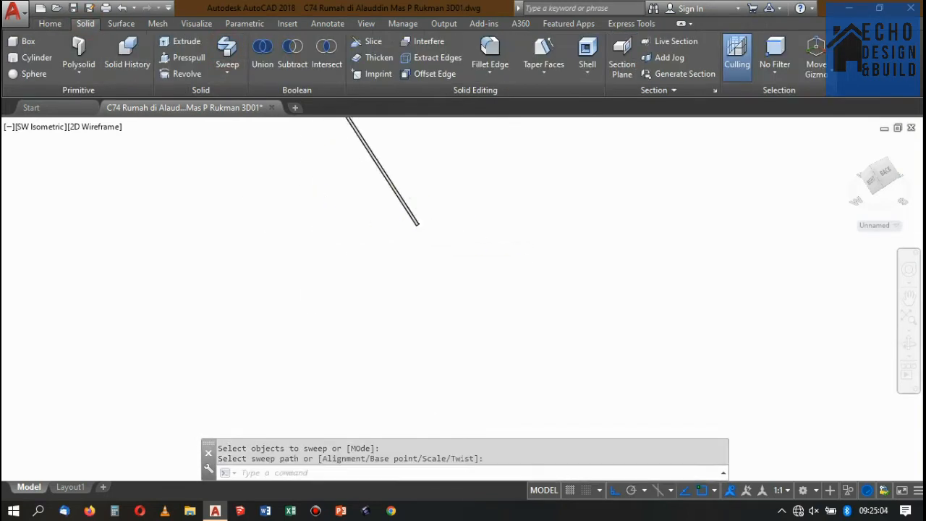
key("Return")
scroll(246, 337, "up", 4)
key("Escape")
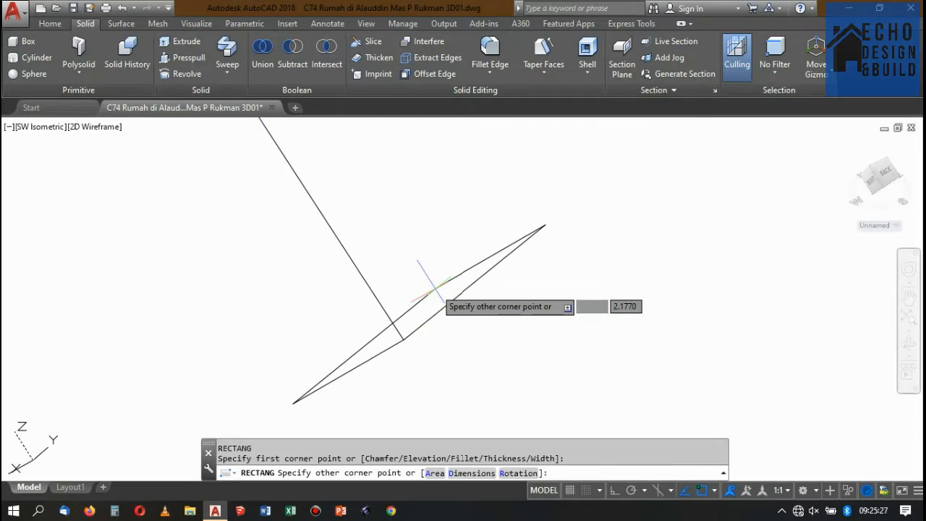
Move the square profile so that it is centred on the end of the lower flight's other path copy.
type("m")
key("Return")
left_click(494, 313)
left_click(470, 354)
scroll(460, 331, "down", 10)
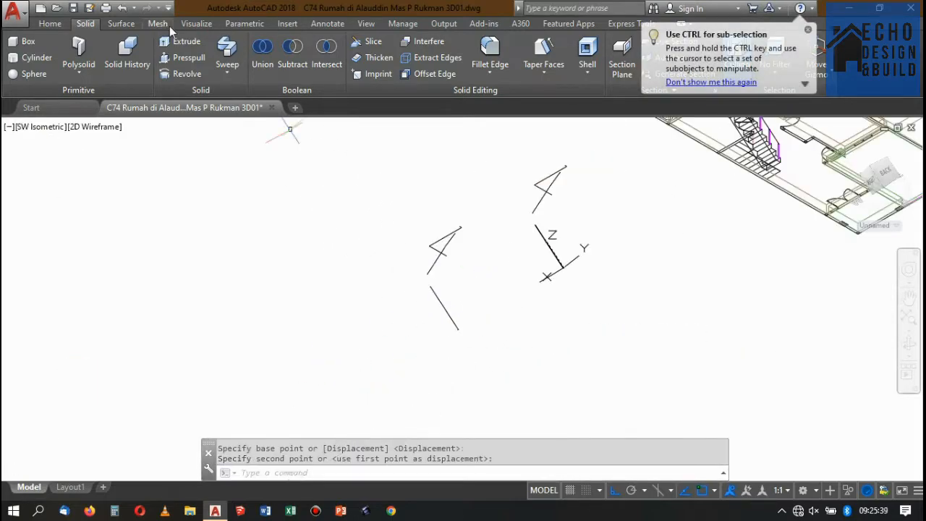
Sweep the square profile along the lower flight's other path copy to form the handrail.
left_click(227, 53)
scroll(458, 335, "up", 8)
key("Return")
key("Escape")
scroll(434, 231, "down", 5)
scroll(395, 327, "up", 9)
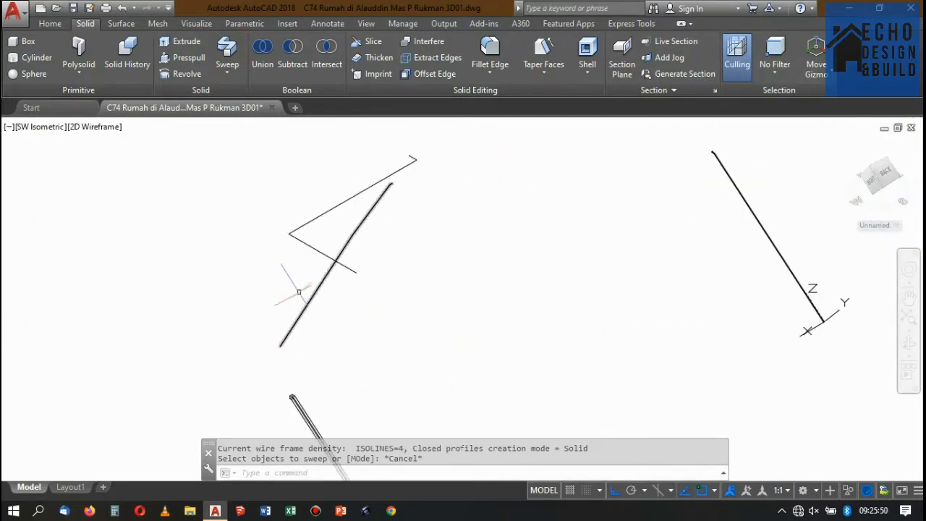
Restore the World UCS and switch the view of the house's stairs to NW Isometric.
scroll(362, 213, "down", 6)
scroll(444, 210, "up", 6)
scroll(444, 210, "down", 6)
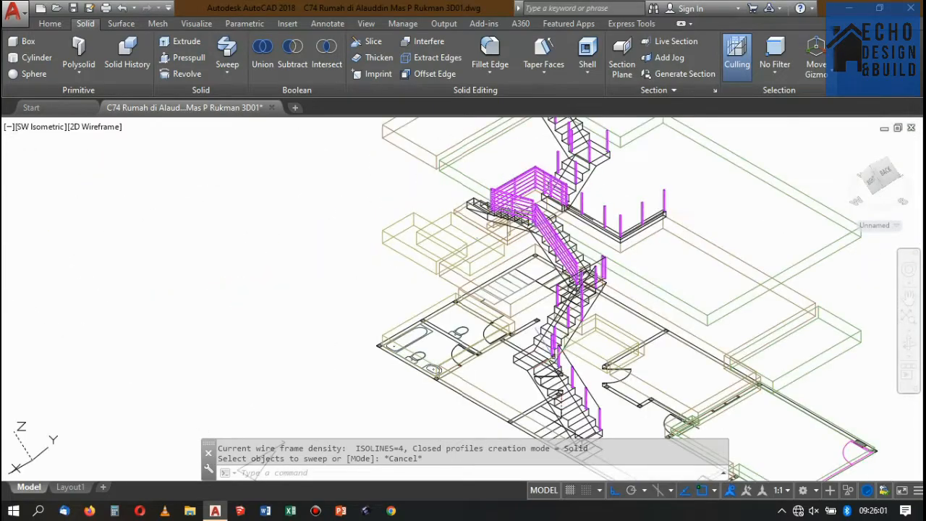
scroll(666, 249, "up", 7)
scroll(666, 250, "down", 6)
scroll(620, 282, "up", 5)
type("ucs")
key("Return")
type("w")
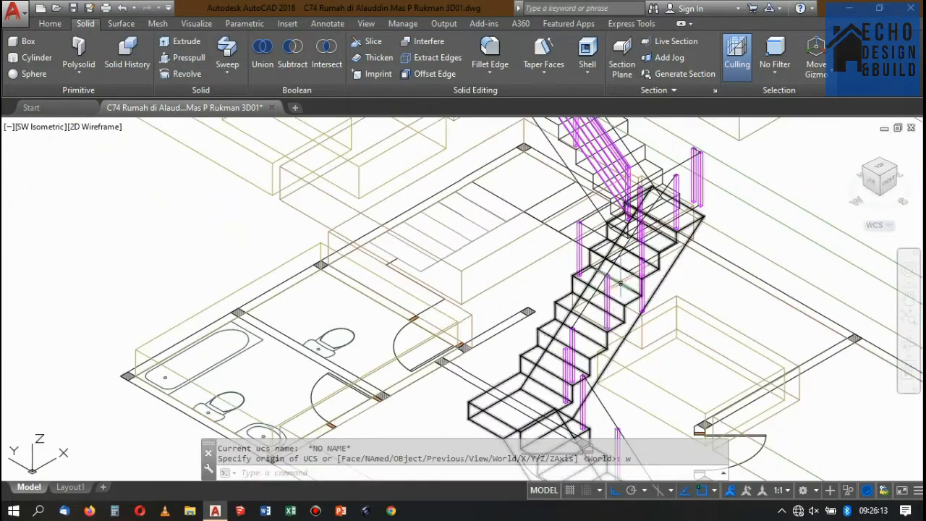
key("Return")
left_click(863, 167)
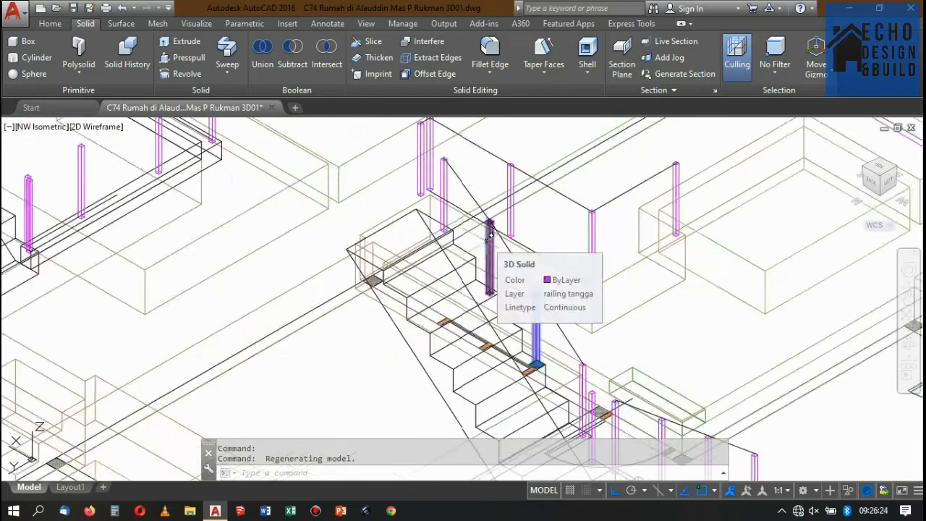
Delete the leftover line along the foot of the landing void's posts.
key("Escape")
scroll(562, 241, "down", 5)
scroll(531, 239, "up", 12)
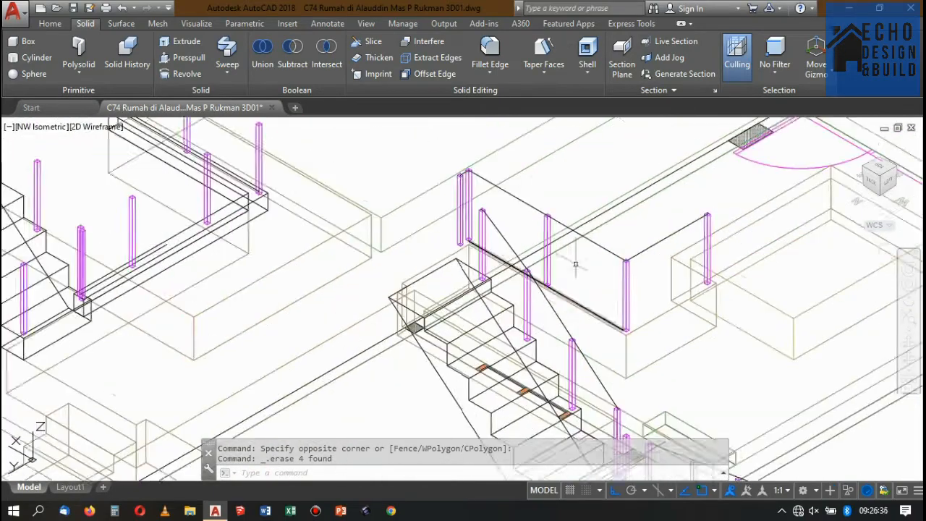
left_click(576, 268)
left_click(537, 278)
key("Delete")
scroll(519, 243, "up", 2)
left_click(472, 217)
scroll(495, 186, "down", 4)
left_click(523, 232)
left_click(508, 239)
scroll(540, 285, "up", 7)
left_click(557, 194)
left_click(531, 202)
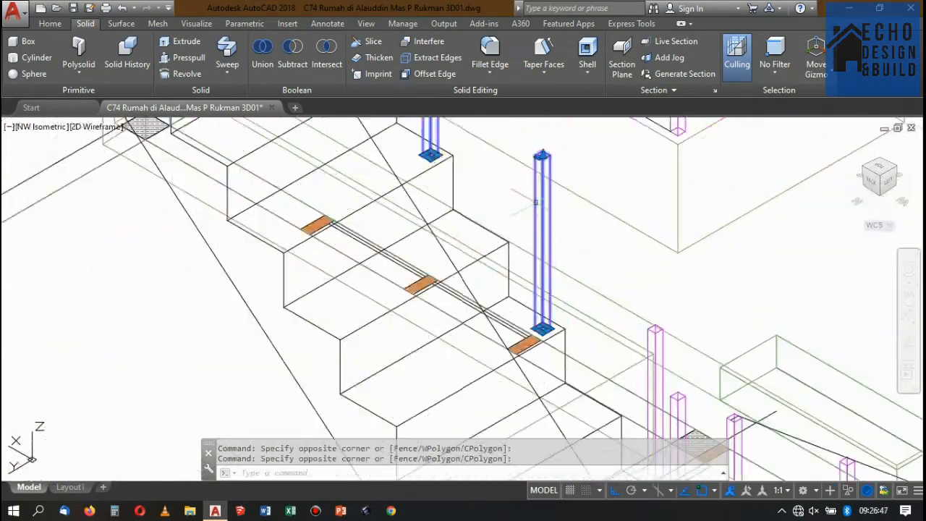
scroll(522, 188, "down", 7)
scroll(583, 275, "up", 7)
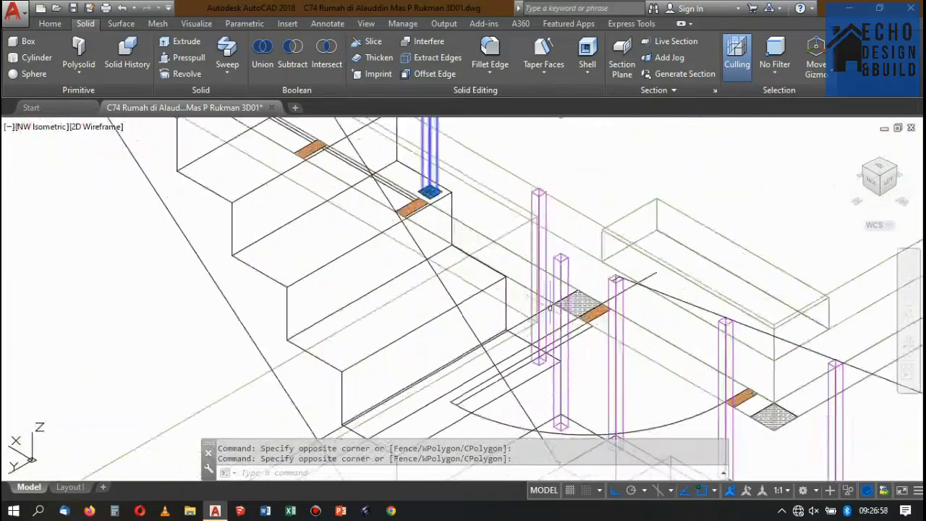
key("Escape")
Switch to the Conceptual visual style and examine the posts and treads at the head of the upper flight.
scroll(543, 329, "down", 4)
scroll(492, 159, "up", 2)
left_click(50, 24)
left_click(566, 42)
left_click(725, 71)
scroll(395, 155, "down", 2)
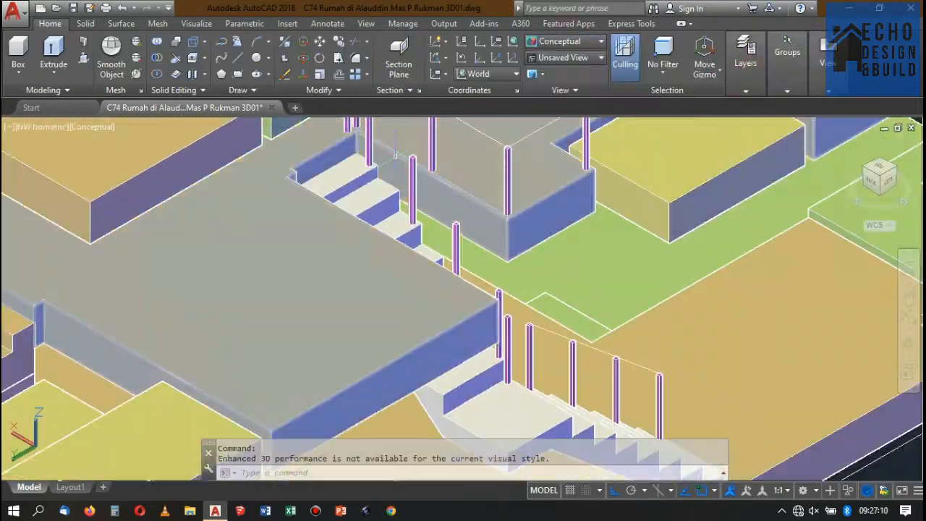
scroll(396, 156, "down", 2)
scroll(362, 159, "up", 3)
scroll(304, 167, "down", 3)
scroll(251, 173, "up", 4)
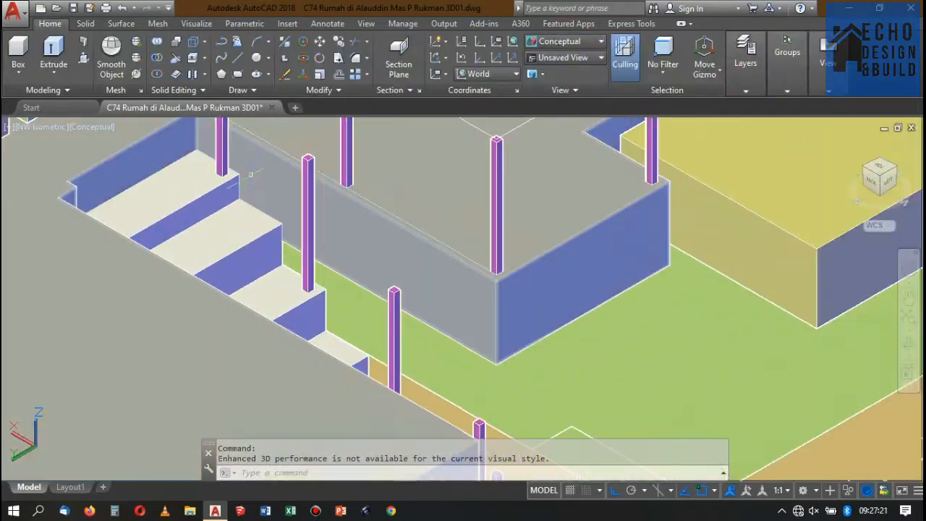
scroll(250, 174, "down", 3)
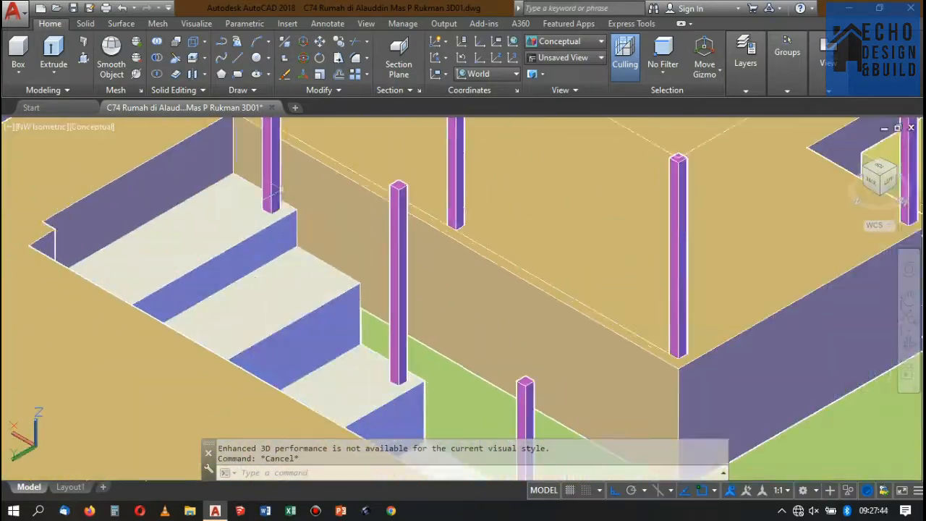
Align the UCS to a riser face of the upper flight and measure the heights of its top risers.
scroll(334, 294, "up", 2)
type("ucs")
key("Return")
type("f")
key("Return")
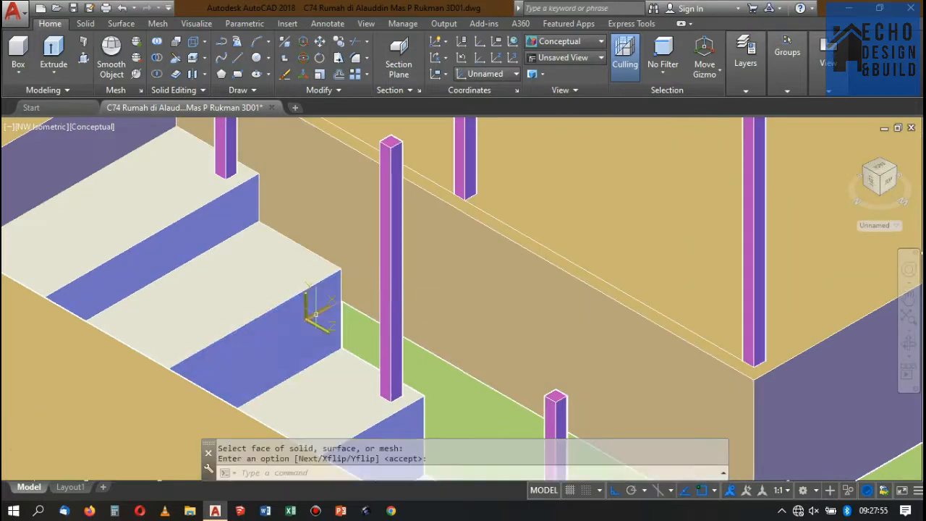
type("dimlin")
key("Return")
left_click(340, 270)
left_click(341, 349)
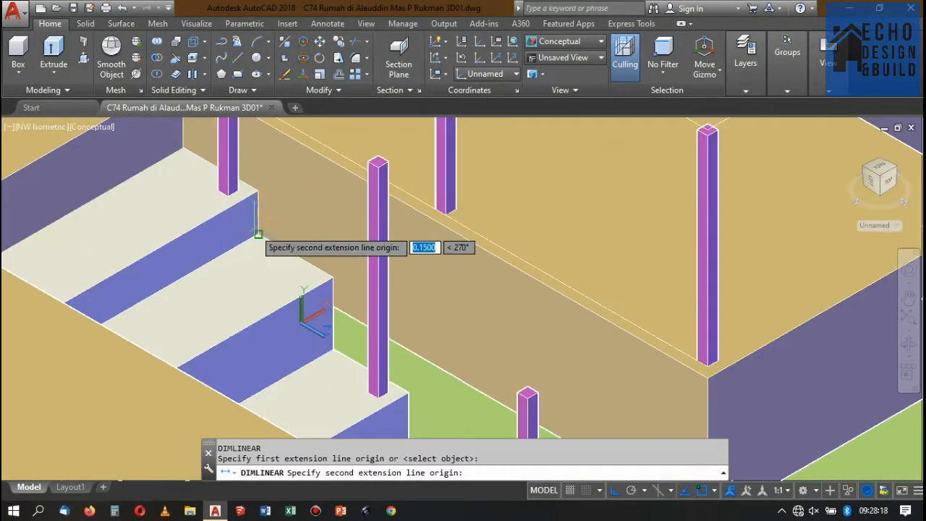
key("Escape")
Raise the upper flight's low tread by 0.1 with Presspull to even out the risers.
scroll(316, 268, "down", 3)
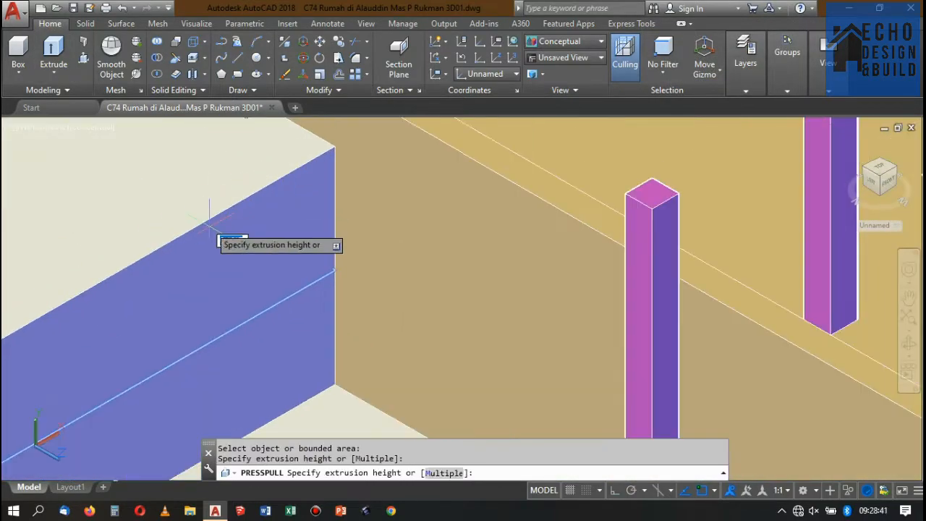
type("0.1")
key("Return")
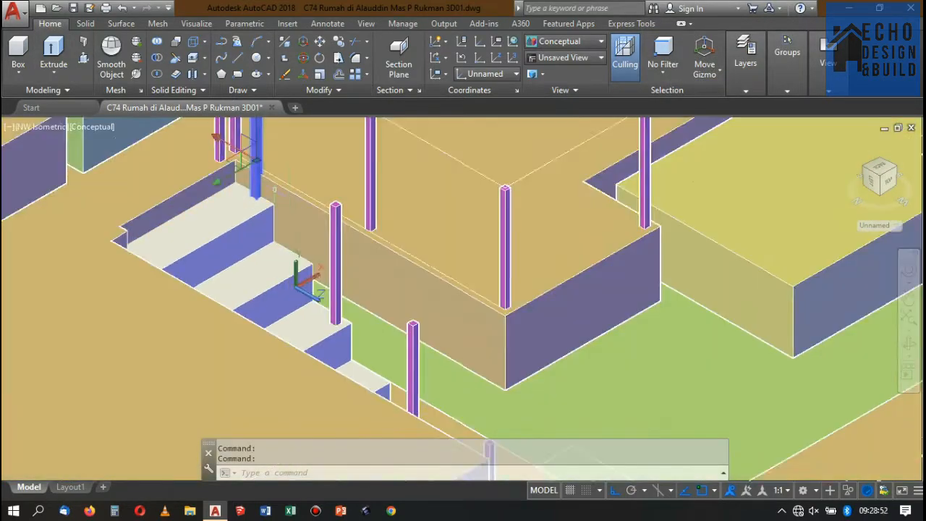
Delete the post standing on the raised tread at the head of the upper flight.
scroll(268, 206, "up", 3)
scroll(268, 207, "down", 3)
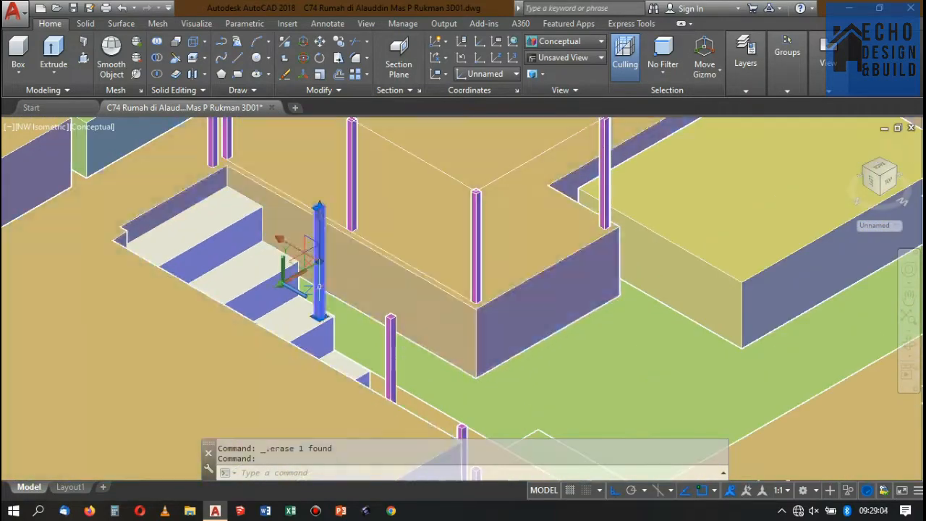
scroll(338, 319, "up", 2)
left_click(337, 319)
key("Escape")
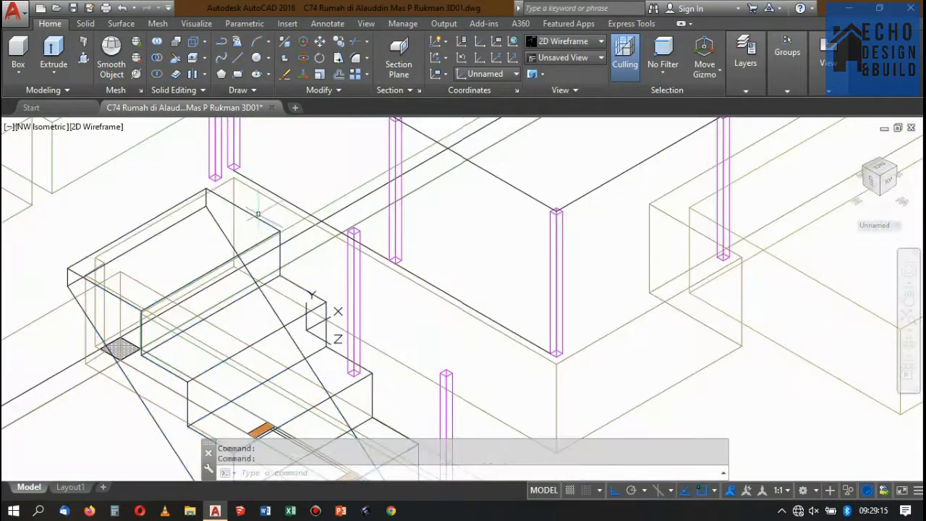
Restore the World UCS and place a copy of the neighbouring post on the raised tread.
type("ucs")
key("Return")
type("w")
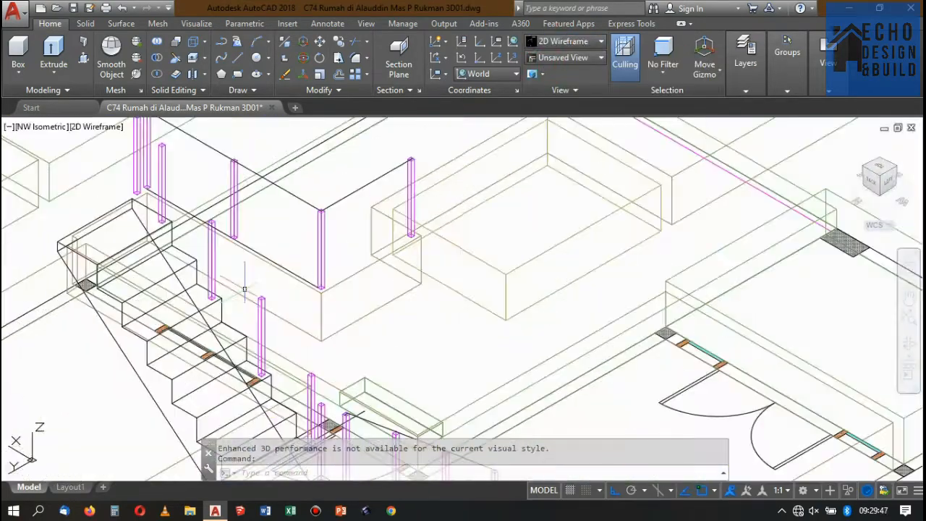
type("pl")
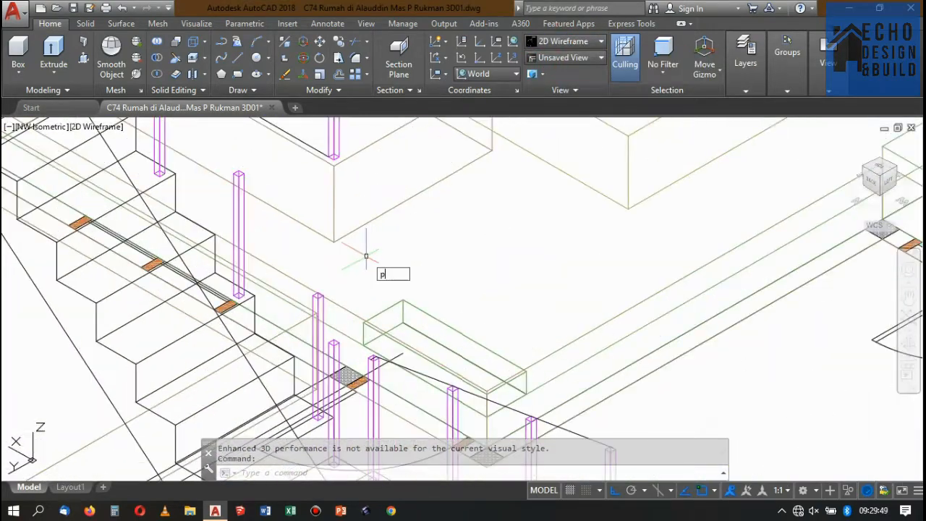
key("Return")
left_click(351, 354)
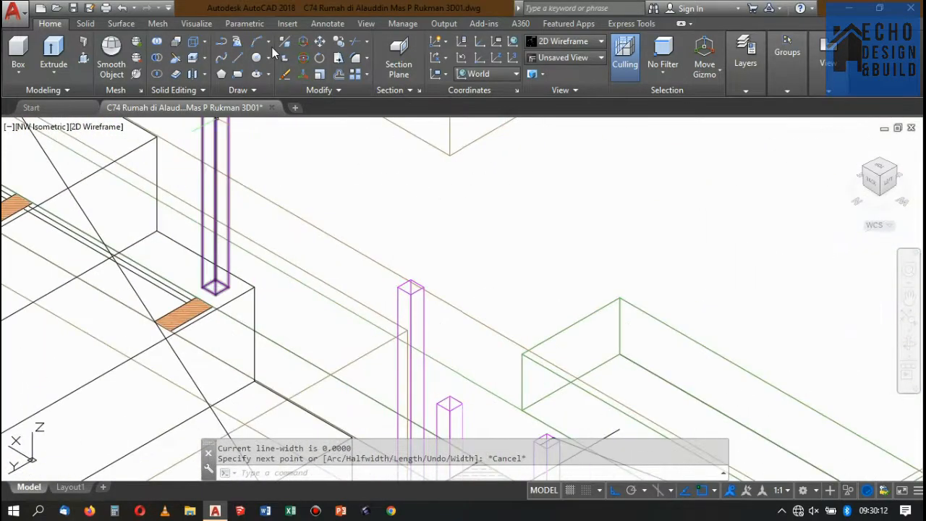
Draw a 3D polyline along the tops of the upper flight's posts and place two copies of it outside the house.
left_click(238, 41)
left_click(426, 289)
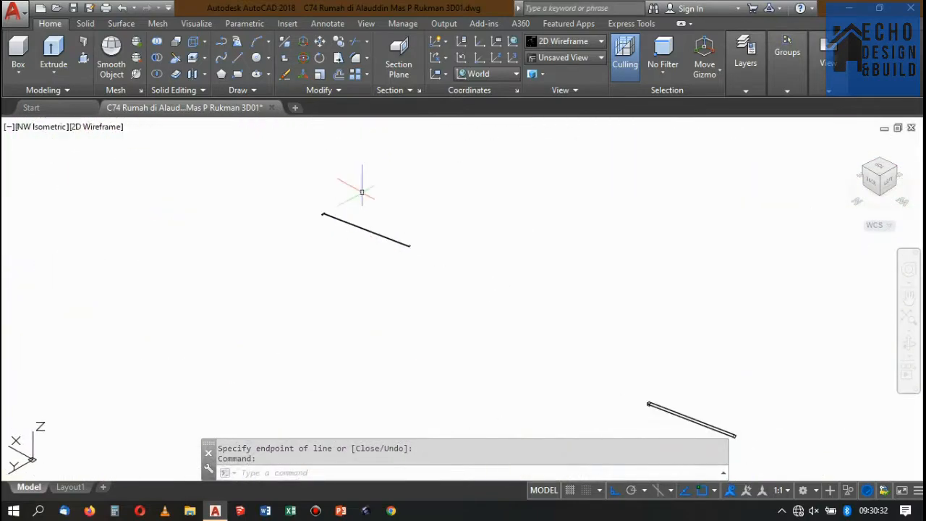
scroll(404, 244, "down", 5)
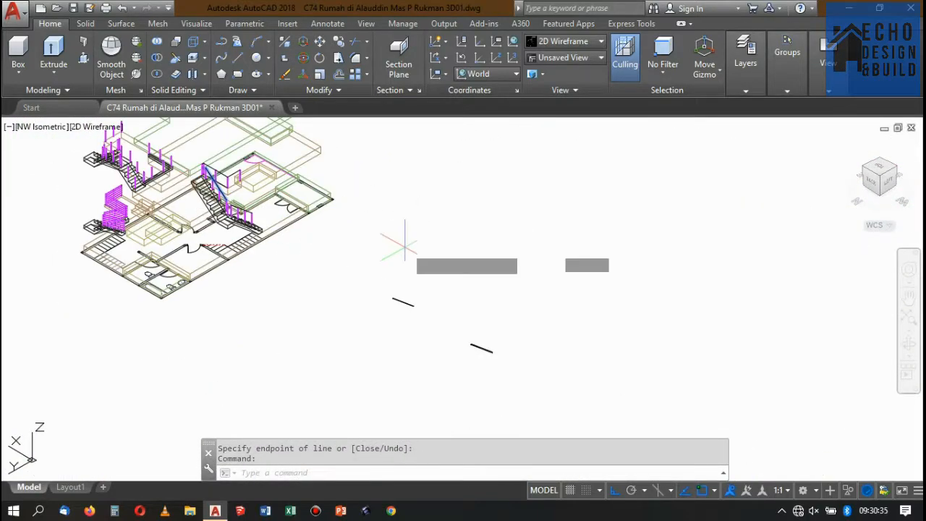
left_click(425, 336)
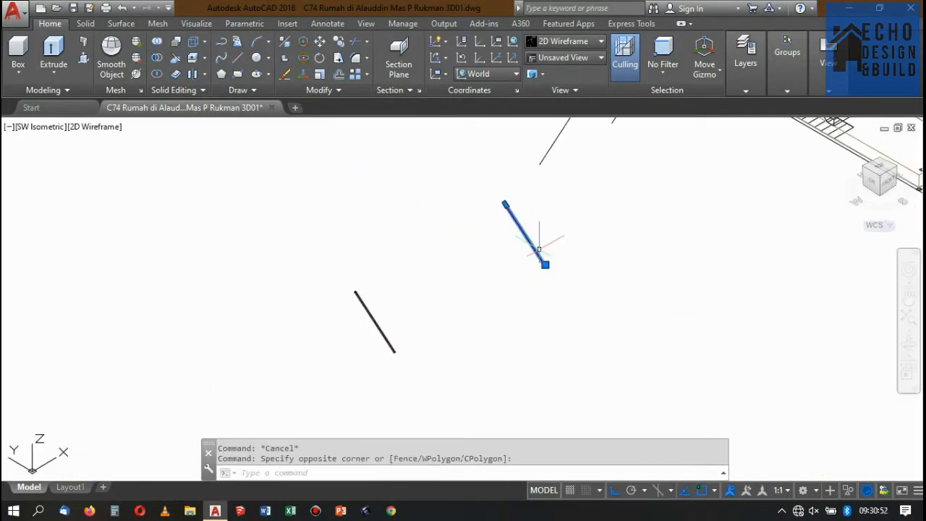
Bring the lower flight's swept handrail and thin rail together and move them onto the tops of the flight's posts.
type("m")
key("Return")
scroll(547, 261, "up", 8)
left_click(498, 324)
scroll(498, 304, "down", 12)
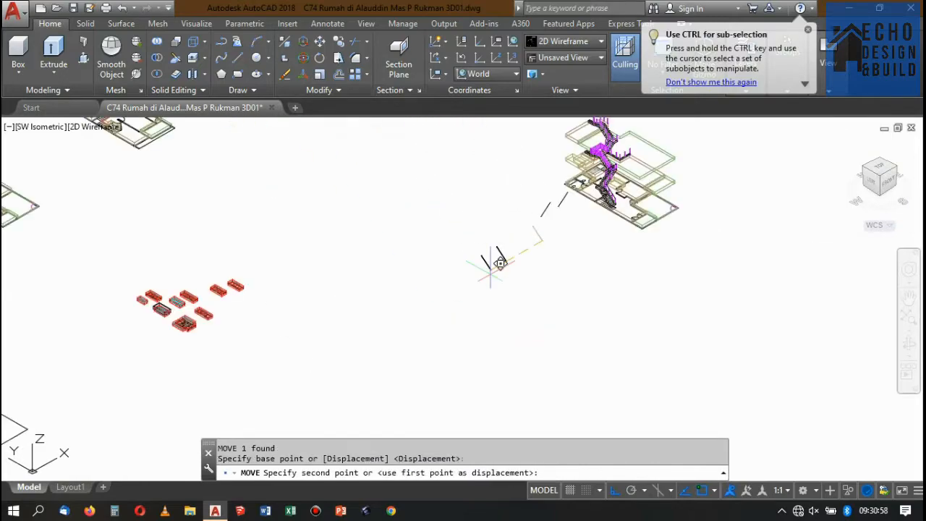
scroll(530, 224, "up", 12)
left_click(531, 215)
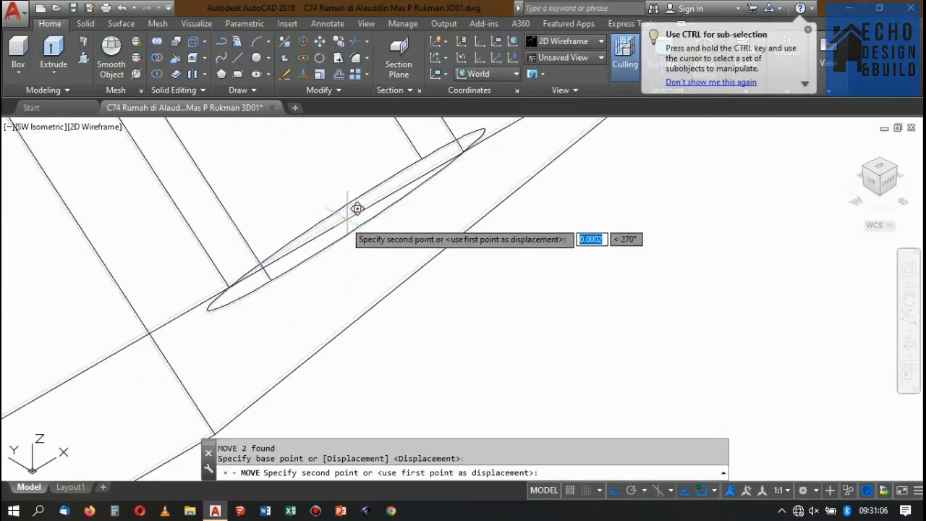
scroll(356, 207, "down", 8)
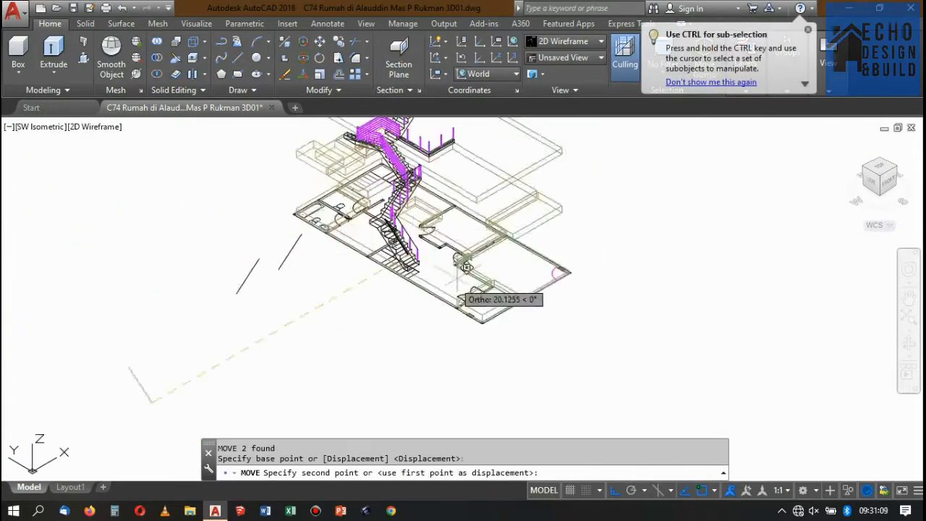
scroll(468, 240, "up", 10)
left_click(440, 211)
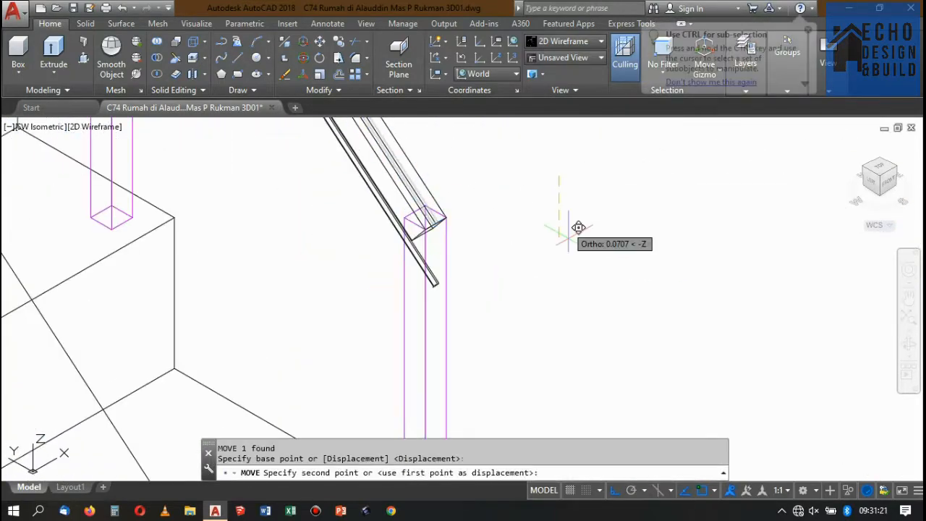
Move the lower flight's thin rail down by 0.15 and stack copies of it downward to a distance of 0.6.
type("0.15")
key("Return")
scroll(552, 252, "down", 3)
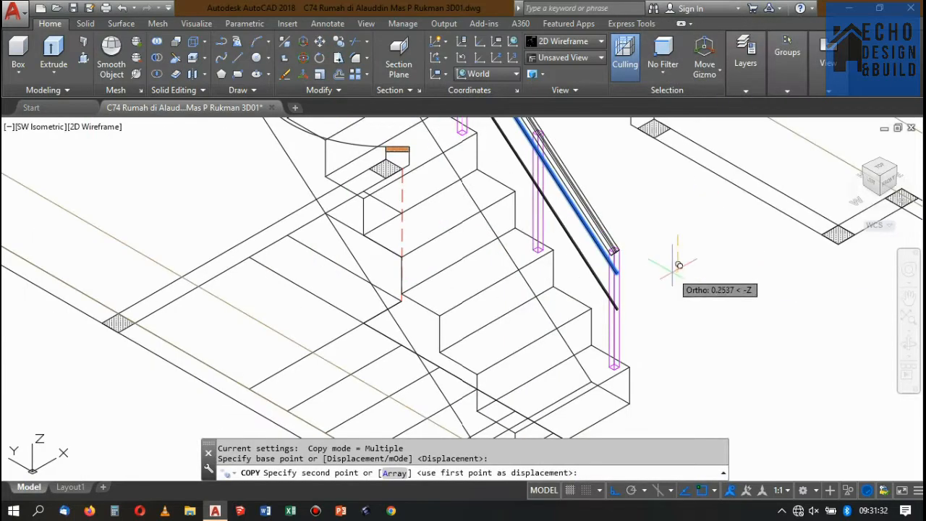
scroll(687, 295, "down", 3)
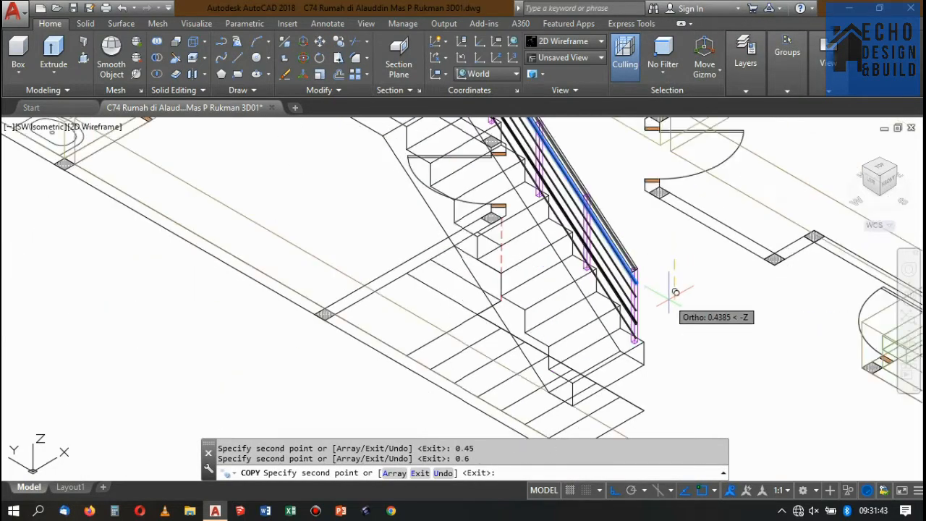
scroll(703, 258, "up", 5)
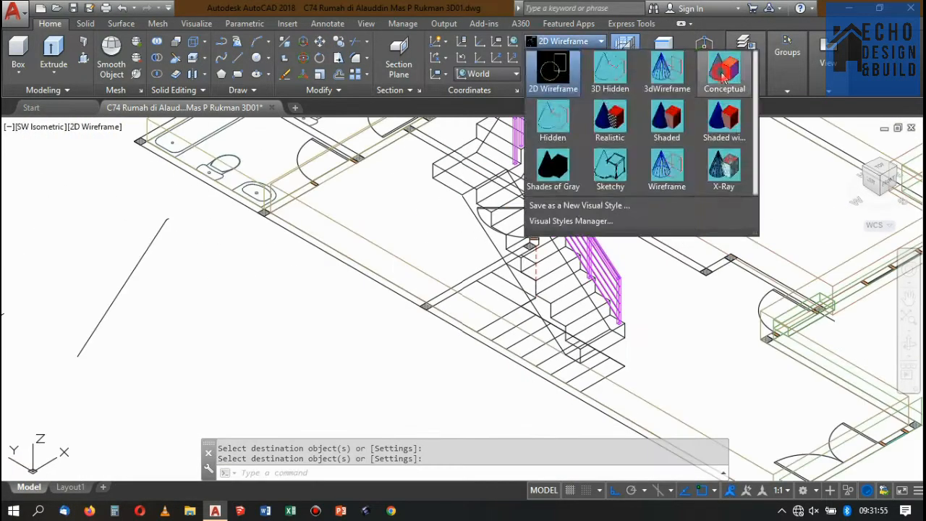
Check the lower flight's railing in the Conceptual visual style and return to 2D Wireframe.
left_click(724, 83)
scroll(642, 248, "up", 2)
scroll(643, 248, "down", 8)
scroll(643, 248, "up", 3)
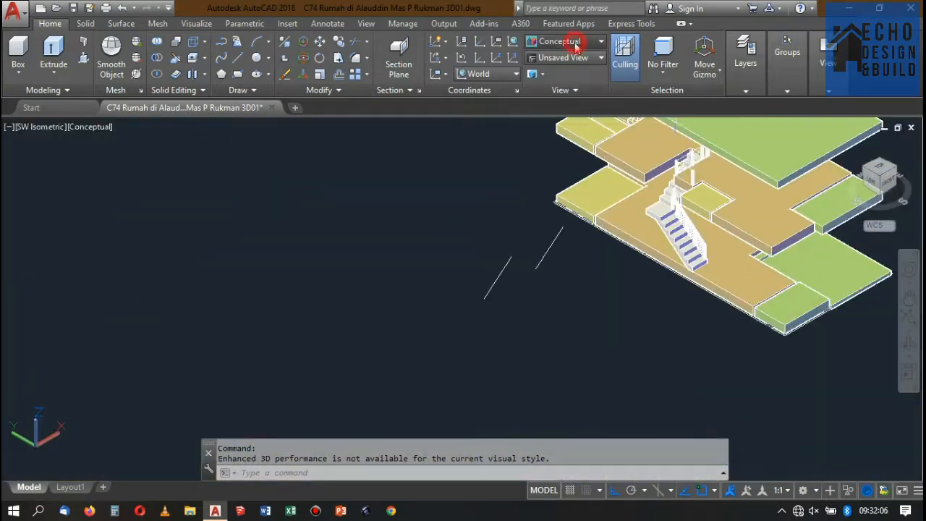
left_click(564, 41)
left_click(553, 80)
Align the UCS to the end of one of the upper flight's path copies and draw a 0.04 by 0.04 square.
scroll(492, 283, "up", 5)
type("u")
left_click(560, 216)
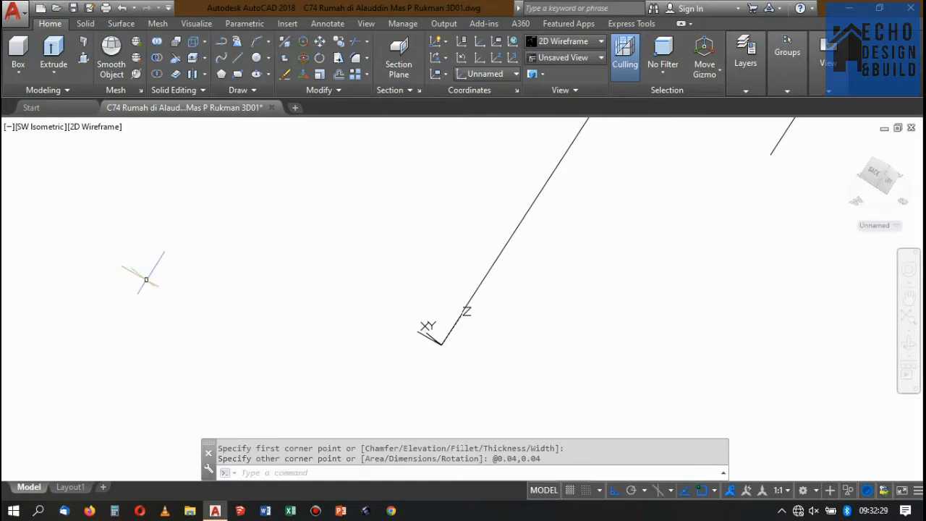
Move the square profile so that it is centred on the end of the upper flight's path copy.
type("m")
key("Return")
left_click(340, 177)
scroll(157, 36, "down", 1)
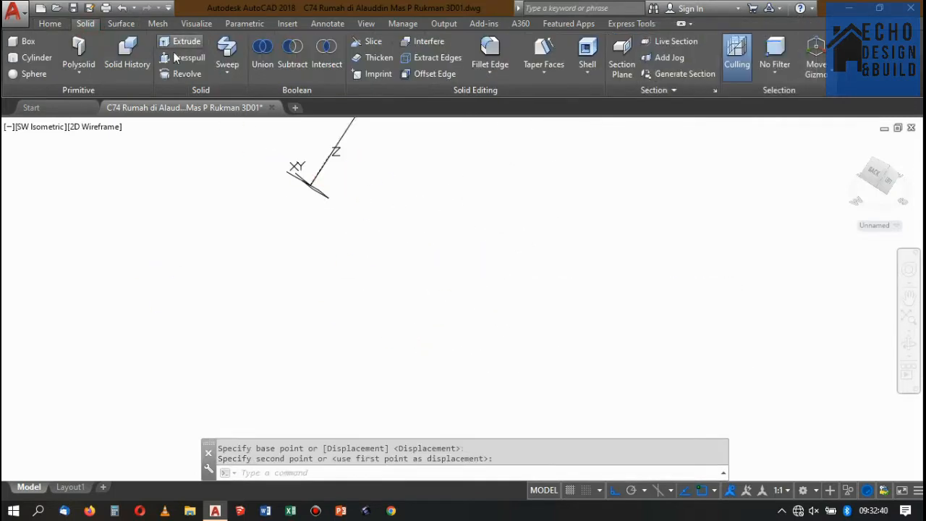
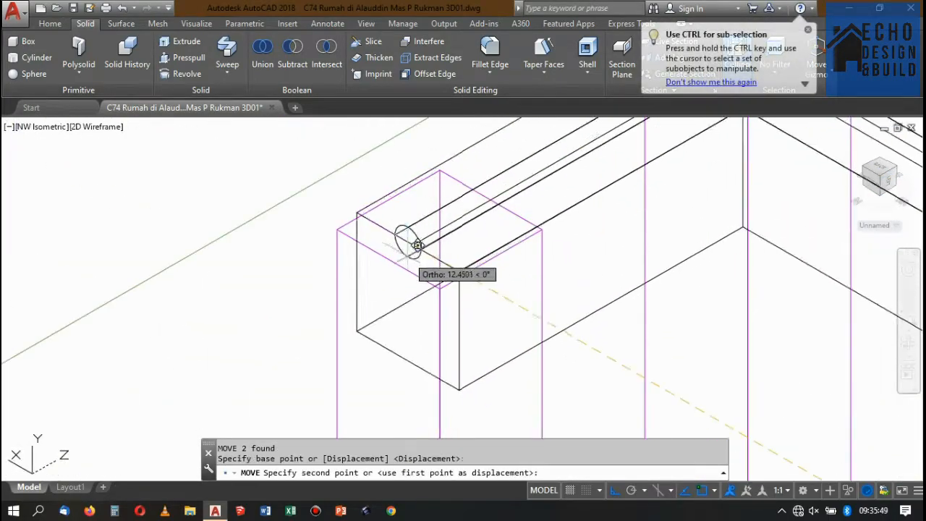
Finish moving the two selected railing objects and reset the UCS to World.
left_click(417, 246)
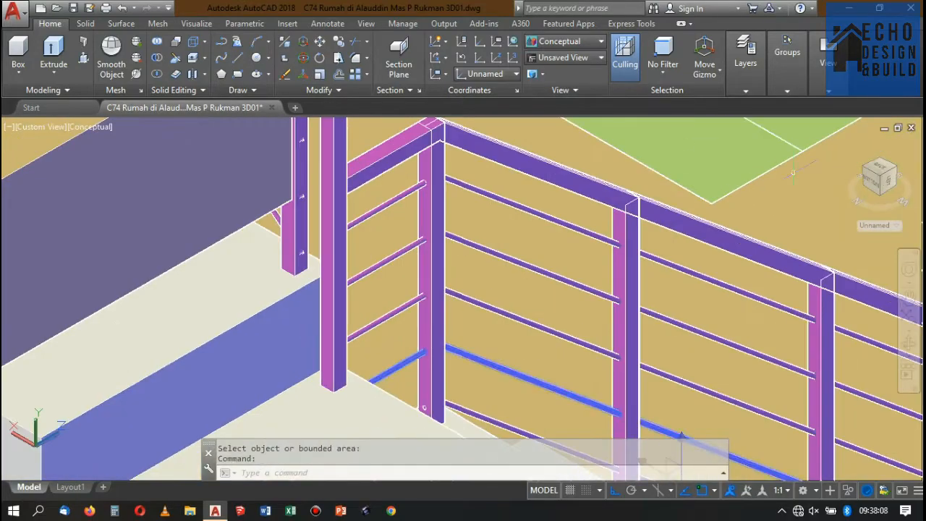
key("Escape")
type("ucs")
key("Return")
type("w")
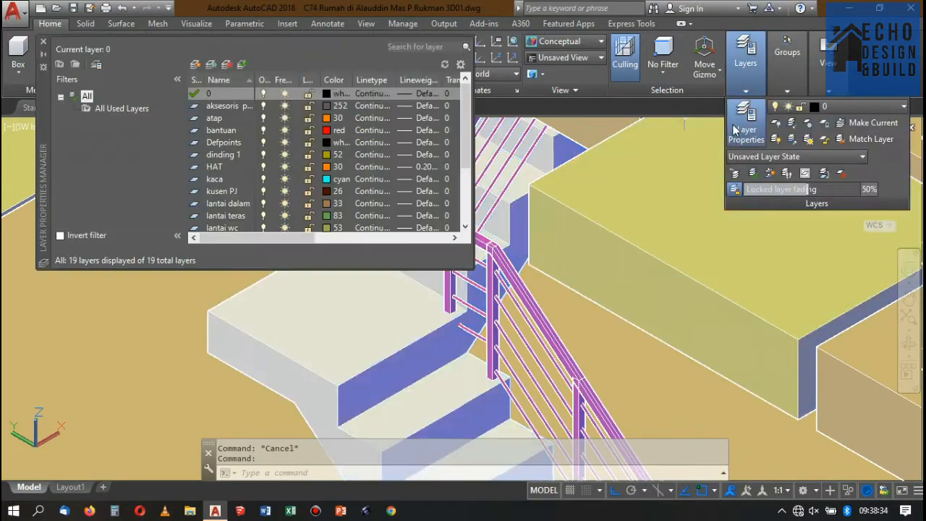
Create a brown layer named tangga, switched off, and assign the stair solid to it.
left_click(194, 63)
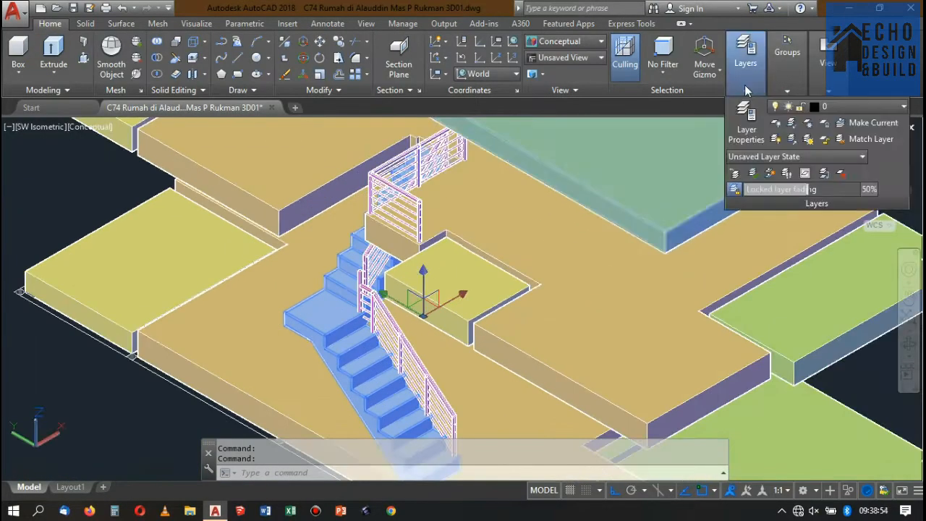
left_click(836, 107)
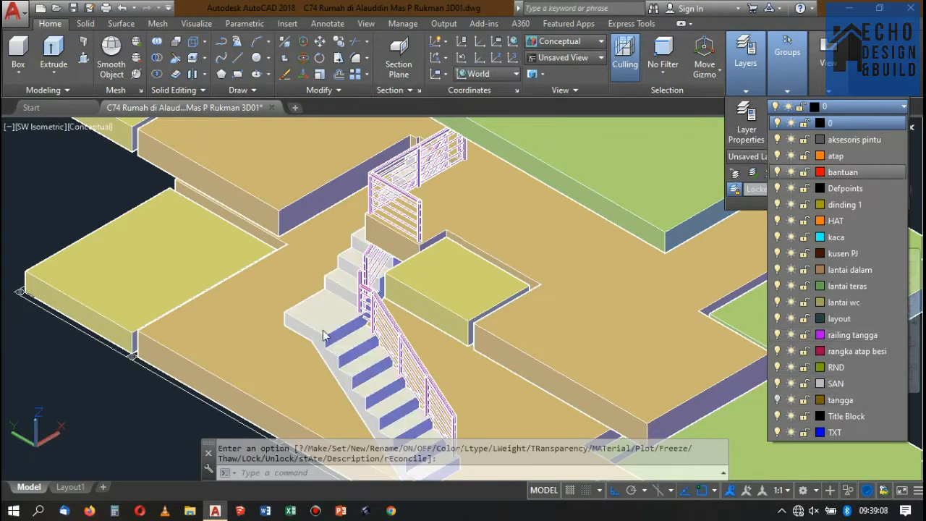
left_click(324, 337)
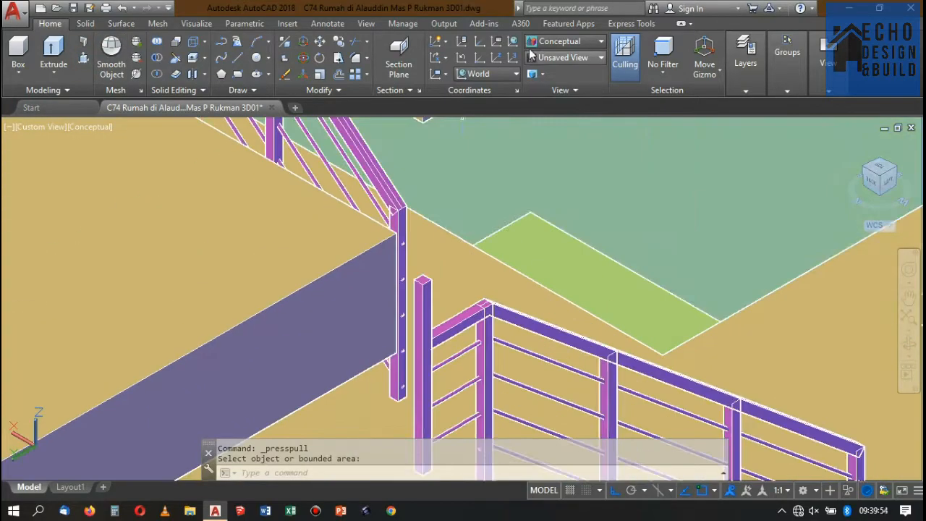
Set the visual style to 2D Wireframe and align the UCS to the side face of the free-standing railing post.
left_click(565, 41)
left_click(551, 86)
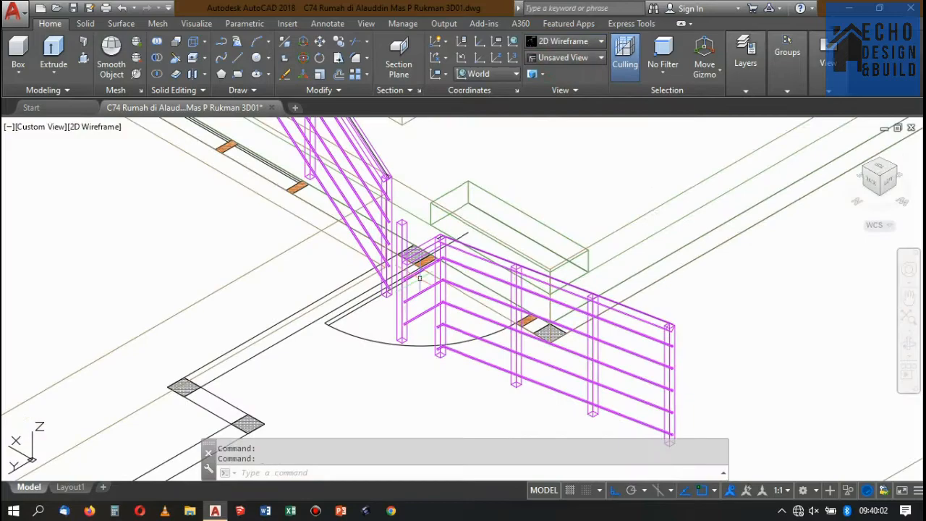
scroll(419, 277, "up", 5)
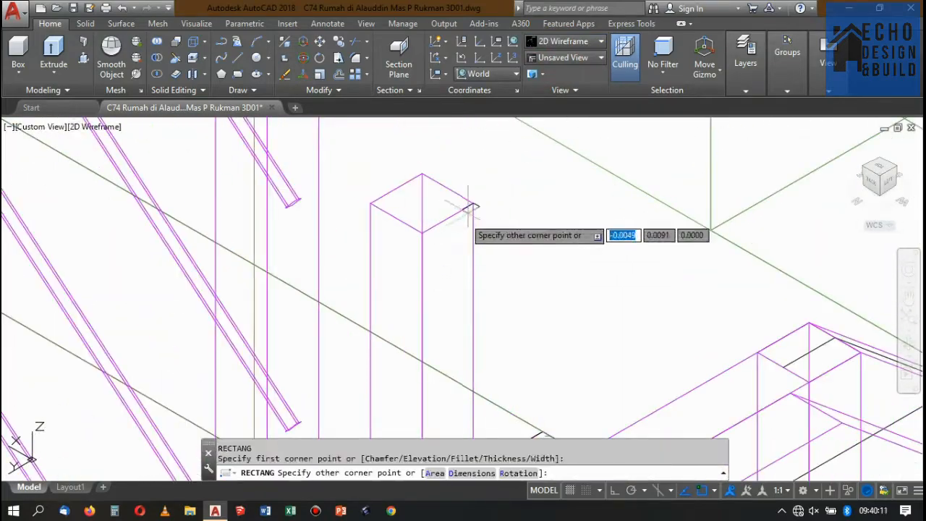
key("Escape")
type("Ucs")
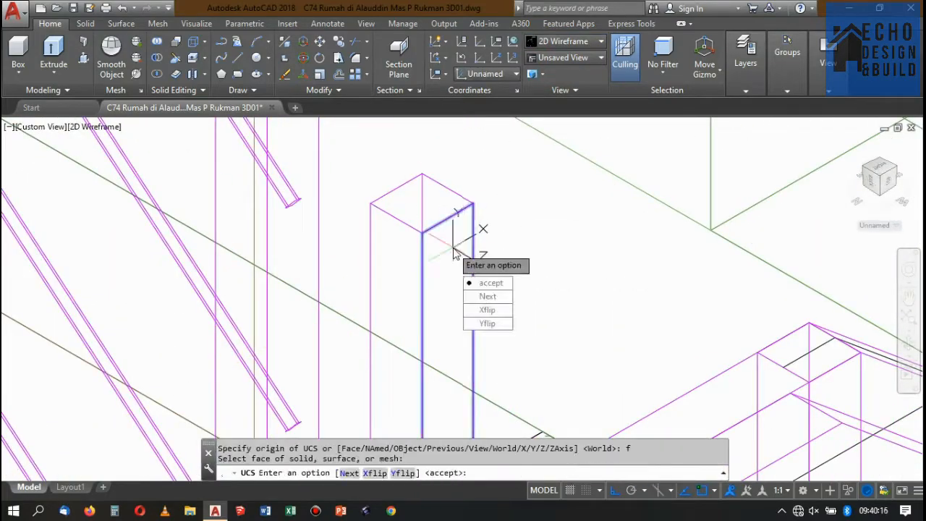
Draw a 0.04 by 0.04 rectangle from the post's top corner and extrude it into a connecting bar reaching the neighbouring post.
left_click(474, 204)
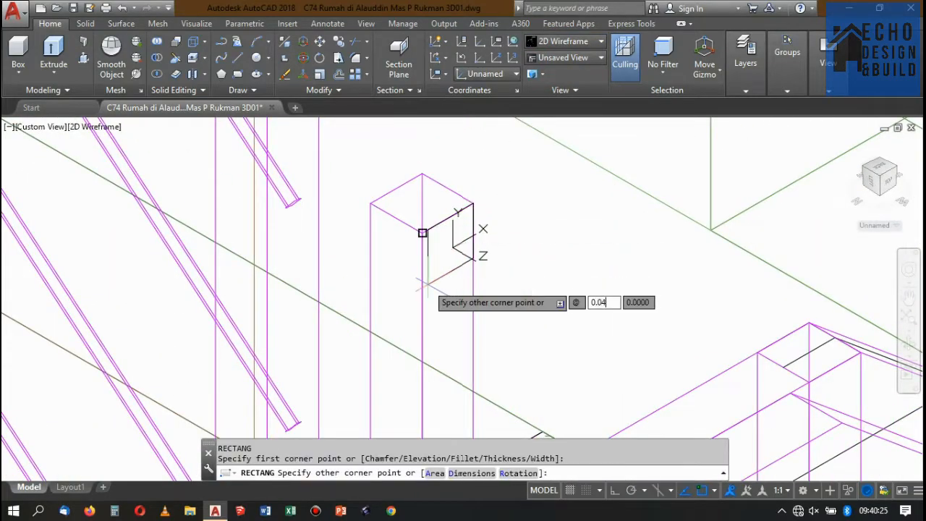
key("Tab")
type("0.04")
key("Return")
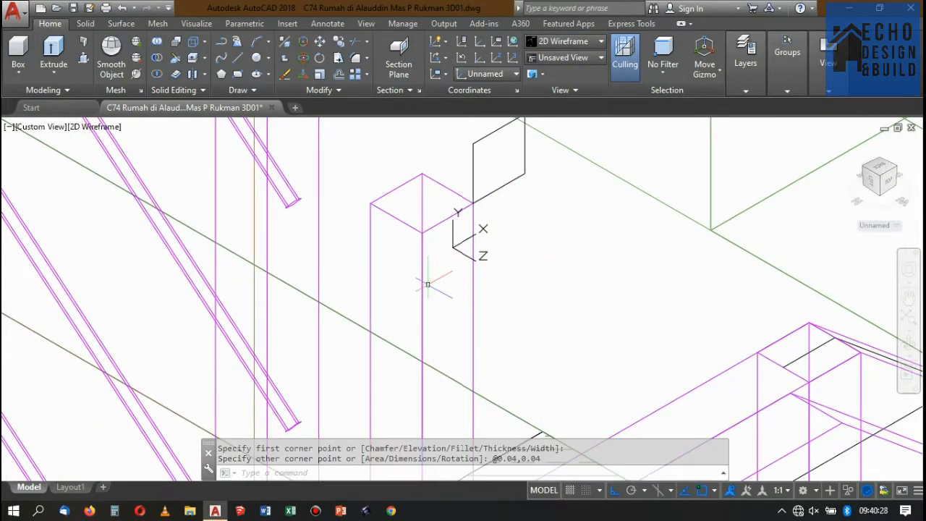
left_click(455, 301)
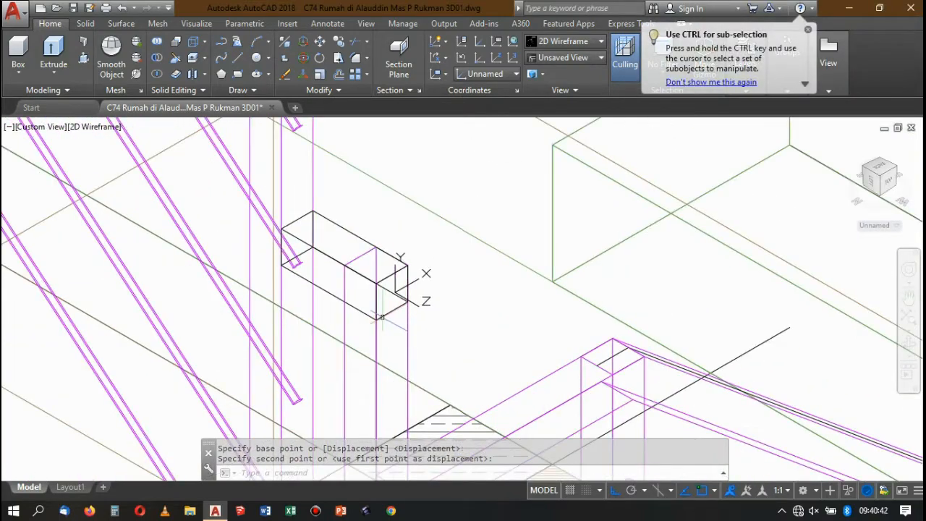
Match the properties of the connecting bar to those of the railing post.
key("Return")
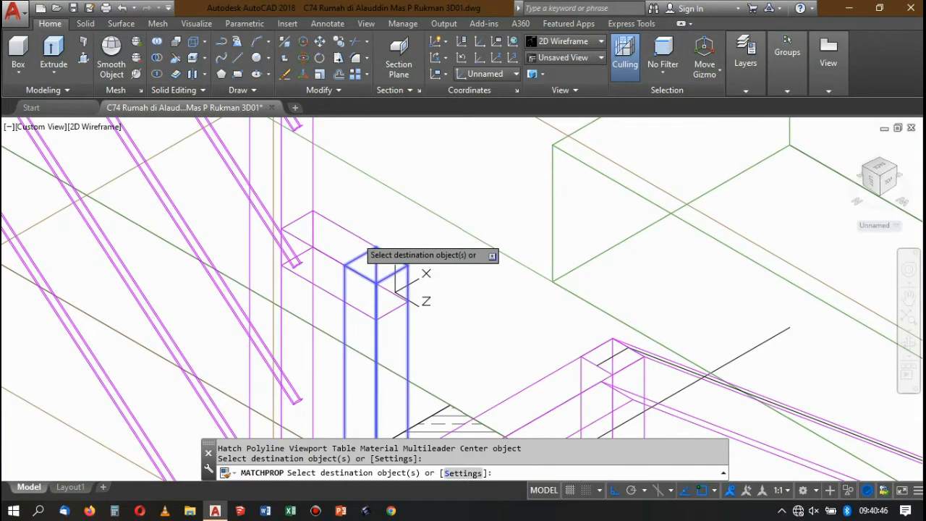
key("Return")
scroll(391, 219, "down", 10)
scroll(436, 254, "up", 4)
scroll(368, 245, "down", 2)
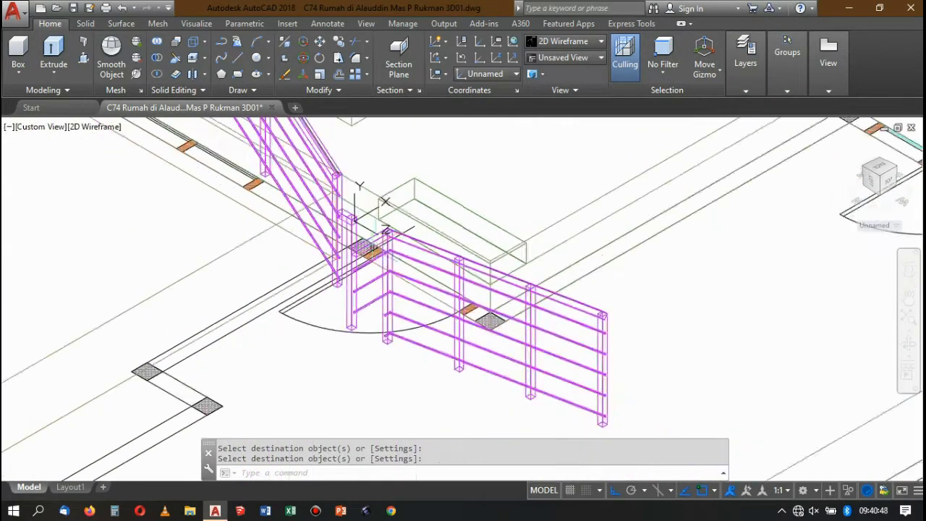
Set the visual style to Conceptual to show the railing shaded.
scroll(364, 248, "down", 3)
left_click(556, 42)
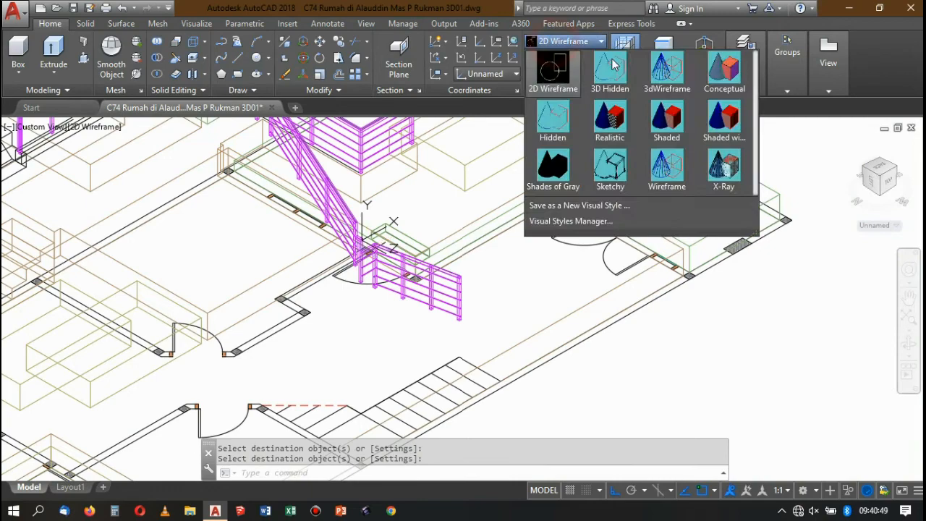
left_click(728, 71)
scroll(419, 217, "up", 7)
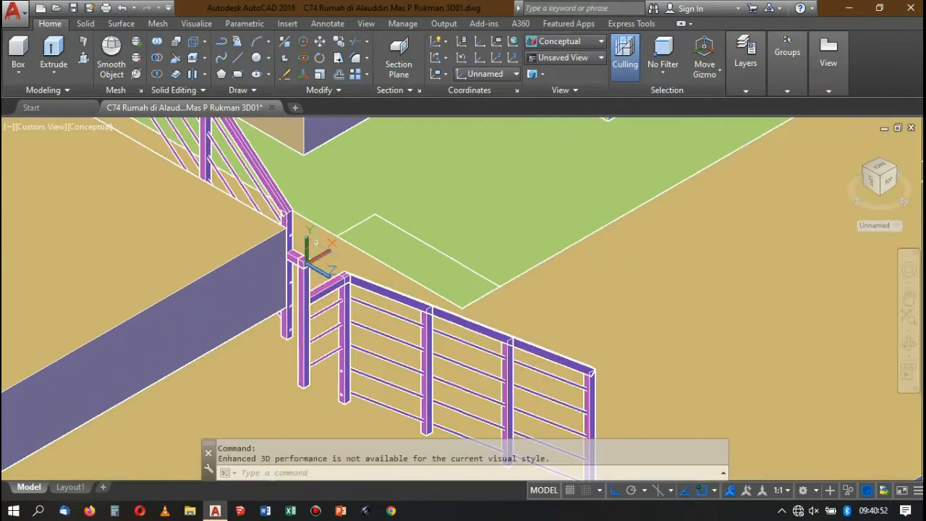
scroll(316, 244, "down", 6)
Turn on the tangga layer to show the stairs with the railing.
left_click(746, 69)
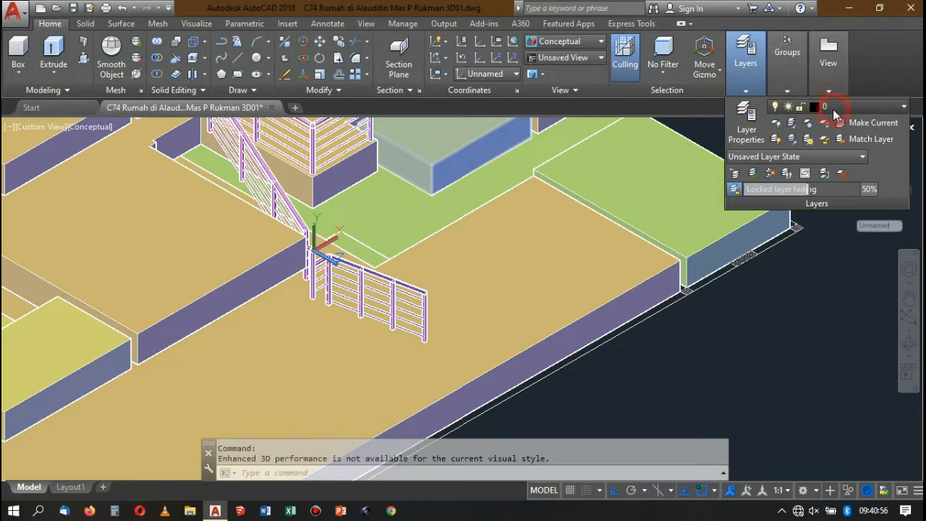
left_click(834, 108)
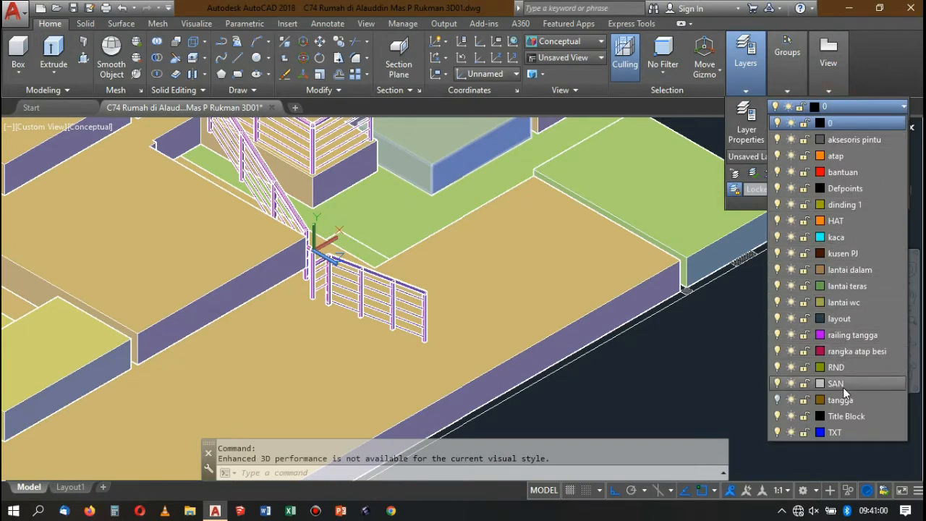
left_click(777, 400)
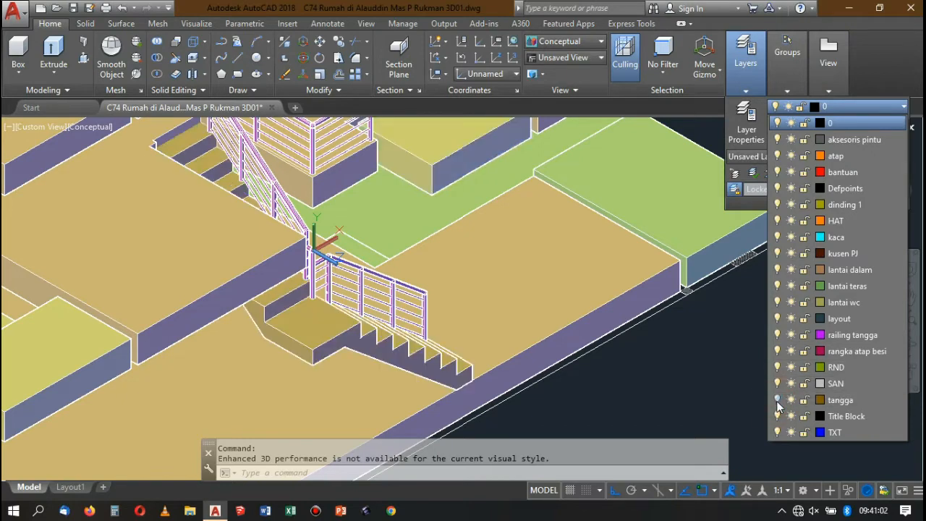
left_click(444, 280)
scroll(442, 279, "down", 4)
scroll(409, 298, "up", 3)
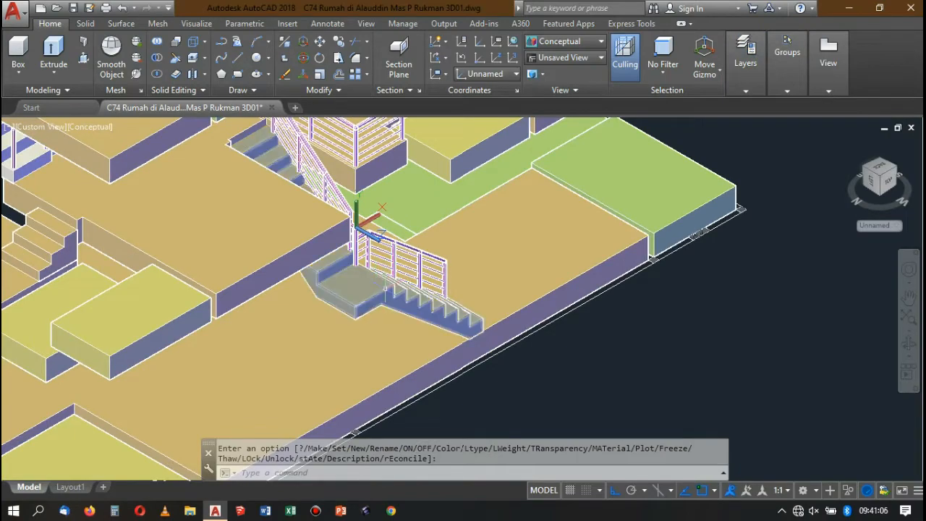
Match the properties of the tangga stair onto the white stair flights at the other end of the house, including the upper one.
scroll(405, 298, "down", 4)
scroll(390, 302, "up", 5)
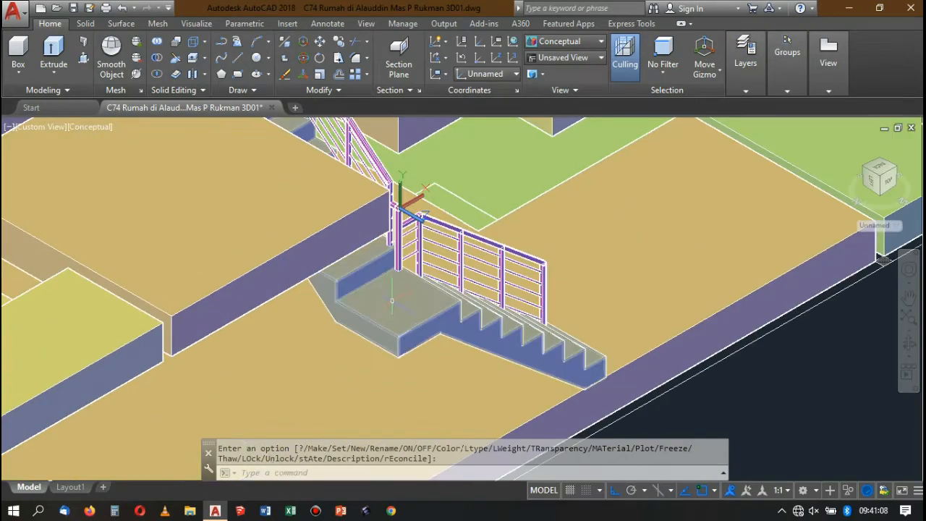
type("ma")
key("Return")
left_click(382, 324)
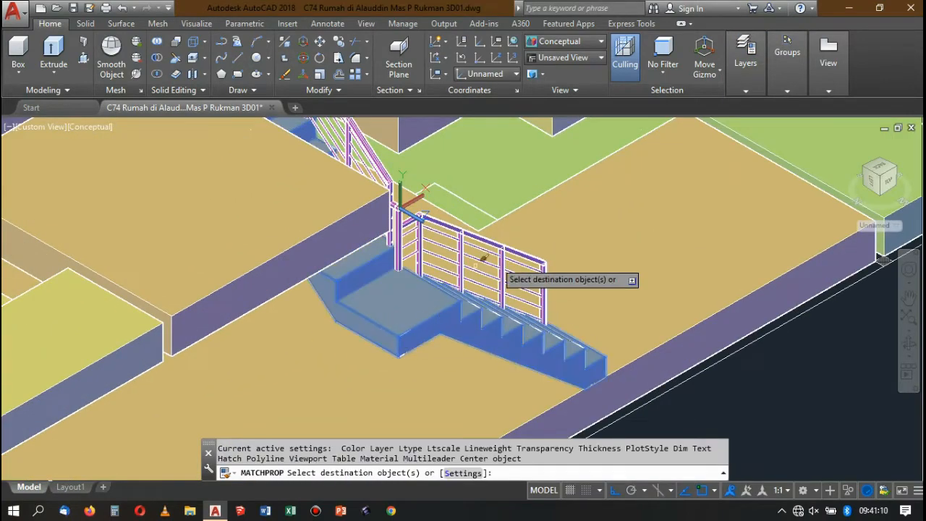
scroll(511, 271, "down", 6)
scroll(374, 282, "up", 1)
scroll(311, 286, "up", 1)
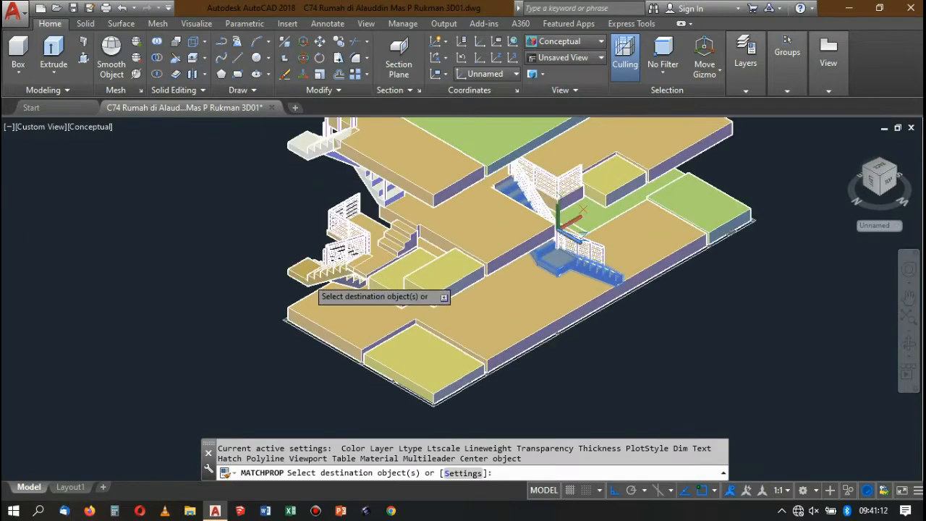
scroll(331, 280, "down", 3)
scroll(318, 204, "up", 3)
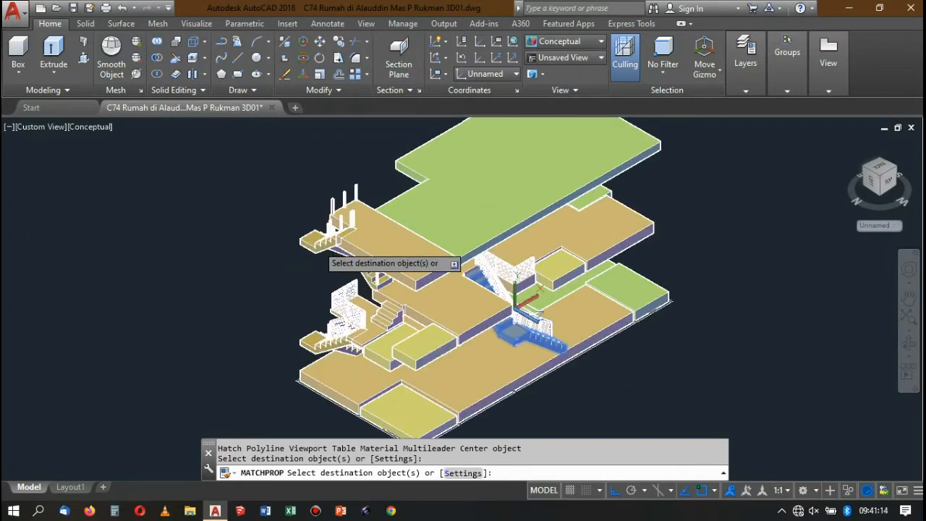
left_click(319, 243)
key("Return")
Examine the stairs across the floors and the railing joint with the new connecting bar.
scroll(384, 223, "down", 3)
scroll(405, 207, "up", 6)
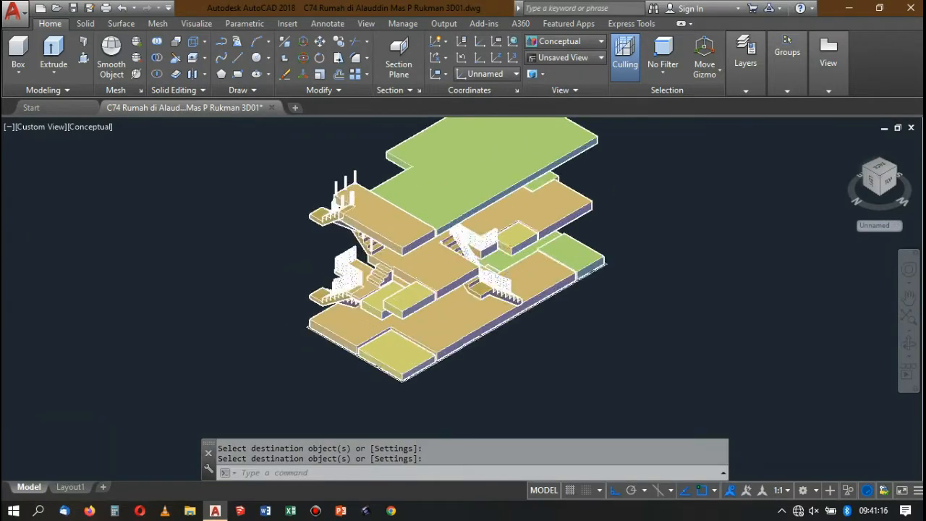
scroll(465, 264, "down", 3)
scroll(435, 253, "up", 8)
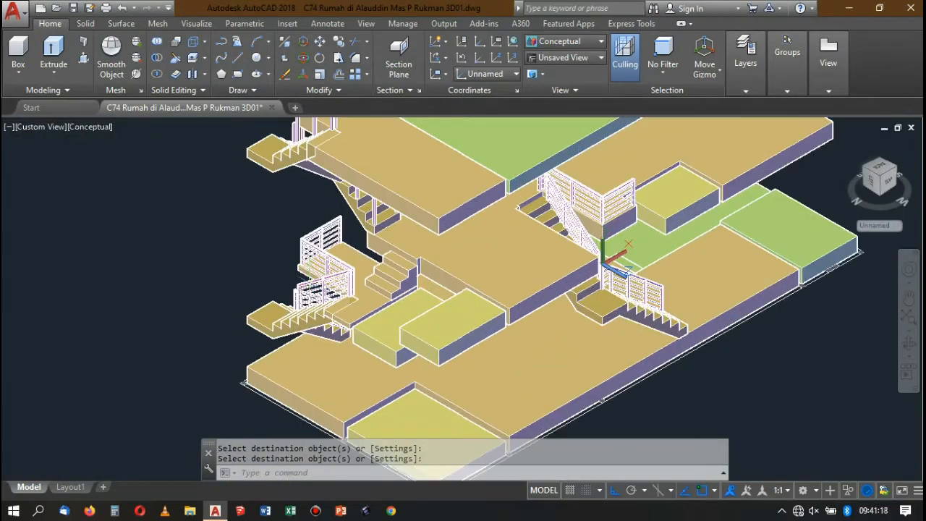
scroll(396, 238, "down", 5)
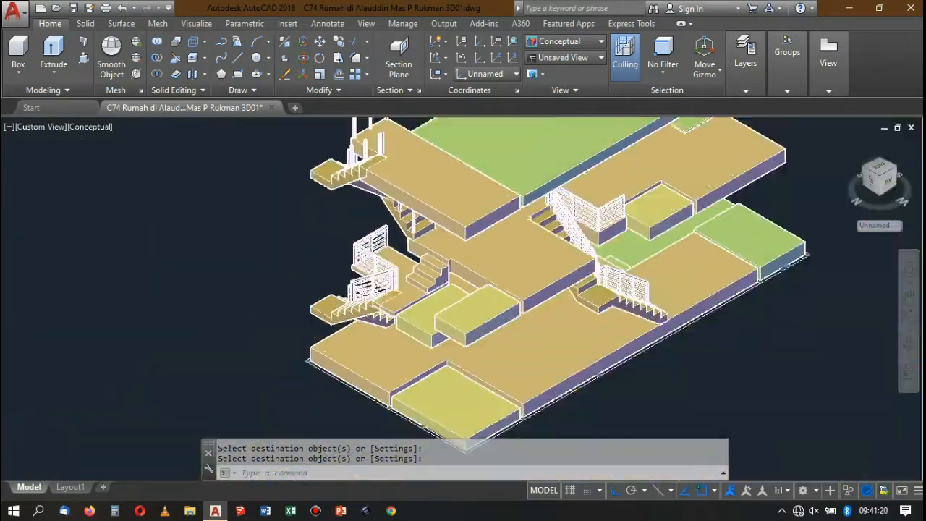
scroll(539, 247, "up", 1)
scroll(527, 277, "up", 8)
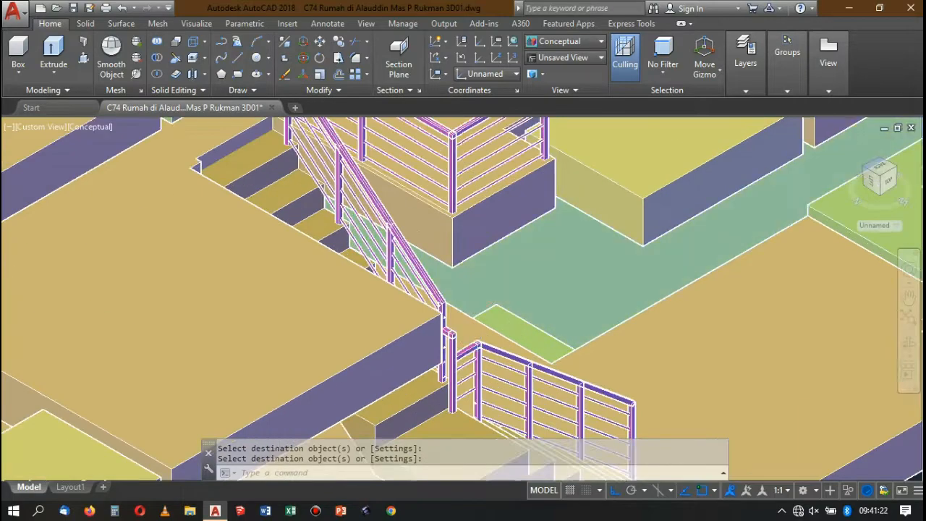
scroll(487, 319, "down", 3)
scroll(492, 322, "up", 2)
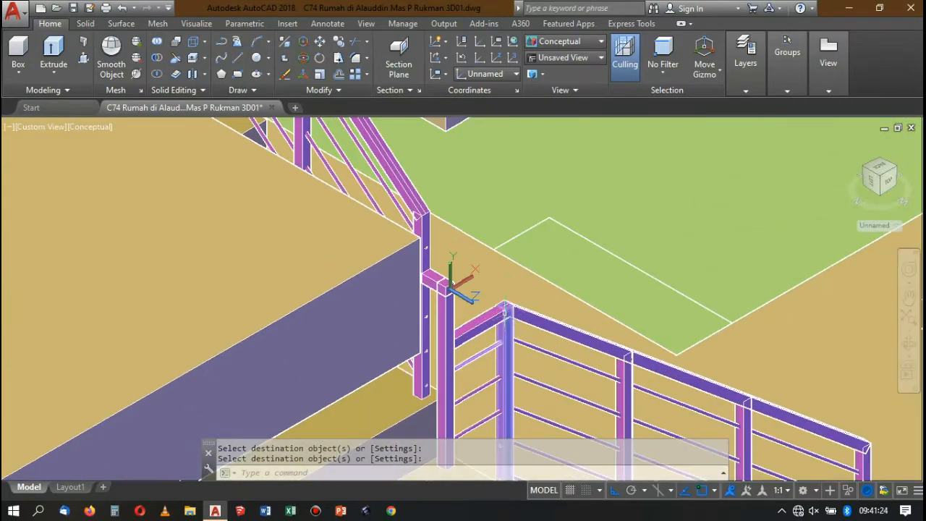
scroll(495, 326, "down", 2)
scroll(501, 332, "up", 2)
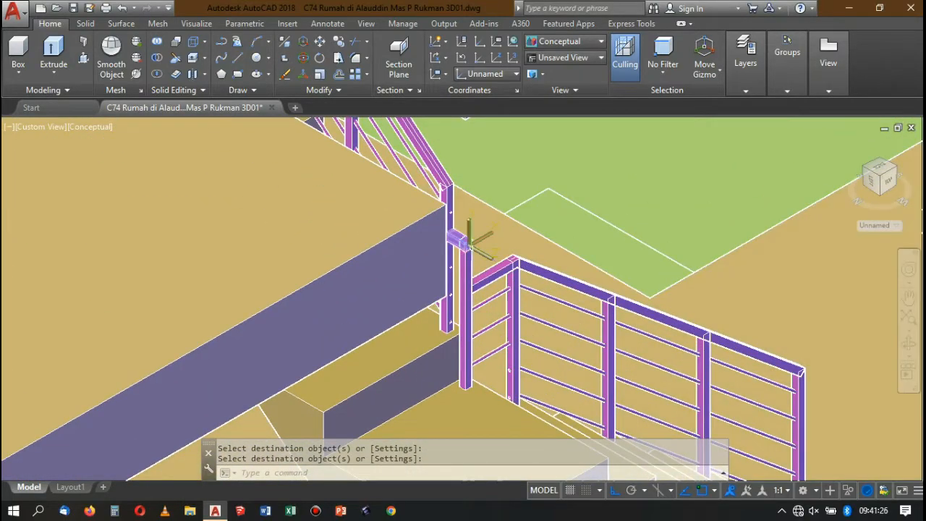
scroll(469, 241, "down", 6)
scroll(484, 253, "up", 2)
scroll(496, 265, "down", 2)
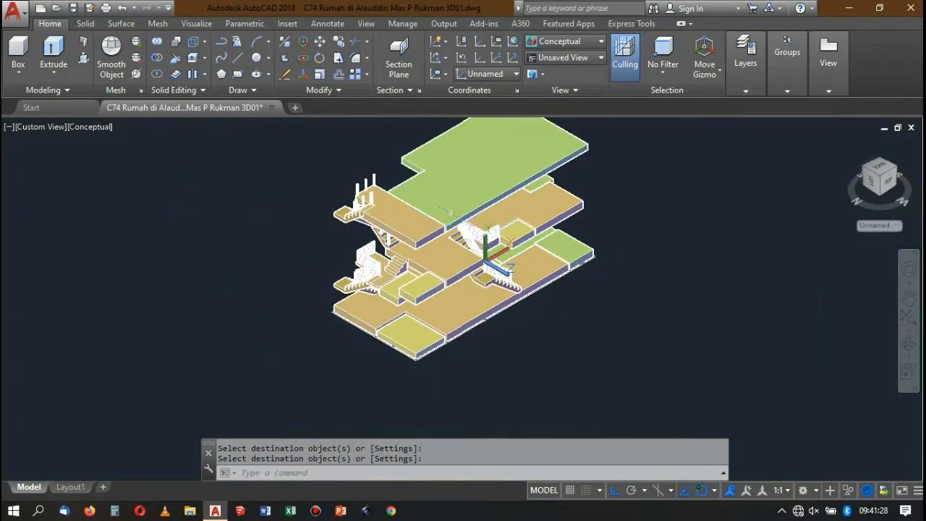
Set the visual style to 2D Wireframe at the upper end of the sloping handrail.
scroll(448, 211, "up", 10)
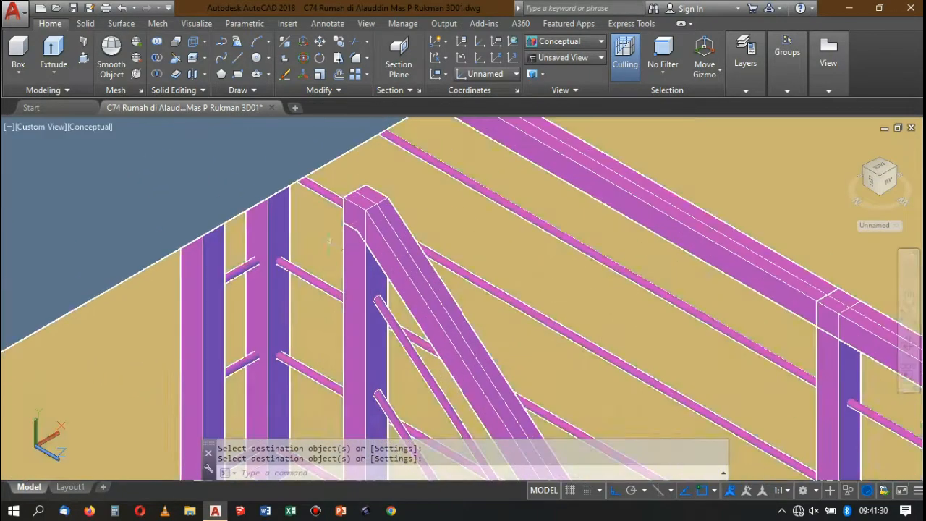
left_click(565, 41)
left_click(561, 64)
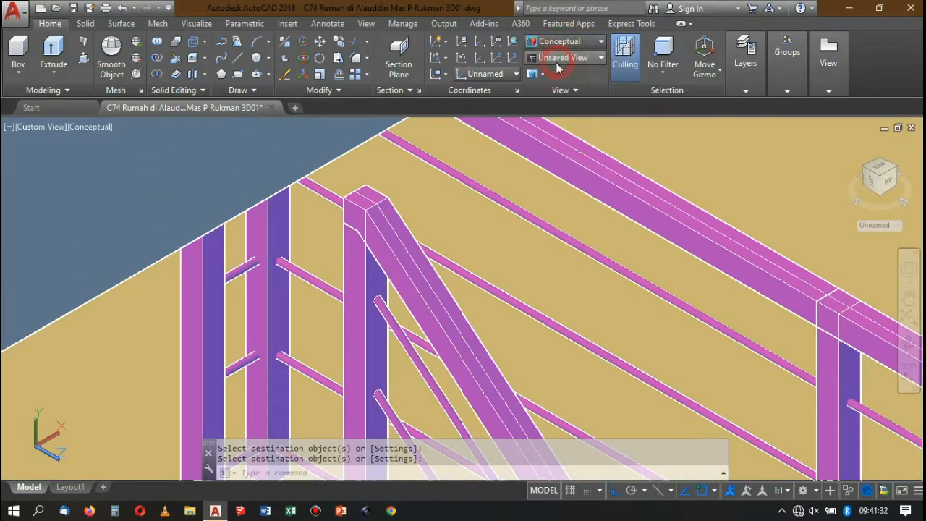
scroll(413, 186, "down", 3)
scroll(413, 213, "up", 5)
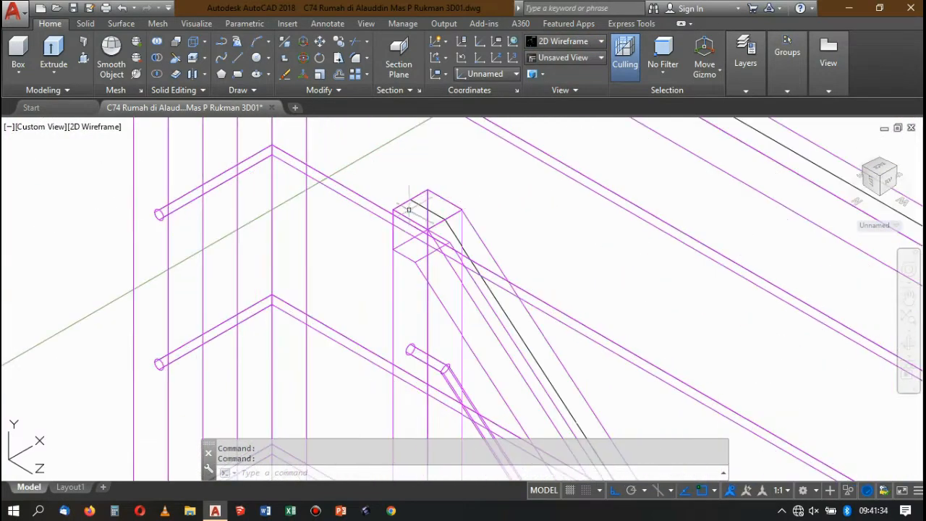
Reset the UCS to World and select the sloping handrail at the top of its post.
left_click(428, 210)
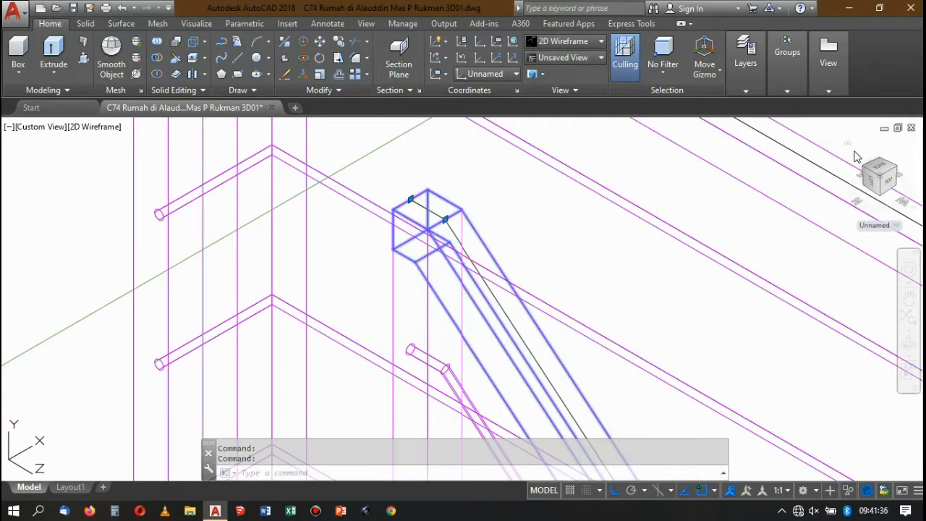
key("Escape")
type("ucs")
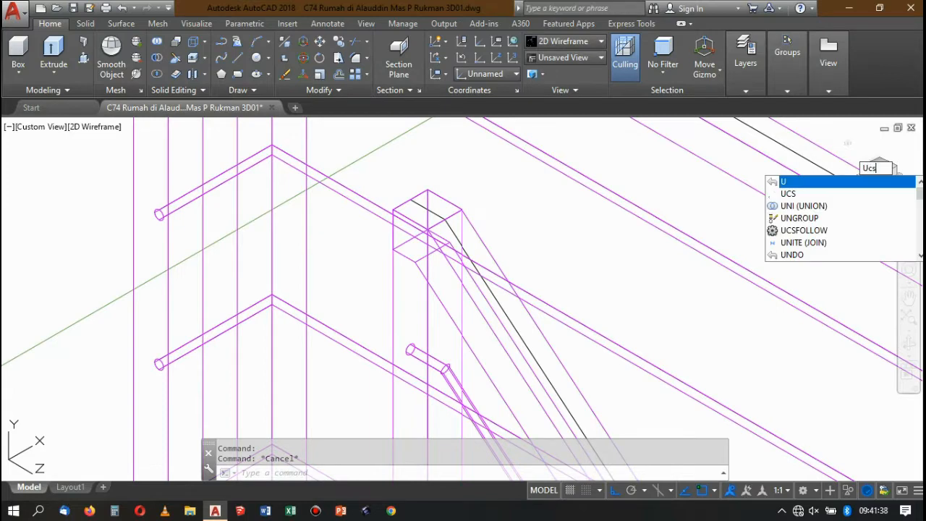
key("Return")
type("w")
key("Return")
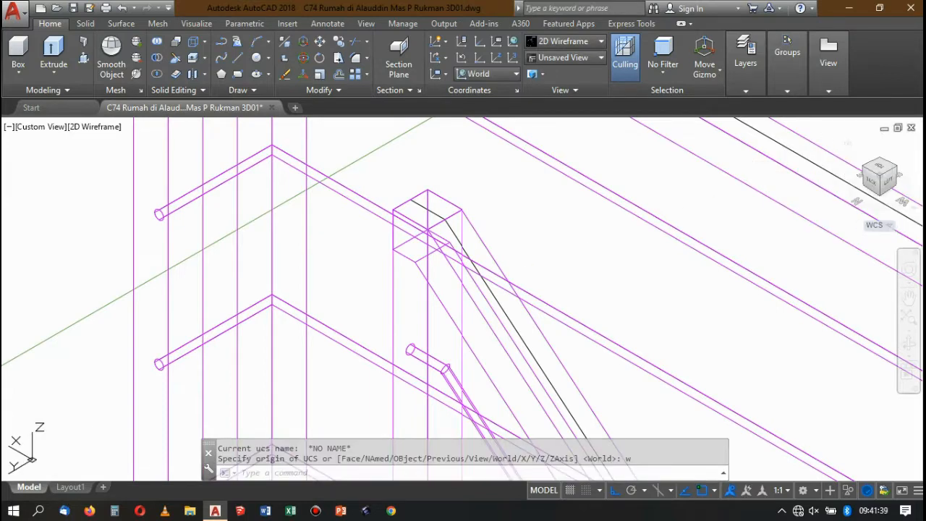
left_click(466, 212)
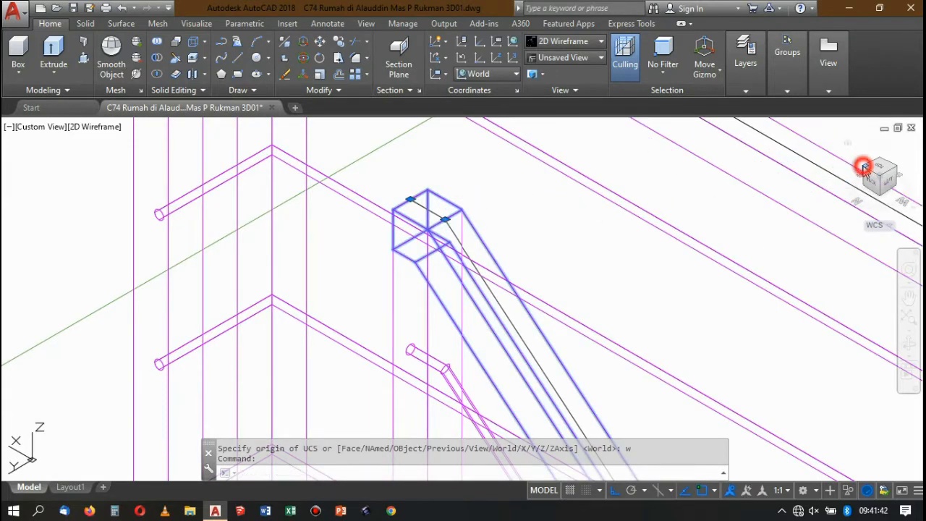
left_click(887, 171)
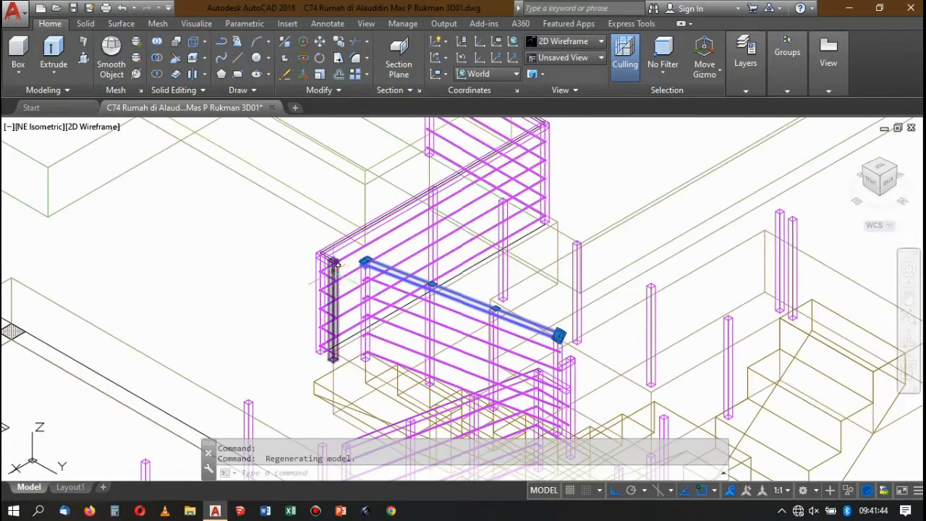
scroll(336, 265, "up", 5)
key("Escape")
scroll(475, 213, "down", 3)
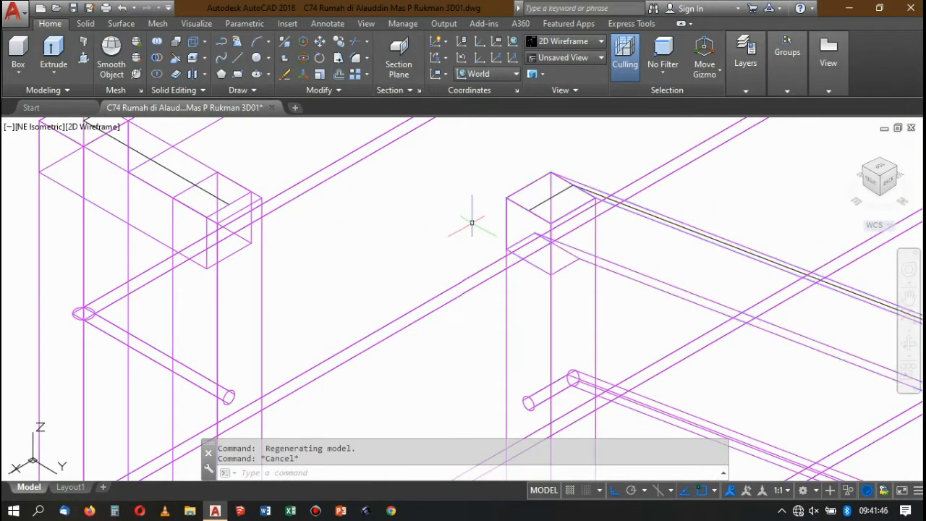
scroll(522, 215, "down", 3)
scroll(527, 148, "up", 6)
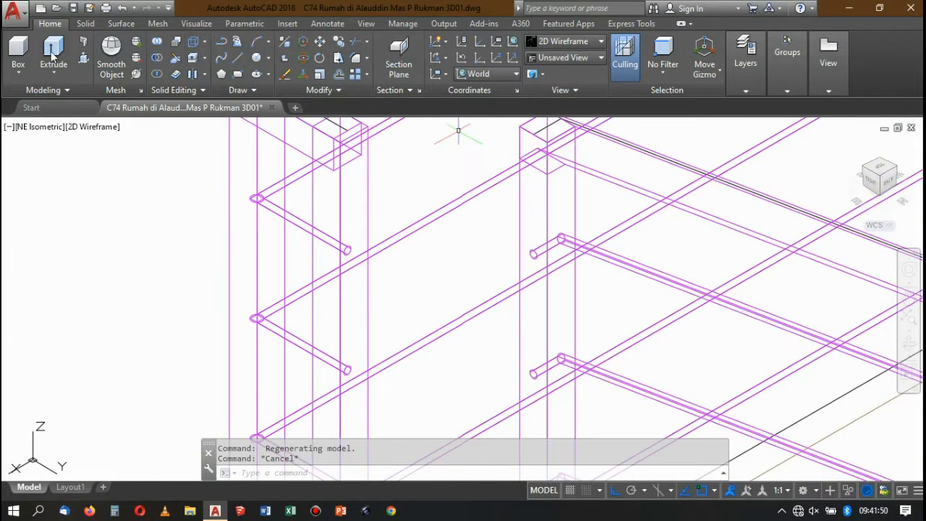
left_click(86, 59)
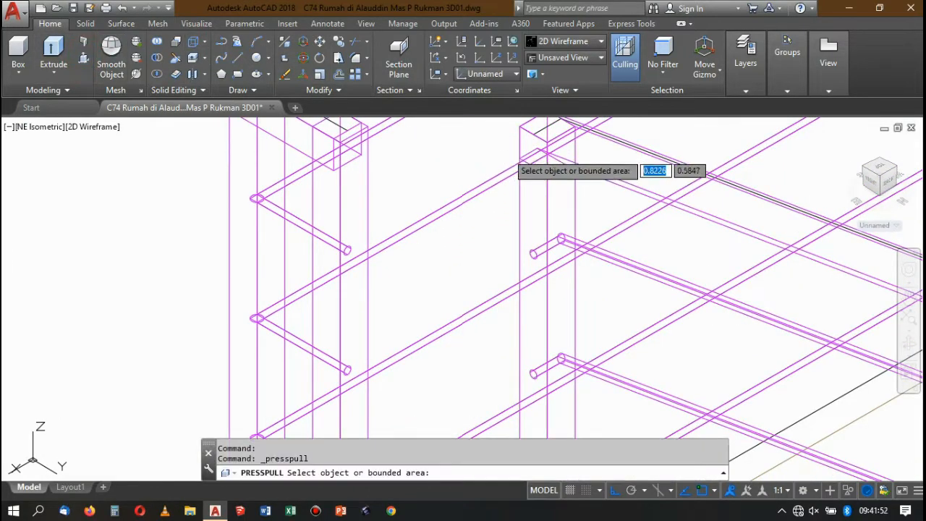
scroll(528, 150, "down", 10)
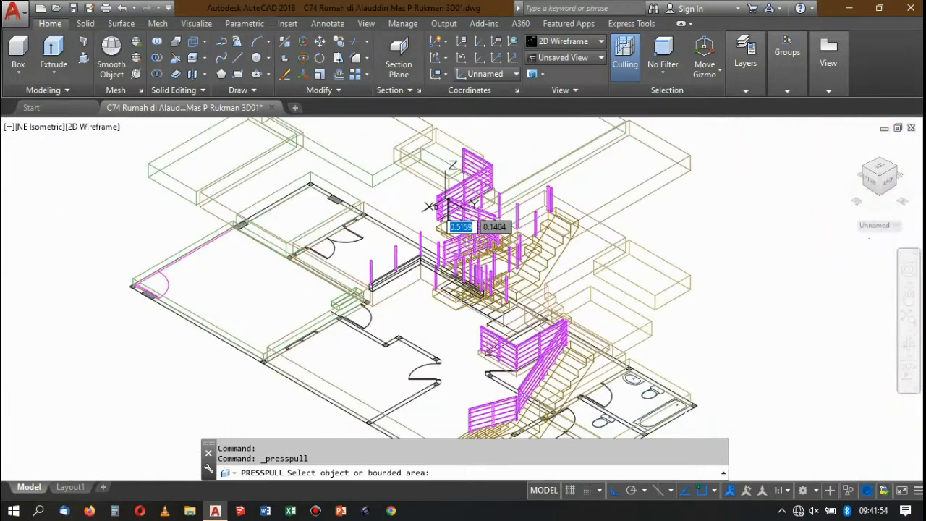
scroll(442, 211, "up", 3)
key("Escape")
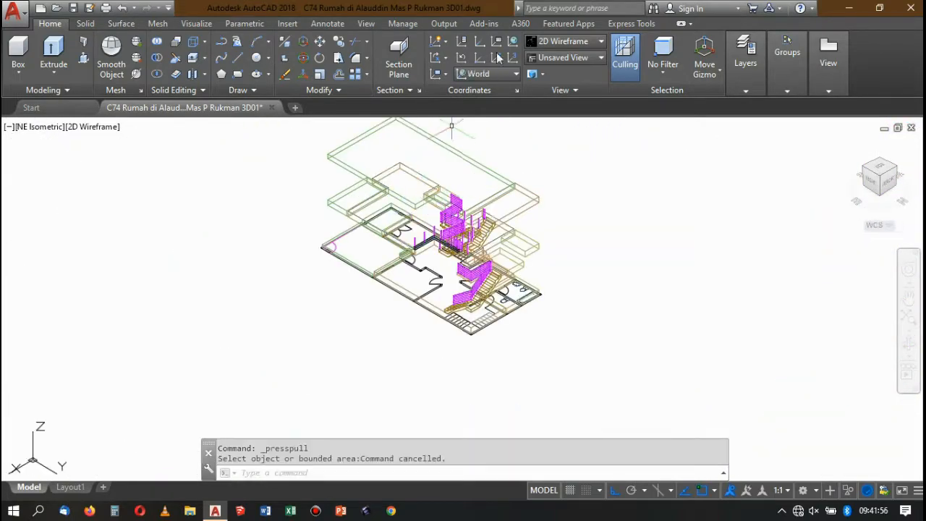
Turn off the lantai dalam, lantai teras and lantai wc layers.
left_click(561, 42)
left_click(562, 69)
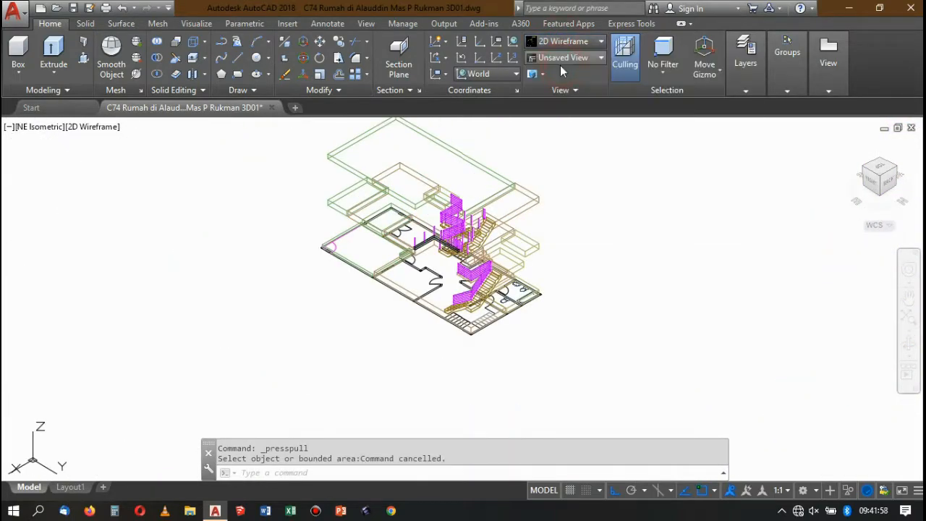
left_click(746, 91)
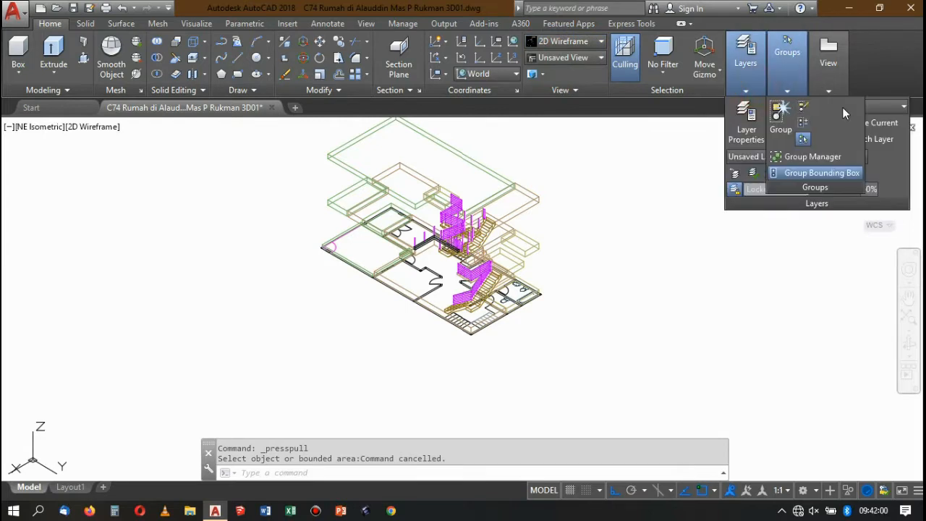
left_click(886, 108)
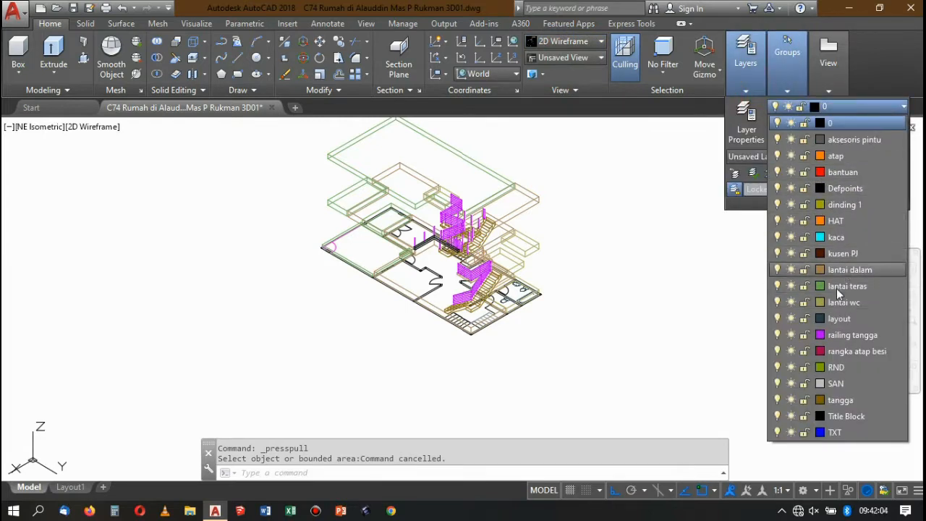
left_click(779, 269)
left_click(778, 287)
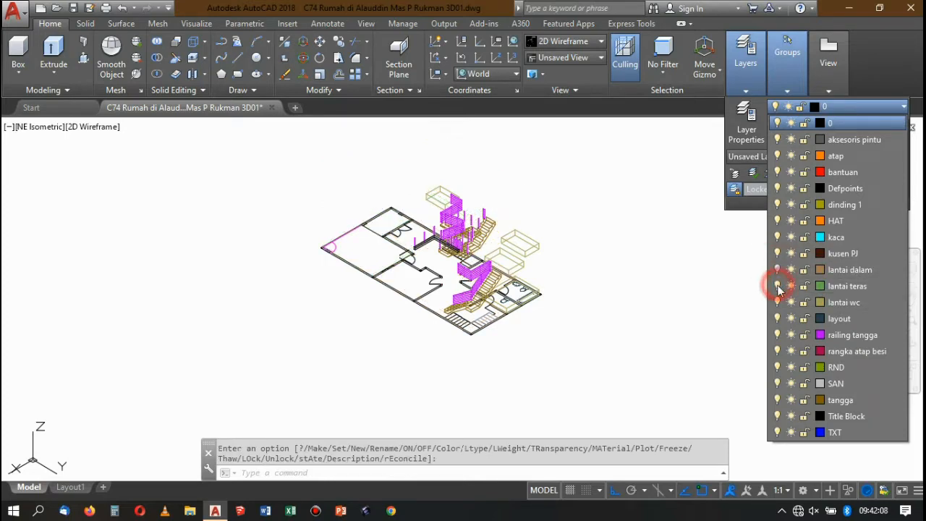
left_click(779, 302)
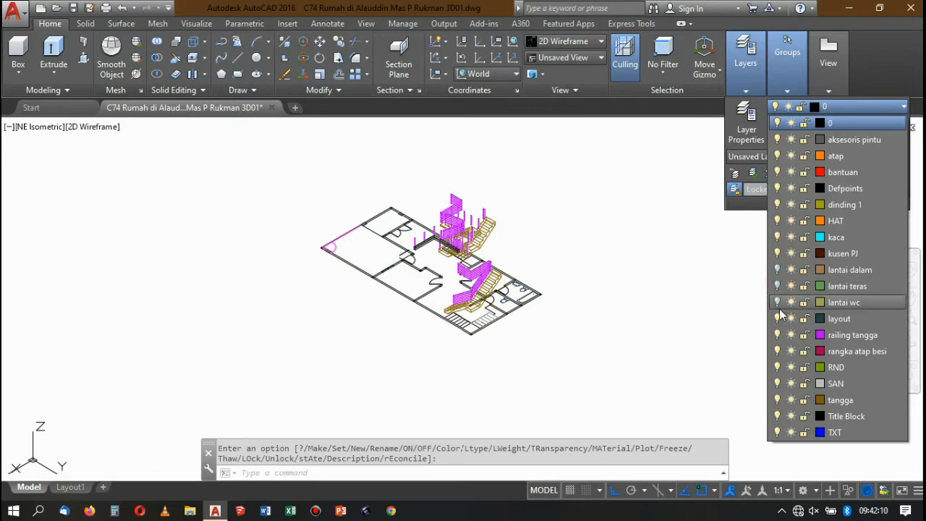
left_click(601, 166)
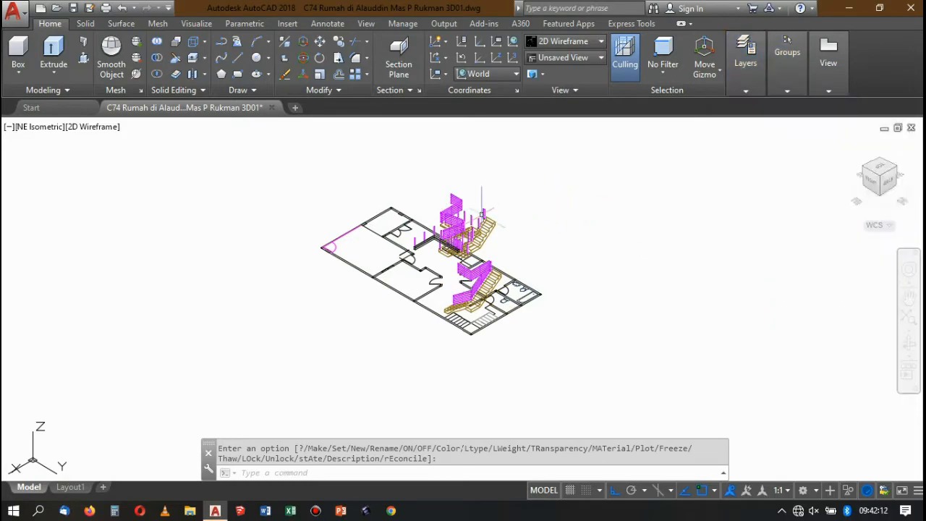
Examine the stair flights, posts and railings across the storeys.
scroll(517, 204, "up", 5)
scroll(518, 205, "down", 6)
scroll(527, 196, "up", 4)
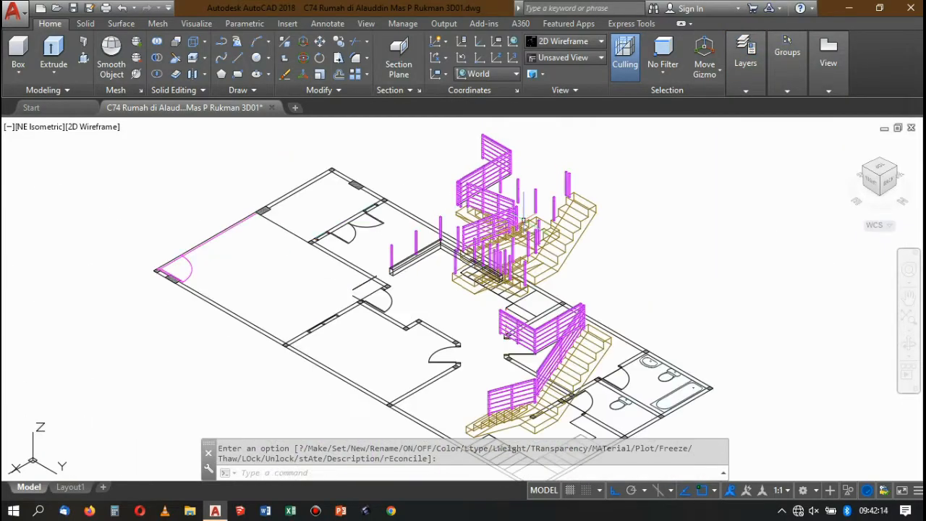
scroll(529, 194, "down", 3)
scroll(517, 217, "up", 4)
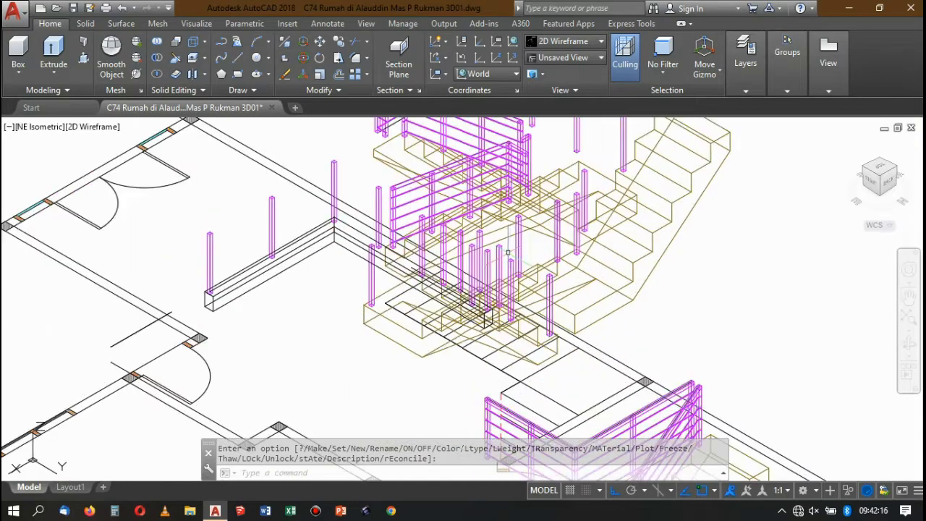
scroll(507, 246, "down", 4)
scroll(461, 225, "up", 3)
scroll(518, 203, "up", 4)
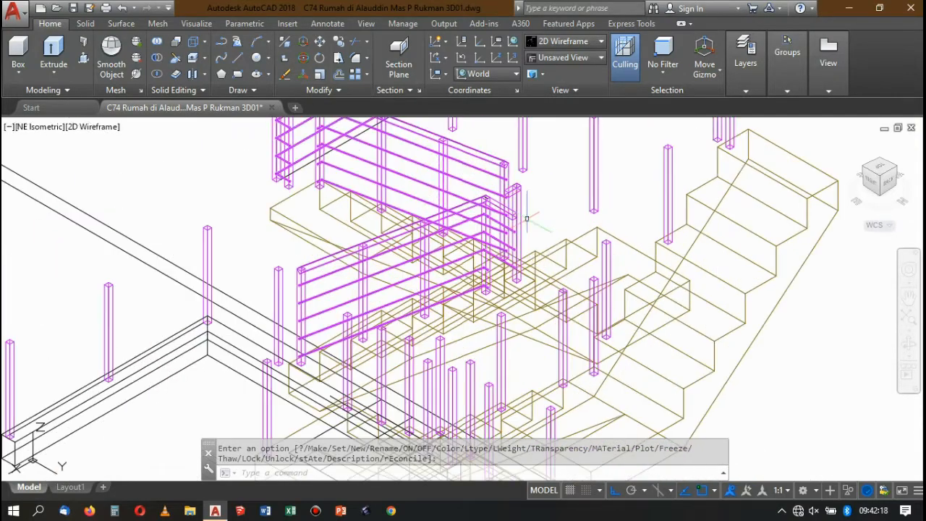
scroll(524, 206, "down", 9)
scroll(530, 210, "up", 8)
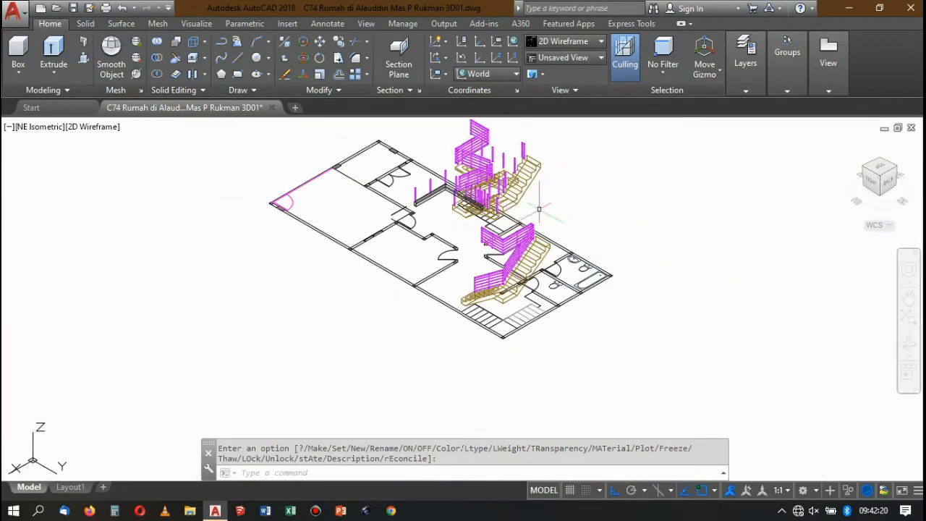
scroll(530, 210, "down", 3)
scroll(519, 253, "down", 2)
scroll(496, 205, "up", 6)
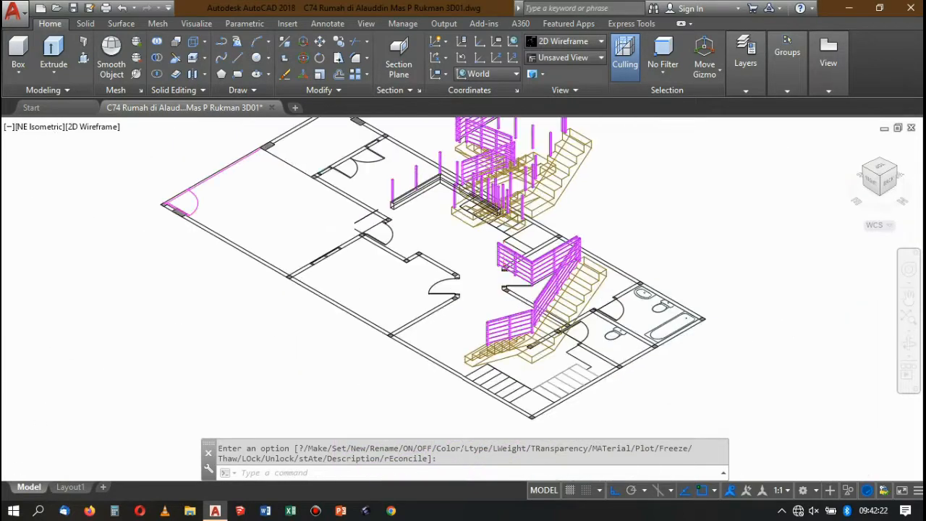
scroll(472, 217, "down", 4)
View the model in NW Isometric and inspect the upper end of the sloping handrail beside the landing railing.
left_click(486, 215)
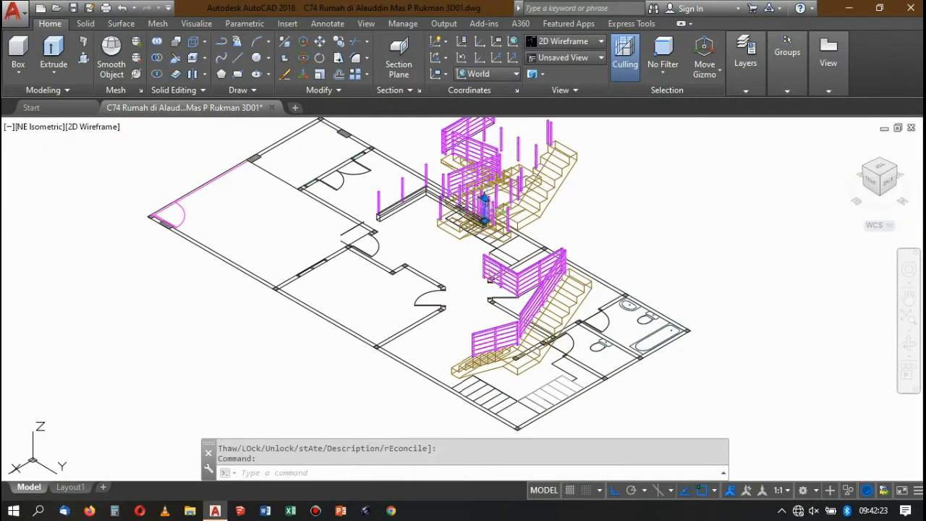
left_click(897, 169)
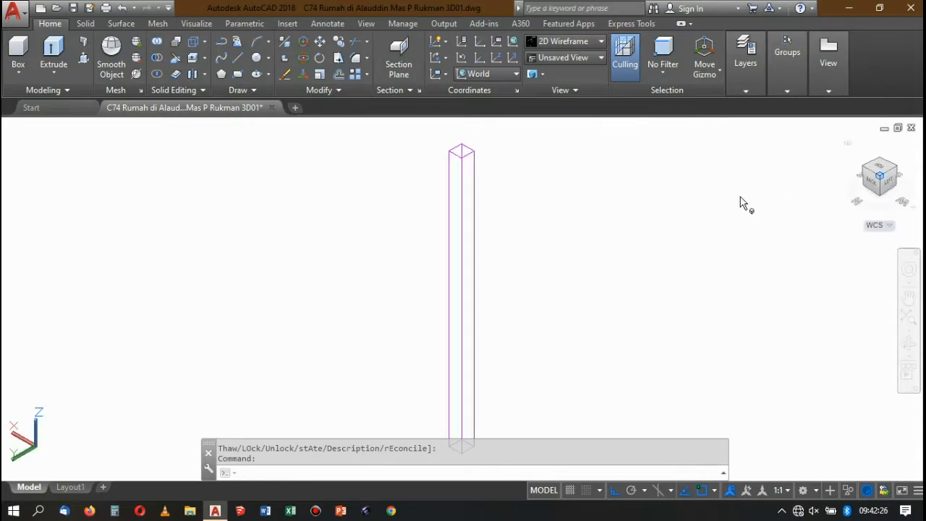
scroll(521, 228, "down", 3)
scroll(548, 311, "up", 8)
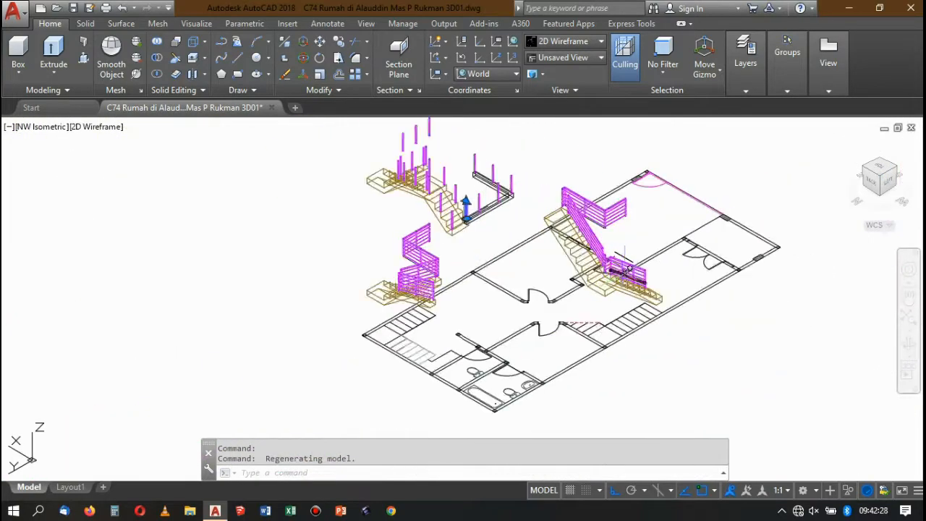
scroll(549, 311, "down", 5)
scroll(324, 238, "up", 10)
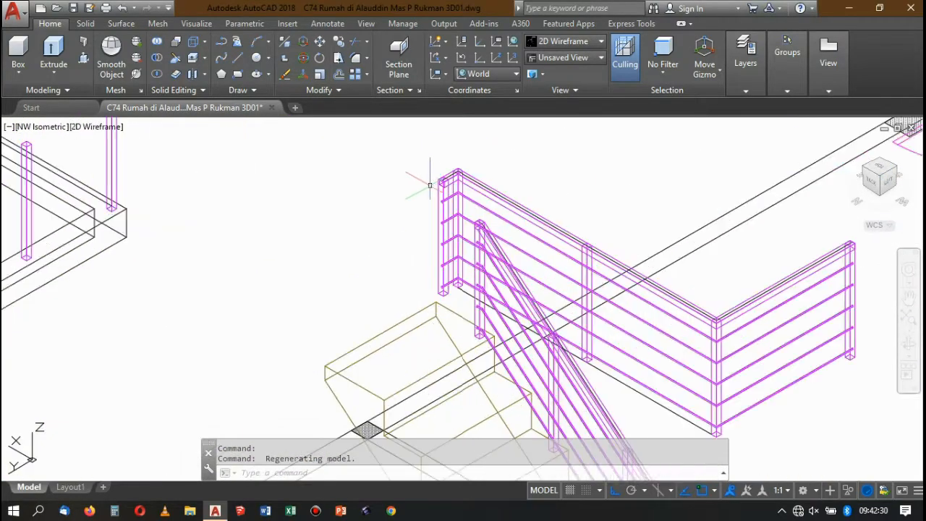
scroll(486, 217, "up", 4)
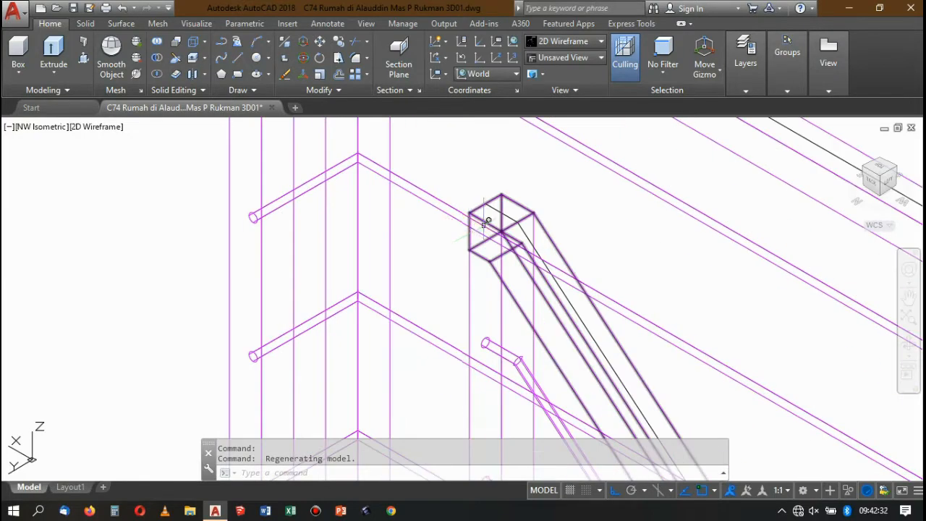
scroll(486, 217, "down", 4)
scroll(505, 228, "up", 5)
scroll(505, 229, "down", 3)
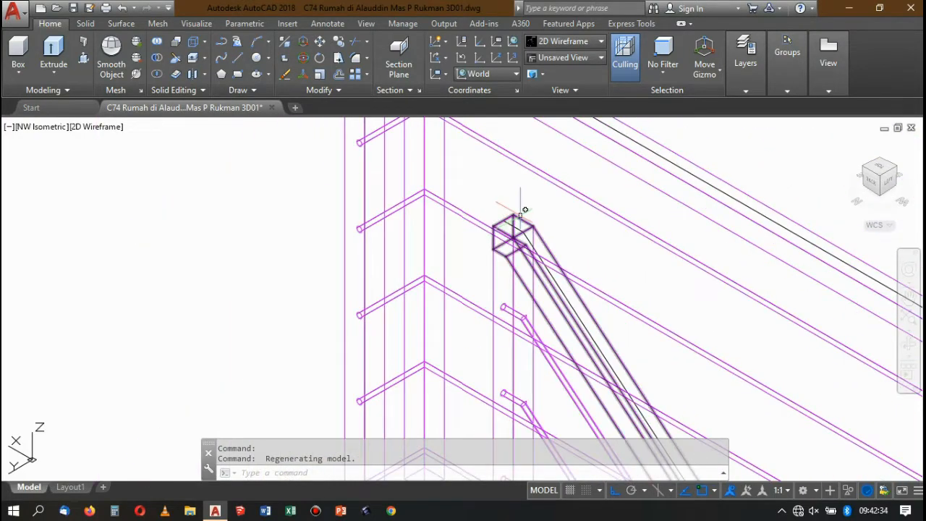
Select only the sloping handrail and view its upper end in NE Isometric, leaving it deselected.
left_click(516, 217)
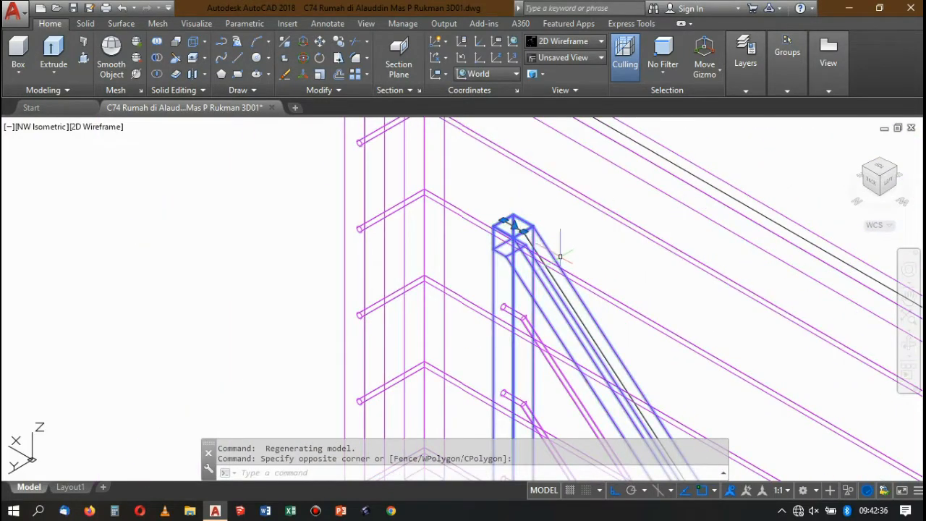
key("Escape")
left_click(546, 239)
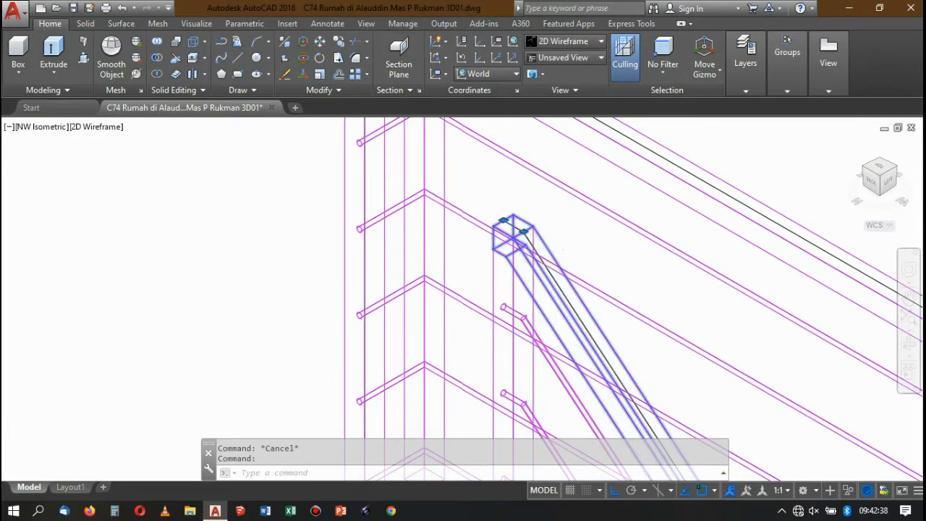
scroll(551, 241, "down", 2)
left_click(864, 169)
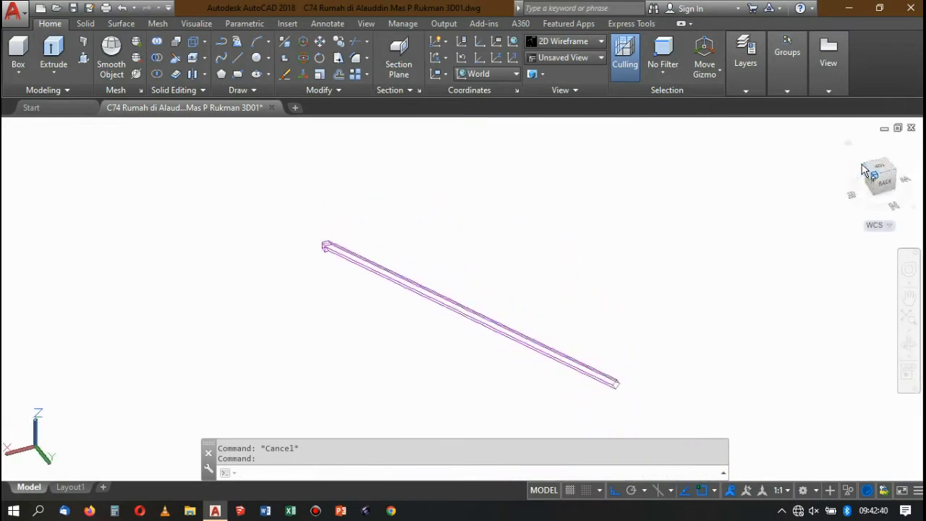
scroll(347, 269, "up", 5)
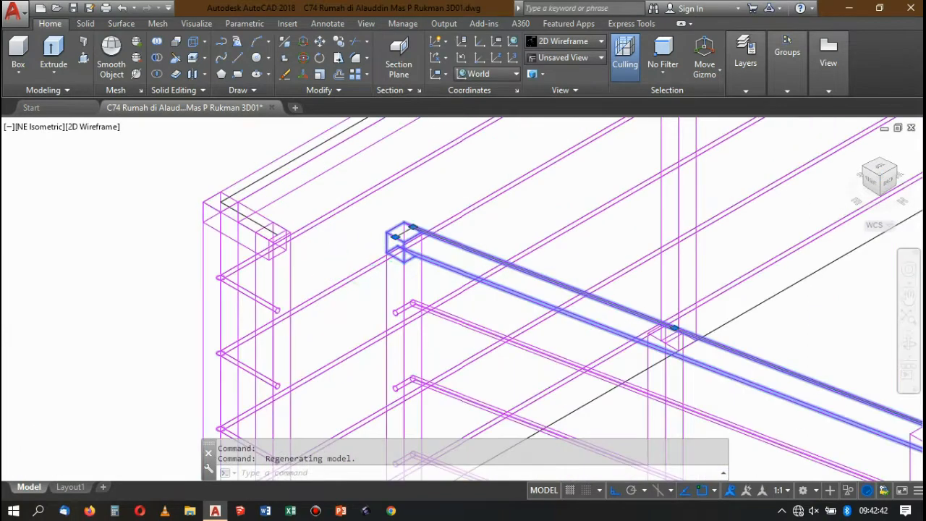
key("Escape")
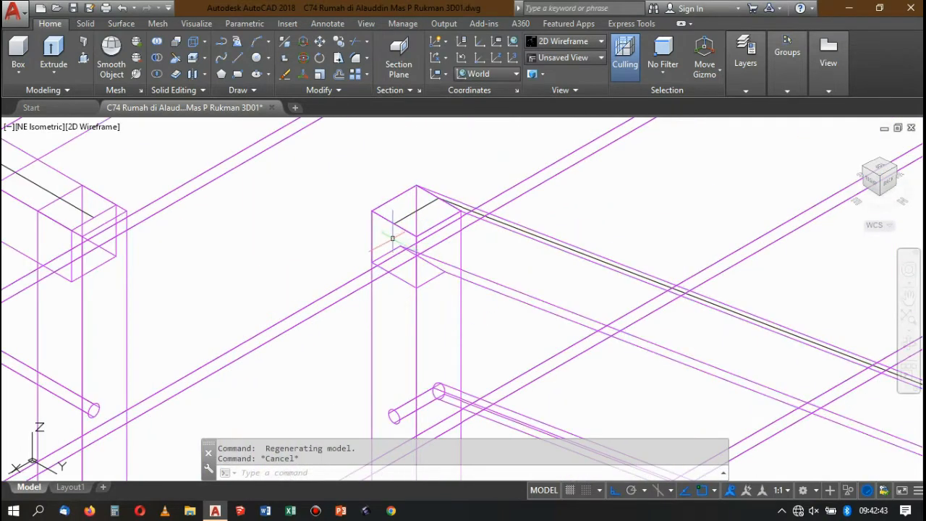
Try to press-pull the end face of the sloping handrail at the top of its post.
left_click(82, 57)
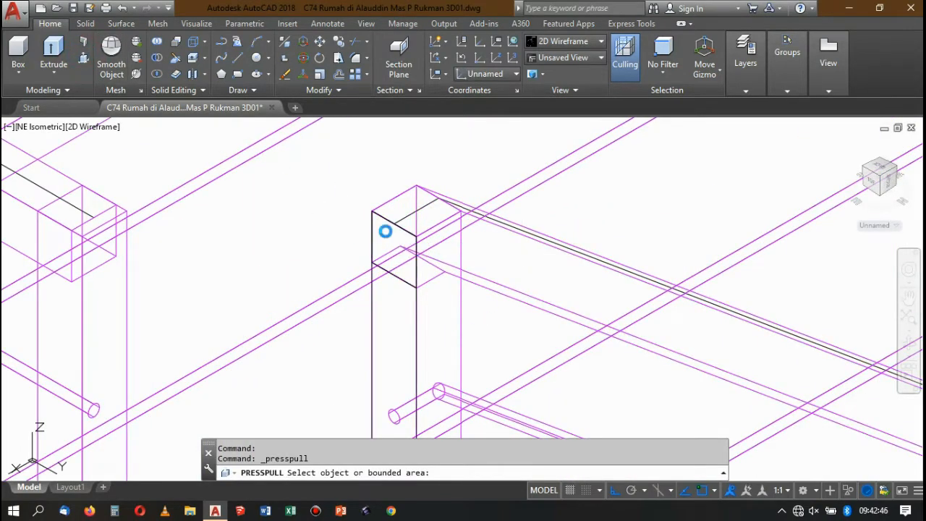
key("Escape")
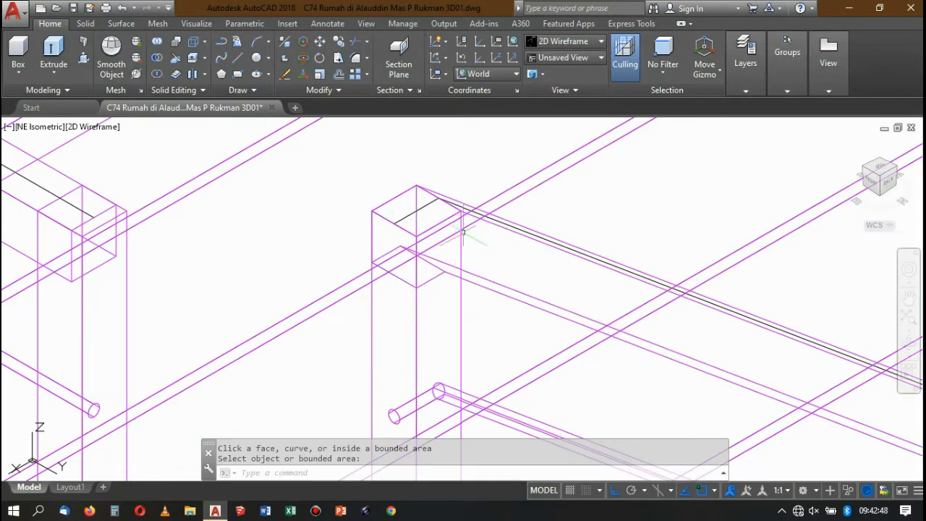
left_click(488, 289)
left_click(509, 309)
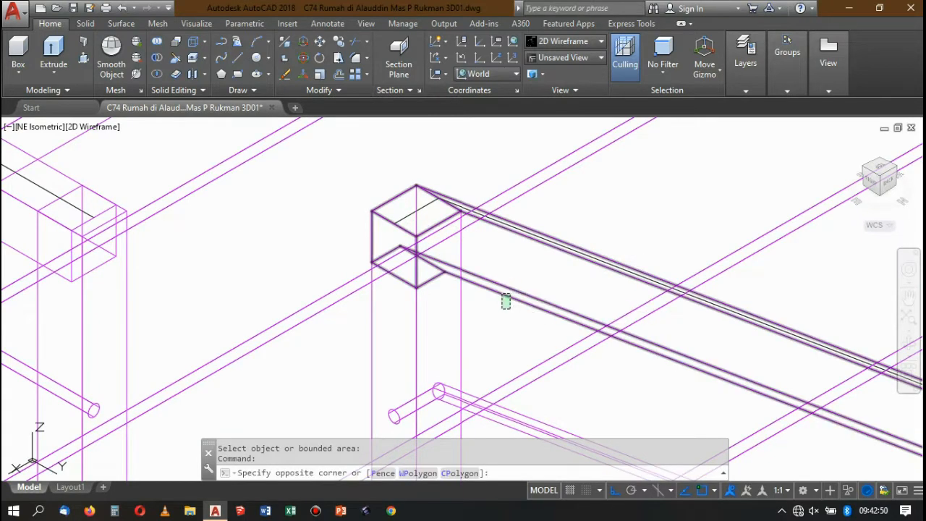
key("Escape")
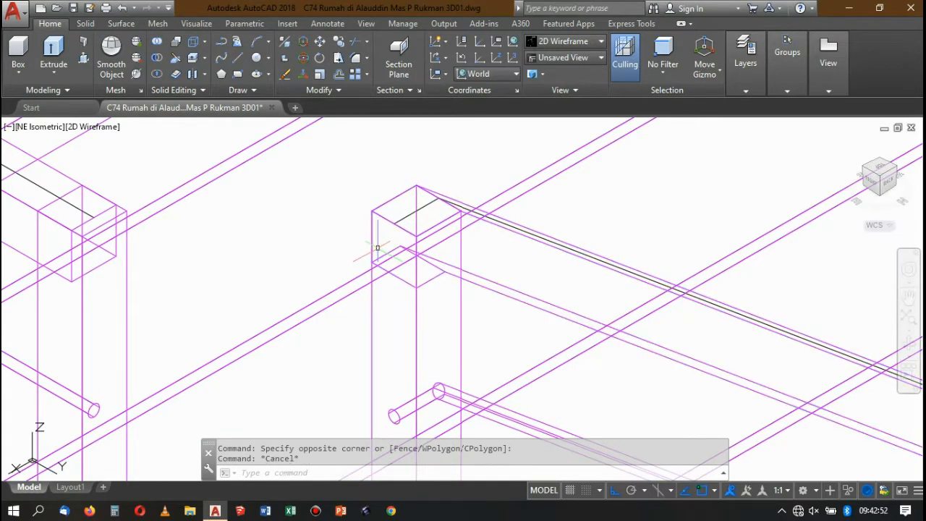
key("Return")
type("UCS")
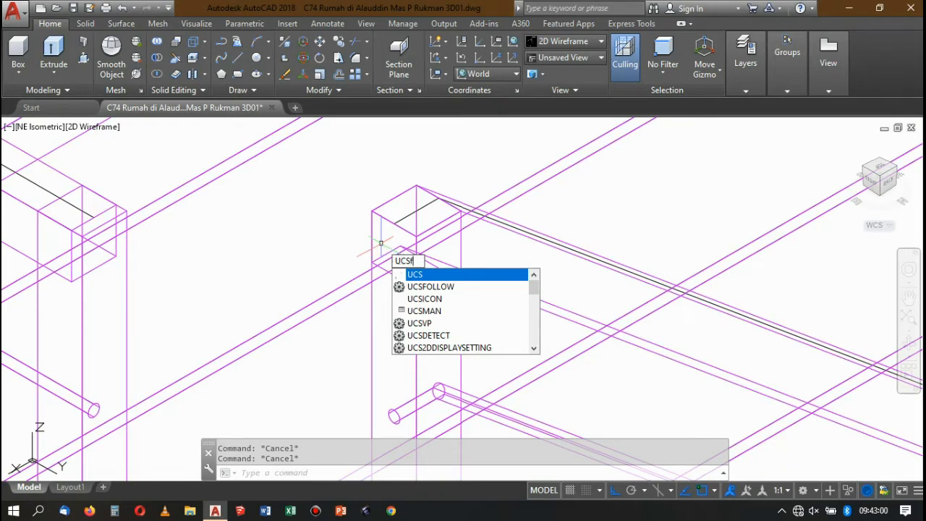
key("Escape")
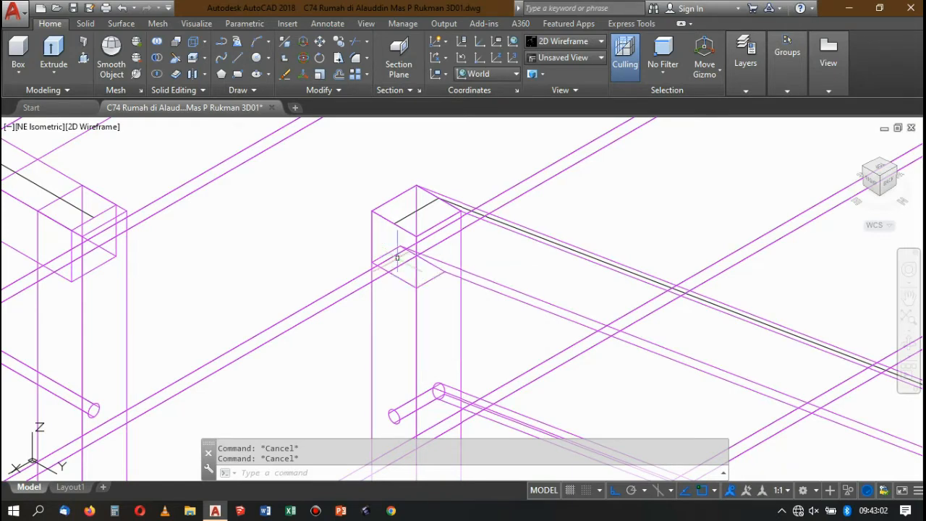
Try again to press-pull the upper end face of the sloping handrail toward the landing railing.
scroll(412, 234, "down", 2)
middle_click_drag(413, 280, 413, 251)
left_click(404, 230)
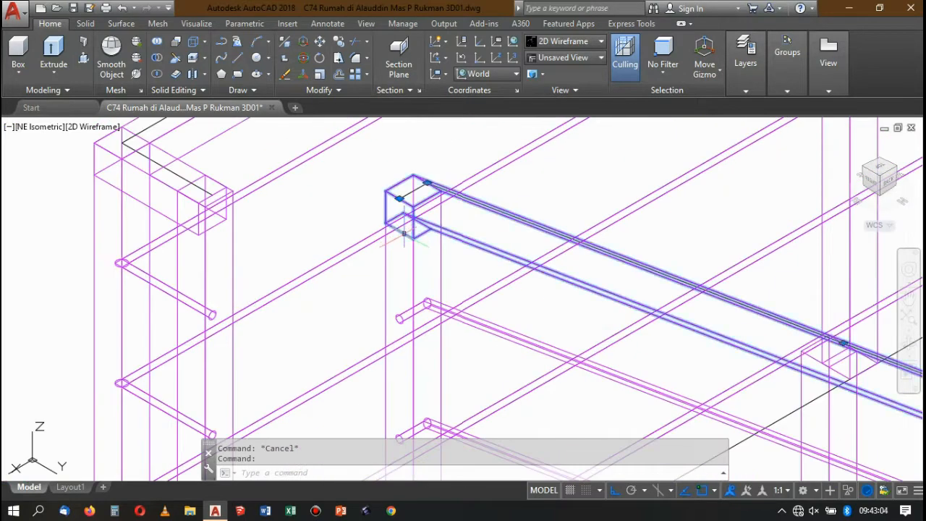
scroll(405, 230, "up", 2)
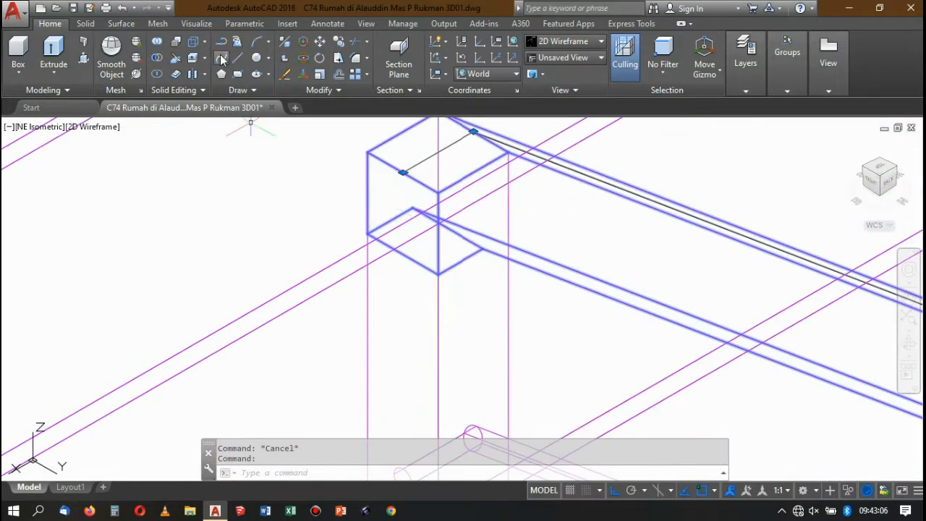
left_click(82, 60)
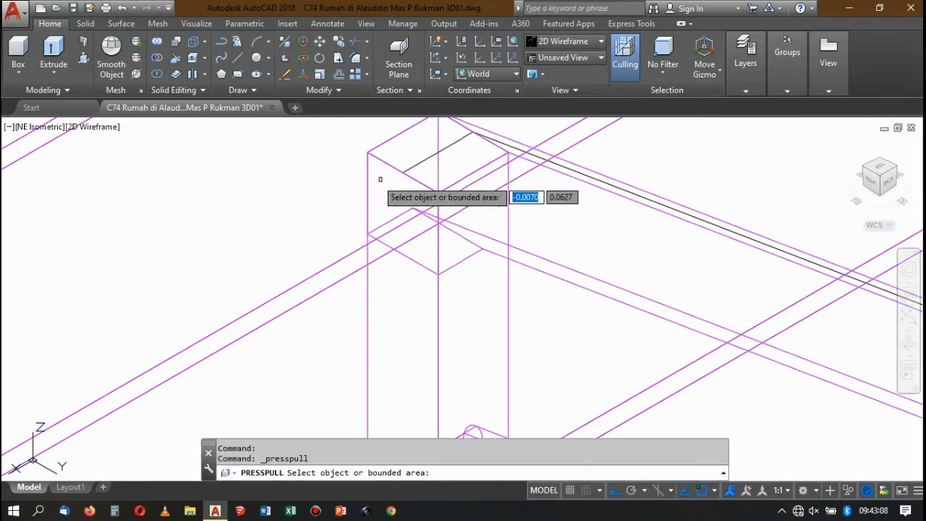
scroll(398, 181, "down", 5)
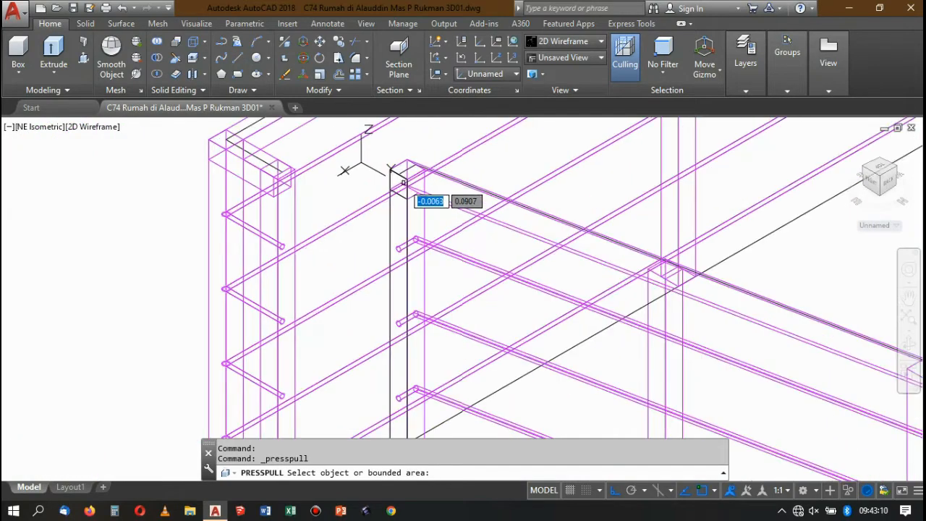
scroll(402, 214, "up", 2)
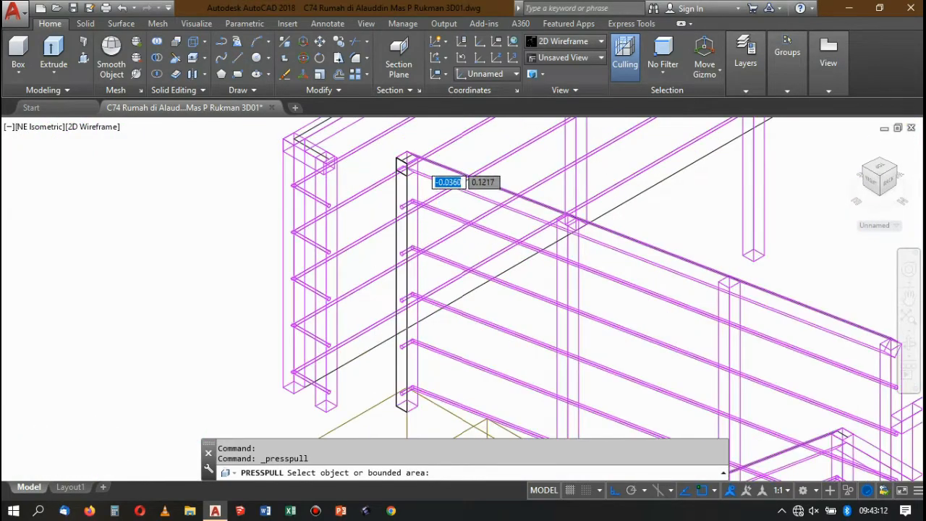
scroll(391, 188, "up", 3)
scroll(369, 137, "up", 5)
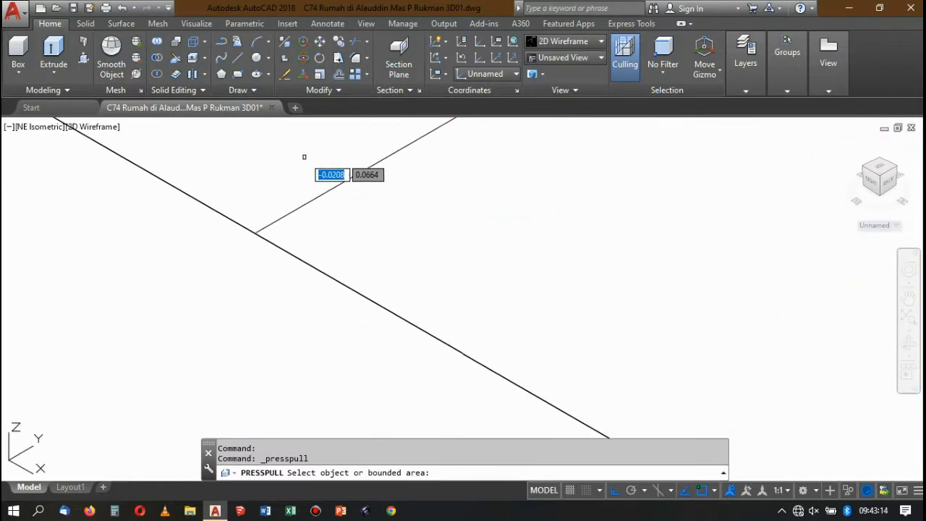
scroll(347, 203, "down", 6)
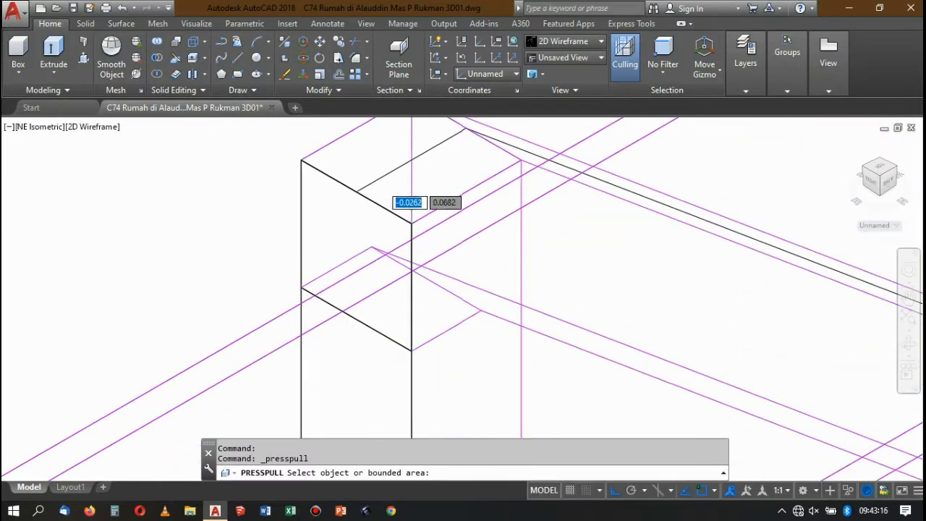
key("Return")
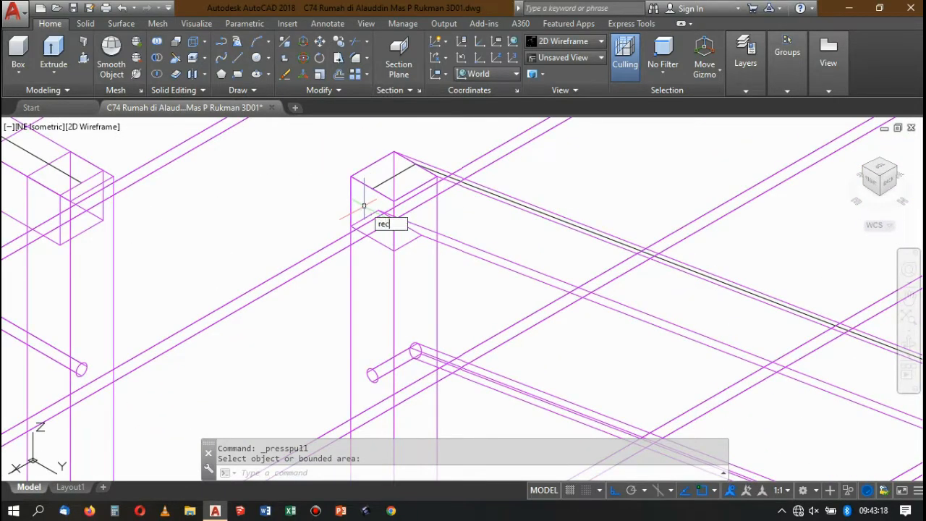
type("rec")
key("Return")
left_click(351, 176)
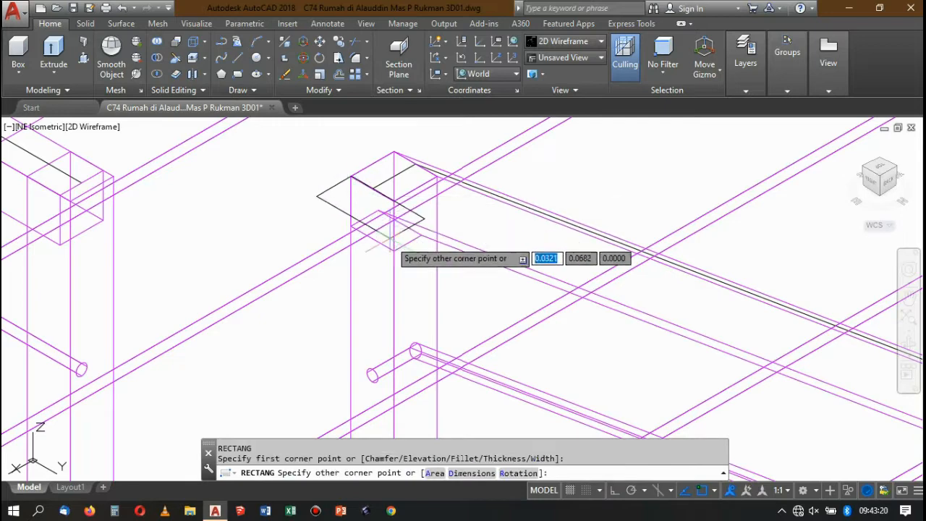
left_click(395, 201)
key("Escape")
Align the UCS to the post face below the sloping handrail's upper end, the side facing the landing railing.
type("u")
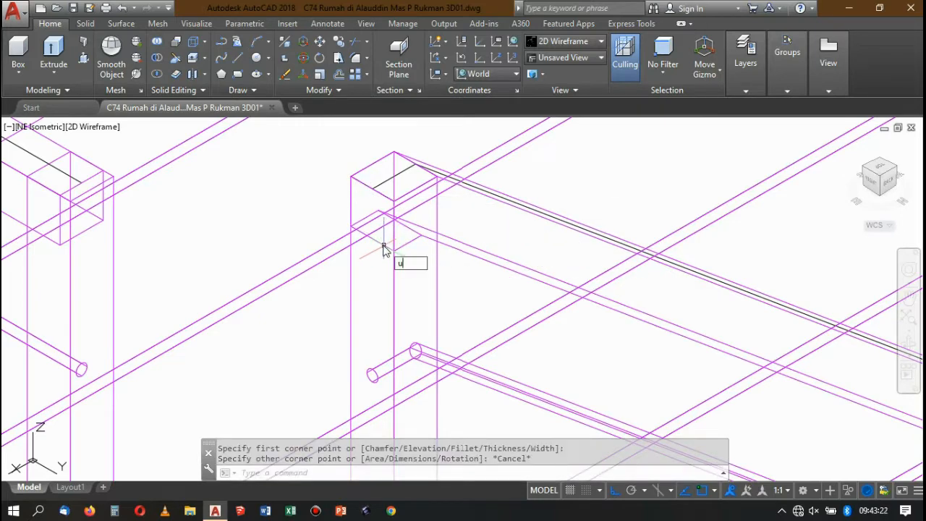
type("cs")
key("Return")
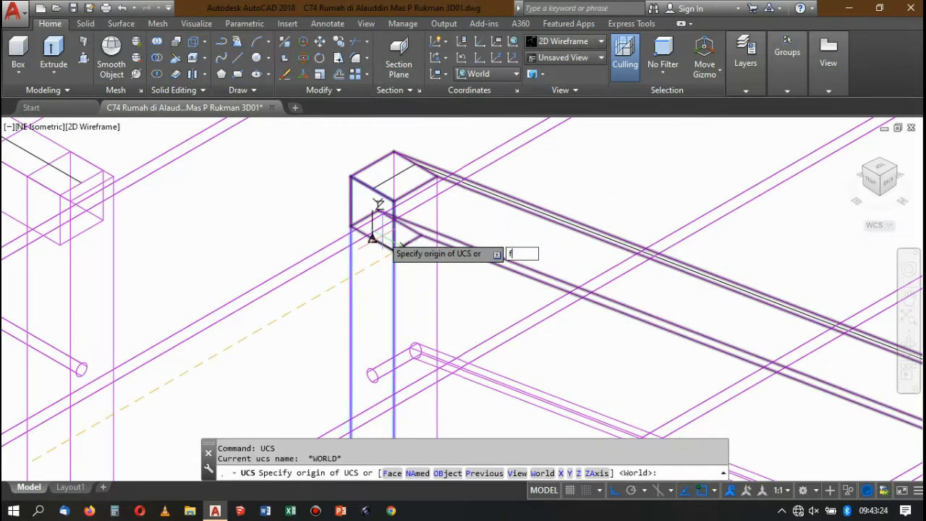
key("Return")
left_click(371, 278)
key("Return")
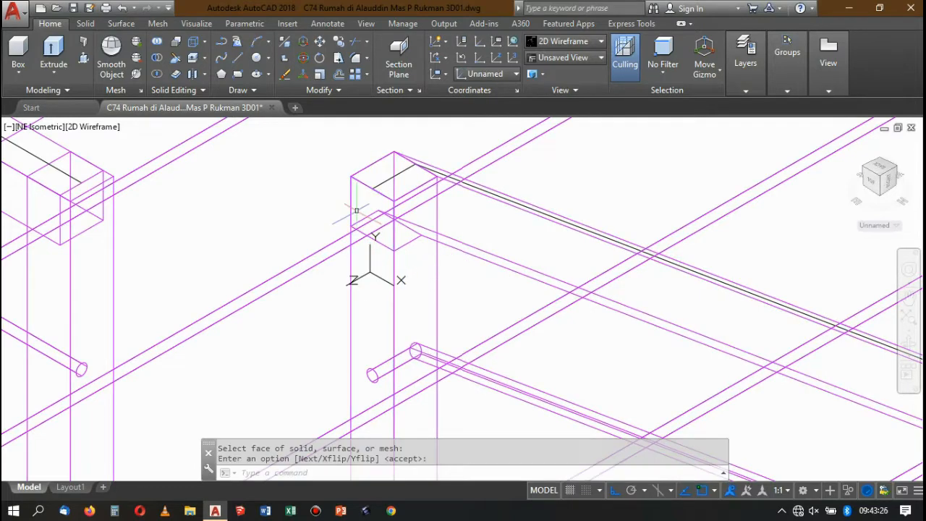
Draw a 0.04 by 0.04 rectangle over the sloping handrail's upper end face, between its opposite corners.
scroll(356, 192, "up", 4)
type("rec")
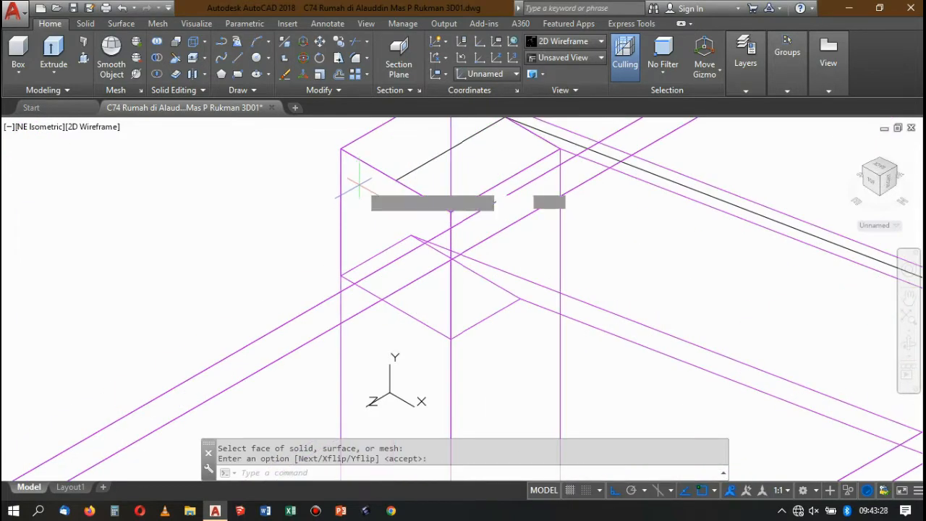
key("Return")
left_click(341, 149)
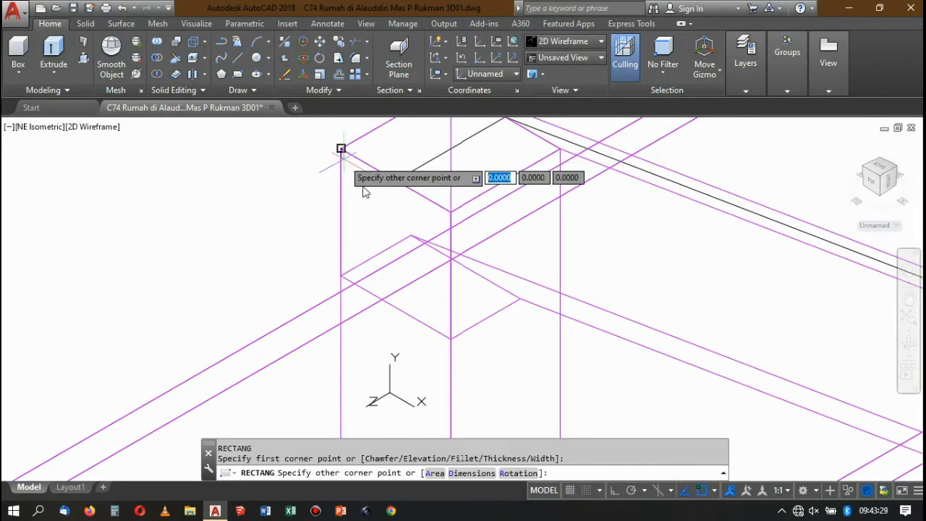
left_click(450, 338)
Extrude the square profile as a solid 0.26 long, from the handrail end to the landing railing's post.
scroll(458, 211, "down", 10)
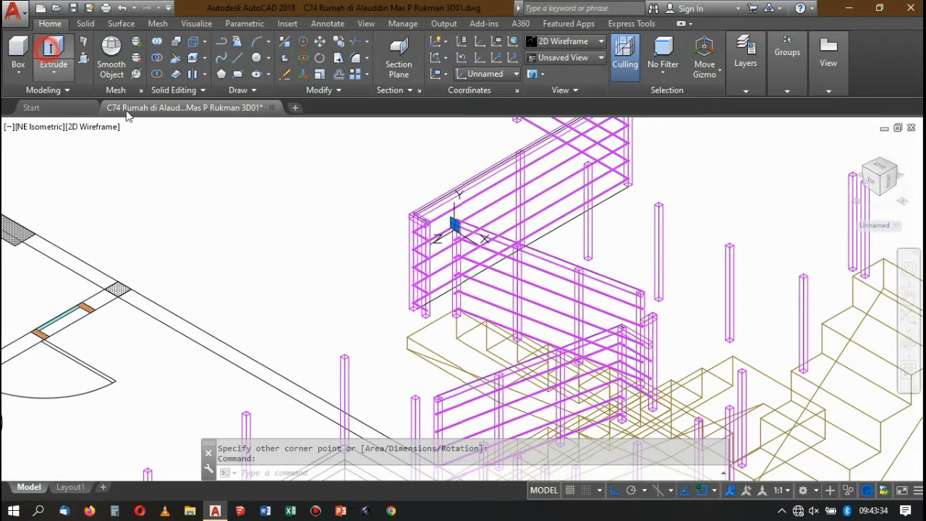
scroll(452, 242, "up", 10)
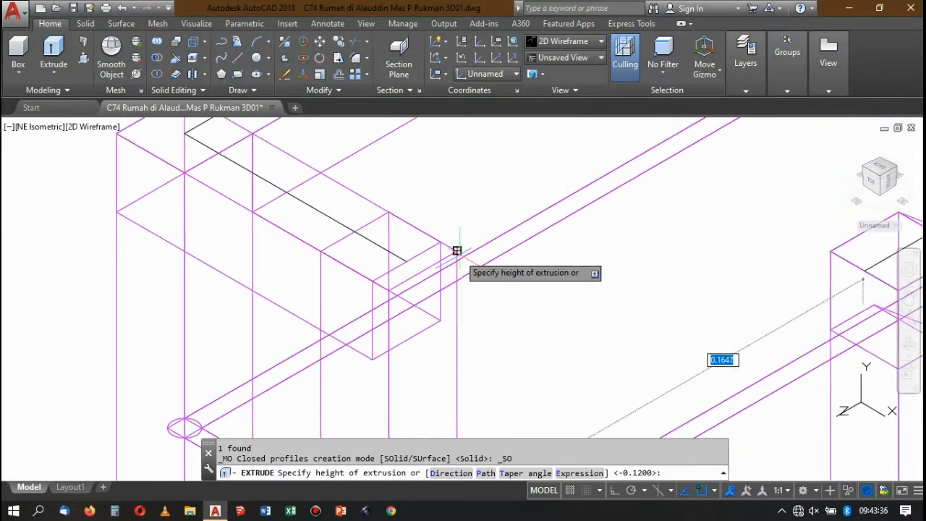
scroll(441, 182, "down", 10)
scroll(506, 203, "up", 8)
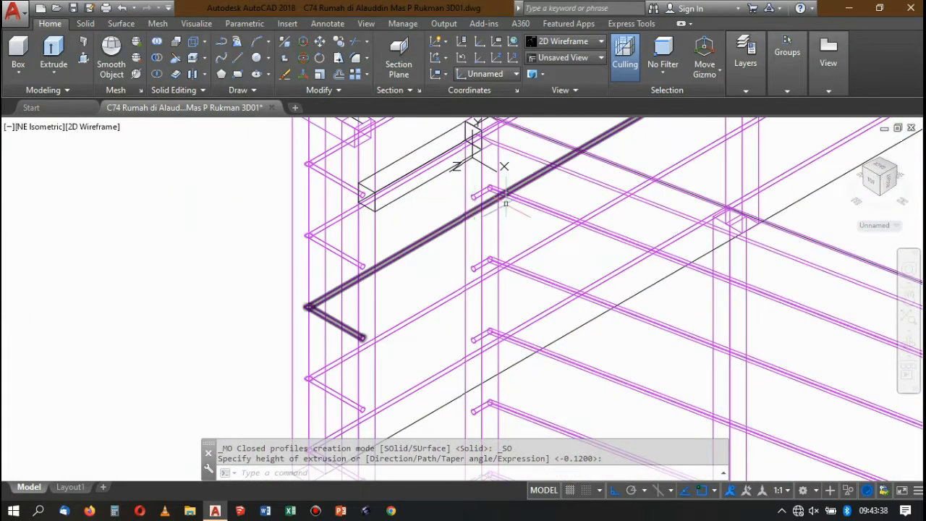
Try a circle of radius 0.05 centred on the round end of the highest horizontal bar, and undo it.
scroll(505, 203, "up", 4)
scroll(465, 191, "down", 2)
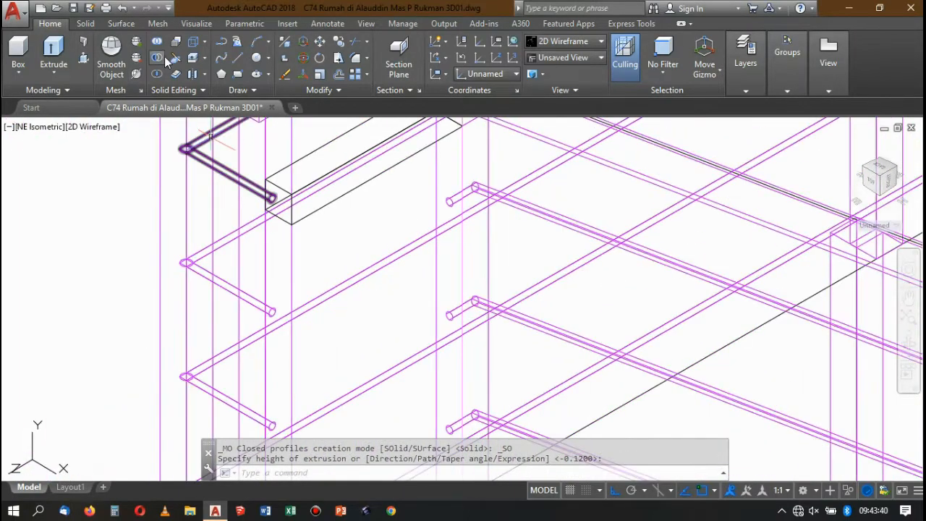
scroll(461, 202, "up", 5)
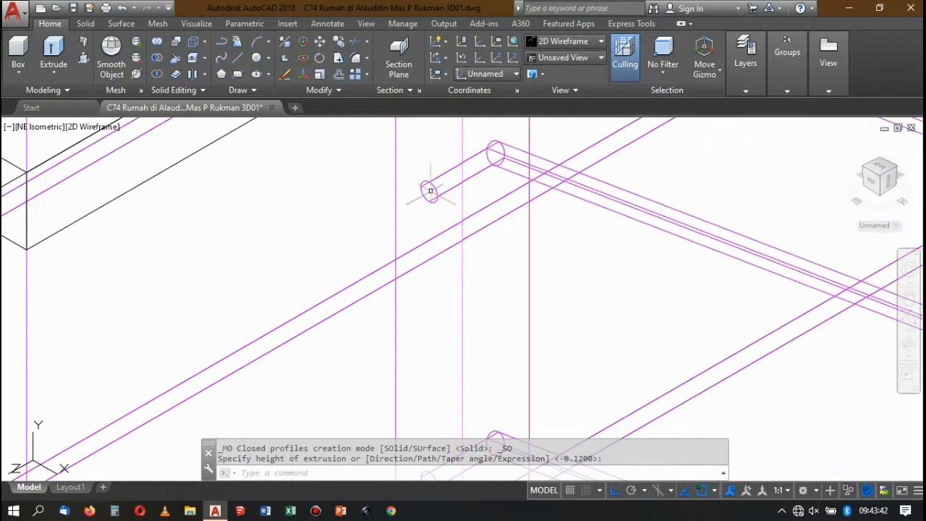
key("Return")
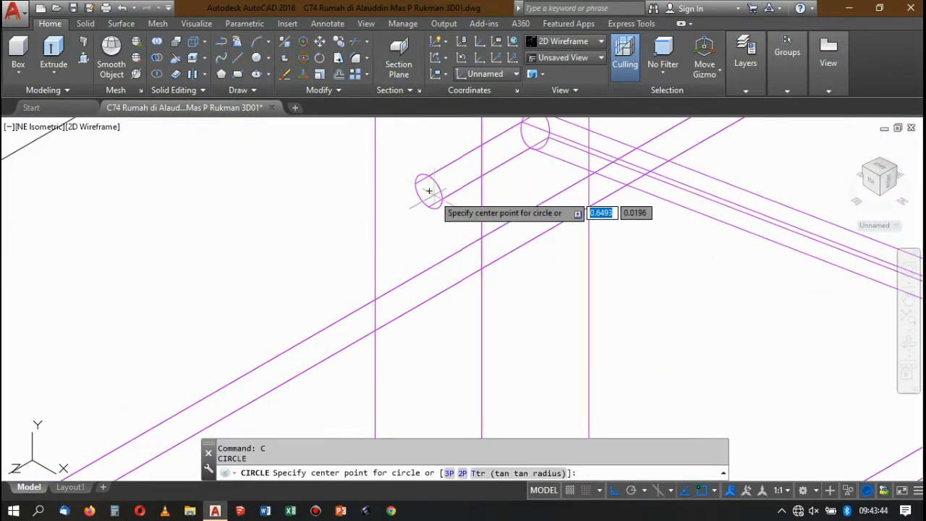
left_click(429, 191)
scroll(416, 192, "up", 4)
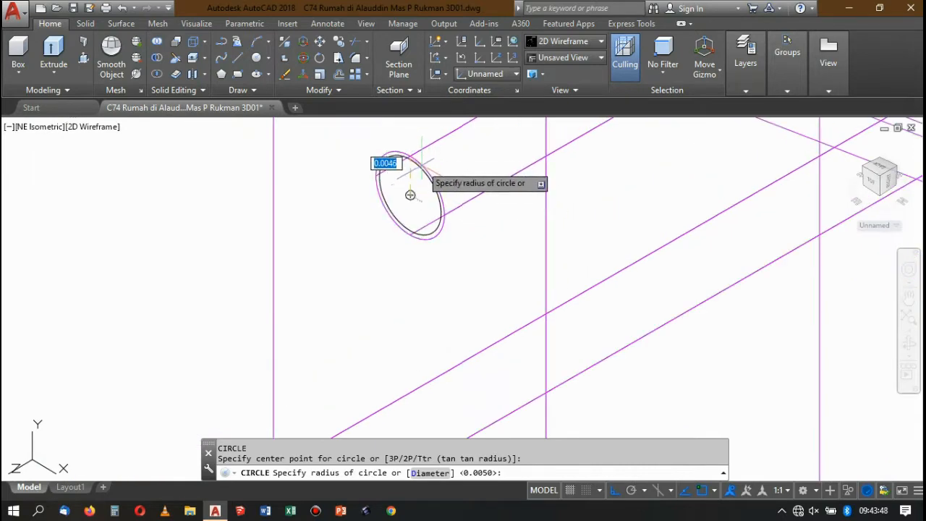
type("0.")
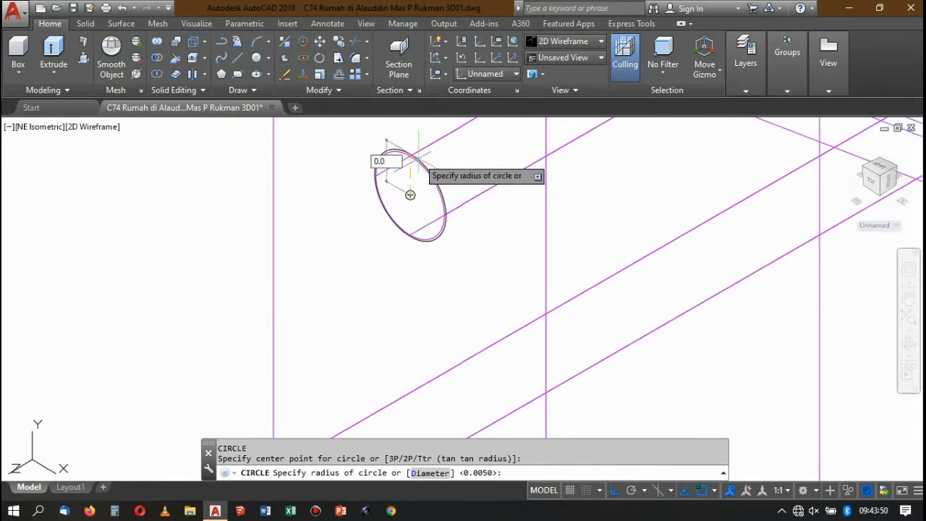
key("Return")
scroll(437, 182, "down", 2)
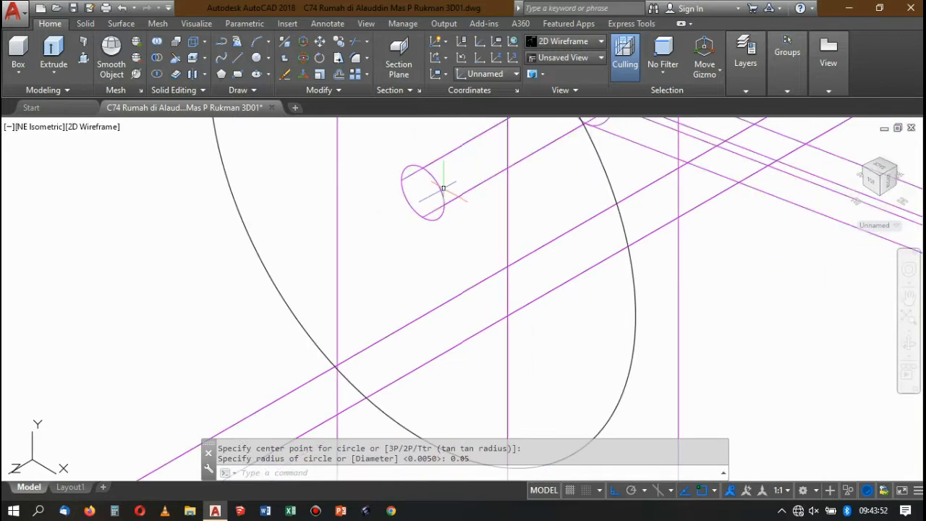
key("ctrl+z")
key("ctrl+z")
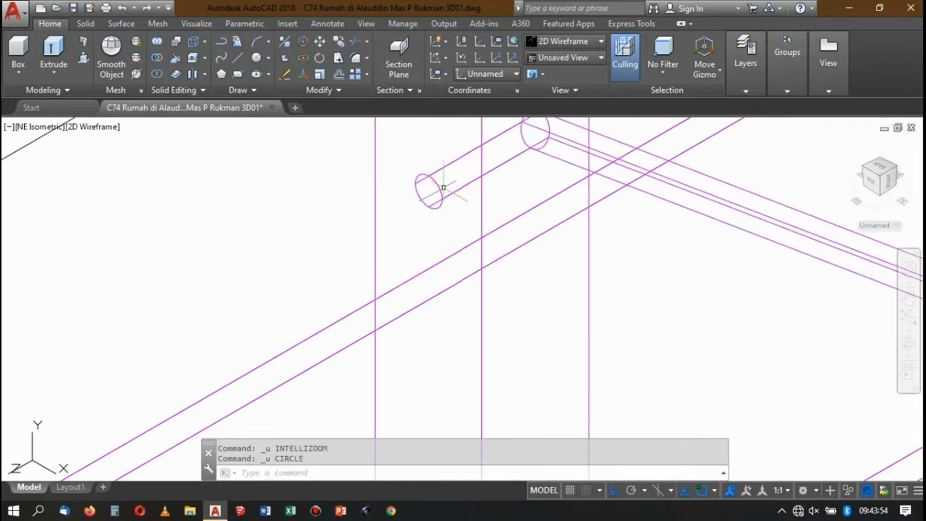
Draw a circle of radius 0.005 centred on the round end of the highest bar below the handrail.
key("Return")
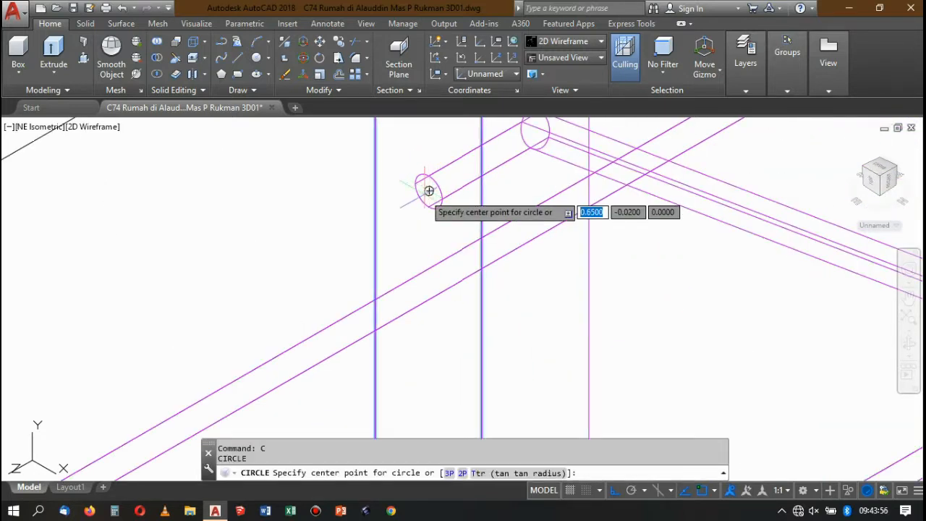
left_click(428, 193)
scroll(428, 192, "up", 3)
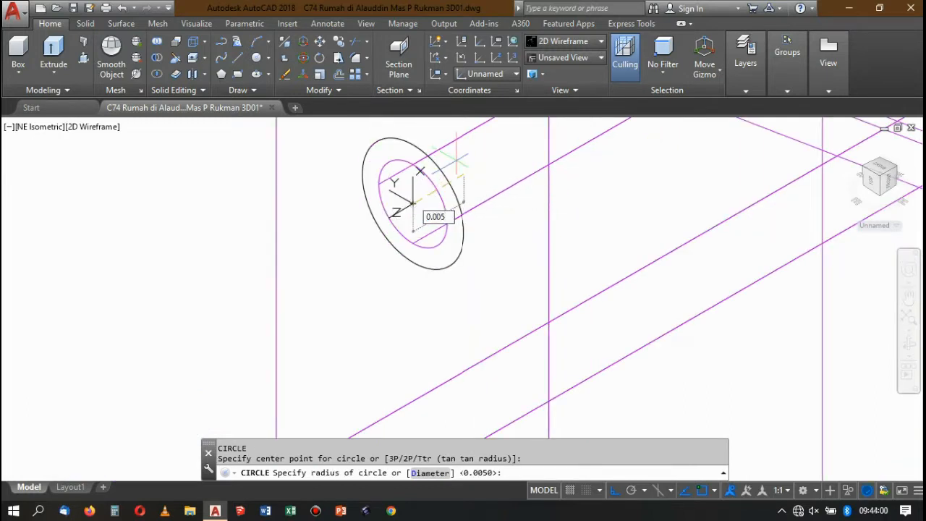
key("Return")
Extrude the circle as a solid bar up to the far end of the handrail extension at the landing post.
left_click(443, 174)
scroll(434, 121, "down", 5)
scroll(434, 121, "up", 3)
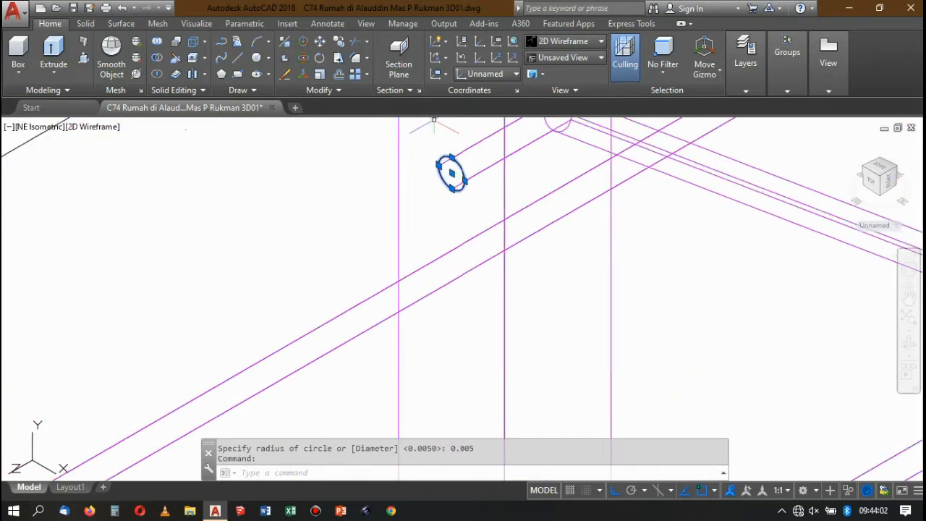
scroll(435, 120, "up", 2)
left_click(53, 50)
scroll(434, 253, "down", 4)
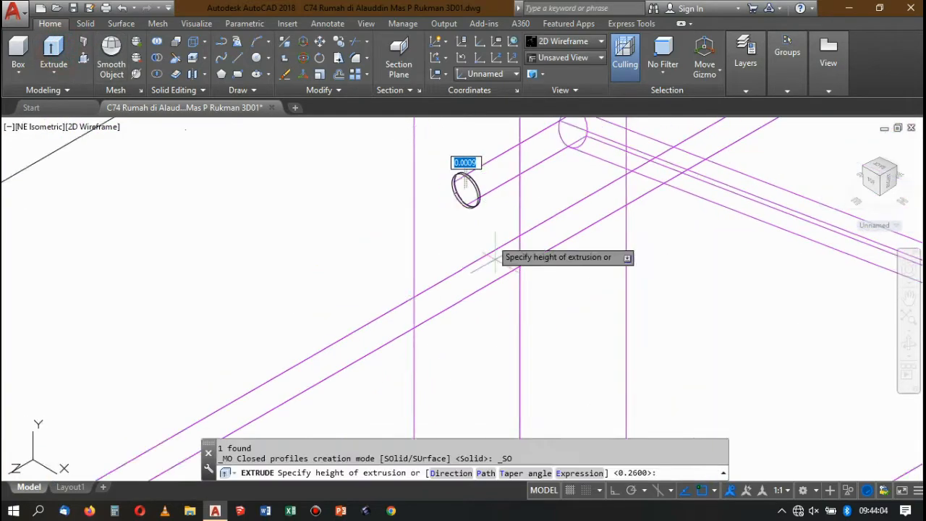
scroll(348, 242, "up", 2)
left_click(302, 231)
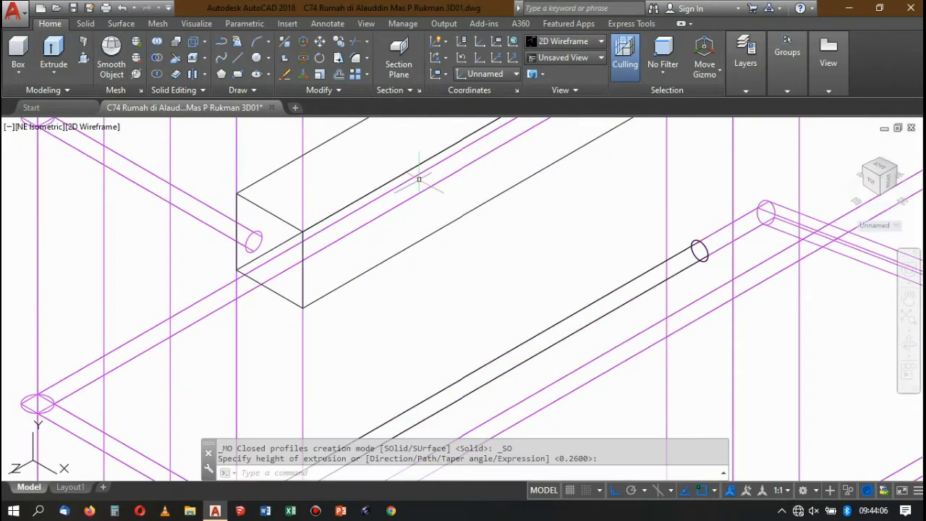
Copy the new round bar from the centre of its end down to the round end of the next bar below.
scroll(437, 184, "down", 8)
scroll(466, 206, "up", 4)
left_click(480, 185)
scroll(449, 173, "down", 6)
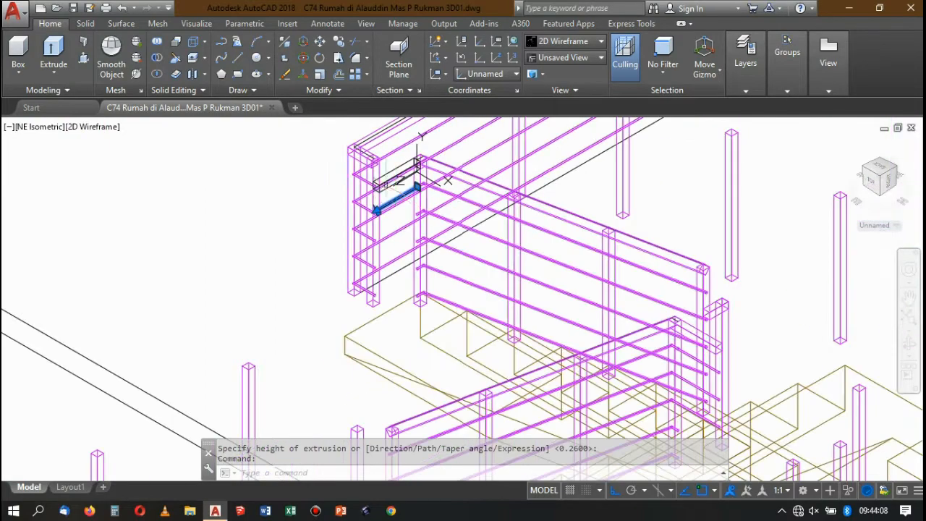
left_click(339, 41)
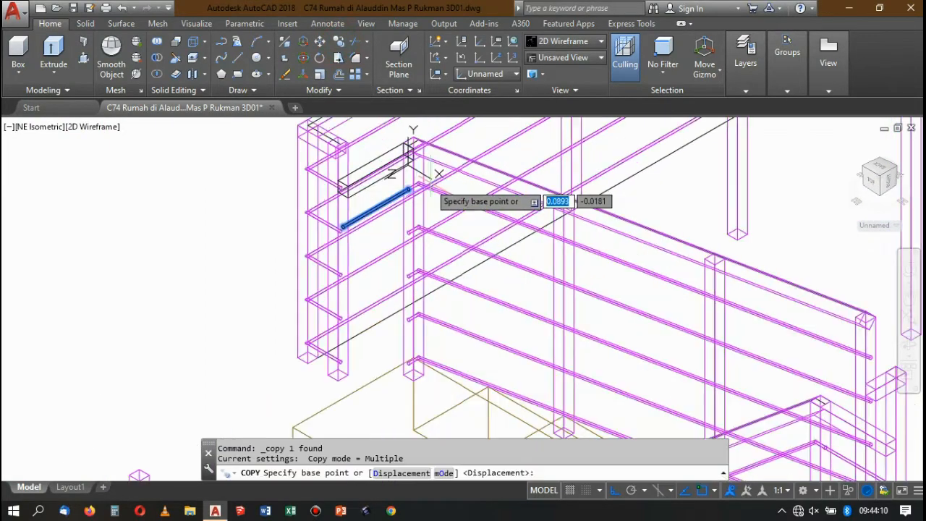
scroll(409, 201, "up", 8)
left_click(415, 204)
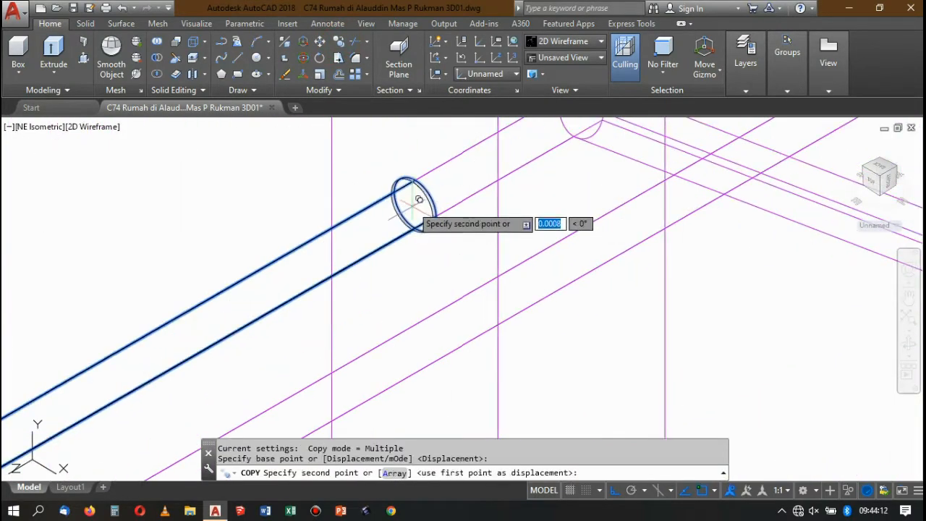
scroll(405, 201, "down", 5)
scroll(431, 310, "up", 5)
scroll(431, 310, "down", 2)
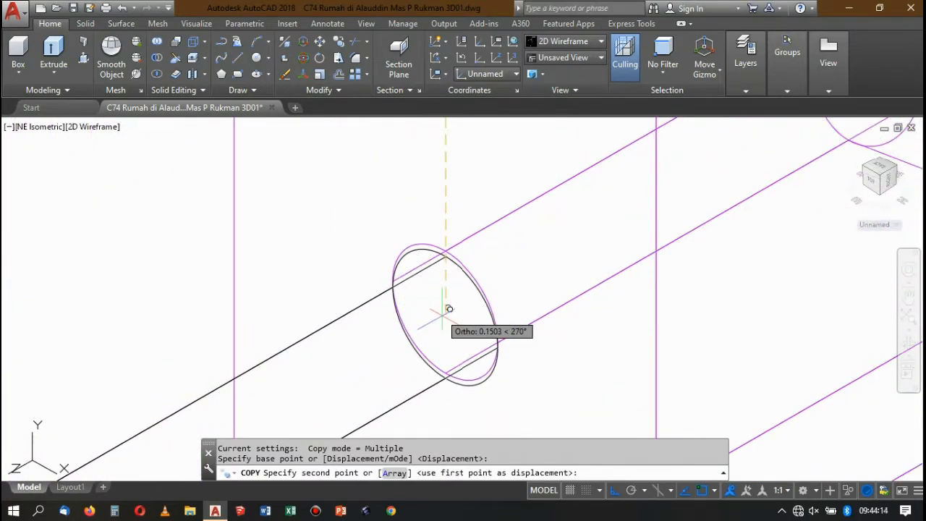
left_click(450, 307)
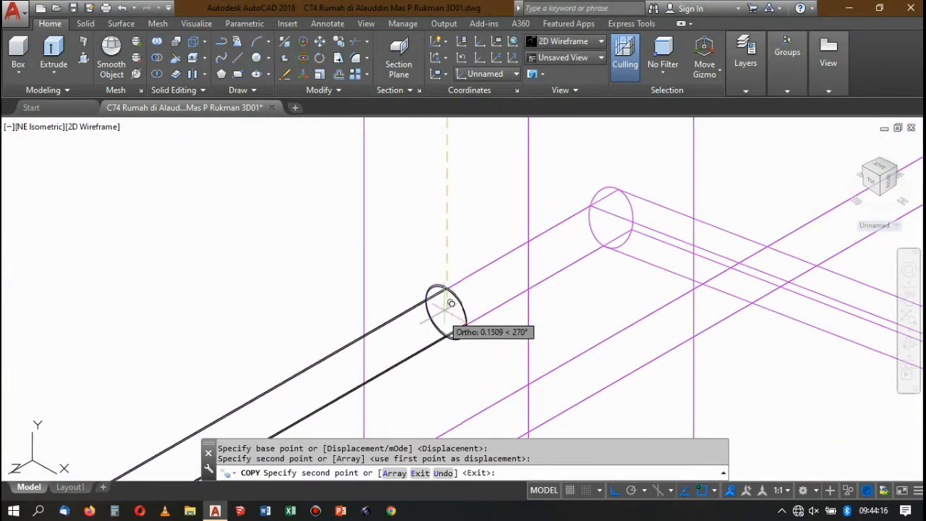
Place another copy of the bar at the round end of the following lower bar and finish copying.
scroll(448, 305, "down", 4)
scroll(418, 226, "up", 5)
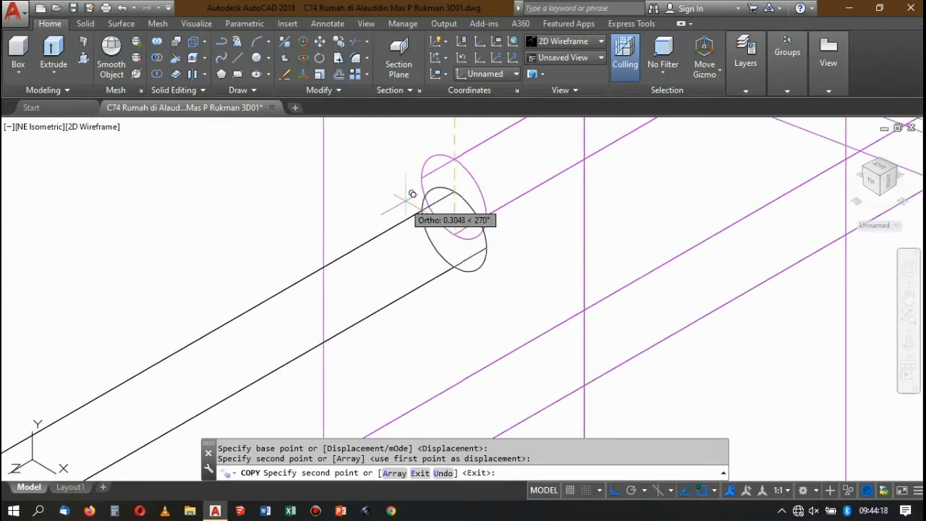
left_click(450, 196)
scroll(434, 187, "down", 6)
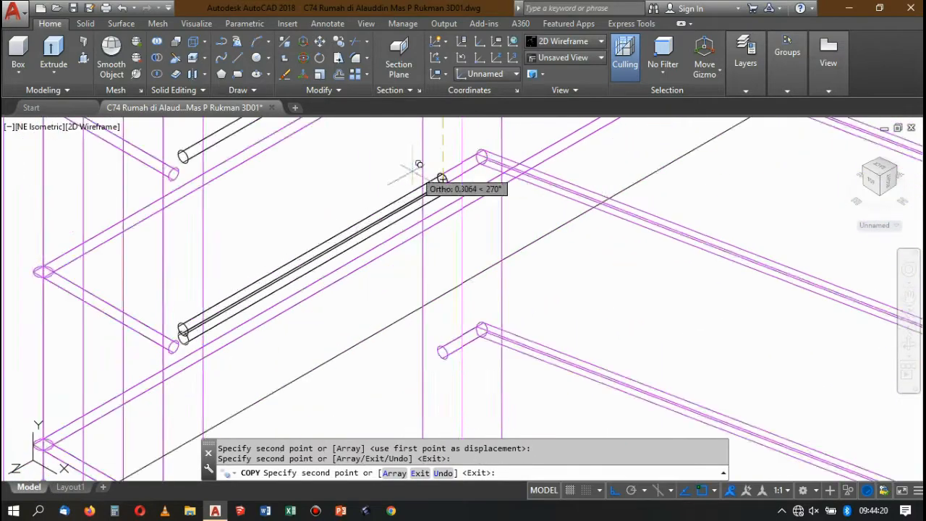
scroll(416, 202, "up", 3)
scroll(391, 220, "up", 4)
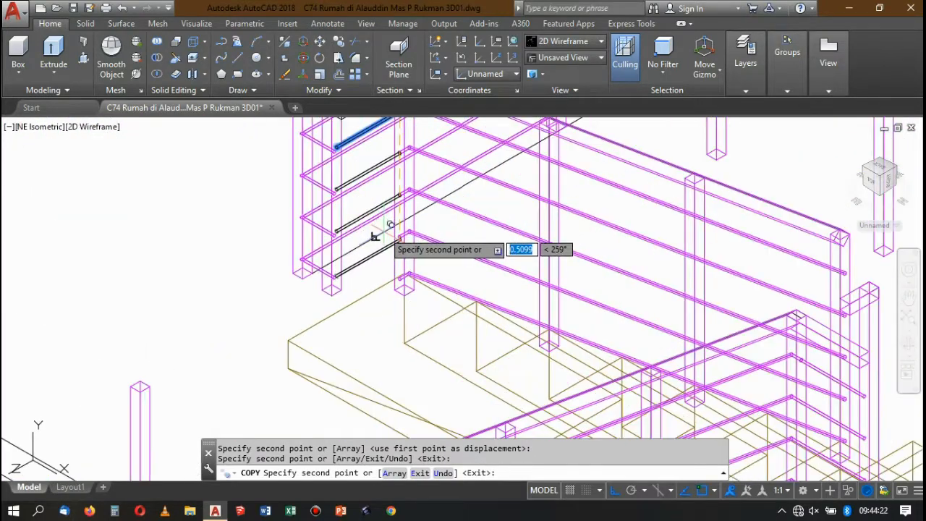
key("Return")
Display the model in the Conceptual visual style and examine the new bars beside the sloping railing's end post.
scroll(399, 176, "down", 6)
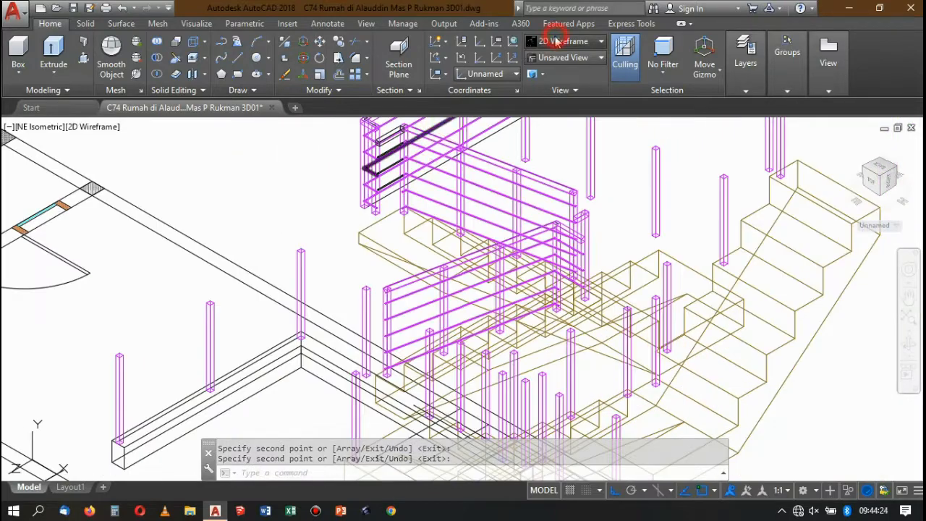
left_click(556, 42)
left_click(724, 71)
scroll(388, 192, "up", 5)
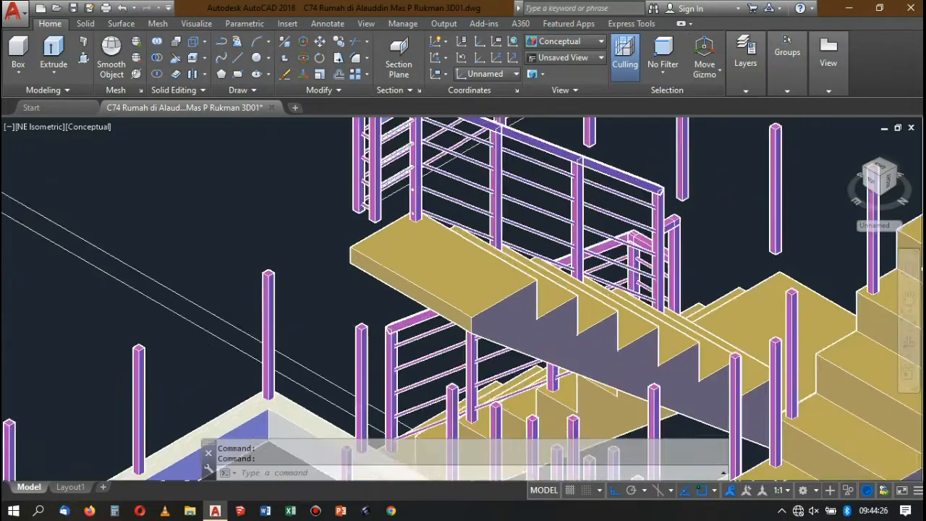
scroll(427, 184, "down", 4)
scroll(427, 184, "up", 6)
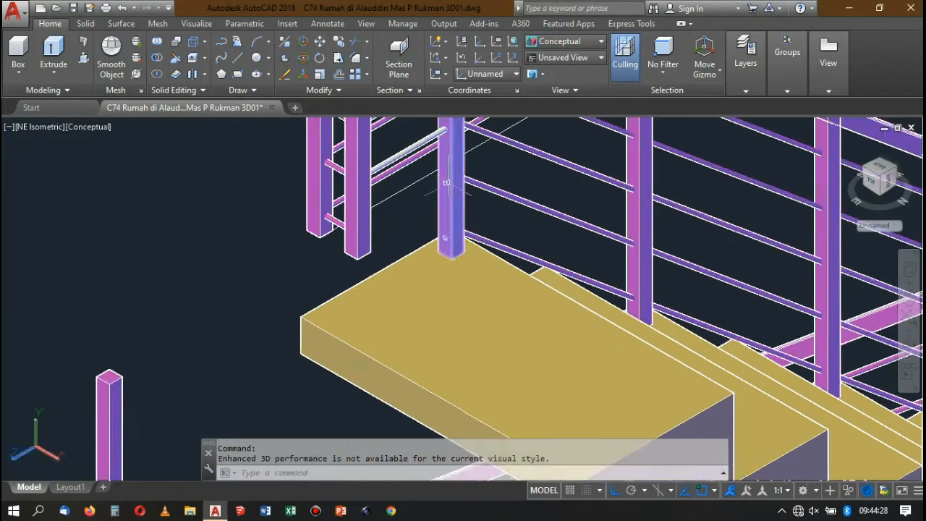
scroll(427, 185, "down", 1)
scroll(439, 185, "down", 4)
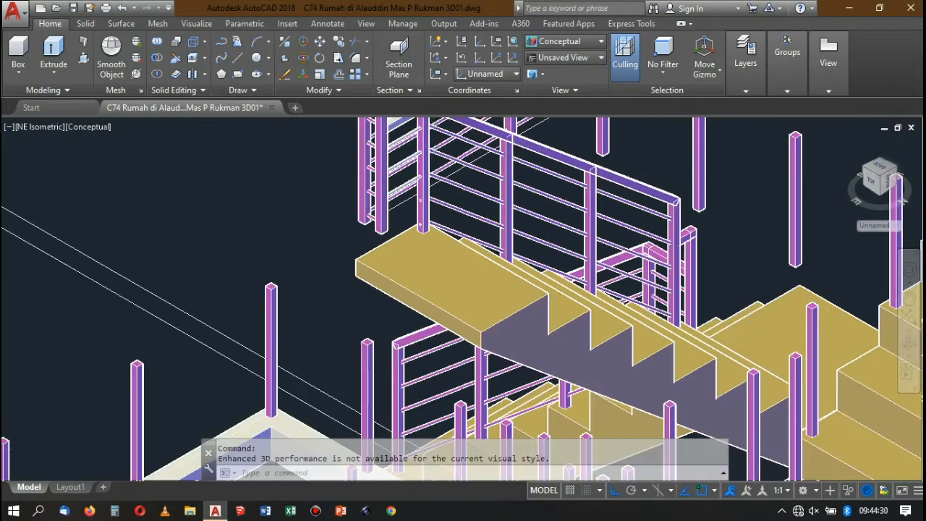
scroll(416, 150, "up", 3)
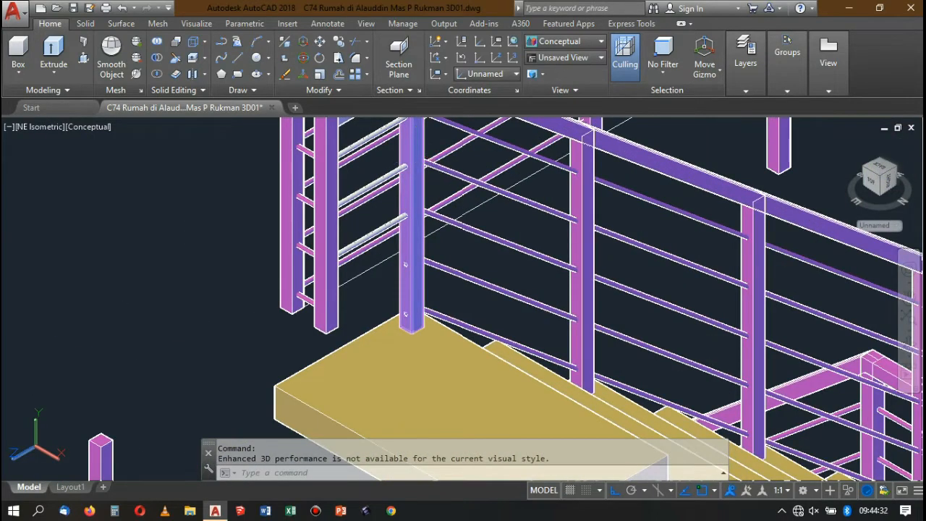
Match the properties of the new handrail extension and its round bars to the magenta railing post.
type("ma")
key("Return")
left_click(415, 152)
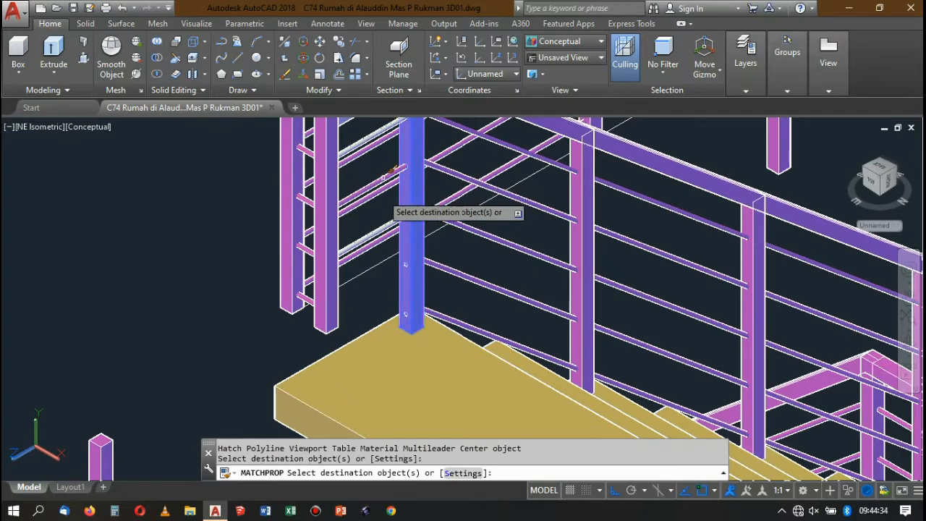
scroll(394, 233, "down", 4)
scroll(397, 195, "up", 5)
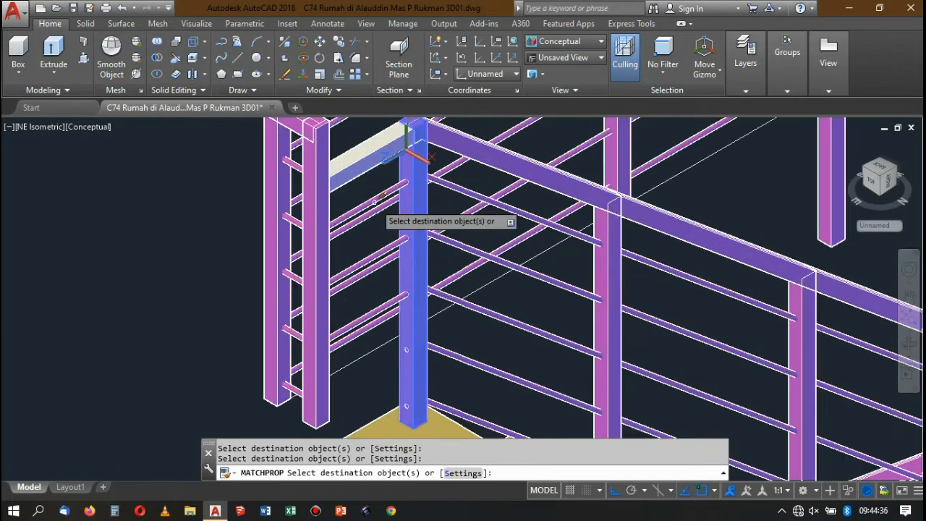
scroll(391, 166, "down", 1)
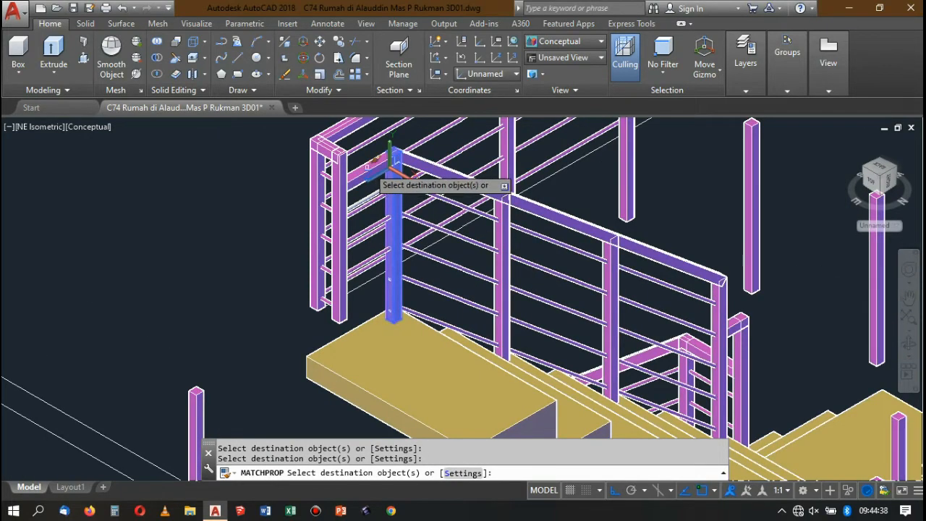
scroll(391, 166, "down", 3)
scroll(383, 192, "up", 6)
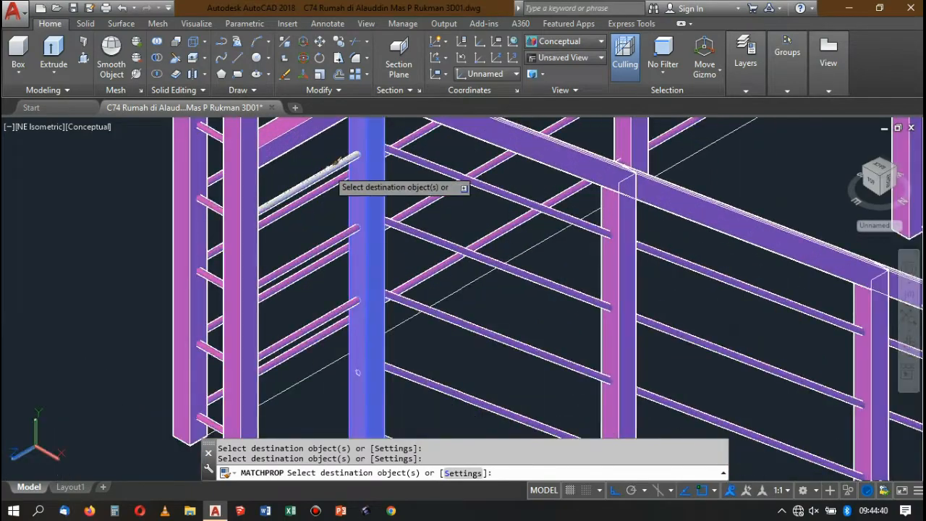
scroll(340, 188, "down", 7)
key("Return")
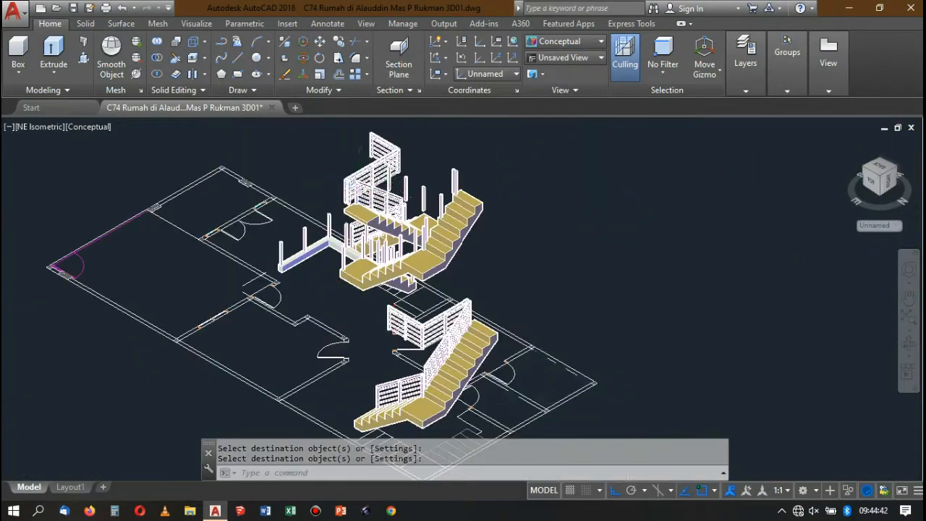
Examine the lower staircase's railings where the short lower section meets the long sloping section.
scroll(410, 151, "up", 3)
scroll(410, 151, "up", 2)
scroll(383, 188, "down", 5)
scroll(377, 318, "up", 4)
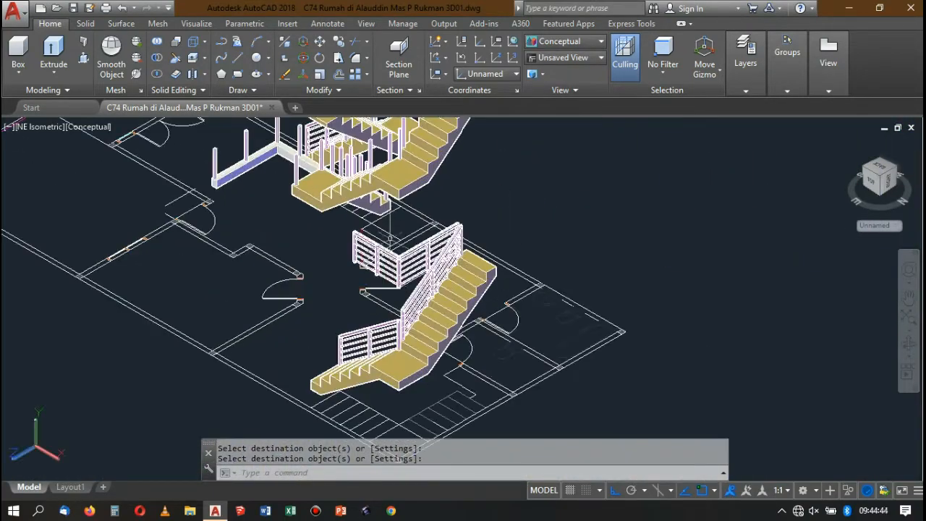
scroll(416, 324, "up", 3)
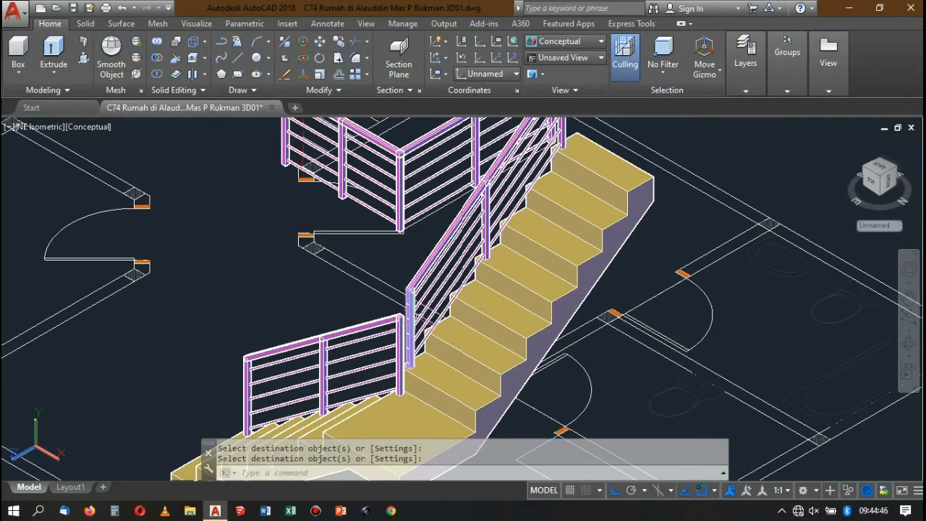
scroll(420, 290, "down", 5)
scroll(420, 282, "up", 3)
scroll(438, 273, "down", 2)
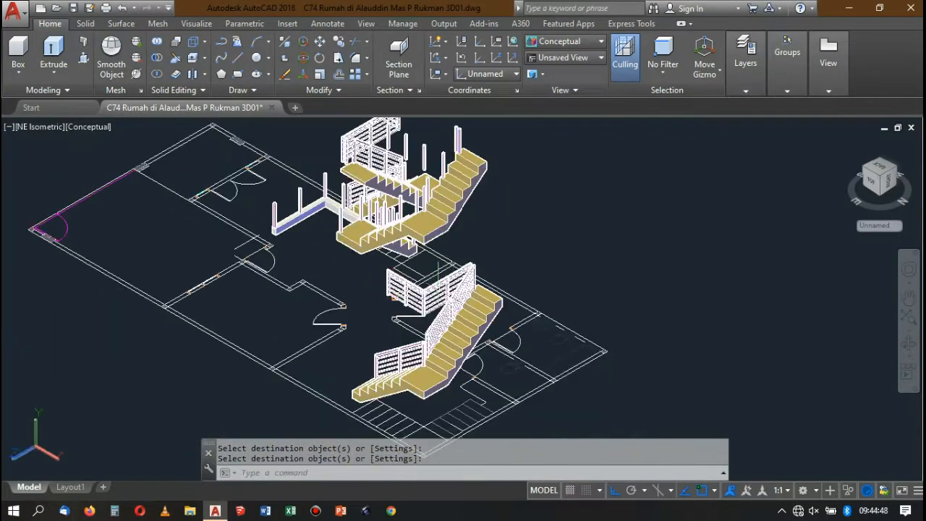
scroll(436, 269, "up", 7)
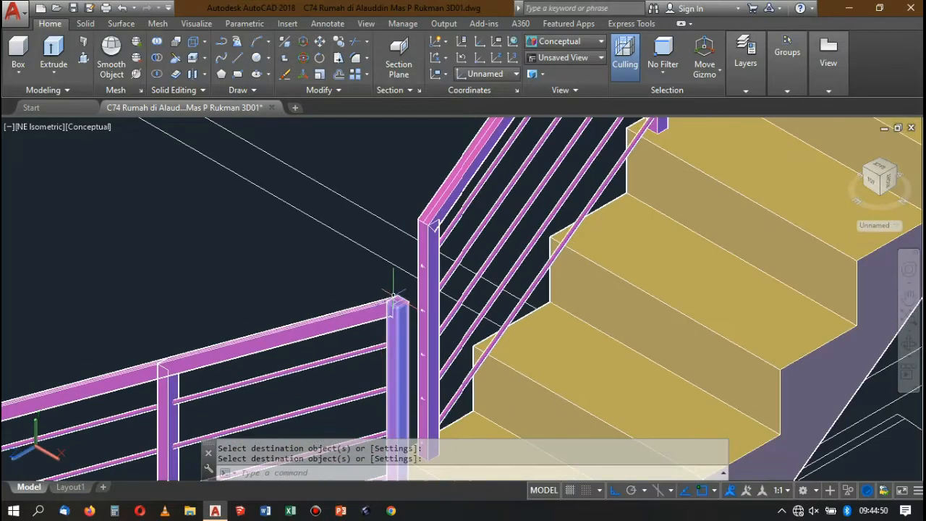
scroll(393, 297, "up", 9)
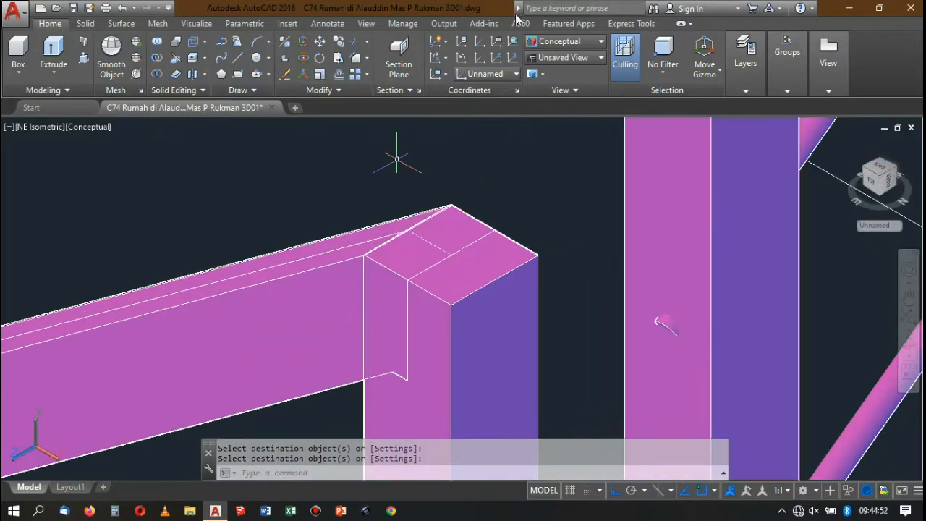
Switch to 2D Wireframe and draw a 0.04 by 0.04 square from the top corner of the short lower railing's end post.
left_click(544, 40)
left_click(553, 130)
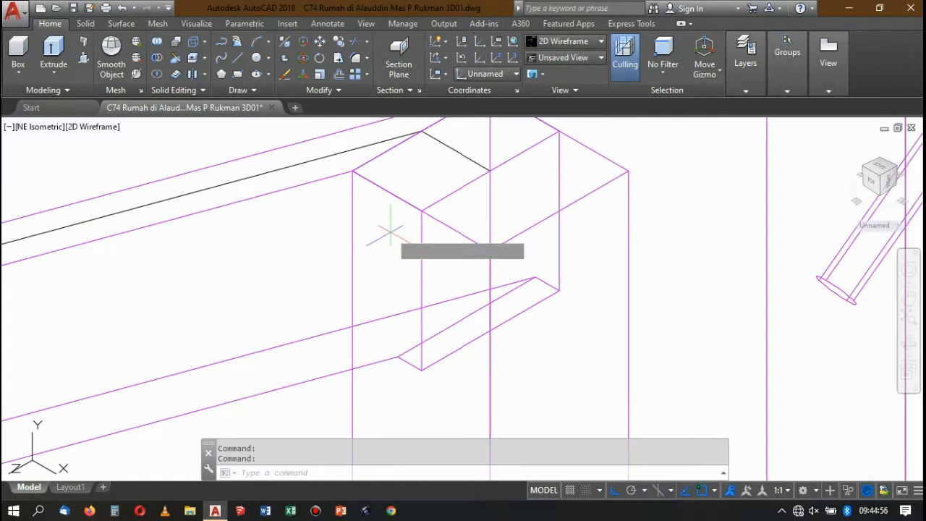
type("rec")
key("Return")
left_click(353, 172)
scroll(436, 230, "down", 3)
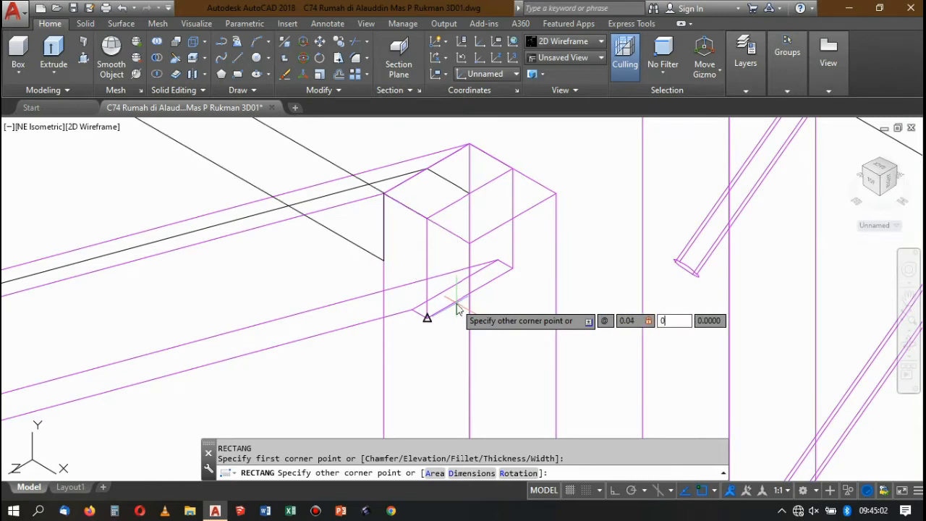
key("Return")
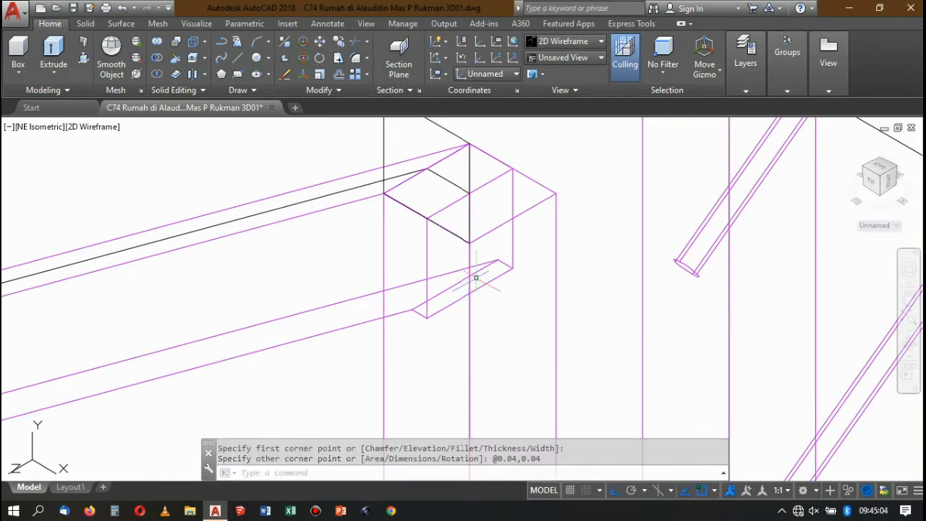
Move the square straight down so its upper corner meets the top corner of the end post.
scroll(490, 203, "down", 4)
scroll(462, 179, "up", 2)
left_click(451, 170)
left_click(433, 136)
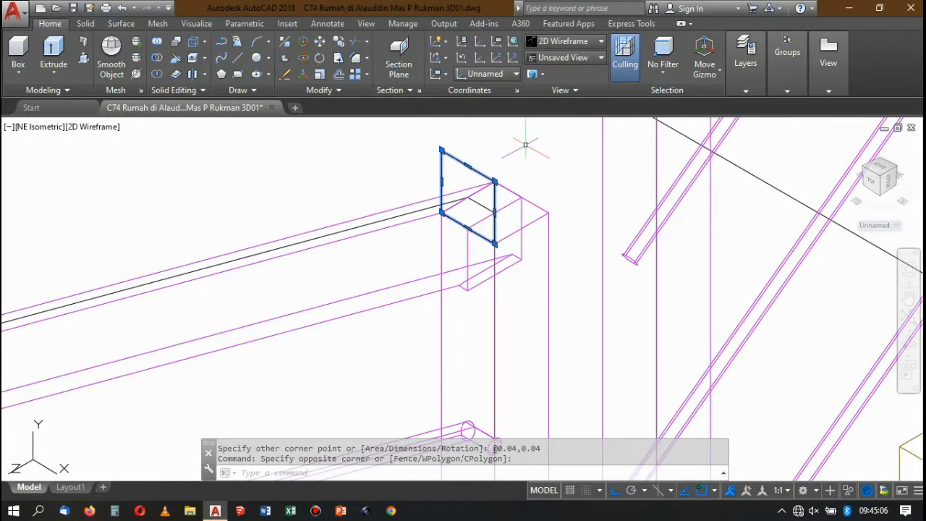
key("Return")
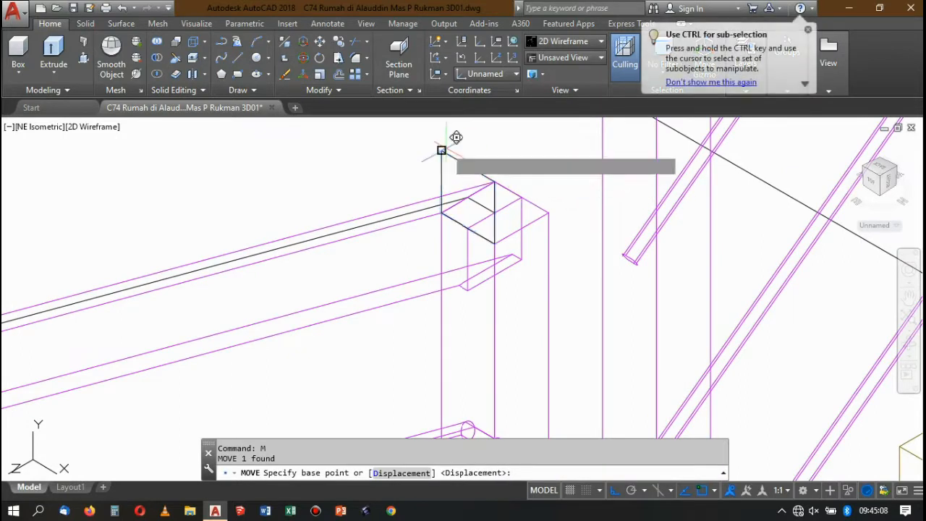
left_click(442, 150)
left_click(443, 213)
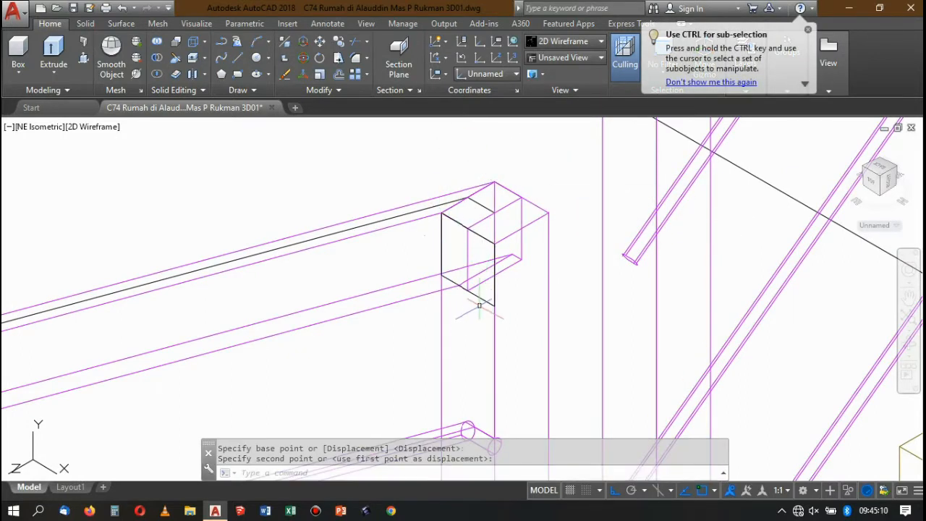
Extrude the square as a solid handrail piece reaching the first post of the adjacent sloping railing.
left_click(480, 303)
left_click(477, 297)
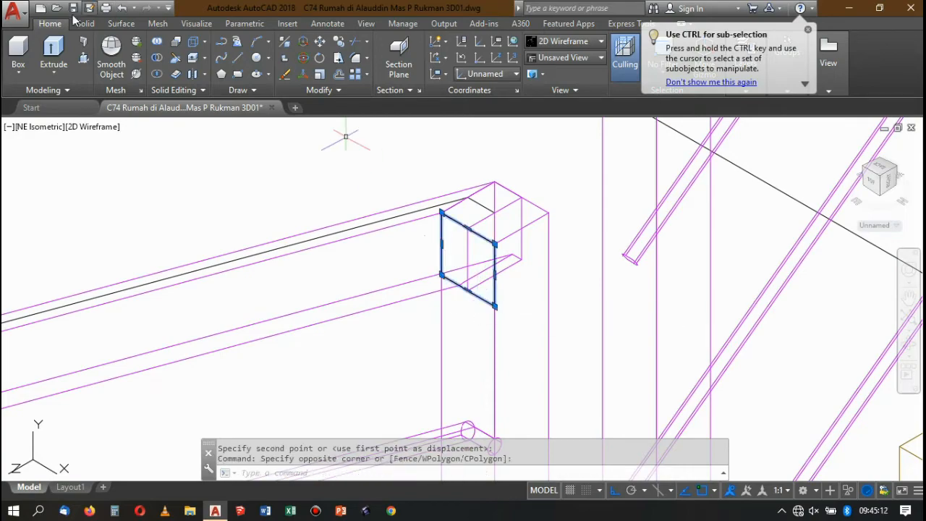
left_click(54, 45)
scroll(443, 267, "down", 6)
scroll(476, 193, "up", 8)
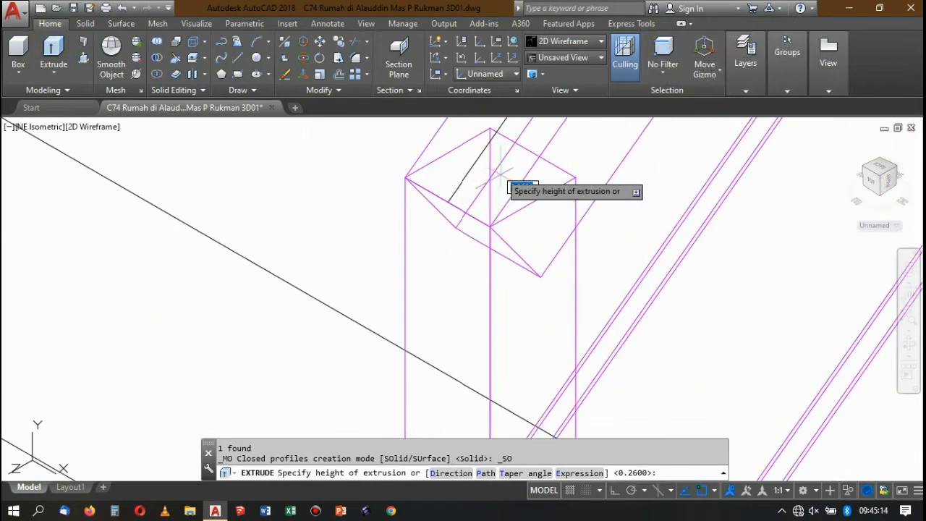
left_click(490, 225)
scroll(492, 212, "down", 8)
scroll(505, 226, "up", 2)
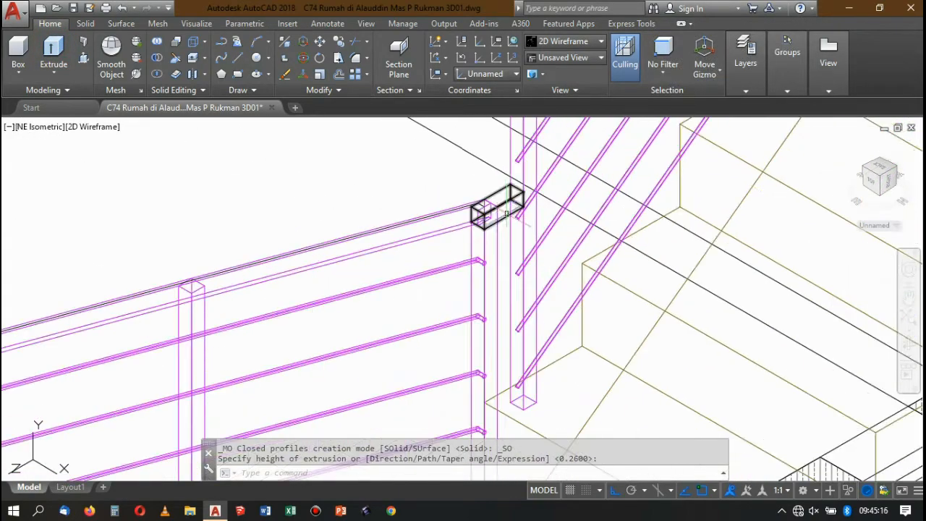
Match the properties of the new handrail connecting piece to the short lower railing's end post.
scroll(480, 196, "down", 2)
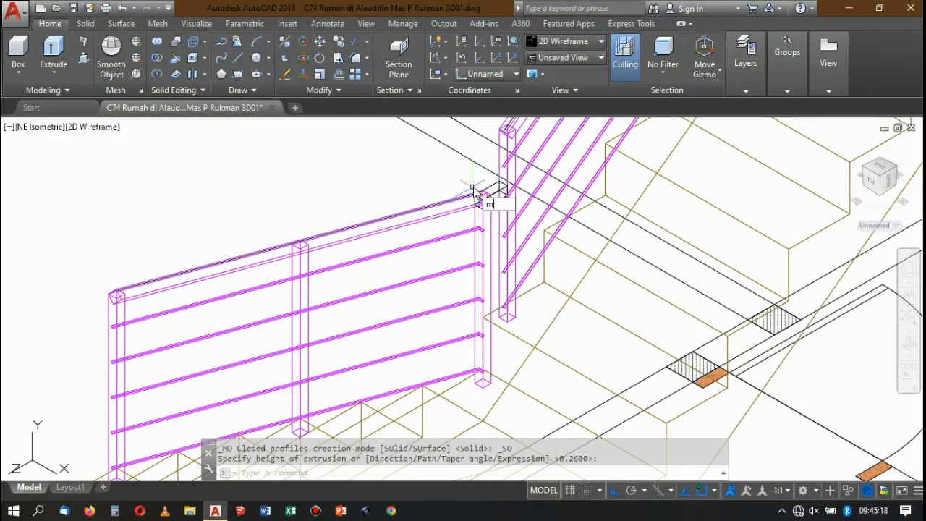
scroll(482, 199, "up", 3)
type("ma")
key("Return")
left_click(475, 242)
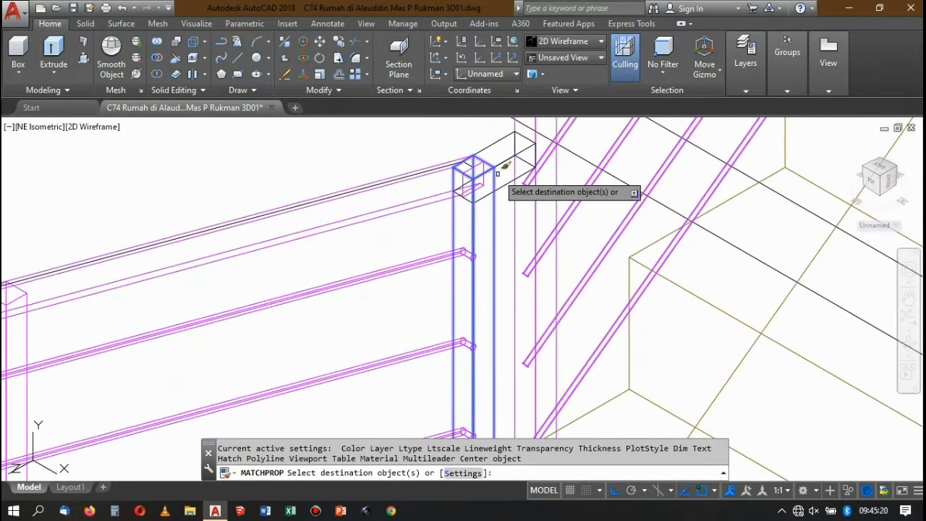
key("Return")
scroll(521, 170, "down", 5)
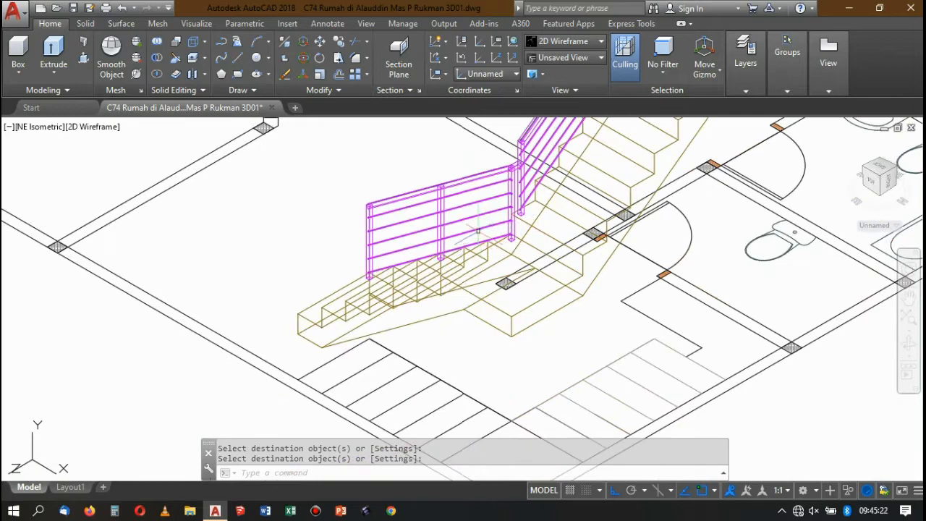
Inspect the connecting handrail piece between the lower railings and show the model in the Conceptual visual style.
scroll(503, 238, "up", 2)
scroll(492, 240, "down", 4)
scroll(471, 243, "up", 6)
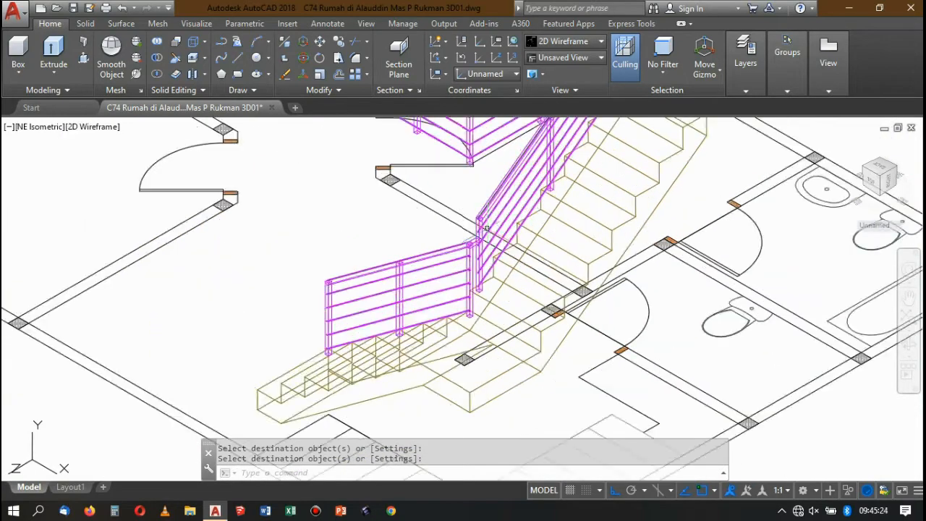
scroll(411, 313, "up", 2)
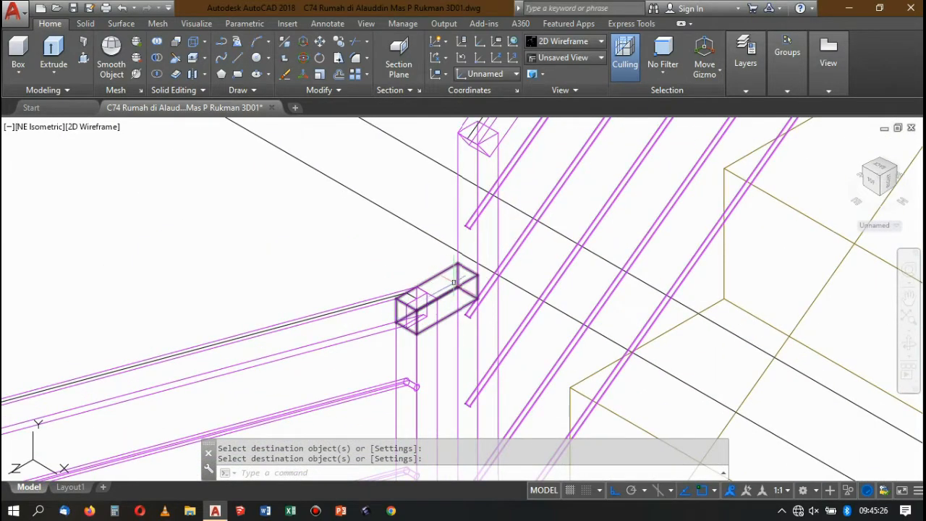
scroll(455, 282, "down", 3)
left_click(554, 44)
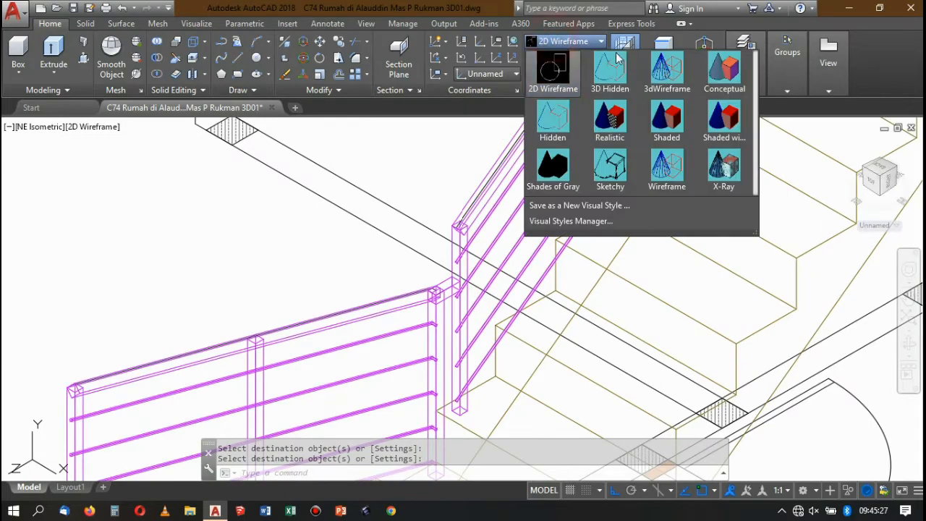
left_click(721, 70)
scroll(457, 319, "down", 4)
scroll(457, 319, "up", 7)
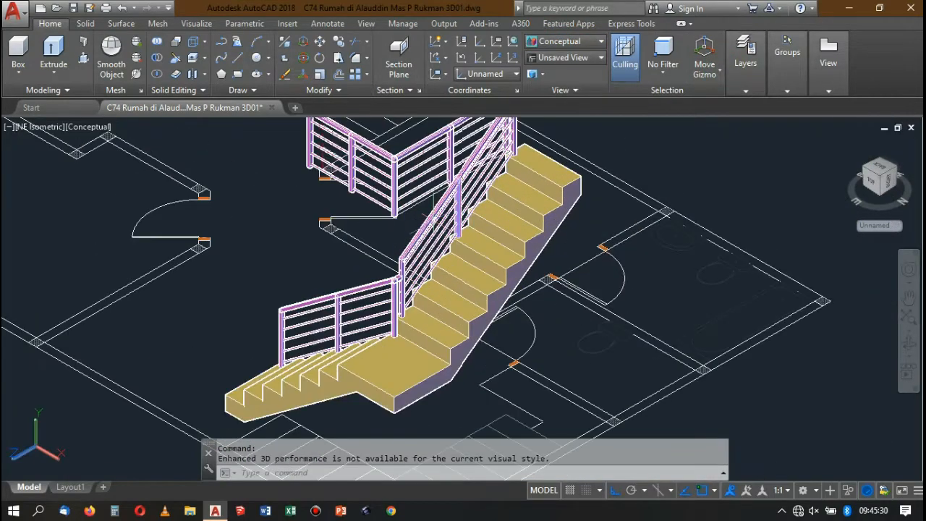
scroll(458, 326, "down", 6)
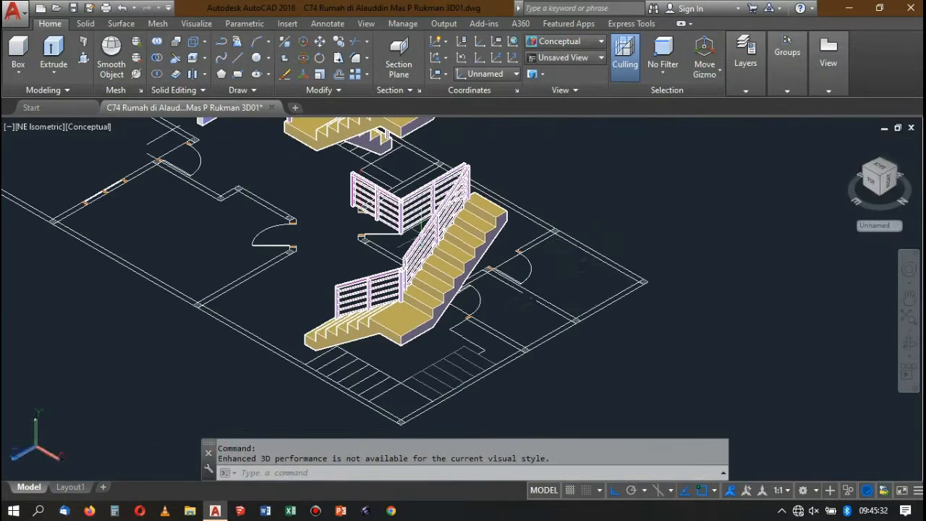
Examine the gap between the landing railing's end post and the upper end of the sloping railing.
scroll(476, 162, "up", 3)
scroll(470, 159, "up", 3)
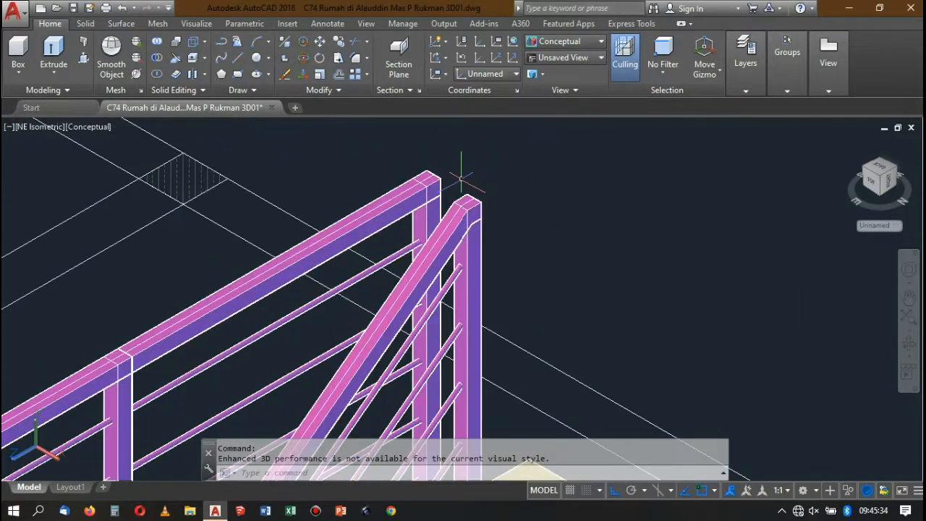
scroll(470, 160, "down", 3)
scroll(471, 159, "up", 1)
scroll(457, 186, "up", 2)
left_click(446, 198)
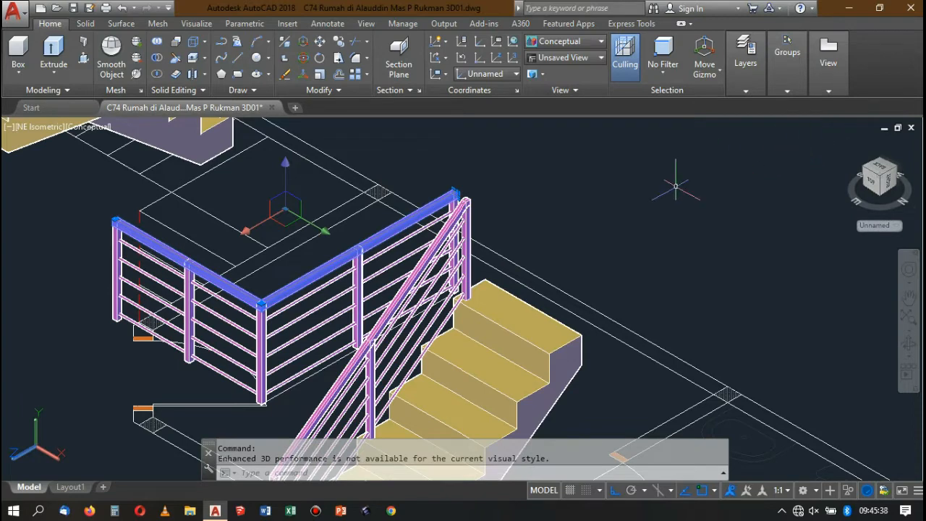
key("Escape")
scroll(500, 192, "up", 5)
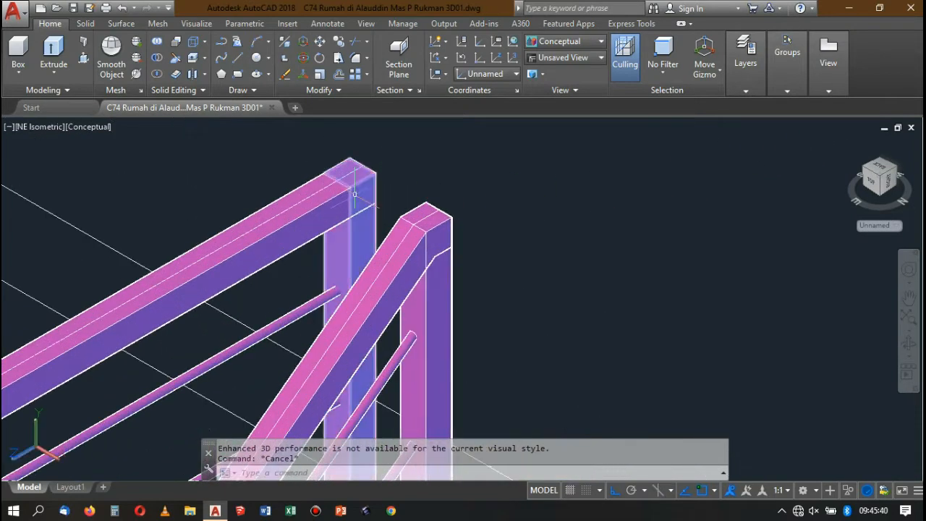
Align the UCS to the face of the landing railing's end post that faces the sloping railing.
type("r")
key("Escape")
type("u")
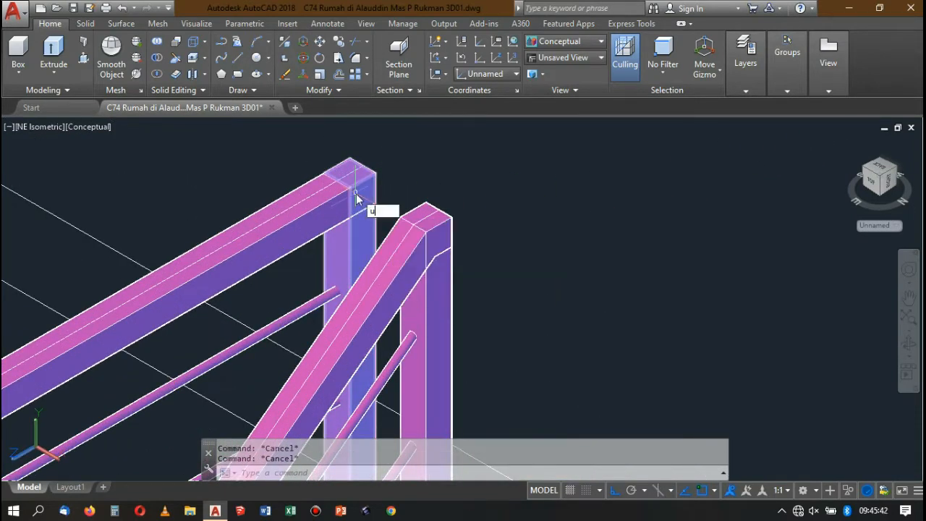
type("cs")
key("Return")
type("f")
key("Return")
scroll(366, 187, "up", 3)
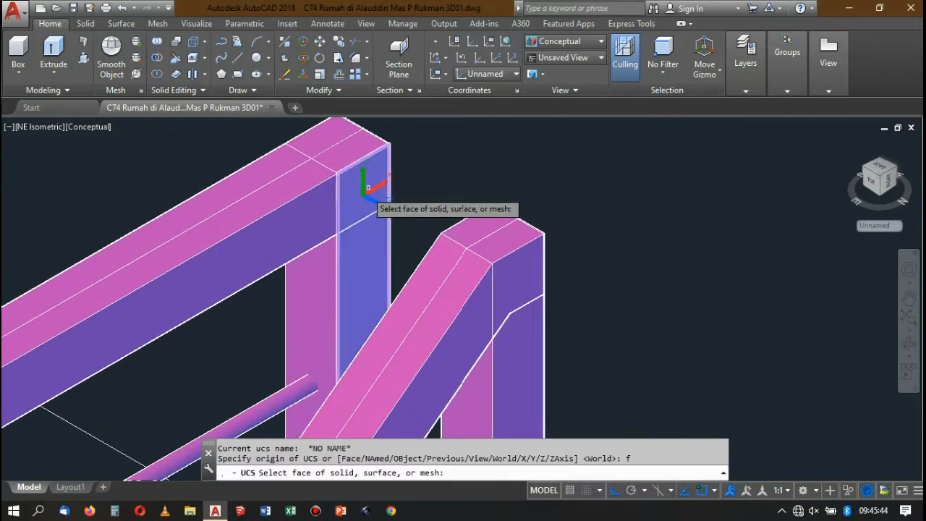
left_click(367, 188)
key("Return")
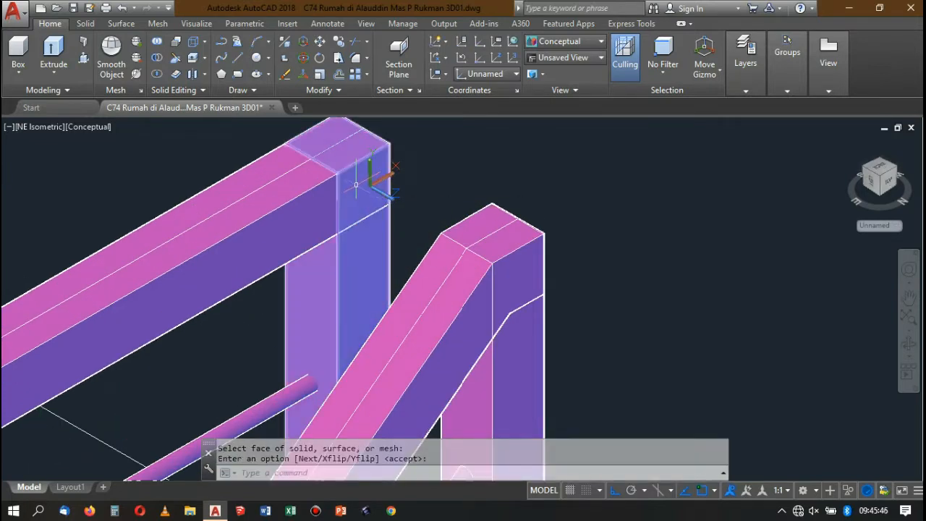
Draw a 0.04 by 0.04 square from the top corner of the landing railing's end post.
type("rec")
key("Return")
left_click(390, 146)
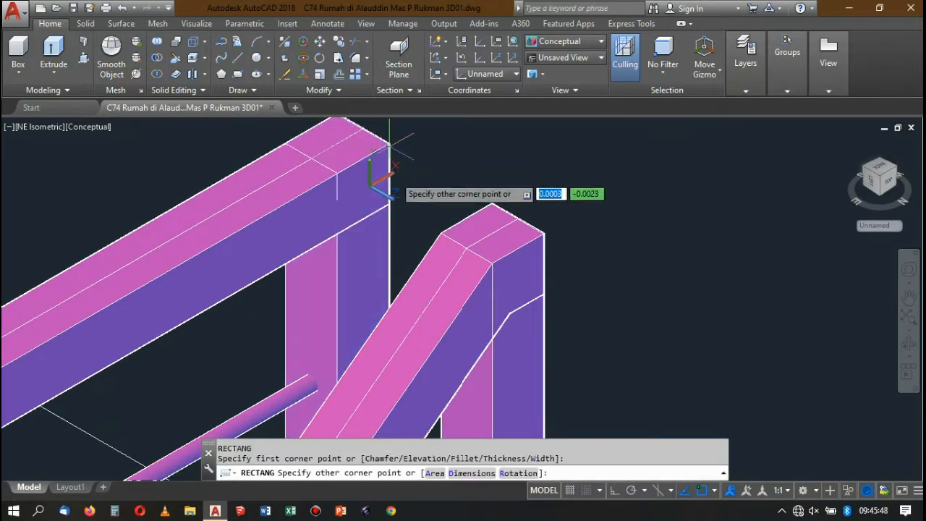
scroll(390, 147, "down", 3)
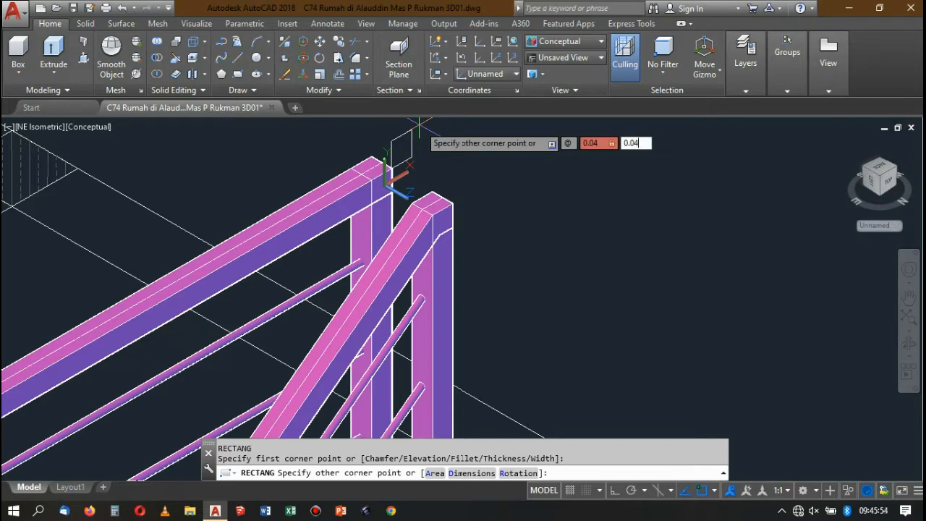
key("Return")
scroll(422, 128, "up", 2)
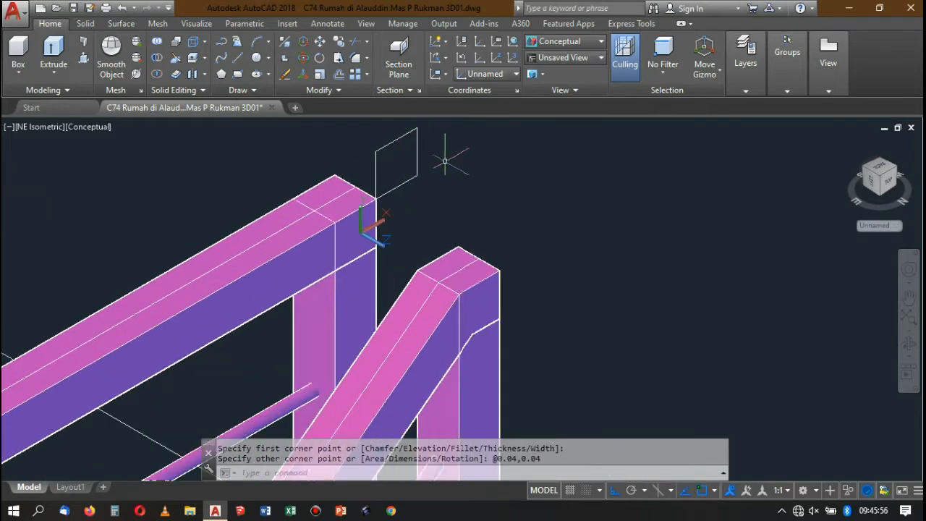
Move the square down by its upper corner onto the top corner of the landing railing's end post.
left_click(407, 134)
scroll(442, 152, "down", 3)
scroll(450, 128, "up", 2)
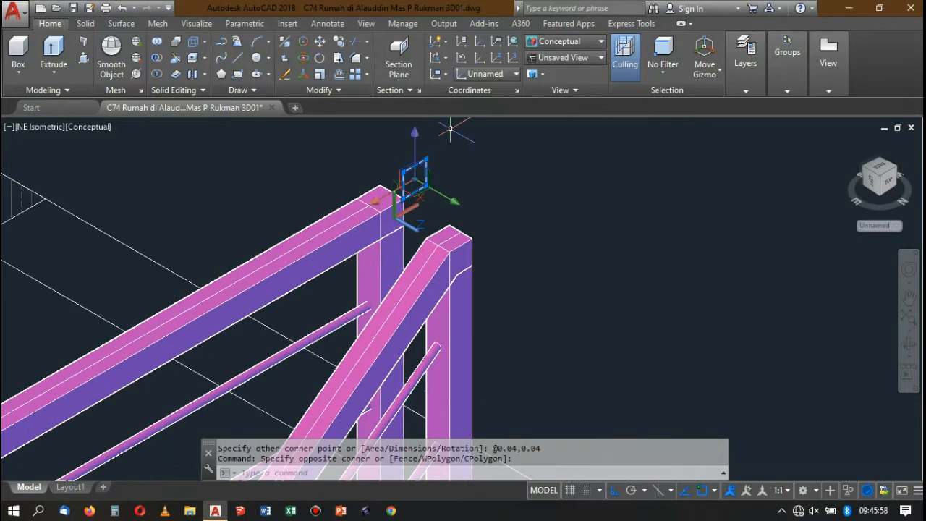
type("m")
key("Return")
left_click(424, 160)
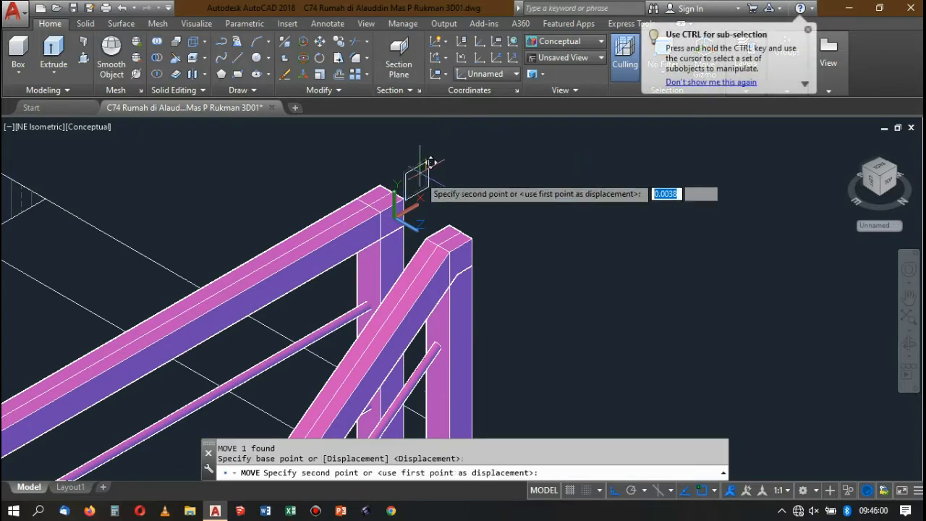
scroll(406, 192, "up", 2)
left_click(402, 176)
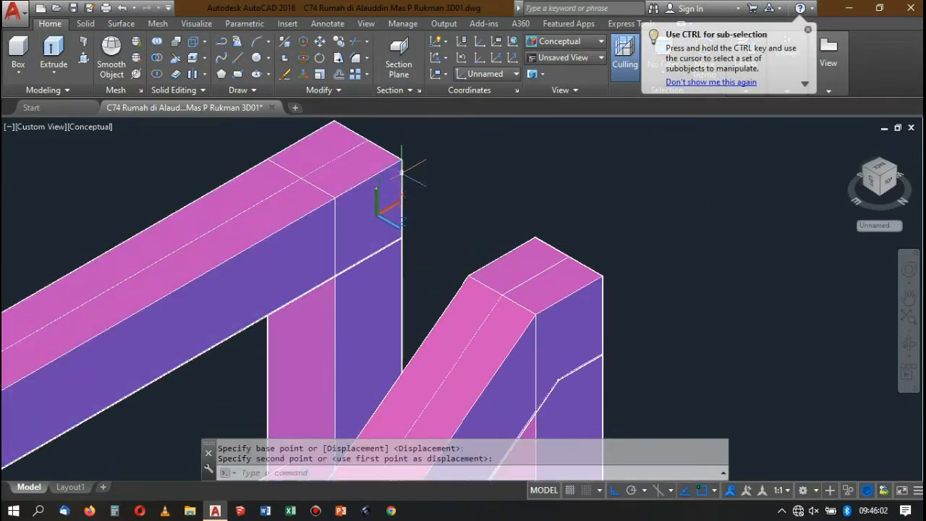
Switch to 2D Wireframe and extrude the square as a solid reaching the top post of the sloping railing.
left_click(548, 41)
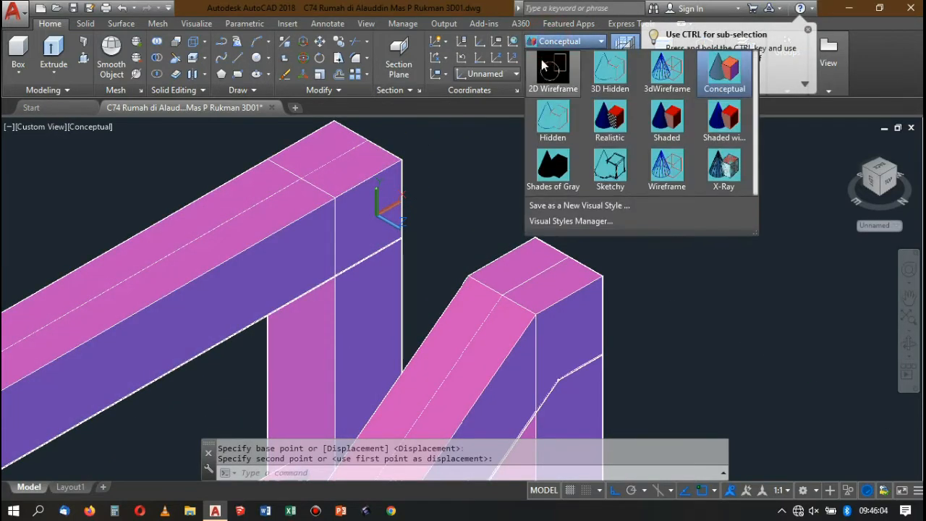
left_click(543, 95)
left_click(400, 168)
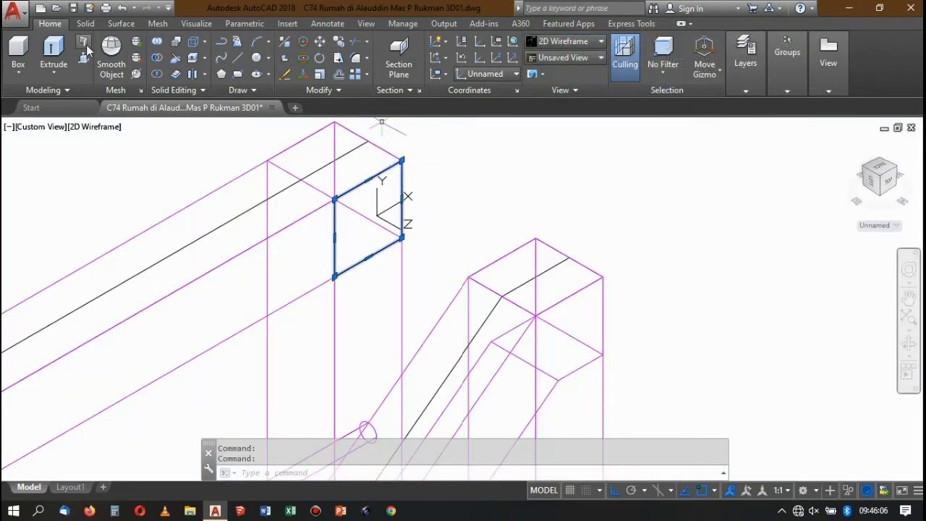
left_click(53, 49)
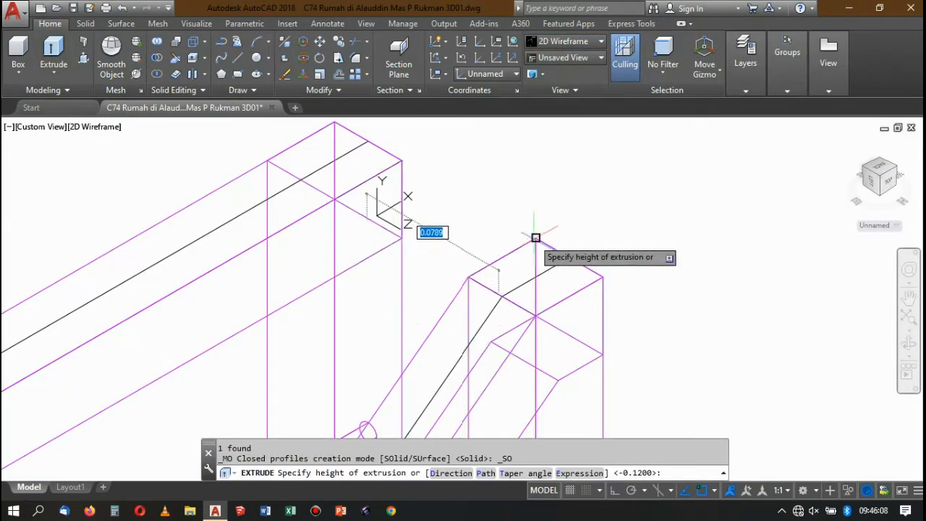
scroll(508, 215, "down", 4)
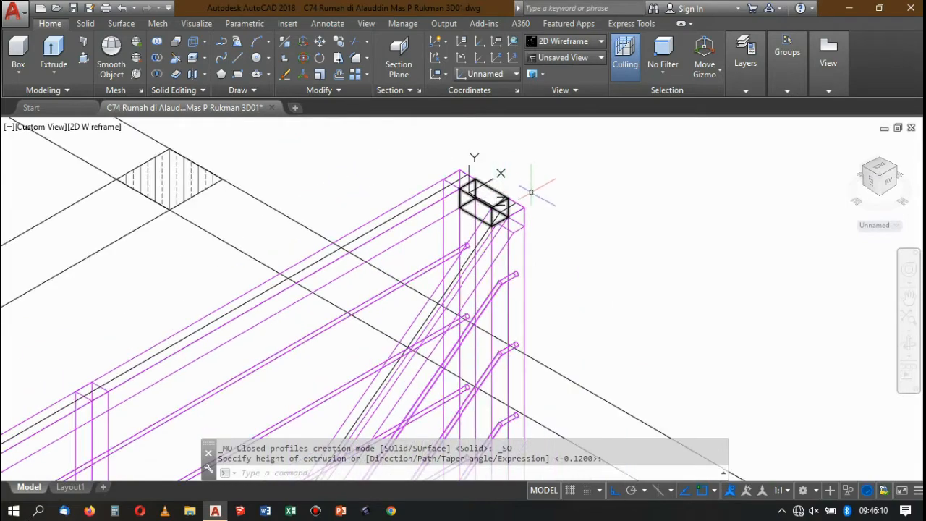
Match the properties of the new connecting piece at the landing to the sloping railing's handrail.
type("a")
key("Return")
left_click(517, 210)
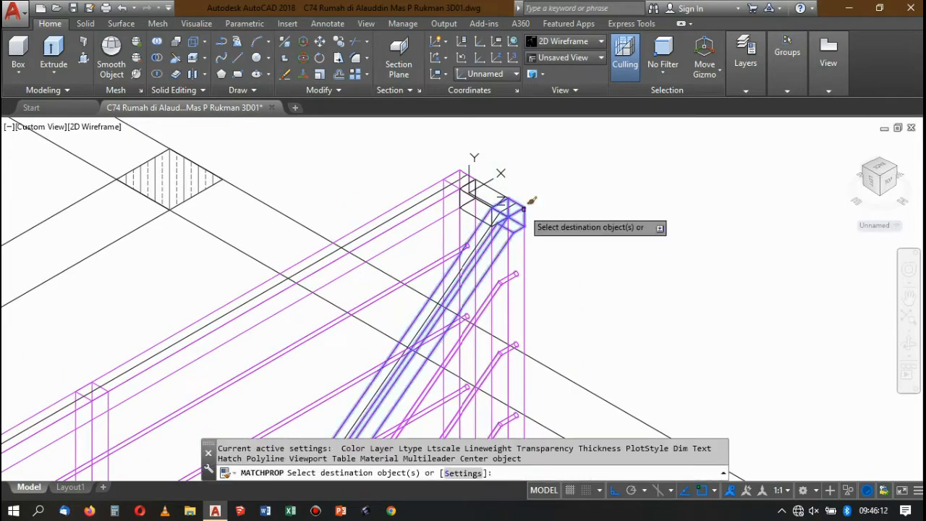
scroll(499, 202, "up", 4)
left_click(513, 174)
left_click(485, 200)
scroll(517, 160, "down", 4)
key("Return")
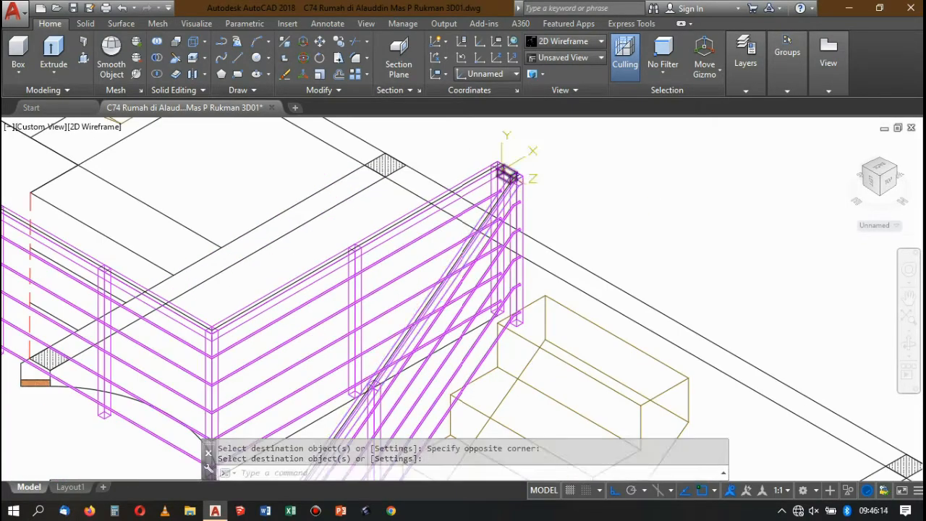
Show the joined landing and sloping railings in the Conceptual visual style.
scroll(508, 173, "up", 2)
scroll(502, 180, "down", 2)
left_click(585, 45)
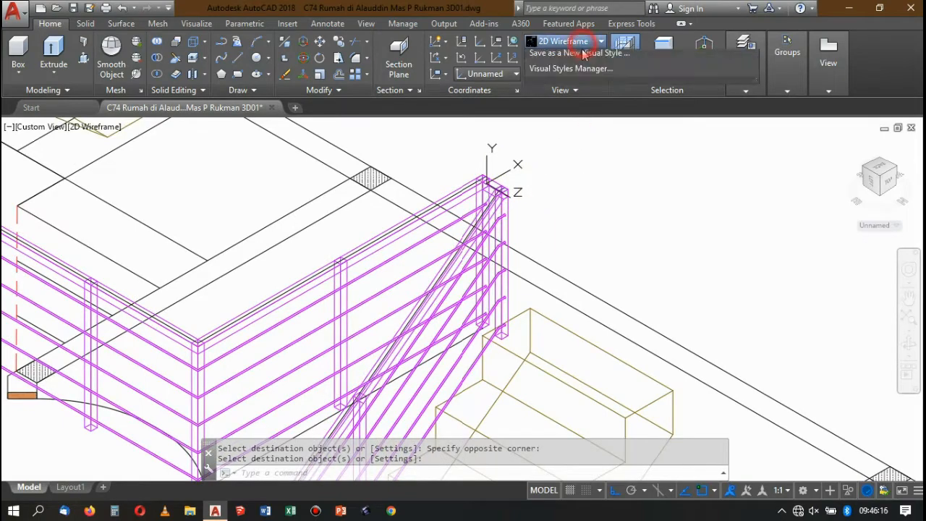
left_click(723, 69)
scroll(458, 229, "down", 7)
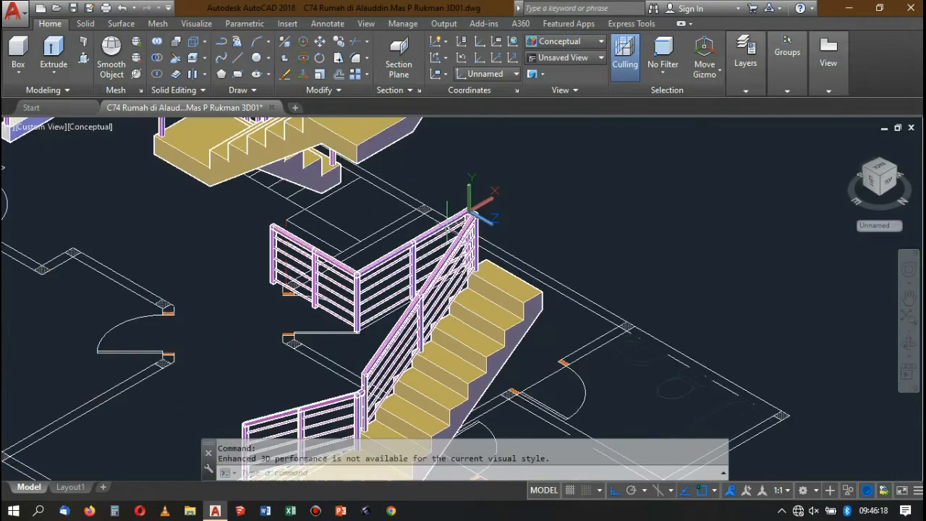
Examine the upper-floor staircases for finished railings and for posts that still lack handrails and bars.
scroll(462, 230, "up", 2)
scroll(384, 217, "up", 6)
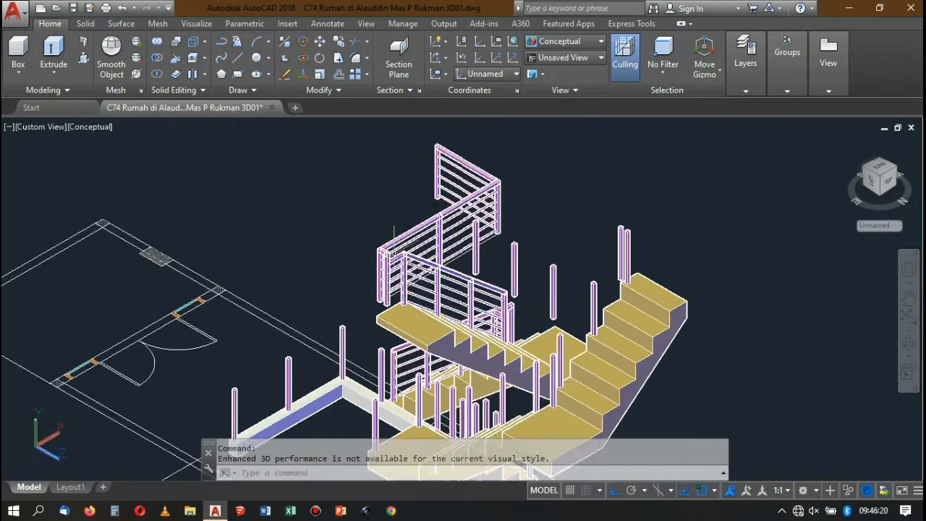
scroll(387, 215, "down", 7)
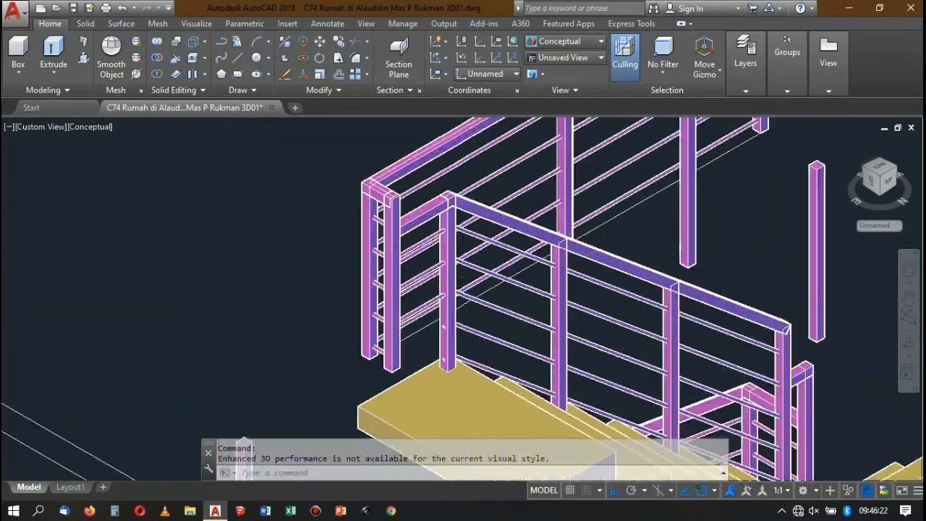
scroll(390, 215, "up", 3)
scroll(405, 217, "down", 5)
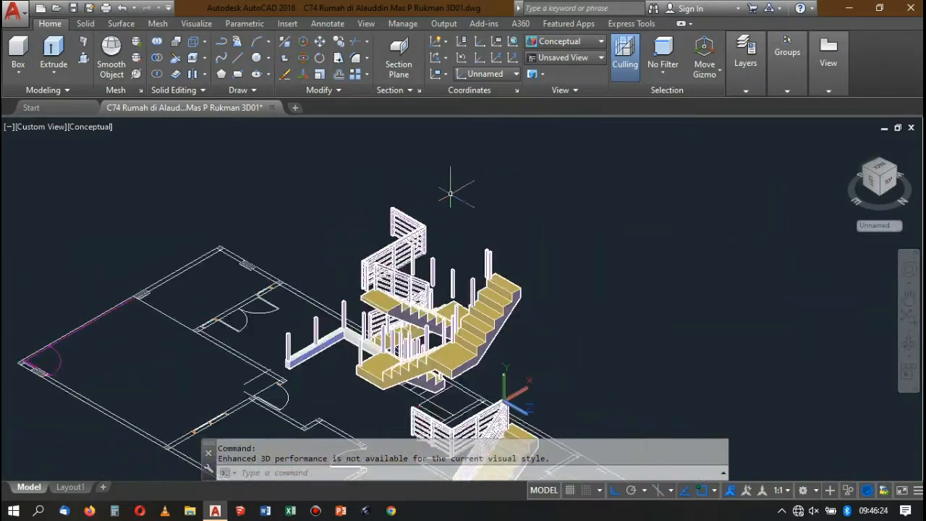
scroll(445, 217, "up", 5)
scroll(456, 220, "down", 5)
scroll(464, 244, "up", 4)
scroll(477, 232, "up", 3)
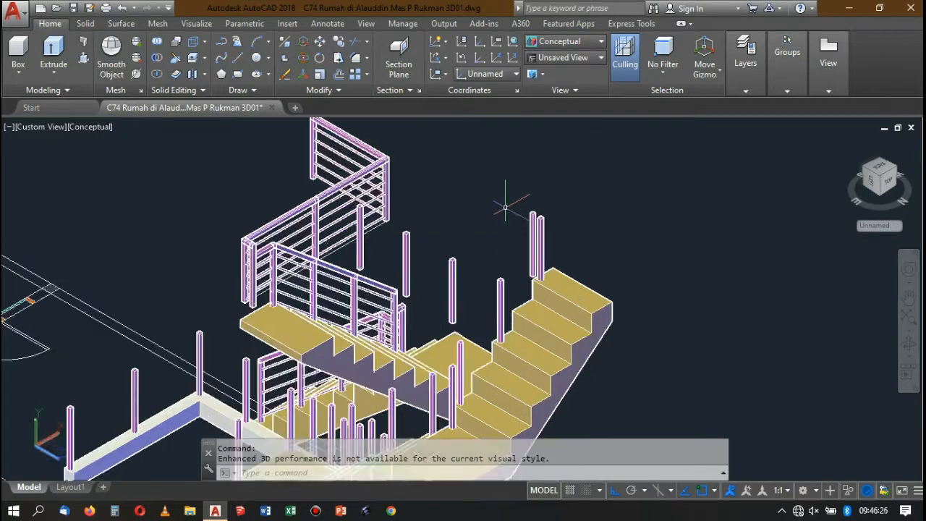
scroll(510, 211, "down", 5)
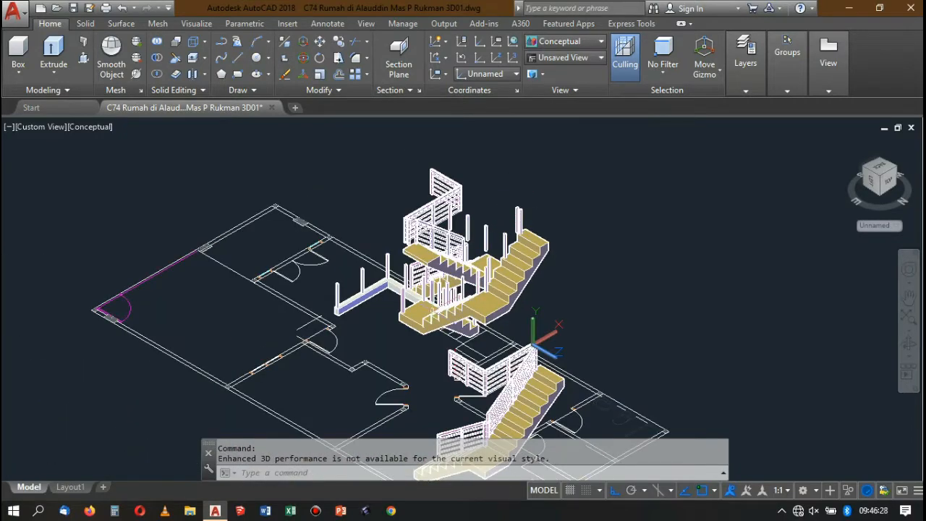
left_click(432, 313)
scroll(520, 187, "down", 5)
scroll(474, 232, "up", 5)
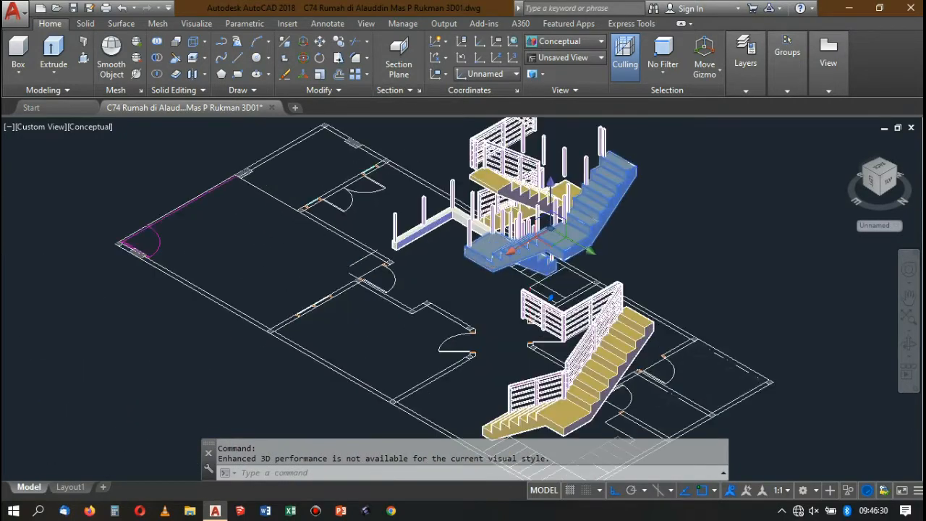
scroll(420, 183, "up", 3)
scroll(419, 183, "down", 5)
scroll(420, 184, "up", 5)
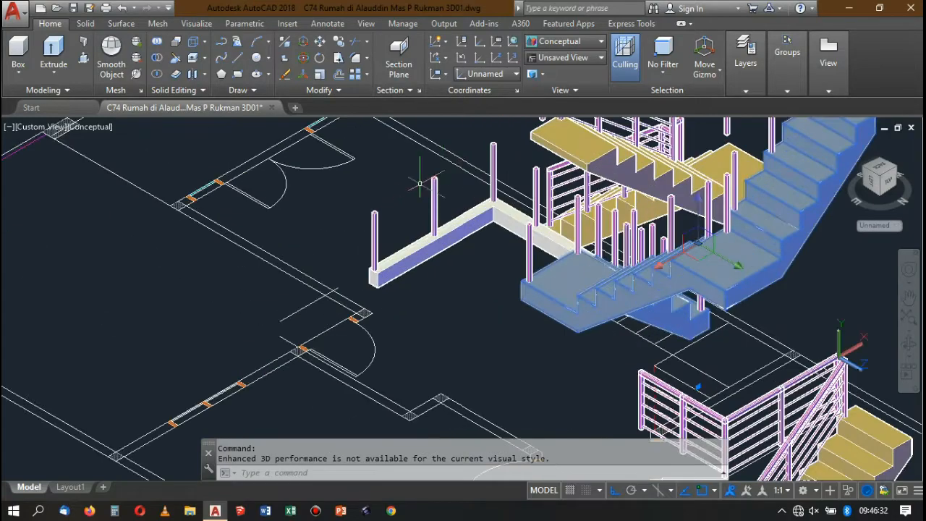
scroll(445, 171, "down", 5)
scroll(456, 181, "up", 1)
scroll(456, 181, "down", 2)
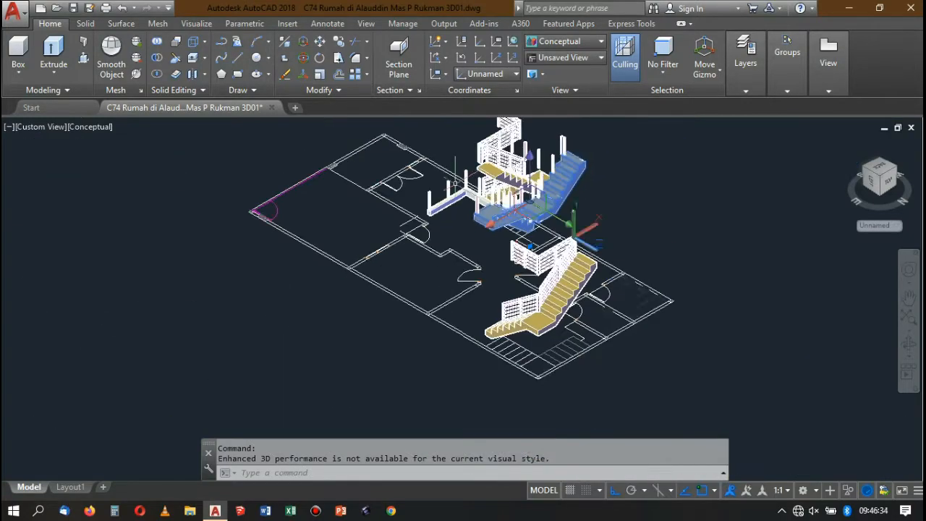
scroll(463, 182, "up", 4)
left_click(417, 226)
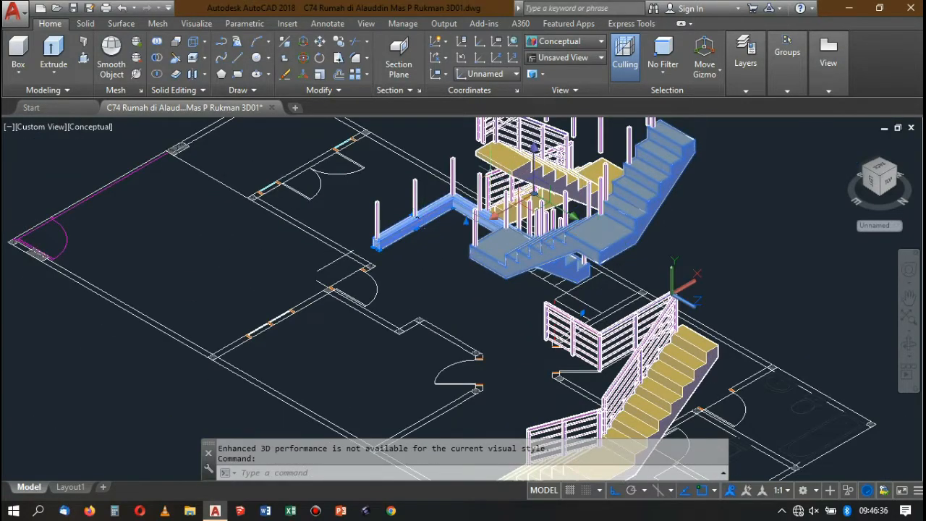
key("Escape")
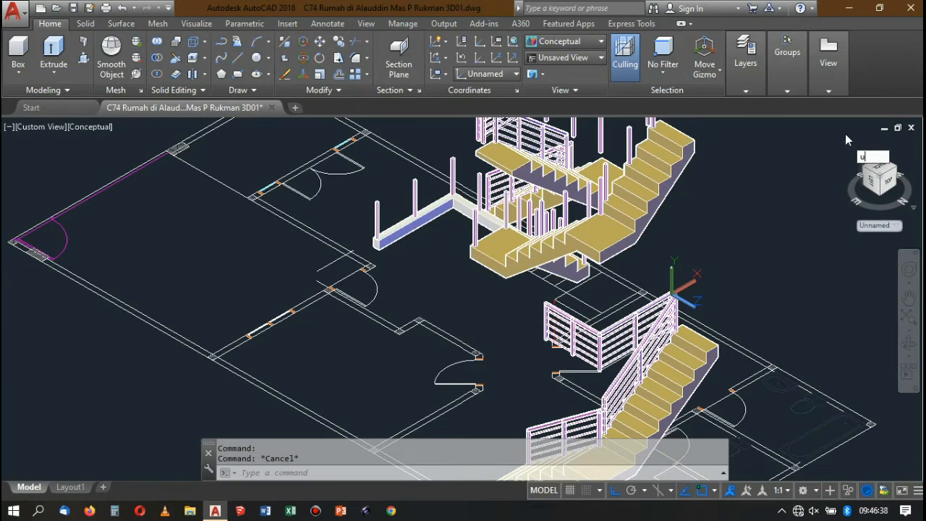
Restore the World coordinate system and show the model in 2D Wireframe from the SE Isometric view.
type("ucs")
key("Return")
type("w")
key("Return")
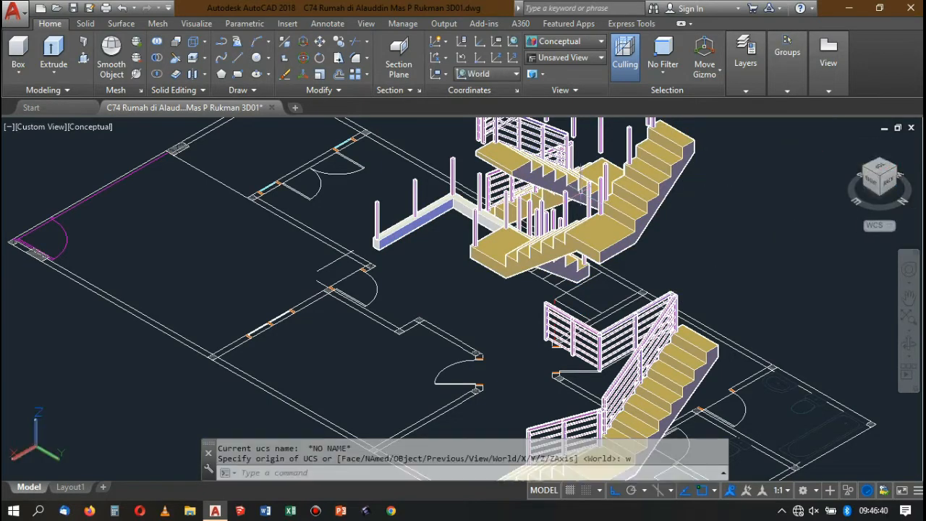
left_click(568, 42)
left_click(551, 61)
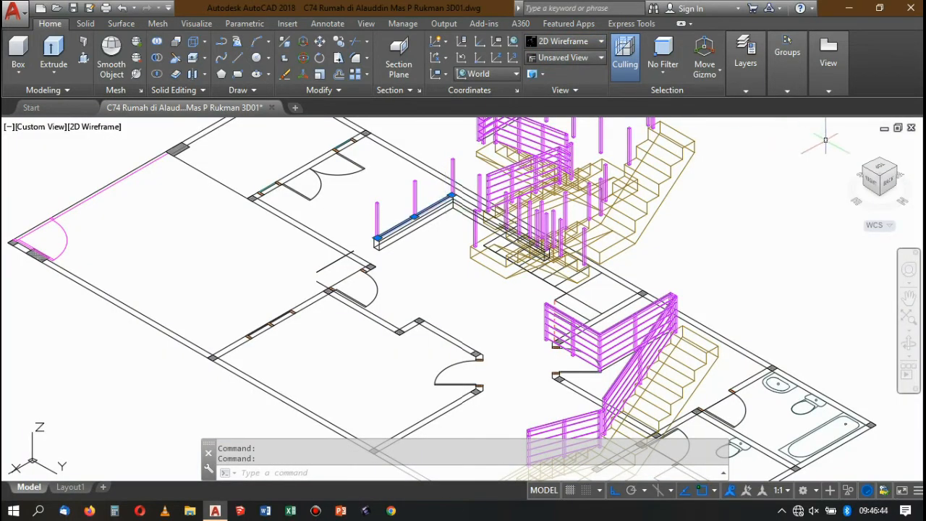
left_click(864, 172)
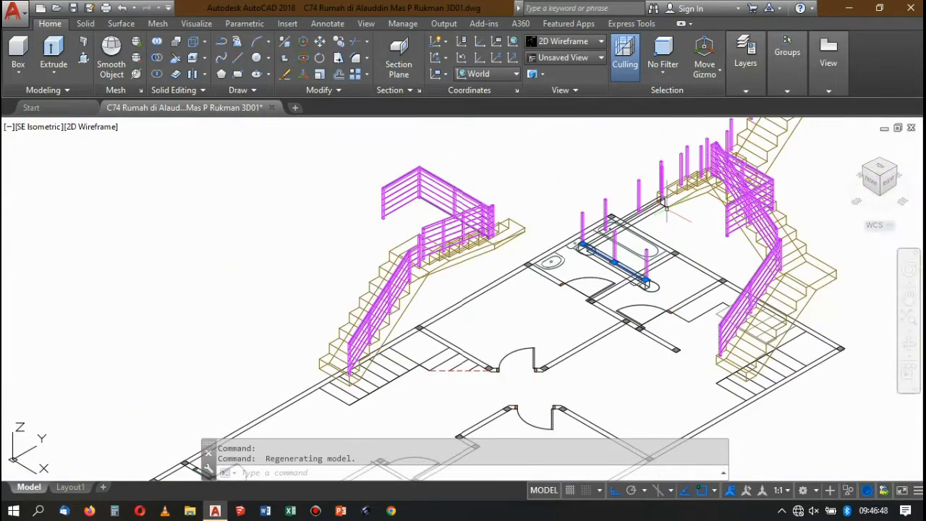
Draw a 3D polyline over the upper-floor post tops, from the end post through the corner post to the post at the stair, using edge midpoints.
scroll(669, 175, "up", 5)
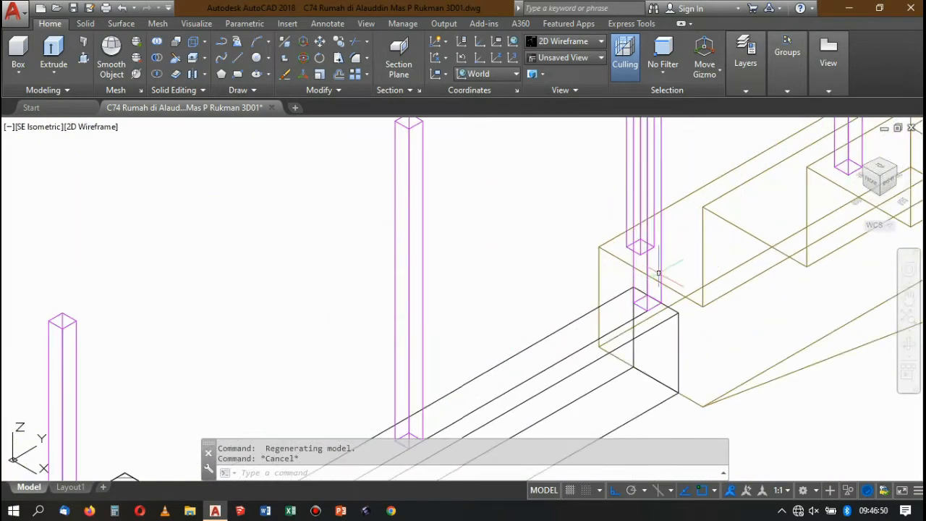
scroll(657, 201, "up", 4)
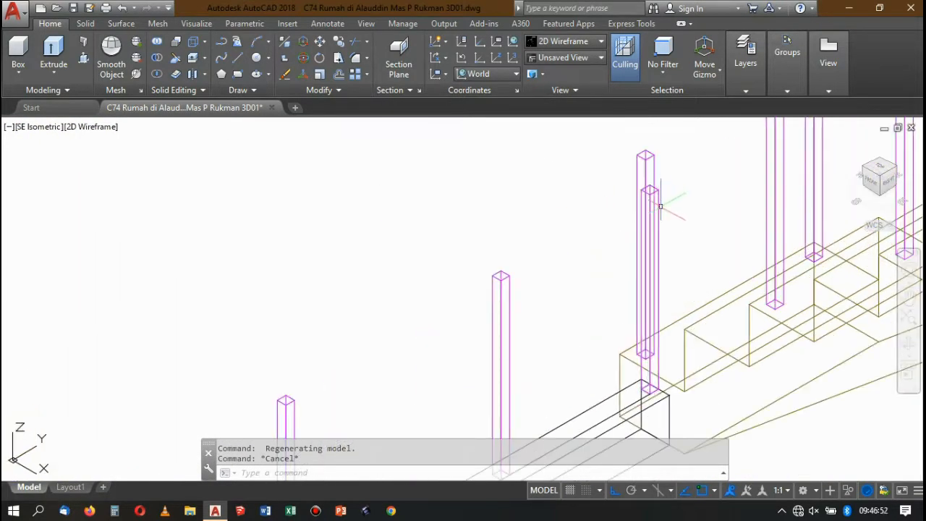
scroll(658, 200, "down", 2)
scroll(648, 232, "down", 5)
scroll(644, 232, "up", 3)
scroll(637, 232, "down", 3)
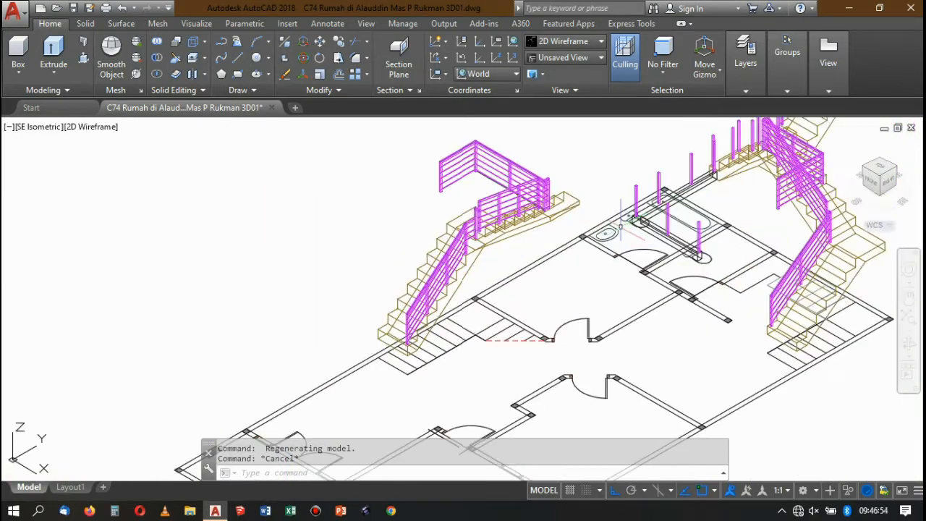
scroll(635, 233, "up", 6)
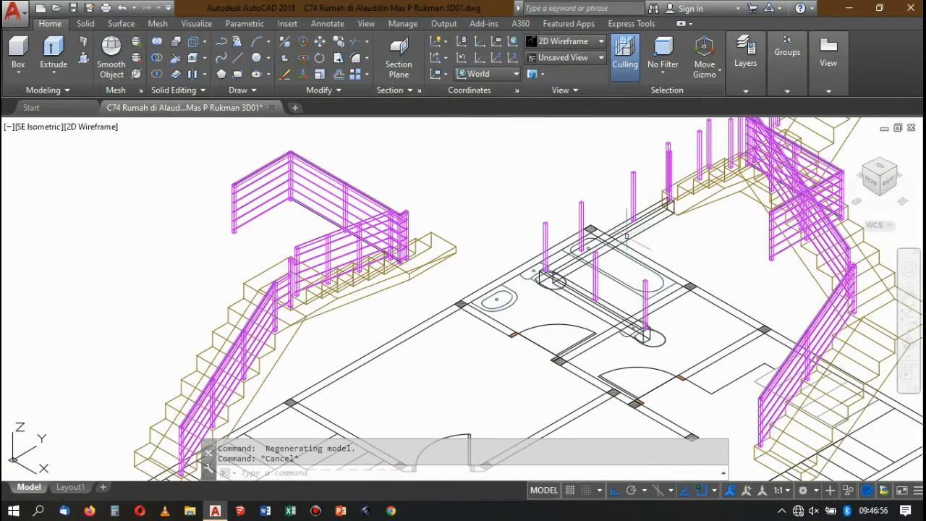
left_click(239, 42)
scroll(644, 279, "up", 6)
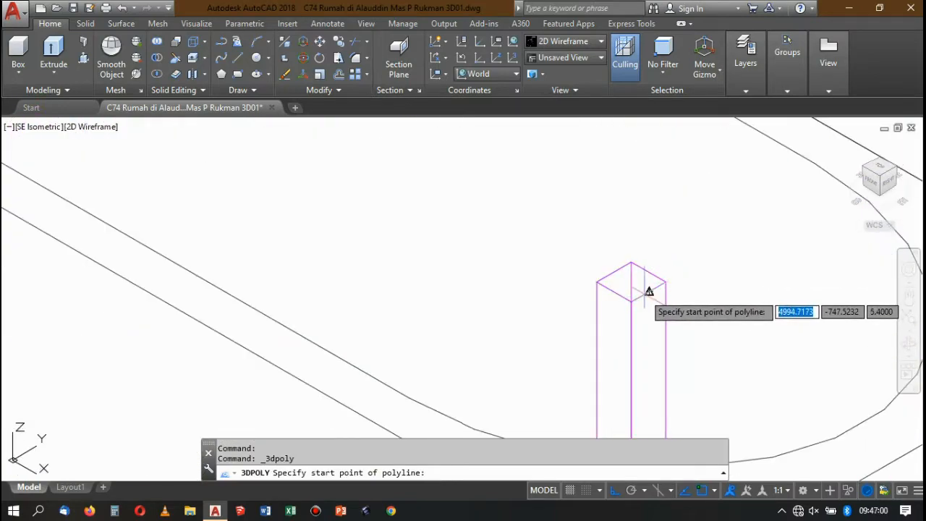
left_click(647, 288)
scroll(647, 288, "down", 5)
scroll(602, 267, "up", 8)
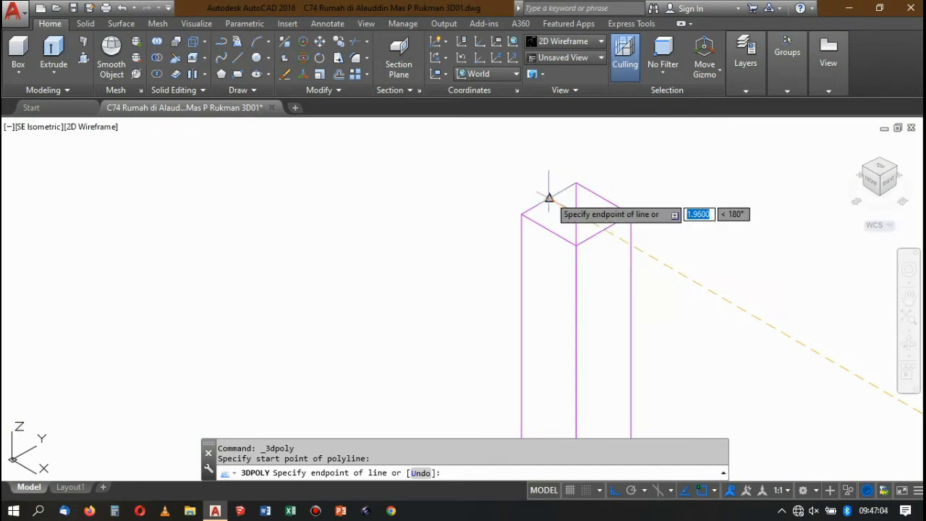
left_click(604, 197)
scroll(579, 232, "down", 8)
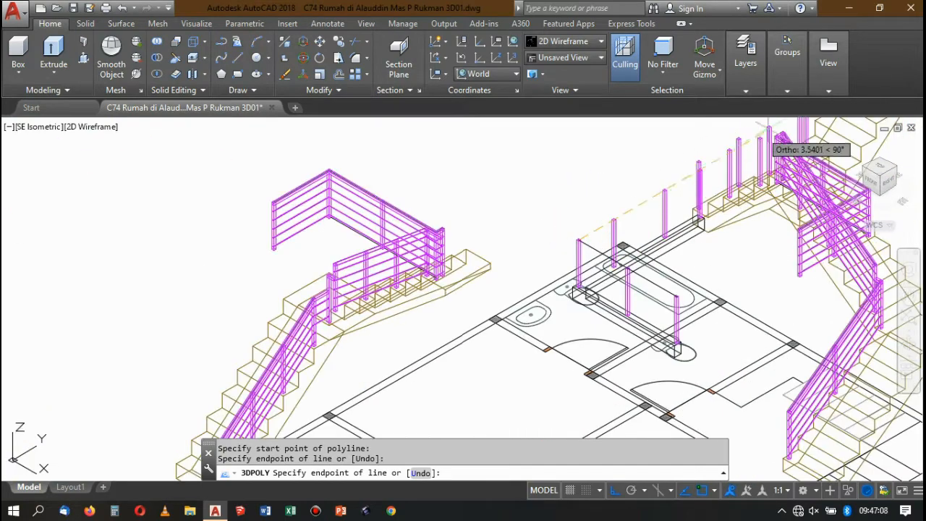
scroll(675, 188, "up", 8)
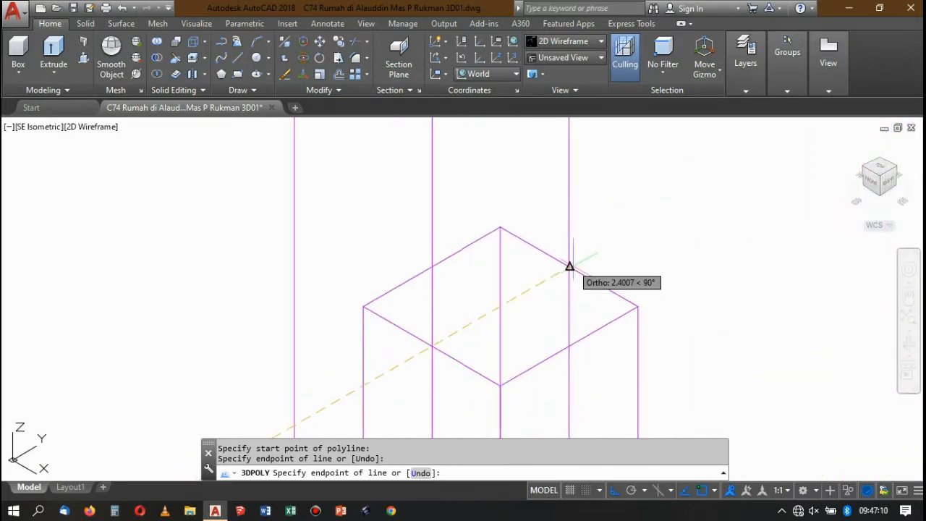
left_click(570, 266)
scroll(599, 193, "down", 6)
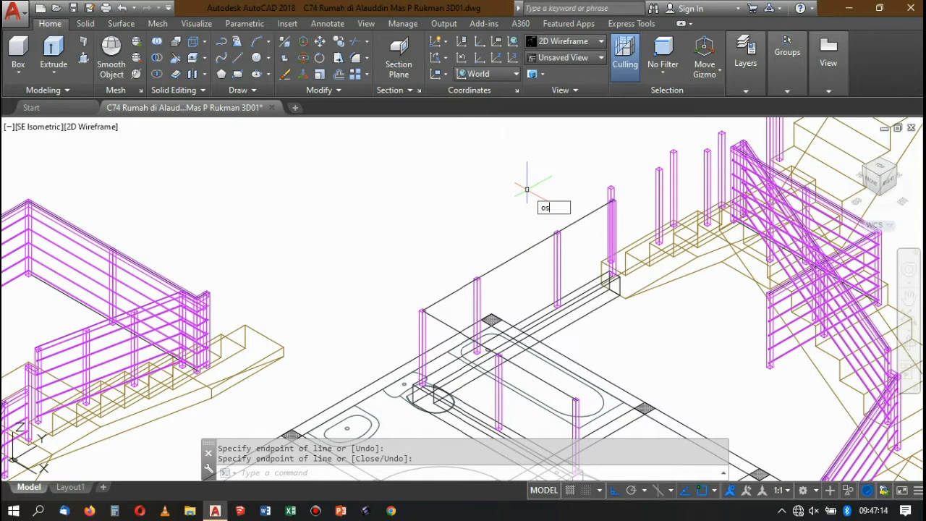
Check which object snap modes are active in the drafting settings.
type("p")
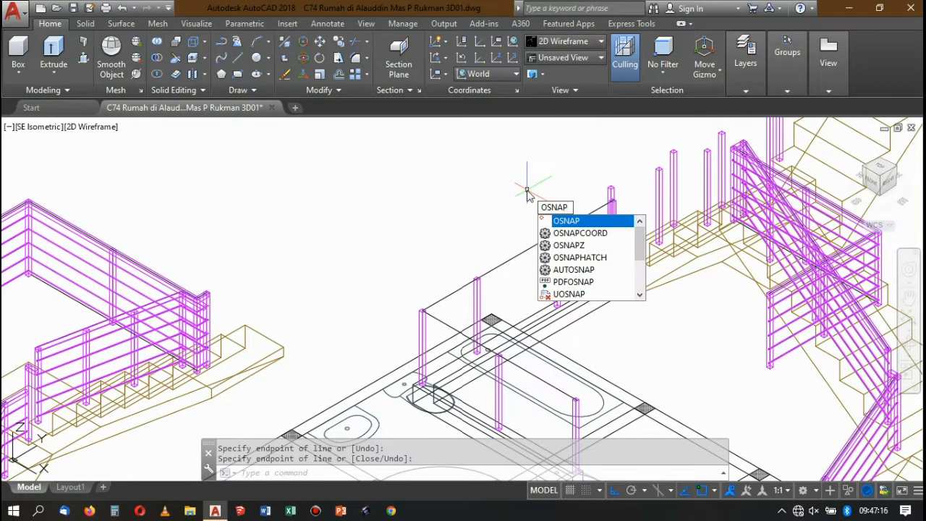
key("Return")
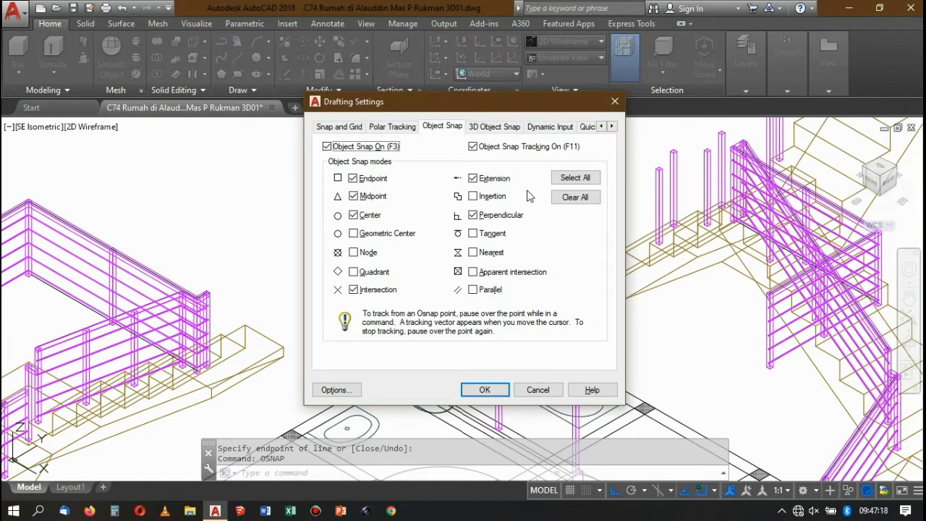
left_click(615, 102)
Place two copies of the L-shaped handrail polyline in the empty area beside the floor plan.
scroll(555, 237, "down", 3)
scroll(567, 266, "up", 3)
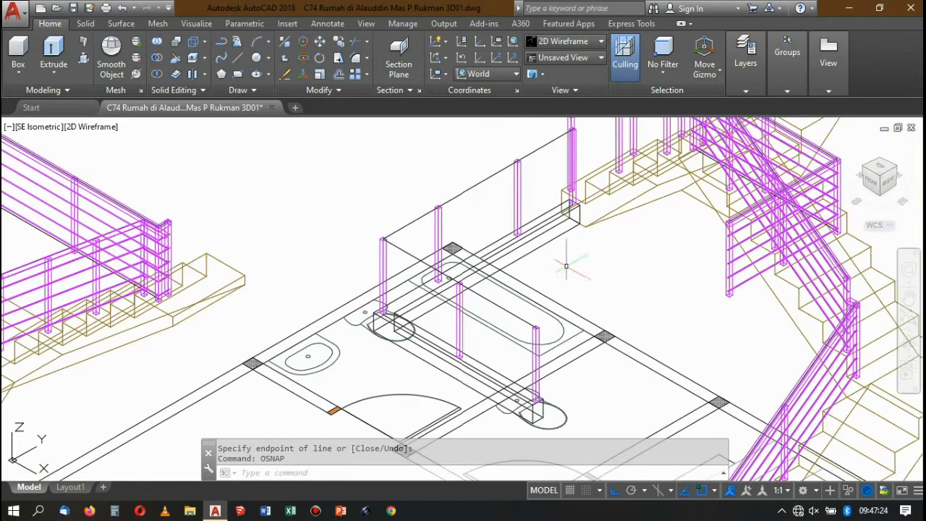
scroll(360, 186, "down", 6)
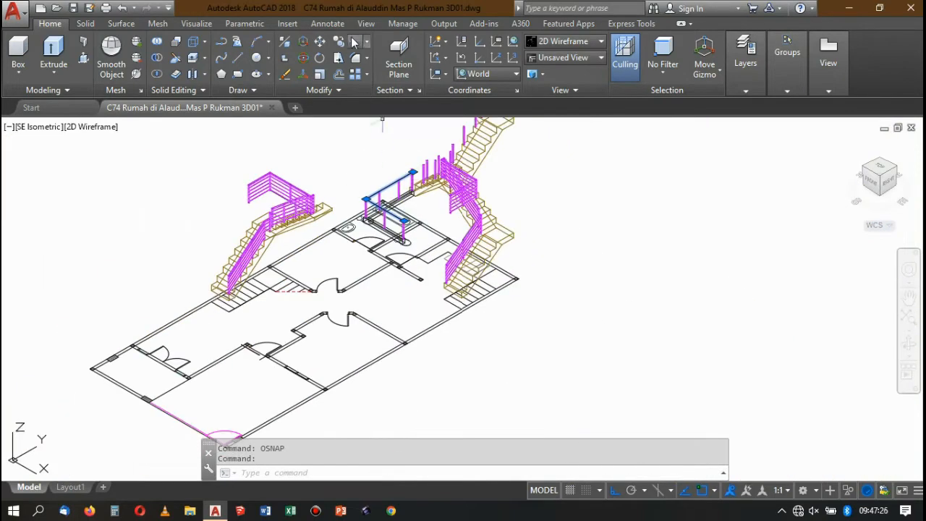
left_click(338, 45)
left_click(558, 194)
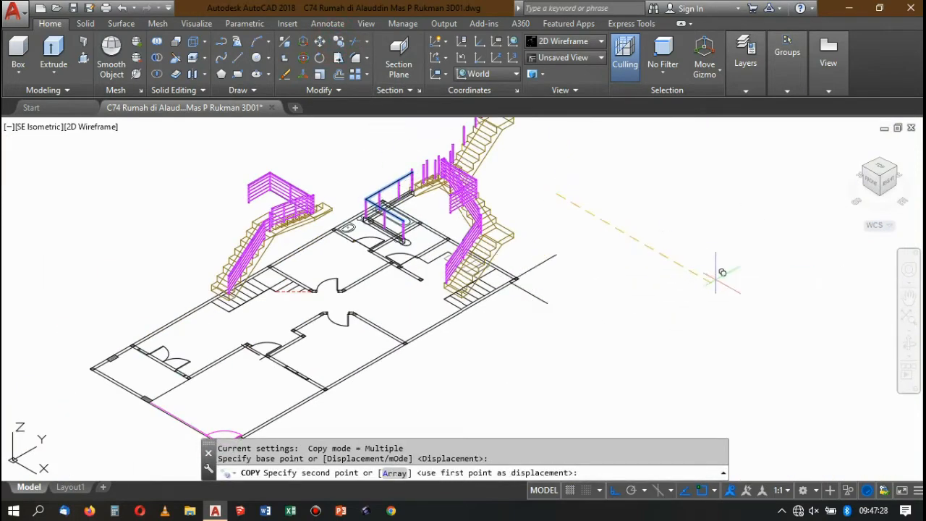
left_click(811, 331)
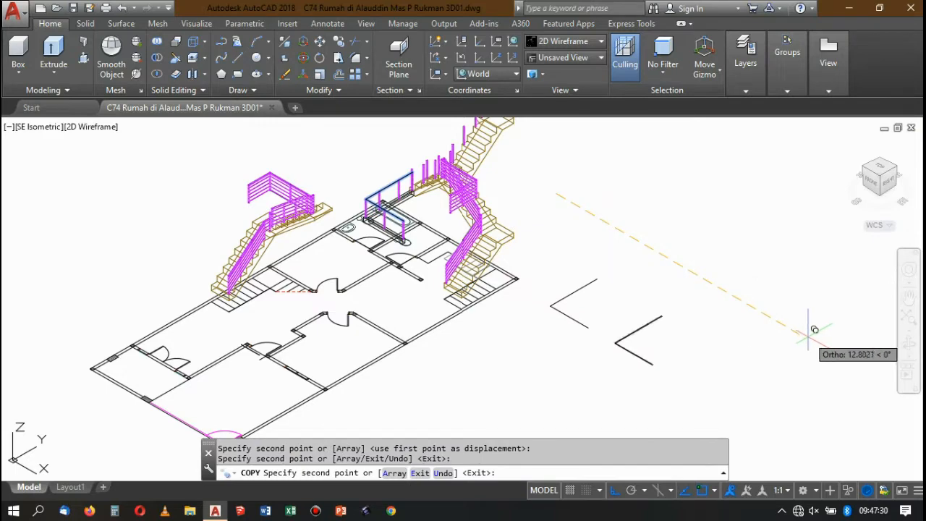
key("Escape")
scroll(583, 336, "up", 6)
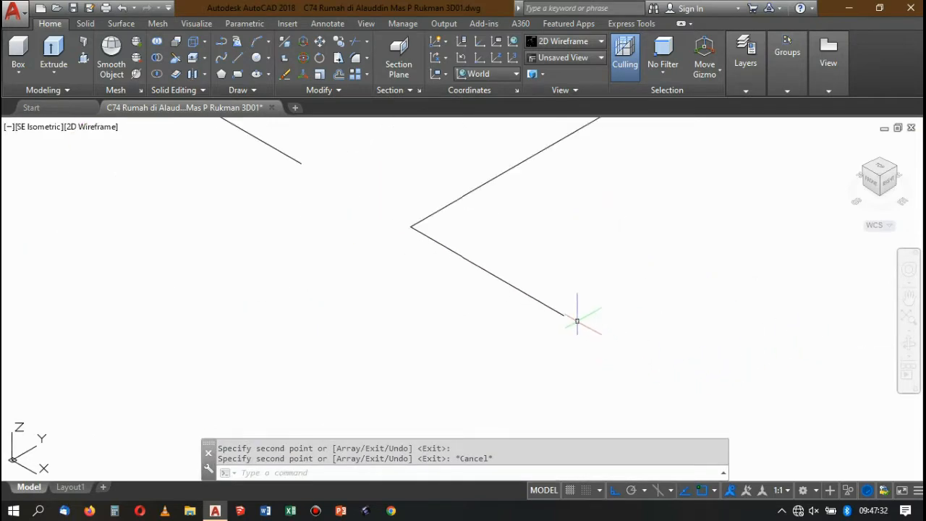
scroll(583, 308, "down", 3)
scroll(488, 263, "up", 3)
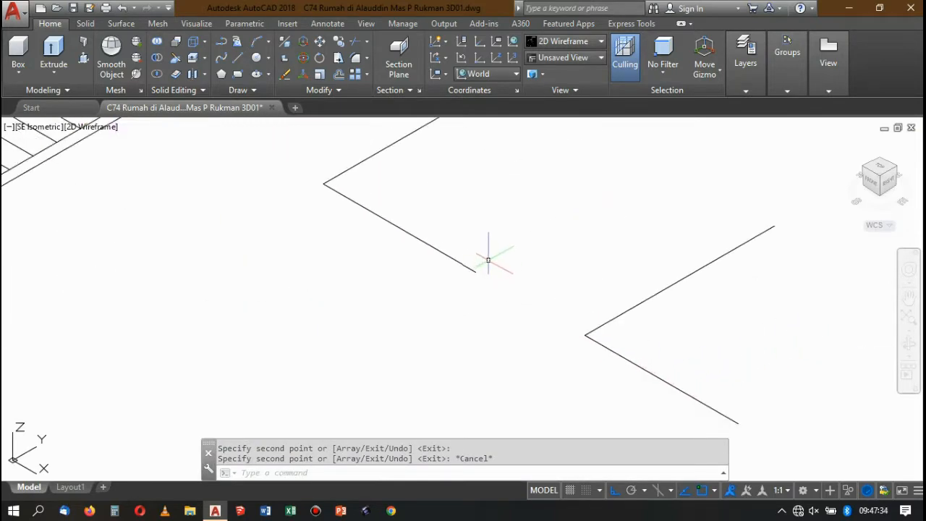
type("rec")
key("Return")
left_click(476, 271)
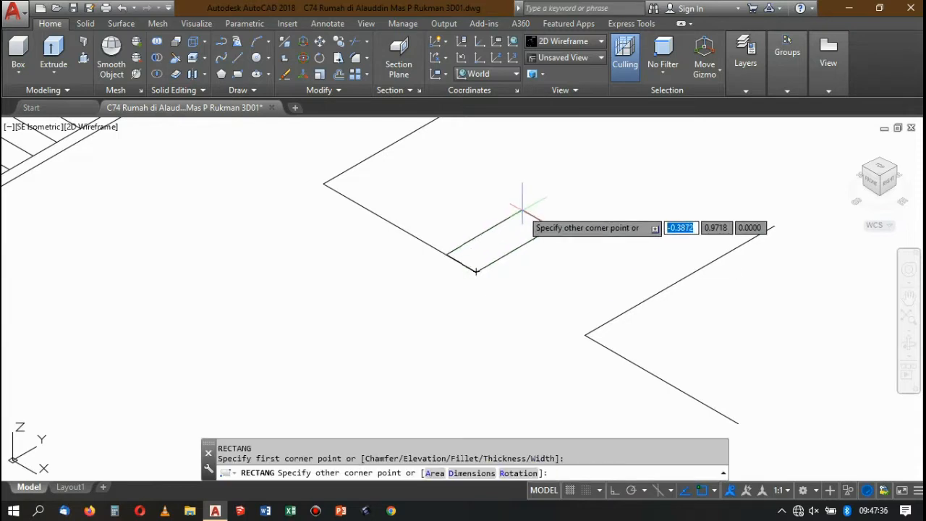
key("Escape")
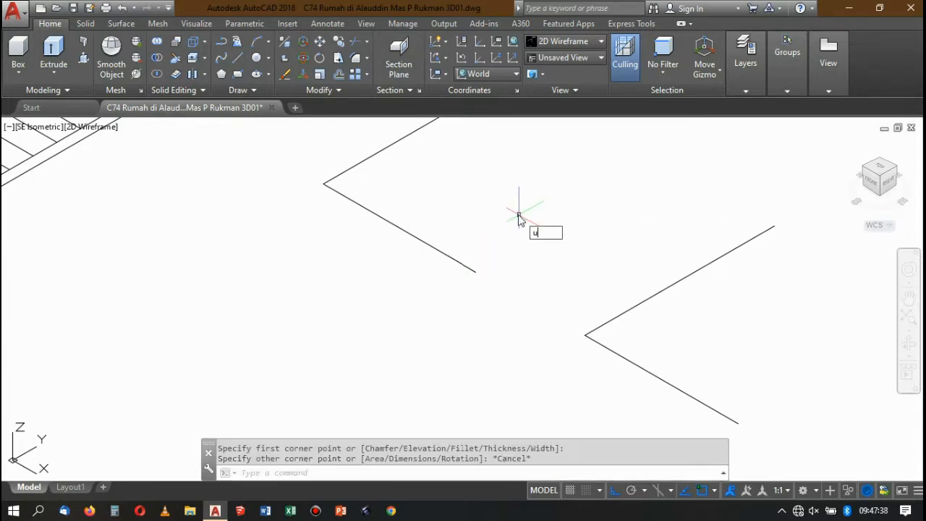
Set the UCS with its origin at the free end of the first polyline copy and its Z axis along the segment to the corner.
type("cs")
key("Return")
type("za")
key("Return")
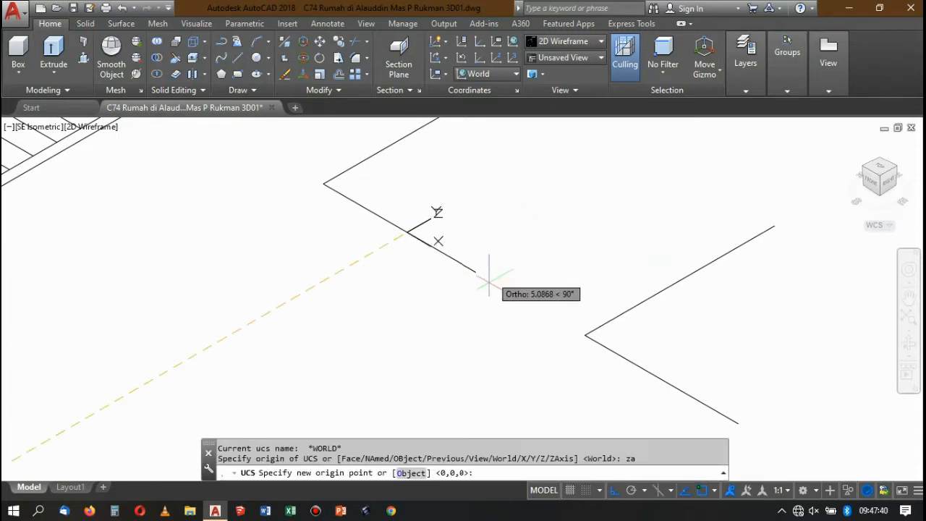
left_click(475, 271)
left_click(323, 183)
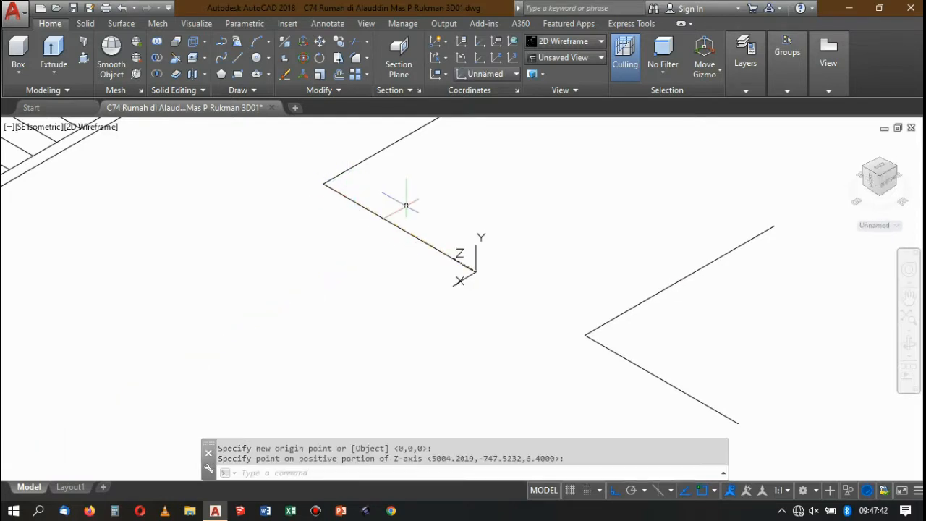
key("Return")
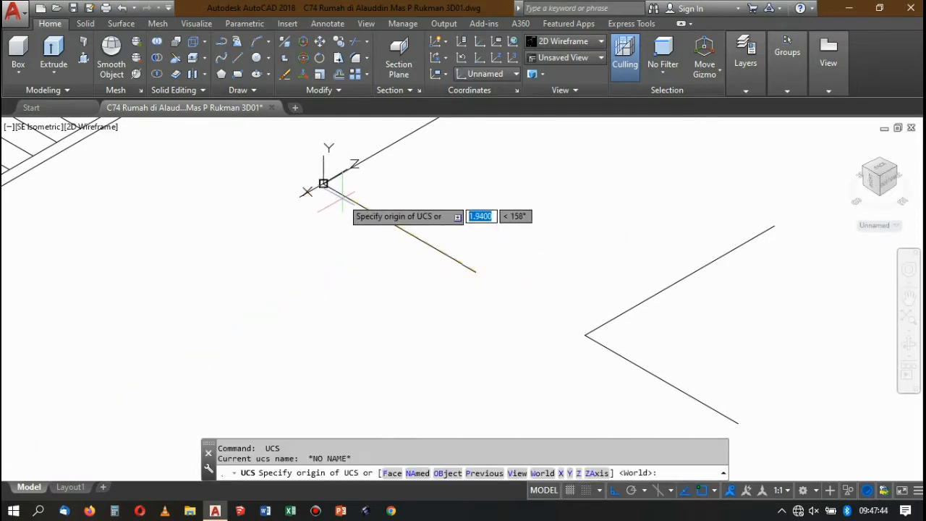
key("Escape")
Draw a 0.04 by 0.04 square from the end of the first polyline copy.
scroll(509, 274, "up", 2)
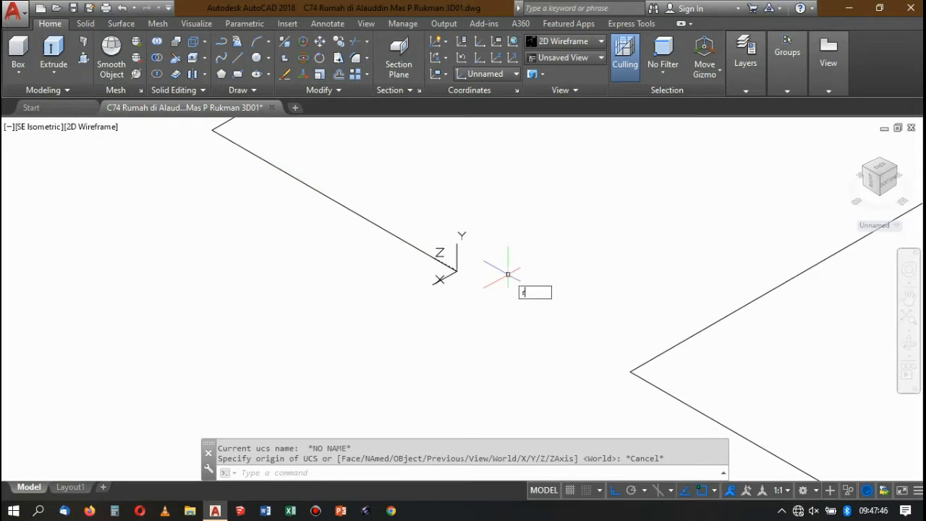
key("Return")
left_click(457, 270)
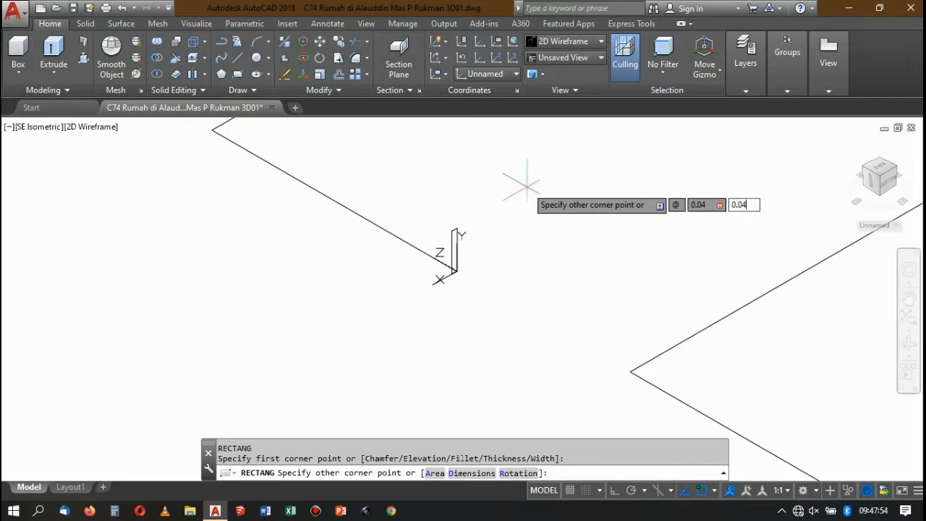
type("@0.04,0.04")
key("Return")
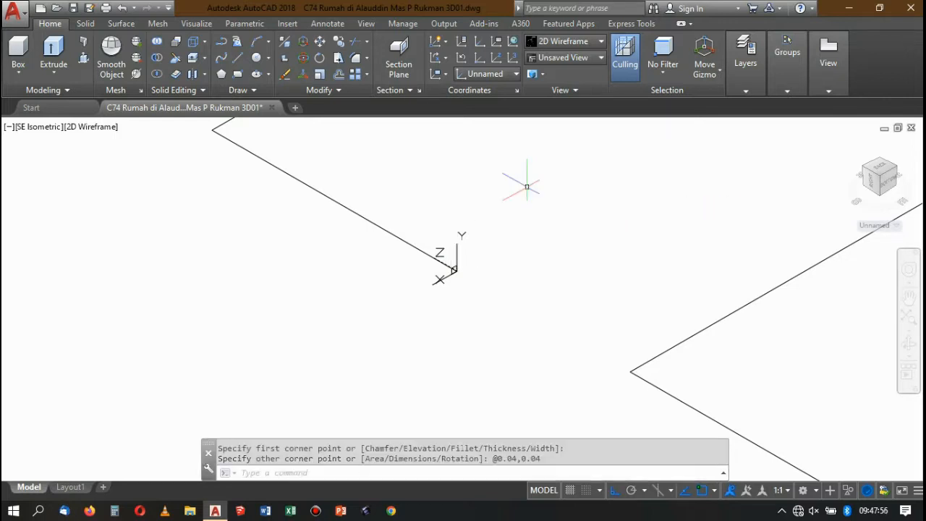
Move the square so that the midpoint of its upper edge sits on the polyline's end.
scroll(504, 261, "up", 8)
left_click(518, 256)
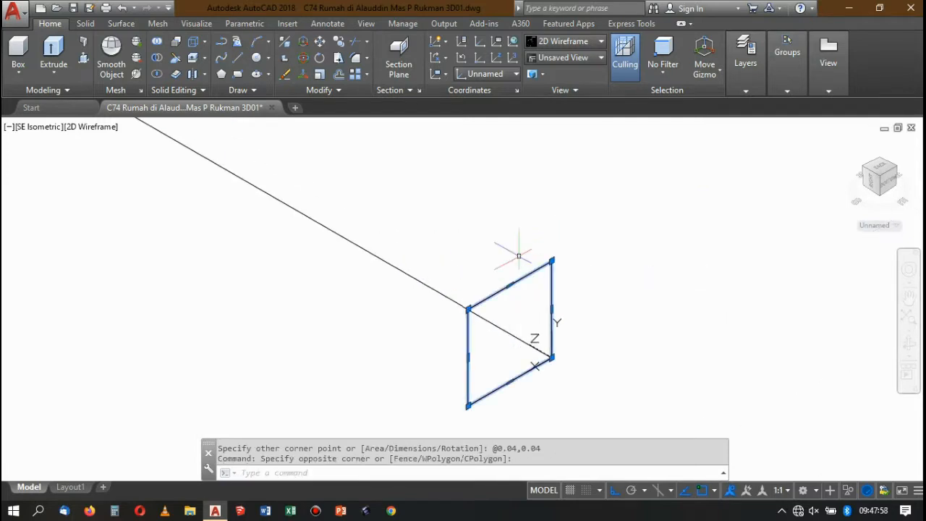
type("m")
key("Return")
left_click(511, 275)
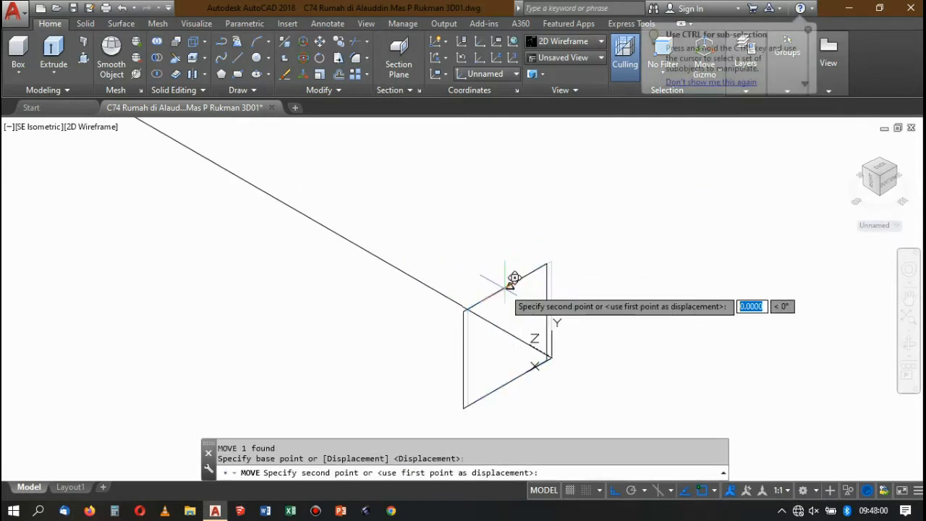
left_click(553, 352)
Sweep the square along the first L-shaped polyline copy as a solid handrail.
scroll(571, 287, "down", 5)
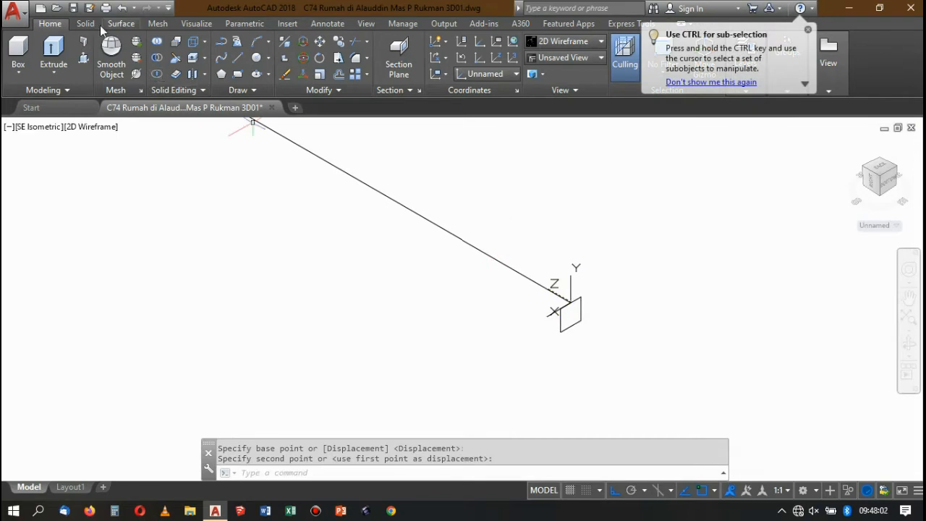
left_click(88, 23)
left_click(230, 50)
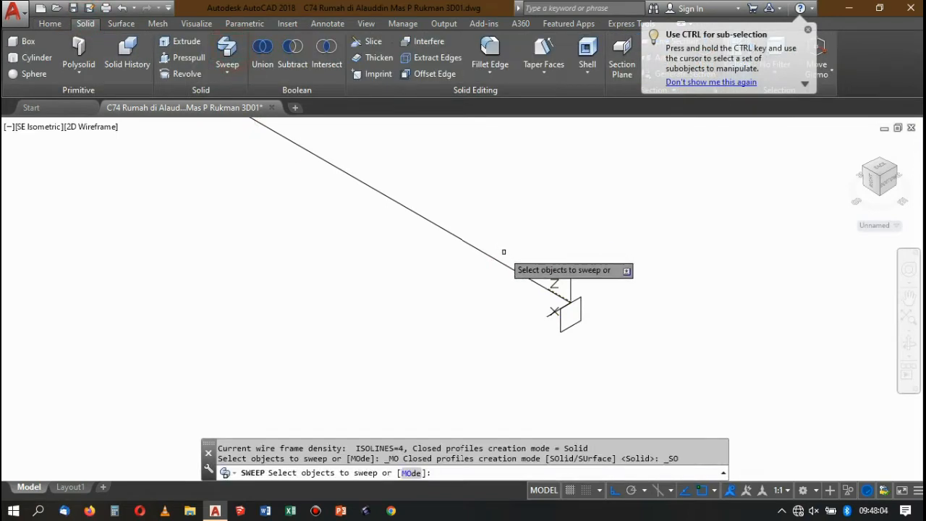
left_click(556, 313)
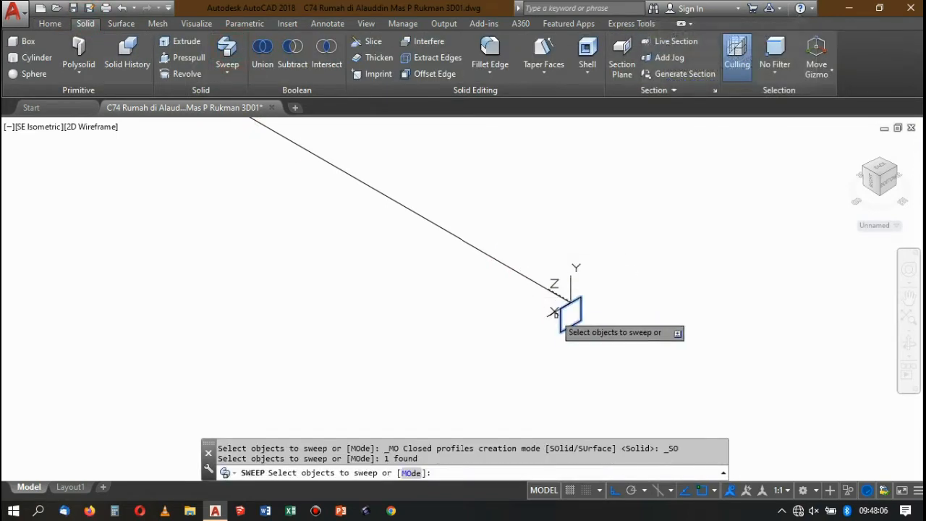
key("Return")
left_click(514, 269)
key("Return")
scroll(511, 224, "down", 4)
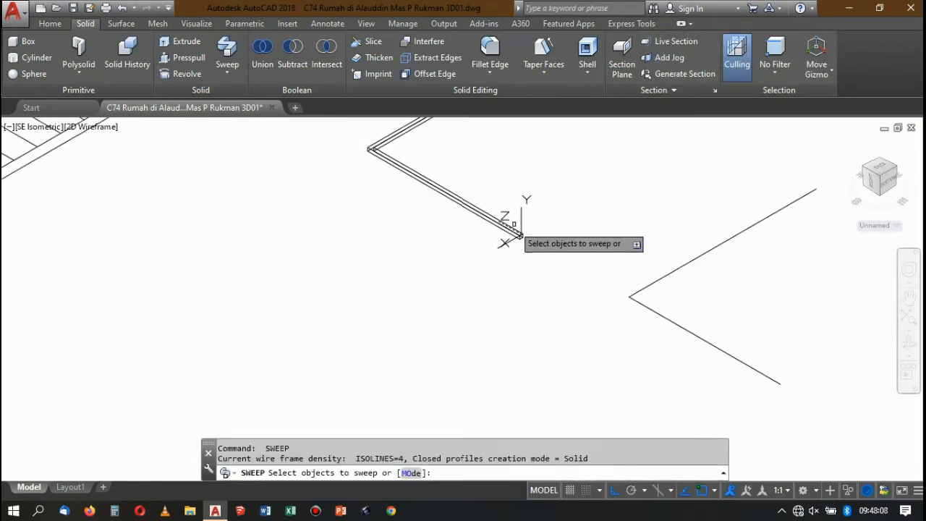
scroll(504, 254, "down", 2)
scroll(631, 285, "up", 1)
key("Return")
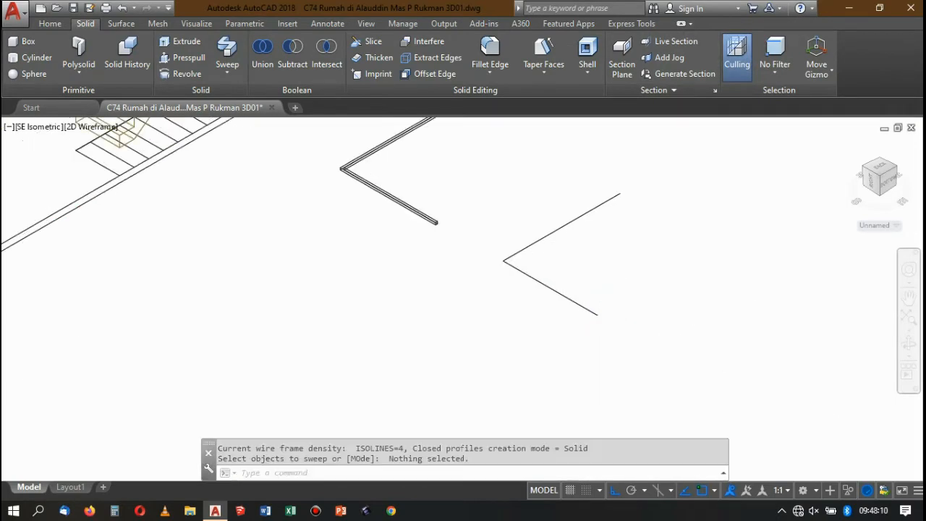
Draw a circle of radius 0.005 centred on the free end of the second L-shaped polyline copy.
scroll(543, 304, "up", 4)
scroll(568, 304, "down", 4)
scroll(566, 293, "up", 2)
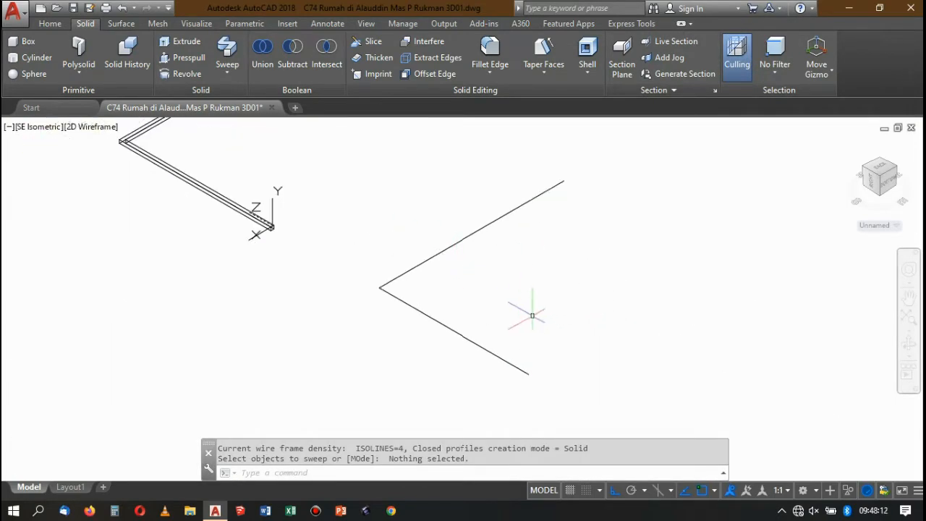
type("c")
key("Return")
left_click(528, 374)
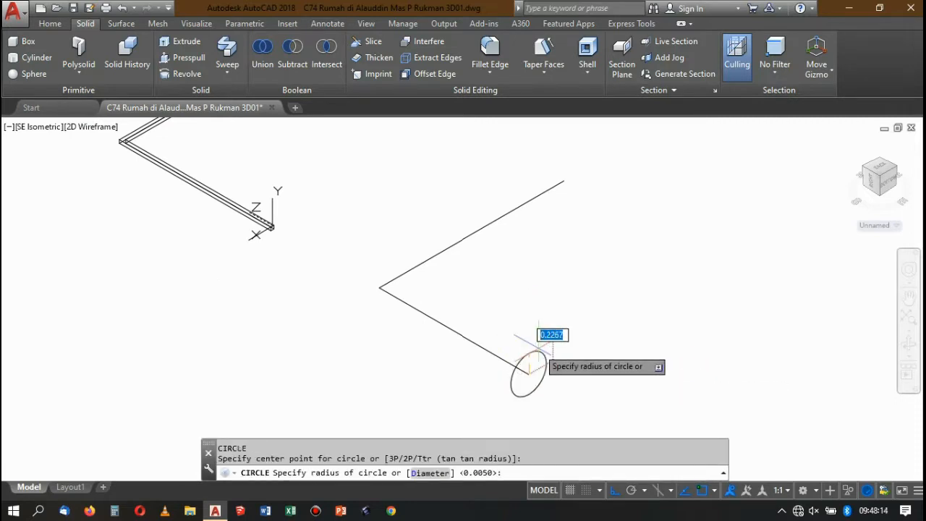
scroll(543, 347, "up", 2)
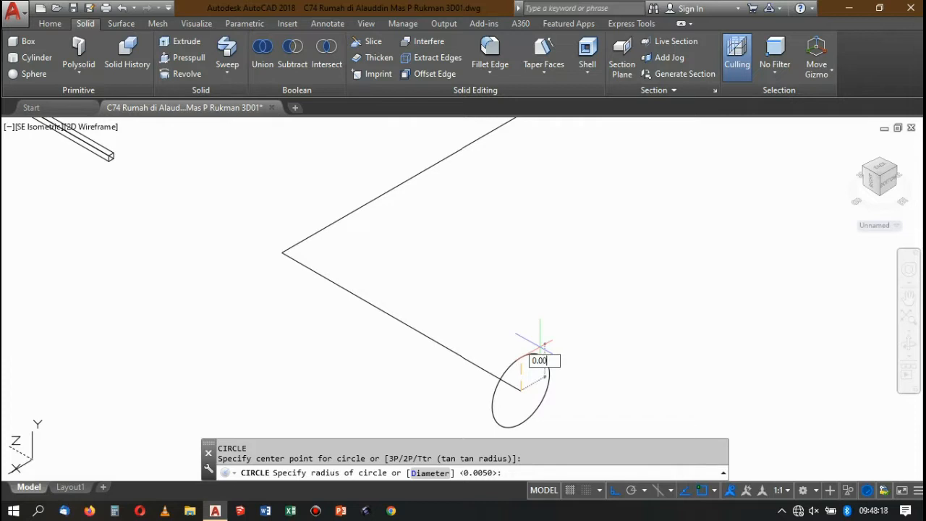
type("0.005")
key("Return")
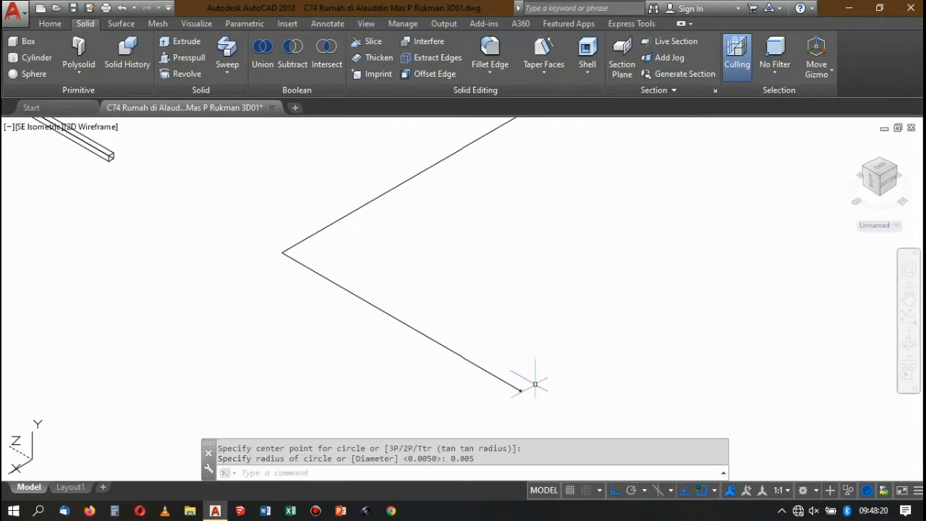
Sweep the small circle along the second L-shaped polyline copy as a solid round bar.
scroll(535, 385, "up", 3)
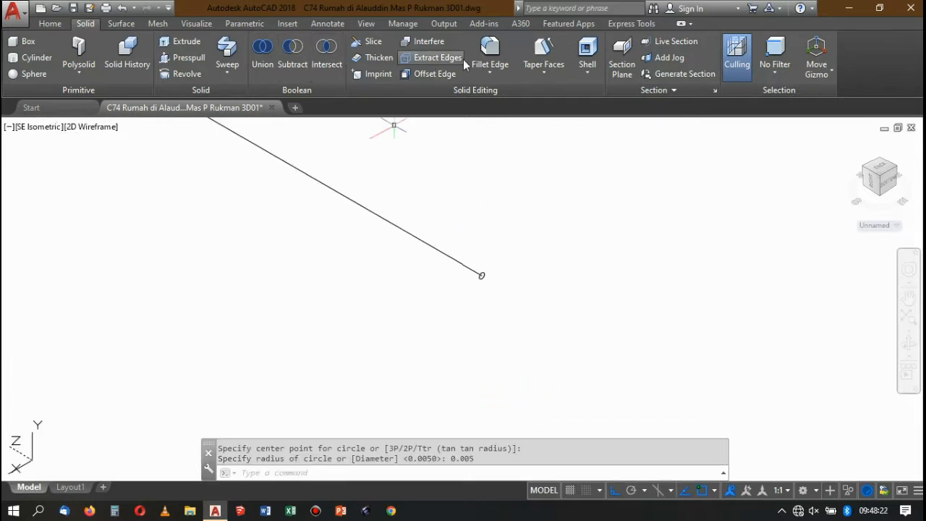
left_click(240, 52)
scroll(478, 271, "up", 3)
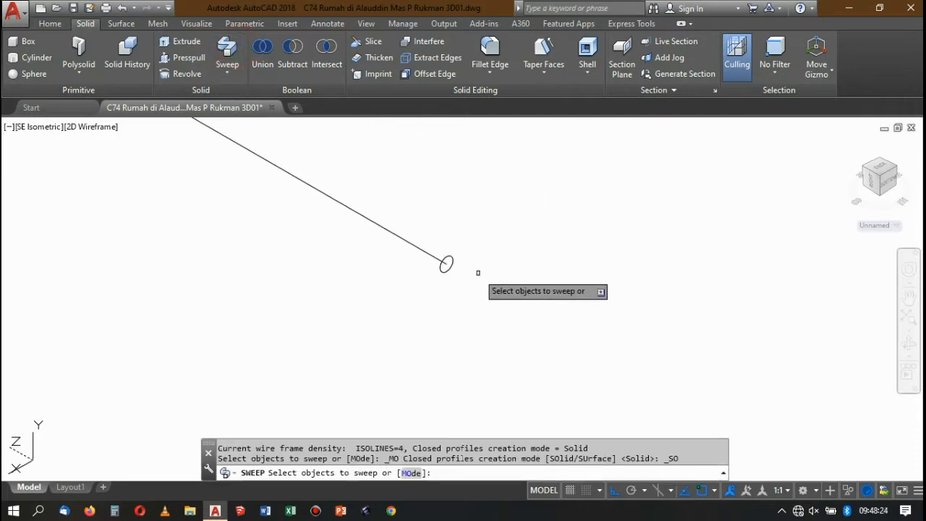
left_click(438, 250)
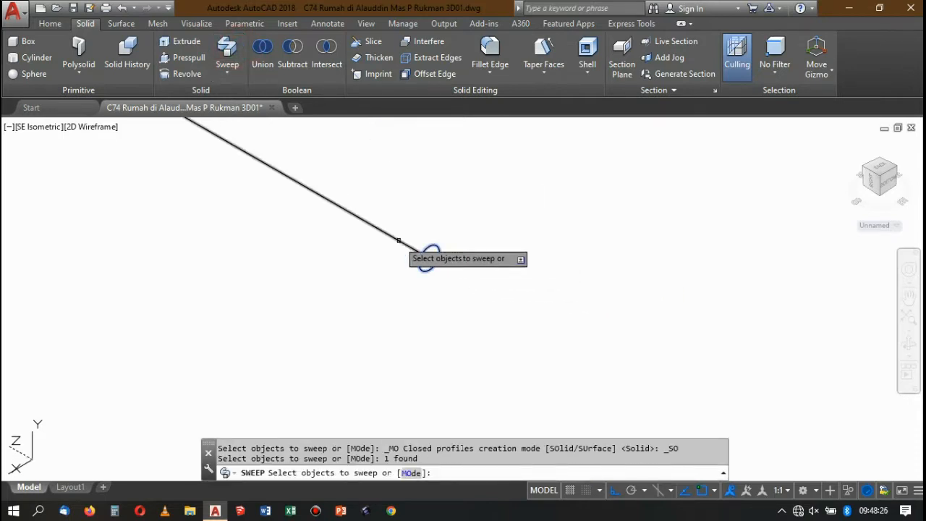
key("Return")
left_click(414, 249)
scroll(480, 279, "down", 3)
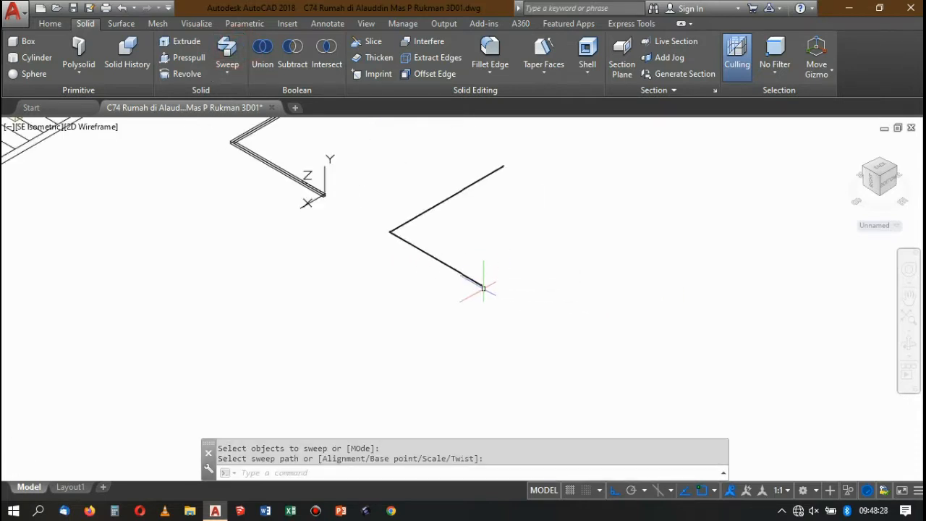
Move the round bar so that its end centre sits on the midpoint of the square handrail's upper end edge.
scroll(492, 306, "up", 2)
left_click(492, 306)
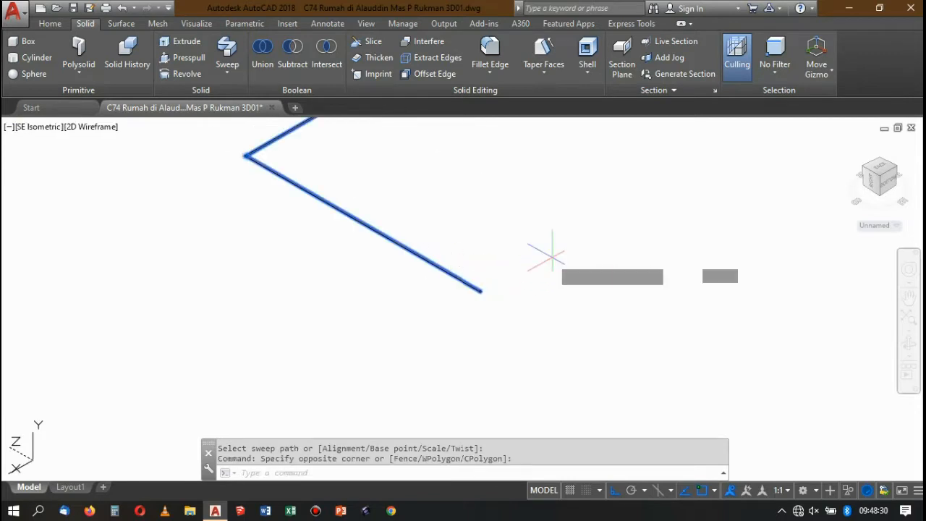
left_click(551, 256)
type("M")
key("Return")
scroll(424, 300, "up", 5)
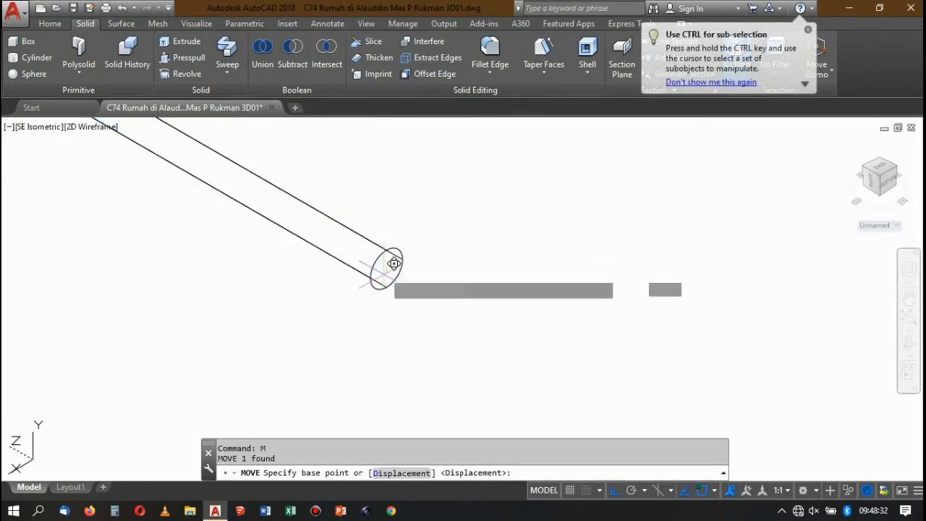
left_click(394, 263)
scroll(511, 347, "down", 5)
scroll(477, 334, "up", 3)
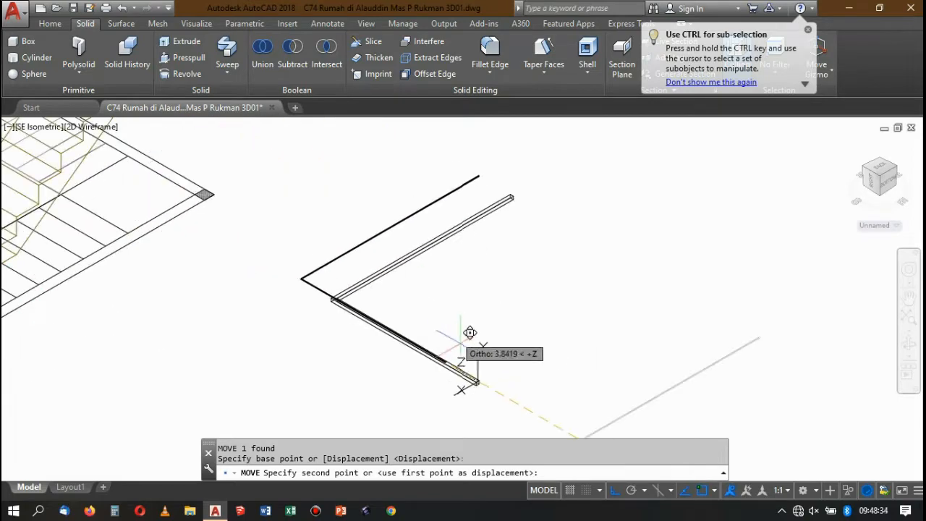
scroll(477, 362, "up", 6)
left_click(429, 311)
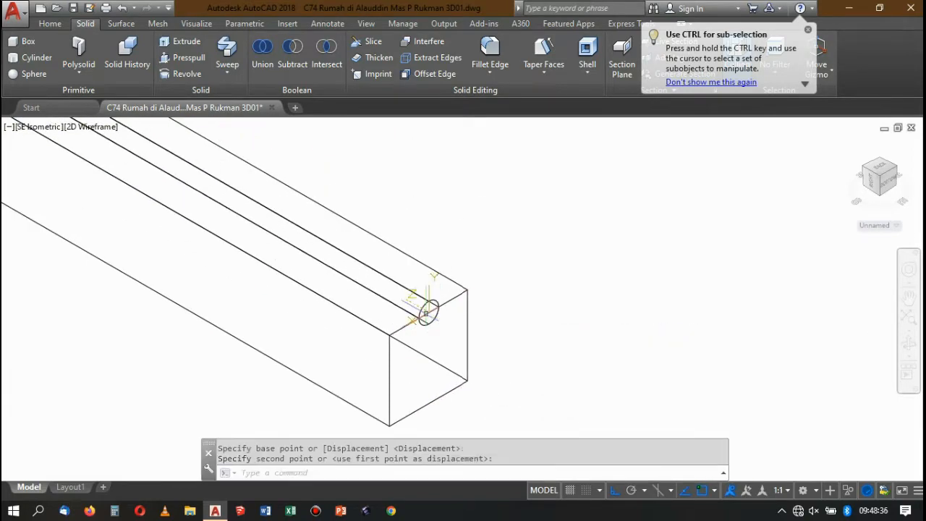
Move the handrail and round bar together onto the upper-floor posts, aligning the handrail's end with the top of the end post.
left_click(536, 364)
left_click(404, 262)
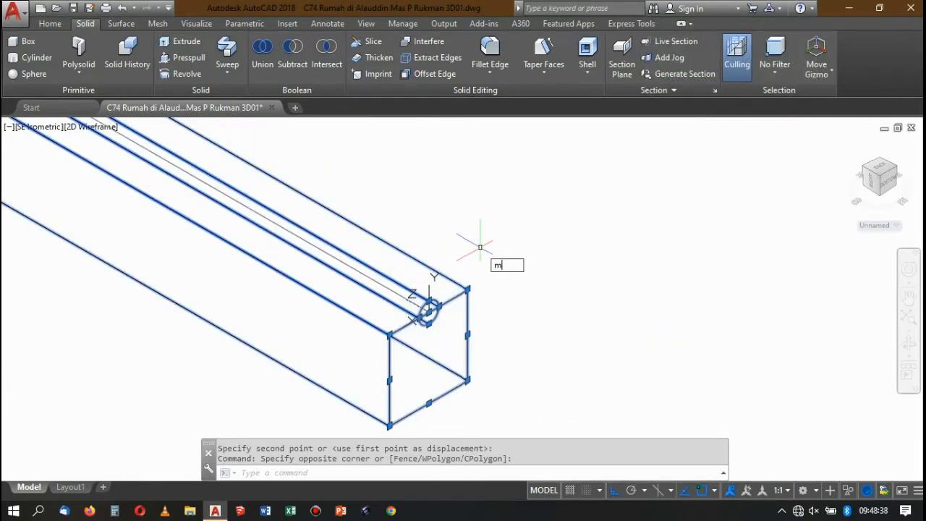
key("Return")
scroll(437, 314, "up", 6)
left_click(405, 307)
scroll(673, 354, "down", 8)
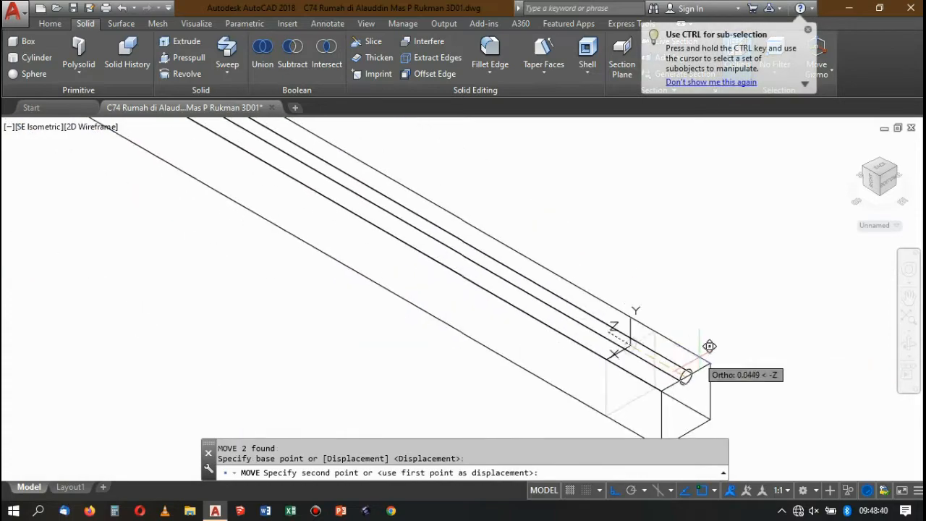
scroll(707, 354, "down", 10)
scroll(200, 151, "up", 3)
scroll(435, 304, "down", 5)
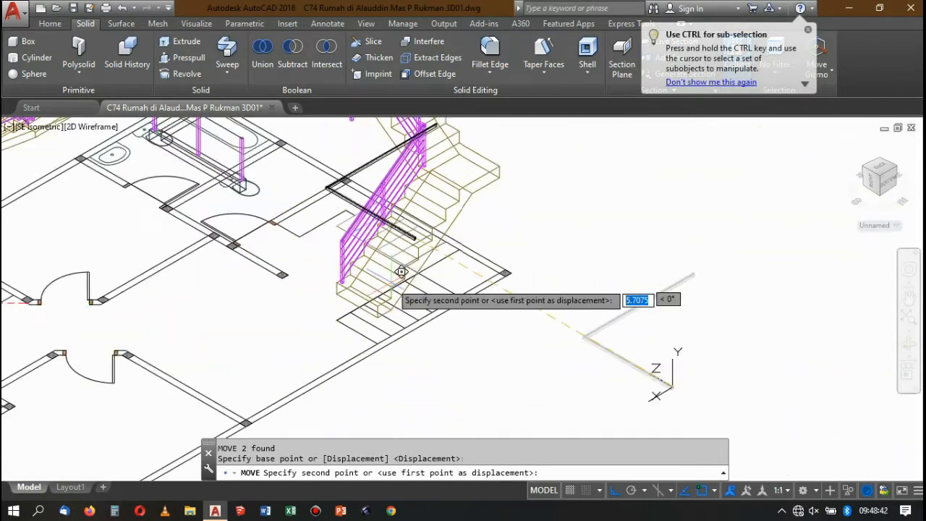
scroll(400, 264, "down", 3)
scroll(376, 217, "up", 10)
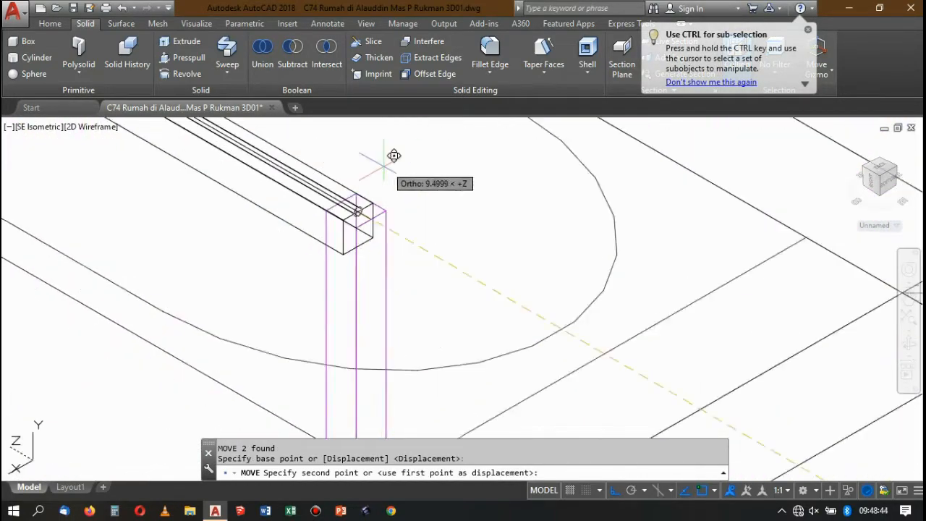
scroll(374, 200, "up", 4)
left_click(370, 245)
scroll(427, 192, "down", 2)
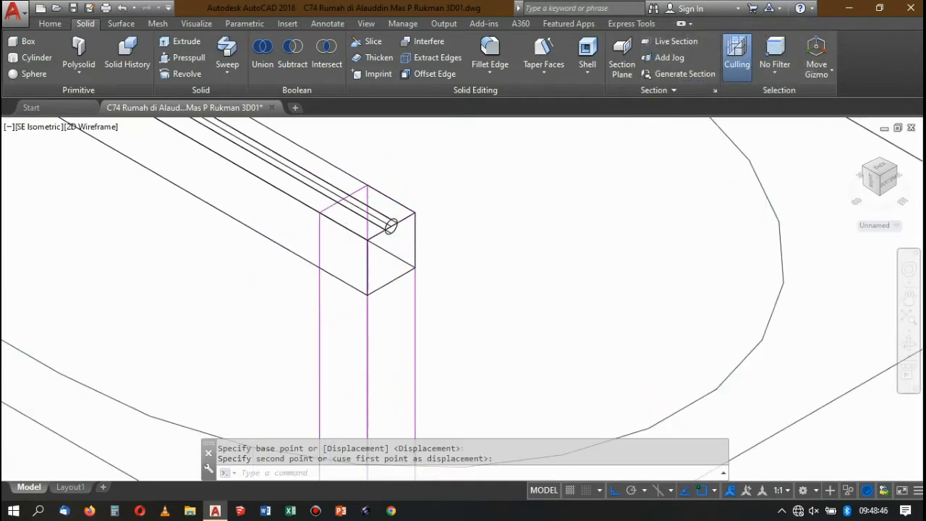
Move the round bar vertically down from the handrail to a lower position on the posts.
scroll(435, 203, "down", 6)
scroll(427, 202, "up", 10)
left_click(399, 196)
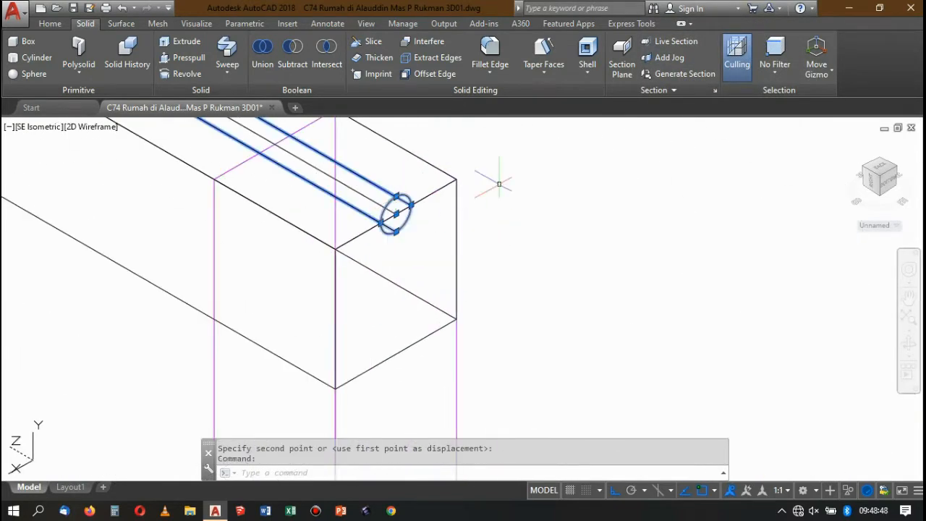
scroll(498, 184, "down", 6)
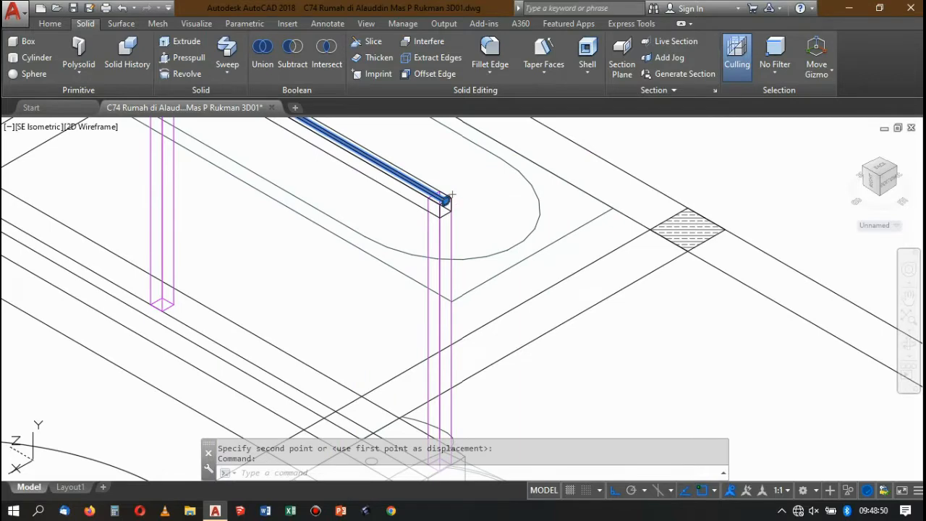
scroll(478, 195, "up", 4)
type("m")
key("Return")
left_click(486, 177)
type("0.15")
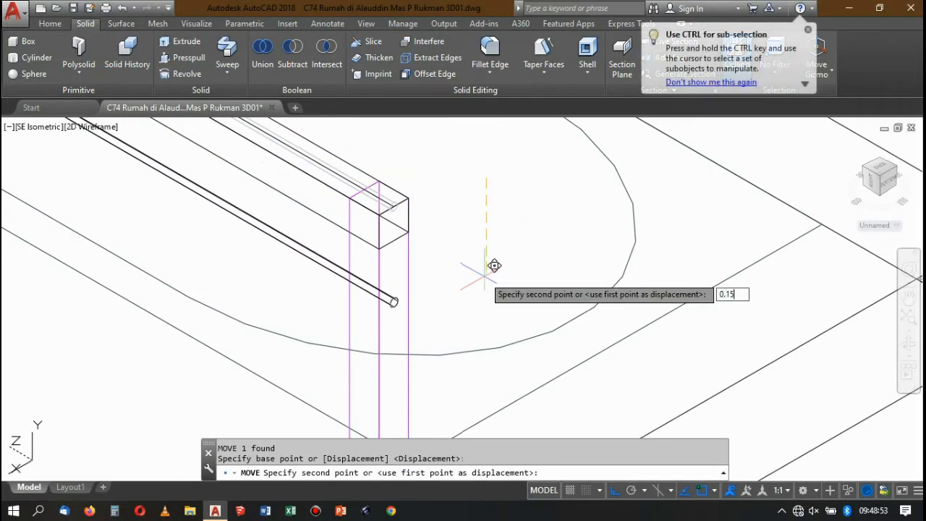
key("Return")
scroll(419, 188, "down", 6)
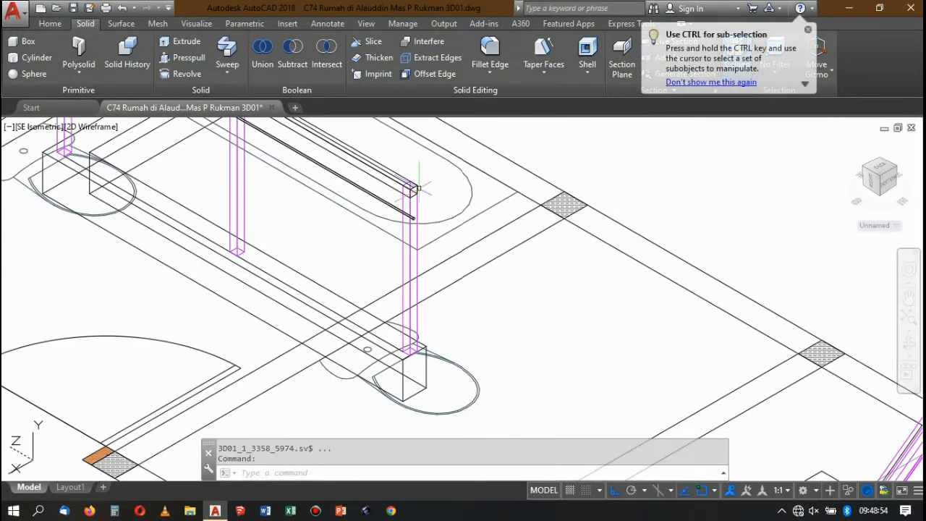
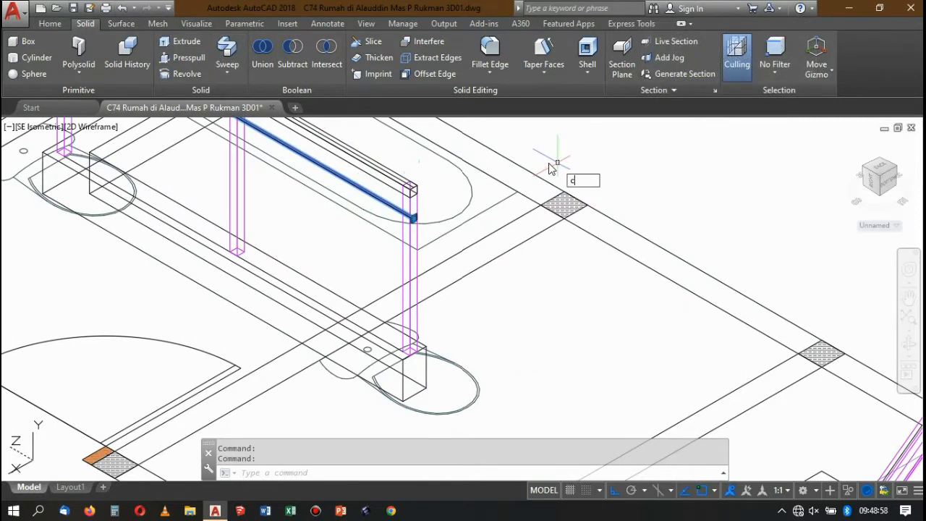
Copy the round bar straight down the posts at distances of 0.15, 0.3, 0.45 and 0.6 from the original.
key("Return")
left_click(615, 144)
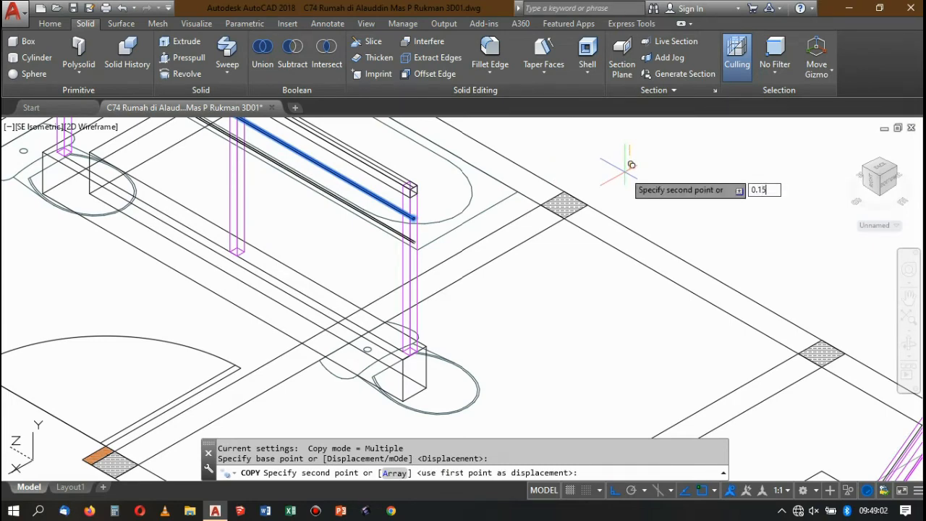
type("0.15")
key("Return")
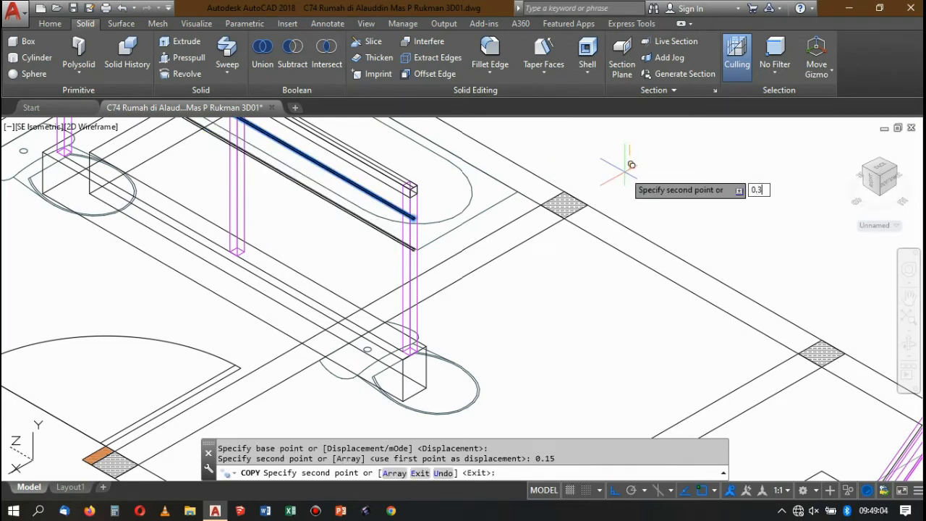
type("0.3")
key("Return")
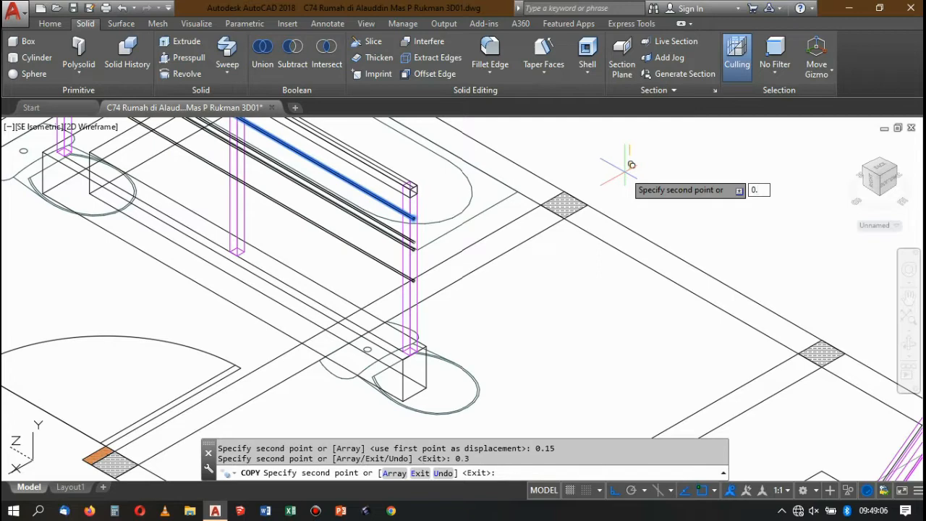
key("Return")
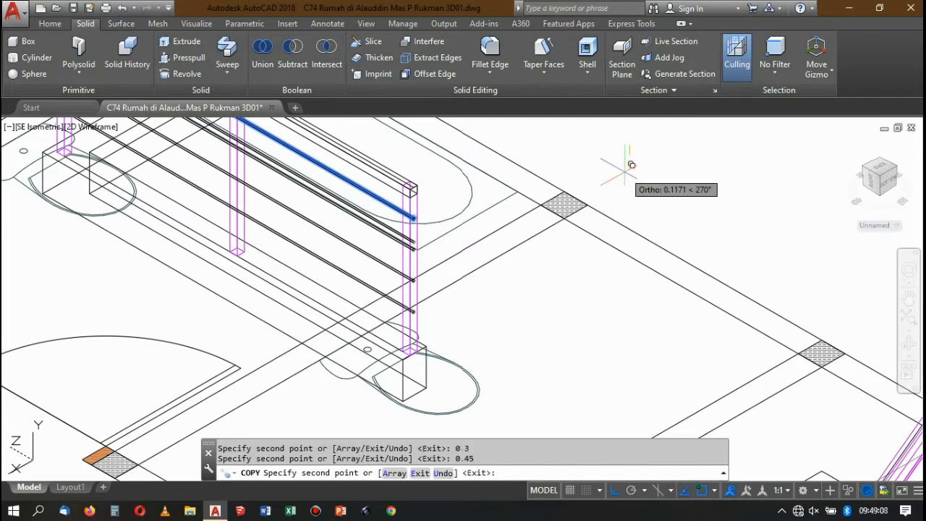
key("Return")
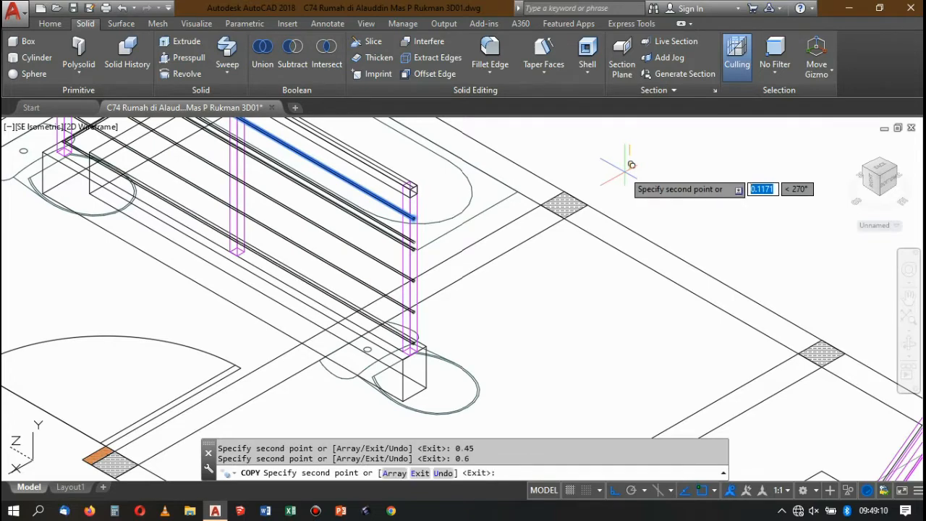
key("Return")
Display the model in the Conceptual visual style.
scroll(586, 123, "down", 3)
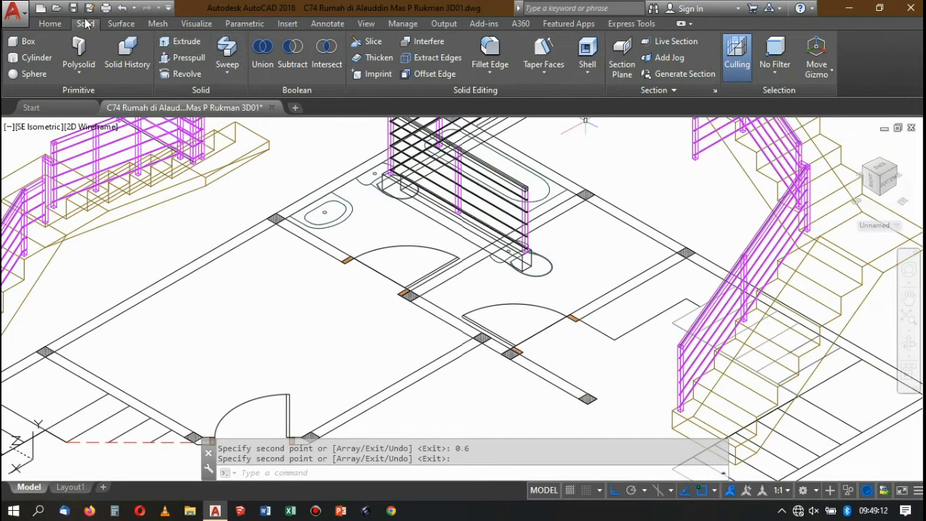
left_click(52, 23)
left_click(548, 42)
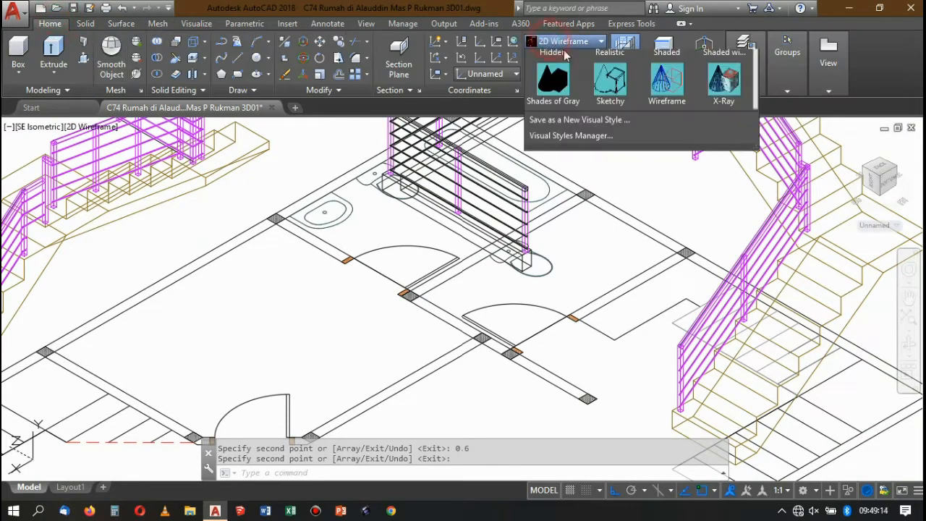
left_click(724, 64)
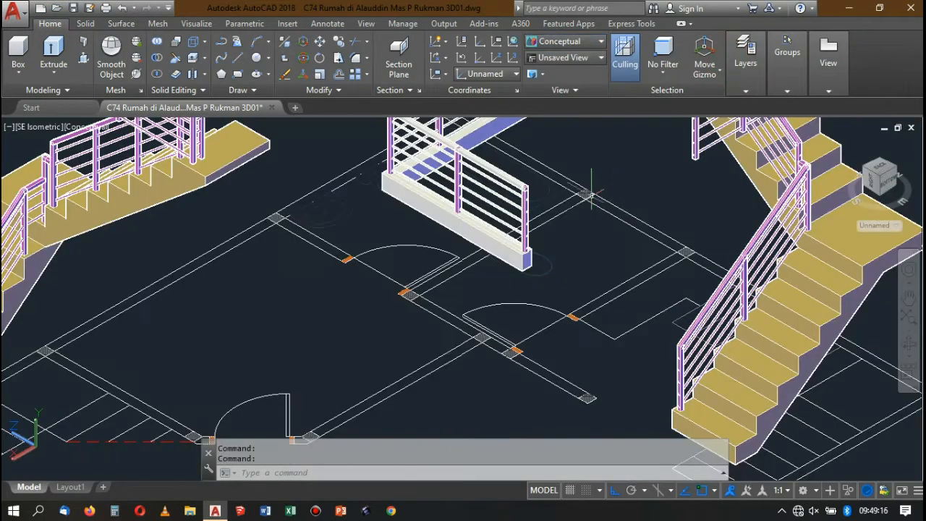
Match the properties of the magenta end post onto the new handrail and all the round bars below it.
scroll(502, 174, "up", 5)
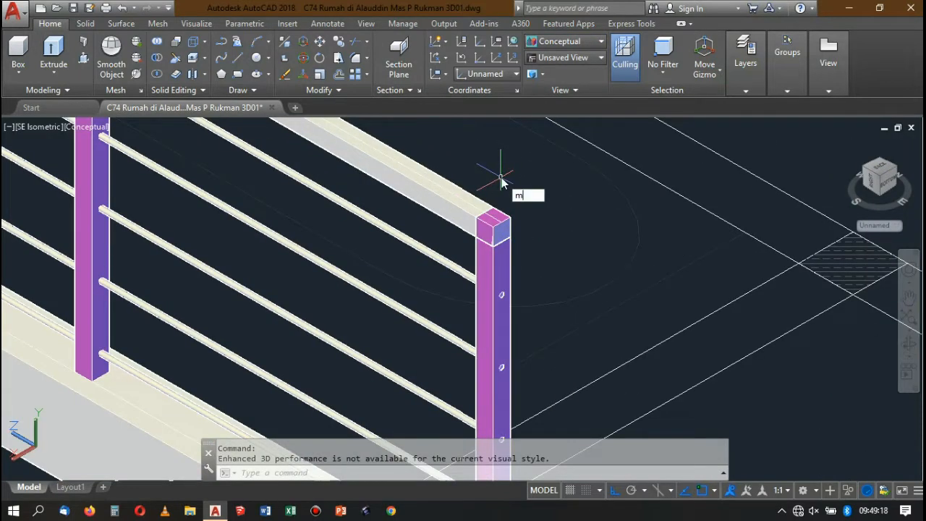
key("Return")
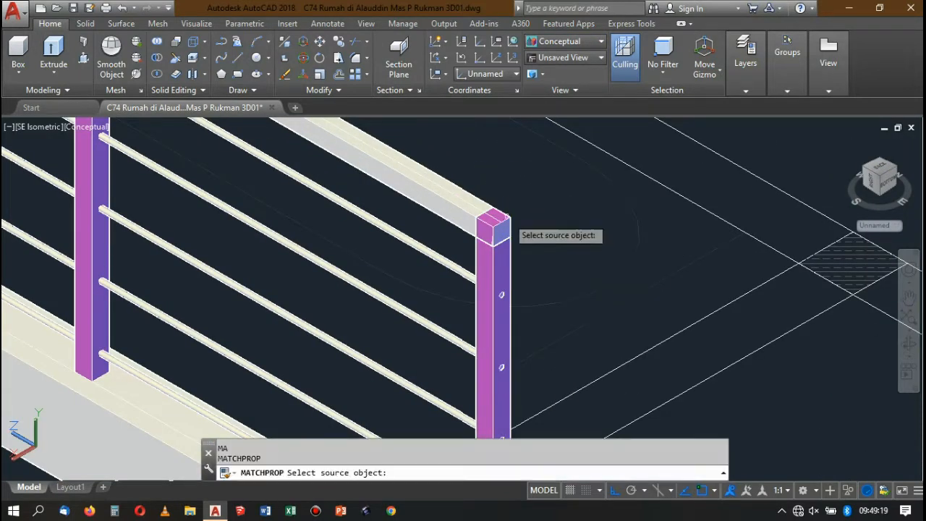
left_click(505, 255)
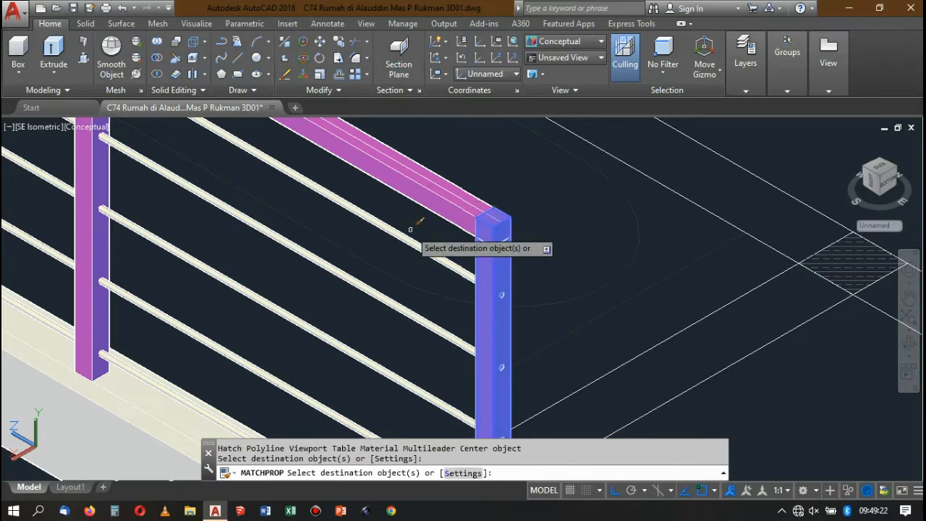
left_click(371, 270)
left_click(358, 292)
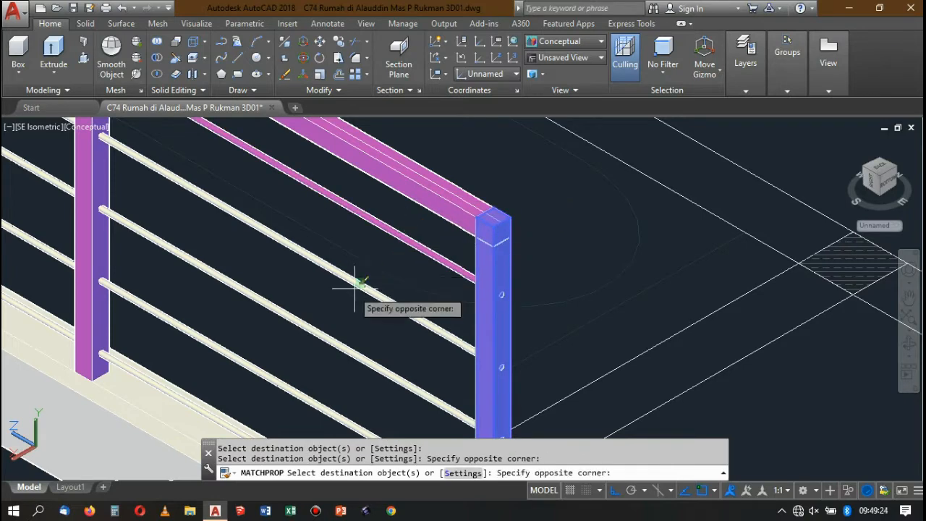
left_click(355, 288)
left_click(296, 316)
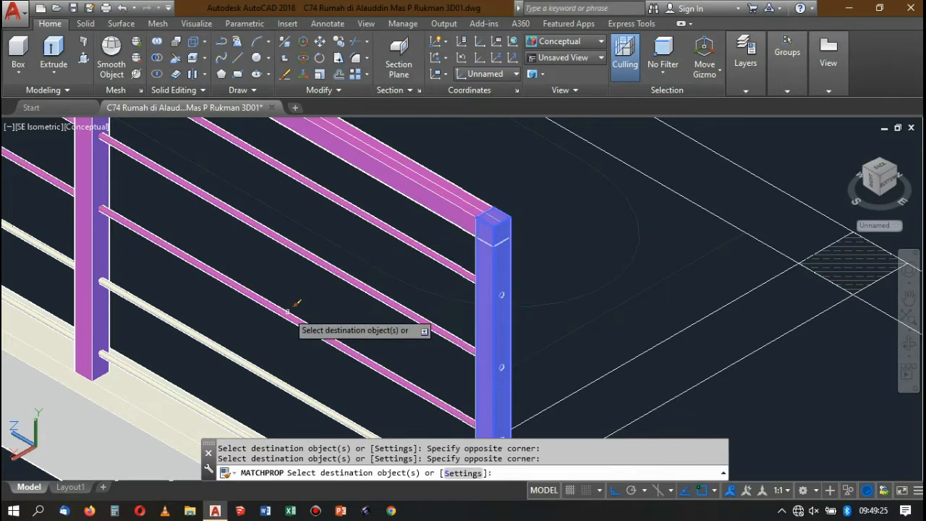
left_click(234, 360)
scroll(244, 351, "down", 3)
scroll(290, 321, "up", 5)
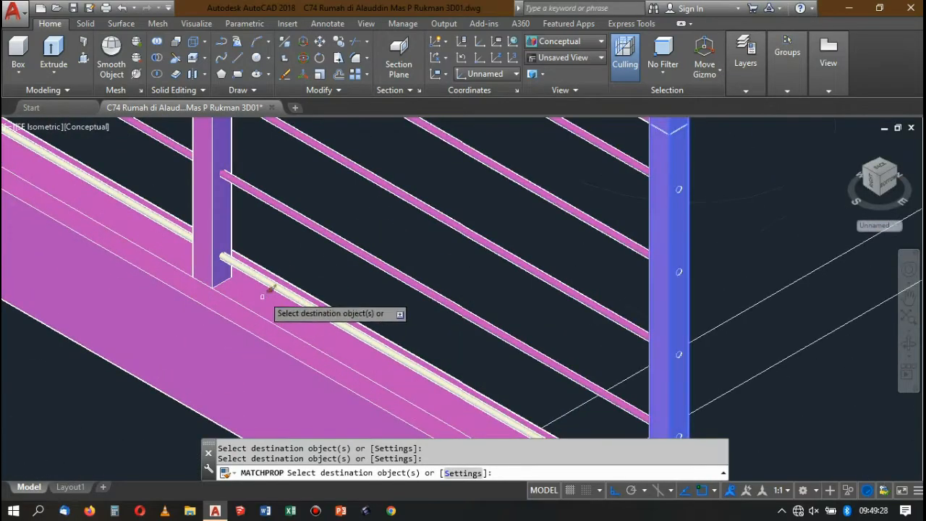
scroll(275, 272, "down", 3)
key("Return")
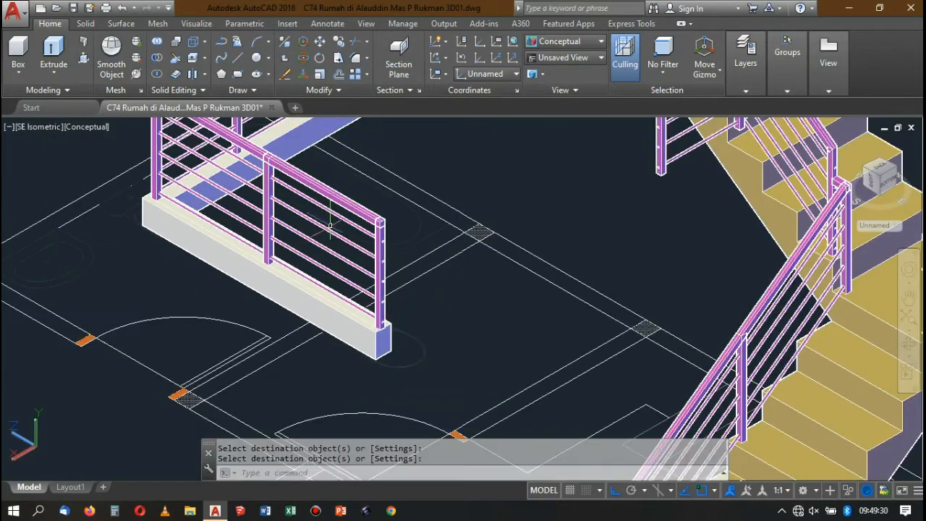
Examine the whole staircase model, especially the upper flights and landings whose posts still lack handrails and bars.
scroll(376, 174, "down", 3)
scroll(385, 165, "up", 2)
scroll(385, 165, "up", 3)
scroll(387, 217, "down", 4)
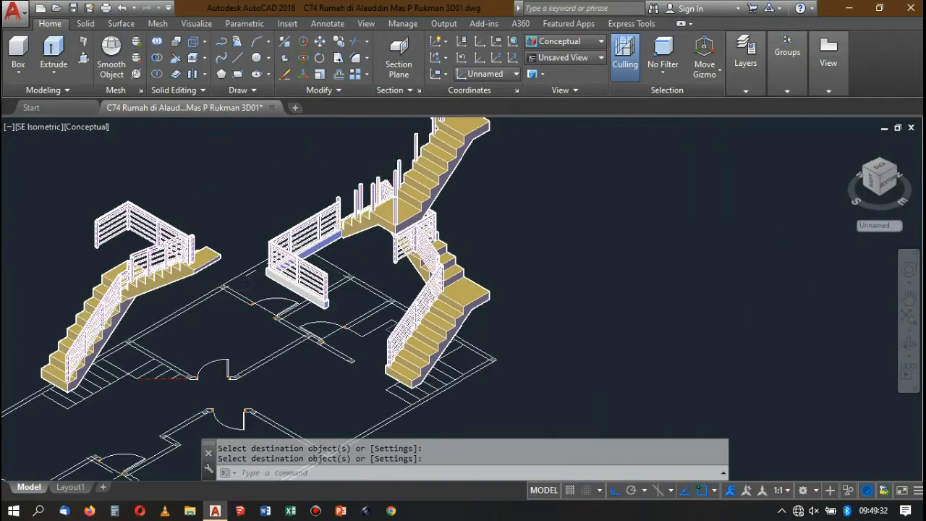
scroll(388, 232, "up", 5)
scroll(387, 233, "down", 2)
scroll(349, 175, "down", 6)
scroll(350, 179, "up", 3)
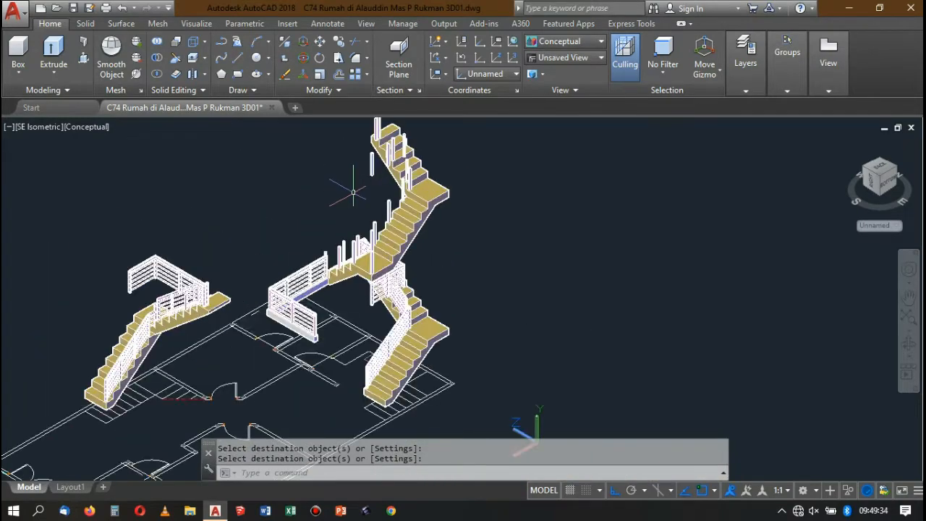
scroll(408, 170, "up", 5)
scroll(413, 161, "down", 2)
scroll(362, 136, "down", 3)
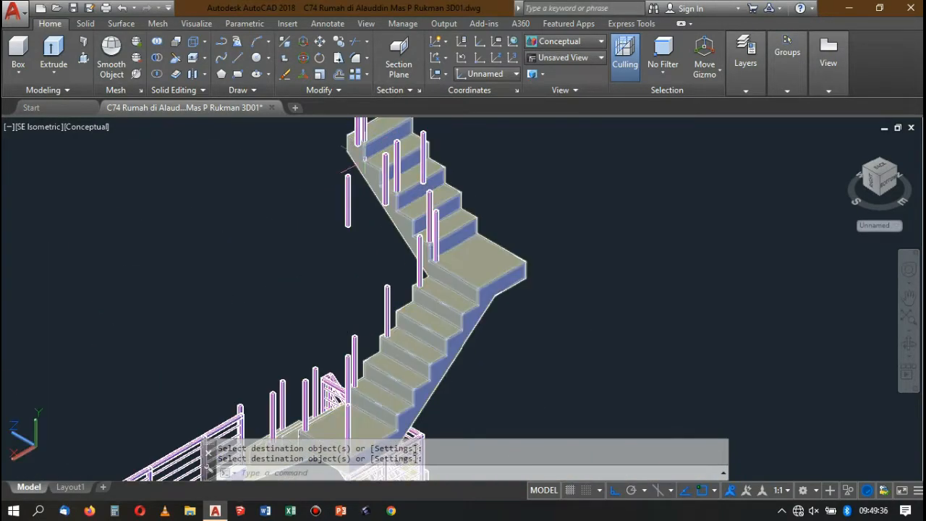
scroll(366, 138, "down", 2)
scroll(366, 137, "up", 2)
scroll(288, 312, "up", 4)
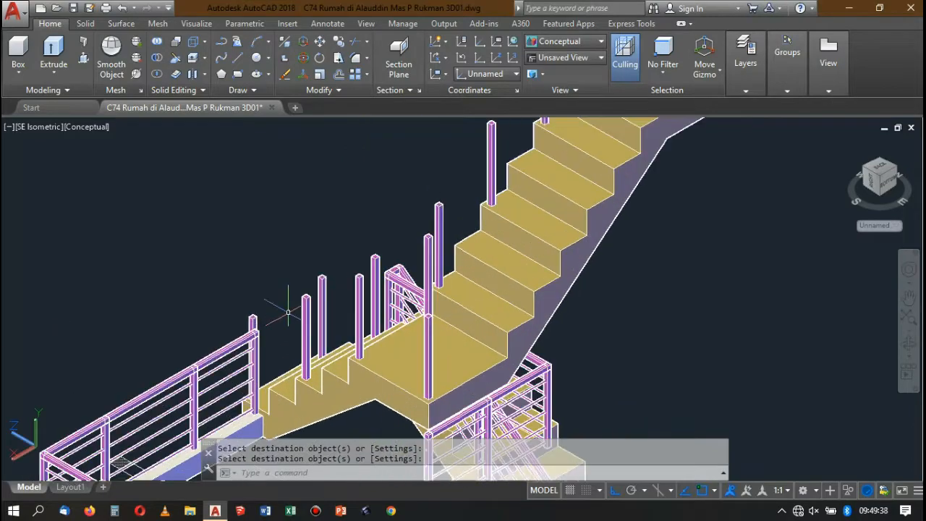
scroll(218, 299, "down", 4)
scroll(218, 298, "up", 2)
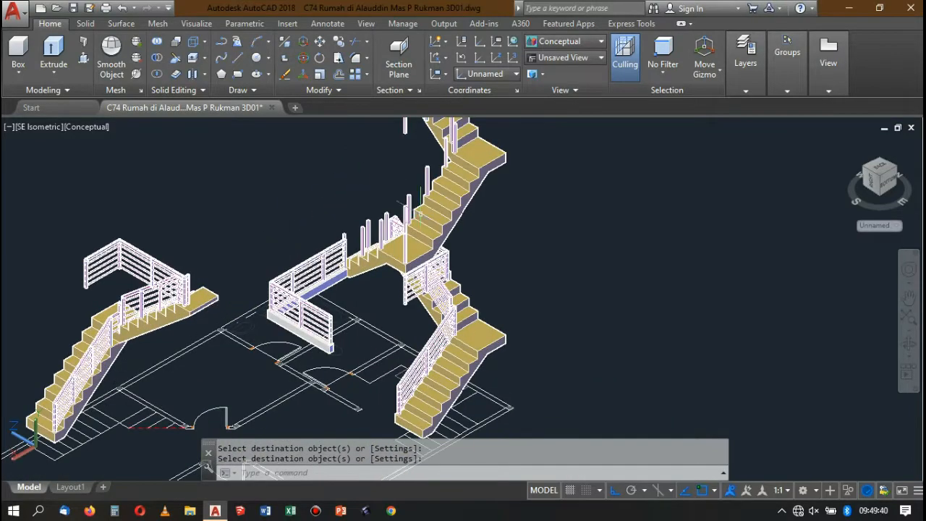
scroll(379, 216, "up", 4)
scroll(403, 272, "down", 6)
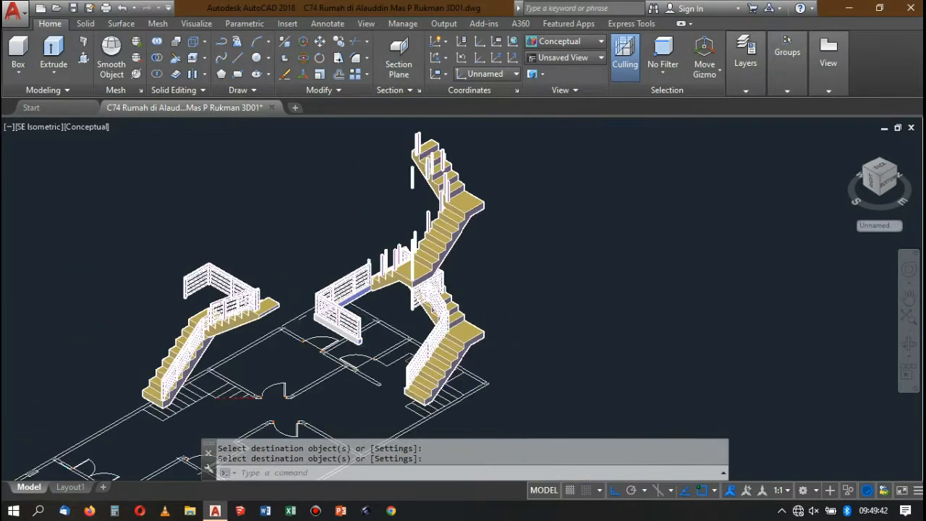
scroll(366, 241, "down", 3)
scroll(420, 198, "up", 5)
scroll(409, 203, "down", 5)
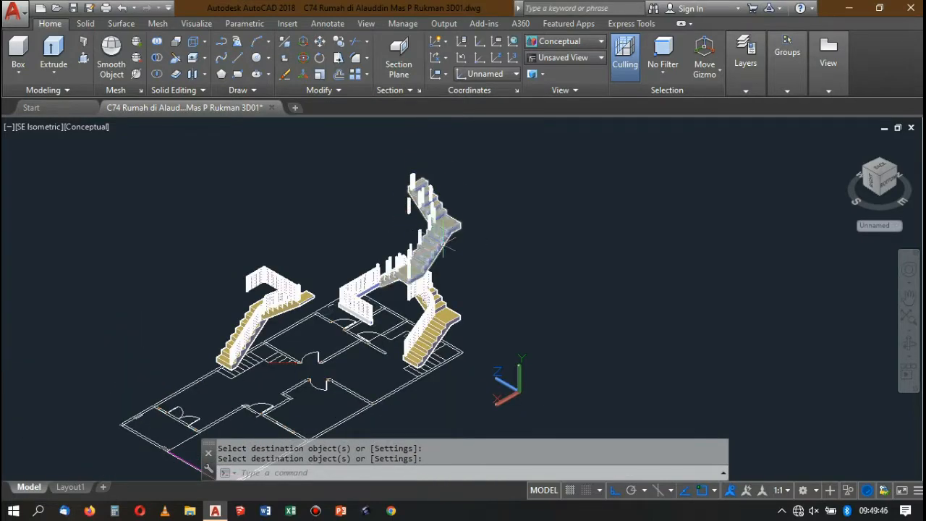
scroll(416, 233, "up", 3)
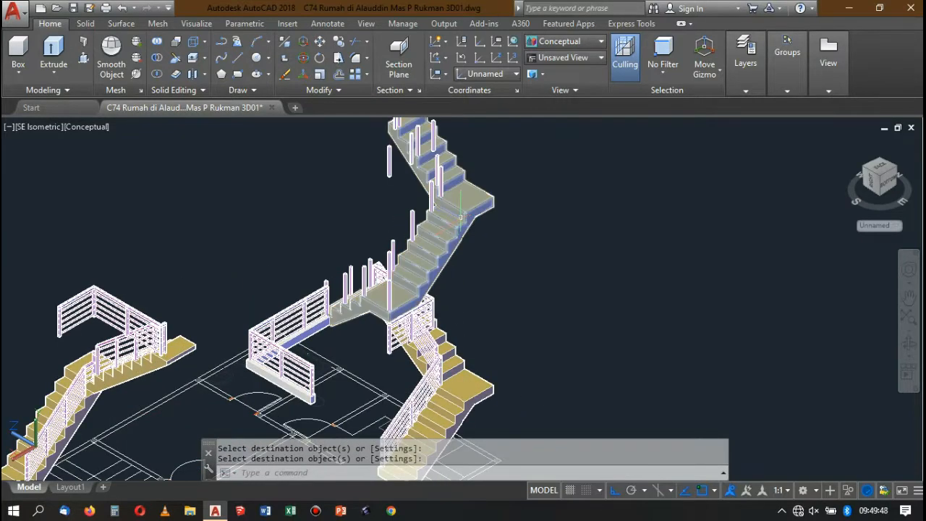
Select the upper staircase and reset the UCS to World.
left_click(490, 220)
left_click(420, 232)
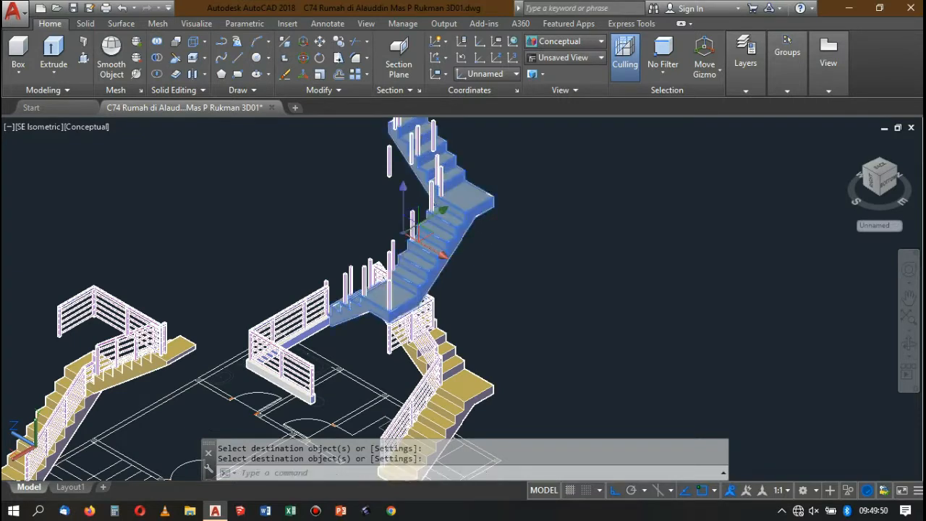
type("U")
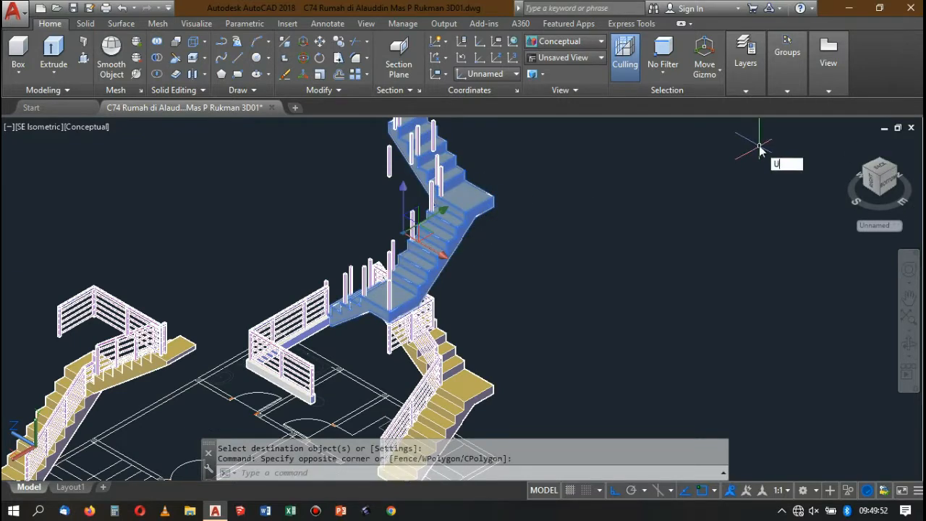
type("CS")
key("Return")
type("w")
key("Return")
Switch to the 2D Wireframe visual style and view the upper staircase's posts from SW Isometric, leaving nothing selected.
left_click(496, 210)
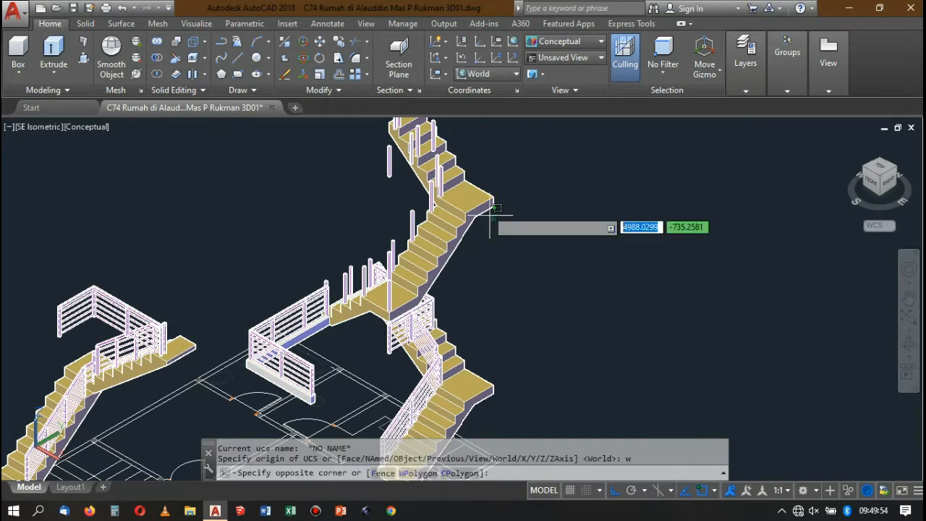
left_click(487, 217)
left_click(570, 47)
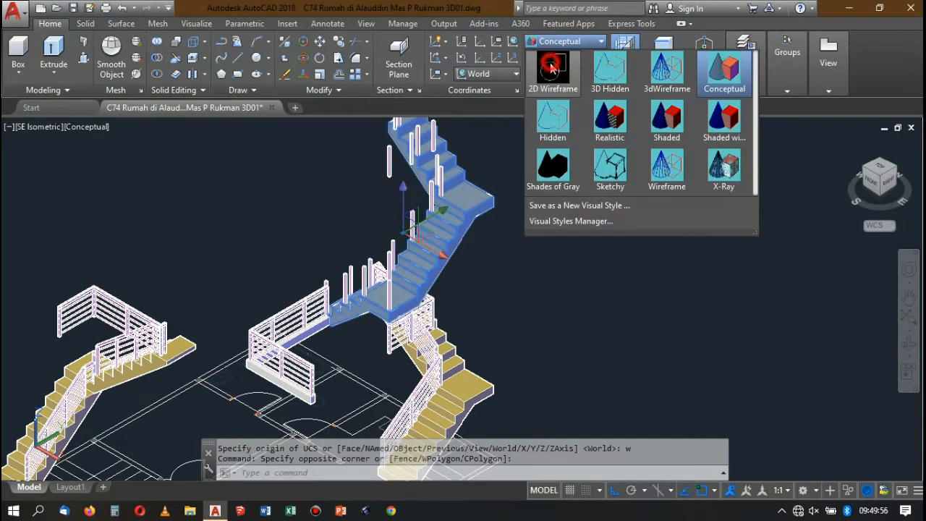
left_click(551, 76)
left_click(505, 226)
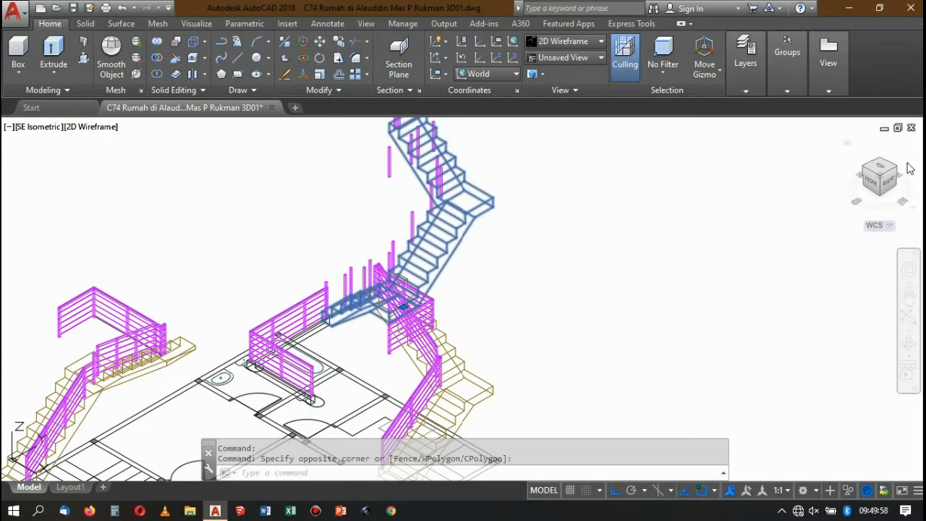
left_click(869, 175)
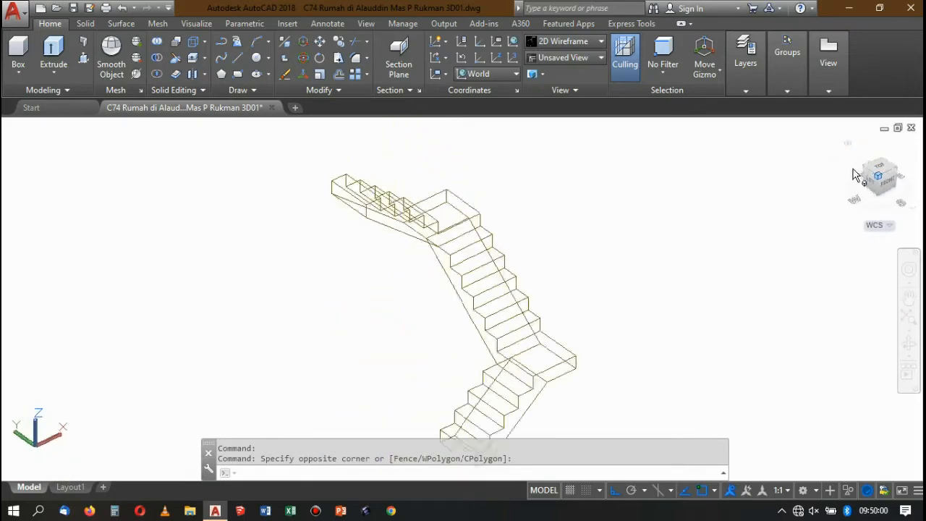
scroll(664, 191, "up", 3)
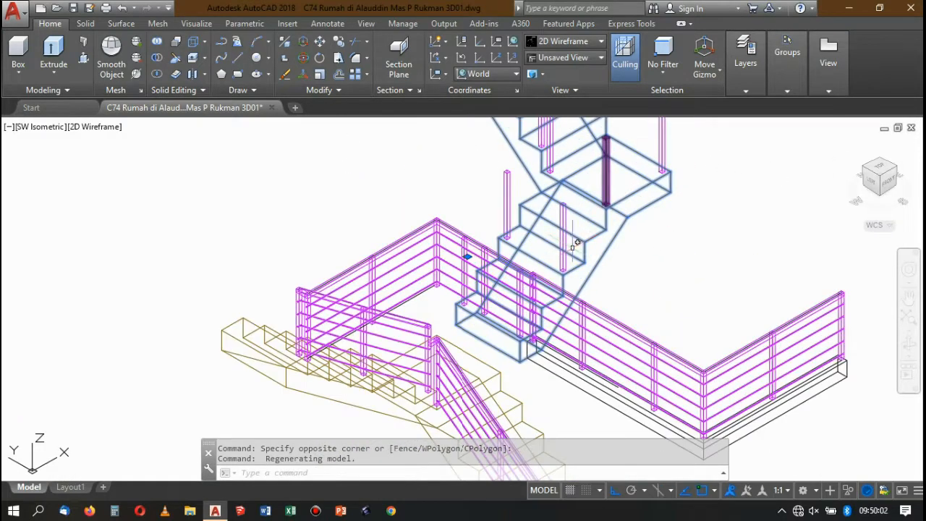
scroll(636, 203, "down", 2)
scroll(622, 197, "up", 3)
key("Escape")
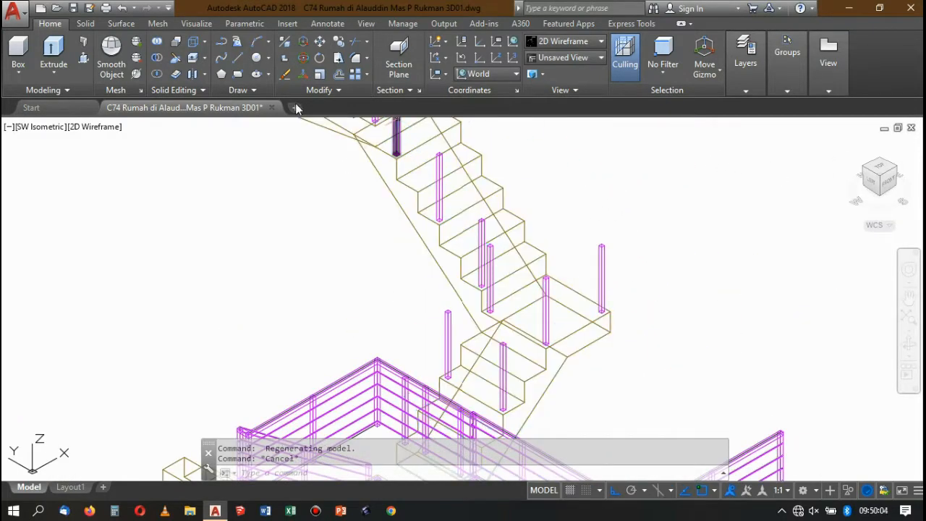
Draw a 3D polyline over the post tops, from the lower flight's outer post via the landing's corner post to its far post.
left_click(238, 43)
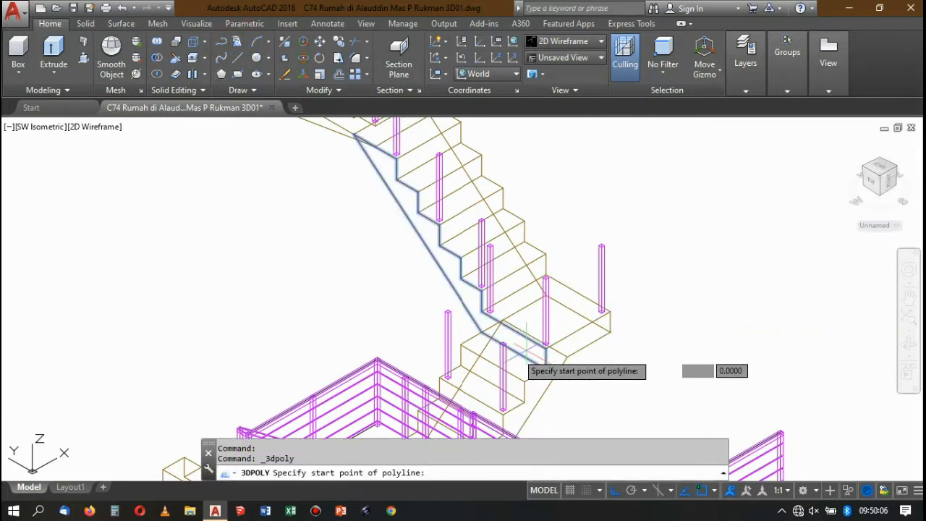
scroll(510, 334, "up", 4)
scroll(507, 331, "up", 3)
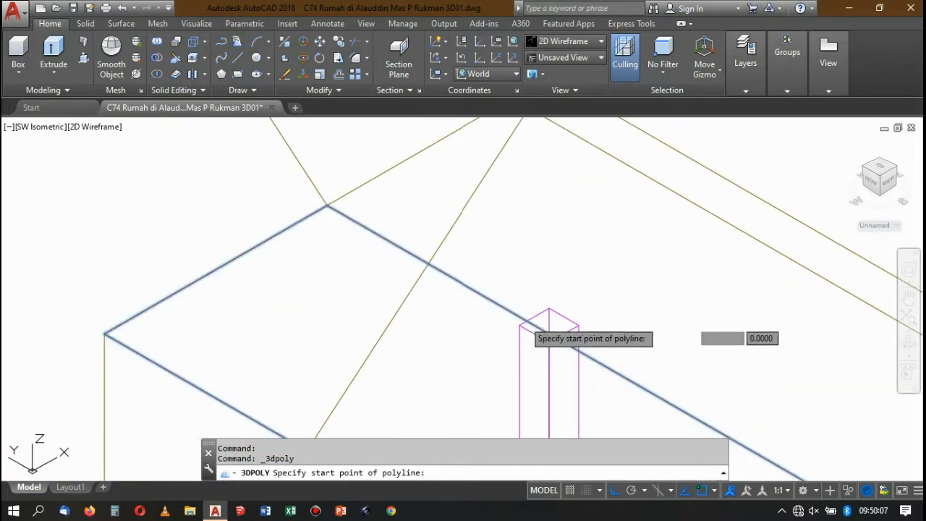
left_click(534, 334)
scroll(521, 334, "down", 4)
scroll(585, 259, "up", 5)
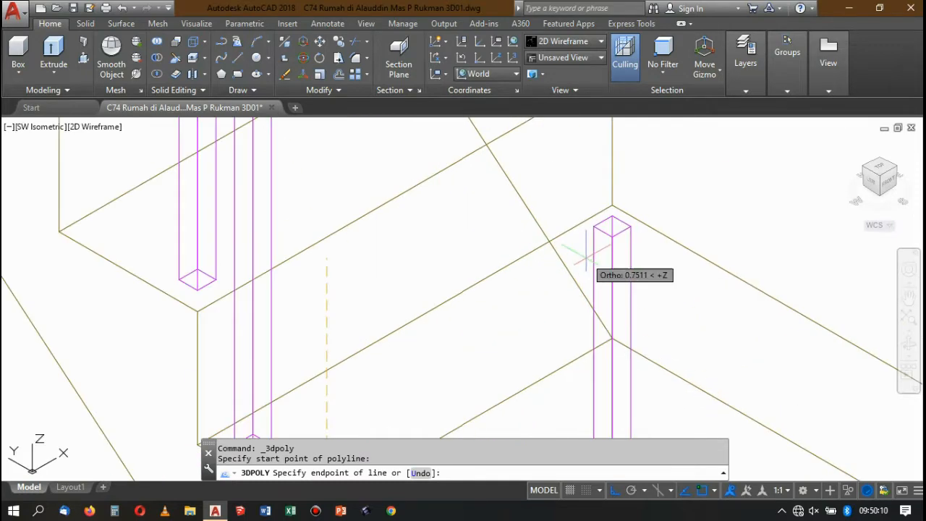
left_click(614, 210)
scroll(658, 208, "down", 5)
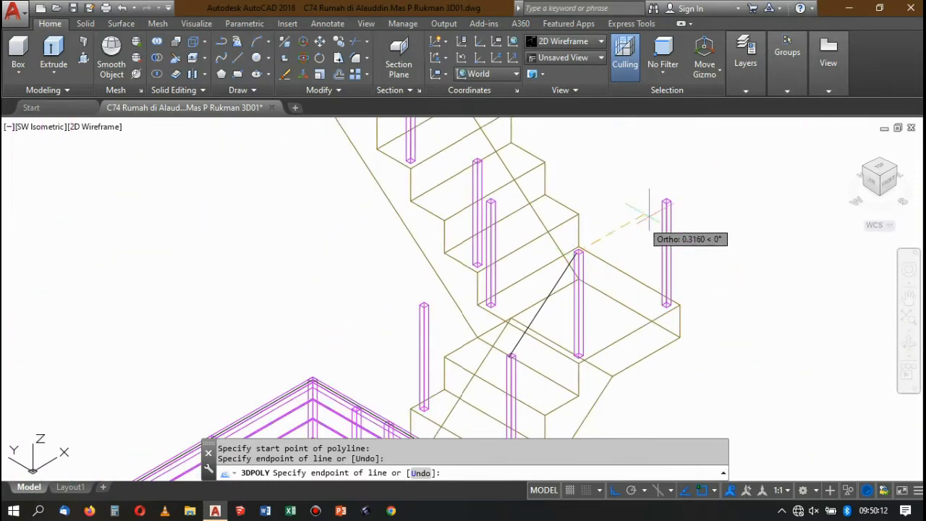
scroll(654, 195, "up", 3)
left_click(589, 238)
scroll(634, 217, "down", 5)
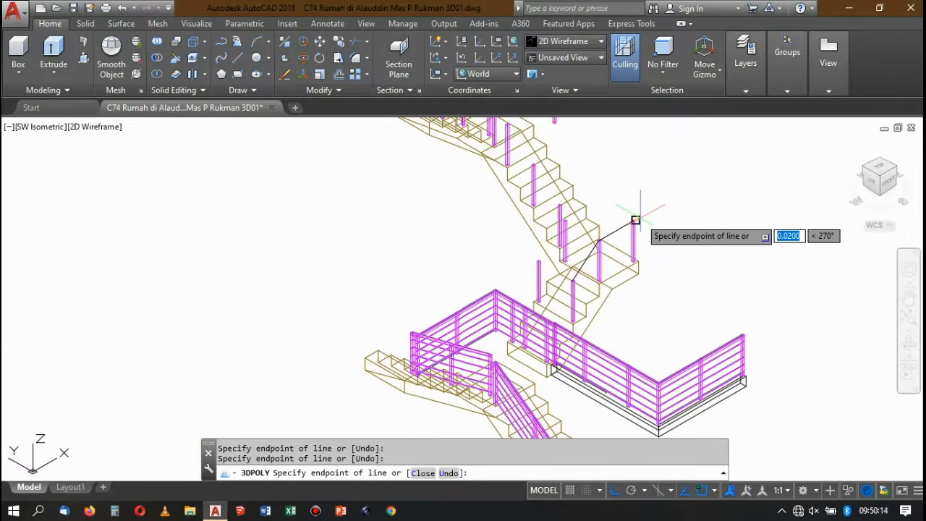
key("Return")
scroll(602, 233, "up", 5)
scroll(568, 244, "down", 4)
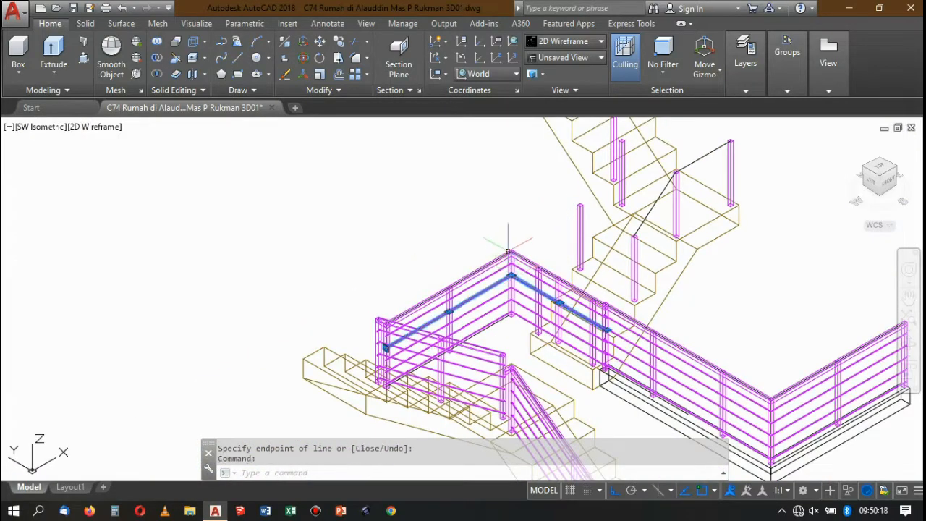
From NW Isometric, stretch the new polyline's lower end to the top of the upper-floor railing's end post beside the stair.
left_click(867, 171)
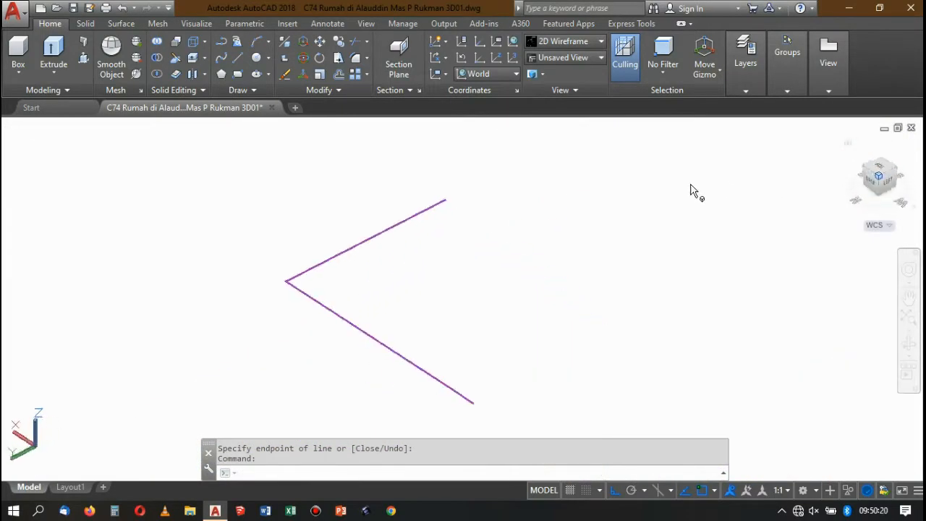
scroll(556, 175, "up", 5)
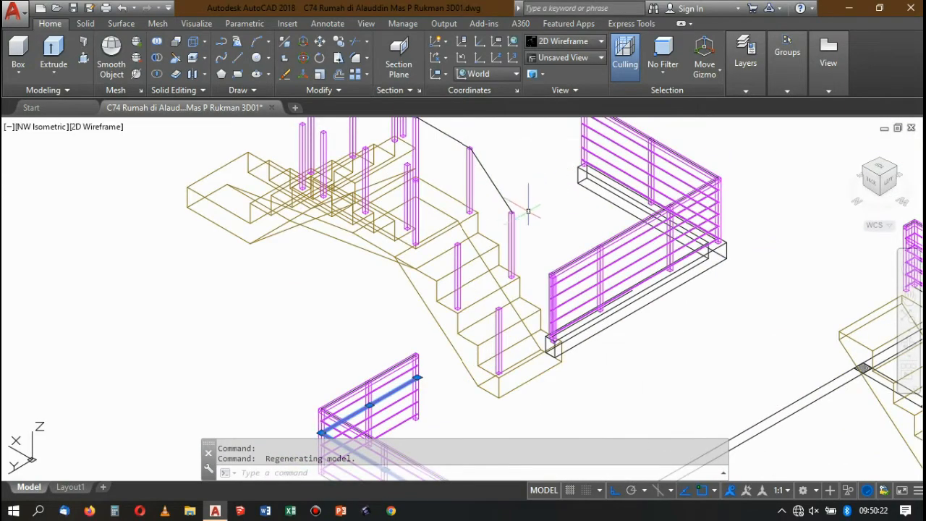
scroll(521, 233, "up", 2)
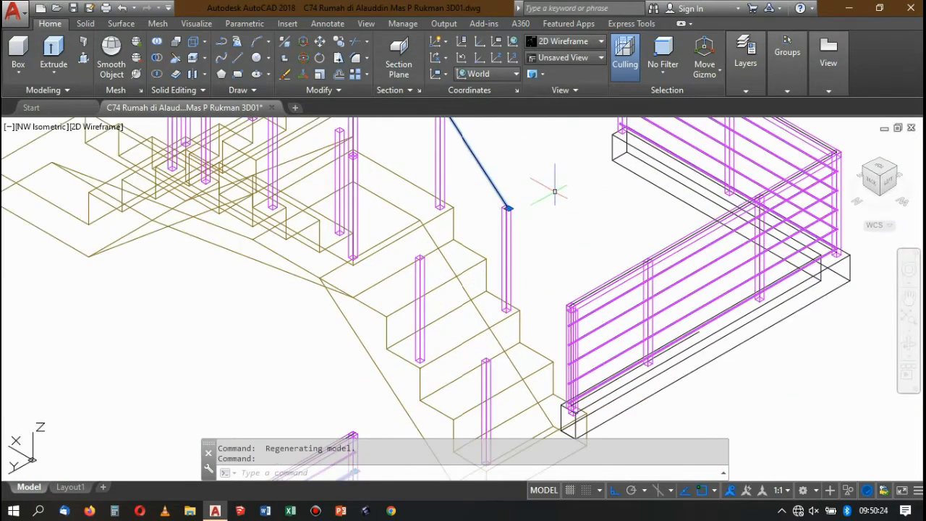
scroll(555, 195, "down", 8)
scroll(559, 203, "up", 5)
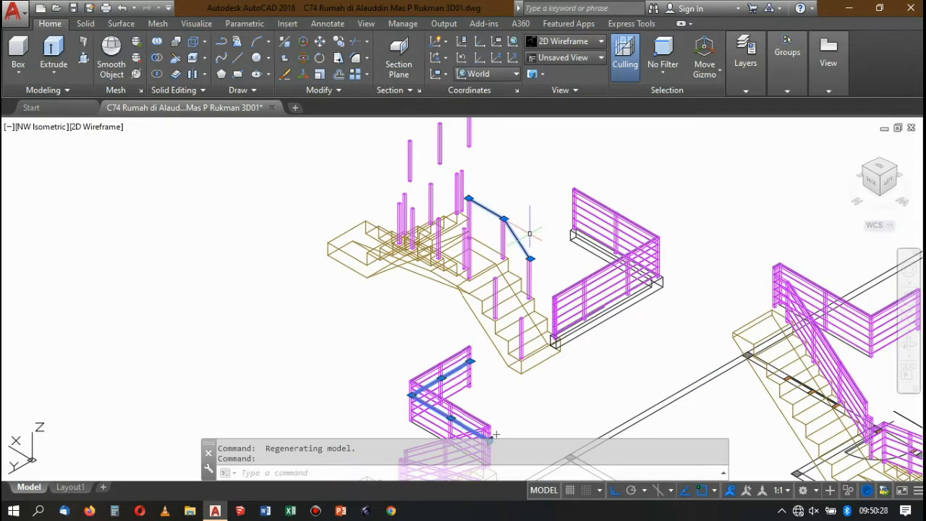
scroll(521, 245, "up", 5)
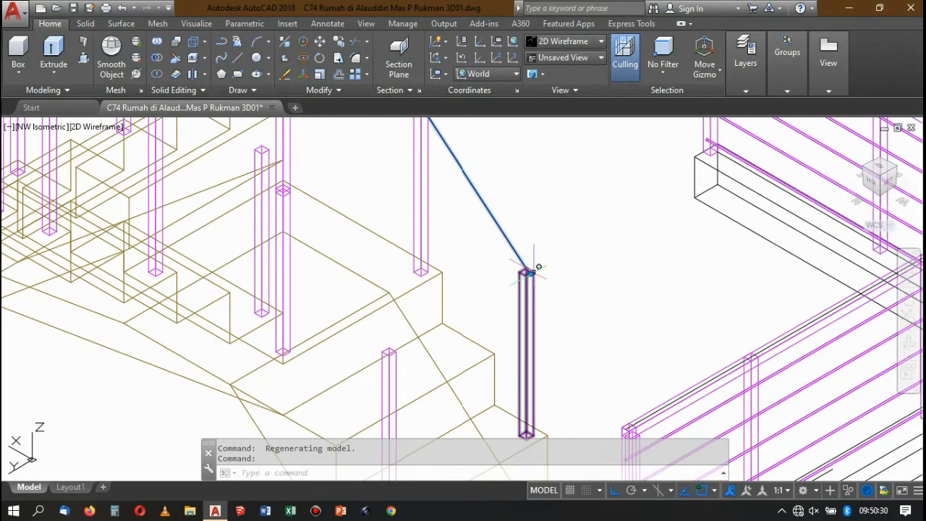
left_click(532, 271)
scroll(531, 271, "down", 4)
scroll(539, 242, "up", 2)
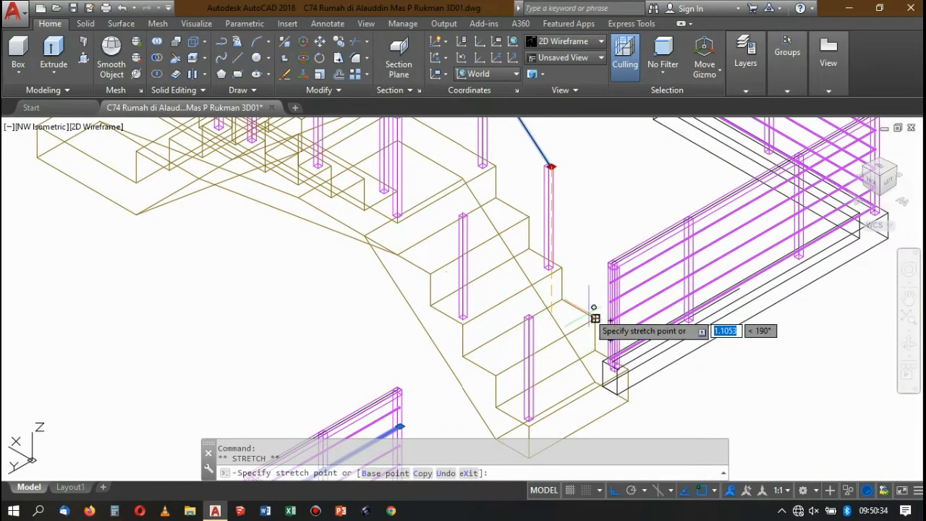
scroll(572, 297, "down", 3)
scroll(582, 300, "up", 5)
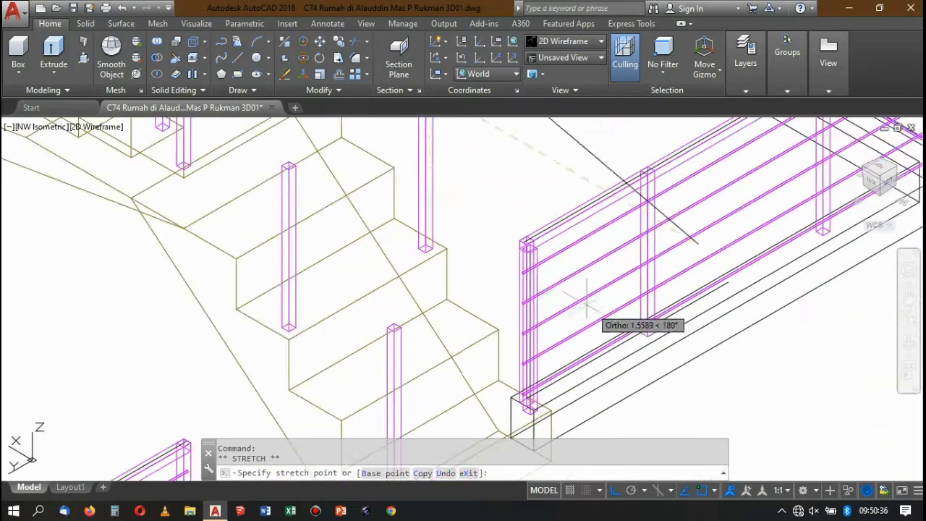
scroll(532, 246, "up", 5)
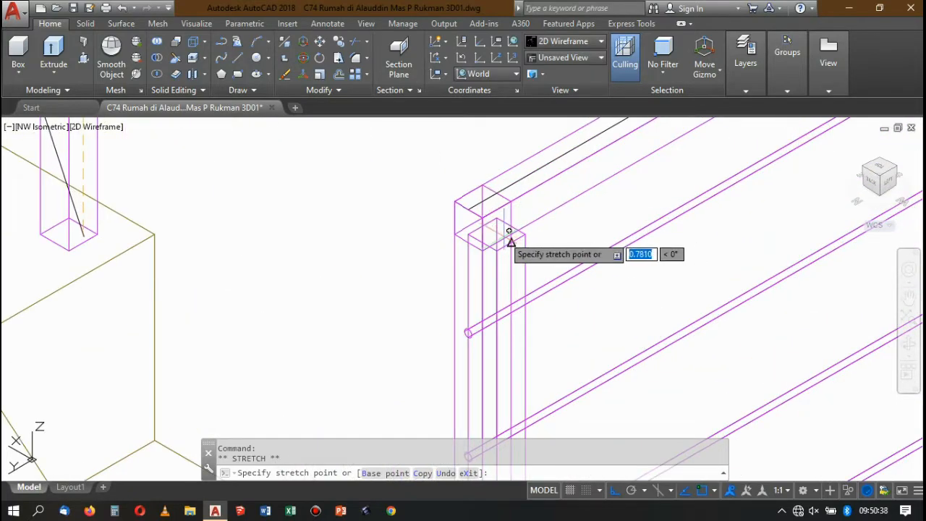
scroll(506, 236, "down", 3)
scroll(500, 242, "up", 3)
left_click(479, 230)
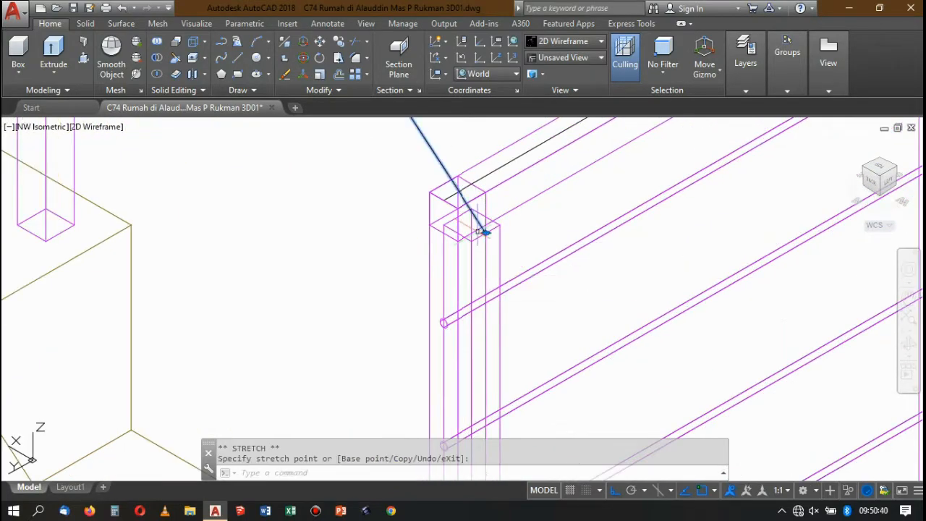
Inspect the handrail path and surrounding staircase railings in the Conceptual visual style, and return to 2D Wireframe.
scroll(485, 226, "down", 4)
scroll(496, 210, "up", 3)
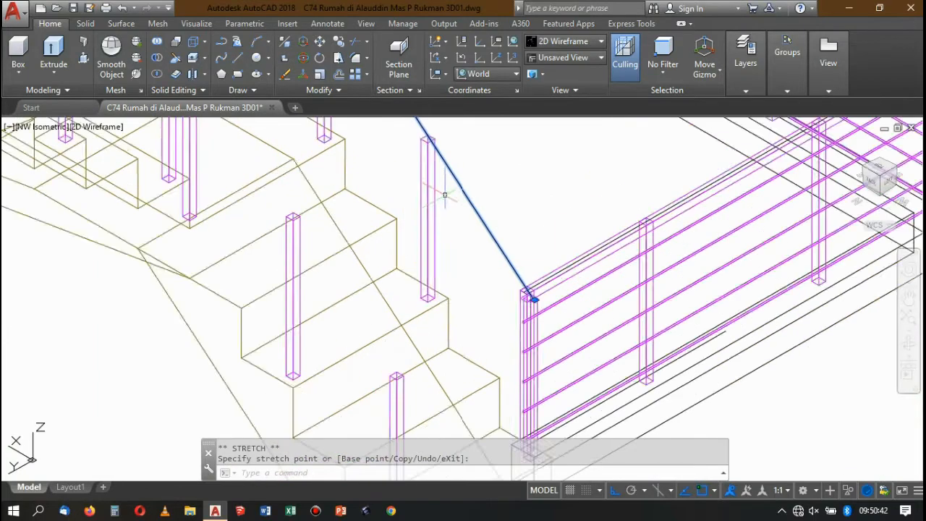
scroll(445, 194, "down", 4)
scroll(427, 244, "up", 4)
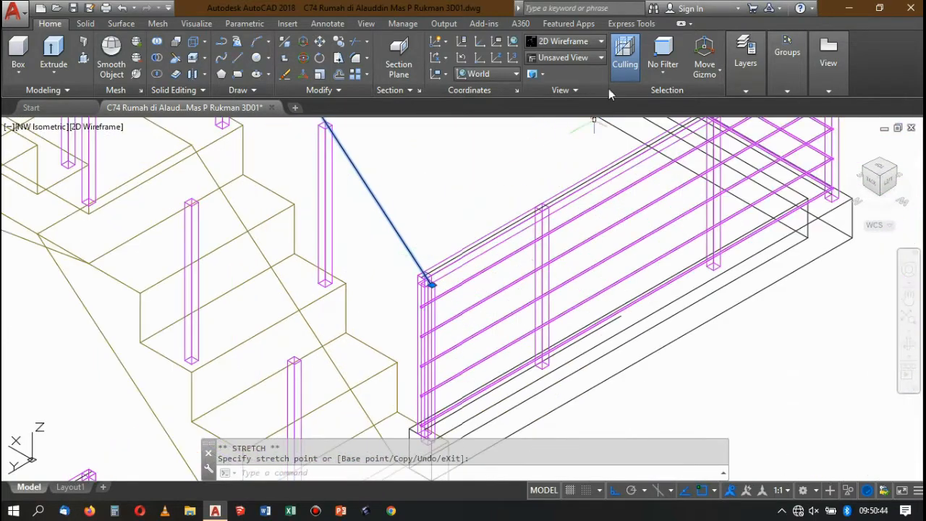
left_click(582, 44)
left_click(728, 69)
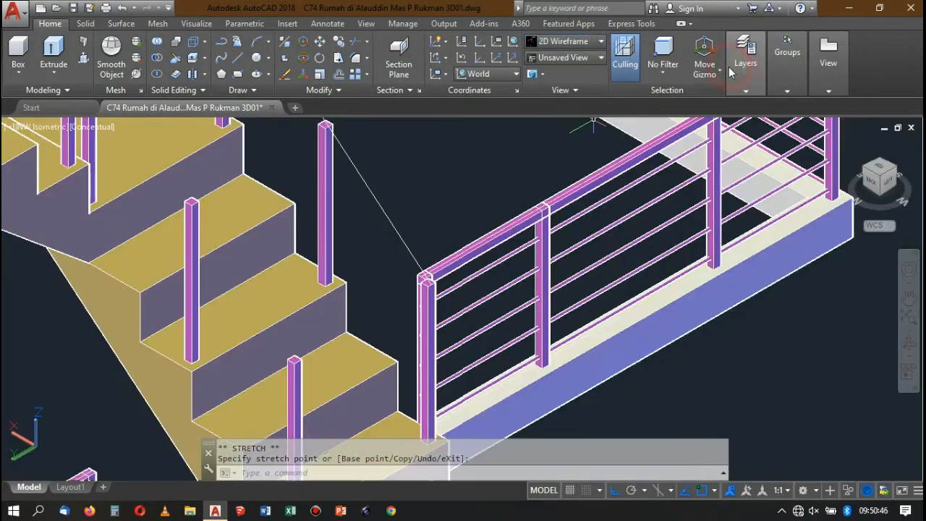
scroll(490, 246, "up", 2)
scroll(413, 259, "down", 5)
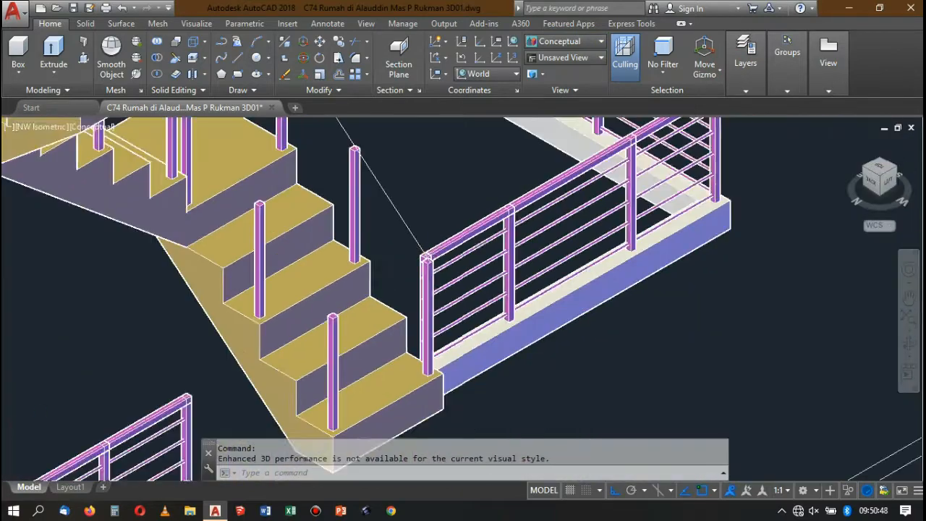
scroll(409, 204, "down", 5)
scroll(393, 186, "up", 4)
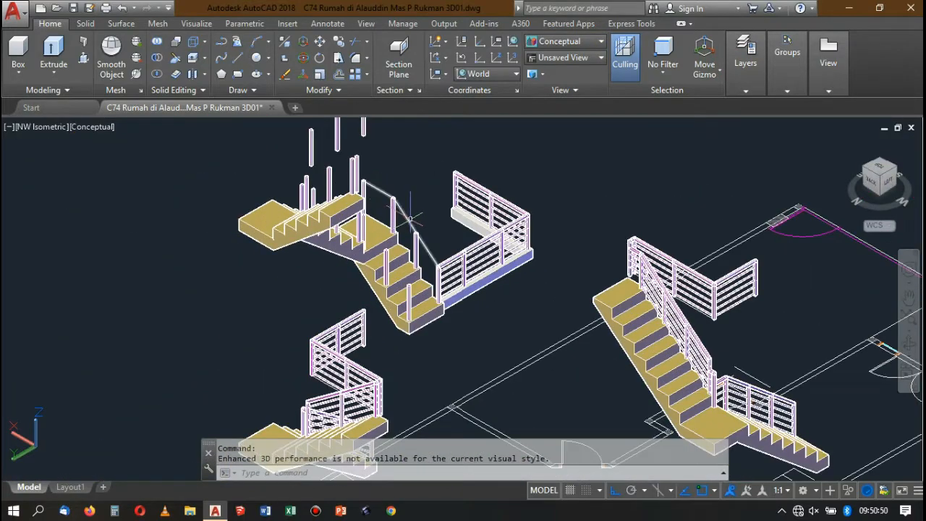
left_click(557, 42)
left_click(548, 70)
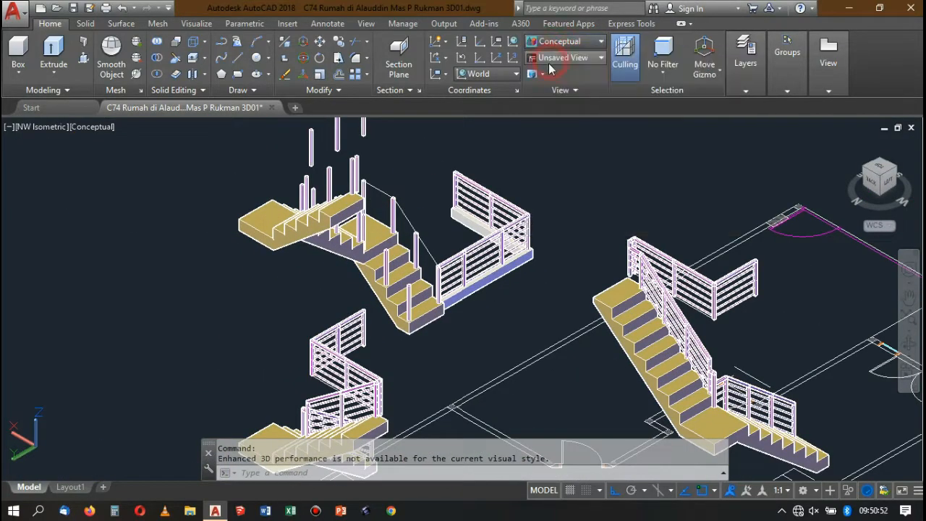
scroll(369, 257, "up", 4)
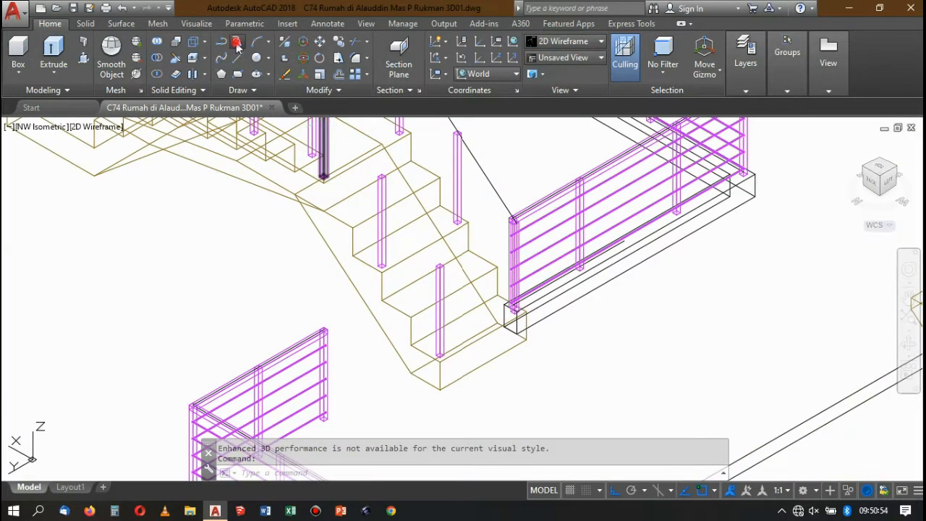
left_click(236, 44)
scroll(434, 217, "up", 6)
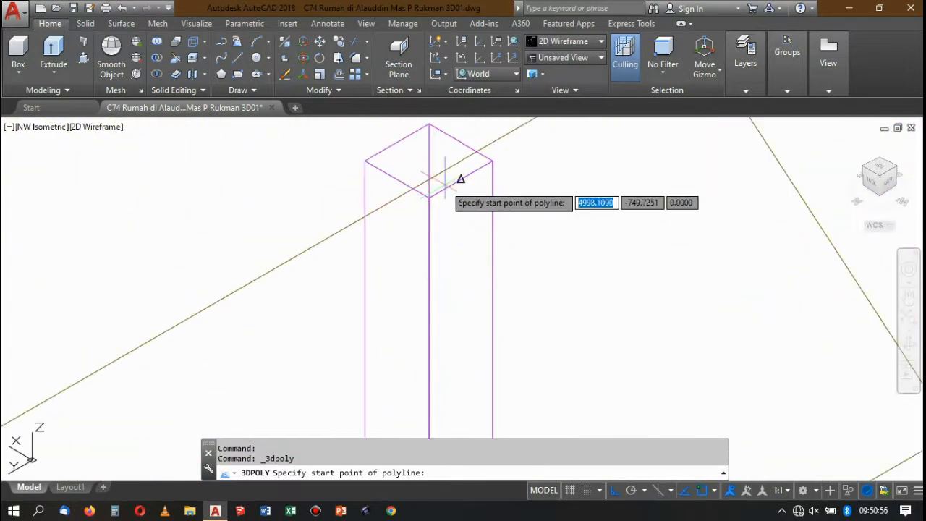
left_click(460, 179)
scroll(488, 259, "down", 5)
scroll(440, 201, "up", 2)
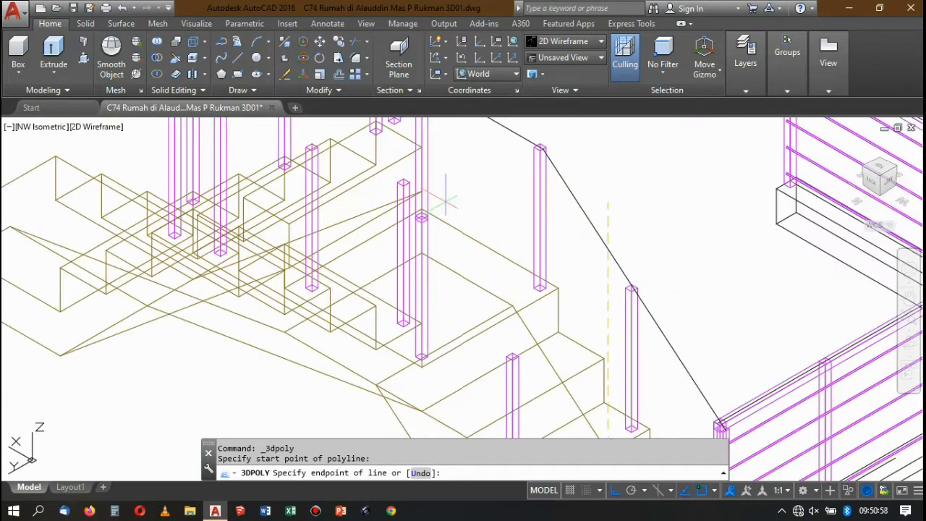
scroll(403, 182, "up", 2)
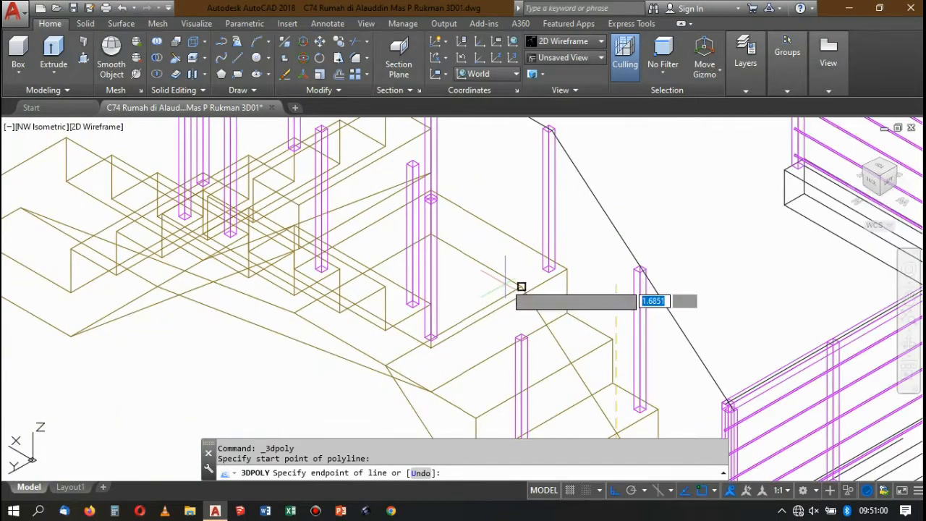
scroll(511, 286, "down", 3)
scroll(485, 269, "up", 5)
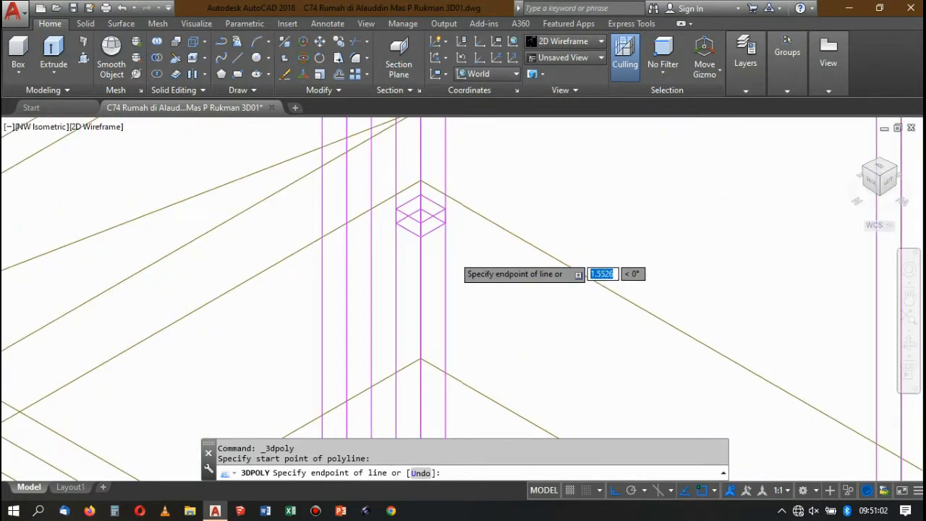
scroll(449, 252, "down", 5)
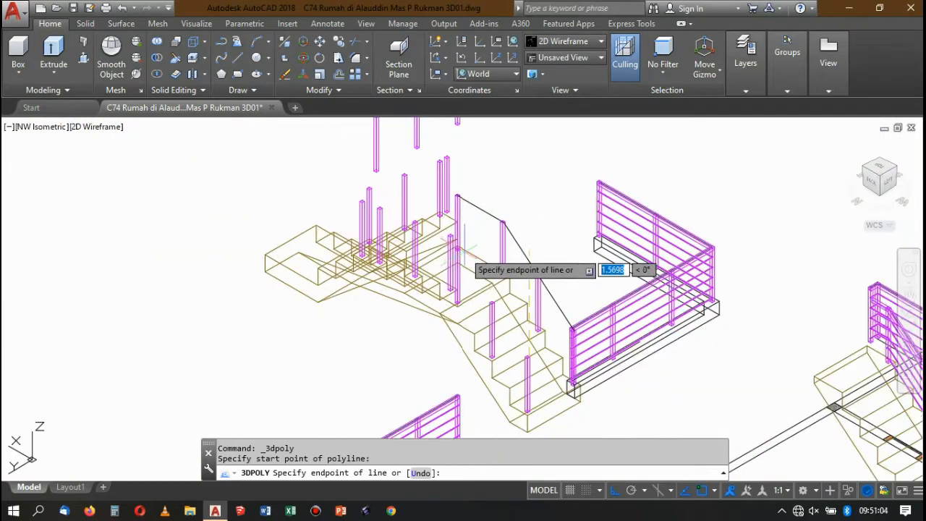
scroll(467, 275, "up", 3)
scroll(443, 208, "up", 2)
scroll(444, 194, "down", 4)
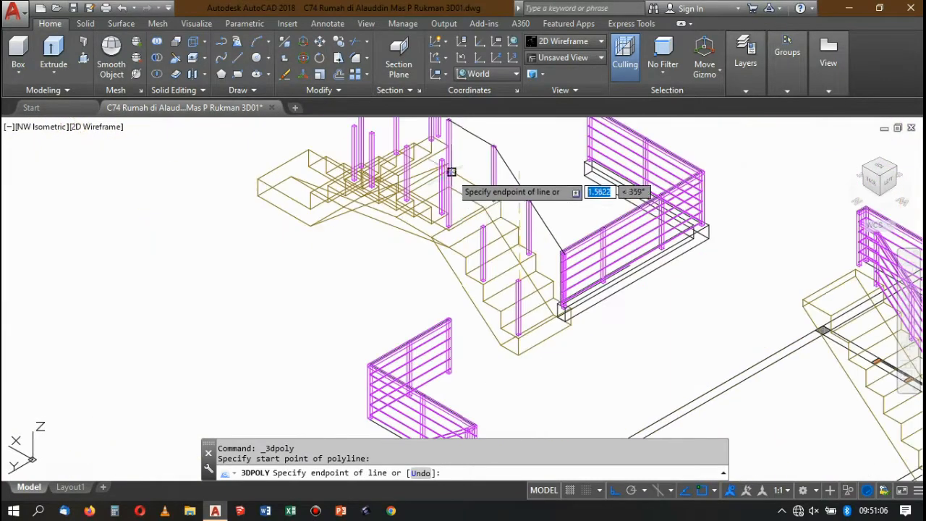
scroll(499, 250, "up", 4)
scroll(507, 275, "down", 5)
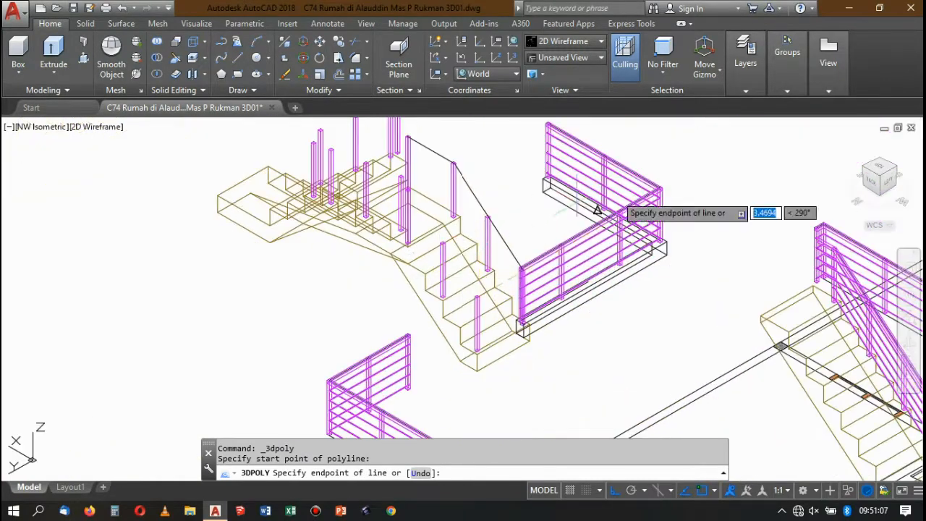
left_click(899, 169)
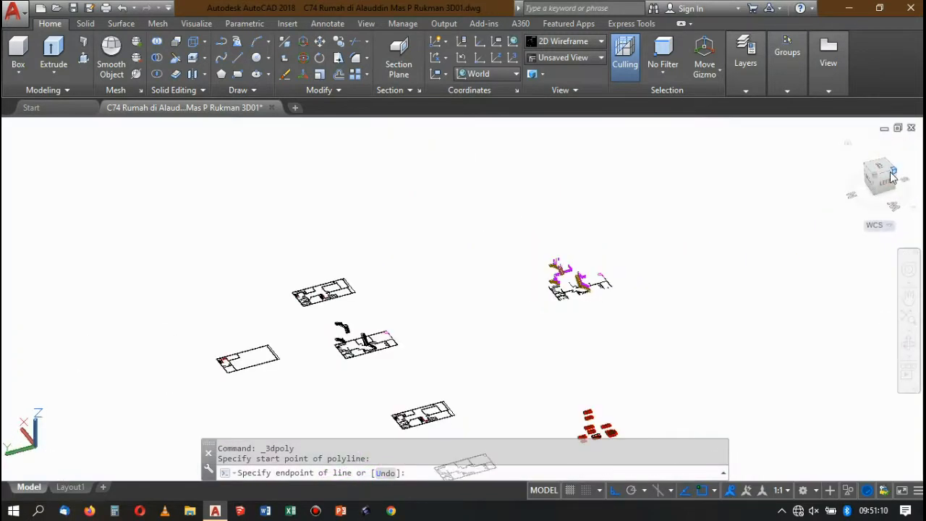
scroll(553, 284, "down", 5)
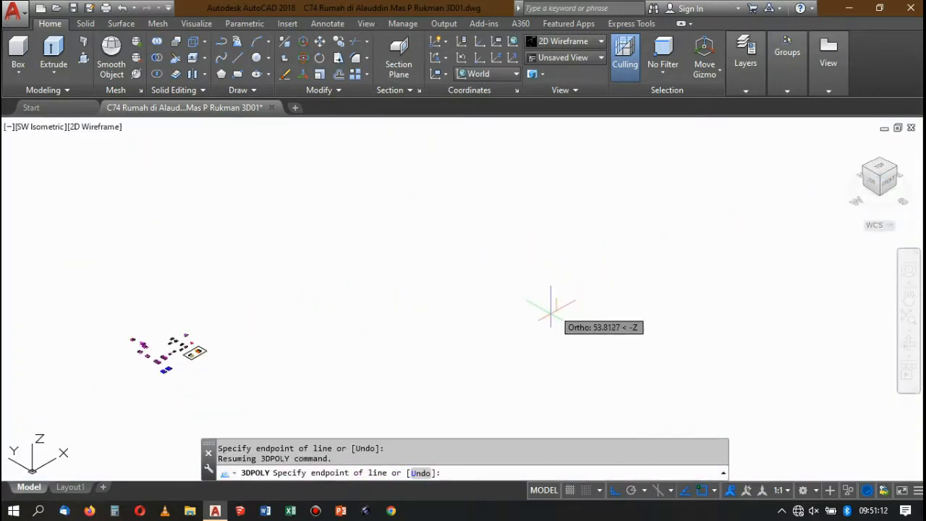
scroll(551, 307, "up", 3)
scroll(560, 286, "down", 6)
key("Escape")
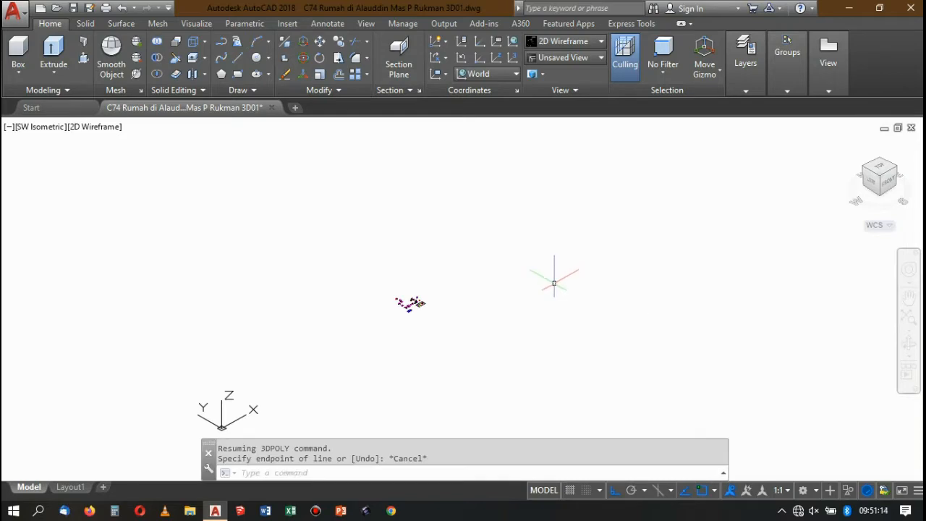
scroll(317, 269, "up", 5)
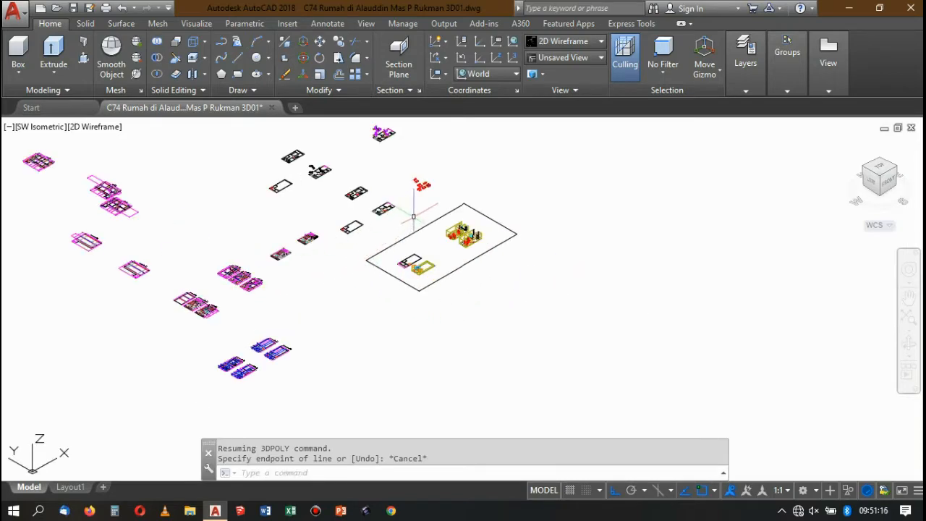
scroll(413, 216, "up", 5)
scroll(434, 246, "down", 5)
scroll(470, 238, "up", 3)
scroll(542, 216, "down", 3)
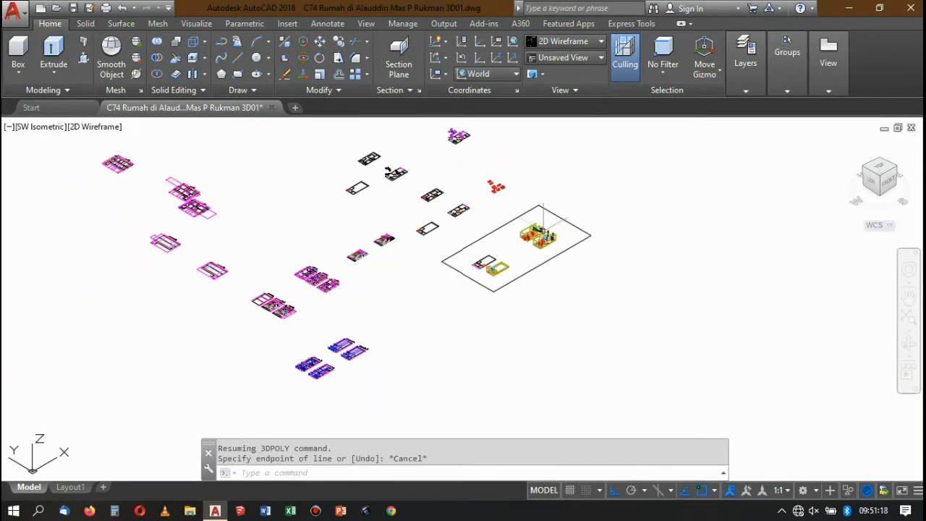
scroll(262, 182, "up", 1)
scroll(383, 213, "down", 3)
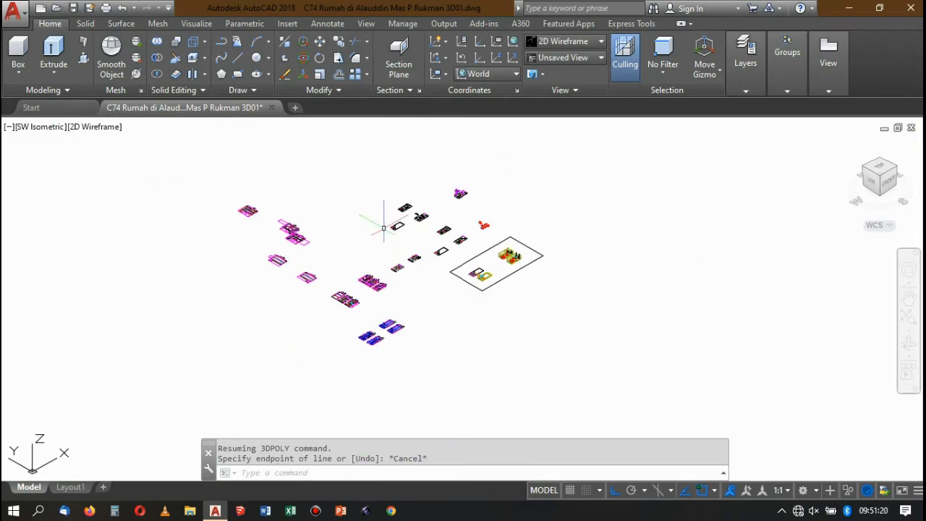
Examine the handrail path over the upper staircase's posts and the neighbouring upper-floor railing, leaving nothing selected.
scroll(502, 155, "up", 6)
scroll(447, 207, "up", 4)
scroll(447, 222, "down", 2)
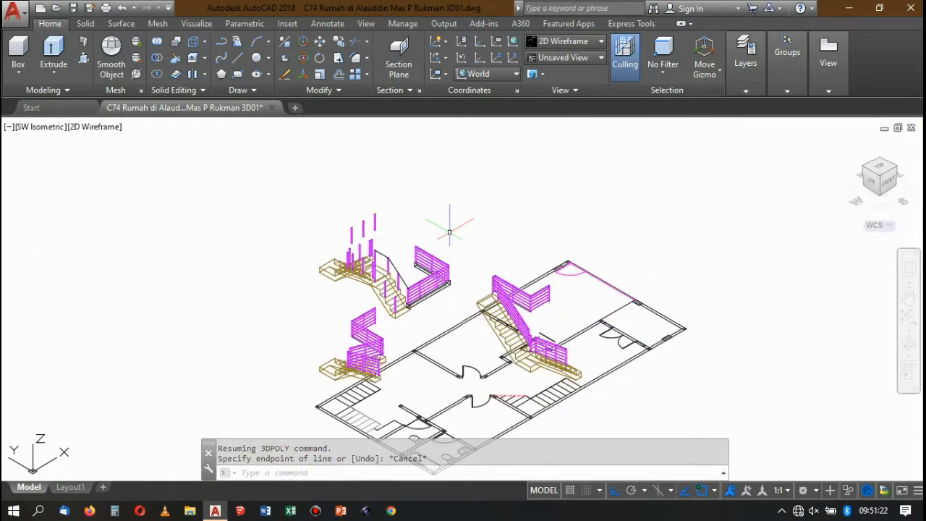
scroll(434, 232, "up", 6)
scroll(392, 269, "down", 4)
scroll(415, 231, "up", 3)
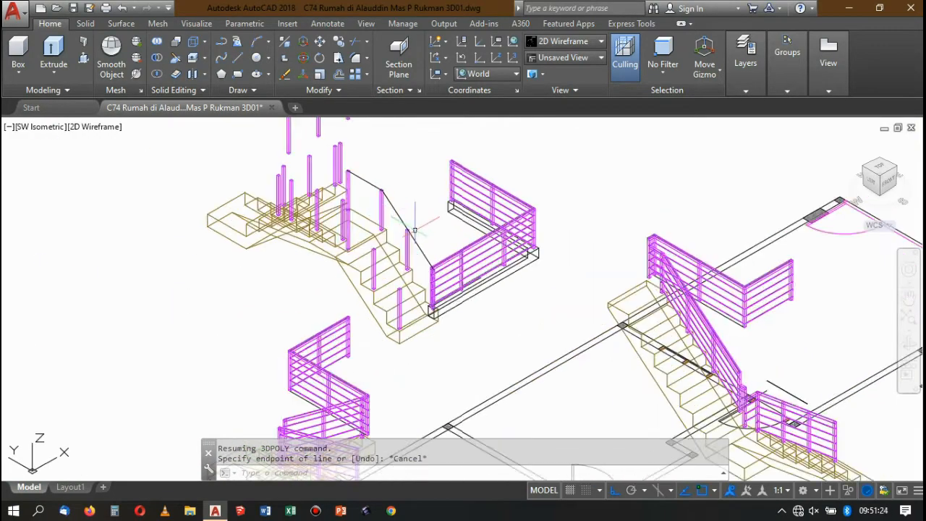
scroll(385, 230, "down", 2)
scroll(400, 247, "up", 2)
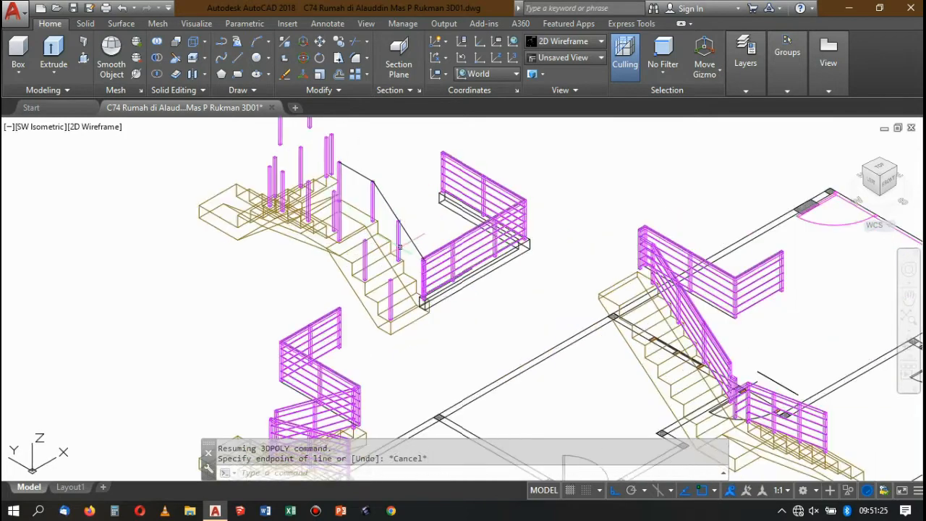
left_click(452, 340)
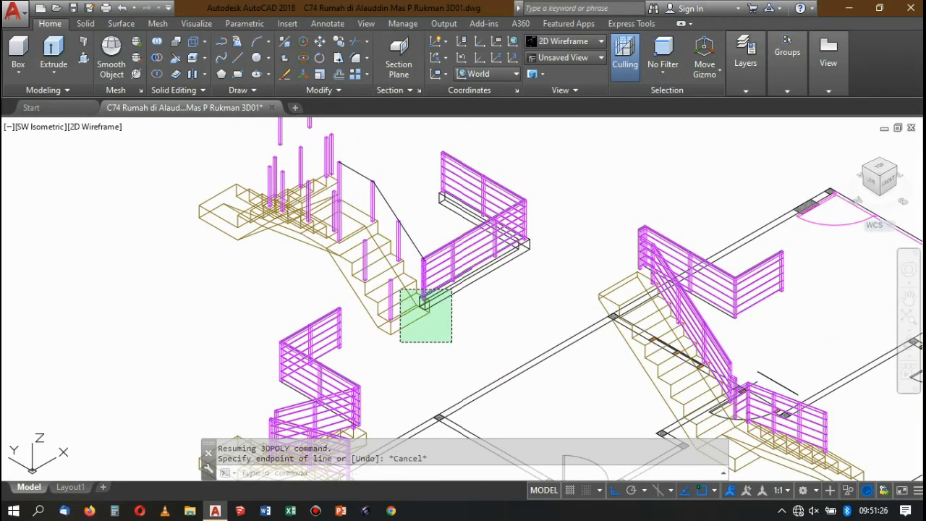
left_click(424, 195)
left_click(392, 203)
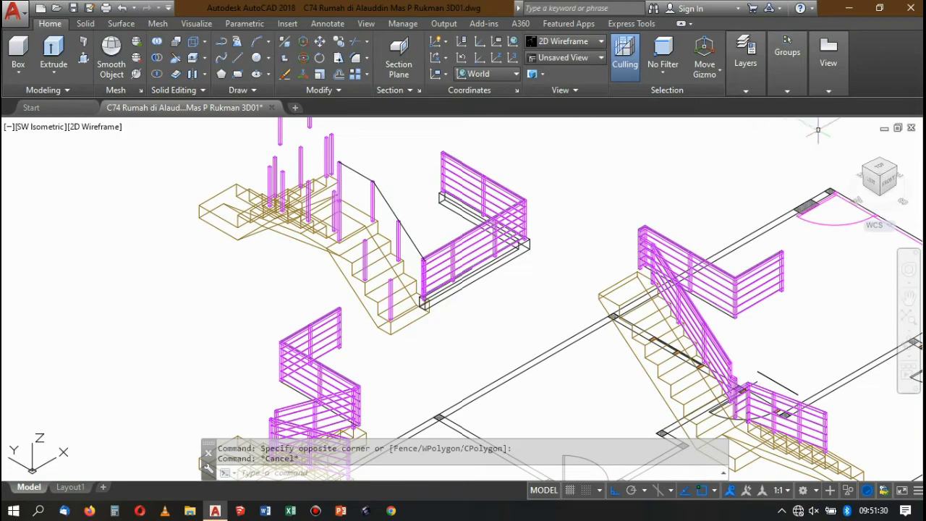
From SW Isometric, examine the lower flight's inner posts beside the upper-floor railing, including the top of the first post.
left_click(882, 179)
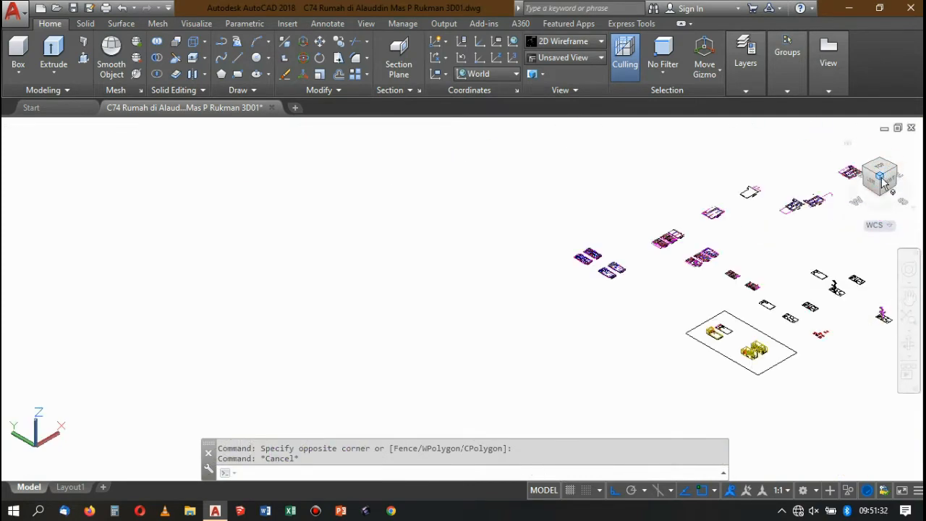
scroll(507, 325, "up", 8)
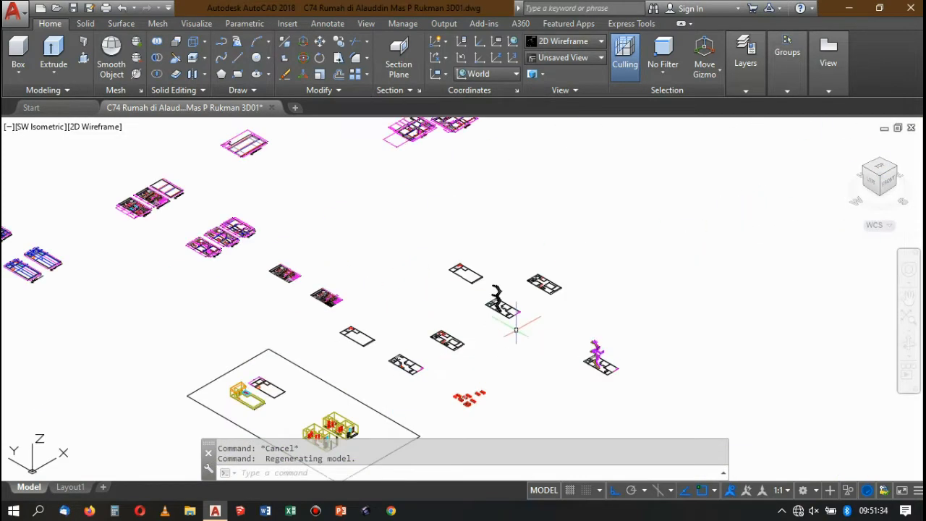
scroll(628, 362, "up", 6)
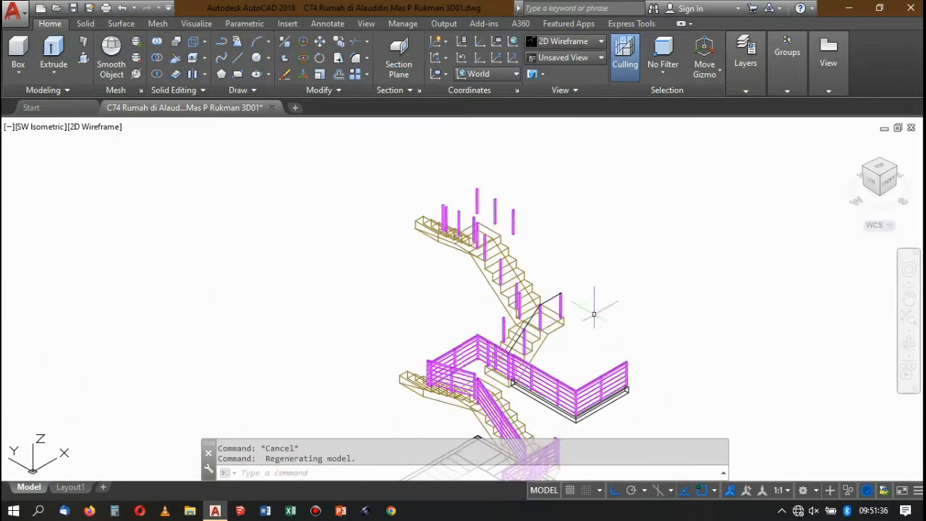
scroll(498, 298, "down", 4)
scroll(498, 298, "up", 4)
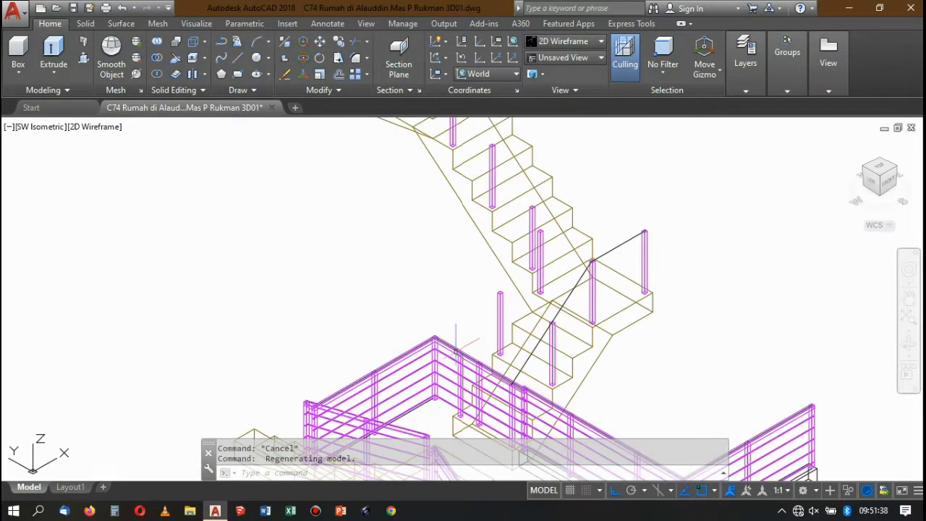
scroll(497, 298, "down", 4)
scroll(498, 298, "up", 3)
scroll(445, 322, "up", 5)
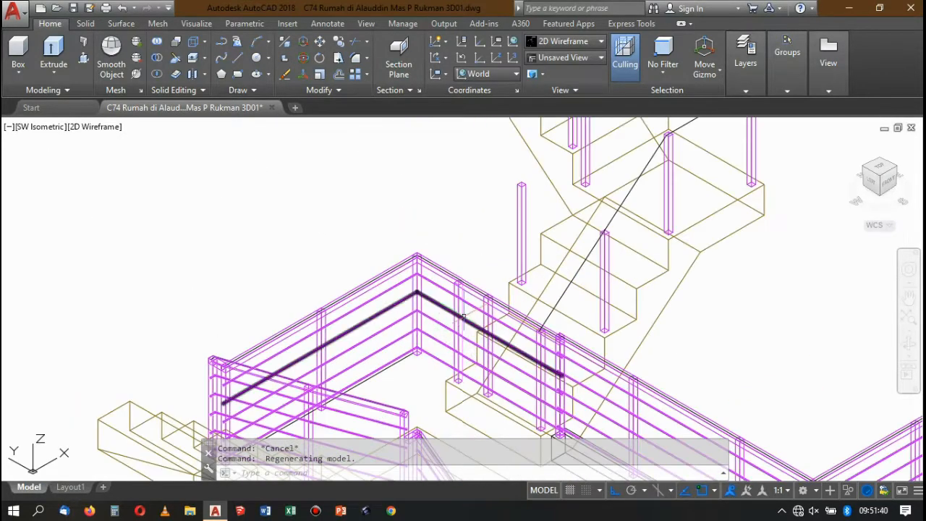
scroll(456, 287, "up", 1)
scroll(456, 287, "up", 5)
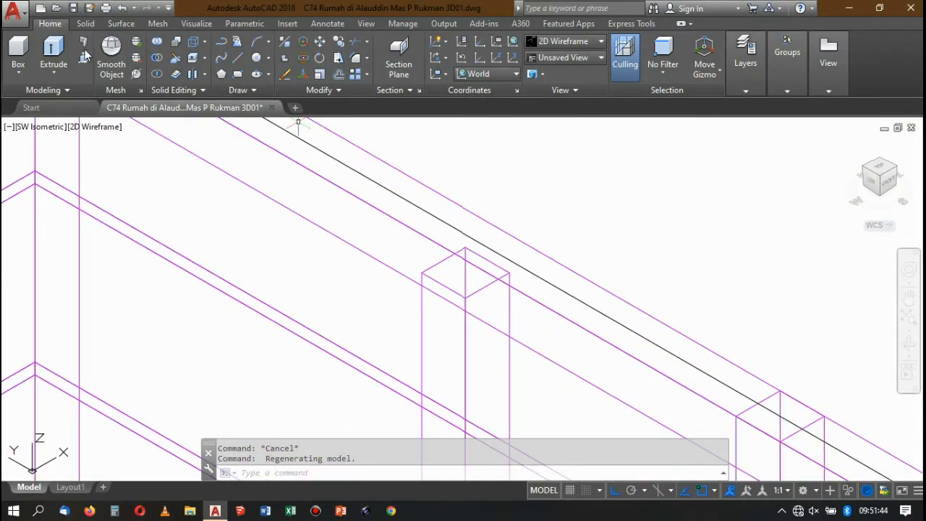
scroll(465, 158, "down", 4)
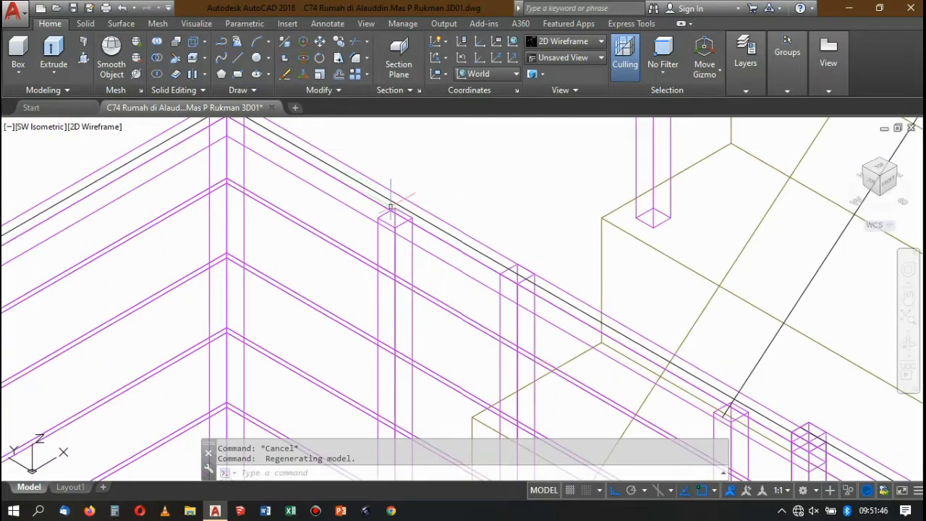
scroll(466, 235, "down", 3)
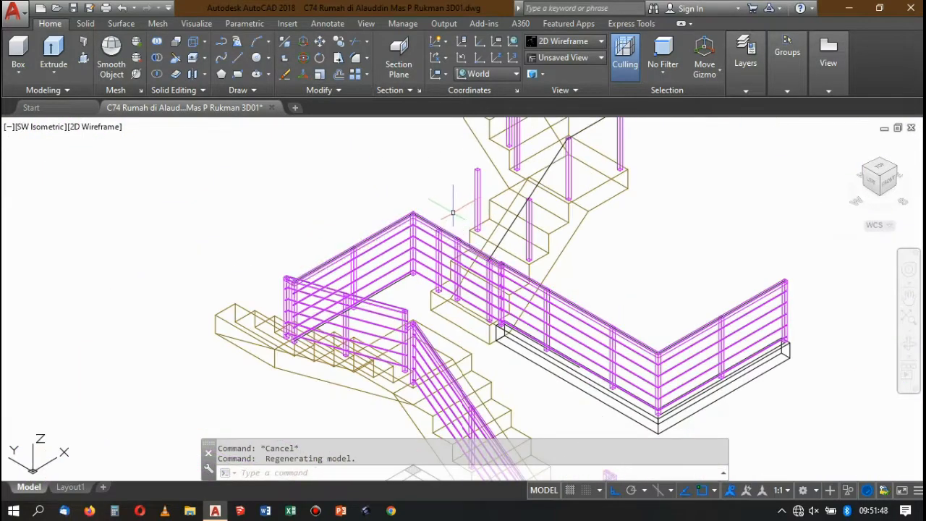
Check the selected landing post and surrounding railings from SE Isometric, and return to SW Isometric.
left_click(687, 210)
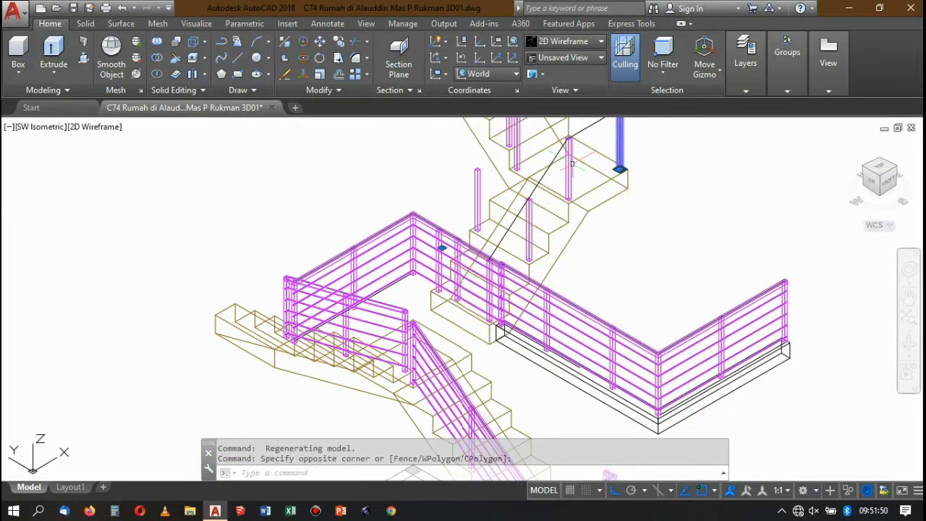
left_click(893, 166)
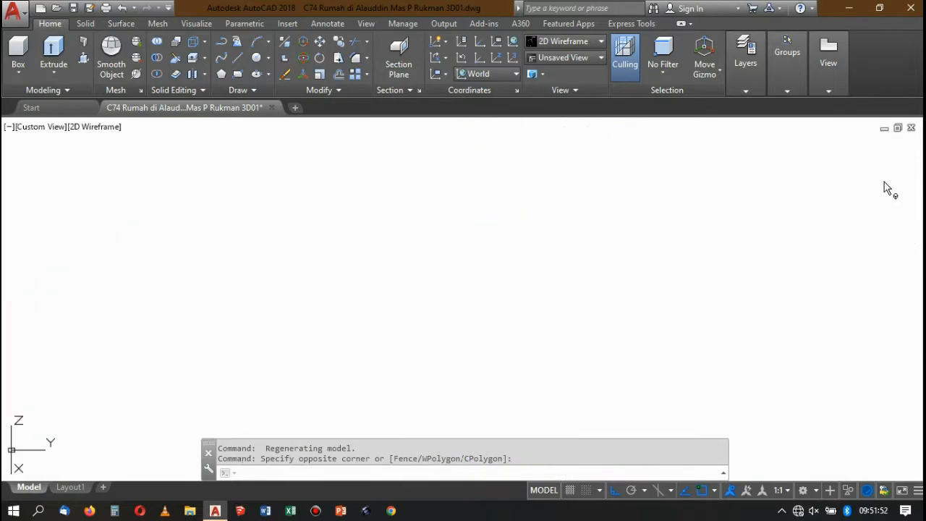
left_click(869, 179)
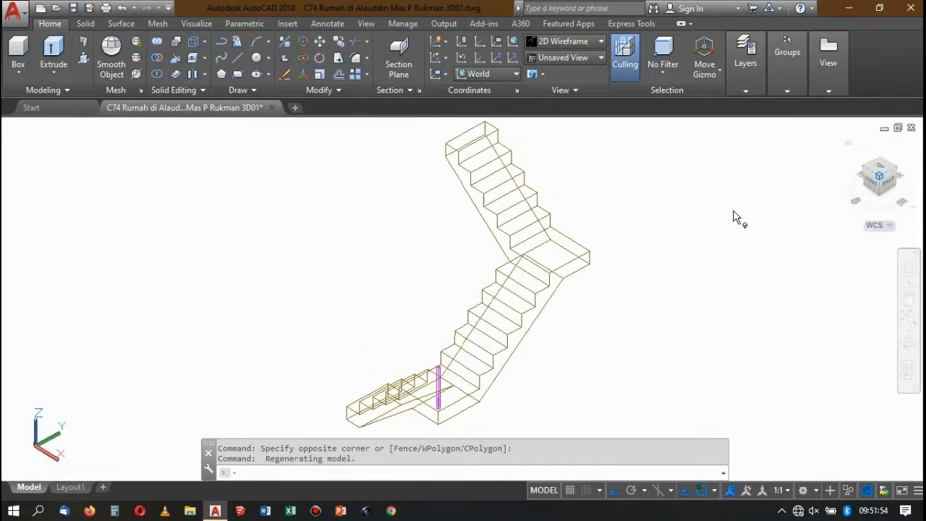
scroll(615, 233, "down", 2)
scroll(468, 312, "up", 3)
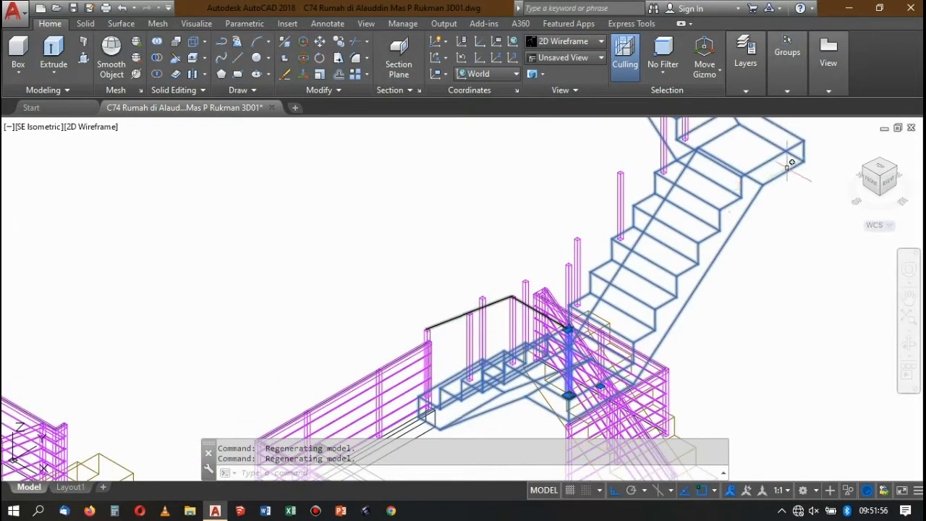
left_click(865, 169)
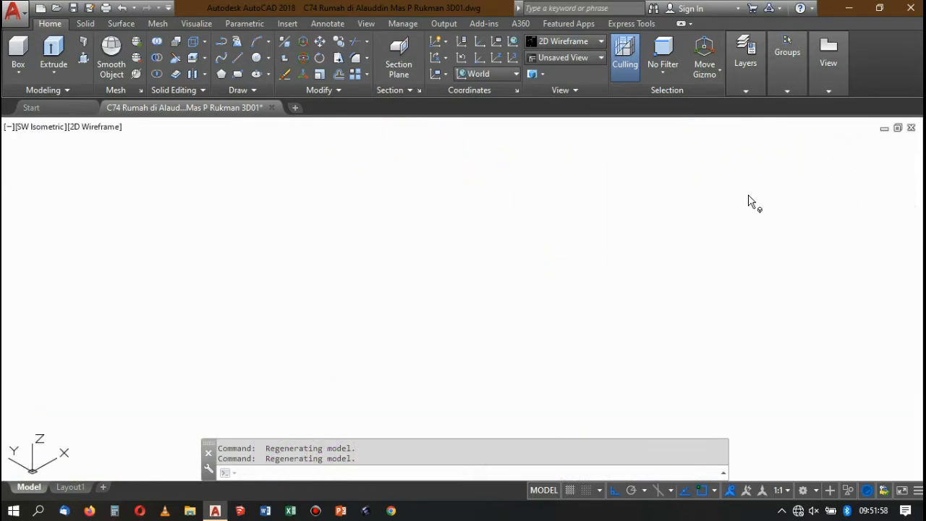
Draw a 3D polyline over the lower flight's inner post tops, from the first post via the middle post to the landing's inner post.
scroll(538, 354, "up", 3)
scroll(535, 246, "down", 2)
scroll(505, 222, "up", 6)
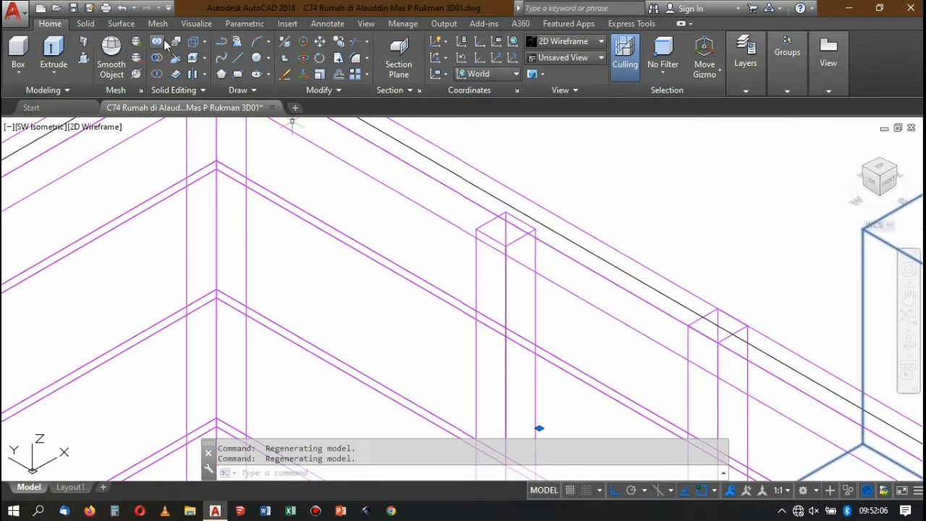
left_click(237, 43)
scroll(499, 242, "up", 2)
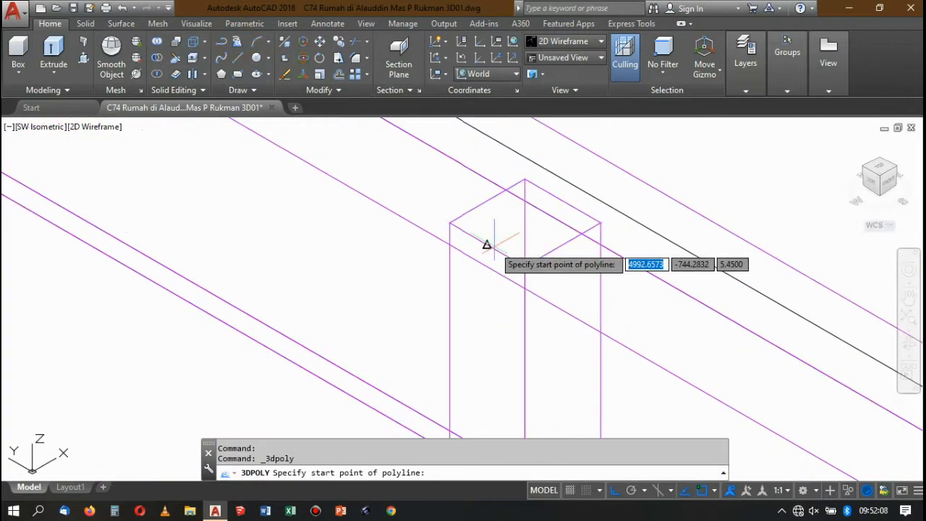
left_click(424, 257)
scroll(430, 269, "down", 3)
scroll(451, 209, "up", 6)
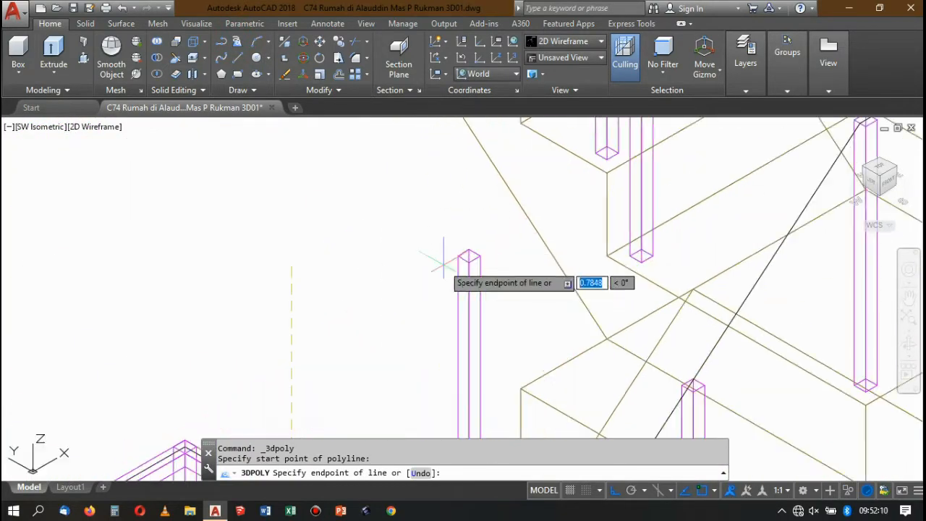
left_click(475, 255)
scroll(517, 207, "down", 3)
scroll(497, 217, "up", 5)
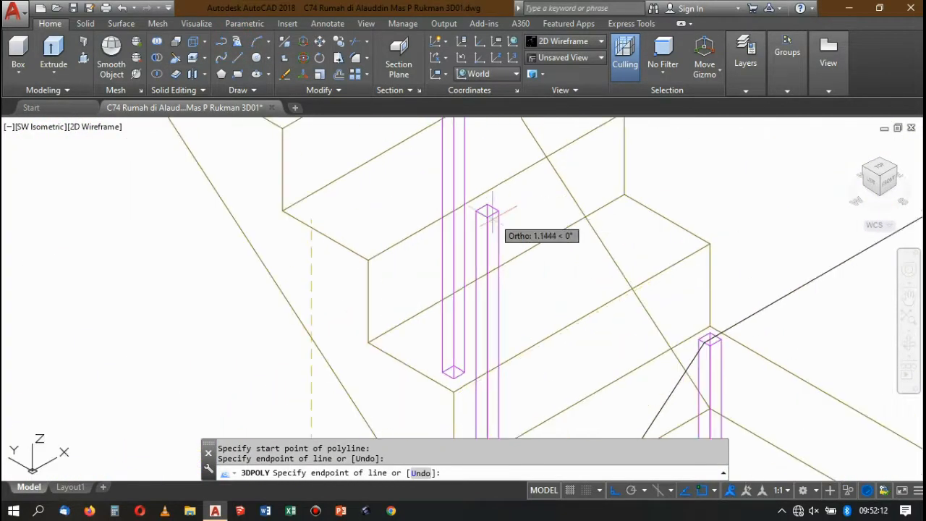
left_click(487, 183)
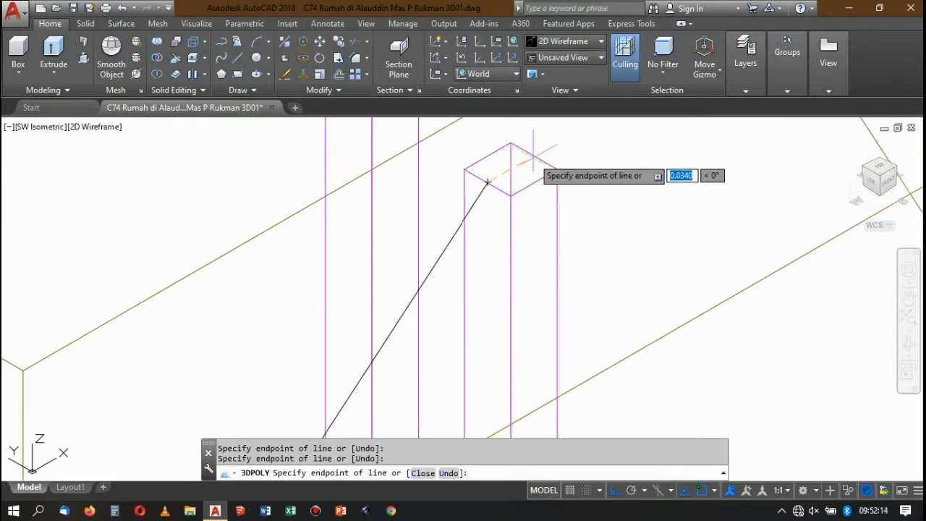
scroll(535, 158, "down", 3)
key("Return")
scroll(519, 189, "down", 4)
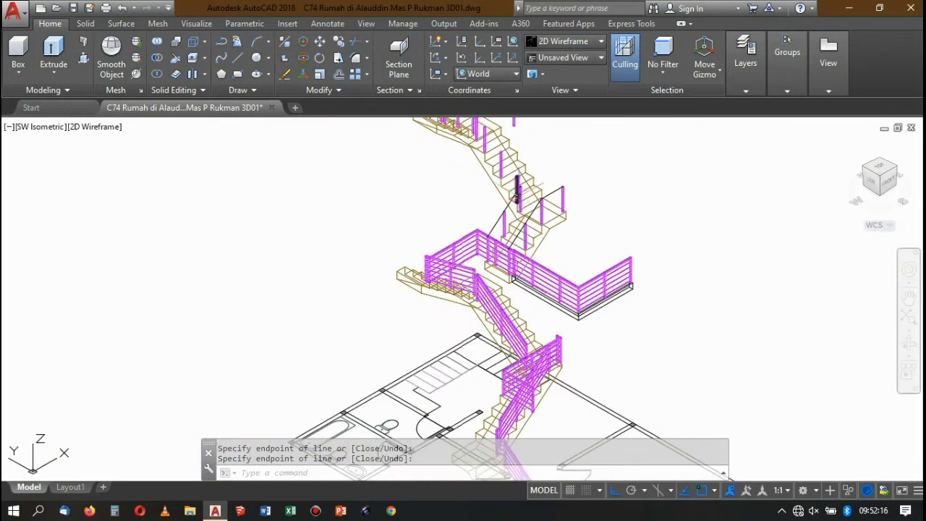
Inspect the inner handrail path and the next flight's lowest posts in the Conceptual visual style, and return to 2D Wireframe.
scroll(519, 193, "up", 2)
left_click(539, 43)
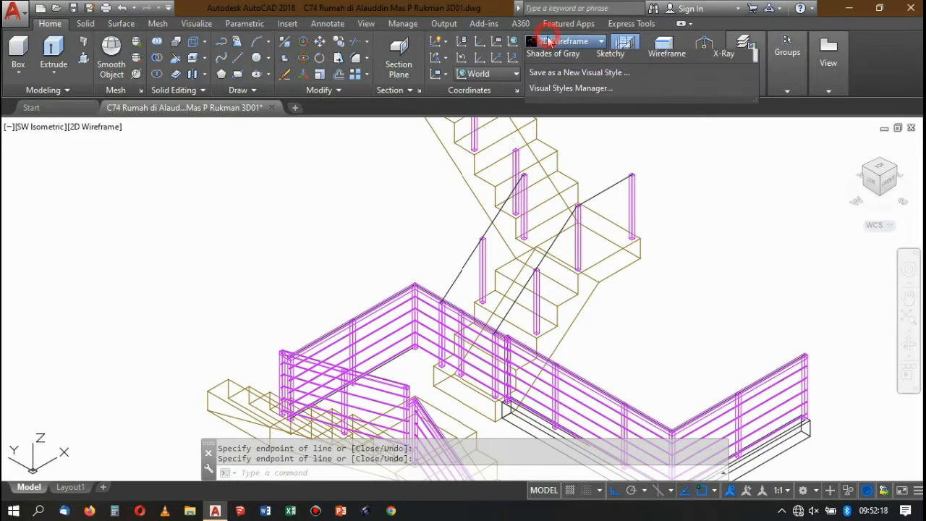
left_click(727, 67)
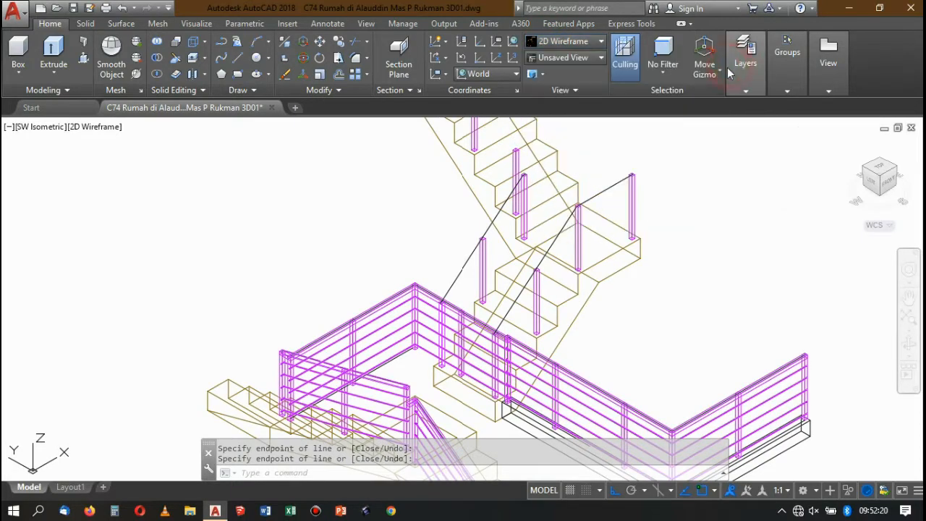
scroll(463, 279, "up", 6)
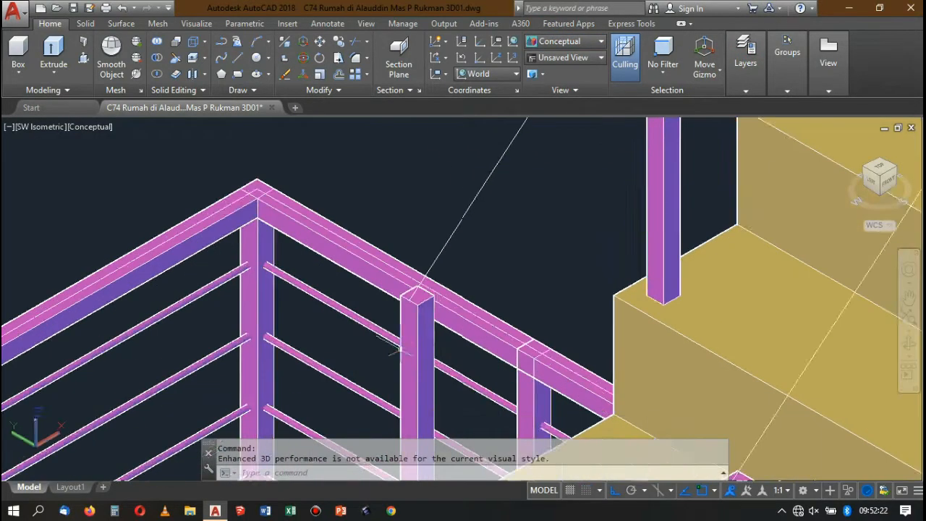
scroll(424, 350, "down", 3)
scroll(424, 349, "down", 4)
scroll(485, 269, "up", 7)
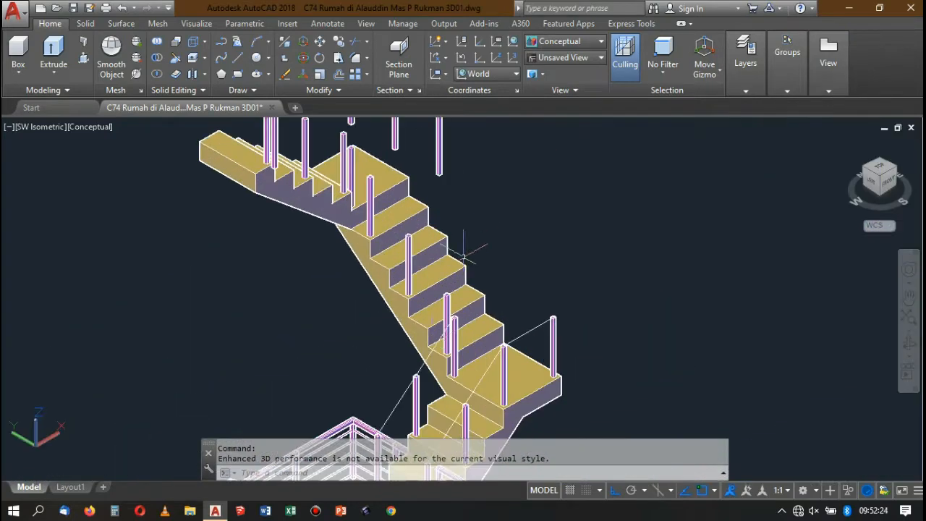
scroll(485, 269, "down", 5)
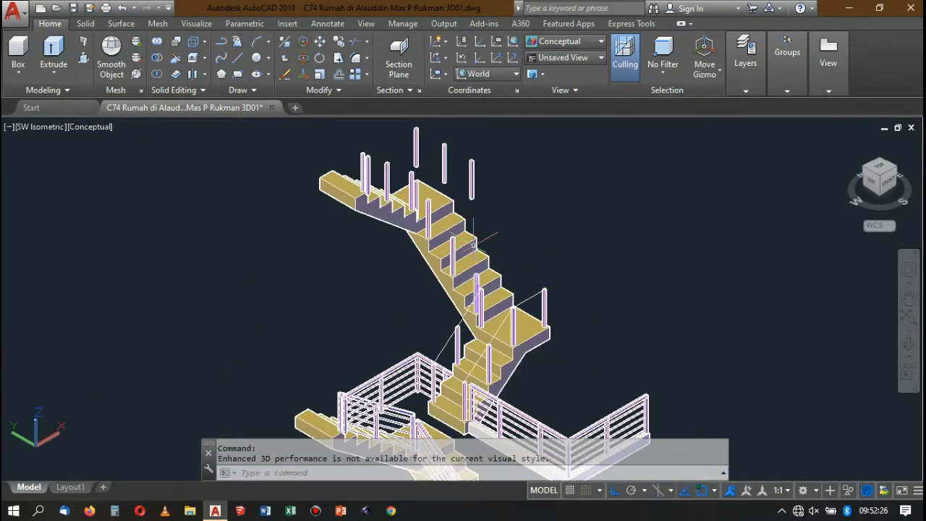
scroll(399, 186, "up", 2)
scroll(480, 307, "up", 6)
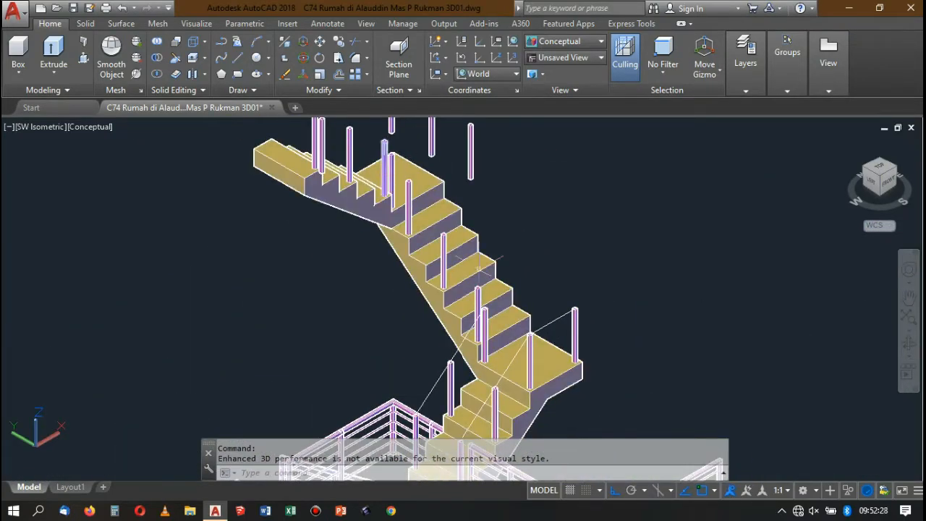
scroll(463, 289, "down", 5)
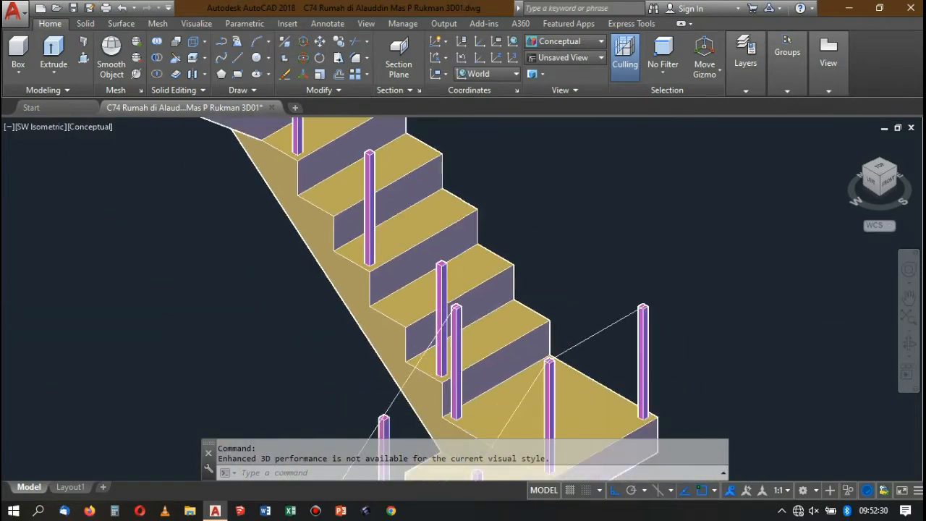
scroll(449, 275, "up", 5)
scroll(450, 282, "up", 2)
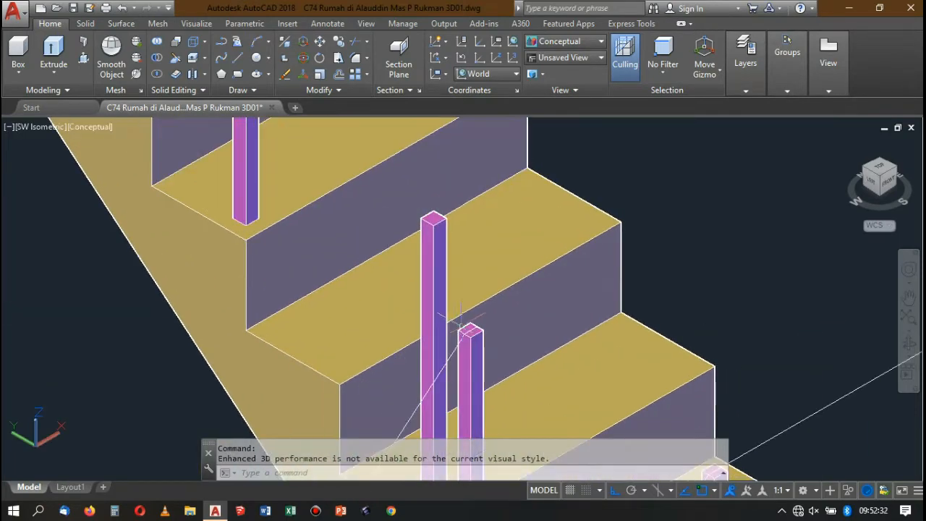
left_click(457, 190)
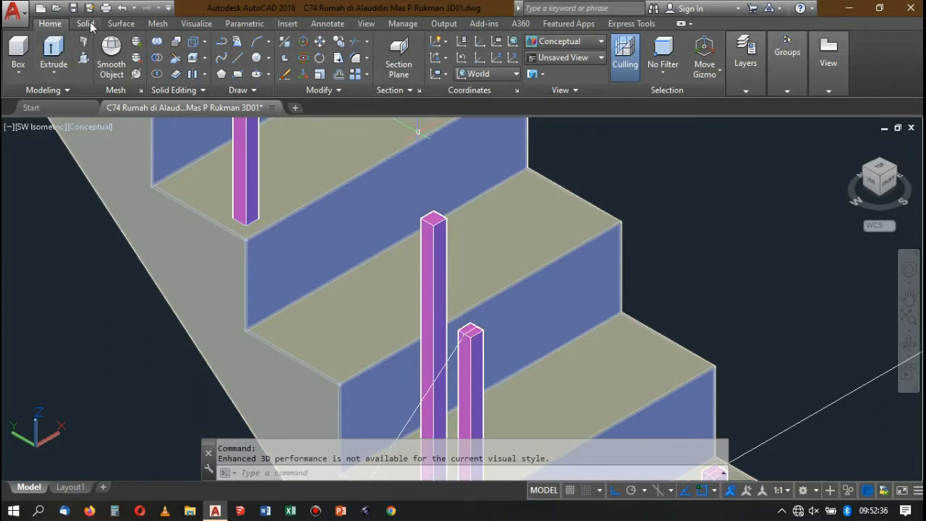
left_click(583, 48)
left_click(551, 87)
Start a 3D polyline on the middle flight's lowest inner post top and run it via the middle post to the flight's uppermost inner post.
left_click(236, 41)
scroll(424, 207, "up", 5)
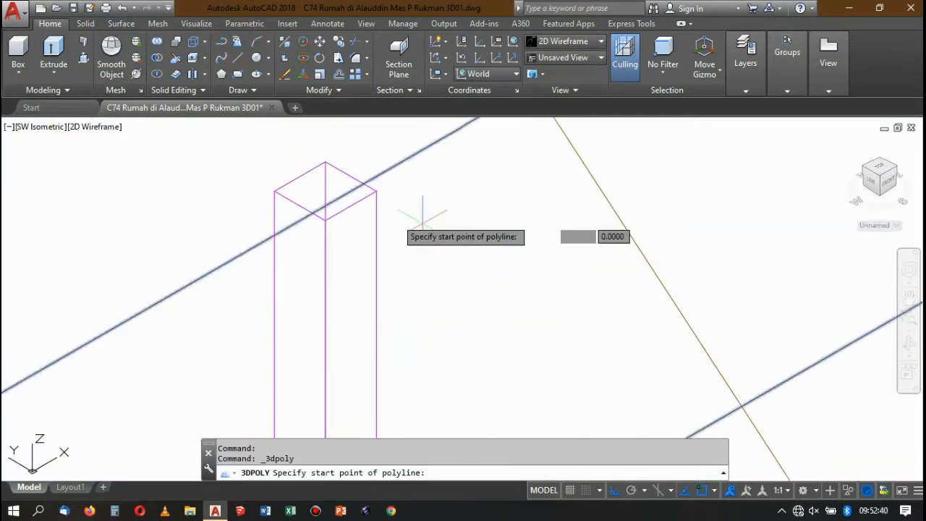
left_click(344, 206)
scroll(434, 290, "down", 6)
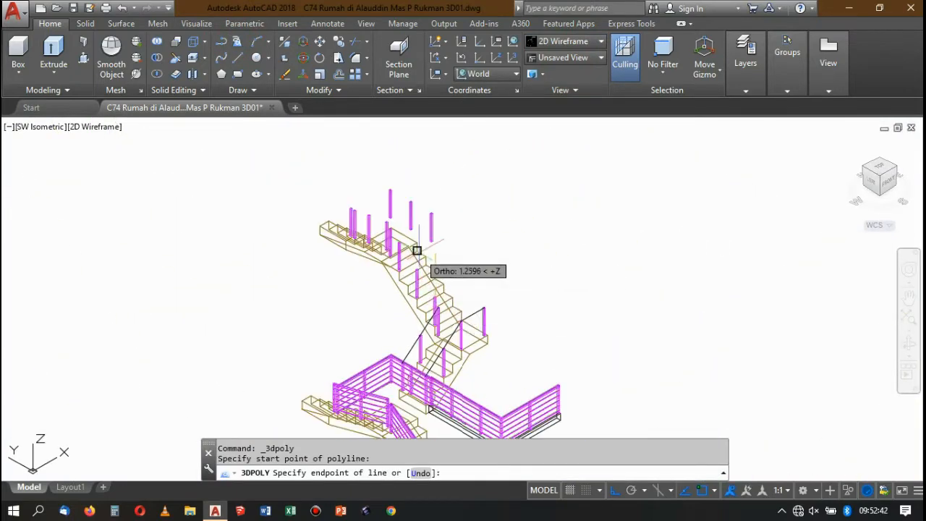
scroll(416, 261, "up", 3)
scroll(409, 303, "up", 5)
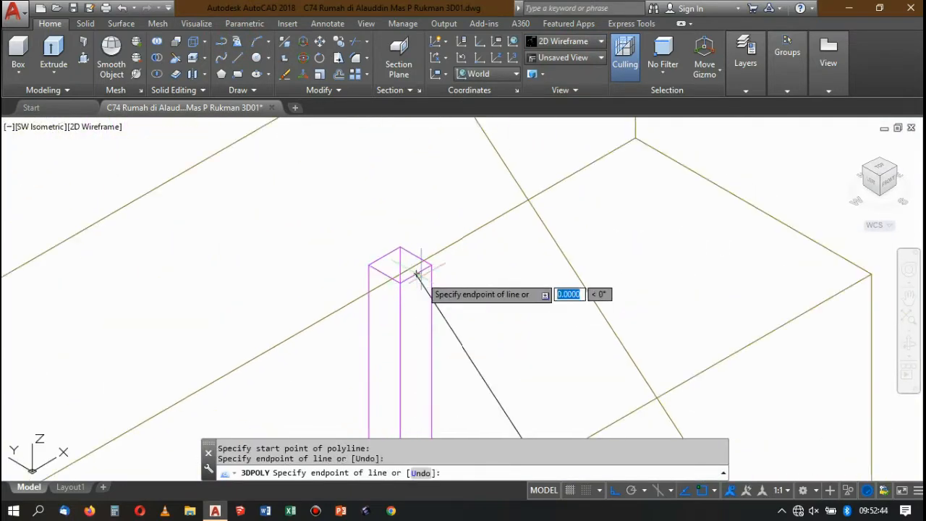
scroll(418, 273, "down", 4)
scroll(397, 254, "up", 5)
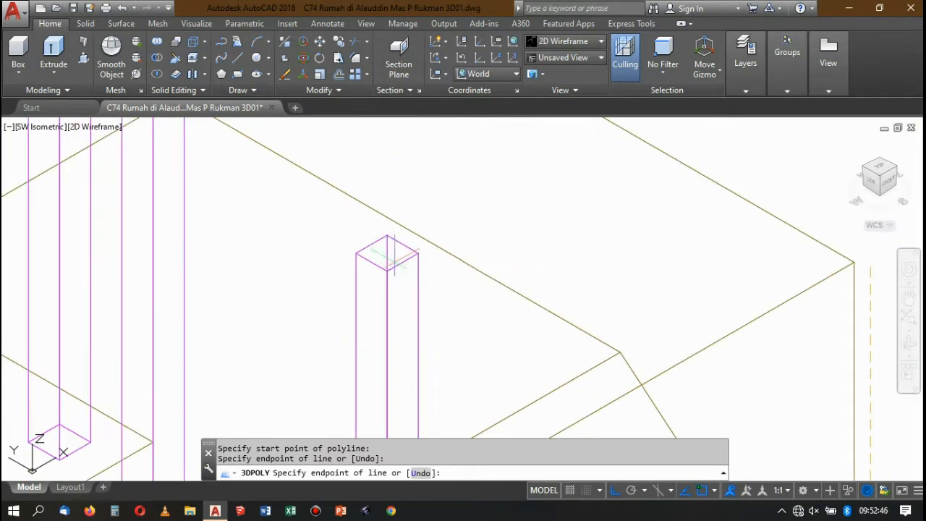
scroll(403, 263, "down", 5)
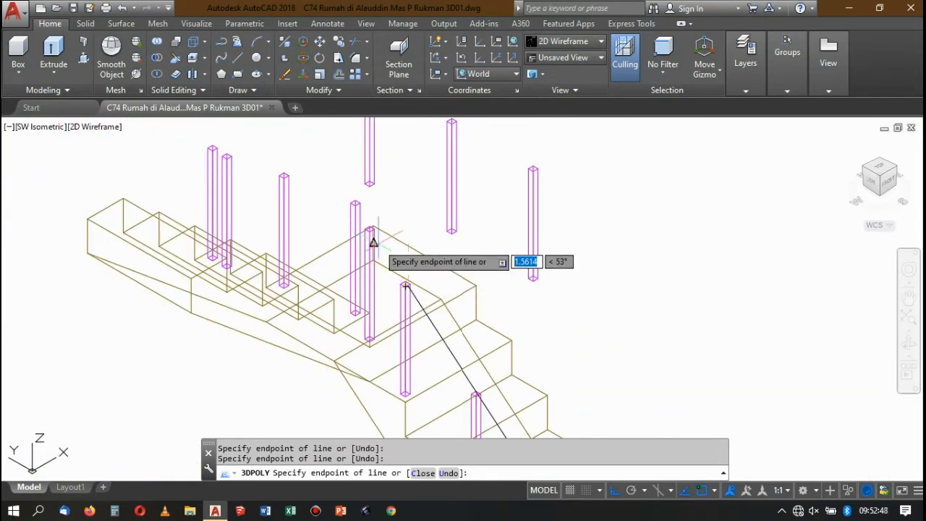
End the polyline with a short segment to the centre of the uppermost inner post's top.
scroll(387, 308, "up", 5)
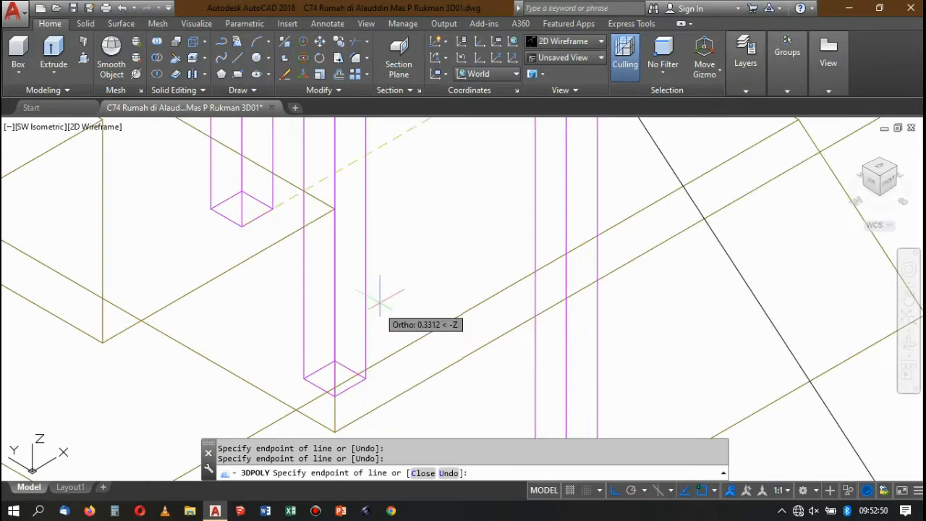
scroll(380, 293, "down", 4)
scroll(375, 297, "up", 3)
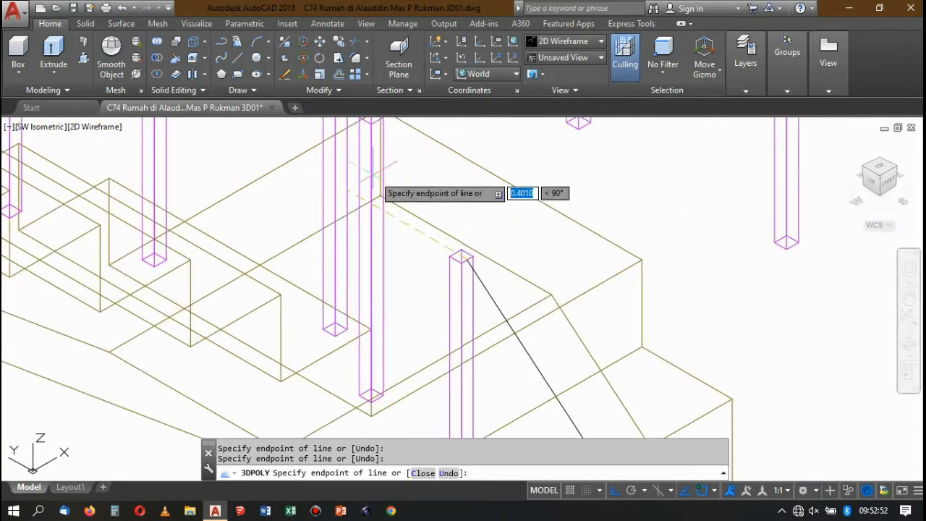
scroll(424, 248, "up", 3)
left_click(524, 240)
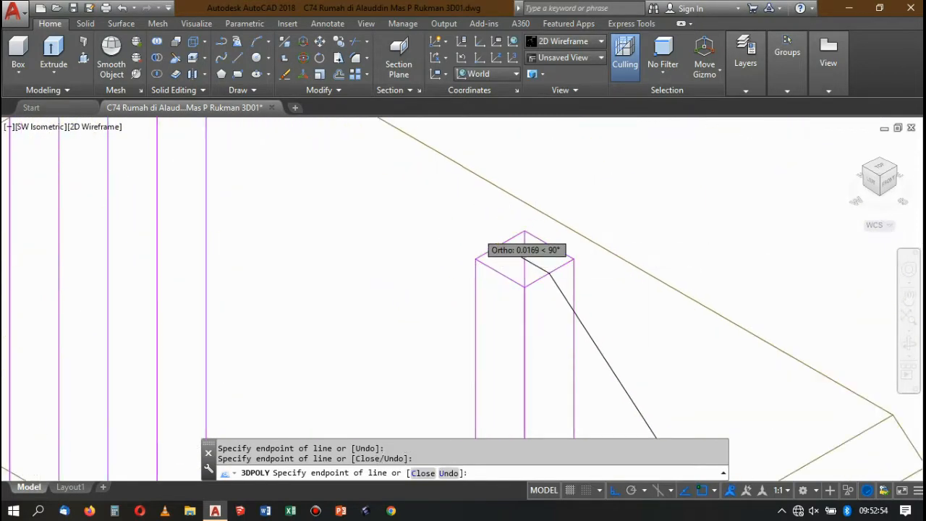
scroll(523, 254, "down", 4)
key("Return")
Examine the new handrail path and the posts above it, comparing them with the completed railings on the lower floors.
scroll(517, 284, "up", 3)
scroll(516, 285, "down", 3)
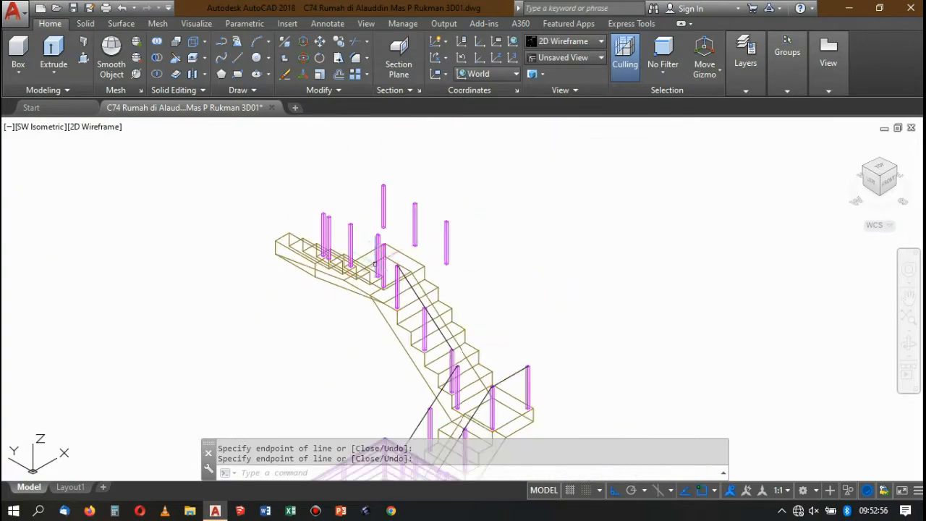
scroll(376, 263, "up", 4)
scroll(367, 207, "down", 3)
scroll(369, 207, "up", 3)
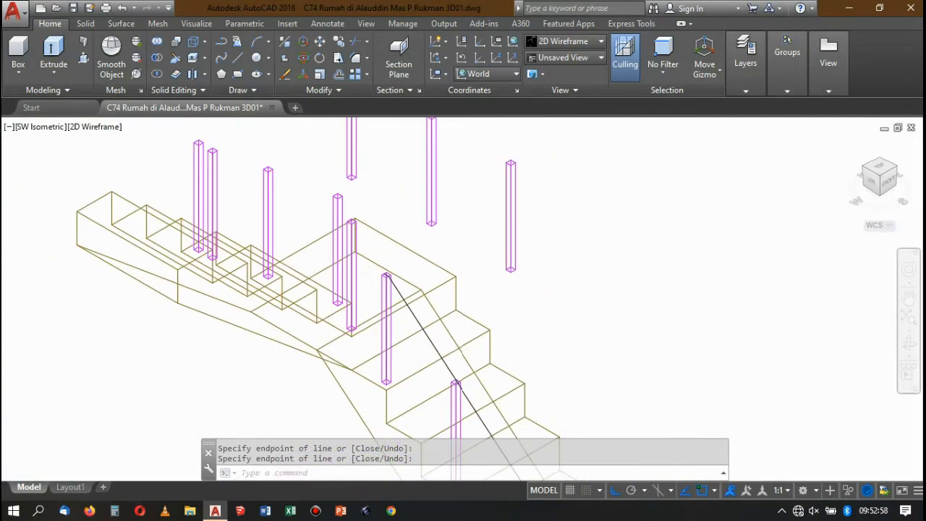
scroll(396, 297, "down", 6)
scroll(396, 296, "up", 2)
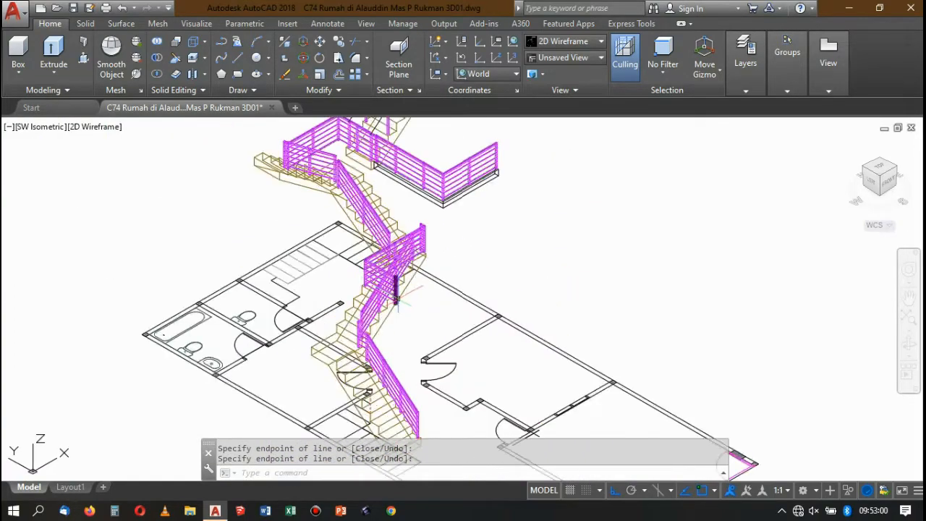
scroll(397, 297, "down", 4)
scroll(372, 208, "up", 6)
scroll(369, 239, "down", 3)
scroll(366, 255, "up", 2)
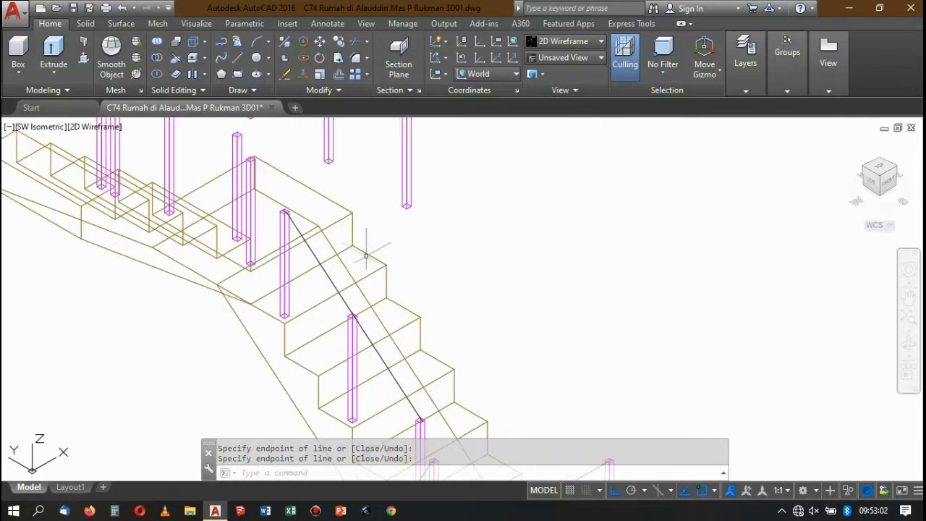
scroll(367, 255, "down", 4)
scroll(353, 254, "up", 2)
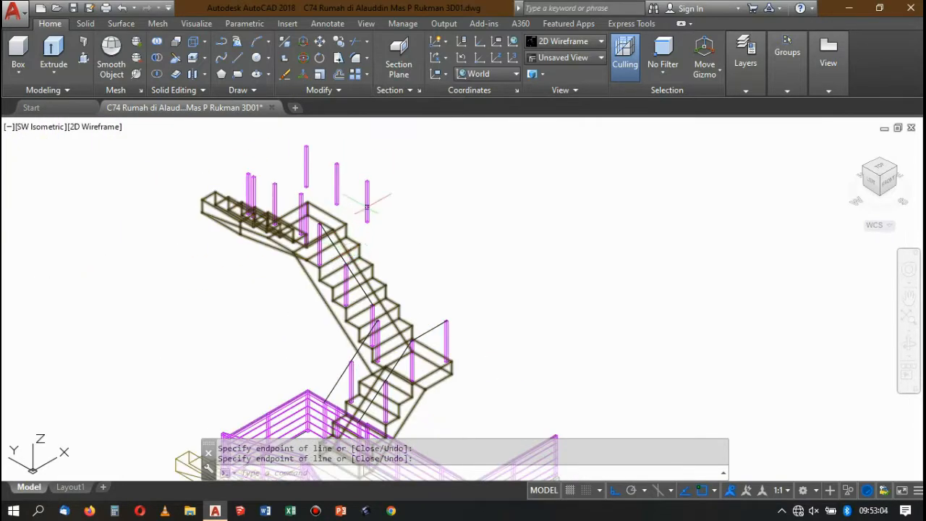
Select the middle flight's uppermost inner post and check its position from SE Isometric and NE Isometric.
scroll(367, 208, "up", 3)
scroll(362, 176, "down", 3)
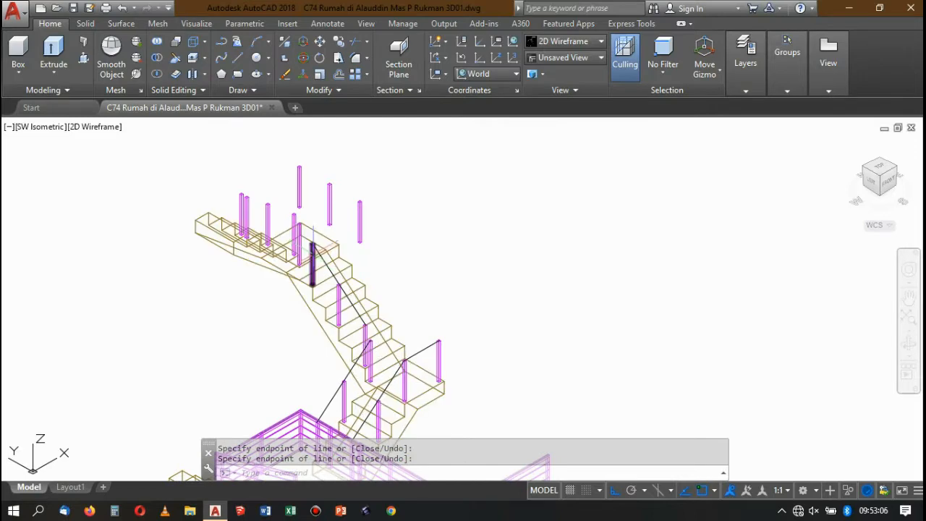
left_click(896, 168)
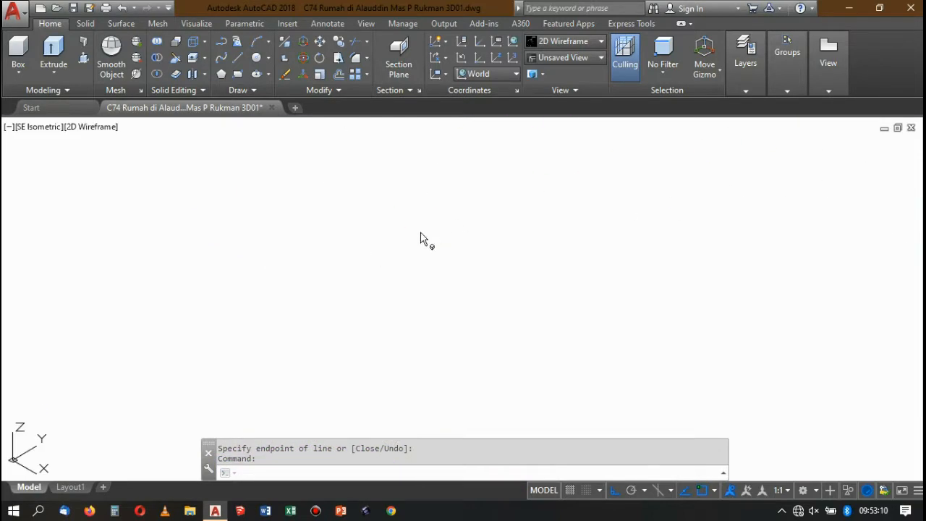
scroll(409, 249, "down", 3)
scroll(420, 231, "up", 2)
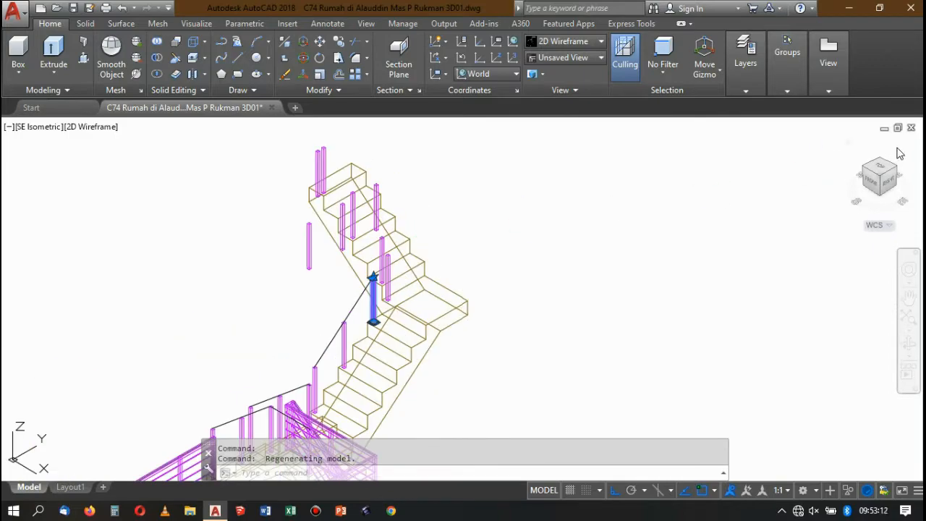
left_click(901, 170)
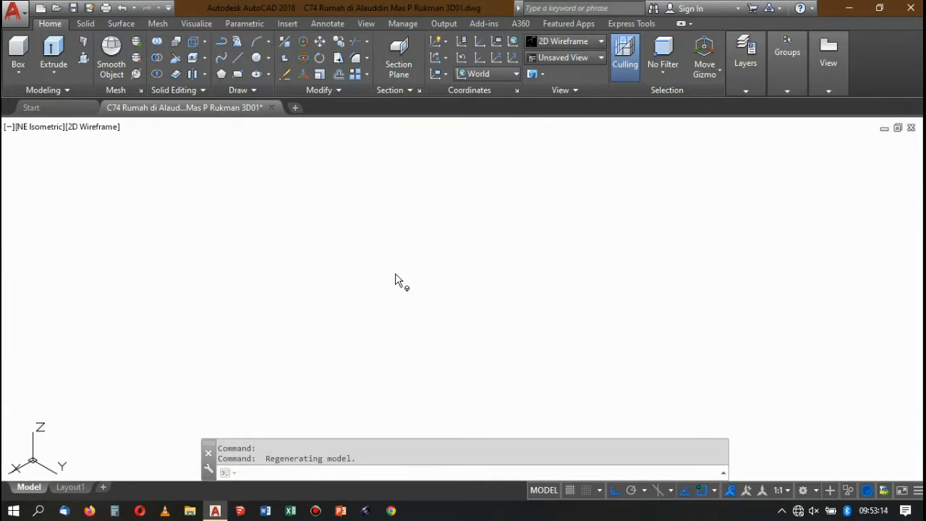
scroll(393, 266, "down", 2)
scroll(433, 245, "up", 2)
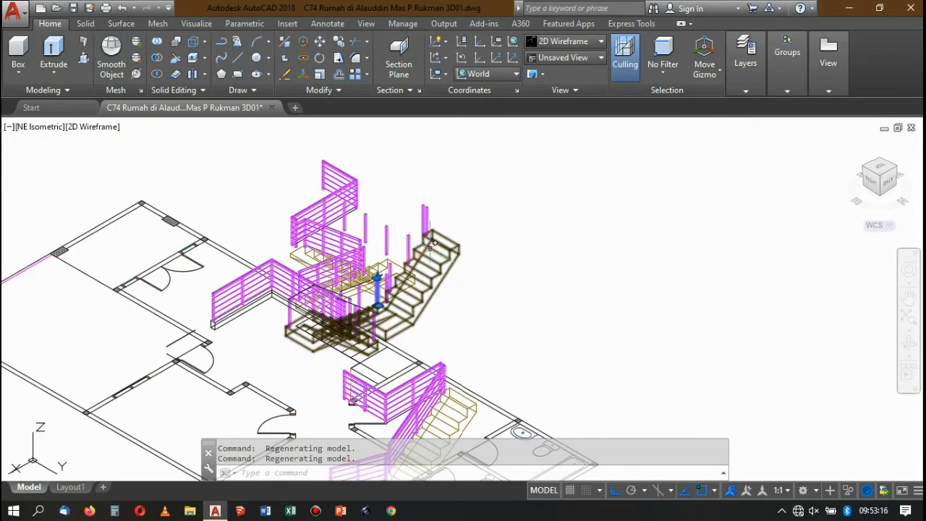
scroll(372, 299, "up", 3)
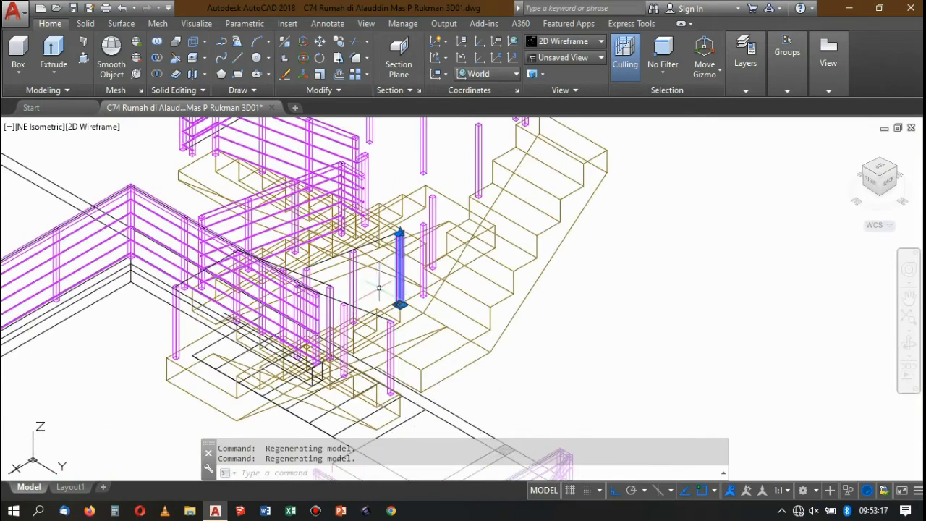
Return to SE Isometric and examine the top flight's posts around the selected post.
left_click(867, 171)
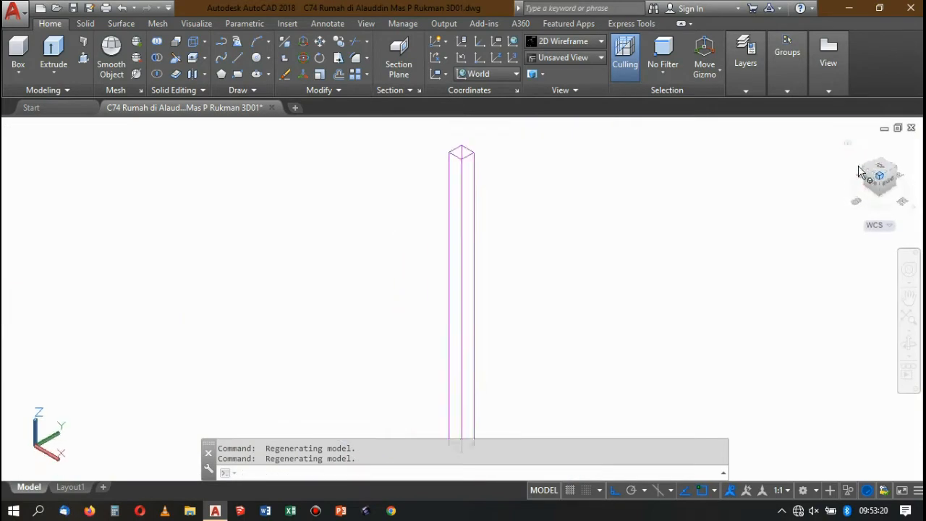
scroll(613, 236, "down", 3)
scroll(602, 231, "up", 4)
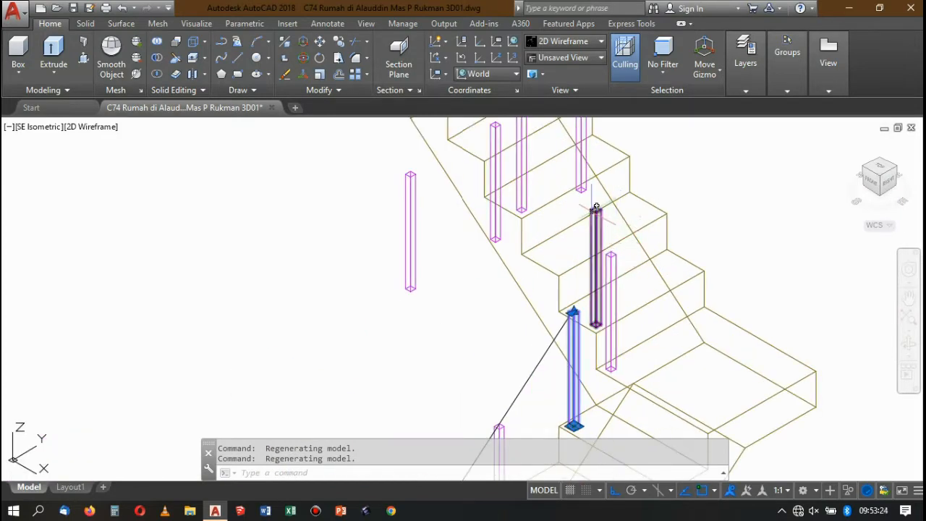
scroll(586, 210, "down", 3)
scroll(565, 187, "up", 2)
scroll(542, 154, "down", 2)
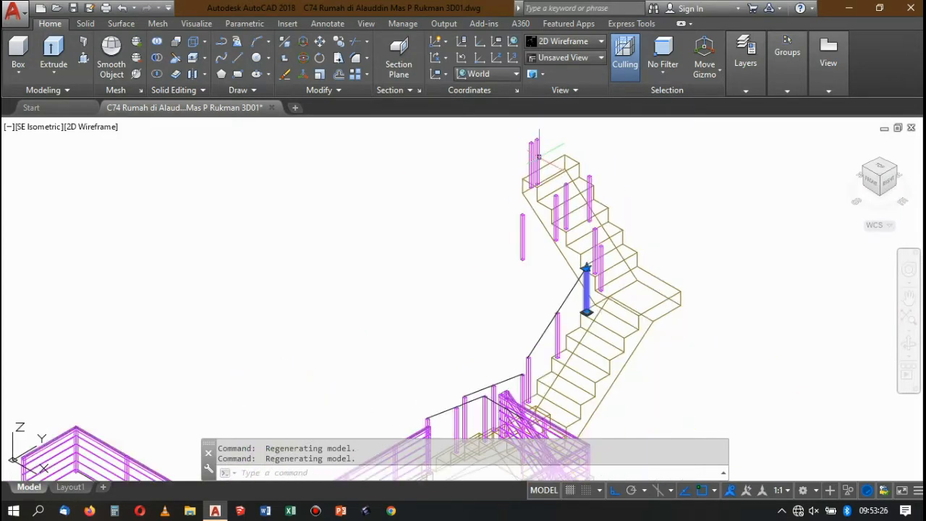
scroll(549, 137, "up", 2)
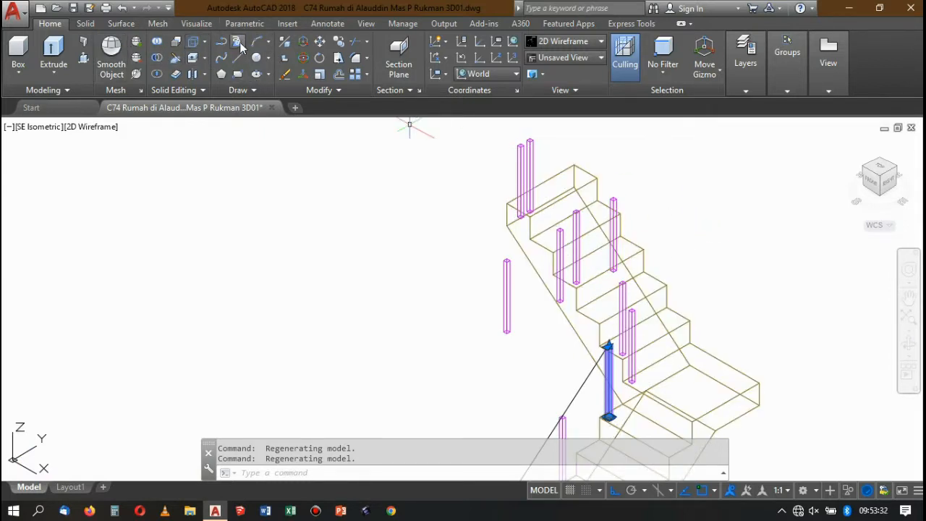
Draw a 3D polyline from the top flight's first post via its middle post to its uppermost post, using the post tops' edge midpoints.
left_click(239, 42)
scroll(615, 295, "up", 5)
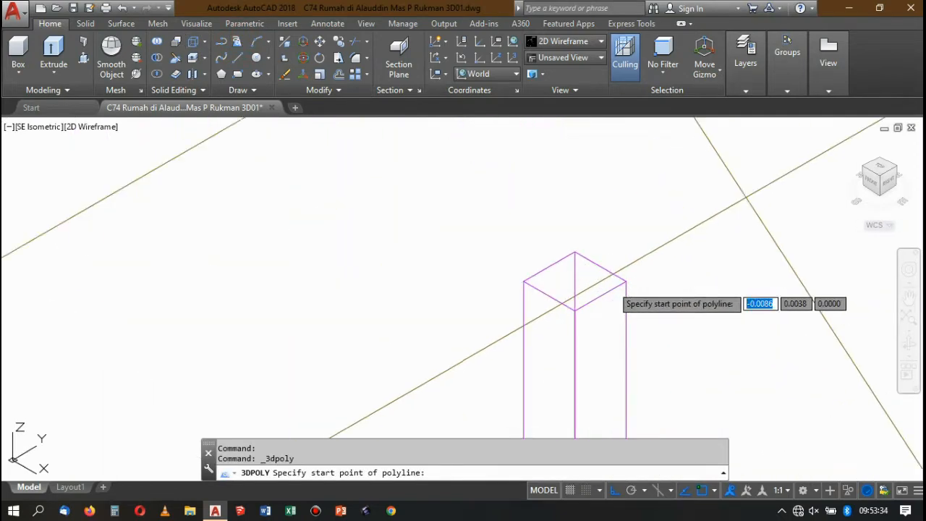
left_click(600, 294)
scroll(600, 293, "down", 6)
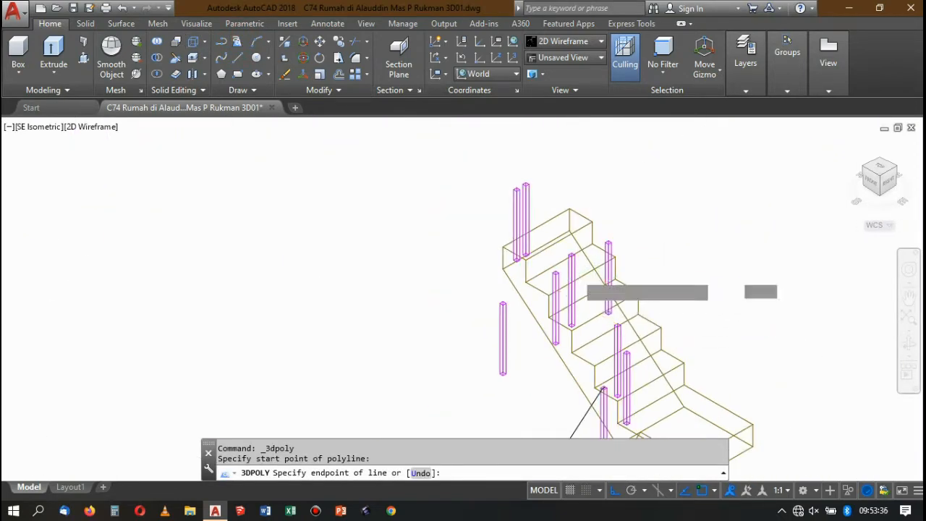
scroll(560, 230, "up", 6)
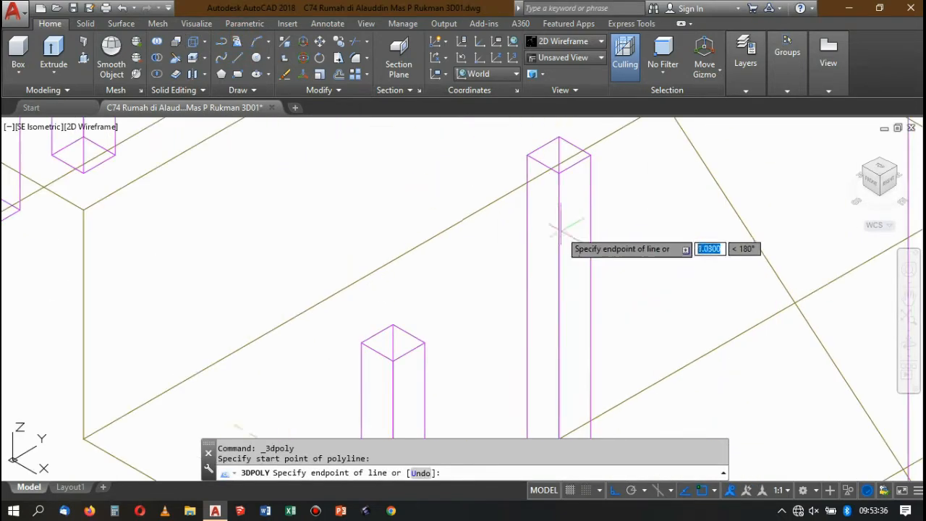
left_click(575, 163)
scroll(578, 239, "down", 5)
scroll(550, 210, "up", 5)
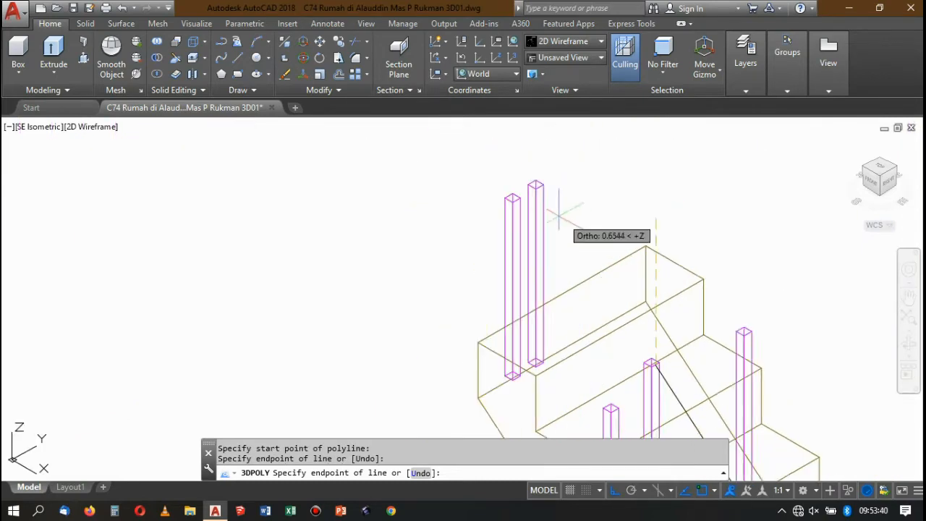
scroll(535, 182, "up", 3)
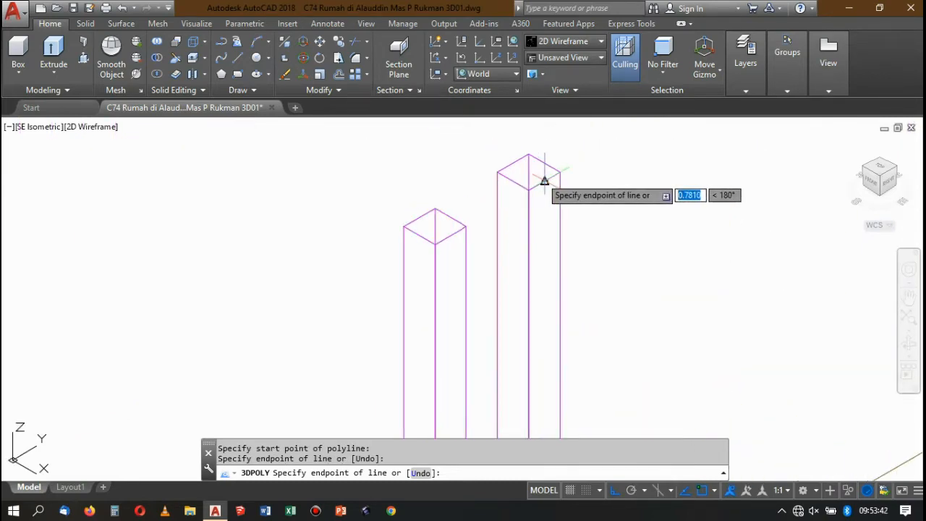
Continue the polyline through the centre of the uppermost post's top to the centre of the adjacent post's top.
scroll(523, 170, "up", 4)
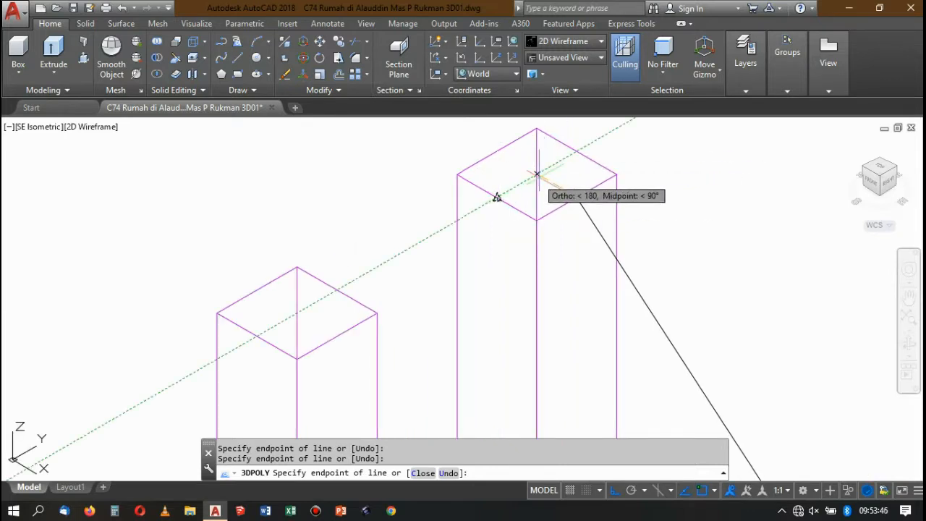
left_click(537, 129)
scroll(516, 184, "down", 3)
scroll(517, 190, "up", 5)
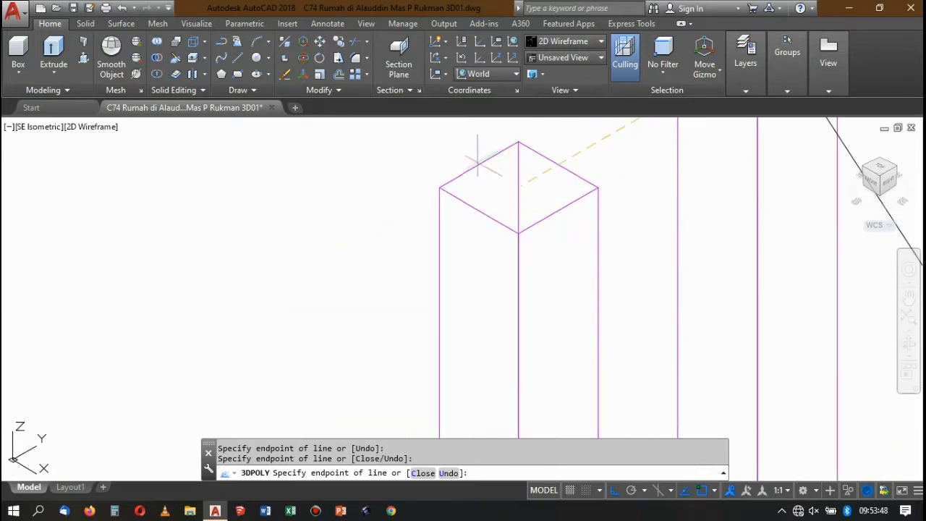
left_click(519, 142)
scroll(518, 159, "down", 4)
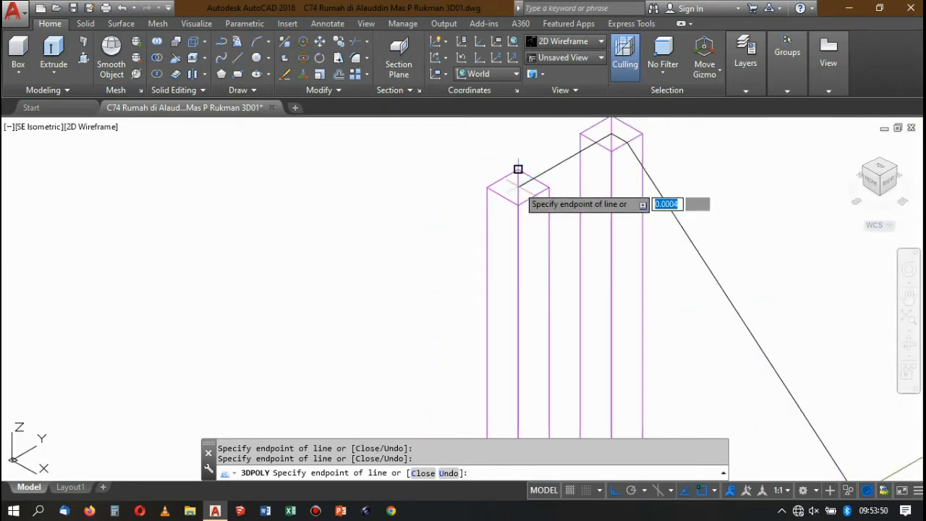
Extend the polyline from the post beside the uppermost one to the top centre of the corner post across the stairs.
scroll(518, 169, "down", 5)
scroll(543, 210, "up", 5)
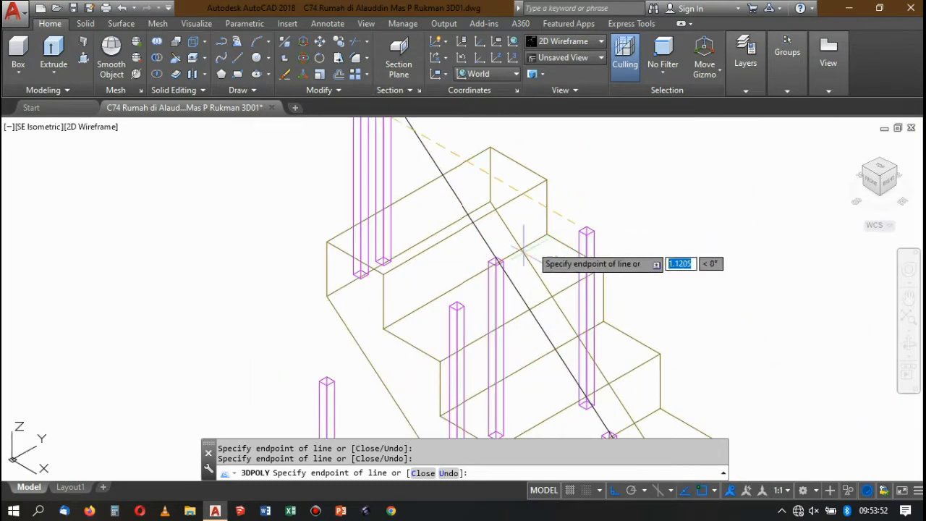
scroll(499, 262, "down", 4)
scroll(518, 271, "up", 5)
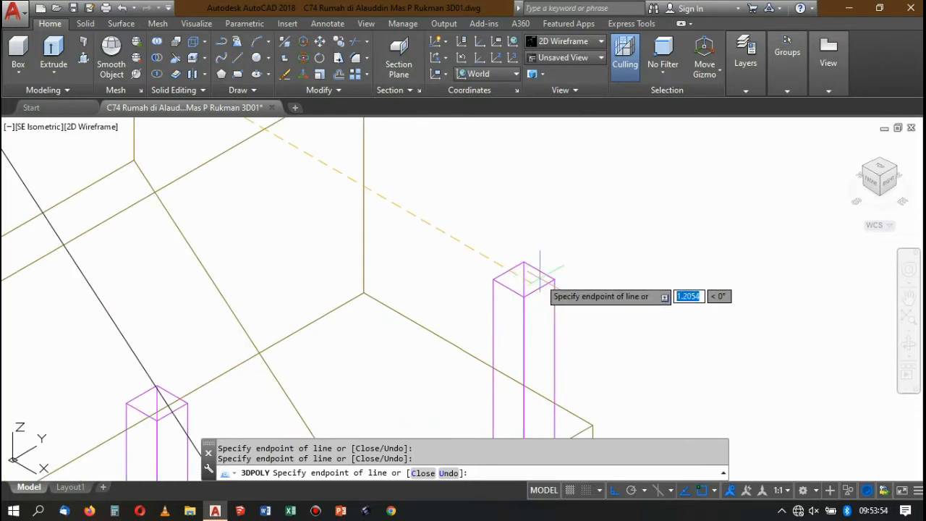
scroll(540, 273, "up", 2)
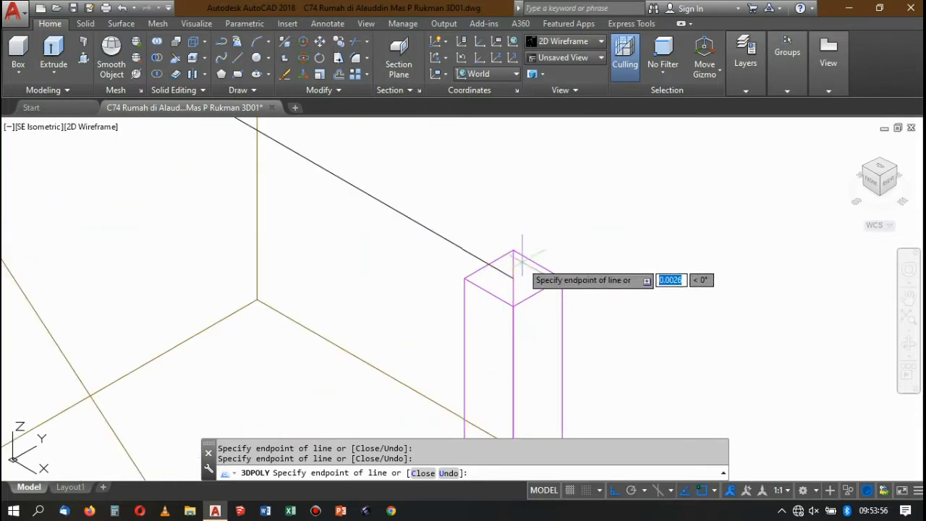
Continue the polyline over the middle post to the top of the row's last post and finish the path.
scroll(522, 260, "down", 5)
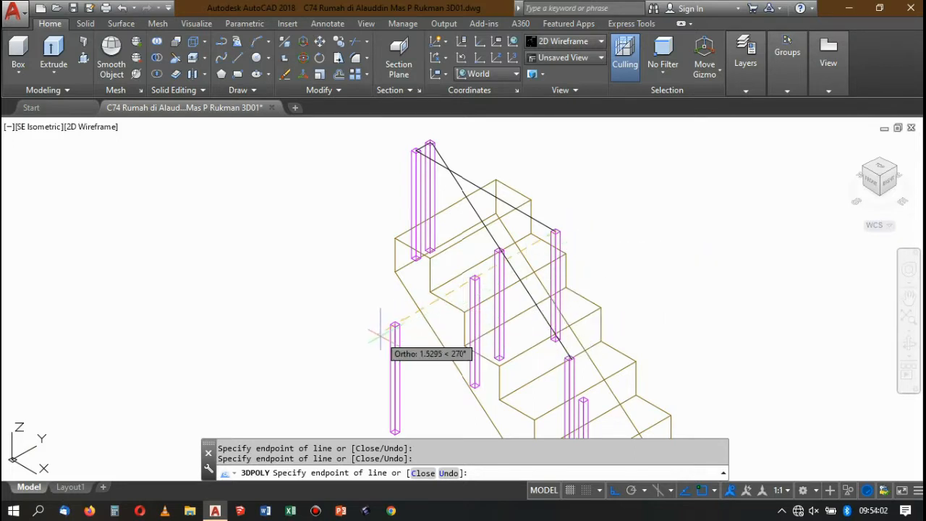
scroll(380, 335, "up", 5)
scroll(376, 338, "up", 5)
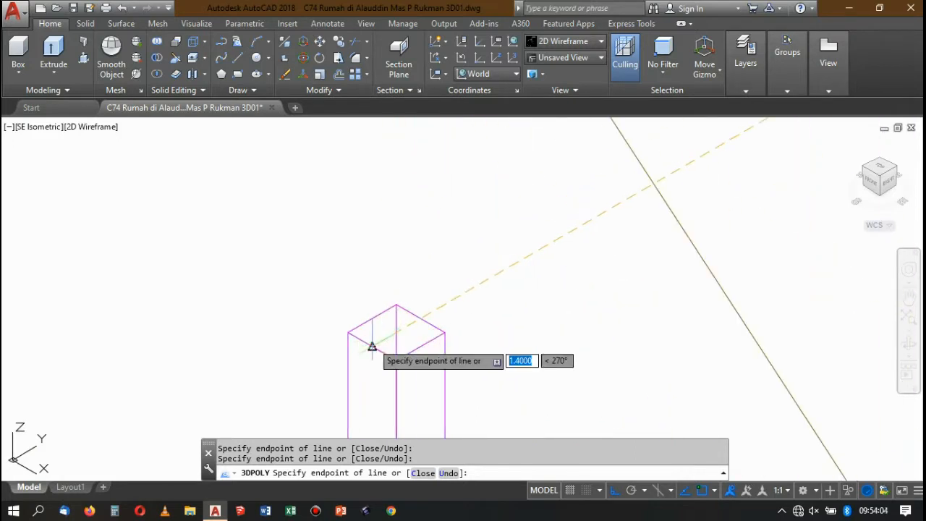
scroll(372, 348, "down", 8)
key("Return")
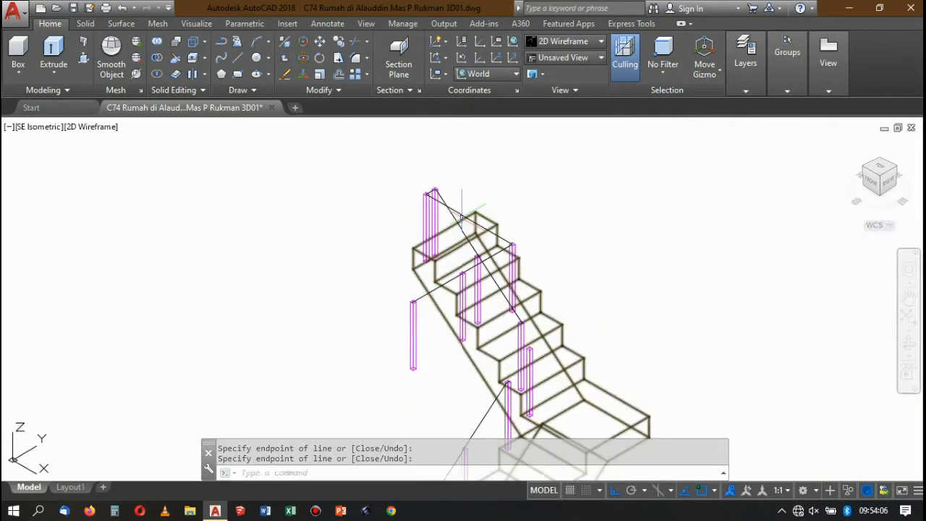
Select the finished top handrail path and examine it against the stairs and existing railings from NE Isometric.
left_click(461, 216)
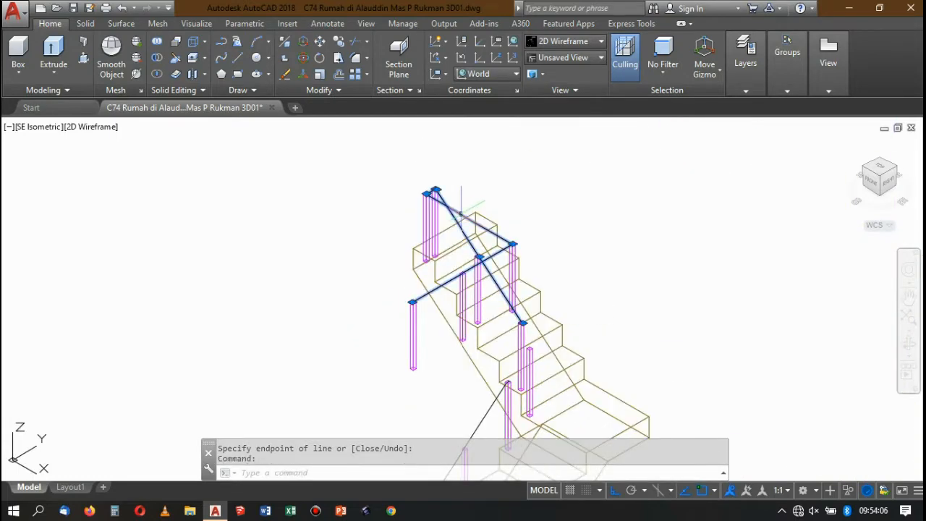
left_click(897, 167)
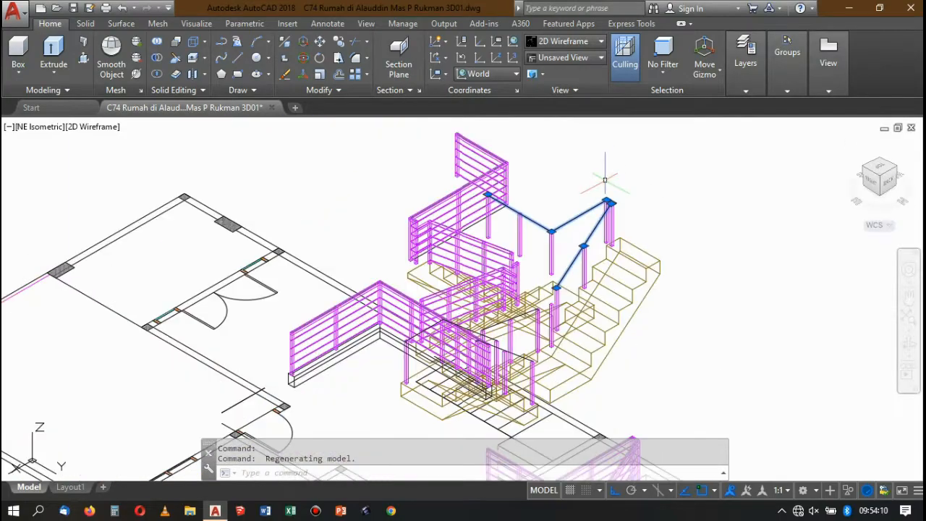
scroll(562, 263, "up", 6)
scroll(542, 292, "down", 6)
scroll(579, 211, "up", 4)
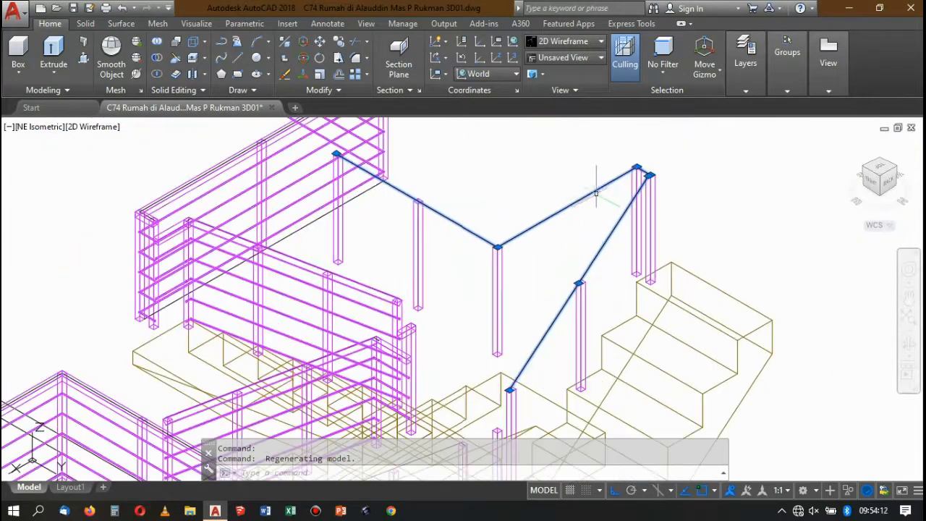
scroll(629, 194, "down", 6)
scroll(648, 175, "up", 4)
scroll(610, 201, "down", 7)
scroll(603, 196, "up", 4)
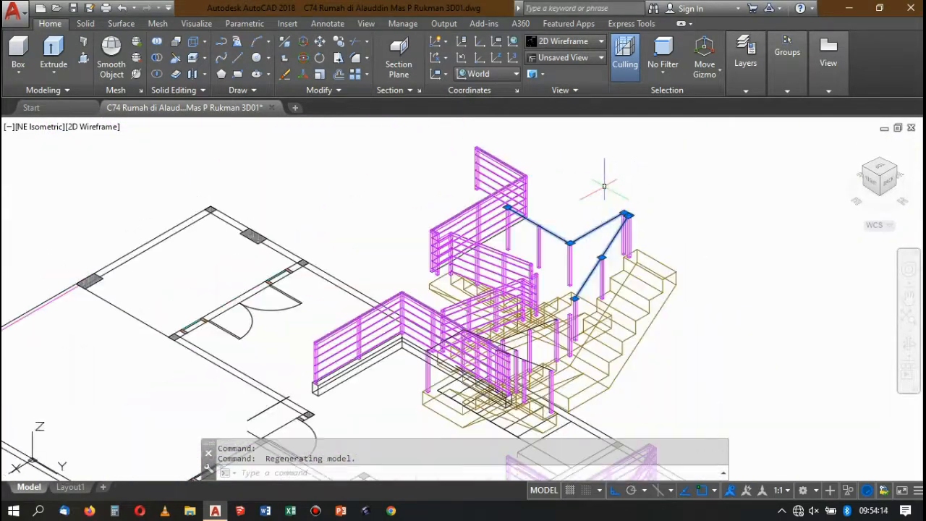
scroll(611, 155, "down", 3)
scroll(550, 257, "up", 5)
scroll(550, 260, "down", 7)
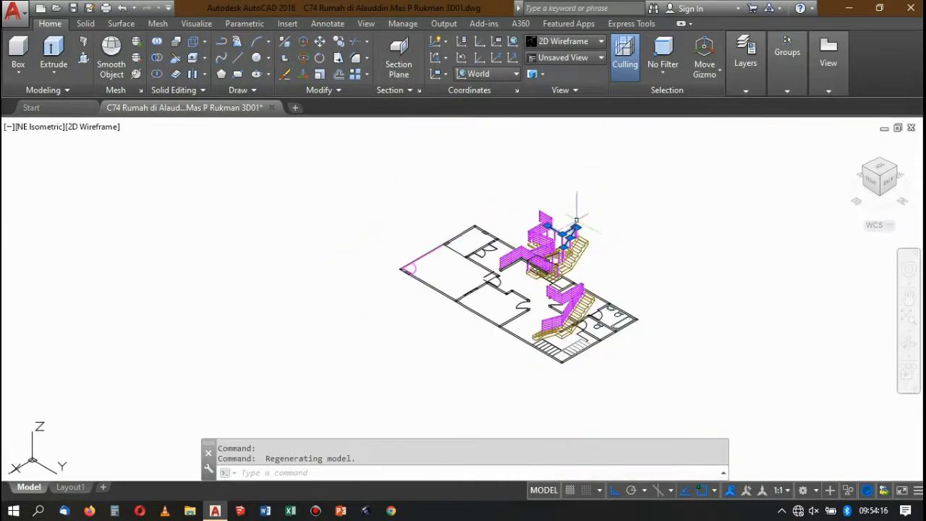
scroll(549, 275, "up", 4)
scroll(549, 274, "up", 6)
scroll(634, 148, "down", 6)
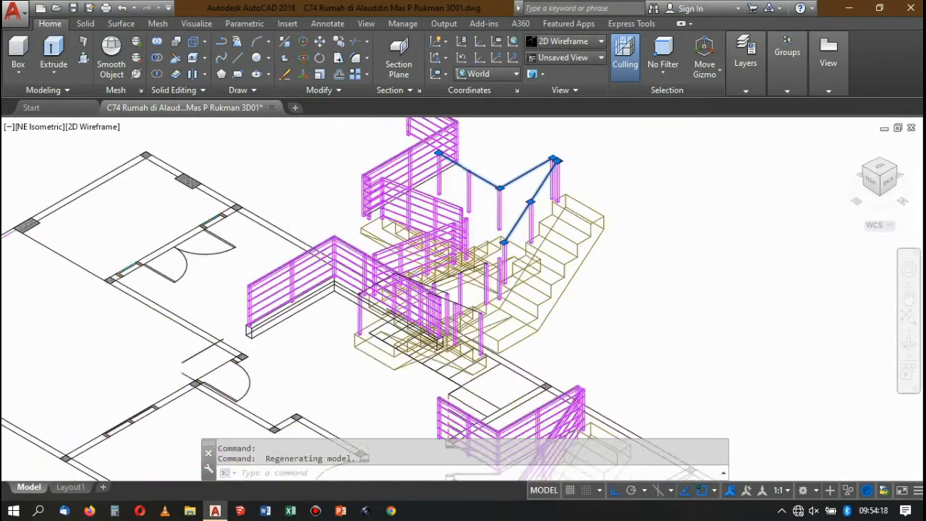
scroll(513, 195, "up", 4)
scroll(482, 303, "down", 5)
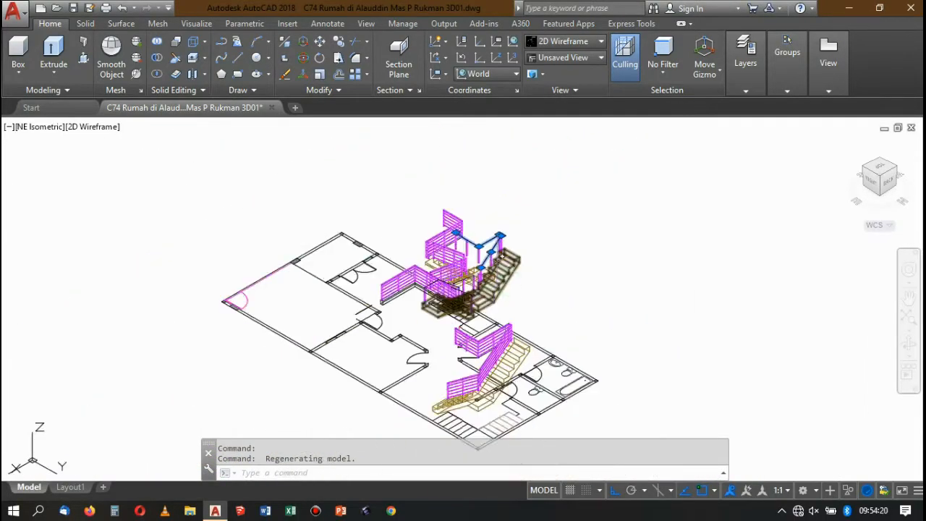
scroll(497, 259, "up", 5)
scroll(478, 232, "up", 5)
scroll(478, 231, "down", 6)
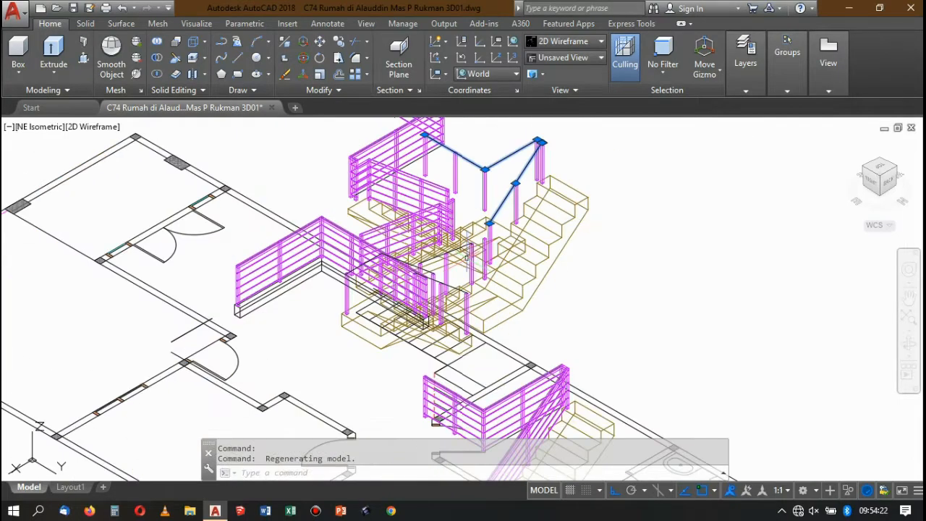
scroll(478, 235, "up", 6)
scroll(478, 238, "down", 5)
scroll(478, 237, "down", 5)
scroll(488, 217, "up", 2)
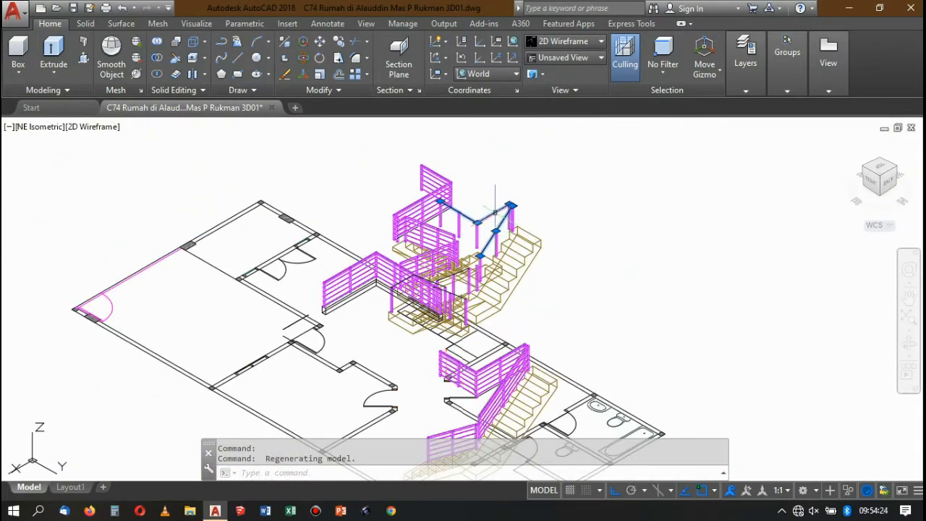
scroll(496, 211, "down", 2)
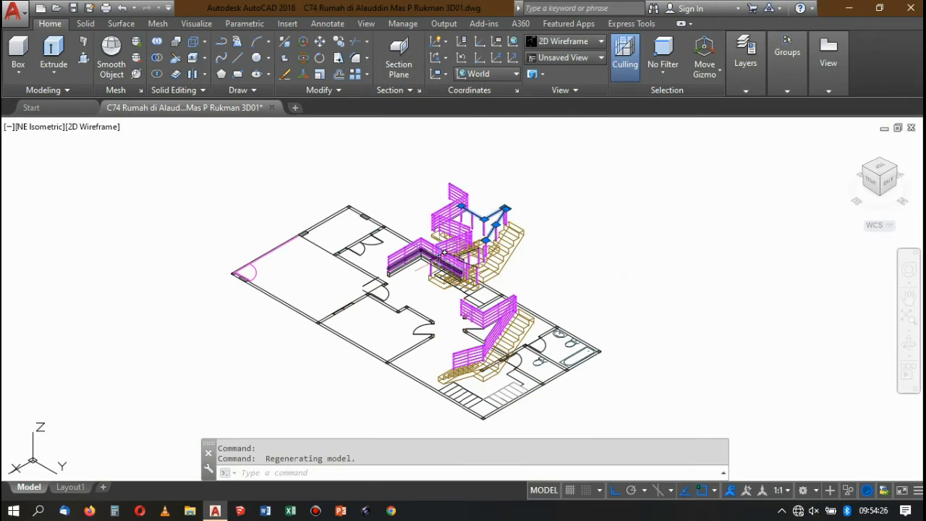
Switch to SW Isometric and examine the selected handrail paths on the upper flights.
left_click(883, 160)
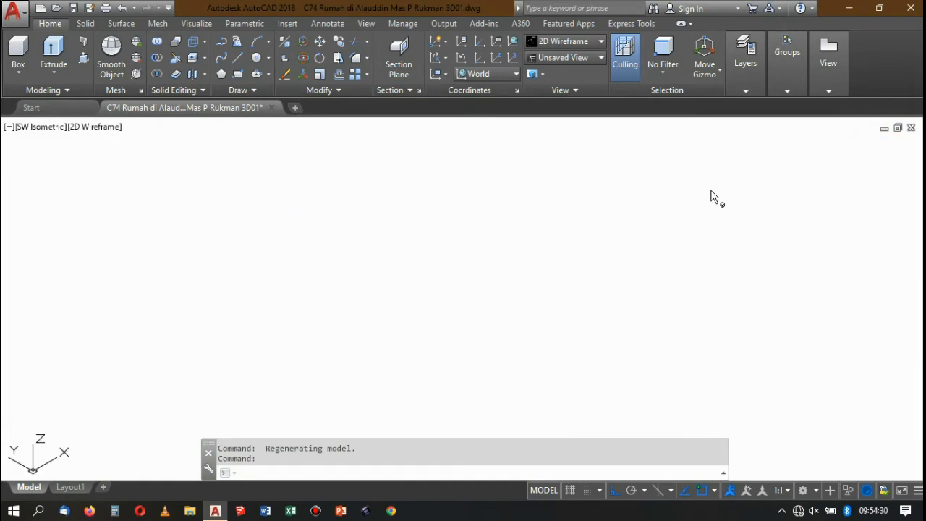
scroll(455, 230, "up", 5)
scroll(454, 230, "down", 2)
scroll(454, 230, "down", 3)
scroll(499, 256, "up", 3)
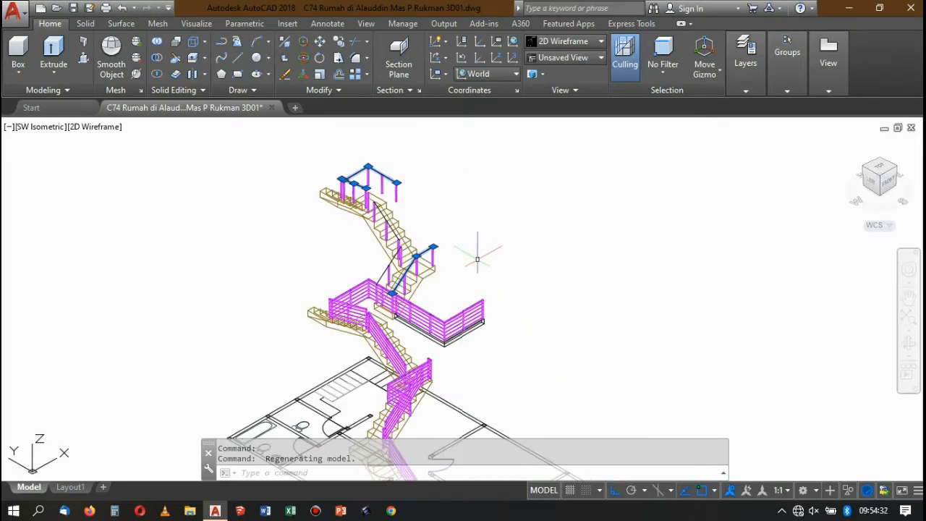
left_click(340, 45)
scroll(320, 184, "down", 4)
left_click(406, 201)
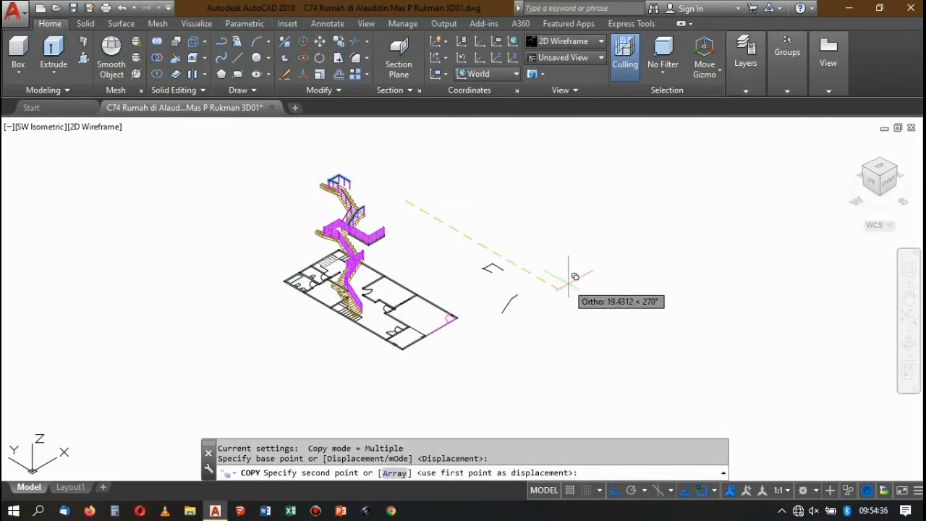
key("Escape")
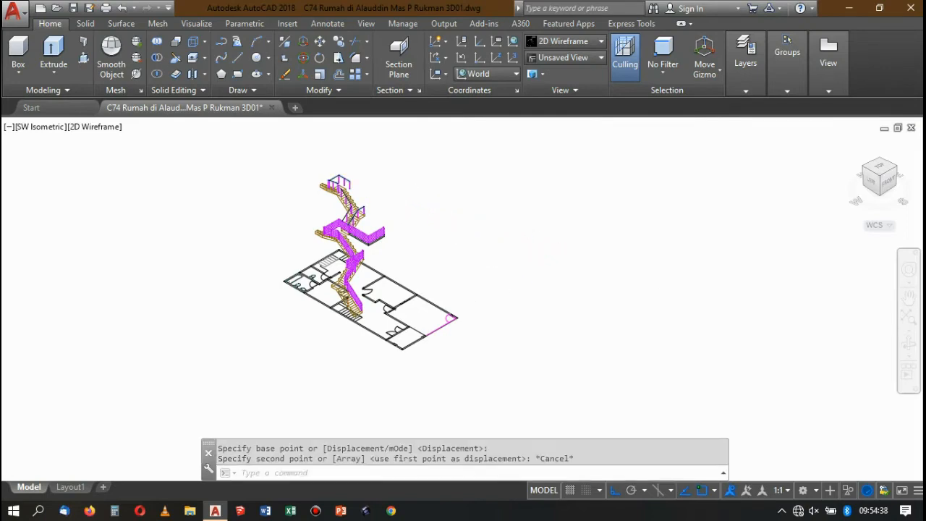
Copy the three-point handrail path below the top flight twice into the empty space beyond the floor plan.
scroll(384, 199, "up", 5)
left_click(293, 214)
scroll(311, 210, "down", 5)
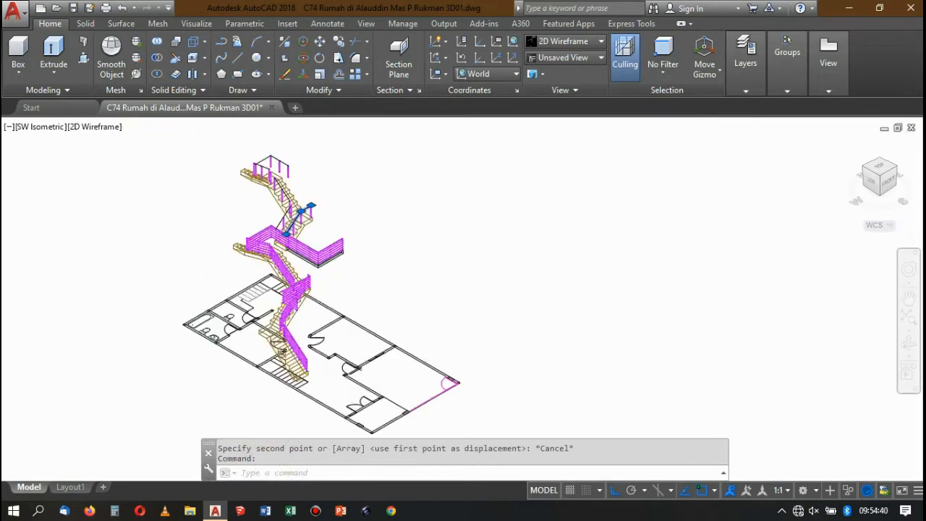
type("co")
key("Return")
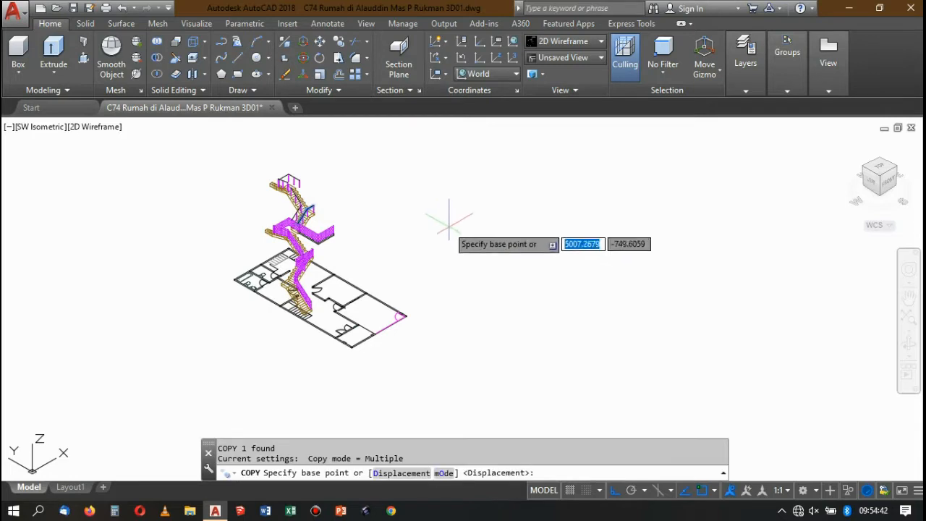
left_click(445, 224)
scroll(450, 230, "down", 4)
left_click(529, 264)
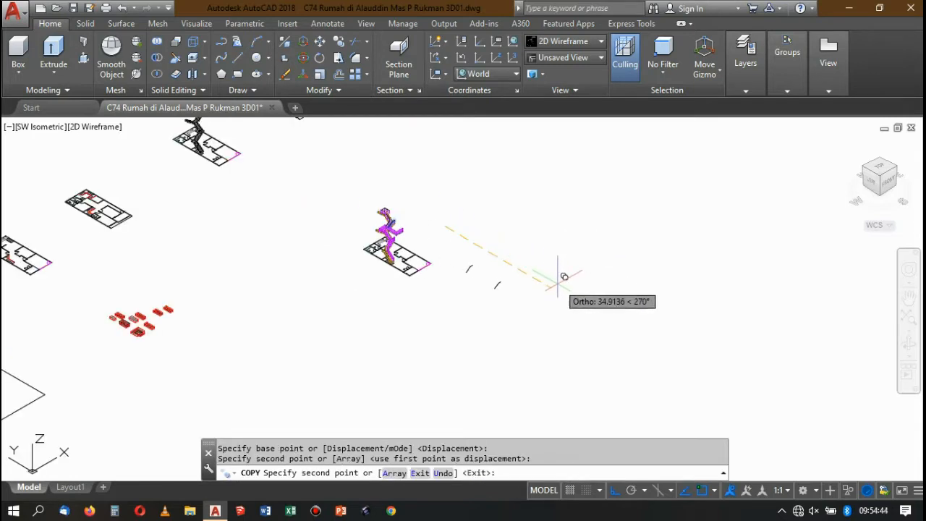
key("Return")
Set the UCS by Z axis, with its origin at the nearer copy's lower end and Z along its sloping segment.
scroll(467, 264, "up", 8)
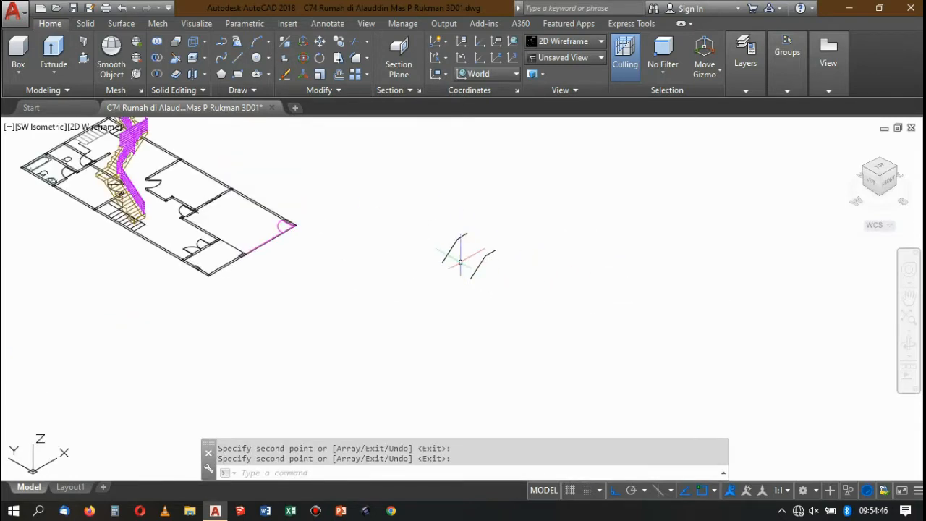
type("ucs")
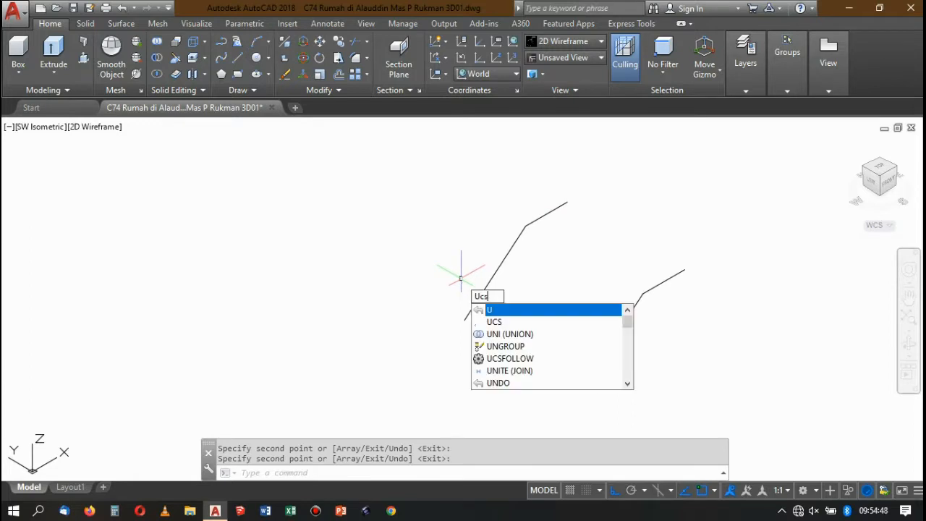
key("Return")
type("za")
key("Return")
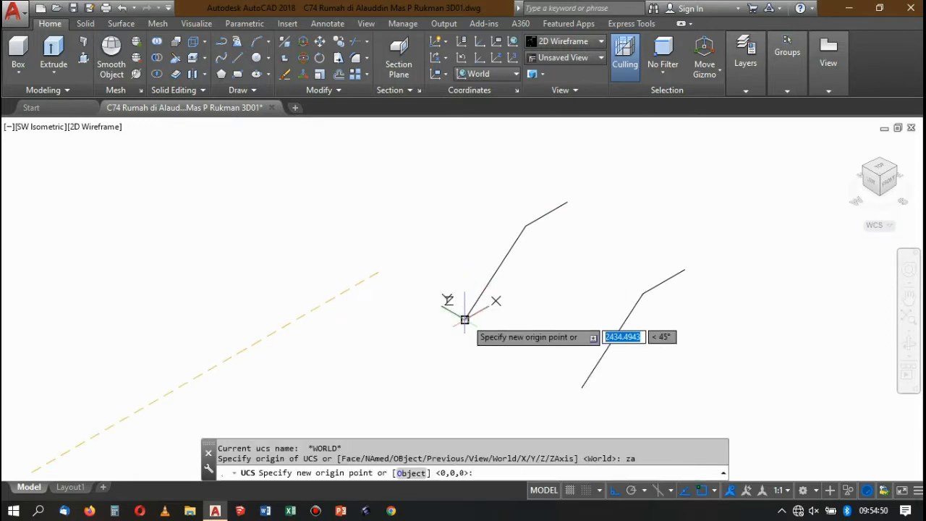
left_click(464, 318)
left_click(523, 225)
scroll(519, 224, "down", 5)
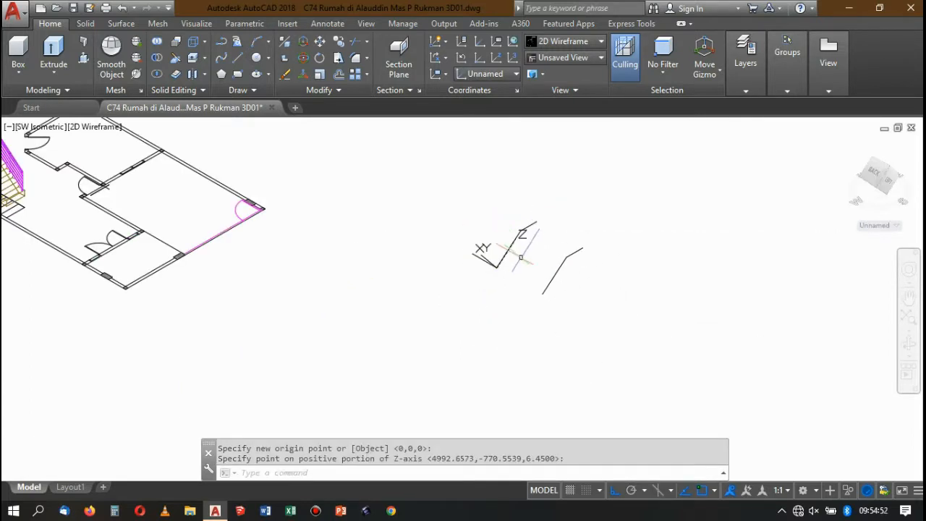
Draw a 0.004 by 0.004 rectangle with its first corner at the lower end of the nearer copied path.
scroll(512, 238, "up", 5)
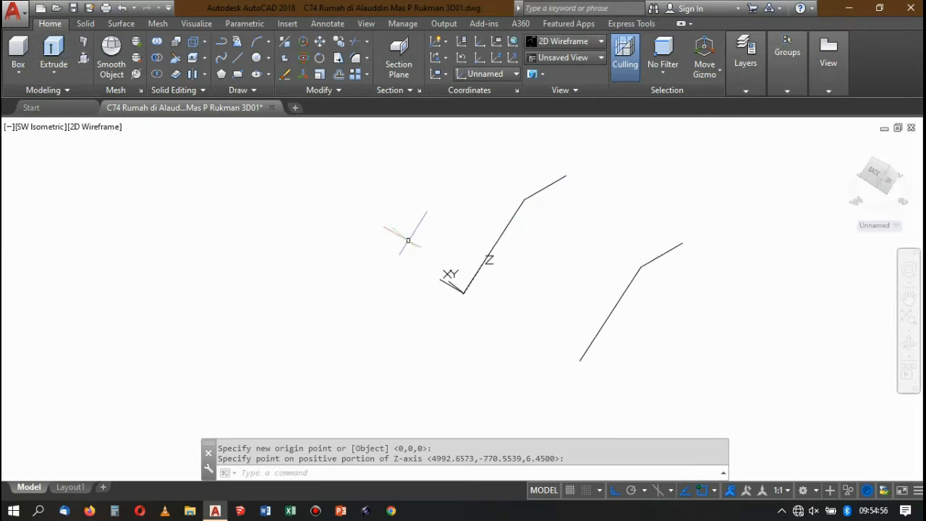
type("c")
key("Return")
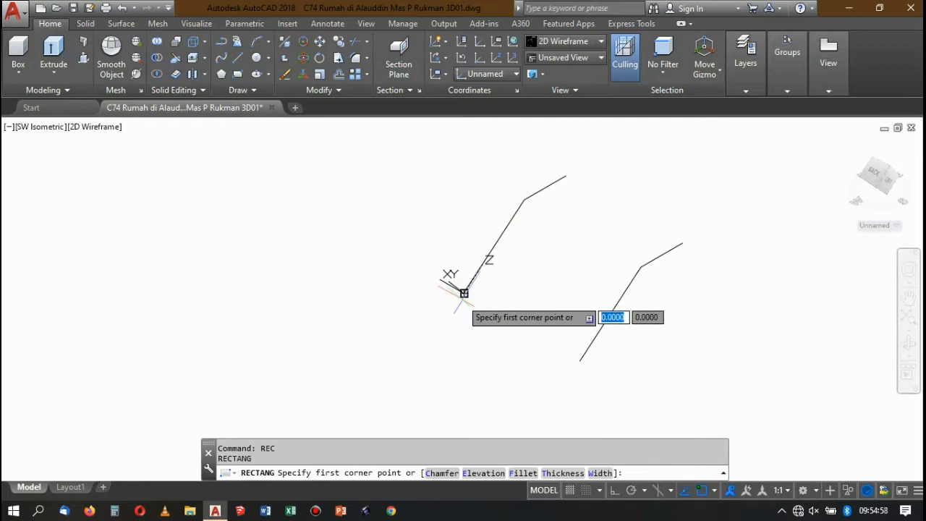
left_click(464, 292)
scroll(501, 274, "up", 3)
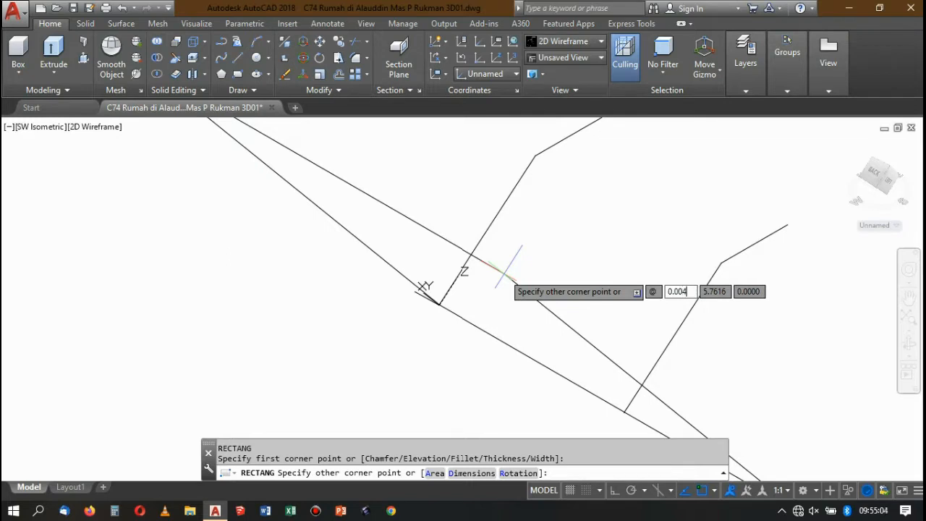
key("Tab")
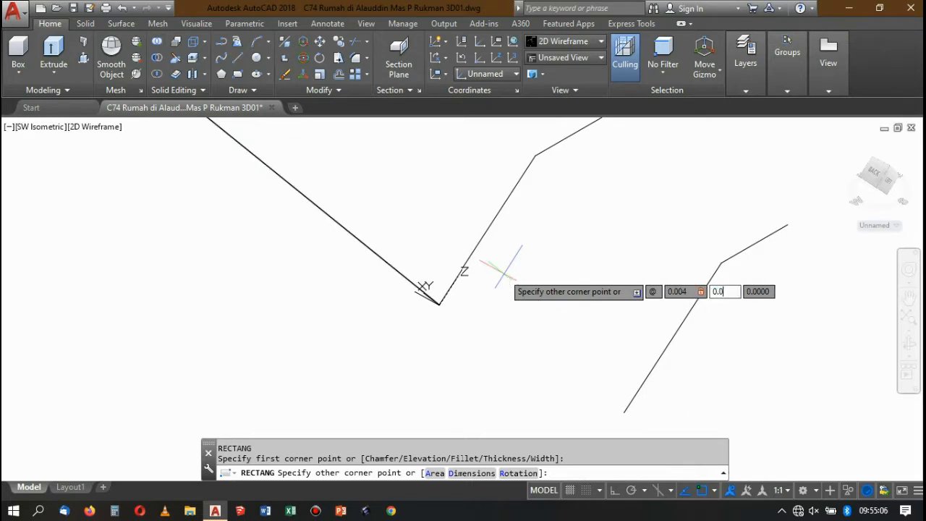
key("Return")
Move the small square profile by the midpoint of its edge onto the lower end of the nearer copied path.
scroll(425, 319, "up", 2)
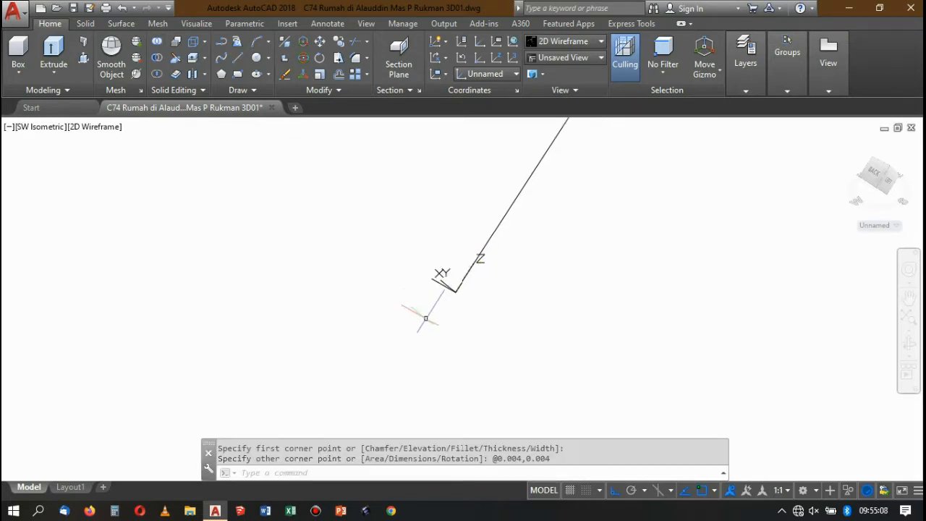
scroll(362, 295, "up", 6)
scroll(440, 266, "up", 2)
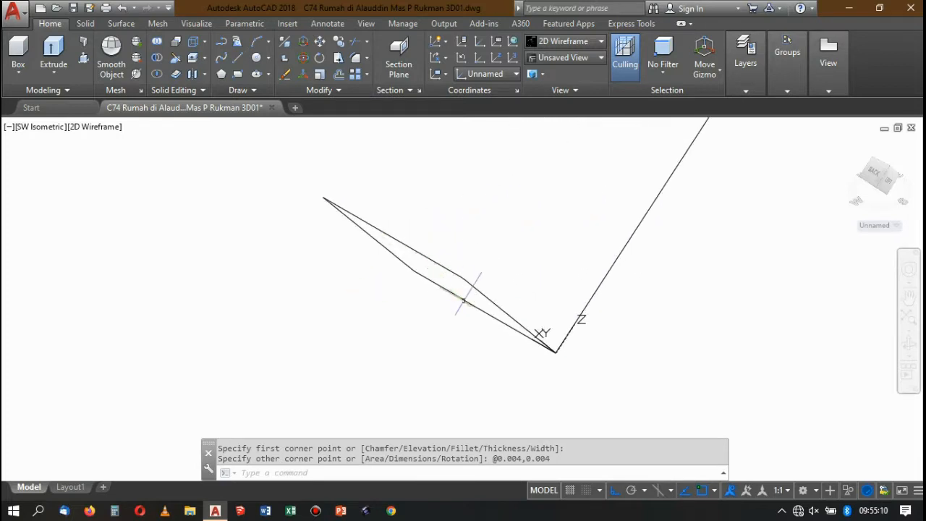
left_click(474, 338)
left_click(438, 237)
type("m")
key("Return")
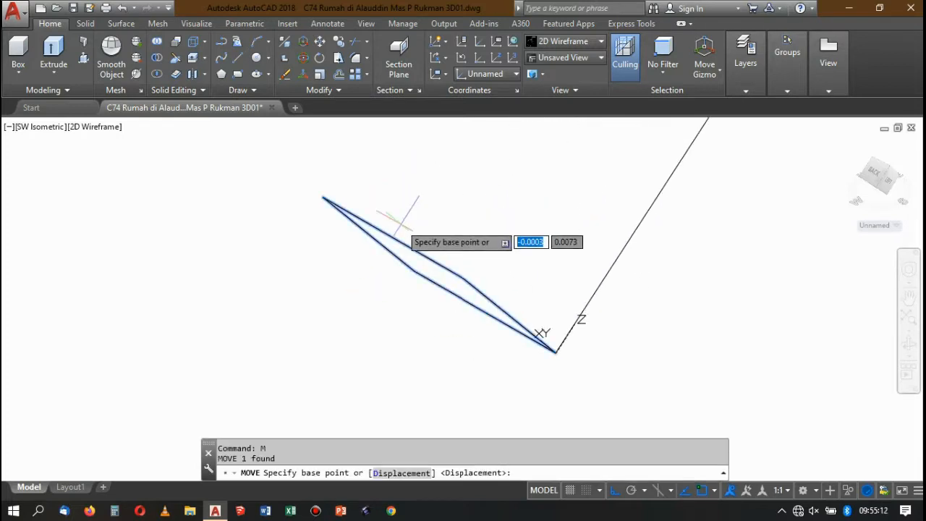
left_click(394, 237)
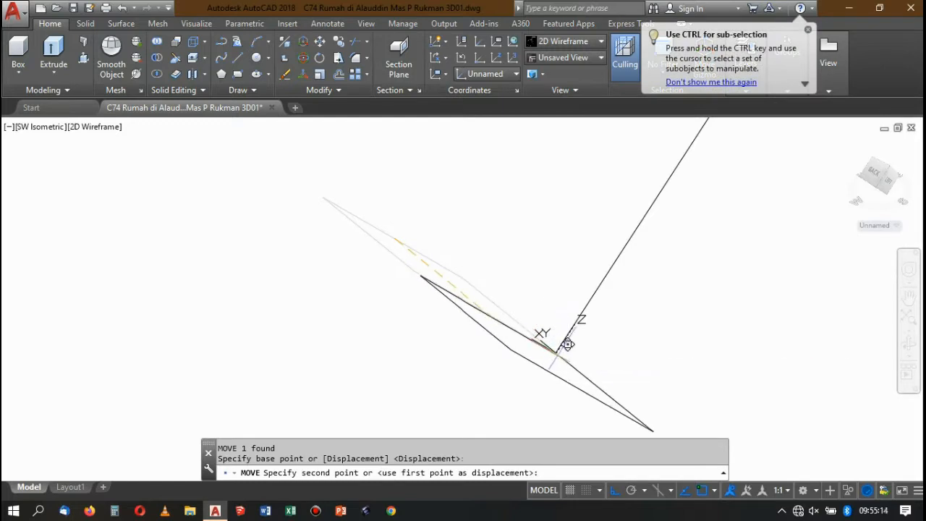
left_click(536, 315)
Draw a circle of radius 0.005 centred on the lower end of the farther copied path.
scroll(519, 269, "down", 3)
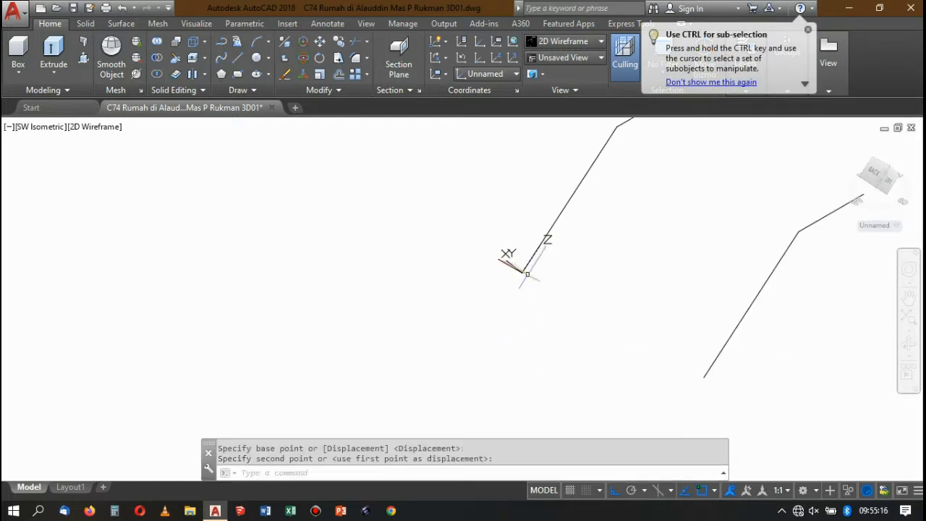
scroll(527, 274, "down", 4)
scroll(626, 320, "up", 8)
type("c")
key("Return")
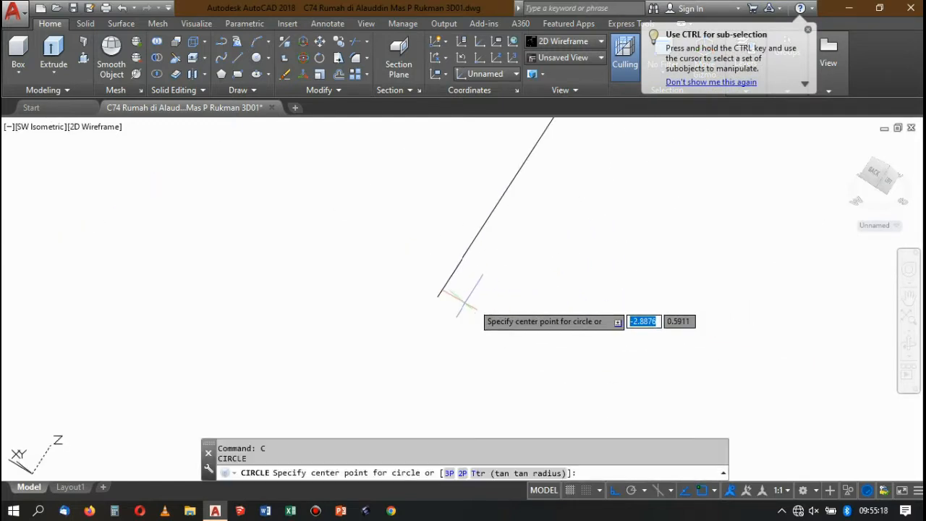
left_click(438, 296)
scroll(480, 273, "up", 4)
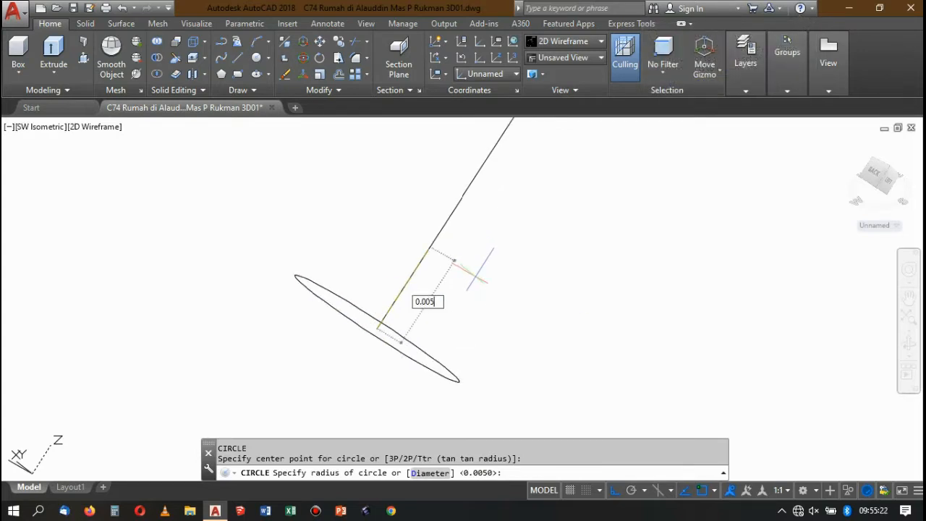
type("0.005")
key("Return")
scroll(409, 223, "down", 6)
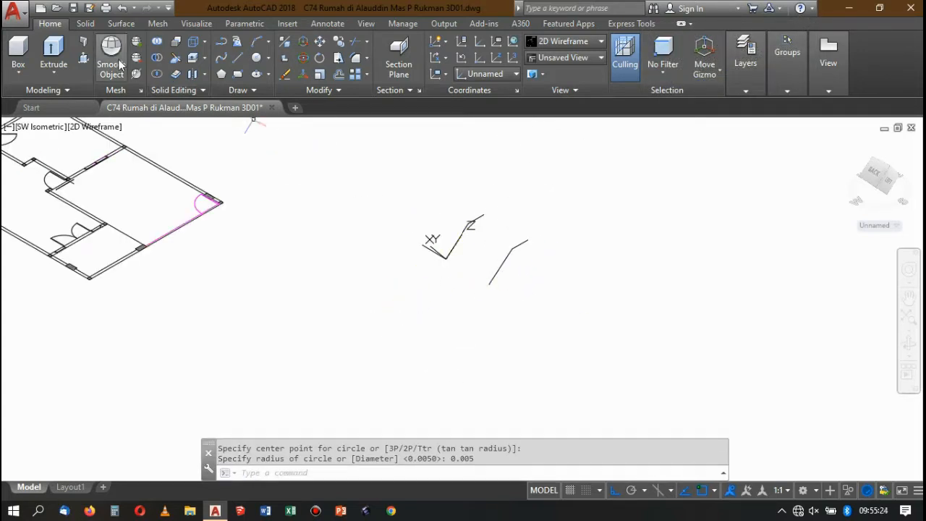
Sweep the square profile along the nearer copied path into a solid.
left_click(85, 23)
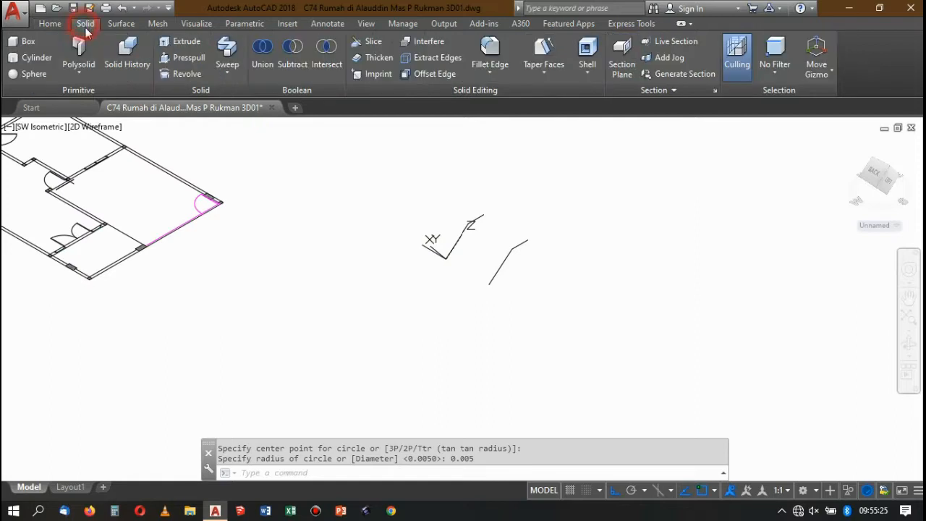
left_click(229, 48)
scroll(441, 264, "up", 6)
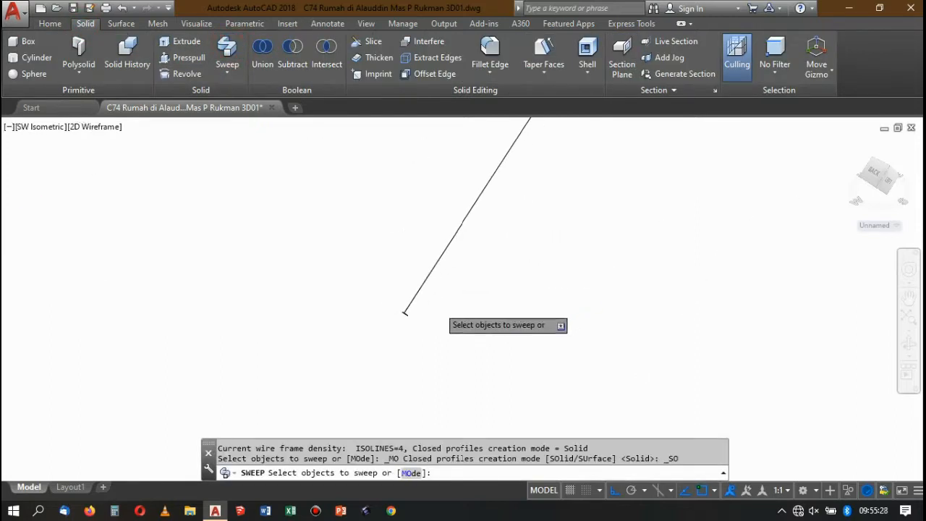
scroll(405, 313, "down", 3)
left_click(358, 293)
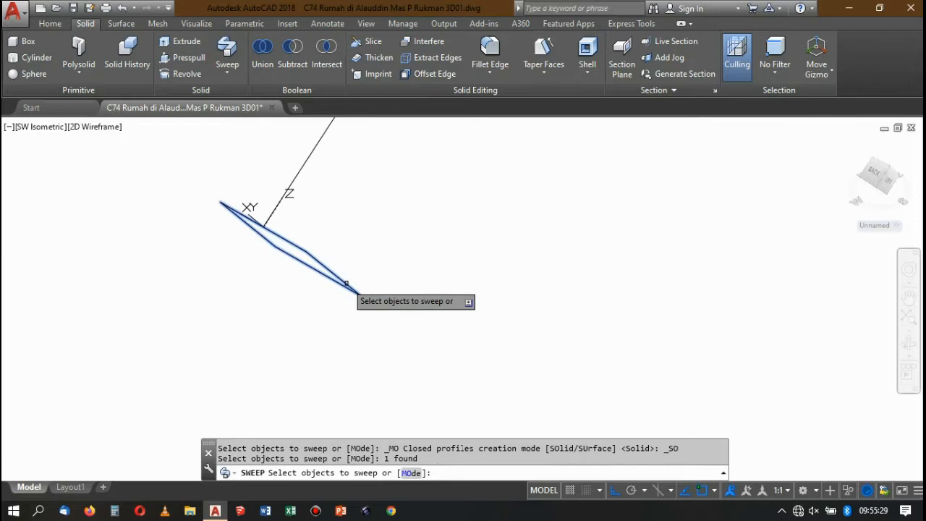
key("Return")
left_click(301, 166)
scroll(359, 209, "down", 2)
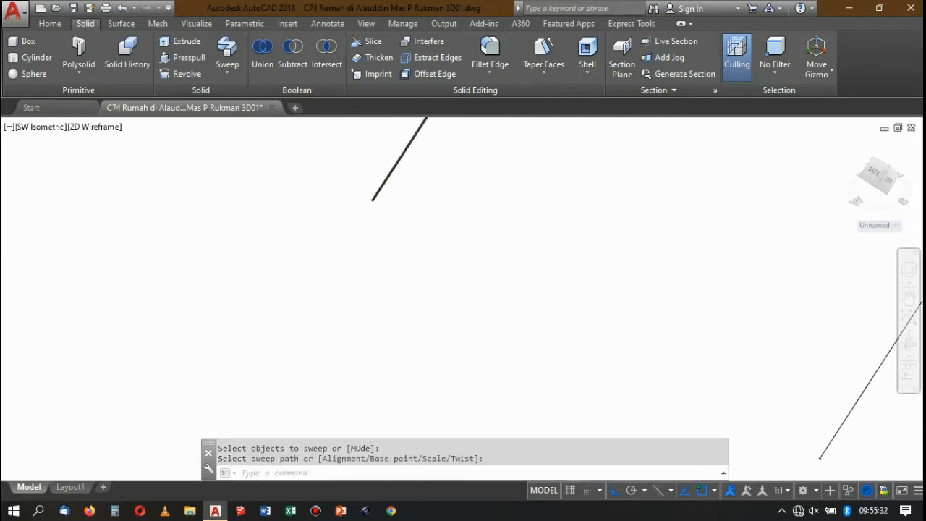
Sweep the circle along the farther copied path into a solid round rail.
scroll(396, 188, "down", 4)
key("Return")
scroll(486, 248, "up", 10)
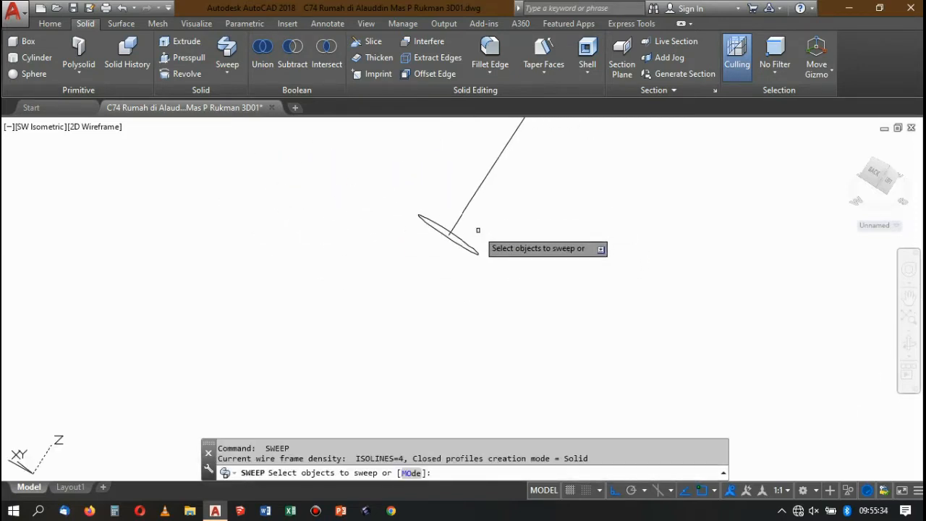
left_click(467, 239)
left_click(457, 249)
key("Return")
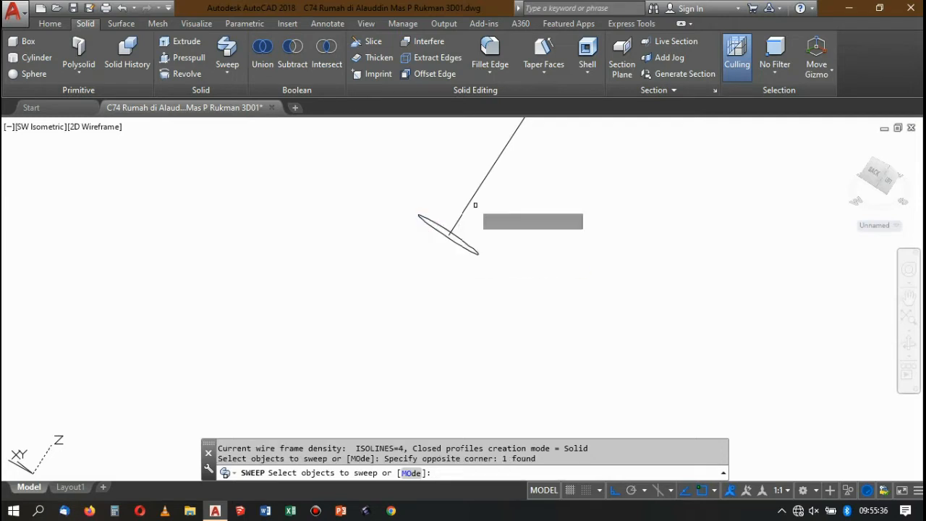
left_click(471, 206)
scroll(456, 230, "down", 5)
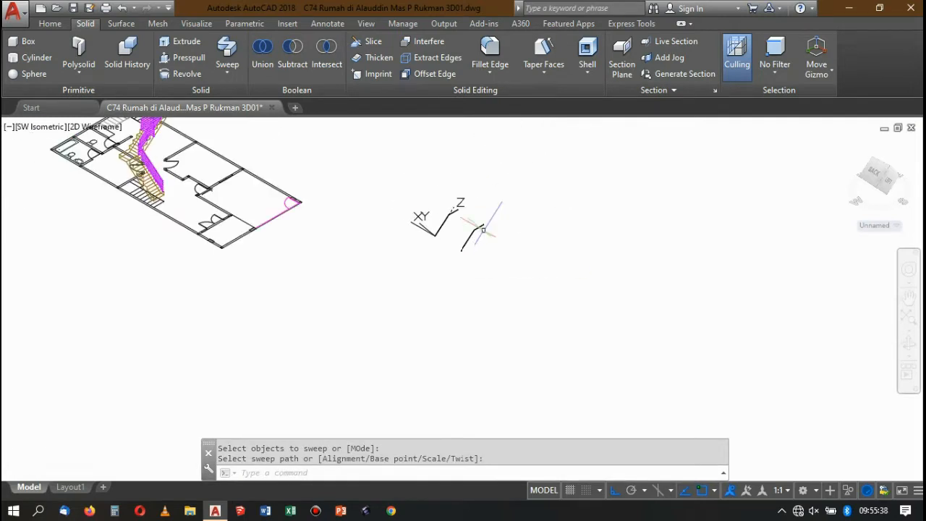
Move the round rail by the centre of its lower end face onto the lower end of the square bar.
scroll(458, 252, "up", 5)
left_click(524, 251)
left_click(473, 204)
scroll(475, 256, "up", 5)
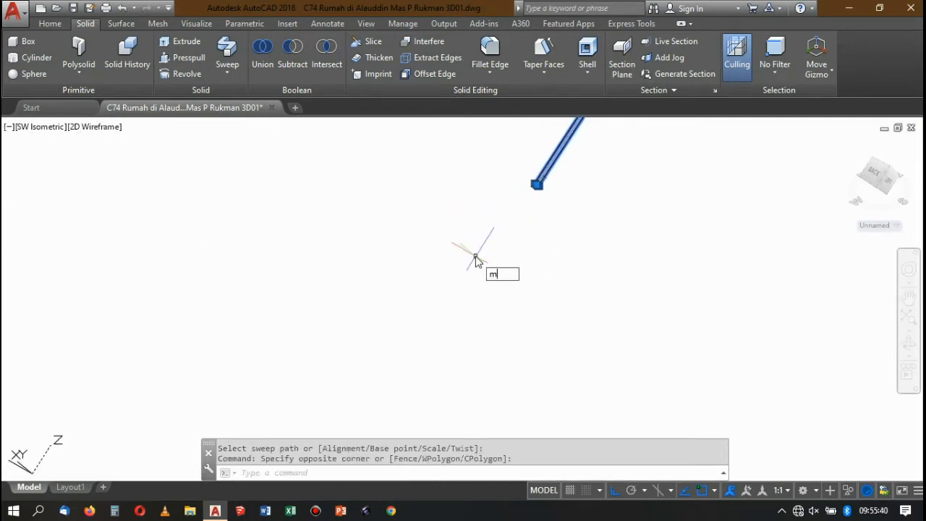
key("Return")
scroll(528, 290, "up", 5)
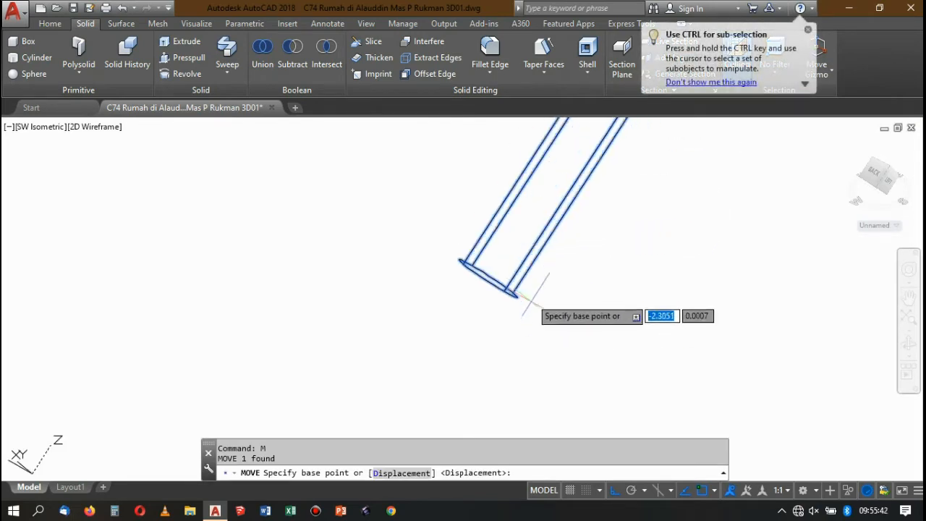
scroll(507, 283, "up", 3)
scroll(427, 185, "up", 3)
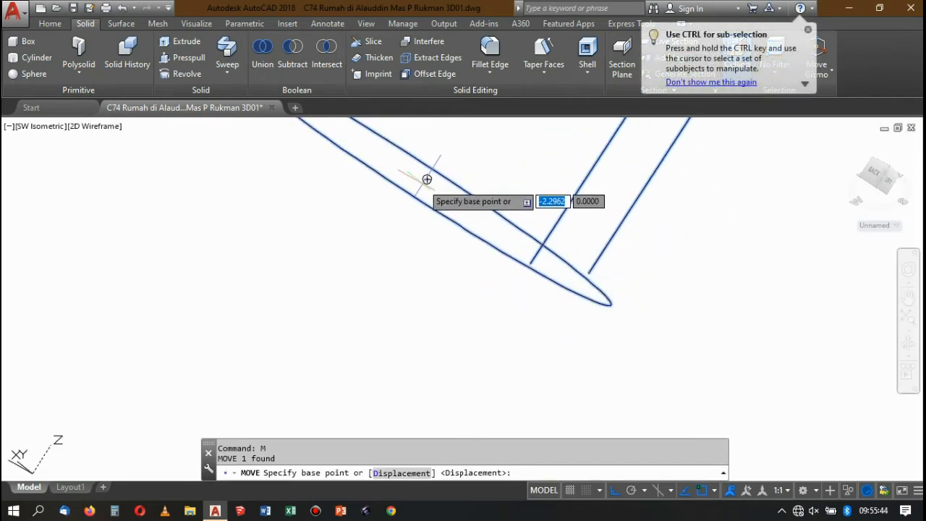
left_click(427, 179)
scroll(676, 285, "down", 8)
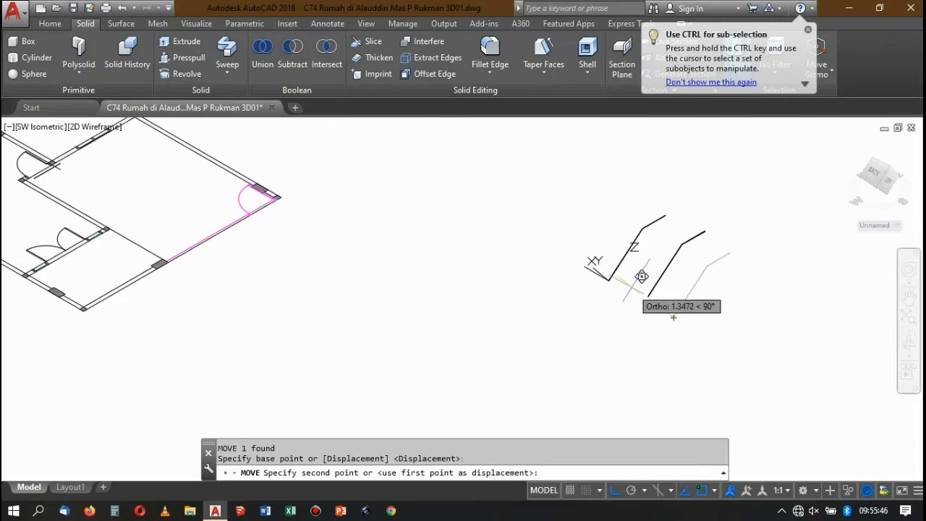
scroll(641, 276, "up", 6)
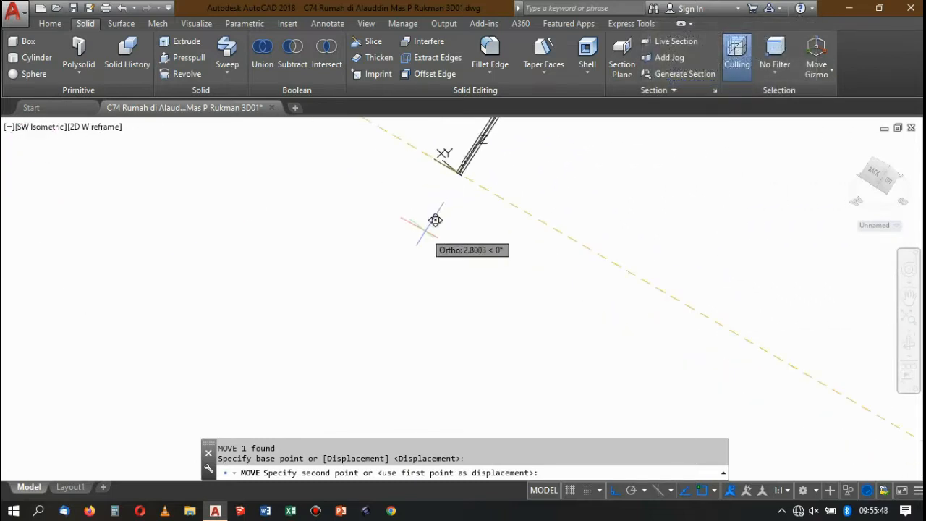
scroll(455, 149, "up", 7)
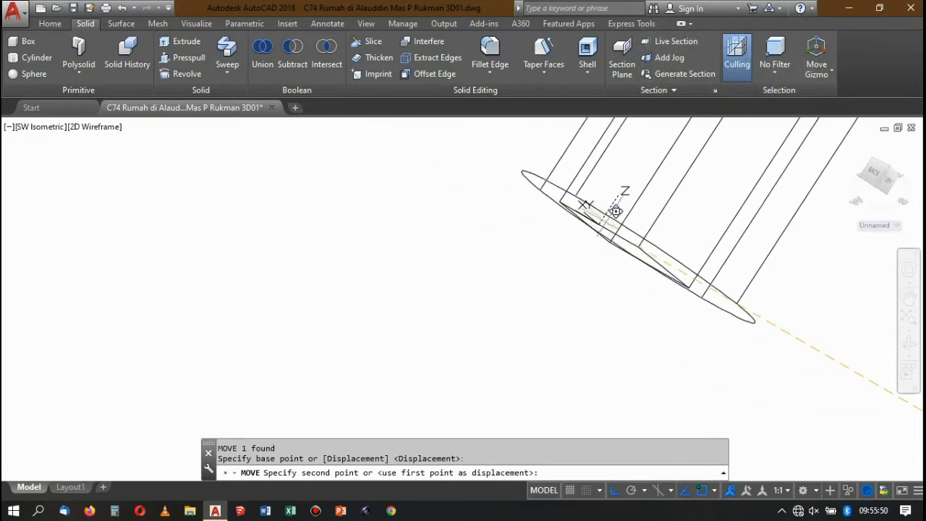
left_click(606, 219)
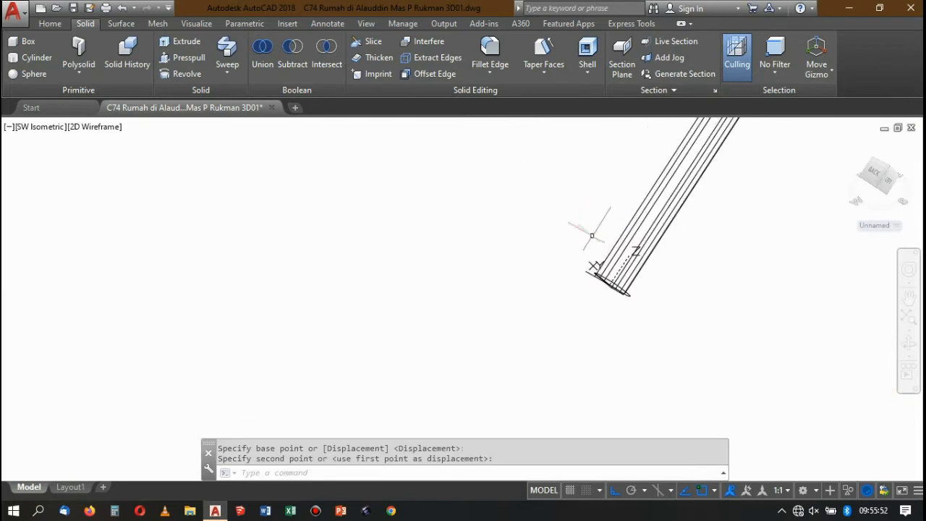
Undo the move of the round rail and erase the swept round rail.
scroll(589, 303, "up", 5)
scroll(637, 211, "down", 7)
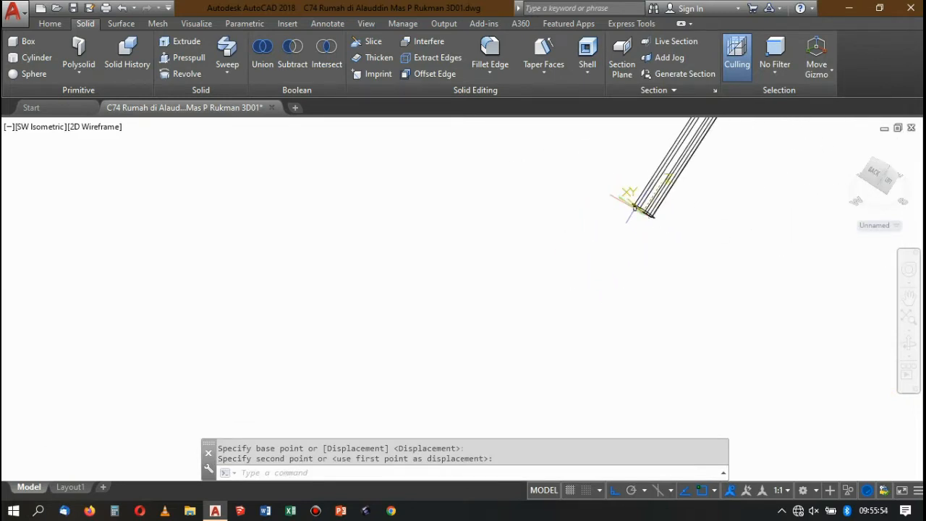
key("ctrl+z")
key("ctrl+z")
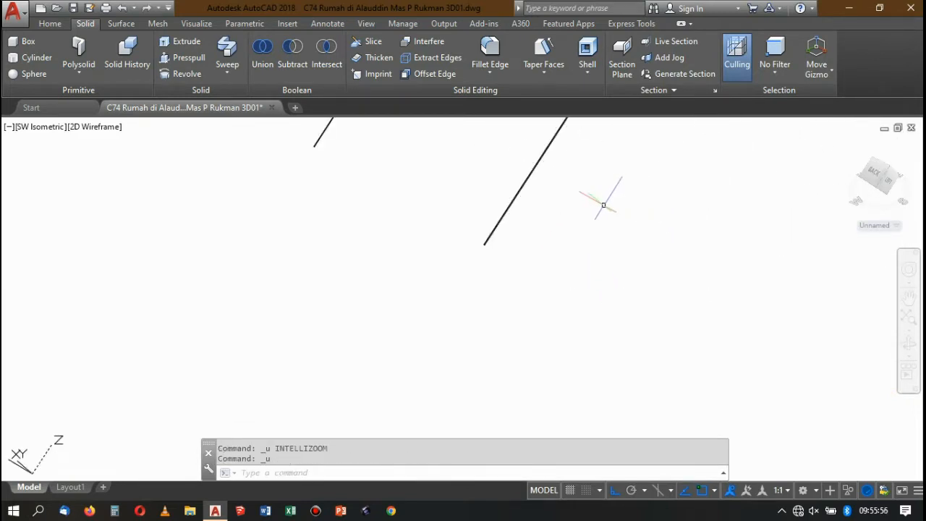
key("ctrl+z")
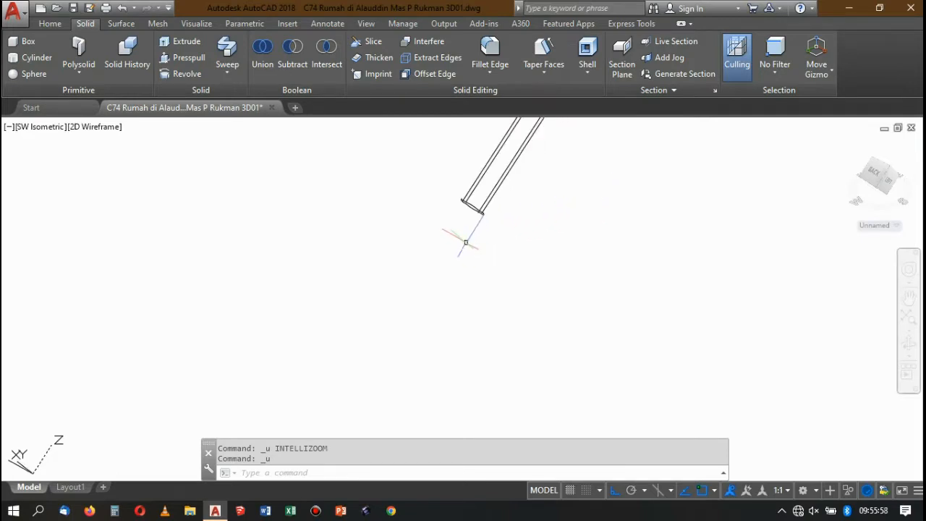
key("ctrl+z")
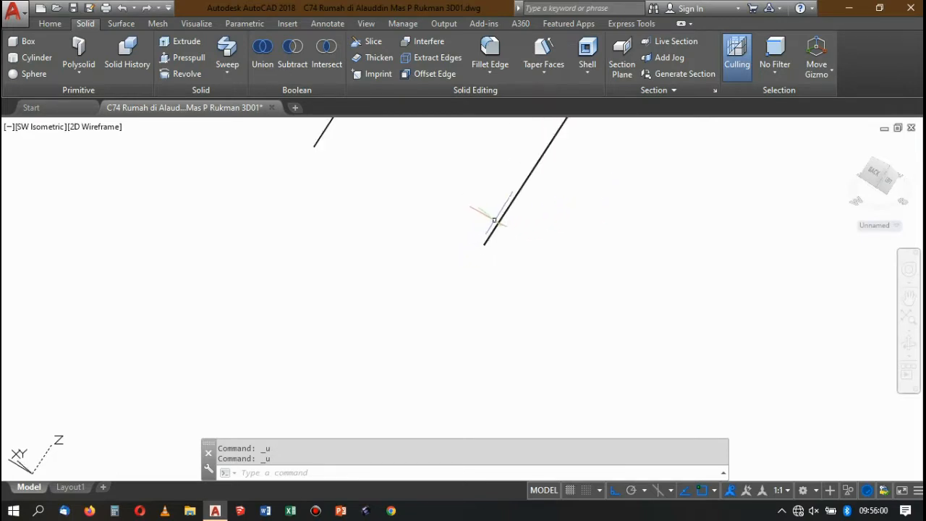
scroll(487, 243, "up", 4)
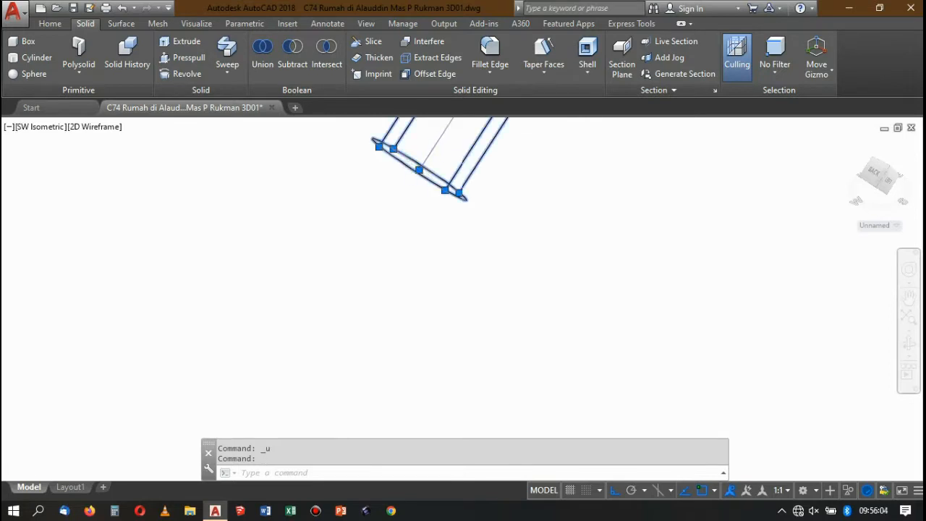
scroll(482, 248, "down", 6)
scroll(505, 237, "down", 8)
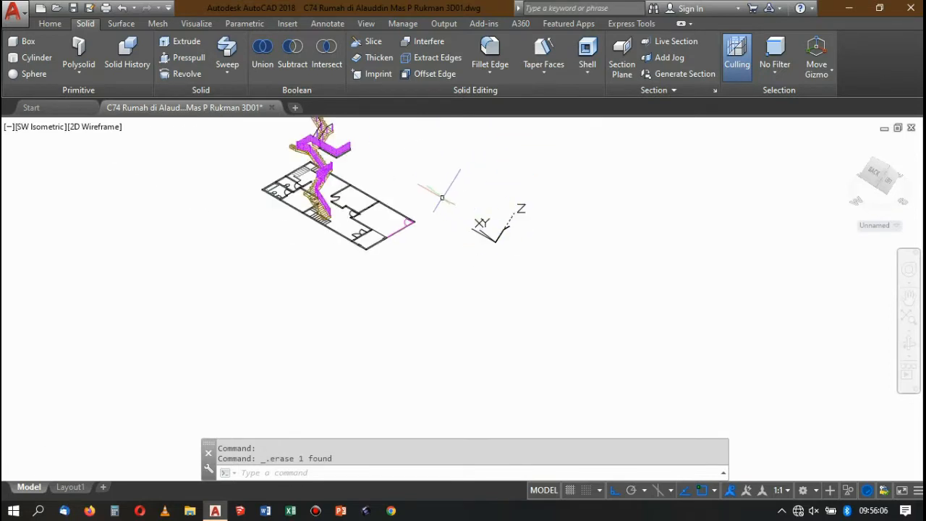
Copy the three-point handrail path on the upper flight into the empty space beside the swept square bar.
scroll(437, 194, "up", 2)
scroll(381, 178, "down", 4)
scroll(311, 161, "up", 6)
scroll(362, 122, "up", 7)
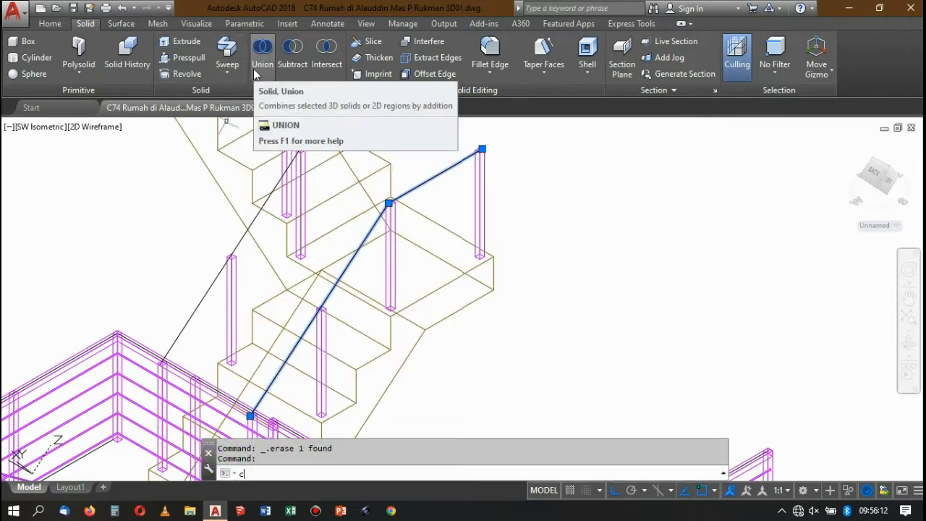
type("co")
key("Return")
left_click(479, 150)
scroll(347, 155, "down", 6)
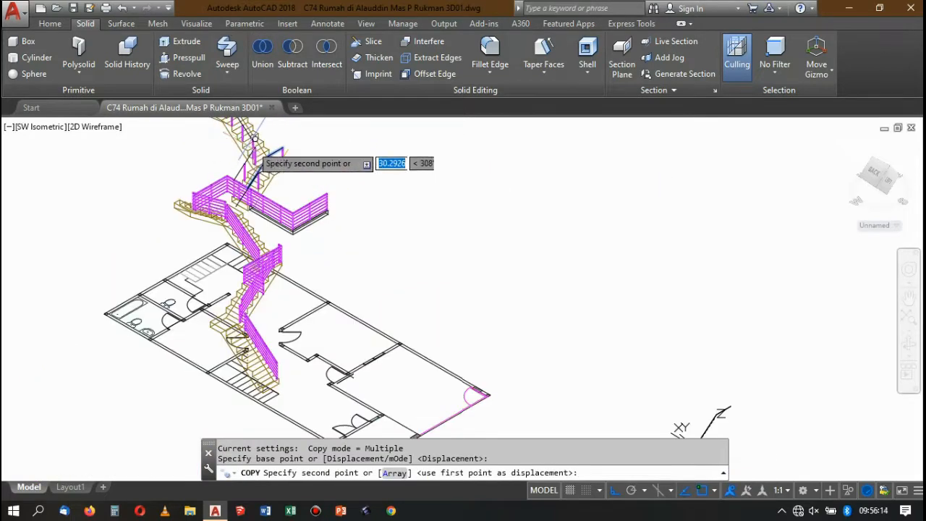
scroll(484, 241, "up", 3)
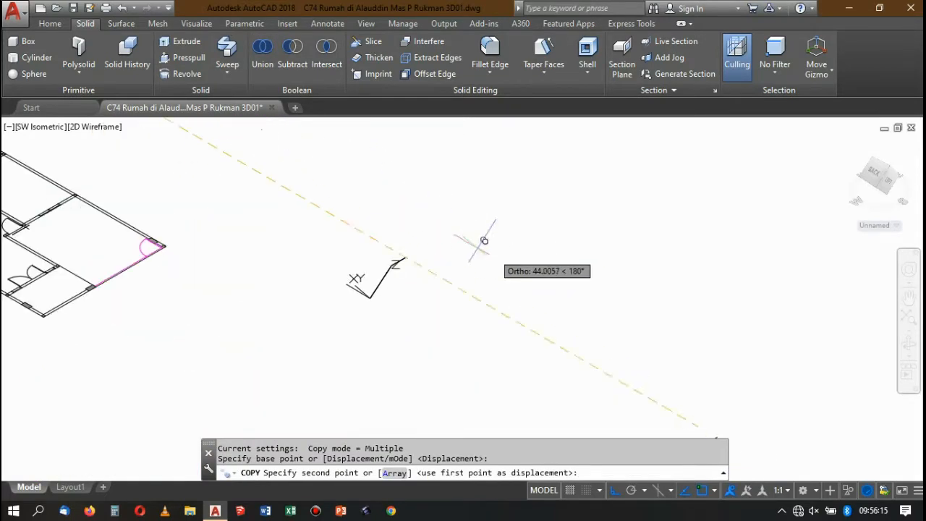
left_click(402, 230)
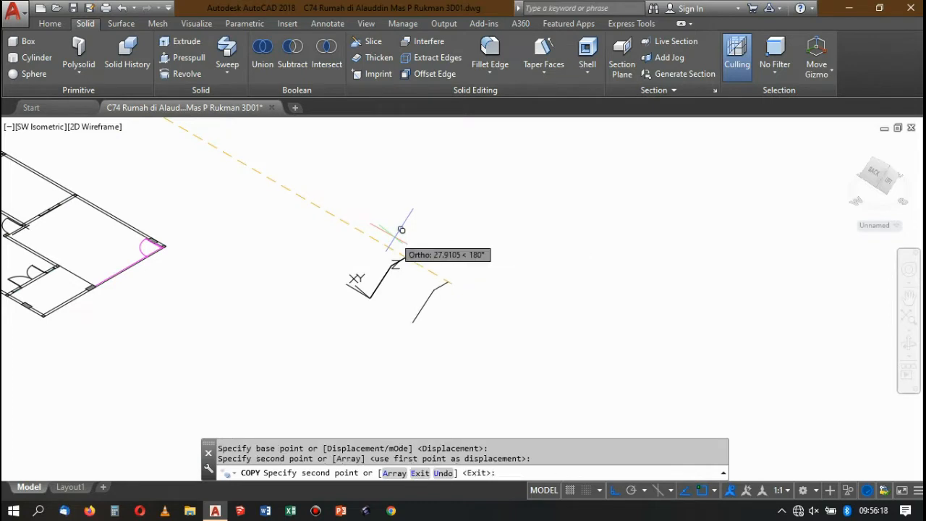
key("Escape")
Draw a circle with radius 0.005 centred on the lower end of the copied handrail path.
type("c")
key("Return")
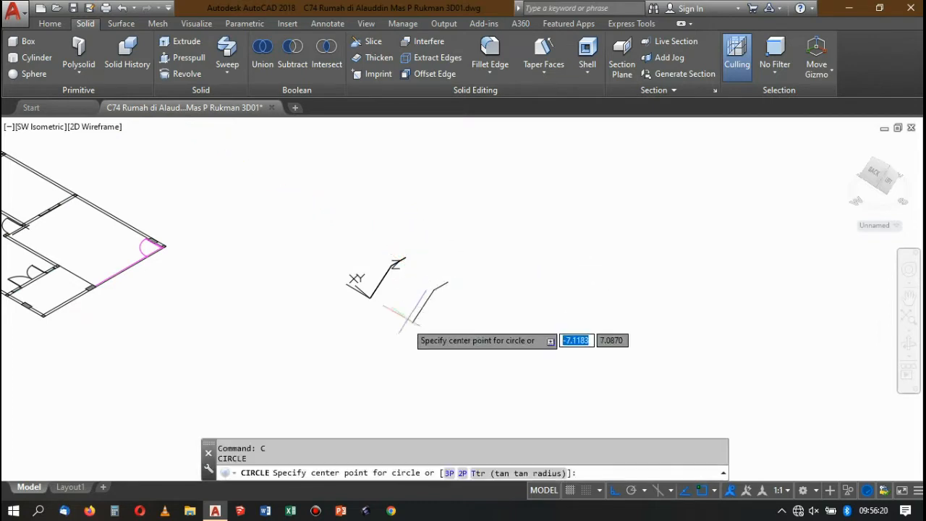
scroll(406, 312, "up", 5)
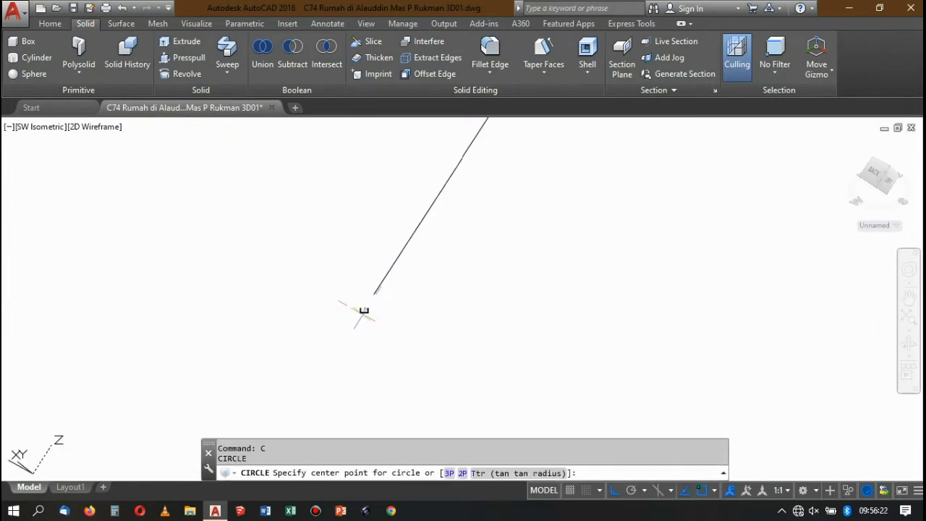
left_click(364, 309)
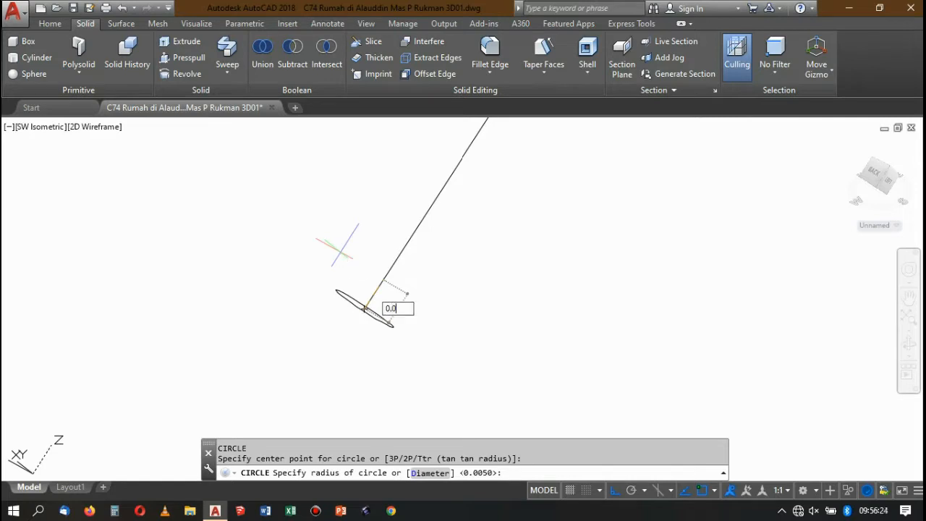
type("0.005")
key("Return")
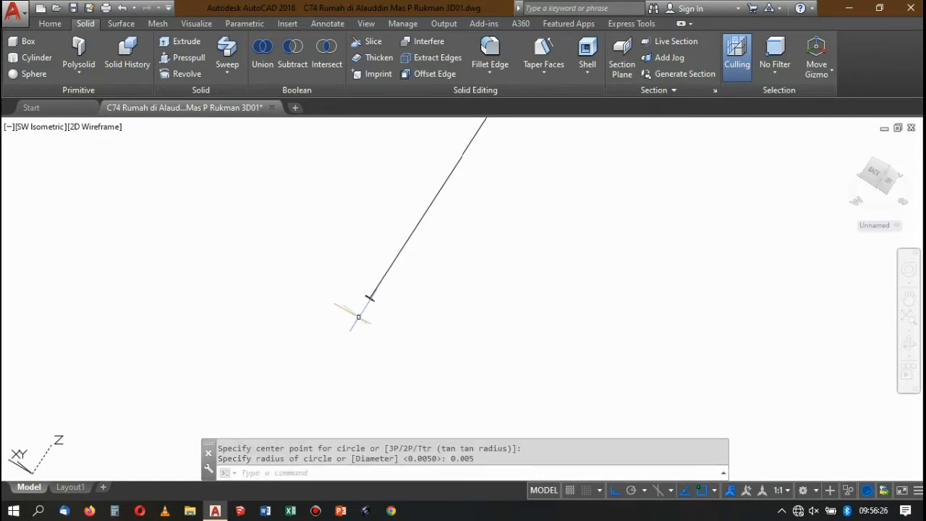
Sweep the small circle along the copied handrail path into a solid round rail.
left_click(227, 51)
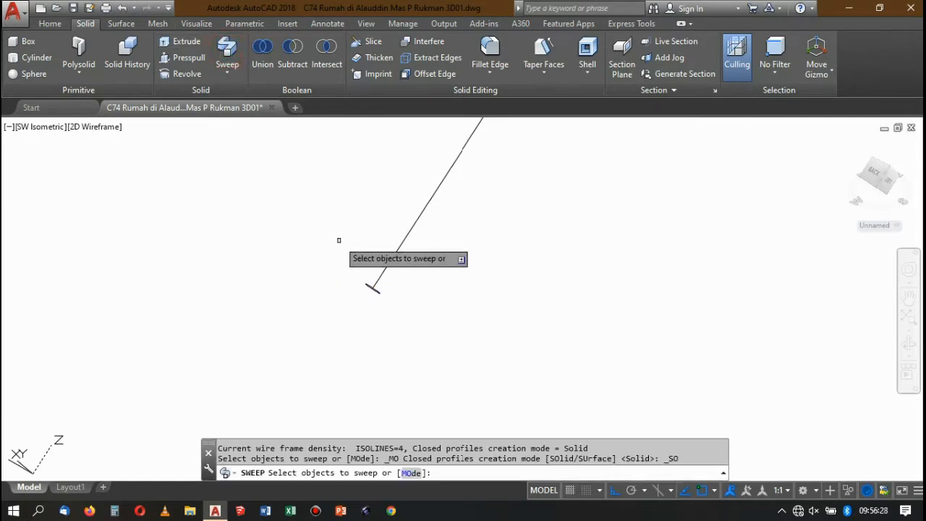
scroll(362, 275, "up", 3)
left_click(398, 303)
key("Return")
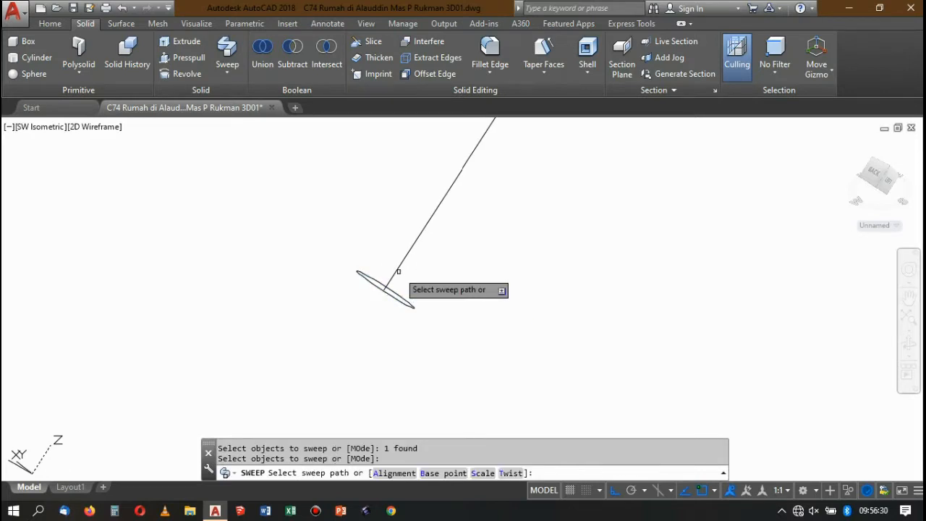
left_click(397, 270)
key("Return")
left_click(422, 319)
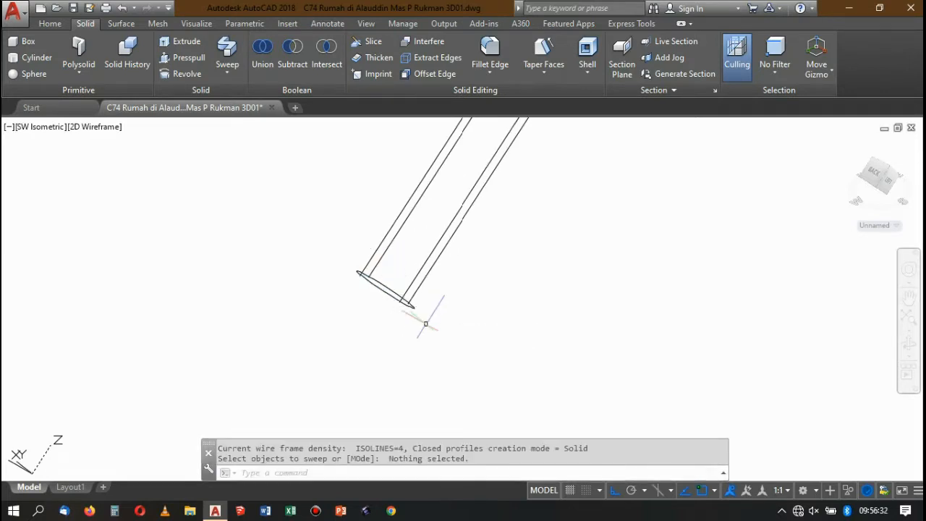
key("Return")
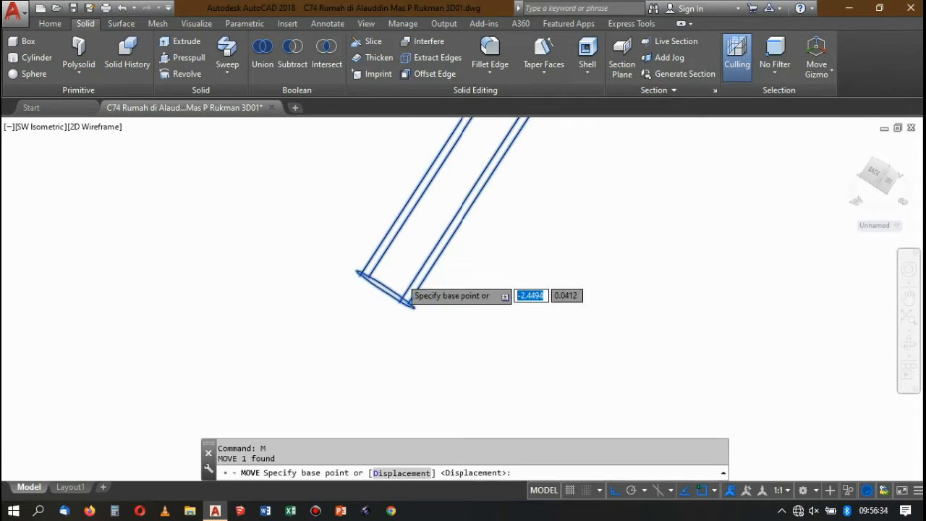
scroll(362, 297, "up", 4)
left_click(354, 305)
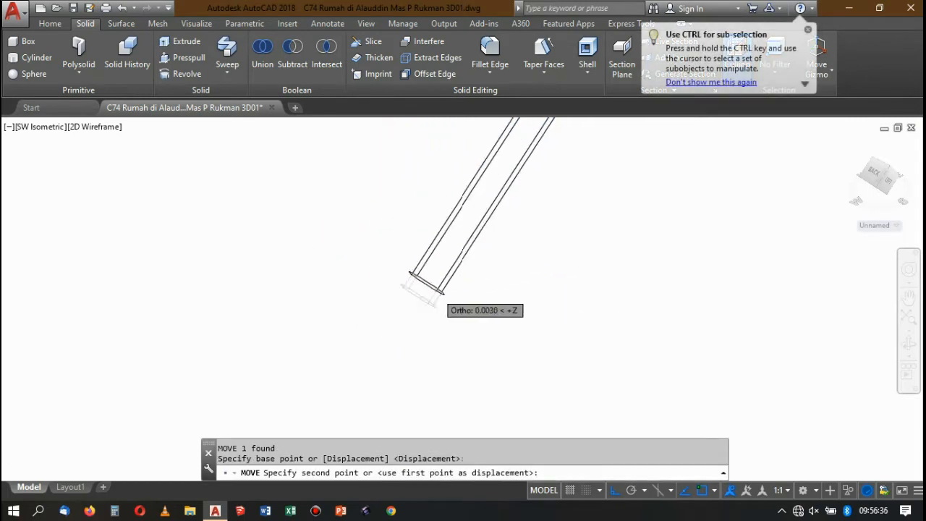
scroll(463, 297, "down", 5)
scroll(441, 253, "up", 6)
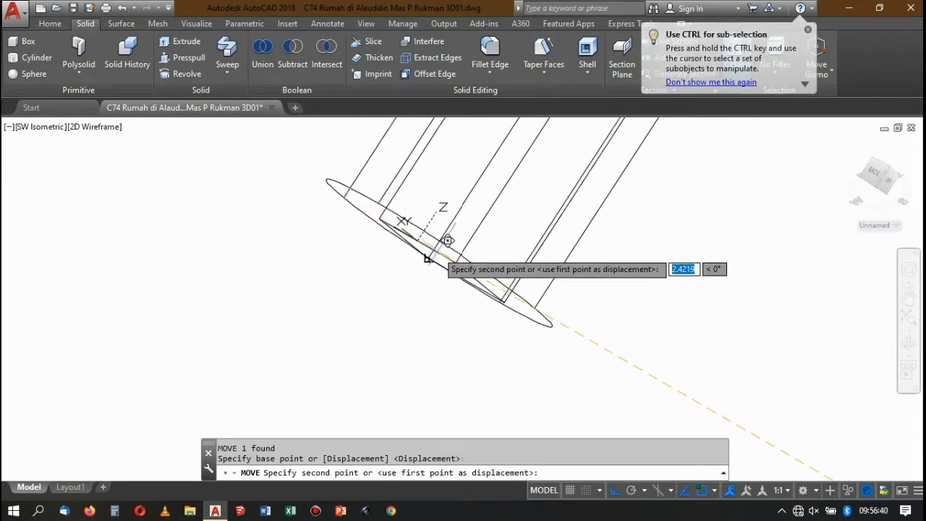
scroll(432, 241, "up", 2)
scroll(427, 235, "down", 7)
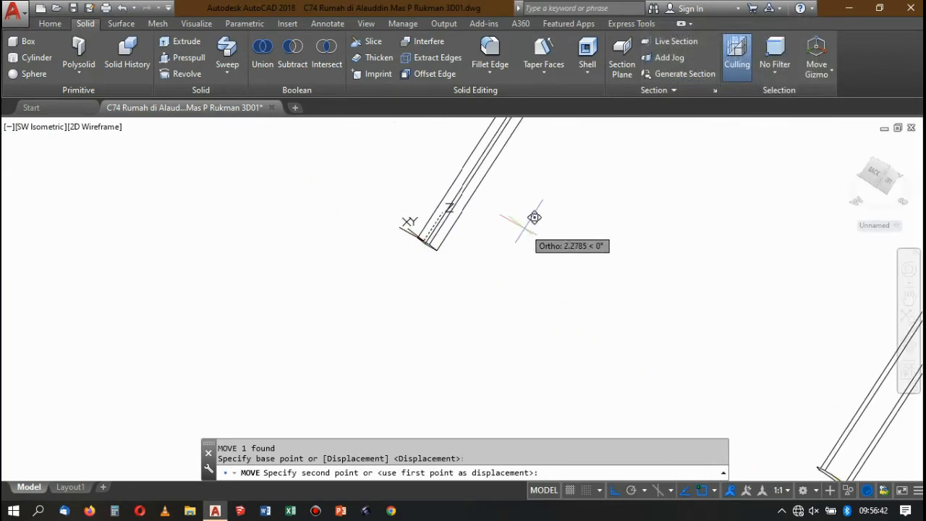
scroll(500, 204, "down", 1)
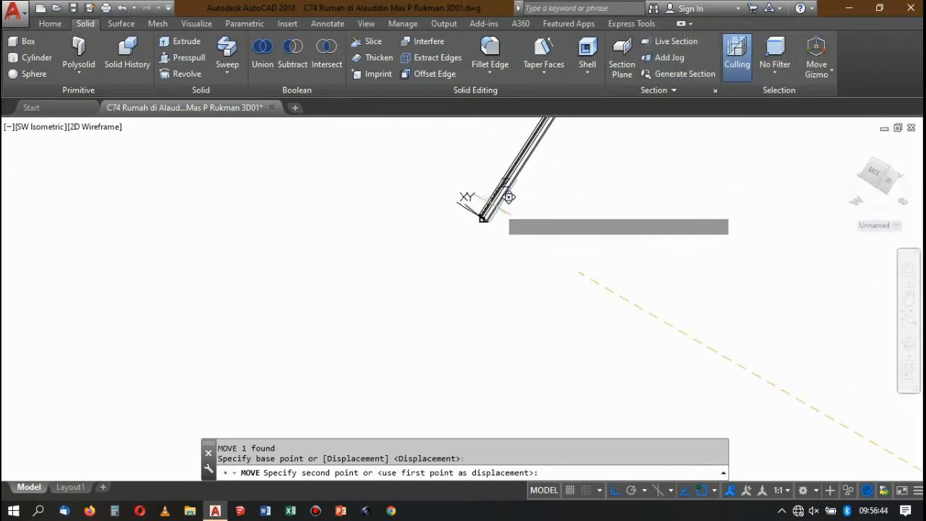
key("Escape")
Erase the existing swept square bar beside the round rail.
scroll(484, 246, "up", 3)
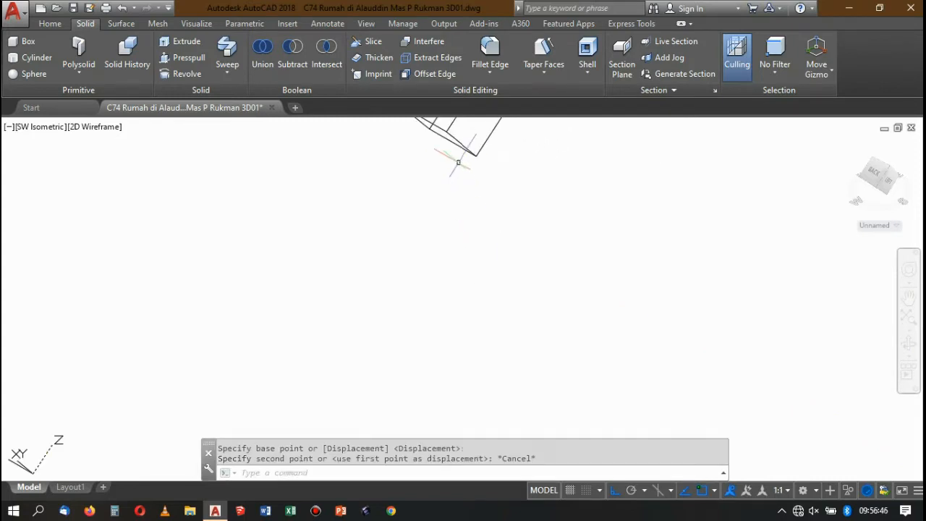
scroll(469, 169, "up", 3)
left_click(496, 199)
left_click(466, 173)
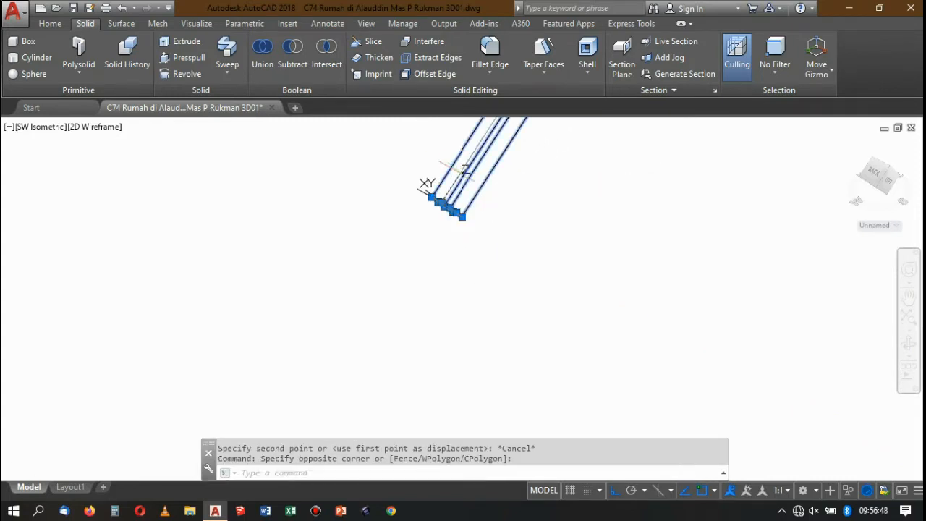
key("Delete")
scroll(481, 228, "down", 3)
scroll(499, 217, "up", 3)
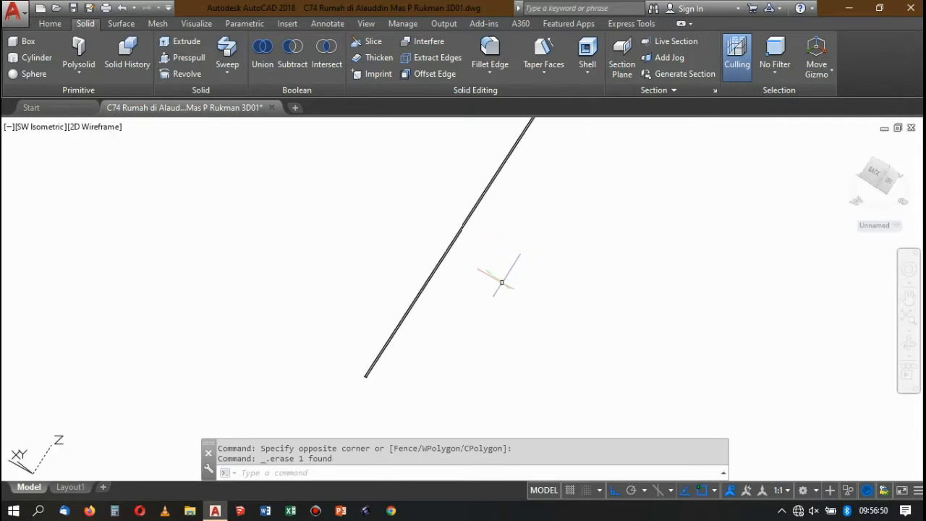
Copy the three-point handrail path on the upper flight by its upper endpoint into the empty space beside the round rail.
scroll(482, 256, "down", 4)
scroll(432, 232, "down", 3)
scroll(391, 224, "up", 6)
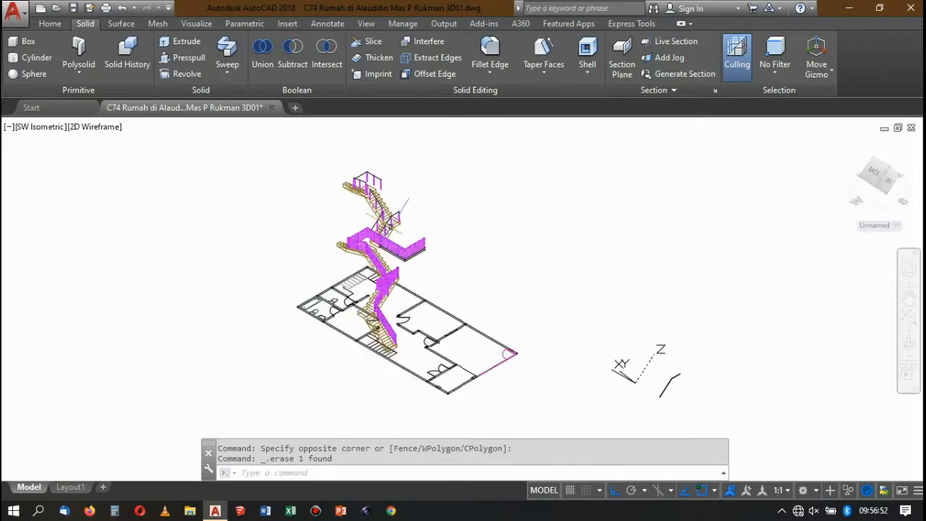
left_click(450, 162)
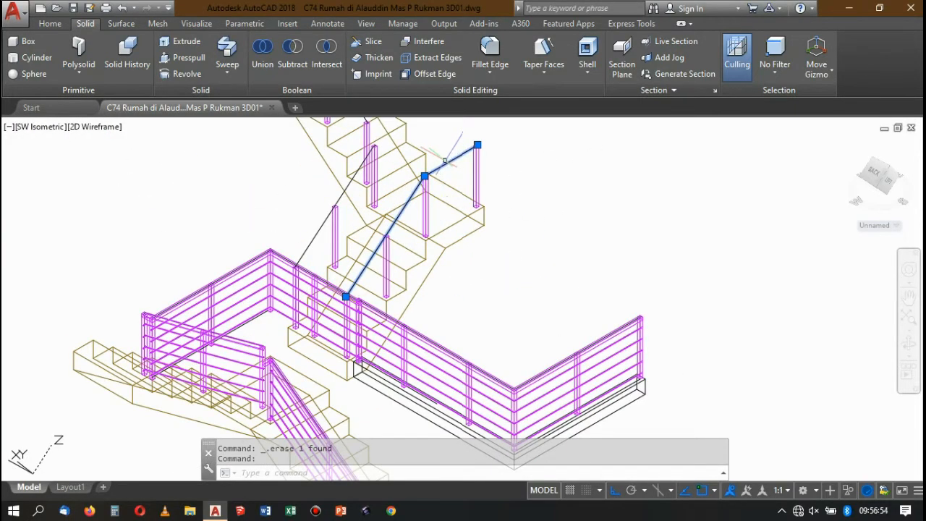
key("Return")
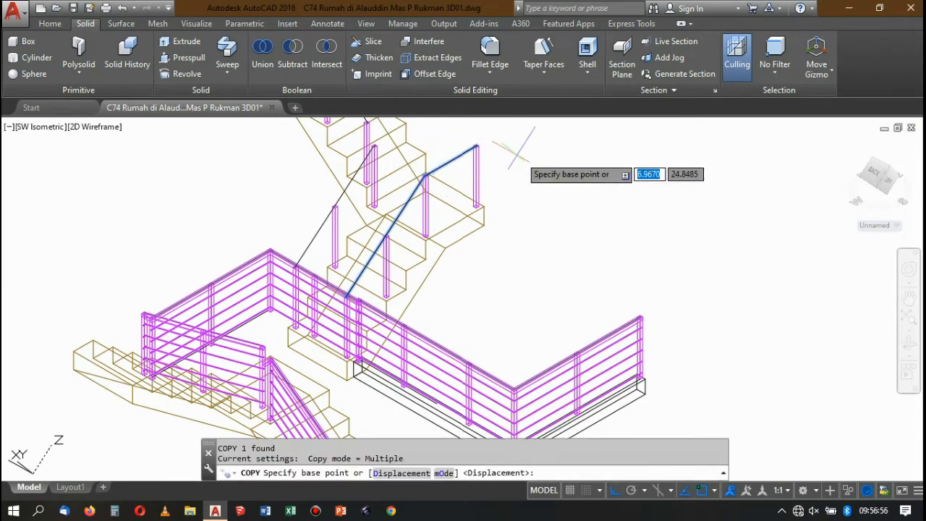
left_click(477, 145)
scroll(521, 155, "down", 6)
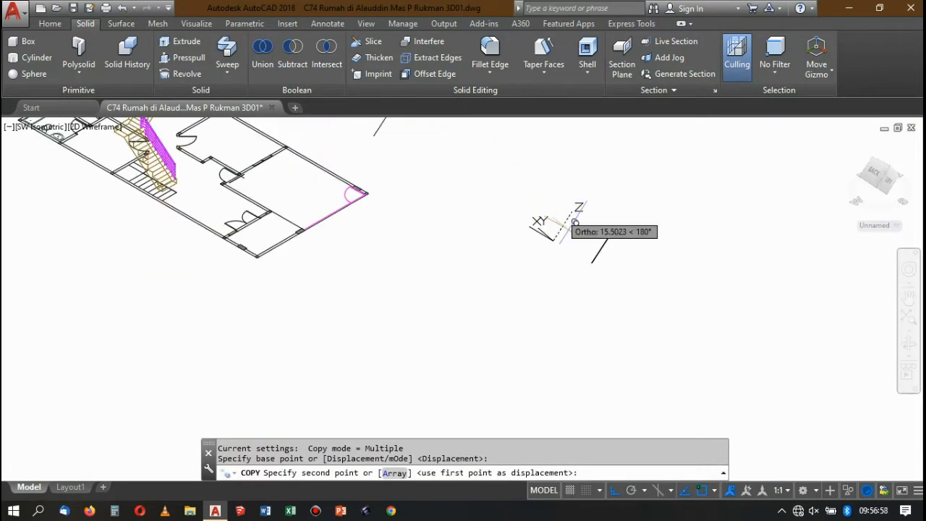
scroll(600, 217, "up", 3)
scroll(814, 266, "down", 5)
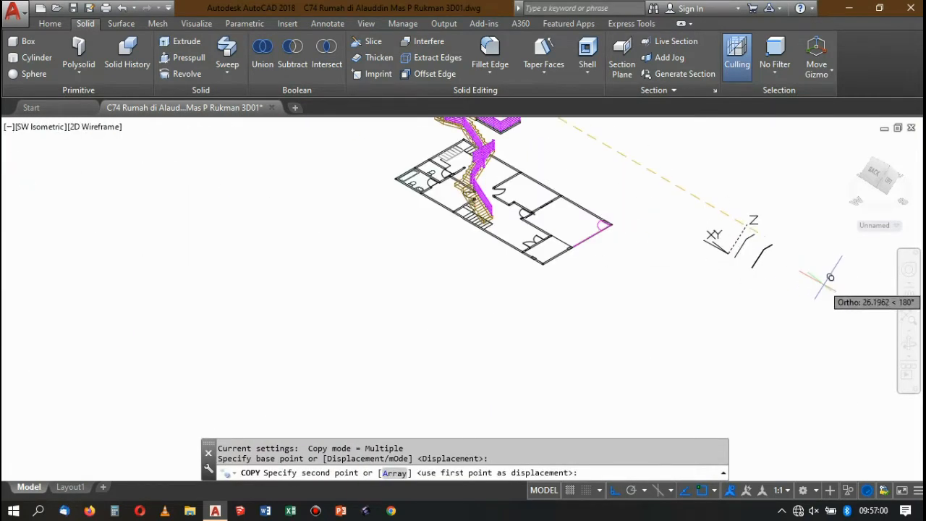
left_click(831, 277)
key("Return")
Draw a 0.04 by 0.04 square profile from the lower end of the newly copied path.
scroll(723, 293, "up", 5)
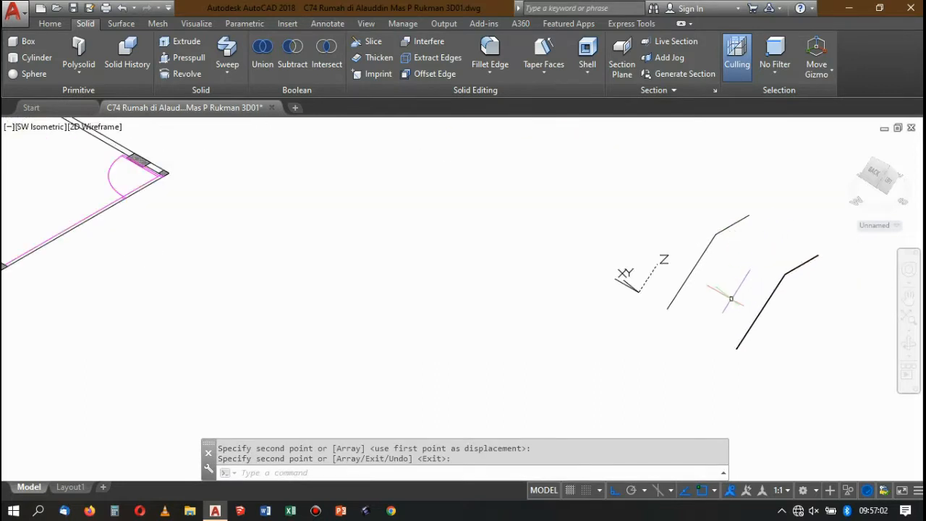
scroll(718, 299, "down", 3)
scroll(682, 299, "up", 3)
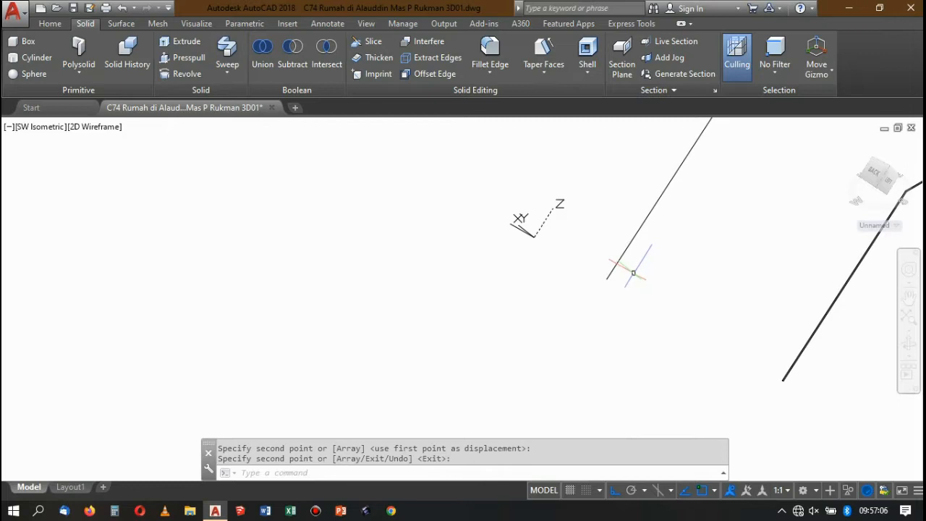
key("Return")
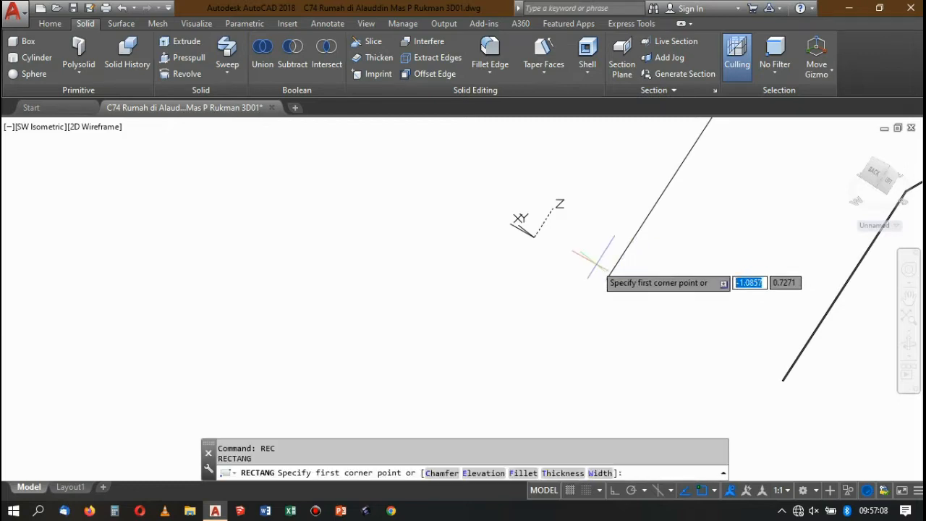
left_click(601, 269)
scroll(654, 265, "up", 2)
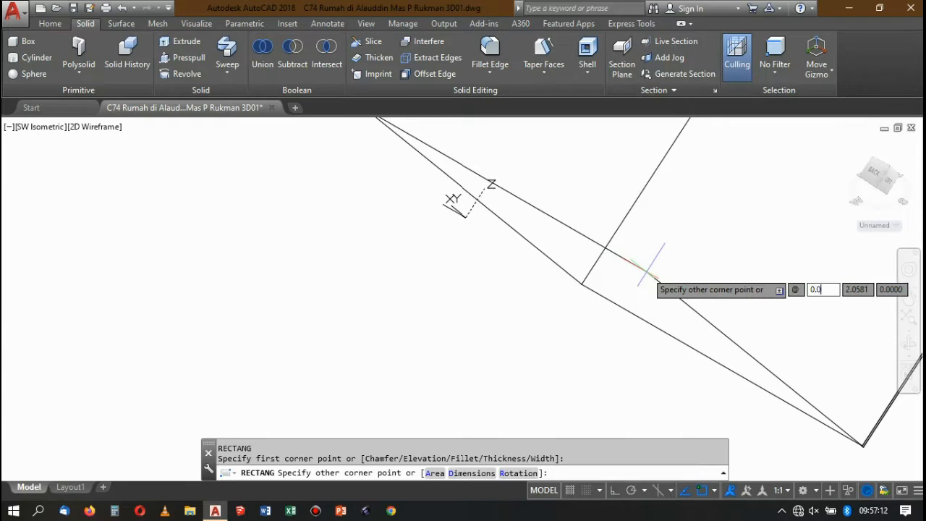
type("0.04")
key("Tab")
type("0")
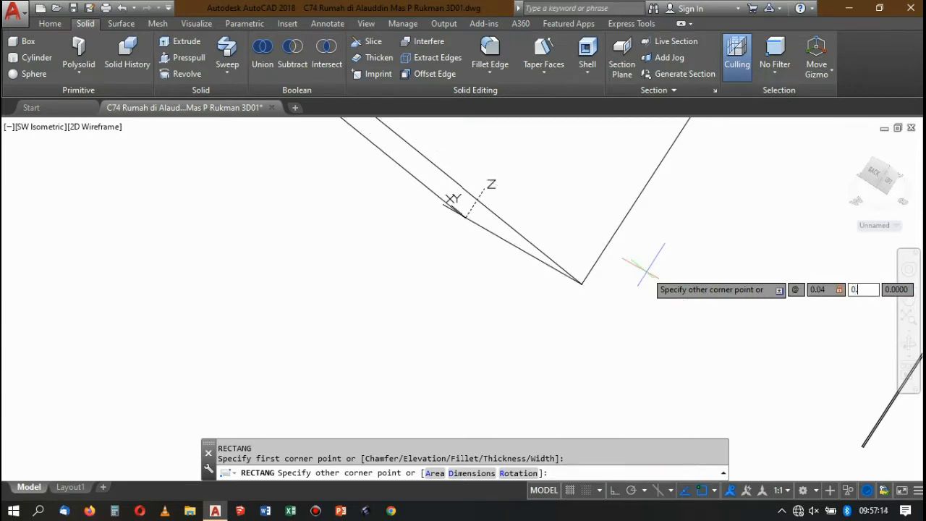
key("Return")
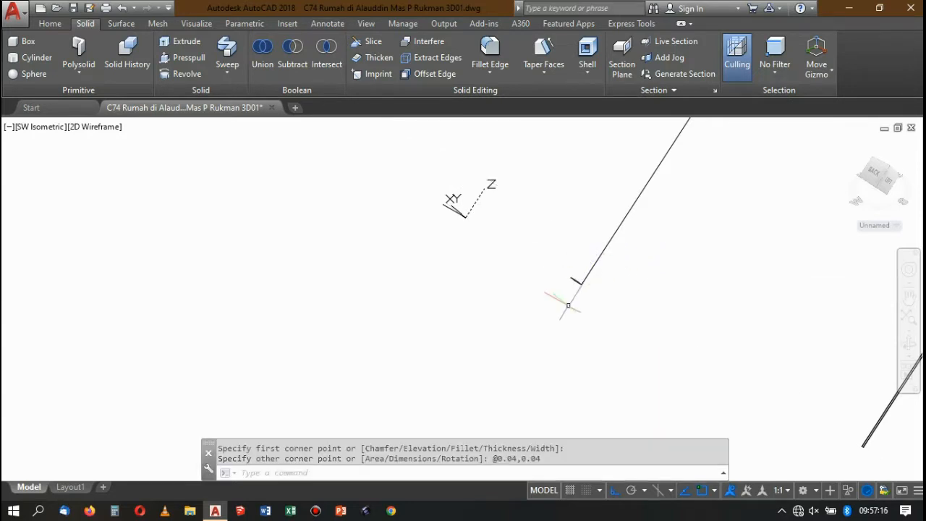
Sweep the 0.04 square along its copied path into a solid square bar.
scroll(568, 305, "up", 5)
scroll(558, 216, "down", 3)
scroll(570, 214, "up", 3)
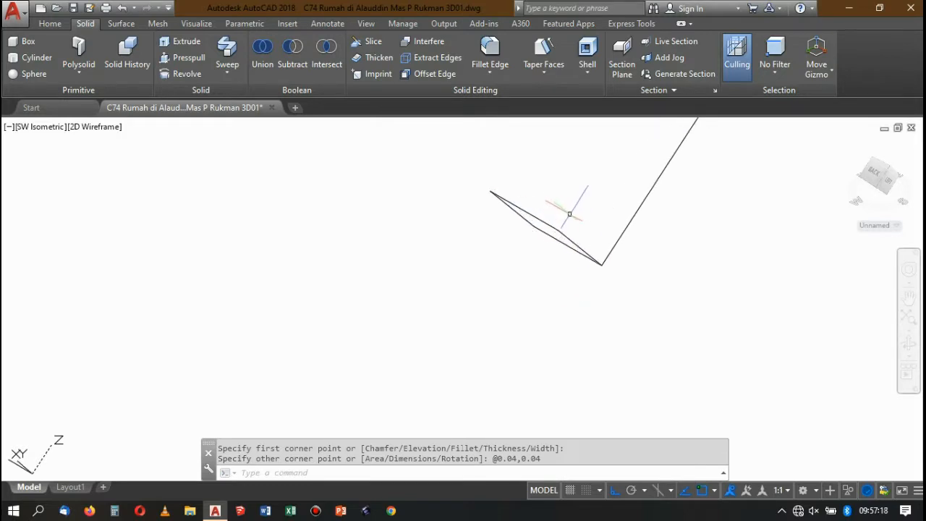
left_click(239, 47)
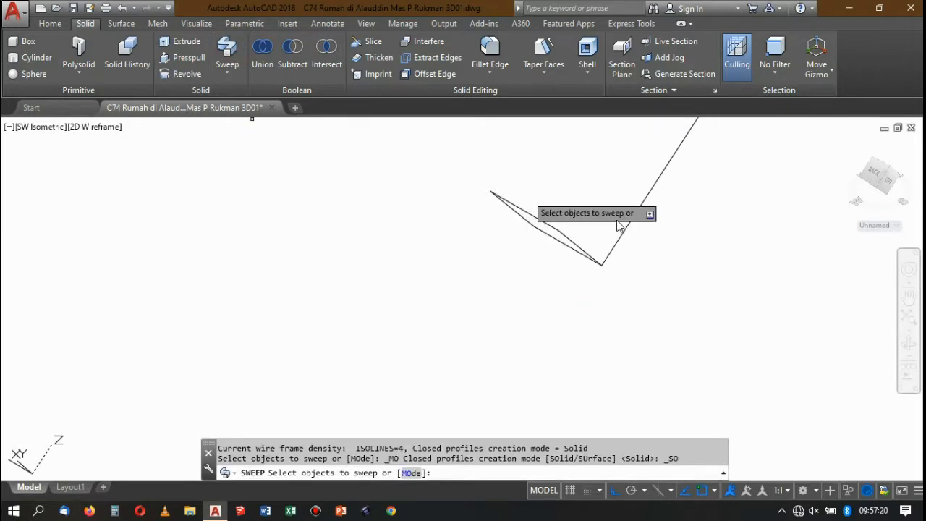
left_click(553, 225)
key("Return")
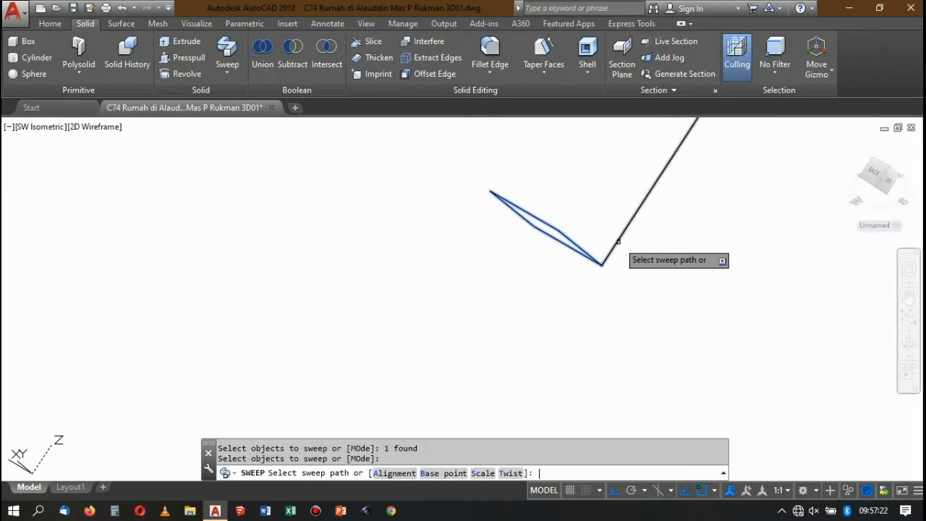
left_click(606, 252)
scroll(603, 202, "down", 5)
scroll(648, 243, "up", 5)
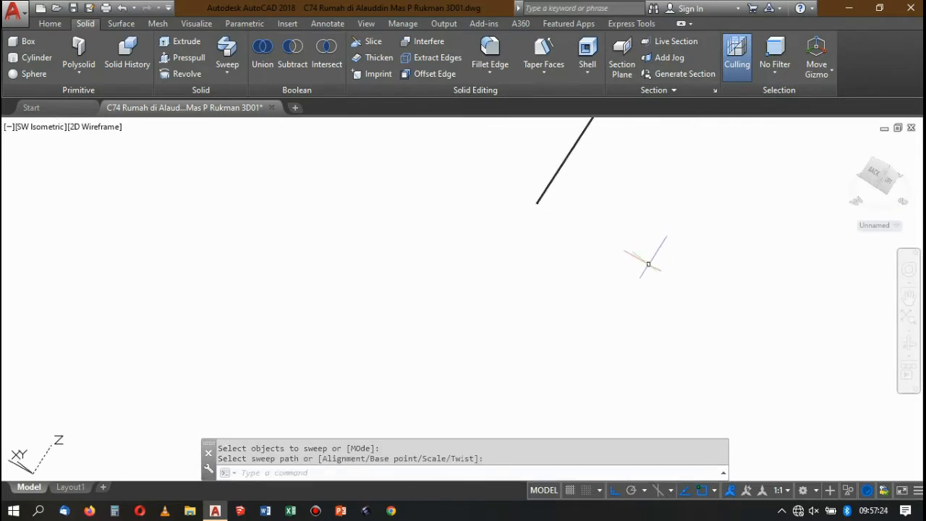
Move the round rail by the centre of its lower end face onto an edge midpoint of the square bar's lower end face.
left_click(644, 255)
left_click(467, 171)
type("m")
key("Return")
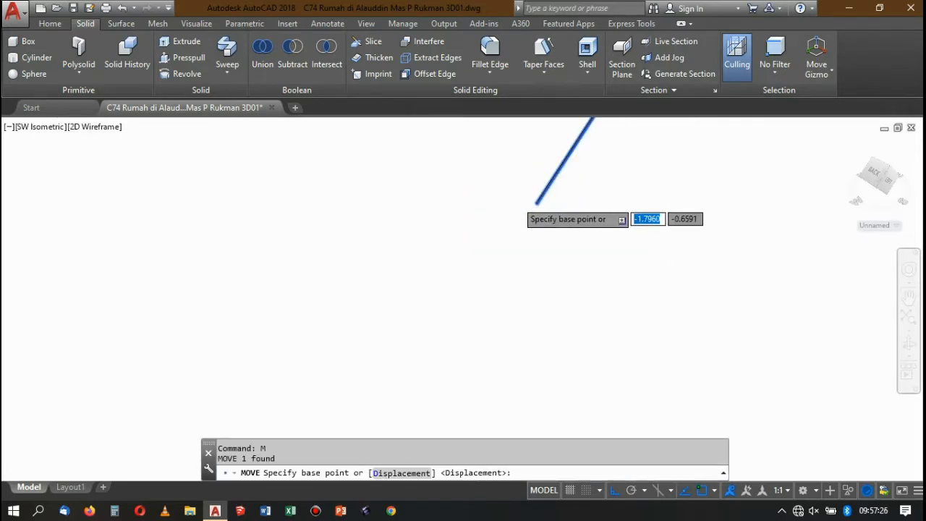
scroll(521, 189, "up", 5)
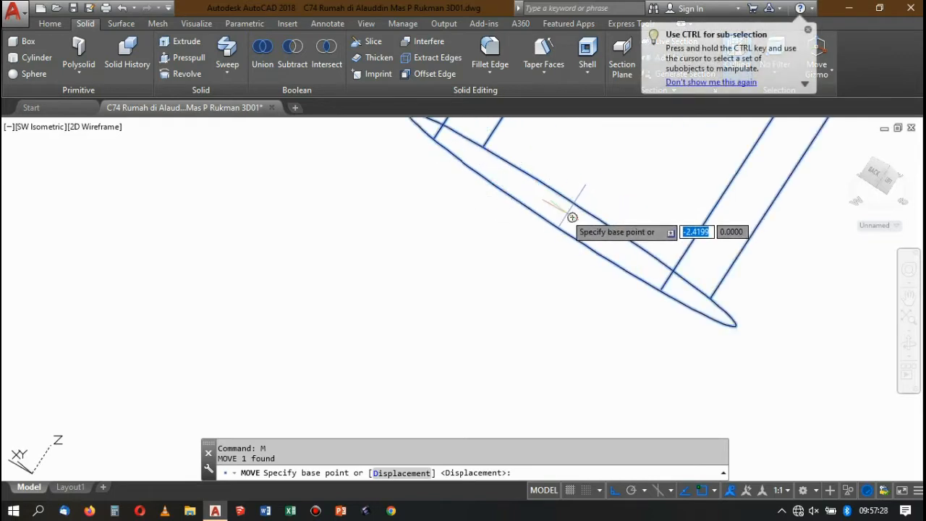
left_click(572, 217)
scroll(637, 239, "down", 10)
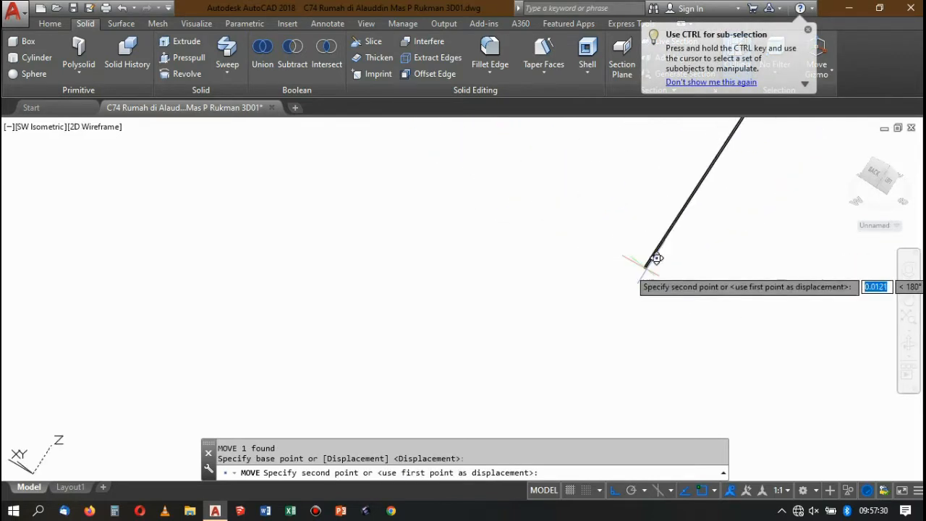
scroll(655, 258, "up", 10)
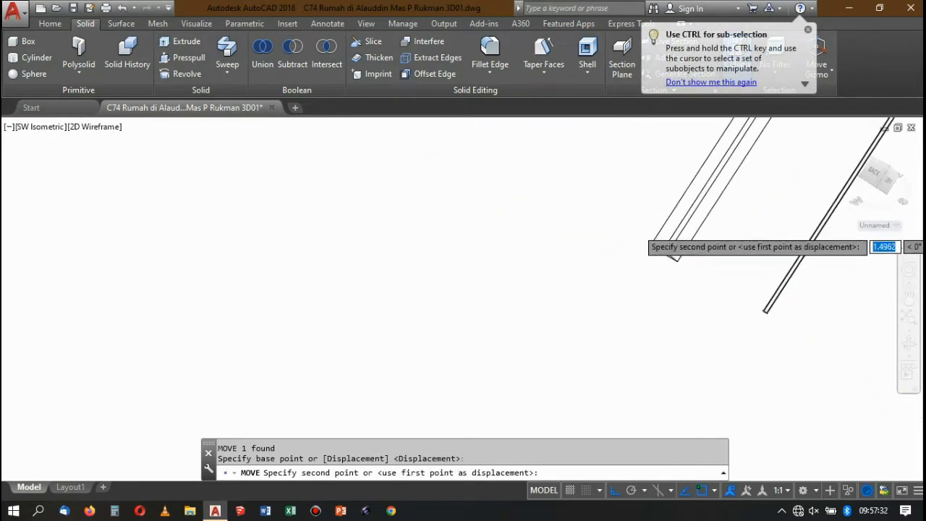
left_click(657, 310)
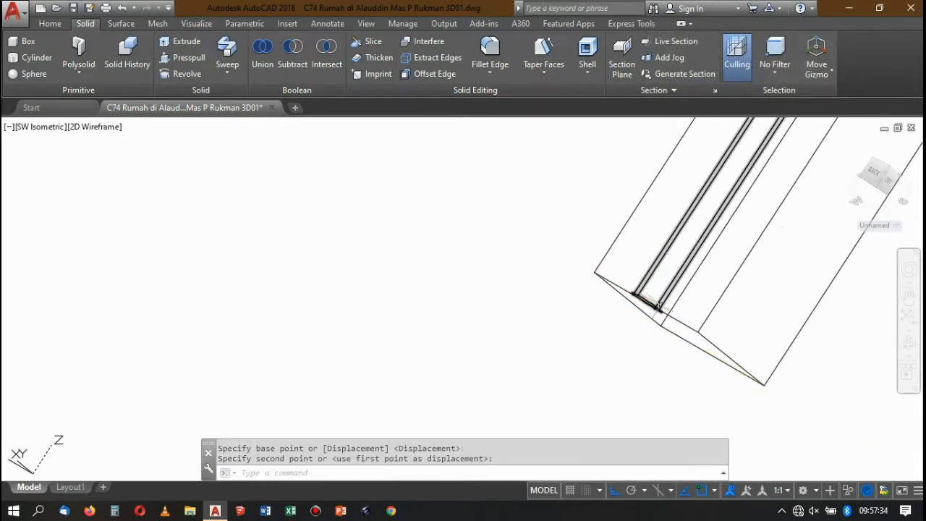
Try to move the round rail and square bar together by the round rail's end centre onto the lowest post's top edge midpoint.
scroll(658, 306, "up", 3)
left_click(653, 285)
left_click(576, 197)
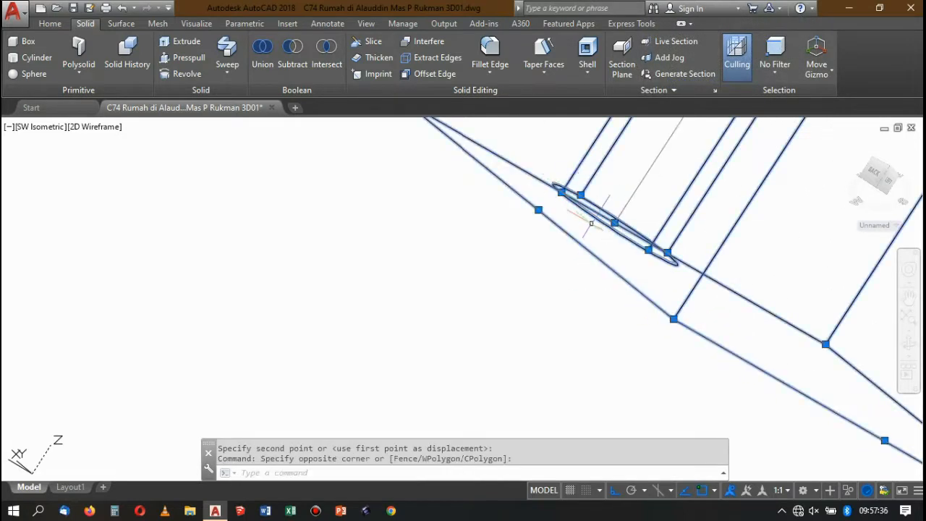
type("m")
key("Return")
scroll(600, 221, "up", 2)
left_click(615, 230)
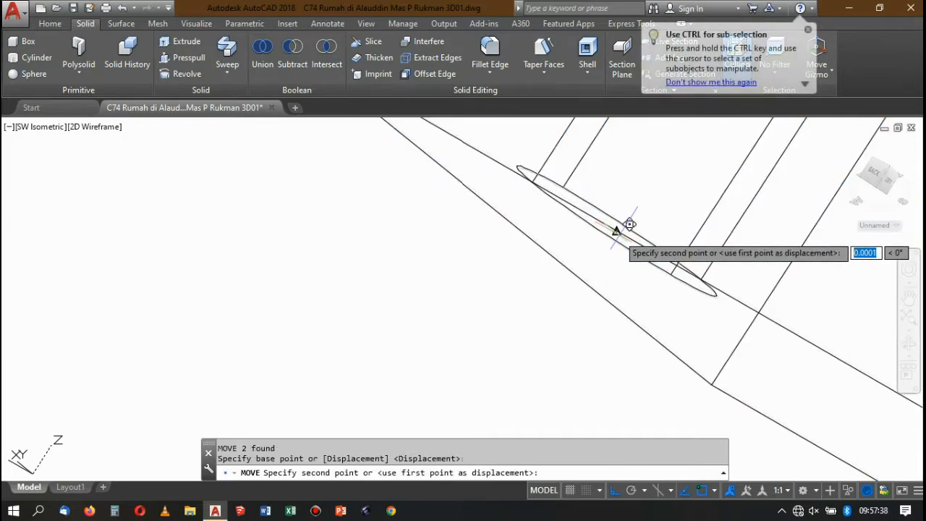
scroll(629, 225, "down", 10)
scroll(636, 232, "up", 10)
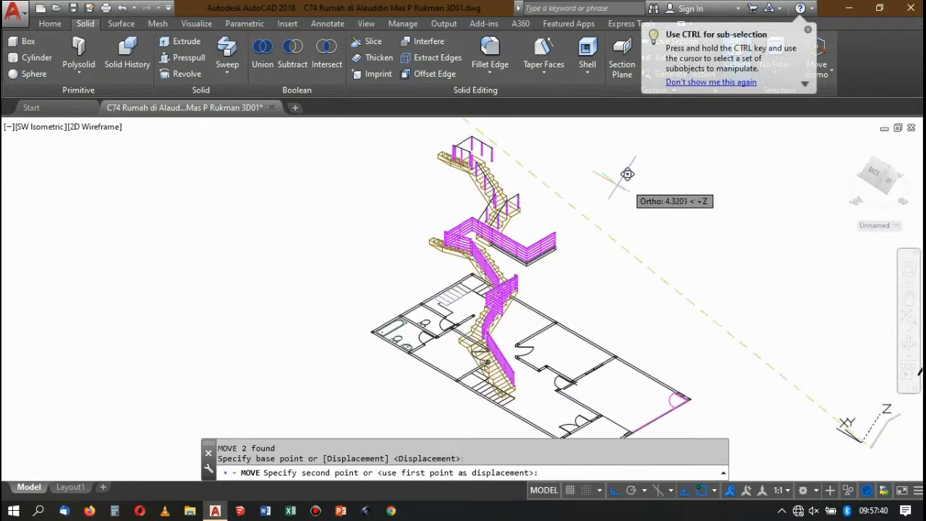
scroll(564, 159, "up", 6)
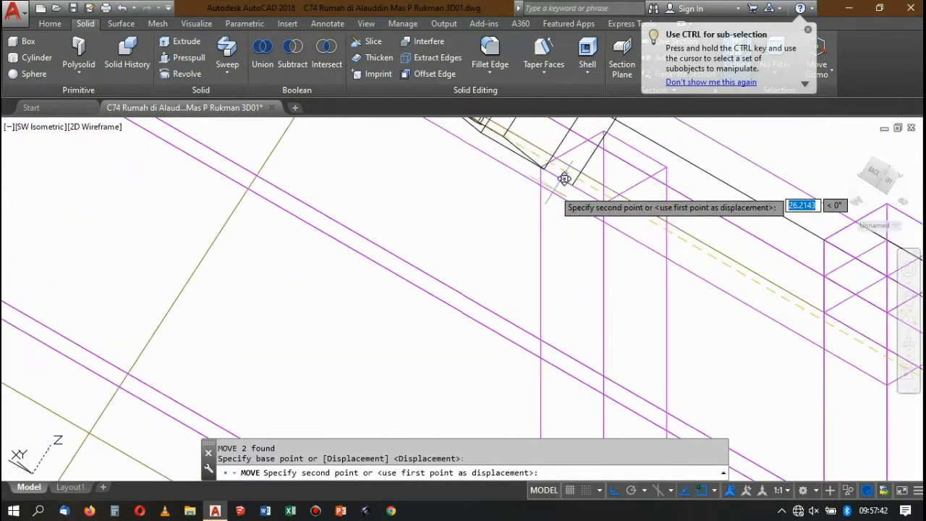
left_click(569, 194)
scroll(568, 194, "down", 8)
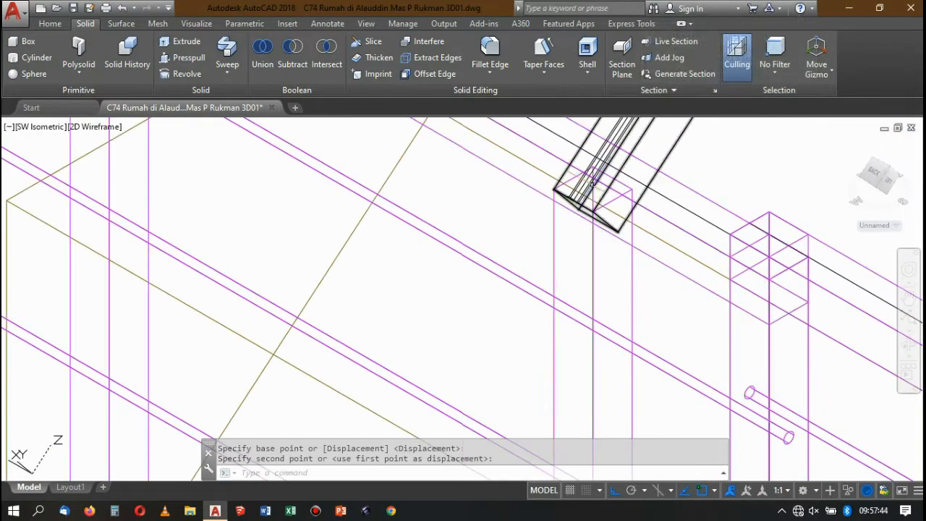
Examine how the placed square bar and round rail line up with the posts at the flight's lower and upper ends.
scroll(656, 123, "up", 7)
scroll(553, 236, "down", 5)
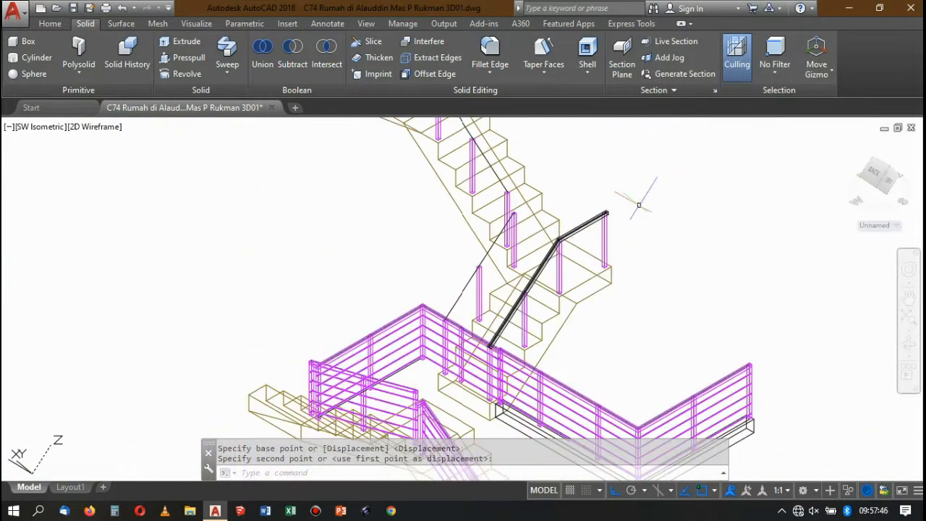
scroll(639, 205, "up", 5)
scroll(501, 224, "up", 6)
scroll(517, 262, "up", 1)
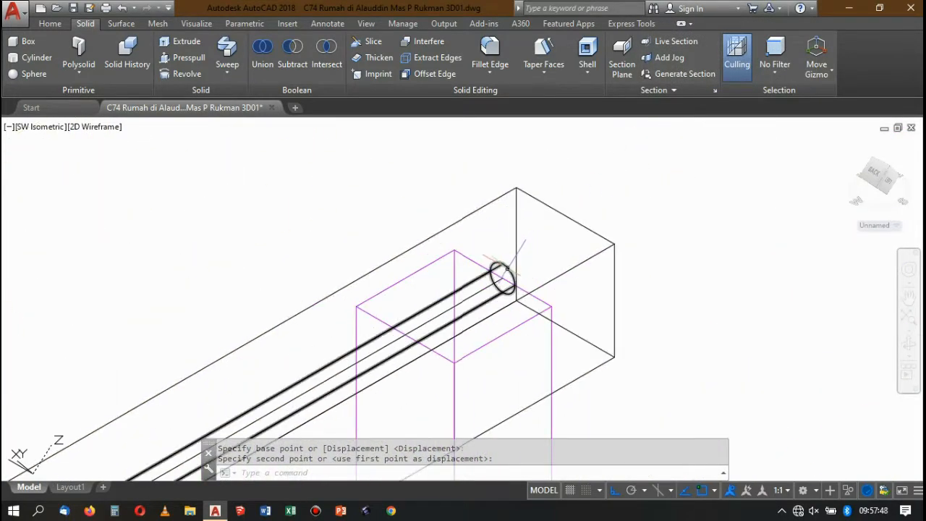
scroll(528, 217, "down", 5)
scroll(532, 210, "up", 2)
scroll(550, 181, "down", 5)
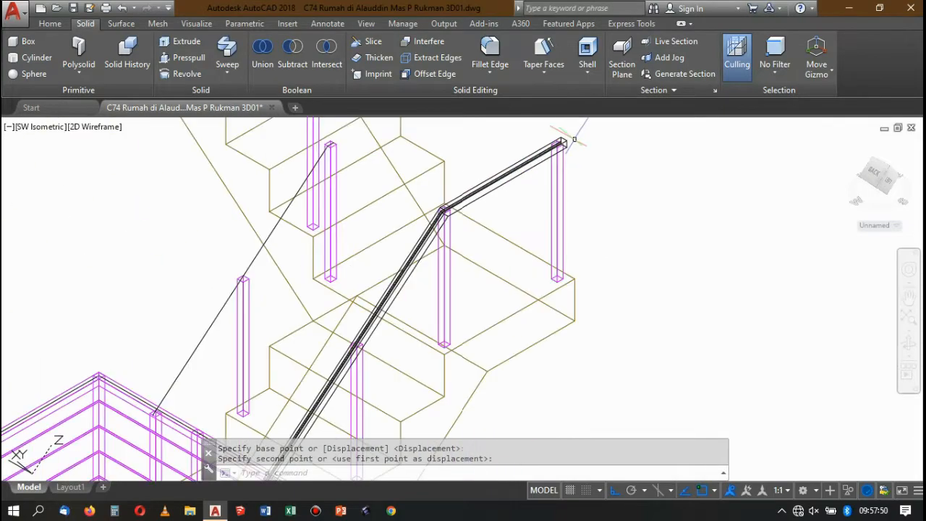
scroll(581, 135, "down", 3)
scroll(464, 224, "up", 9)
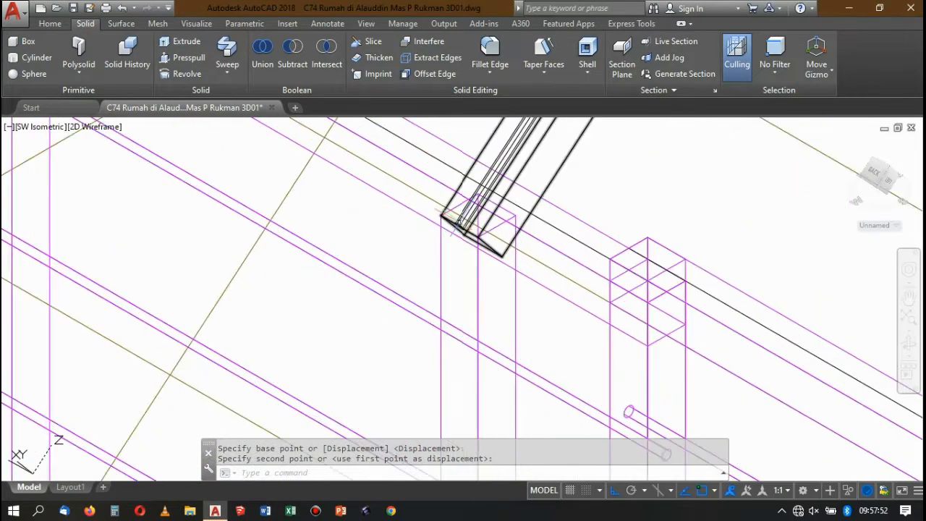
scroll(467, 211, "down", 5)
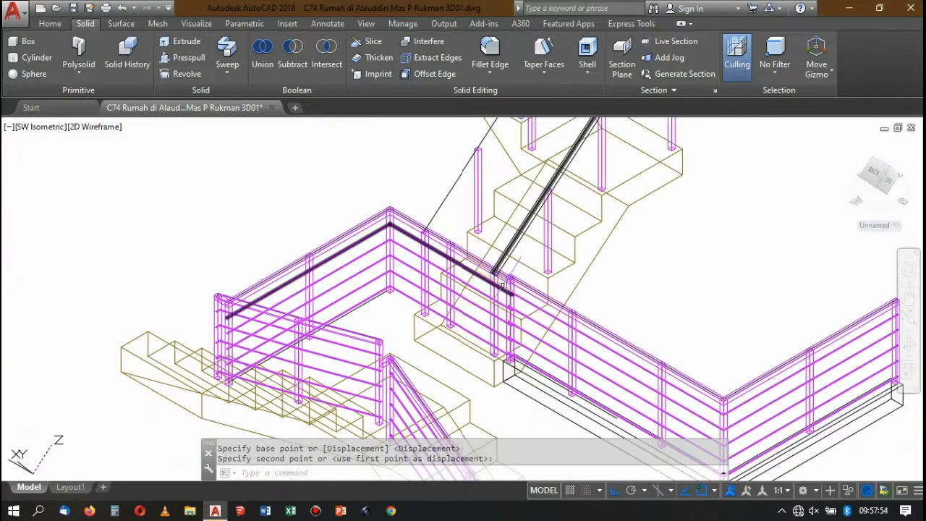
scroll(577, 208, "up", 5)
scroll(654, 149, "up", 3)
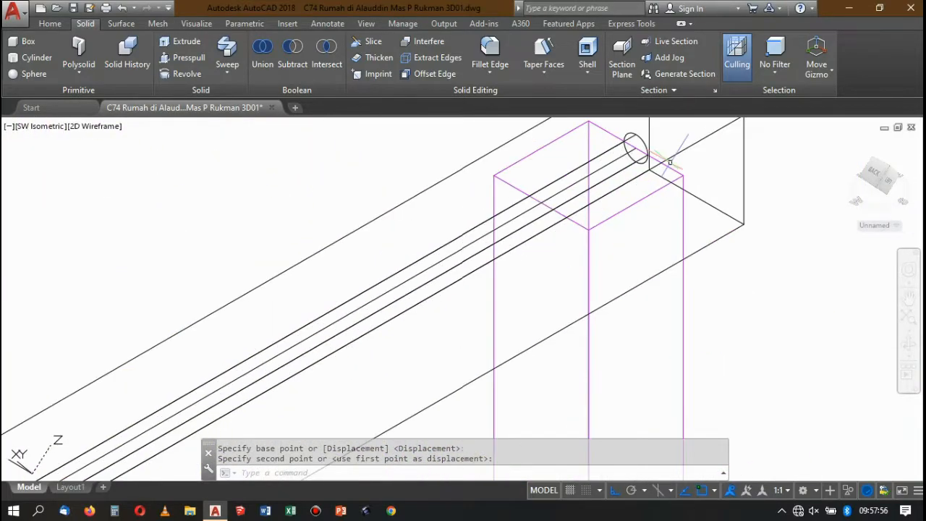
scroll(656, 148, "down", 6)
scroll(657, 149, "down", 5)
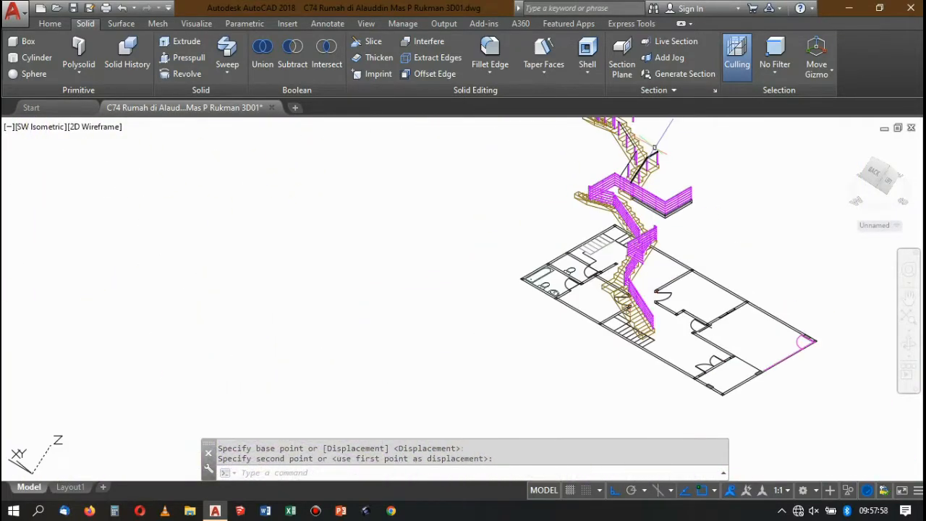
Undo the moves of the rails and the square bar's sweep, back to the square profile at its path's lower end.
key("ctrl+z")
key("ctrl+z")
key("ctrl+z")
key("ctrl+z")
key("ctrl+z")
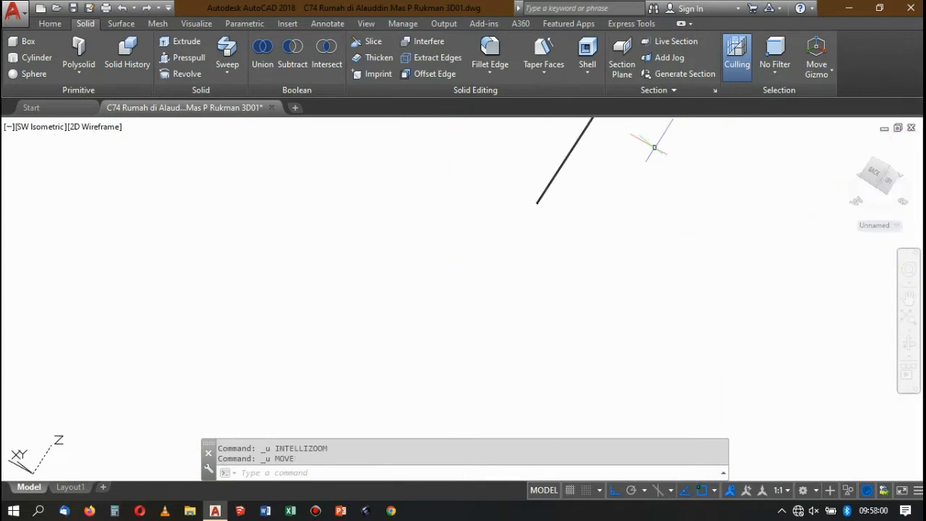
key("ctrl+z")
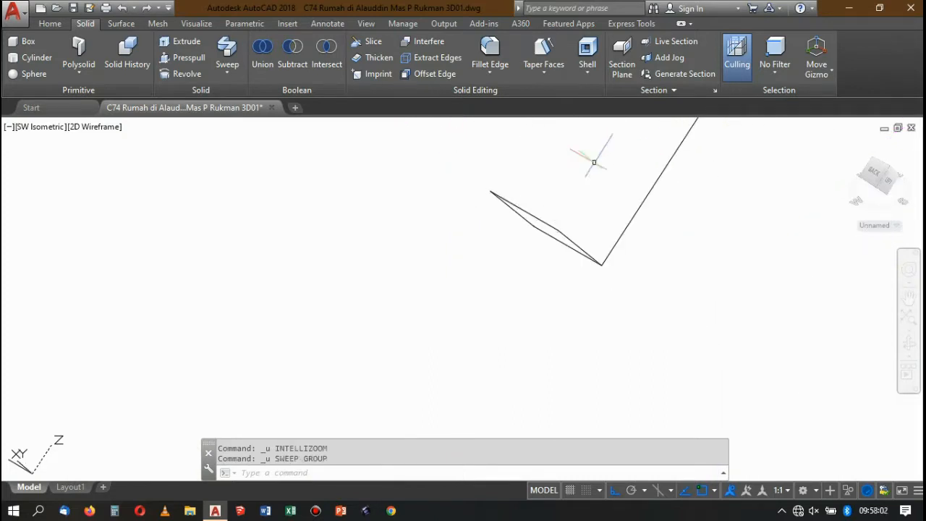
Move the square profile by the midpoint of its upper edge onto the lower endpoint of the copied path.
left_click(600, 249)
left_click(548, 201)
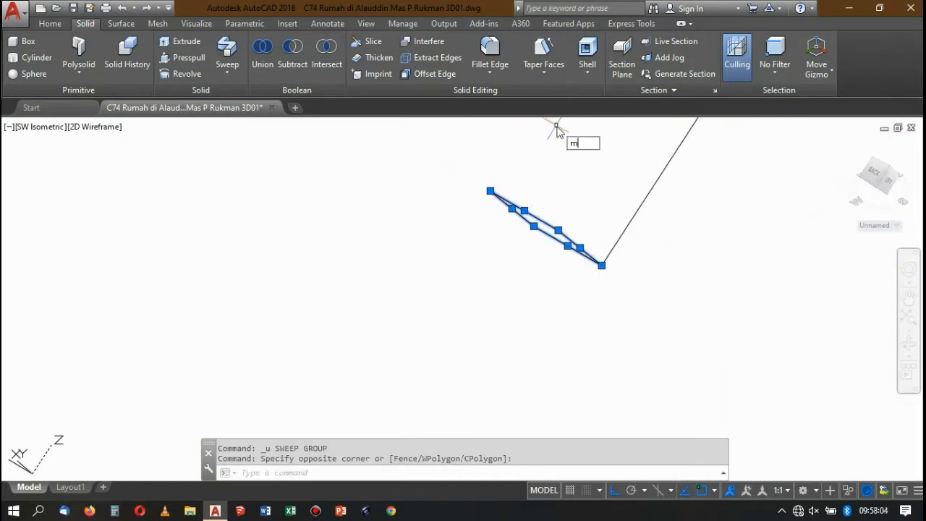
key("Return")
scroll(533, 227, "up", 2)
left_click(523, 196)
scroll(588, 249, "down", 5)
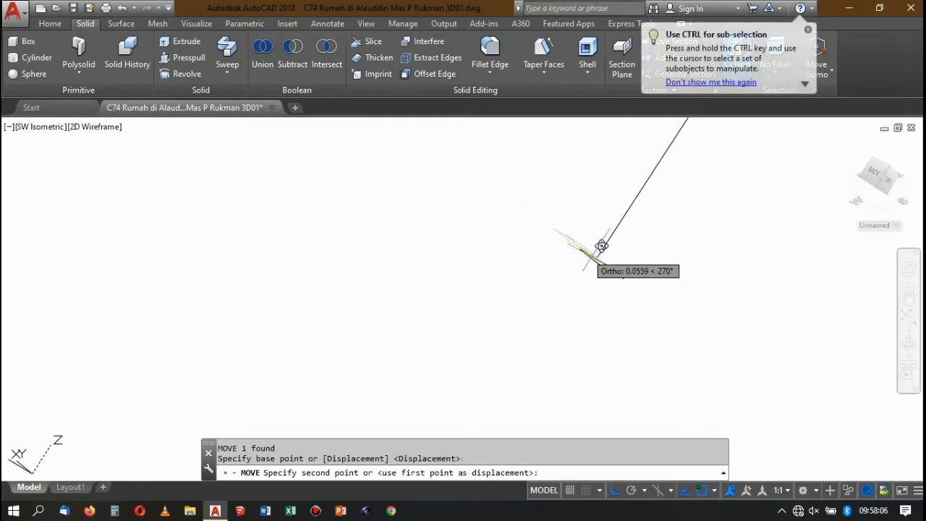
scroll(601, 246, "up", 3)
left_click(596, 210)
scroll(572, 216, "down", 6)
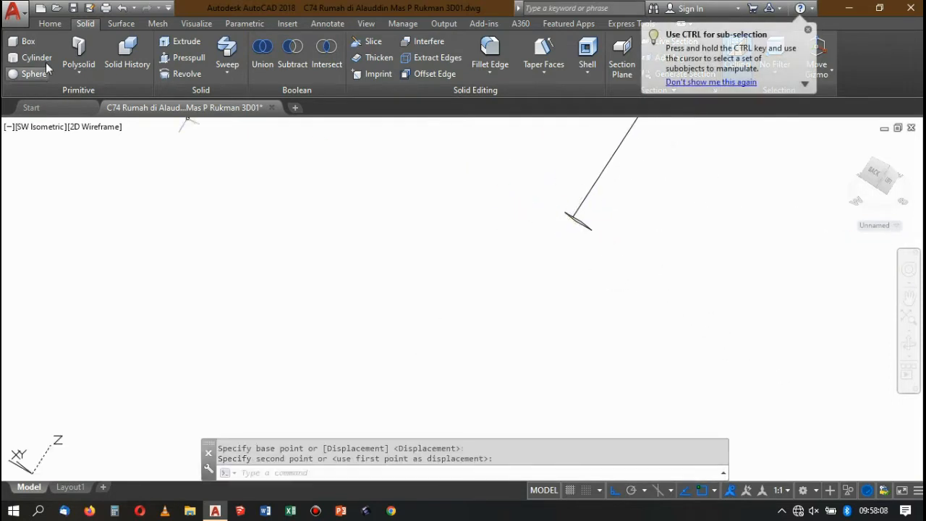
Sweep the repositioned square profile along the copied path into a solid bar.
left_click(225, 48)
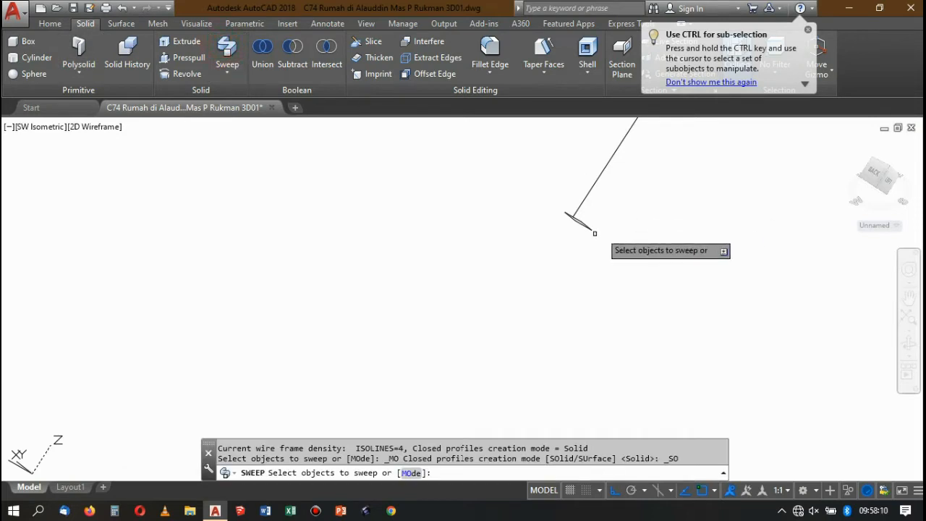
scroll(606, 244, "up", 2)
left_click(592, 184)
left_click(577, 186)
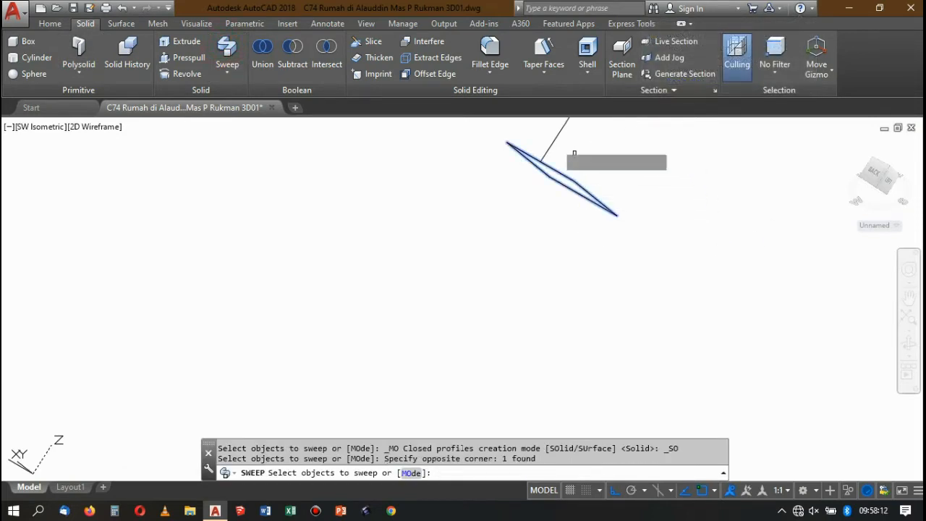
key("Return")
left_click(550, 143)
scroll(547, 254, "down", 8)
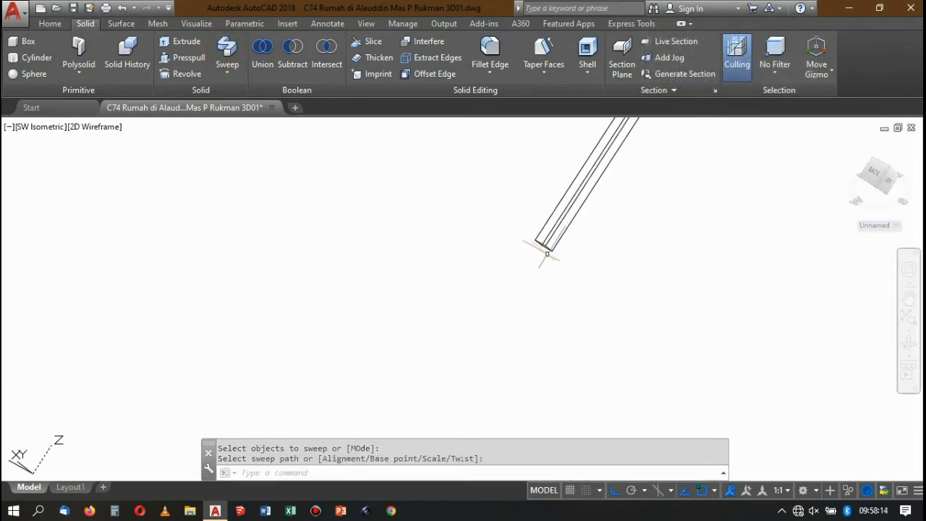
Move the round rail by its lower end centre onto the midpoint of the new square bar's upper edge at the lower end.
scroll(595, 277, "up", 4)
left_click(614, 253)
left_click(522, 130)
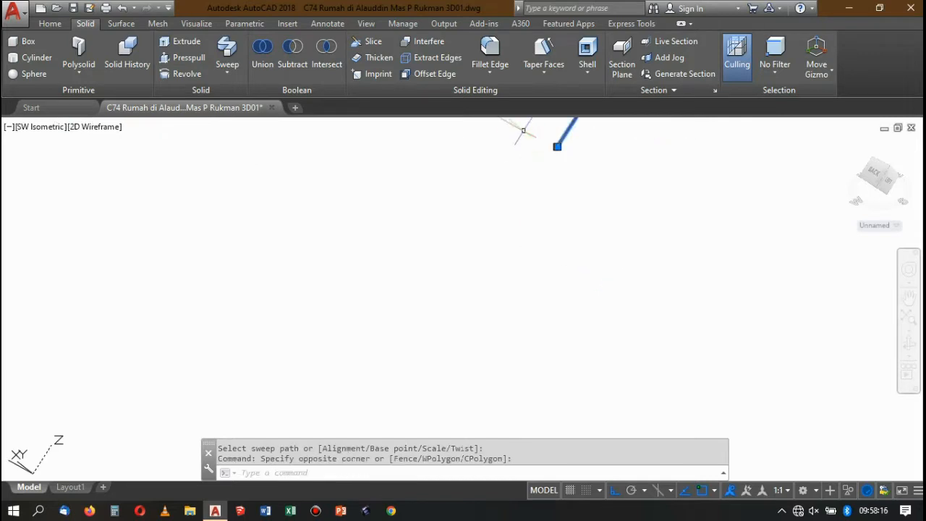
scroll(566, 150, "up", 4)
key("Return")
scroll(523, 199, "up", 7)
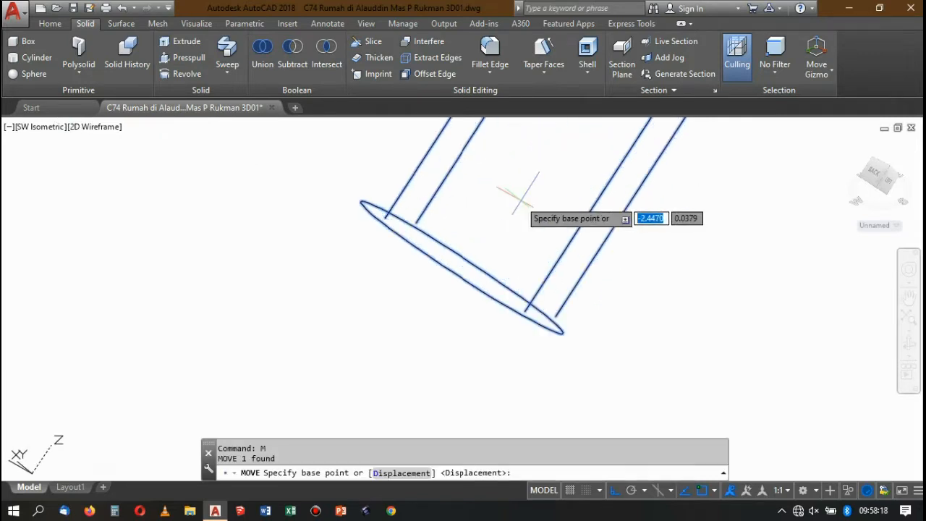
left_click(470, 267)
scroll(655, 303, "down", 4)
scroll(683, 322, "down", 12)
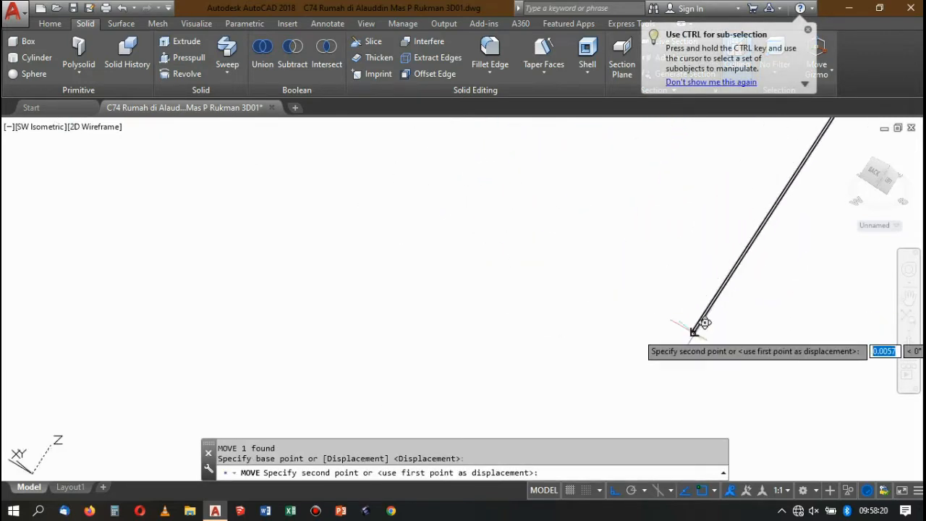
scroll(610, 278, "up", 9)
scroll(506, 182, "up", 5)
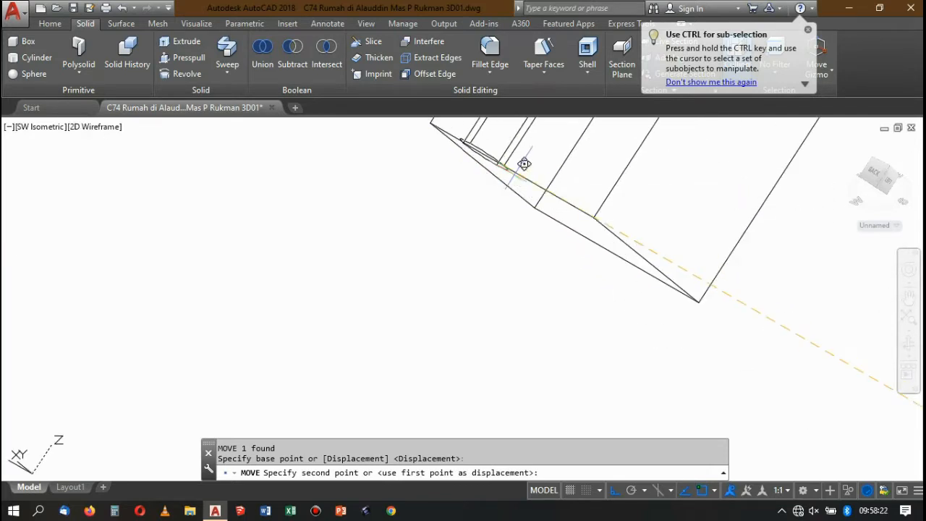
left_click(511, 169)
scroll(573, 233, "down", 7)
Move the square bar and round rail together onto the midpoint of the top edge of the upper flight's lowest post.
left_click(618, 281)
left_click(588, 228)
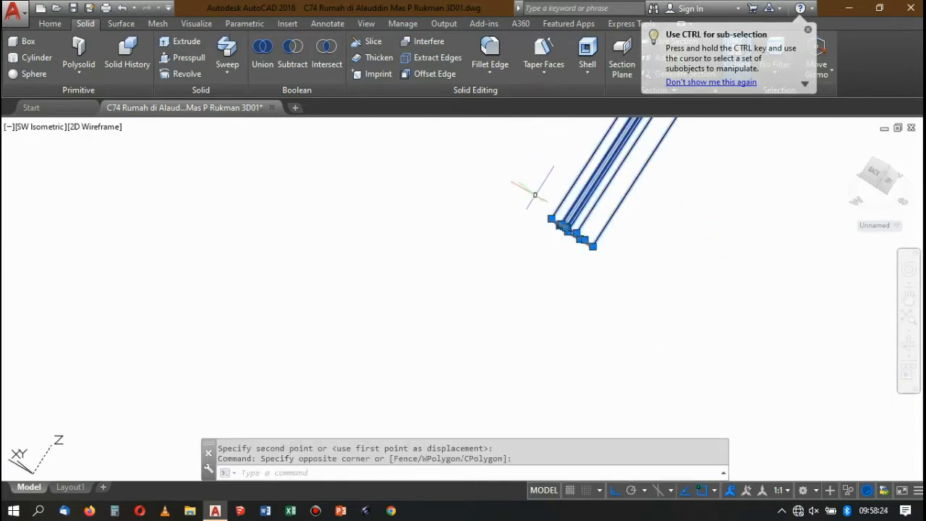
type("m")
key("Return")
scroll(554, 225, "up", 5)
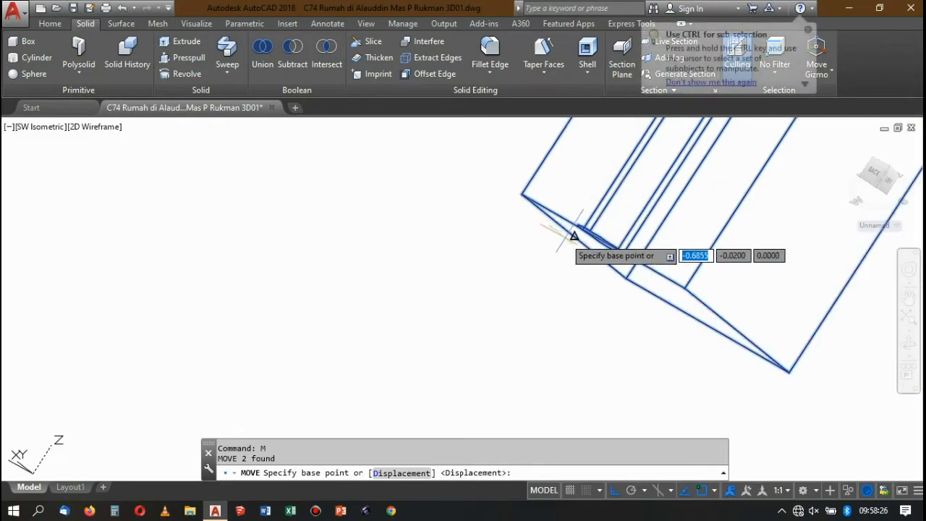
left_click(657, 233)
scroll(600, 210, "down", 7)
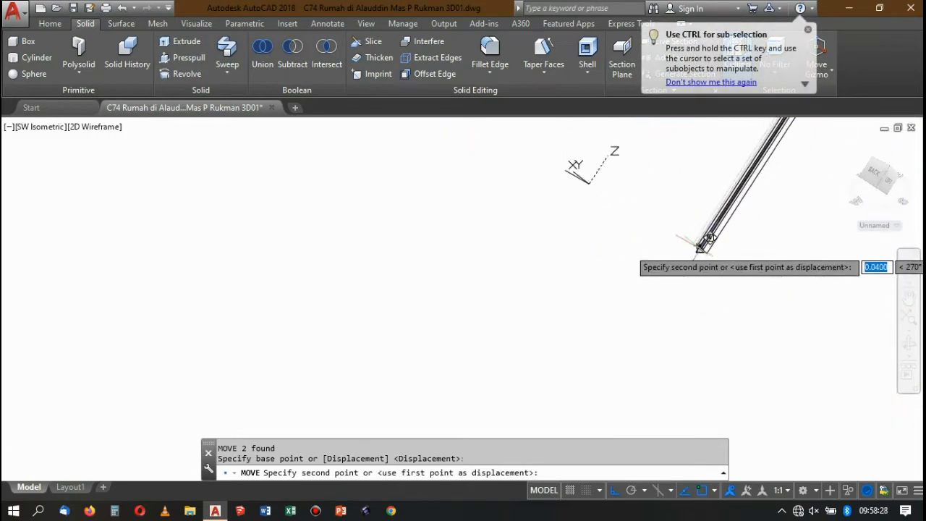
scroll(585, 194, "up", 8)
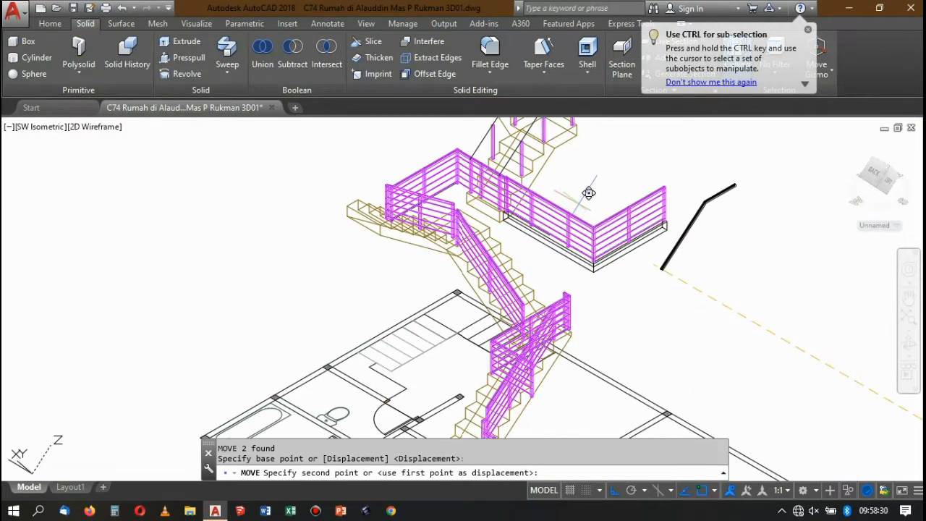
scroll(377, 279, "up", 5)
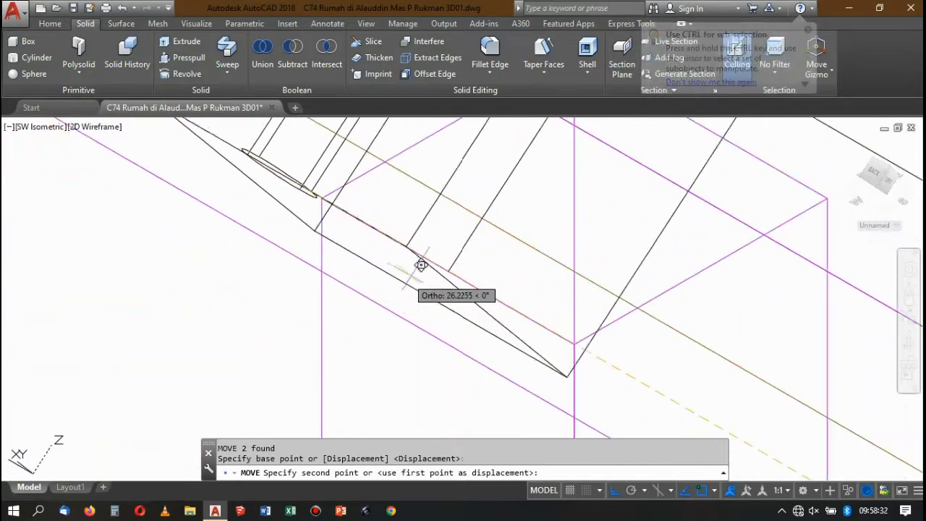
left_click(449, 271)
scroll(467, 219, "down", 8)
scroll(467, 220, "down", 6)
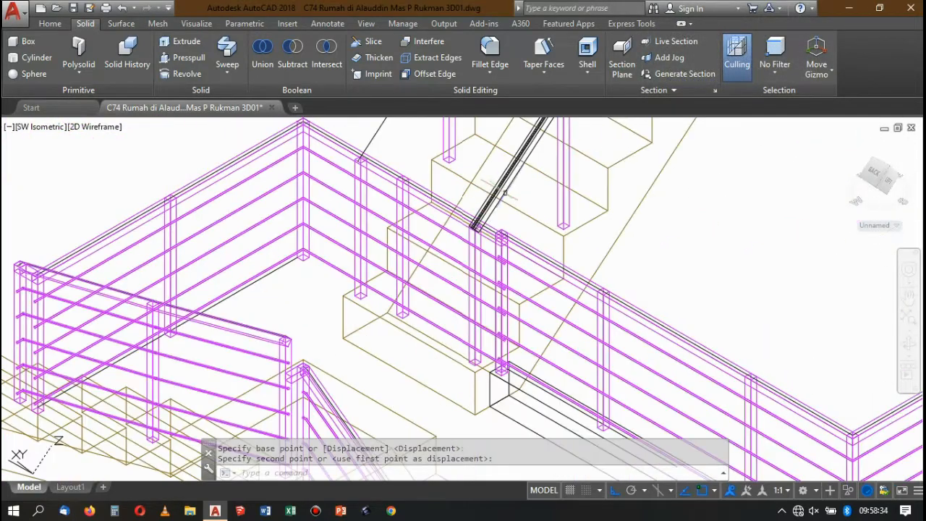
scroll(552, 258, "up", 7)
scroll(506, 286, "up", 5)
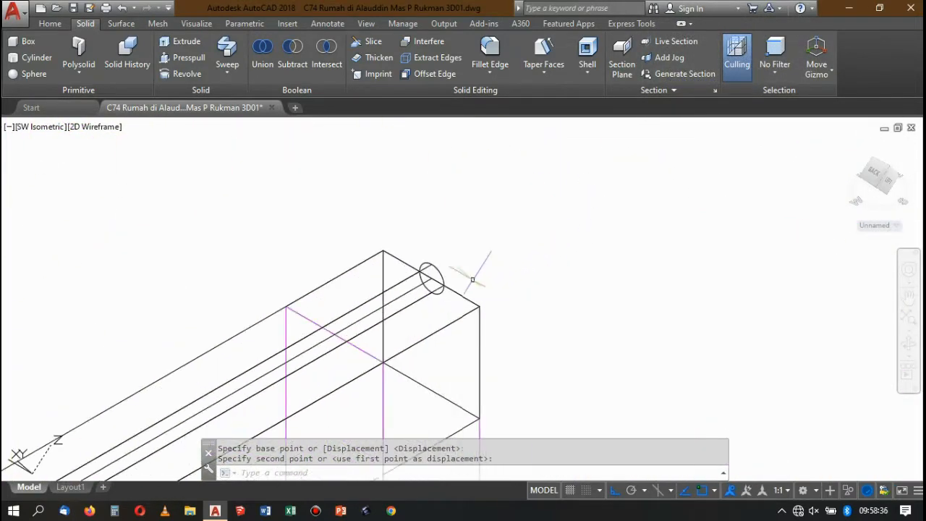
left_click(434, 267)
scroll(518, 183, "down", 3)
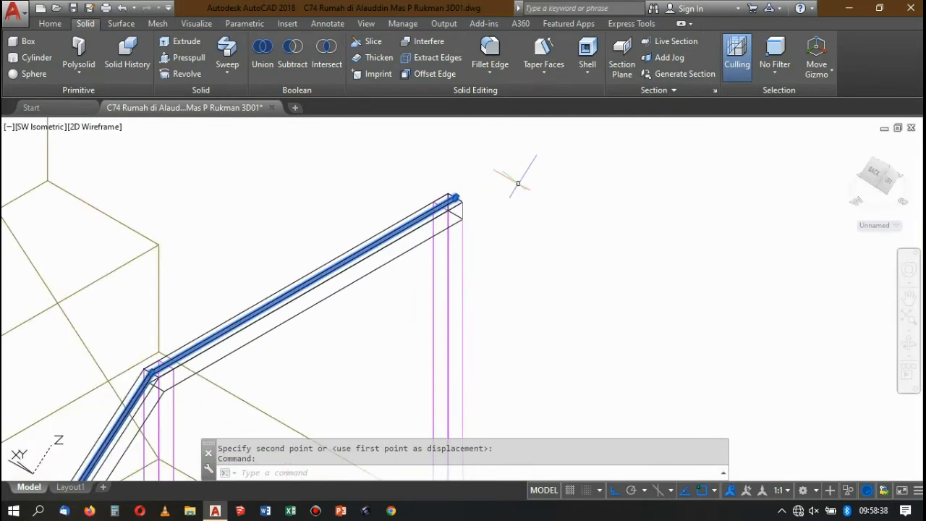
type("m")
key("Return")
left_click(531, 168)
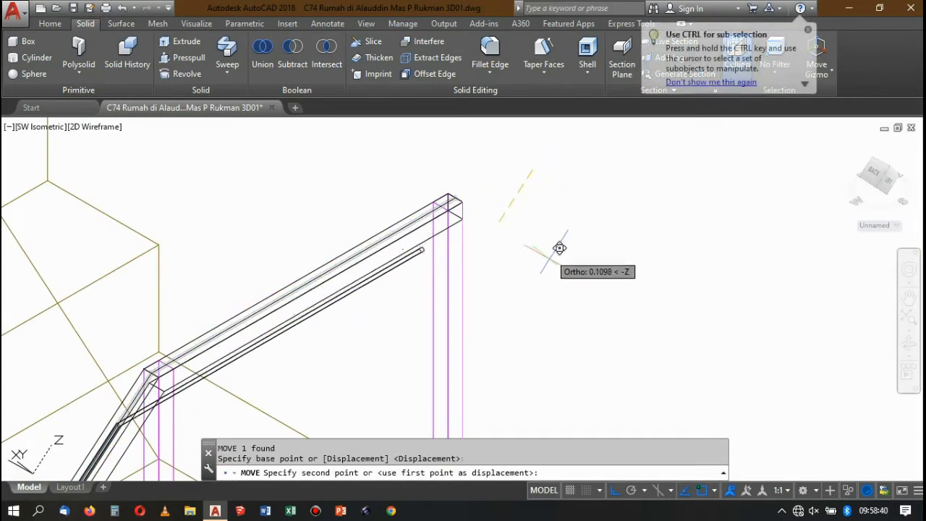
key("Escape")
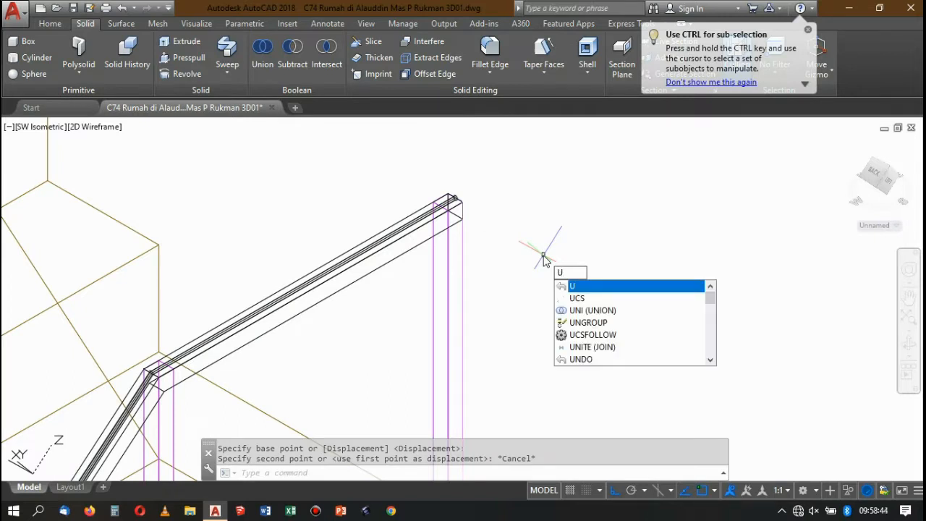
Reset the user coordinate system to World.
key("Return")
type("w")
key("Return")
scroll(444, 210, "up", 3)
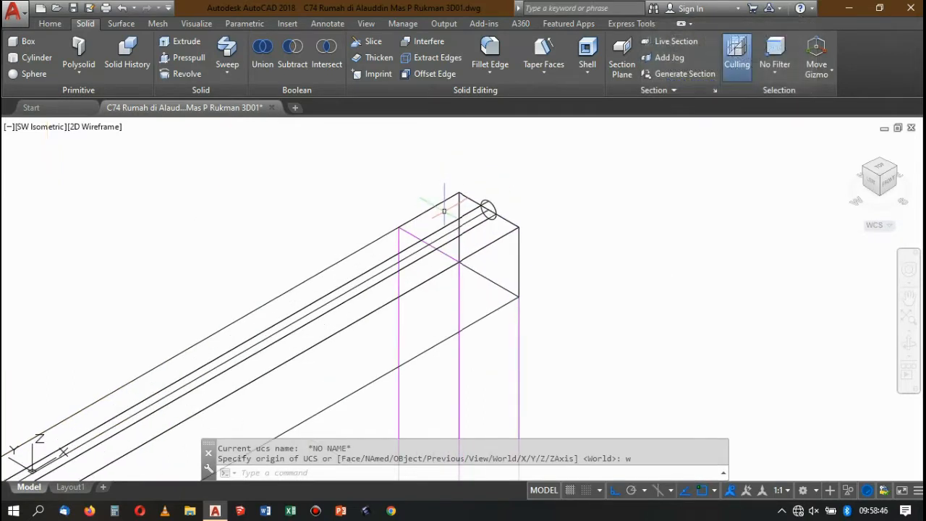
Move the round rail straight down 0.15 from the upper edge of the square bar.
left_click(495, 206)
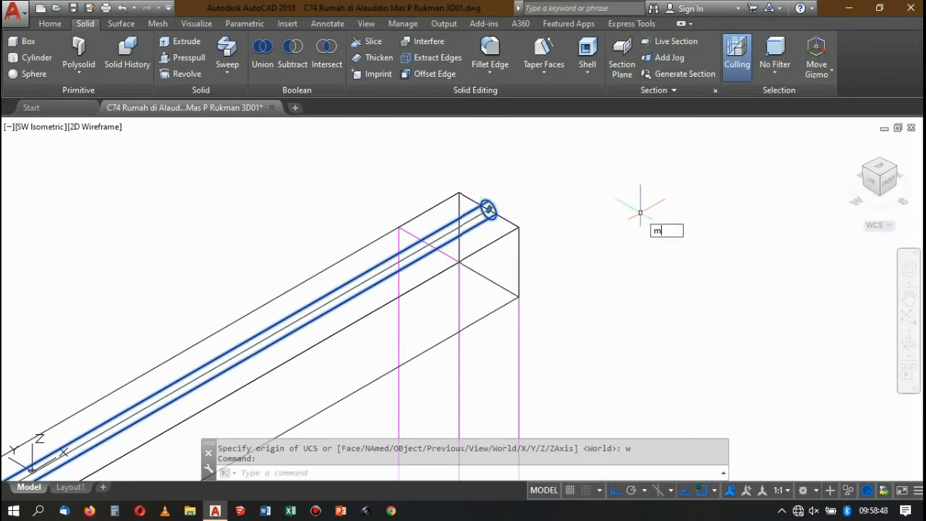
key("Return")
left_click(645, 171)
type("0.")
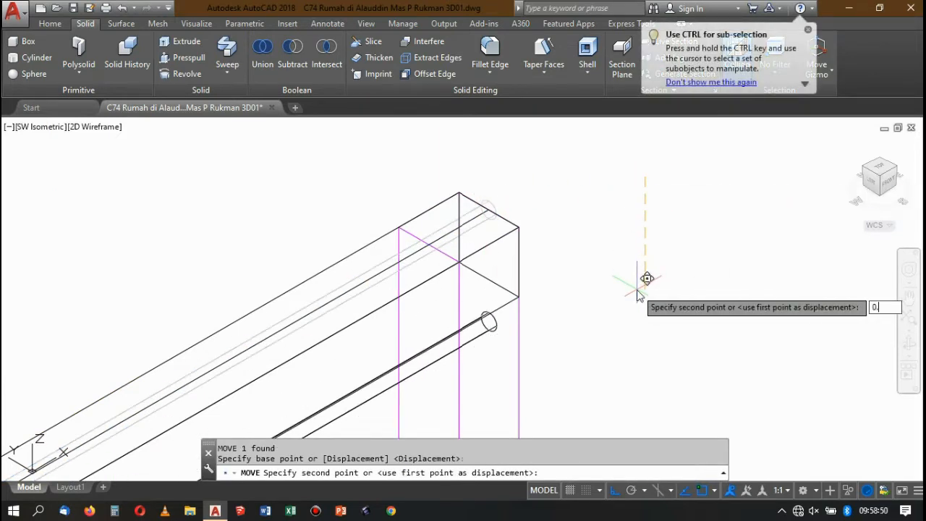
type("15")
key("Return")
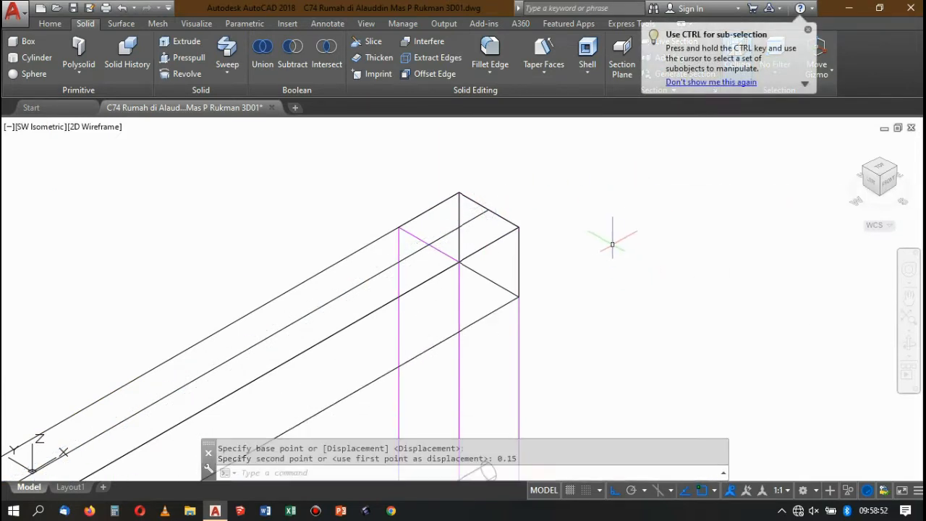
Copy the lowered round rail straight down by 0.15.
scroll(569, 220, "down", 5)
scroll(552, 245, "up", 4)
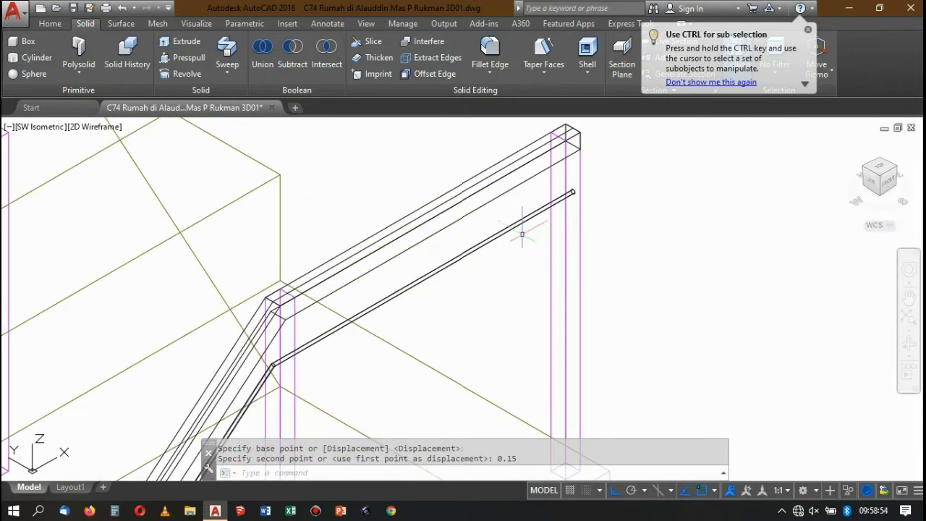
left_click(522, 236)
left_click(502, 217)
scroll(546, 217, "down", 8)
scroll(558, 211, "up", 6)
type("c")
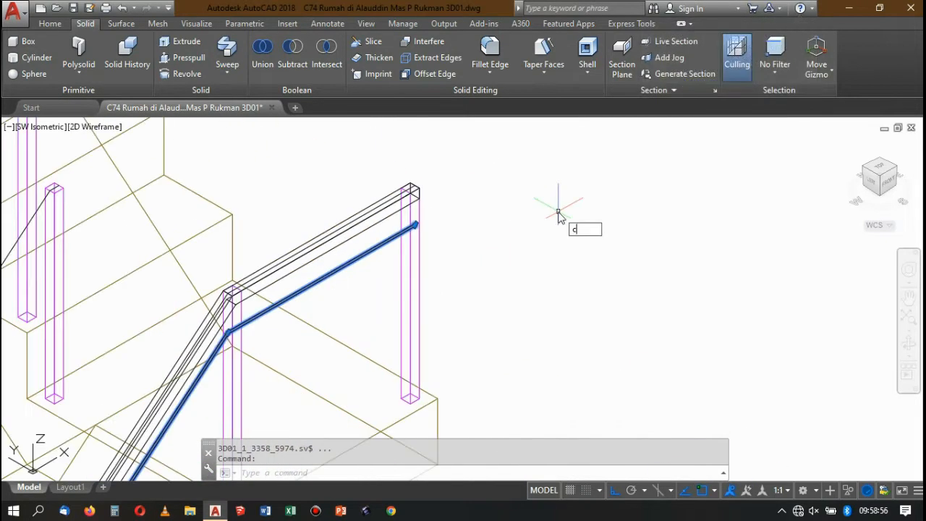
type("o")
key("Return")
left_click(547, 181)
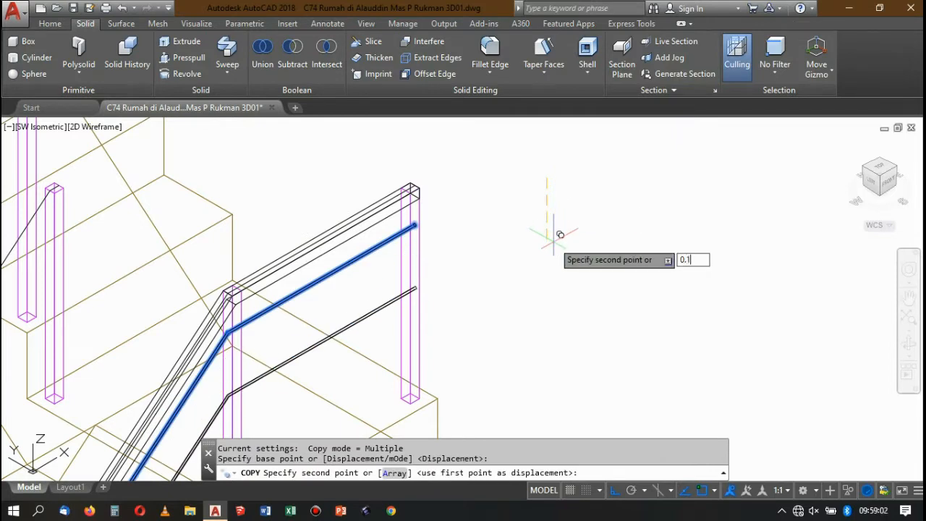
type("0.15")
key("Return")
Place three more copies of the round rail at 0.3, 0.45 and 0.6 below the original.
type("0")
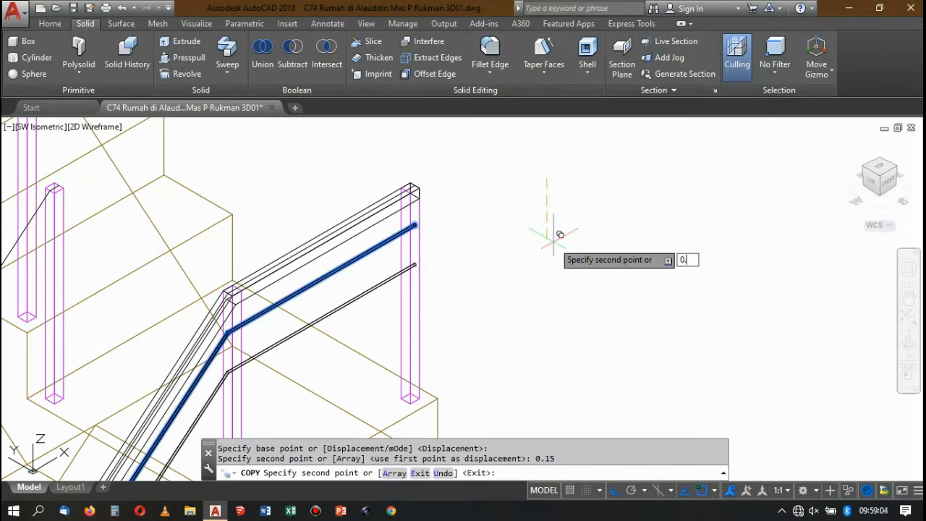
type(".3")
key("Return")
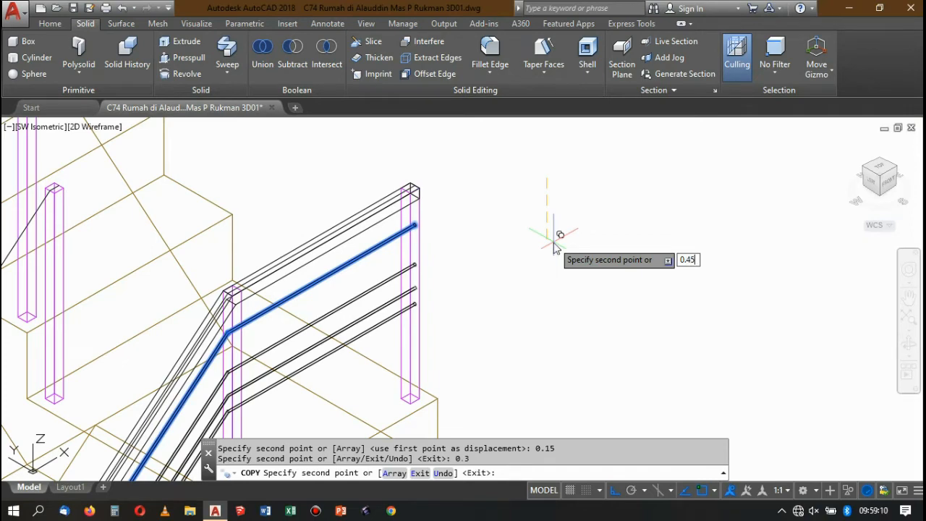
key("Return")
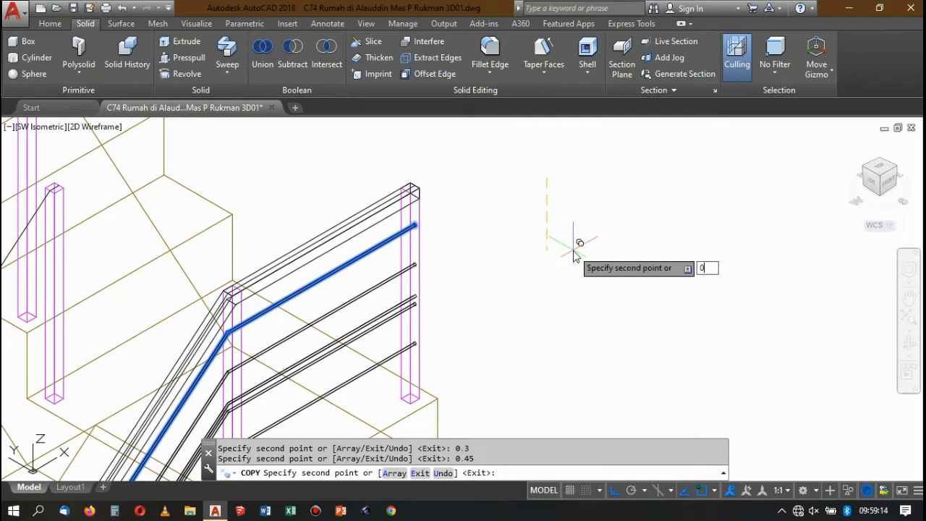
type("0.6")
key("Return")
scroll(519, 159, "down", 4)
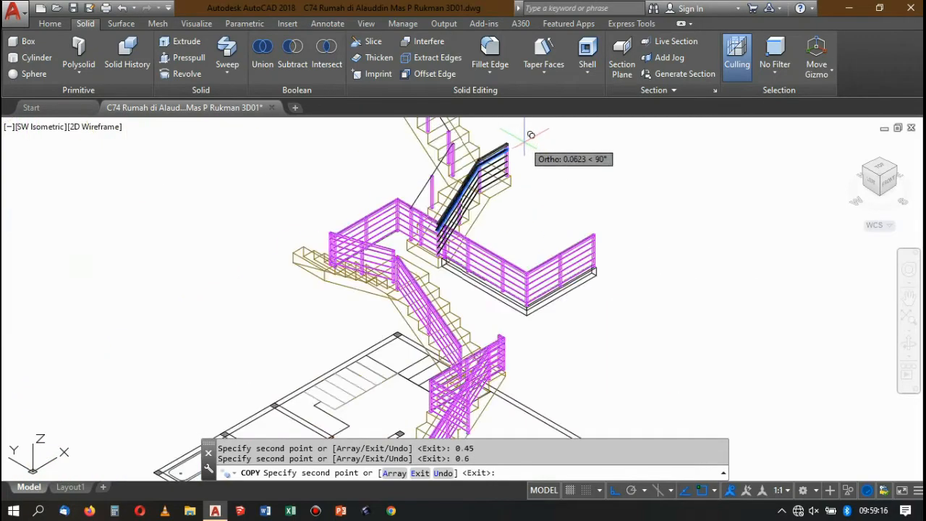
key("Return")
Match the square top bar's properties to those of the magenta end post.
scroll(516, 159, "up", 4)
scroll(516, 158, "up", 4)
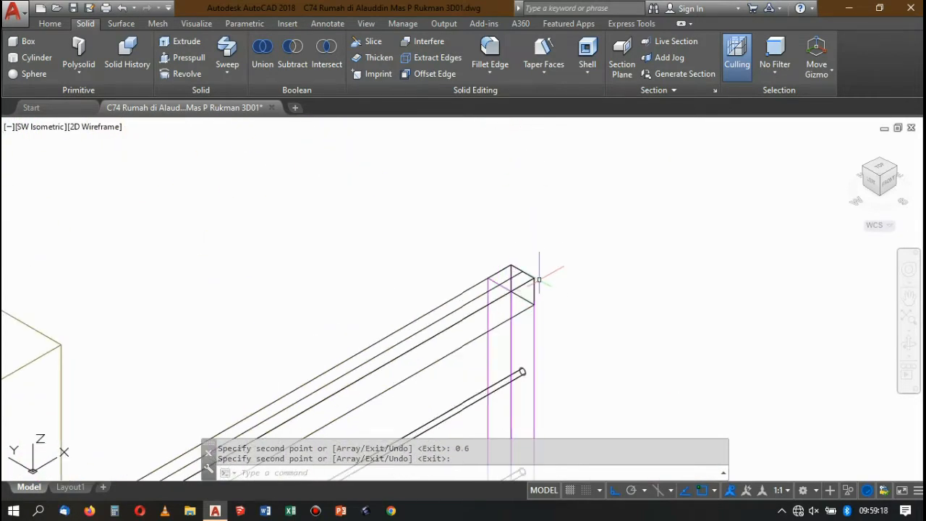
key("Return")
left_click(534, 316)
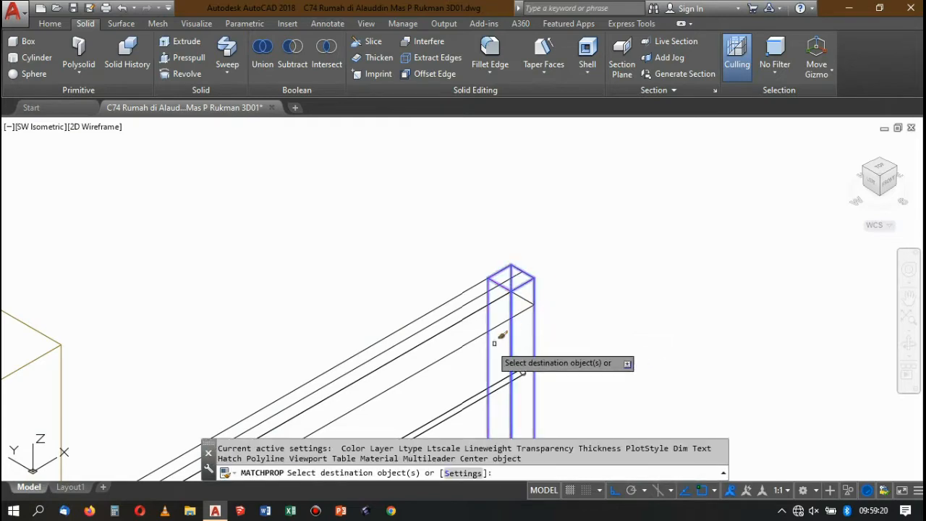
left_click(469, 359)
left_click(436, 296)
Apply the same post properties to all five round rails below the square bar.
scroll(441, 243, "down", 6)
scroll(439, 290, "up", 5)
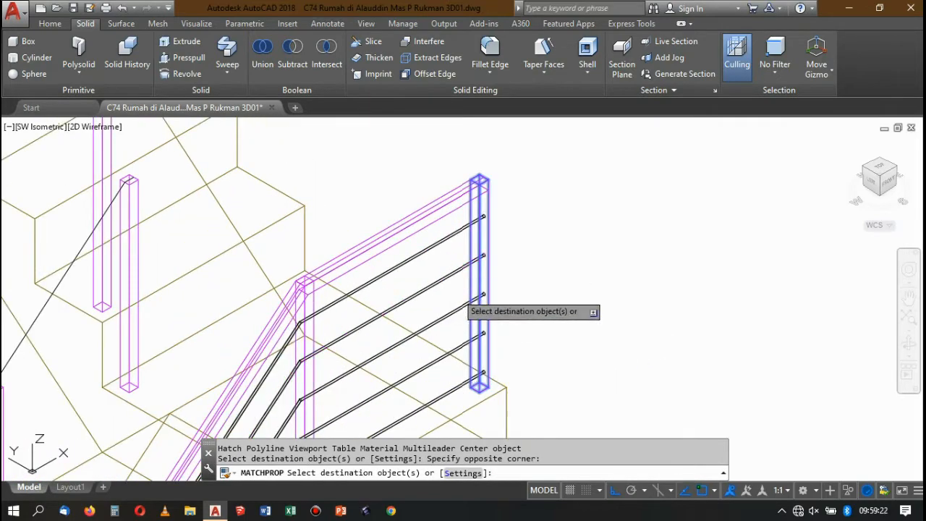
left_click(456, 292)
left_click(420, 212)
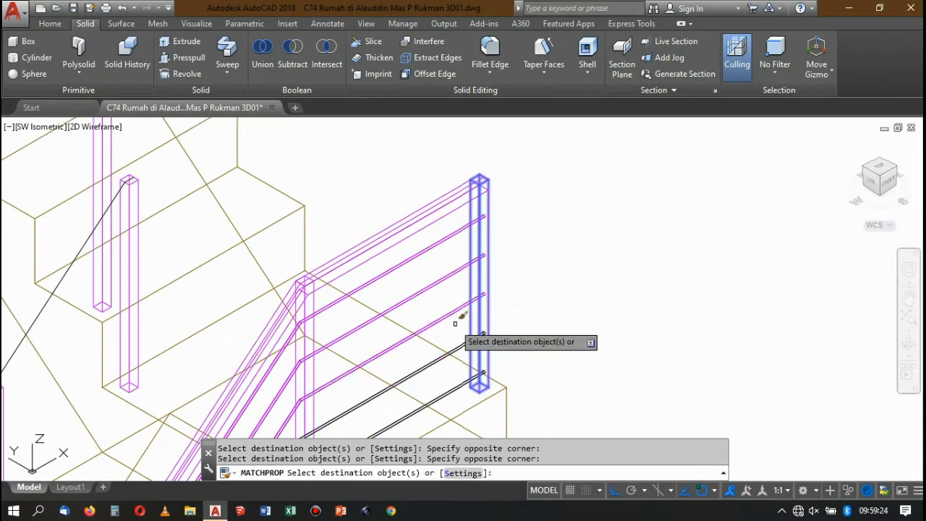
scroll(457, 326, "up", 6)
left_click(481, 347)
scroll(477, 326, "down", 5)
scroll(467, 294, "up", 5)
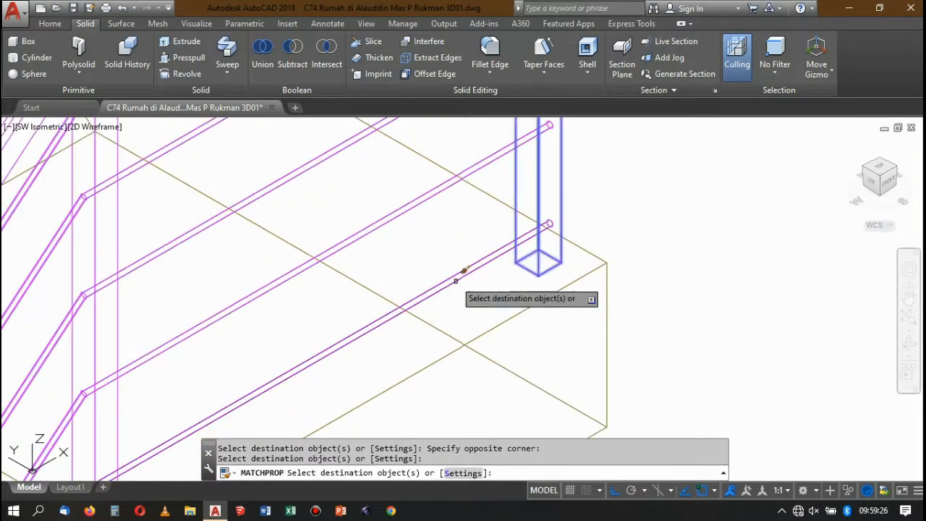
left_click(465, 238)
scroll(461, 258, "down", 3)
scroll(462, 243, "up", 6)
left_click(460, 240)
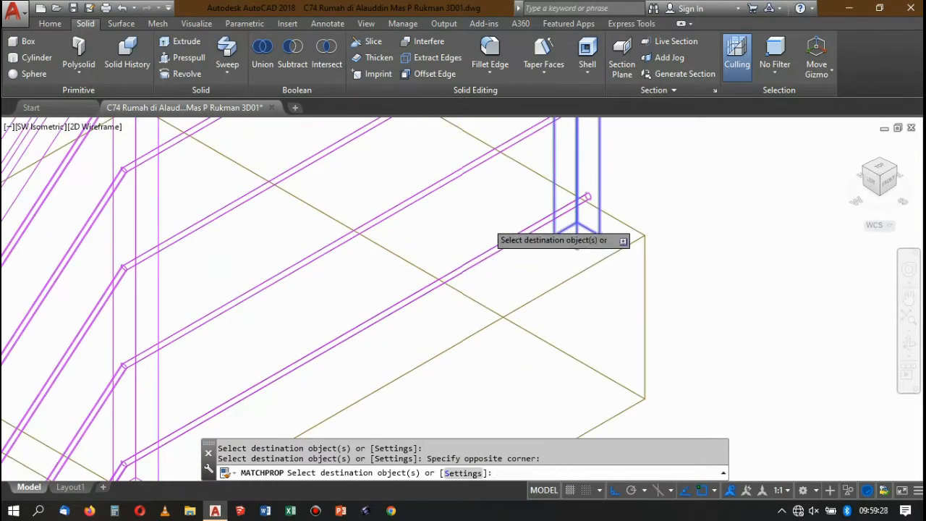
scroll(486, 222, "down", 9)
key("Return")
Select the black sloping path line running along the post tops from the landing railing to the next flight.
scroll(459, 217, "up", 2)
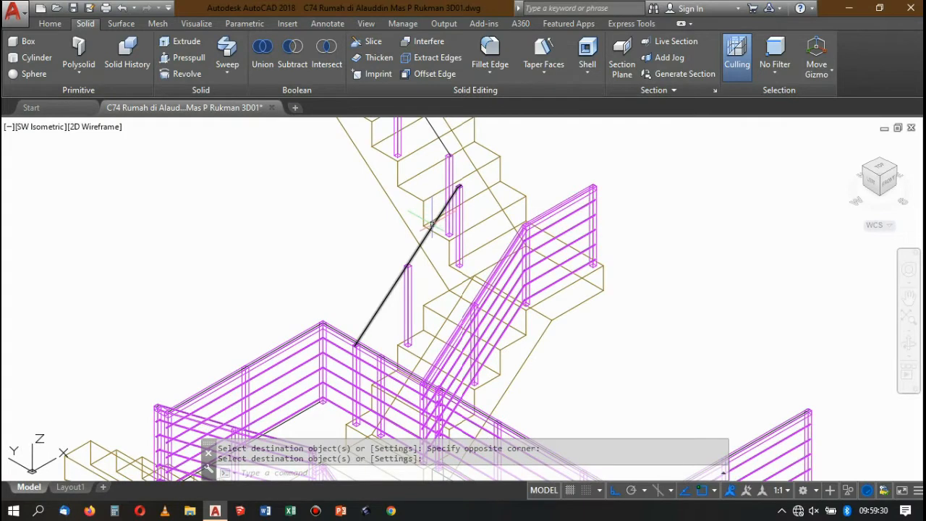
left_click(432, 224)
scroll(411, 194, "down", 4)
scroll(468, 172, "up", 2)
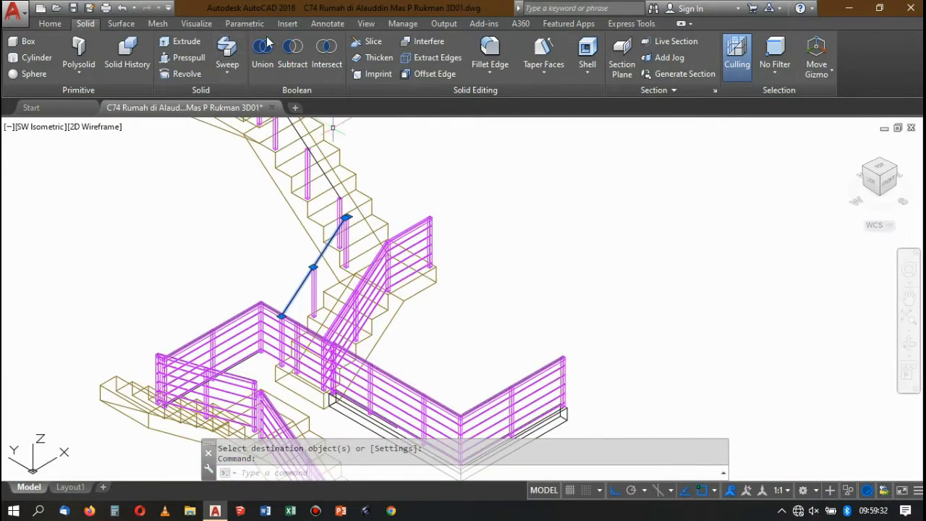
left_click(52, 23)
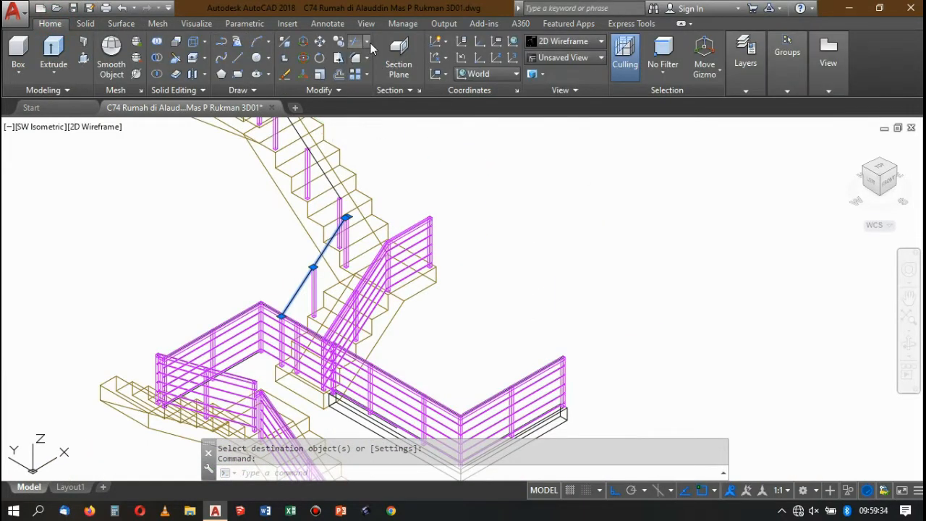
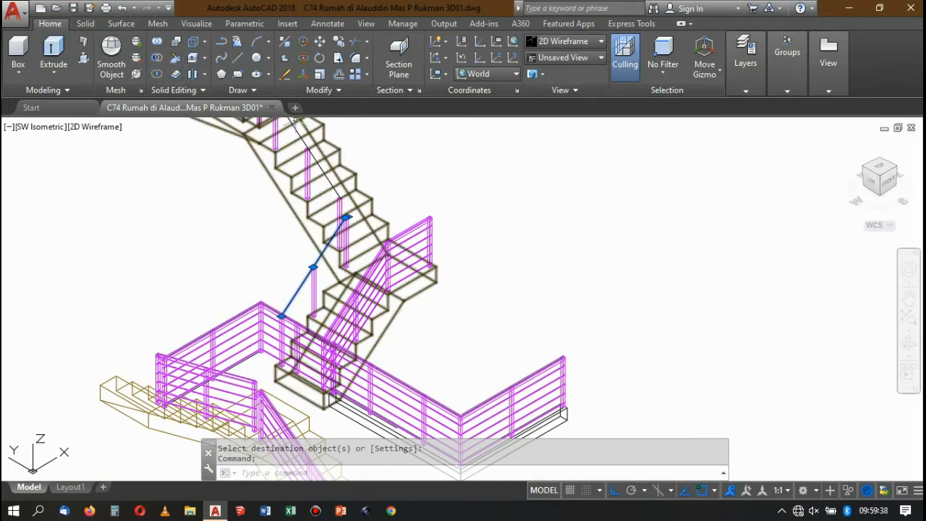
Copy the selected sloping path line twice into the empty area beside the staircase.
left_click(339, 42)
scroll(412, 185, "down", 3)
left_click(471, 168)
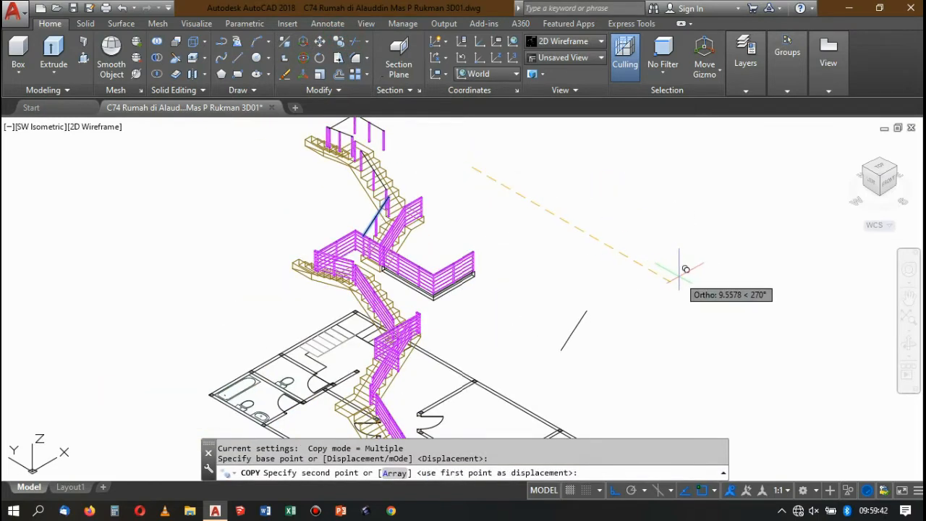
left_click(664, 259)
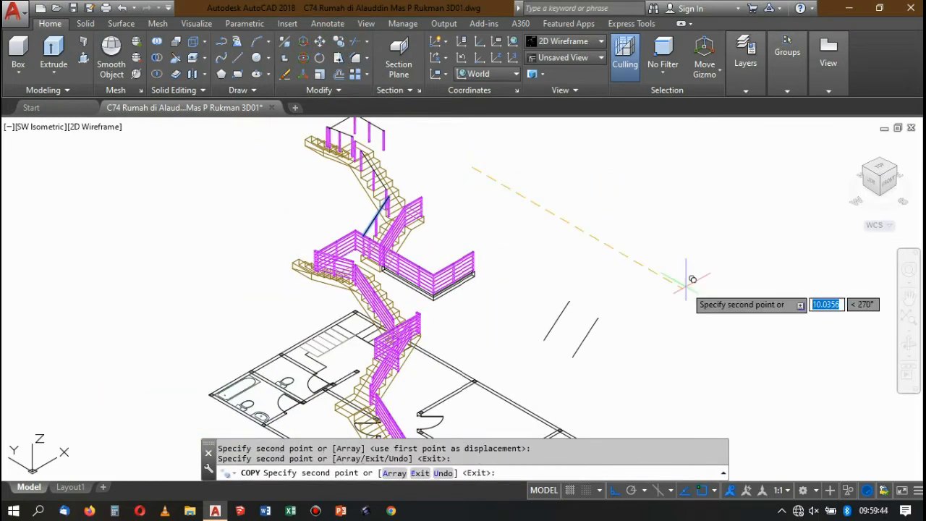
key("Return")
Define a Z-axis UCS with its origin at the first copied line's lower end and Z running up along that line.
scroll(558, 325, "up", 4)
type("u")
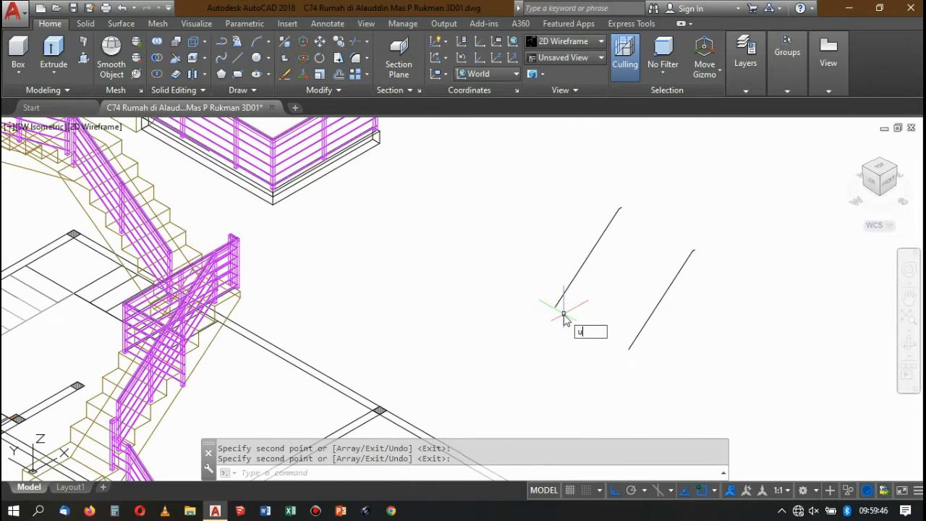
type("cs")
key("Return")
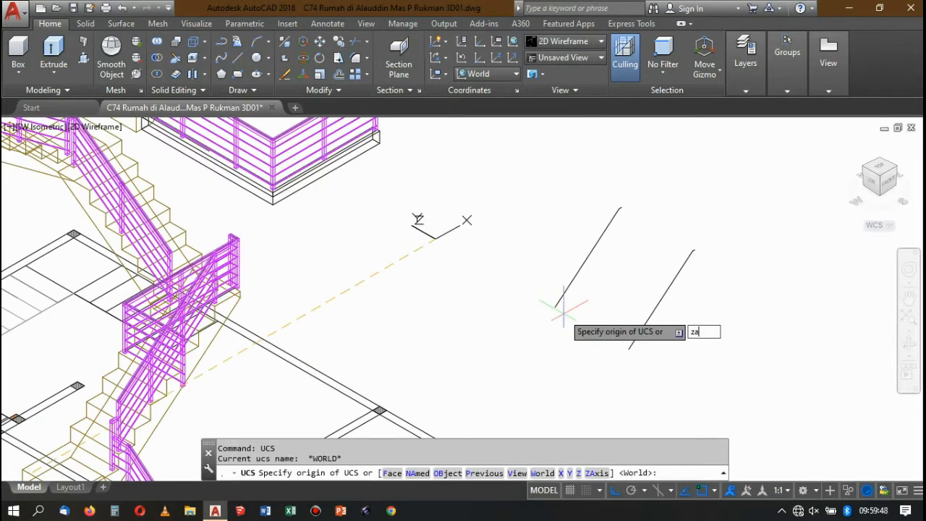
type("za")
key("Return")
left_click(554, 296)
scroll(620, 208, "up", 3)
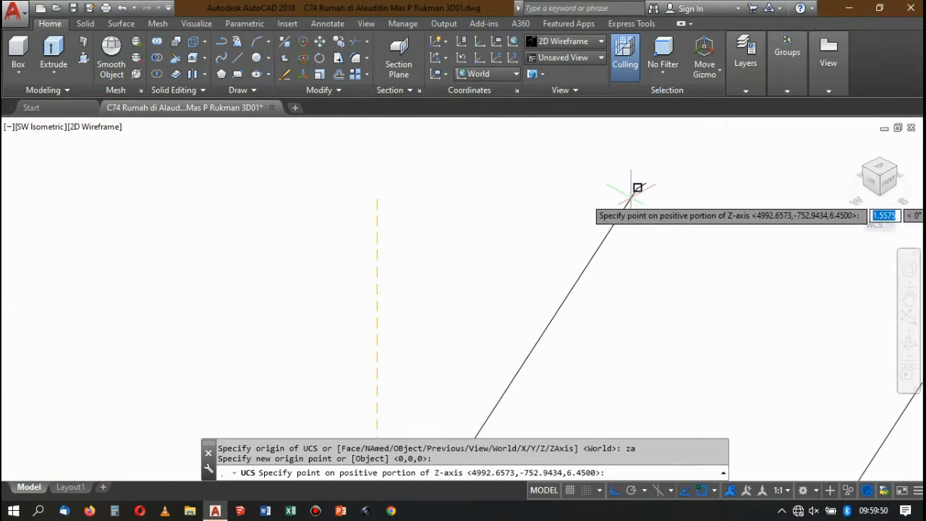
left_click(638, 188)
Draw a 0.04 by 0.04 rectangle from the first copied line's lower endpoint.
scroll(620, 186, "down", 3)
scroll(610, 225, "up", 3)
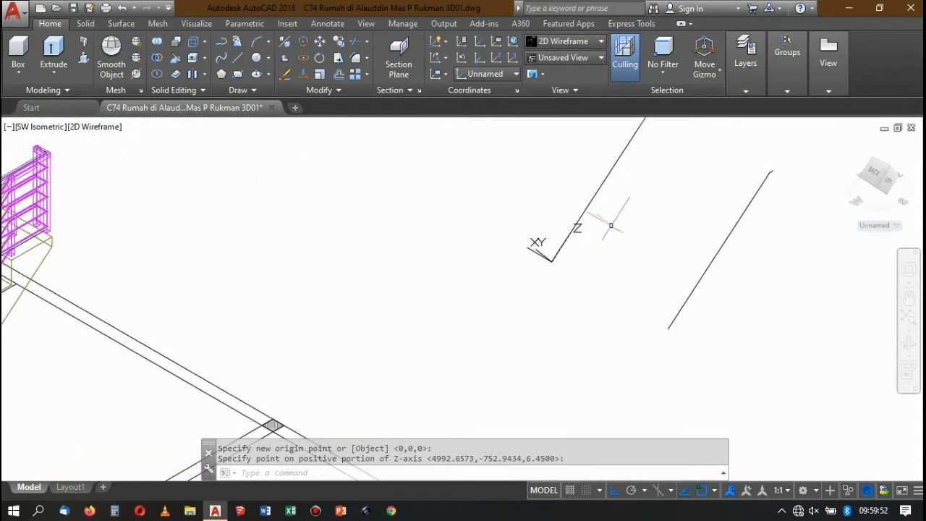
scroll(610, 225, "up", 1)
scroll(569, 238, "down", 3)
scroll(576, 236, "up", 3)
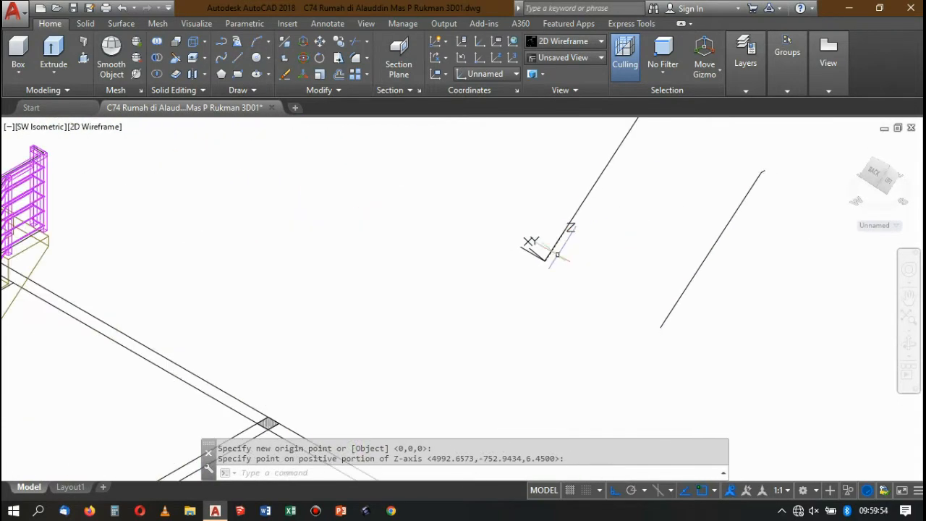
type("rec")
key("Return")
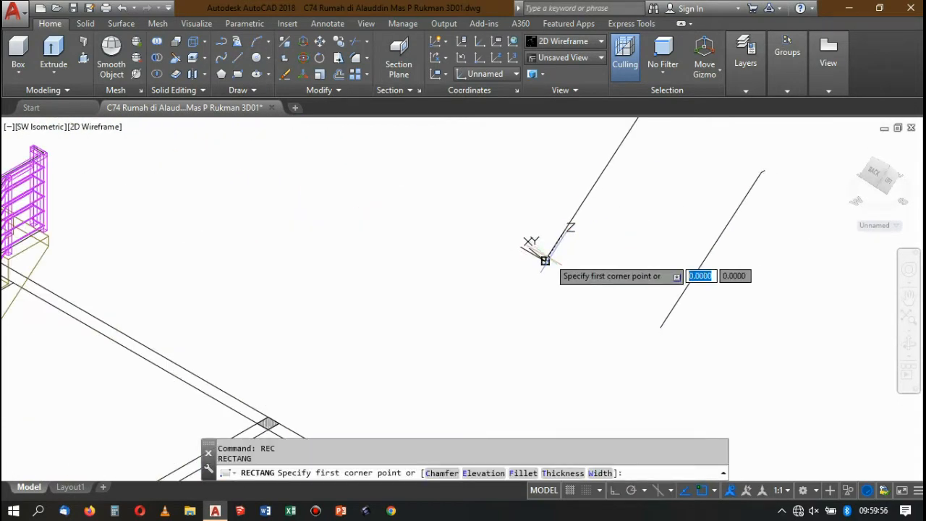
left_click(543, 257)
scroll(601, 241, "up", 3)
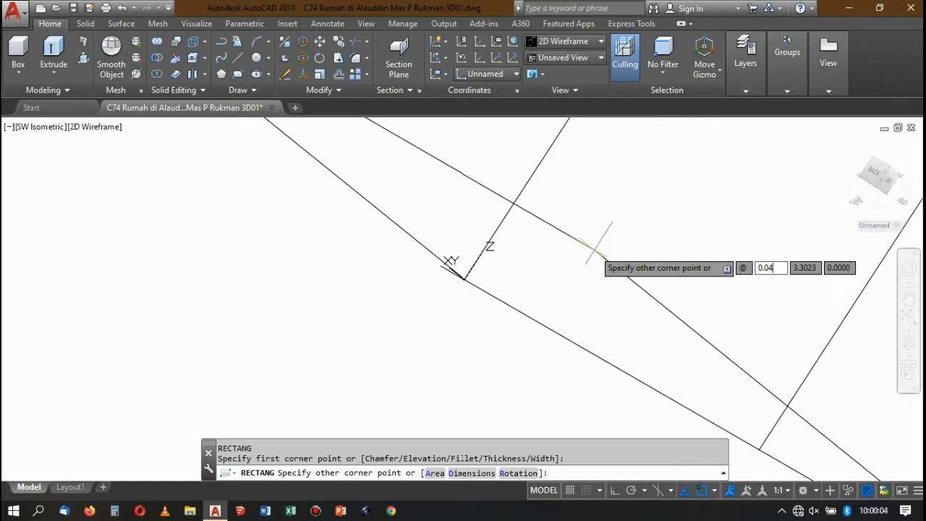
key("Tab")
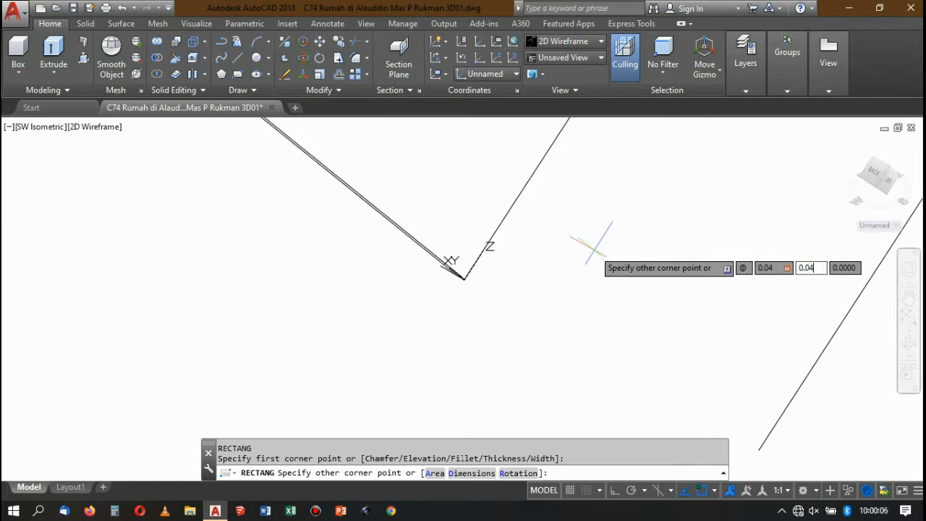
type("0.04")
key("Return")
Move the square profile so that its centre sits on the lower endpoint of the first copied line.
scroll(582, 239, "down", 2)
scroll(513, 211, "up", 5)
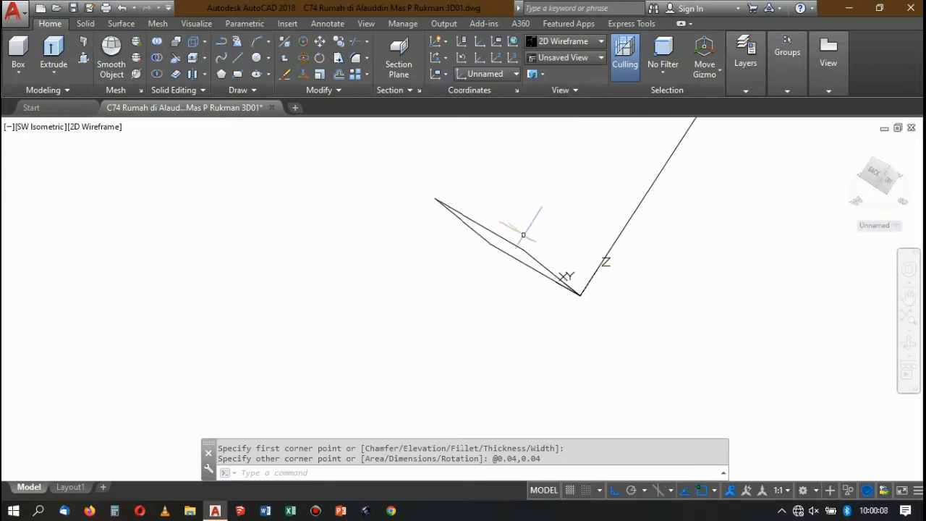
left_click(511, 240)
left_click(500, 225)
type("m")
key("Return")
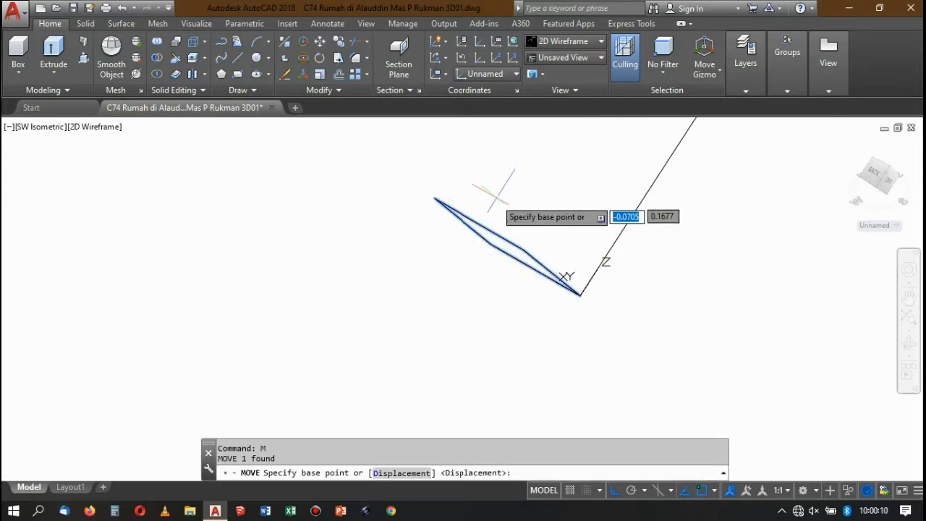
left_click(480, 223)
scroll(572, 284, "up", 4)
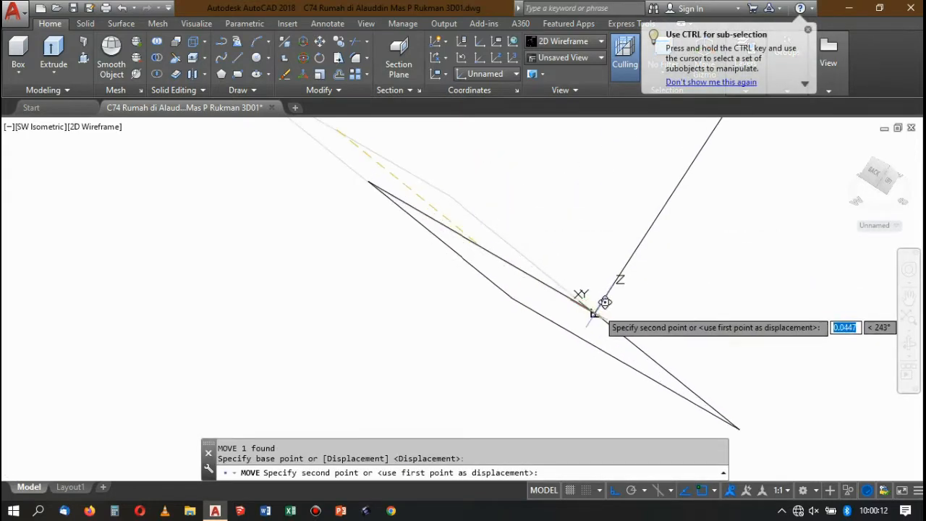
left_click(575, 245)
Sweep the square profile along the first copied line as a solid bar.
scroll(574, 244, "up", 3)
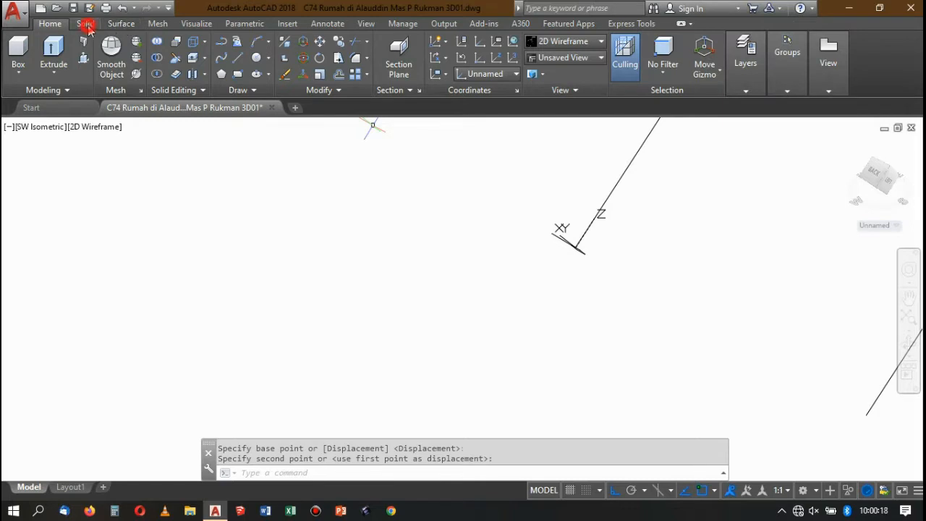
left_click(86, 25)
left_click(225, 46)
middle_click_drag(615, 242, 575, 244)
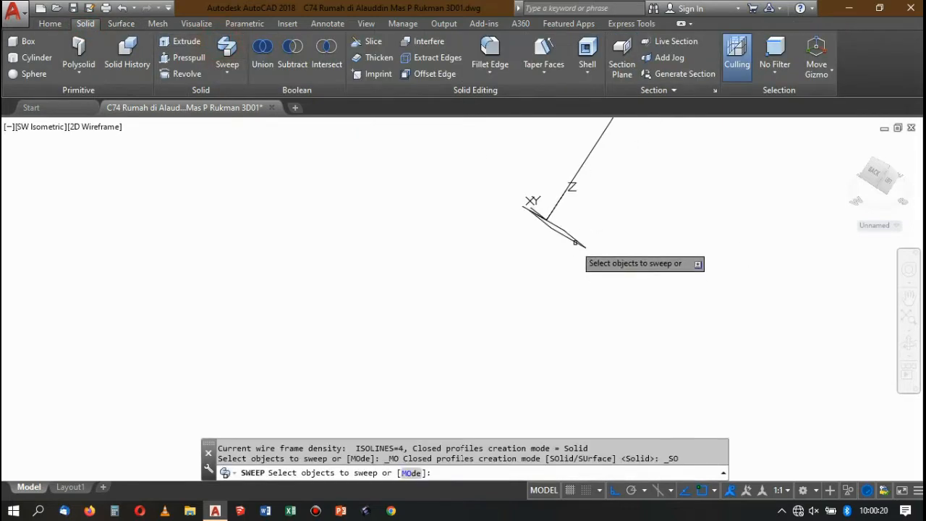
left_click(568, 230)
key("Return")
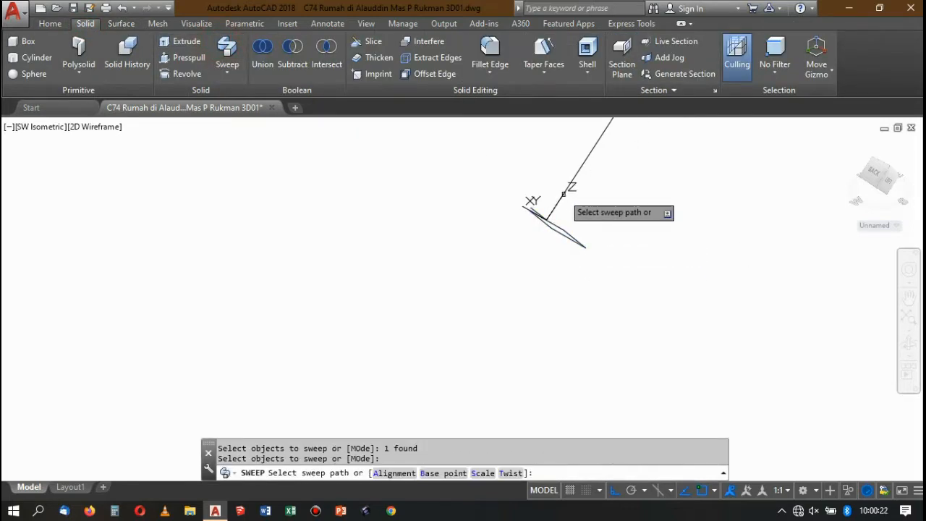
left_click(564, 192)
key("Return")
scroll(596, 231, "down", 3)
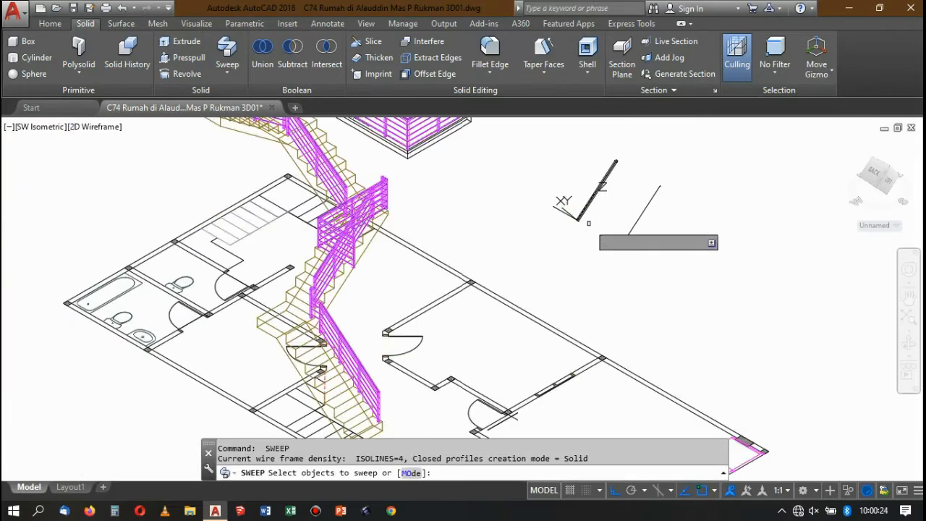
key("Return")
Draw a circle of radius 0.005 centred on the lower endpoint of the second copied line.
scroll(599, 309, "up", 4)
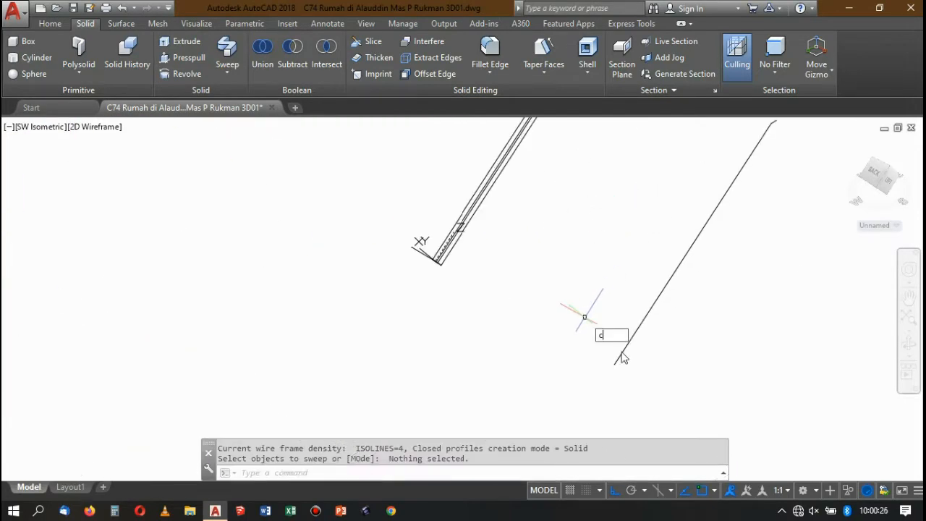
key("Return")
scroll(621, 383, "up", 5)
left_click(571, 299)
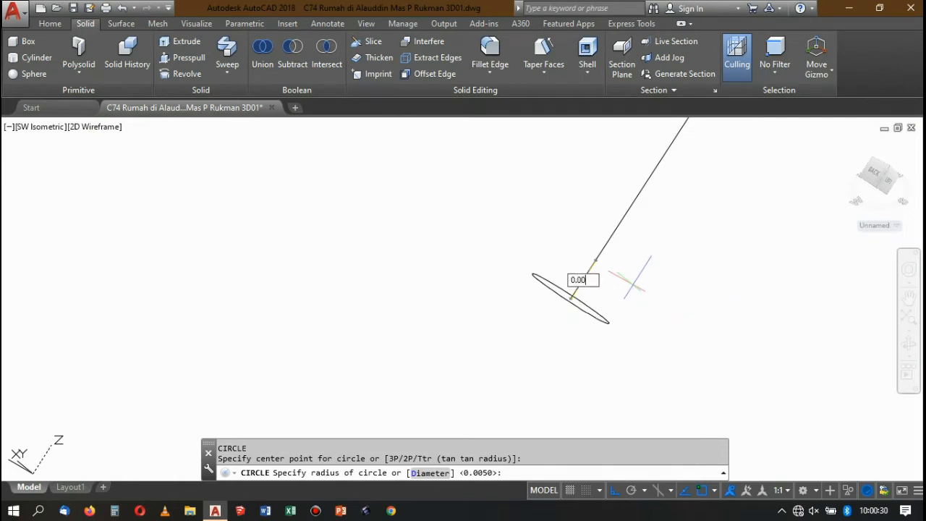
type("0.005")
key("Return")
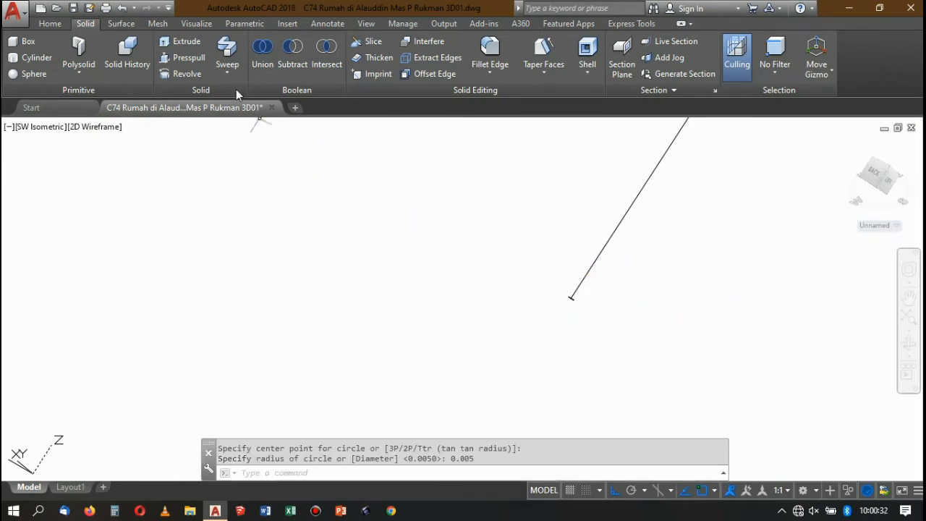
left_click(229, 56)
scroll(533, 262, "up", 3)
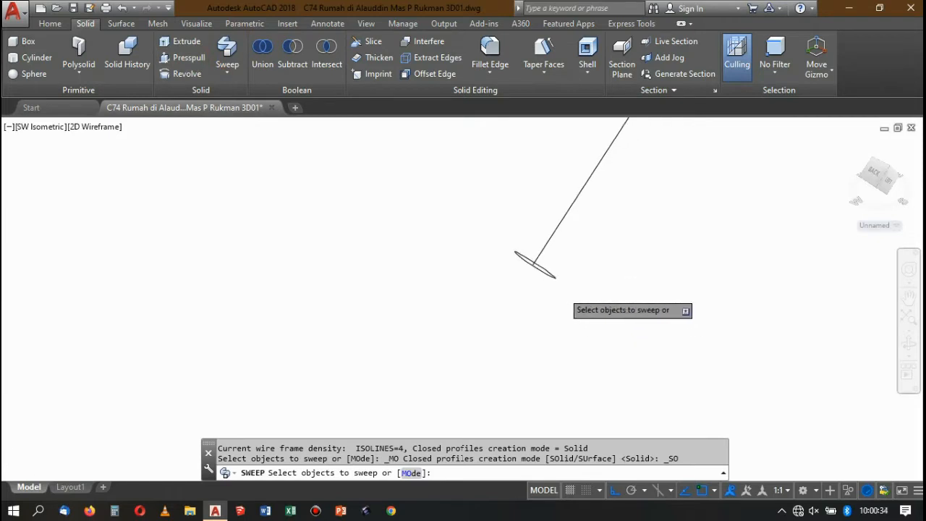
left_click(529, 249)
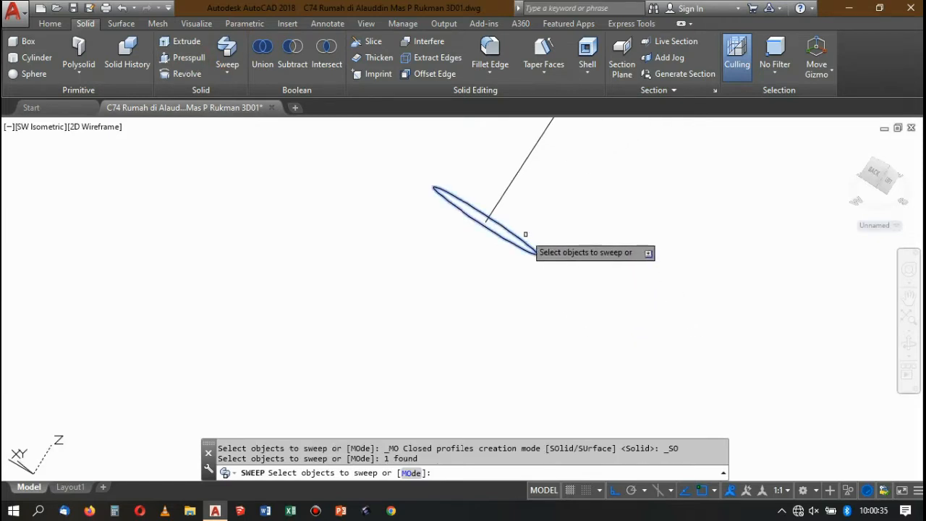
key("Return")
left_click(508, 182)
left_click(510, 186)
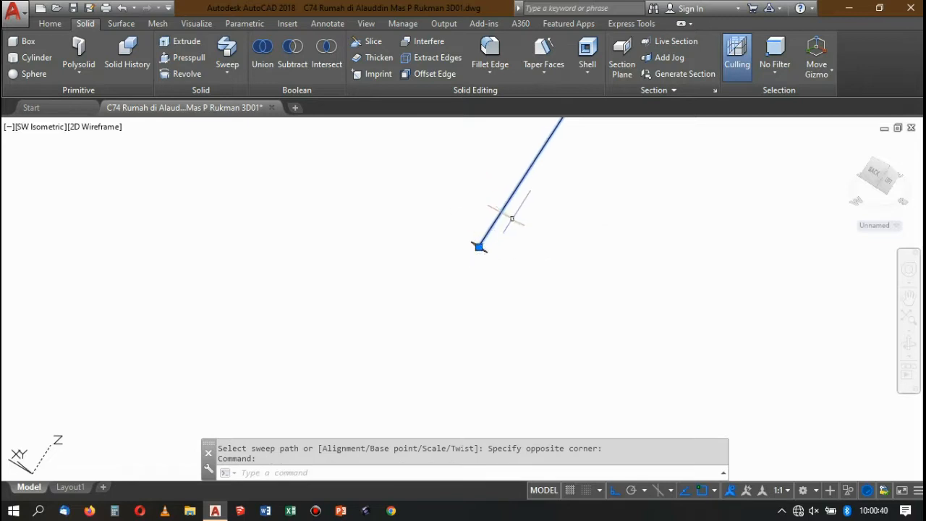
key("Escape")
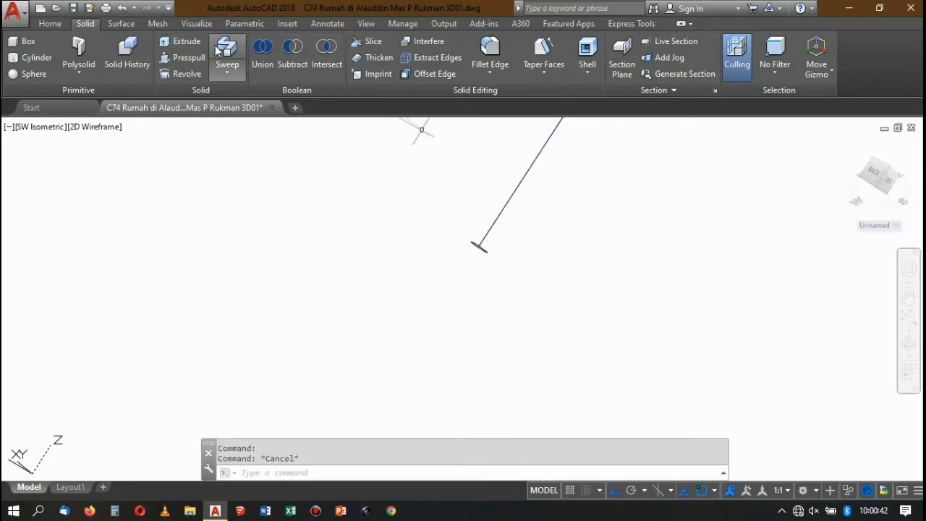
Sweep the circle along the second copied line as a solid round rail.
left_click(229, 48)
scroll(484, 249, "up", 6)
left_click(479, 250)
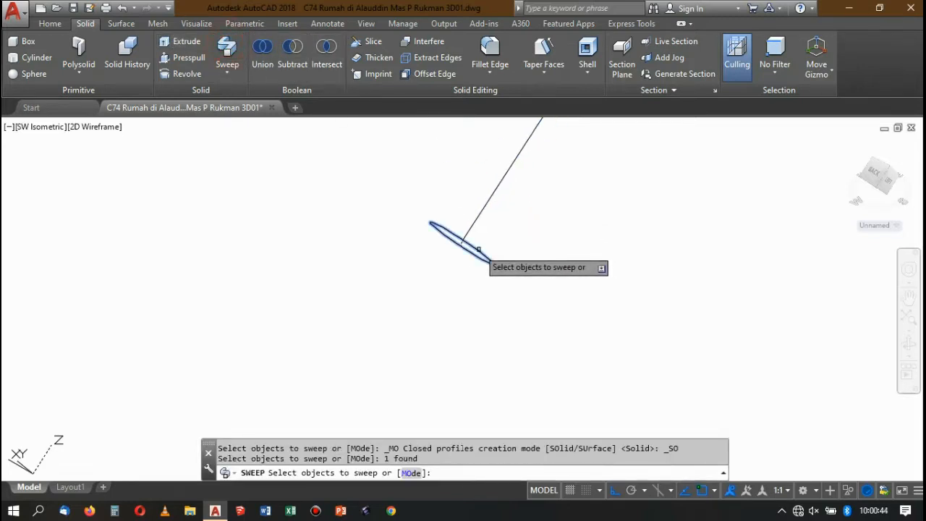
key("Return")
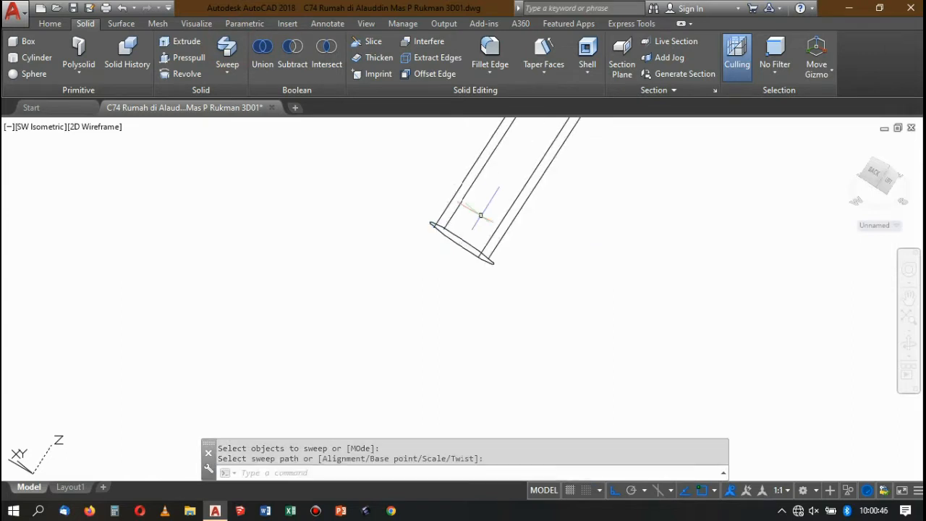
scroll(481, 221, "down", 5)
key("Return")
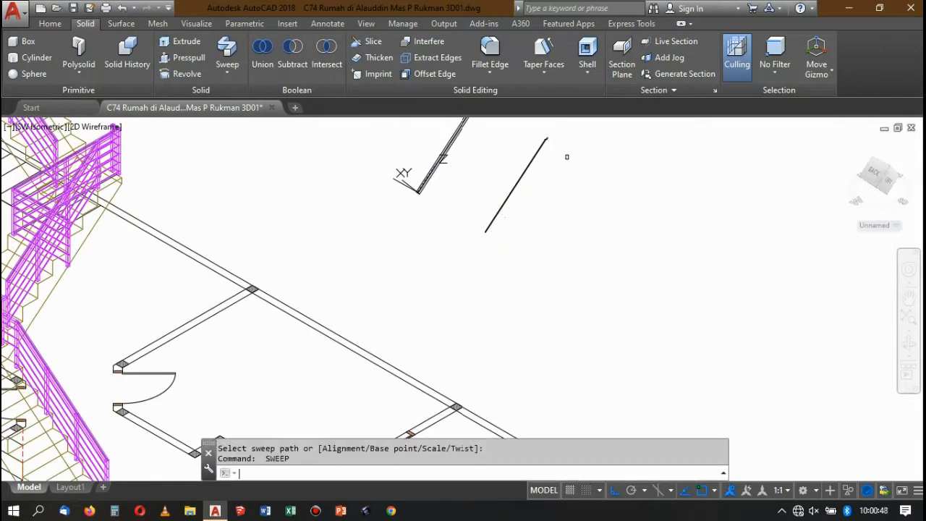
key("Escape")
Move the round rail from its lower end centre to the centre of the square bar's lower end.
scroll(525, 232, "up", 2)
scroll(525, 233, "up", 2)
left_click(488, 220)
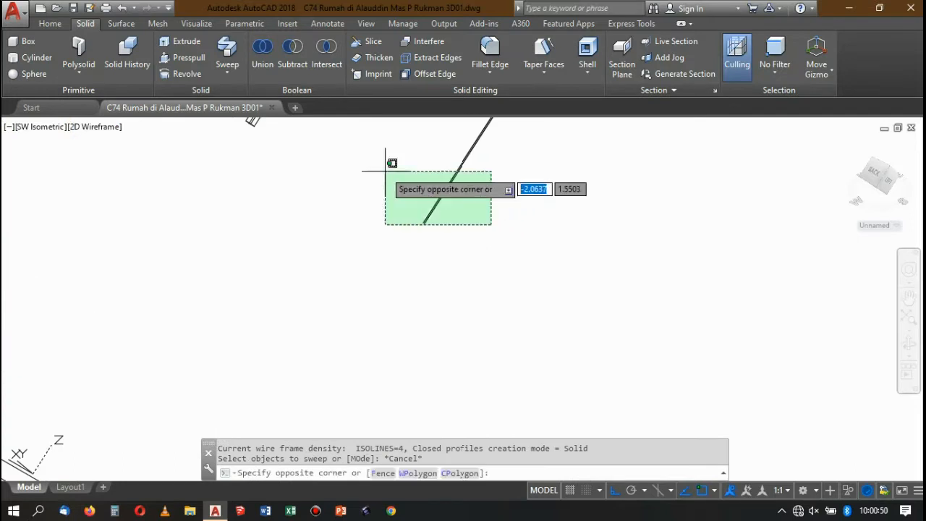
left_click(401, 173)
type("m")
key("Return")
scroll(470, 239, "up", 5)
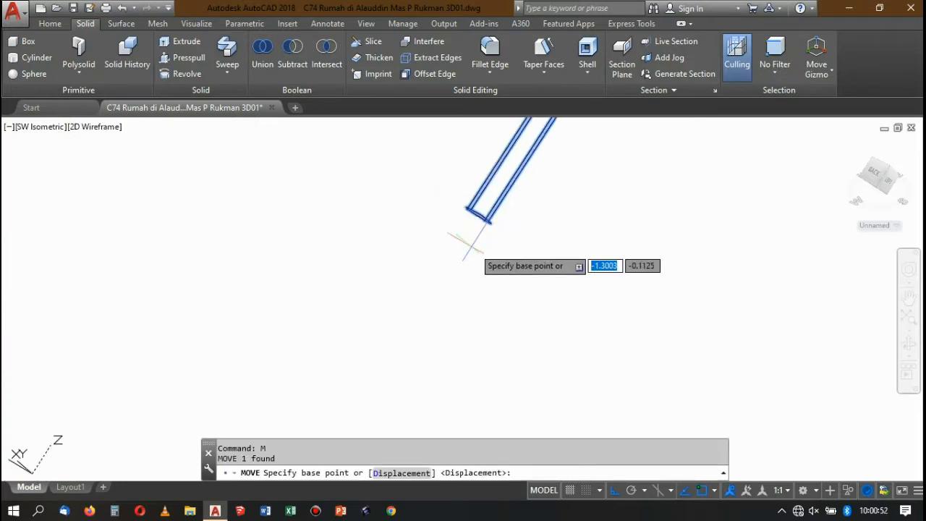
left_click(507, 237)
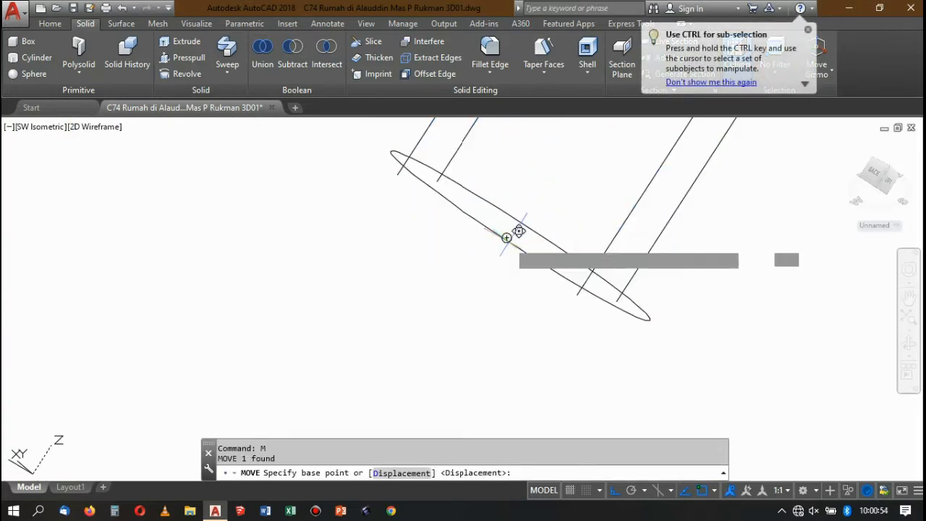
scroll(521, 228, "up", 5)
scroll(592, 227, "down", 3)
scroll(535, 190, "up", 5)
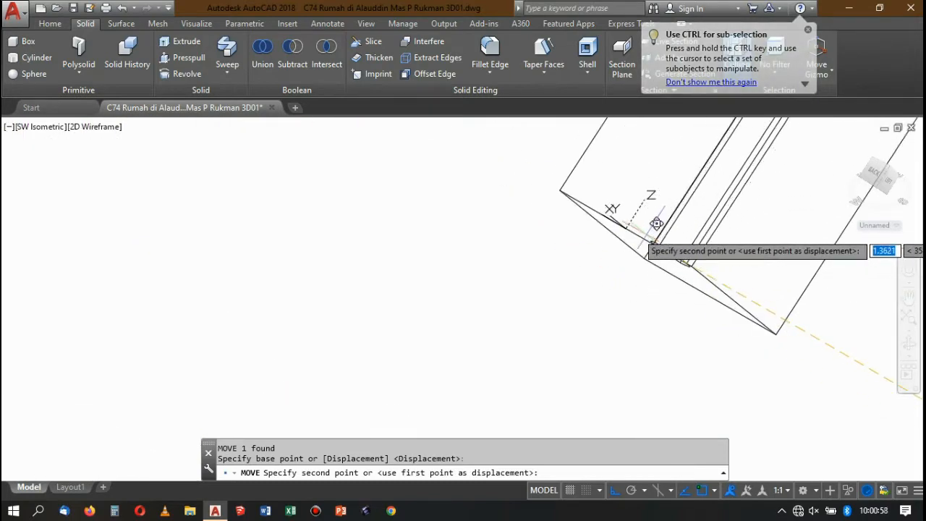
left_click(625, 229)
Place the round rail at the square bar's lower end, and move both bars together onto the top of the landing post.
scroll(606, 207, "down", 3)
left_click(673, 265)
left_click(570, 176)
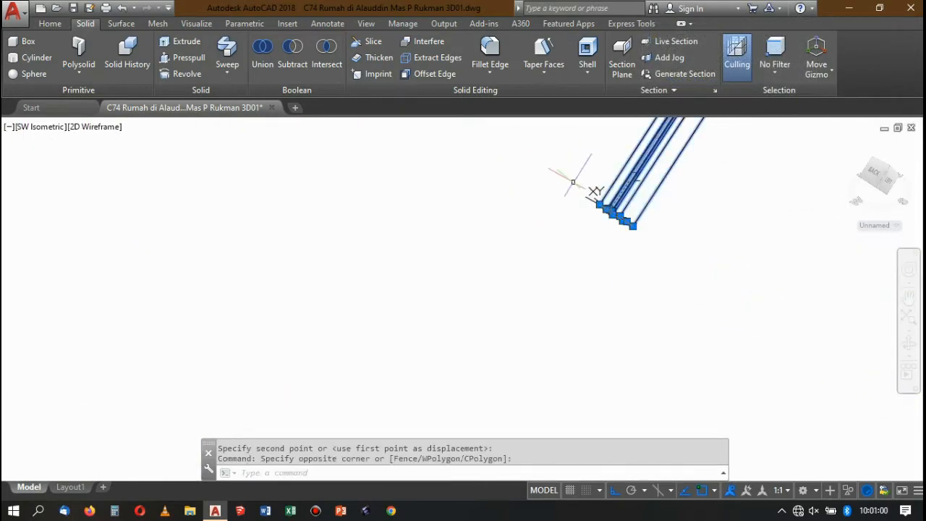
key("Return")
scroll(507, 257, "up", 5)
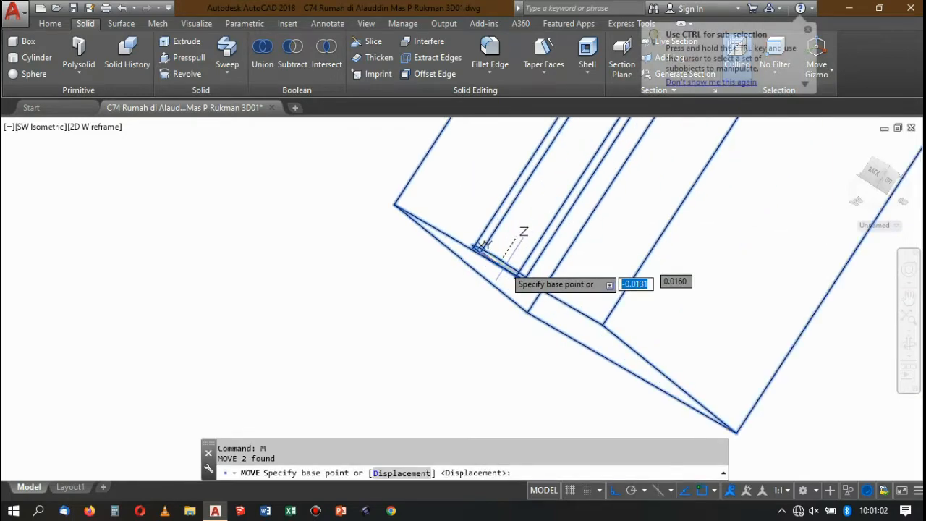
left_click(501, 245)
scroll(691, 253, "down", 8)
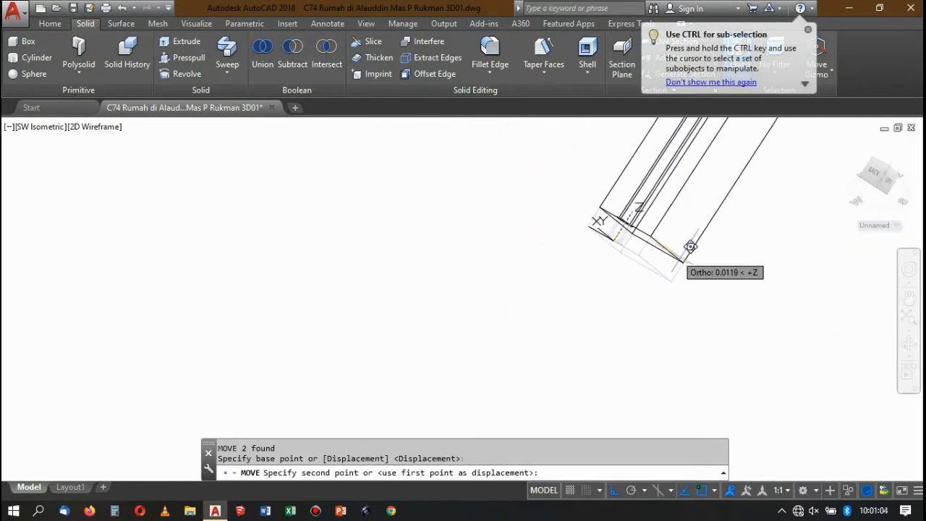
scroll(713, 272, "up", 10)
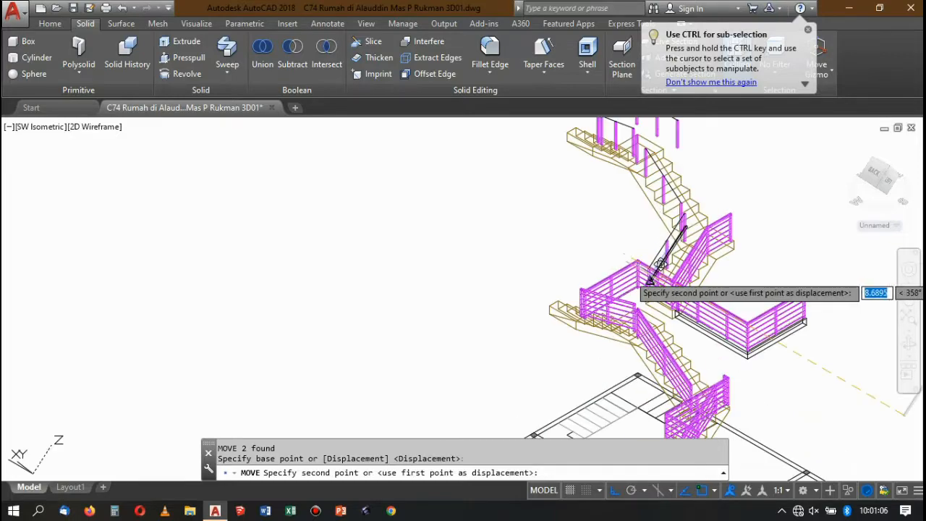
scroll(691, 257, "up", 6)
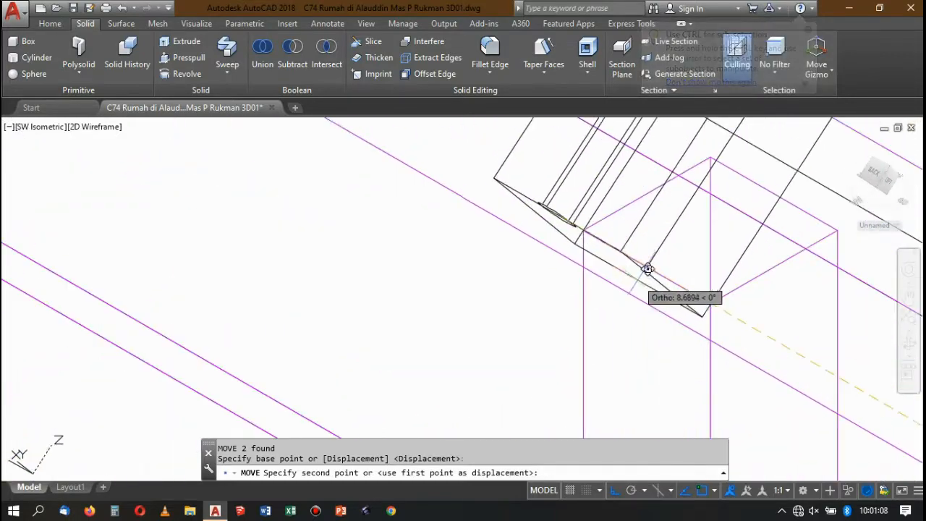
left_click(632, 253)
Reset the user coordinate system to World.
scroll(631, 253, "down", 8)
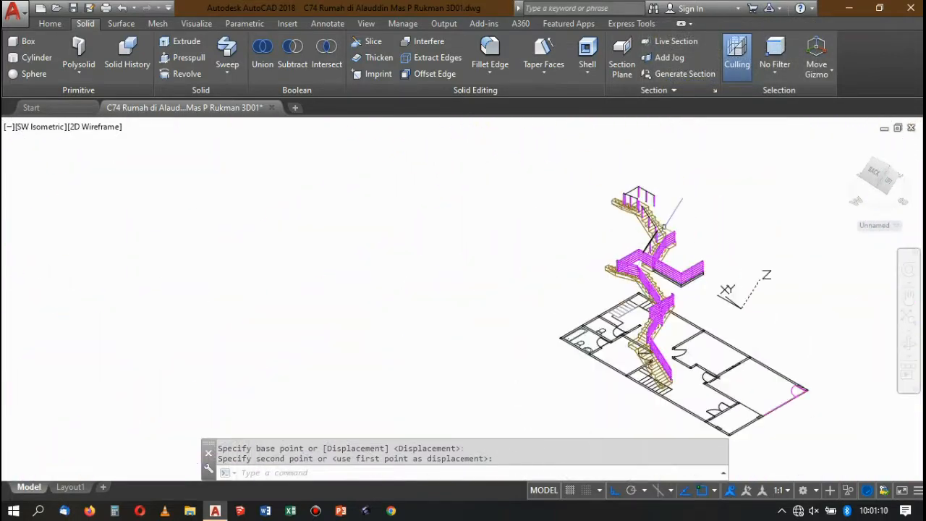
scroll(664, 233, "up", 5)
type("UCS")
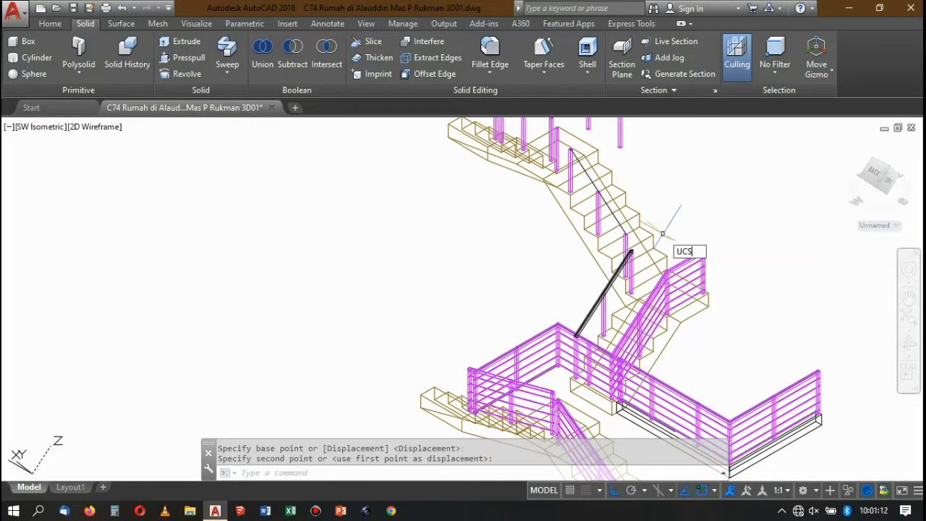
key("Return")
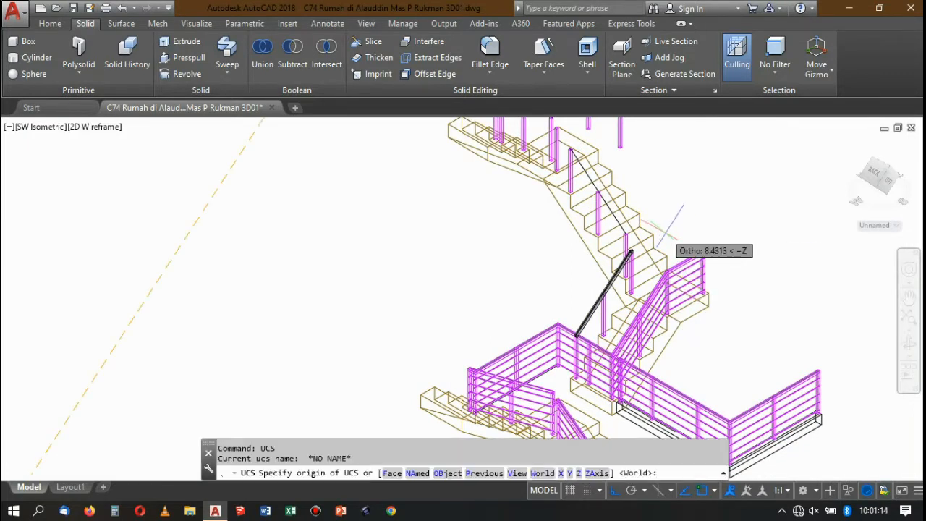
type("w")
key("Return")
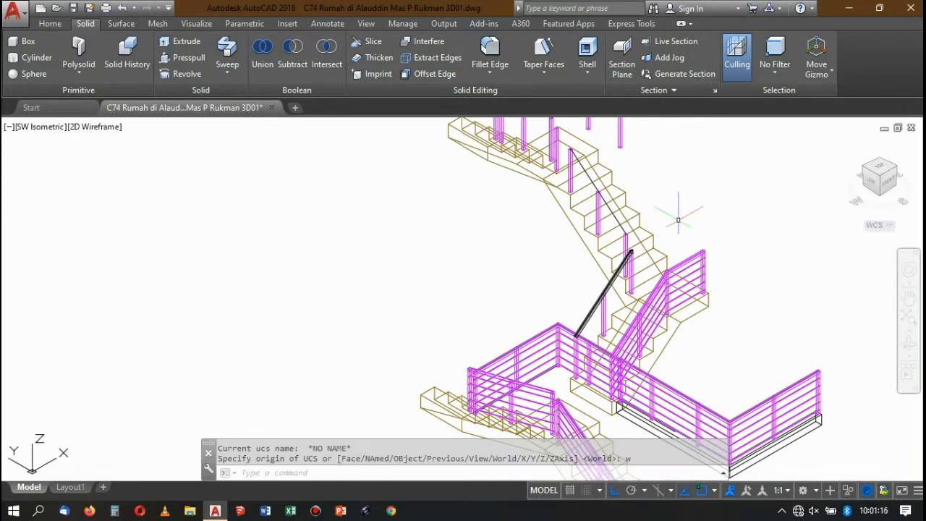
Move the round rail 0.15 straight down from the square handrail.
scroll(630, 253, "up", 6)
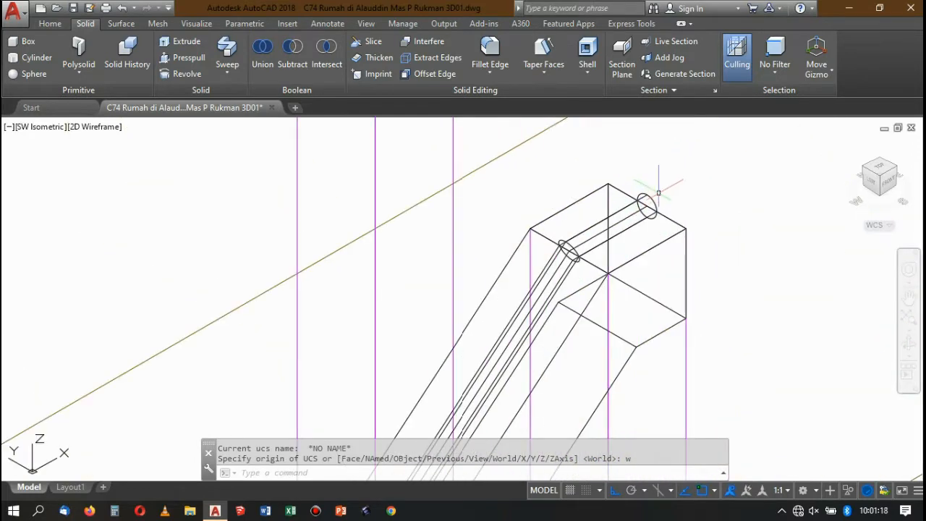
left_click(651, 202)
scroll(673, 191, "down", 6)
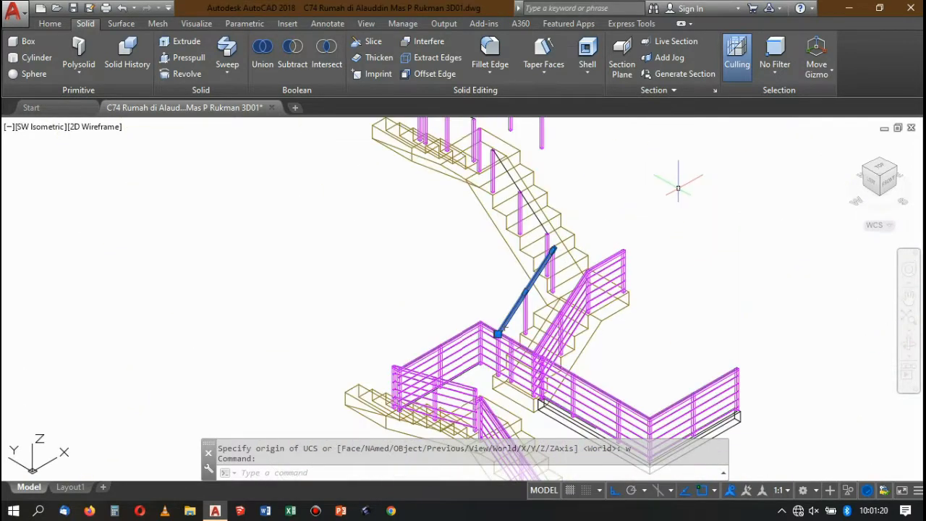
type("m")
key("Return")
left_click(681, 182)
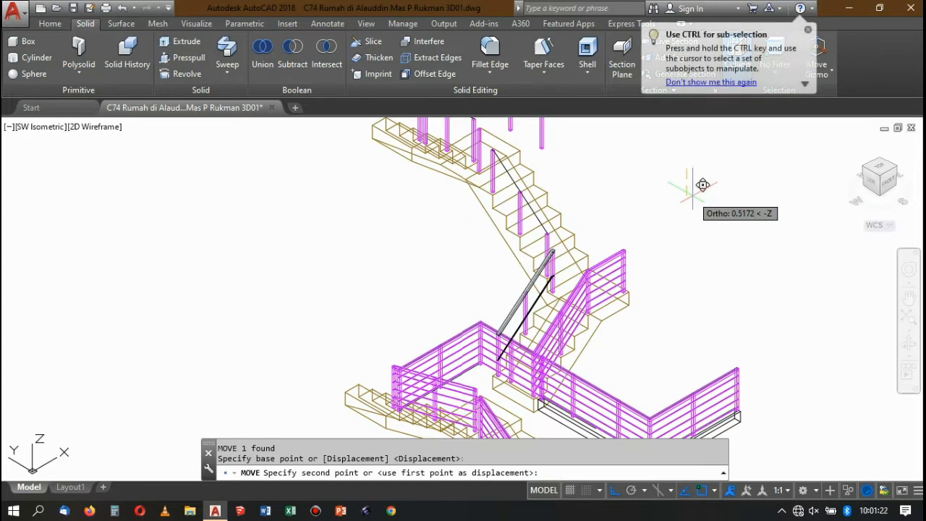
type("0.")
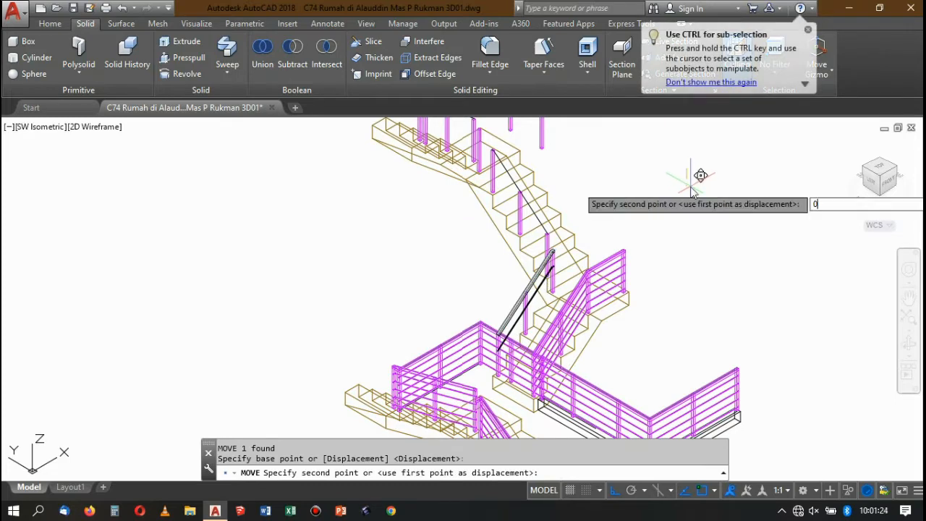
type("15")
key("Return")
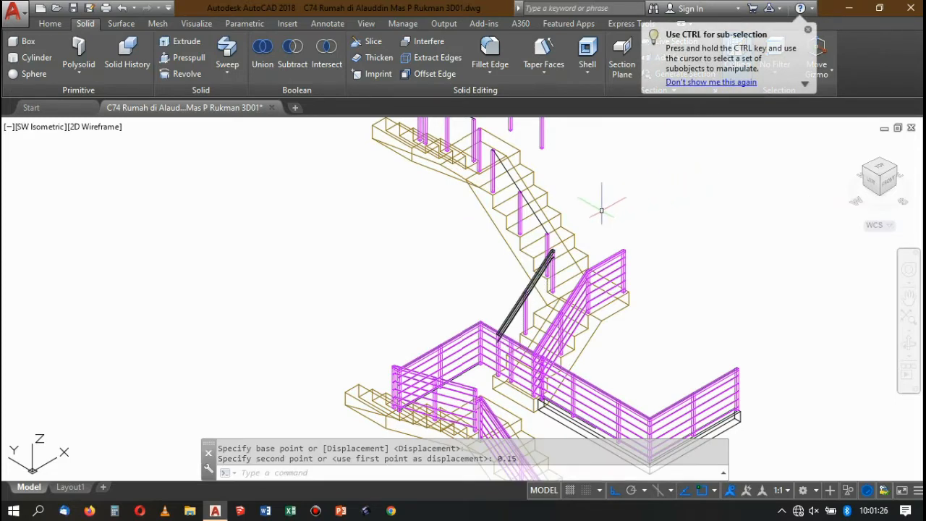
Copy the lowered round rail straight down at distances of 0.3, 0.45, 0.15 and 0.6.
scroll(558, 248, "up", 6)
left_click(511, 309)
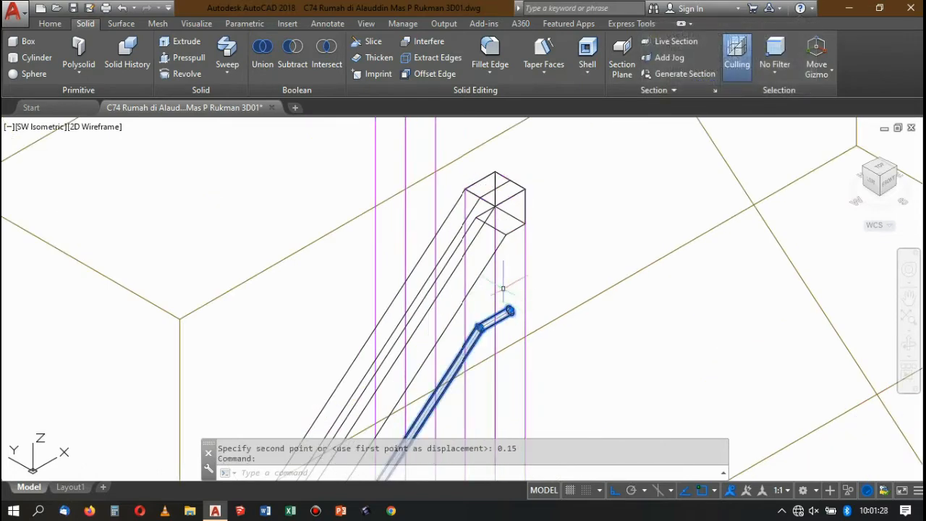
scroll(512, 310, "down", 6)
scroll(640, 187, "up", 1)
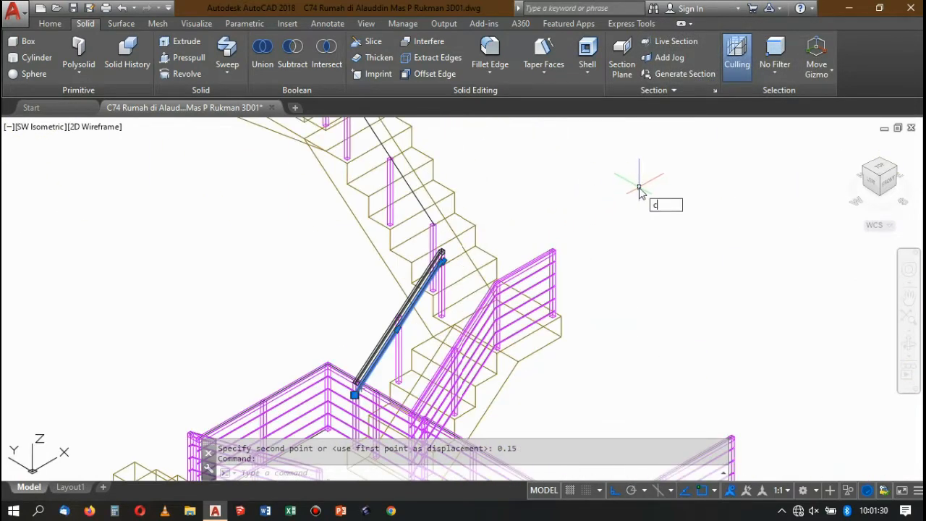
key("Return")
left_click(638, 191)
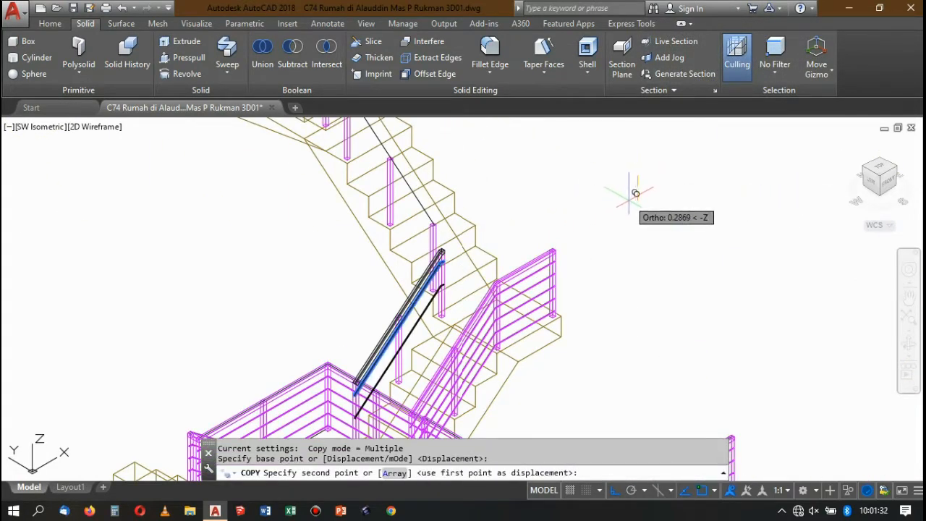
key("Return")
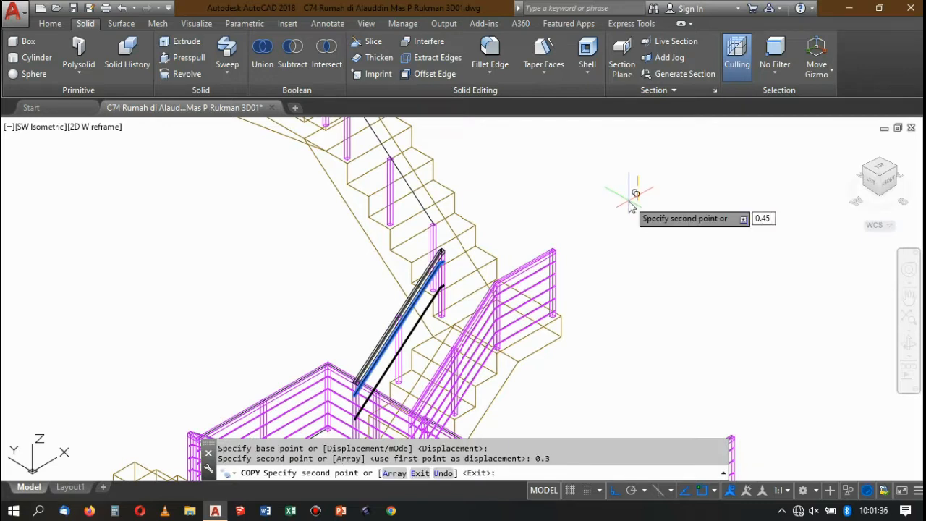
key("Return")
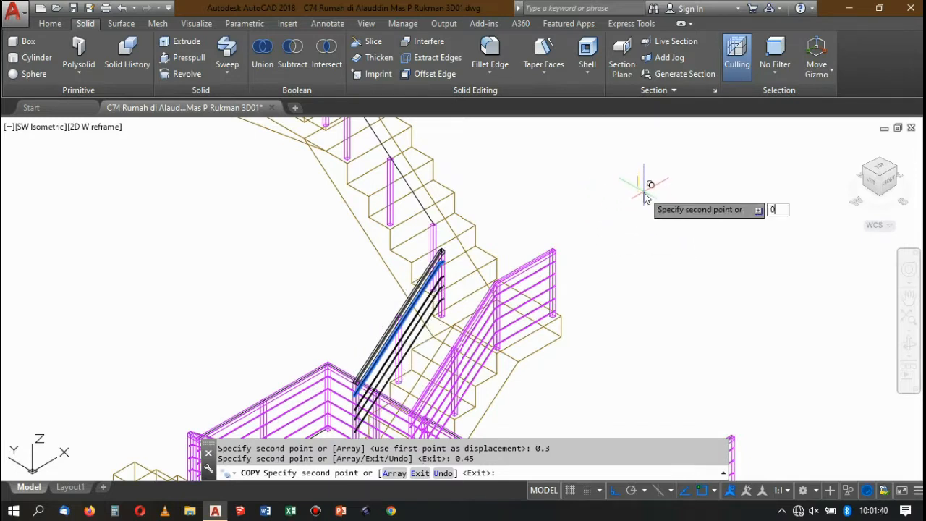
type("0.15")
key("Return")
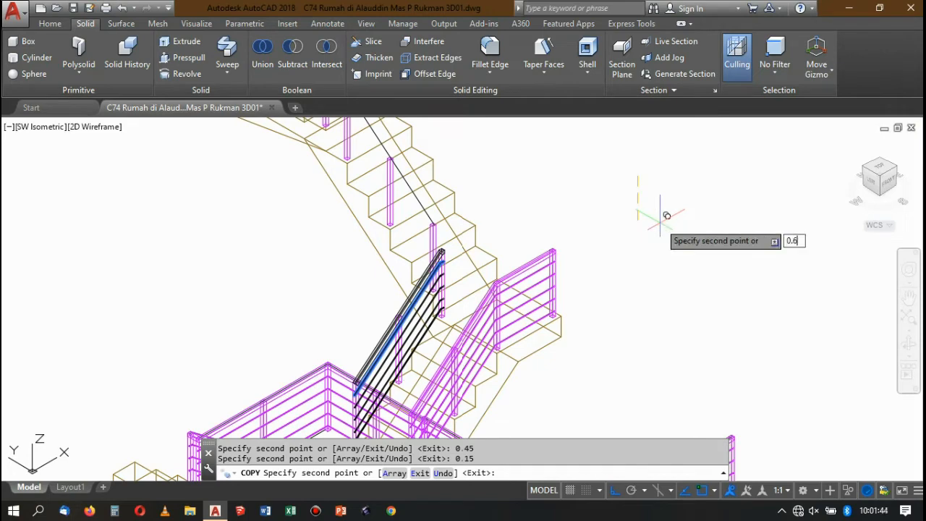
type("0.6")
key("Return")
scroll(655, 217, "down", 3)
key("Return")
scroll(541, 233, "up", 3)
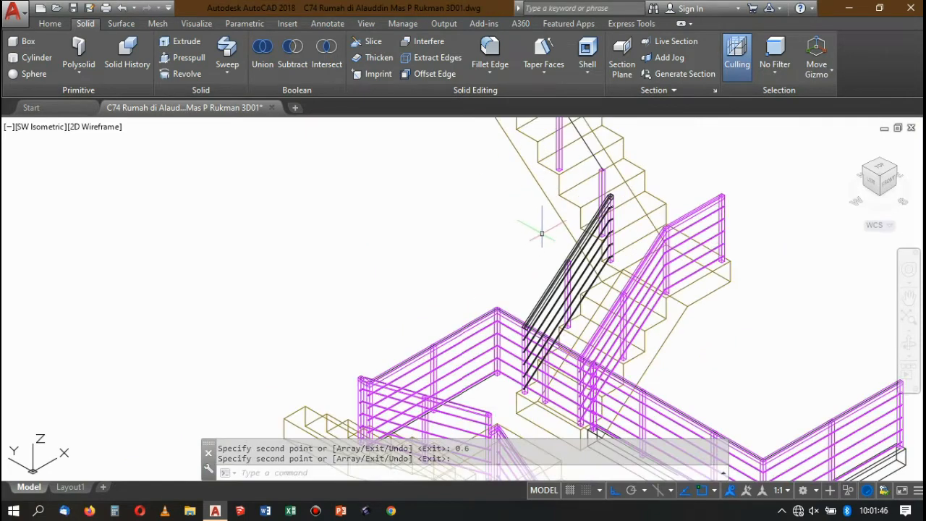
Match the properties of the magenta end post onto the five round rails and the square handrail.
scroll(615, 212, "up", 3)
type("ma")
key("Return")
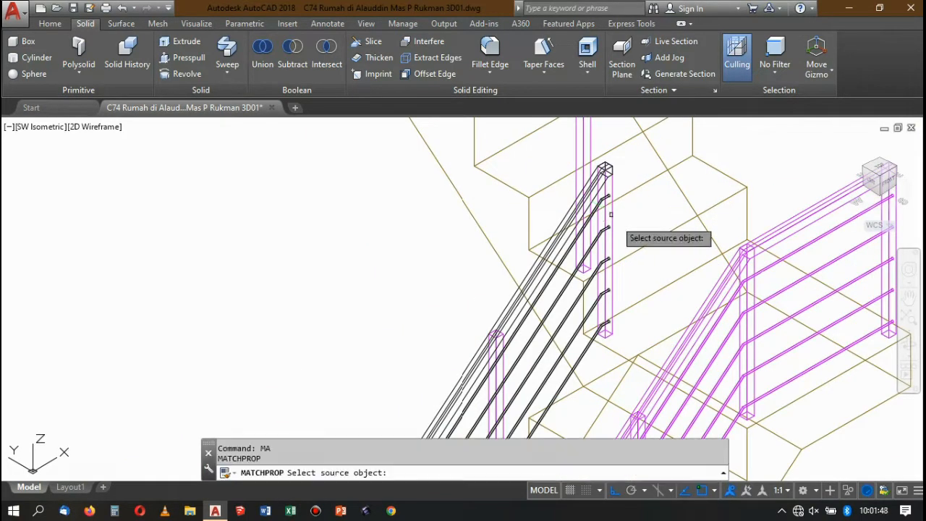
scroll(615, 217, "up", 2)
left_click(612, 215)
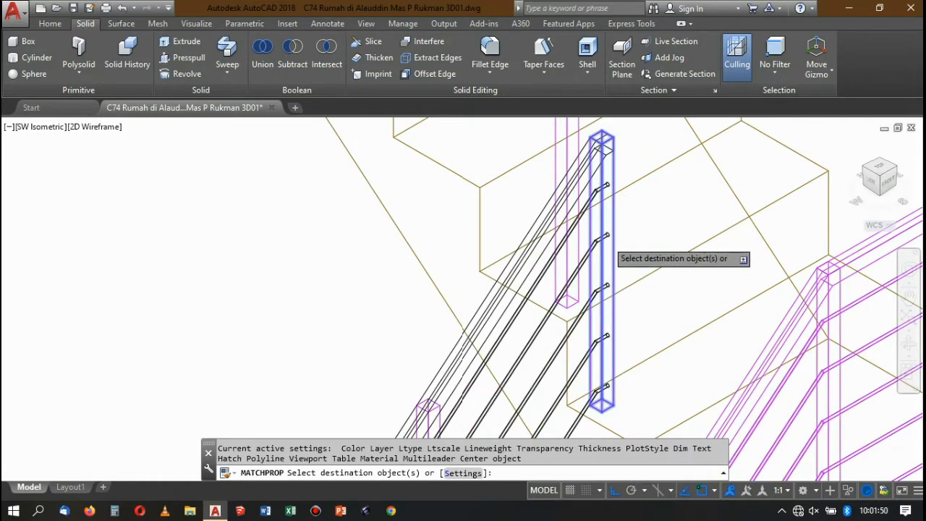
scroll(599, 289, "down", 3)
scroll(601, 298, "up", 2)
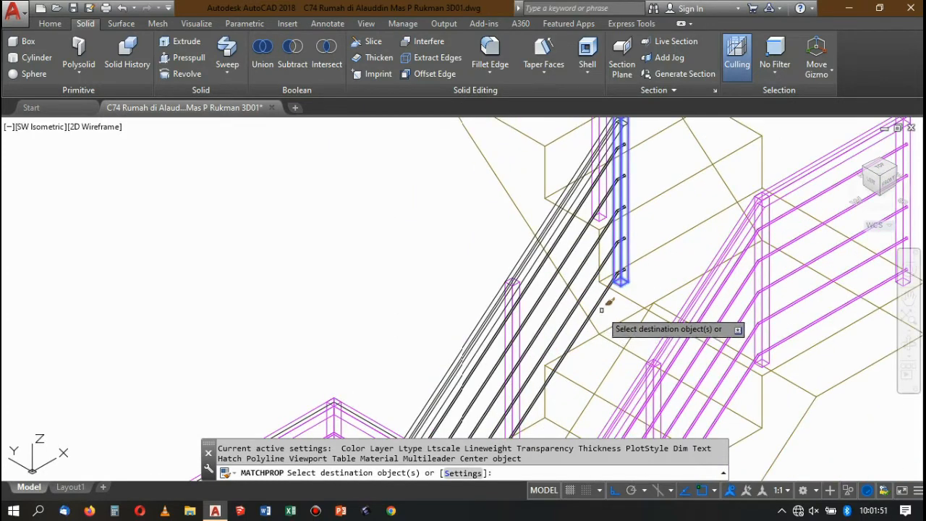
left_click(584, 270)
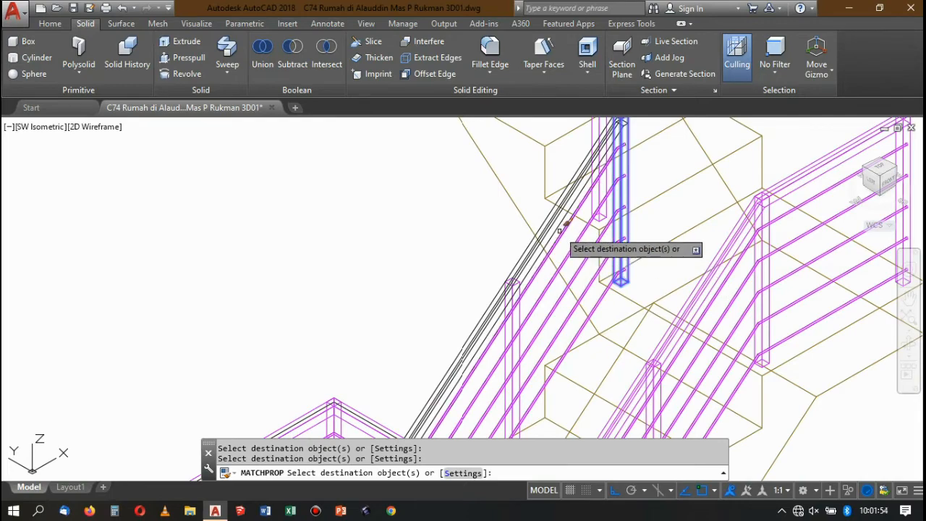
scroll(562, 234, "up", 2)
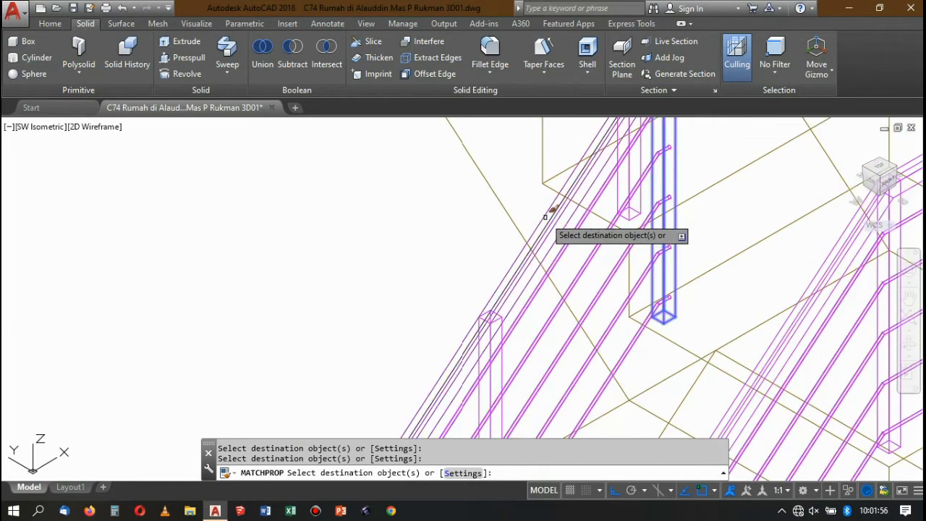
scroll(544, 213, "down", 5)
key("Escape")
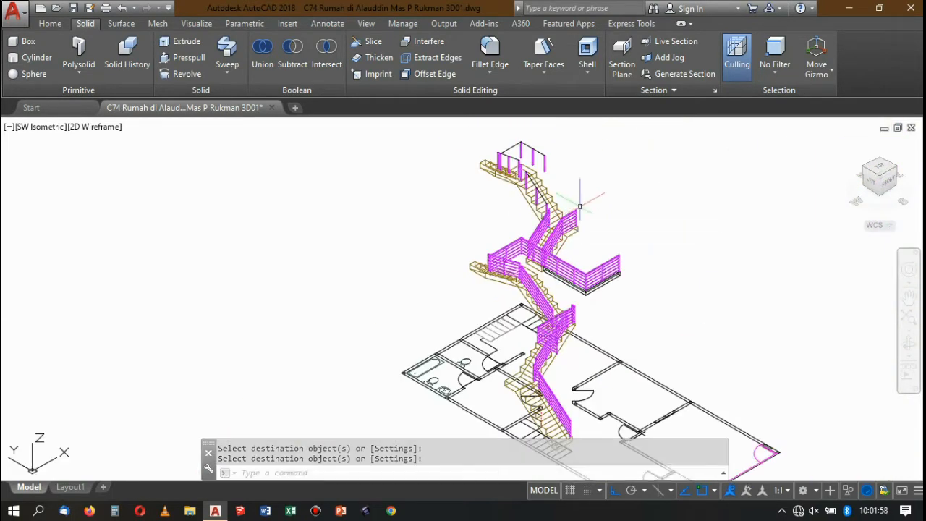
Examine the upper ends of the two neighbouring stair railings, comparing their end posts, handrails and round rails.
scroll(534, 210, "up", 4)
scroll(554, 227, "down", 1)
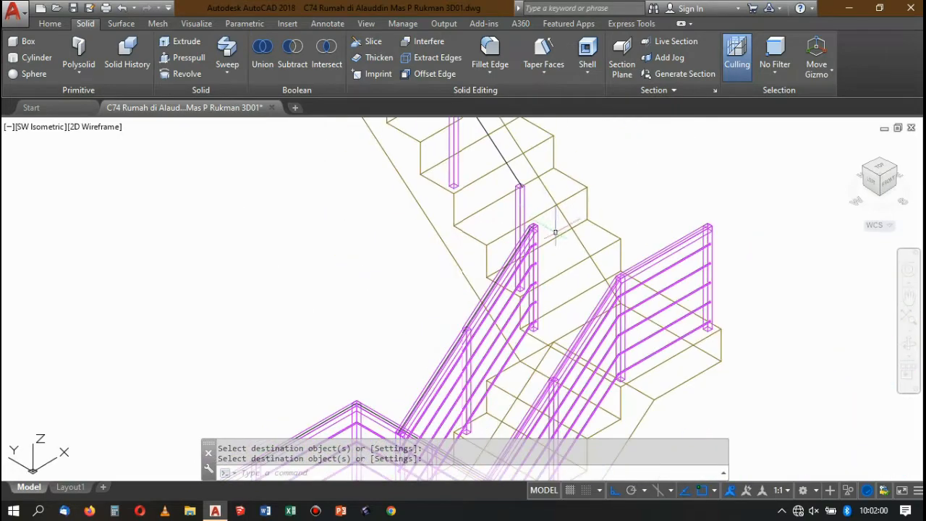
scroll(723, 224, "up", 1)
scroll(723, 224, "up", 5)
scroll(724, 226, "down", 4)
scroll(729, 243, "up", 4)
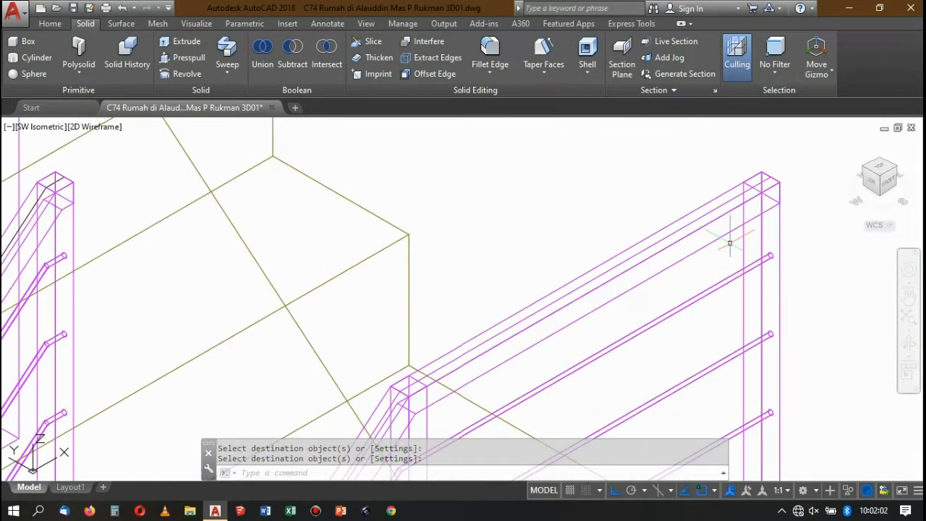
scroll(744, 176, "down", 3)
scroll(748, 182, "up", 4)
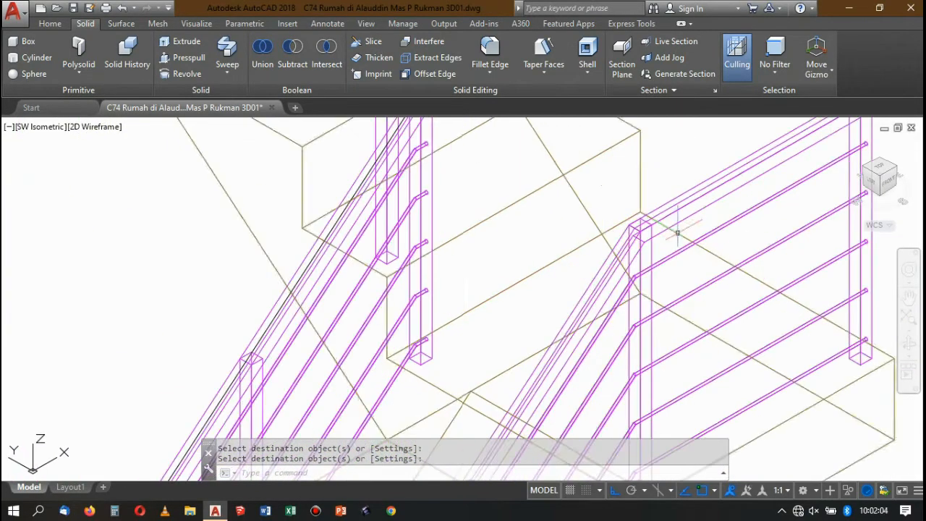
scroll(668, 229, "down", 4)
scroll(620, 212, "up", 3)
scroll(605, 187, "up", 6)
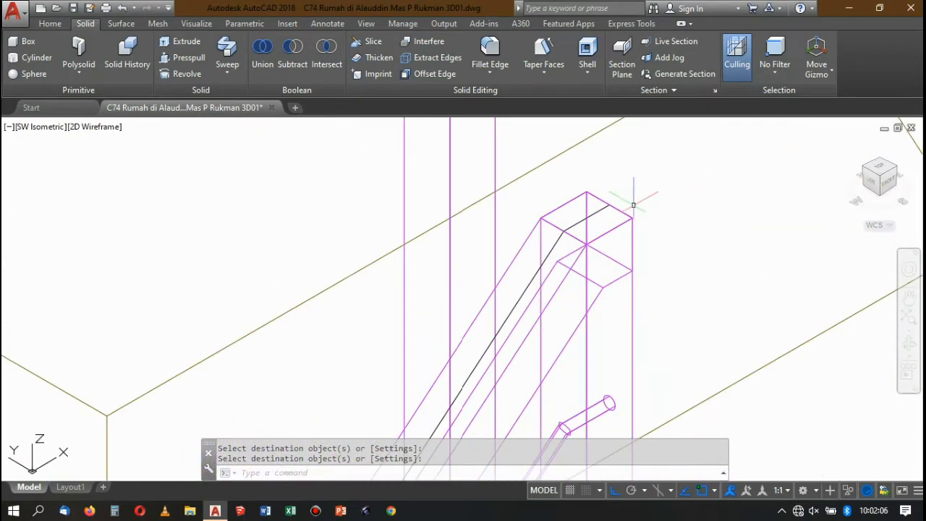
scroll(621, 207, "down", 5)
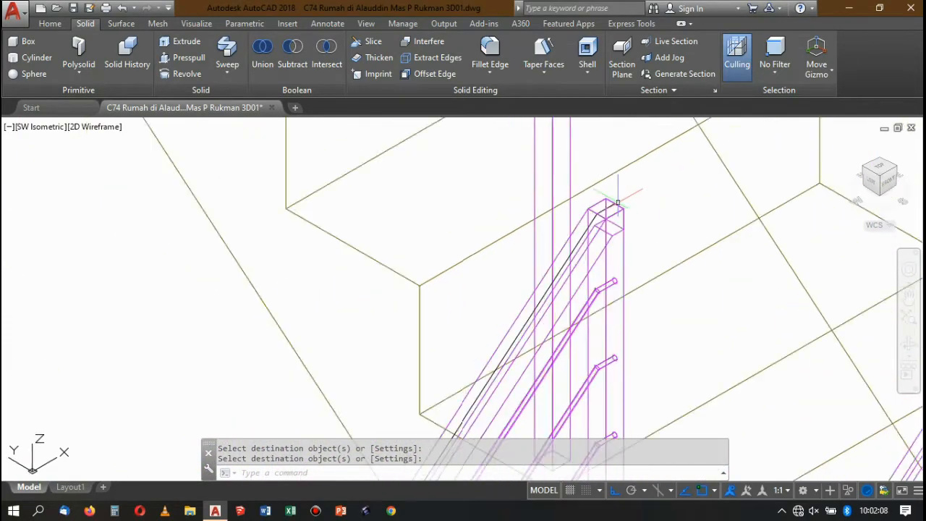
scroll(613, 209, "down", 5)
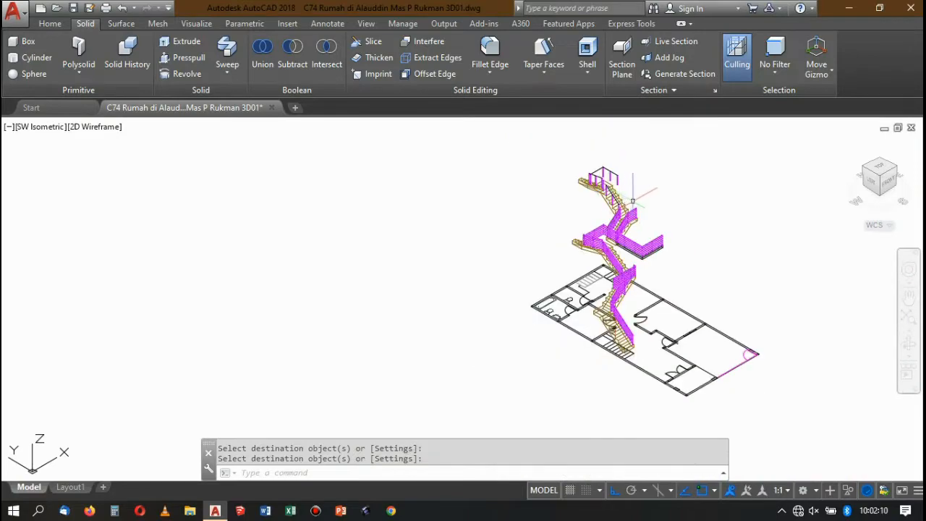
scroll(637, 212, "up", 5)
scroll(654, 245, "down", 5)
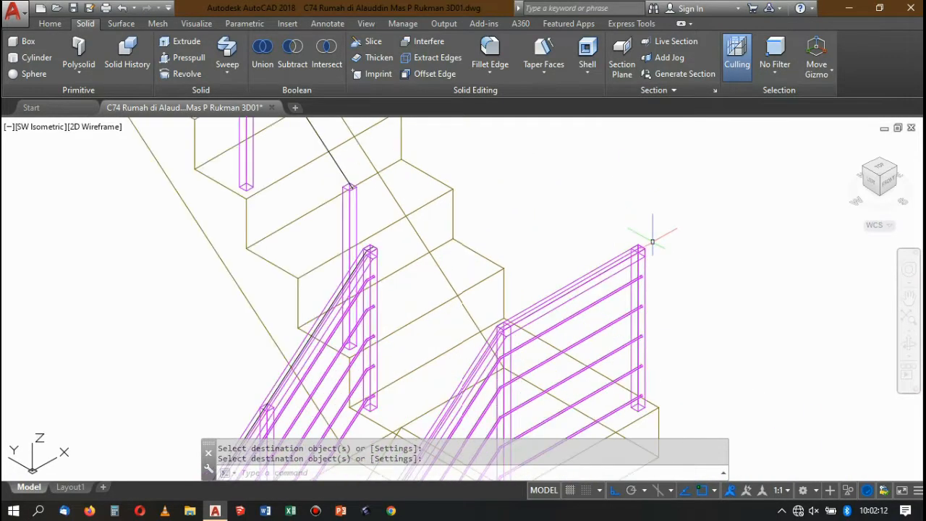
scroll(640, 224, "up", 5)
scroll(623, 244, "up", 2)
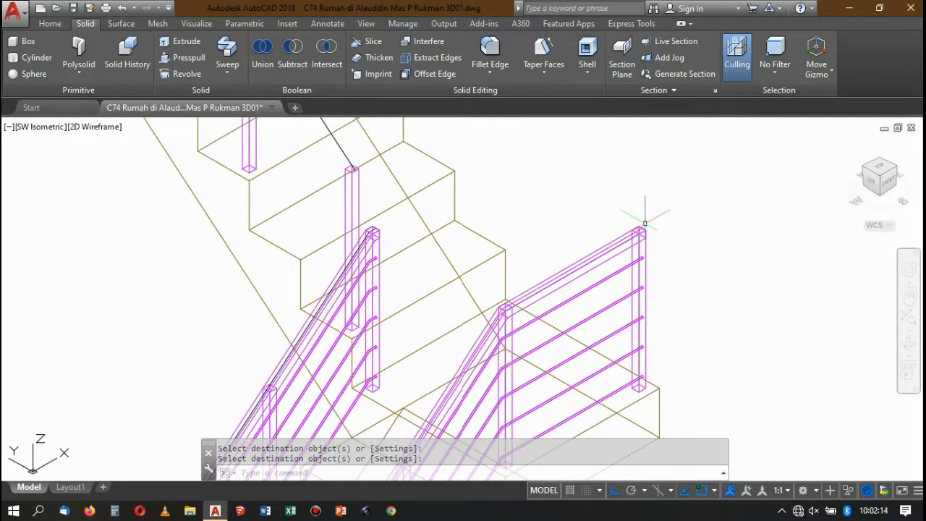
Copy the handrail path line of the plain upper stair flight into the empty space beside the model.
scroll(633, 237, "down", 5)
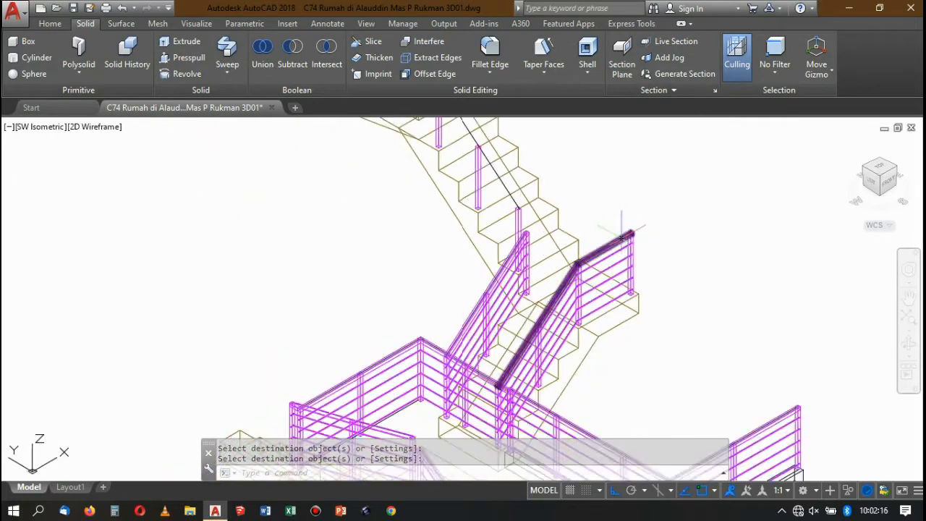
scroll(577, 230, "up", 6)
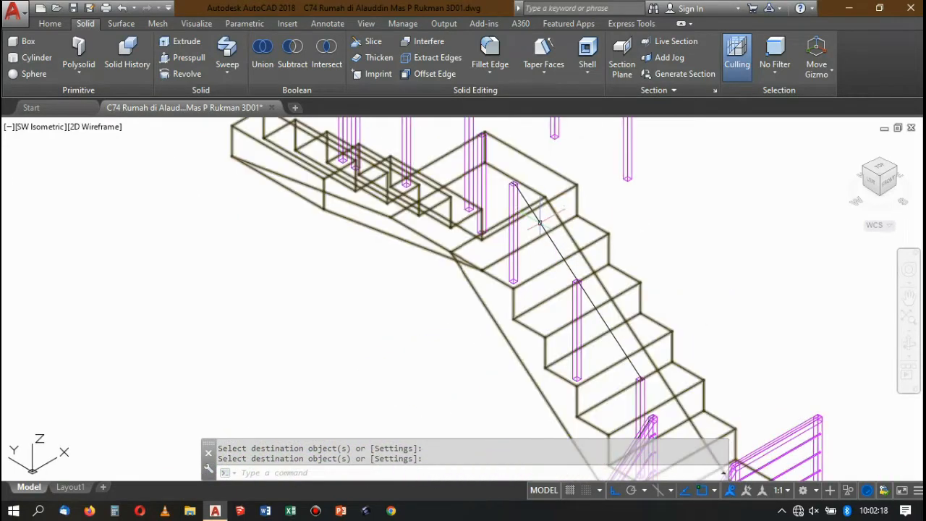
scroll(551, 238, "down", 4)
scroll(566, 202, "up", 2)
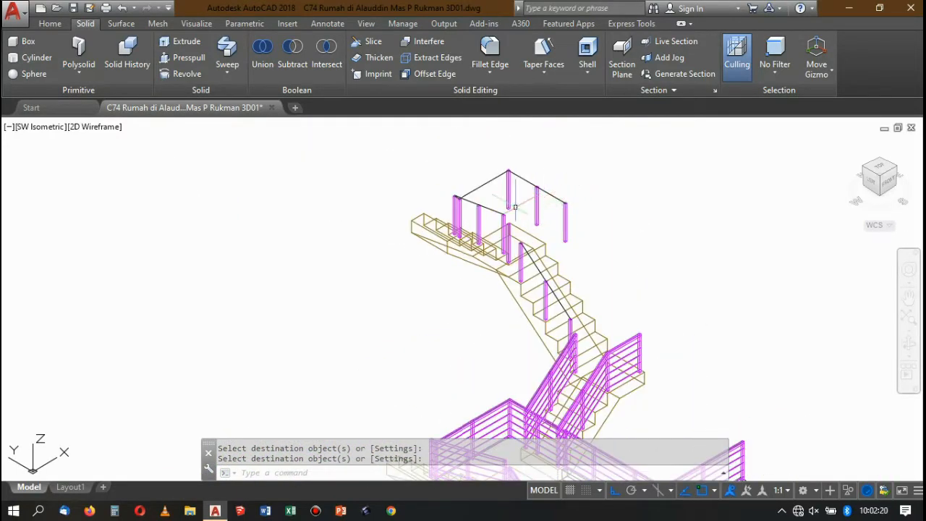
scroll(556, 254, "up", 2)
scroll(530, 258, "down", 8)
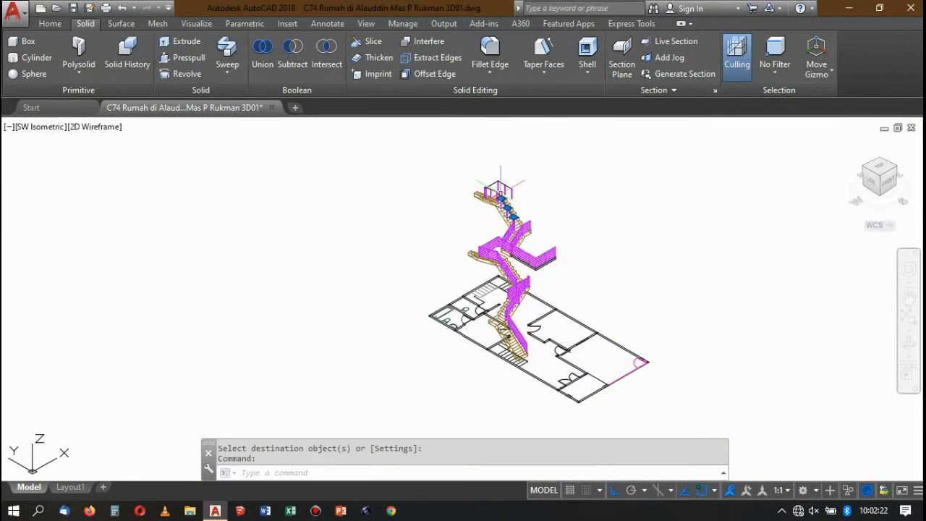
scroll(555, 196, "up", 5)
scroll(534, 181, "down", 1)
scroll(461, 229, "down", 1)
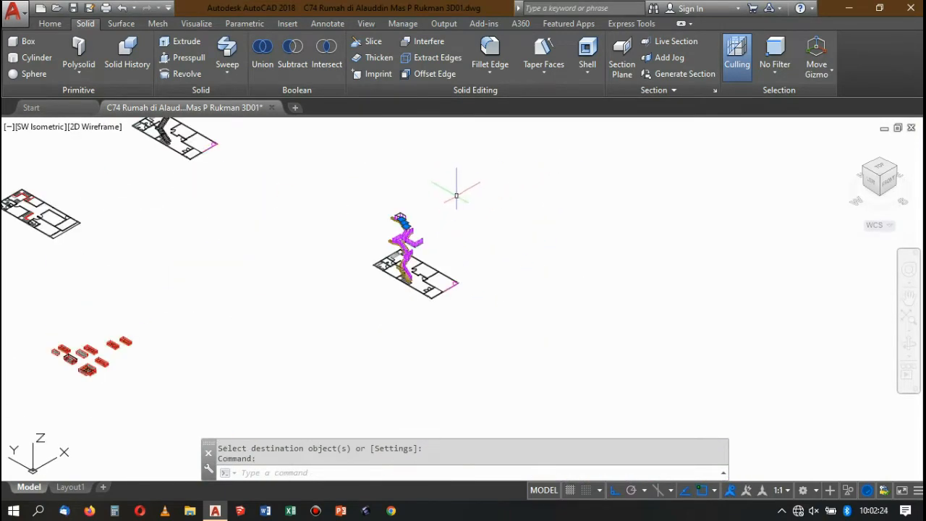
key("Return")
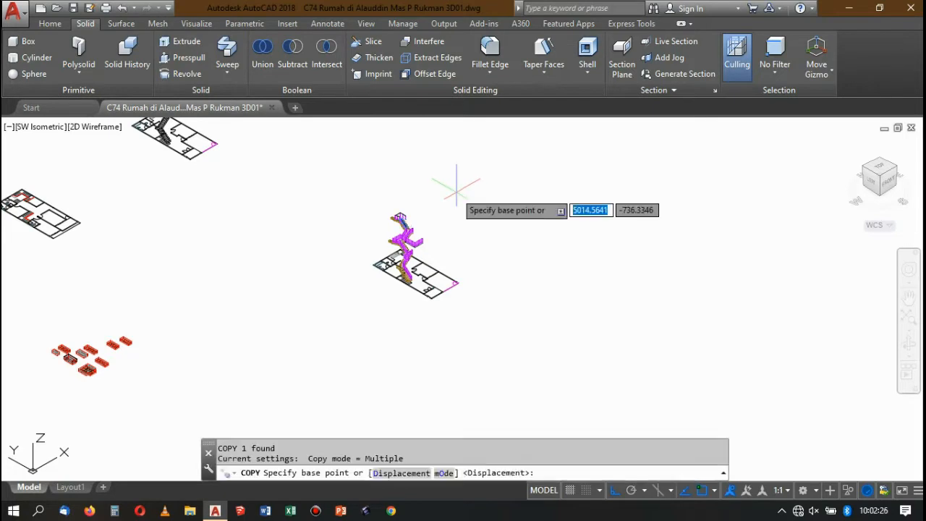
scroll(448, 199, "up", 3)
left_click(457, 210)
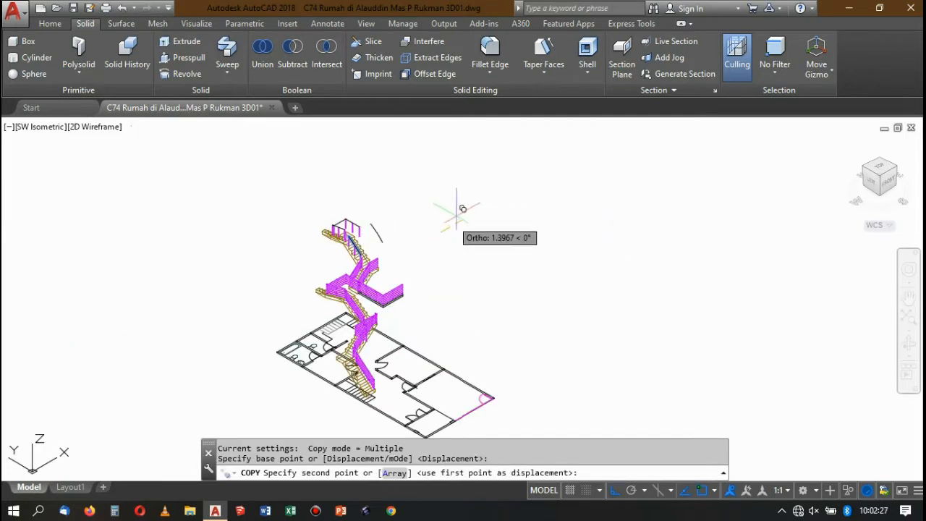
left_click(515, 180)
key("Return")
Copy the isolated path line once more, parallel to itself along the X direction.
scroll(432, 204, "up", 3)
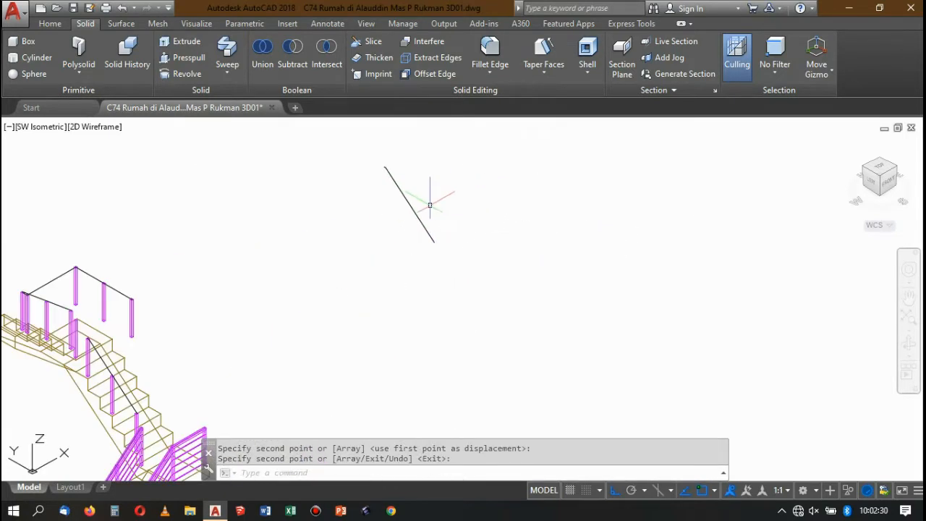
left_click(407, 192)
key("Return")
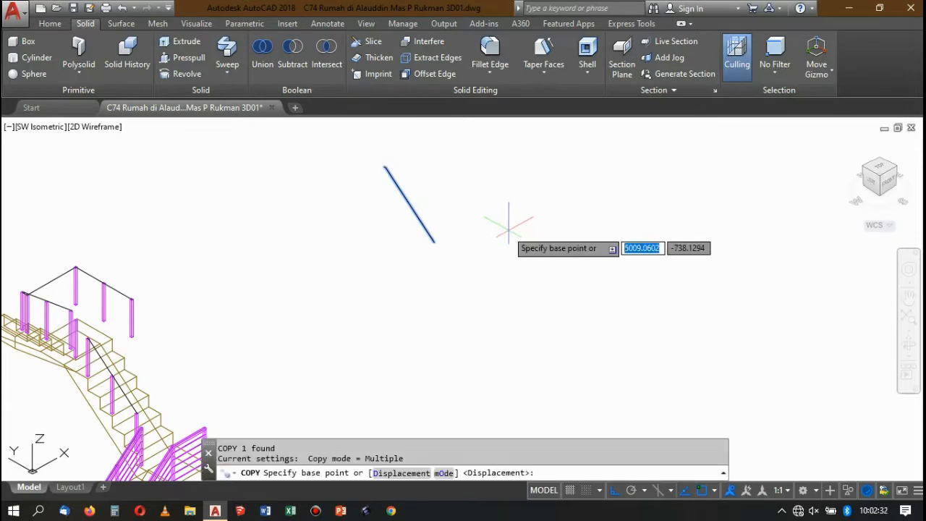
left_click(501, 215)
left_click(543, 202)
Set the UCS with the ZAxis option, its origin at the first path's lower end and Z running up along the path.
type("u")
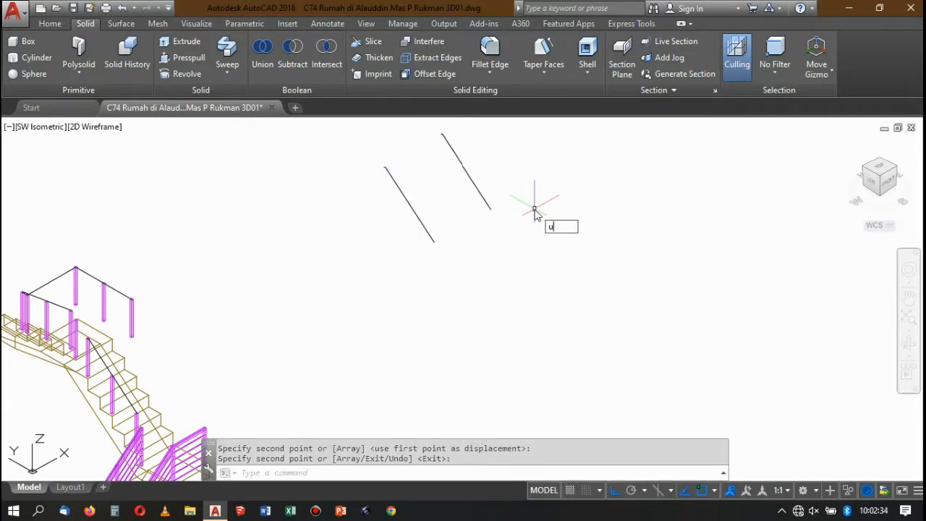
type("cs")
key("Return")
type("za")
key("Return")
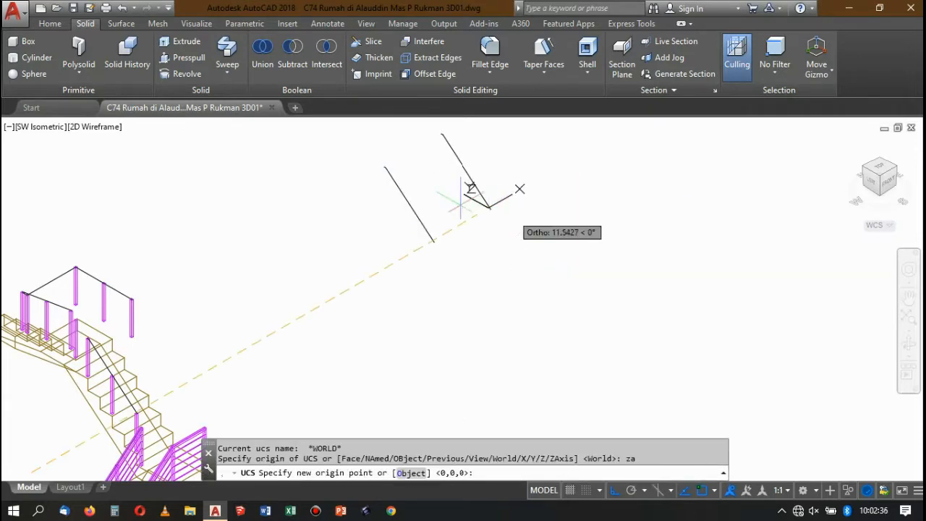
scroll(441, 210, "up", 2)
left_click(429, 261)
scroll(354, 135, "up", 5)
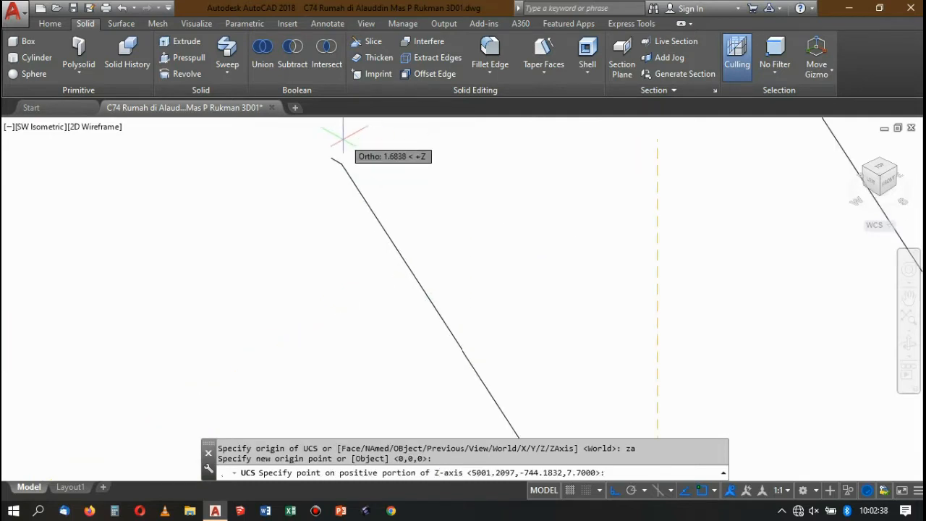
left_click(338, 158)
scroll(424, 180, "down", 4)
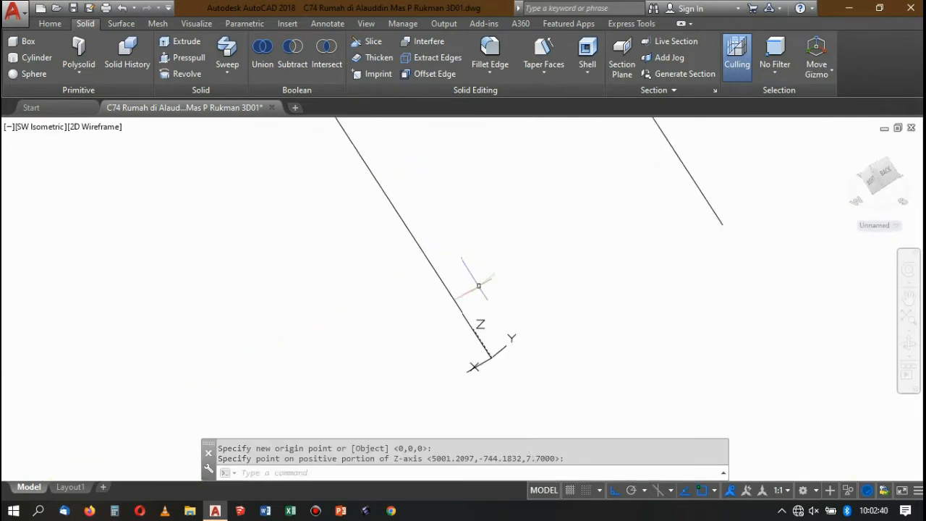
Draw a 0.04 by 0.04 rectangle starting at the lower end of the first path.
scroll(499, 354, "up", 3)
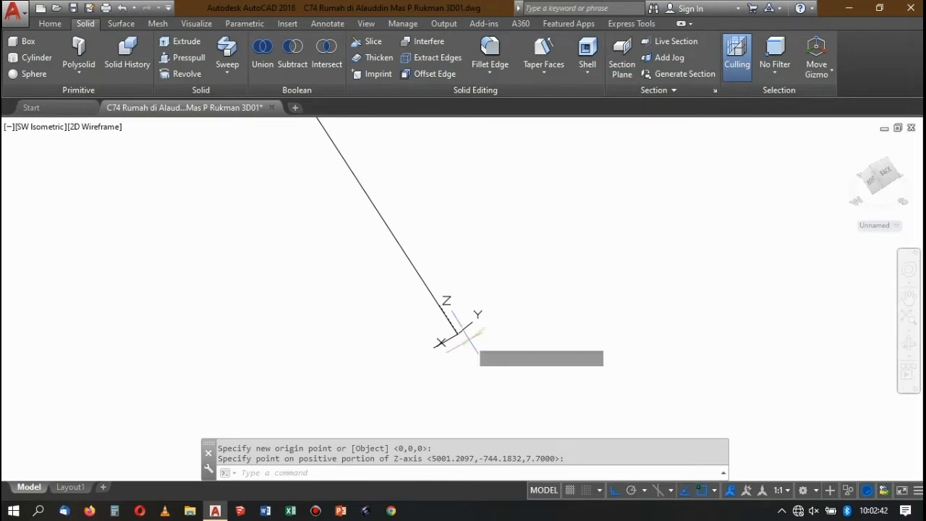
type("rec")
key("Return")
left_click(456, 333)
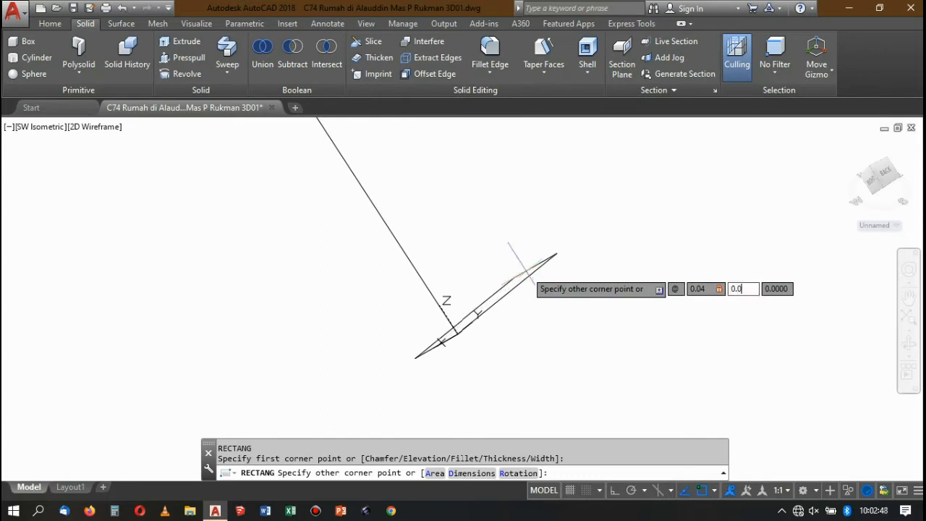
key("Return")
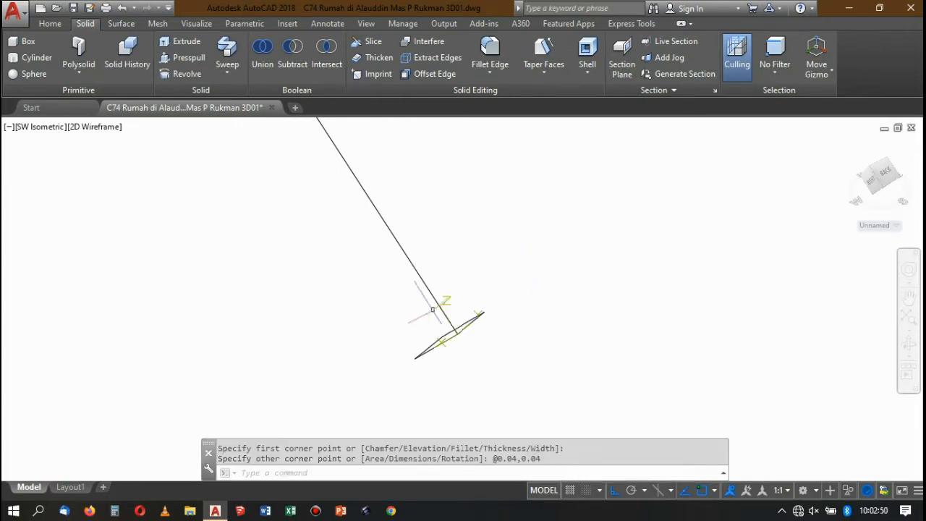
Move the square profile by the midpoint of its upper edge onto the lower end of the path.
scroll(432, 310, "up", 6)
left_click(484, 218)
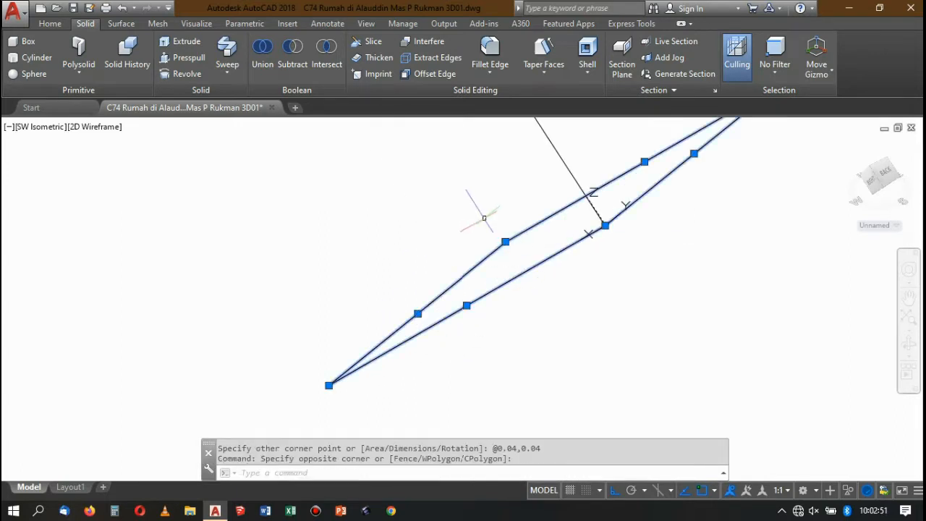
key("Return")
left_click(644, 163)
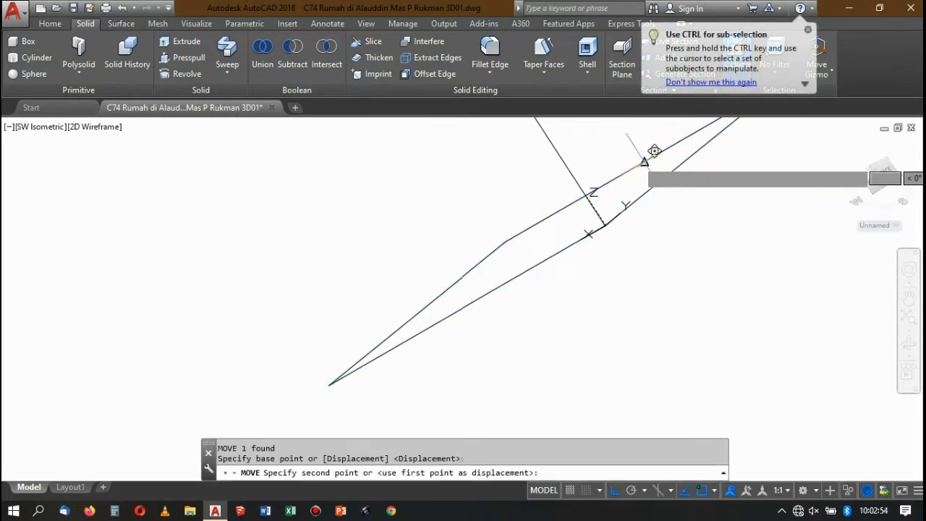
left_click(606, 225)
scroll(605, 225, "down", 5)
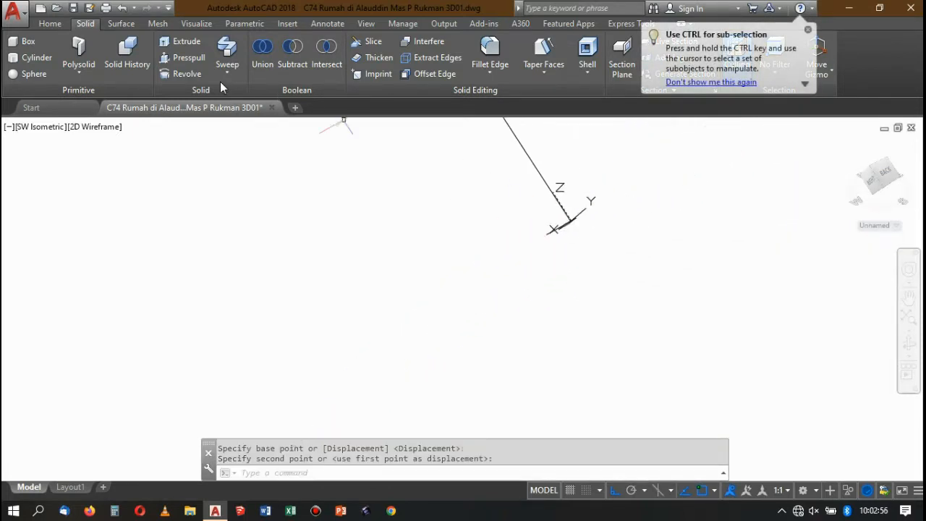
Sweep the square profile along the first path line into a solid handrail.
left_click(218, 49)
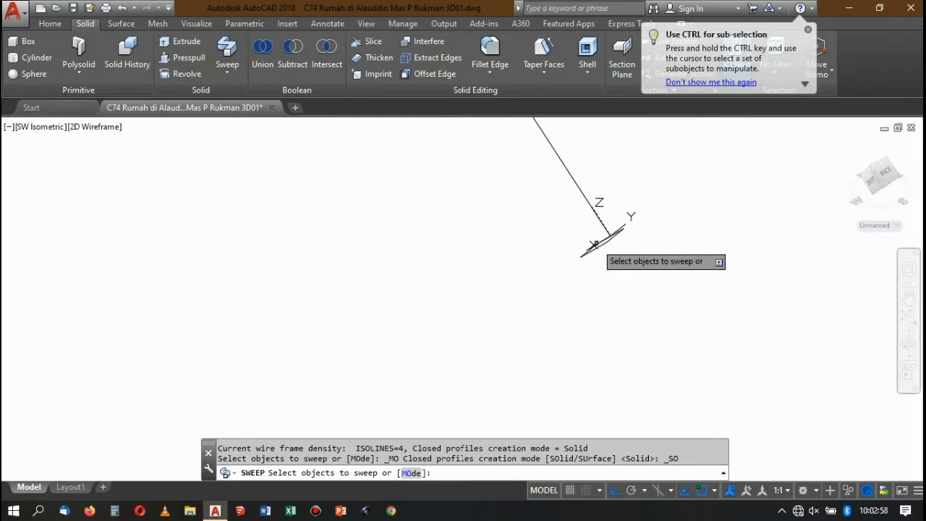
left_click(598, 246)
key("Return")
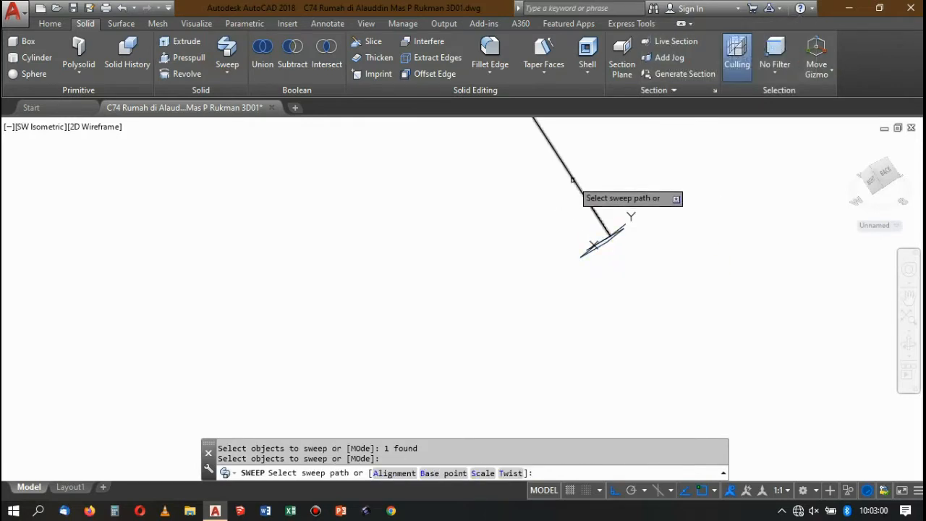
left_click(572, 180)
scroll(498, 233, "down", 10)
scroll(554, 208, "up", 6)
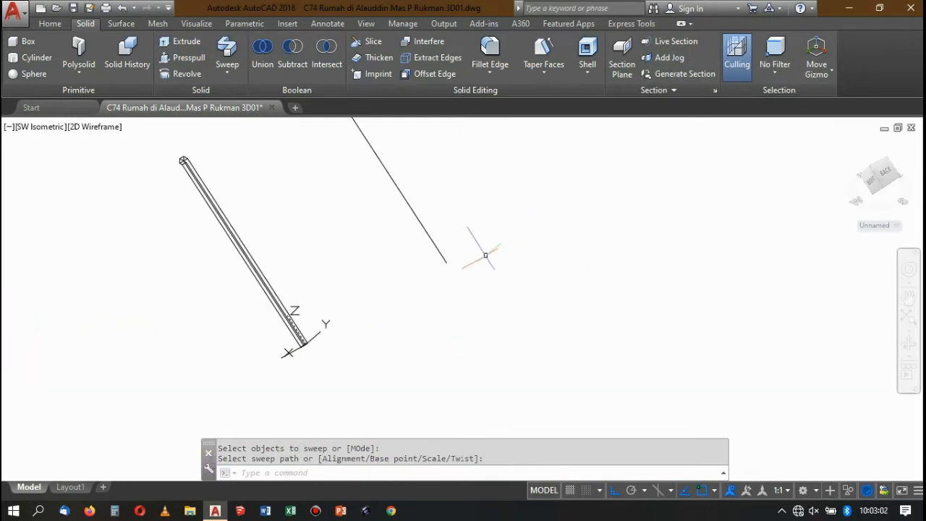
Draw a circle with radius 0.005 centred on the lower end of the second path line.
scroll(486, 255, "up", 2)
type("c")
key("Return")
left_click(423, 266)
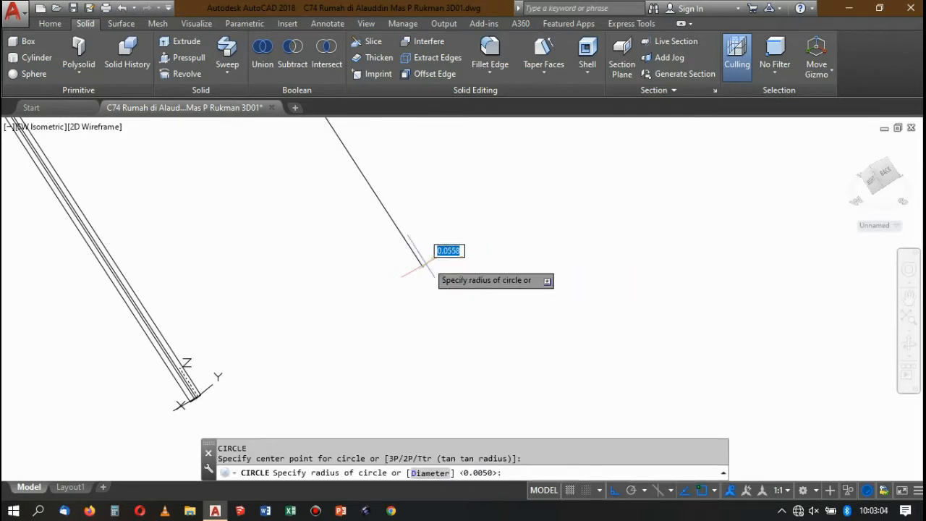
scroll(449, 256, "up", 3)
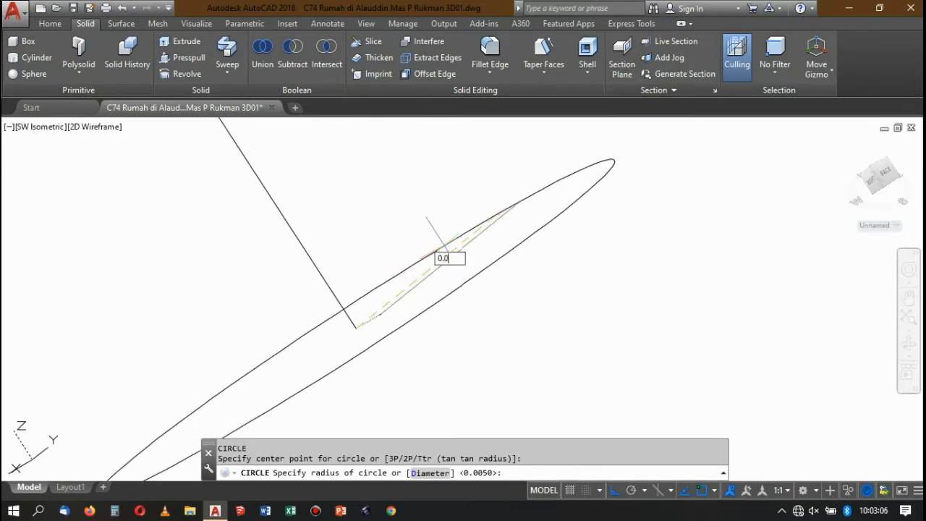
type("0.005")
key("Return")
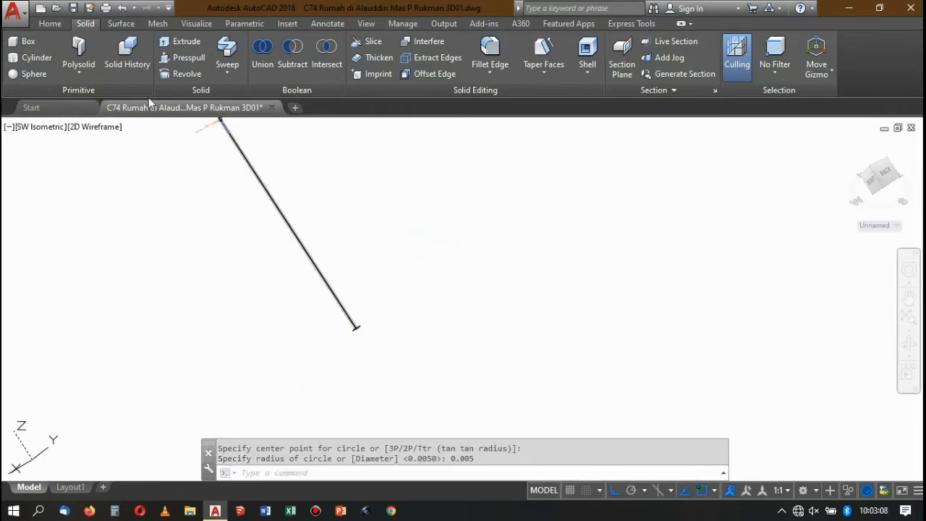
Sweep the circle along the second path line into a solid round rail.
left_click(227, 49)
scroll(362, 327, "down", 3)
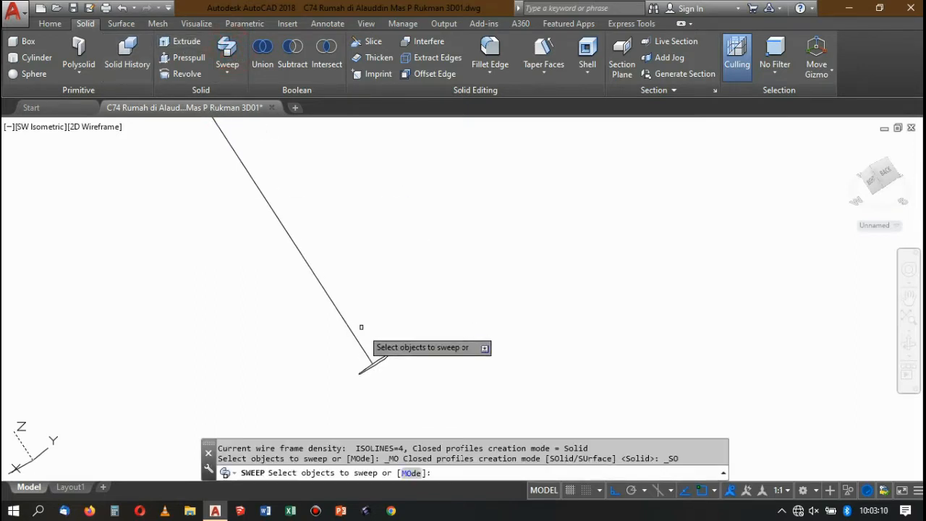
left_click(387, 366)
key("Return")
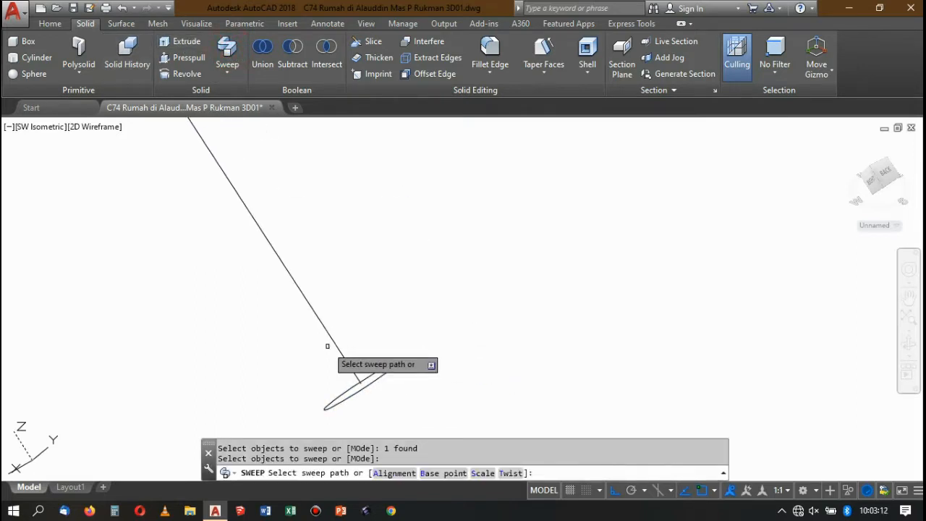
left_click(340, 352)
scroll(434, 300, "down", 2)
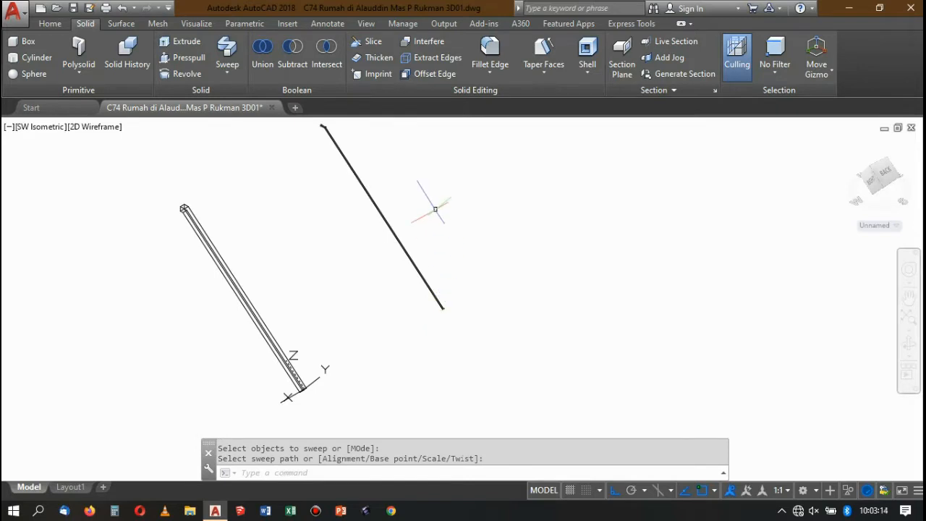
Move the round rail by the centre of its lower end onto the UCS origin at the square handrail's lower end.
scroll(434, 210, "down", 5)
scroll(433, 224, "up", 3)
scroll(484, 197, "up", 2)
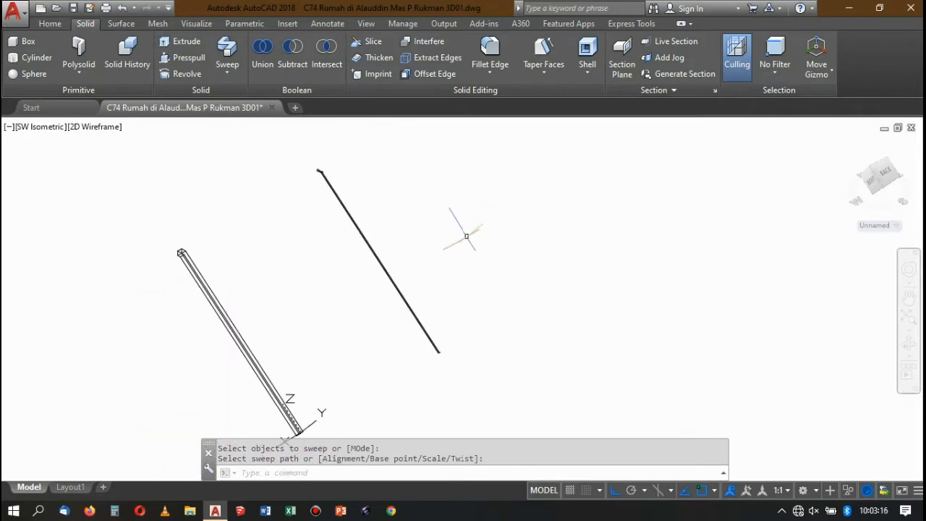
scroll(452, 363, "up", 6)
left_click(439, 360)
left_click(333, 251)
scroll(413, 335, "up", 2)
scroll(384, 301, "up", 5)
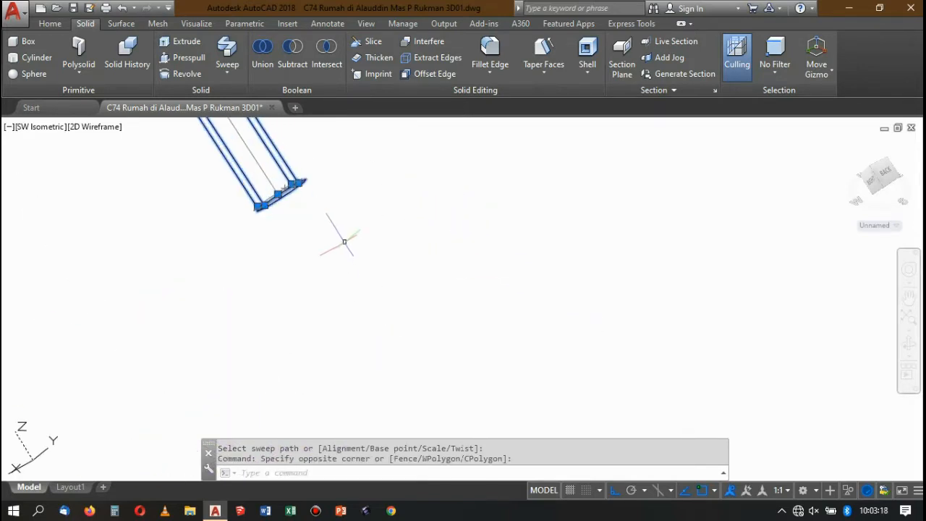
key("Return")
scroll(290, 209, "up", 2)
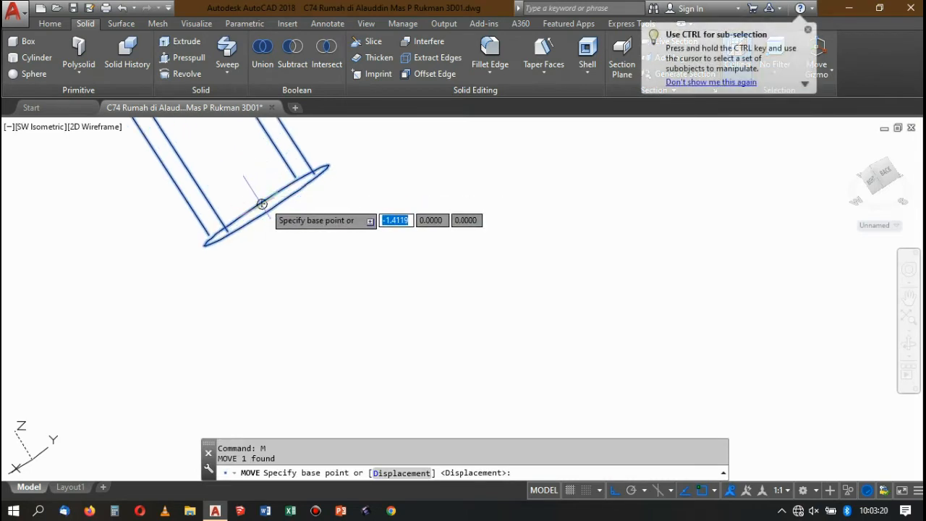
left_click(287, 185)
scroll(381, 157, "down", 10)
scroll(292, 200, "up", 6)
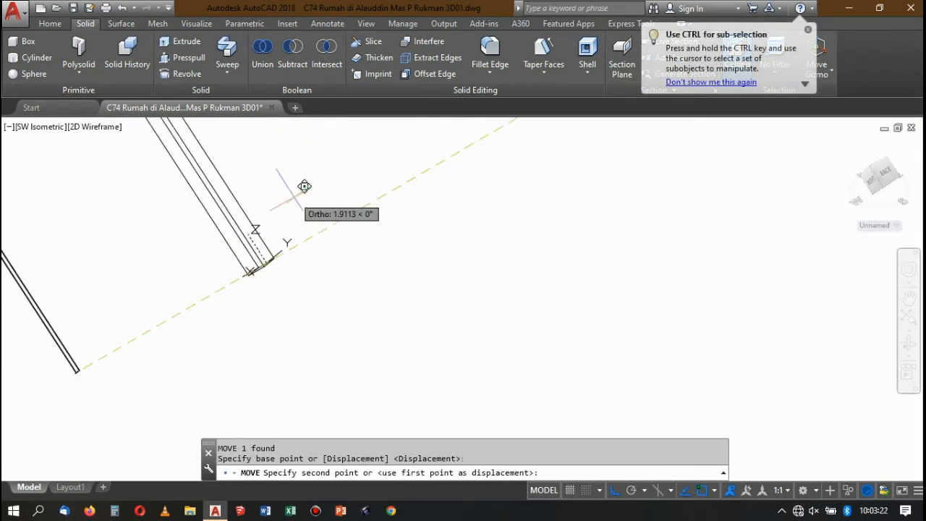
scroll(331, 258, "up", 4)
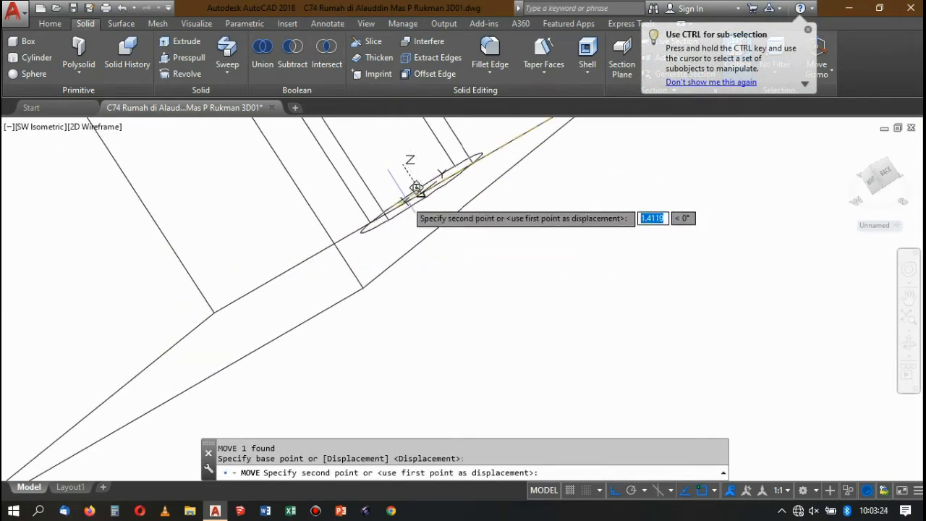
left_click(409, 190)
scroll(402, 200, "down", 6)
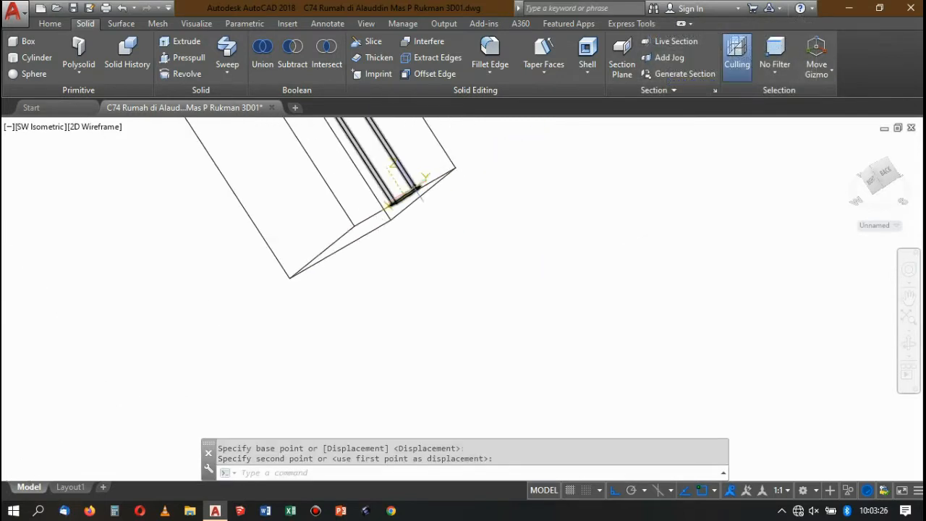
Move the square handrail and round rail together from the centre of their lower end onto the top of the upper flight's lowest post.
scroll(414, 190, "up", 6)
left_click(511, 249)
left_click(400, 183)
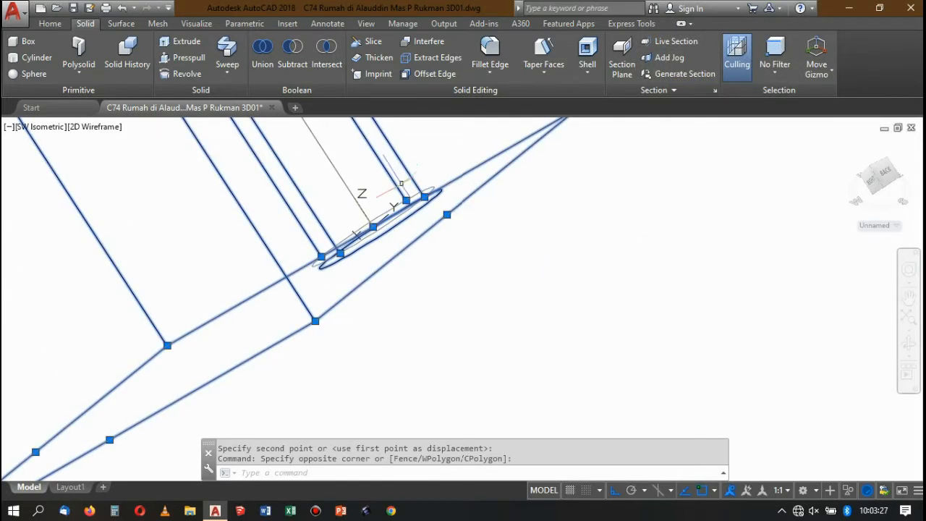
key("Return")
scroll(377, 210, "up", 4)
left_click(364, 252)
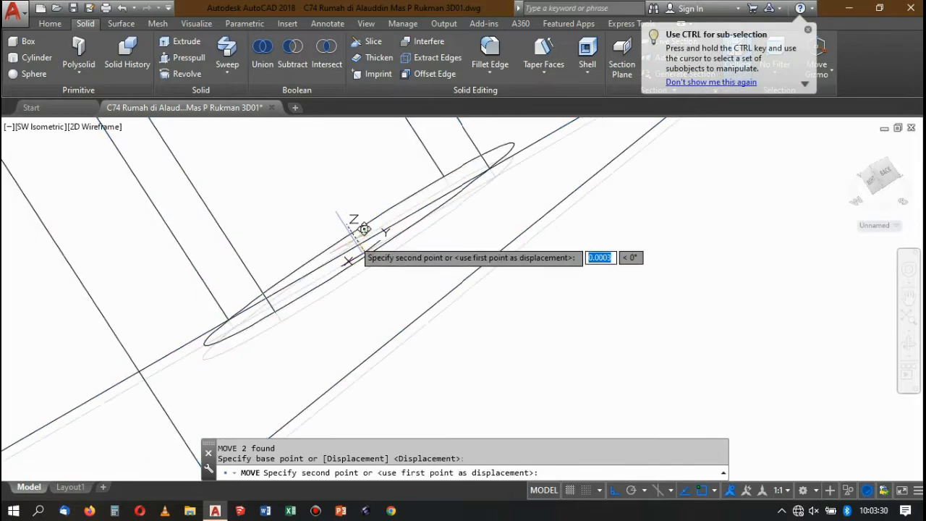
scroll(364, 229, "down", 8)
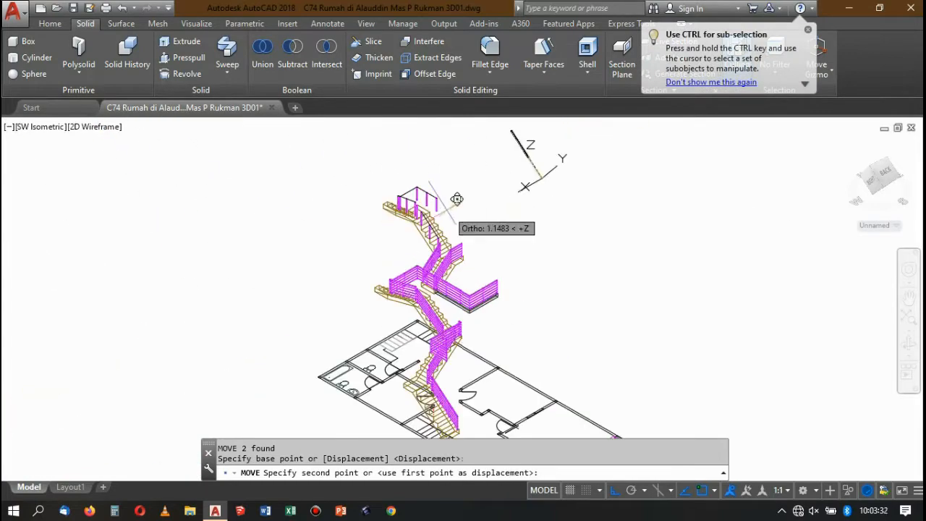
scroll(457, 196, "up", 5)
scroll(454, 181, "down", 3)
scroll(449, 210, "up", 6)
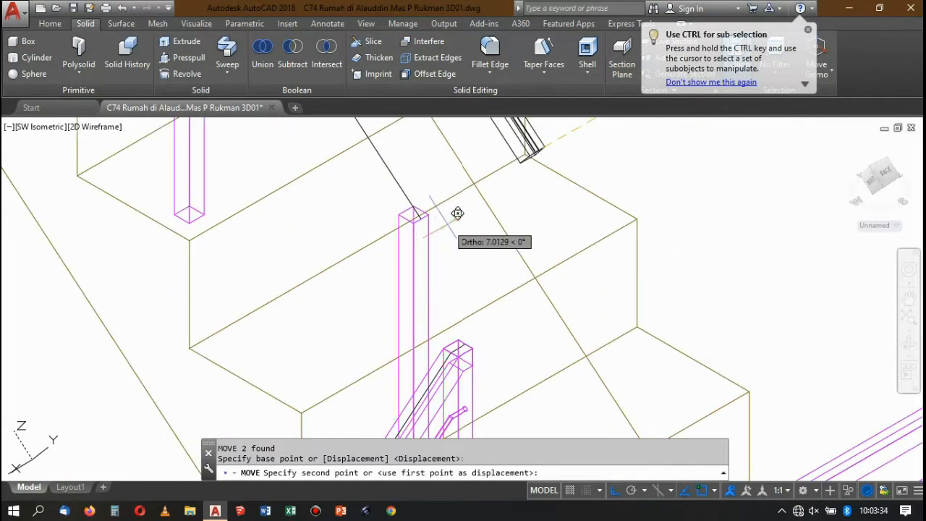
scroll(424, 220, "up", 5)
left_click(509, 182)
scroll(387, 251, "down", 5)
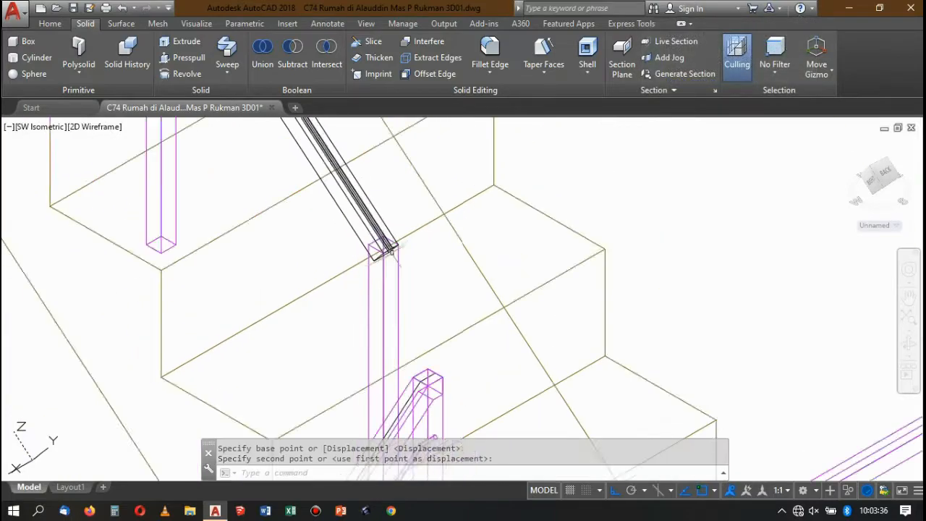
scroll(391, 248, "down", 6)
scroll(376, 242, "up", 4)
scroll(367, 240, "down", 2)
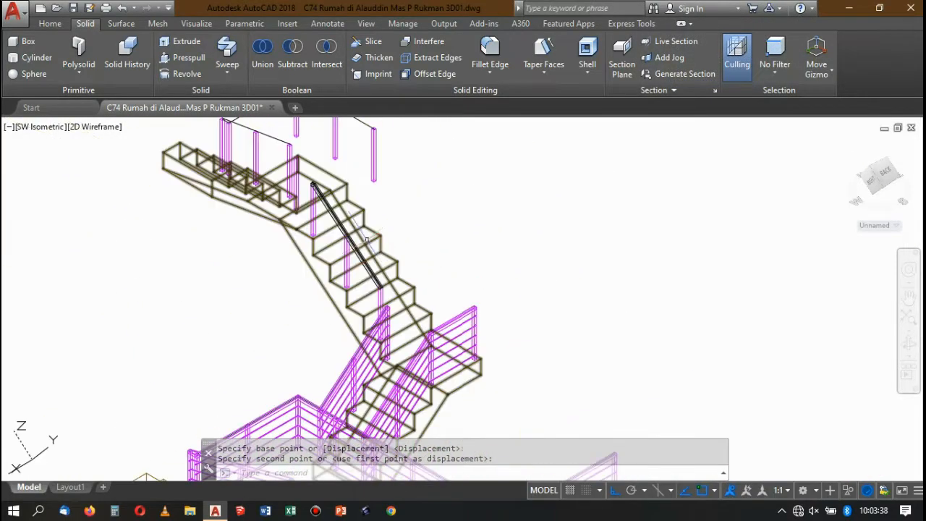
scroll(367, 240, "up", 8)
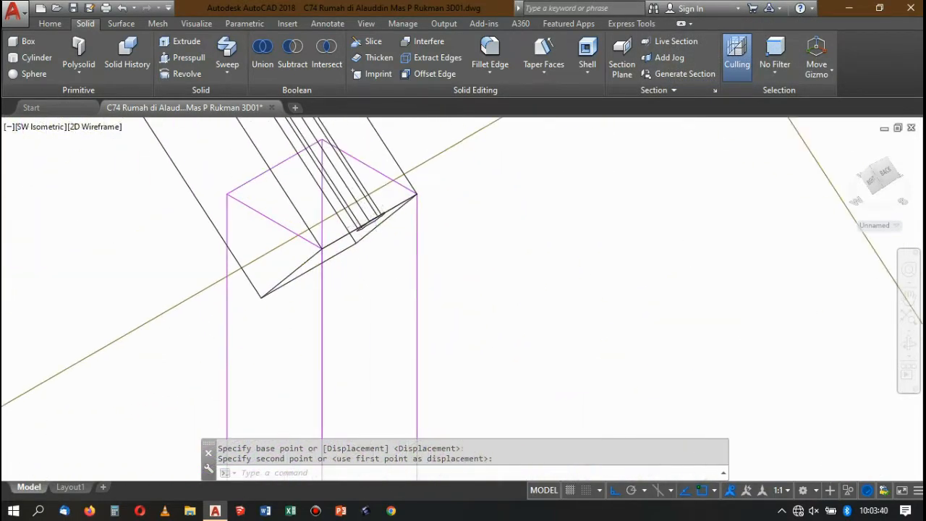
scroll(371, 216, "up", 3)
left_click(372, 199)
scroll(343, 225, "down", 10)
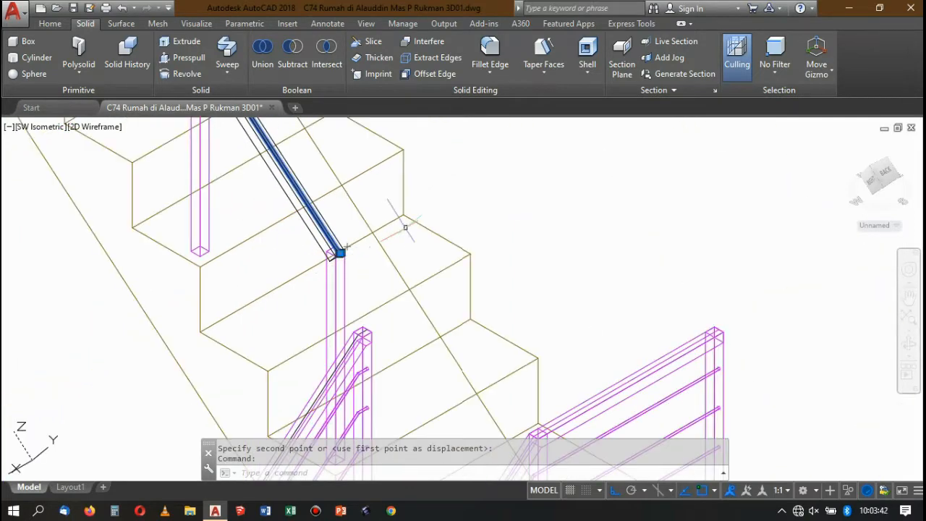
scroll(478, 231, "down", 5)
key("Return")
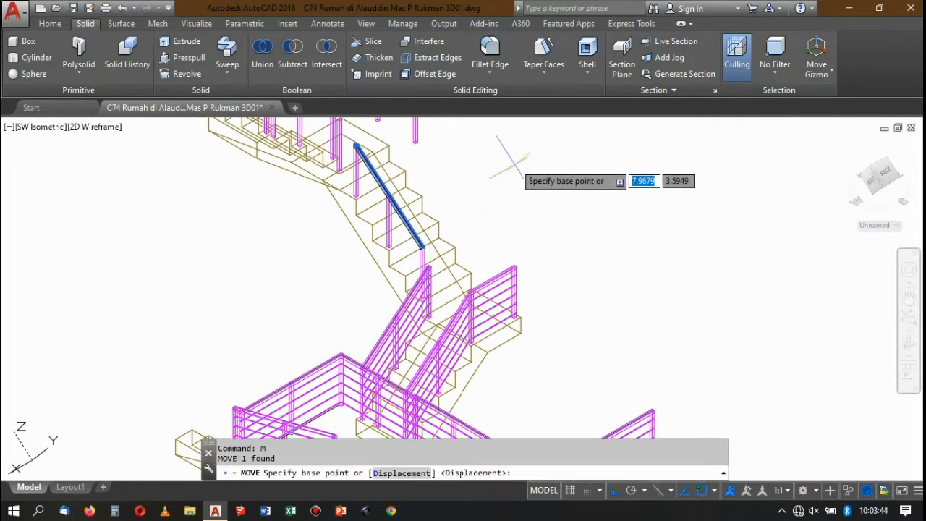
left_click(514, 182)
key("Escape")
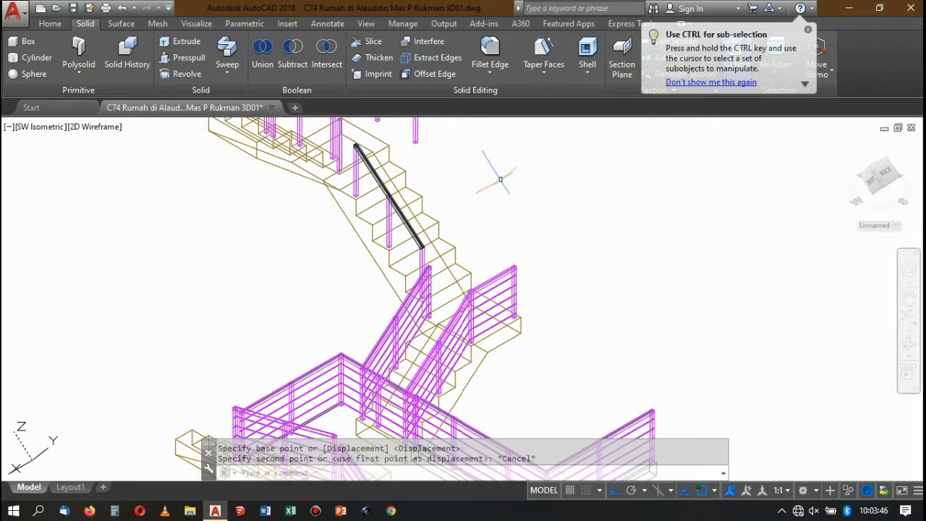
Reset the UCS to World.
type("ucs")
key("Return")
type("w")
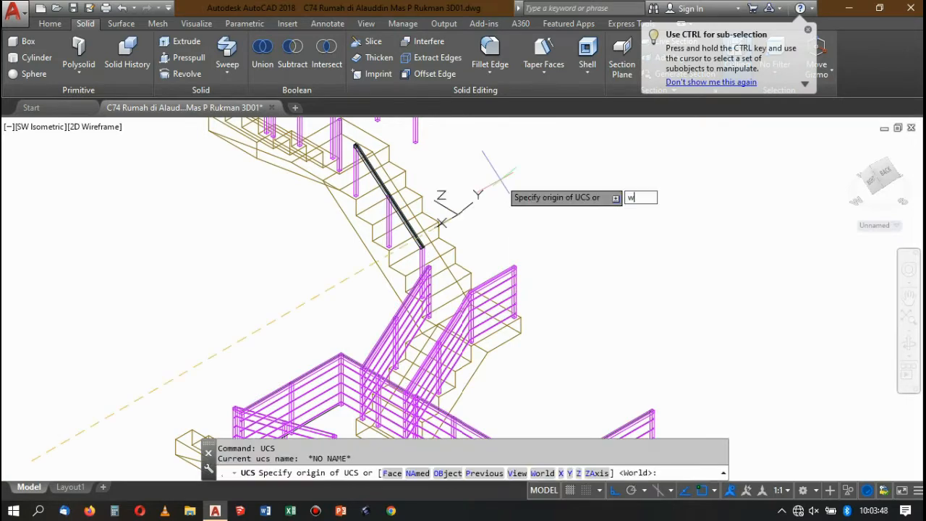
key("Return")
Move the round rail 0.15 straight down along Z below the square handrail.
scroll(413, 228, "up", 8)
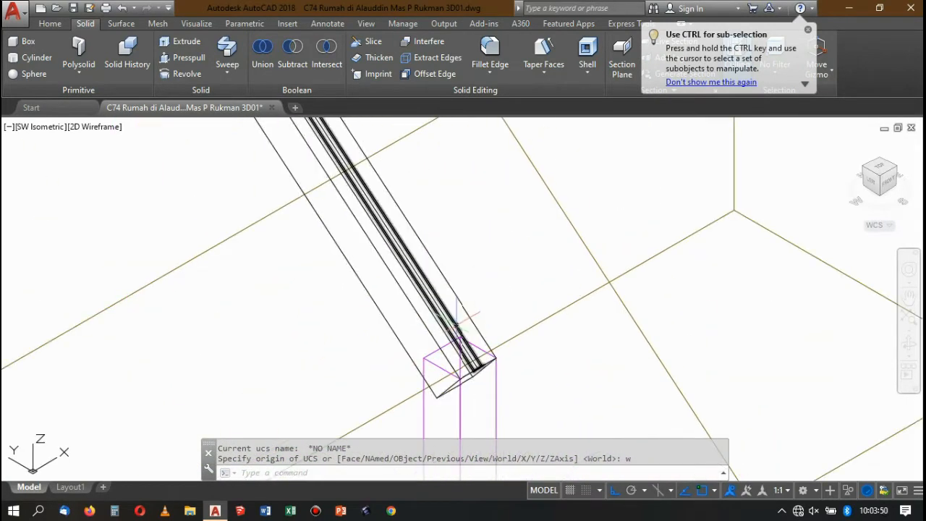
key("Escape")
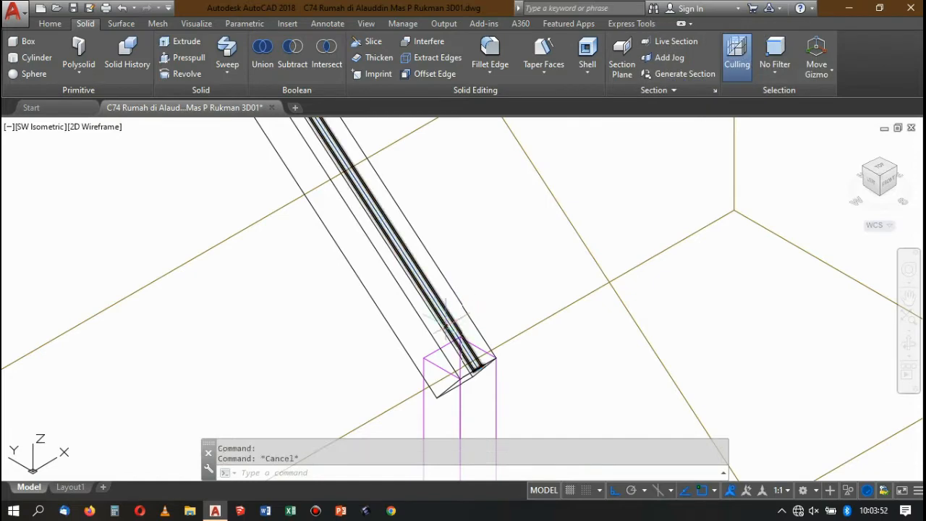
scroll(463, 341, "up", 2)
left_click(463, 341)
scroll(474, 311, "down", 4)
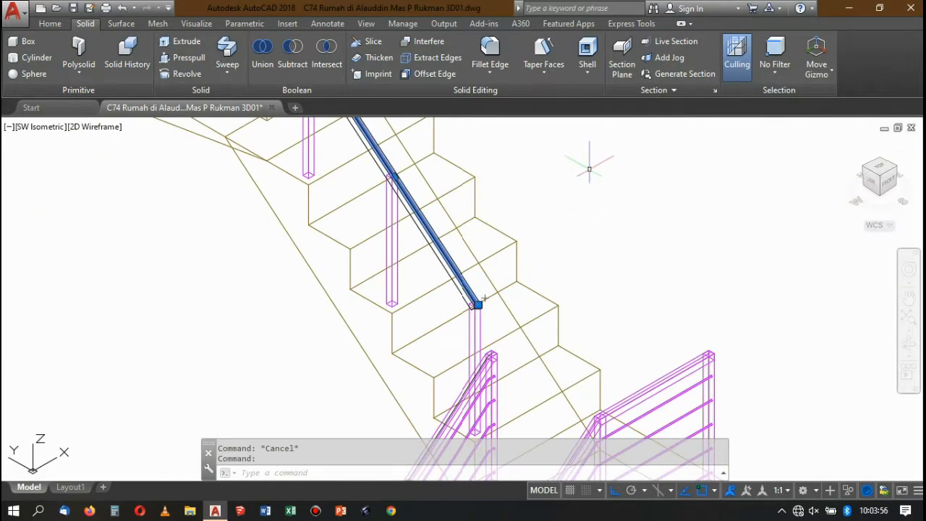
key("Return")
left_click(589, 181)
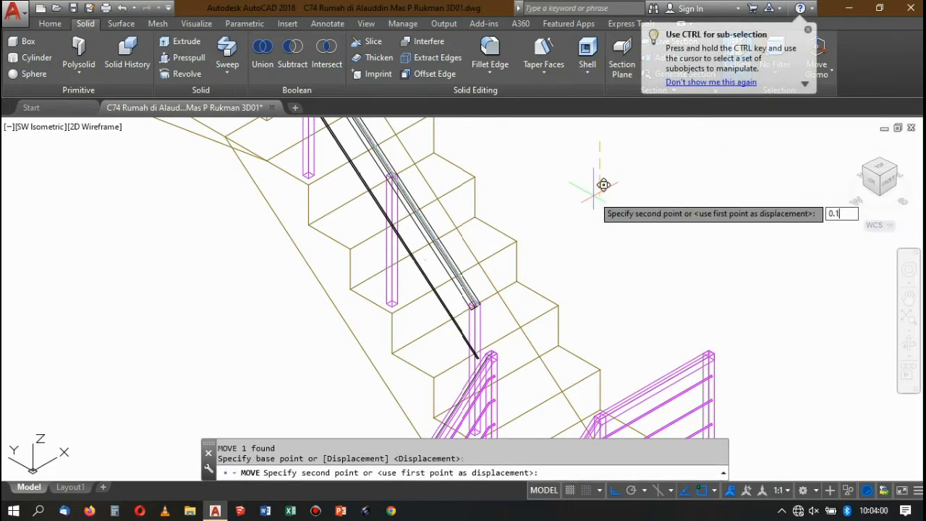
key("Return")
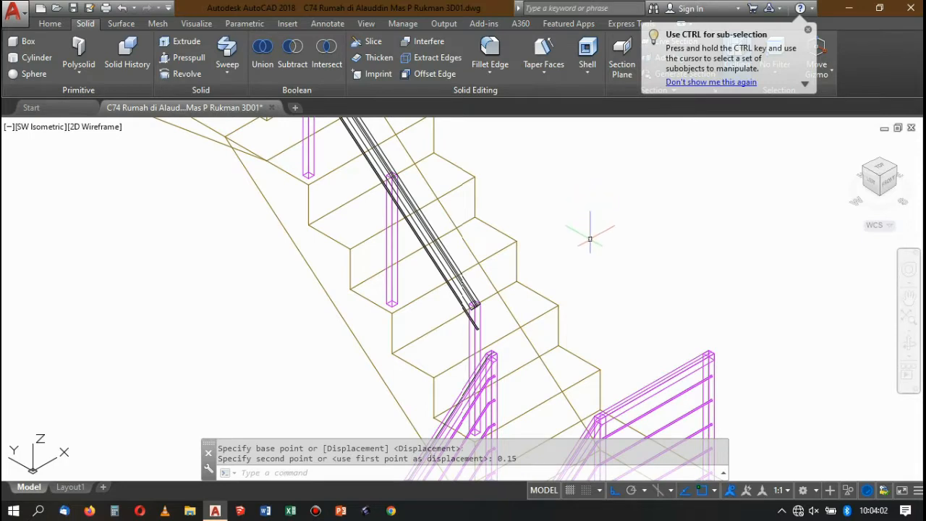
Copy the round rail straight down along Z at distances of 0.15, 0.3, 0.45 and 0.6.
scroll(487, 337, "up", 4)
left_click(460, 300)
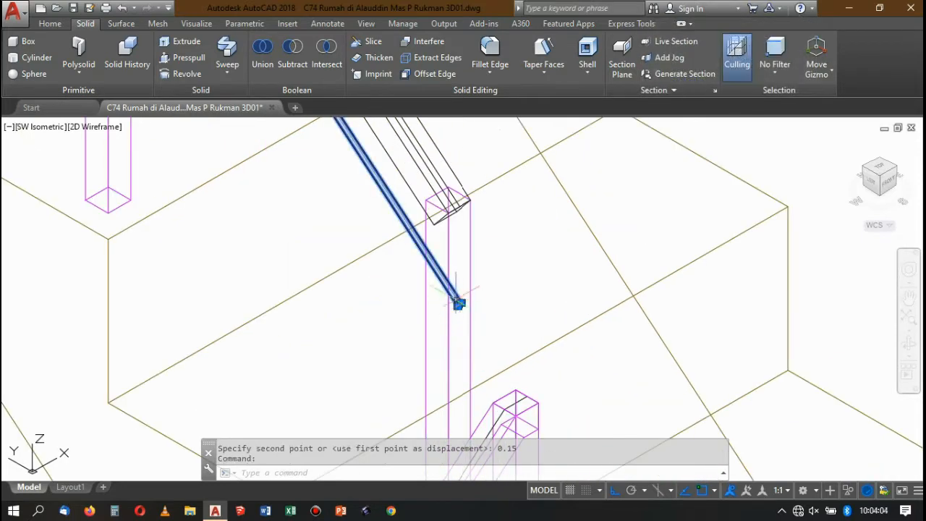
scroll(463, 300, "down", 4)
key("Return")
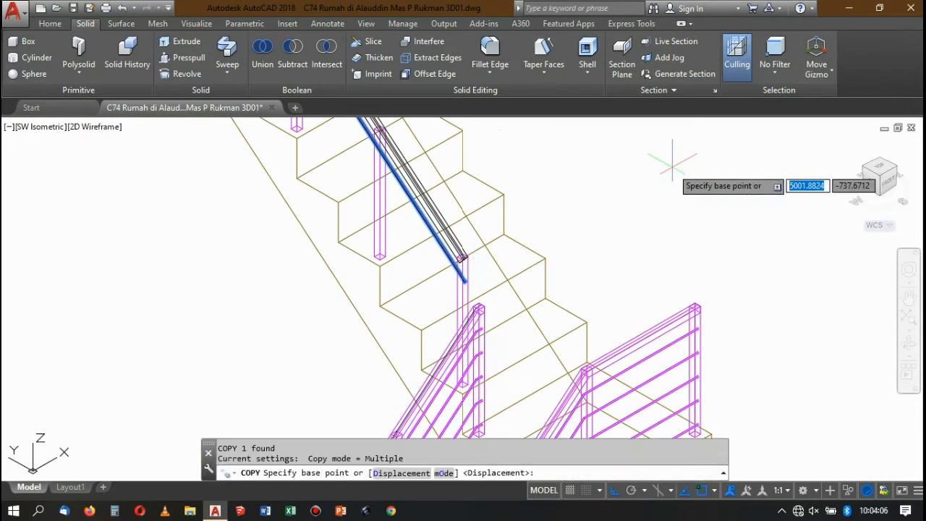
left_click(665, 182)
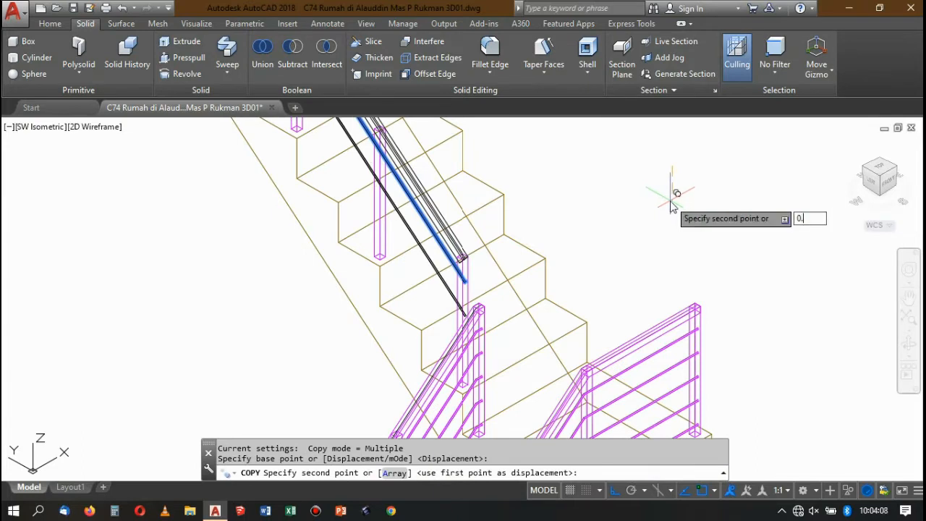
key("Return")
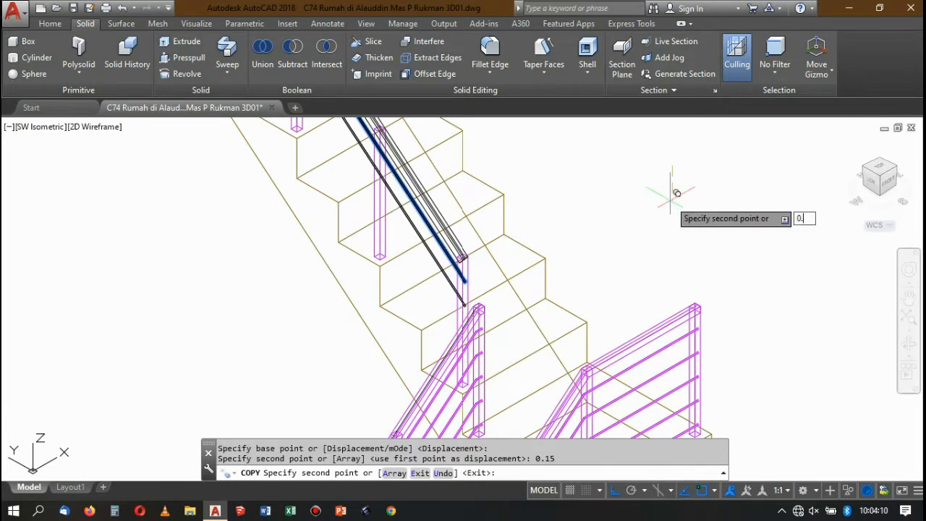
type("0.3")
key("Return")
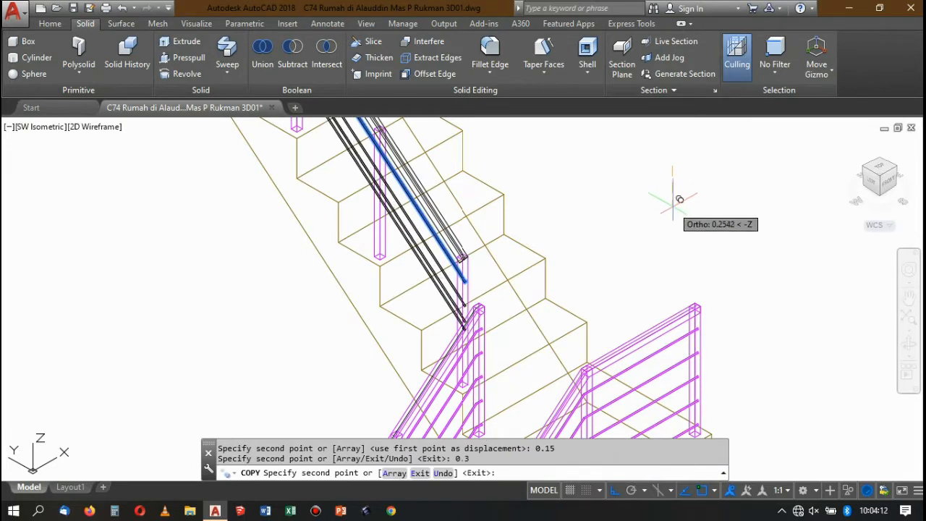
type("0.4")
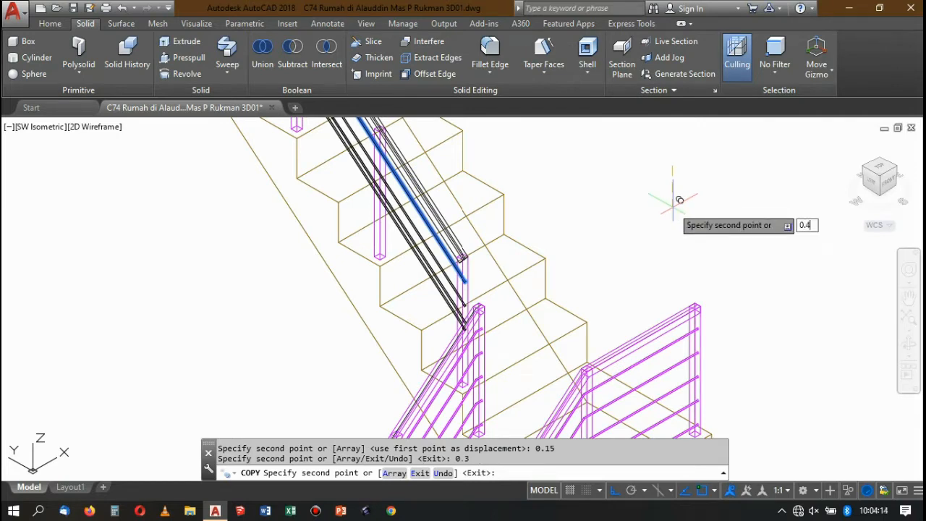
type("5")
key("Return")
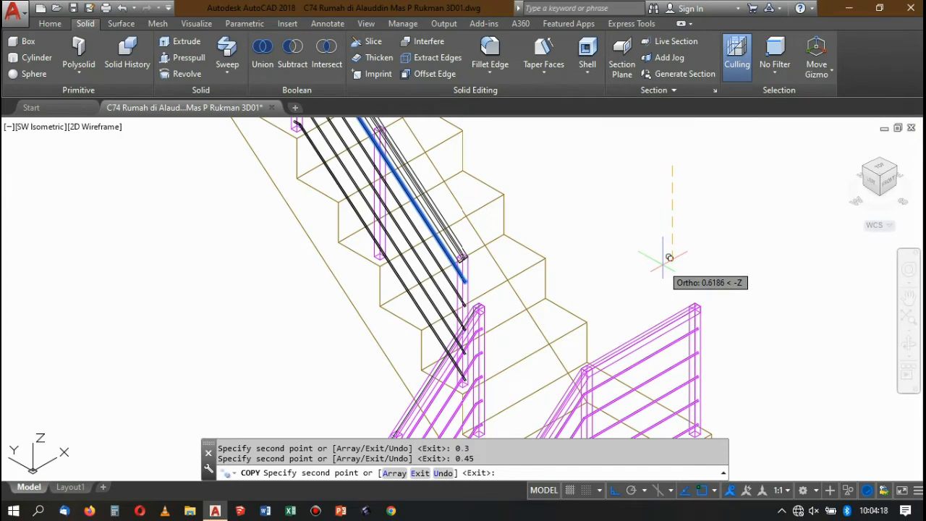
key("Return")
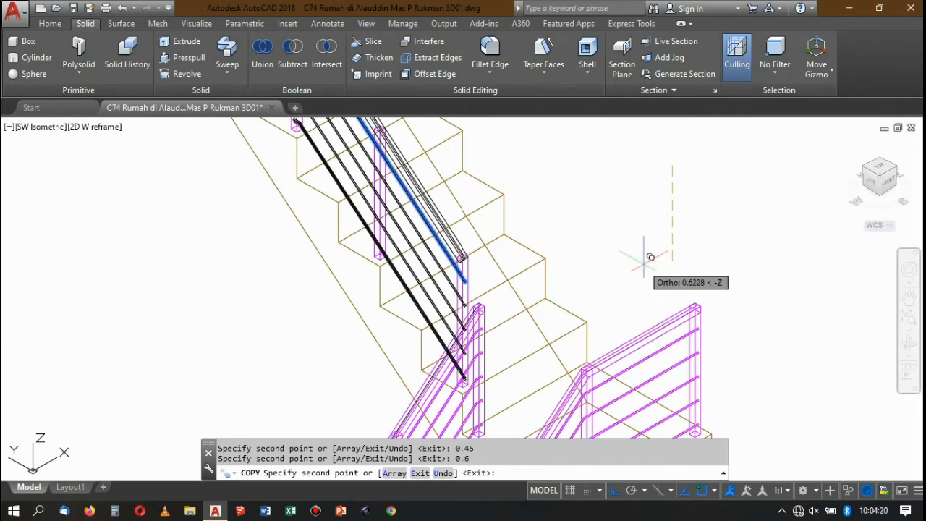
scroll(652, 258, "down", 5)
key("Return")
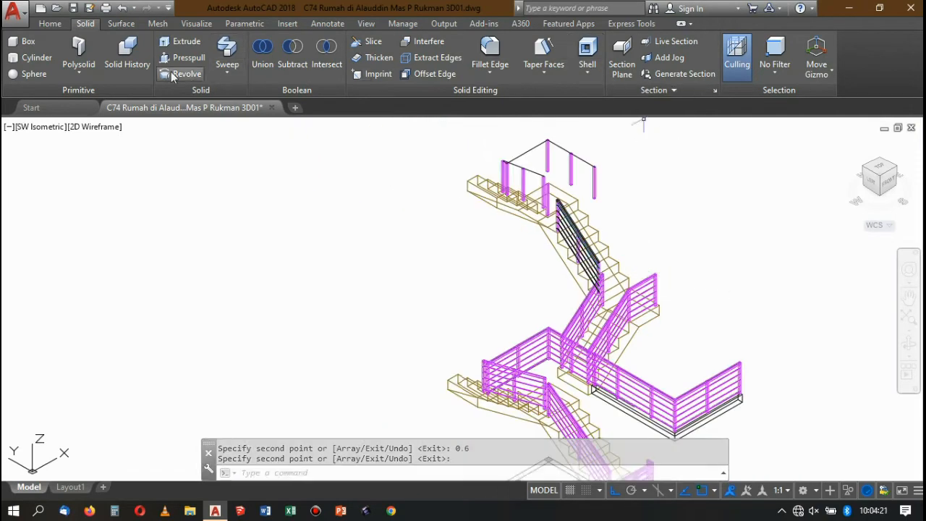
Switch the visual style to Conceptual for the new railing on the upper flight.
left_click(49, 26)
left_click(547, 44)
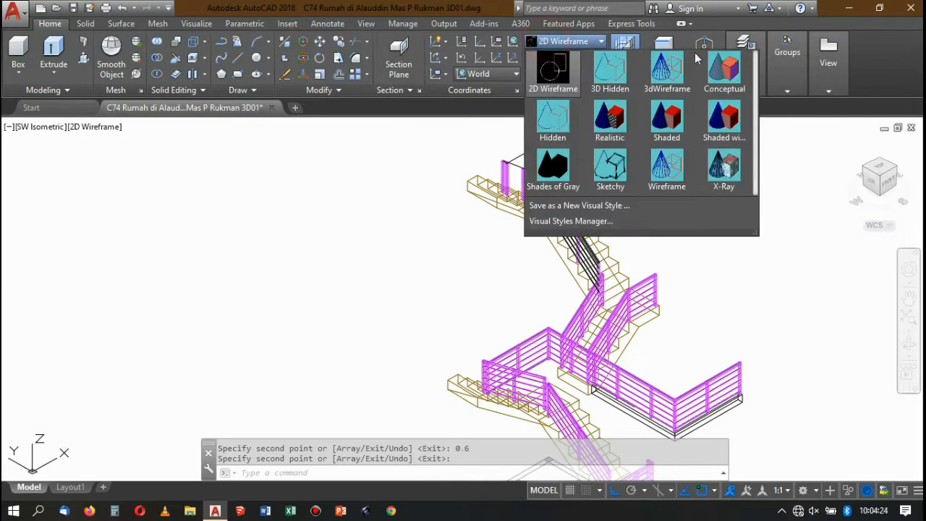
left_click(721, 58)
scroll(597, 254, "up", 3)
scroll(597, 255, "up", 4)
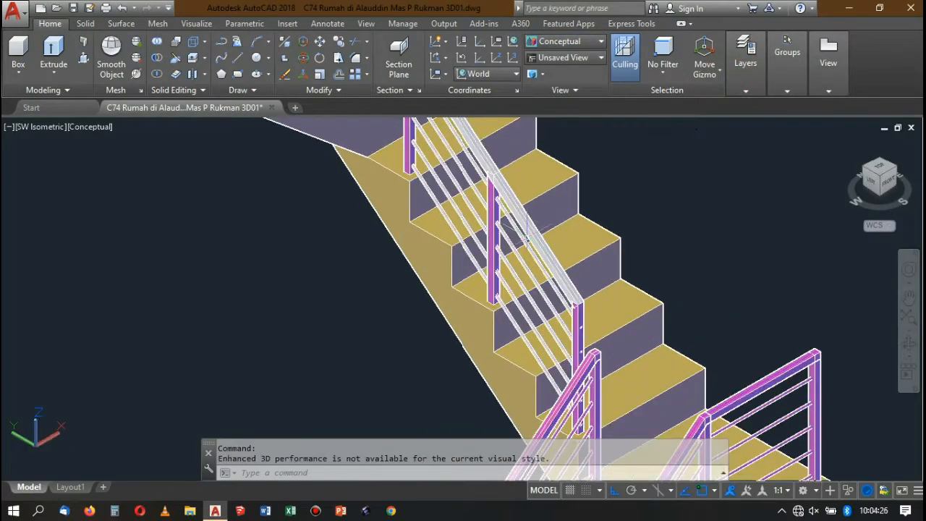
Match the magenta post's properties onto the white square handrail and all five round rails of the upper flight.
scroll(550, 242, "down", 3)
scroll(510, 230, "up", 4)
scroll(510, 230, "up", 4)
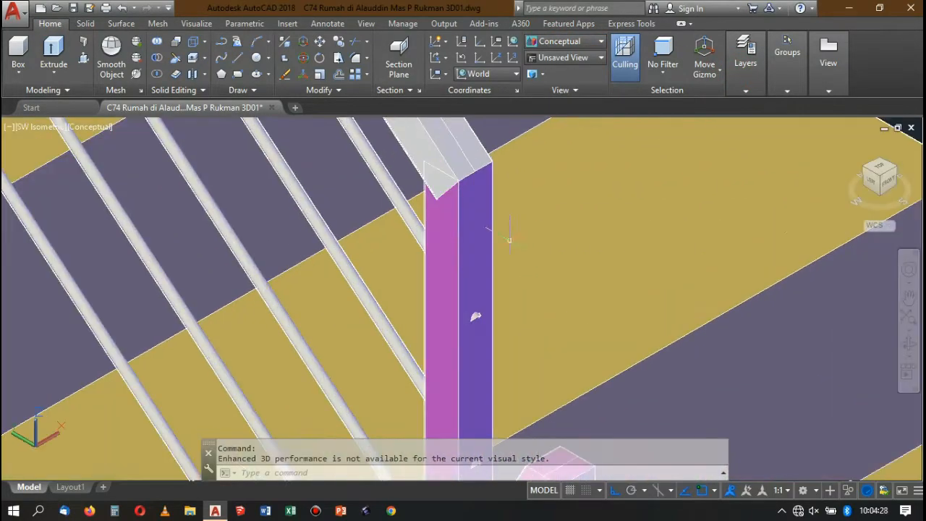
key("Return")
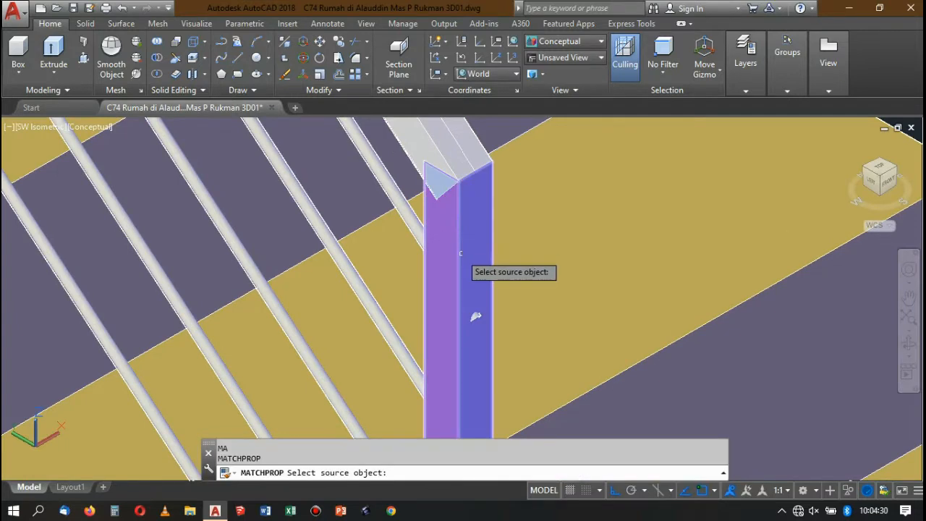
left_click(461, 249)
left_click(429, 142)
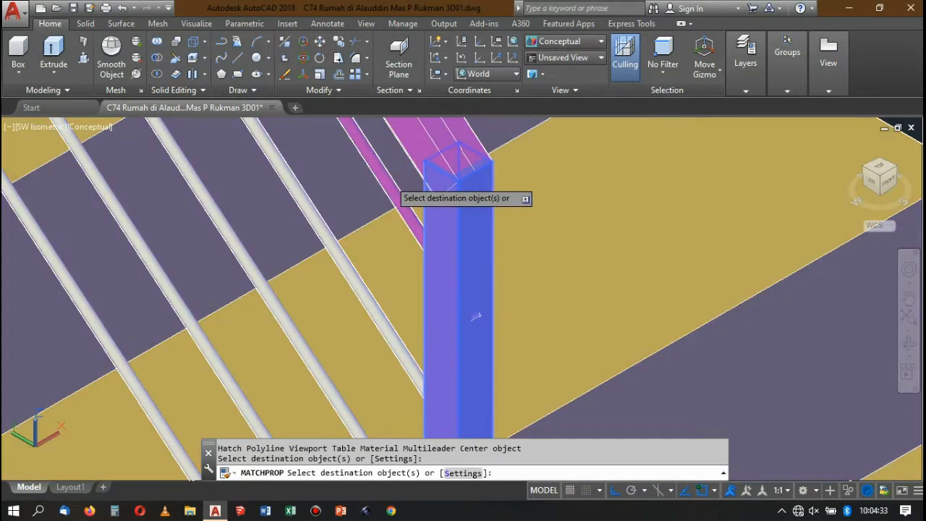
left_click(380, 190)
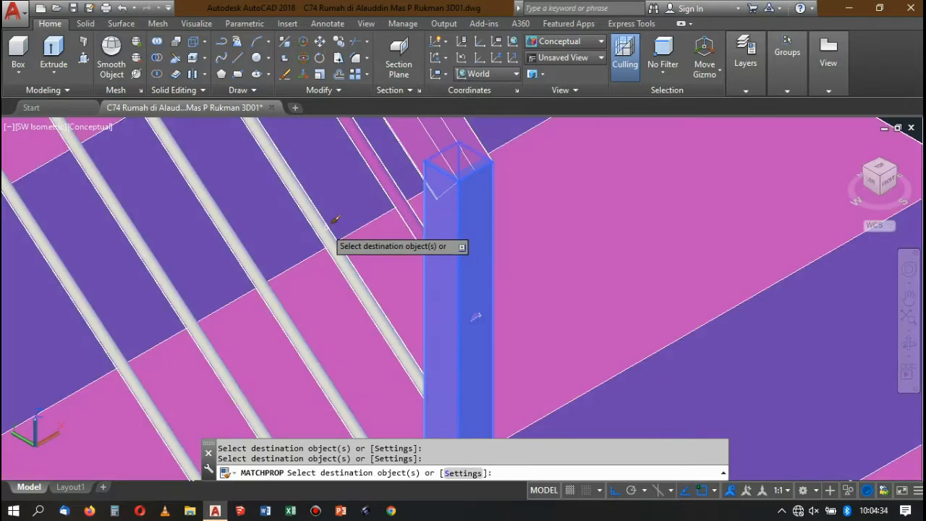
scroll(347, 211, "down", 5)
scroll(364, 210, "up", 2)
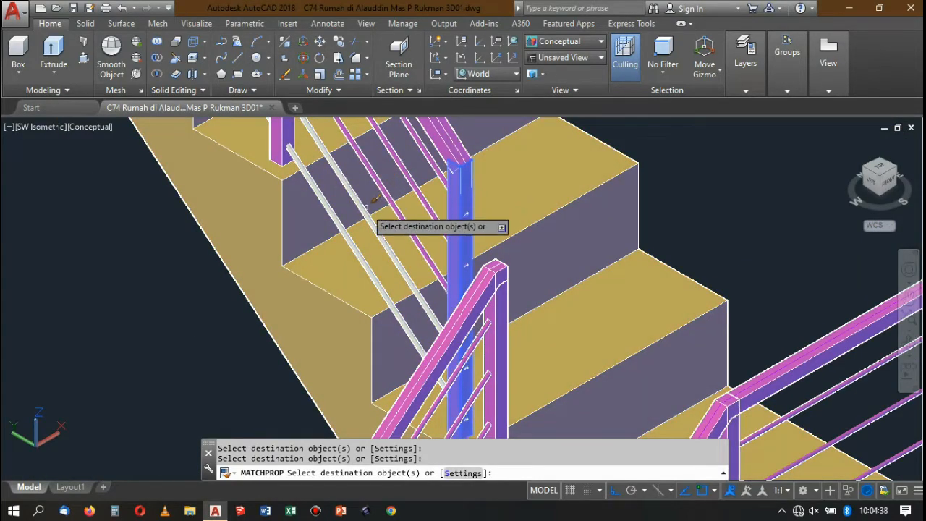
left_click(344, 227)
scroll(346, 226, "down", 6)
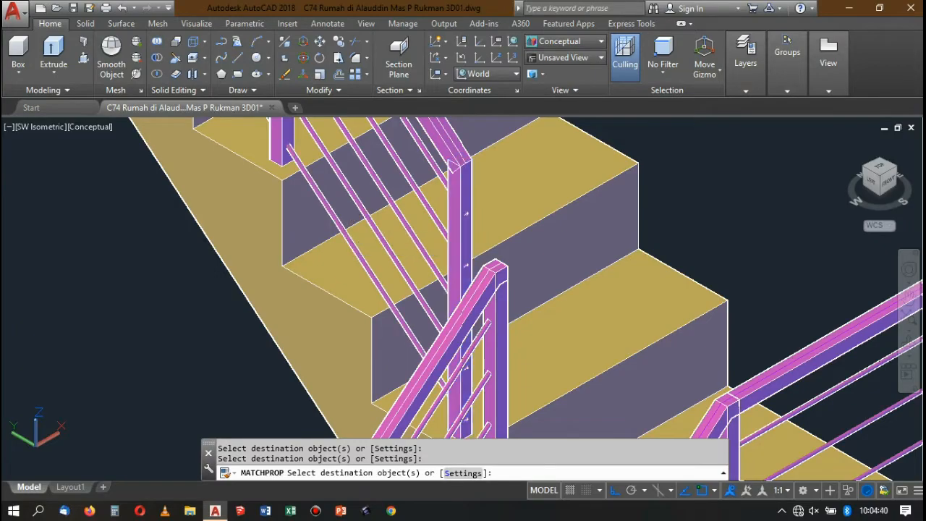
key("Return")
scroll(372, 161, "up", 4)
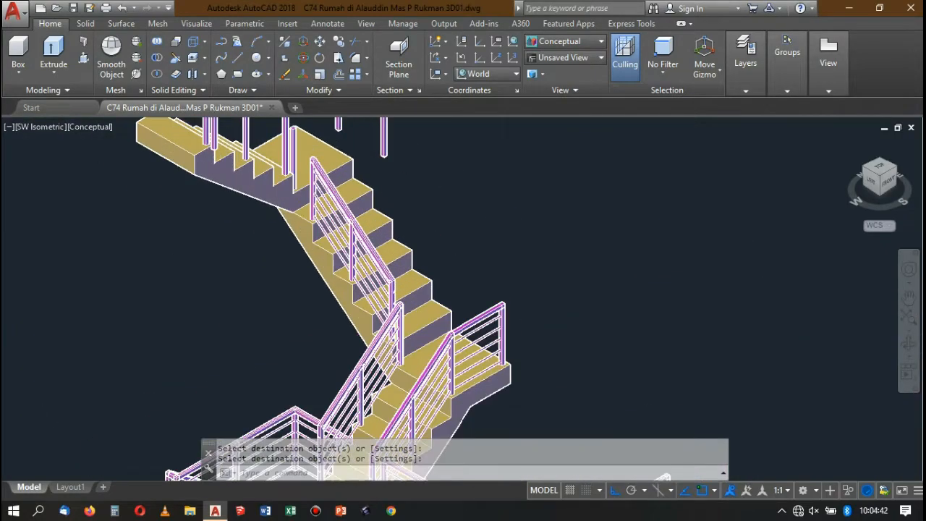
scroll(372, 162, "down", 4)
scroll(611, 398, "up", 6)
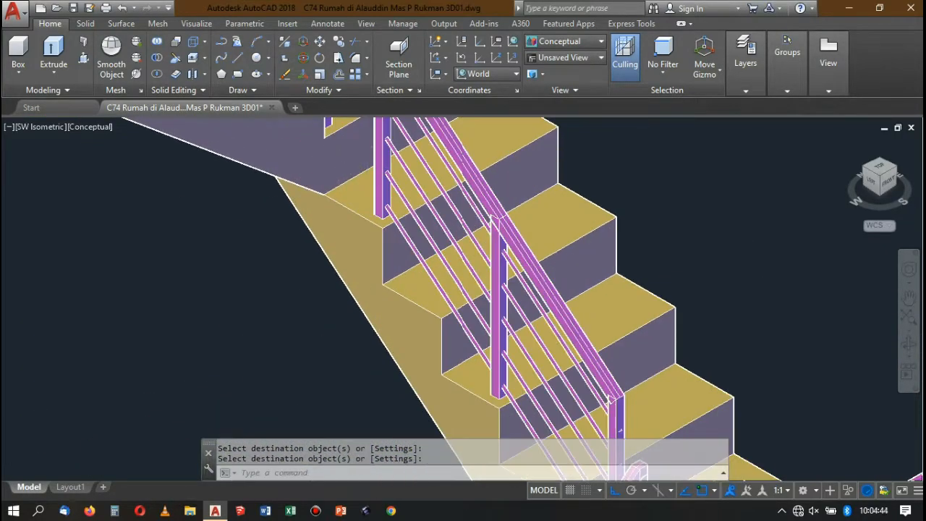
Inspect the railings along all the stair flights and the bare posts with their path line at the top.
scroll(612, 398, "down", 5)
scroll(611, 398, "up", 3)
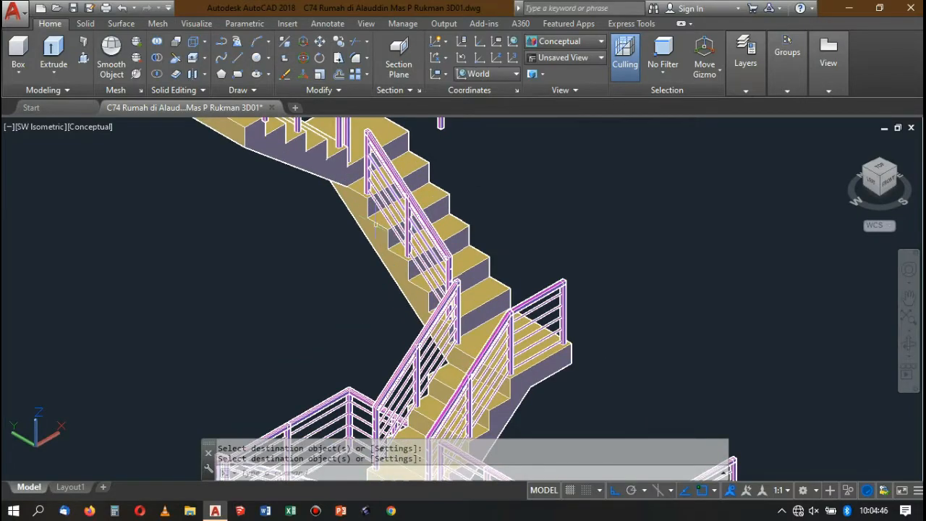
scroll(370, 210, "up", 2)
scroll(355, 160, "down", 4)
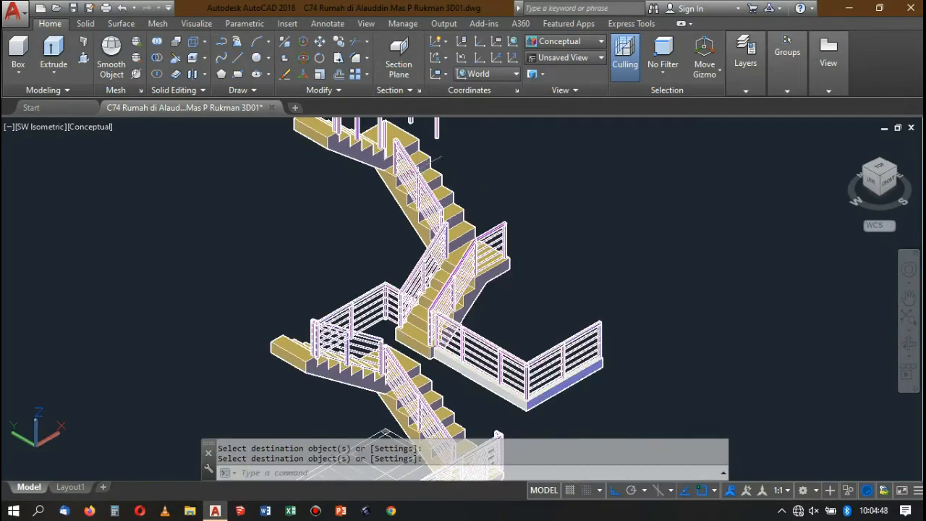
scroll(416, 174, "up", 4)
scroll(416, 174, "down", 2)
scroll(411, 168, "down", 1)
scroll(411, 168, "up", 3)
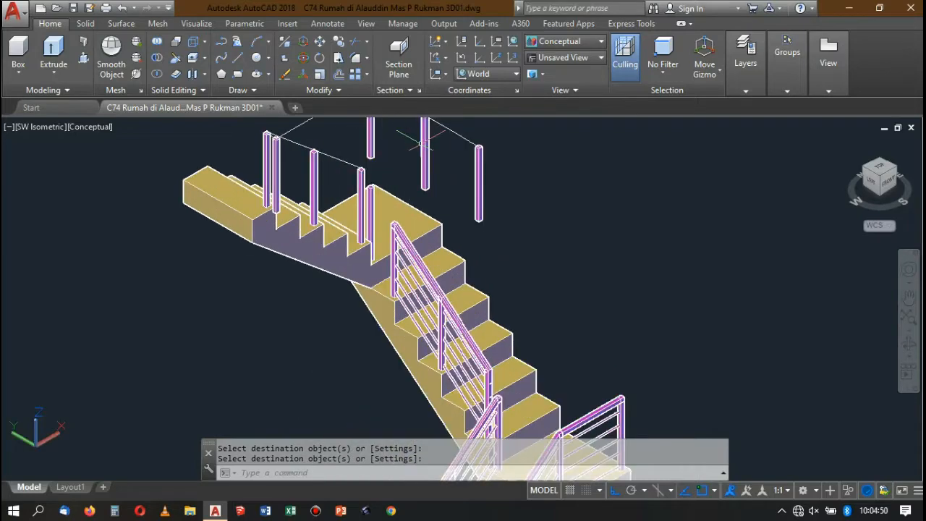
scroll(411, 168, "down", 4)
scroll(411, 167, "up", 3)
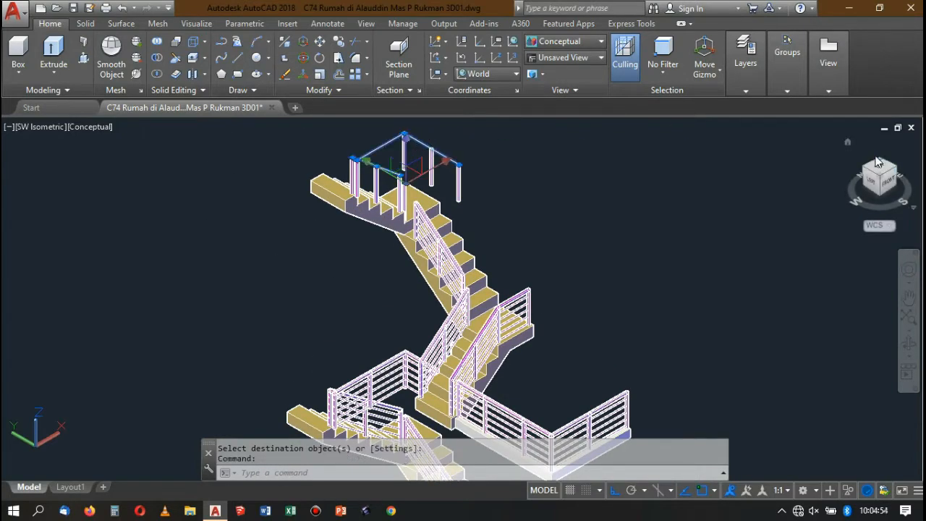
Switch to the NE Isometric view and examine the posts and path line of the uppermost railing.
left_click(881, 161)
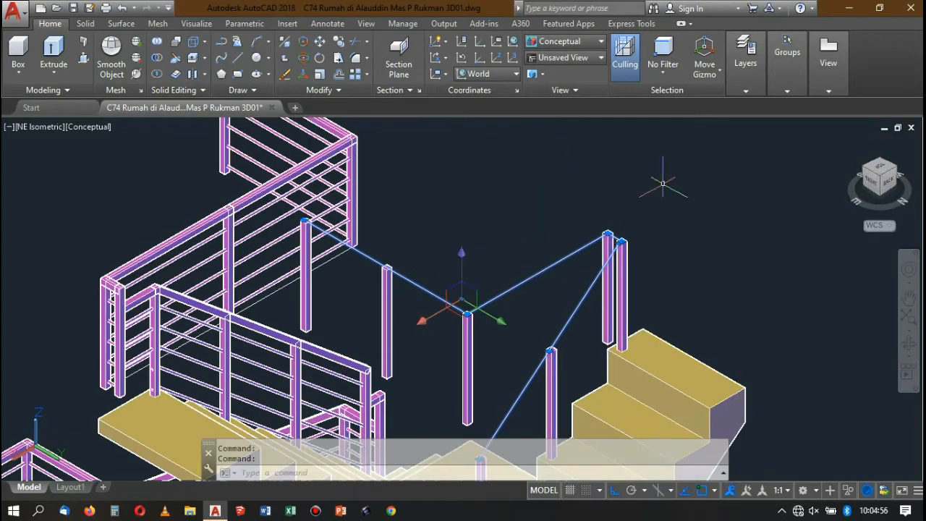
scroll(518, 219, "up", 4)
scroll(517, 218, "down", 2)
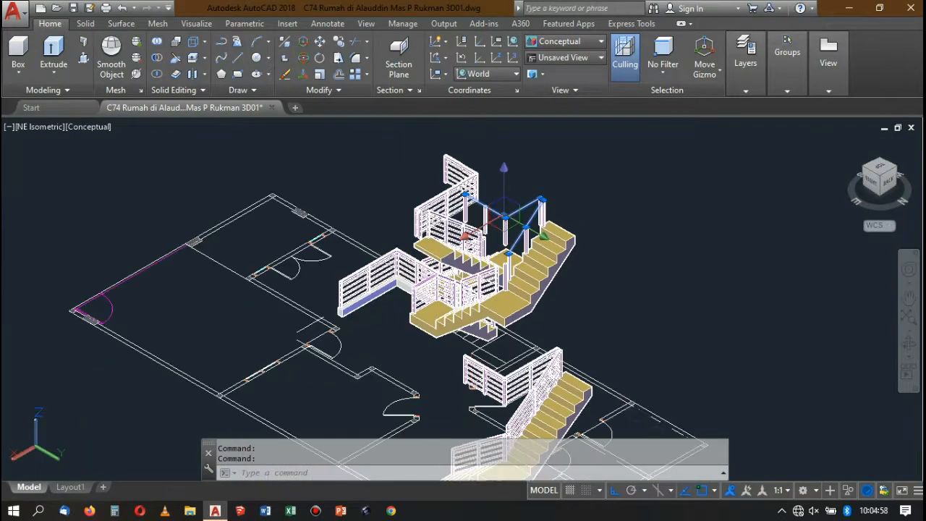
scroll(521, 233, "up", 5)
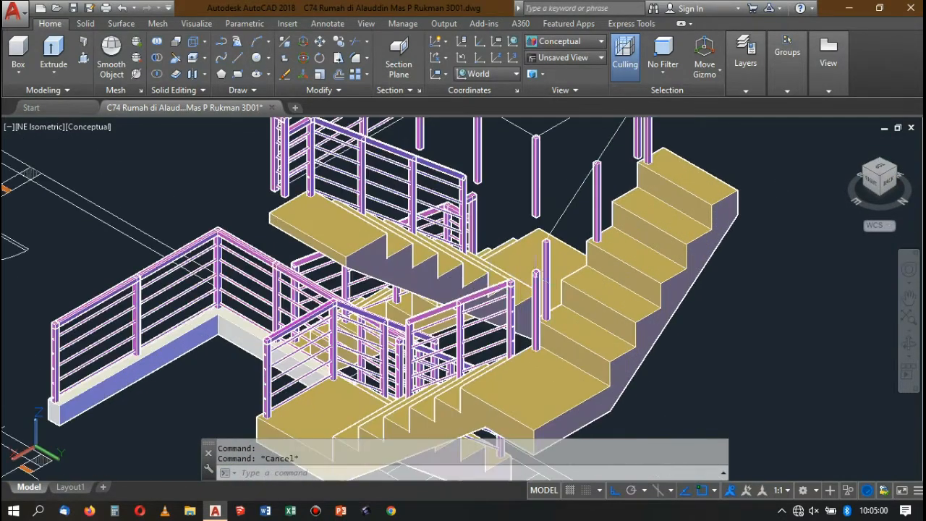
scroll(521, 235, "down", 4)
scroll(523, 238, "up", 3)
scroll(523, 240, "down", 5)
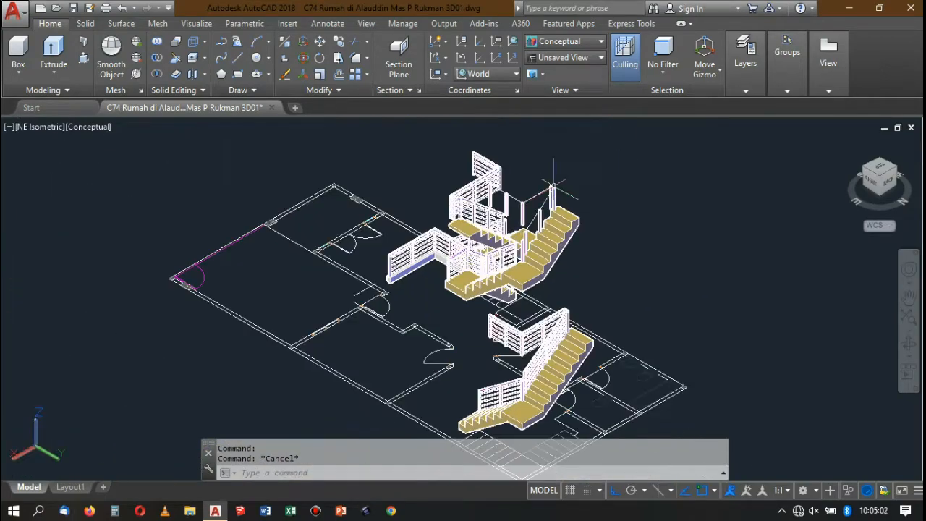
scroll(547, 191, "up", 6)
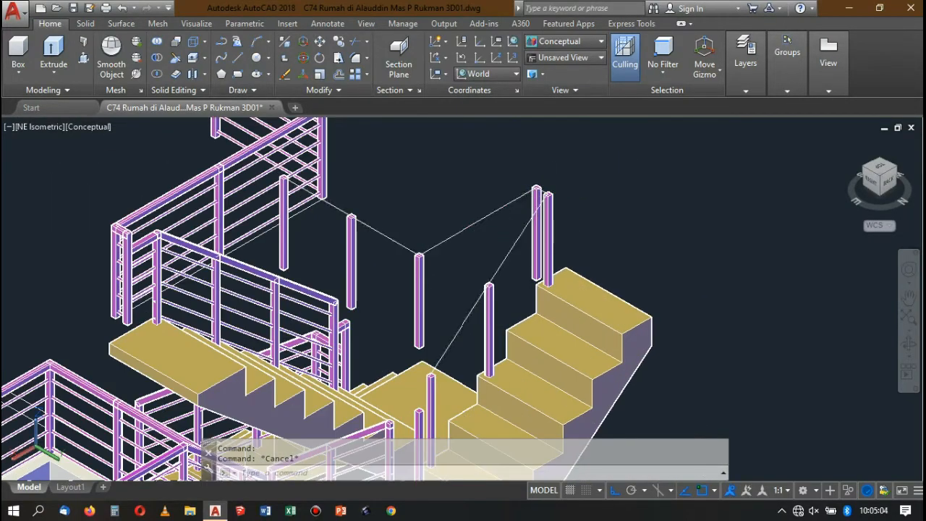
Select the uppermost railing's path line and switch the visual style to 2D Wireframe.
left_click(526, 221)
scroll(526, 221, "down", 5)
left_click(547, 45)
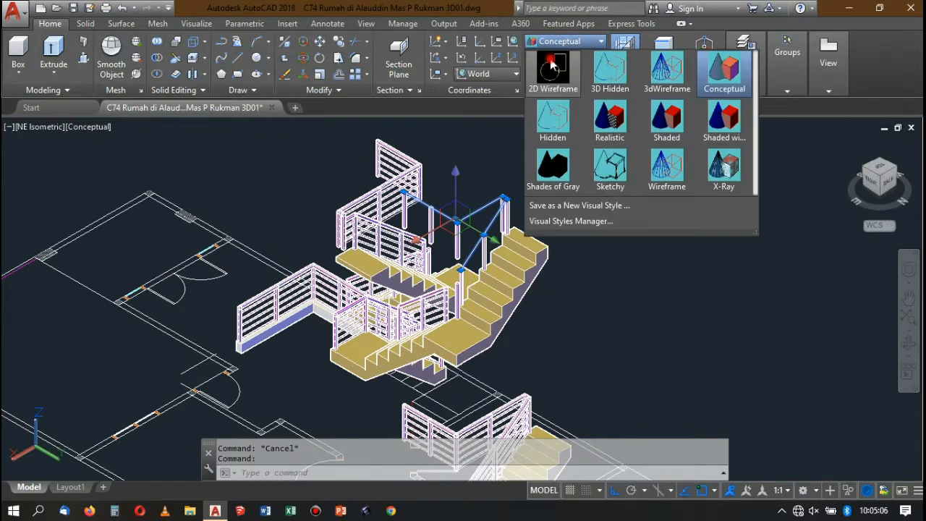
left_click(548, 86)
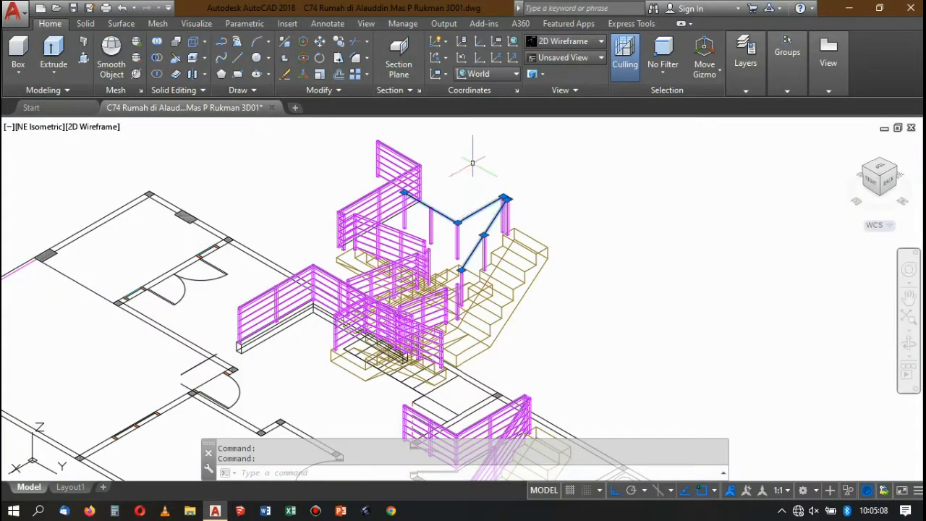
Copy the selected railing path to the empty area beside the floor plan.
scroll(472, 163, "down", 5)
scroll(550, 161, "up", 2)
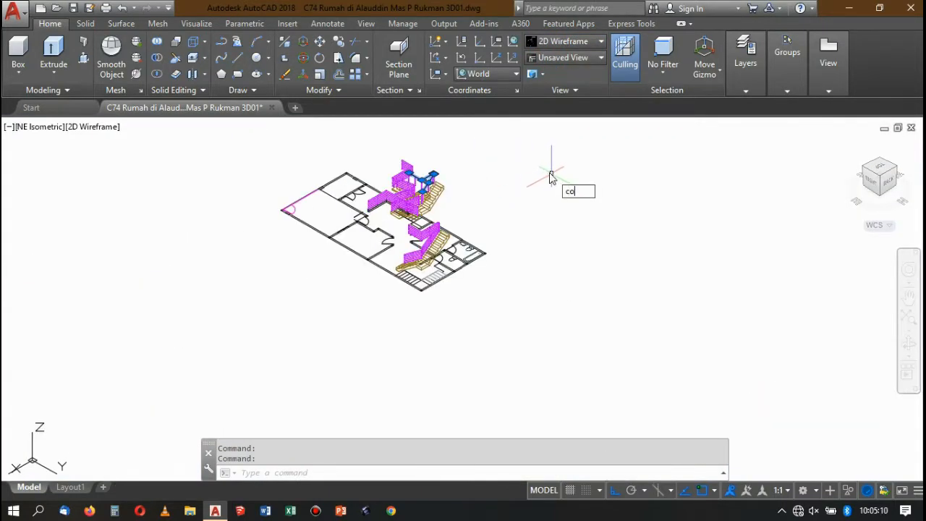
key("Return")
left_click(549, 166)
left_click(680, 236)
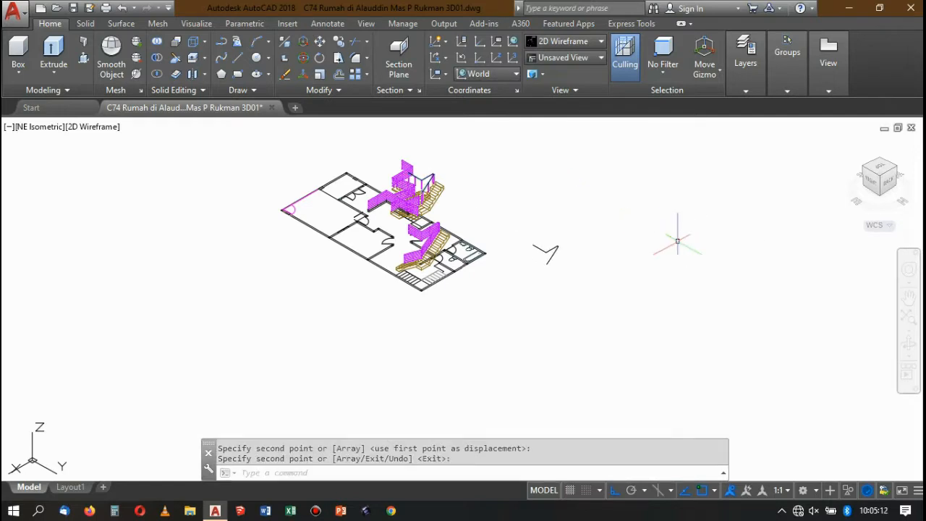
key("Return")
Copy the loose railing path once more along the Y axis, farther from the floor plan.
left_click(557, 247)
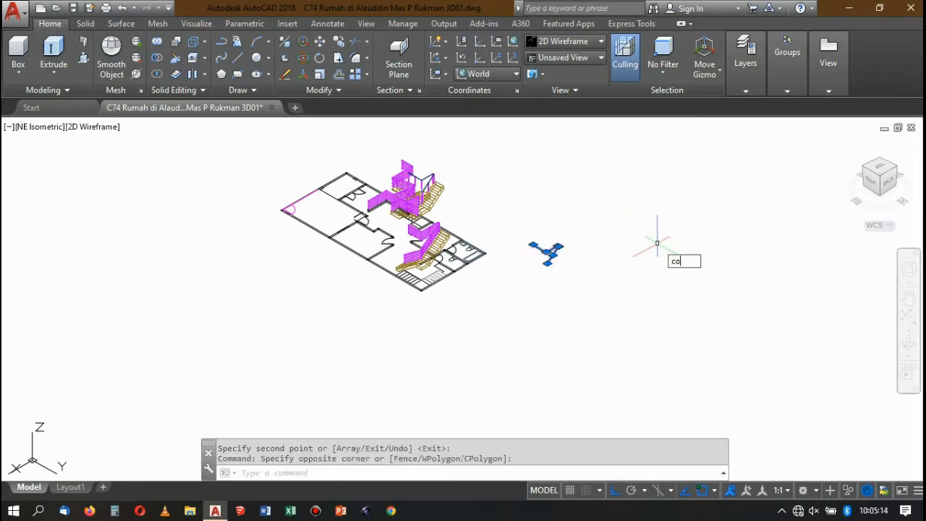
type("co")
key("Return")
left_click(664, 221)
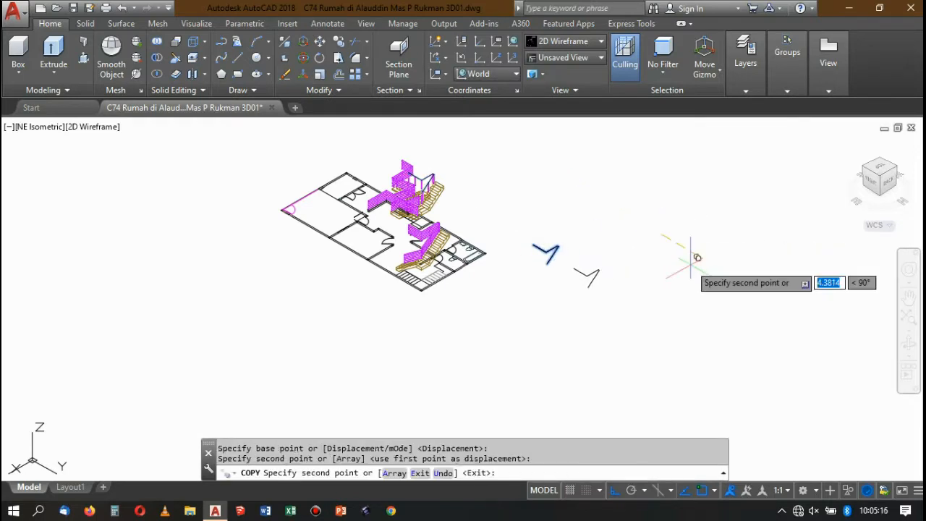
key("Return")
Set the UCS with its origin at the farther path's lower end and the Z axis along its sloped segment.
type("uc")
key("Return")
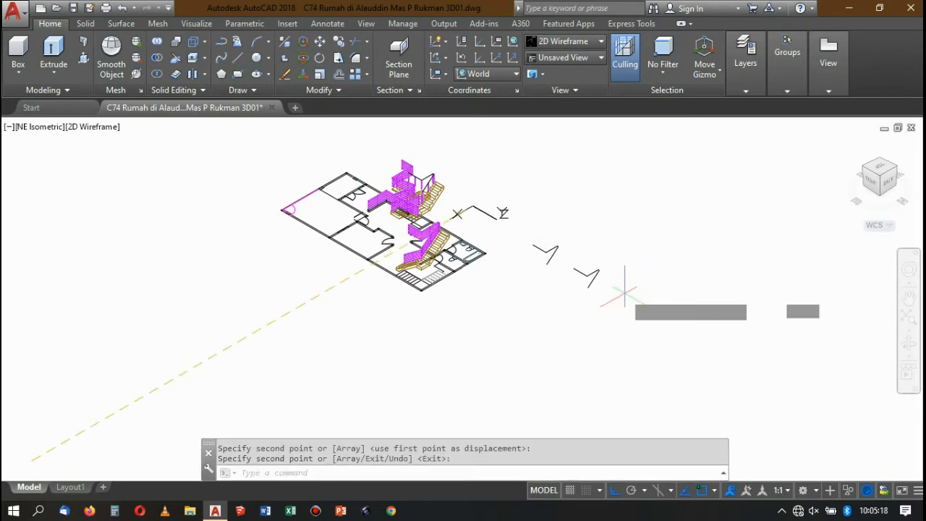
type("za")
key("Return")
scroll(596, 299, "up", 3)
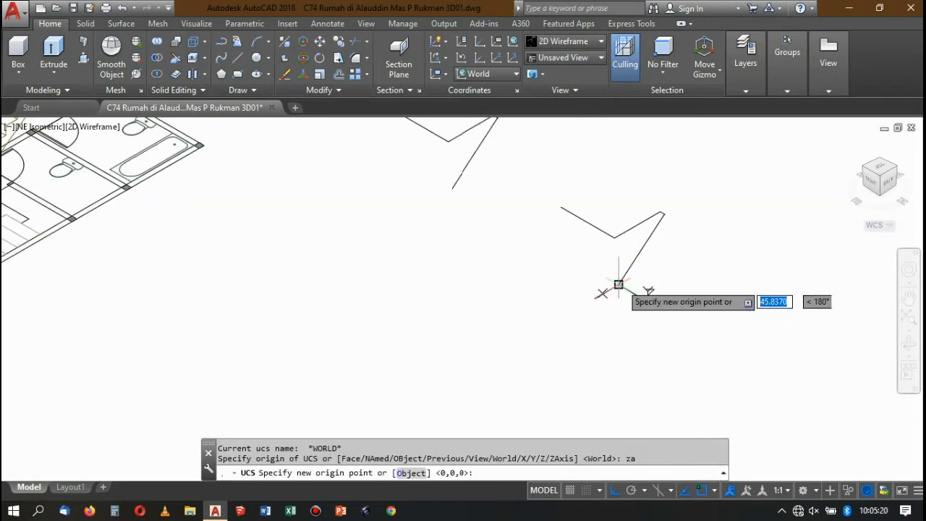
left_click(619, 286)
scroll(679, 221, "up", 2)
scroll(671, 237, "up", 5)
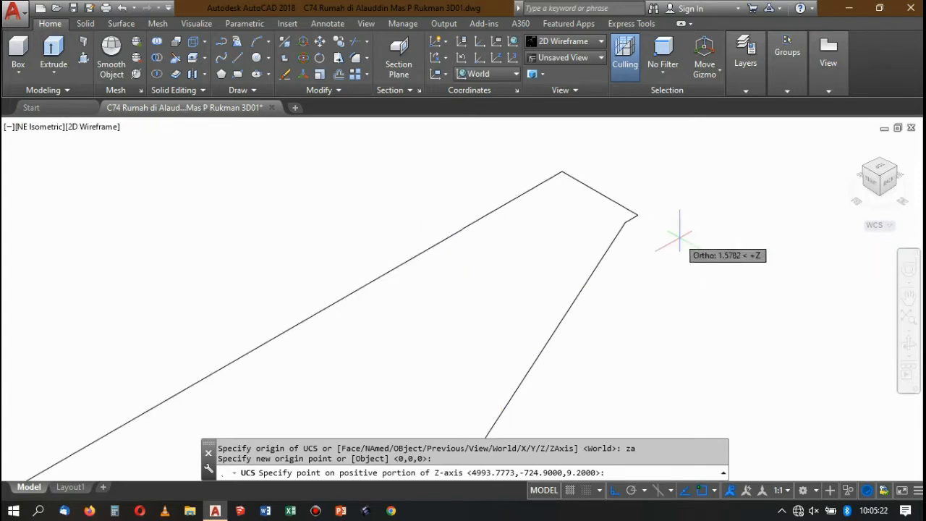
left_click(625, 222)
scroll(699, 246, "down", 3)
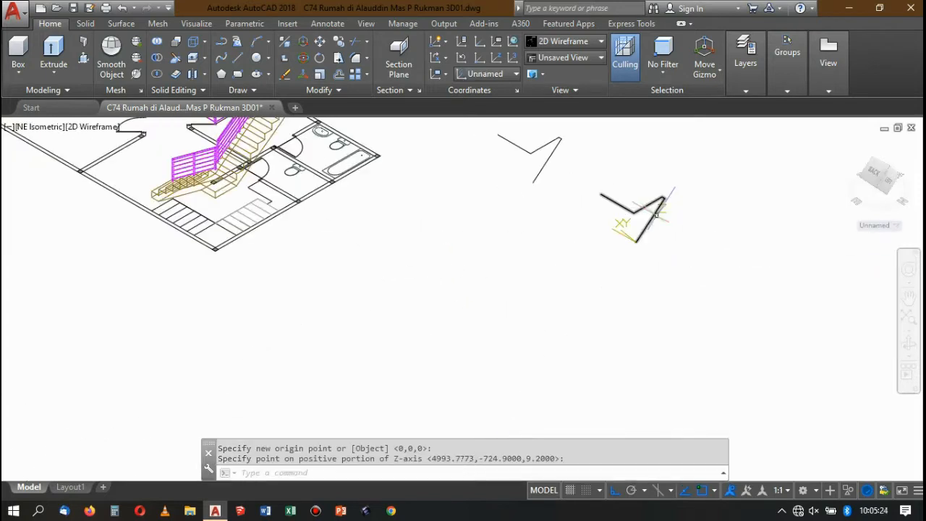
Draw a 0.04 by 0.04 rectangle with its first corner on the lower end of the path.
scroll(699, 246, "up", 1)
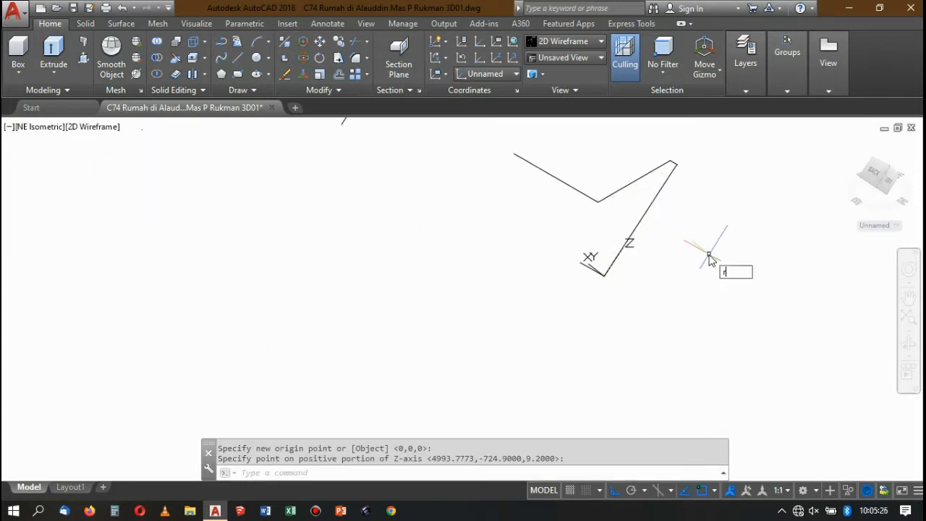
type("rec")
key("Return")
scroll(709, 253, "up", 2)
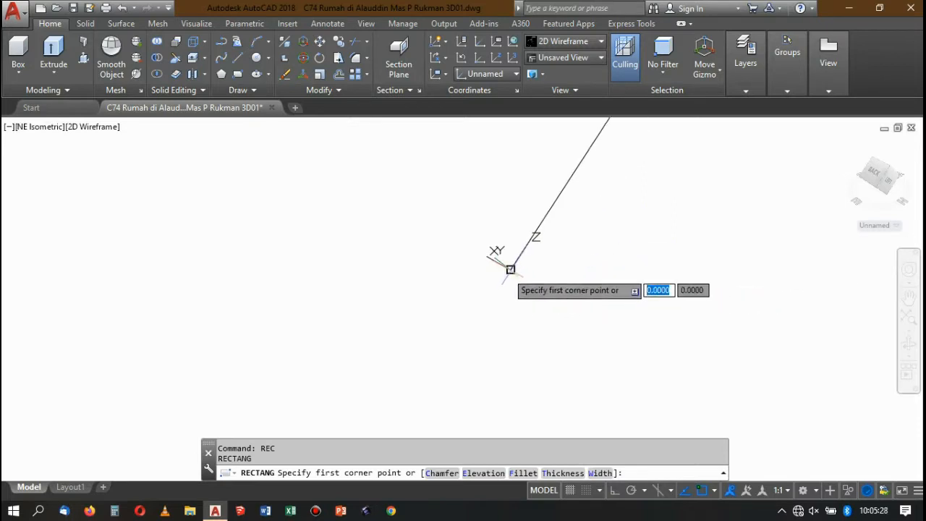
left_click(510, 269)
type("@0")
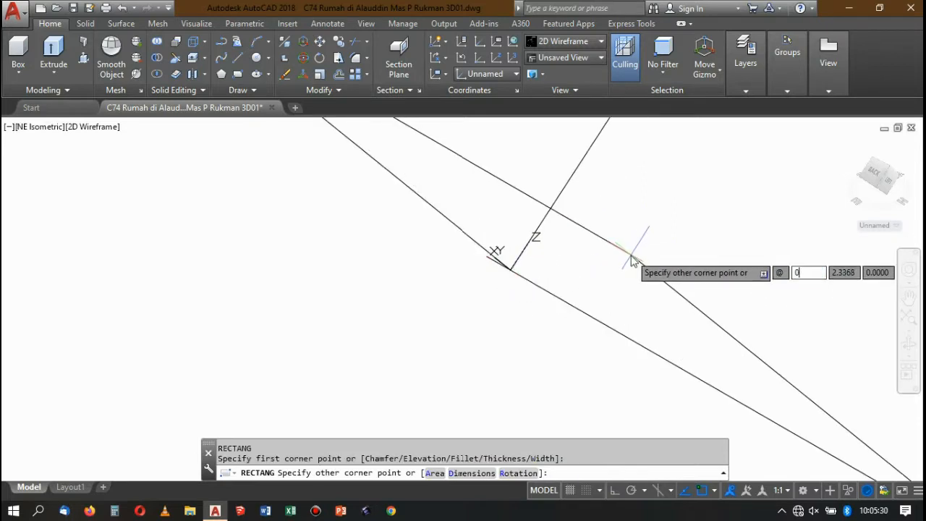
type(".04")
key("Tab")
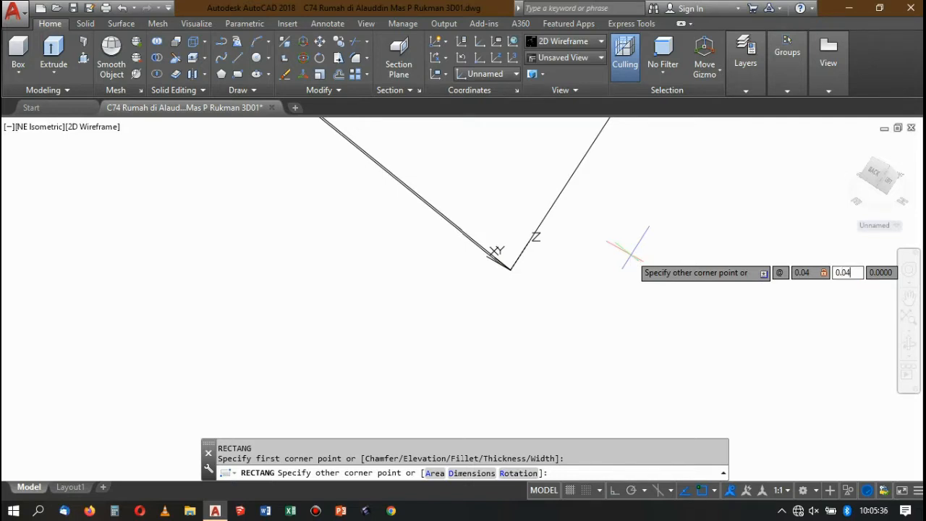
type("0.04")
key("Return")
scroll(505, 275, "up", 5)
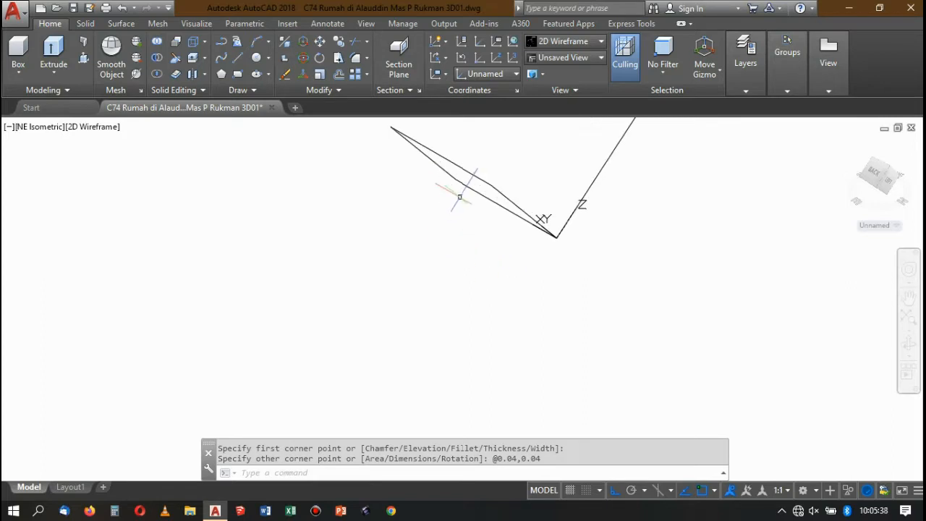
Move the square profile by its edge midpoint onto the end of the path.
left_click(488, 231)
left_click(453, 159)
key("Return")
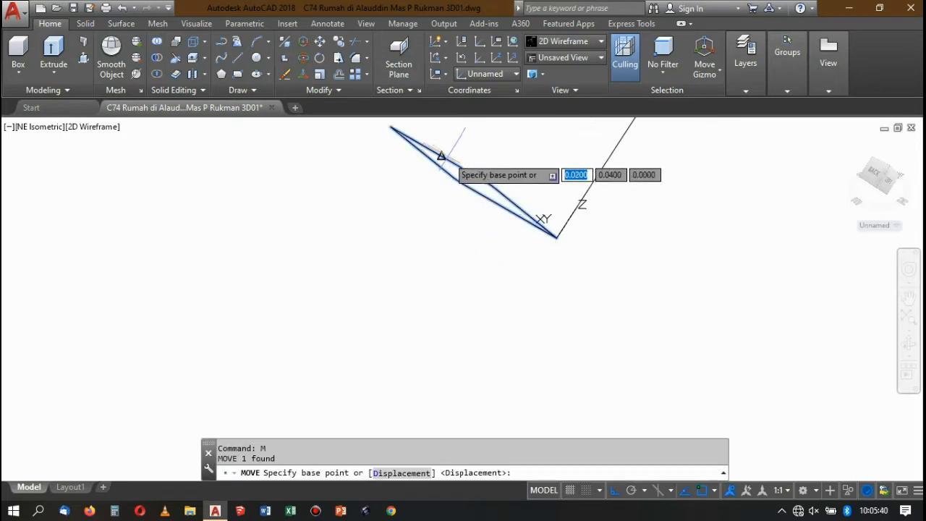
left_click(443, 153)
left_click(564, 199)
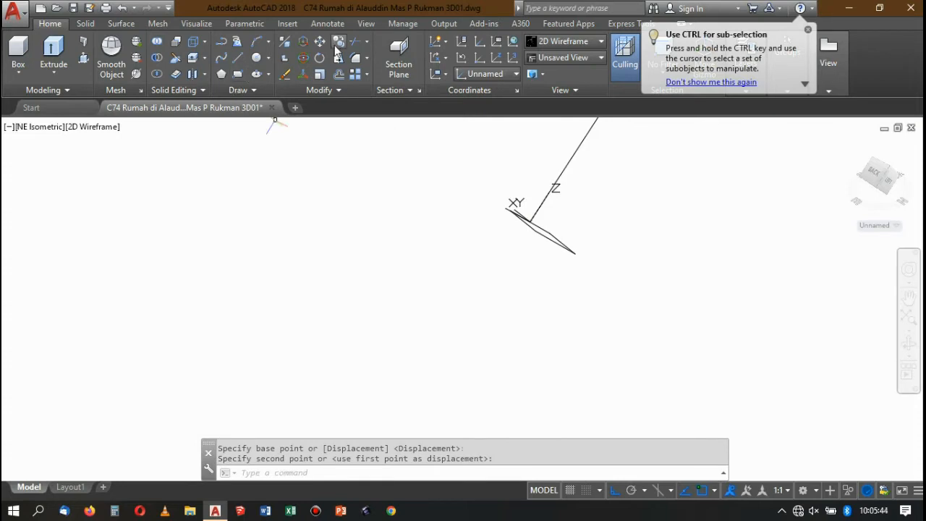
Sweep the square profile along the farther path to form the handrail solid.
left_click(87, 24)
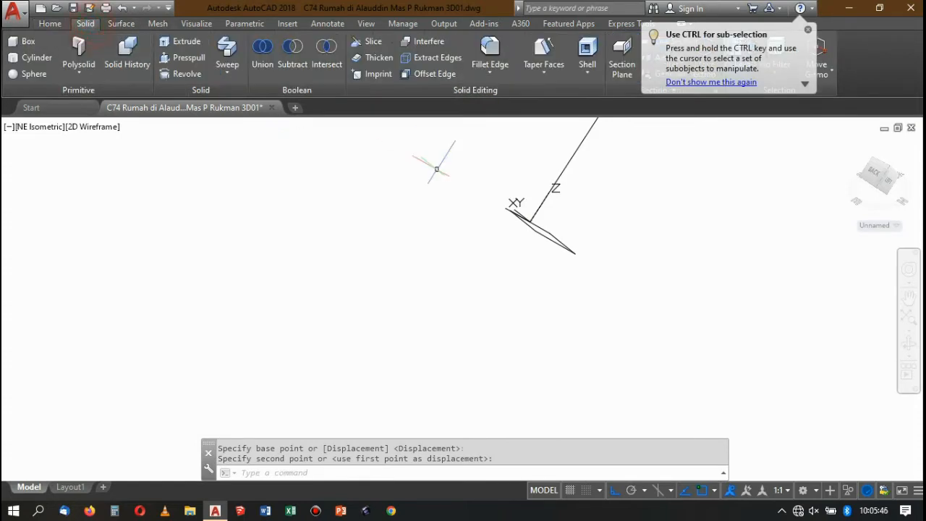
left_click(227, 55)
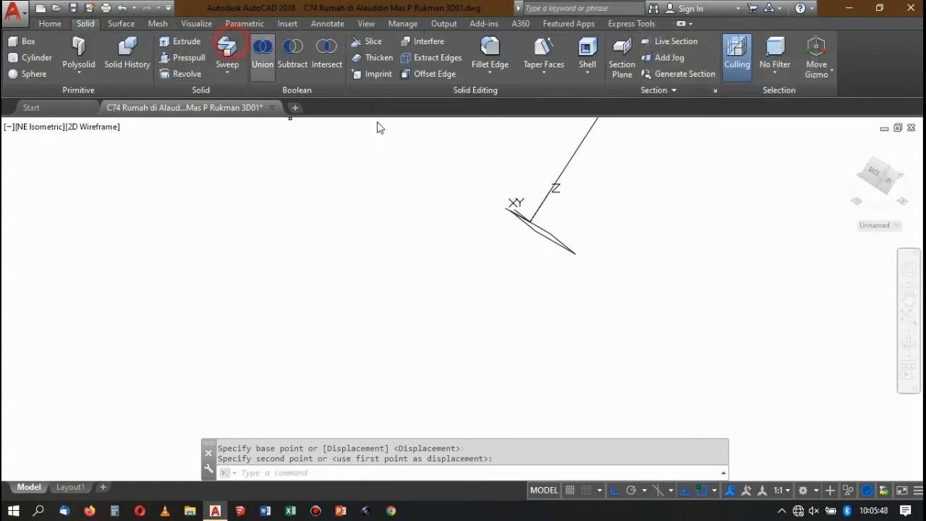
left_click(563, 238)
key("Return")
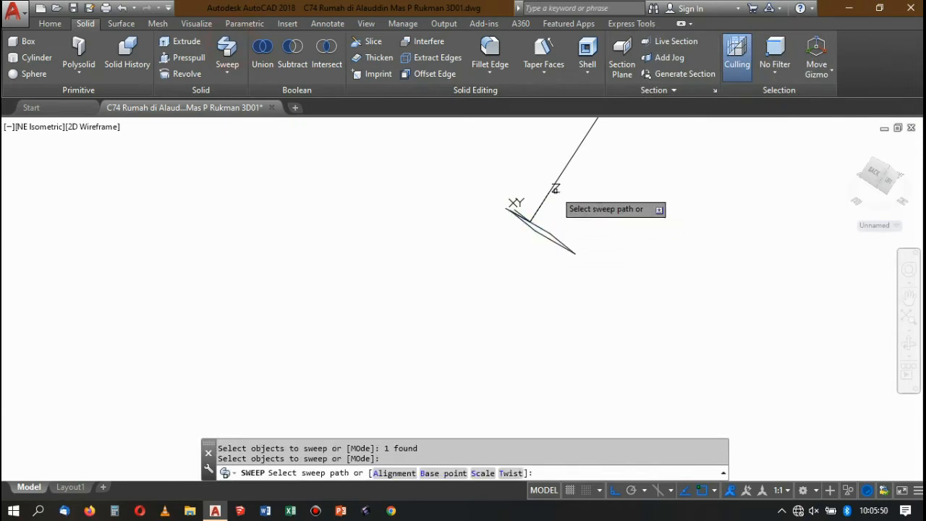
left_click(550, 196)
scroll(579, 233, "down", 3)
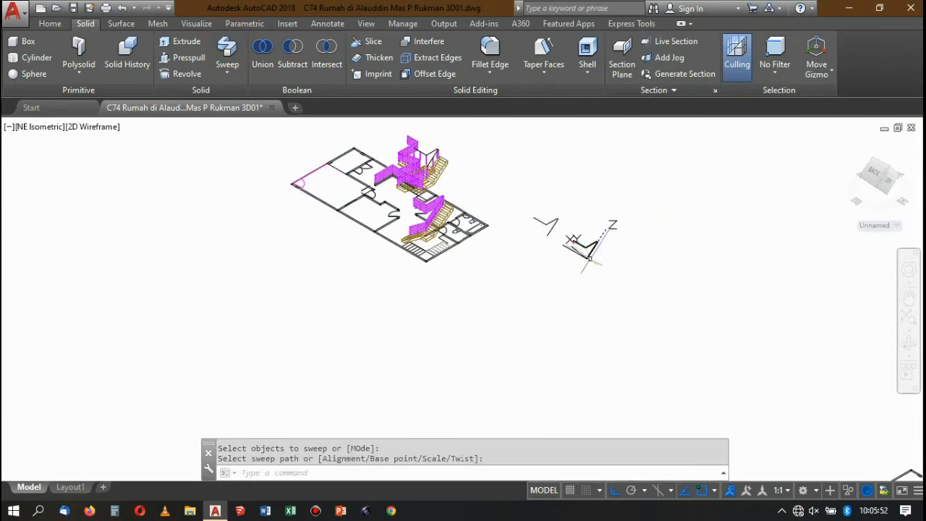
Draw a circle of radius 0.005 centred on the lower end of the other copied path.
scroll(578, 233, "up", 3)
scroll(439, 228, "up", 2)
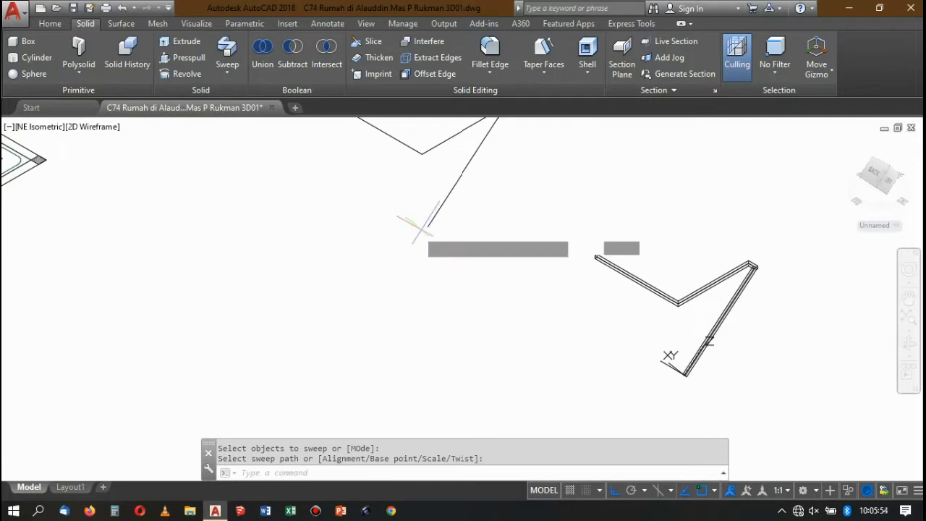
scroll(434, 225, "up", 2)
type("c")
key("Return")
left_click(444, 220)
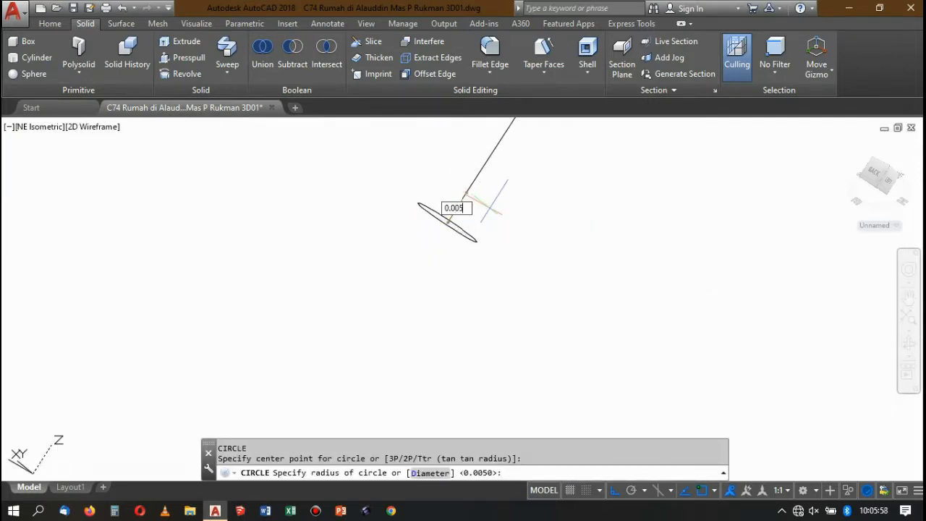
type("0.005")
key("Return")
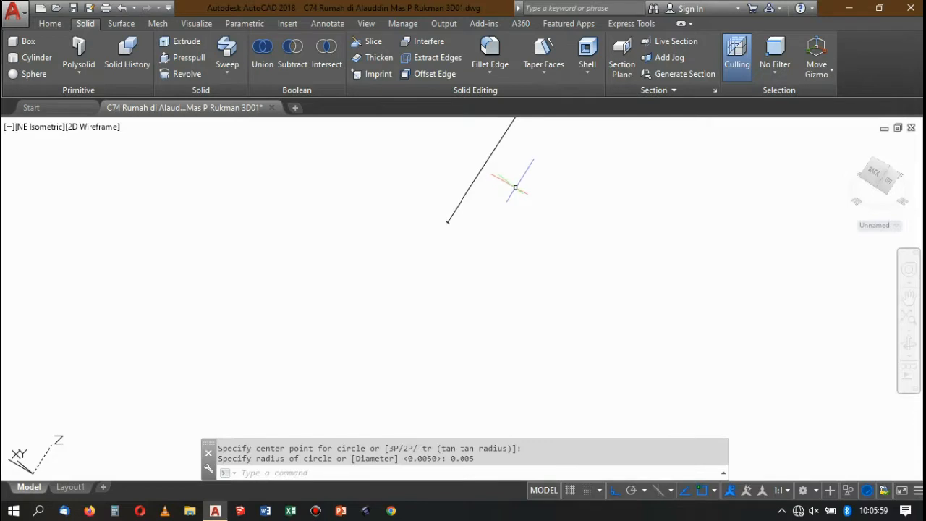
Sweep the small circle along the copied stair path to form the round rail solid.
left_click(227, 48)
scroll(471, 203, "up", 3)
left_click(507, 166)
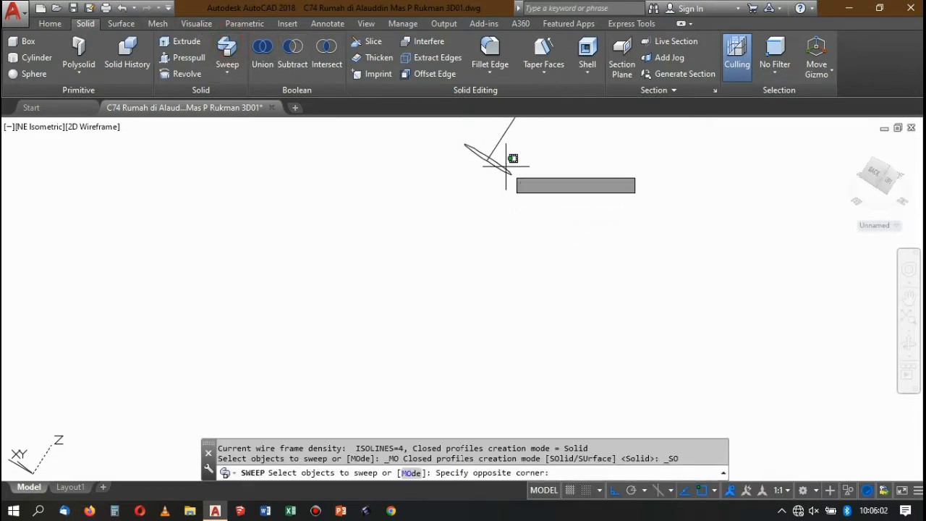
left_click(502, 170)
key("Return")
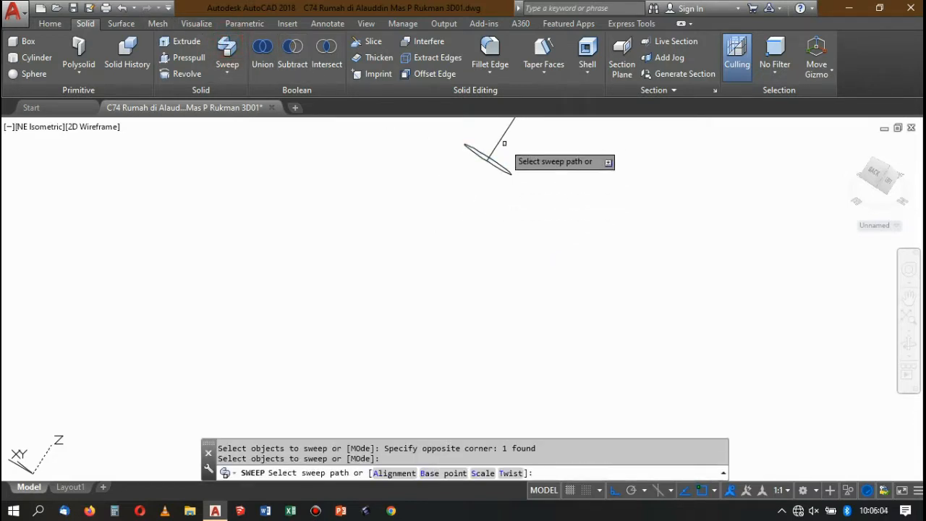
left_click(498, 142)
scroll(469, 181, "down", 3)
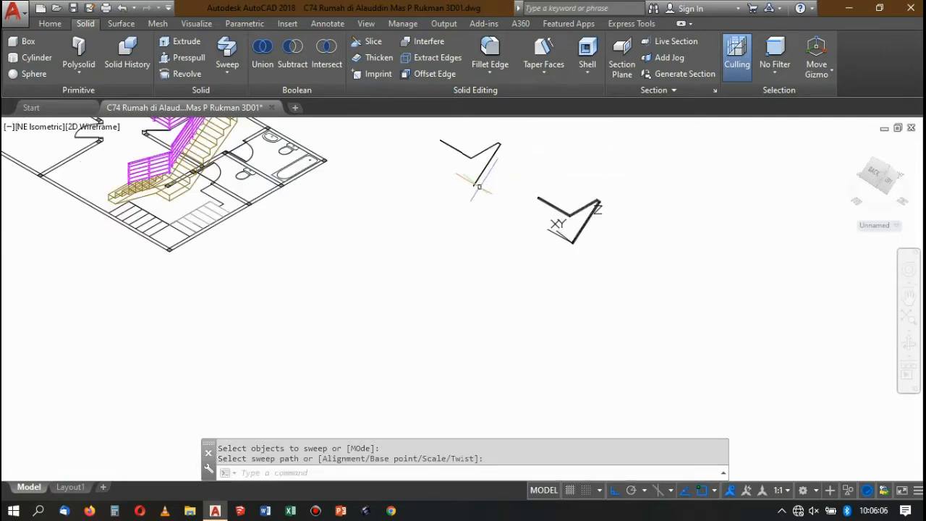
key("Escape")
Move the square handrail solid by the midpoint of its lower end edge onto the lower end of the round rail.
scroll(542, 145, "up", 3)
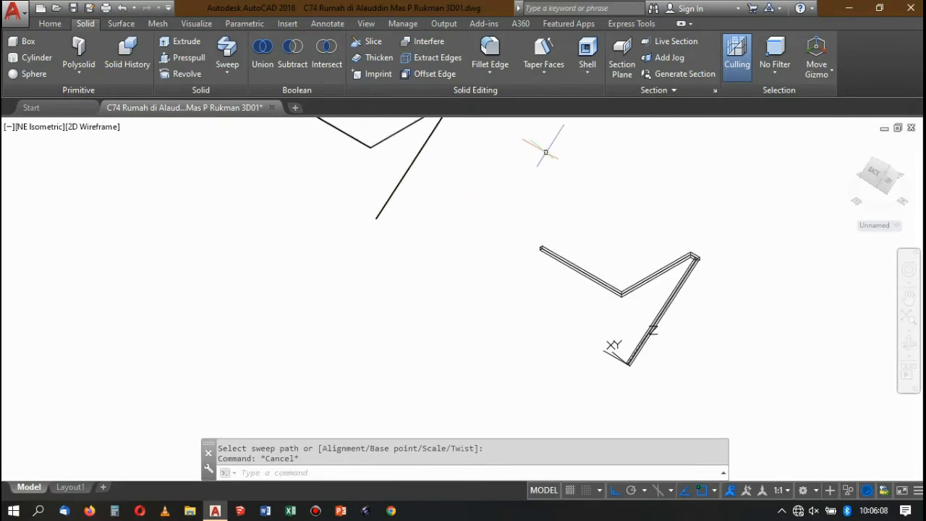
scroll(544, 146, "down", 3)
scroll(570, 178, "up", 3)
scroll(570, 178, "down", 2)
scroll(572, 194, "up", 1)
left_click(571, 221)
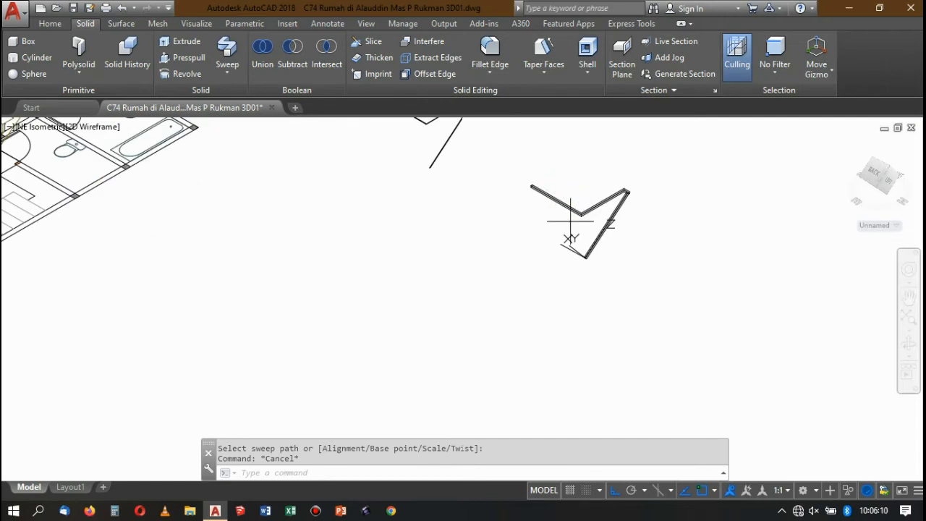
left_click(557, 200)
scroll(589, 269, "up", 4)
scroll(579, 155, "up", 3)
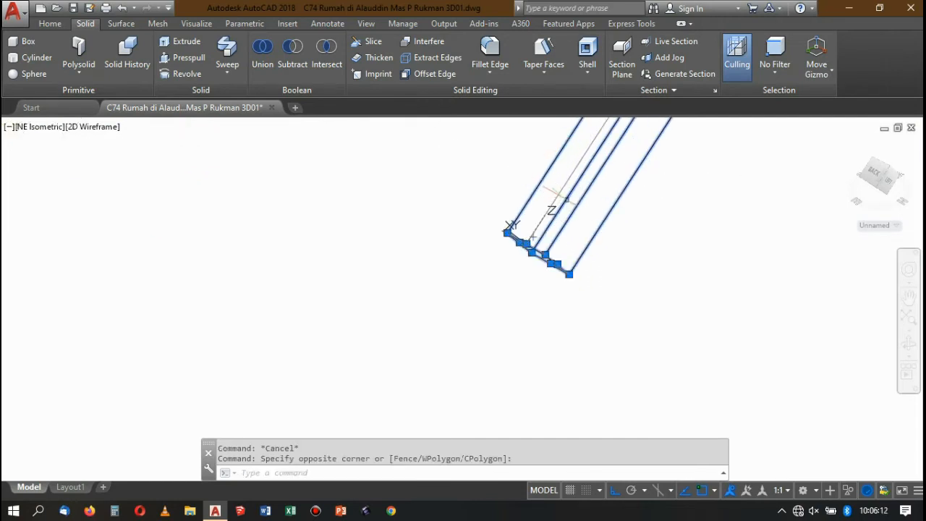
scroll(511, 226, "up", 2)
type("m")
key("Return")
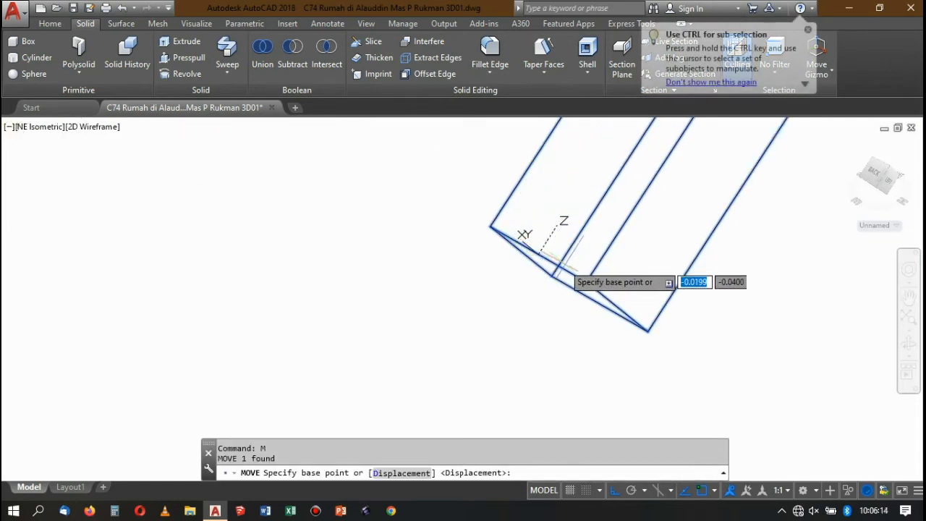
left_click(548, 243)
scroll(608, 271, "down", 5)
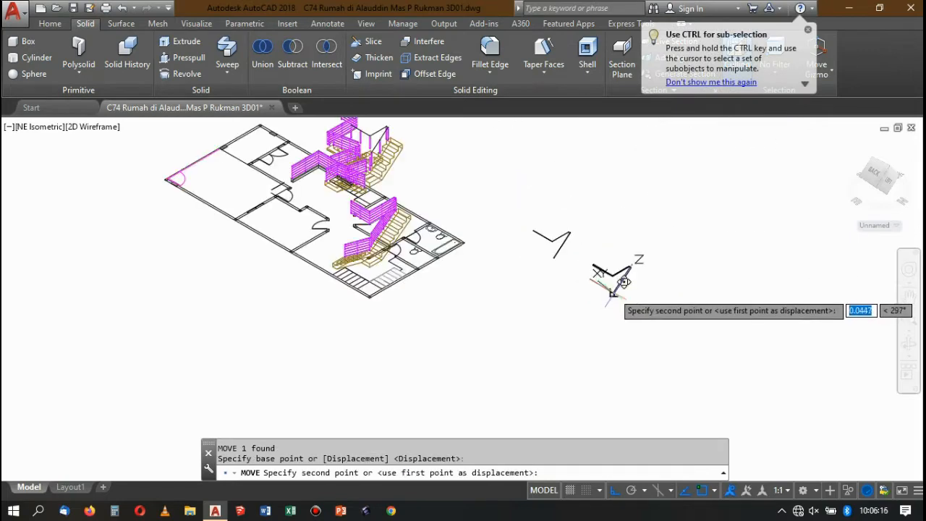
scroll(572, 210, "up", 5)
scroll(527, 285, "up", 5)
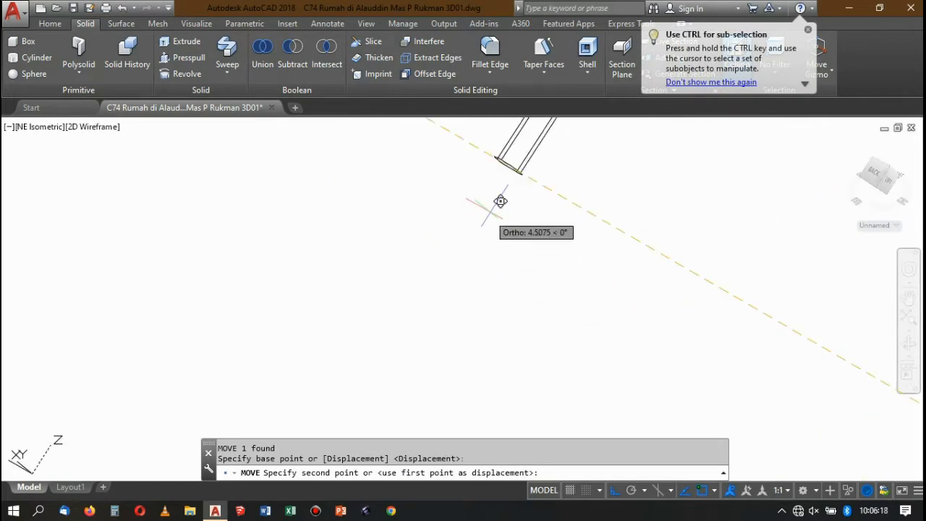
scroll(500, 160, "up", 2)
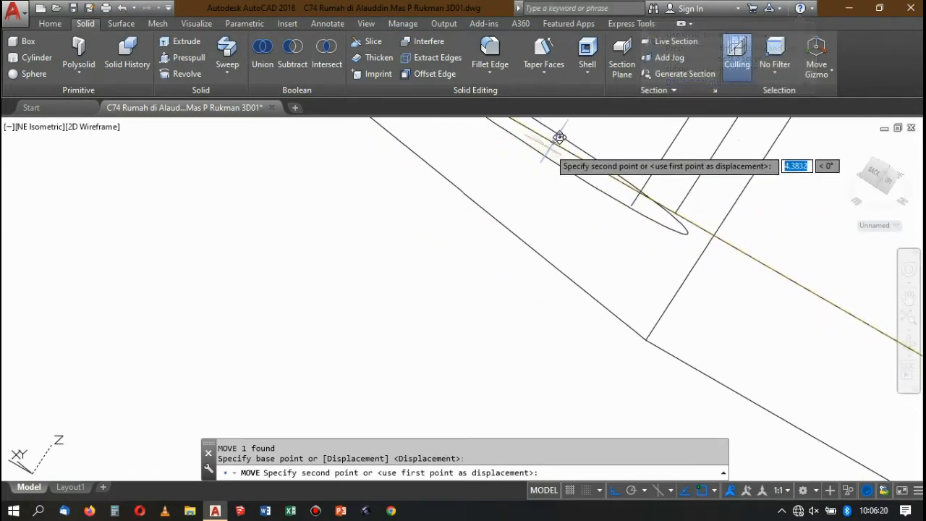
left_click(554, 190)
Reset the UCS to World.
scroll(561, 223, "down", 6)
scroll(561, 224, "down", 3)
left_click(604, 259)
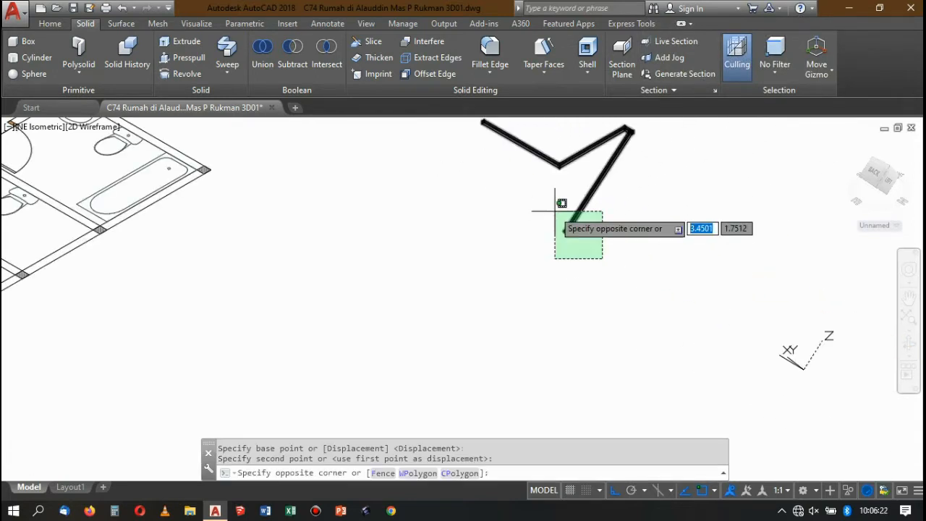
left_click(553, 210)
key("Escape")
type("u")
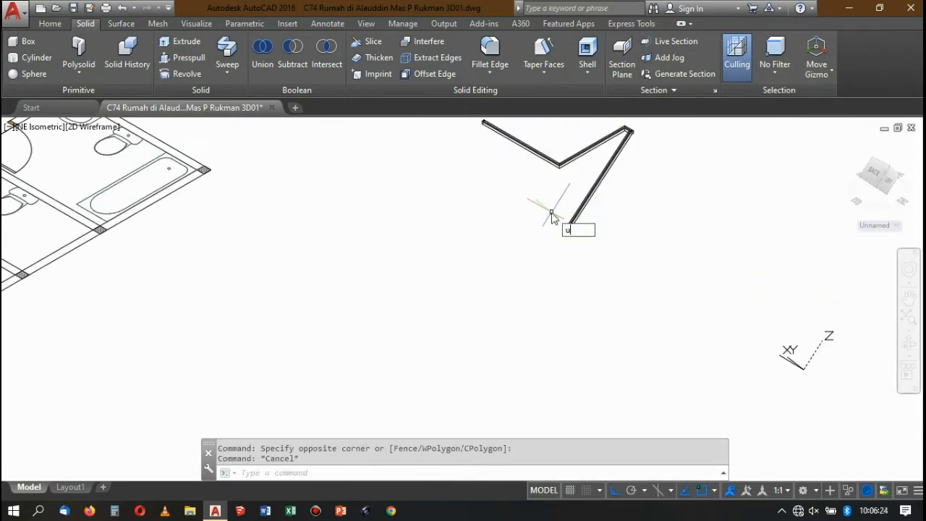
type("c")
key("Return")
type("w")
key("Return")
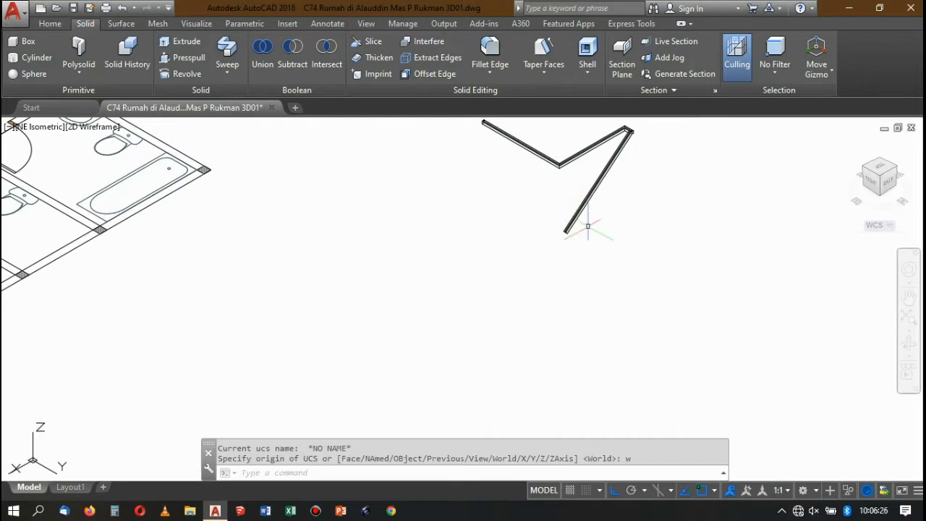
Move the handrail and round rail together from their lower end onto the top of the lowest post on the upper flight.
scroll(588, 239, "up", 5)
left_click(585, 238)
left_click(456, 163)
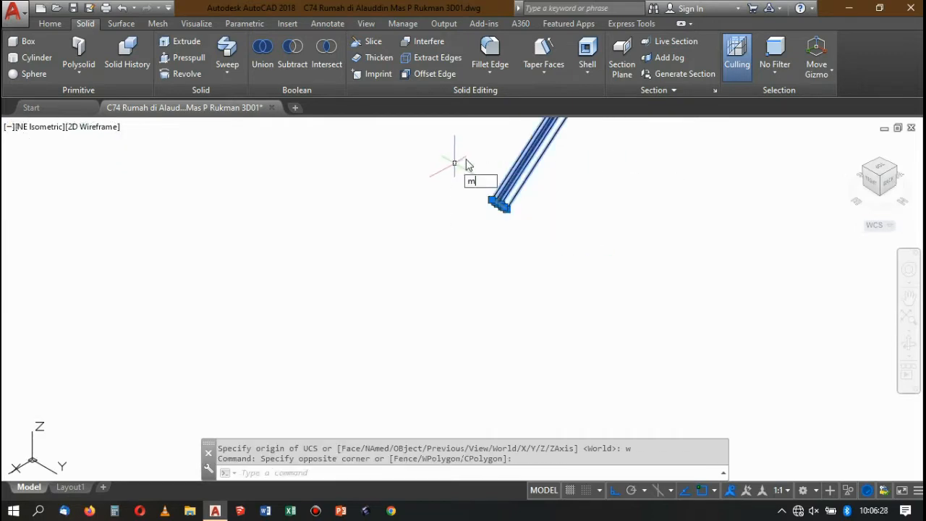
type("m")
key("Return")
scroll(492, 203, "up", 5)
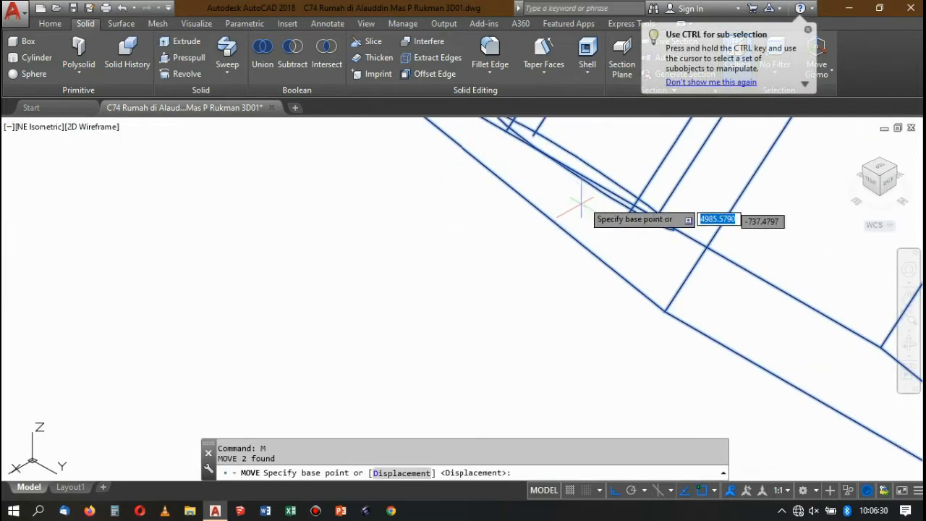
left_click(581, 174)
scroll(738, 264, "down", 10)
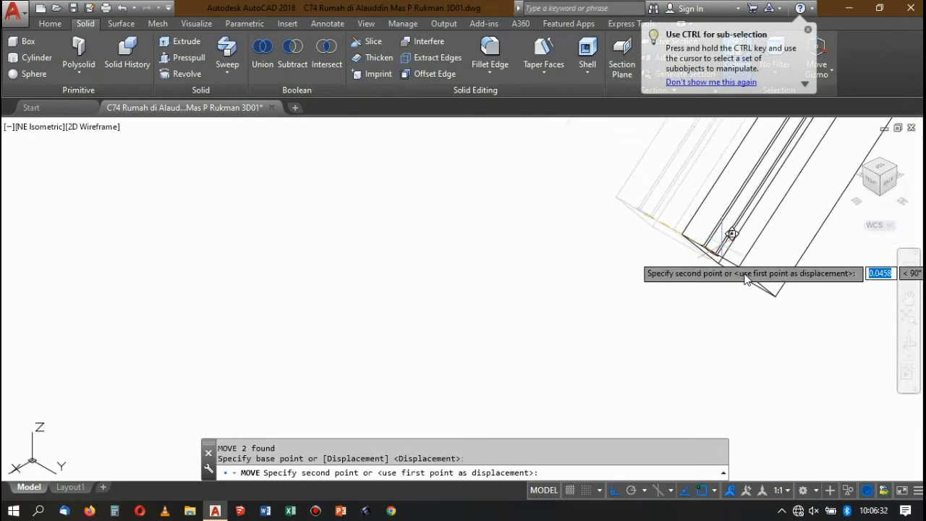
scroll(658, 207, "up", 8)
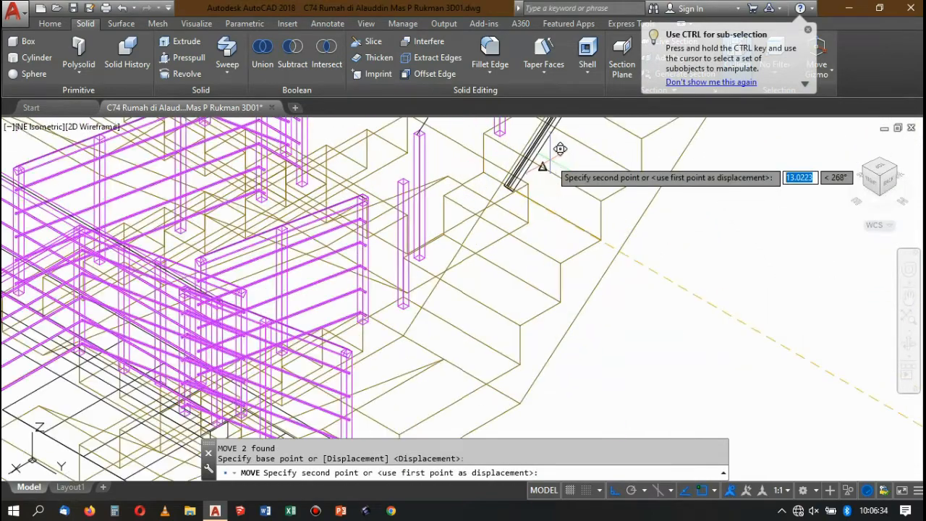
scroll(414, 123, "up", 6)
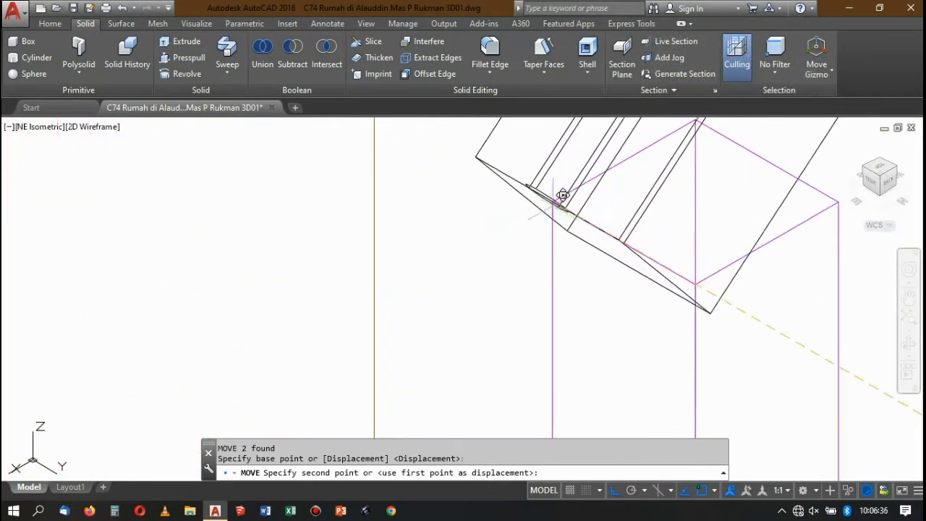
left_click(626, 249)
scroll(627, 244, "down", 10)
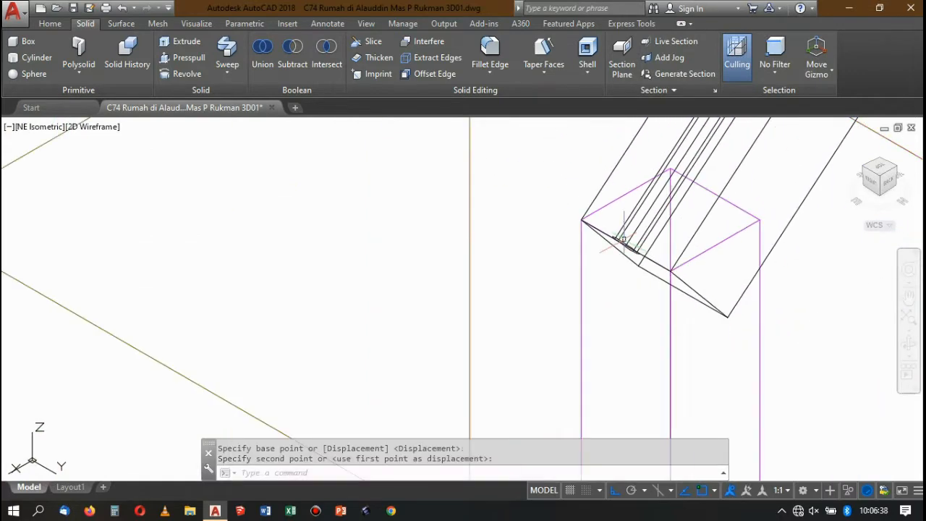
Apply the World UCS again with the rails in place on the posts.
scroll(669, 173, "up", 5)
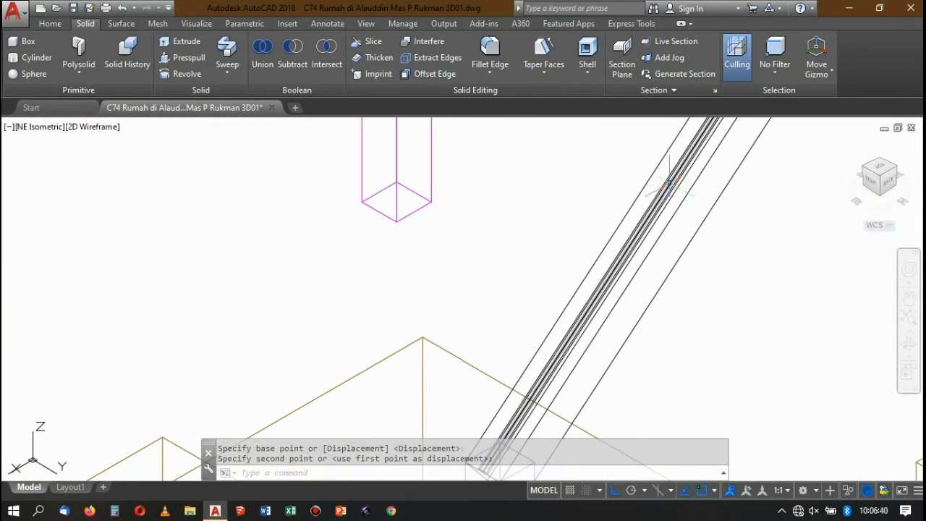
type("ucs")
key("Return")
type("w")
scroll(655, 206, "down", 5)
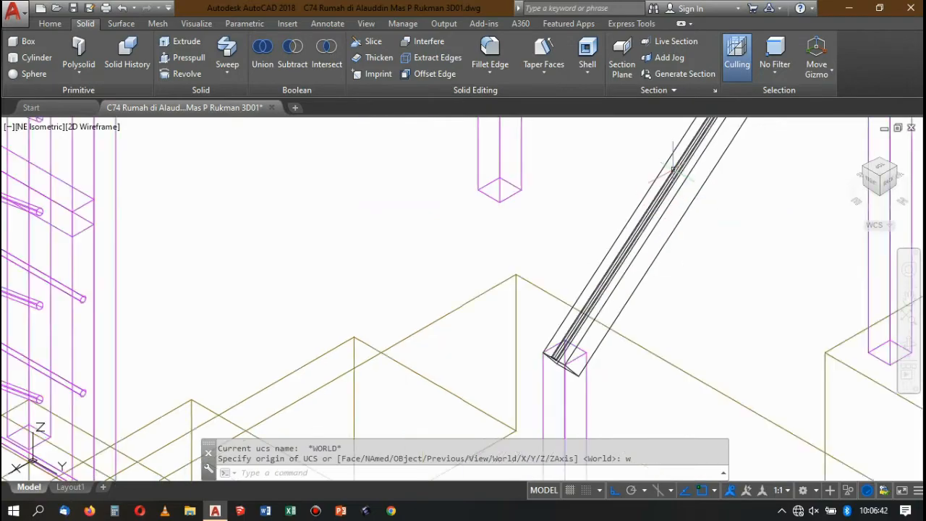
Move the round rail 0.15 straight down from the handrail.
scroll(650, 211, "up", 5)
key("Return")
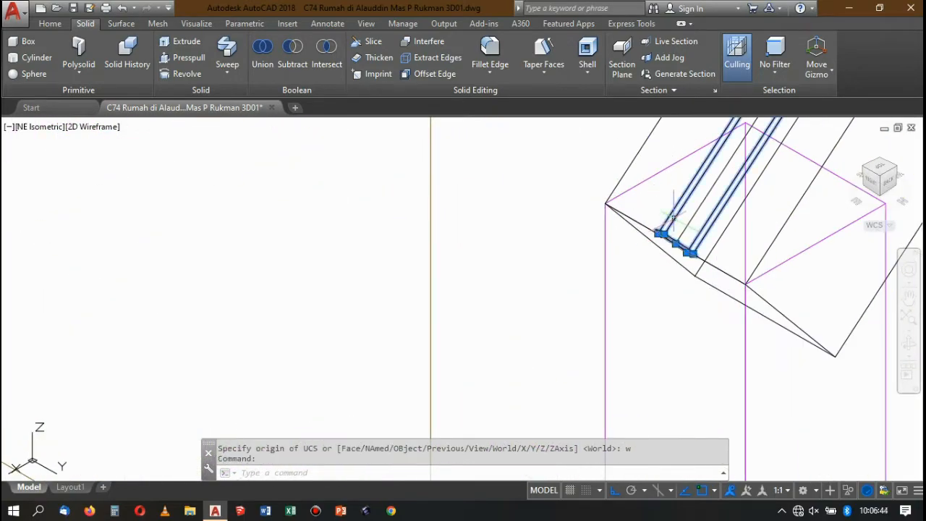
scroll(598, 170, "down", 1)
scroll(598, 169, "down", 5)
scroll(636, 332, "up", 2)
scroll(490, 295, "up", 2)
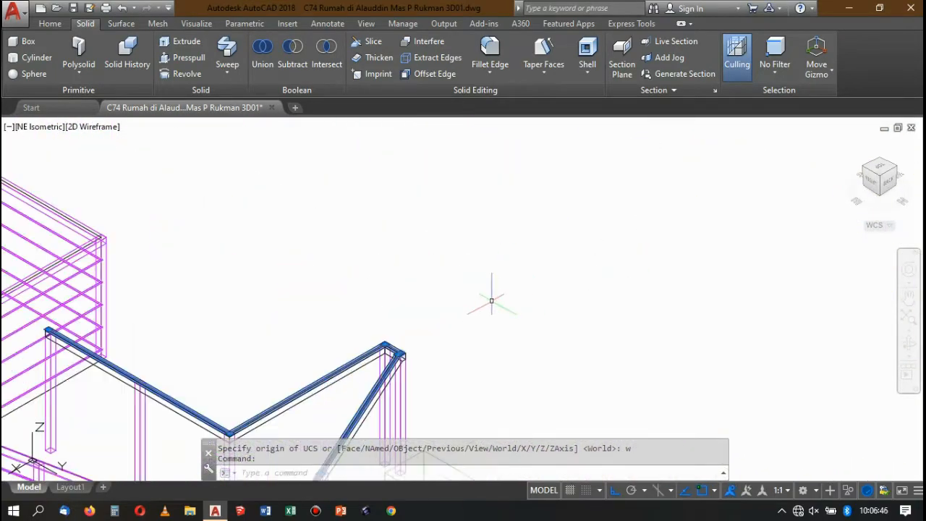
scroll(544, 287, "down", 1)
scroll(544, 287, "up", 2)
key("Return")
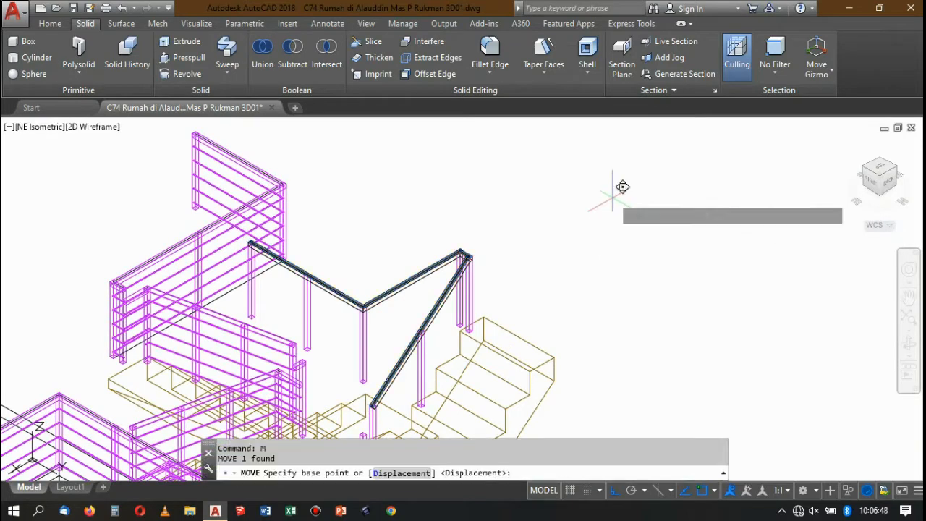
left_click(619, 189)
type("0.")
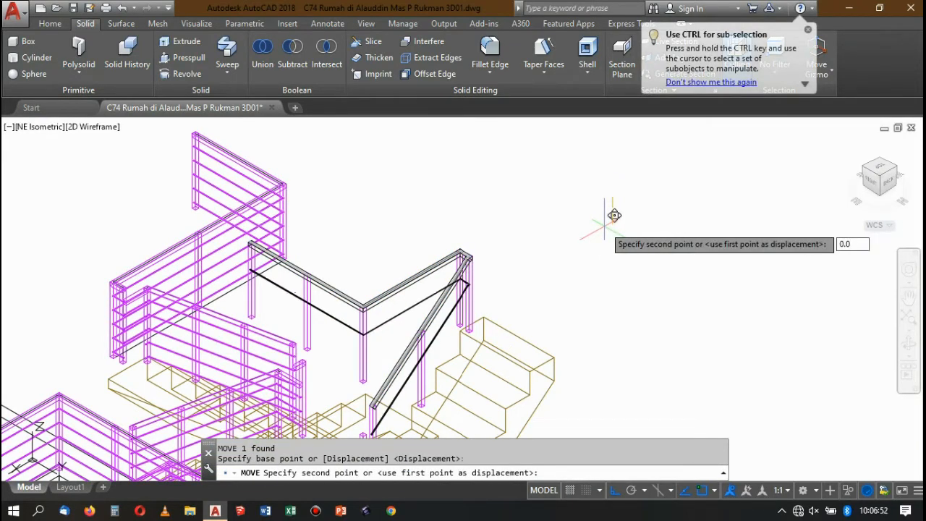
type("15")
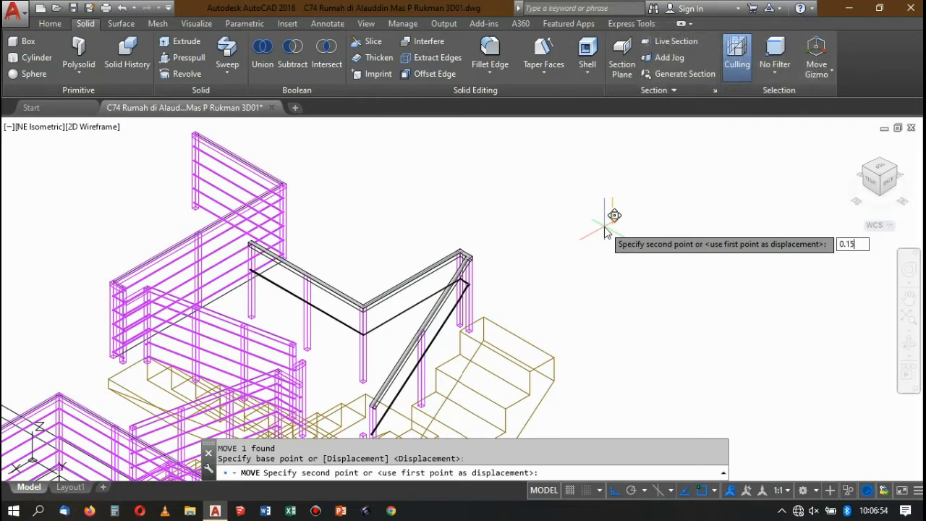
key("Return")
Lower the round rail by a further 0.15 along the vertical axis.
scroll(571, 231, "down", 4)
scroll(559, 244, "up", 6)
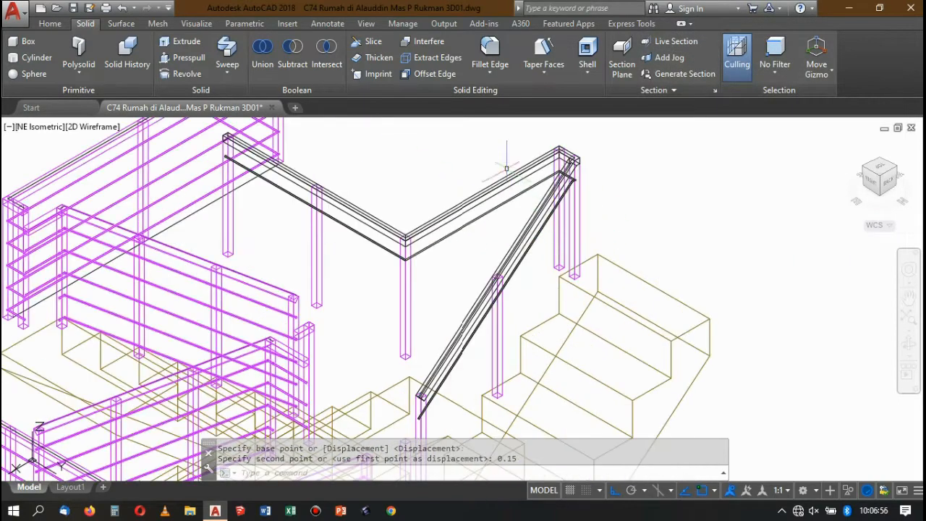
left_click(517, 197)
scroll(550, 185, "down", 4)
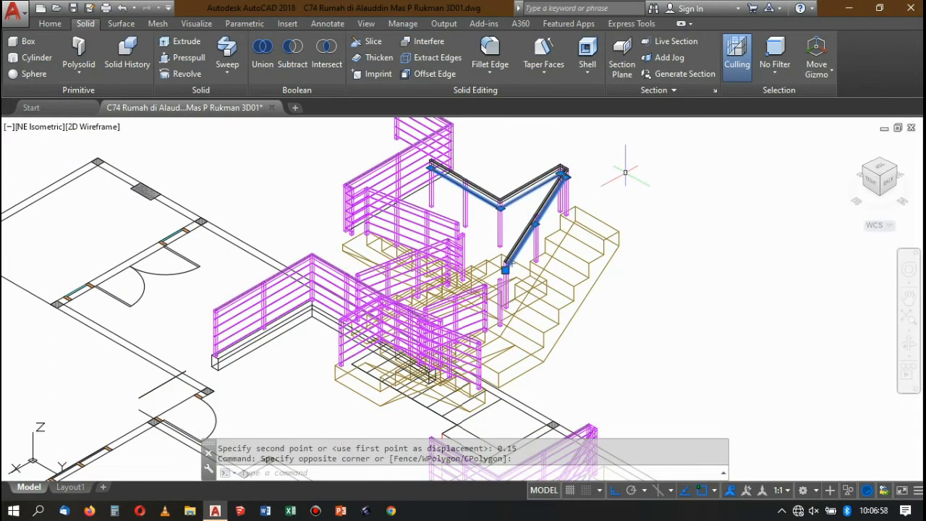
type("m")
key("Return")
left_click(649, 145)
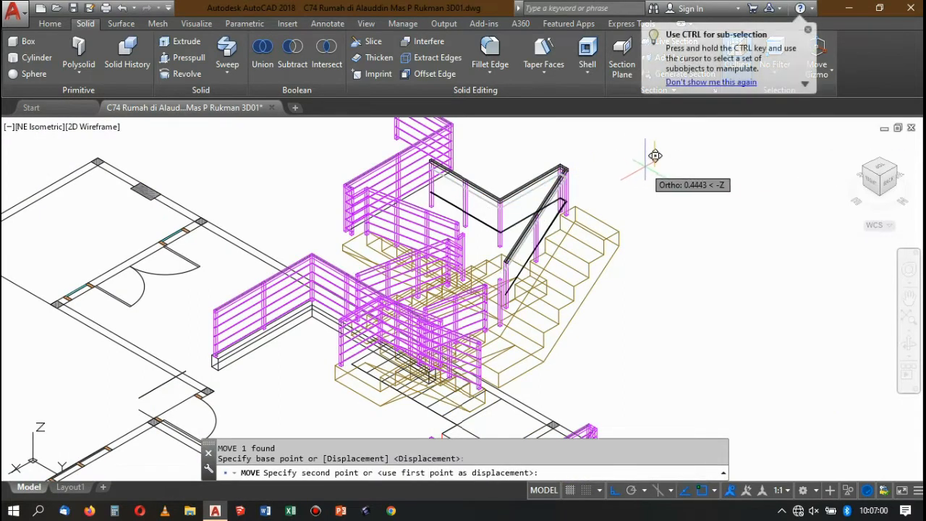
type("0.")
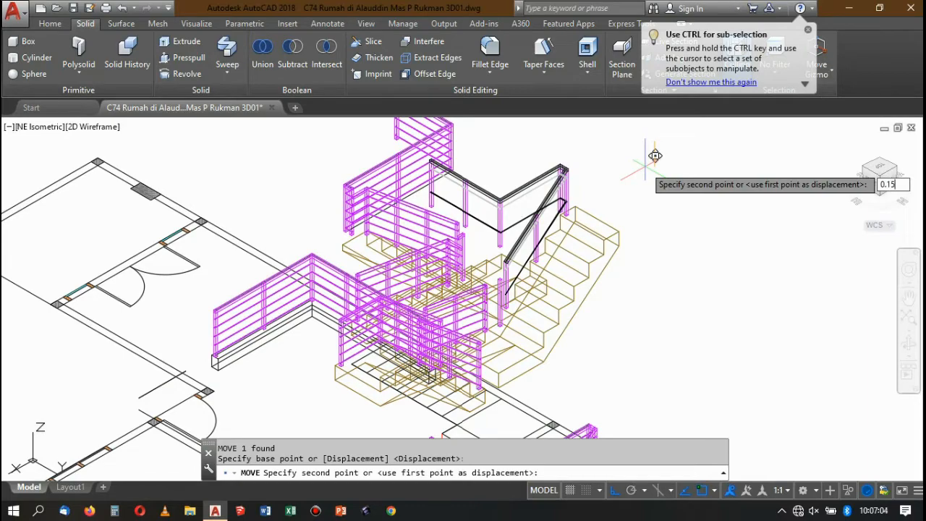
type("15")
key("Return")
Copy the round rail on the upper flight 0.15 straight down and 0.15 straight up along the vertical axis.
scroll(524, 200, "up", 2)
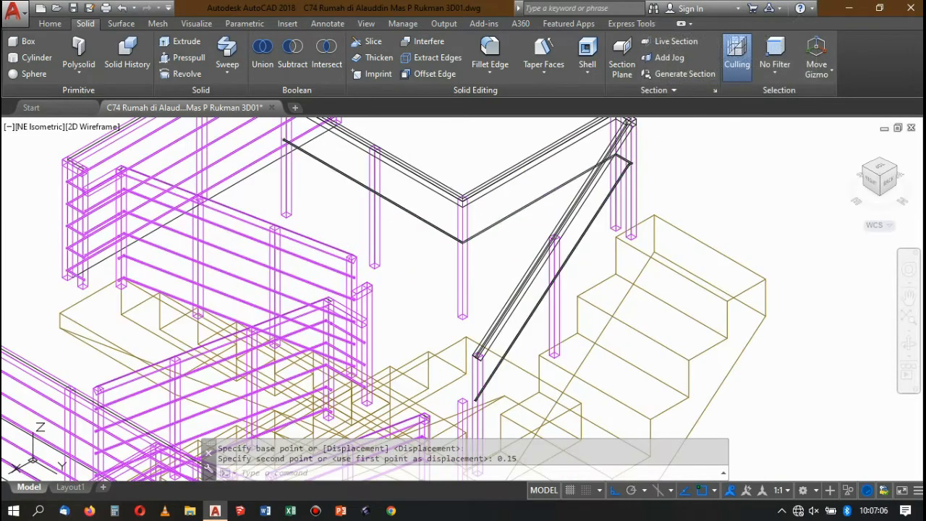
left_click(526, 206)
scroll(526, 205, "down", 2)
scroll(637, 165, "up", 1)
type("co")
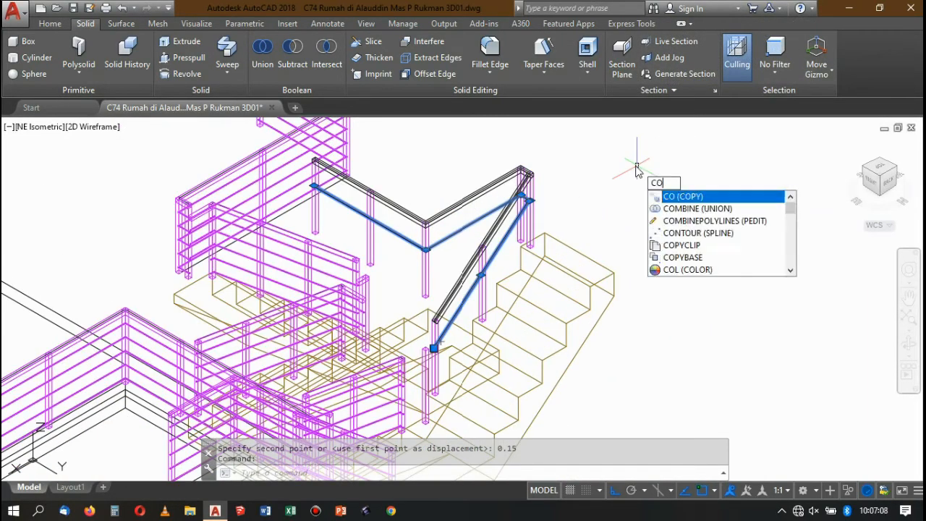
key("Return")
left_click(644, 161)
type("0.15")
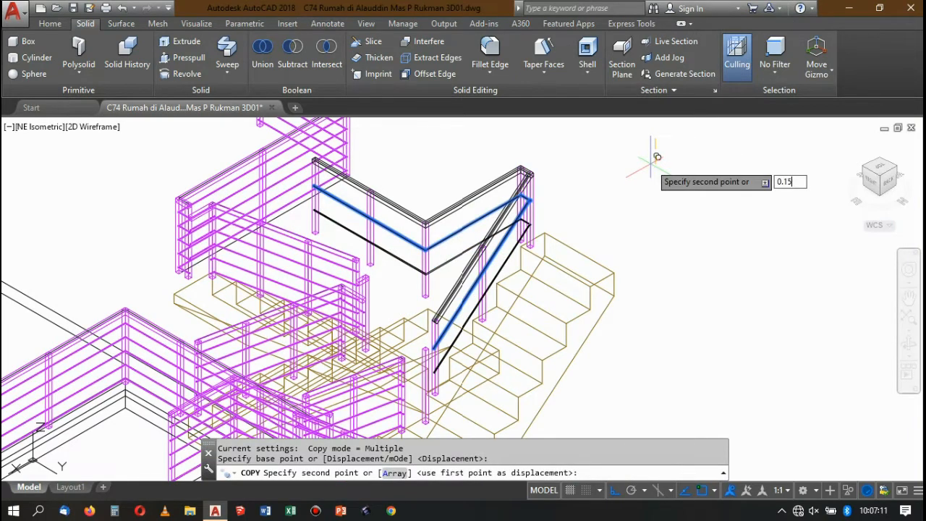
key("Return")
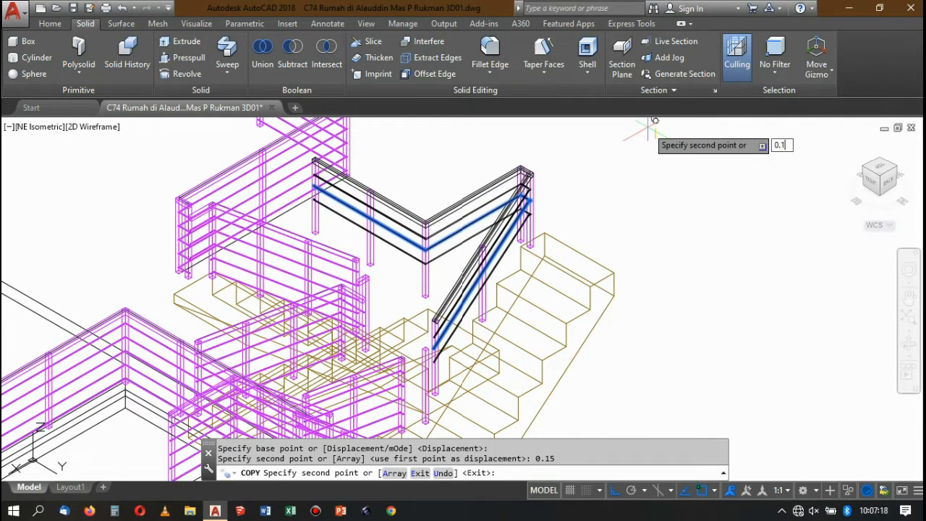
key("Return")
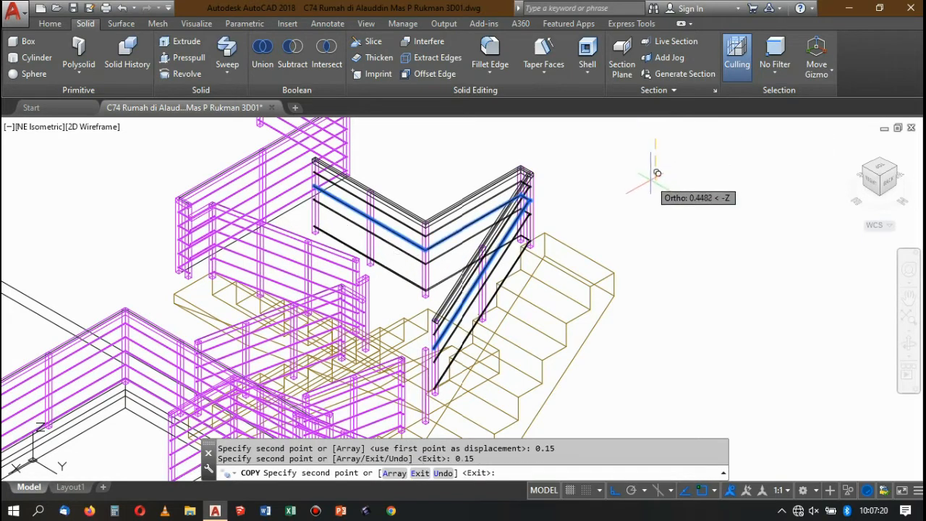
Add two more copies of the round rail, 0.3 and 0.45 below the original, and finish copying.
type("0")
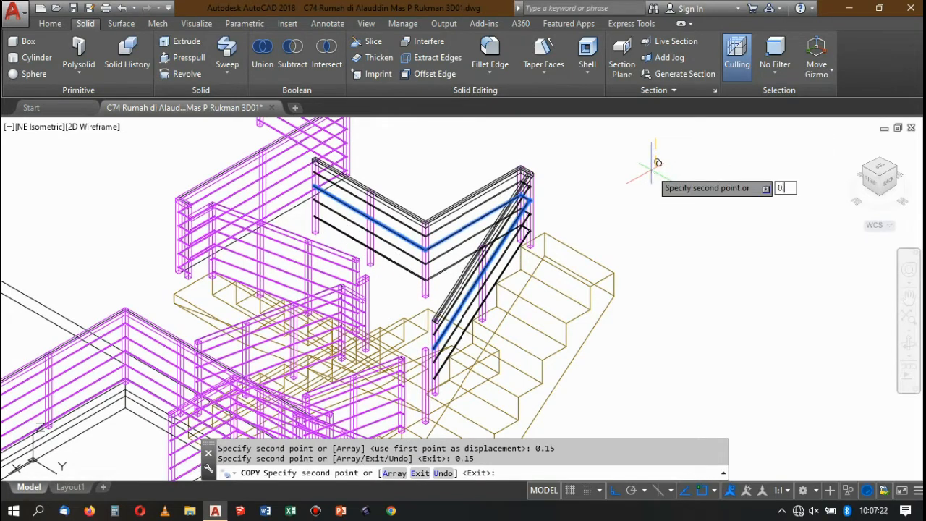
type(".3380")
key("Return")
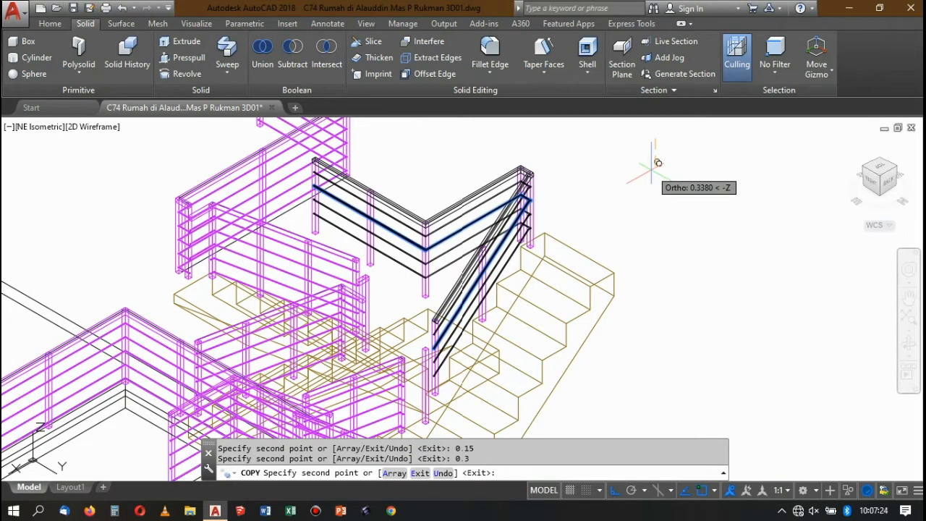
type("0.4")
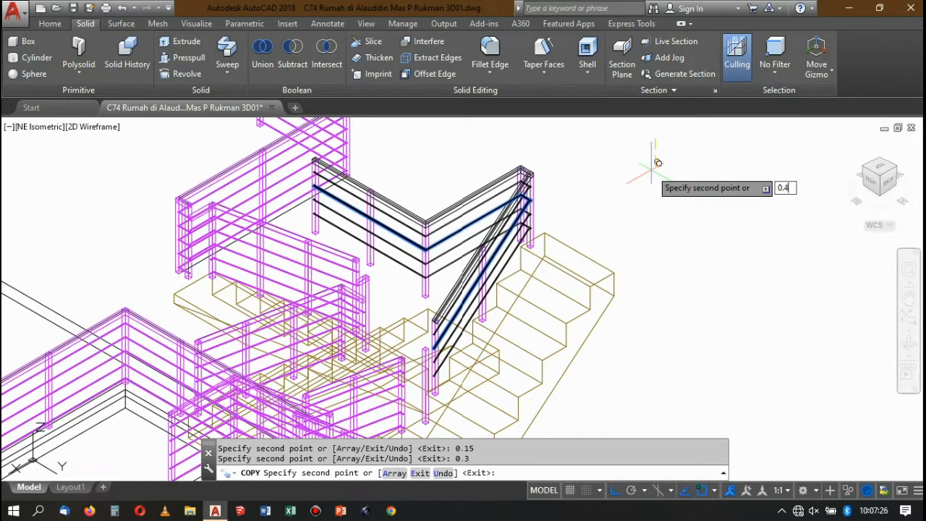
type("5")
key("Return")
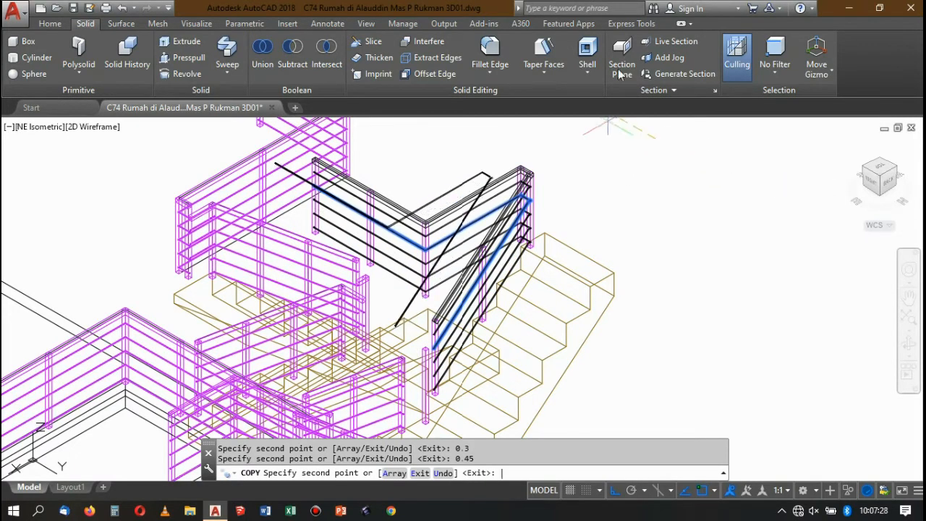
key("Return")
Display the staircase model in the Conceptual visual style.
left_click(51, 24)
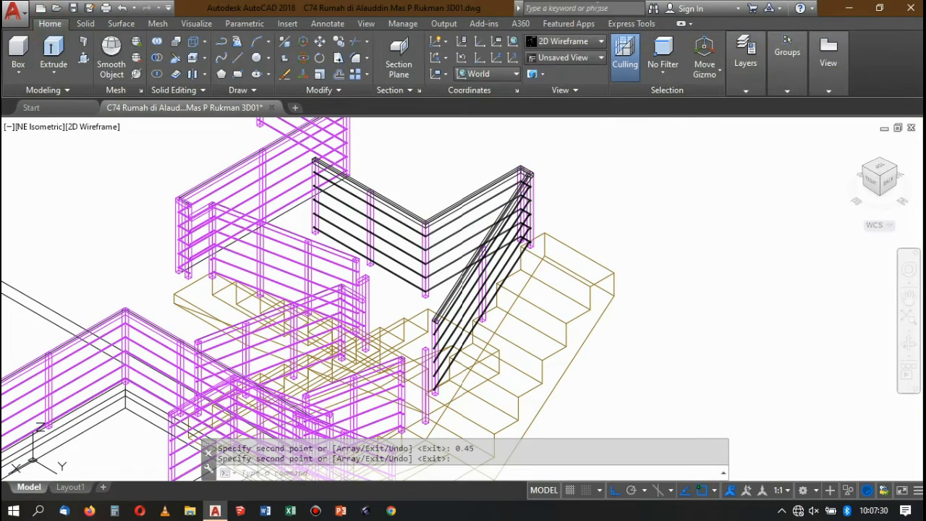
left_click(588, 41)
left_click(716, 70)
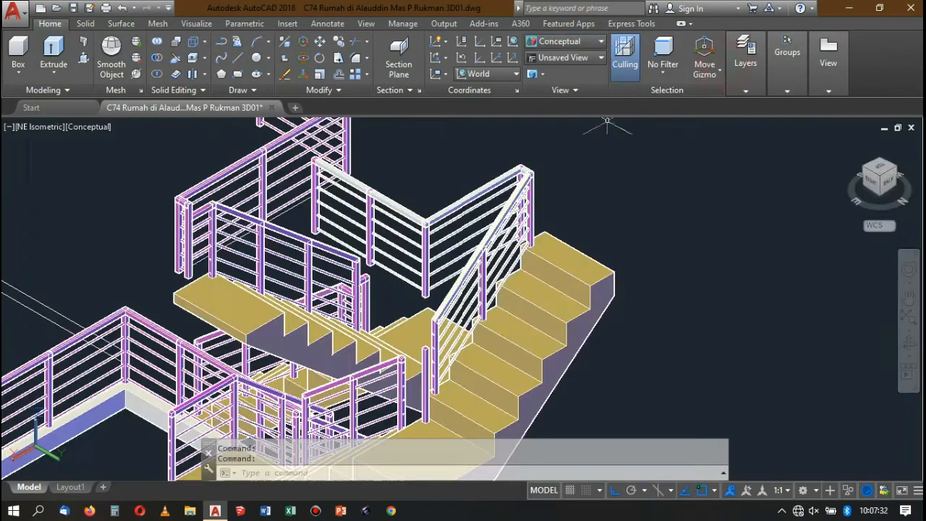
scroll(555, 194, "up", 3)
scroll(532, 175, "down", 5)
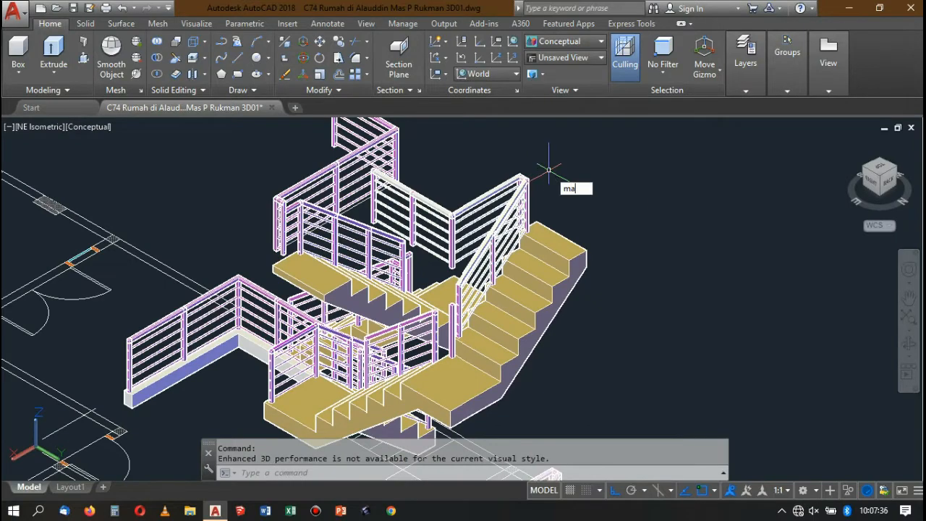
Match the properties of the upper flight's top post onto the new handrail and its five round rails.
key("Return")
scroll(549, 174, "up", 3)
left_click(512, 189)
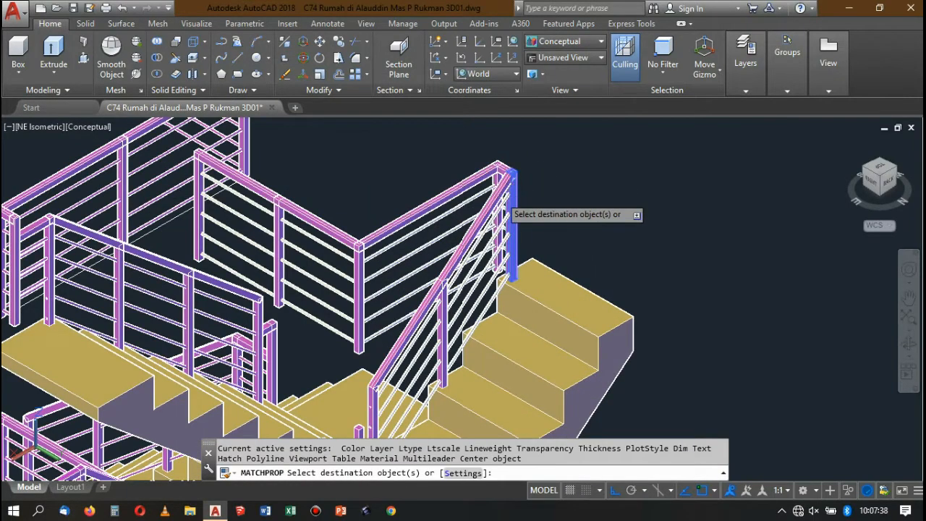
scroll(515, 193, "up", 2)
left_click(522, 233)
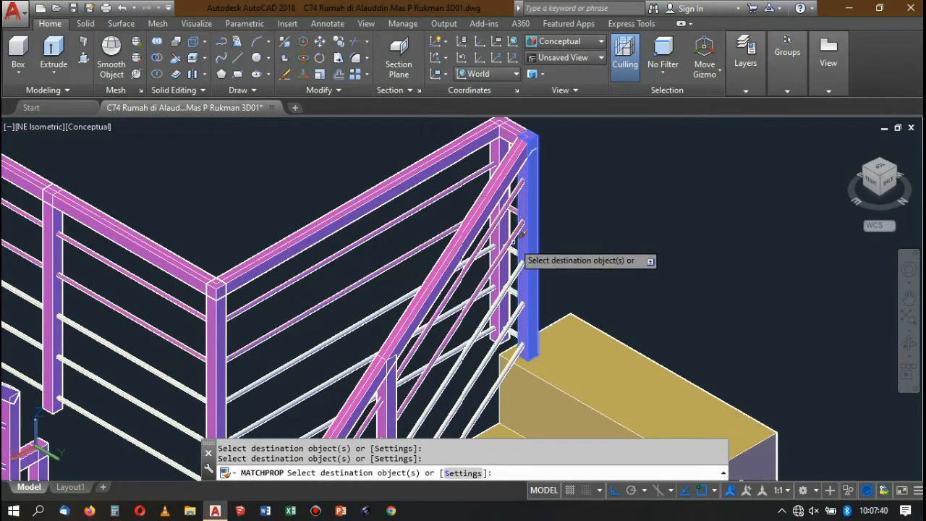
left_click(525, 261)
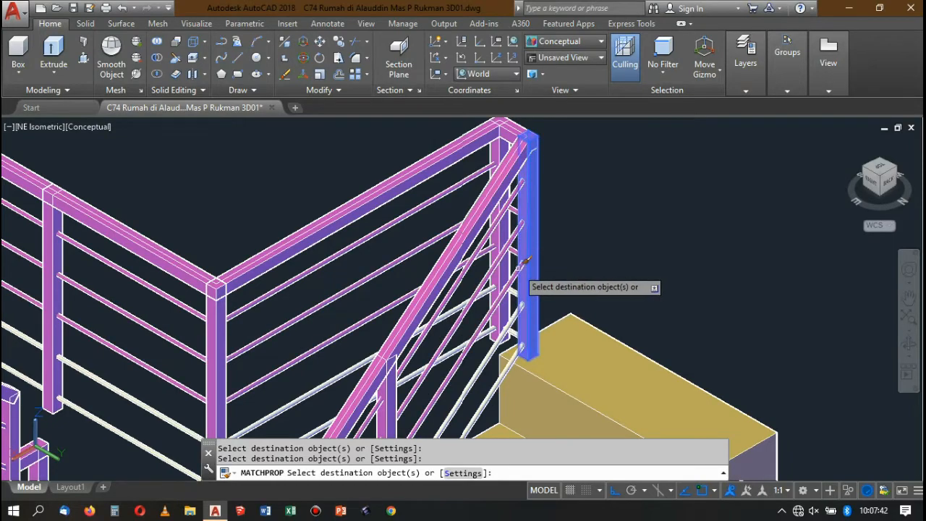
scroll(548, 215, "down", 3)
scroll(539, 260, "up", 2)
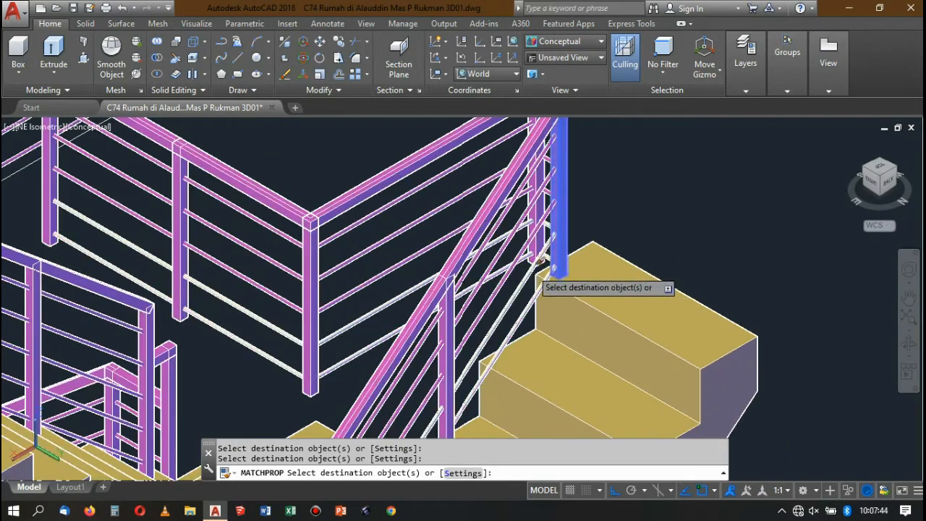
left_click(536, 267)
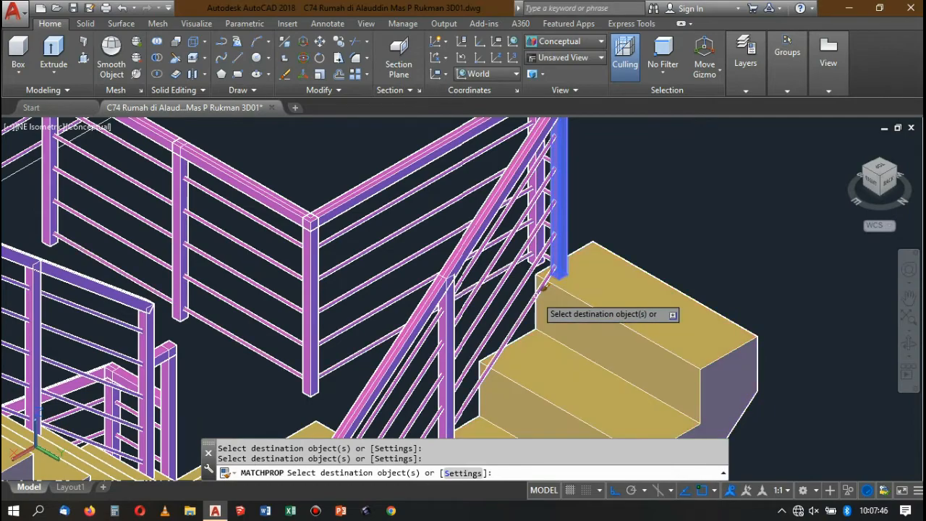
scroll(579, 217, "down", 3)
key("Return")
Set the visual style back to 2D Wireframe for work on the post top beside the middle flight.
scroll(579, 166, "down", 3)
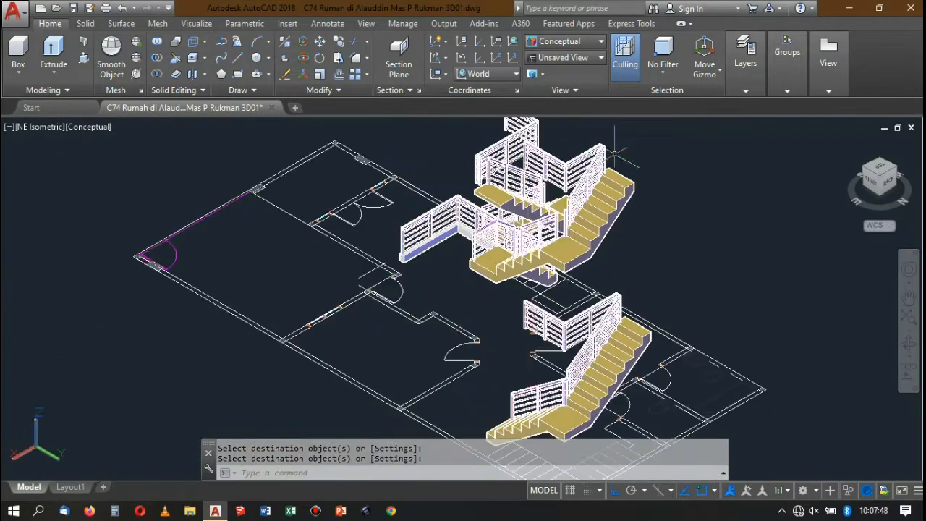
scroll(563, 149, "up", 3)
scroll(564, 150, "down", 4)
scroll(611, 185, "up", 7)
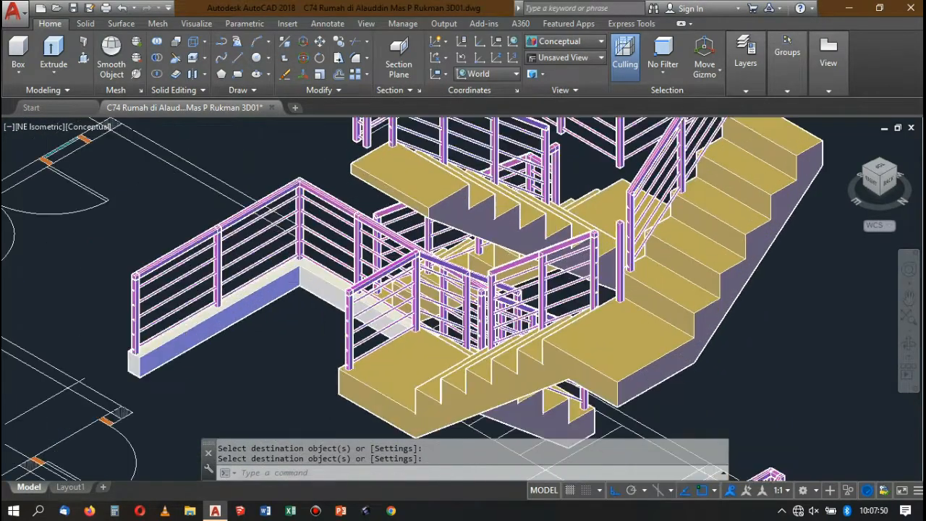
scroll(610, 185, "down", 4)
scroll(610, 186, "up", 7)
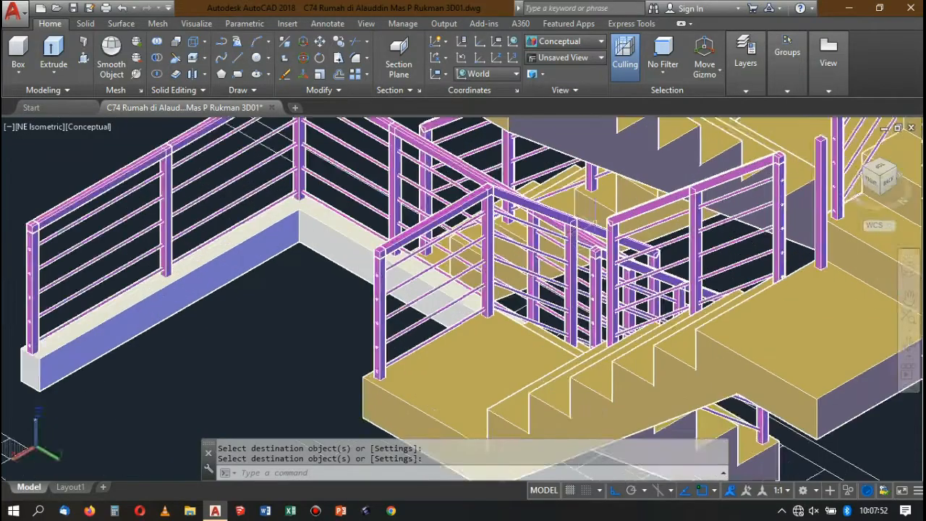
scroll(590, 278, "up", 5)
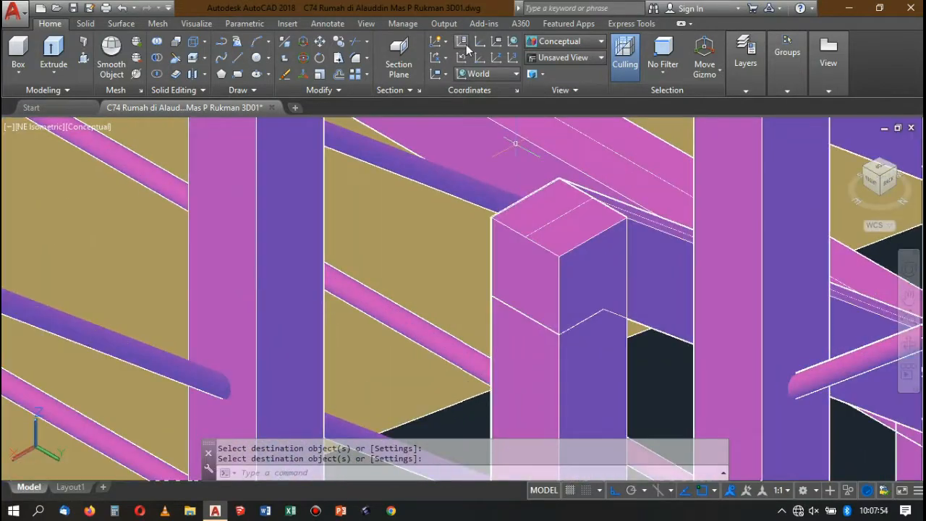
left_click(549, 41)
left_click(546, 73)
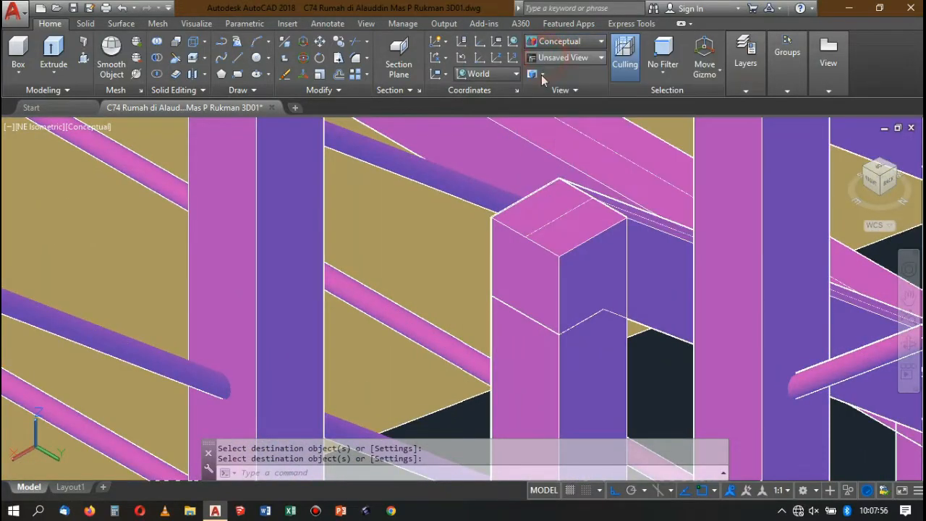
Draw a 0.04 by 0.04 rectangle from the near upper corner of the post top, standing in a vertical plane.
scroll(575, 271, "up", 2)
type("re")
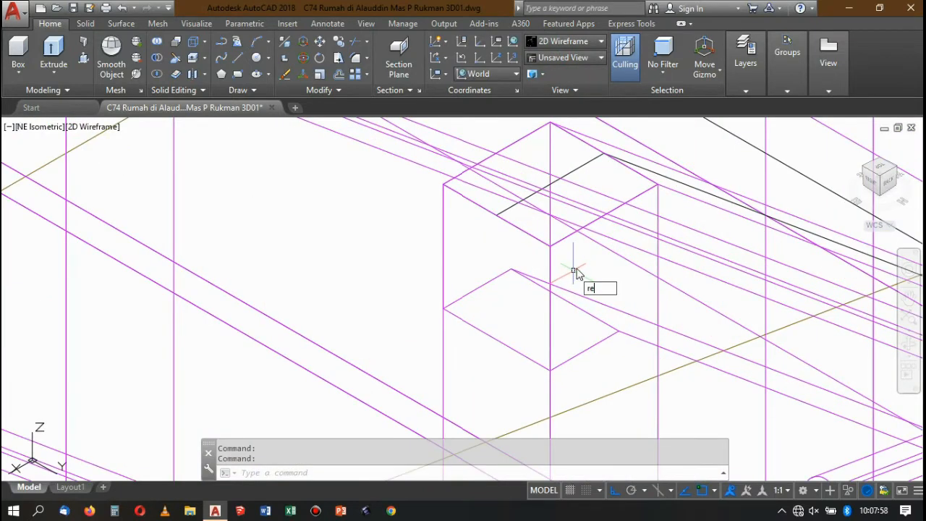
type("c")
key("Return")
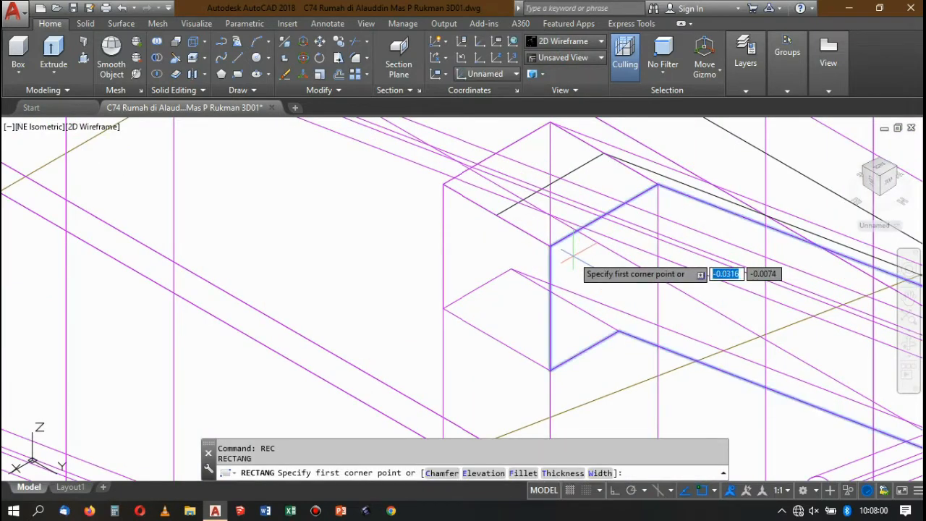
left_click(551, 246)
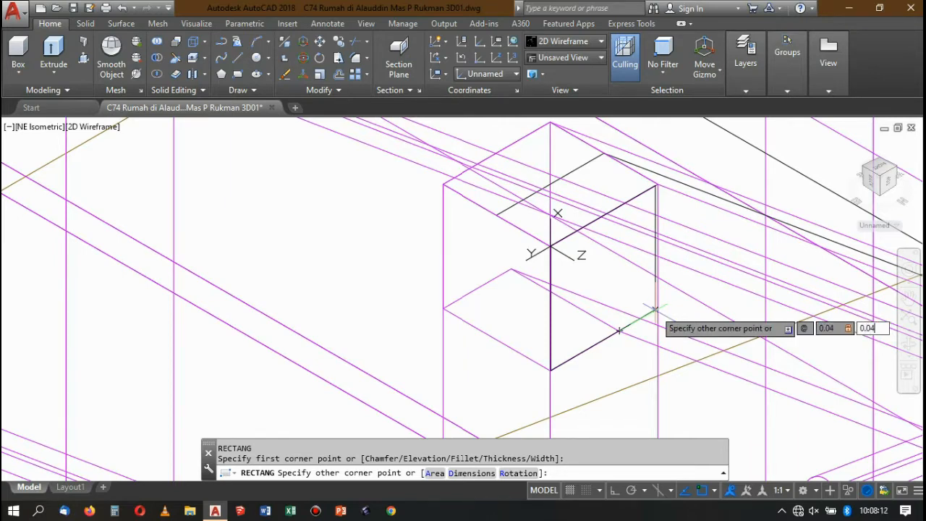
key("Return")
scroll(605, 256, "down", 2)
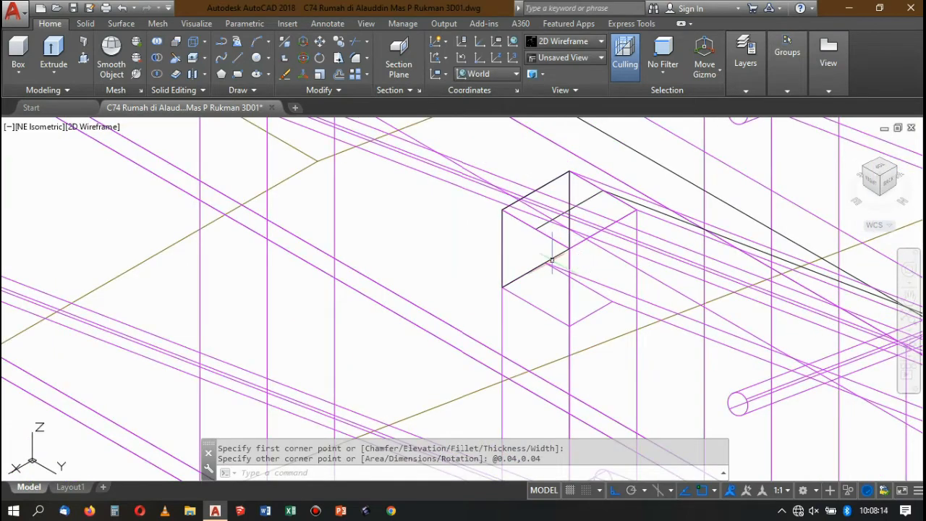
Move the small square by its upper corner onto the near upper corner of the post, against the handrail's end face.
left_click(535, 191)
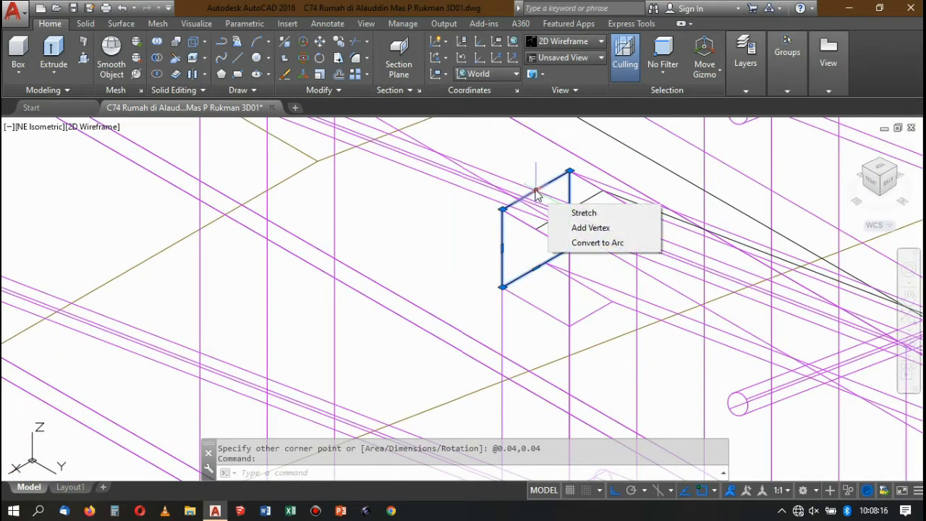
left_click(535, 191)
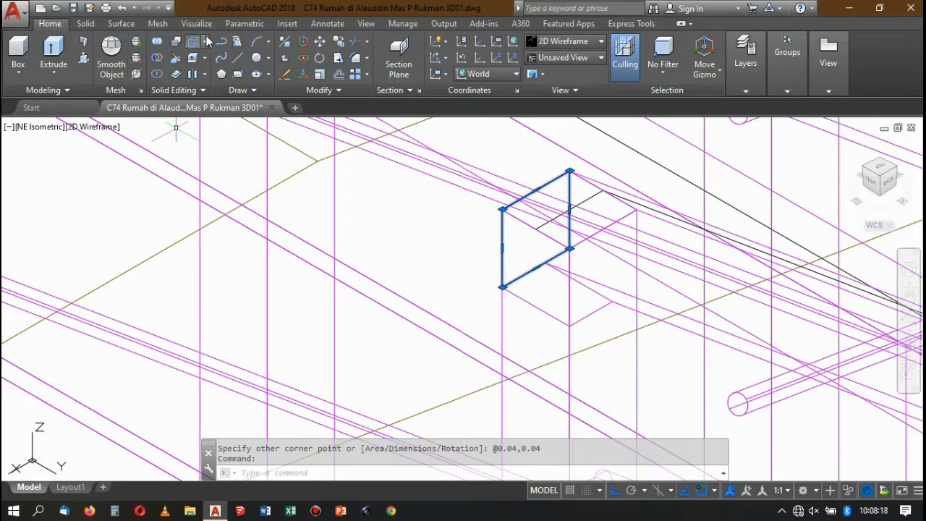
key("Escape")
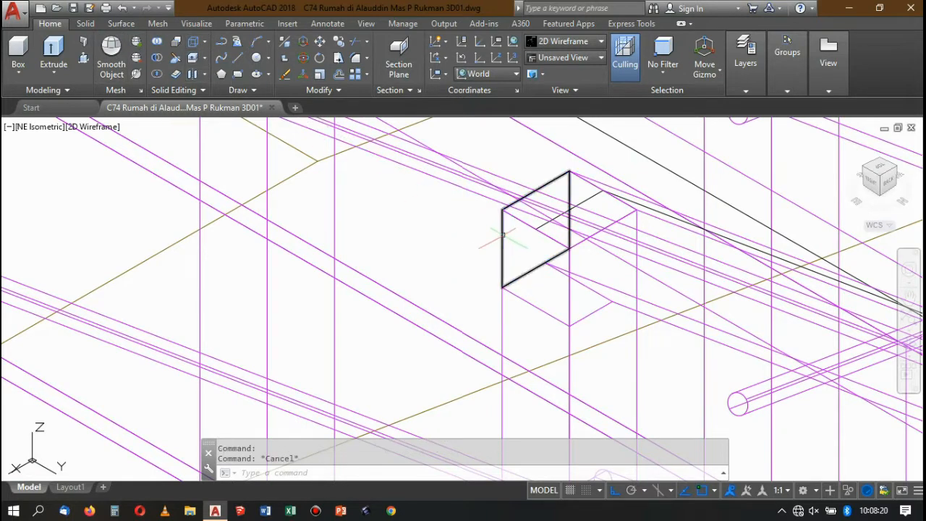
type("m")
key("Return")
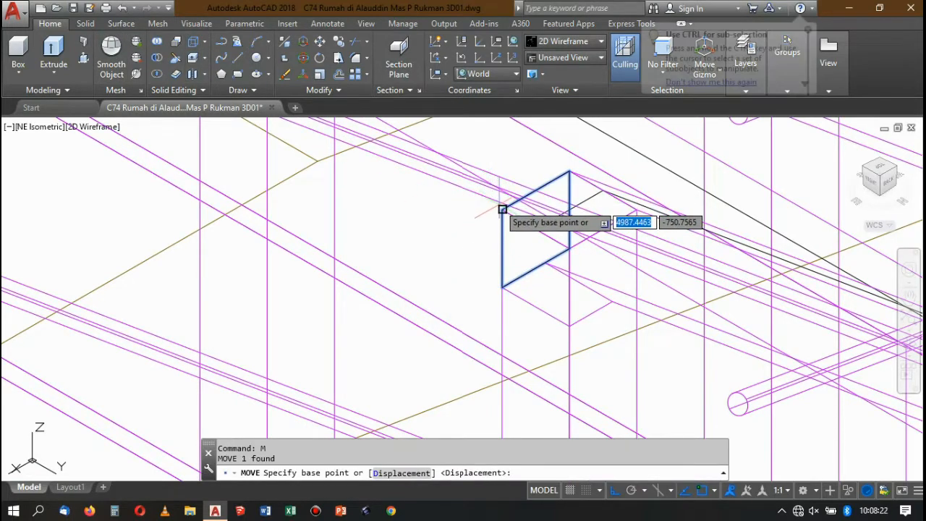
left_click(503, 209)
left_click(572, 246)
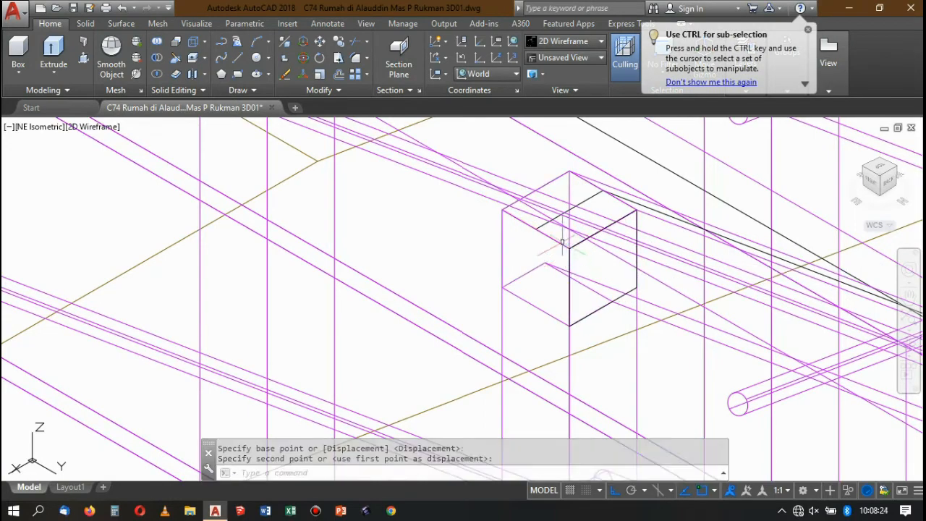
Extrude the small square on the post top as far as the near upper corner of the neighbouring upper flight's bottom post.
scroll(575, 210, "up", 4)
scroll(575, 208, "up", 3)
left_click(572, 200)
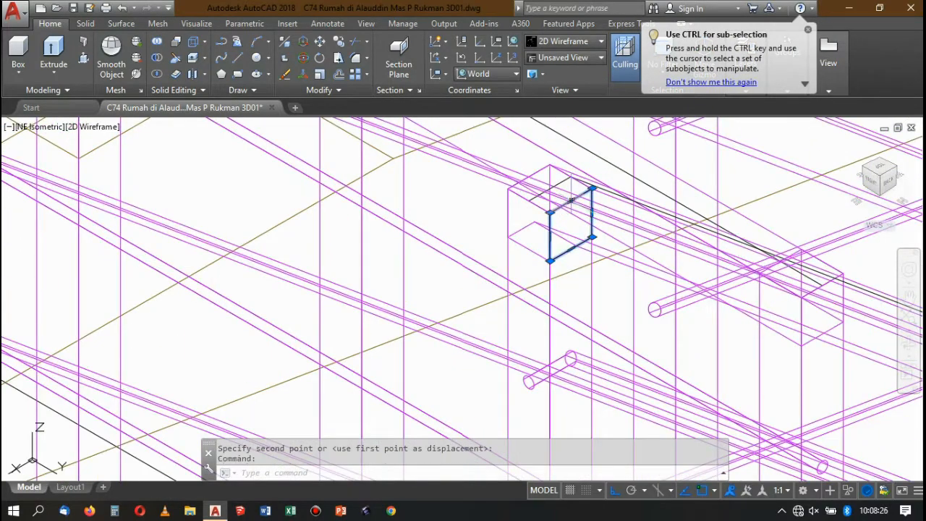
left_click(55, 48)
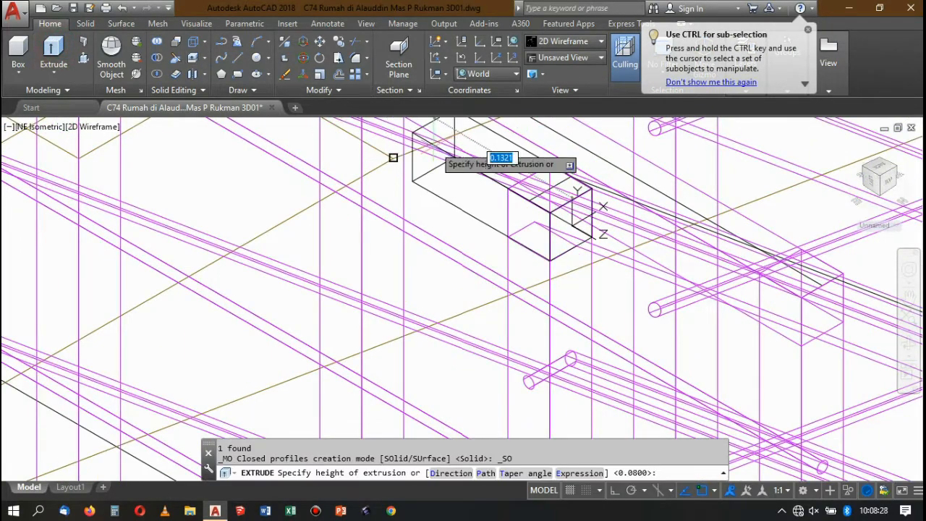
scroll(572, 217, "down", 3)
scroll(578, 245, "up", 5)
scroll(506, 220, "down", 5)
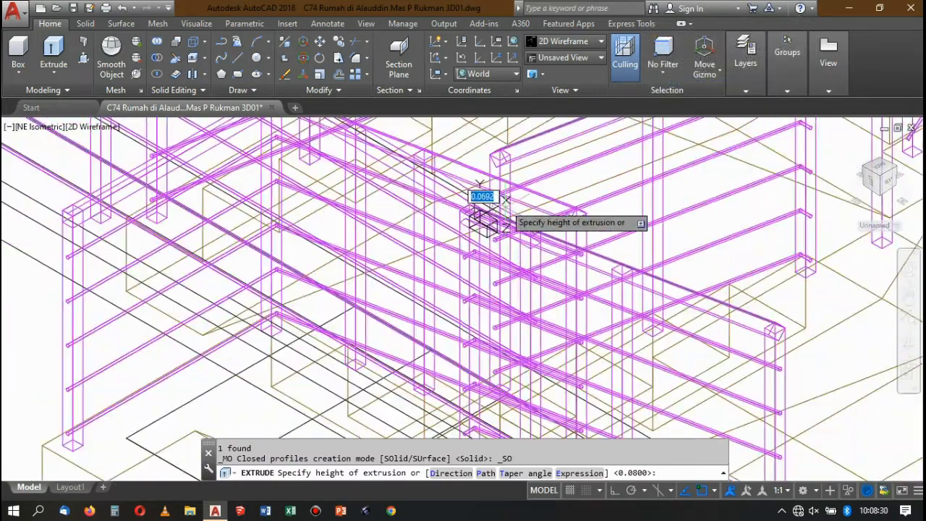
scroll(506, 199, "up", 4)
scroll(491, 225, "down", 4)
scroll(479, 194, "up", 6)
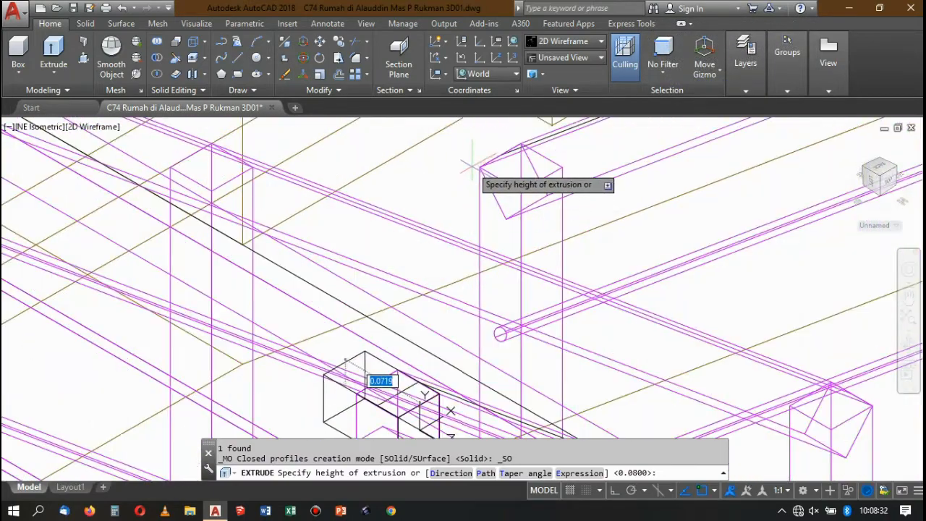
left_click(480, 165)
Set the visual style to Conceptual to show the new connecting block shaded between the two posts.
scroll(477, 165, "down", 4)
scroll(484, 153, "down", 4)
scroll(468, 197, "up", 4)
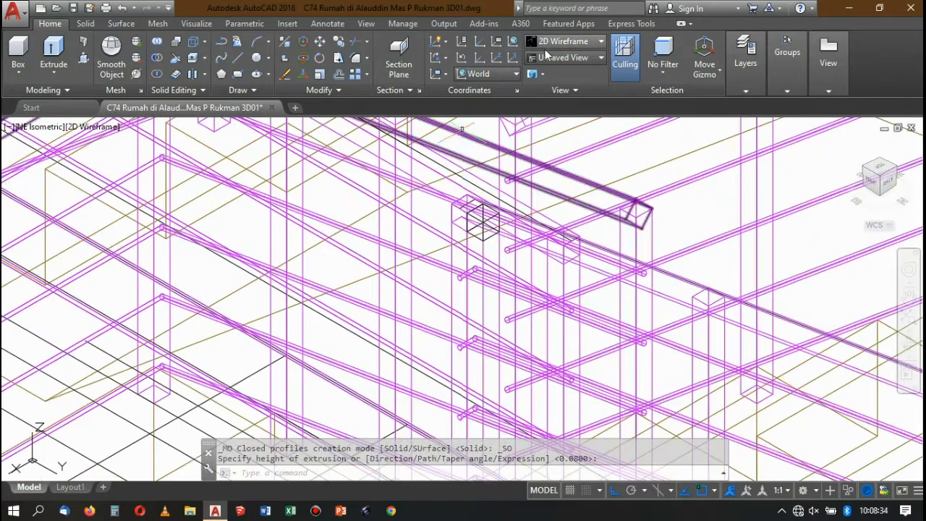
left_click(559, 40)
left_click(720, 79)
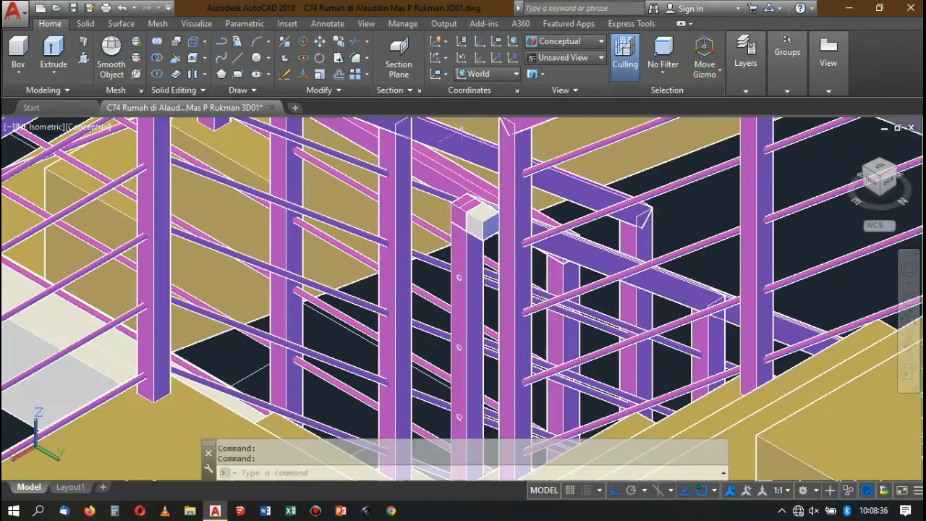
Try to Presspull the connecting block's outer end face to the near upper corner of the upper flight's bottom post.
scroll(485, 228, "up", 4)
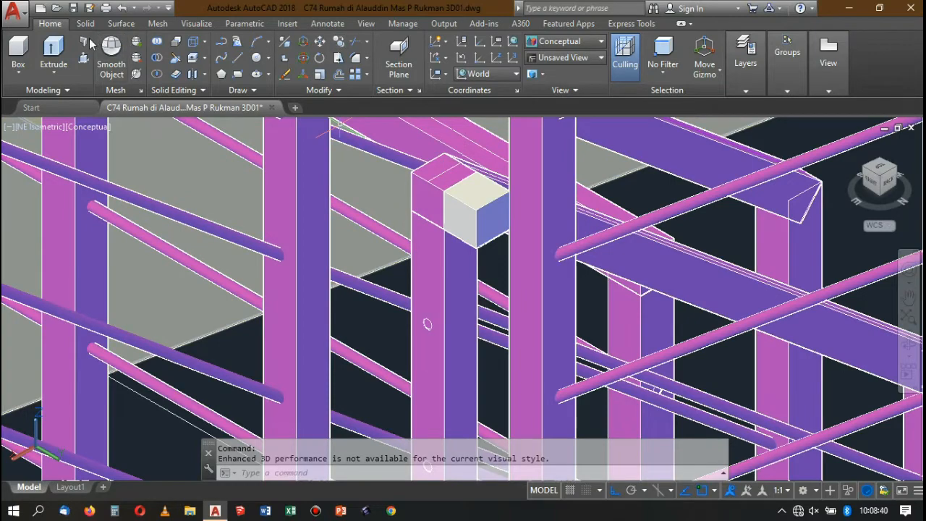
left_click(485, 216)
scroll(485, 215, "down", 4)
scroll(501, 123, "up", 3)
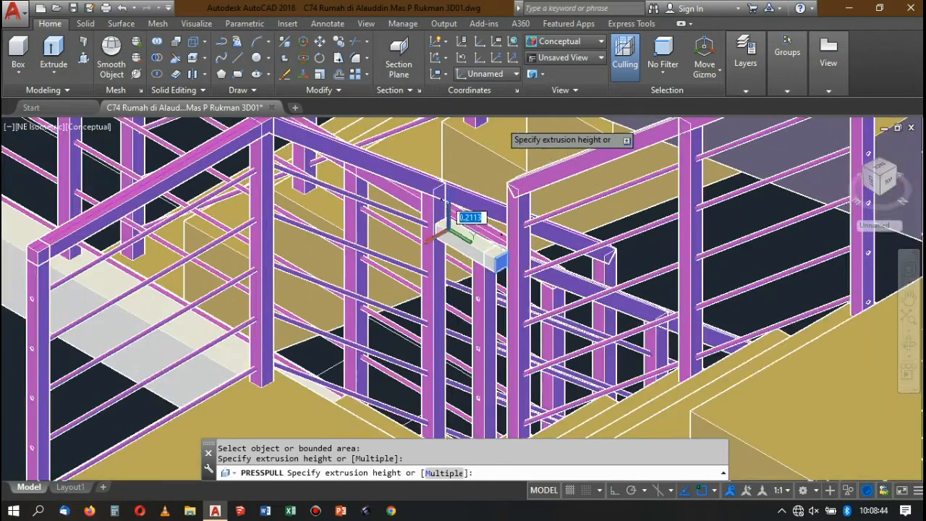
scroll(509, 190, "up", 3)
left_click(505, 195)
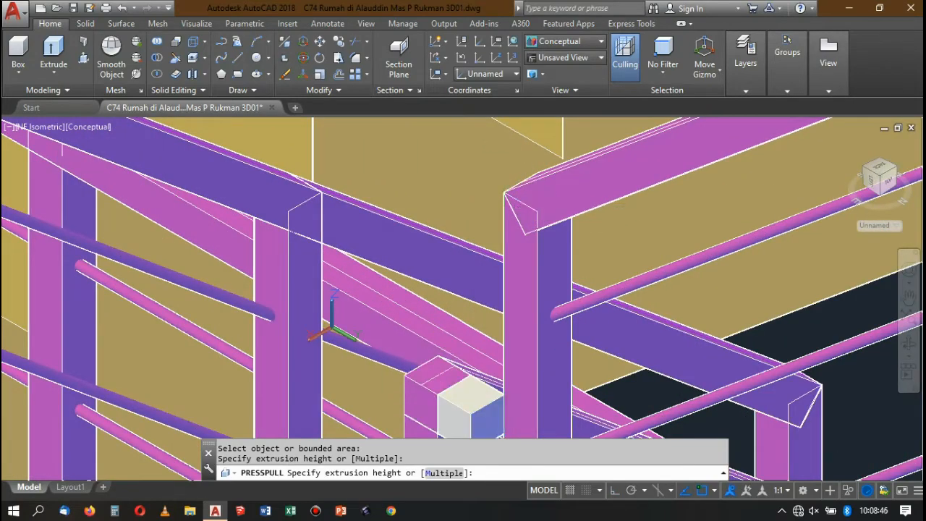
scroll(506, 196, "down", 5)
scroll(507, 268, "up", 5)
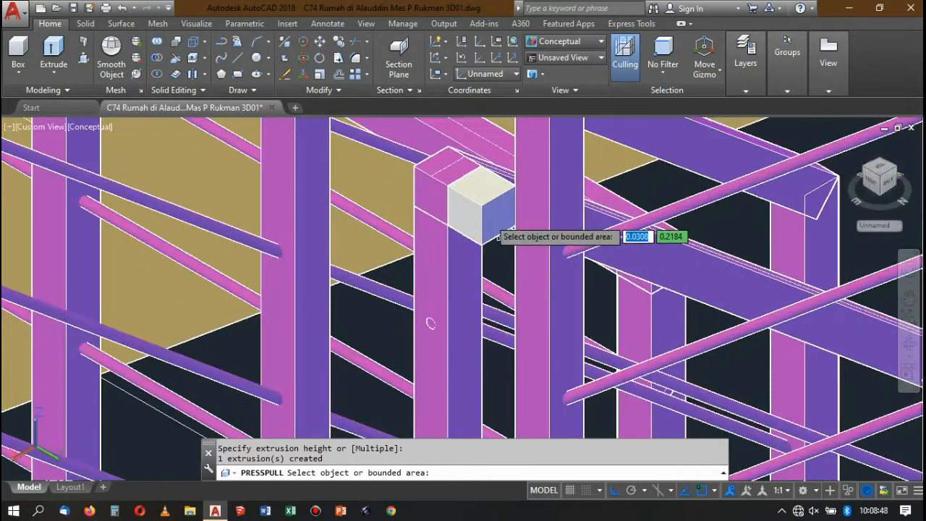
Presspull the connecting block's outer end face to a point on the upper flight's bottom post, just below its handrail.
left_click(487, 216)
scroll(487, 216, "down", 4)
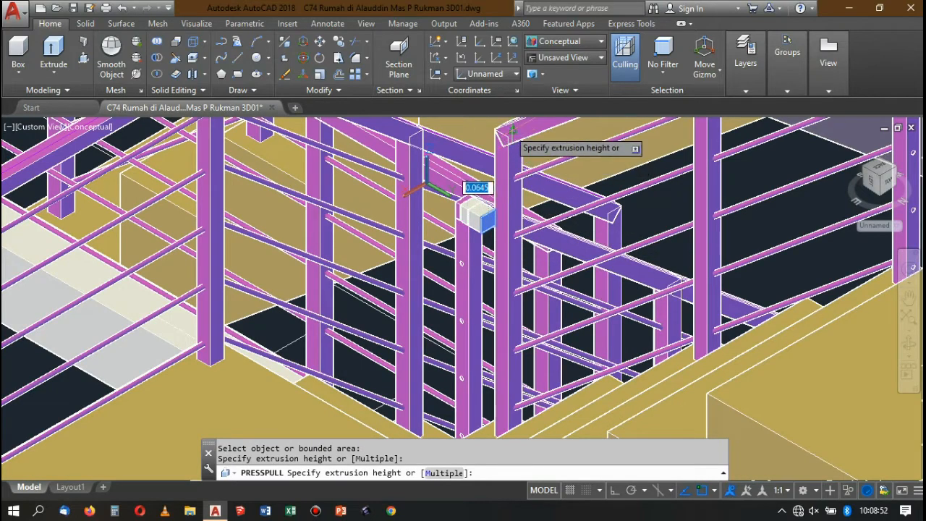
scroll(508, 135, "up", 3)
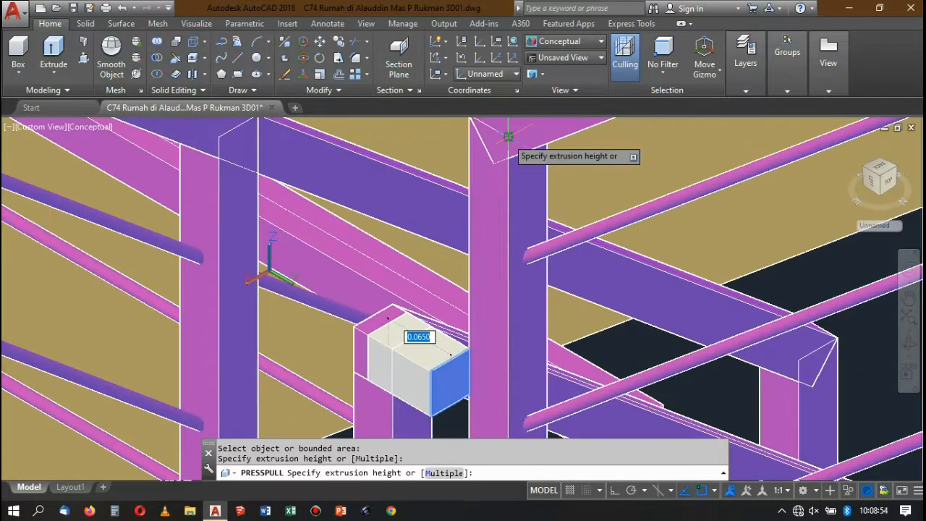
left_click(509, 135)
scroll(509, 134, "down", 3)
scroll(488, 217, "up", 2)
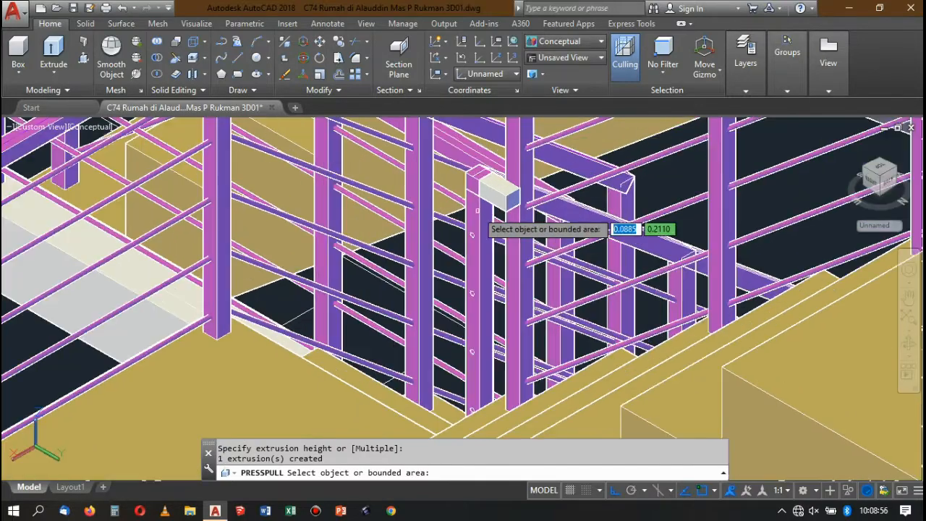
key("Return")
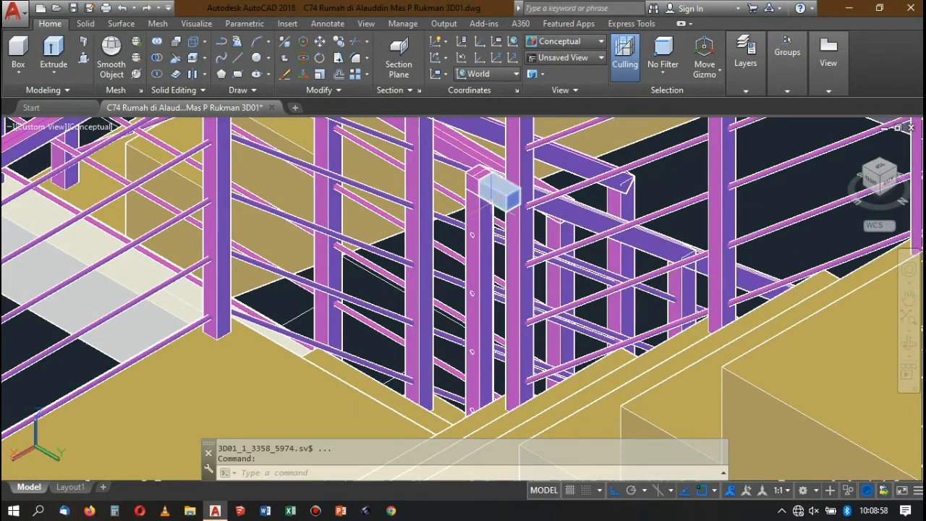
Switch to the SE Isometric view, centred on the upper flight's handrail, to see the block and its two posts.
scroll(494, 199, "down", 5)
scroll(515, 172, "up", 2)
left_click(501, 162)
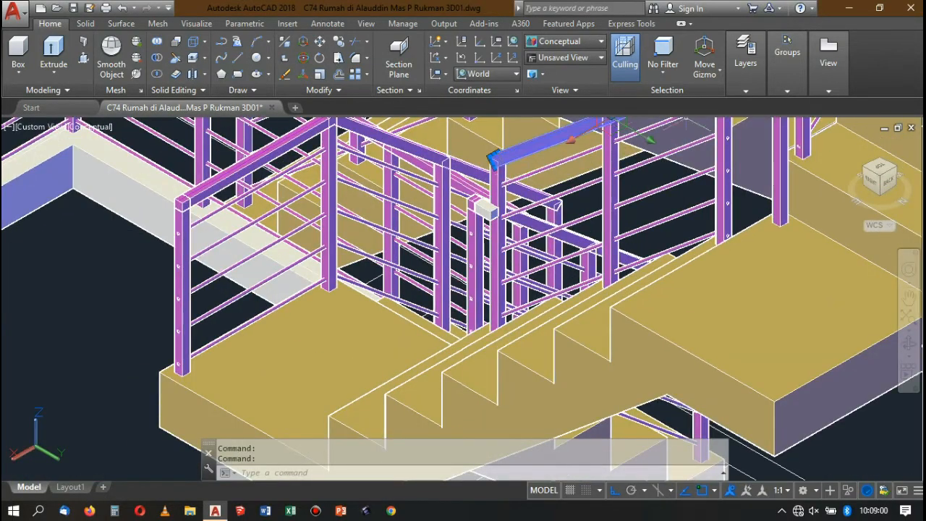
left_click(868, 172)
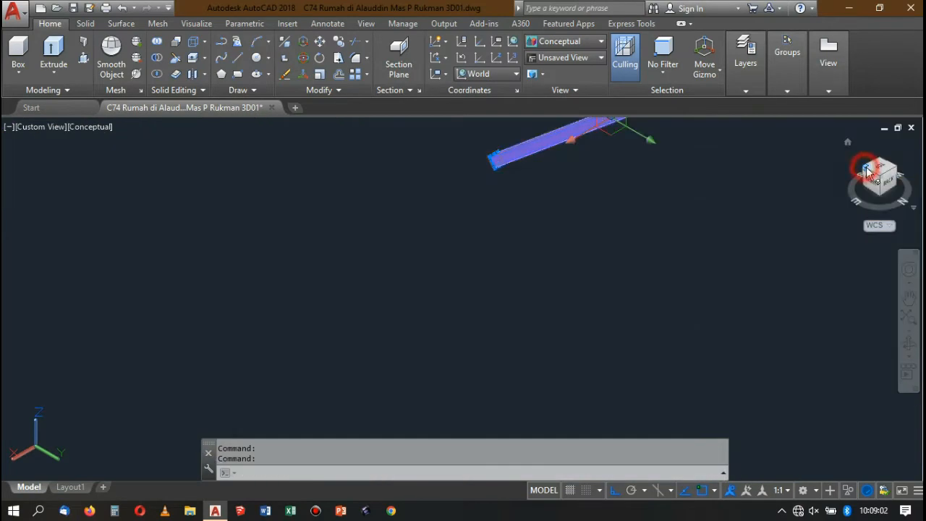
scroll(701, 147, "down", 4)
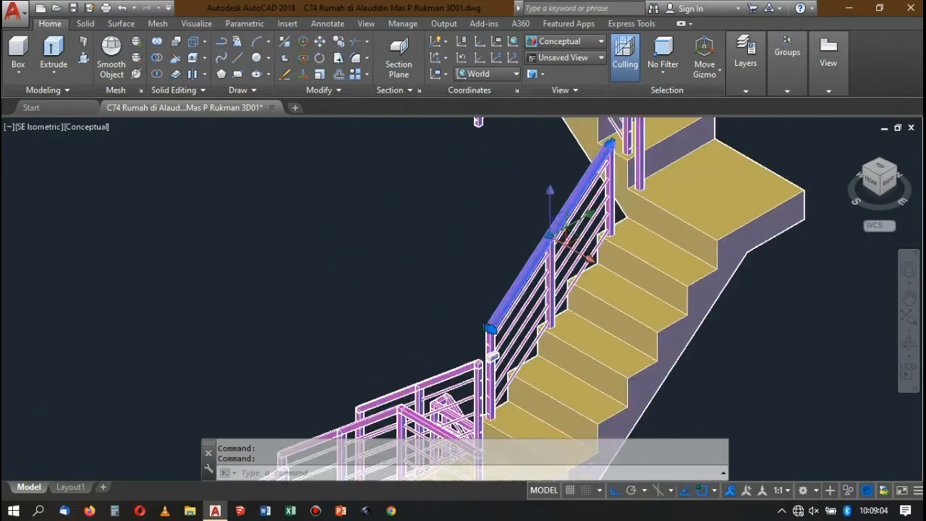
scroll(568, 260, "up", 5)
scroll(571, 246, "up", 3)
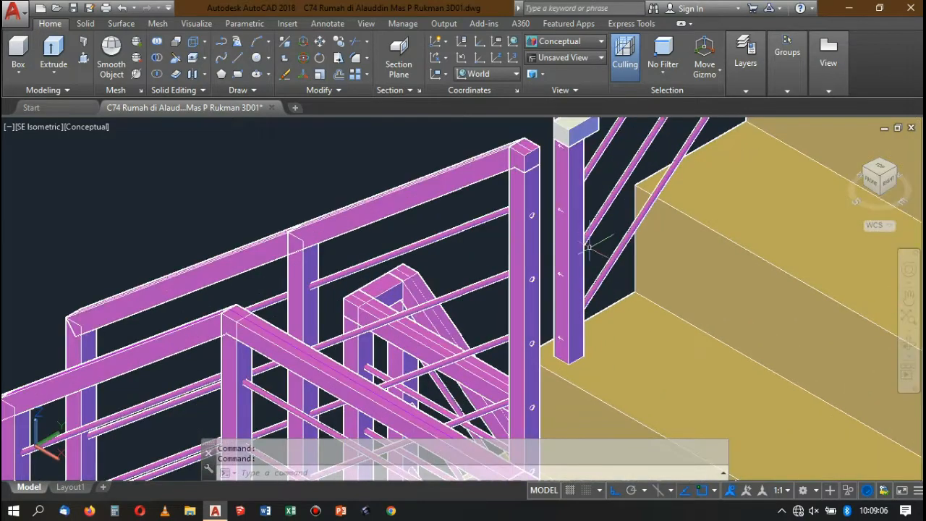
Move the connecting block by its near upper corner onto the upper corner of the lower post, bridging it to the upper flight's post.
scroll(582, 238, "down", 4)
scroll(582, 210, "up", 6)
left_click(583, 194)
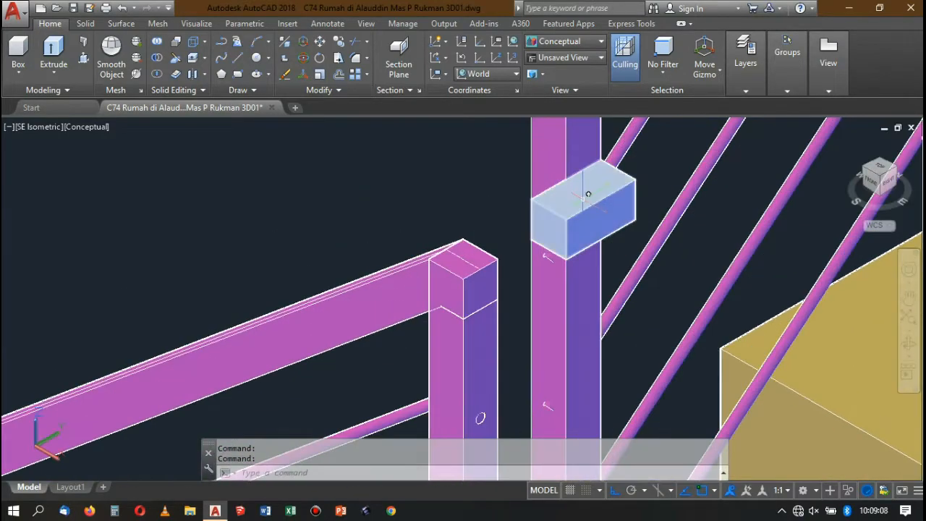
type("m")
key("Return")
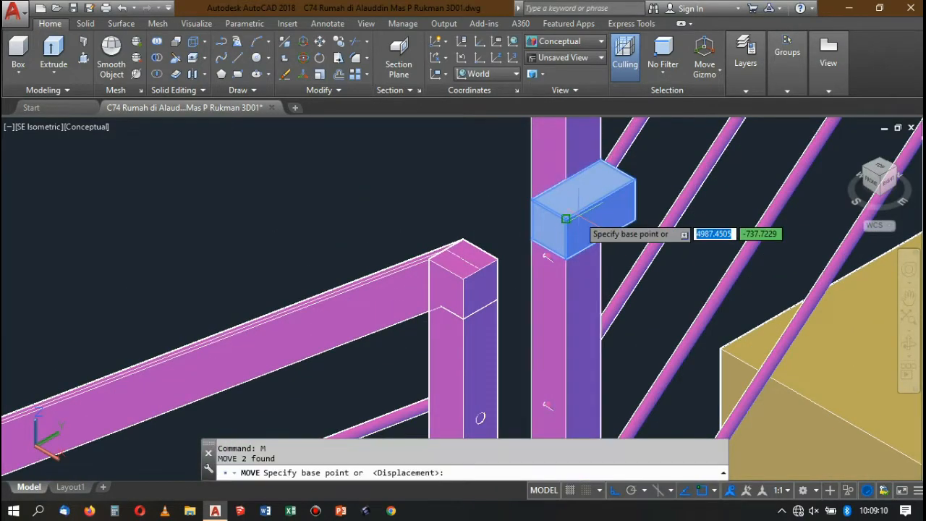
left_click(557, 215)
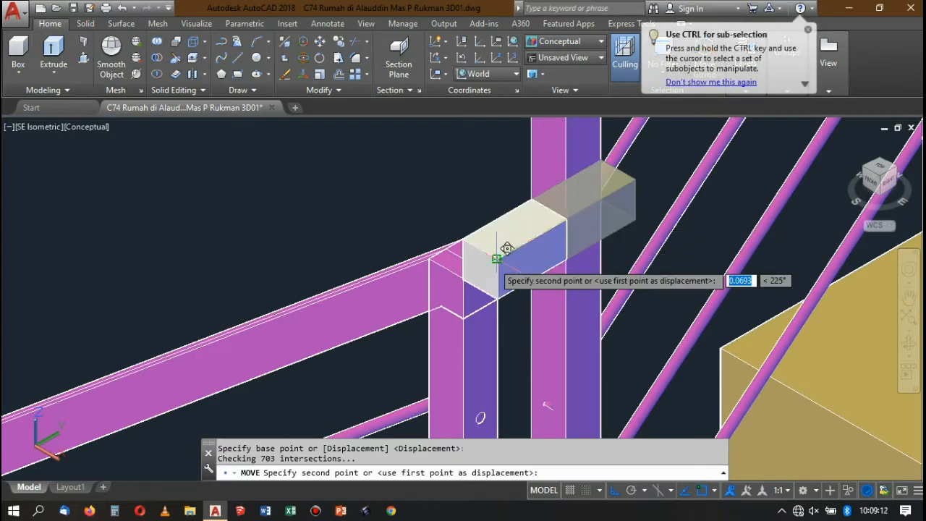
left_click(497, 248)
Match the properties of the upper flight's bottom post onto the connecting block.
scroll(557, 216, "up", 2)
scroll(557, 215, "down", 3)
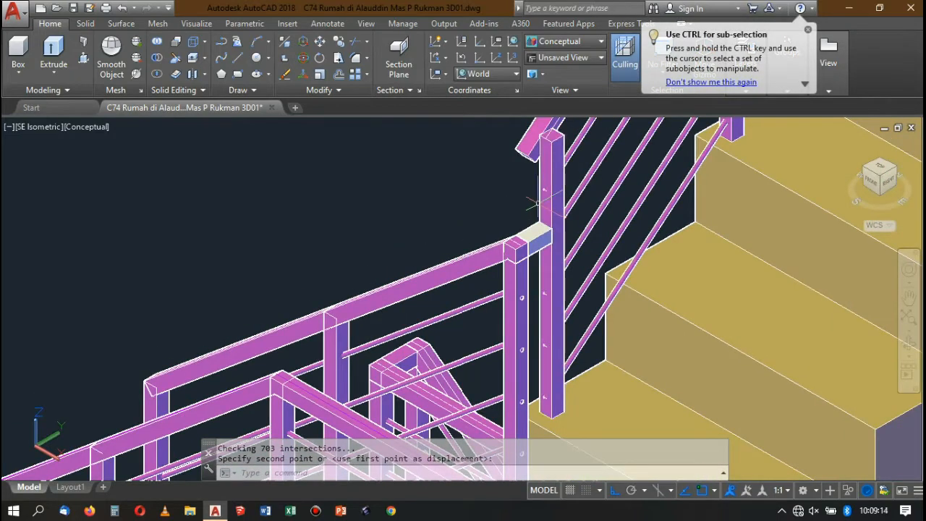
key("Return")
left_click(550, 186)
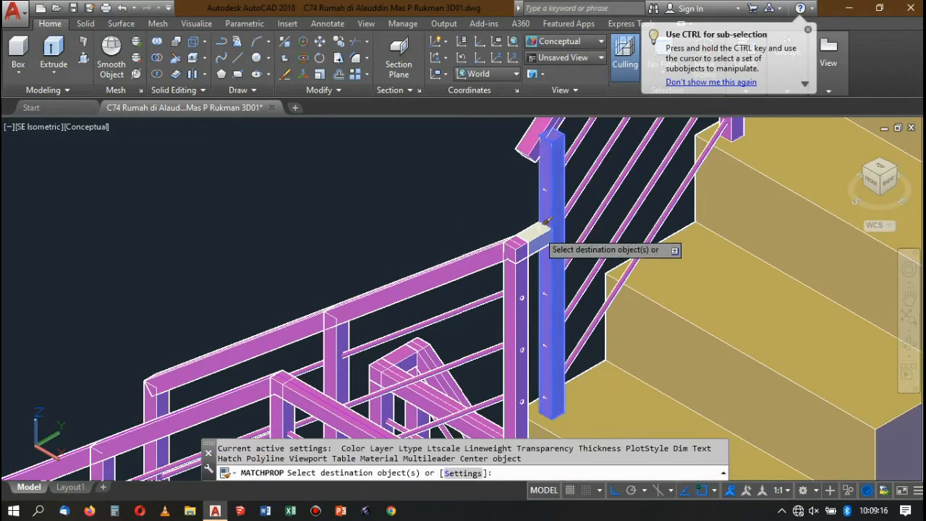
left_click(548, 221)
key("Return")
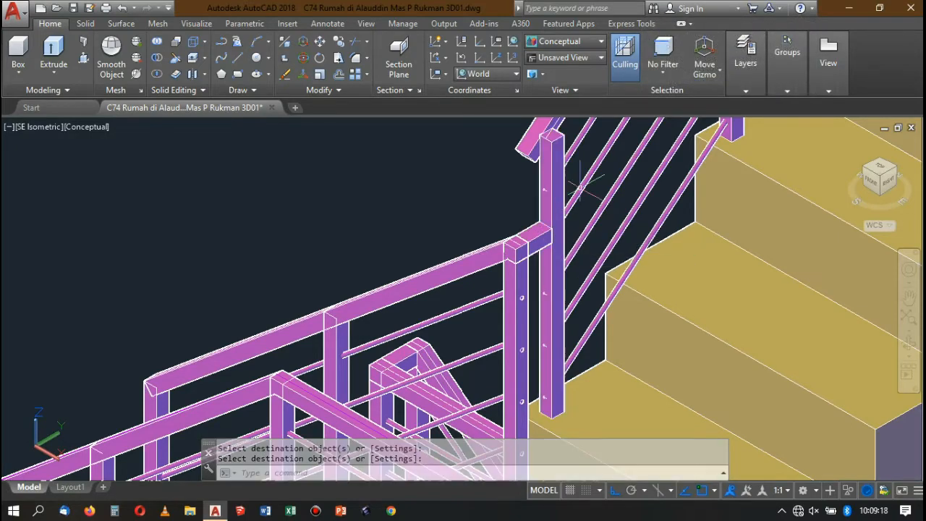
Examine the finished rail connection and the railings along all staircase flights and landings above the floor plan.
scroll(581, 186, "down", 3)
scroll(579, 181, "up", 4)
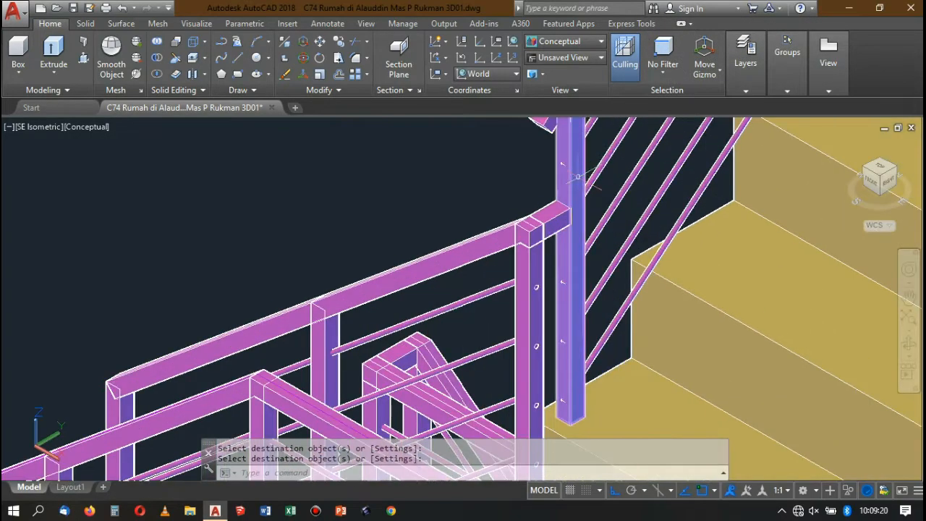
scroll(577, 219, "down", 4)
scroll(564, 232, "up", 3)
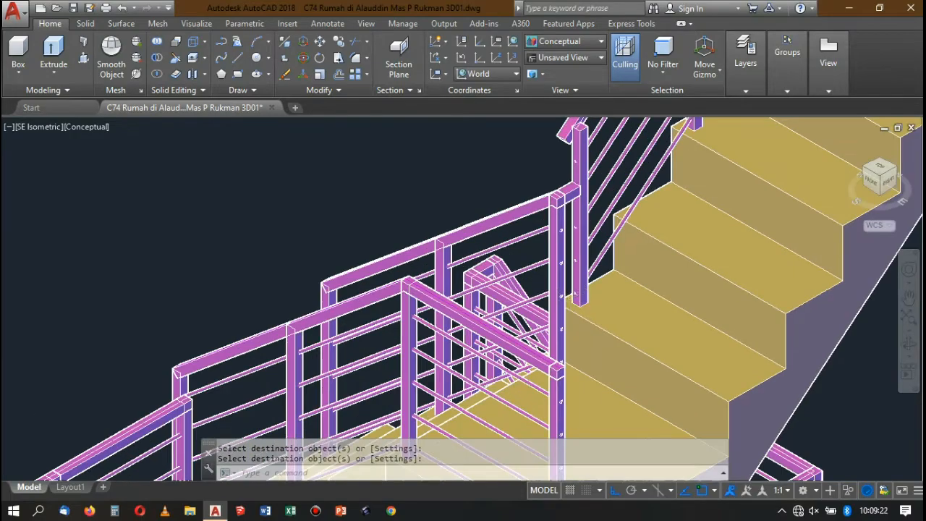
scroll(556, 248, "down", 2)
scroll(556, 248, "up", 2)
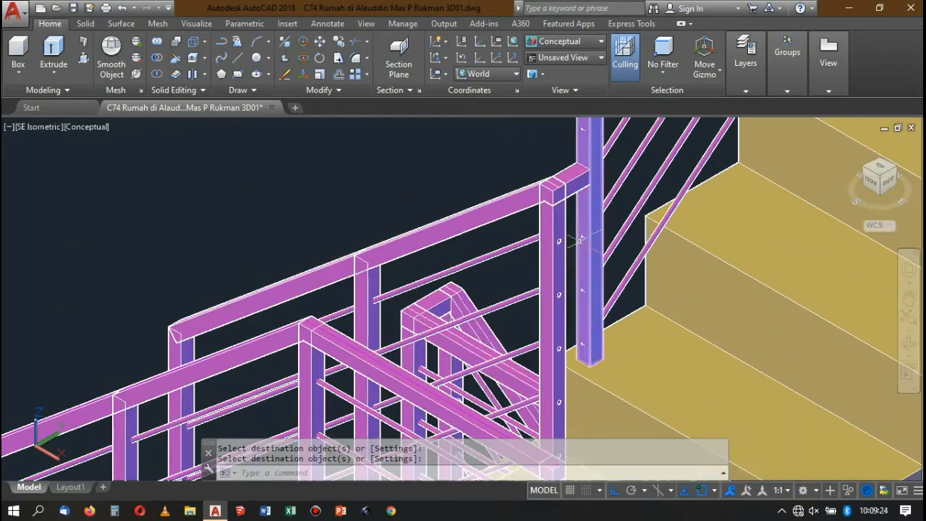
scroll(565, 239, "down", 4)
scroll(574, 230, "up", 3)
scroll(574, 219, "up", 2)
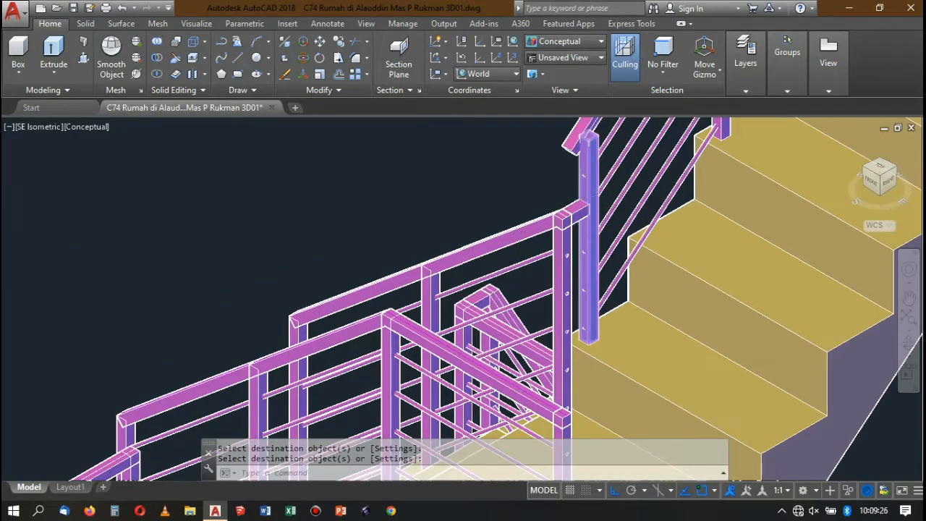
scroll(574, 220, "down", 4)
scroll(574, 219, "up", 5)
scroll(574, 220, "down", 3)
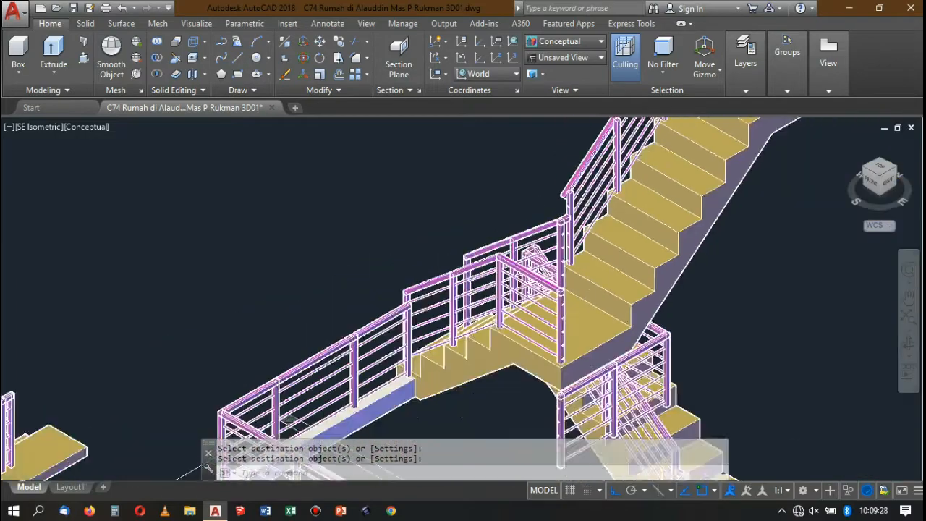
scroll(565, 224, "down", 6)
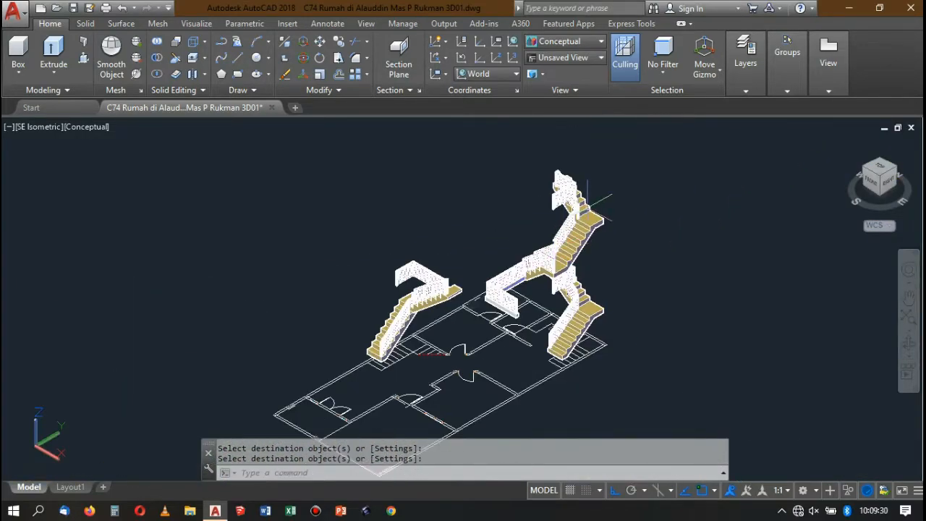
scroll(588, 207, "up", 5)
scroll(587, 206, "down", 4)
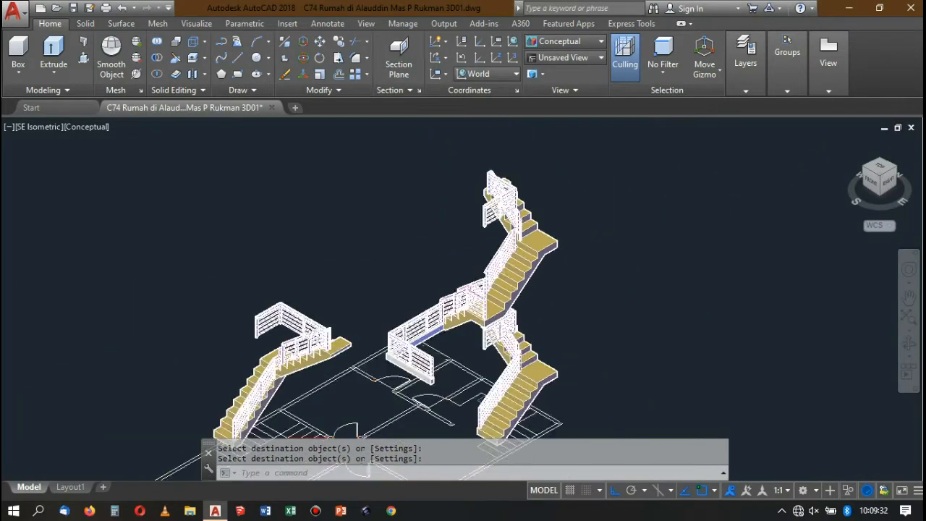
scroll(377, 322, "up", 6)
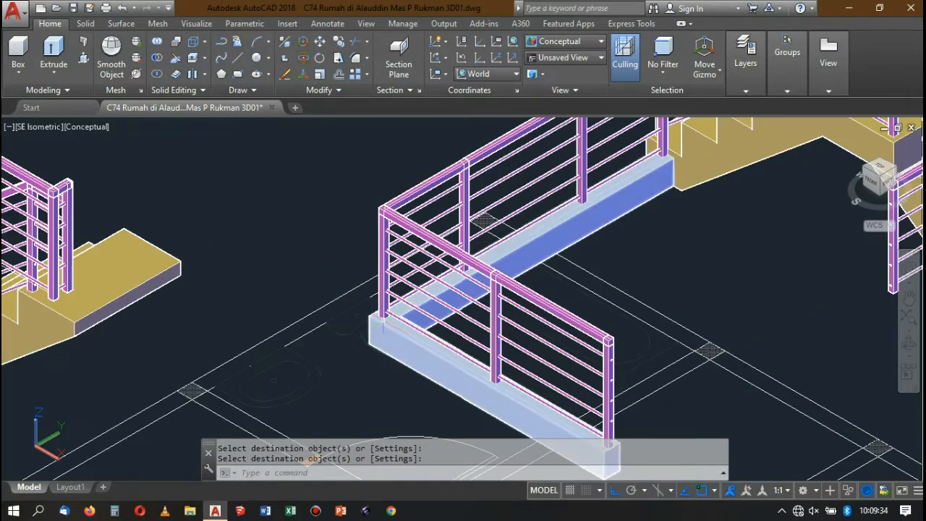
scroll(449, 279, "down", 6)
scroll(395, 290, "up", 4)
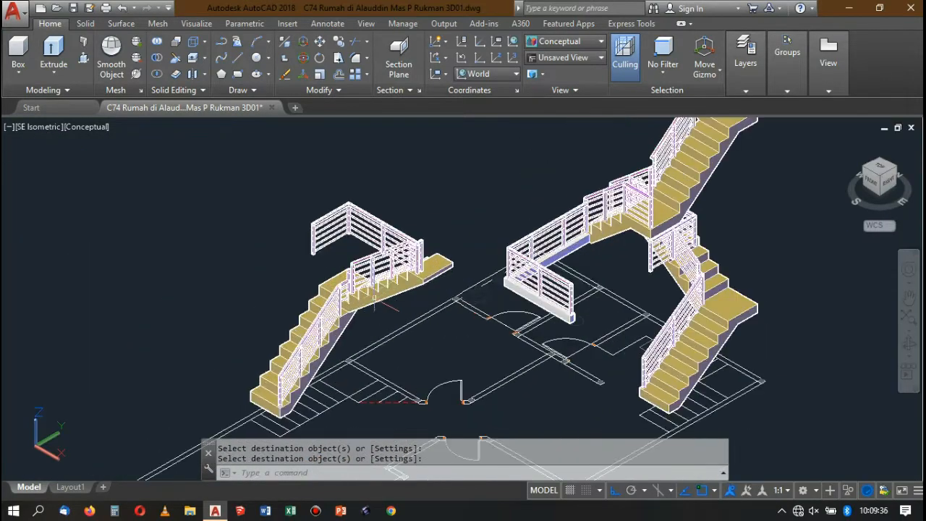
scroll(468, 246, "up", 4)
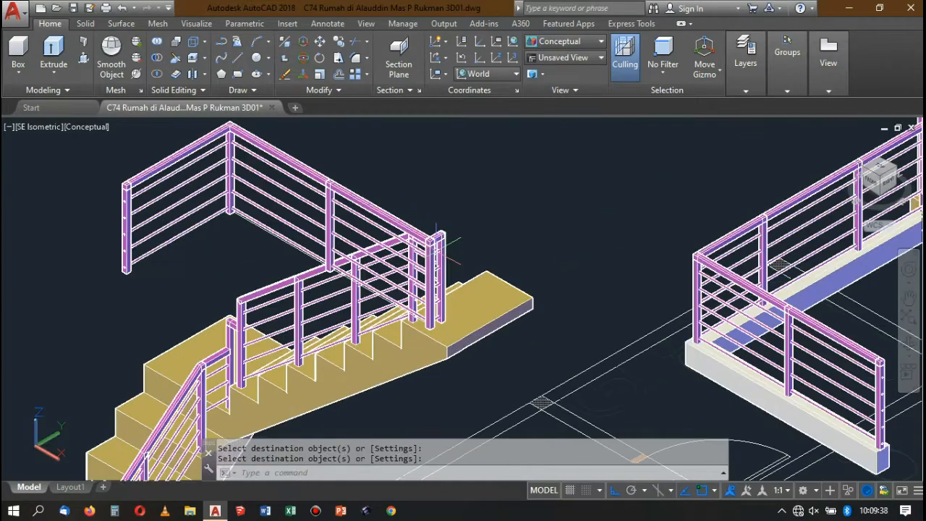
scroll(469, 246, "down", 6)
scroll(436, 242, "down", 3)
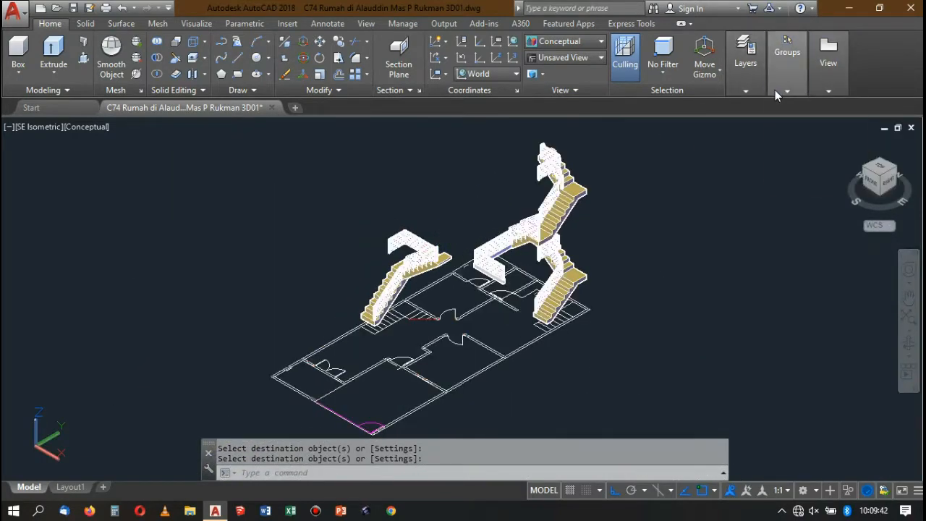
Turn on the floor layers lantai dalam, lantai teras and lantai wc to show the slabs around the staircase.
mouse_move(752, 99)
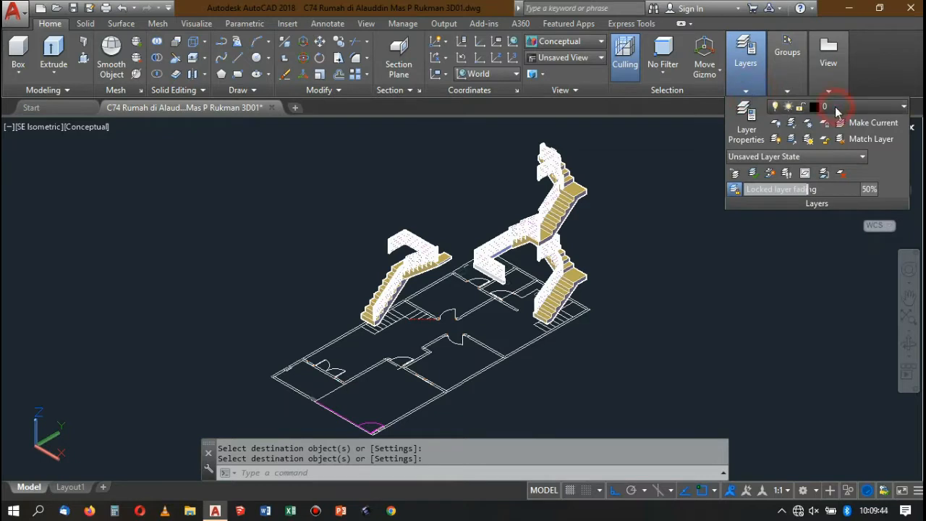
left_click(838, 109)
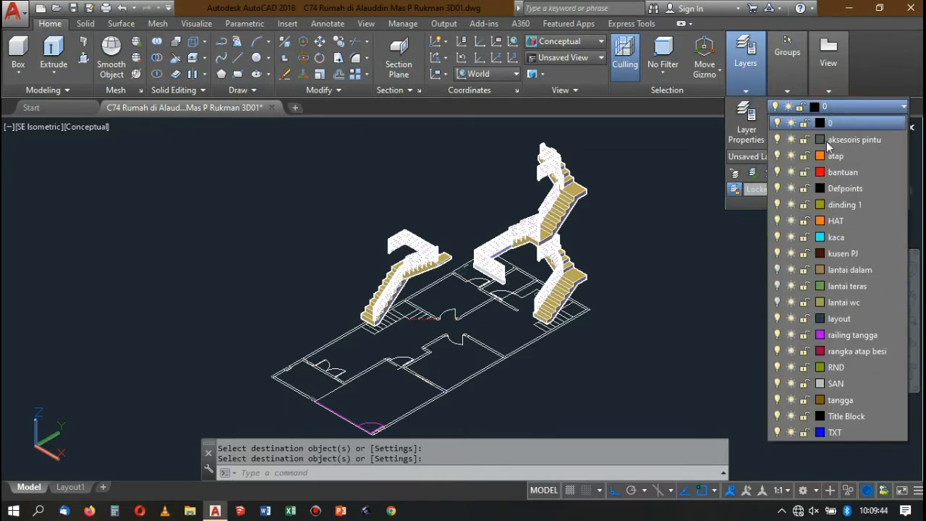
left_click(778, 270)
left_click(778, 302)
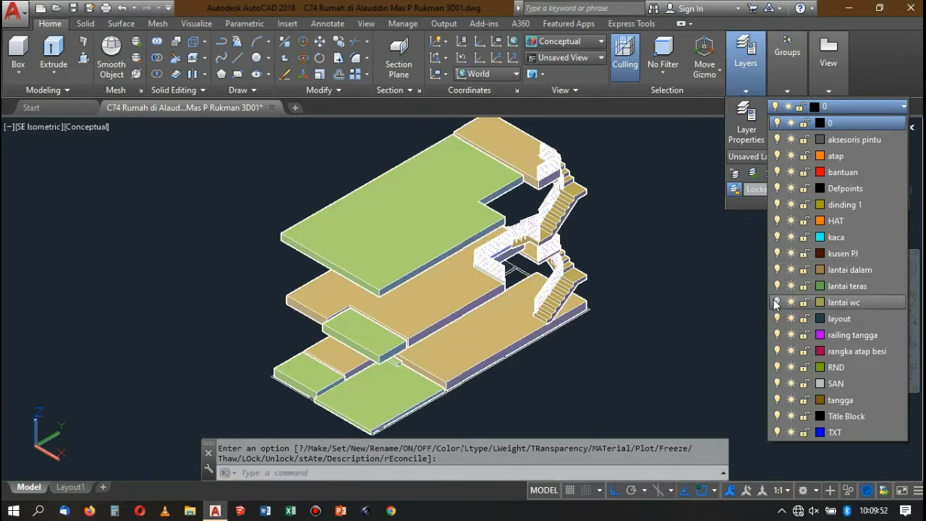
left_click(779, 304)
left_click(673, 218)
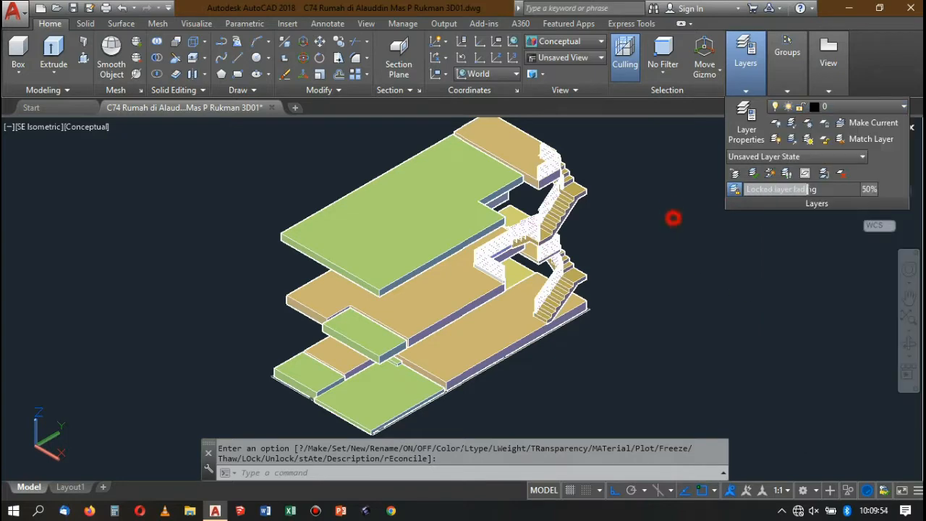
Examine the stair railings against the floor slabs and turn the model to the northeast isometric view.
scroll(608, 255, "up", 6)
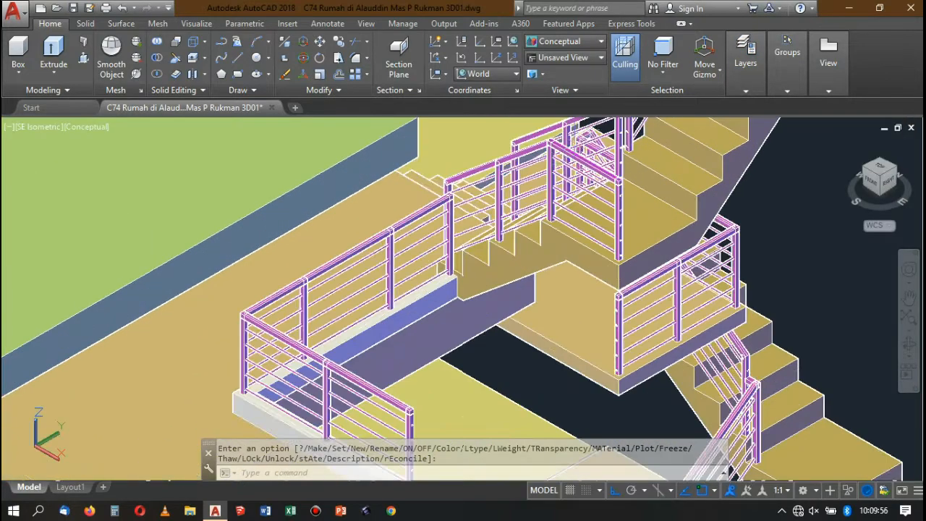
scroll(544, 181, "down", 4)
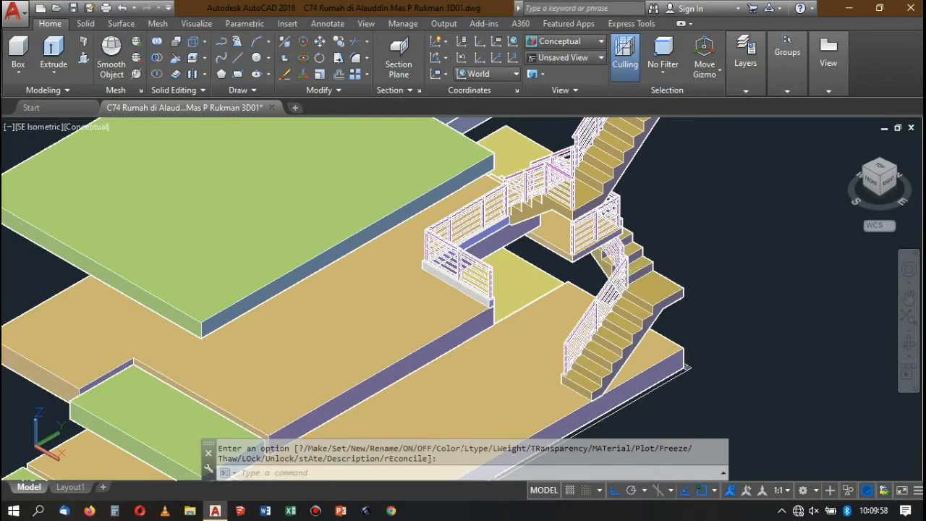
left_click(896, 172)
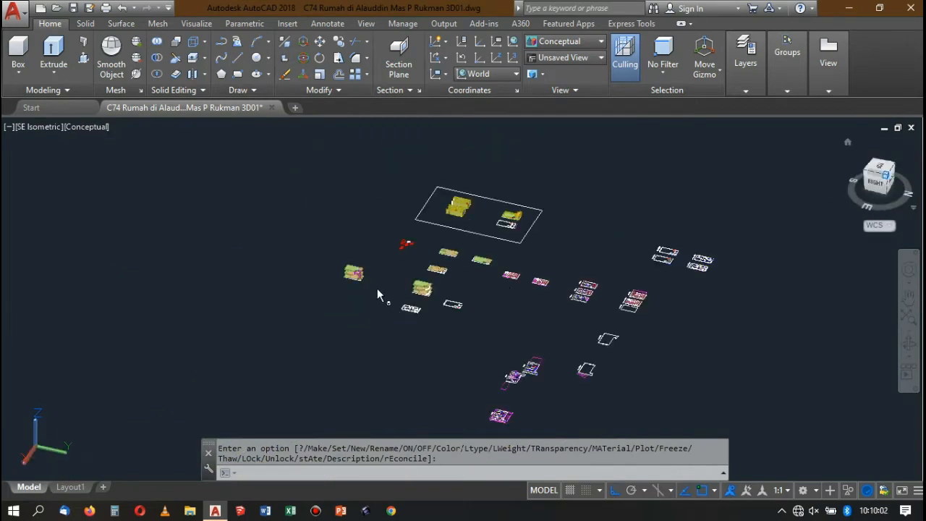
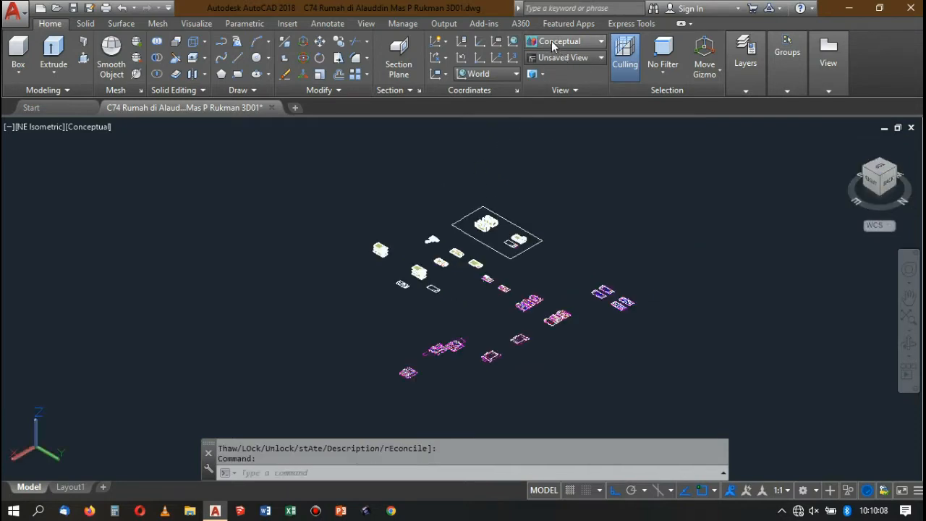
Examine the landing railing and the separate post beside the foot of the upper stair flight.
scroll(423, 222, "up", 10)
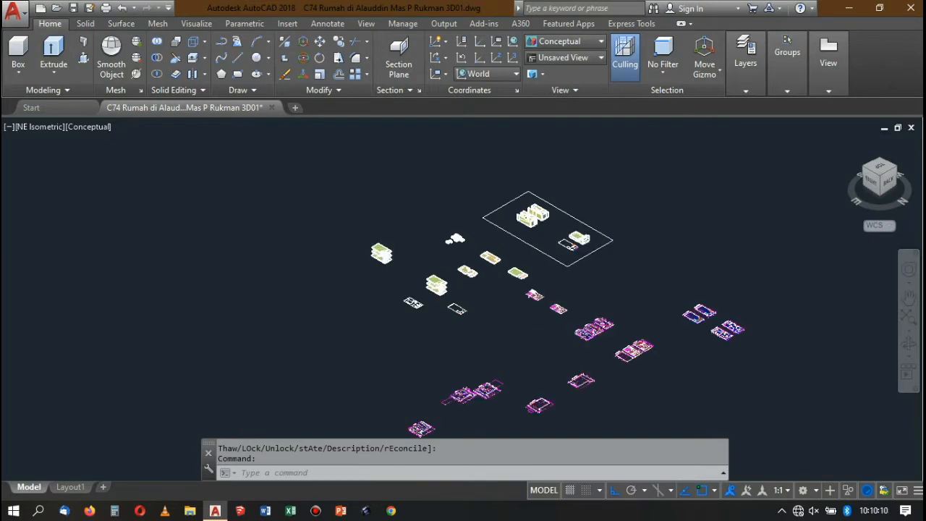
scroll(423, 222, "up", 10)
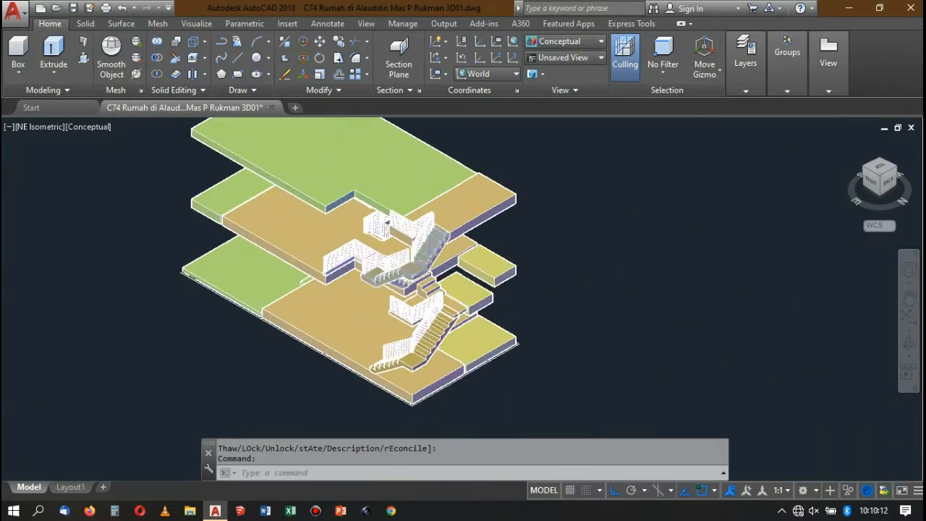
scroll(363, 230, "up", 8)
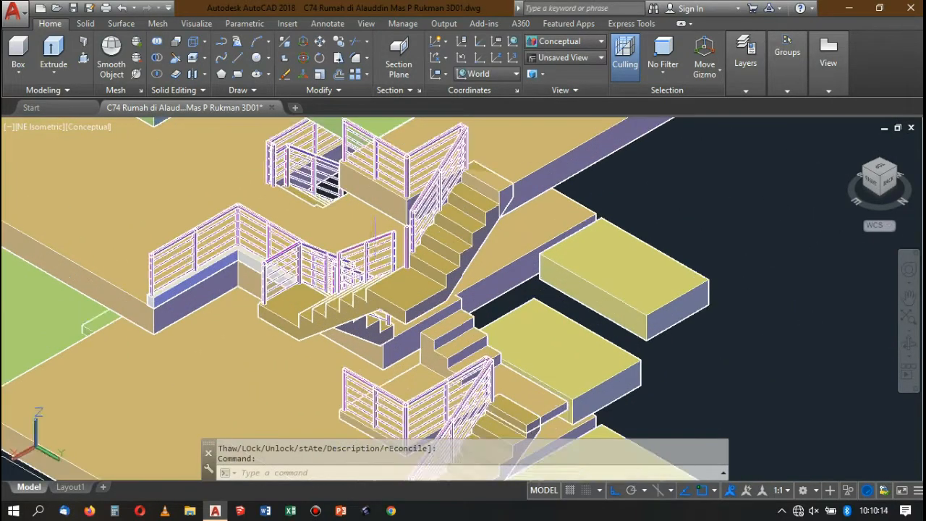
scroll(357, 254, "up", 10)
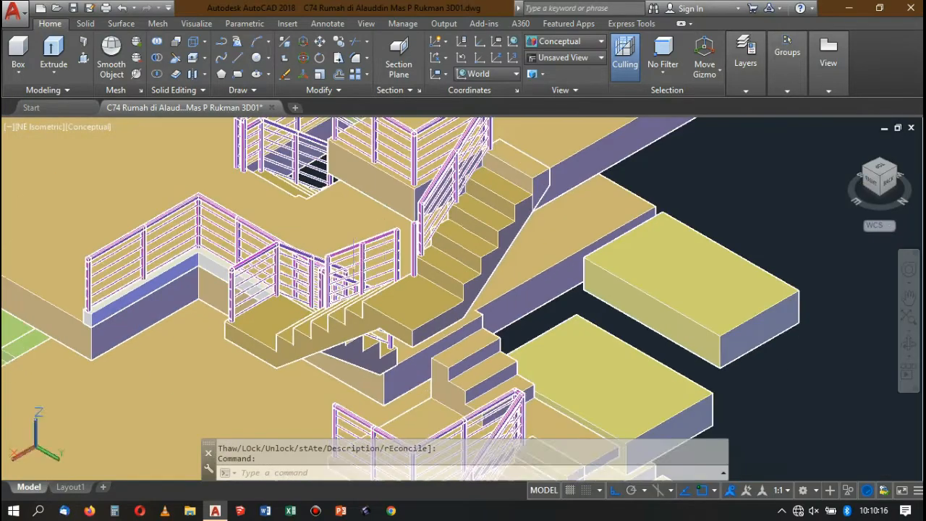
scroll(356, 253, "down", 5)
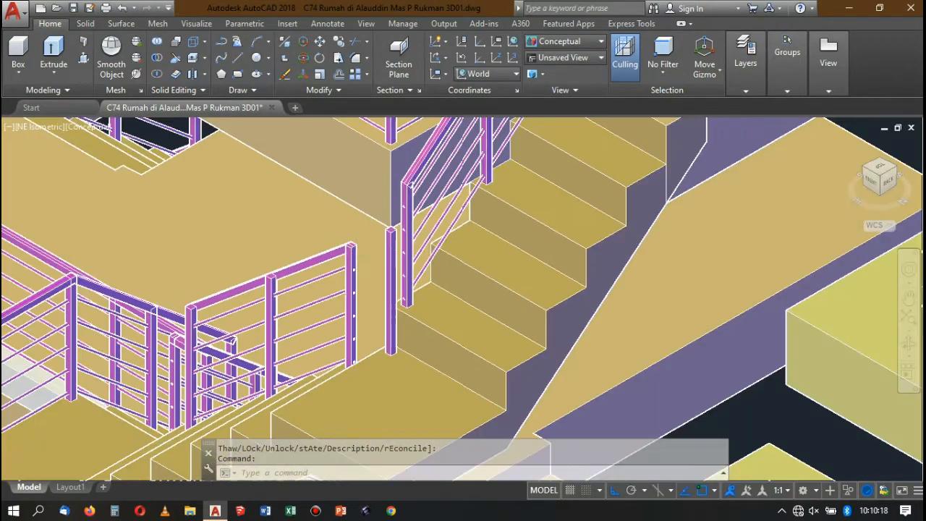
scroll(362, 299, "up", 4)
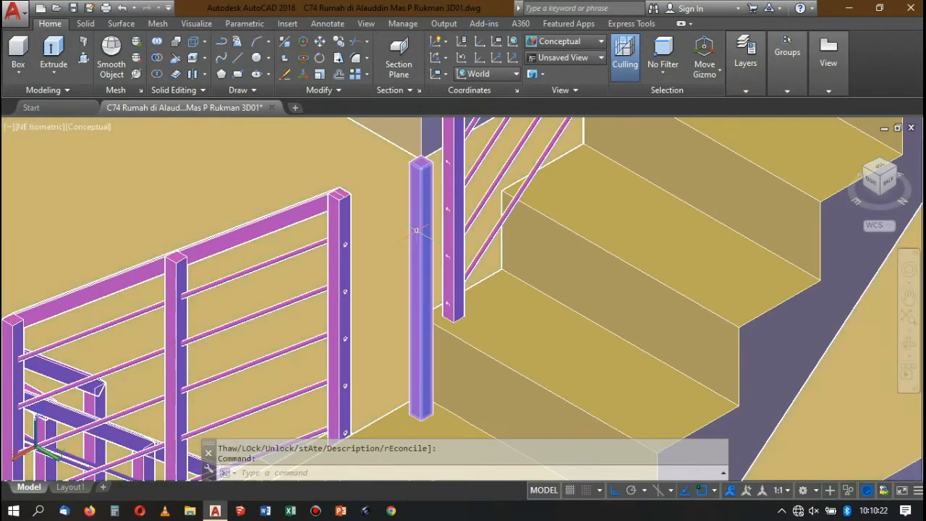
scroll(391, 221, "down", 5)
scroll(410, 237, "up", 8)
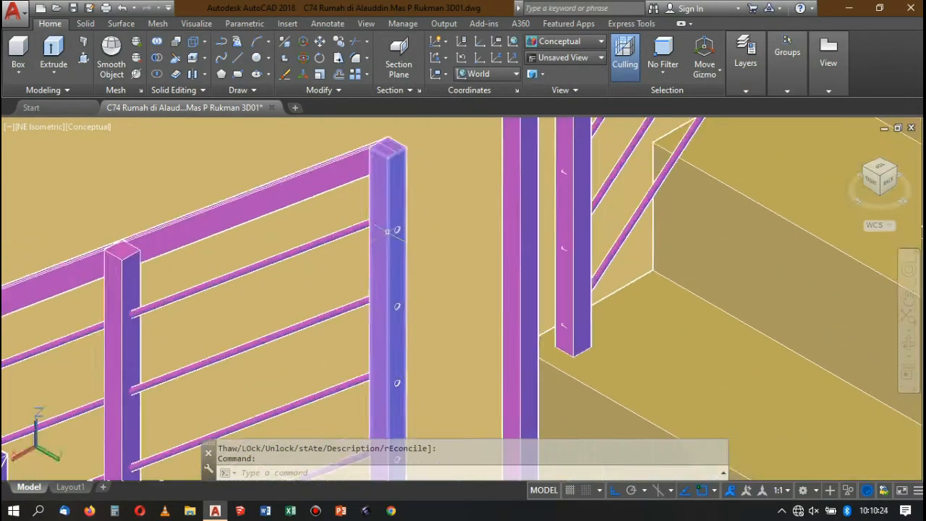
scroll(432, 208, "down", 4)
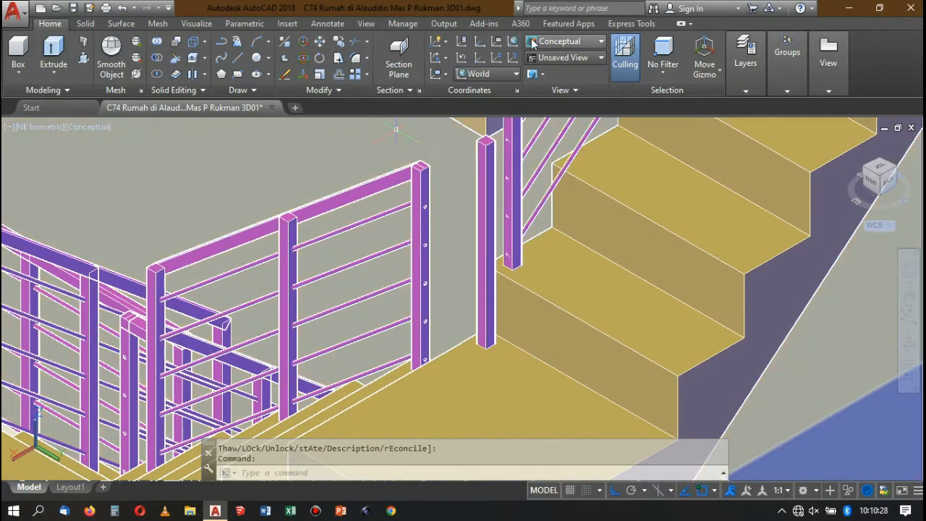
Display the model in the 2D Wireframe visual style around the landing railing's end post.
left_click(532, 44)
left_click(548, 92)
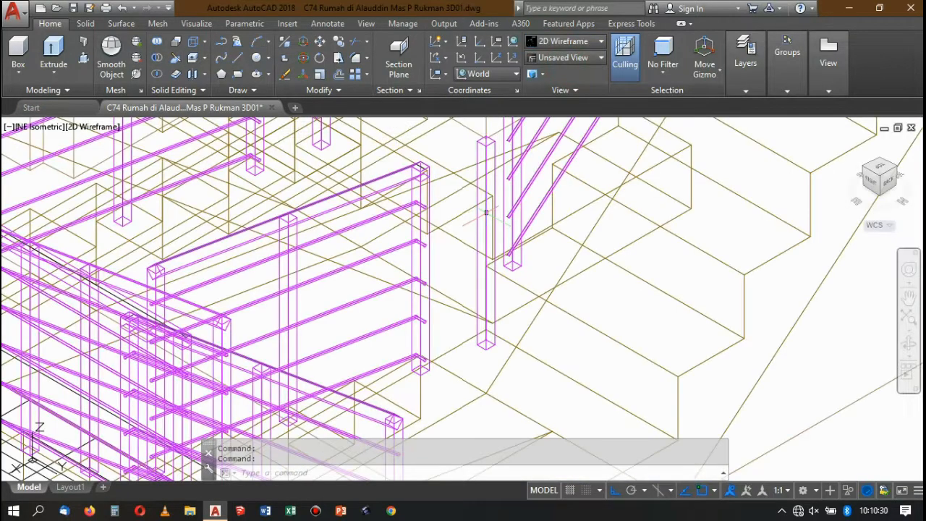
scroll(420, 217, "up", 3)
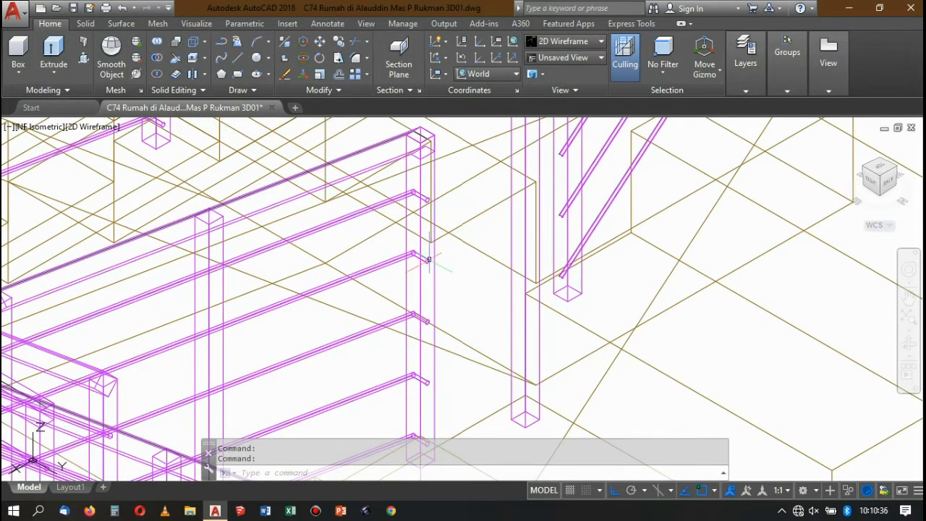
left_click(84, 59)
scroll(430, 147, "up", 5)
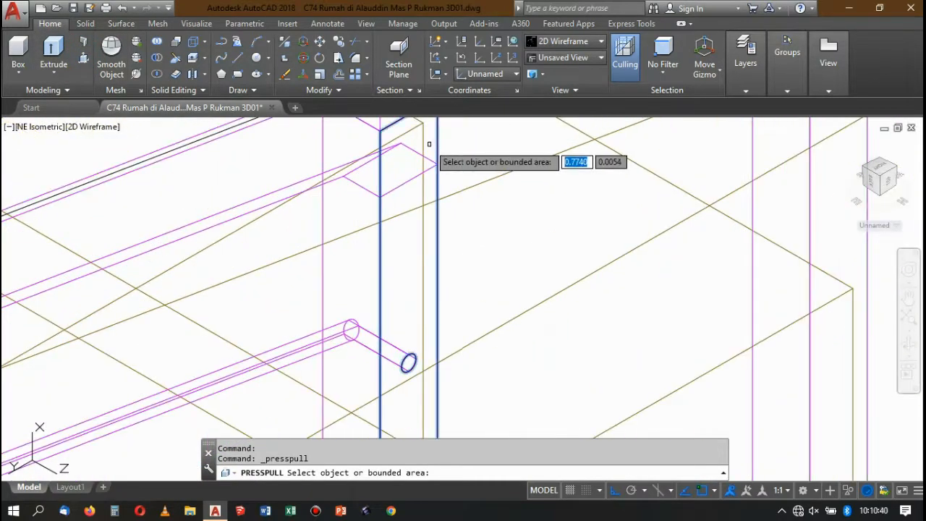
scroll(394, 170, "down", 3)
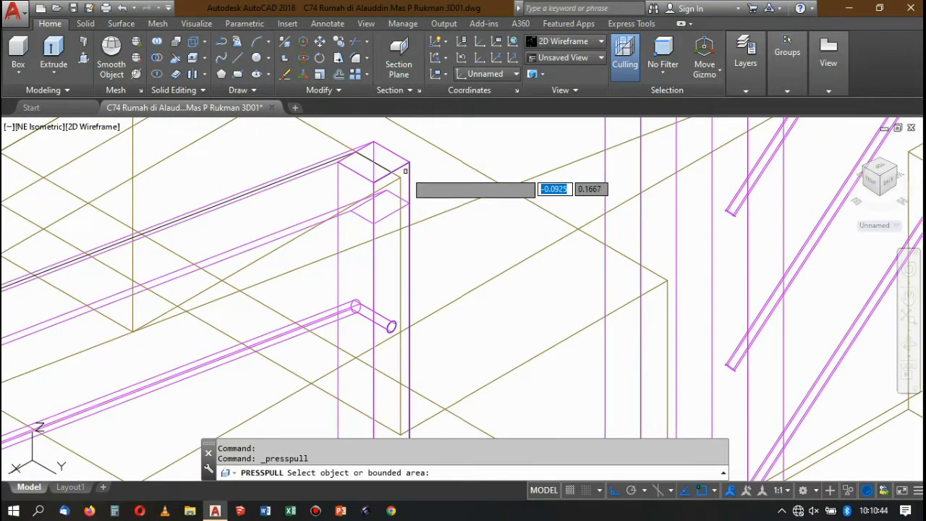
key("Escape")
type("rec")
key("Return")
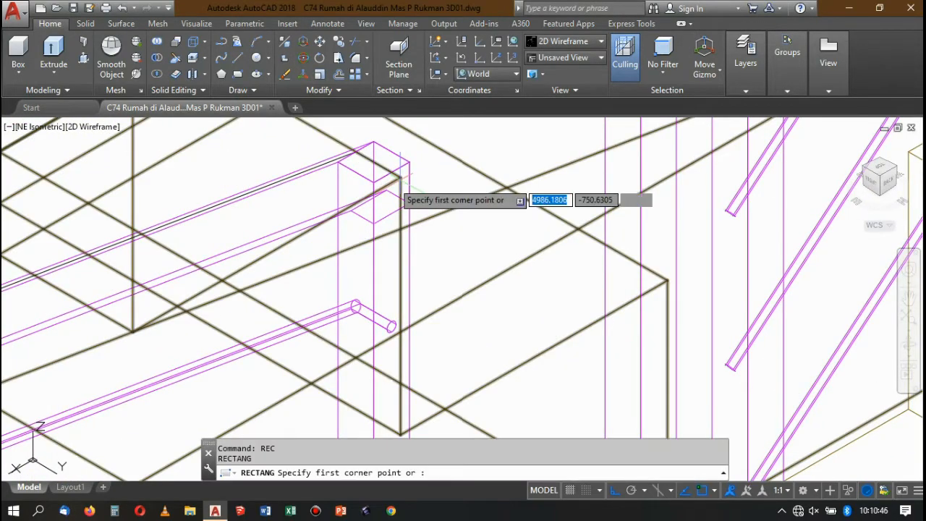
scroll(401, 184, "up", 3)
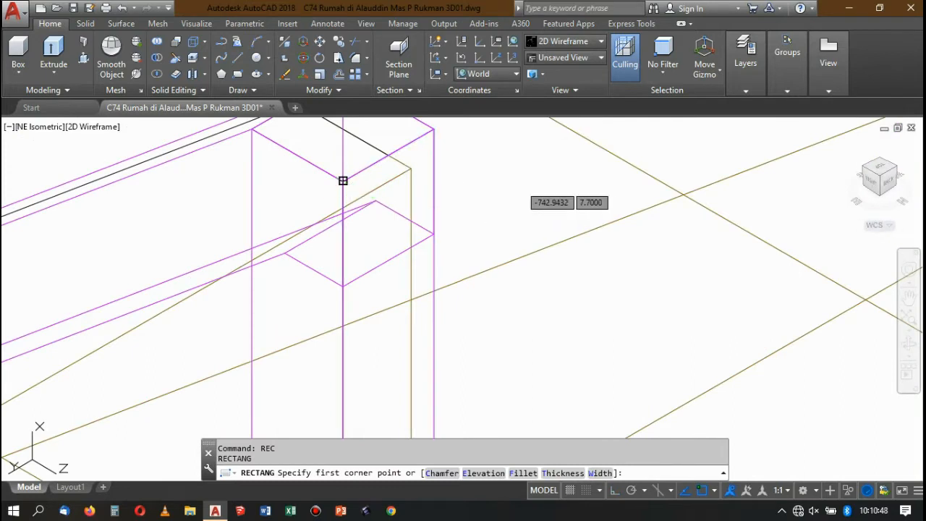
left_click(340, 183)
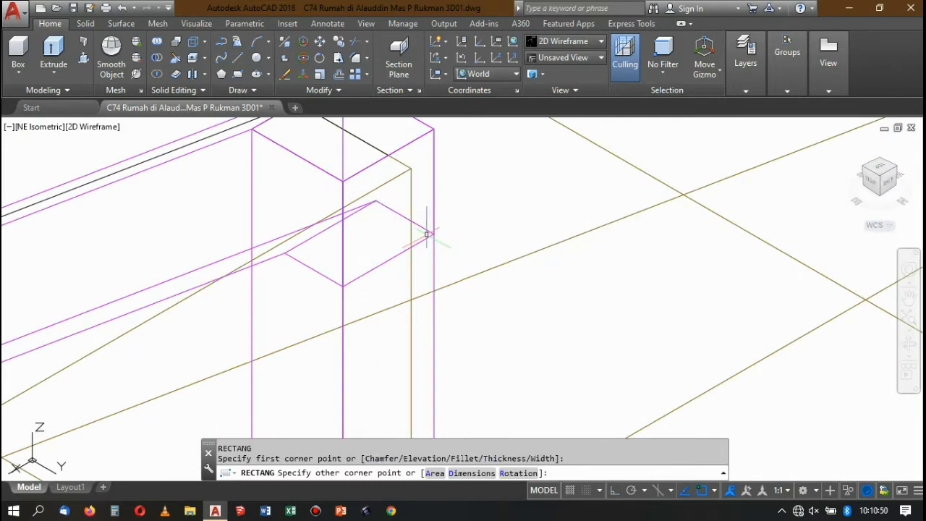
key("Escape")
type("rec")
key("Return")
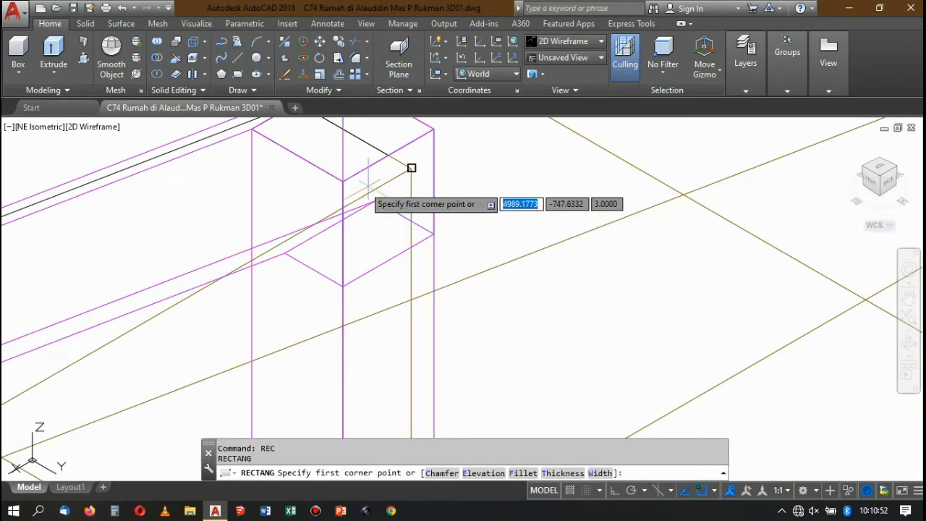
left_click(343, 180)
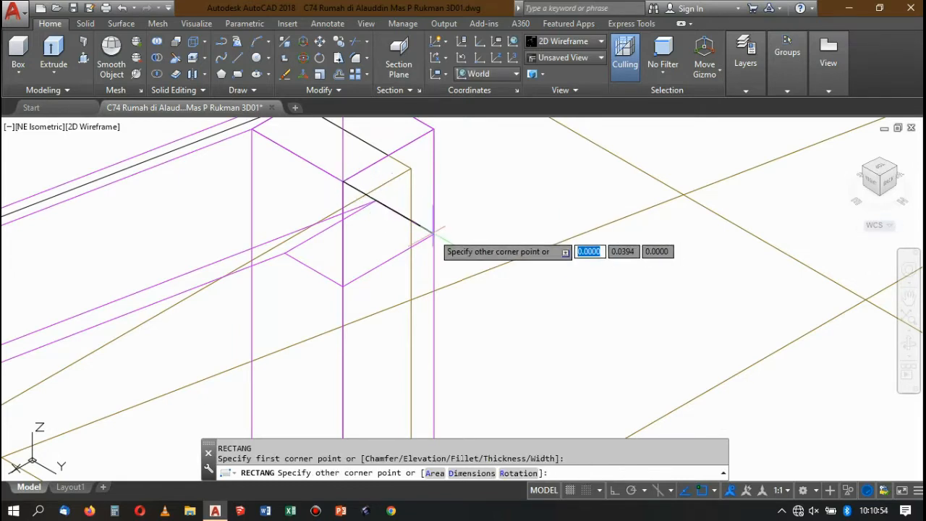
key("Escape")
Align the UCS with the face of the landing railing's end post that faces the separate post.
type("U")
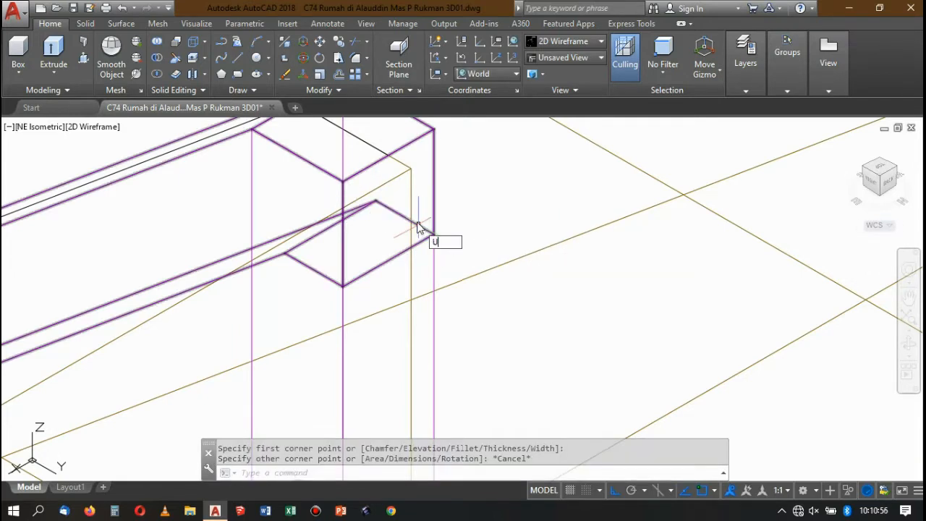
type("cs")
key("Return")
type("f")
left_click(397, 223)
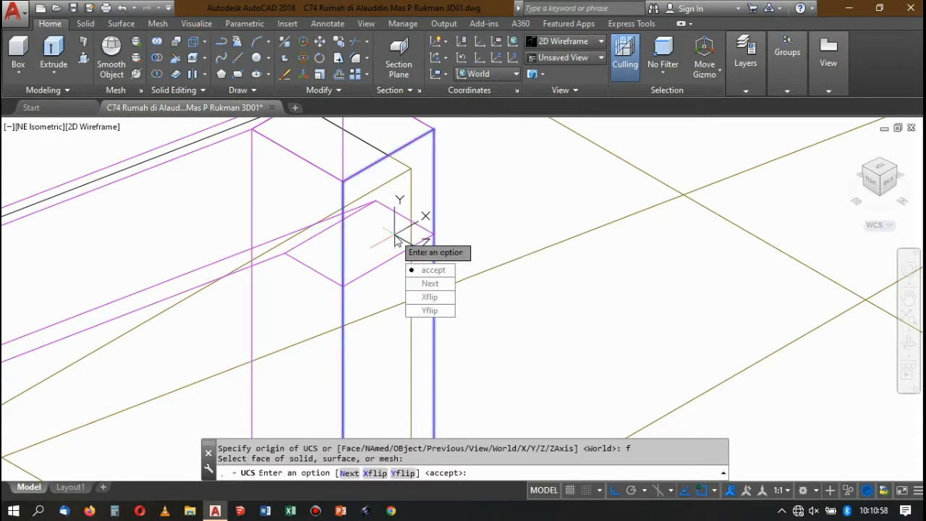
key("Return")
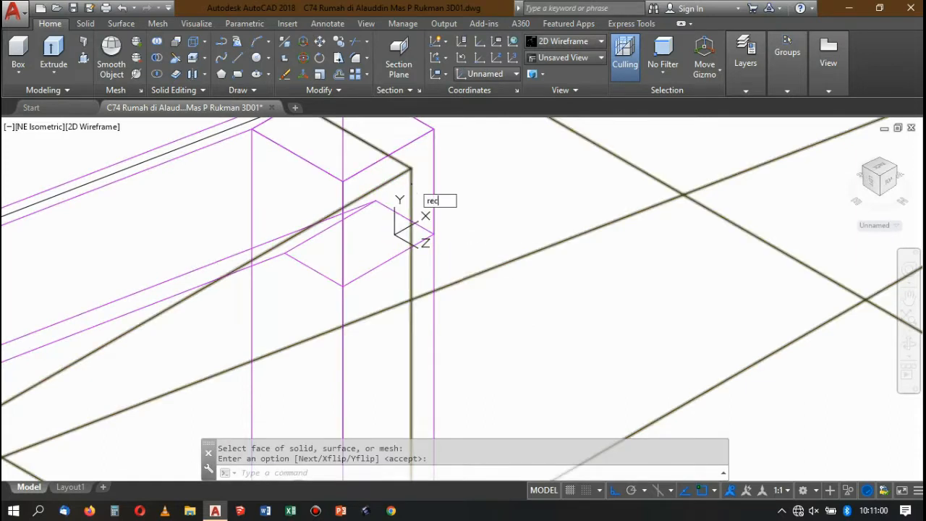
Draw a 0.04 by 0.04 square from the top corner of the end post's face.
key("Return")
left_click(343, 180)
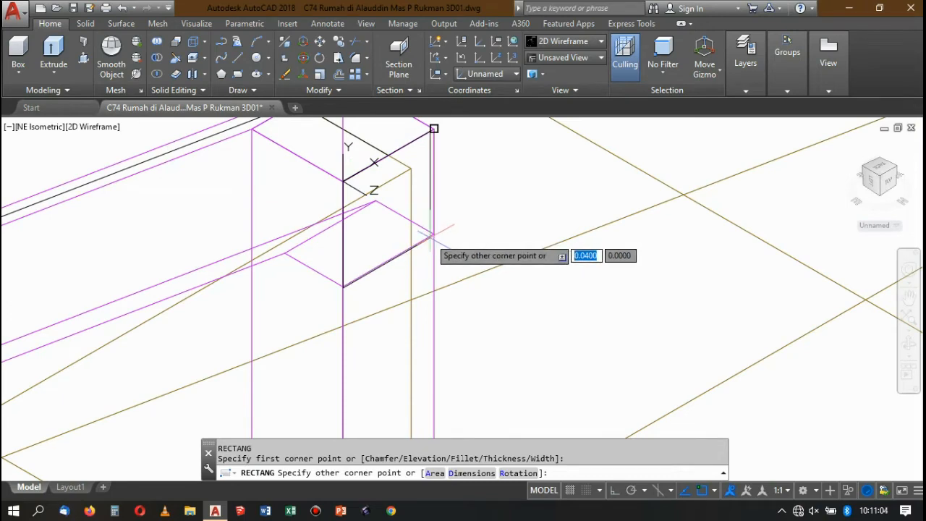
type("@")
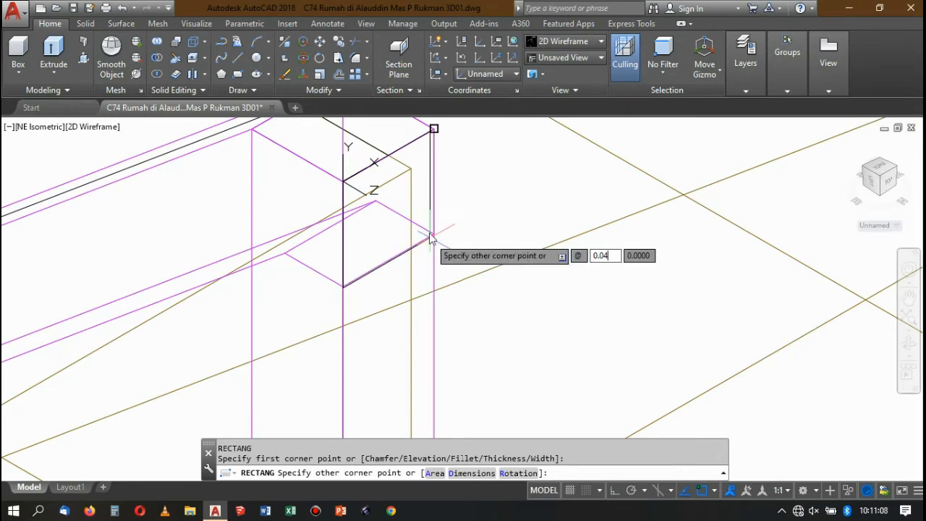
type("0.04")
key("Tab")
type("0")
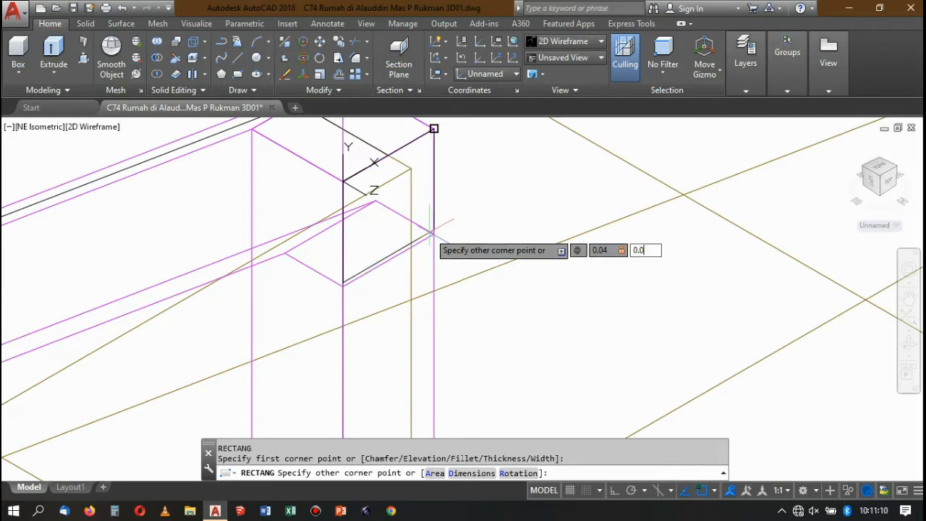
type(".04")
key("Return")
scroll(427, 207, "down", 4)
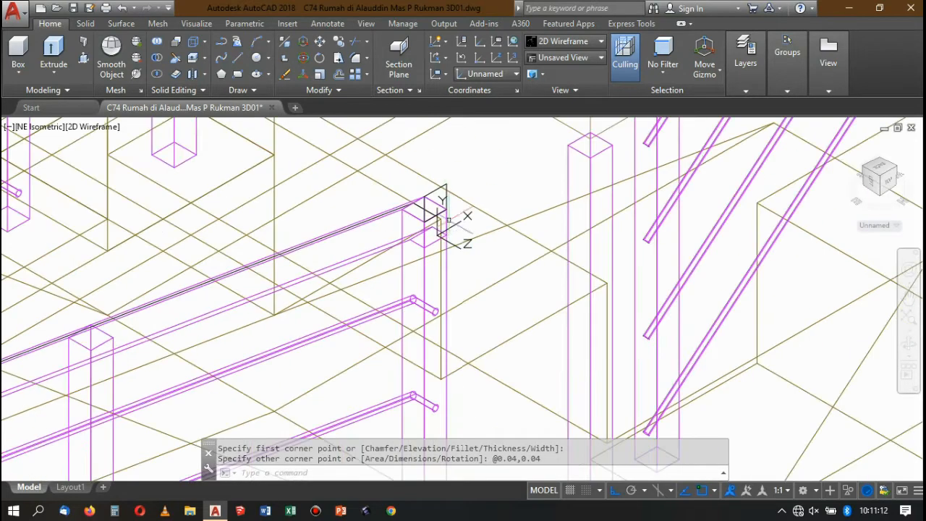
Move the square down so its top corner meets the end post's top corner.
scroll(449, 195, "up", 4)
left_click(447, 218)
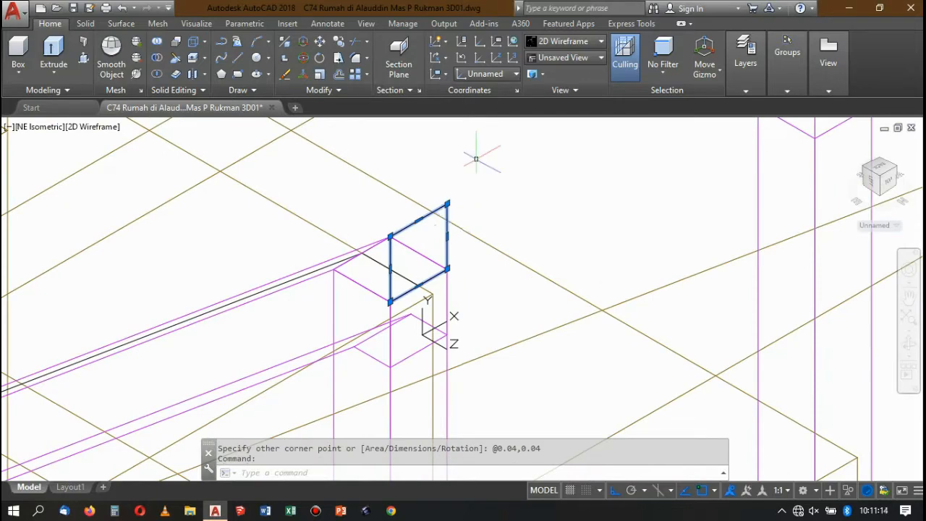
type("m")
key("Return")
left_click(447, 204)
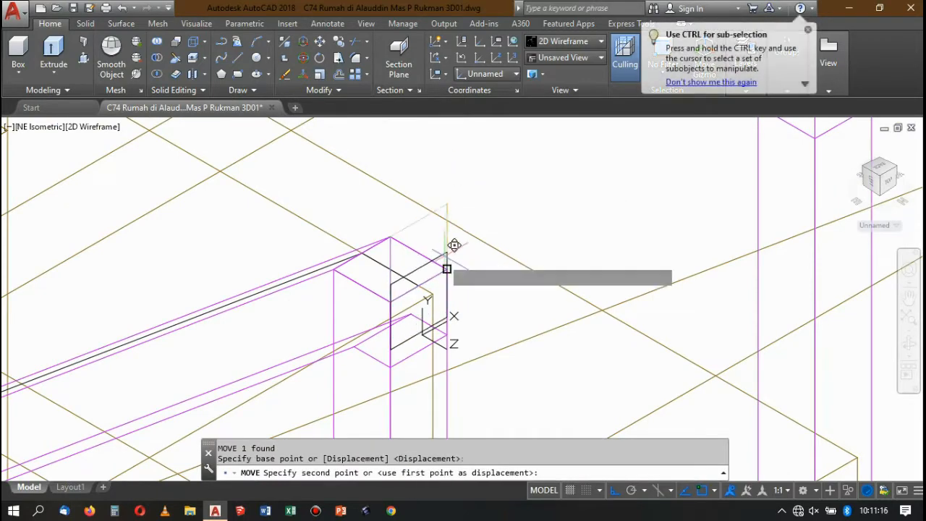
left_click(443, 263)
scroll(471, 212, "down", 3)
scroll(470, 231, "up", 3)
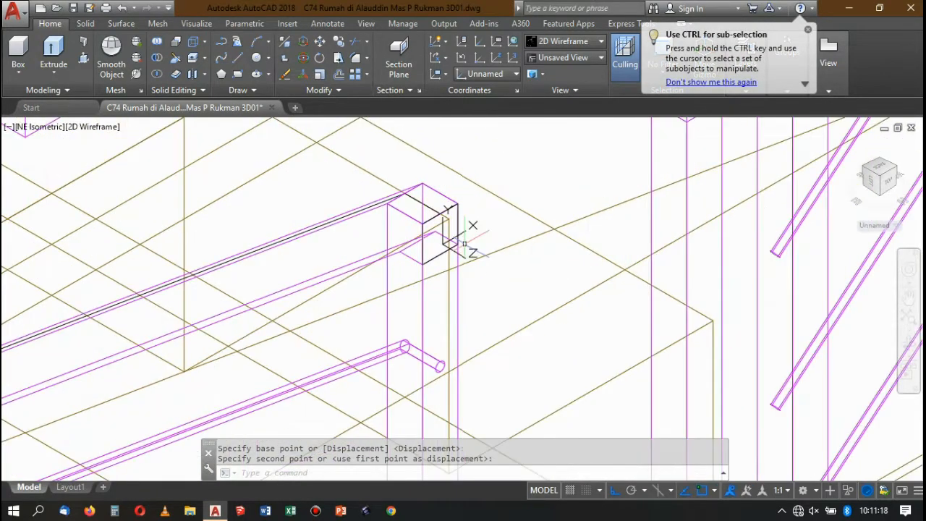
Extrude the square from the end post across the gap to the separate post as a connecting handrail.
left_click(459, 218)
scroll(456, 174, "down", 5)
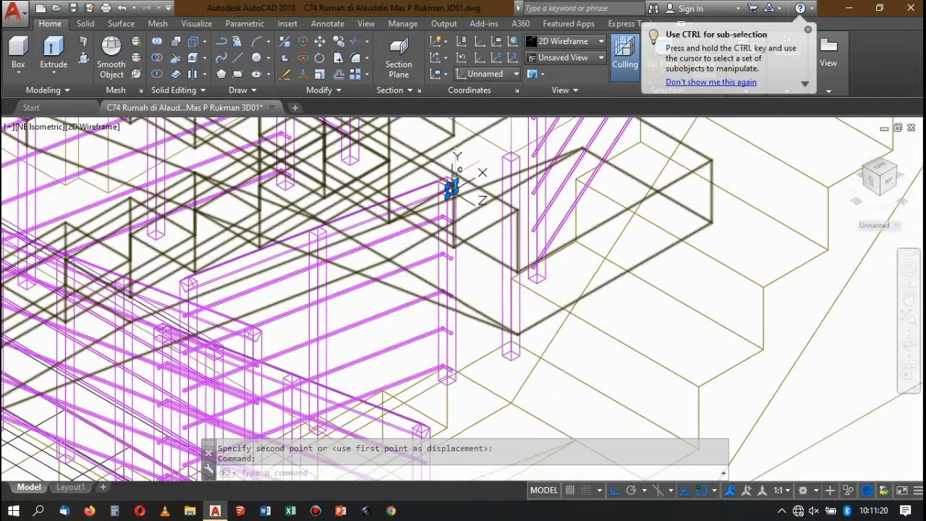
left_click(60, 48)
scroll(507, 163, "up", 4)
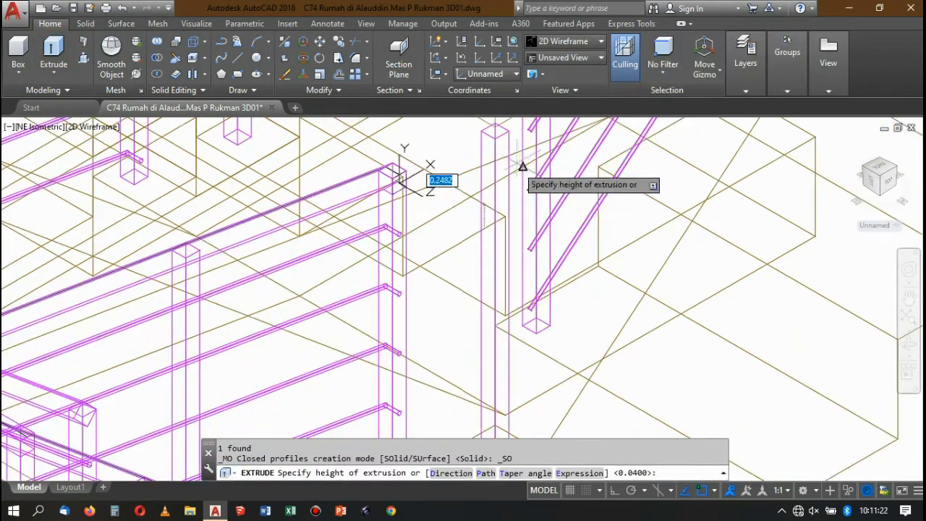
left_click(475, 125)
scroll(467, 195, "down", 7)
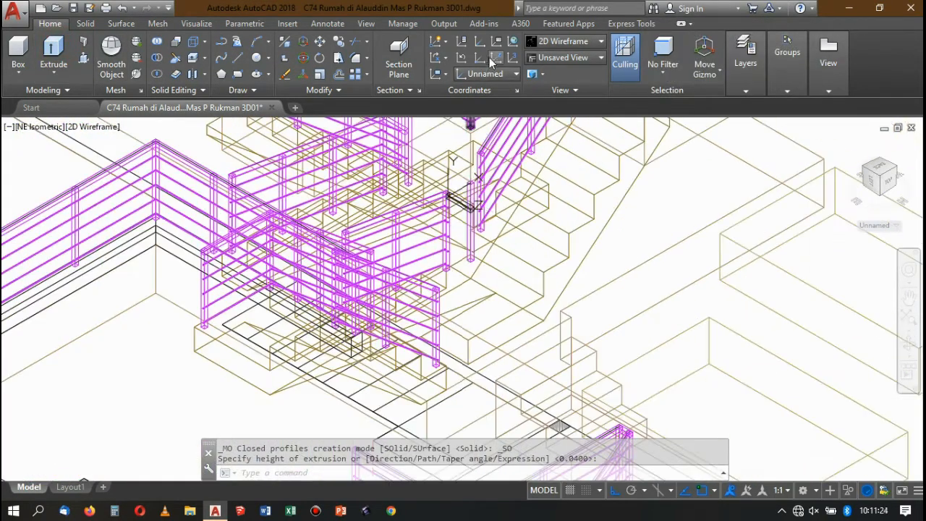
Display the model in the Conceptual visual style and select the new handrail piece between the two posts.
left_click(547, 43)
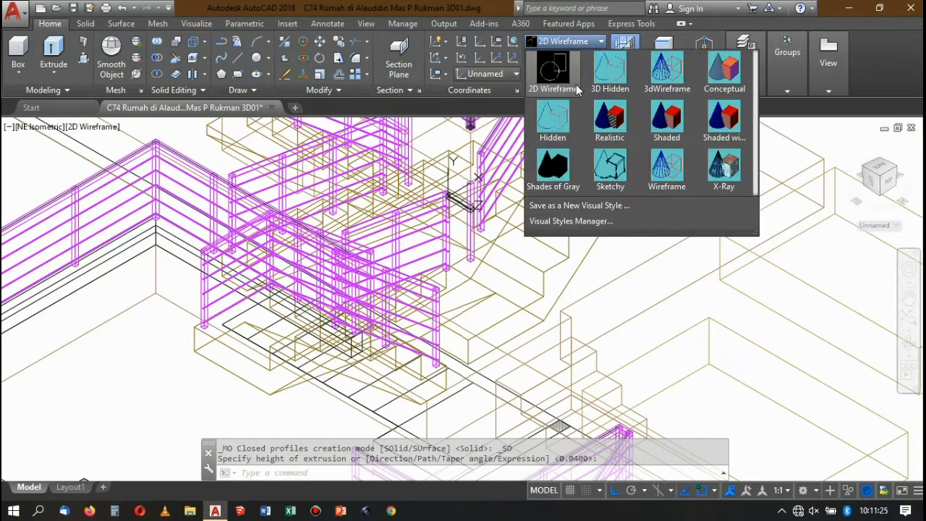
left_click(717, 69)
scroll(478, 181, "up", 5)
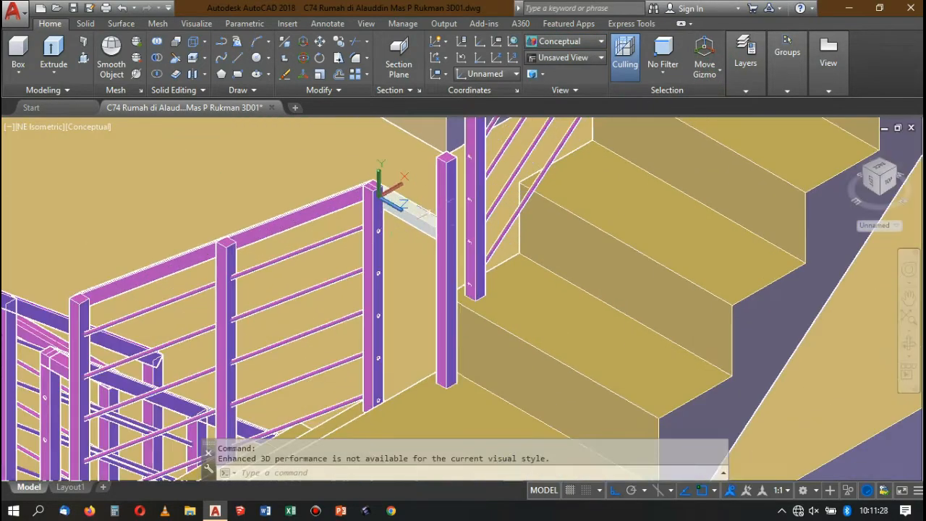
scroll(376, 203, "up", 4)
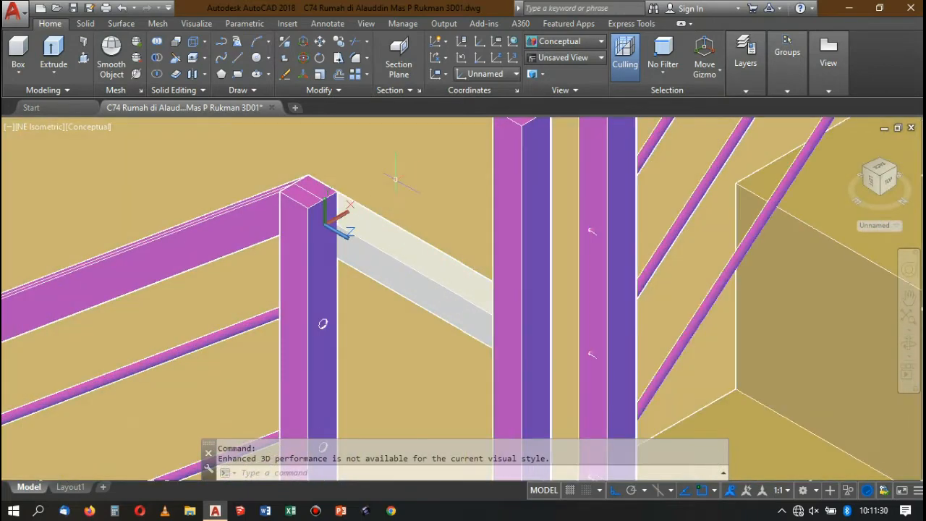
scroll(358, 202, "down", 5)
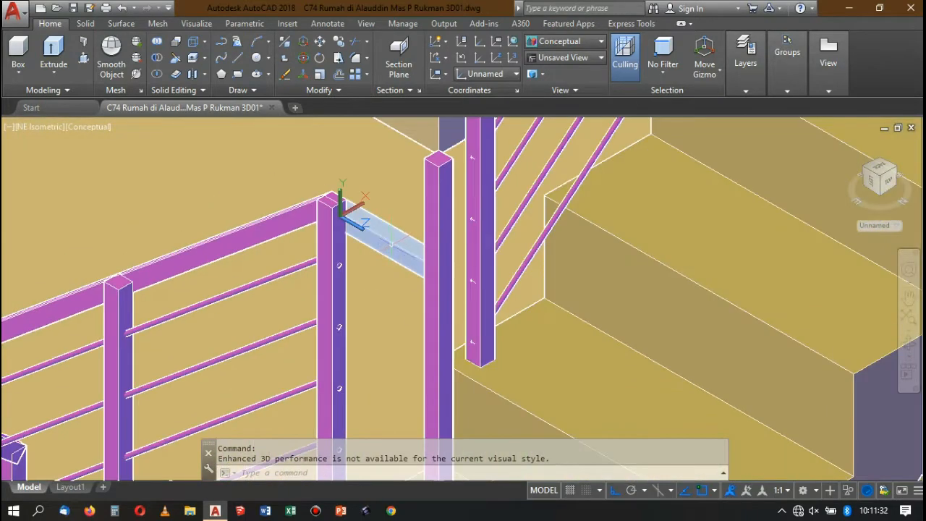
left_click(391, 242)
scroll(358, 198, "up", 2)
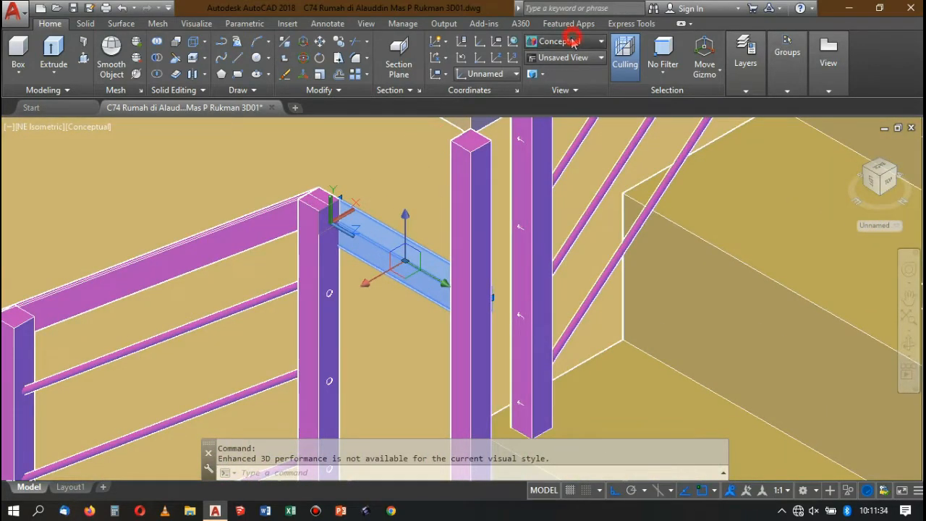
In the 2D Wireframe style, move the new handrail piece by its top end corner to the end post's outer top corner.
left_click(571, 41)
left_click(548, 100)
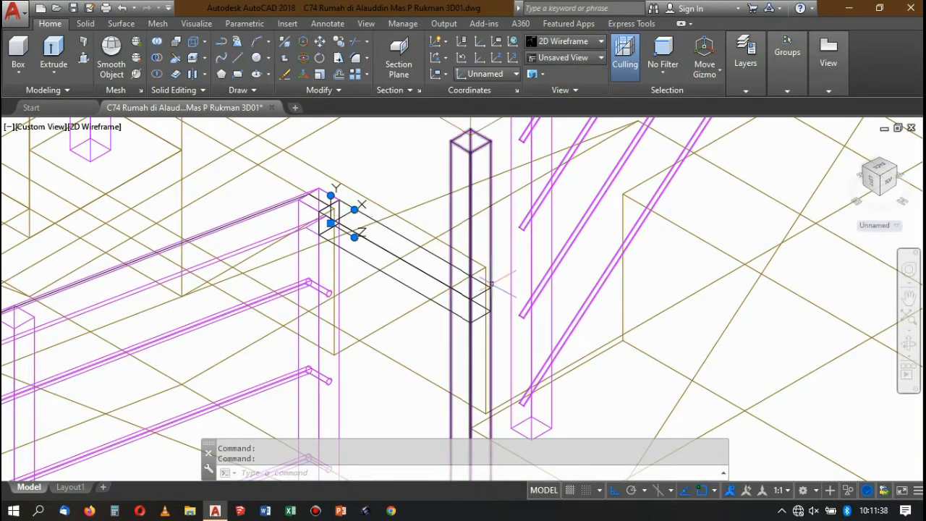
key("Escape")
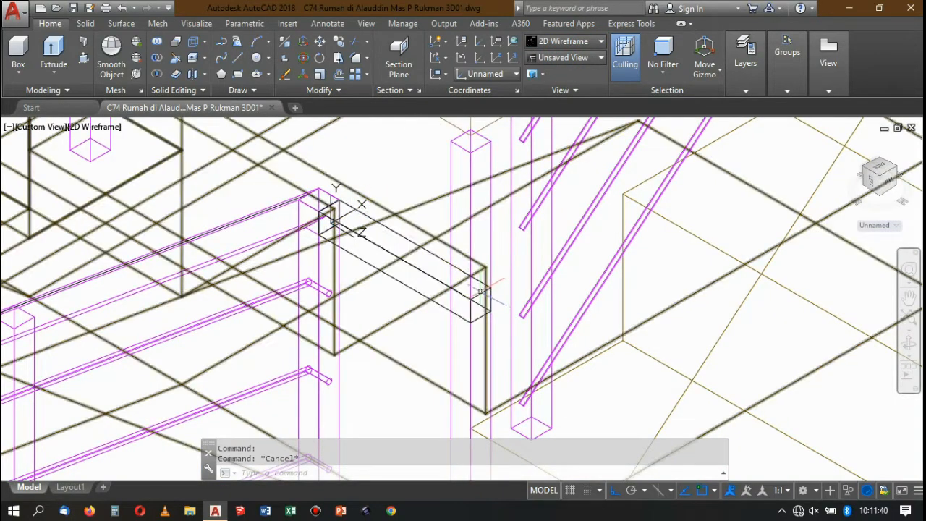
left_click(435, 252)
left_click(402, 251)
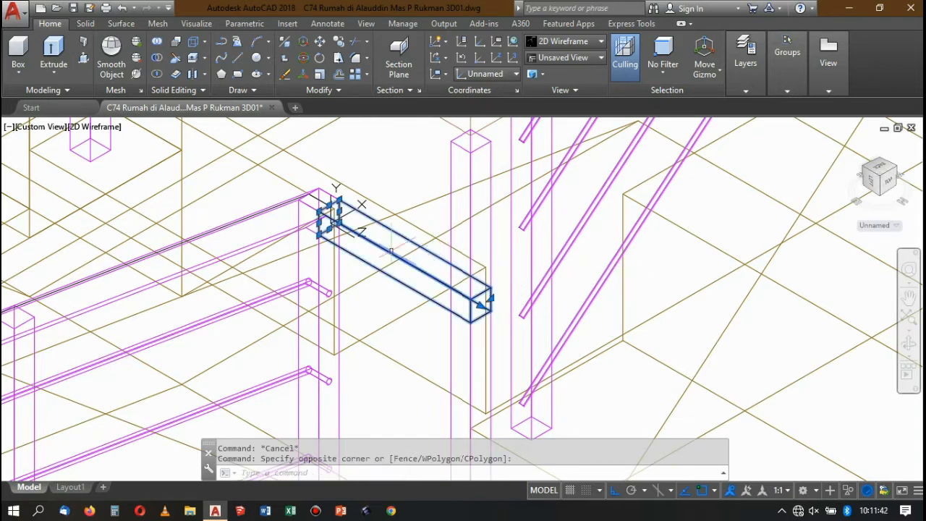
scroll(323, 177, "up", 3)
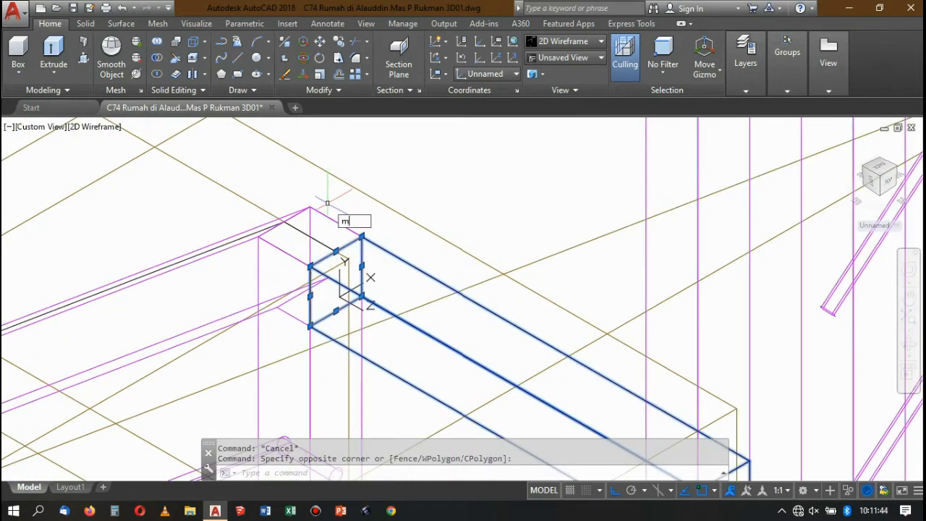
key("Return")
left_click(310, 267)
scroll(404, 314, "down", 2)
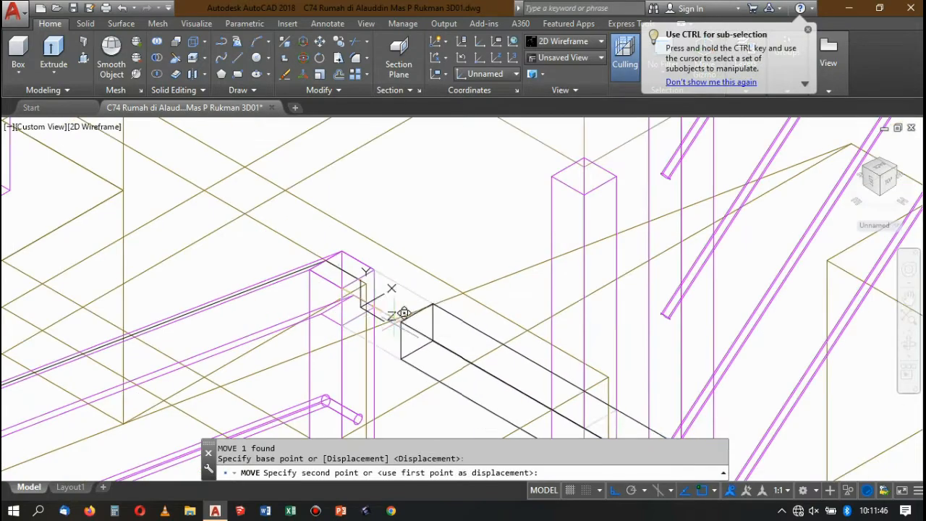
scroll(340, 270, "up", 5)
left_click(241, 222)
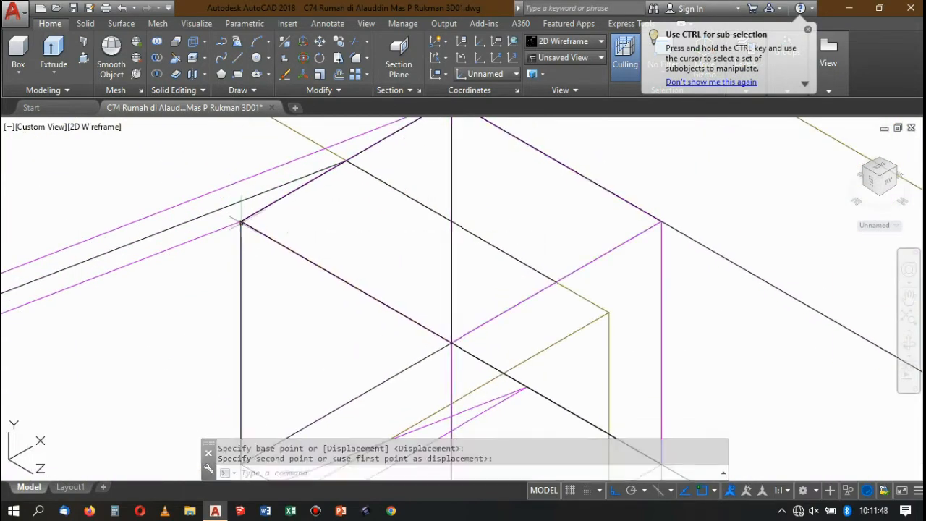
Move the handrail piece back along the end post's top so its end lies on the post face toward the gap.
left_click(278, 206)
scroll(289, 199, "down", 3)
scroll(336, 193, "up", 3)
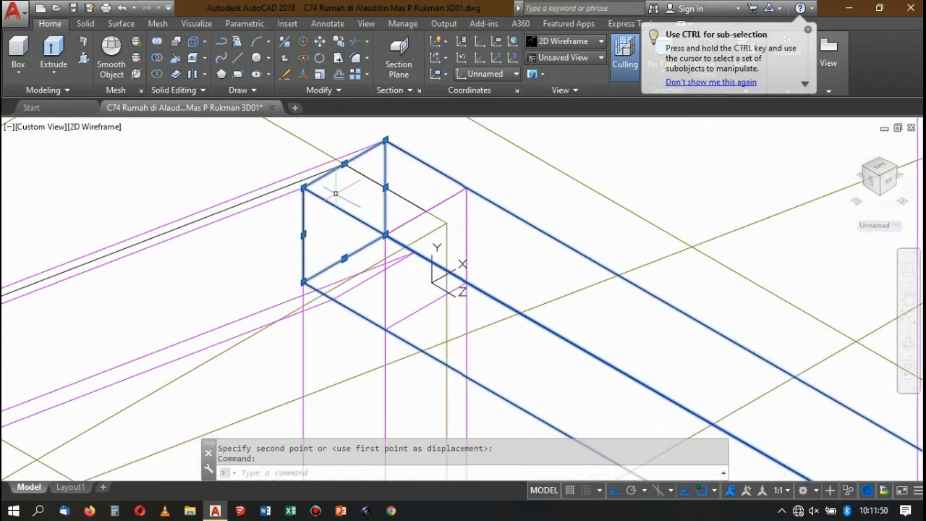
type("m")
key("Return")
left_click(303, 188)
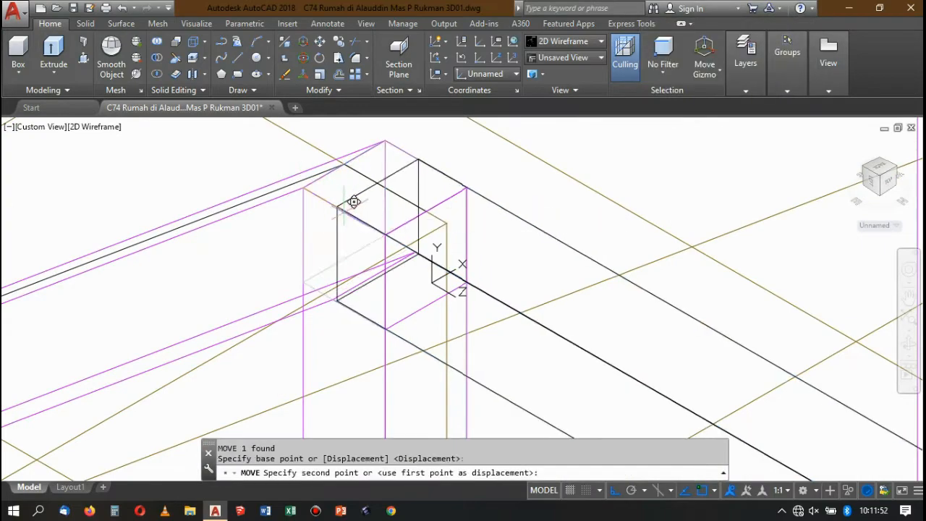
left_click(394, 224)
scroll(394, 224, "down", 4)
scroll(355, 201, "up", 2)
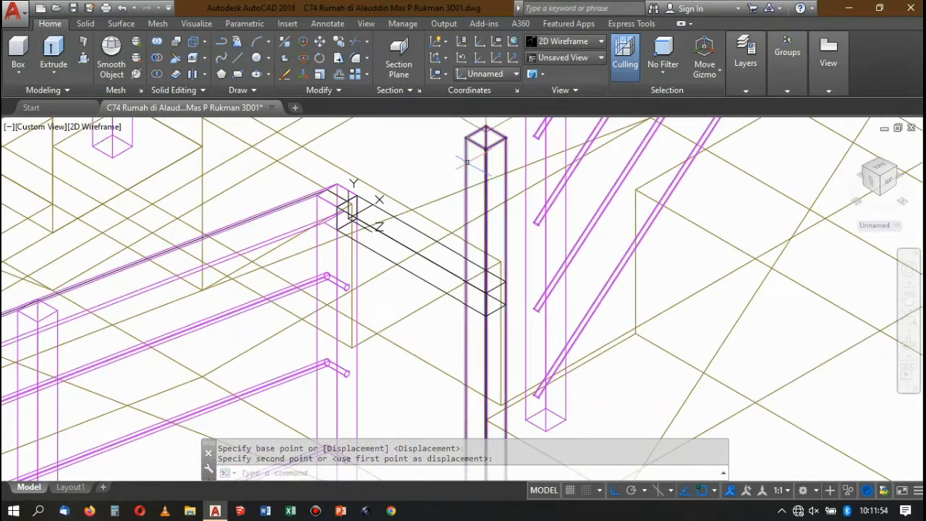
Display the model in the Conceptual visual style and reset the UCS to World.
left_click(551, 44)
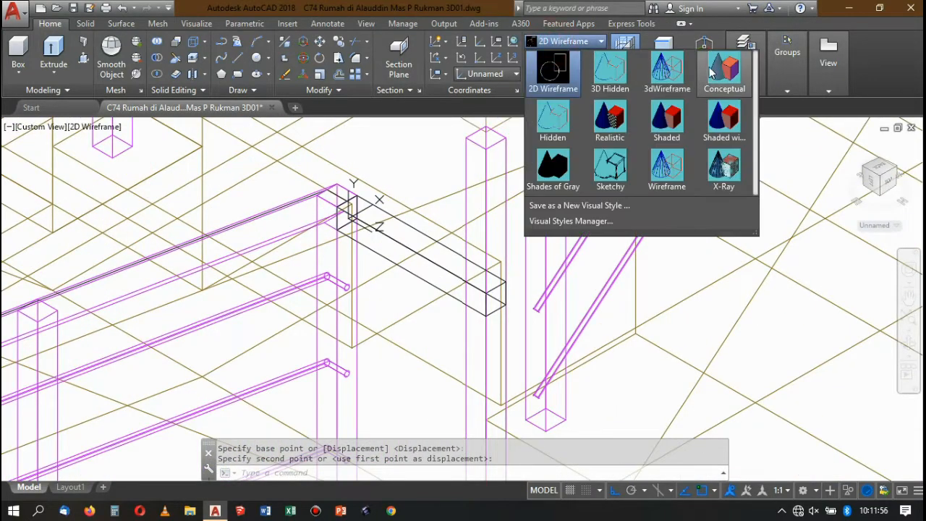
left_click(718, 72)
left_click(375, 236)
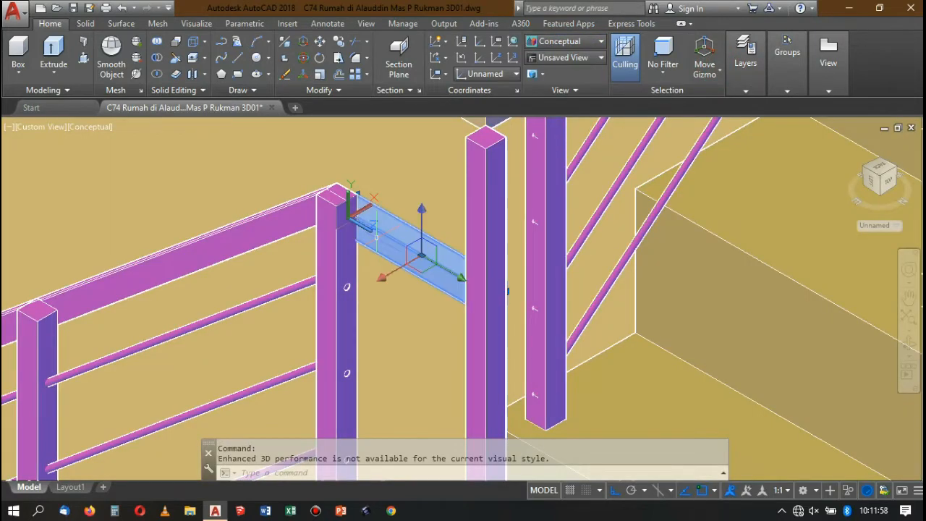
key("Escape")
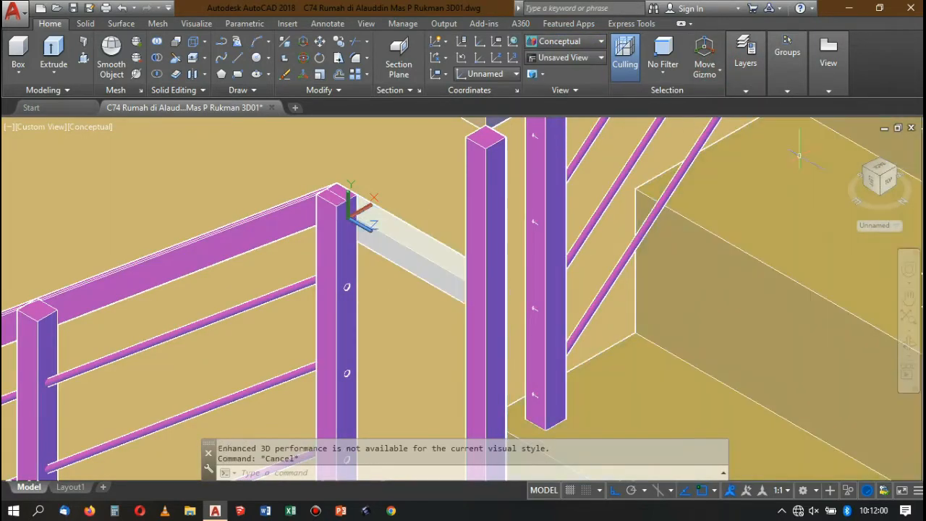
type("ucs")
key("Return")
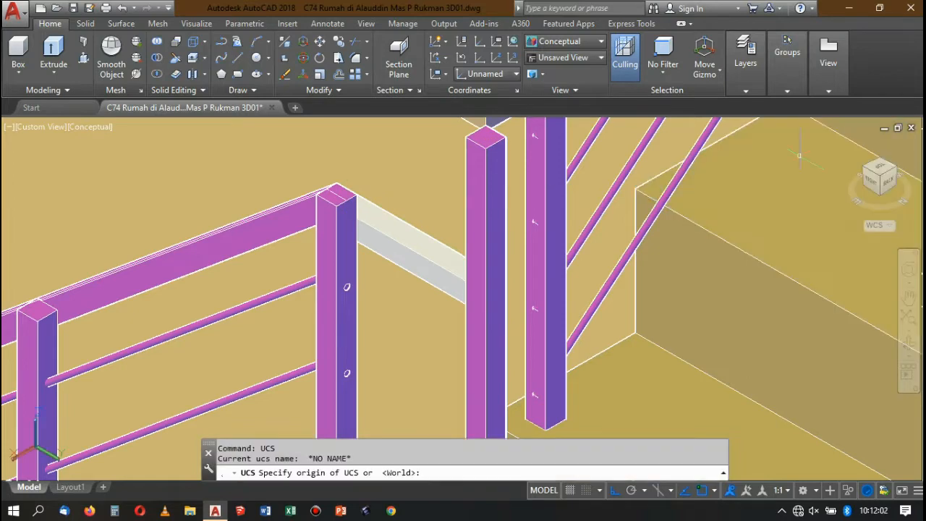
type("w")
key("Return")
In the 2D Wireframe style, move the handrail piece from its top corner to the midpoint of the end post's top edge.
left_click(437, 268)
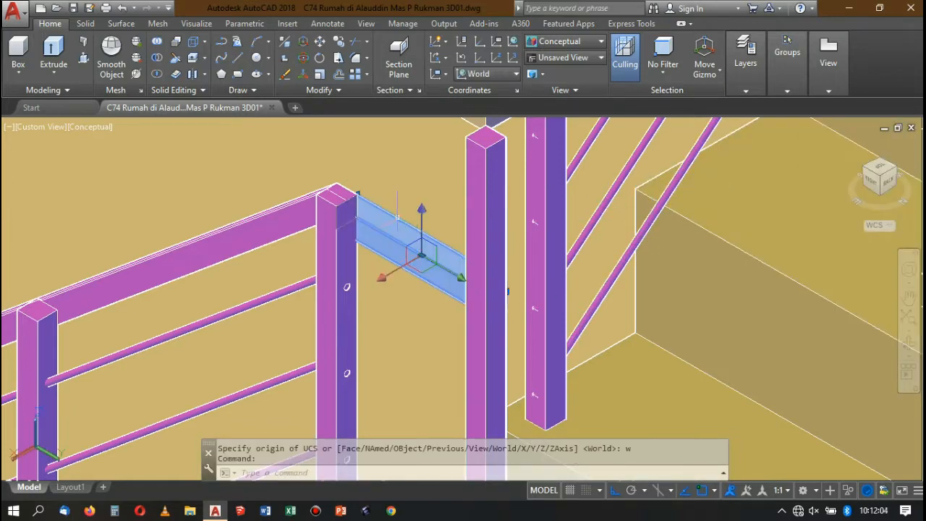
scroll(372, 213, "up", 2)
scroll(418, 151, "up", 4)
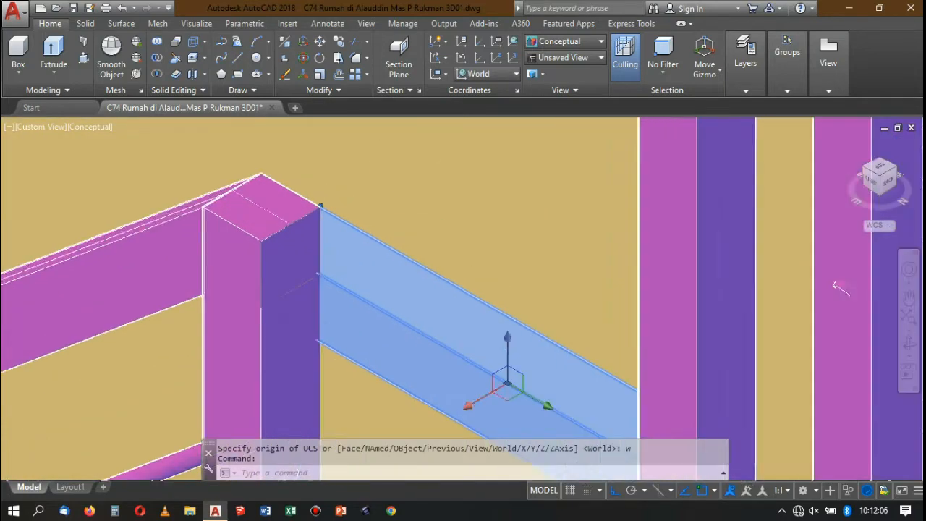
left_click(550, 43)
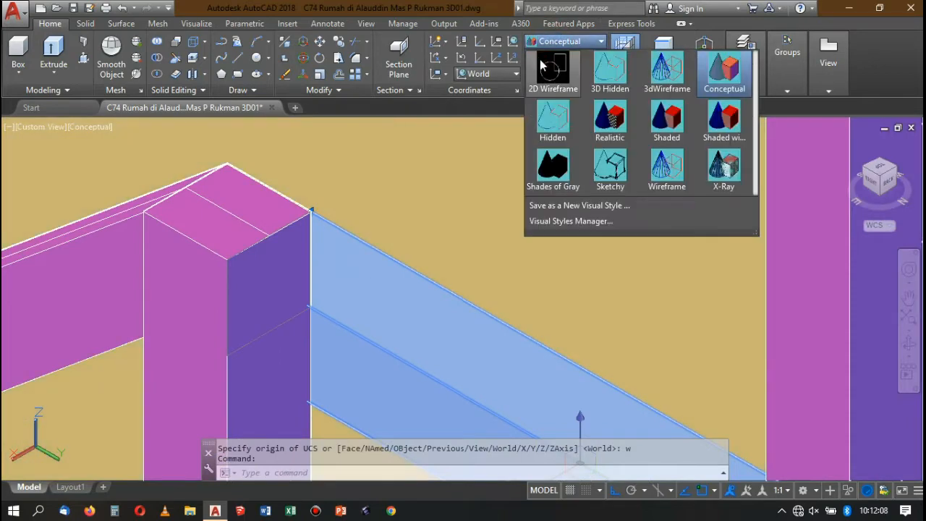
left_click(544, 62)
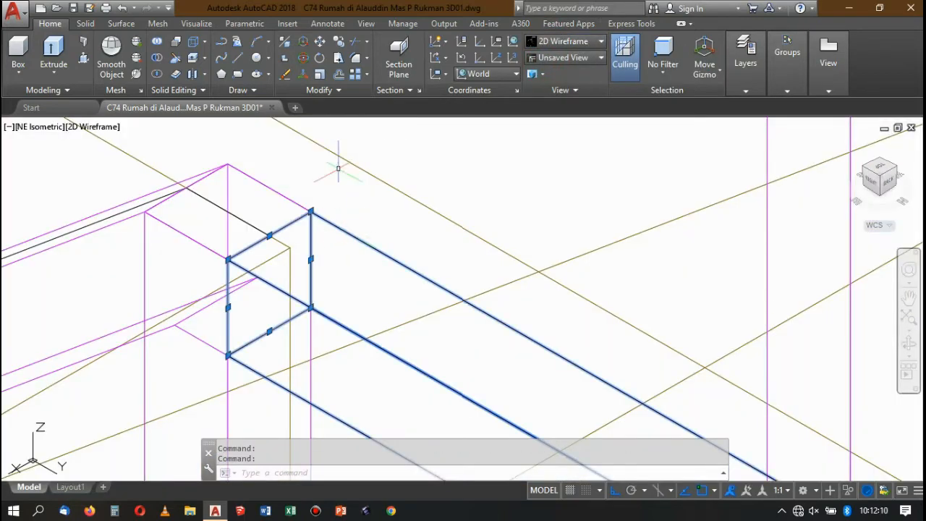
key("Return")
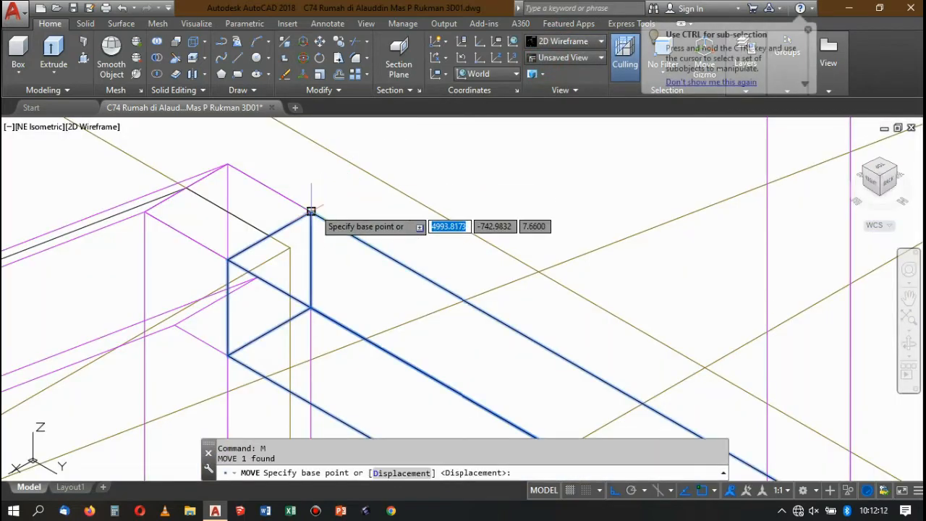
left_click(310, 211)
left_click(265, 182)
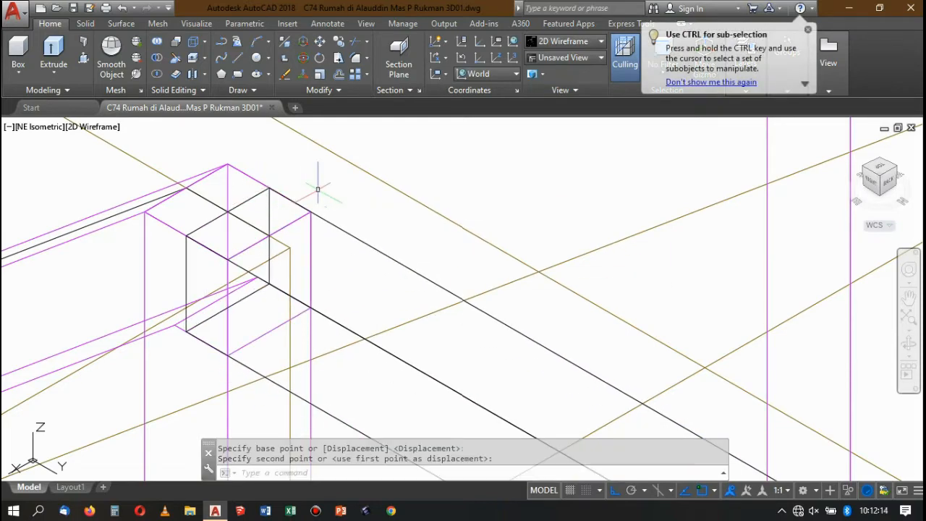
Examine the handrail piece's alignment with the posts in the Conceptual style from the SE Isometric view.
scroll(374, 130, "down", 3)
left_click(562, 43)
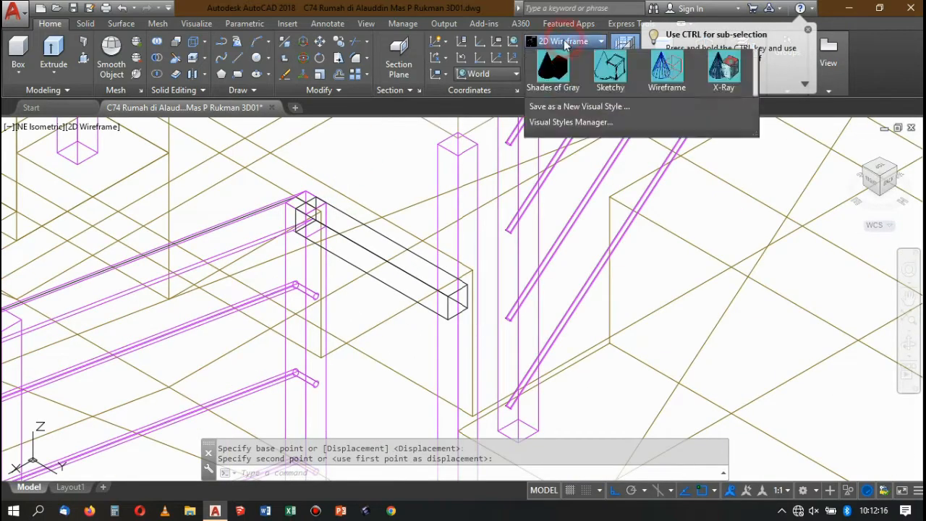
left_click(729, 63)
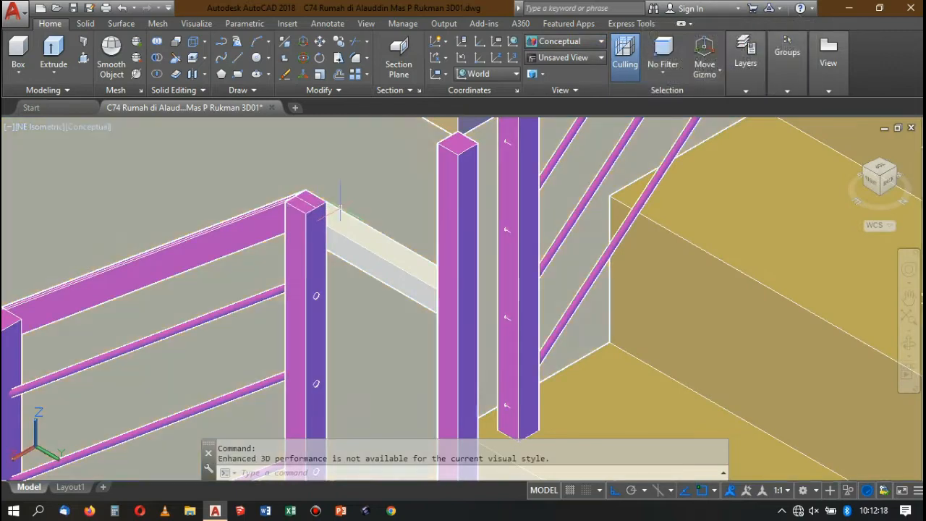
left_click(380, 257)
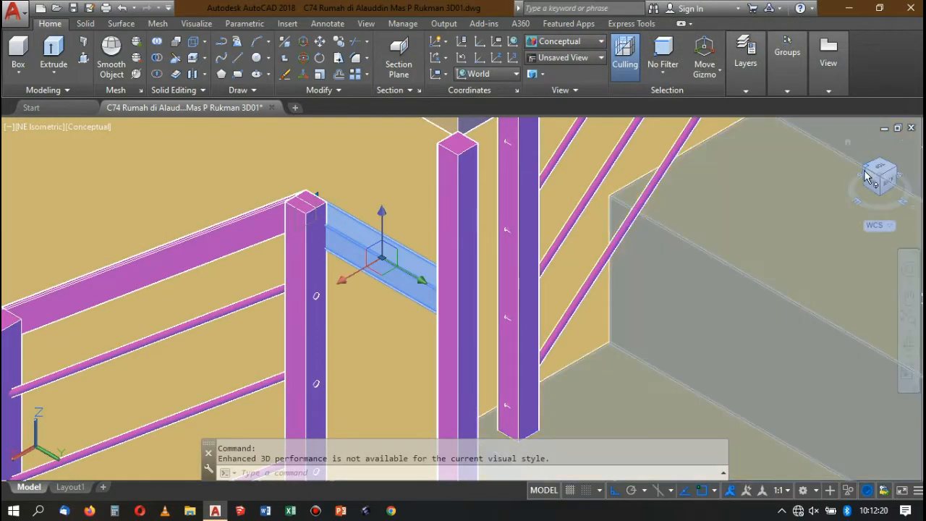
left_click(867, 177)
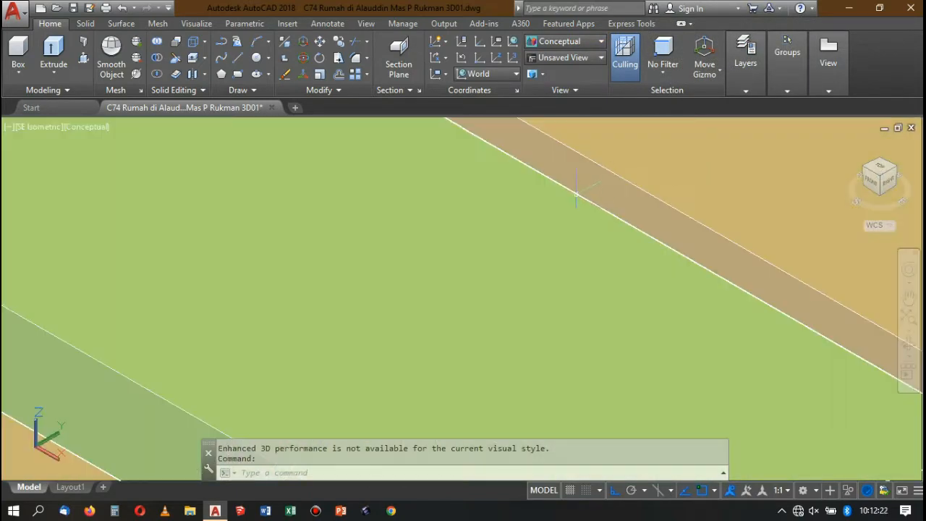
scroll(576, 194, "down", 10)
scroll(819, 131, "up", 3)
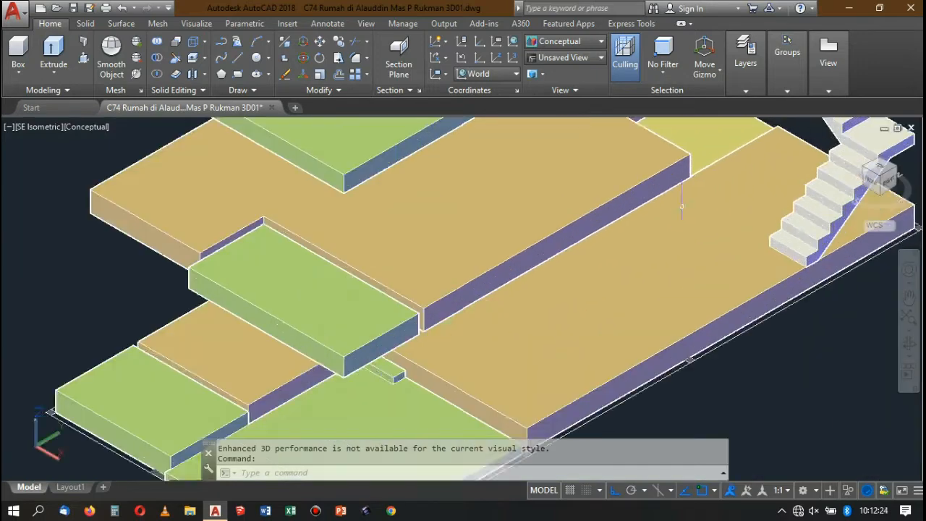
scroll(681, 206, "down", 8)
scroll(655, 211, "up", 2)
scroll(655, 210, "down", 2)
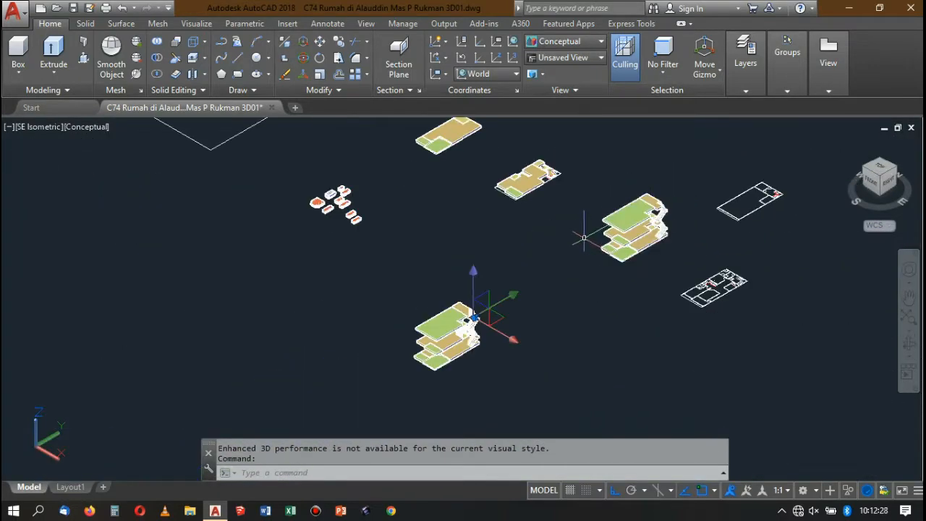
key("ctrl+z")
left_click(555, 246)
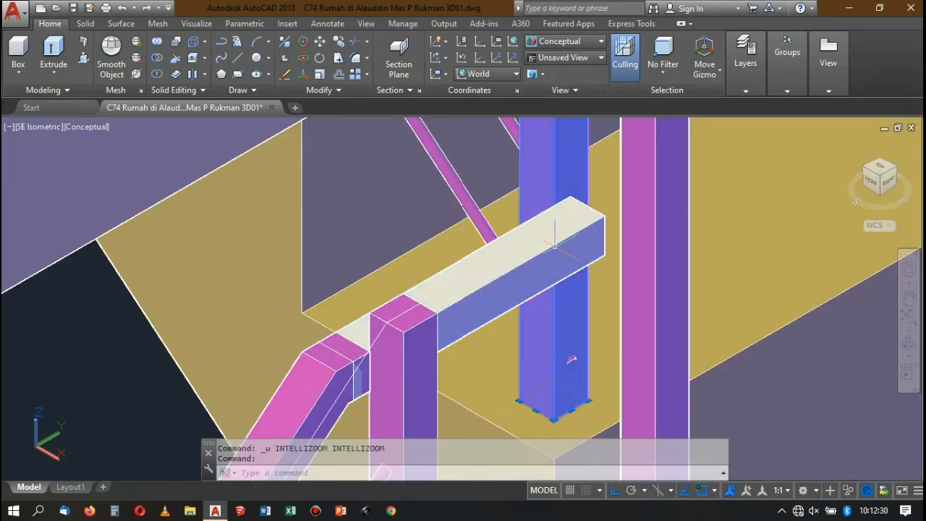
In the 2D Wireframe style, move the handrail piece so its top end corner meets the end post's matching top corner.
left_click(550, 49)
left_click(549, 81)
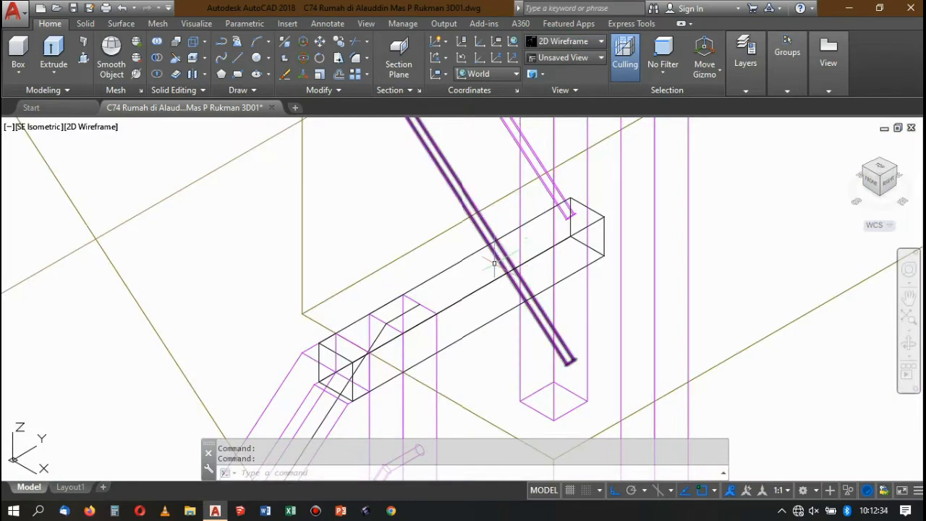
left_click(456, 297)
left_click(456, 308)
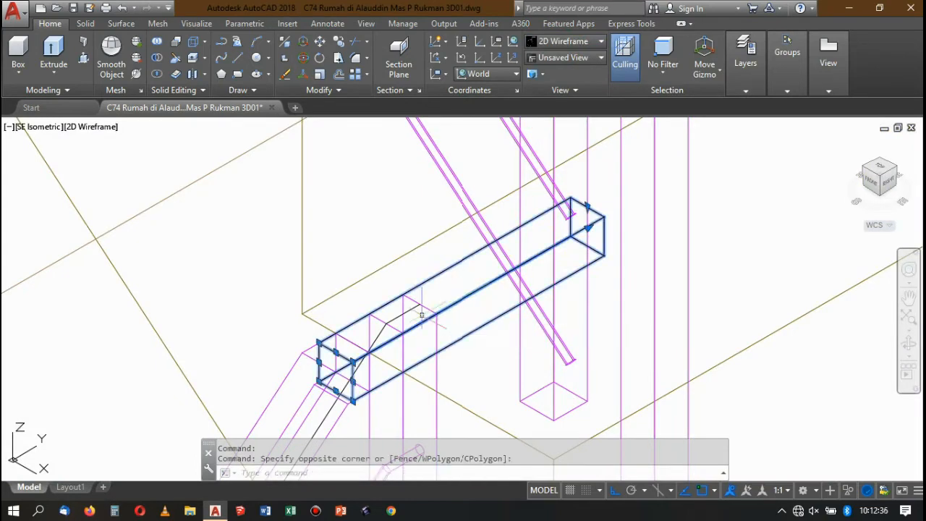
key("Return")
scroll(337, 357, "up", 4)
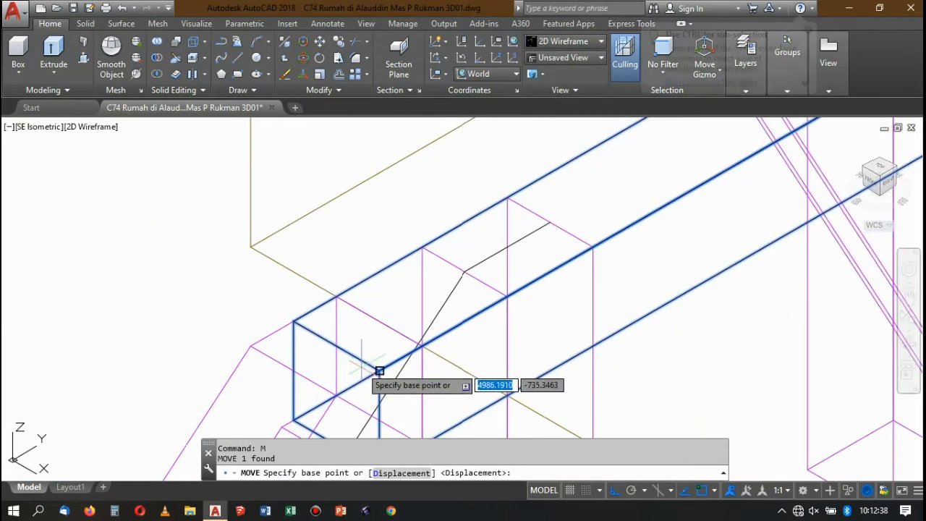
left_click(378, 372)
scroll(398, 338, "down", 4)
scroll(463, 304, "up", 3)
left_click(478, 302)
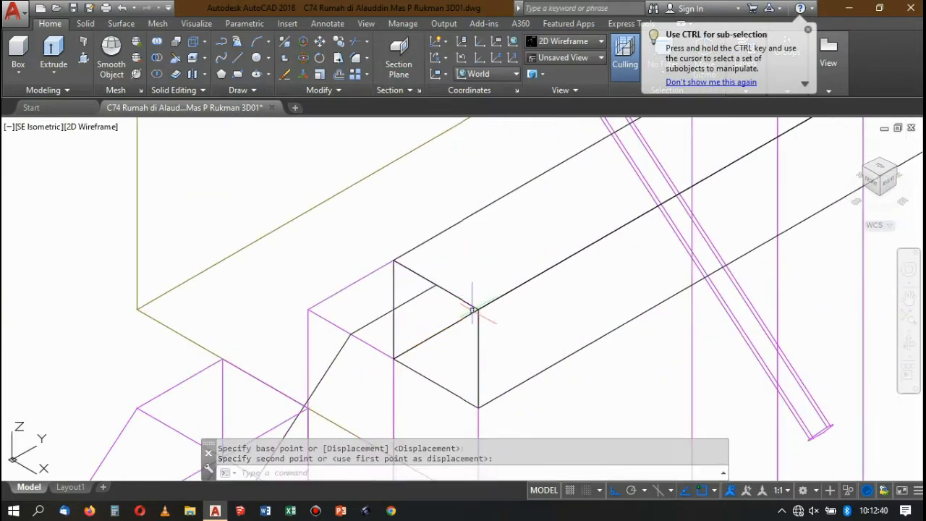
Display the model in the Conceptual visual style and examine the landing connection and the handrail down the lower stair flight.
scroll(449, 304, "down", 4)
scroll(508, 269, "up", 2)
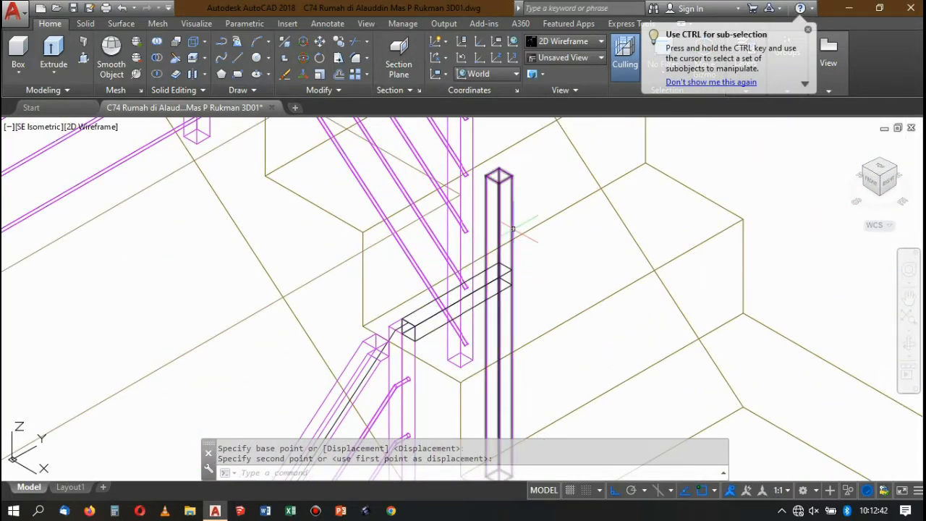
scroll(517, 236, "down", 4)
left_click(553, 42)
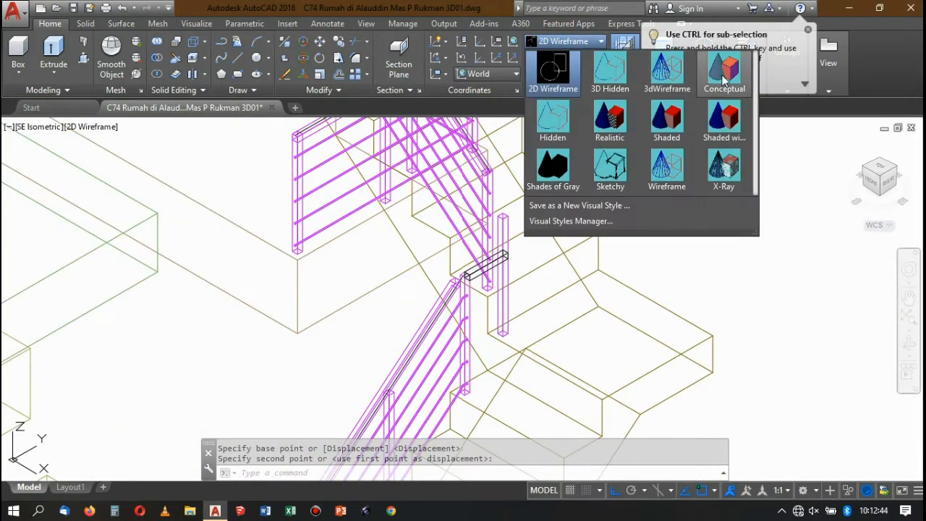
left_click(723, 73)
scroll(449, 301, "up", 3)
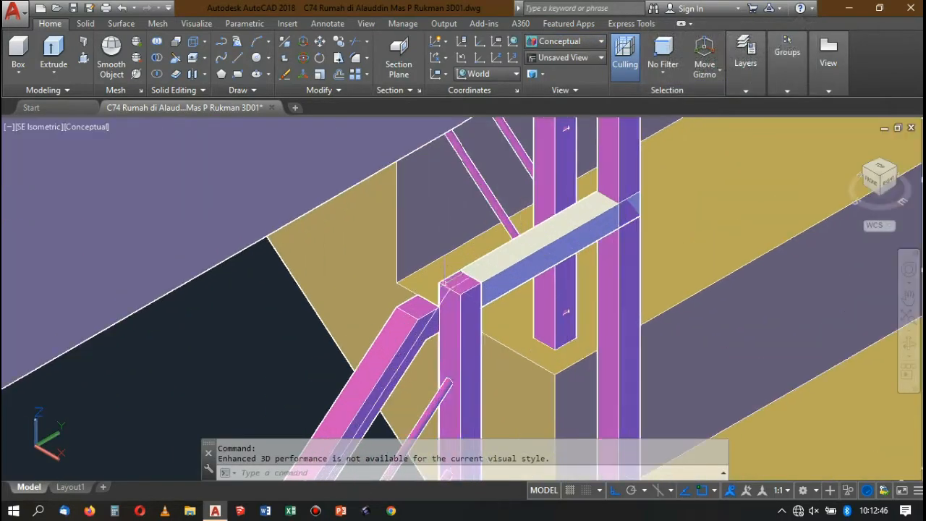
scroll(456, 257, "down", 3)
scroll(463, 301, "down", 3)
scroll(463, 301, "up", 1)
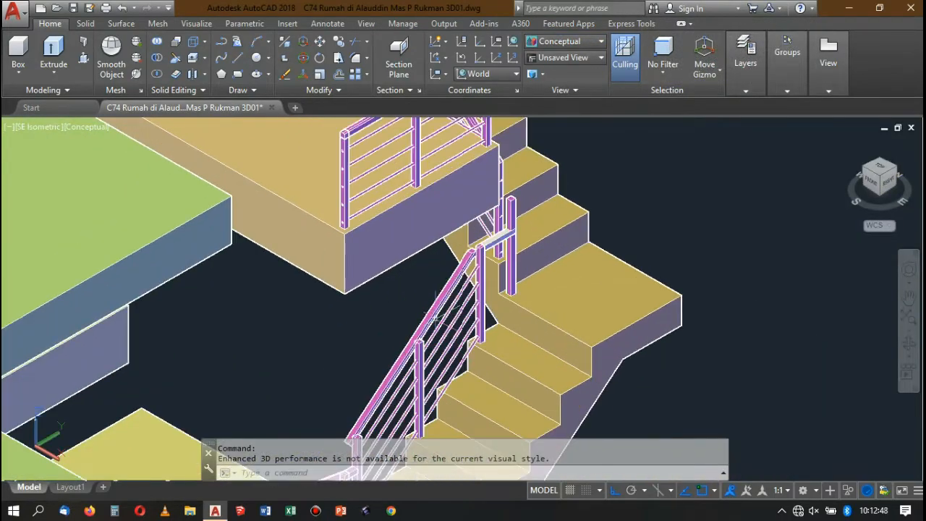
scroll(463, 301, "down", 1)
scroll(464, 301, "up", 1)
scroll(429, 279, "up", 3)
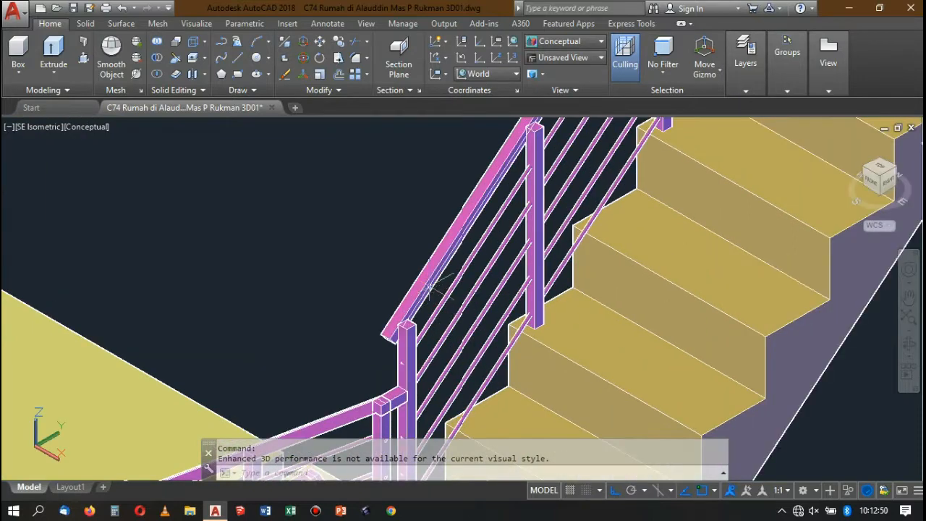
Move the sloped handrail piece so its lower end meets the top corner of the upper flight's lowest post.
scroll(429, 279, "down", 2)
scroll(430, 279, "up", 2)
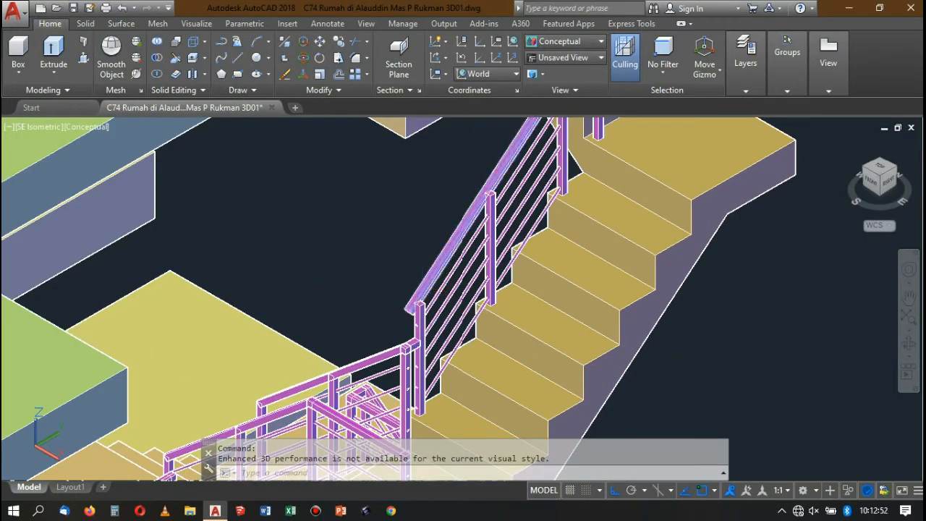
scroll(410, 308, "up", 3)
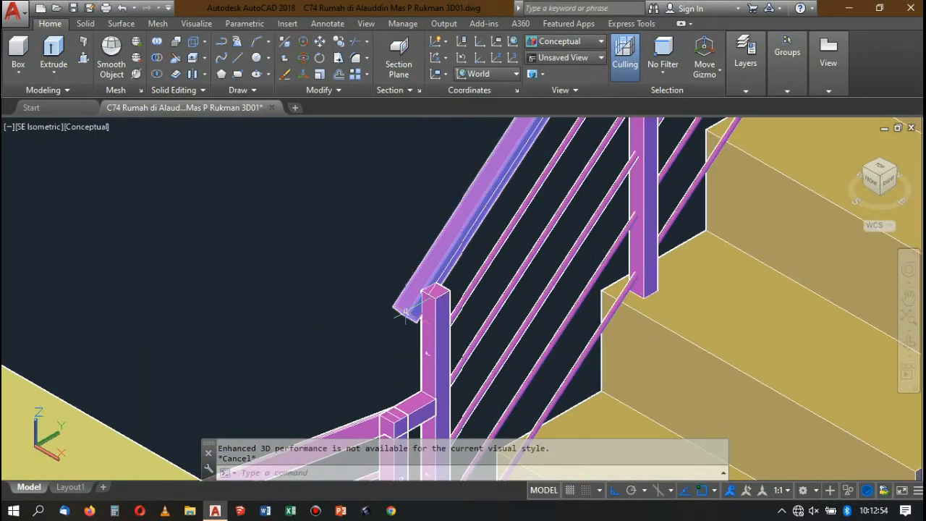
type("m")
key("Return")
scroll(398, 311, "up", 2)
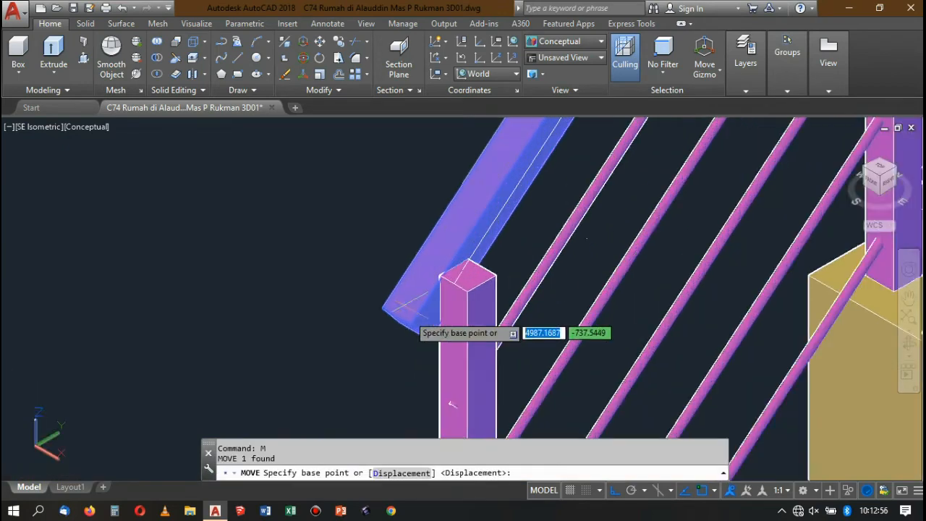
scroll(396, 317, "up", 2)
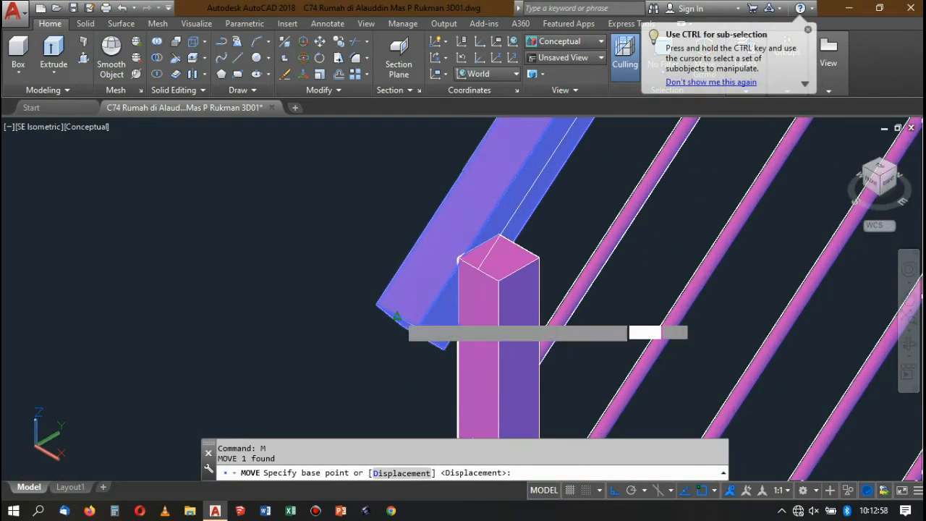
left_click(459, 258)
scroll(477, 268, "down", 5)
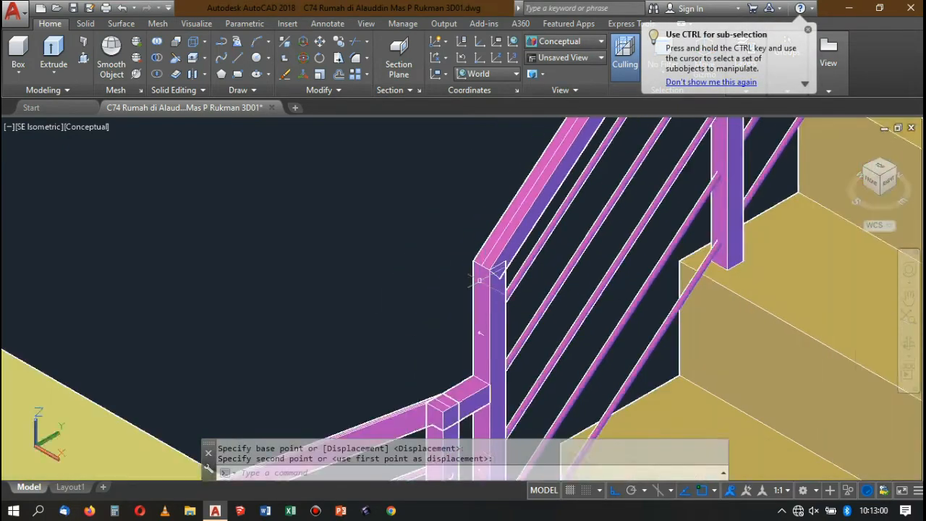
Examine the handrail and post connections along both stair flights and at the landings.
scroll(548, 236, "up", 2)
scroll(548, 236, "up", 2)
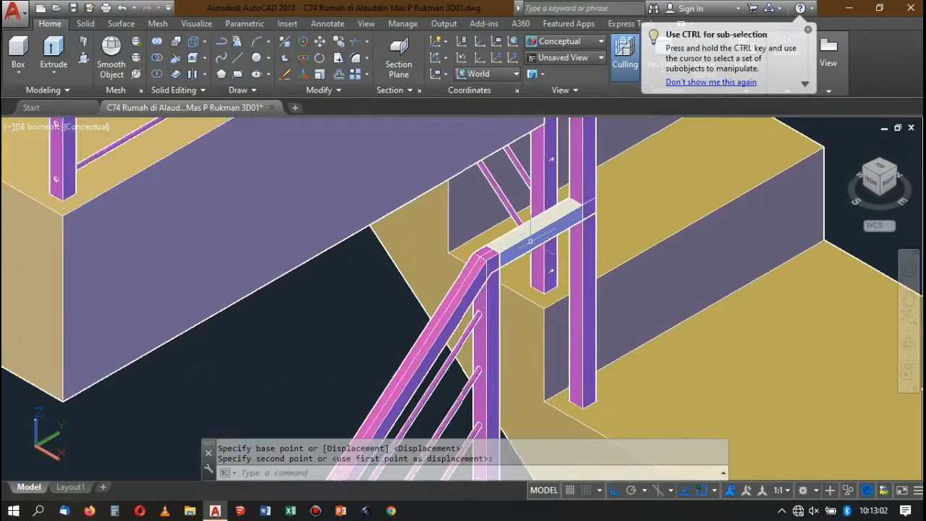
scroll(548, 235, "down", 4)
scroll(543, 230, "up", 3)
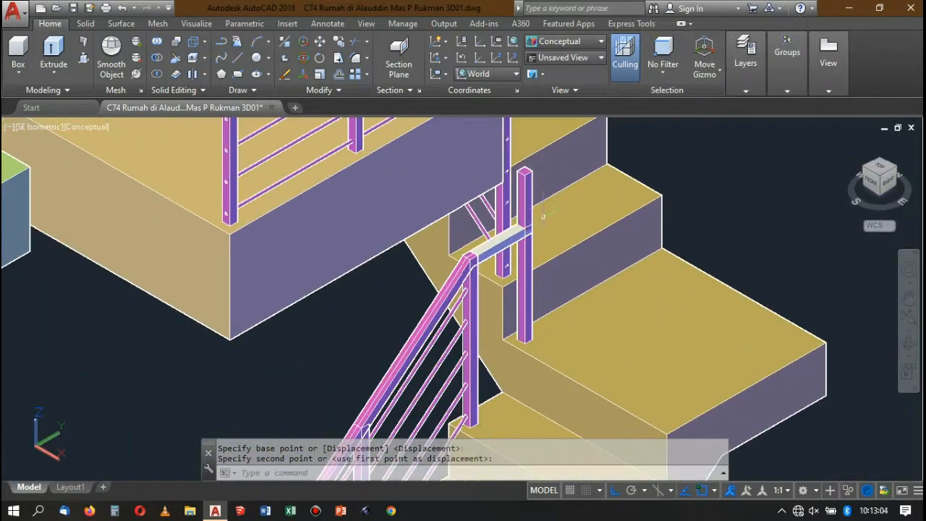
scroll(532, 201, "down", 5)
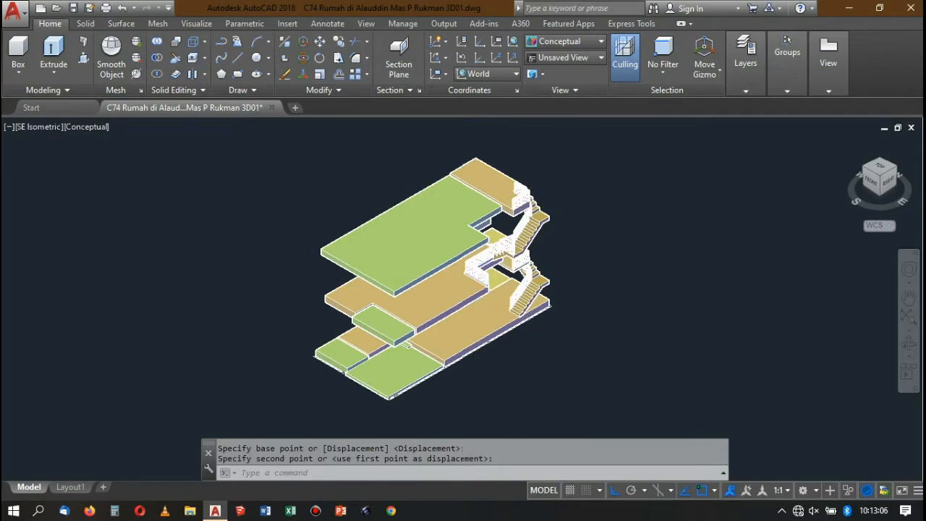
scroll(532, 250, "up", 7)
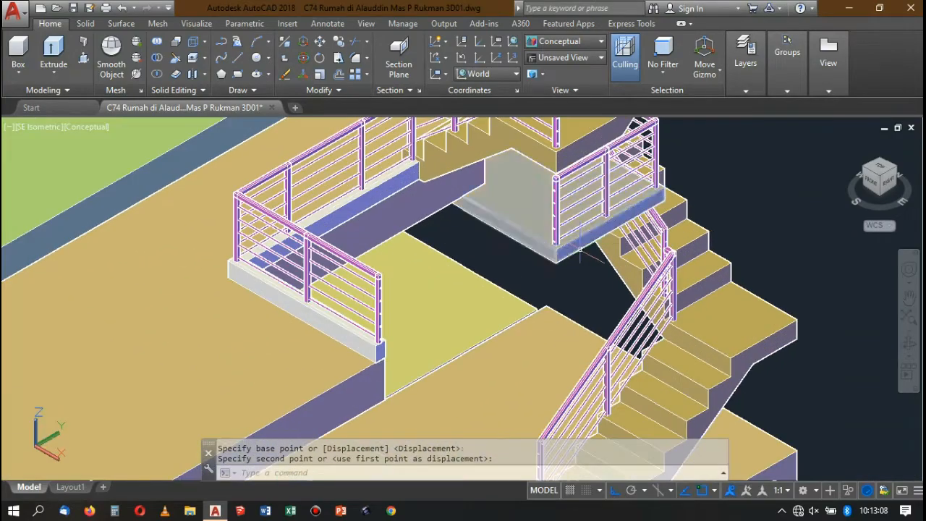
scroll(579, 249, "down", 5)
scroll(600, 203, "up", 5)
scroll(448, 288, "down", 3)
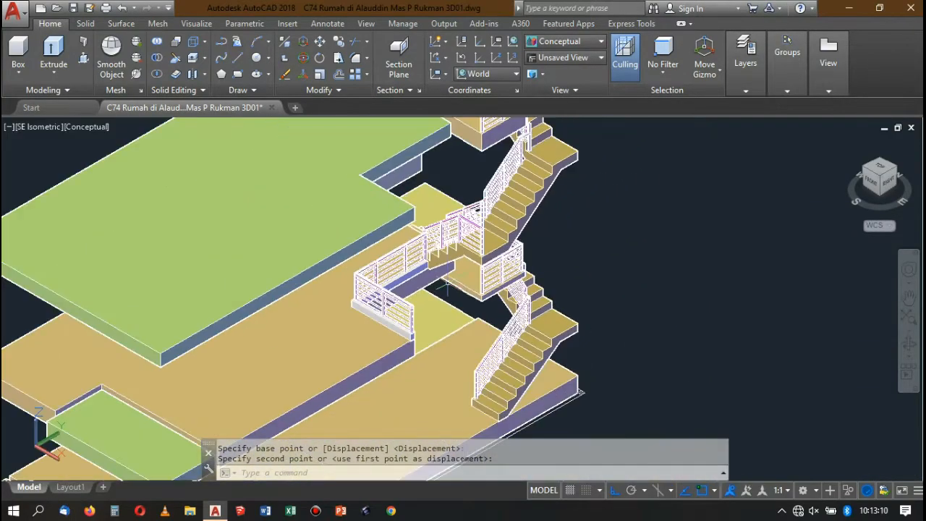
scroll(447, 286, "down", 5)
scroll(482, 206, "up", 7)
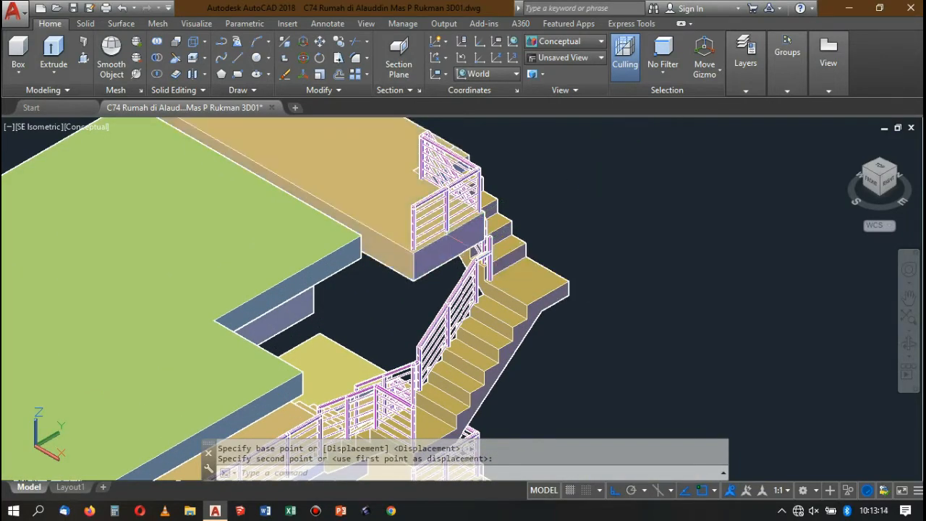
scroll(407, 407, "up", 6)
scroll(449, 307, "down", 8)
scroll(447, 298, "up", 4)
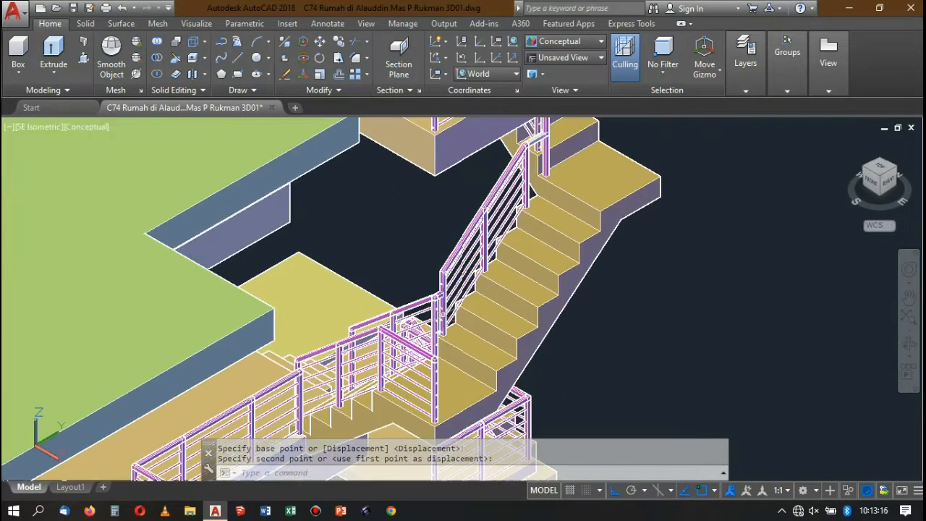
scroll(442, 298, "up", 3)
scroll(442, 298, "down", 6)
scroll(493, 163, "up", 4)
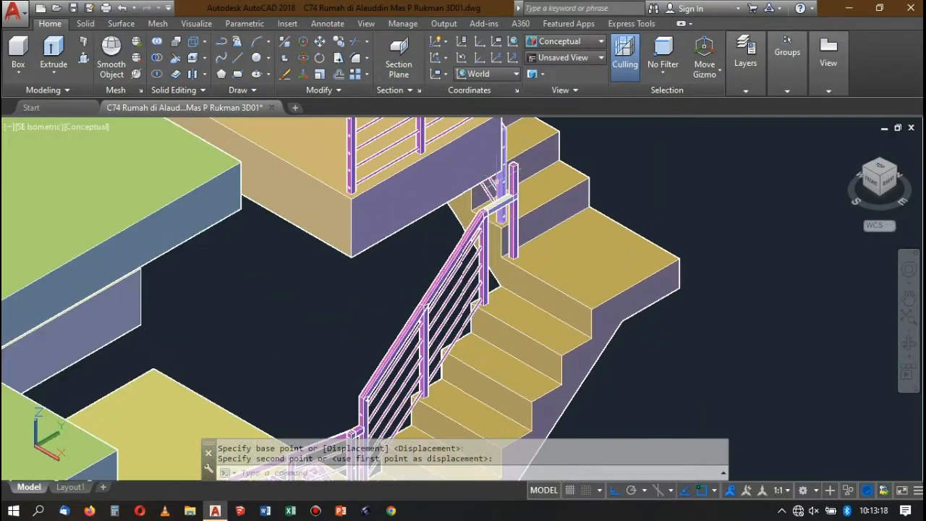
scroll(495, 181, "up", 2)
Match the properties of the landing post onto the white connecting handrail piece at the top of the flight.
left_click(505, 179)
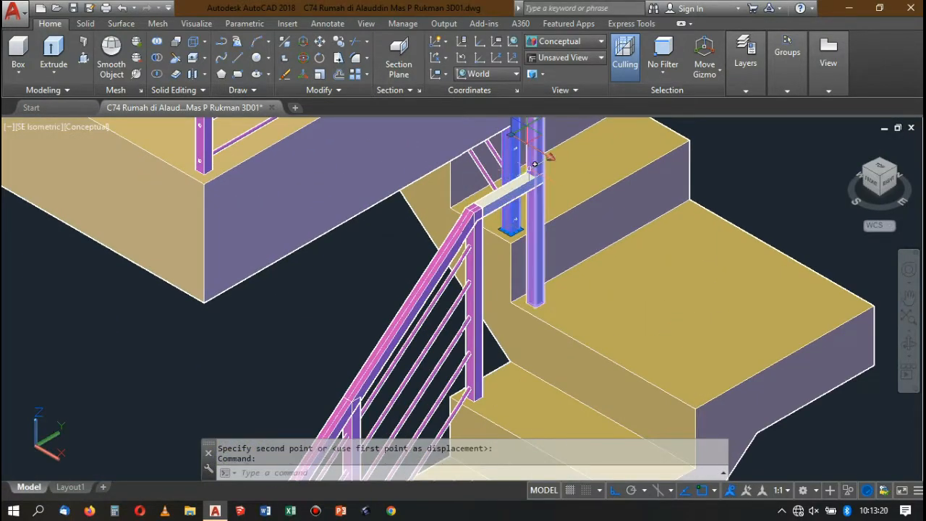
key("Escape")
type("ma")
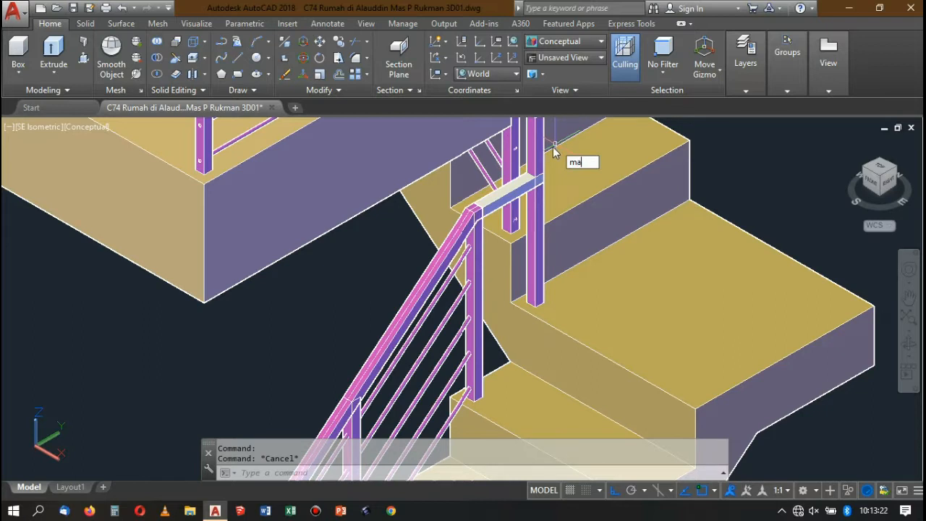
key("Return")
left_click(534, 181)
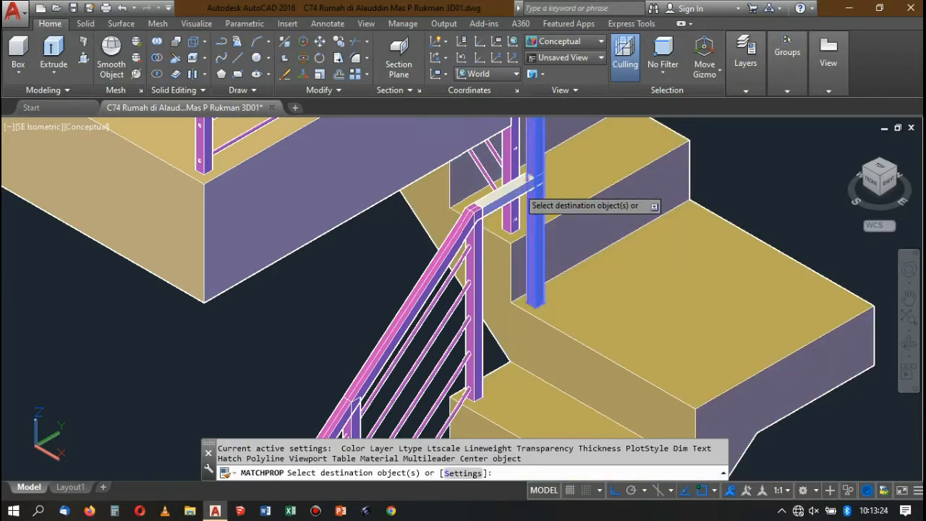
left_click(498, 194)
key("Return")
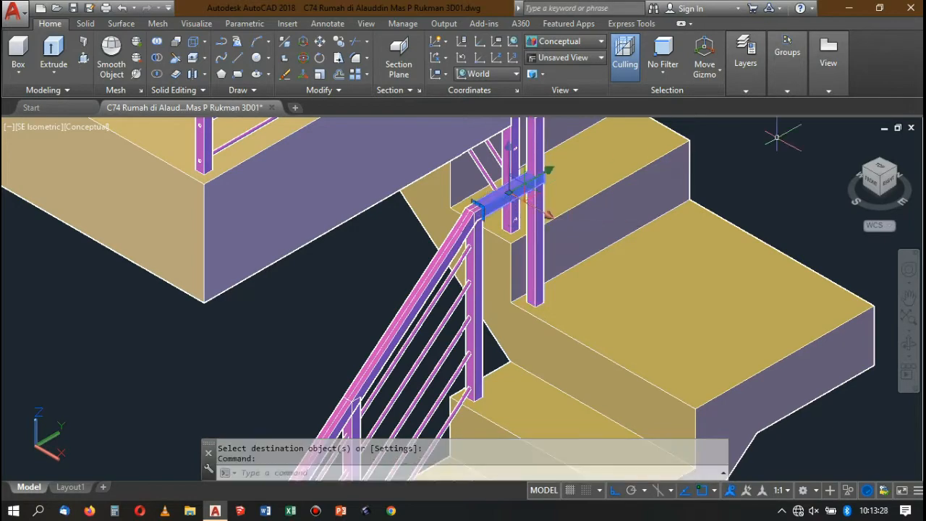
Display the landing railing from the NE Isometric view in the 2D Wireframe style, close to the short horizontal bar's end.
left_click(897, 168)
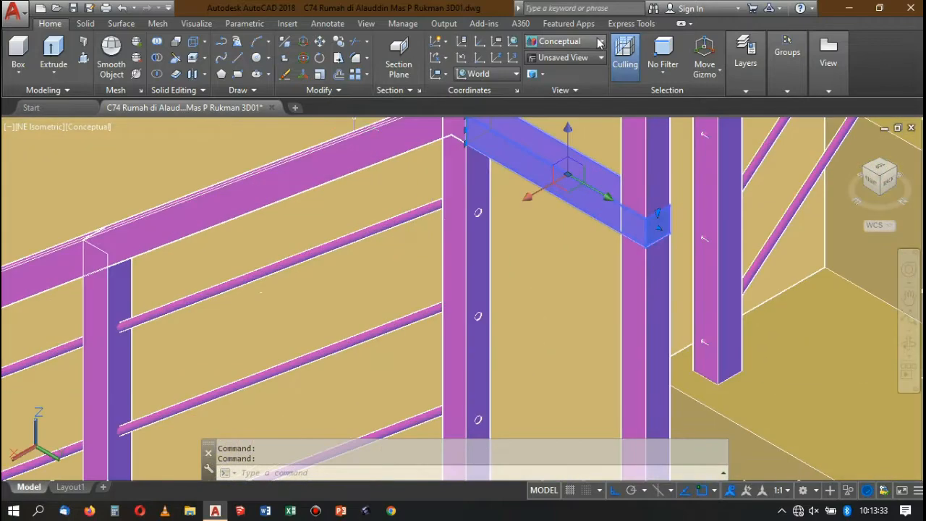
left_click(597, 42)
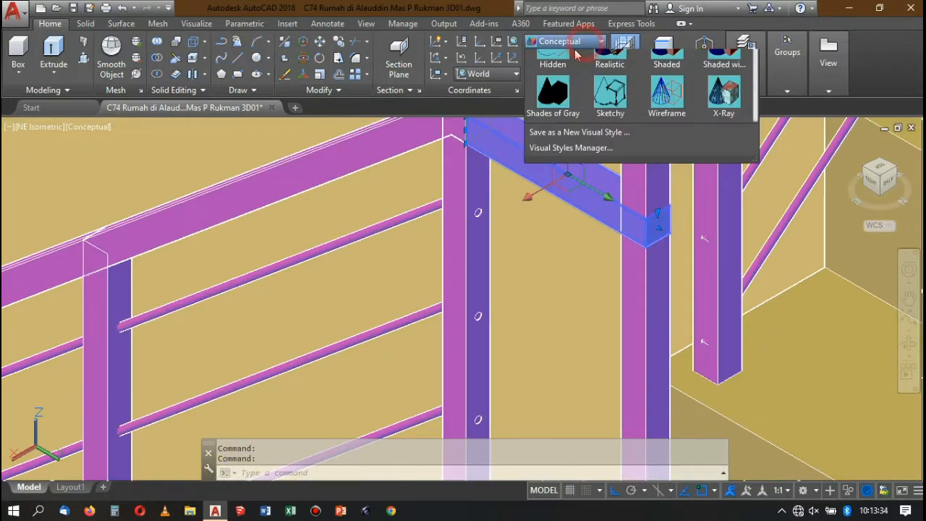
left_click(553, 79)
scroll(475, 220, "up", 5)
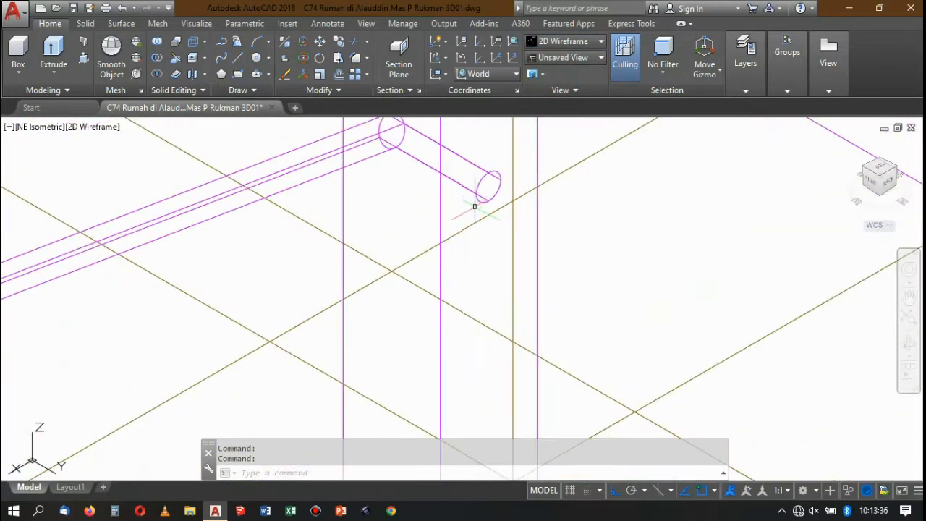
key("Return")
left_click(488, 186)
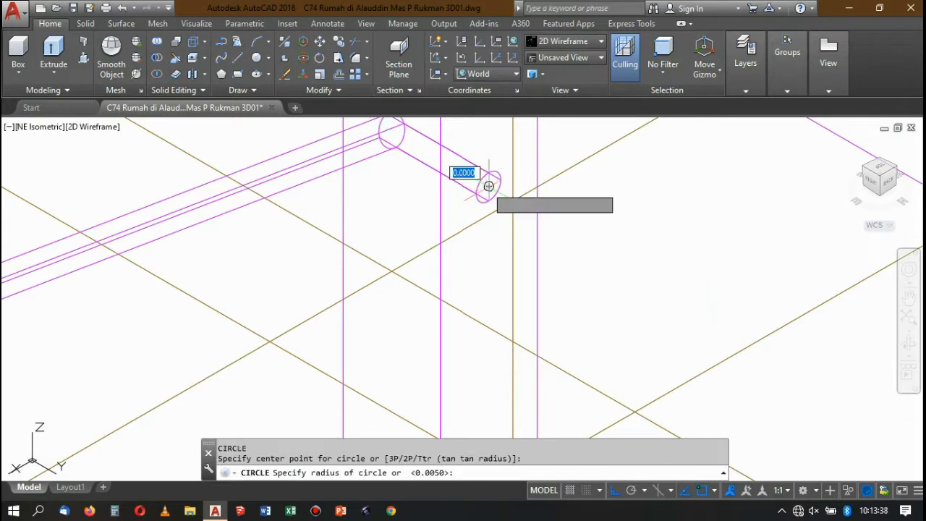
key("Escape")
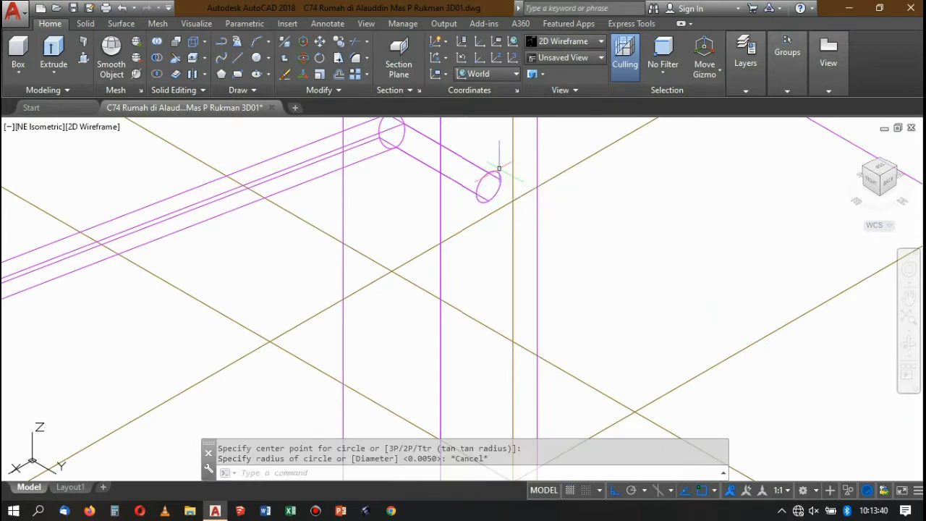
Align the UCS to the circular end face of the top horizontal bar at the landing post.
type("ucs")
key("Return")
type("f")
key("Return")
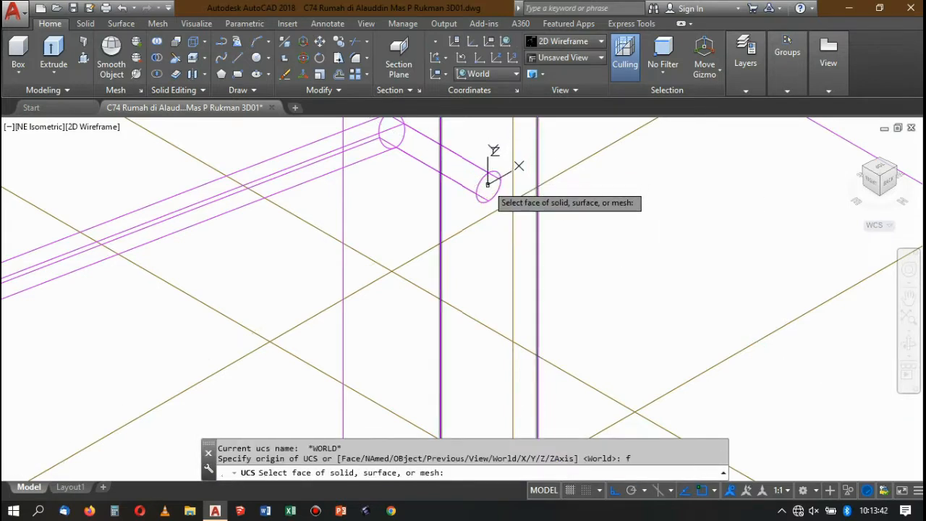
left_click(489, 188)
key("Return")
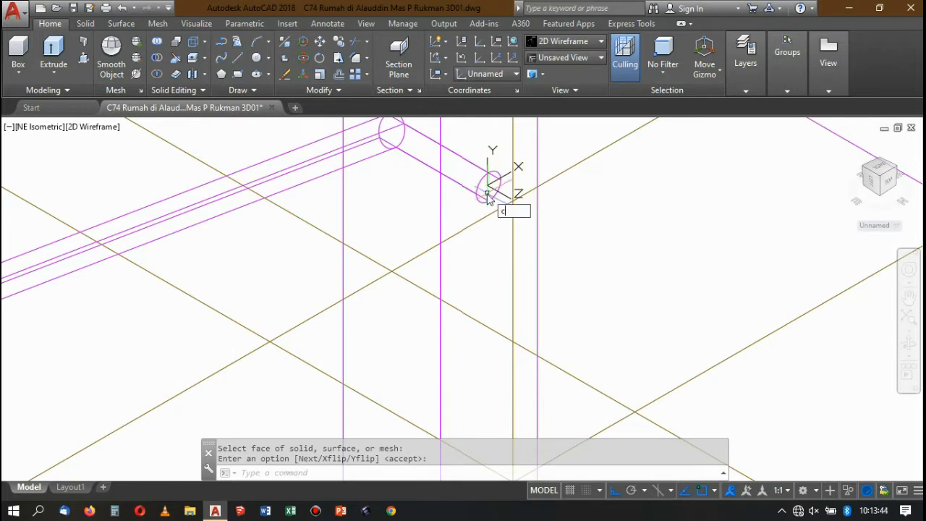
Draw a circle of radius 0.005 centred on the end face of the top horizontal bar.
type("c")
key("Return")
left_click(490, 187)
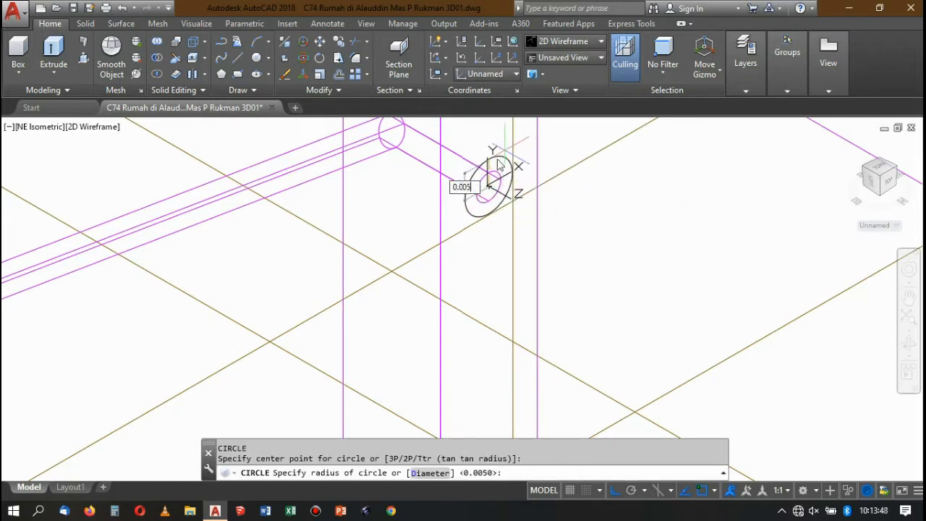
key("Return")
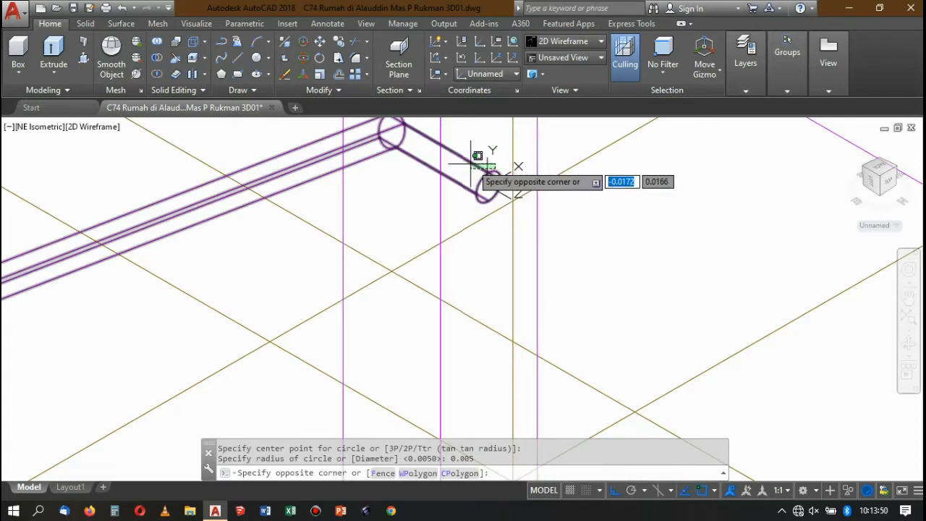
Extrude the circle from the bar's end across the gap to the far corner of the connecting handrail at the next post.
left_click(488, 157)
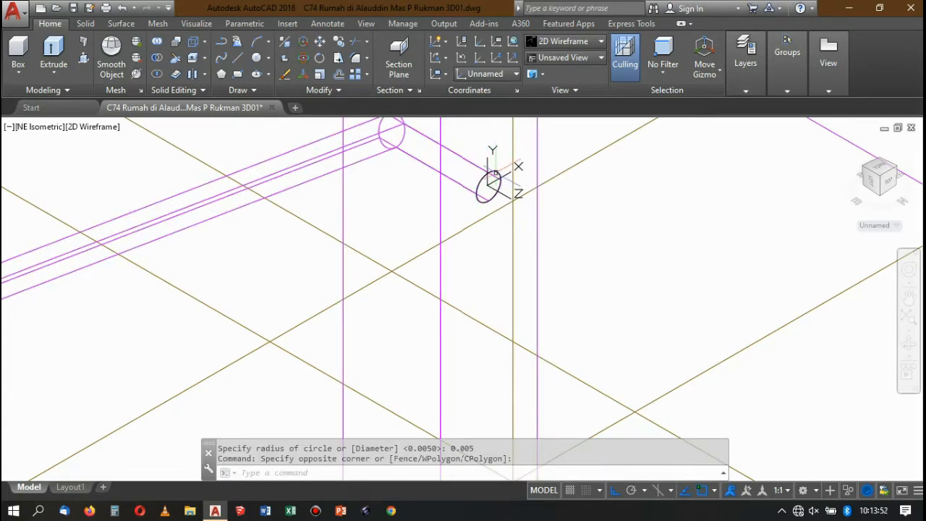
scroll(431, 147, "down", 3)
left_click(54, 54)
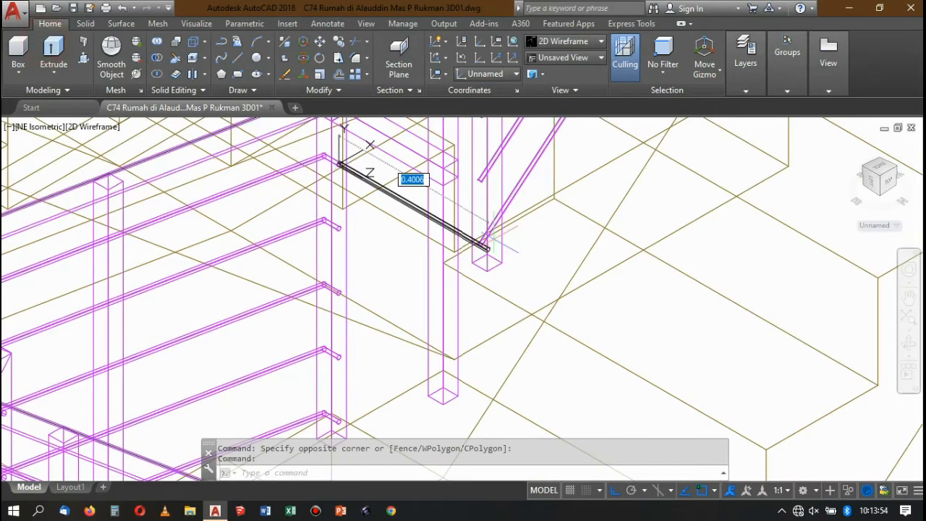
scroll(492, 239, "up", 2)
scroll(481, 216, "up", 3)
scroll(475, 218, "down", 3)
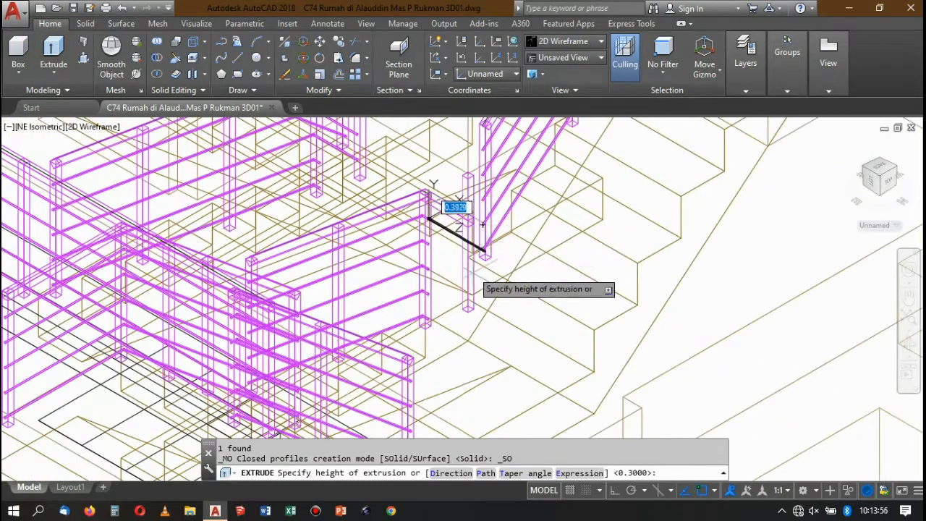
scroll(472, 272, "up", 3)
scroll(465, 275, "down", 3)
scroll(476, 246, "up", 5)
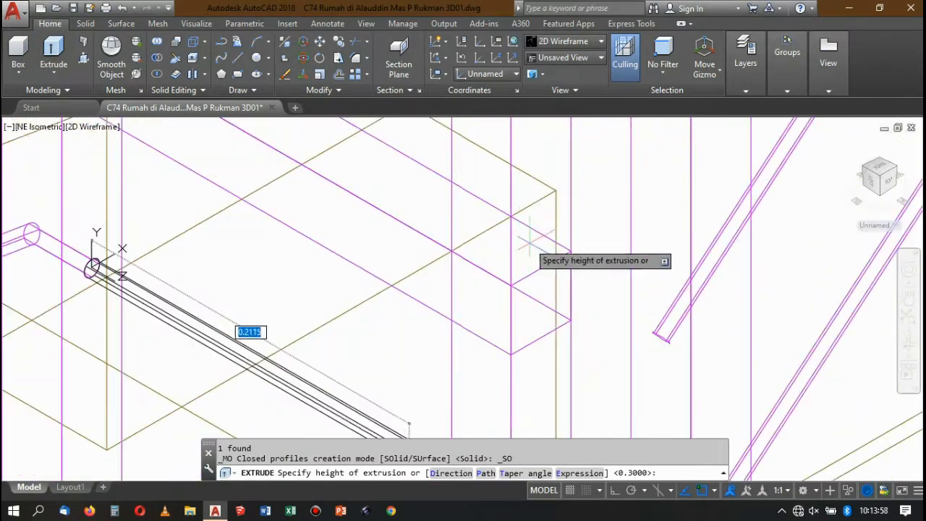
left_click(571, 250)
scroll(507, 233, "down", 5)
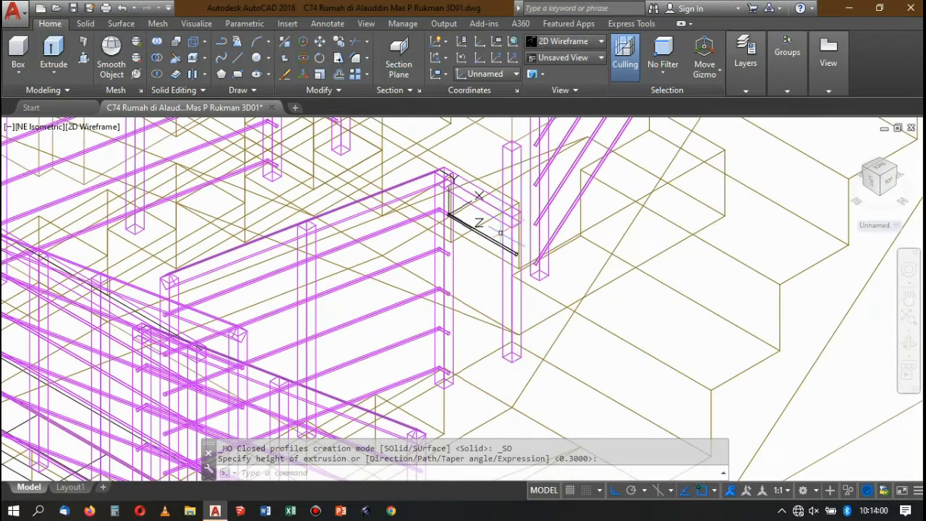
In the Conceptual style, match the post's properties onto the new horizontal bar between the two landing posts.
scroll(469, 241, "up", 2)
left_click(566, 41)
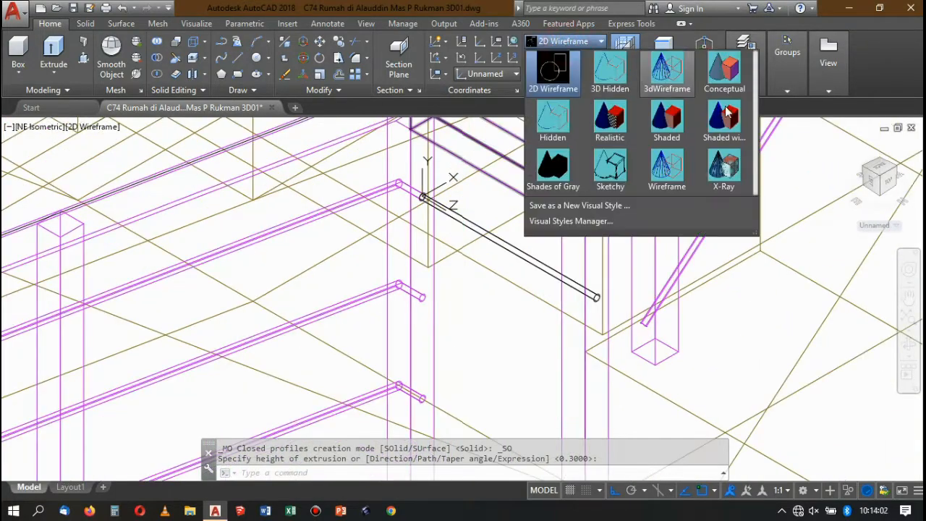
left_click(725, 72)
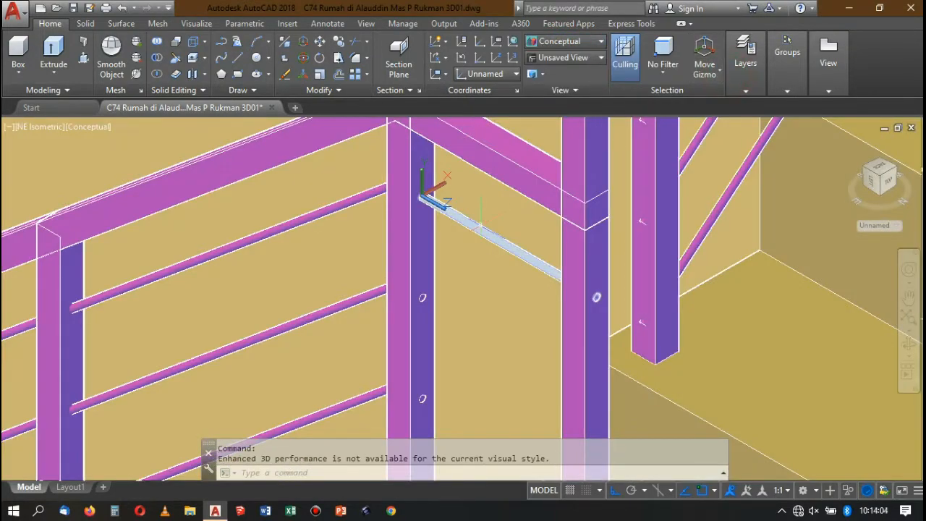
type("ma")
key("Return")
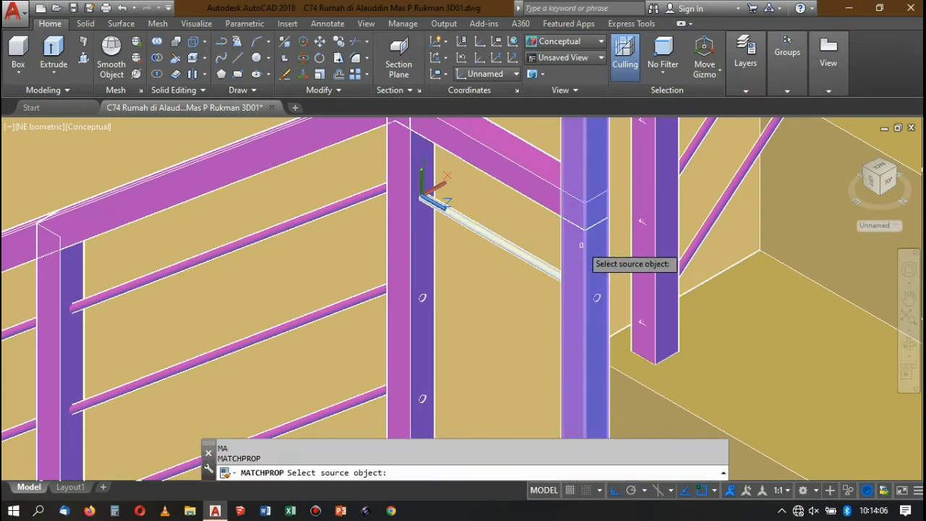
left_click(547, 258)
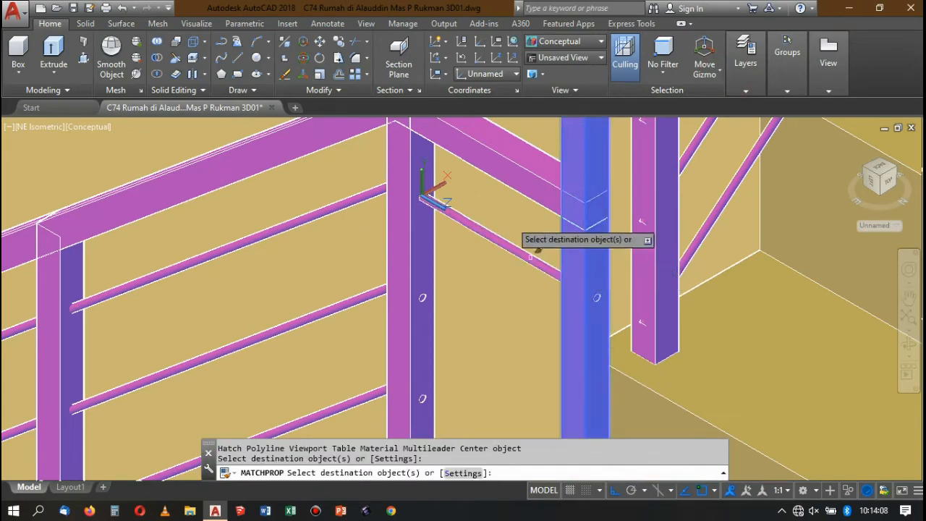
In the 2D Wireframe style, copy the new horizontal bar from its end centre onto the lower bar-end centres of the landing post.
scroll(511, 221, "down", 4)
scroll(510, 234, "up", 3)
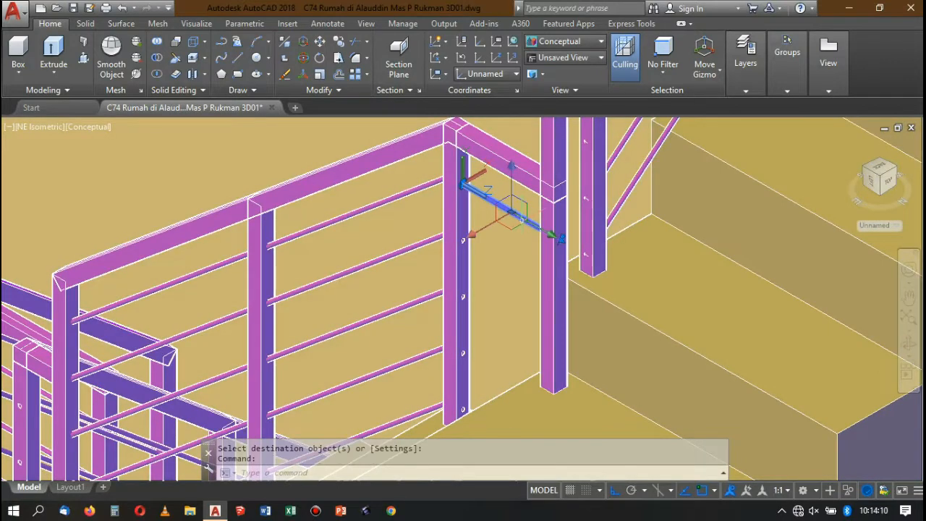
left_click(586, 45)
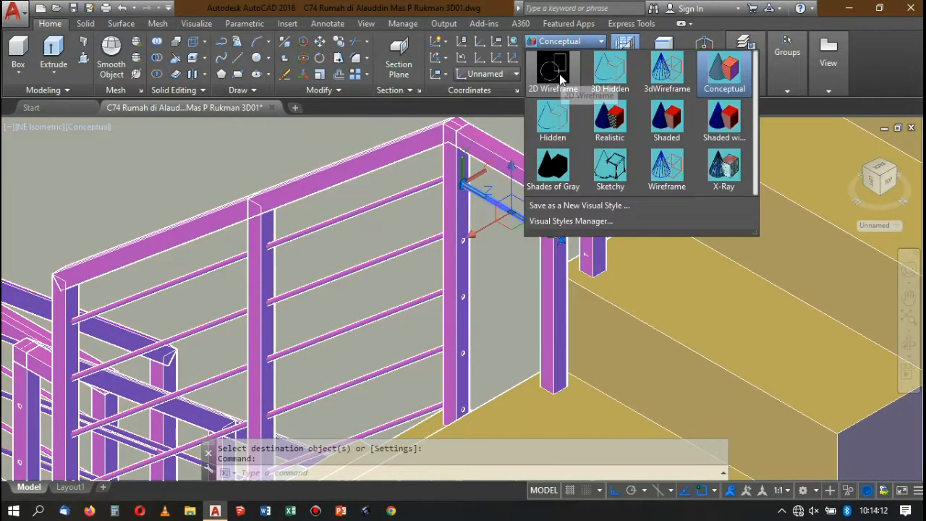
left_click(560, 74)
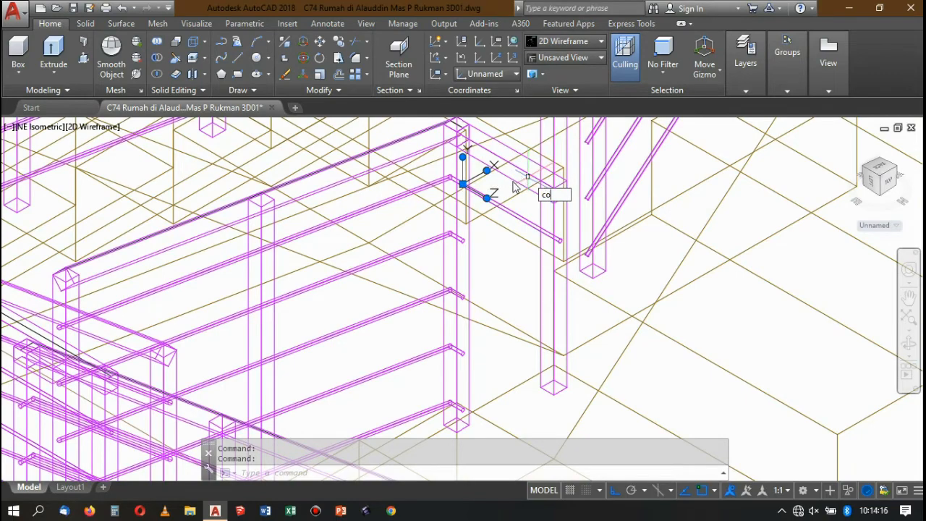
key("Return")
scroll(537, 213, "up", 4)
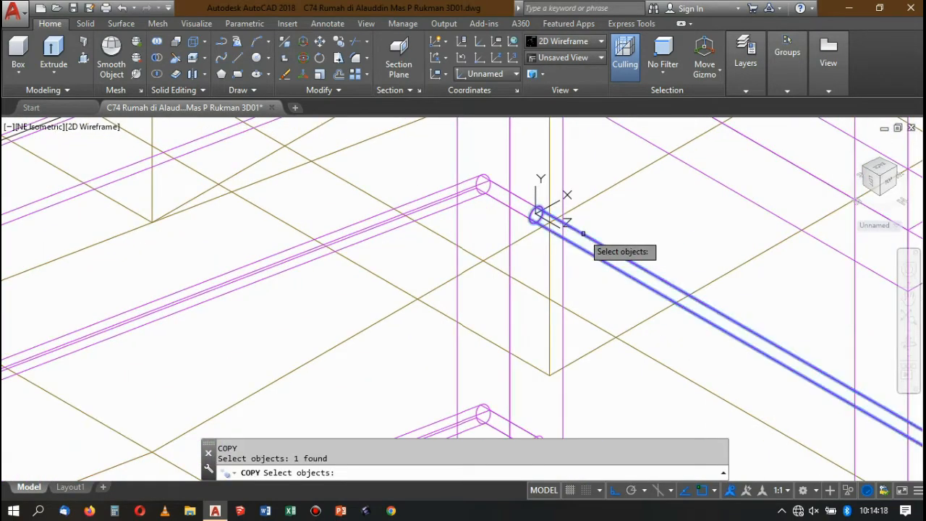
scroll(536, 214, "down", 2)
left_click(536, 215)
scroll(539, 209, "down", 5)
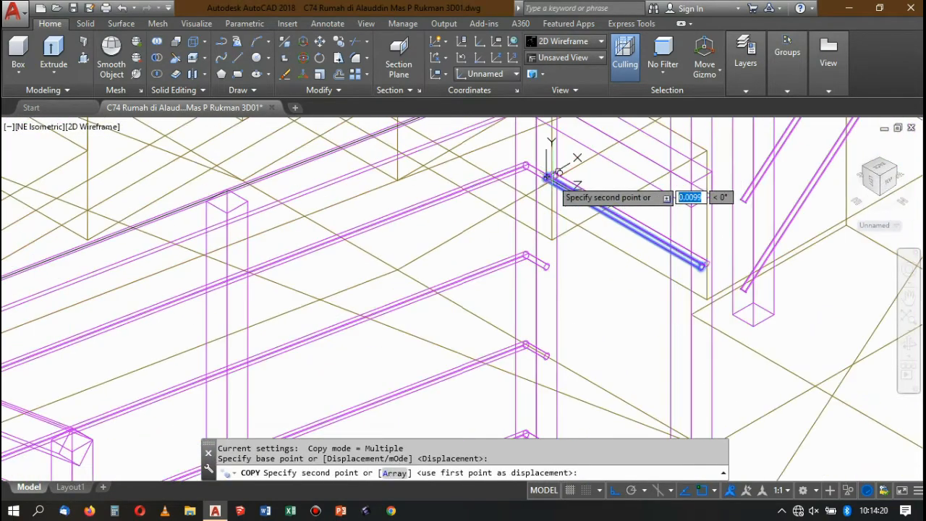
scroll(548, 197, "up", 6)
left_click(547, 193)
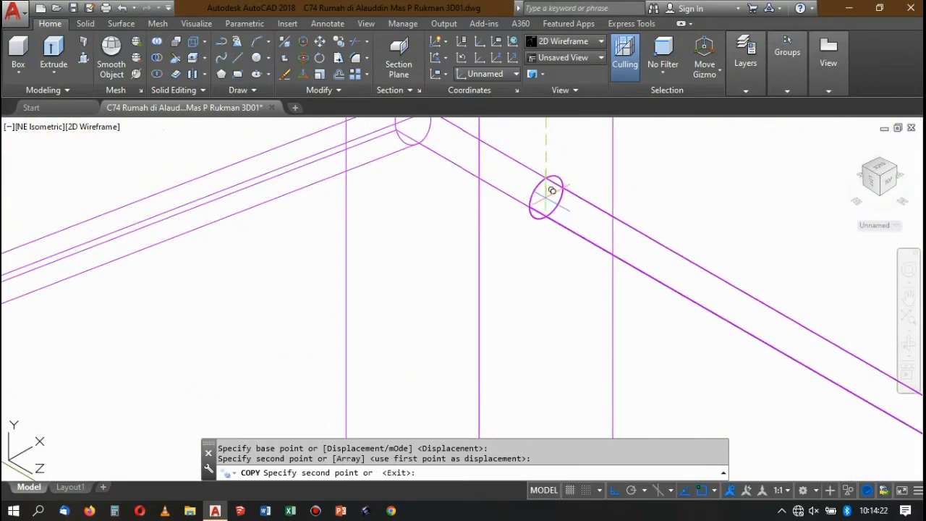
scroll(571, 151, "down", 5)
scroll(572, 148, "up", 6)
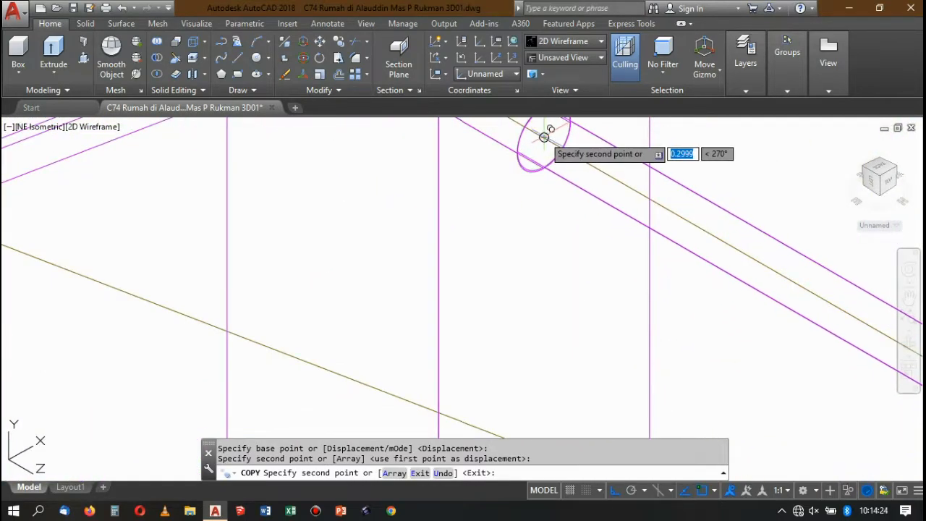
left_click(527, 139)
scroll(526, 139, "down", 6)
scroll(519, 155, "up", 3)
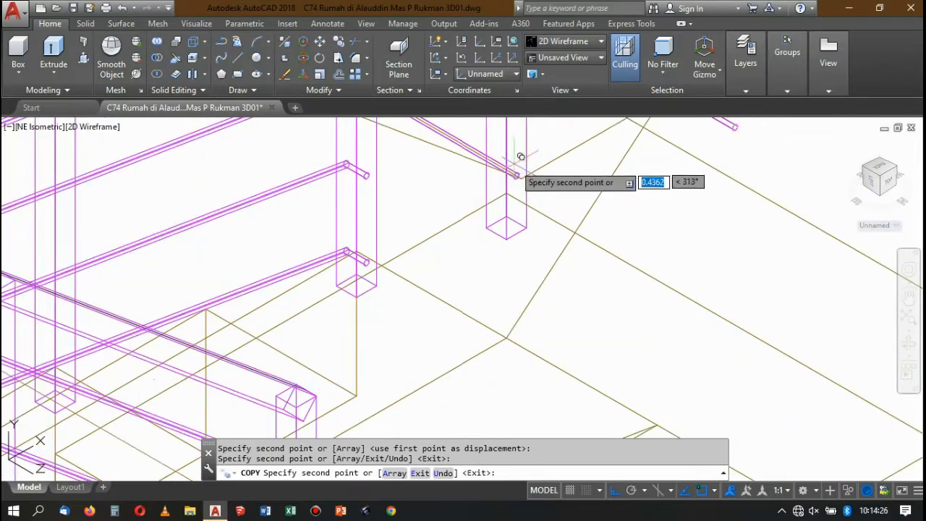
key("Return")
In the Conceptual style, align the UCS to the side face near the top of the short post beside the stair railing.
scroll(524, 208, "down", 3)
left_click(593, 42)
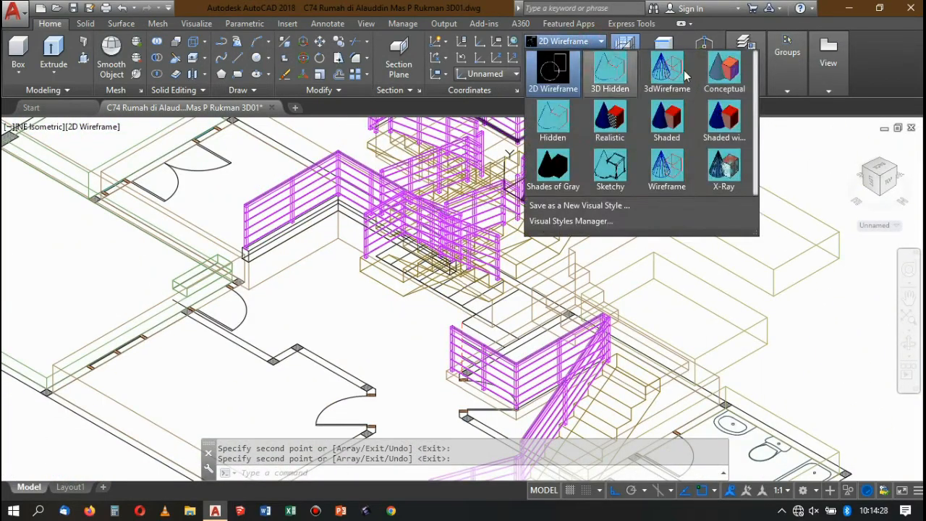
left_click(726, 69)
scroll(507, 238, "down", 3)
scroll(507, 217, "up", 8)
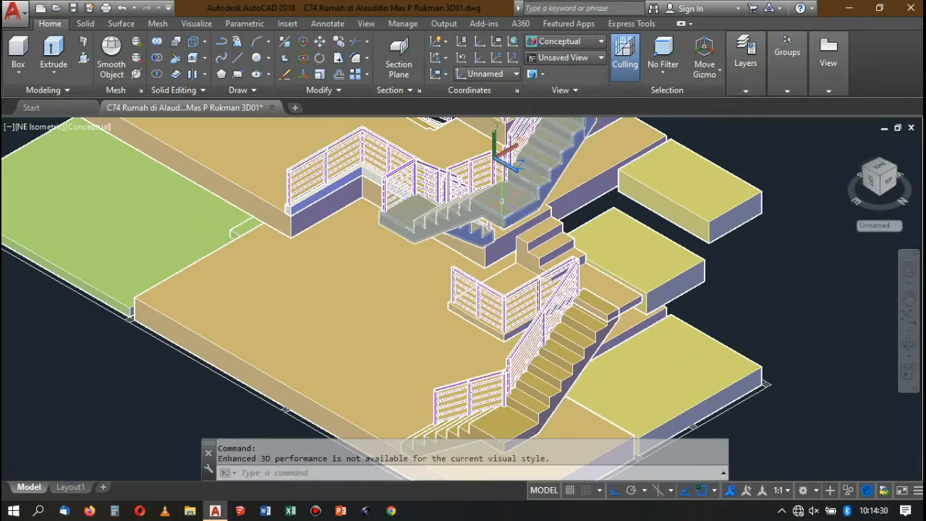
scroll(449, 239, "up", 5)
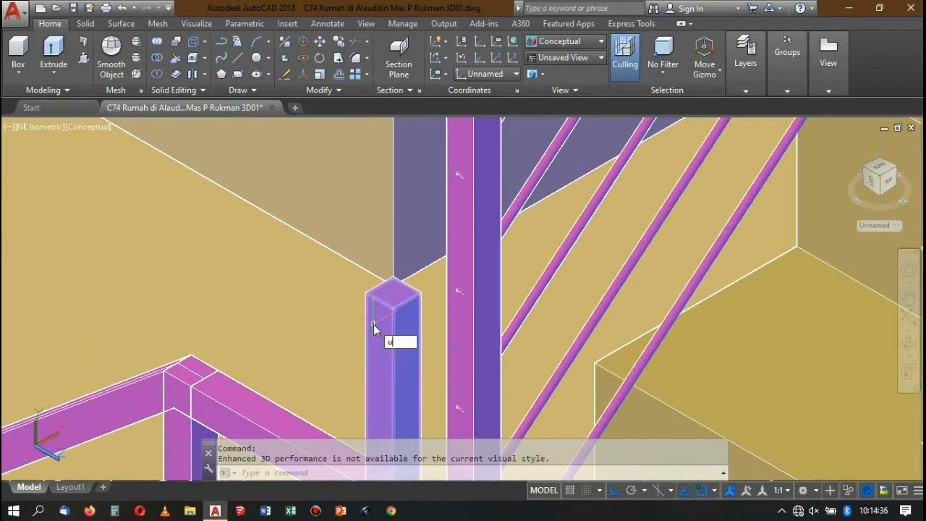
type("cs")
key("Return")
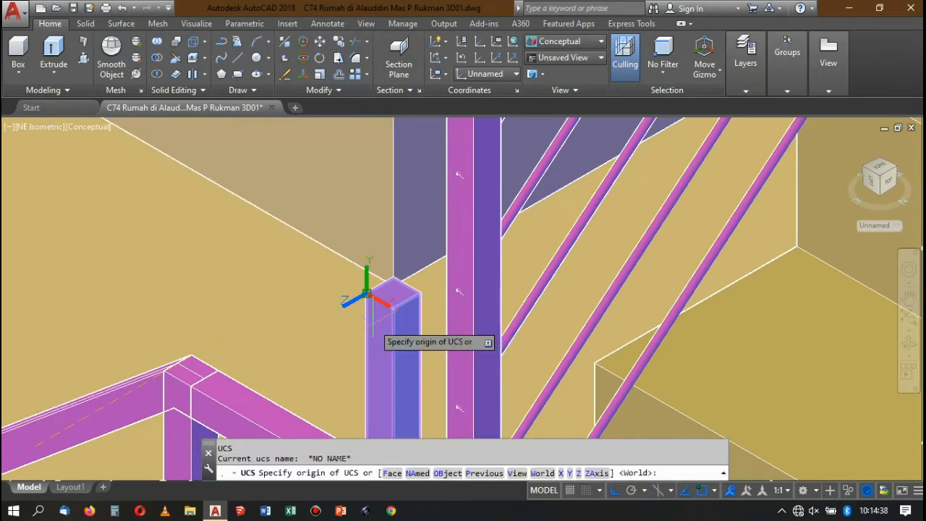
type("f")
key("Return")
left_click(378, 332)
key("Return")
In the 2D Wireframe style, draw a 0.04 by 0.04 rectangle from the top corner of the short post's side face.
scroll(380, 319, "up", 4)
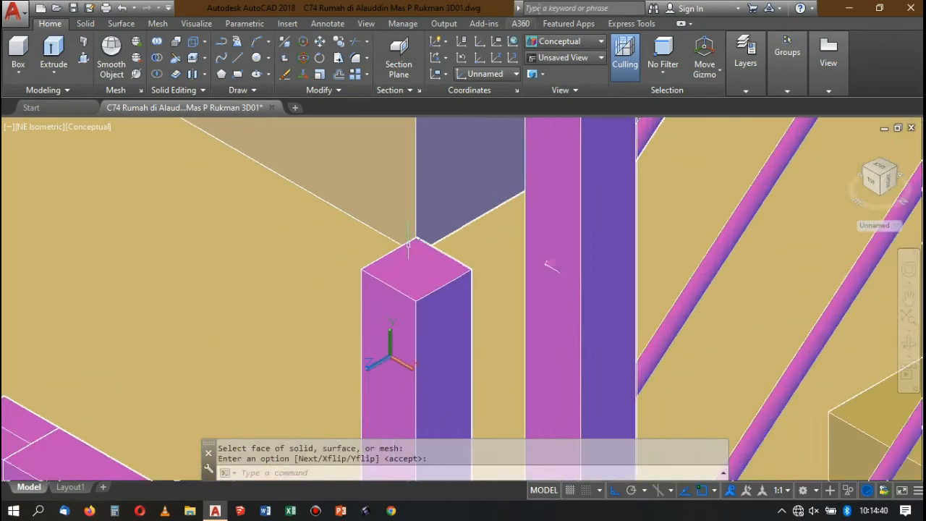
left_click(553, 46)
left_click(552, 69)
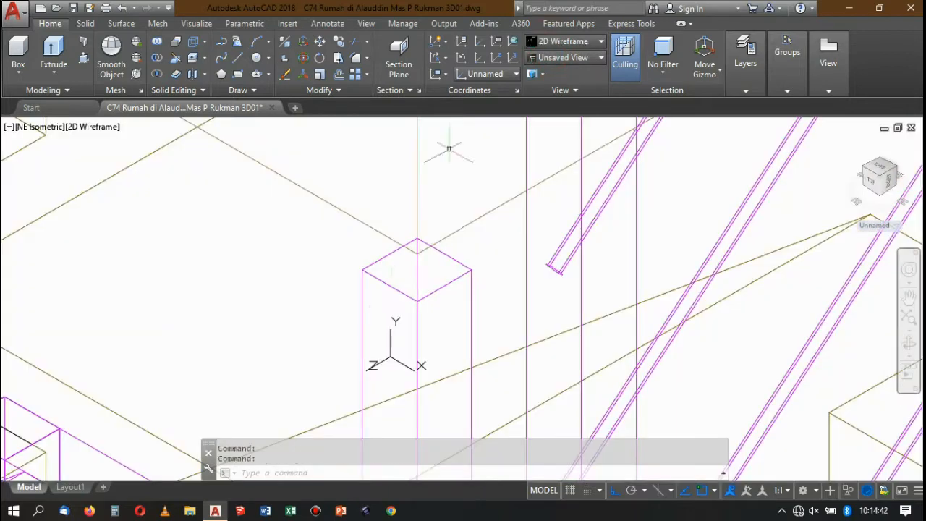
key("Return")
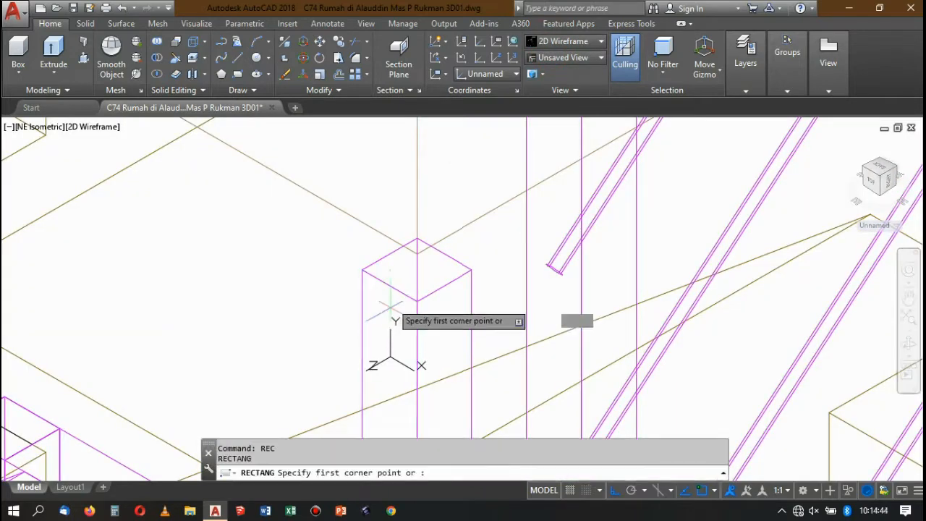
left_click(363, 270)
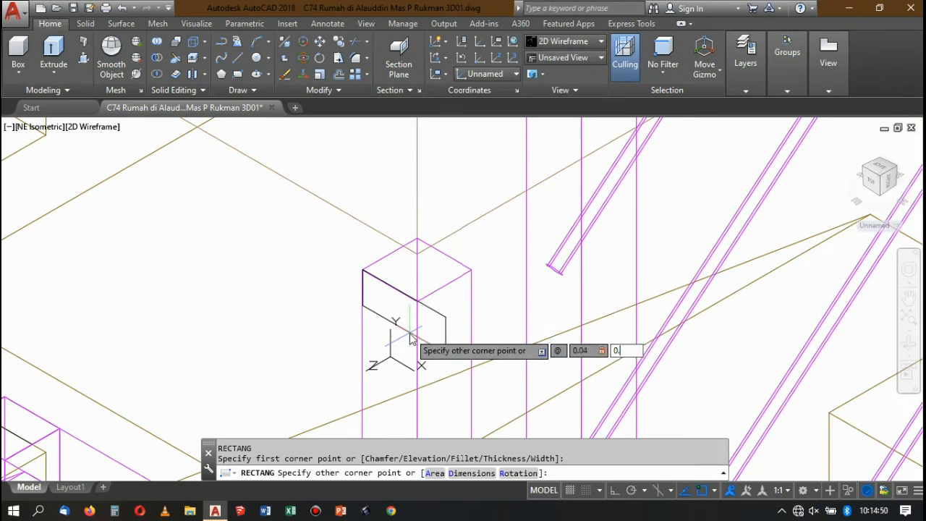
key("Return")
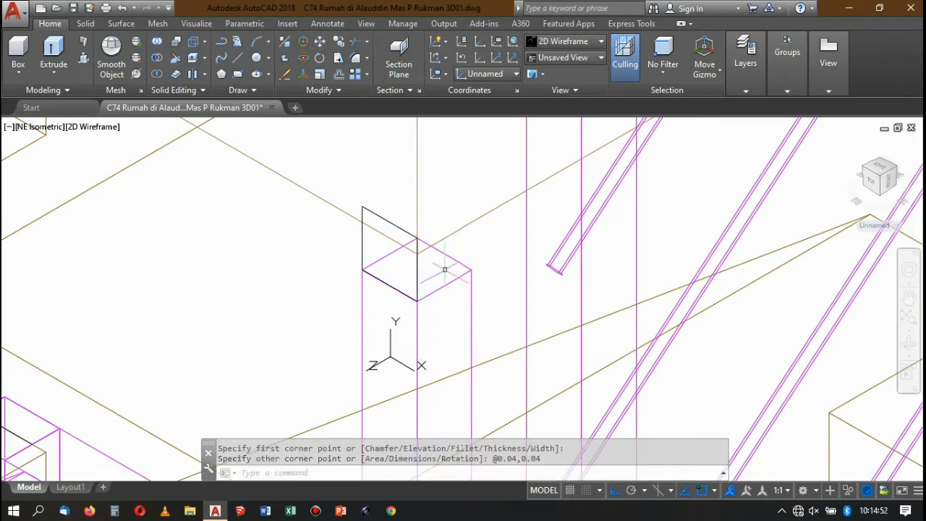
Move the square down by its upper corner onto the post's top corner so it lies on the side face.
left_click(363, 208)
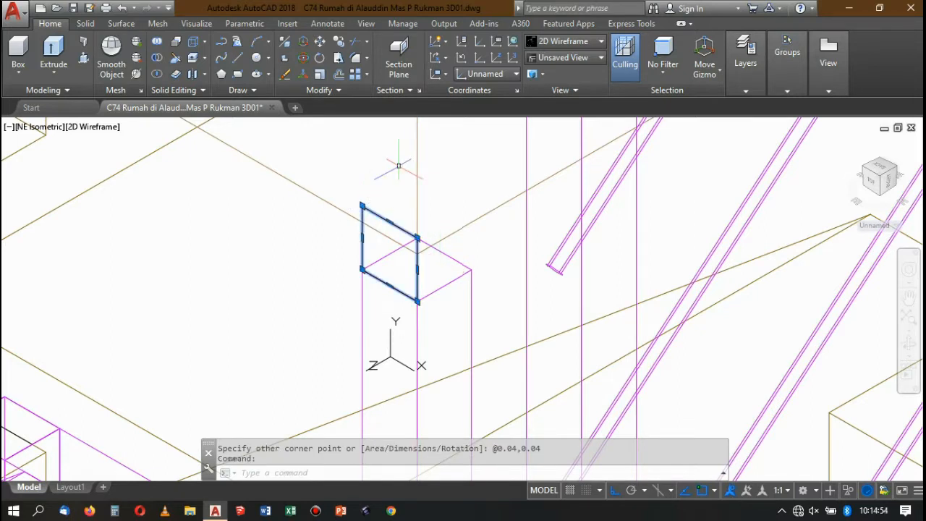
type("m")
key("Return")
left_click(362, 207)
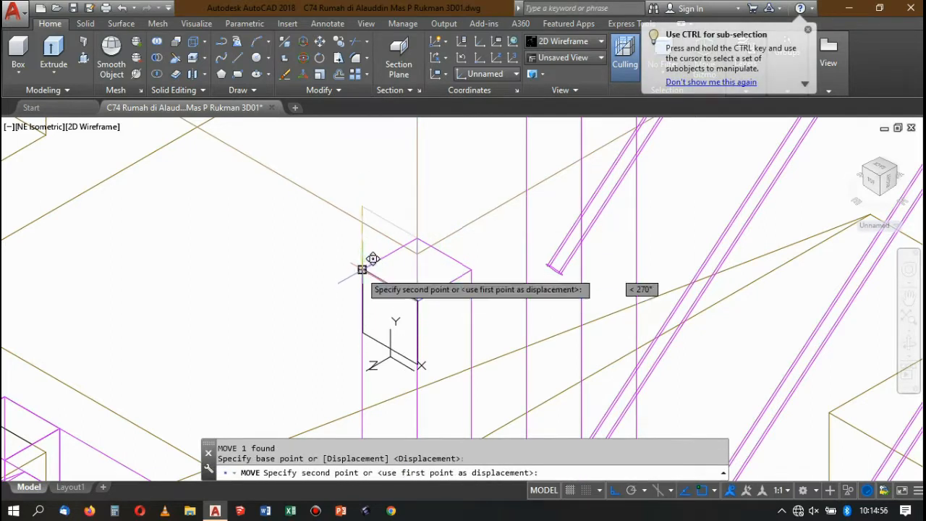
left_click(362, 269)
Extrude the square as a solid from the short post across to the adjacent taller stair railing post.
left_click(373, 343)
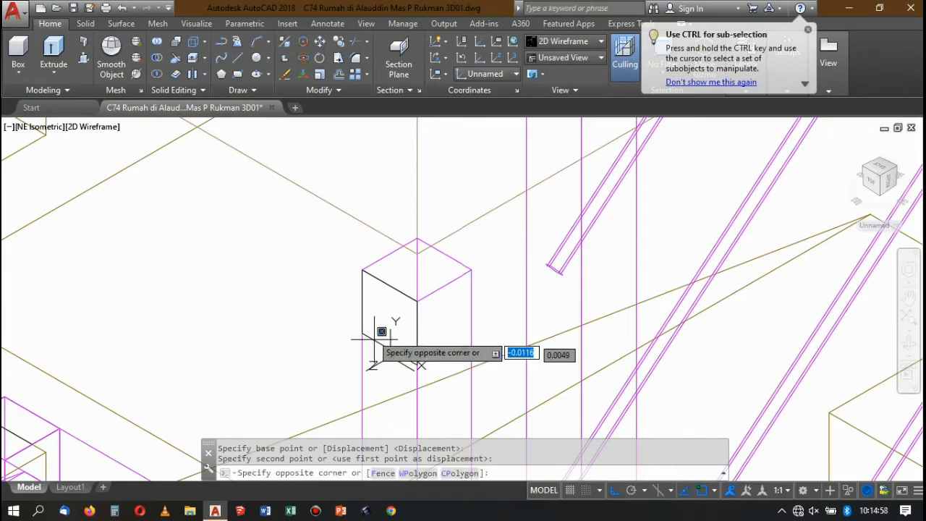
left_click(395, 267)
scroll(395, 267, "down", 5)
left_click(64, 66)
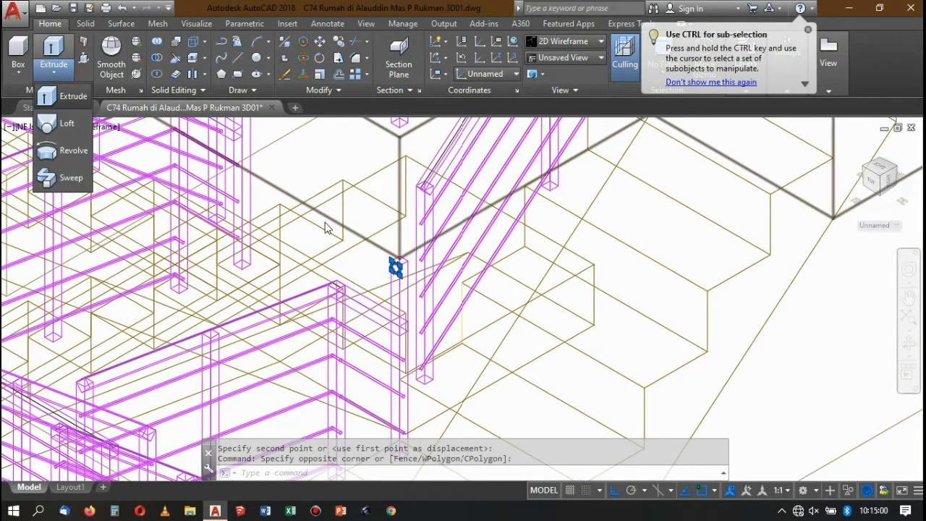
scroll(365, 233, "up", 5)
left_click(373, 240)
scroll(377, 243, "down", 8)
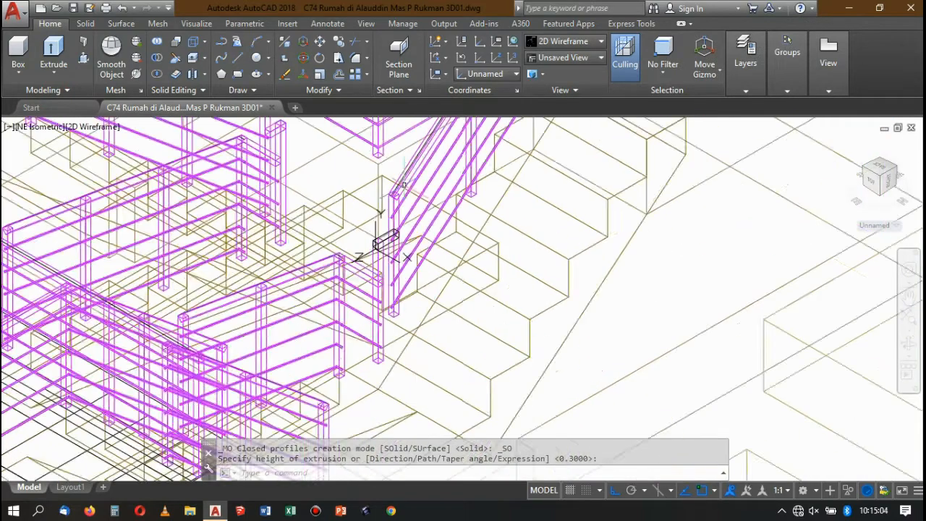
Switch the visual style to Conceptual around the new connecting handrail piece.
scroll(376, 250, "up", 4)
left_click(557, 41)
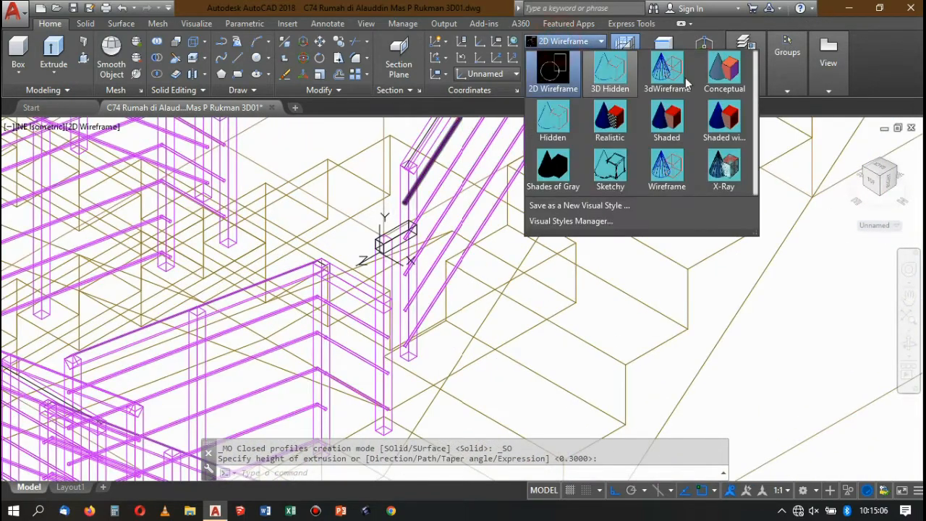
left_click(726, 84)
scroll(384, 223, "up", 3)
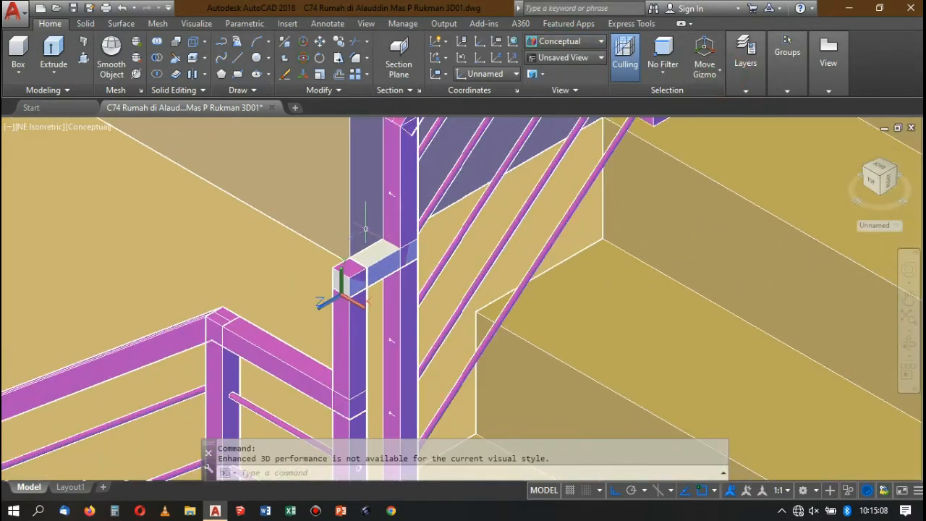
type("ma")
key("Return")
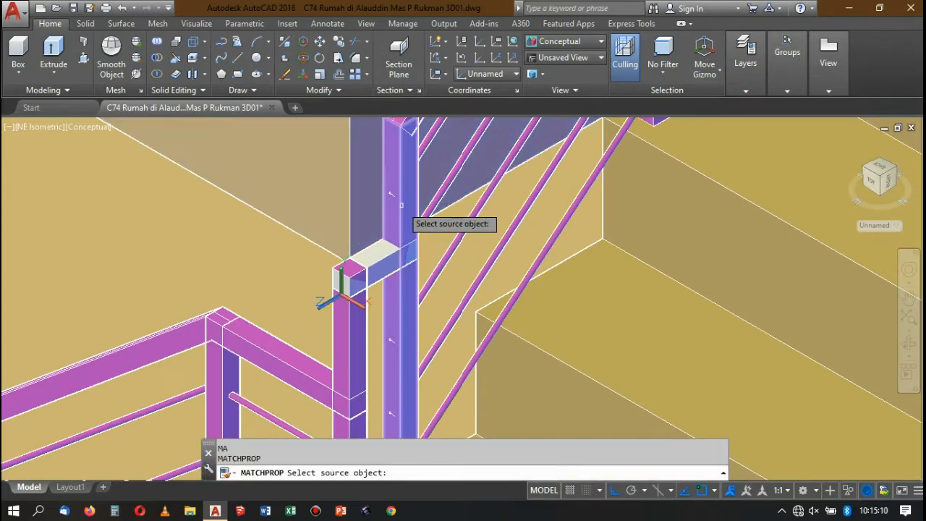
left_click(391, 243)
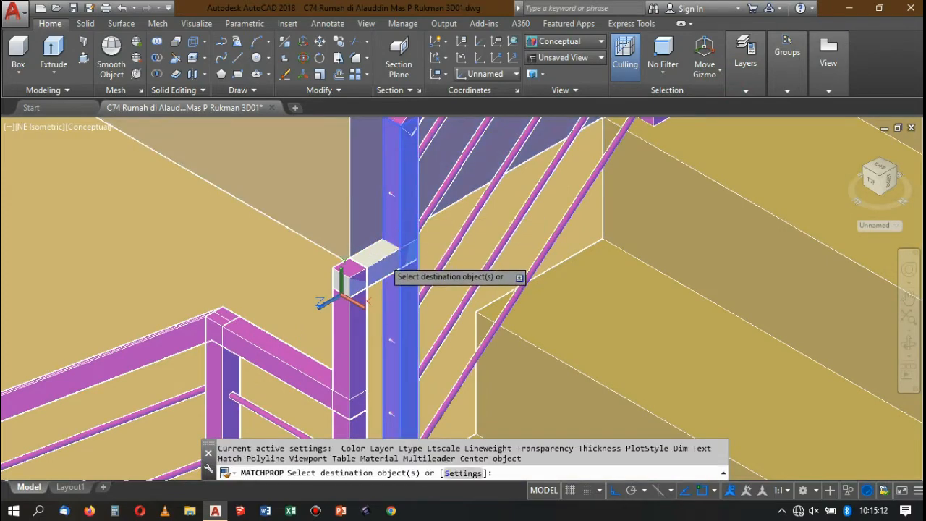
key("Escape")
Match the taller stair post's properties onto the new connecting handrail piece between the two posts.
type("ma")
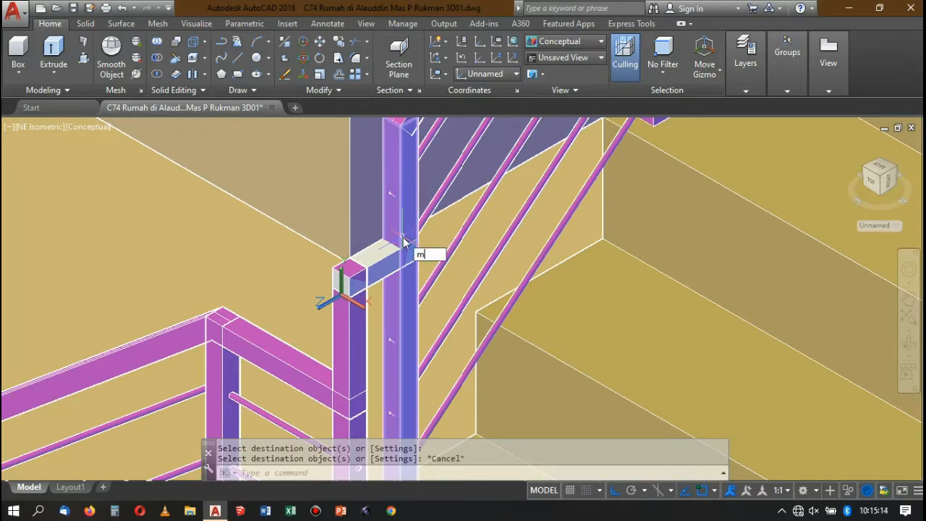
key("Return")
left_click(399, 235)
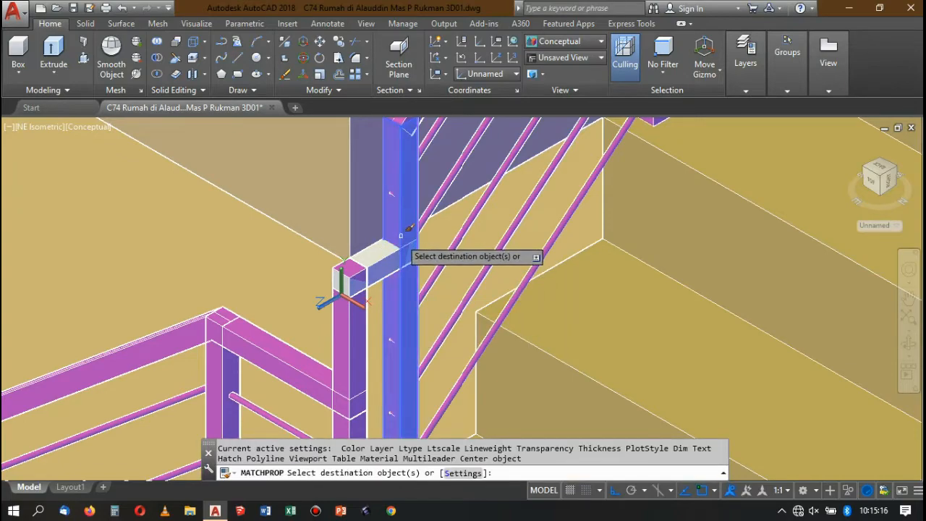
left_click(394, 252)
key("Return")
Examine the railings along the stairs and landings on all floors of the house model.
scroll(394, 251, "down", 5)
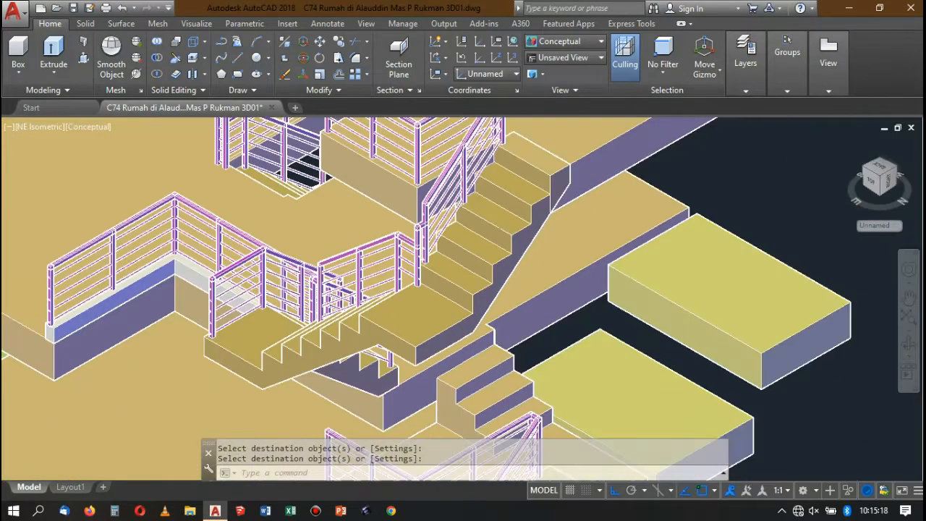
scroll(396, 297, "up", 3)
scroll(397, 296, "down", 5)
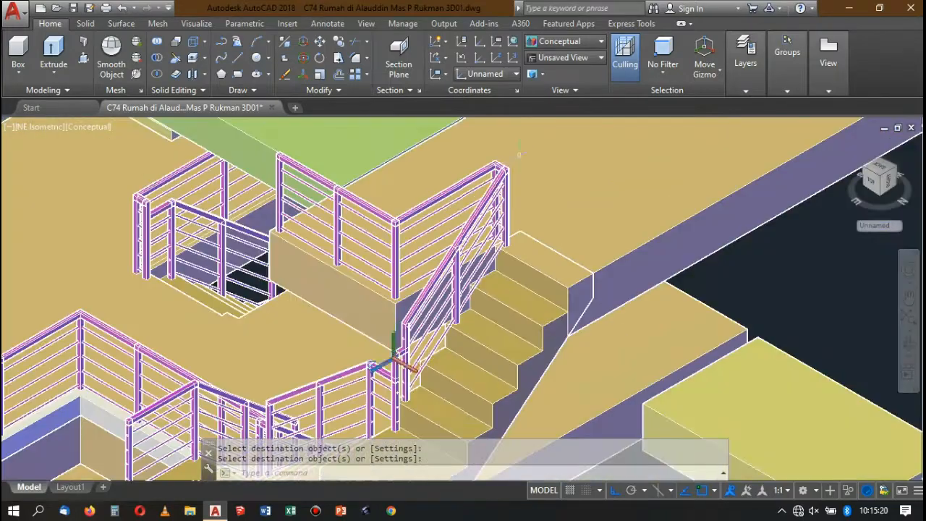
scroll(499, 290, "up", 3)
scroll(498, 291, "up", 3)
scroll(497, 291, "down", 5)
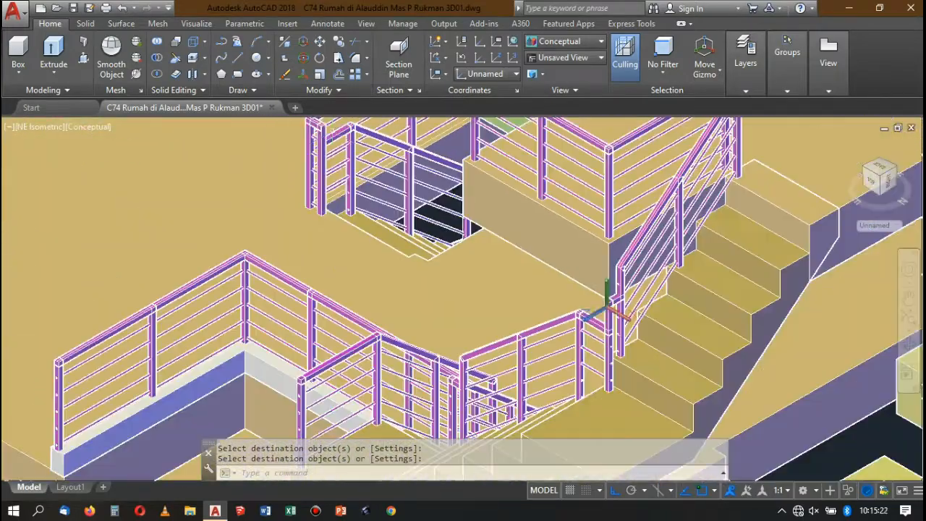
scroll(506, 304, "up", 3)
scroll(456, 145, "up", 3)
scroll(456, 145, "down", 4)
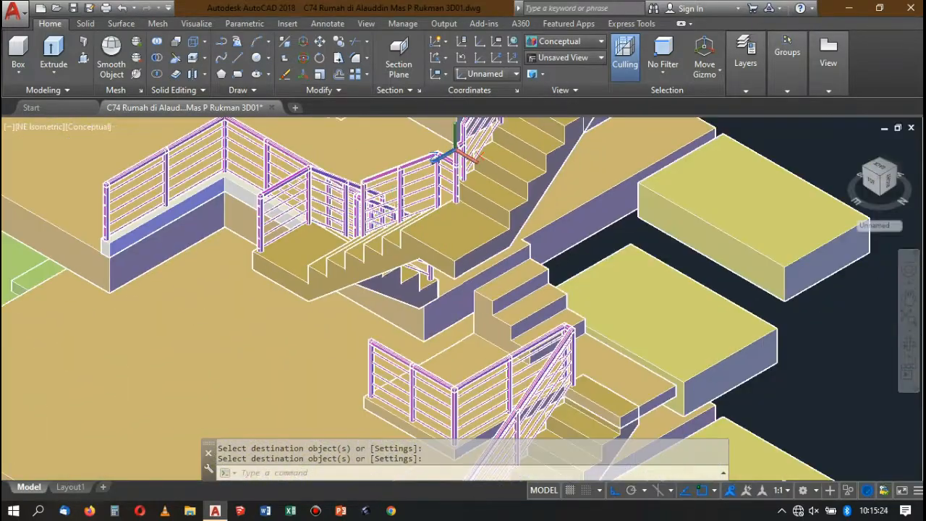
scroll(456, 145, "up", 2)
scroll(443, 137, "down", 5)
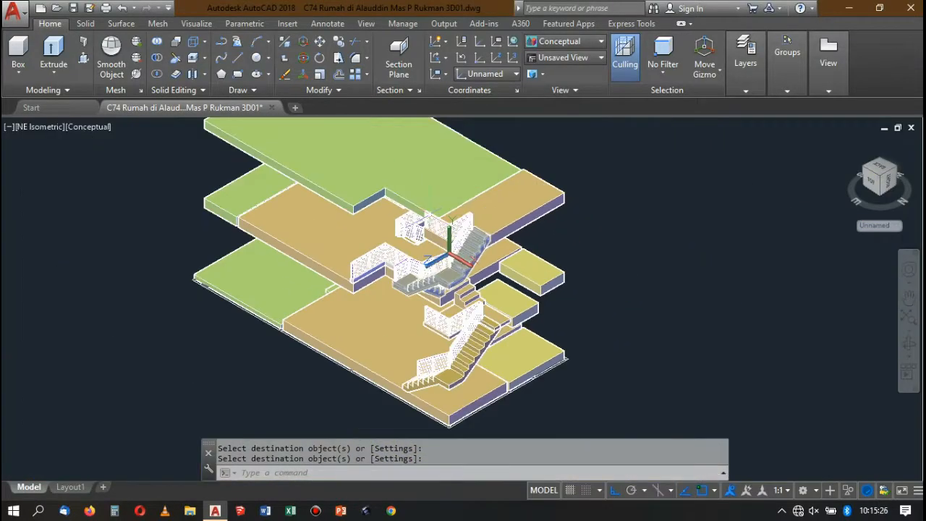
scroll(443, 137, "up", 2)
scroll(443, 137, "down", 2)
scroll(20, 128, "up", 5)
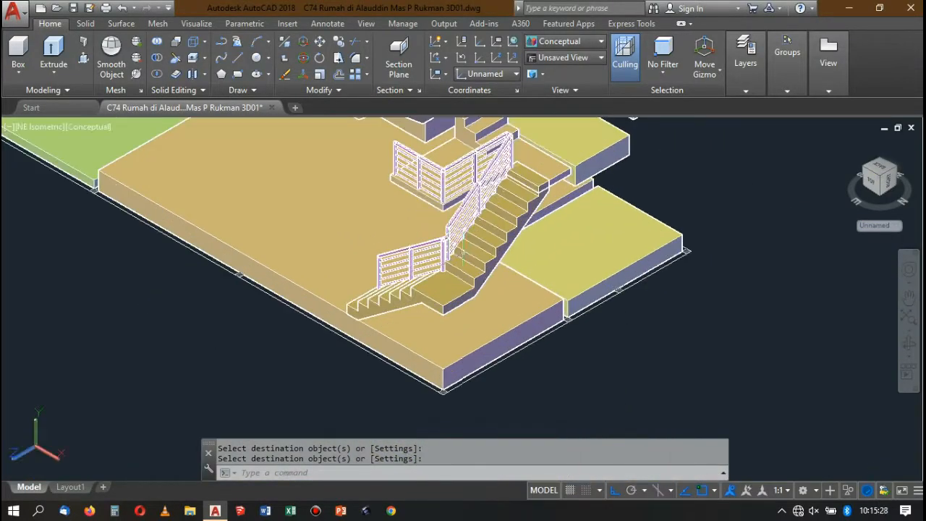
scroll(20, 127, "down", 1)
scroll(457, 190, "down", 2)
scroll(457, 190, "up", 3)
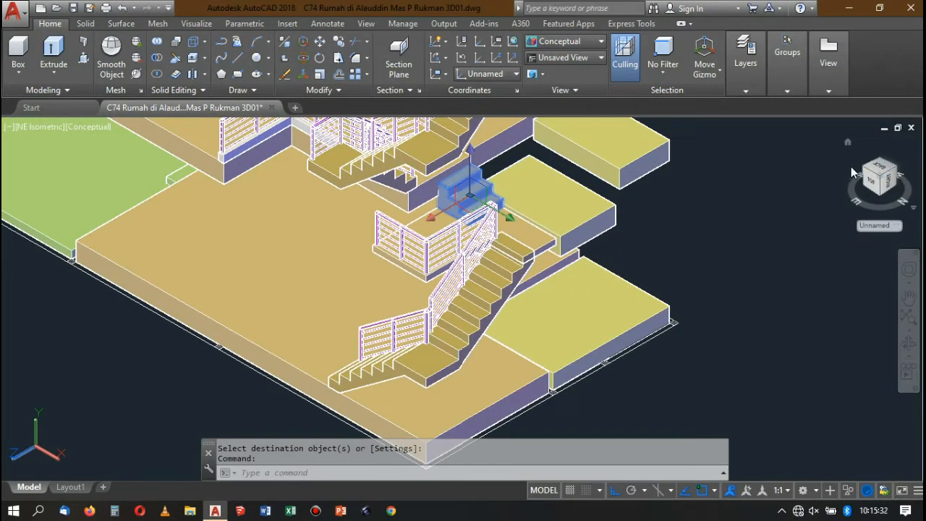
Reset the user coordinate system to World.
type("ucs")
key("Return")
type("w")
key("Return")
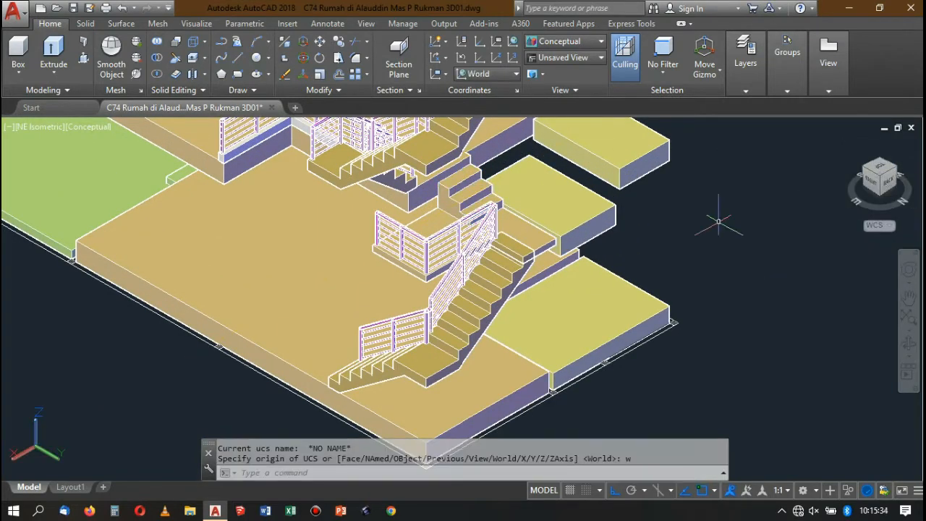
Examine the stairs, landings and railings on all floors of the house from the NW Isometric view.
scroll(719, 222, "down", 6)
mouse_move(778, 60)
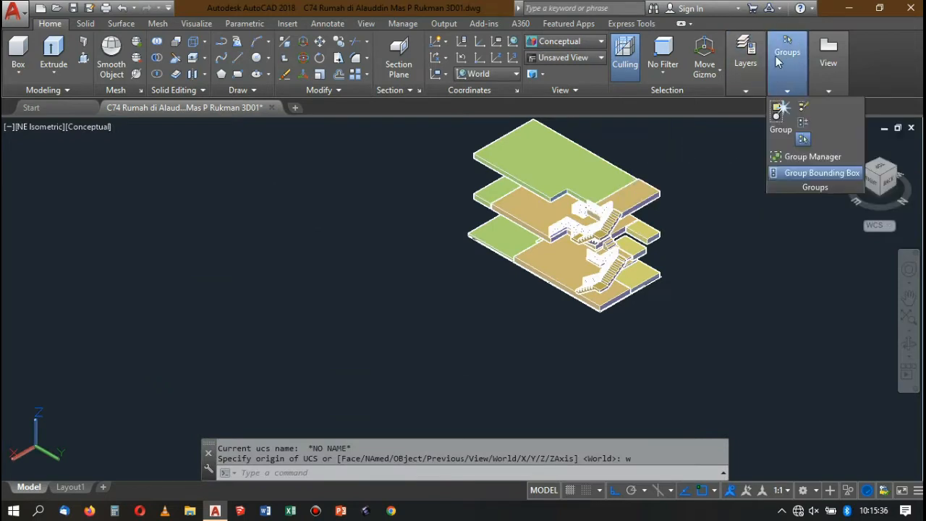
scroll(617, 181, "up", 3)
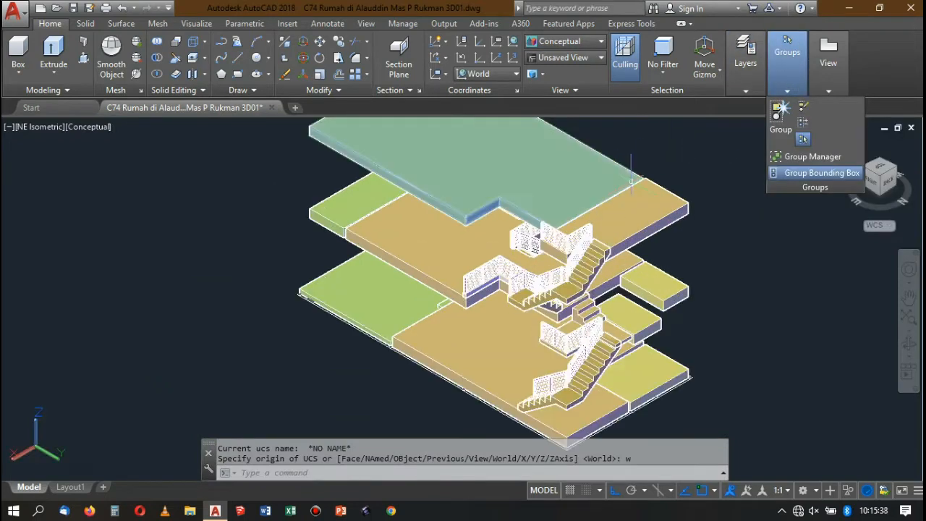
left_click(615, 181)
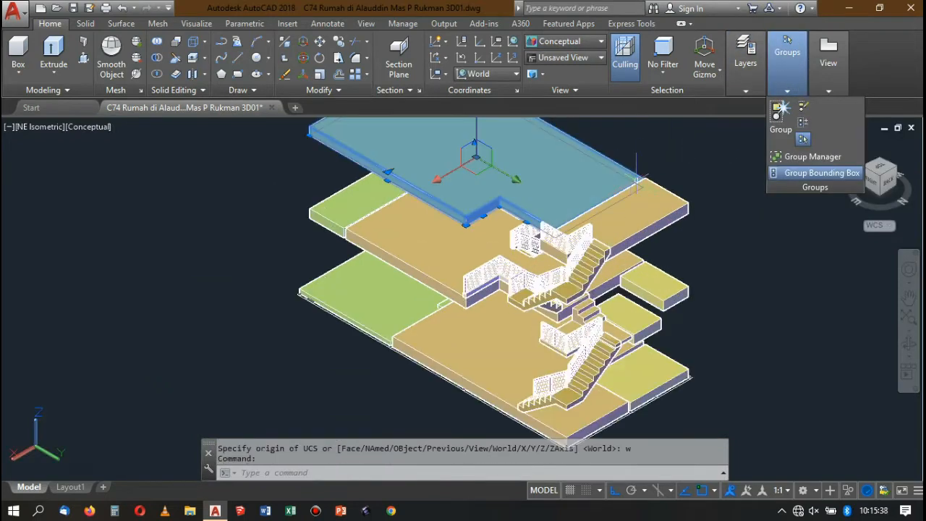
left_click(896, 168)
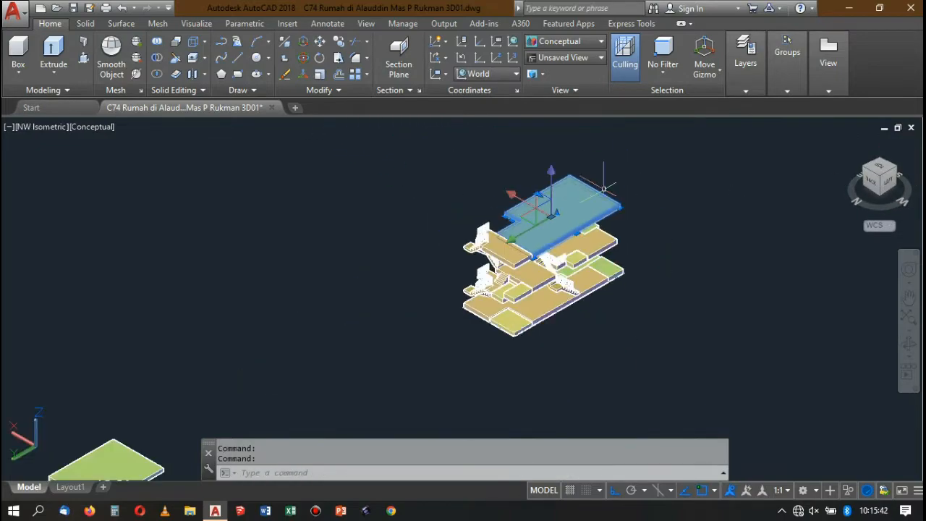
scroll(529, 260, "up", 8)
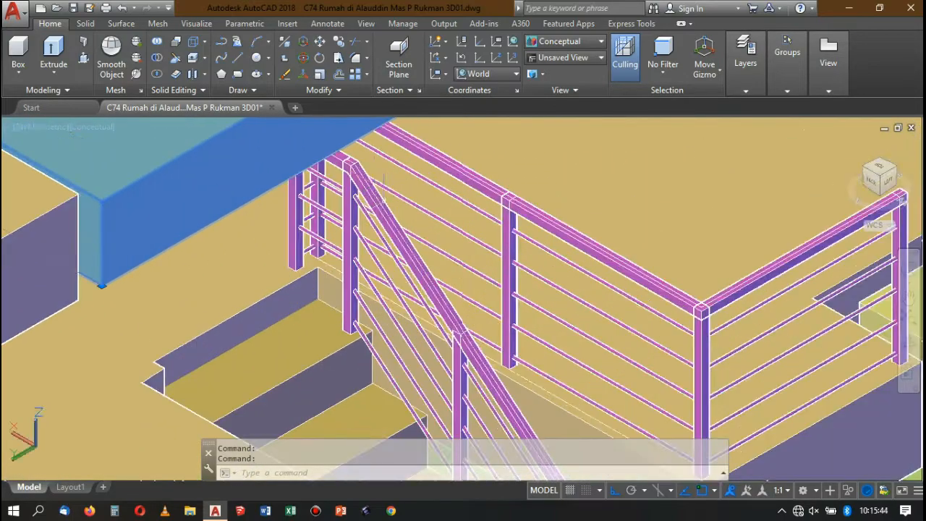
scroll(427, 237, "down", 5)
scroll(460, 303, "up", 8)
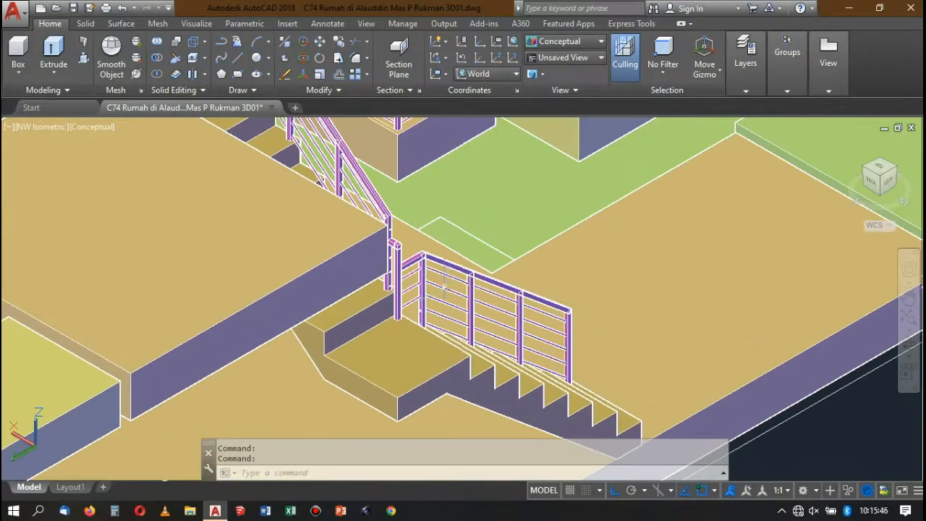
scroll(351, 234, "down", 2)
scroll(463, 290, "down", 6)
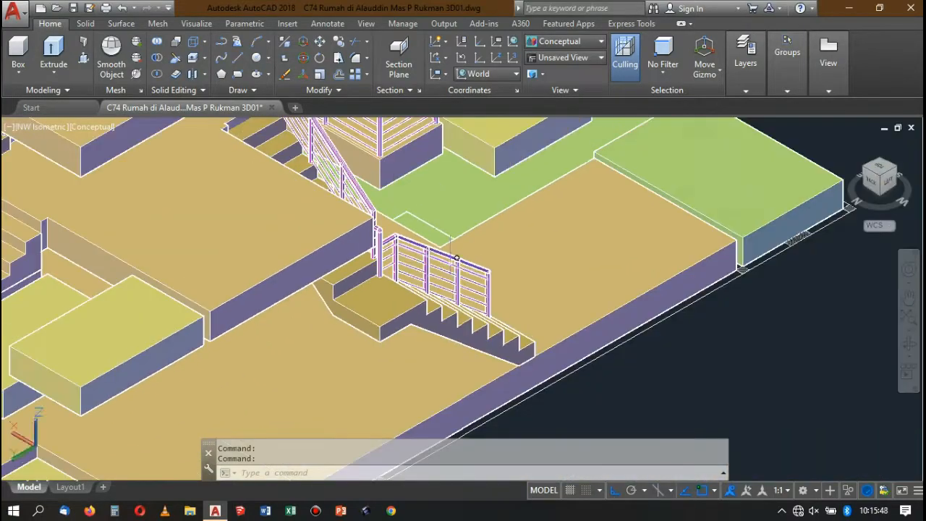
scroll(361, 289, "up", 4)
scroll(161, 257, "up", 3)
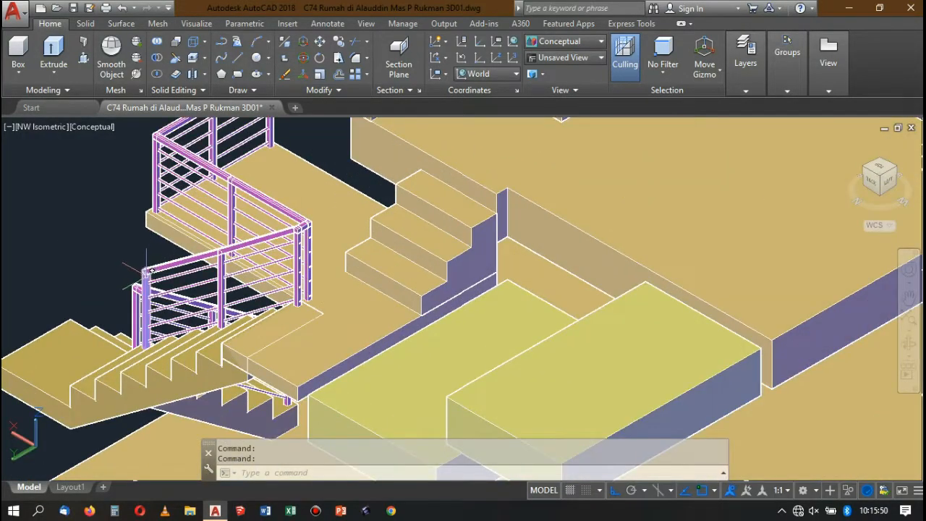
scroll(145, 269, "down", 4)
scroll(145, 270, "up", 6)
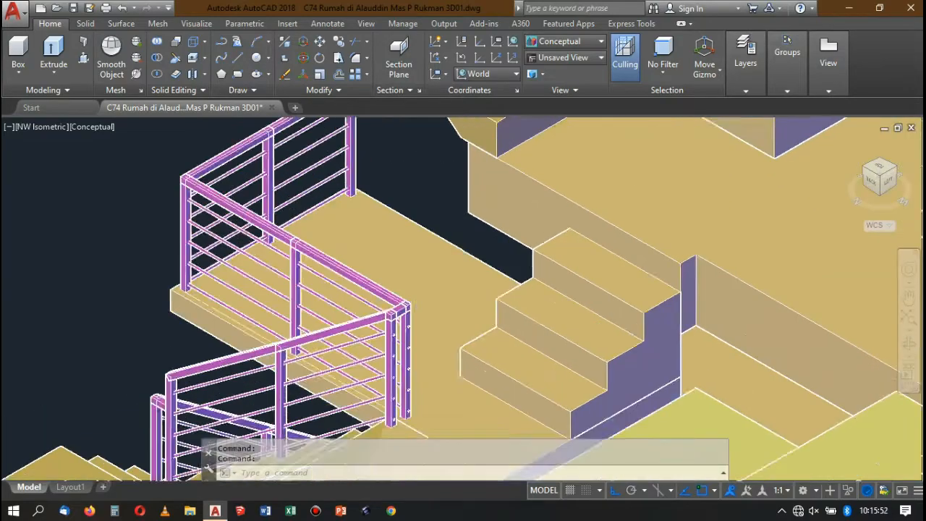
scroll(408, 318, "up", 2)
scroll(409, 318, "down", 5)
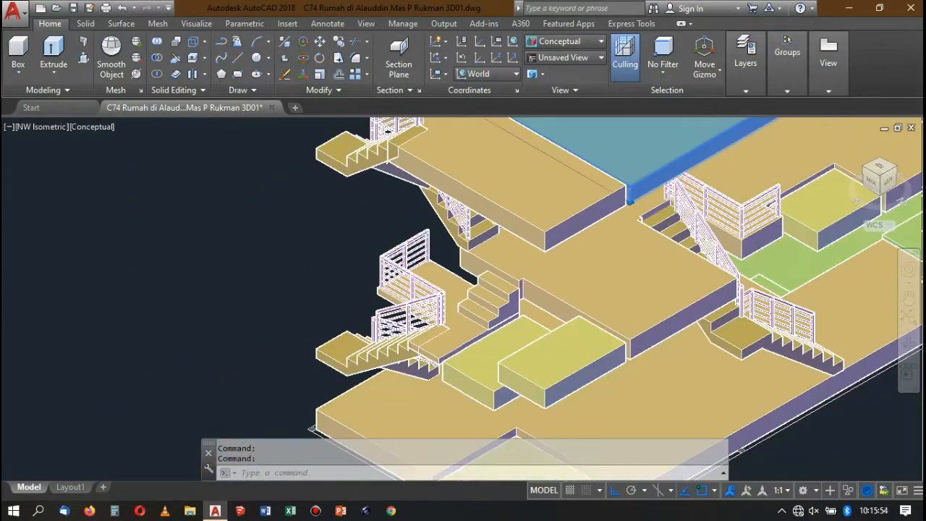
scroll(416, 279, "down", 6)
scroll(450, 243, "up", 6)
scroll(466, 194, "down", 4)
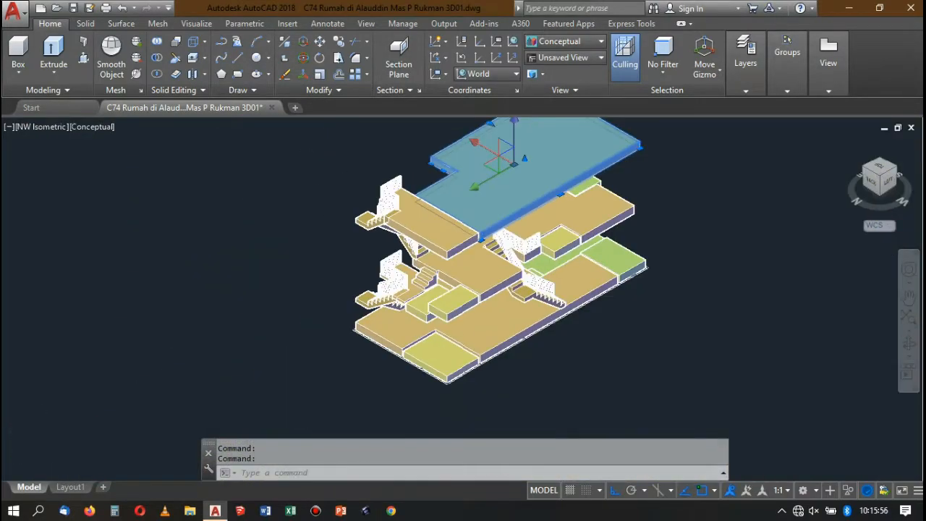
scroll(412, 282, "up", 4)
scroll(412, 282, "down", 2)
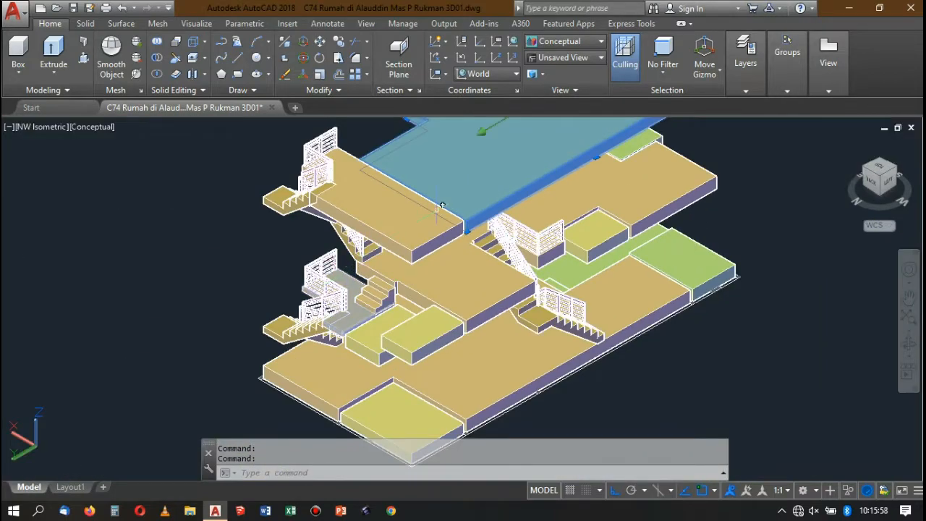
scroll(442, 206, "down", 2)
Check which layer the selected green top slab belongs to.
left_click(741, 92)
left_click(788, 92)
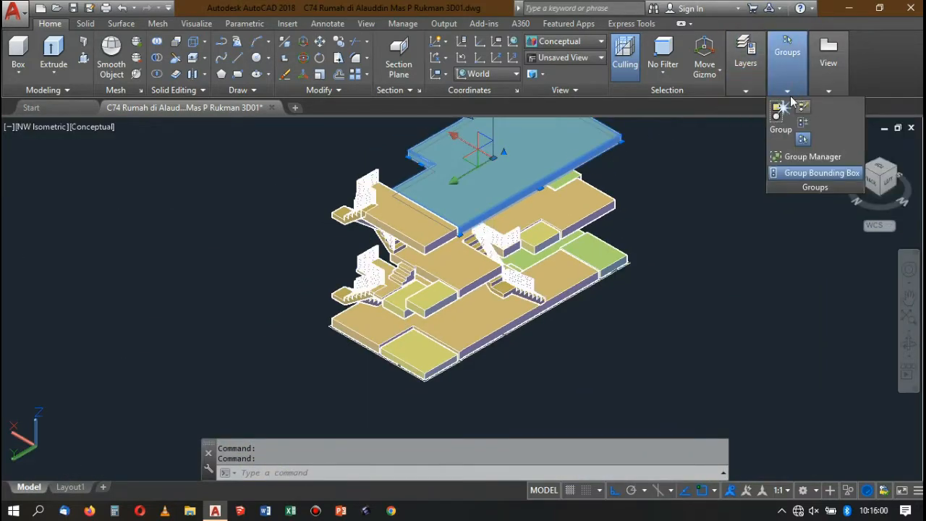
left_click(756, 89)
left_click(788, 92)
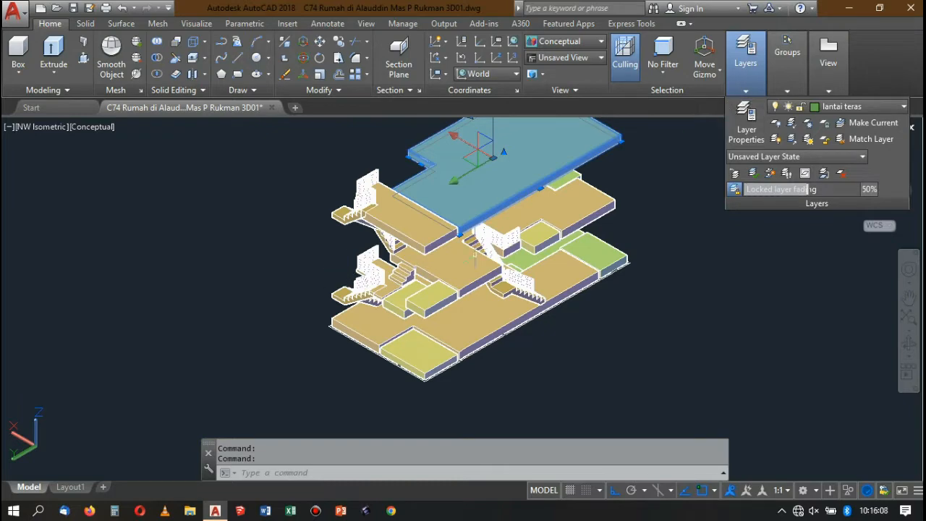
scroll(521, 237, "down", 3)
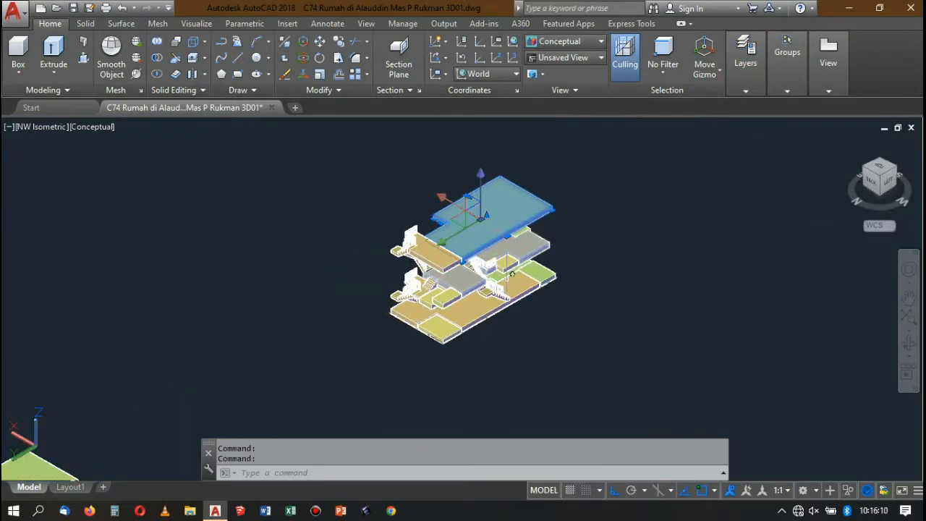
scroll(512, 275, "up", 4)
scroll(512, 275, "down", 3)
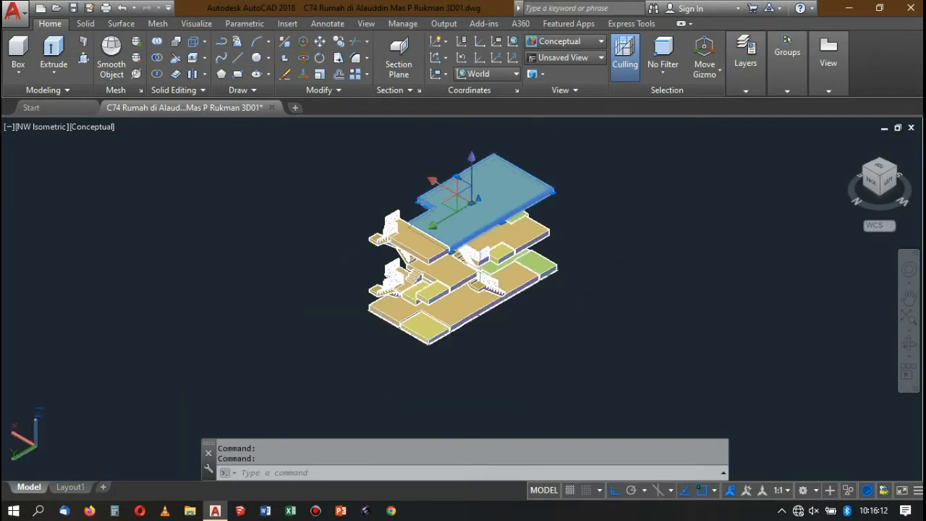
scroll(492, 239, "up", 5)
scroll(492, 239, "down", 4)
scroll(492, 239, "up", 2)
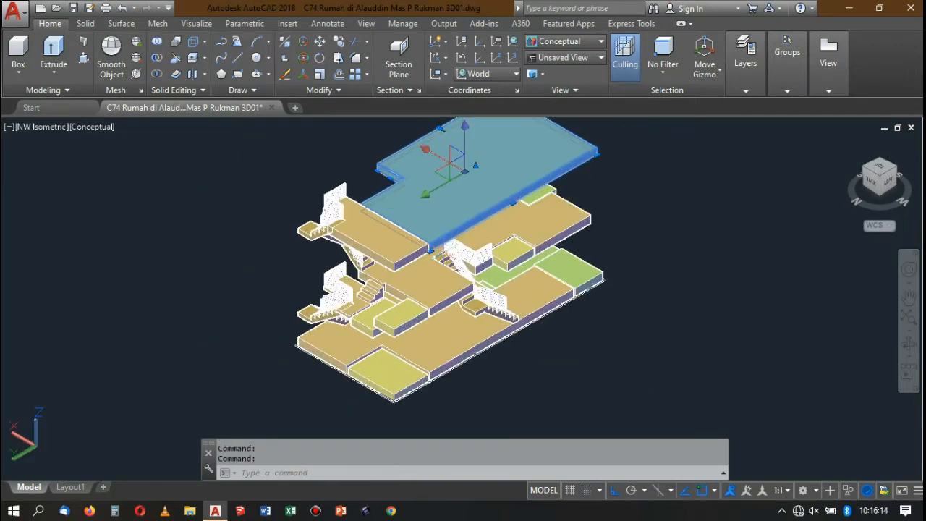
scroll(434, 239, "down", 1)
scroll(434, 239, "up", 4)
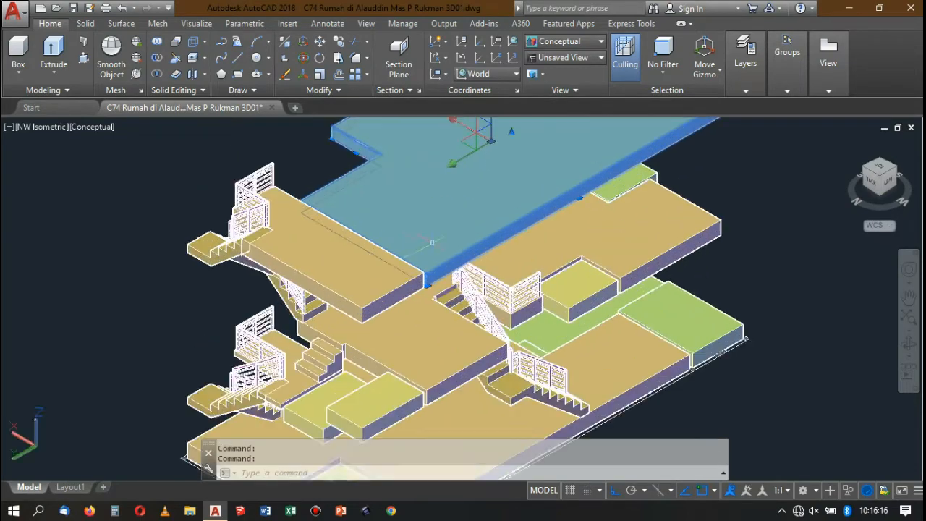
scroll(314, 259, "down", 4)
scroll(314, 259, "up", 3)
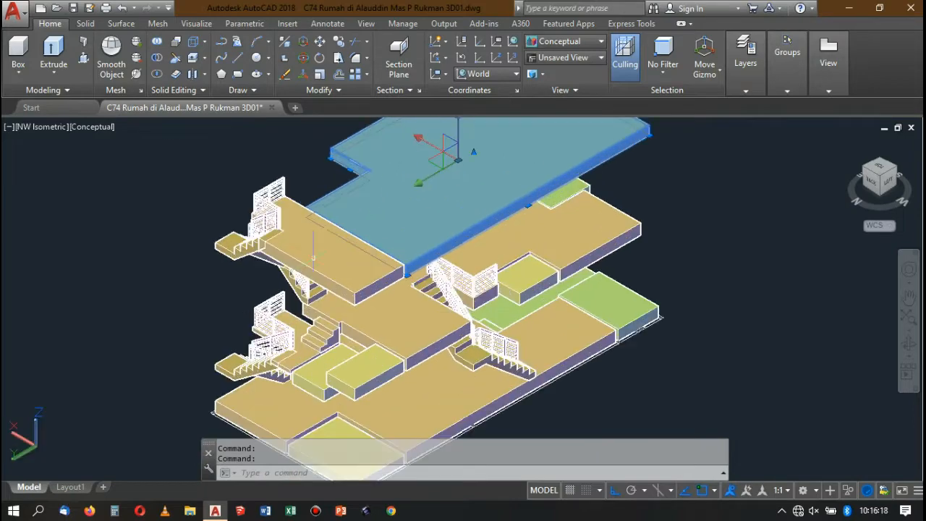
scroll(372, 211, "down", 4)
Copy the entire house model with the finished railings to the empty area beyond the original.
key("Escape")
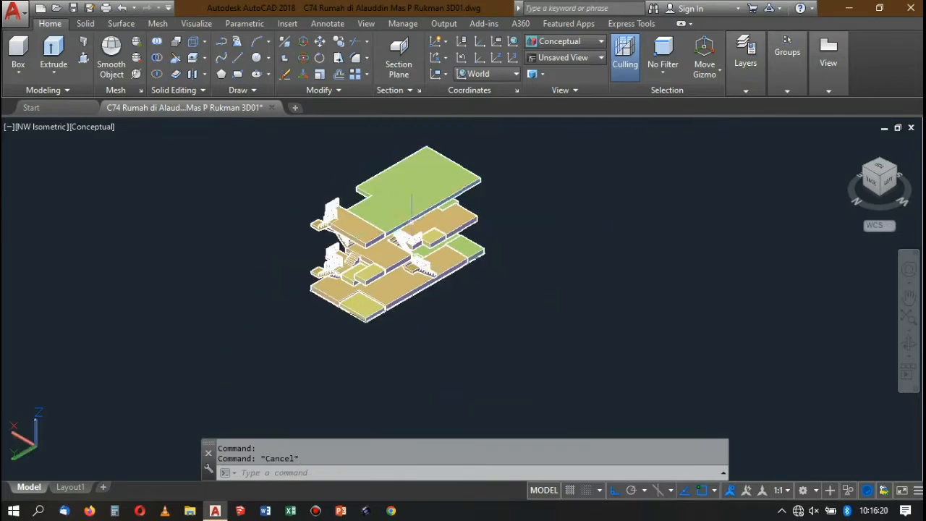
scroll(322, 167, "down", 4)
left_click(325, 168)
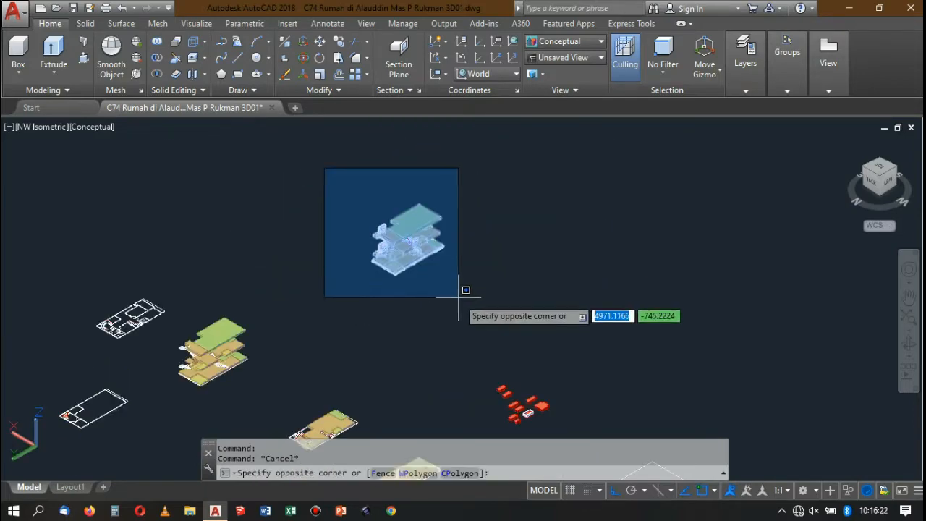
left_click(457, 294)
type("co")
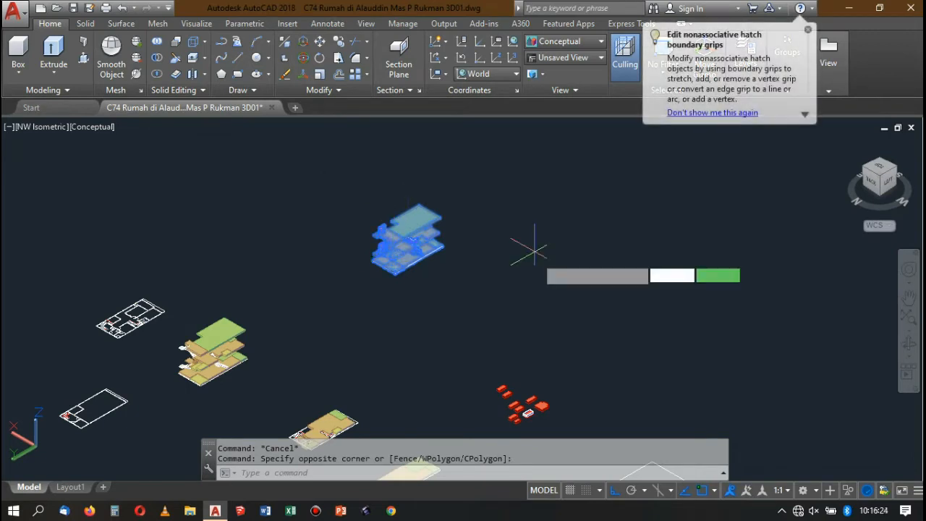
key("Return")
left_click(524, 281)
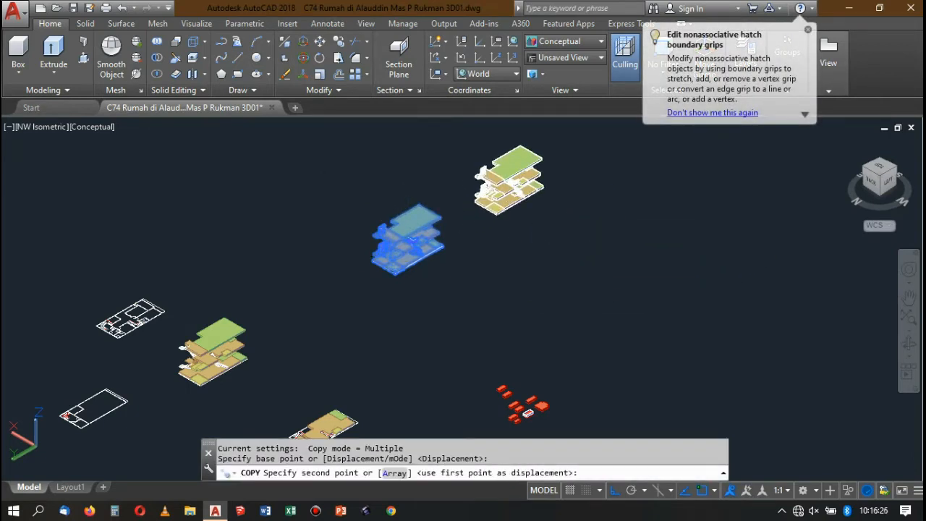
left_click(577, 175)
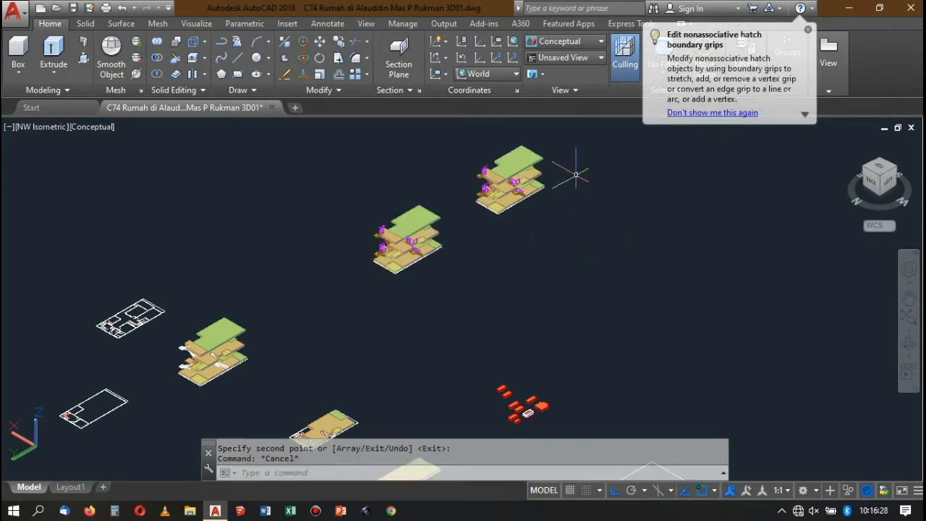
Delete the green top slab and the upper-floor slabs around the straight stair from the copied house model.
scroll(535, 149, "up", 2)
left_click(510, 161)
key("Delete")
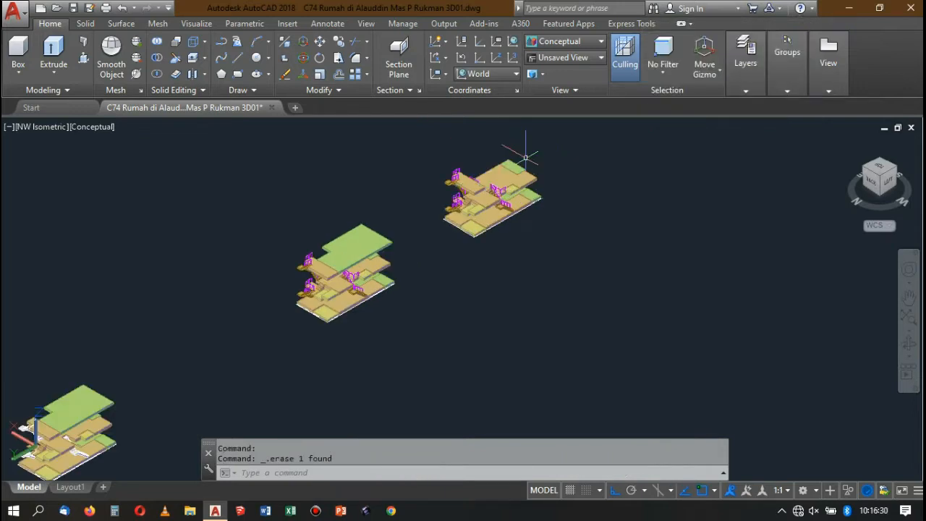
scroll(532, 152, "up", 3)
left_click(539, 172)
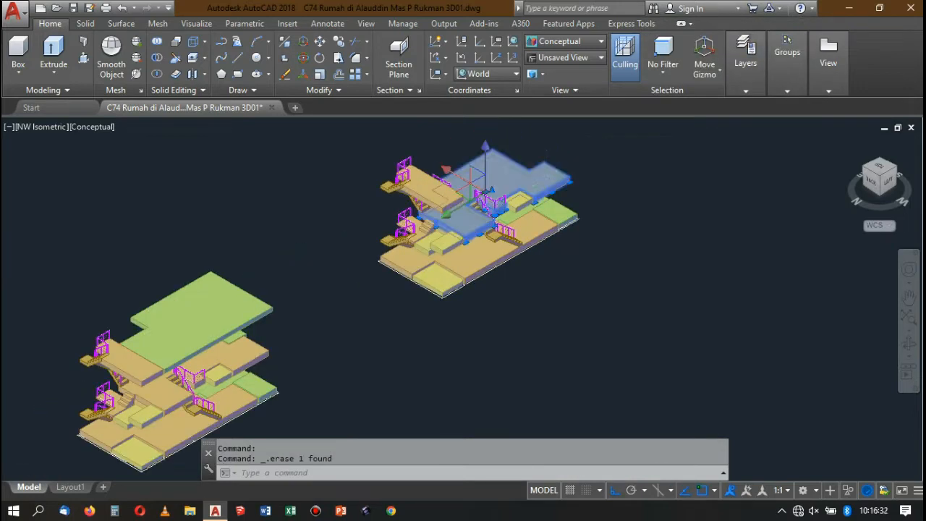
key("Delete")
Delete the ground-floor slab, the green terrace slabs and the yellow slabs from the copied house model.
key("Delete")
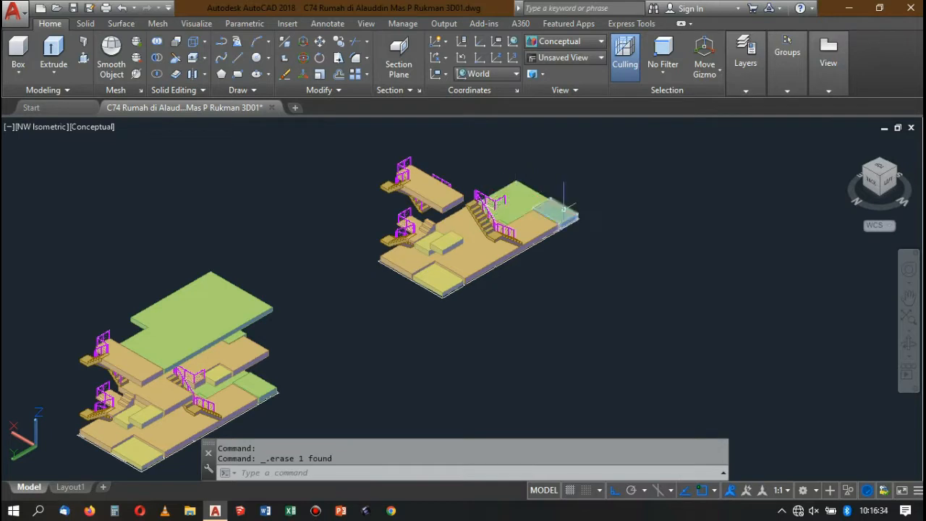
left_click(543, 221)
key("Delete")
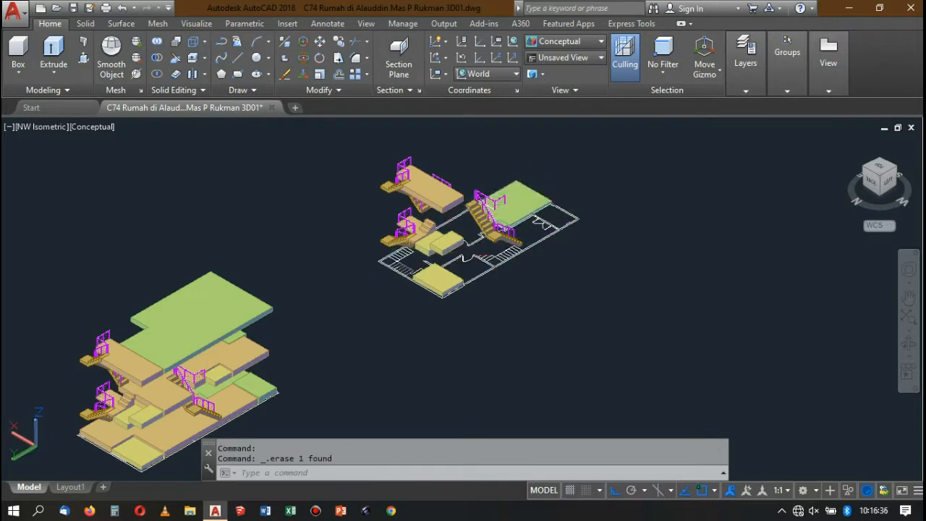
left_click(527, 213)
key("Delete")
scroll(472, 230, "up", 2)
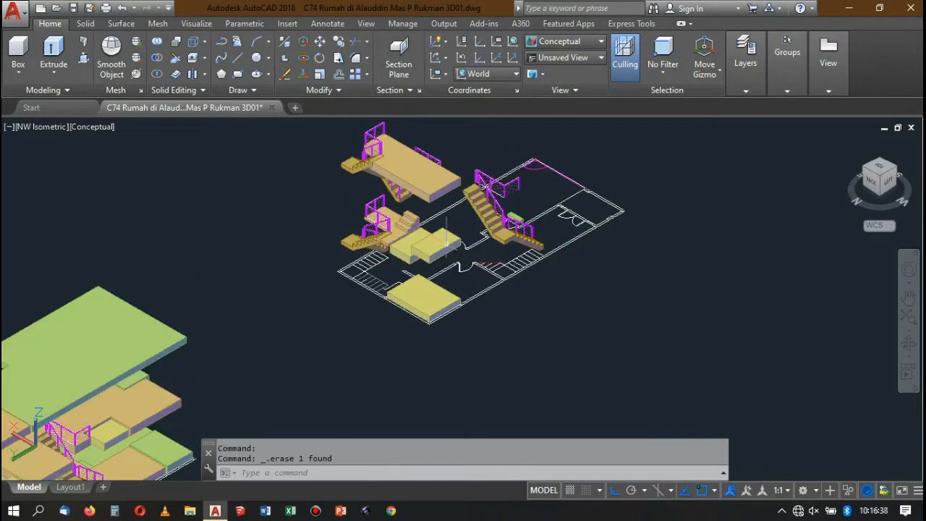
scroll(446, 242, "up", 2)
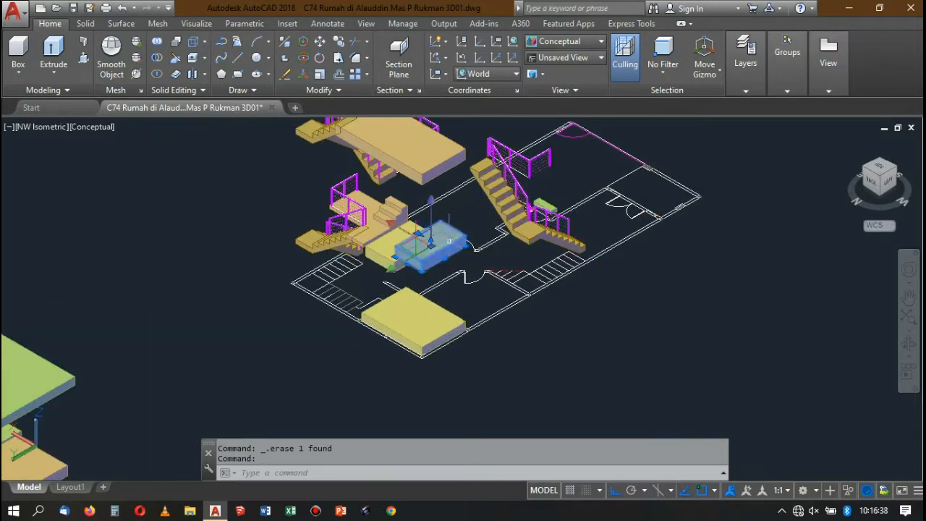
left_click(409, 297)
key("Delete")
Examine the stairs, railings and slabs remaining above the floor plan in the stripped copy.
scroll(430, 279, "down", 3)
scroll(449, 273, "up", 1)
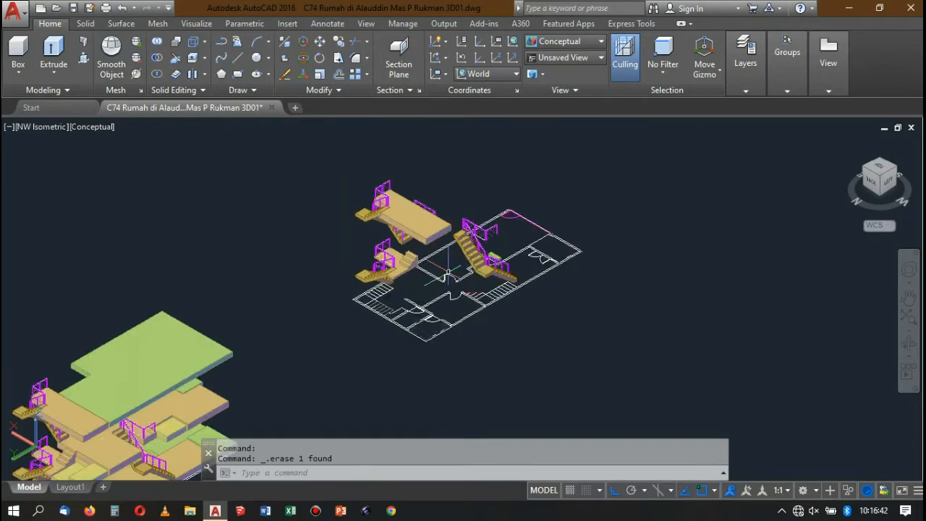
scroll(448, 273, "up", 5)
scroll(474, 262, "down", 6)
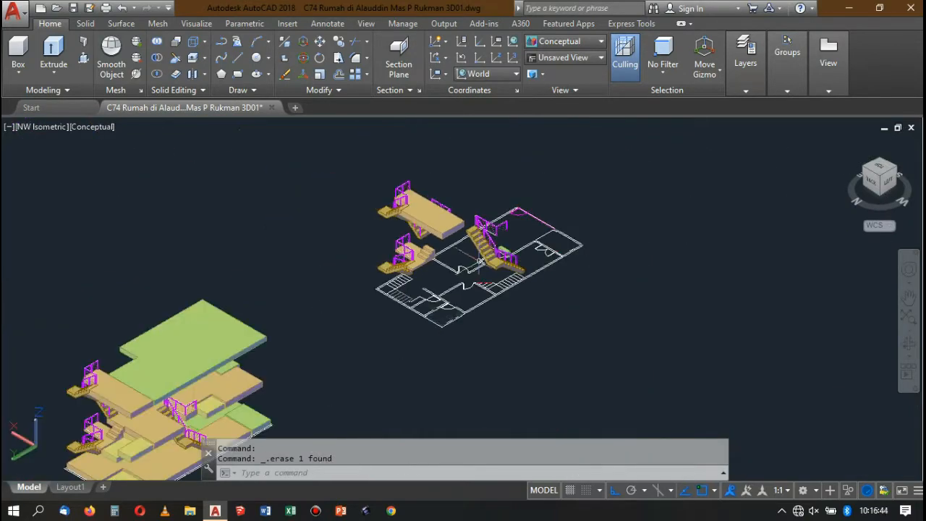
scroll(480, 260, "up", 4)
scroll(449, 246, "down", 5)
scroll(432, 233, "up", 2)
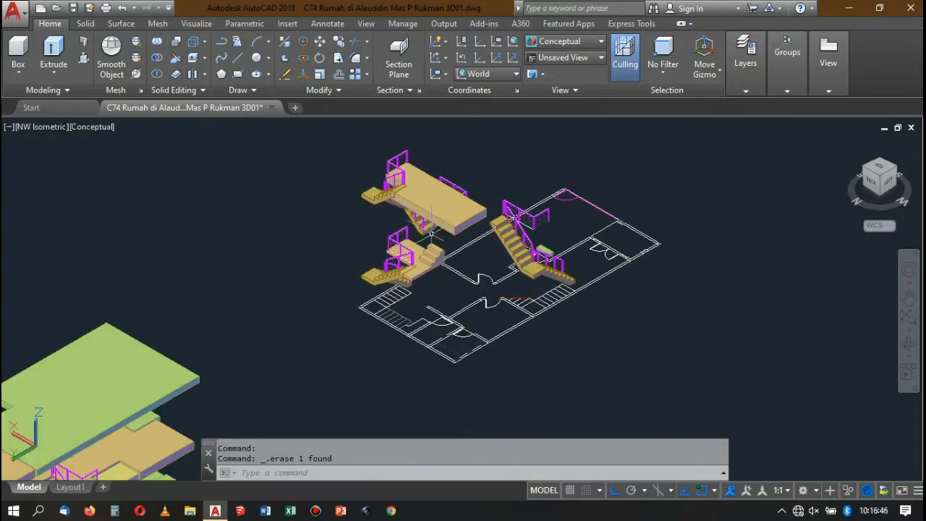
scroll(432, 233, "up", 2)
scroll(427, 224, "down", 4)
scroll(424, 210, "up", 3)
scroll(422, 204, "down", 1)
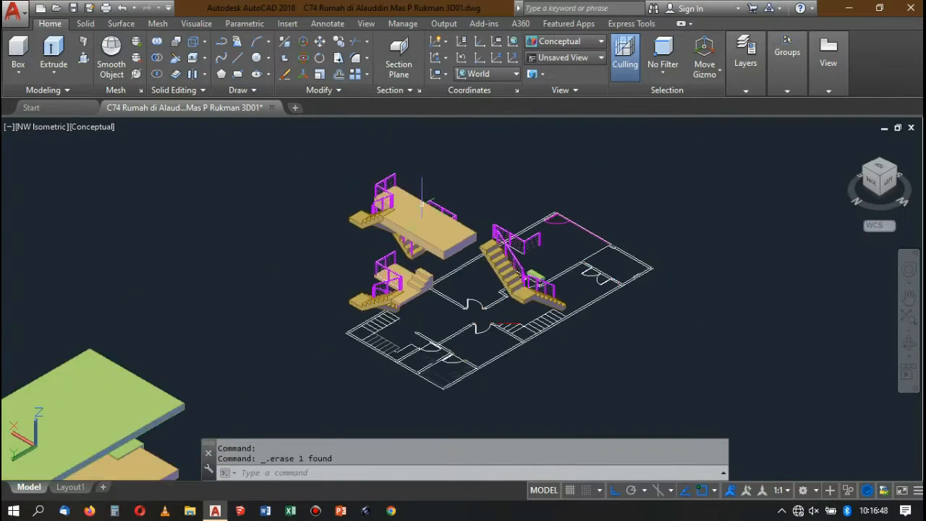
Delete the large tan slab at the top of the double stair in the copied model.
left_click(427, 231)
scroll(427, 232, "down", 2)
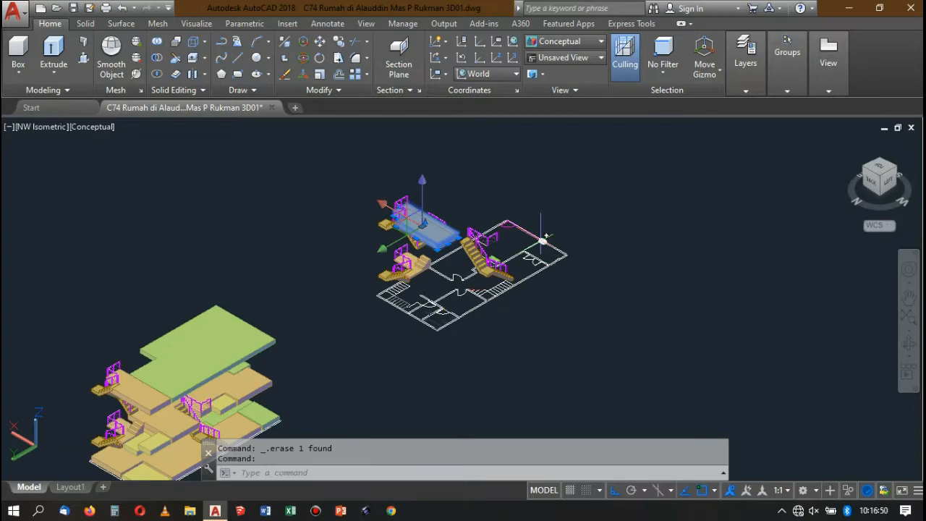
key("Delete")
scroll(444, 210, "up", 5)
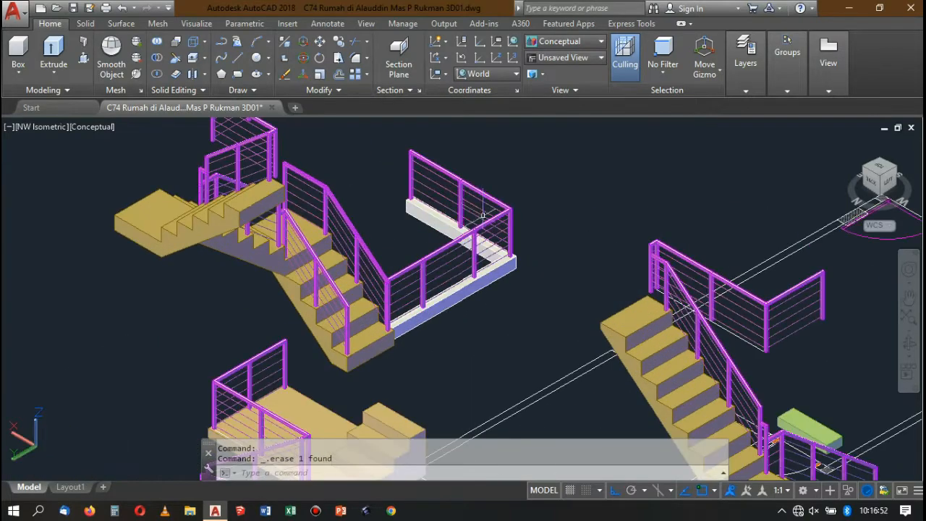
Turn off the "tangga" layer so the stairs are hidden.
scroll(483, 215, "down", 4)
scroll(485, 230, "up", 3)
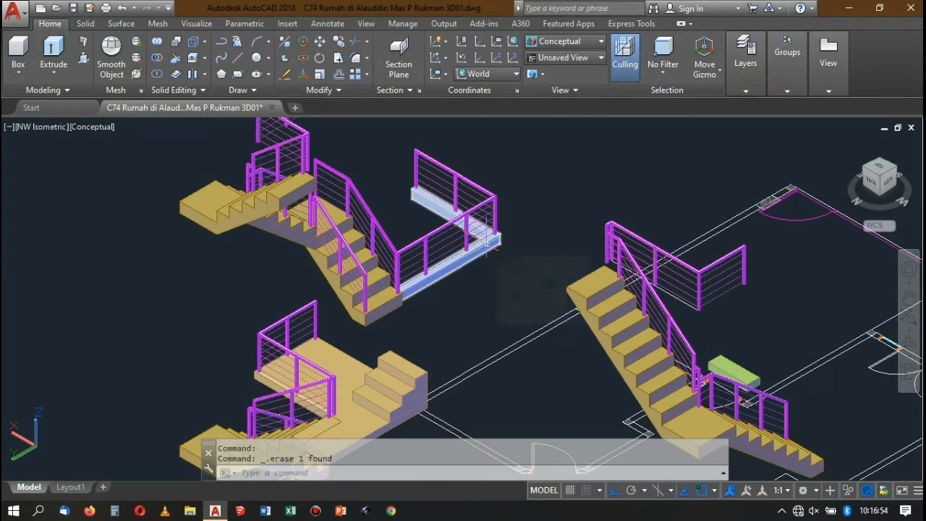
scroll(488, 246, "down", 3)
scroll(489, 238, "up", 3)
scroll(484, 235, "down", 4)
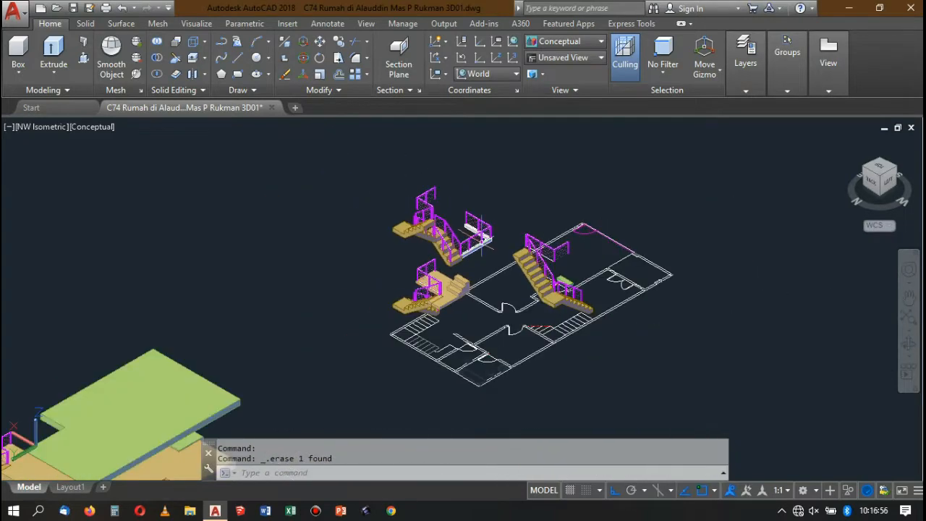
scroll(456, 246, "up", 6)
scroll(438, 259, "down", 5)
mouse_move(736, 84)
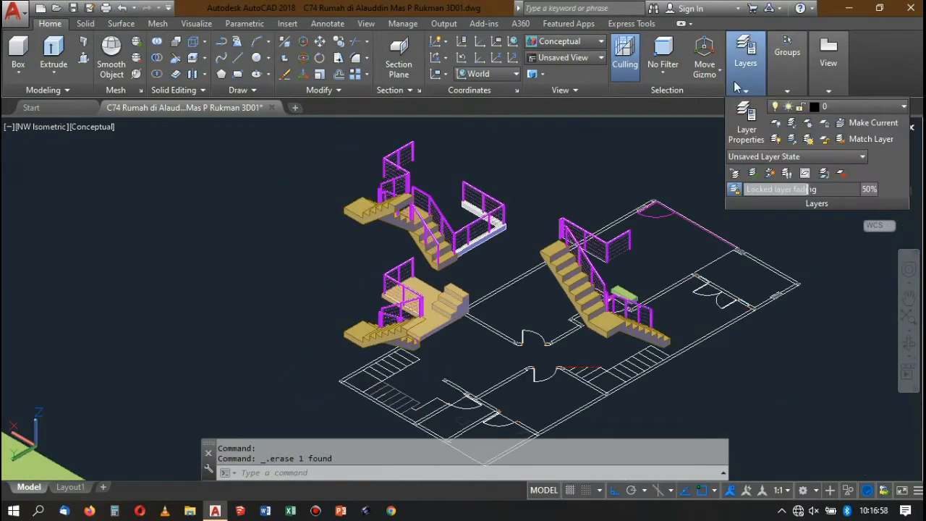
left_click(889, 107)
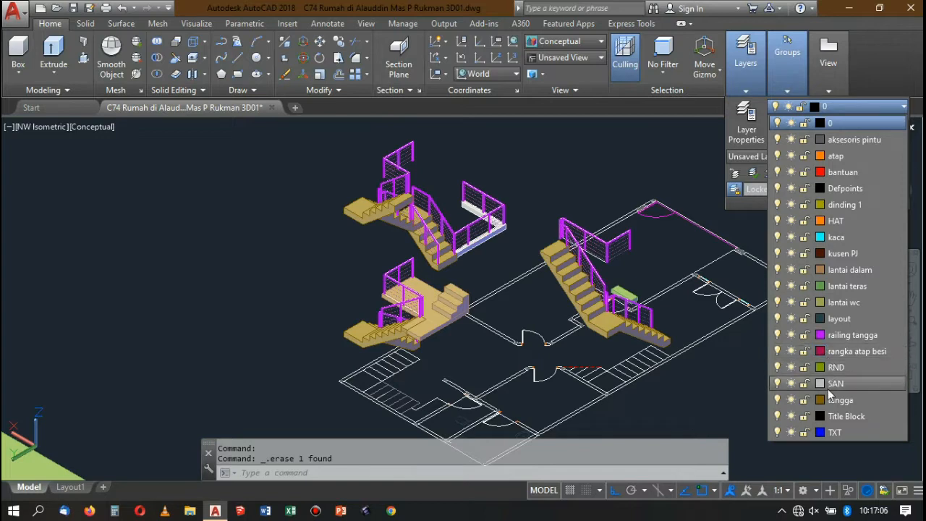
left_click(778, 401)
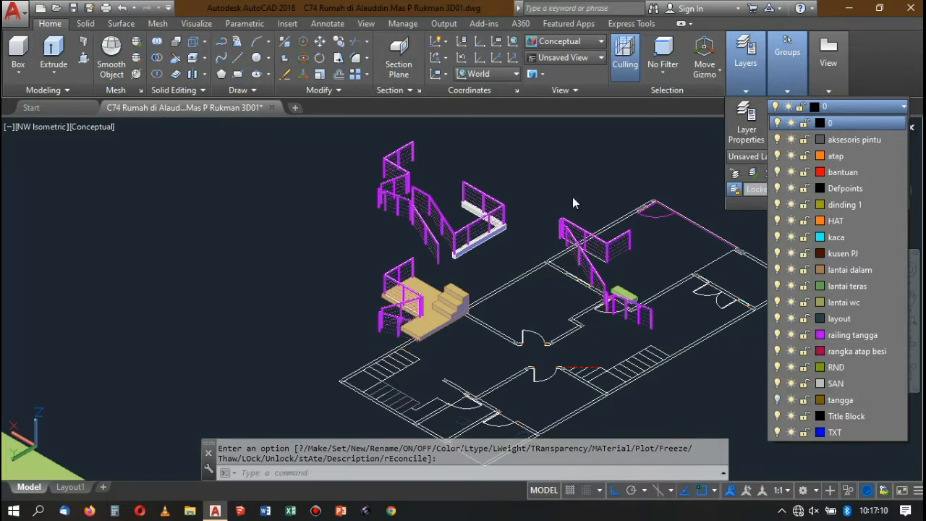
left_click(583, 178)
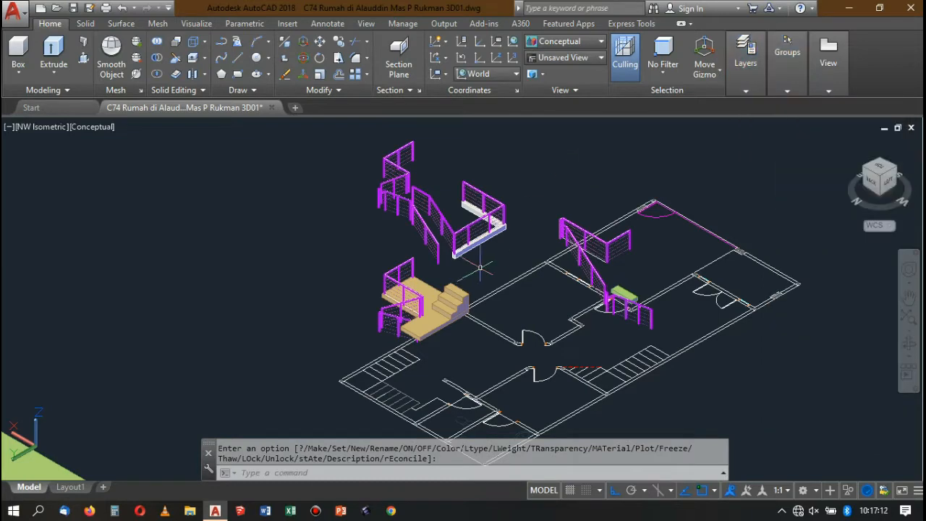
Delete the tan stepped block and its landing slab beside the lower railings in the copy.
scroll(449, 304, "up", 2)
left_click(449, 306)
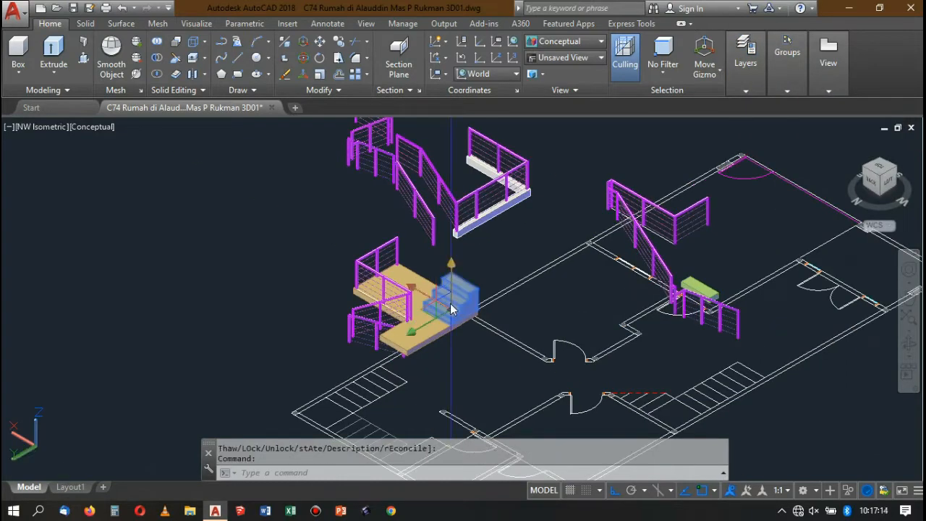
key("Delete")
left_click(450, 305)
key("Delete")
scroll(480, 249, "down", 3)
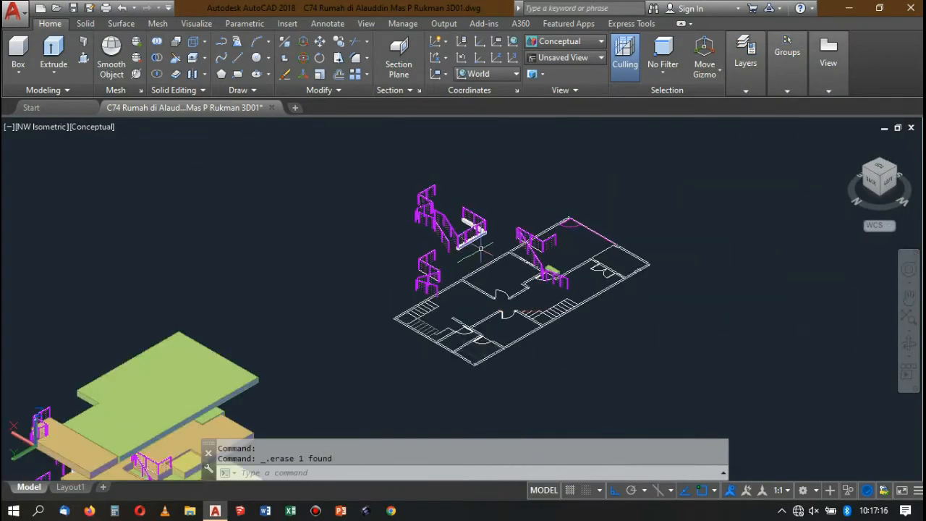
Delete the overlapping green slabs beside the lower end of the straight stair's railing in the copy.
scroll(479, 250, "up", 2)
scroll(484, 239, "down", 2)
scroll(506, 275, "up", 5)
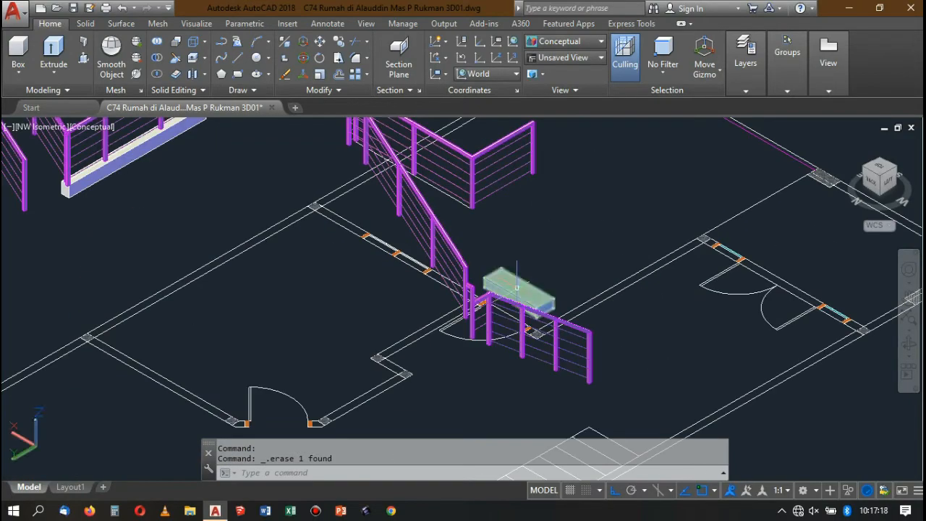
left_click(516, 287)
key("Delete")
scroll(517, 287, "down", 4)
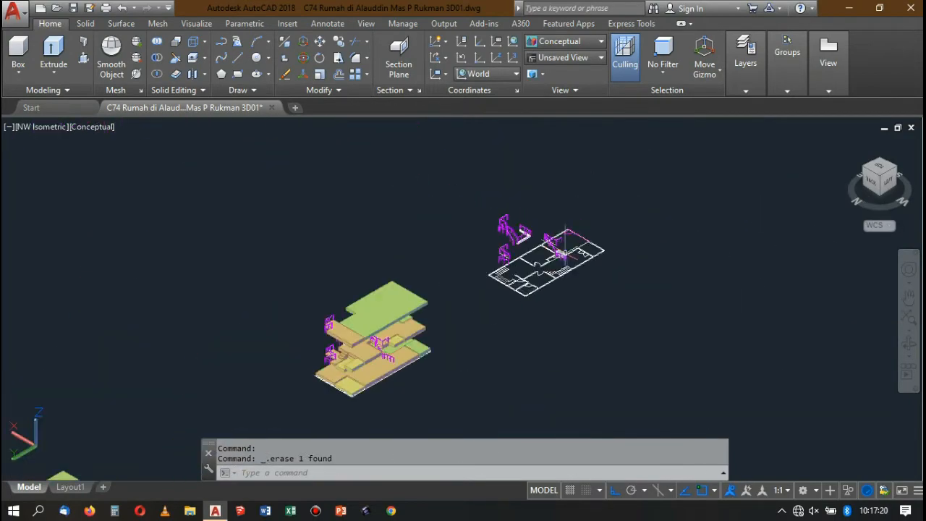
scroll(525, 240, "up", 3)
scroll(527, 246, "up", 2)
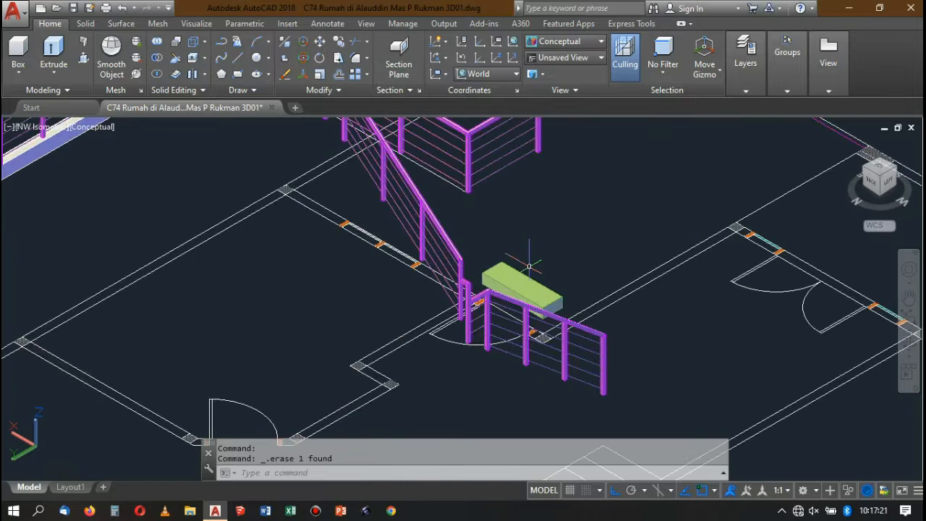
left_click(557, 293)
key("Delete")
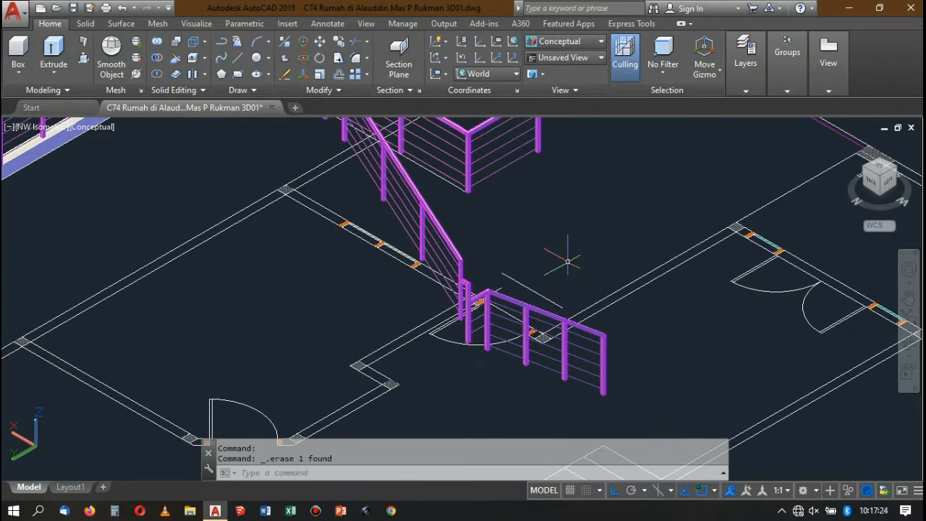
scroll(562, 256, "down", 5)
scroll(492, 223, "up", 3)
scroll(494, 221, "up", 7)
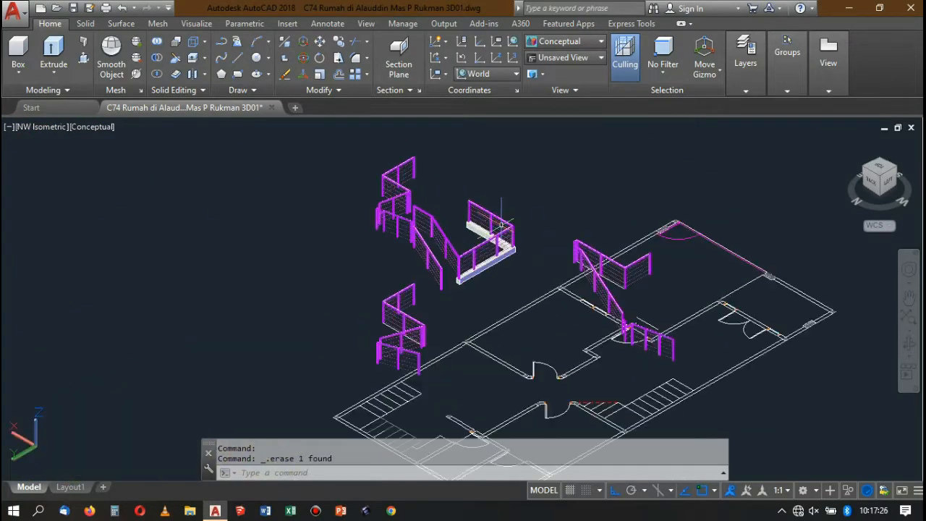
left_click(452, 230)
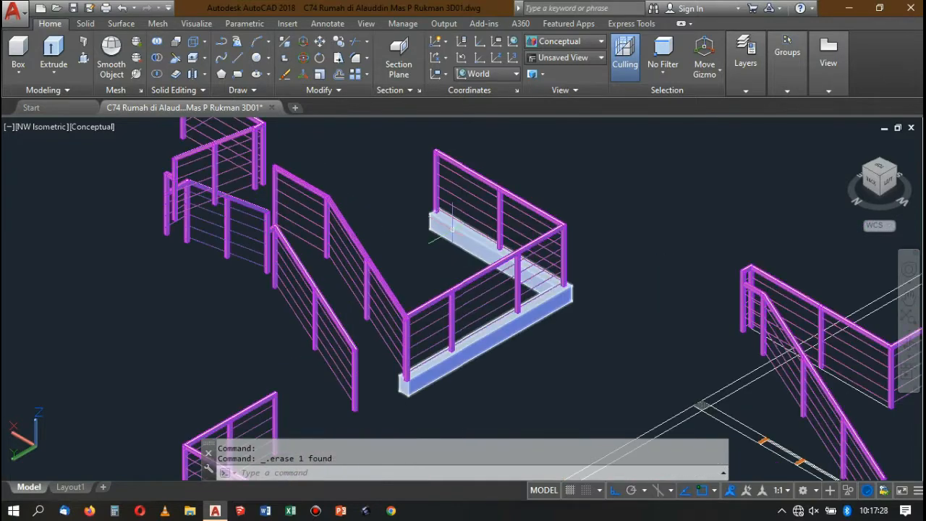
scroll(553, 204, "down", 5)
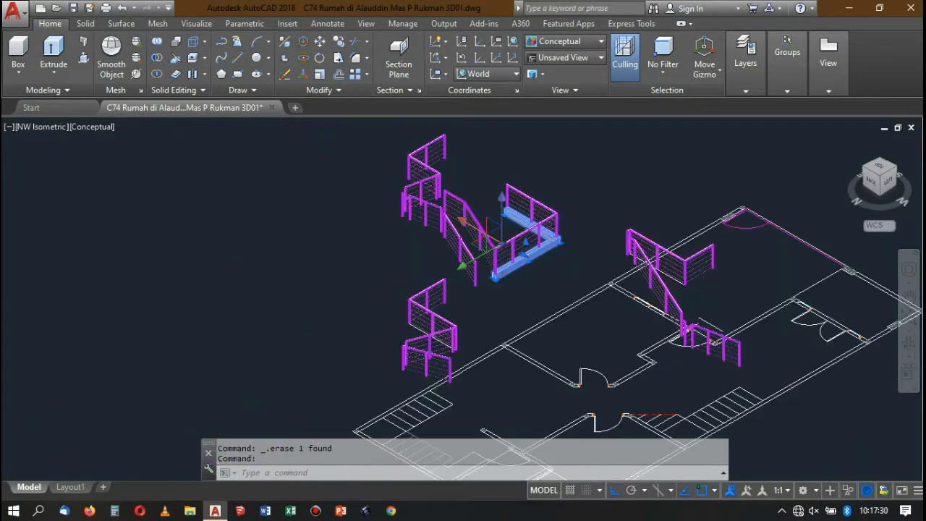
Turn the model to the NE isometric view and set the visual style to 2D Wireframe.
left_click(866, 170)
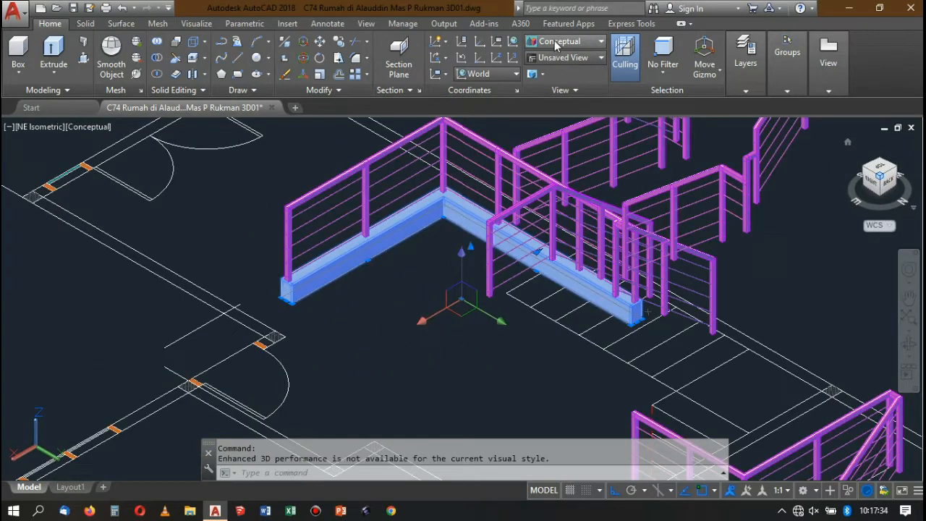
left_click(556, 43)
left_click(555, 72)
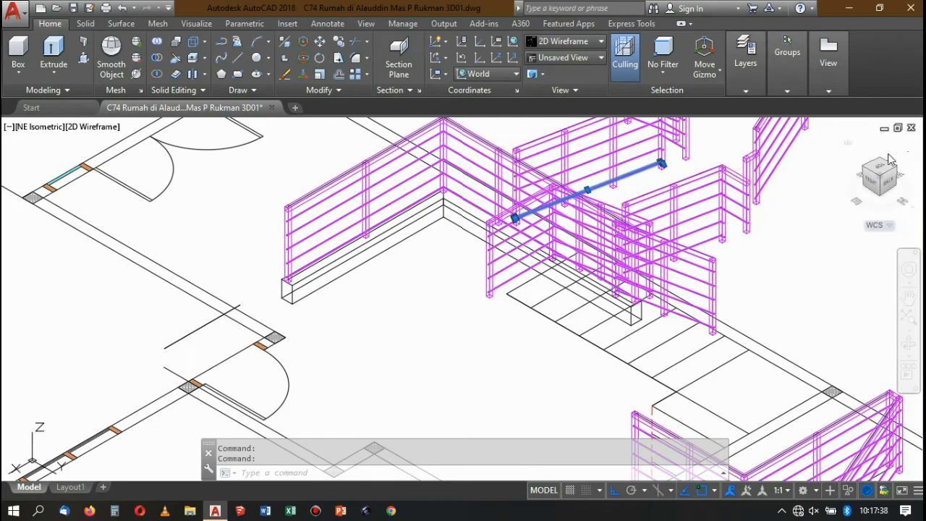
Switch to the Front elevation to check the model, and change to the Left elevation.
left_click(864, 171)
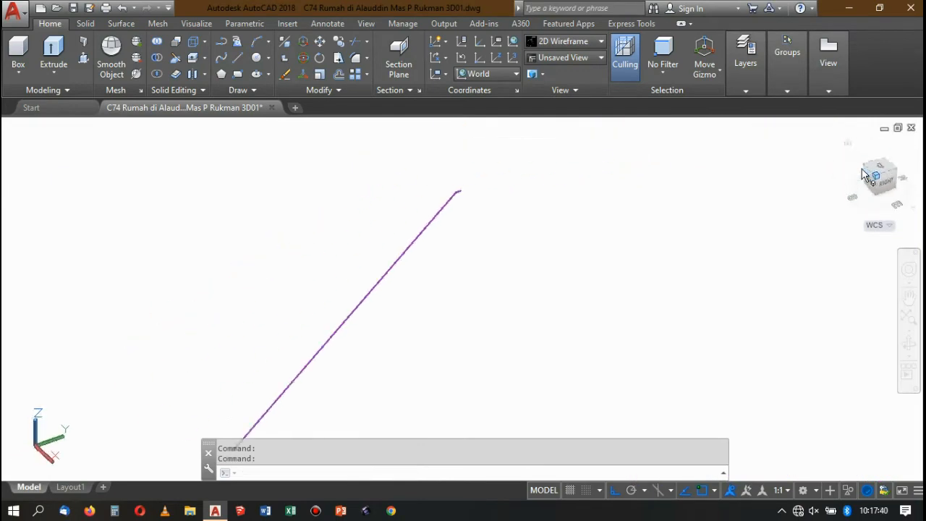
left_click(872, 183)
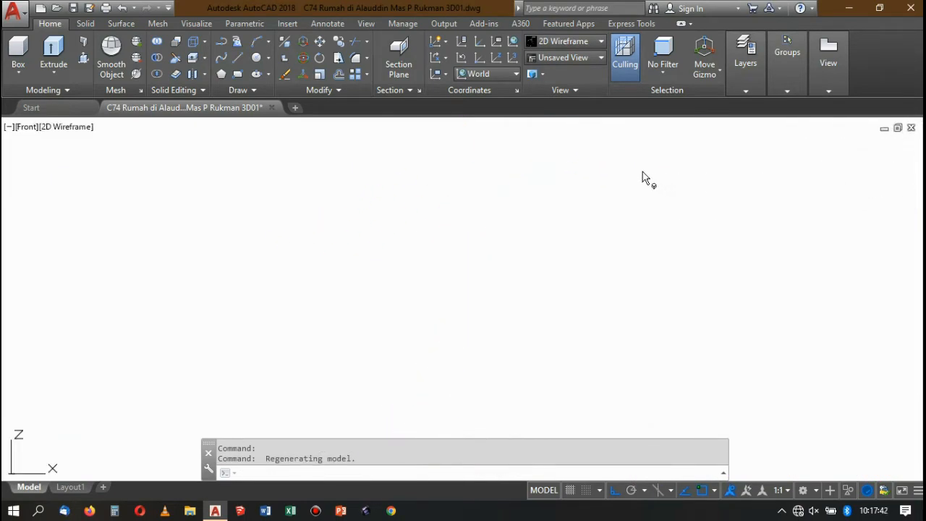
scroll(568, 198, "up", 5)
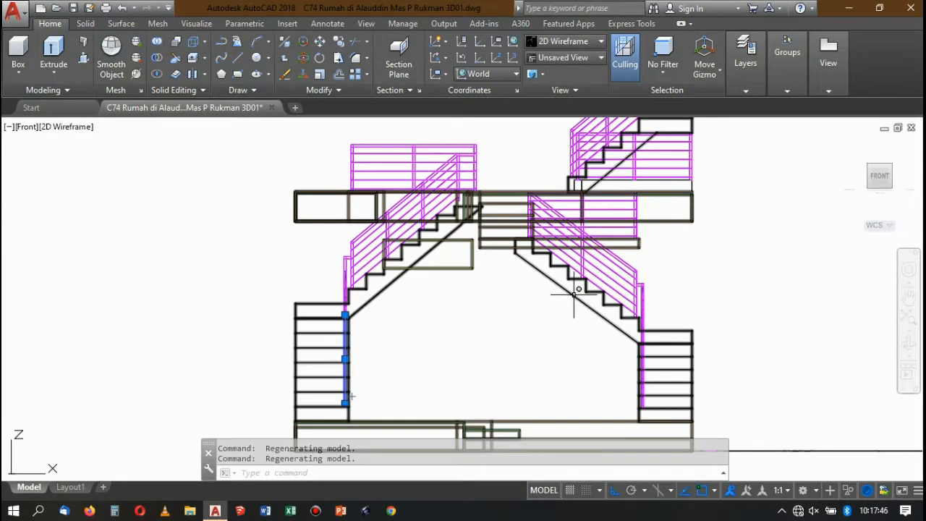
scroll(574, 293, "down", 8)
scroll(575, 261, "up", 5)
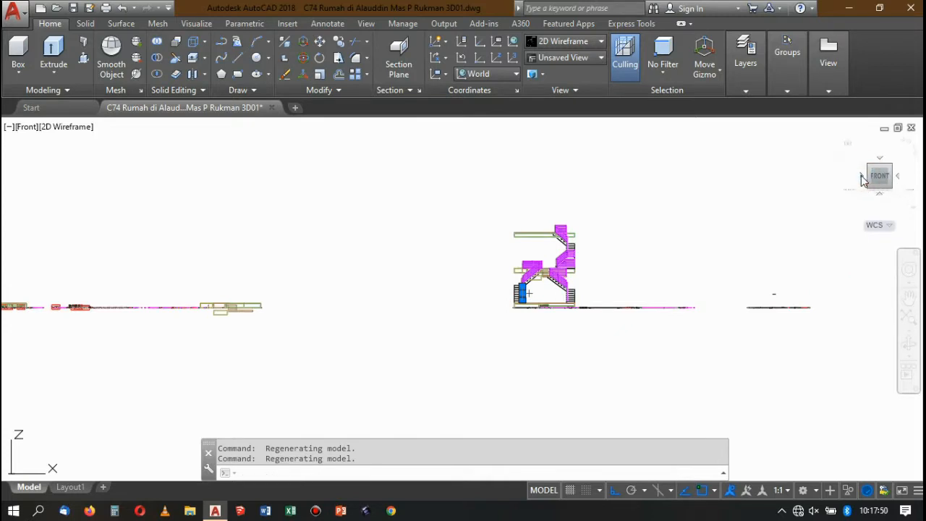
left_click(862, 178)
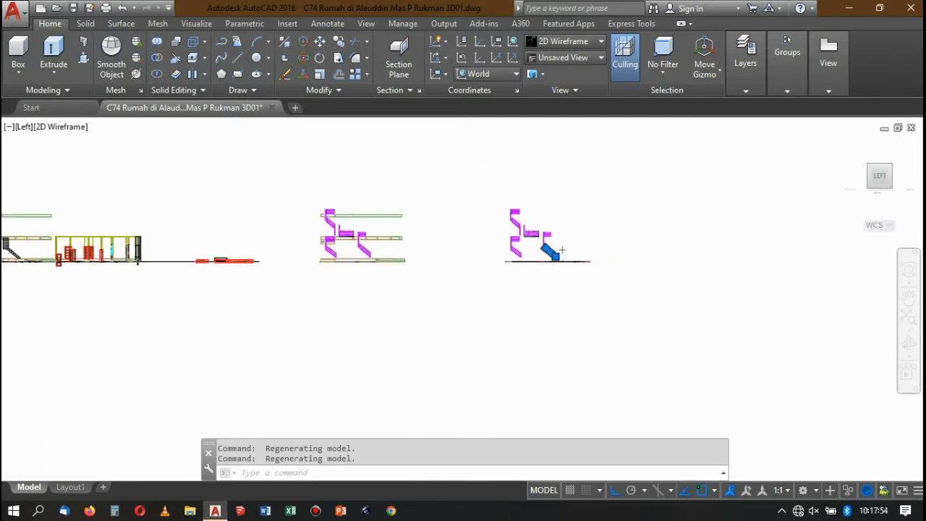
Select all the railings in the stripped copy, excluding the L-shaped beam under the middle railing.
scroll(609, 308, "up", 2)
scroll(547, 234, "down", 5)
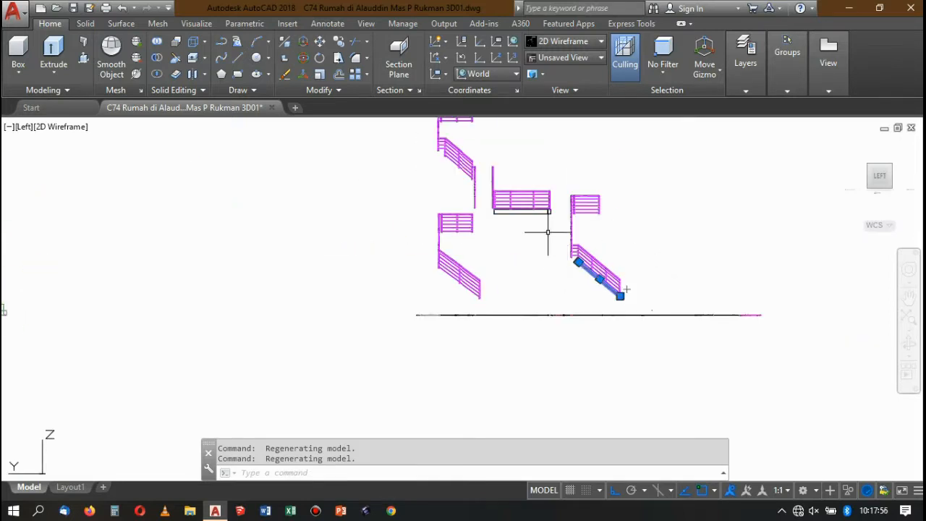
left_click(462, 185)
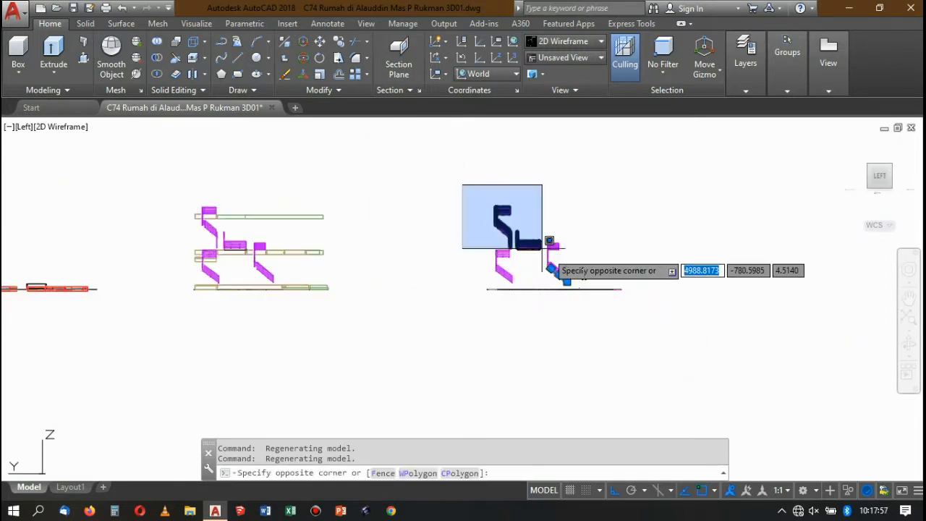
left_click(600, 289)
scroll(527, 285, "up", 4)
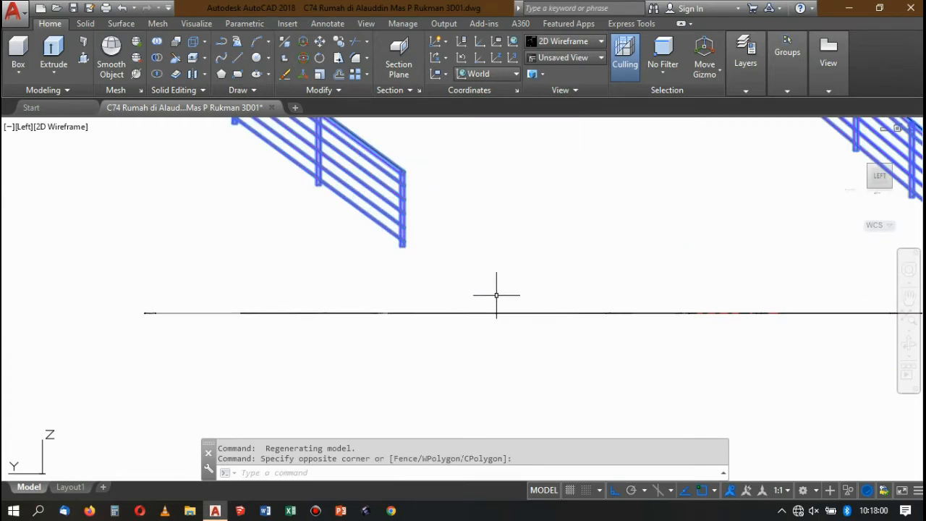
scroll(493, 293, "down", 2)
scroll(499, 245, "up", 3)
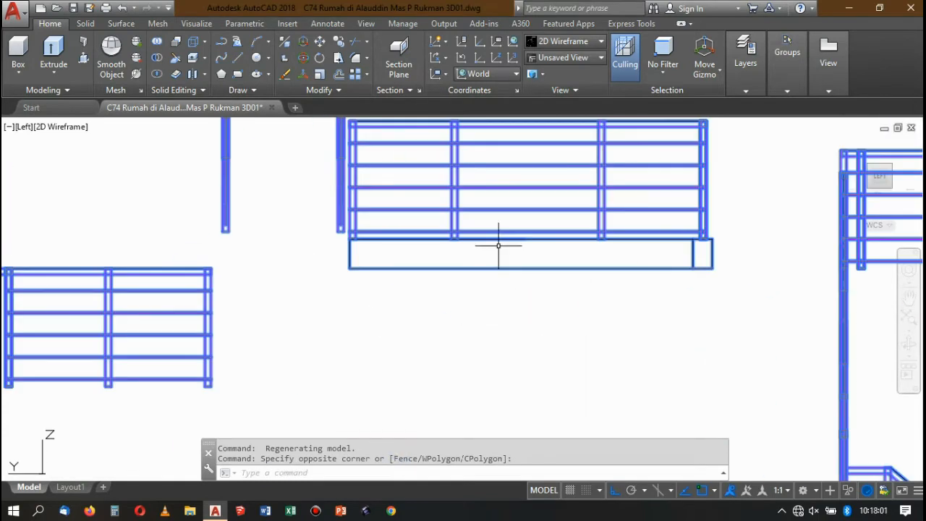
left_click(524, 283)
left_click(496, 252)
scroll(497, 283, "down", 5)
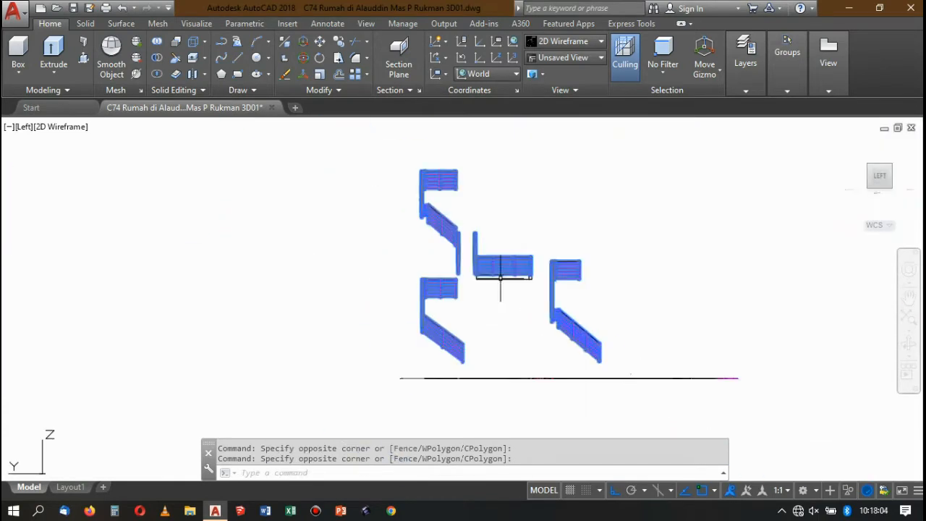
scroll(488, 234, "up", 4)
scroll(508, 244, "down", 6)
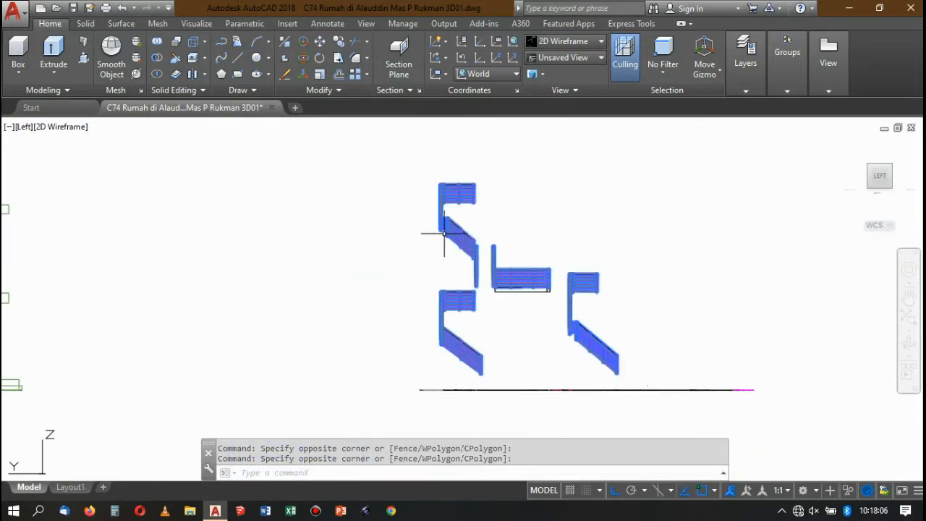
scroll(435, 232, "up", 3)
scroll(447, 225, "up", 2)
scroll(464, 197, "down", 8)
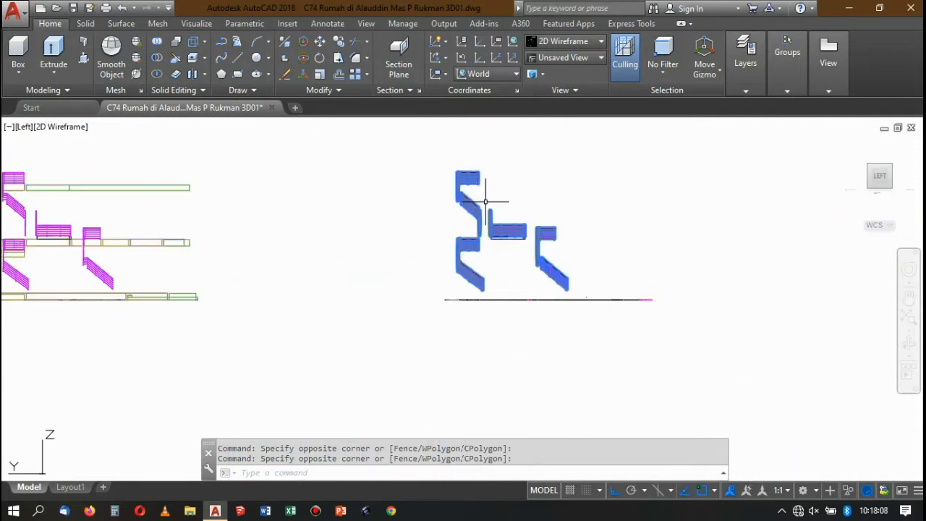
Unite all the railings in the stripped copy into one solid with Union, excluding the L-shaped beam under the middle railing.
left_click(156, 42)
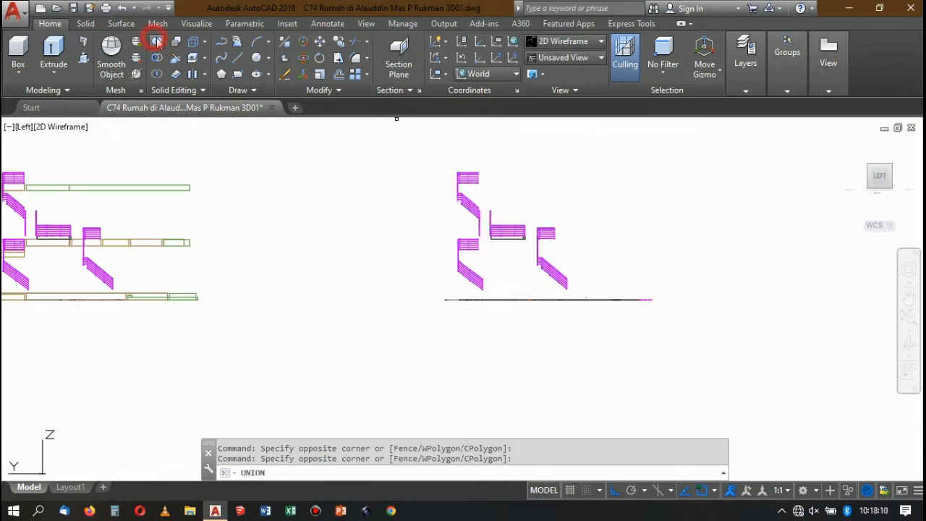
left_click(432, 155)
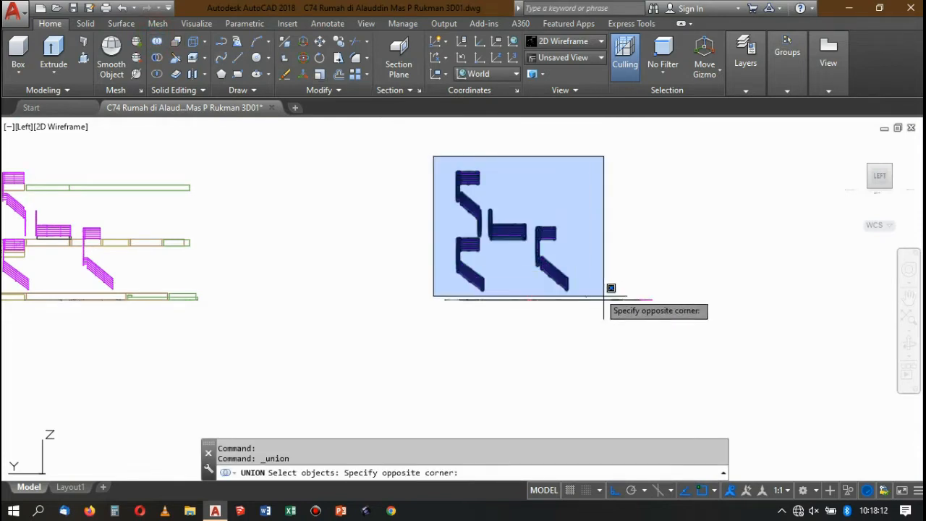
left_click(599, 289)
scroll(483, 210, "up", 2)
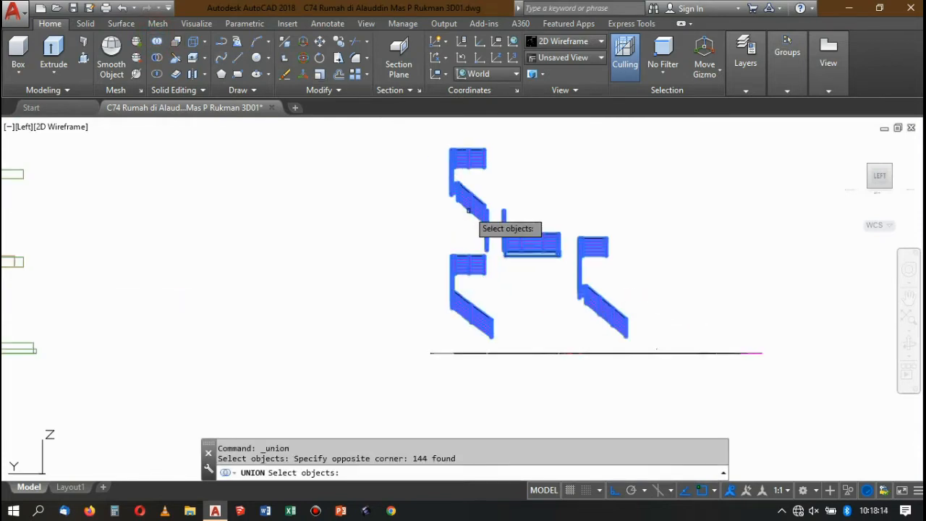
scroll(527, 254, "up", 4)
scroll(628, 313, "up", 2)
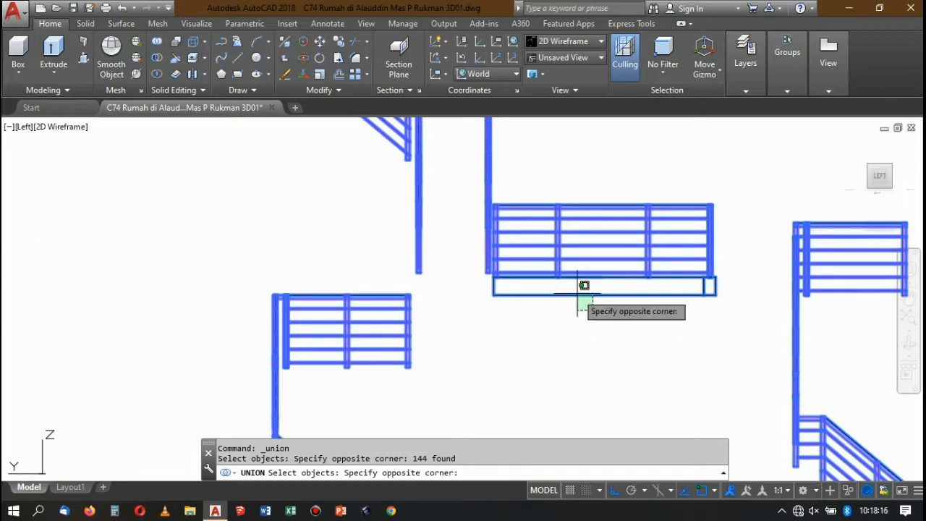
left_click(577, 292, "shift")
scroll(518, 262, "down", 6)
scroll(564, 241, "up", 4)
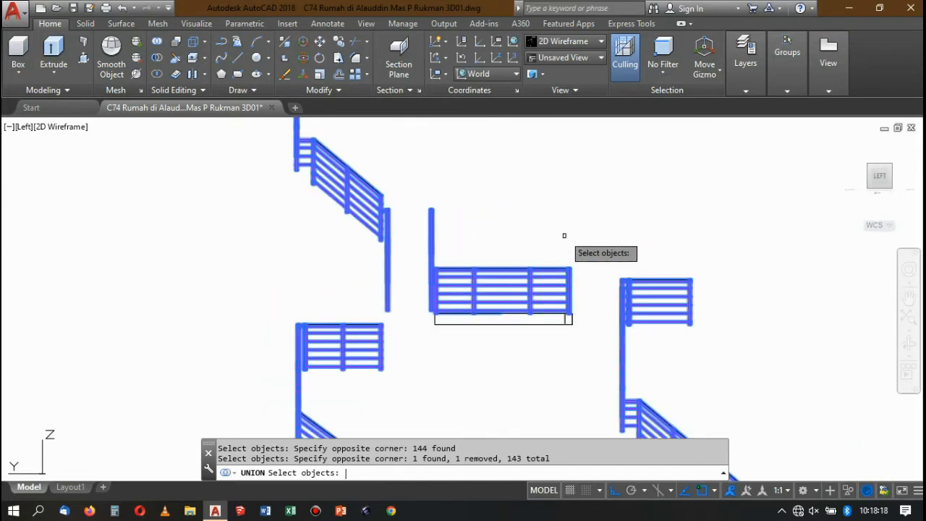
key("Return")
scroll(533, 248, "down", 6)
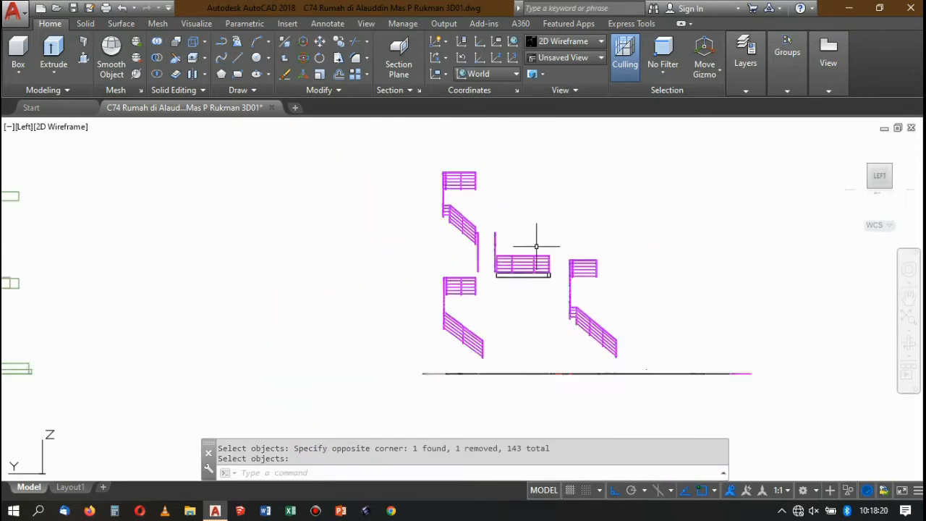
Select the united railings to check them, and turn the model to the SW isometric view beside the neighbouring models.
left_click(534, 251)
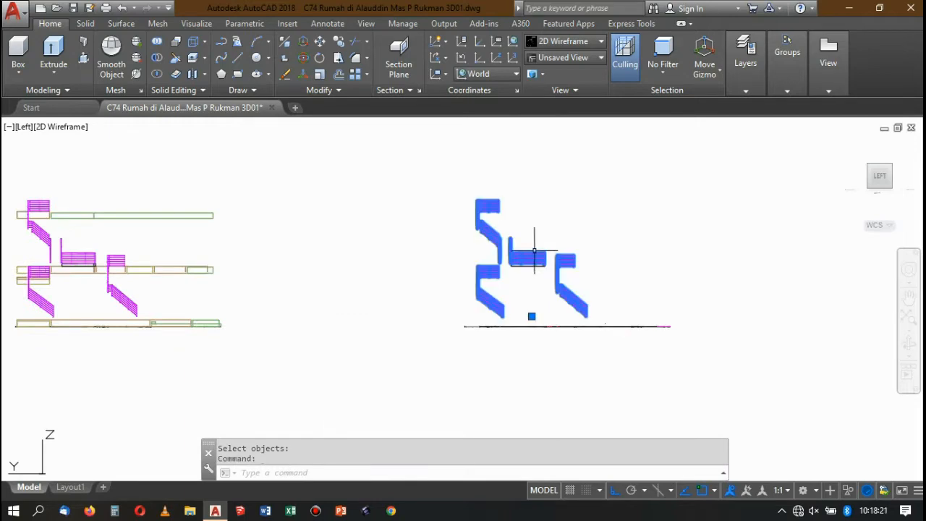
left_click(892, 166)
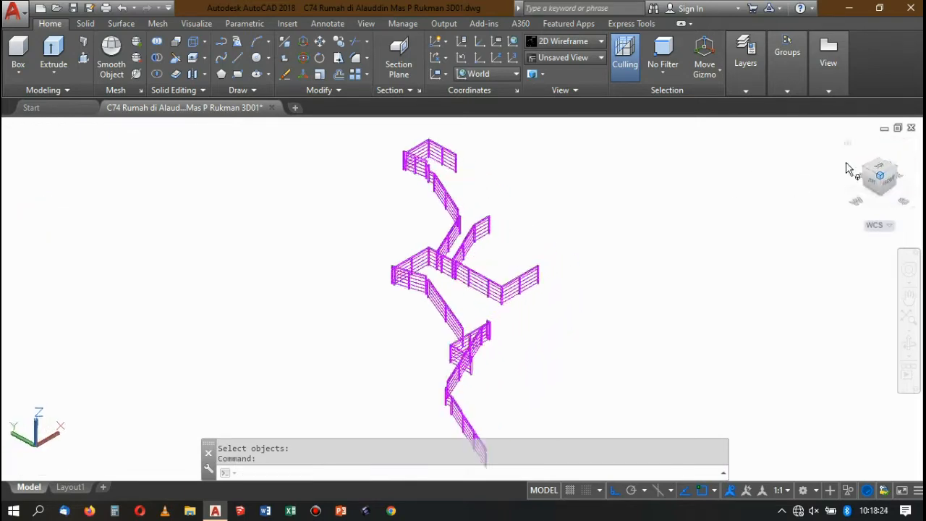
scroll(334, 246, "down", 8)
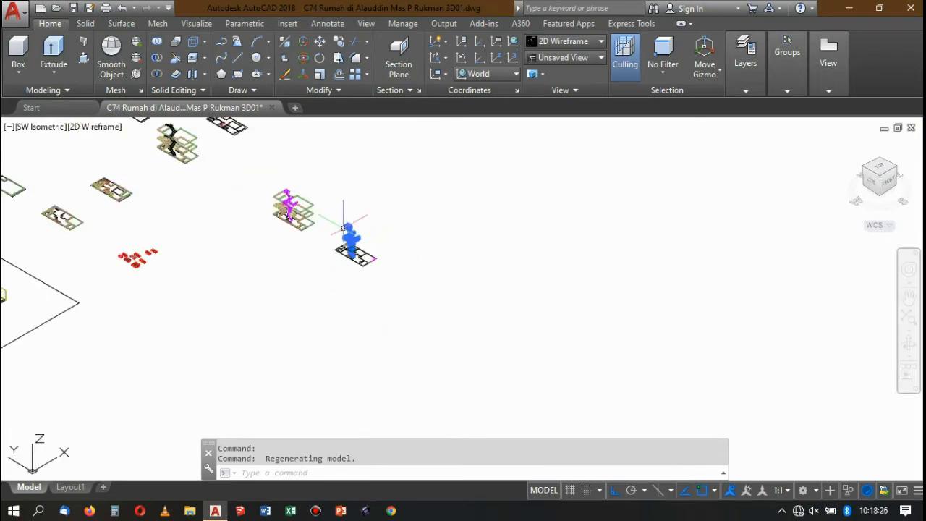
scroll(324, 211, "up", 4)
scroll(326, 216, "down", 8)
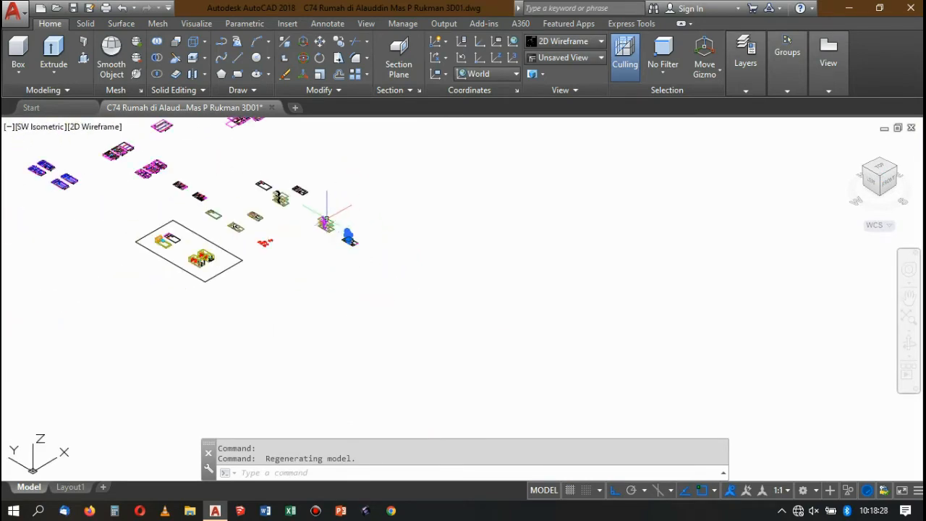
scroll(284, 197, "up", 8)
scroll(264, 154, "up", 2)
scroll(304, 167, "down", 6)
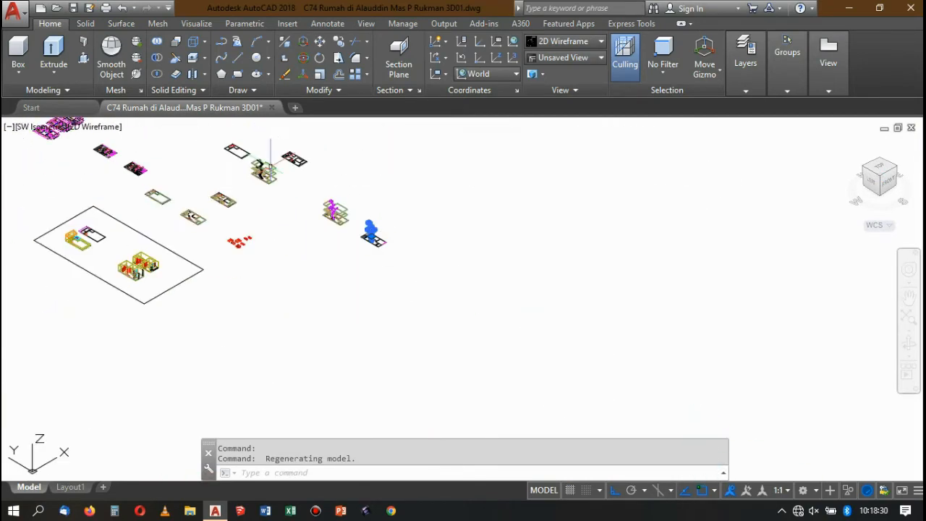
scroll(340, 182, "up", 3)
scroll(399, 286, "down", 6)
scroll(378, 280, "up", 6)
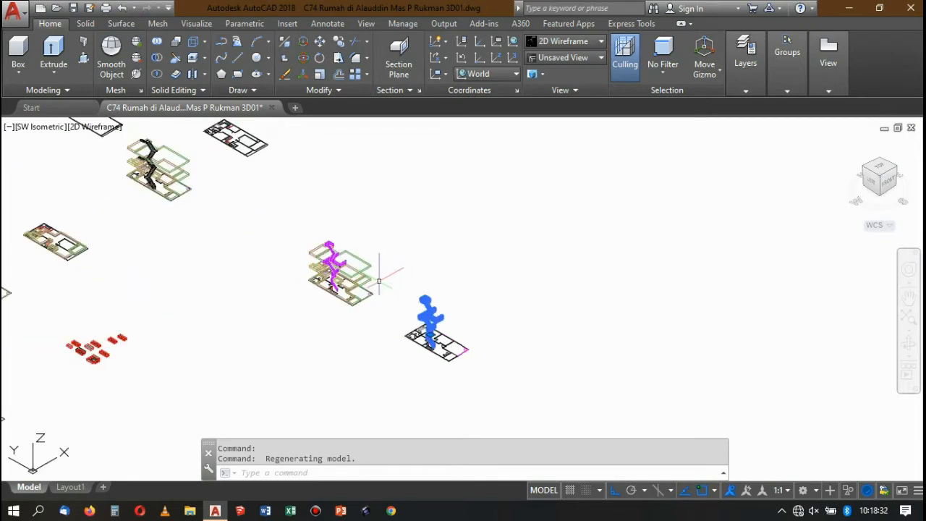
scroll(384, 285, "up", 2)
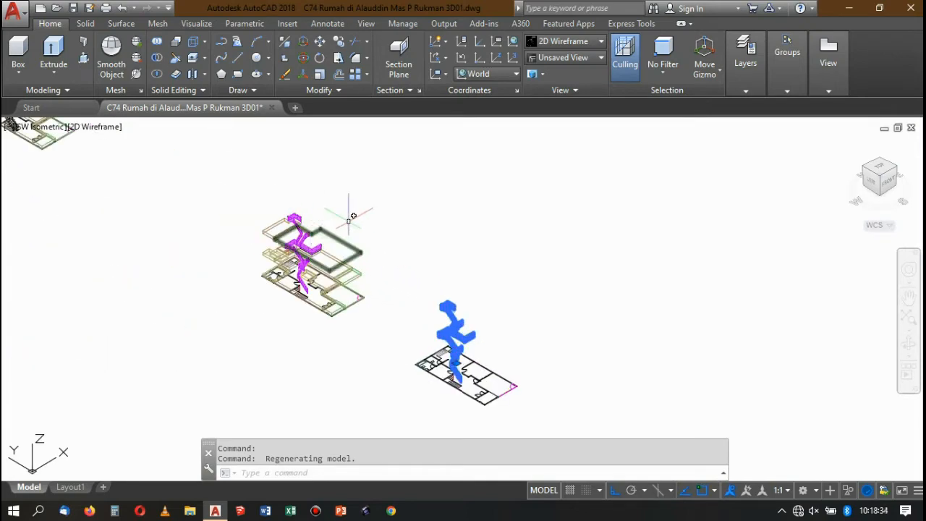
scroll(349, 221, "down", 4)
scroll(315, 265, "up", 2)
Delete the source railing model and the floor plan under the stripped copy, keeping the united railings and the L-shaped beam.
left_click(304, 233)
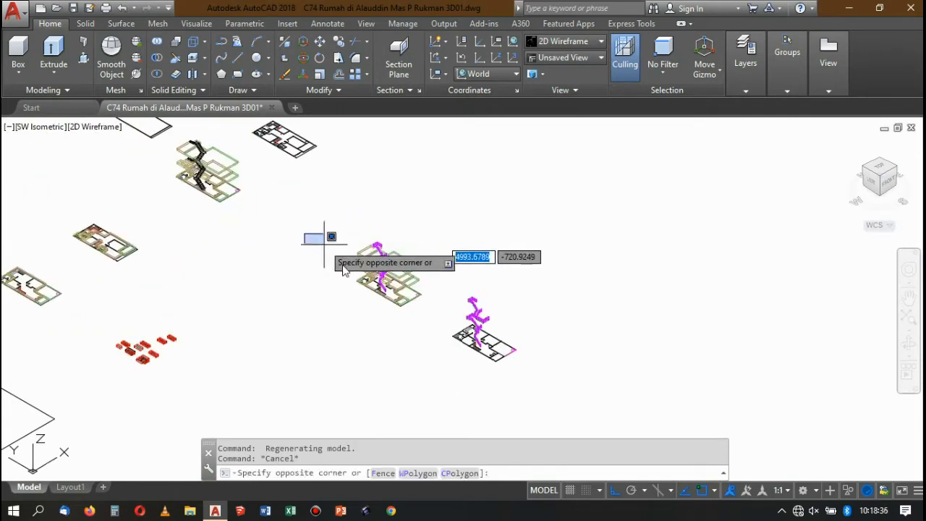
left_click(443, 335)
scroll(424, 289, "down", 3)
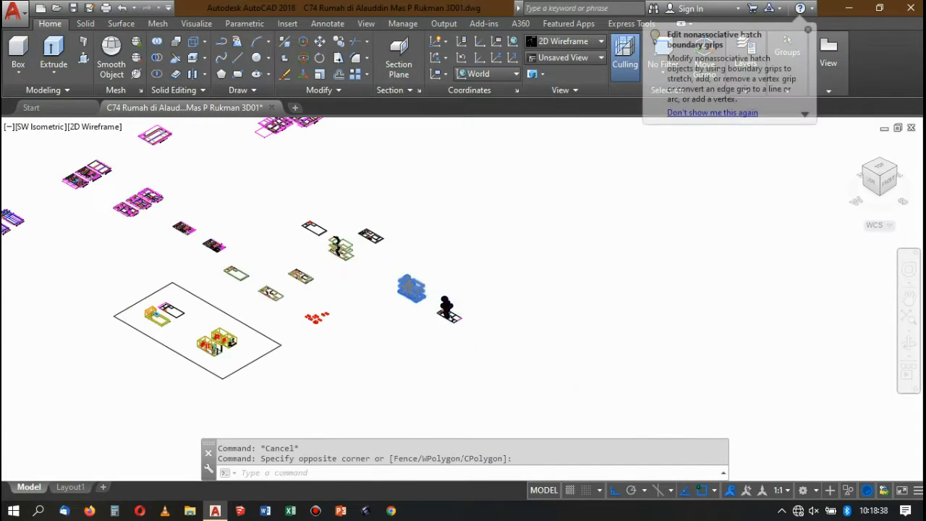
scroll(361, 250, "up", 3)
scroll(487, 353, "up", 2)
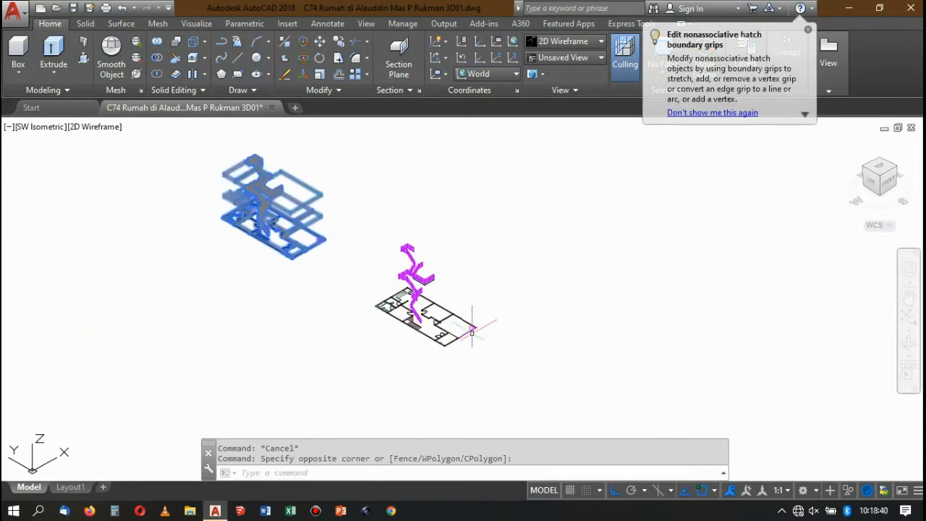
left_click(366, 211)
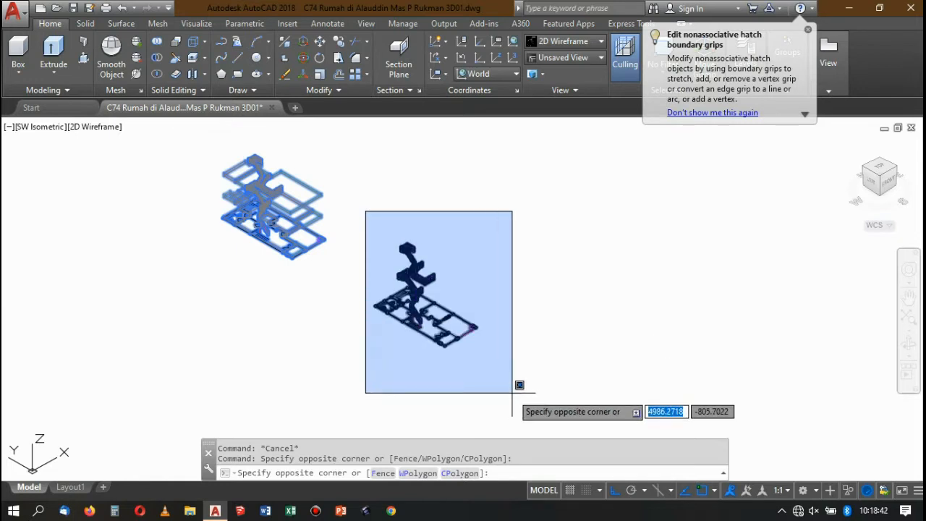
left_click(535, 415)
scroll(432, 249, "up", 3)
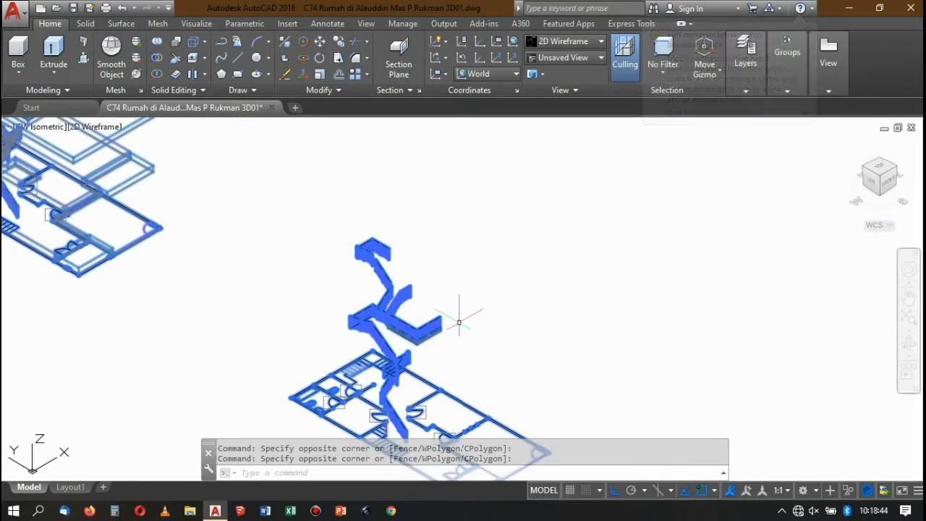
left_click(421, 296)
key("Delete")
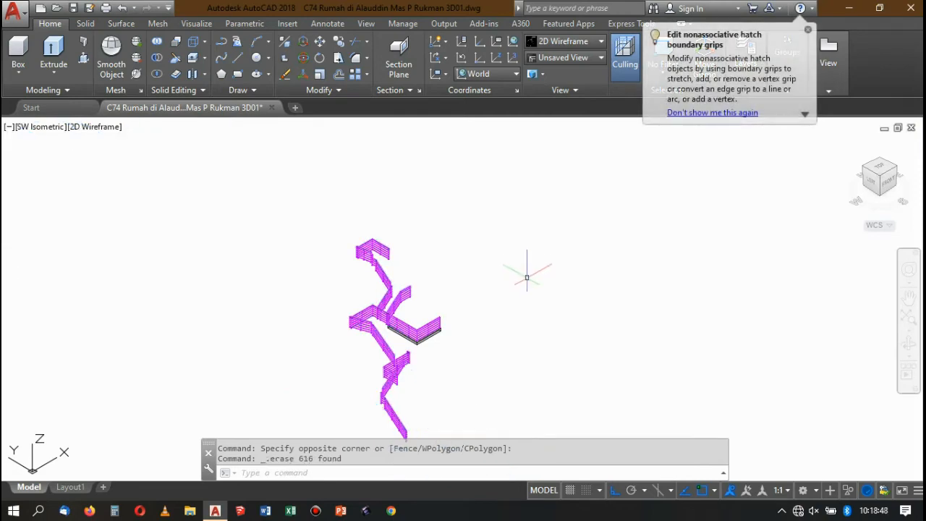
Examine the isolated railings and the remaining house models, and locate the black staircase model between the floor plans.
scroll(525, 275, "down", 4)
scroll(463, 329, "up", 4)
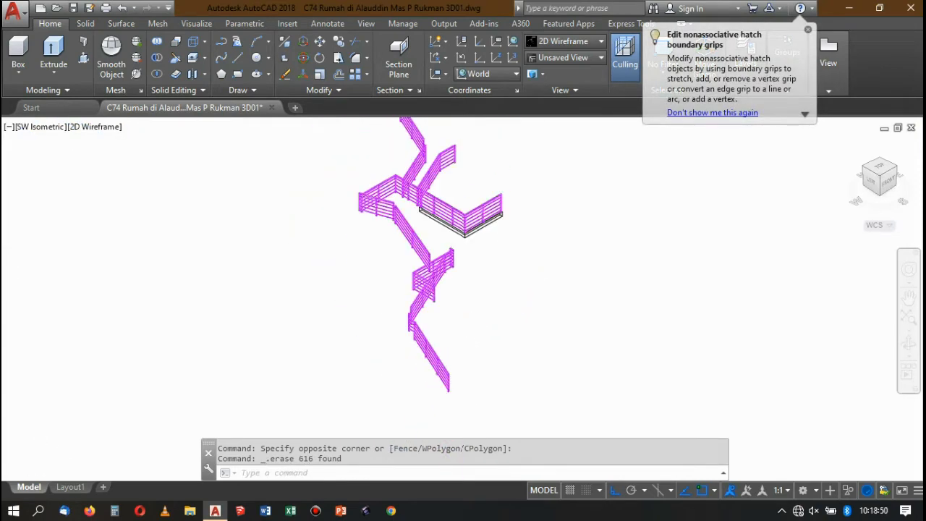
scroll(444, 257, "down", 8)
scroll(445, 259, "down", 2)
scroll(429, 246, "up", 5)
scroll(430, 246, "down", 6)
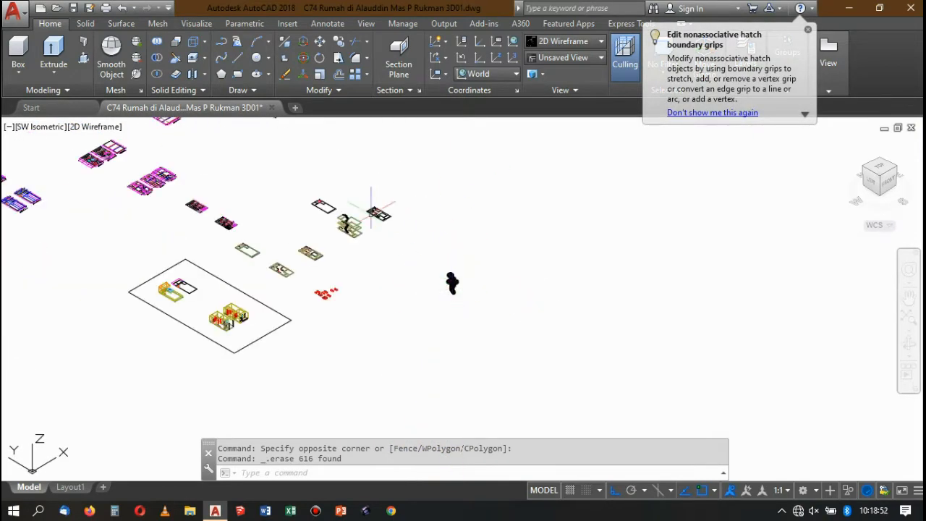
scroll(355, 198, "up", 8)
scroll(333, 232, "down", 3)
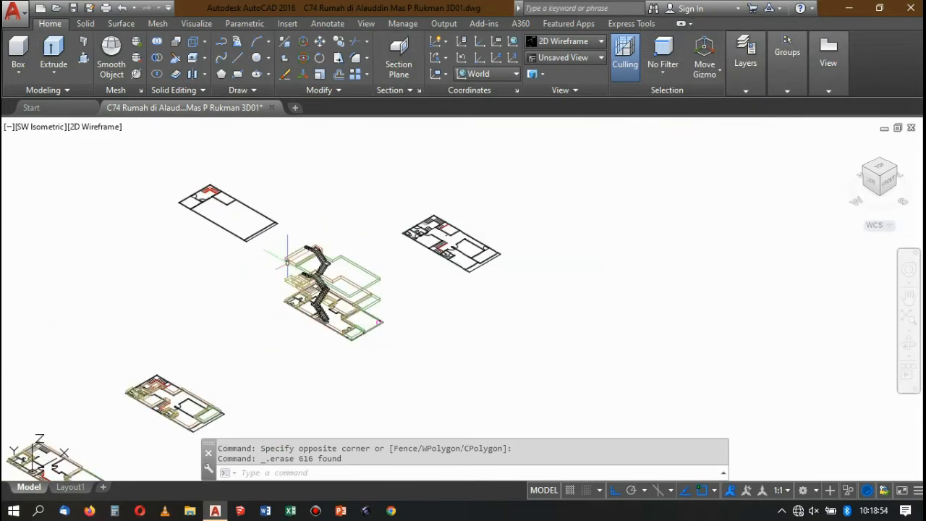
scroll(186, 168, "up", 5)
scroll(314, 227, "down", 6)
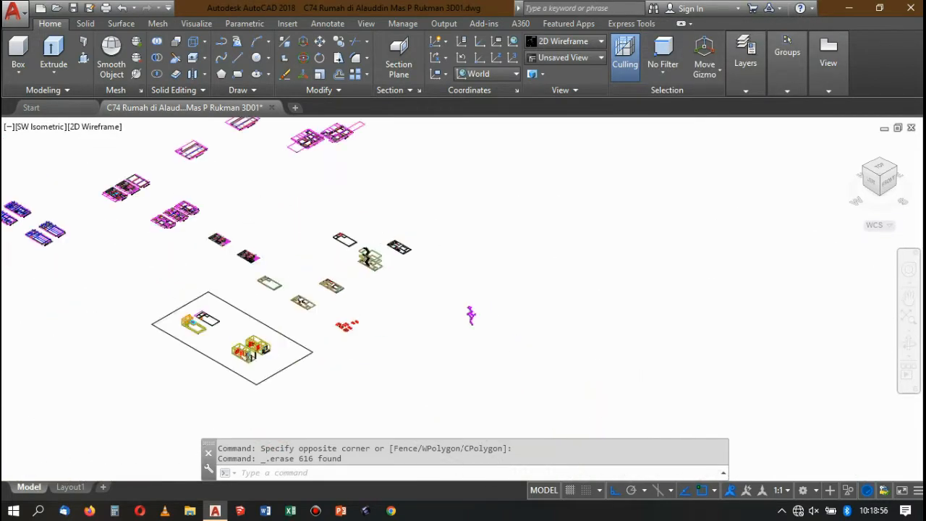
scroll(415, 277, "up", 2)
scroll(416, 274, "down", 3)
scroll(352, 219, "up", 1)
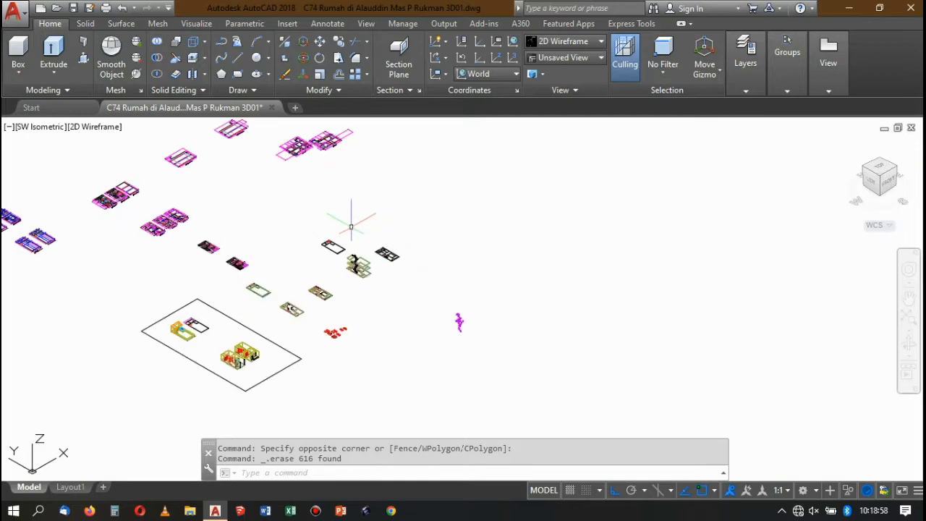
scroll(314, 268, "up", 2)
scroll(327, 277, "up", 4)
scroll(355, 260, "down", 4)
scroll(362, 254, "up", 5)
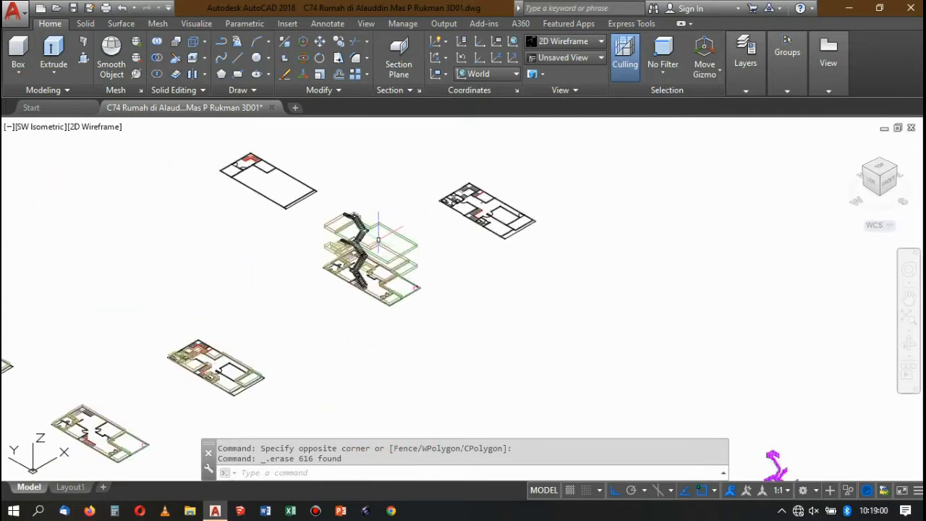
scroll(359, 217, "down", 4)
scroll(354, 217, "up", 6)
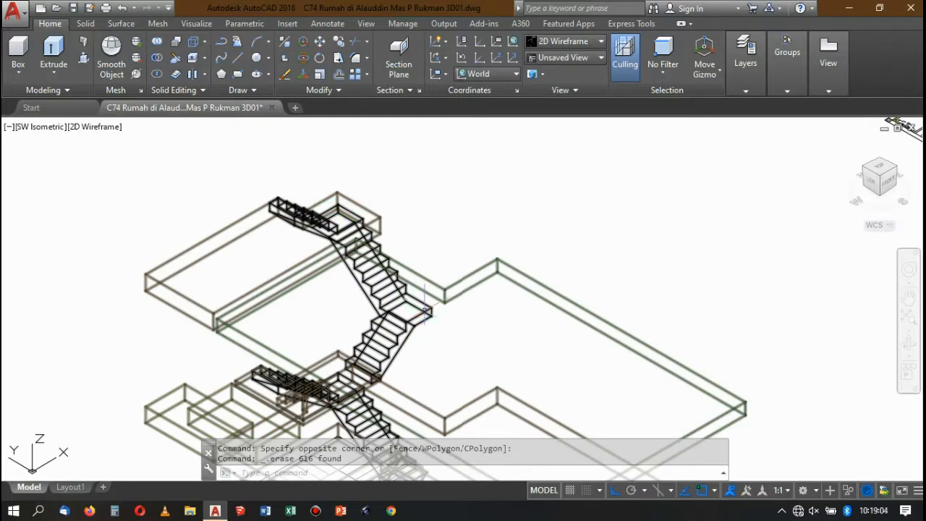
left_click(427, 311)
scroll(405, 249, "down", 2)
scroll(504, 155, "down", 5)
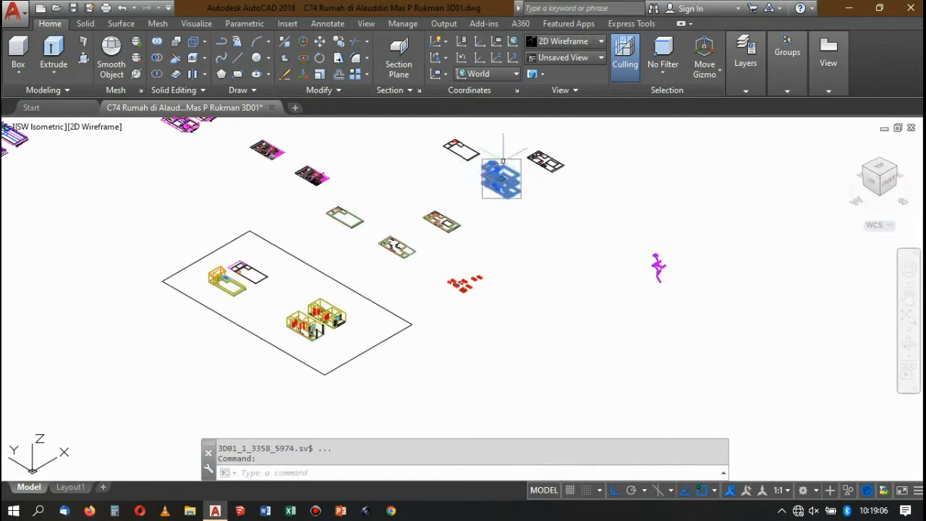
scroll(627, 190, "up", 2)
scroll(482, 194, "down", 5)
scroll(498, 178, "up", 9)
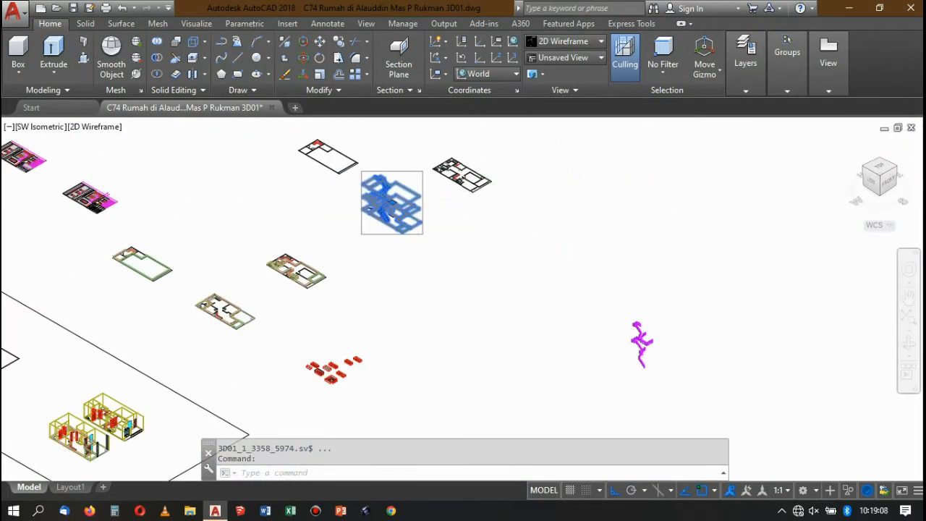
scroll(381, 215, "down", 6)
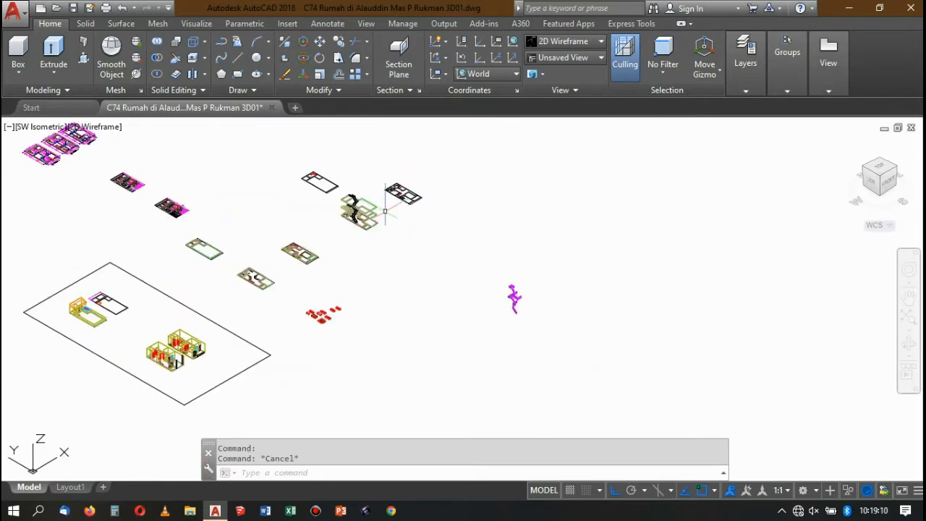
Select the grouped staircase-and-floors model and examine where it sits relative to the separate railings and the surrounding floor plans.
scroll(385, 212, "up", 3)
left_click(369, 209)
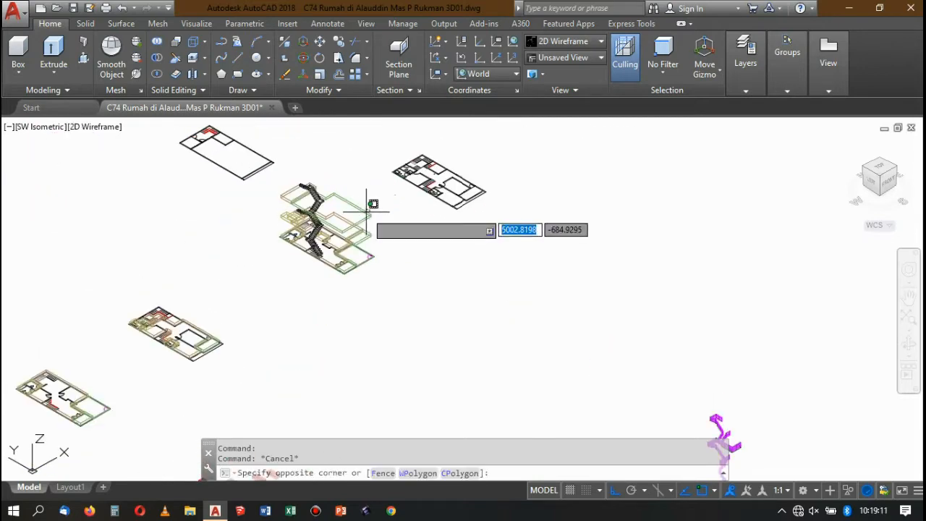
left_click(735, 66)
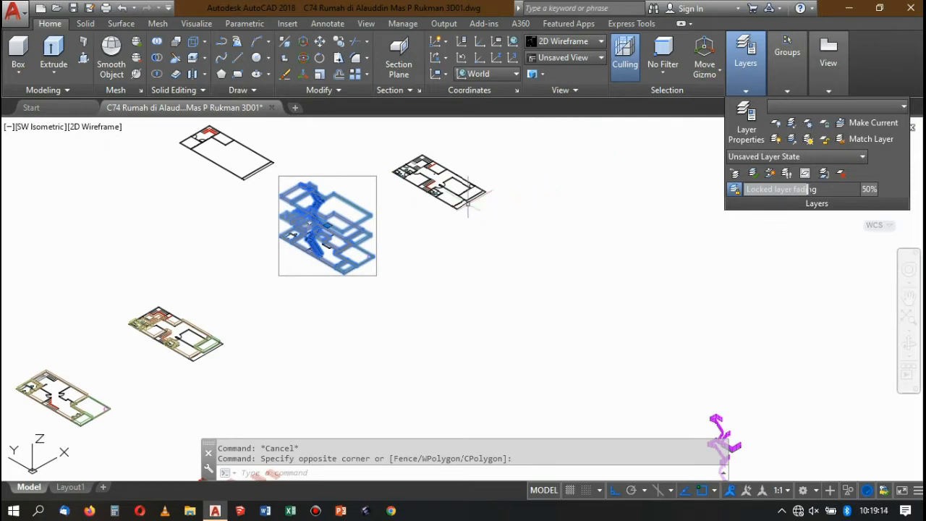
scroll(517, 200, "down", 4)
scroll(531, 209, "up", 2)
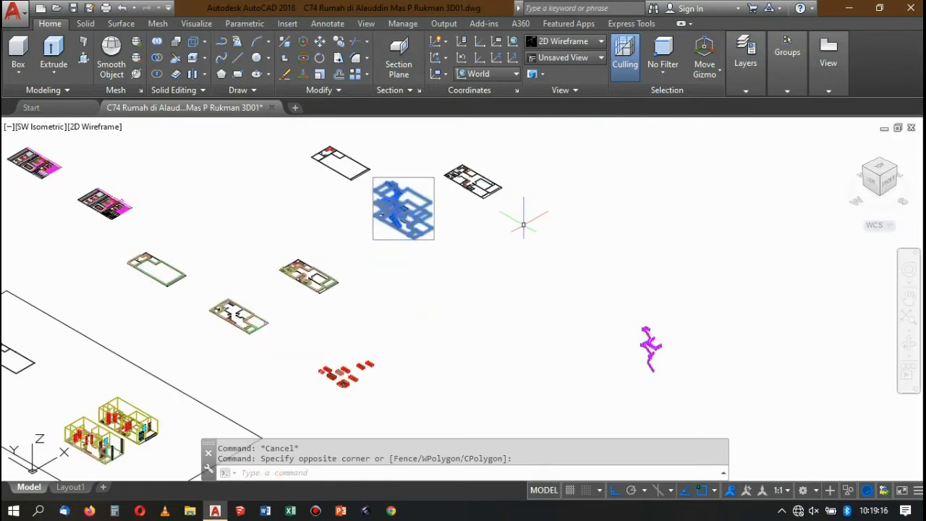
scroll(523, 217, "down", 3)
scroll(478, 208, "up", 6)
scroll(486, 186, "down", 3)
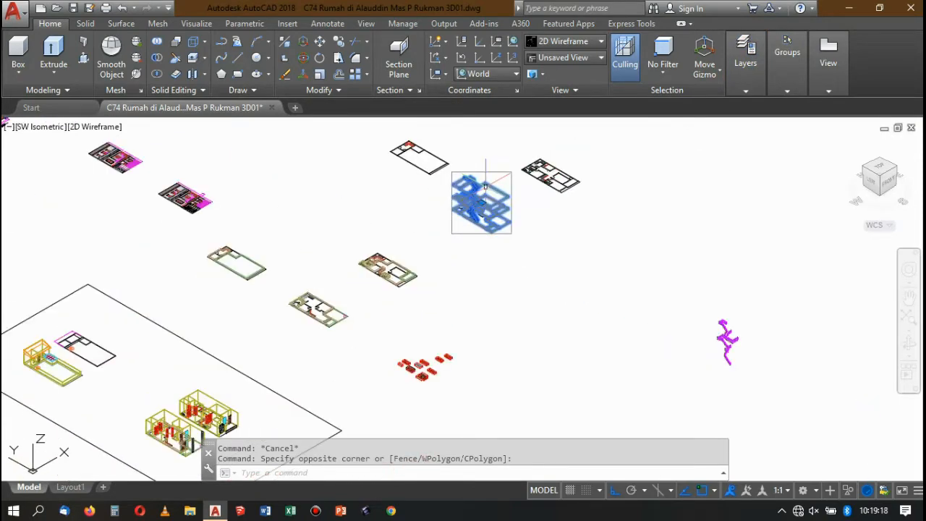
scroll(485, 187, "up", 7)
scroll(482, 182, "down", 9)
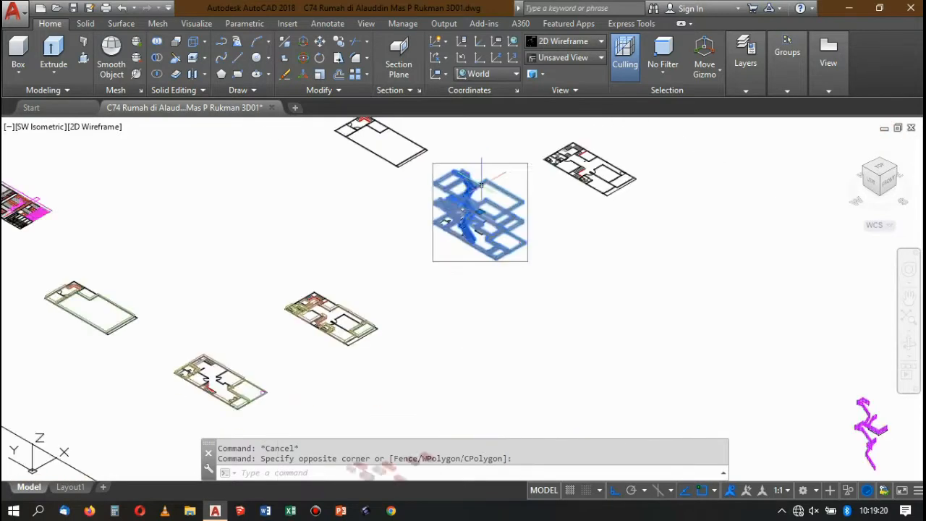
scroll(599, 242, "up", 2)
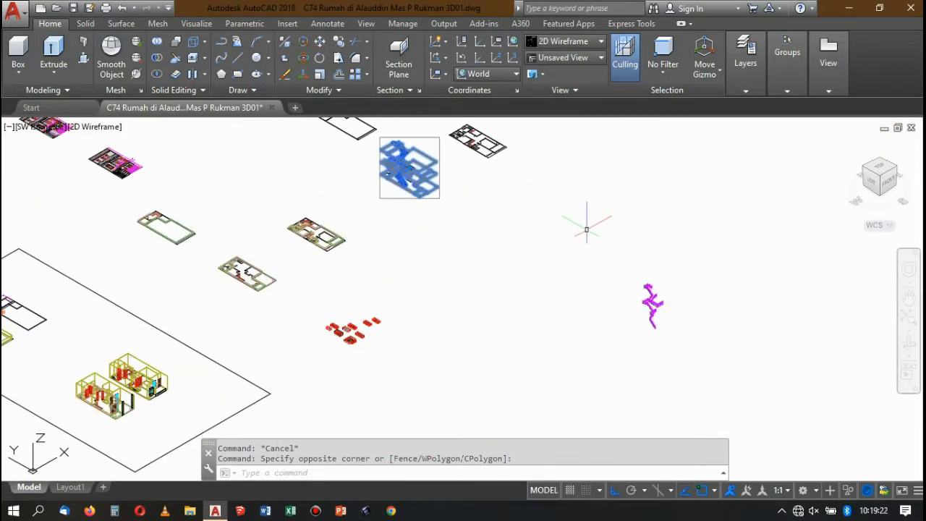
key("ctrl+z")
scroll(546, 232, "down", 6)
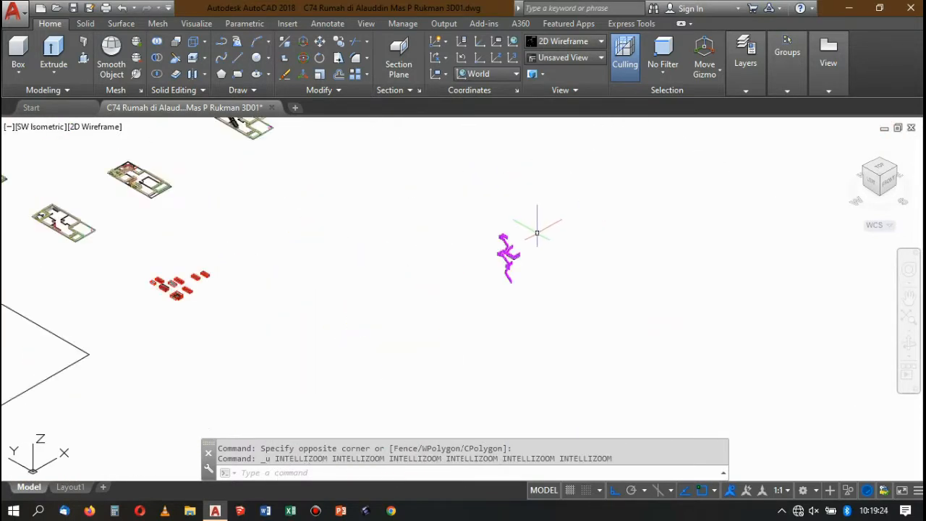
scroll(464, 206, "up", 4)
scroll(446, 197, "down", 2)
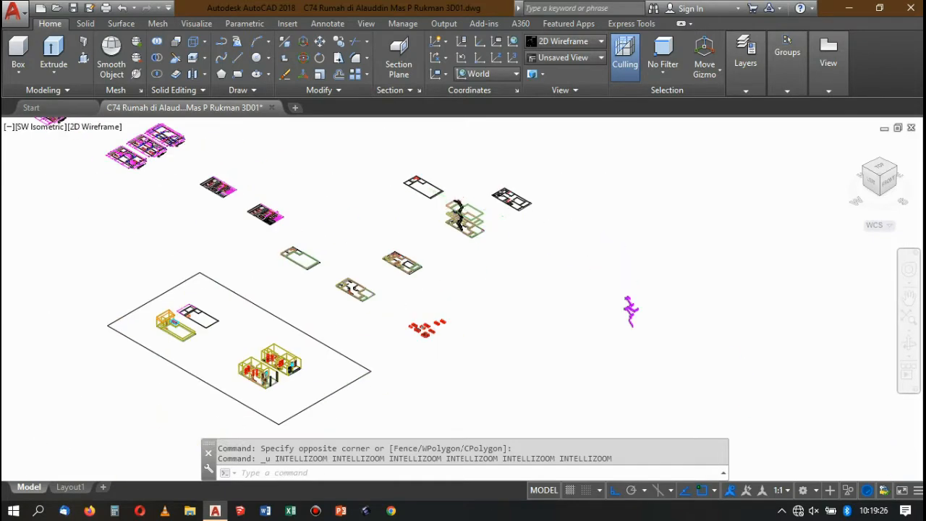
Move the separate railings with the L-shaped beam from the lowest post's bottom corner onto the first stair step's top corner in the grouped model.
scroll(654, 330, "up", 4)
left_click(627, 354)
scroll(604, 387, "up", 5)
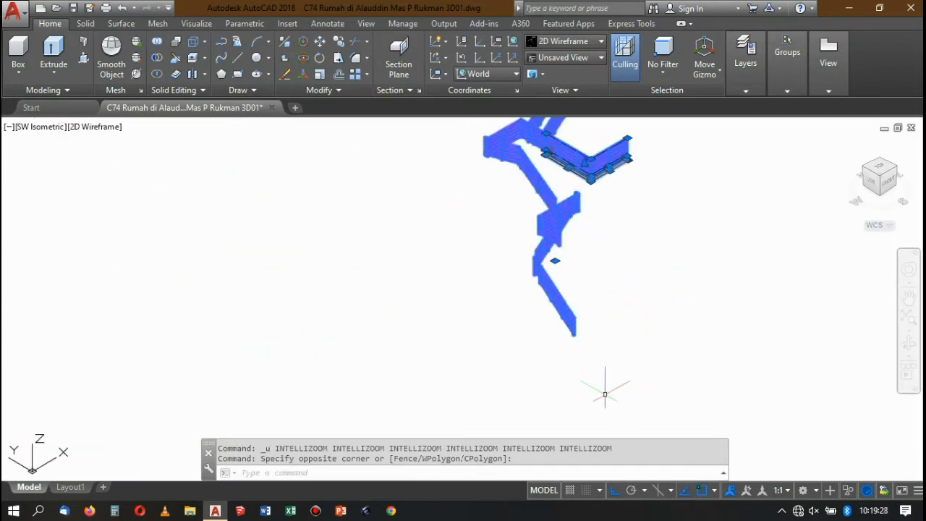
scroll(552, 279, "up", 2)
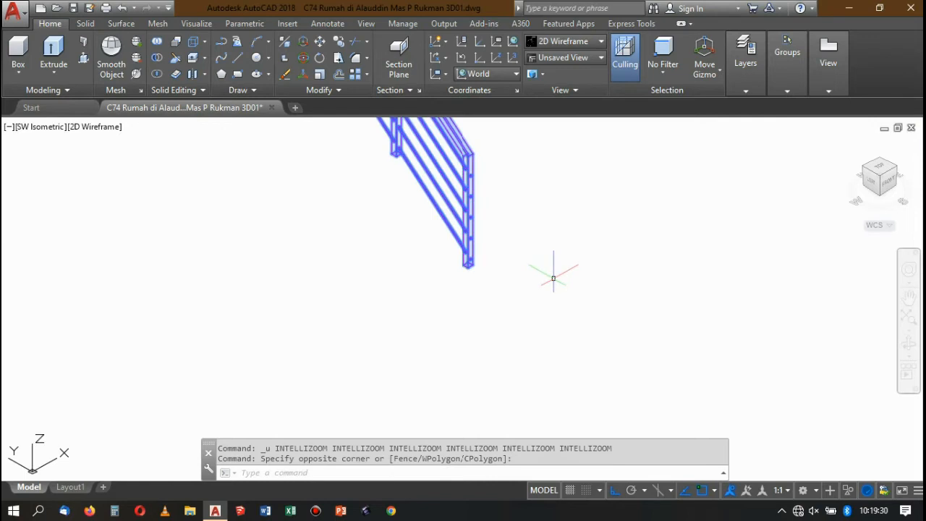
key("Return")
scroll(434, 250, "up", 3)
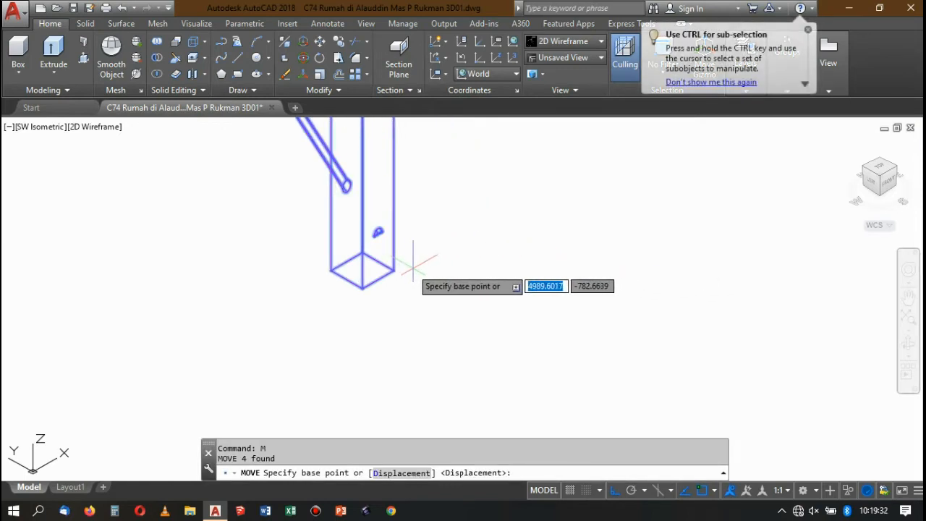
left_click(394, 269)
scroll(554, 291, "down", 5)
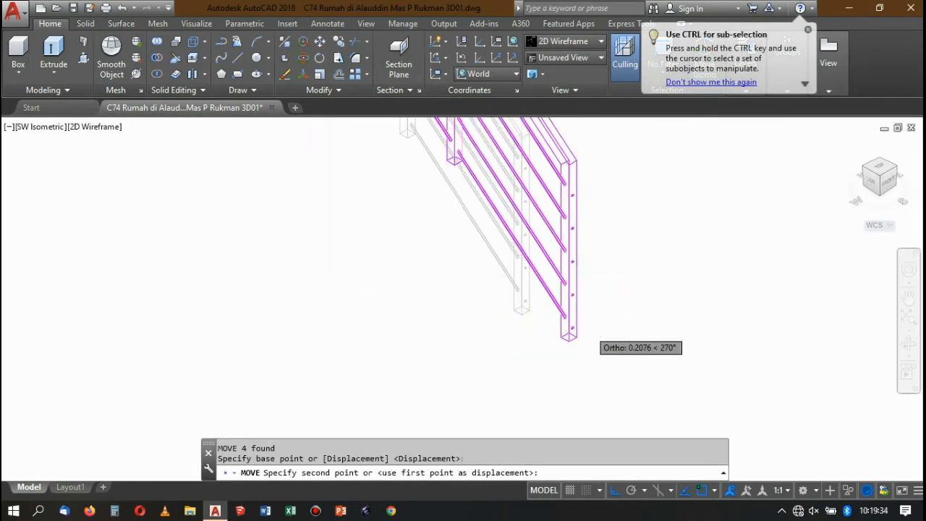
scroll(599, 324, "down", 6)
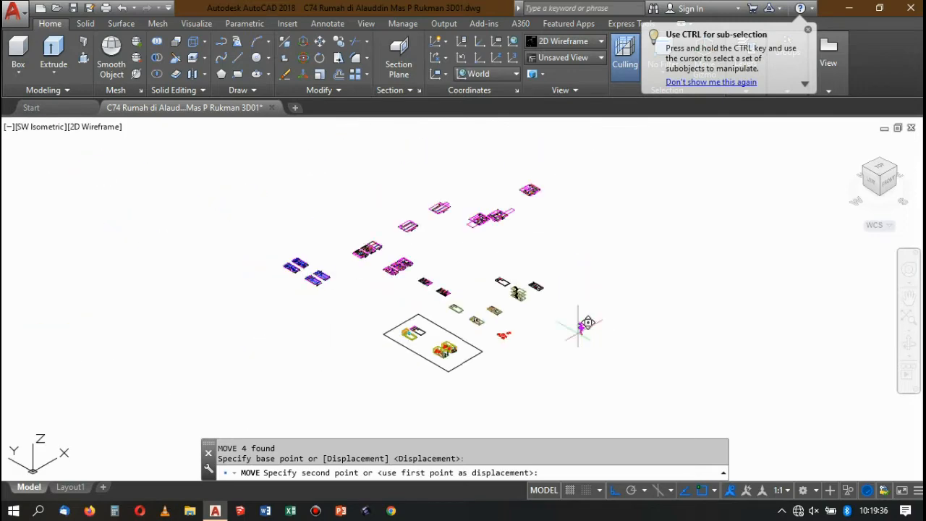
scroll(585, 326, "up", 2)
scroll(488, 304, "up", 6)
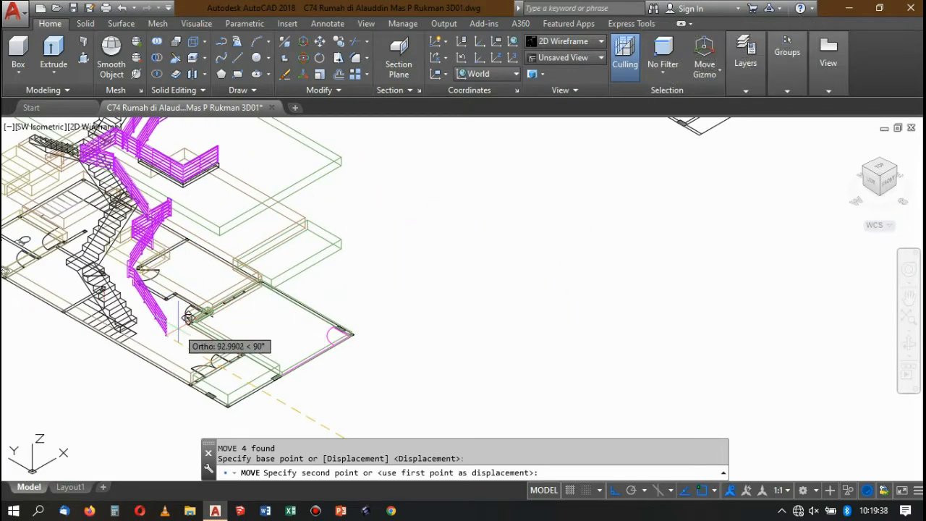
scroll(239, 269, "up", 3)
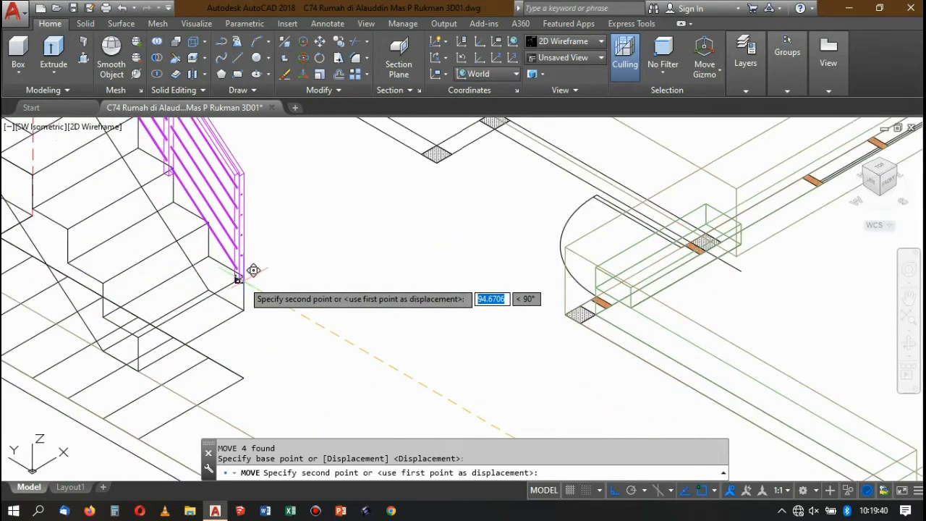
left_click(243, 275)
Move the united railings inward by one post width along the edge of the lowest stair step.
scroll(247, 257, "up", 5)
left_click(247, 255)
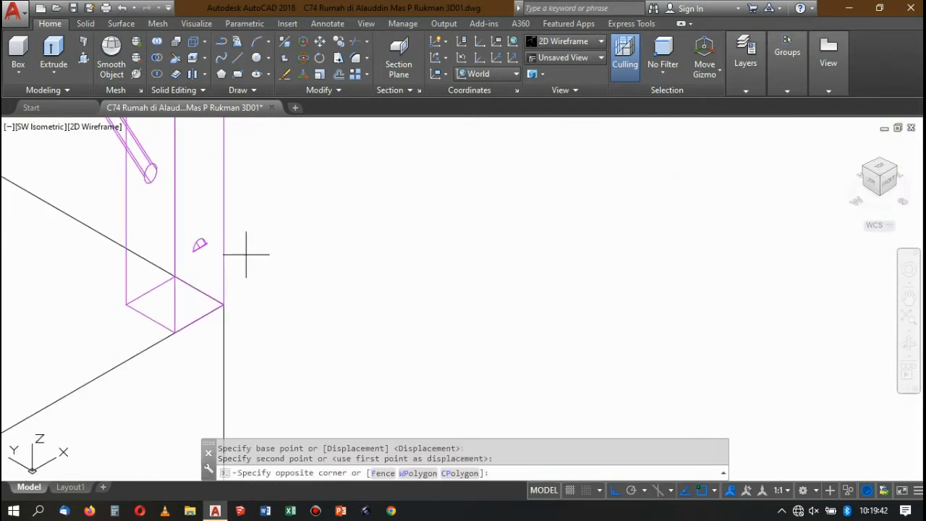
left_click(211, 238)
key("Return")
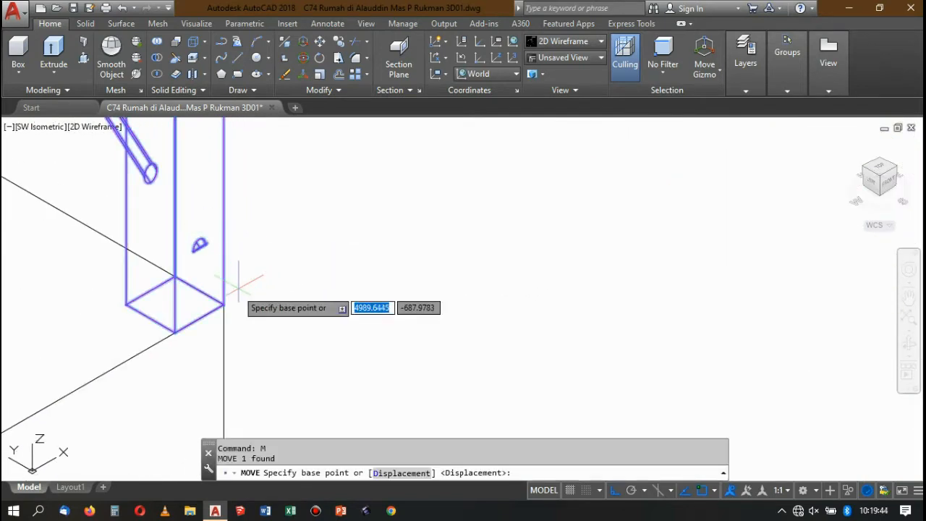
left_click(223, 304)
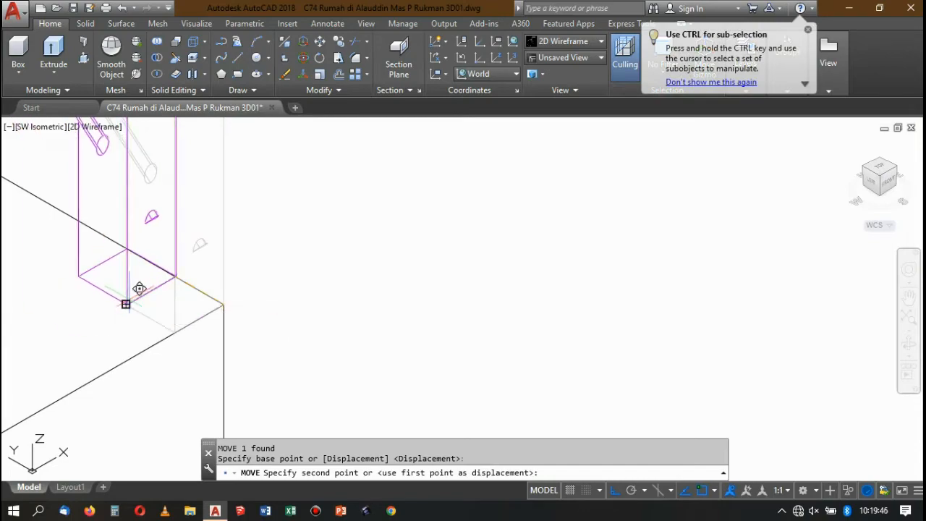
left_click(139, 288)
Check the placed railings along the staircase, and shade the model with the Conceptual visual style to inspect the top-floor railing.
scroll(140, 289, "down", 10)
scroll(257, 253, "down", 4)
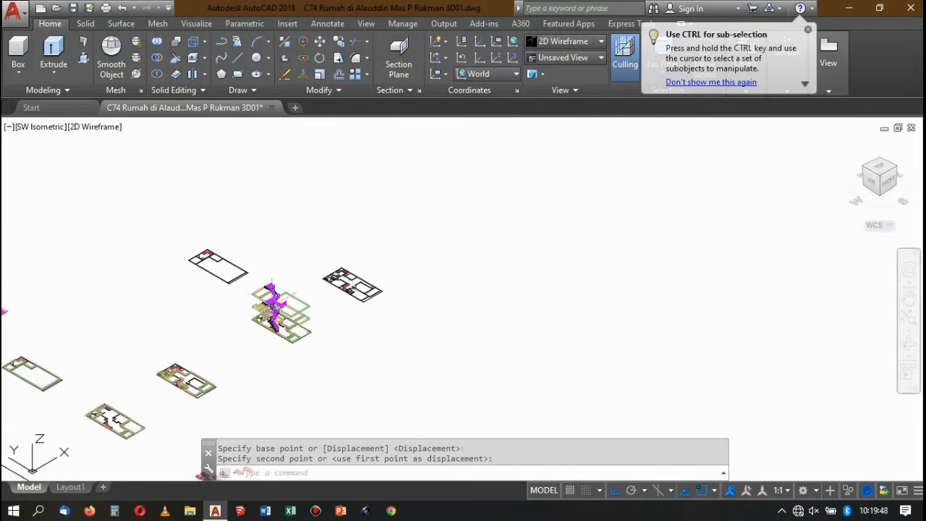
scroll(259, 273, "up", 6)
scroll(259, 273, "up", 6)
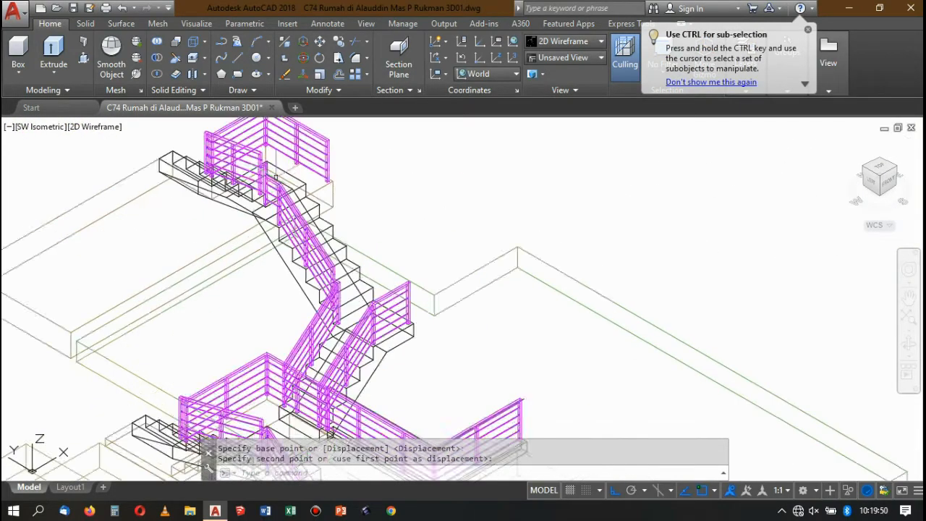
scroll(330, 202, "down", 3)
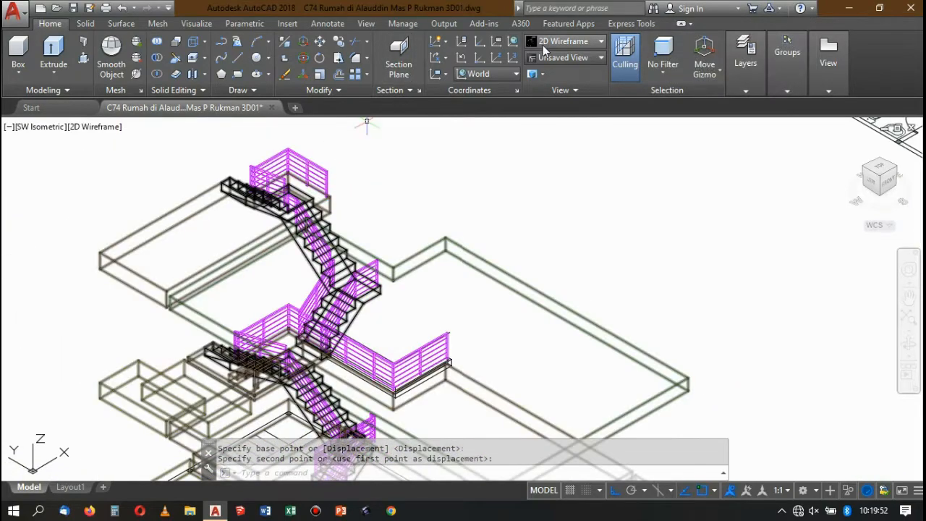
left_click(543, 45)
left_click(722, 73)
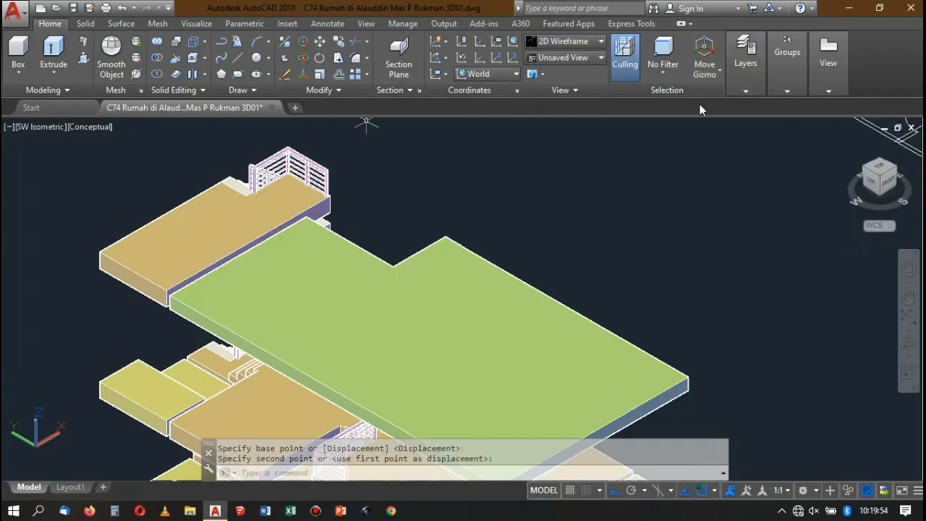
scroll(335, 242, "down", 3)
scroll(334, 243, "up", 8)
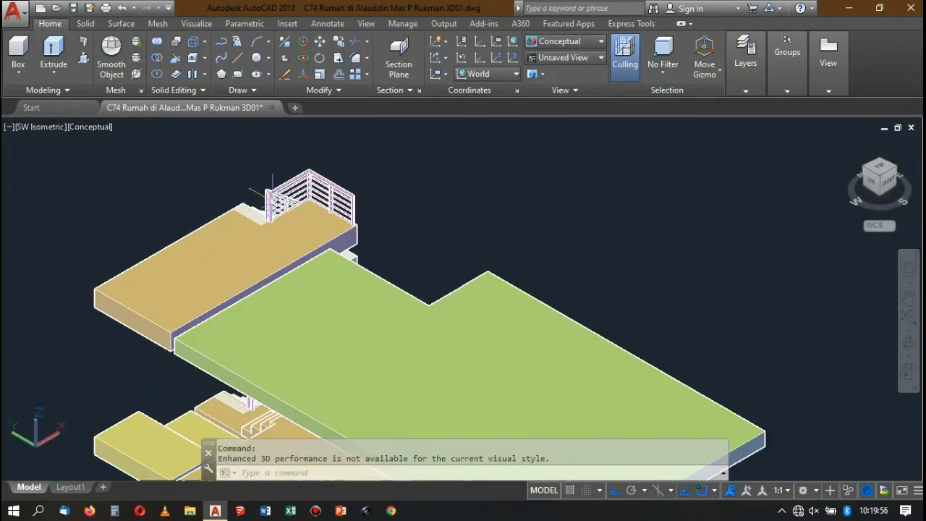
scroll(271, 206, "up", 2)
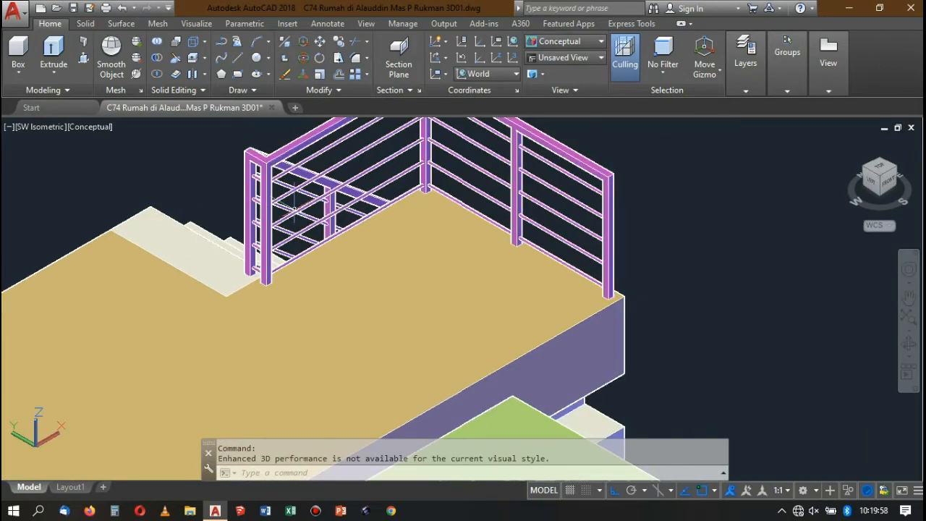
scroll(295, 206, "down", 10)
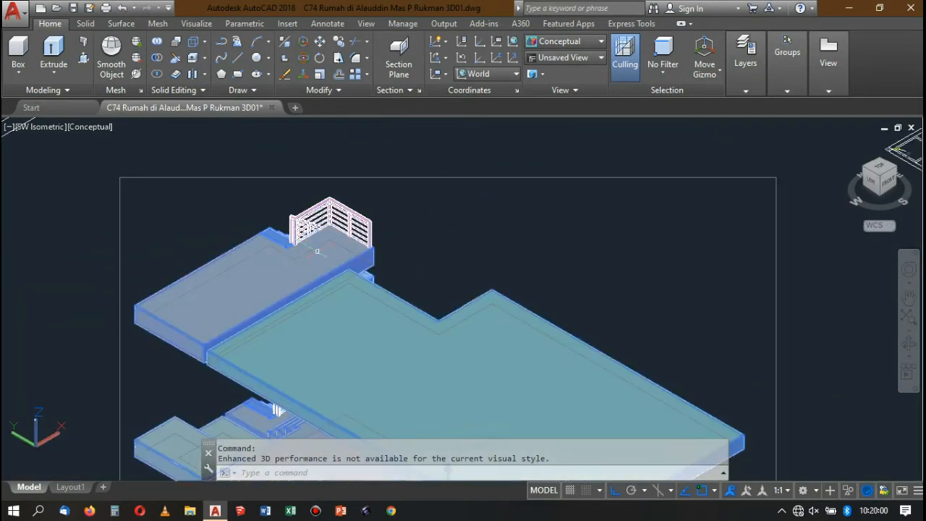
scroll(317, 250, "down", 4)
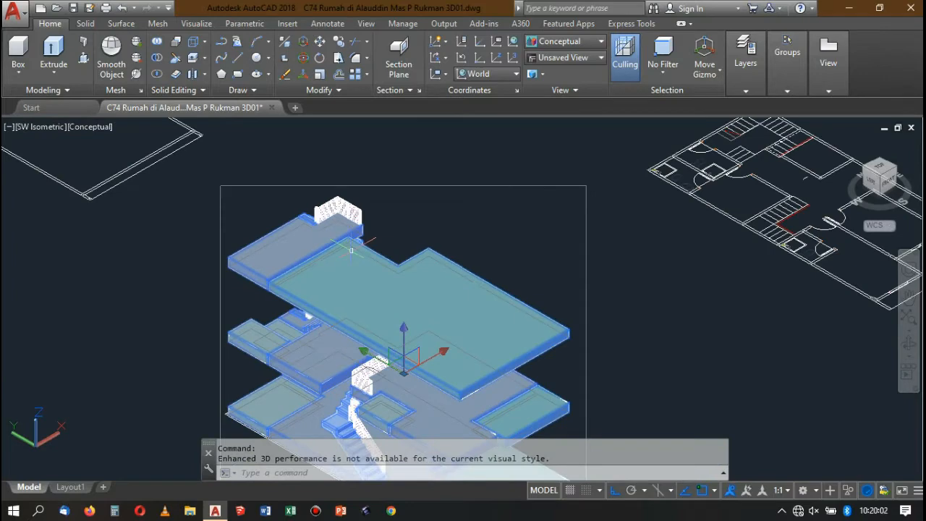
key("Escape")
Examine the shaded floor slabs, staircase and railings, selecting the grouped model to see which parts belong to it.
scroll(351, 250, "down", 3)
scroll(380, 259, "up", 1)
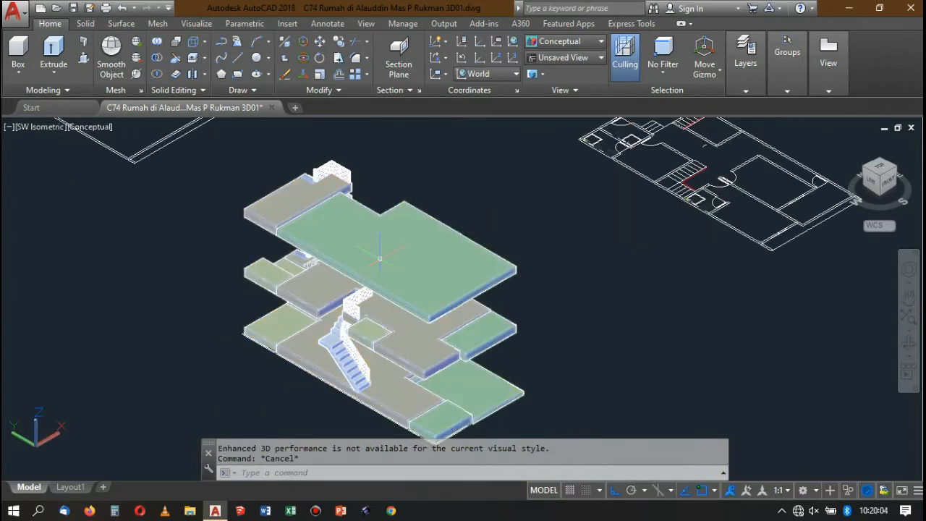
left_click(379, 258)
scroll(380, 258, "down", 4)
scroll(379, 274, "up", 6)
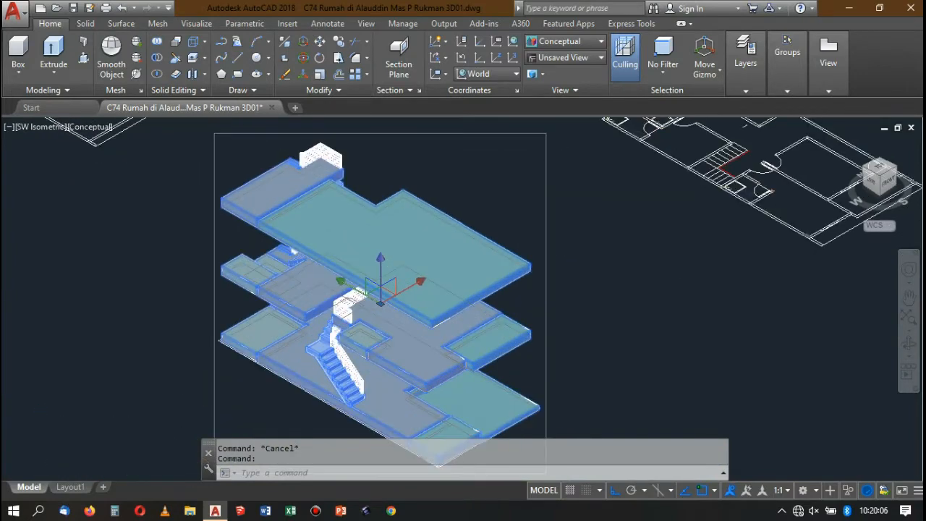
scroll(310, 197, "up", 2)
scroll(310, 198, "down", 4)
scroll(310, 198, "up", 2)
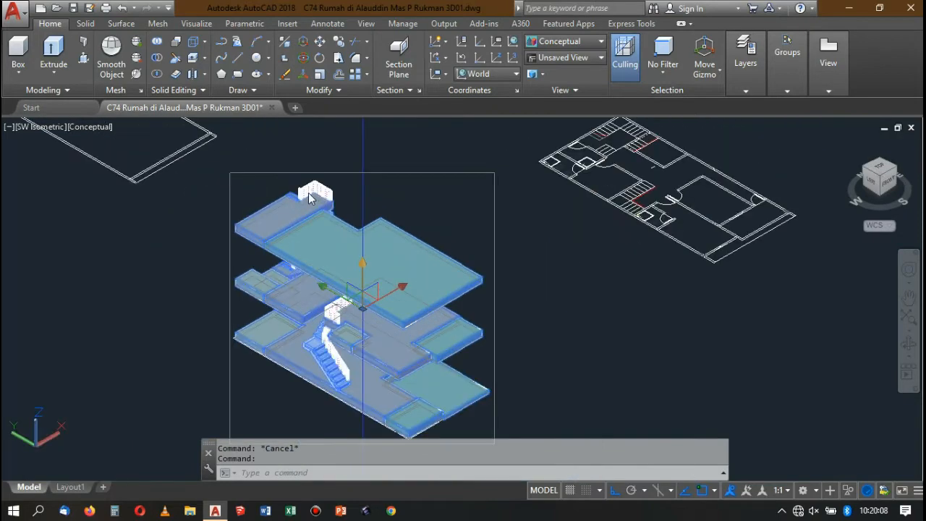
scroll(310, 198, "down", 10)
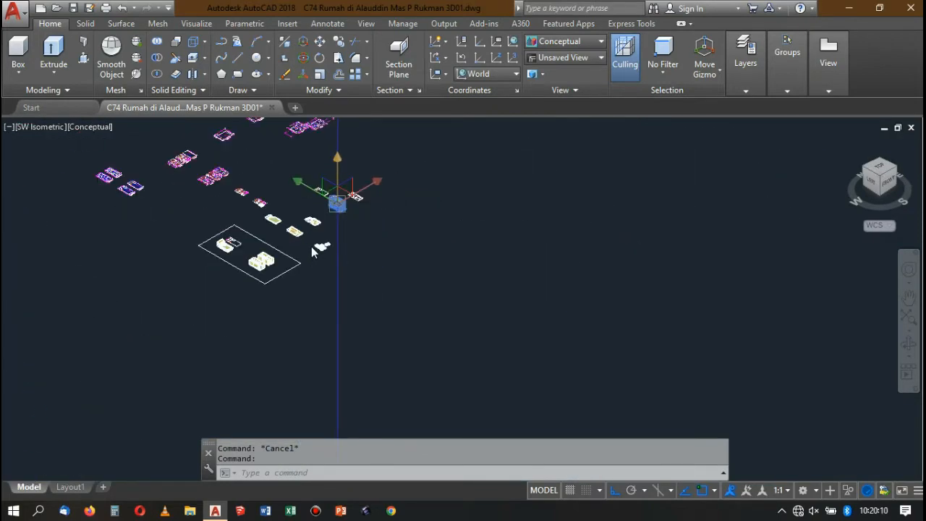
scroll(347, 174, "up", 8)
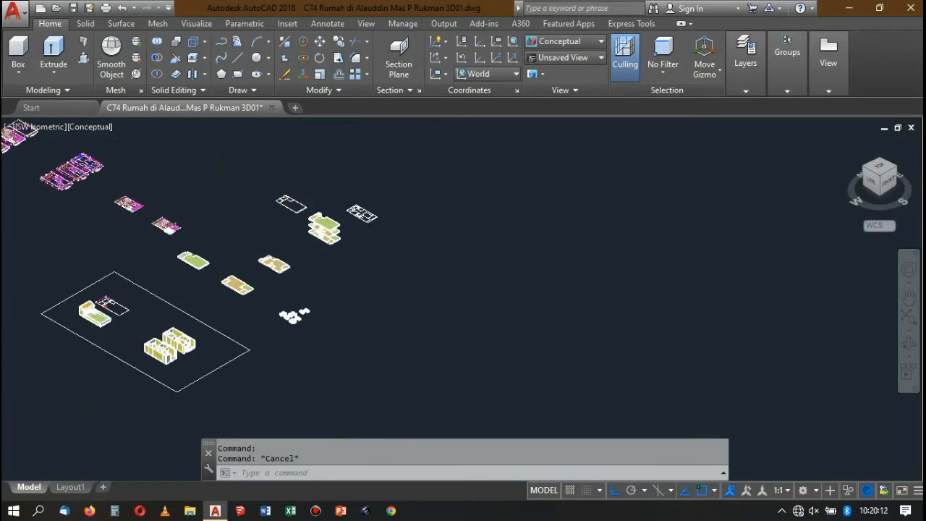
scroll(312, 212, "up", 5)
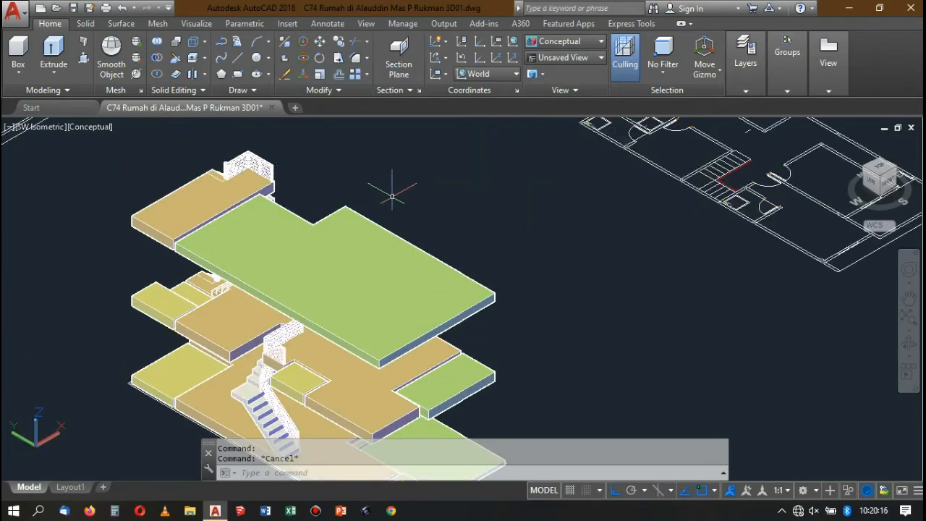
scroll(392, 195, "down", 4)
scroll(330, 253, "up", 8)
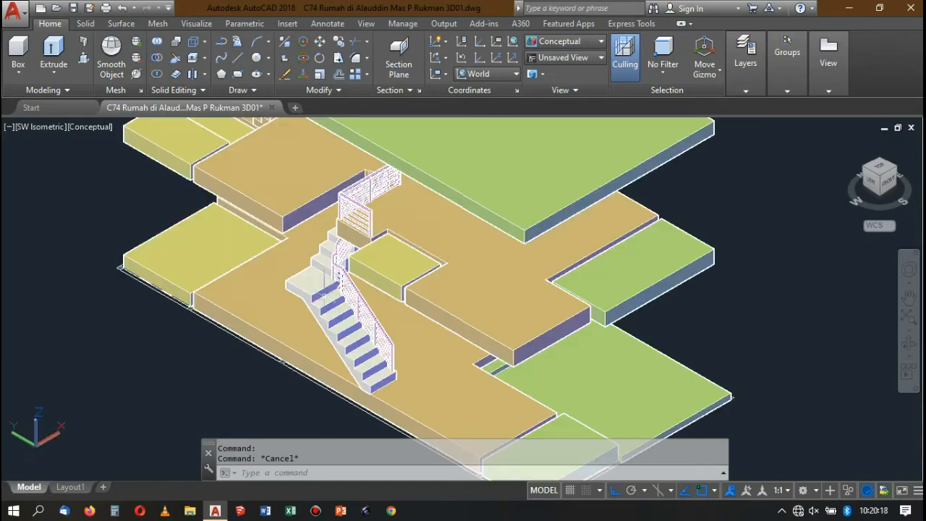
scroll(329, 274, "down", 10)
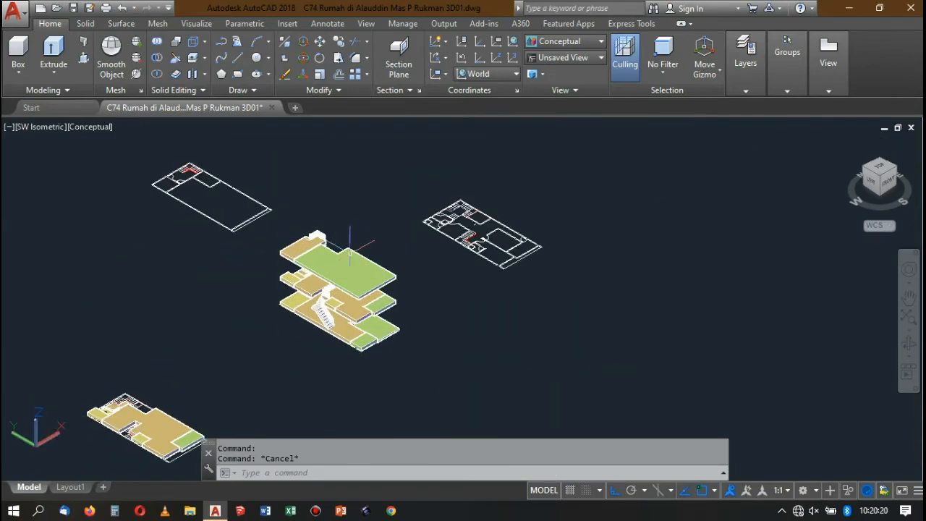
scroll(350, 248, "up", 6)
scroll(334, 210, "down", 3)
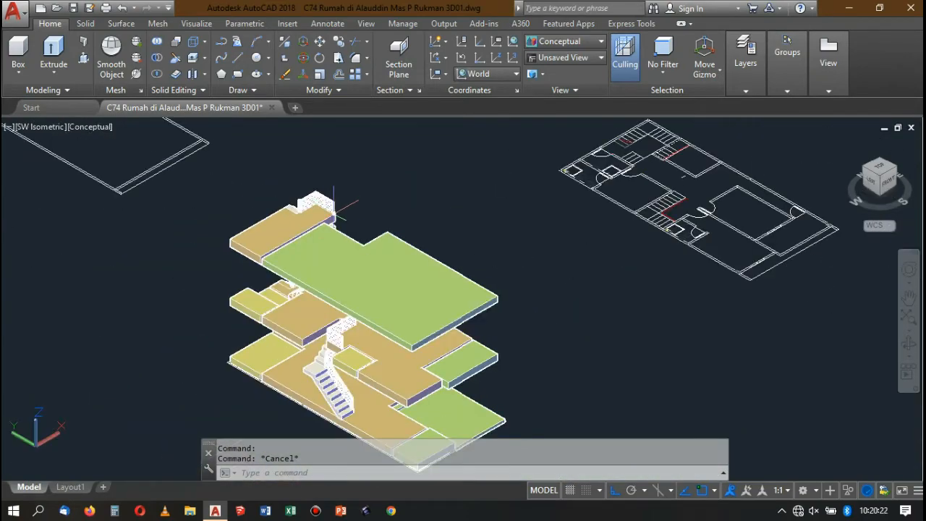
scroll(298, 286, "up", 3)
Return the display to the 2D Wireframe visual style and view the assembled staircase model among the floor plans.
left_click(298, 286)
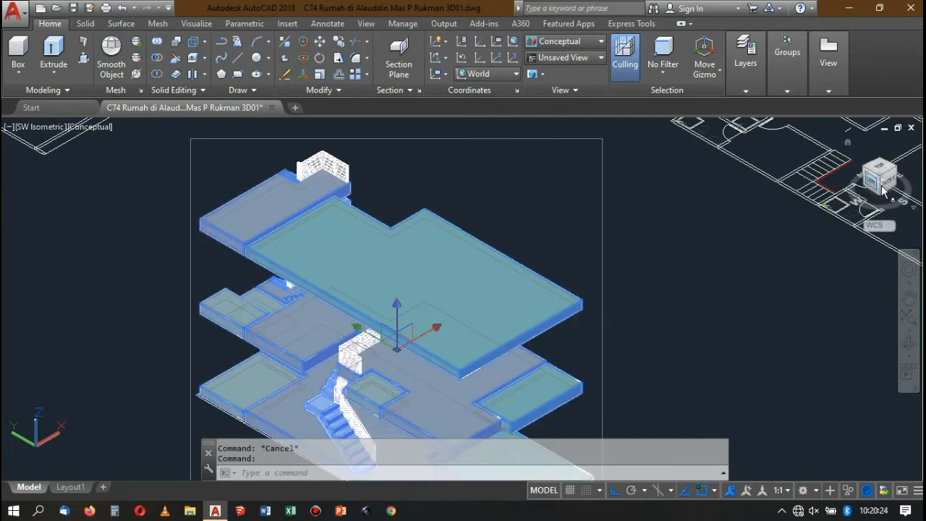
left_click(564, 42)
left_click(544, 94)
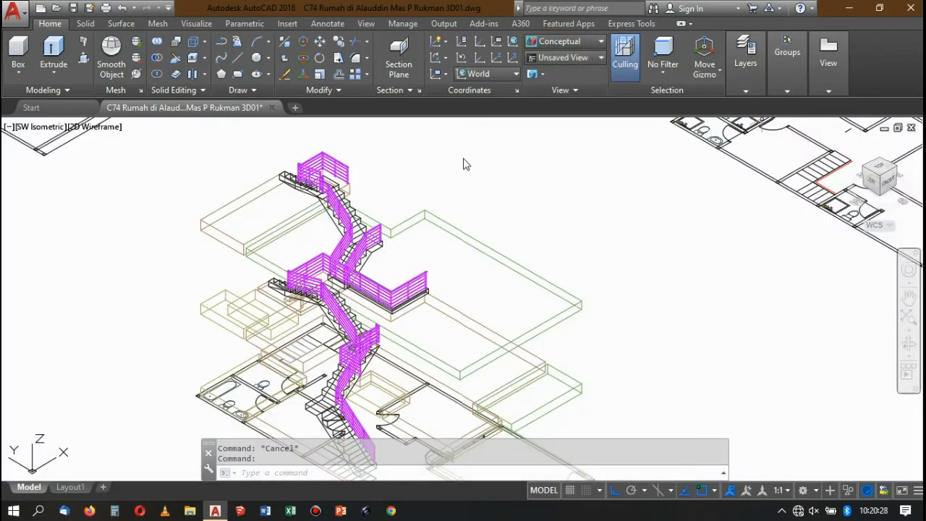
scroll(394, 211, "down", 5)
scroll(412, 226, "up", 2)
scroll(412, 227, "down", 2)
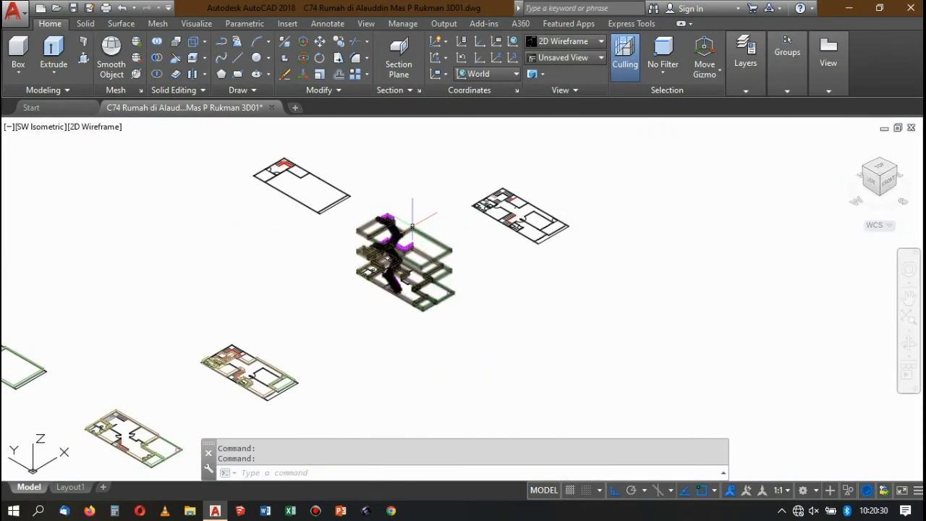